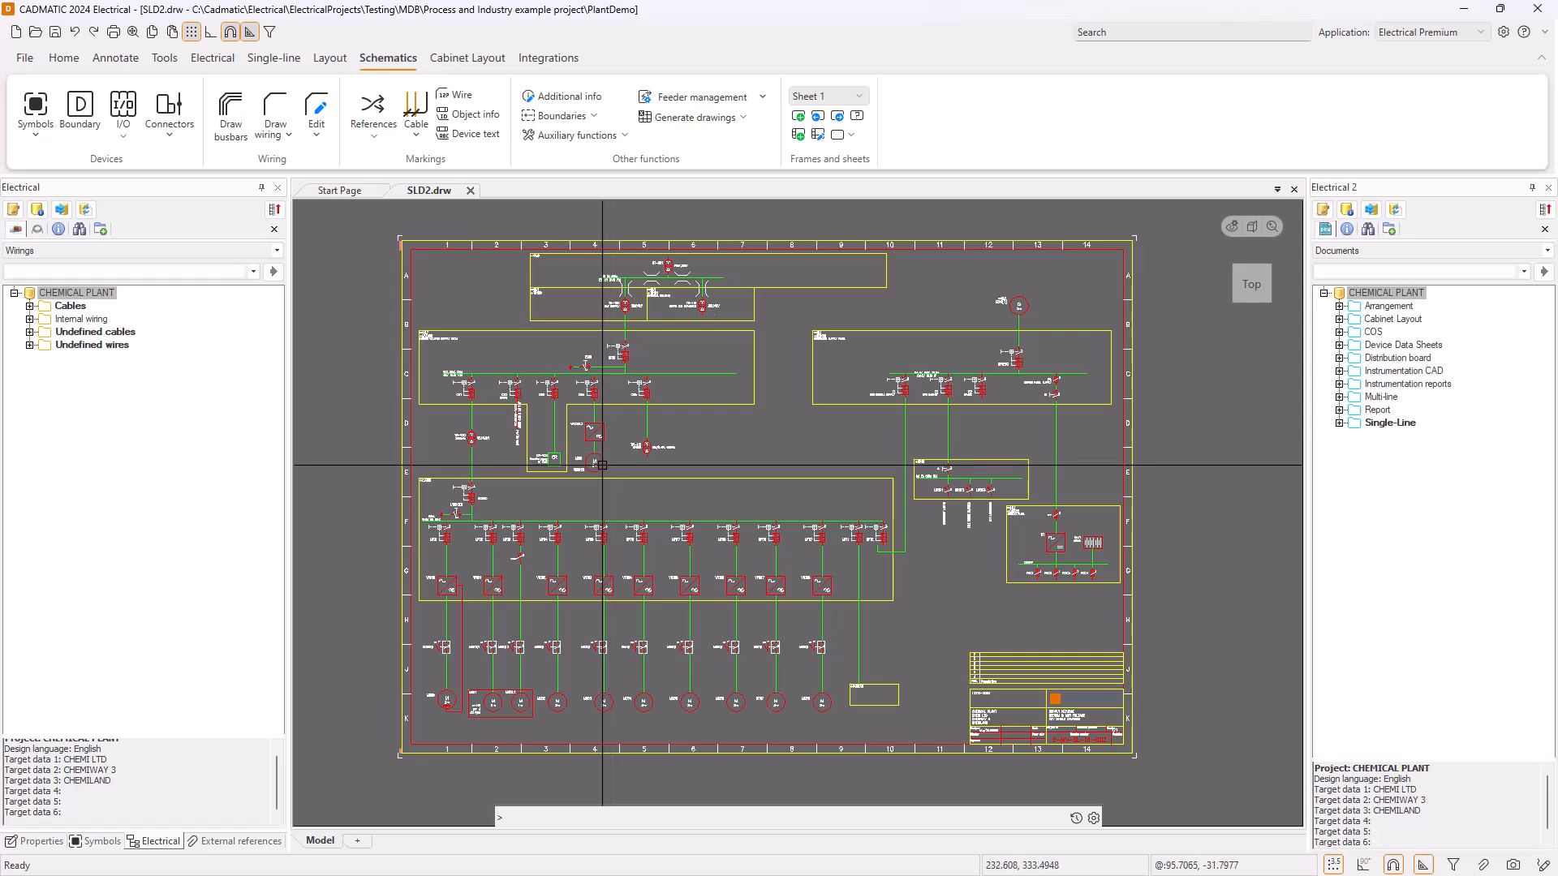
pyautogui.moveTo(557, 396)
pyautogui.mouseDown(button='middle')
pyautogui.moveTo(519, 422)
pyautogui.moveTo(538, 395)
pyautogui.mouseUp(button='middle')
pyautogui.scroll(2, 538, 395)
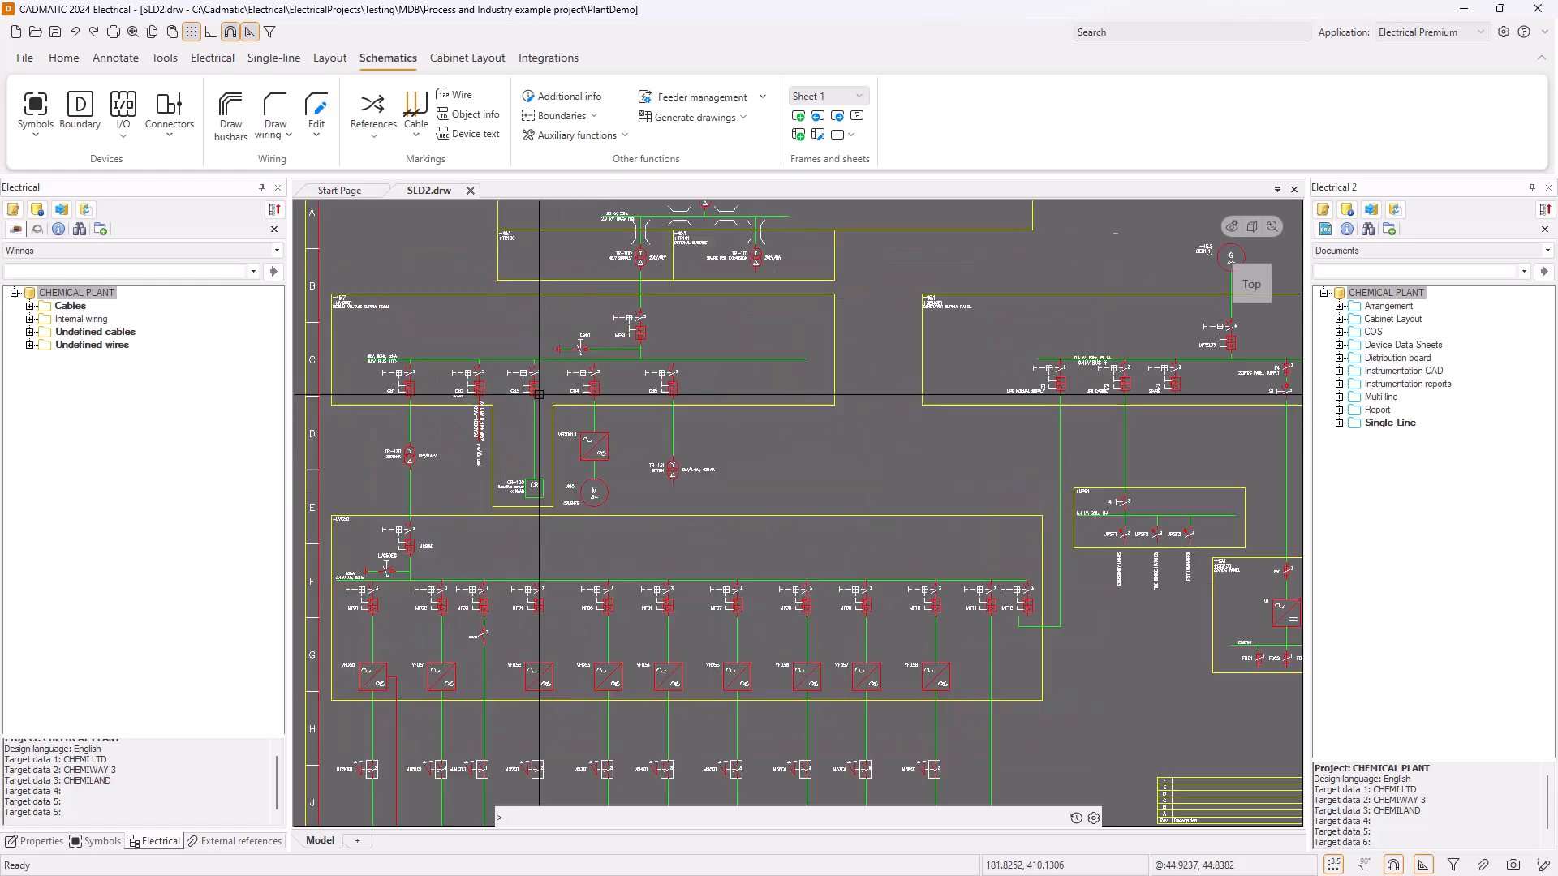
pyautogui.scroll(-2, 538, 395)
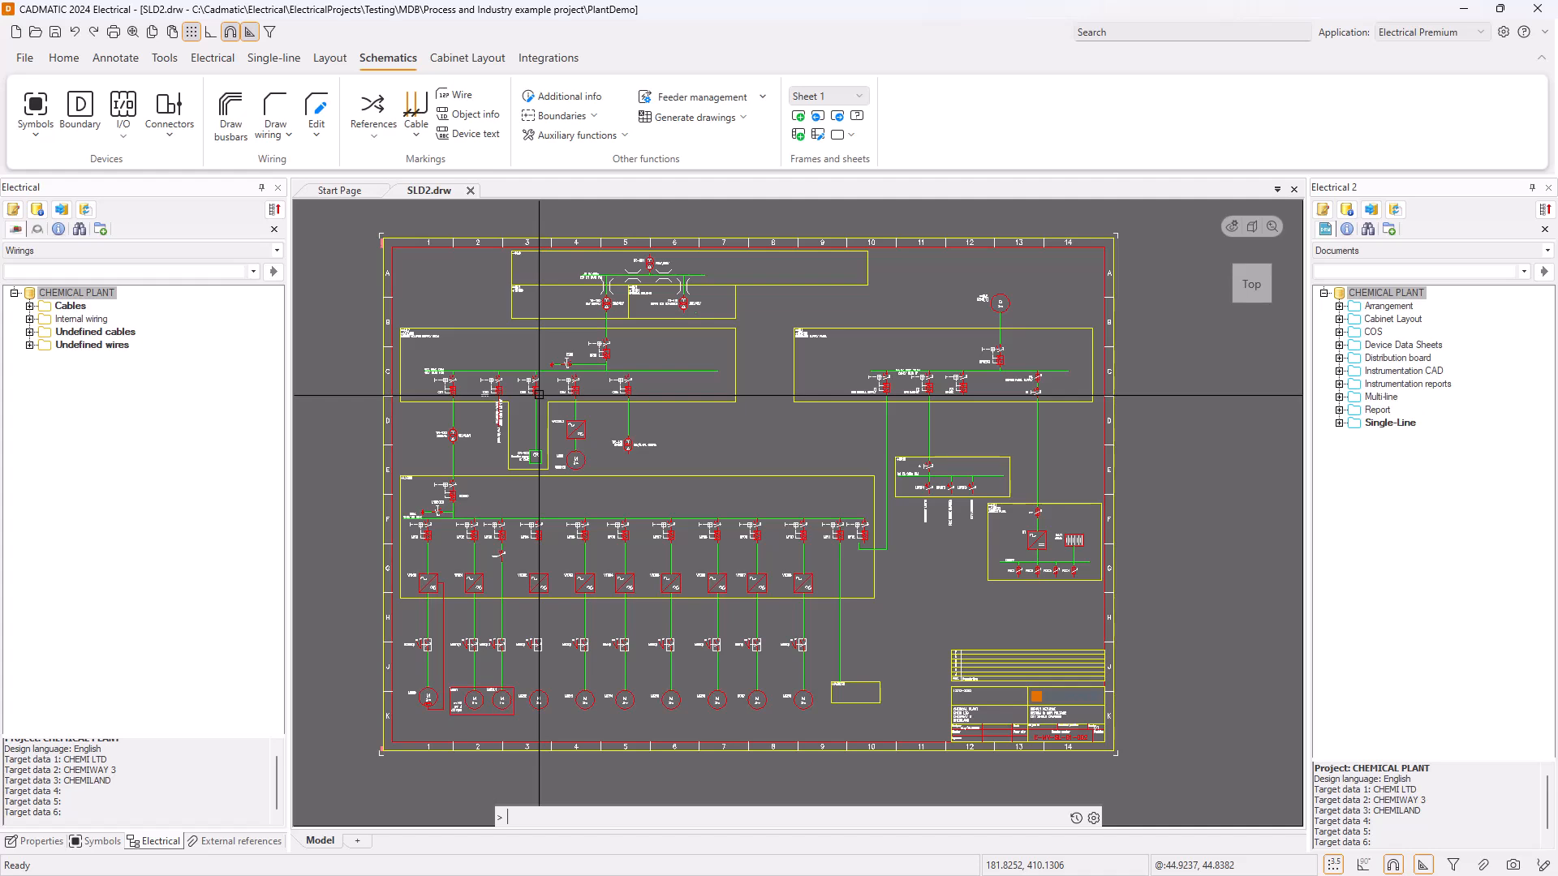
# Review the command sets for drafting, annotation, tools, electrical projects, layout, schematics and cabinet layout, finishing with the single-line commands
pyautogui.click(65, 58)
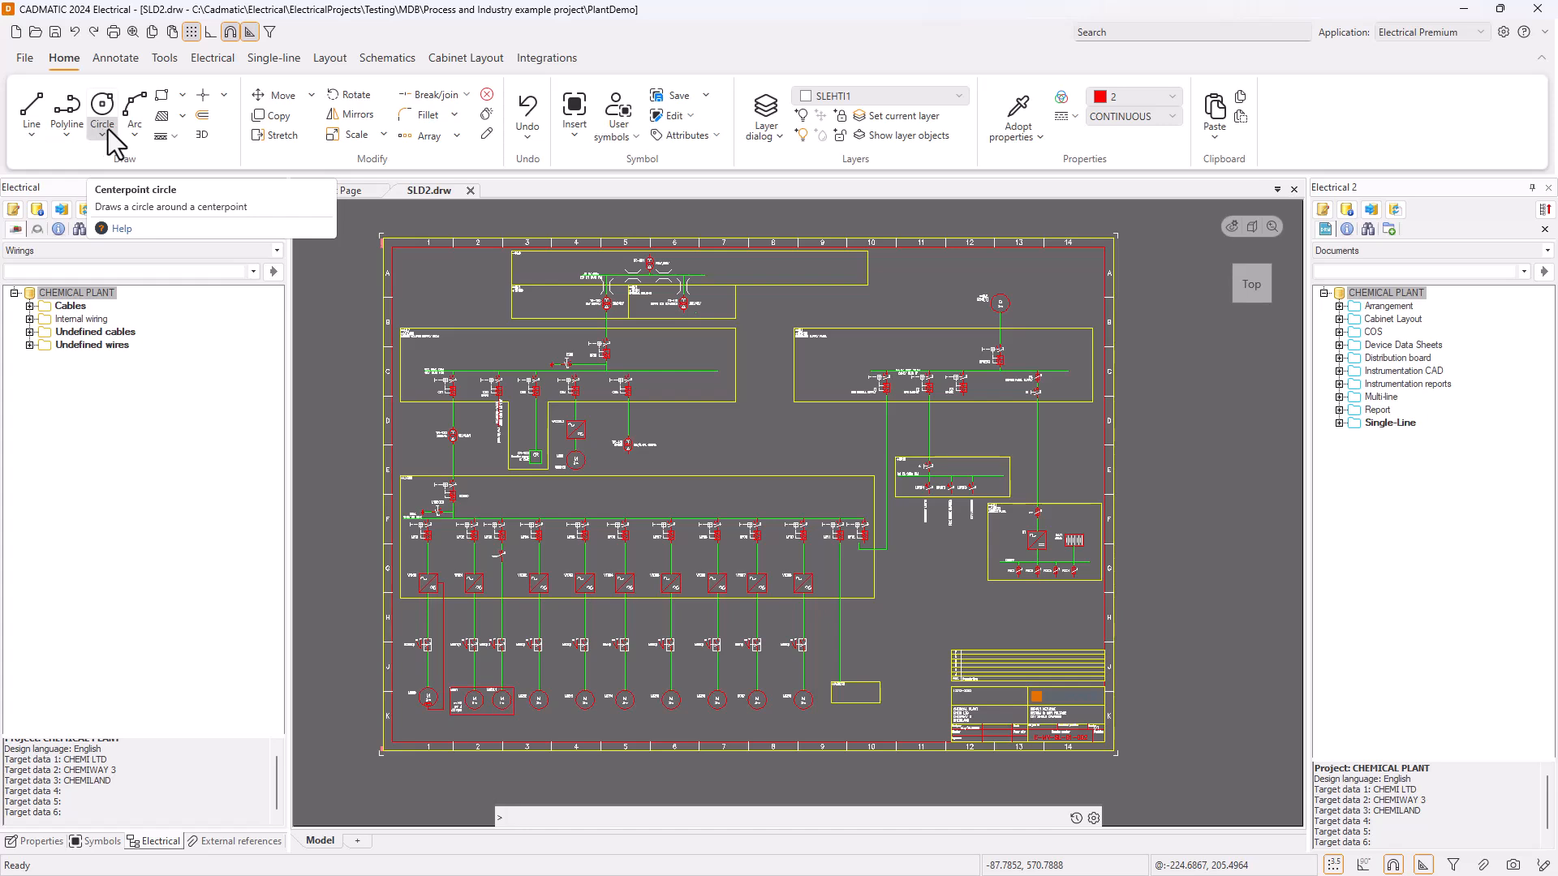
pyautogui.click(115, 60)
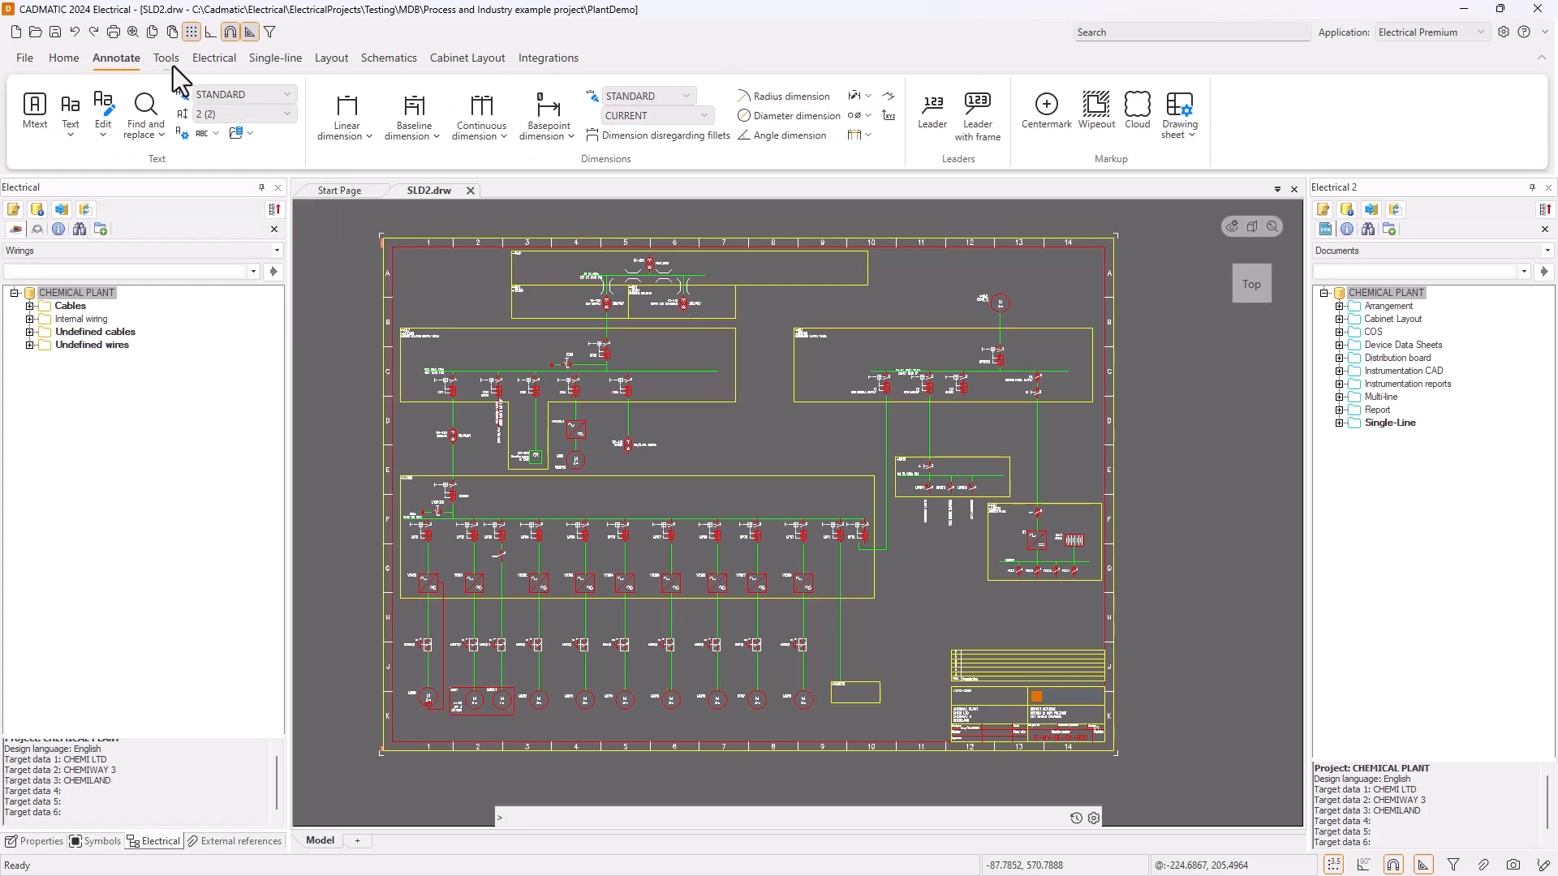
pyautogui.click(165, 58)
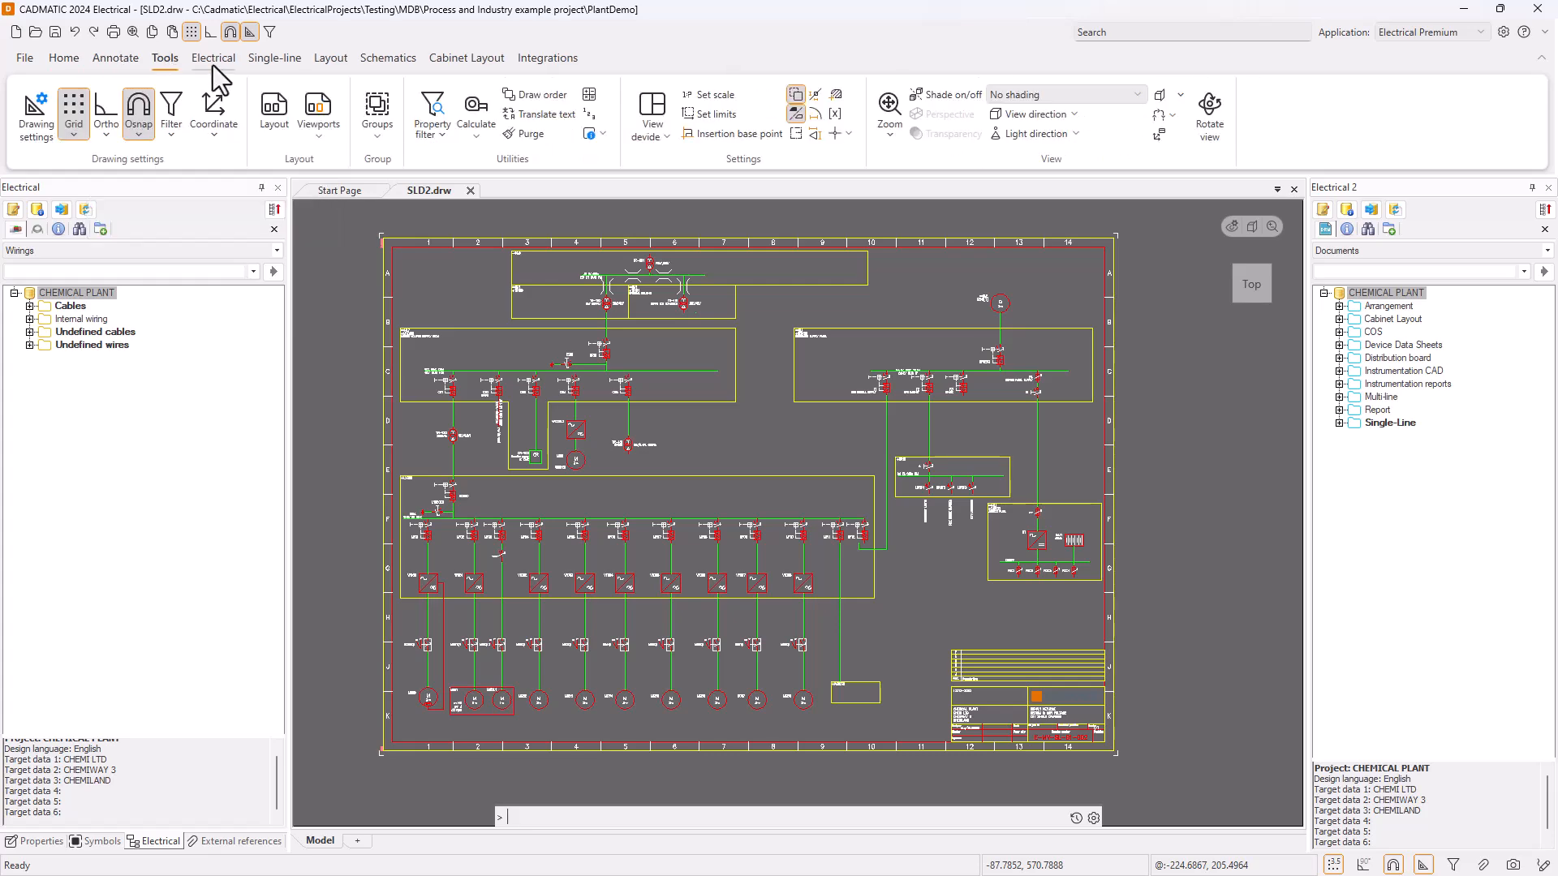
pyautogui.click(213, 61)
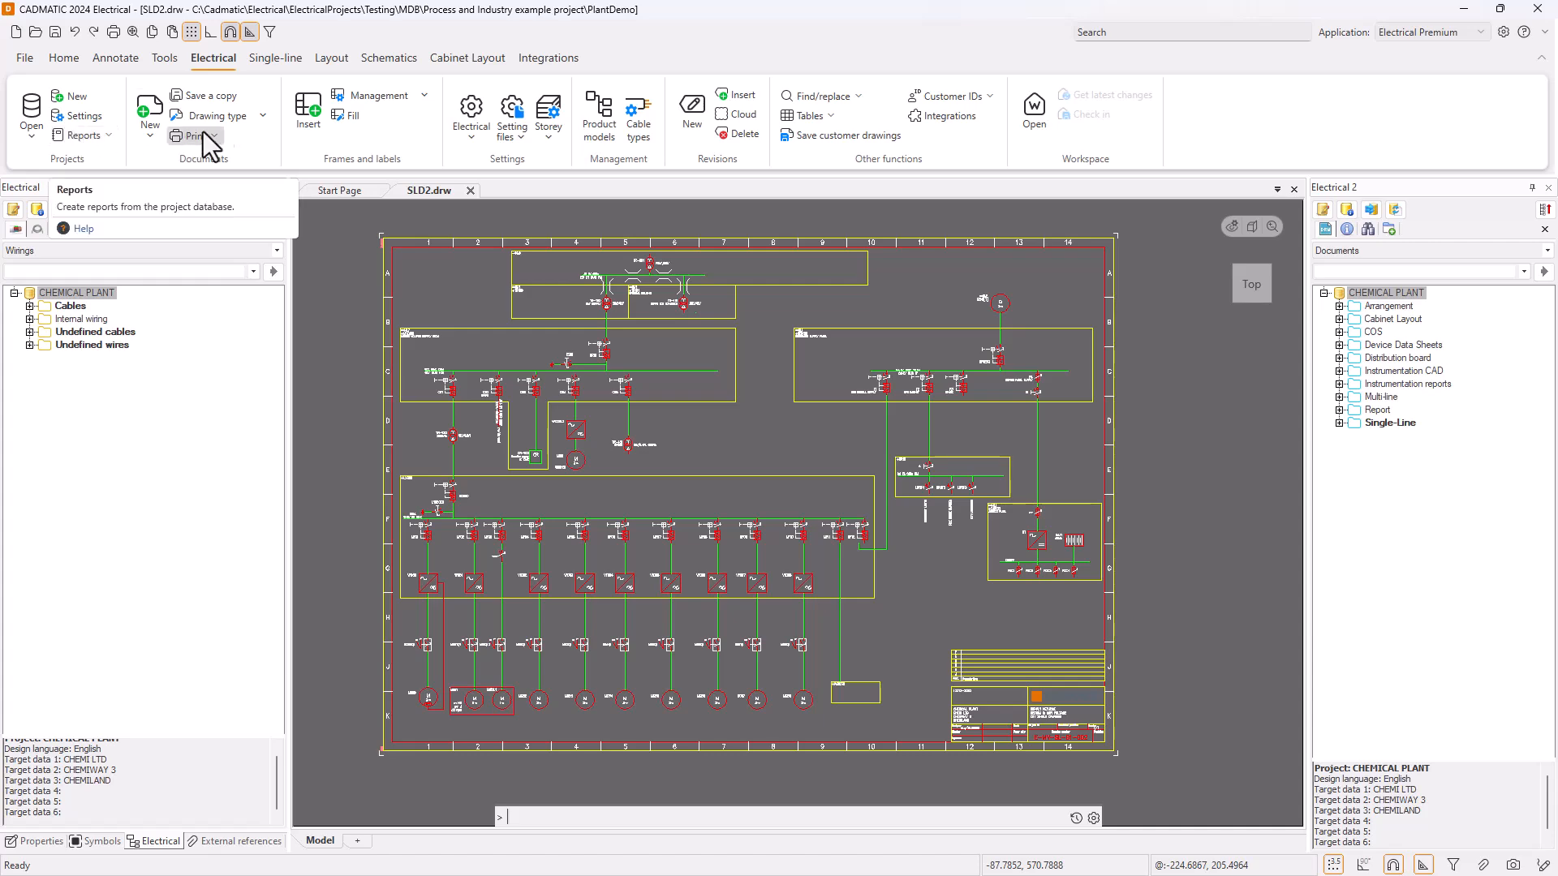
pyautogui.click(274, 58)
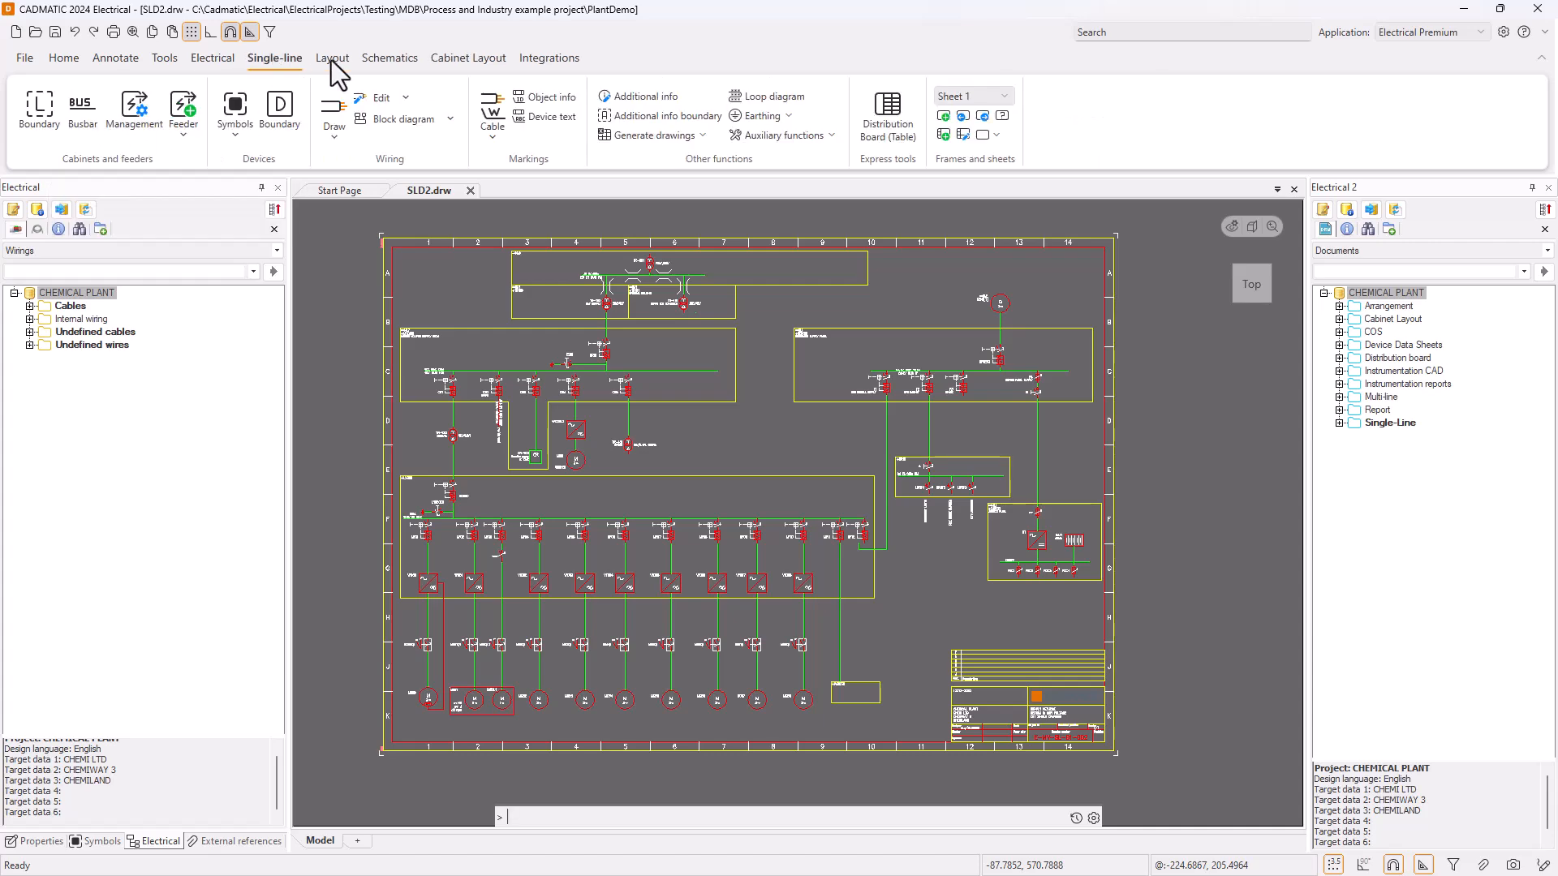
pyautogui.click(331, 60)
pyautogui.click(383, 61)
pyautogui.click(450, 62)
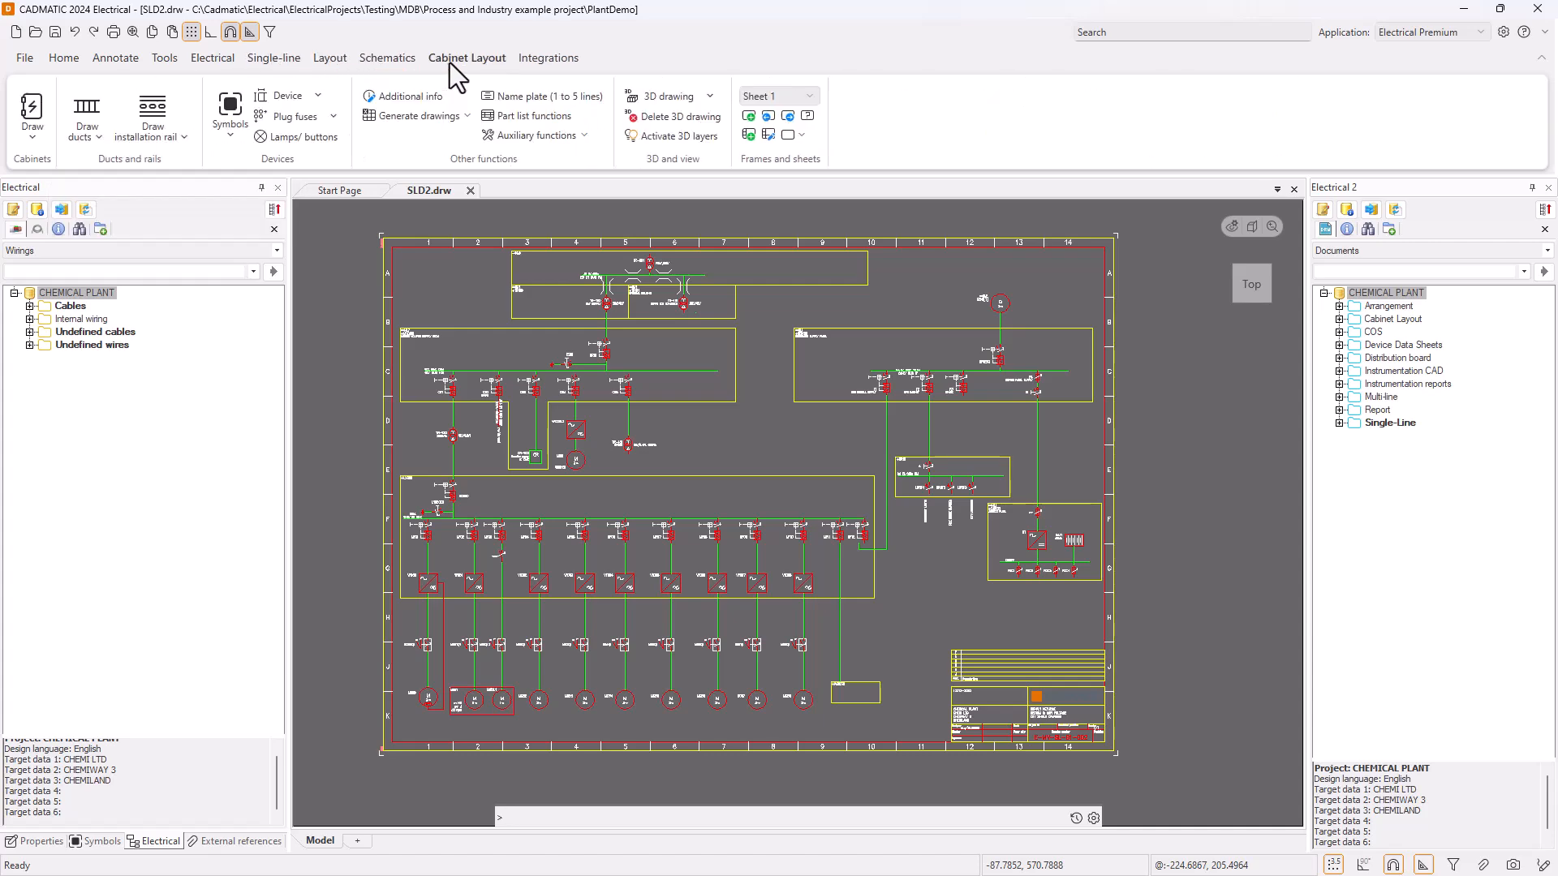
pyautogui.click(274, 60)
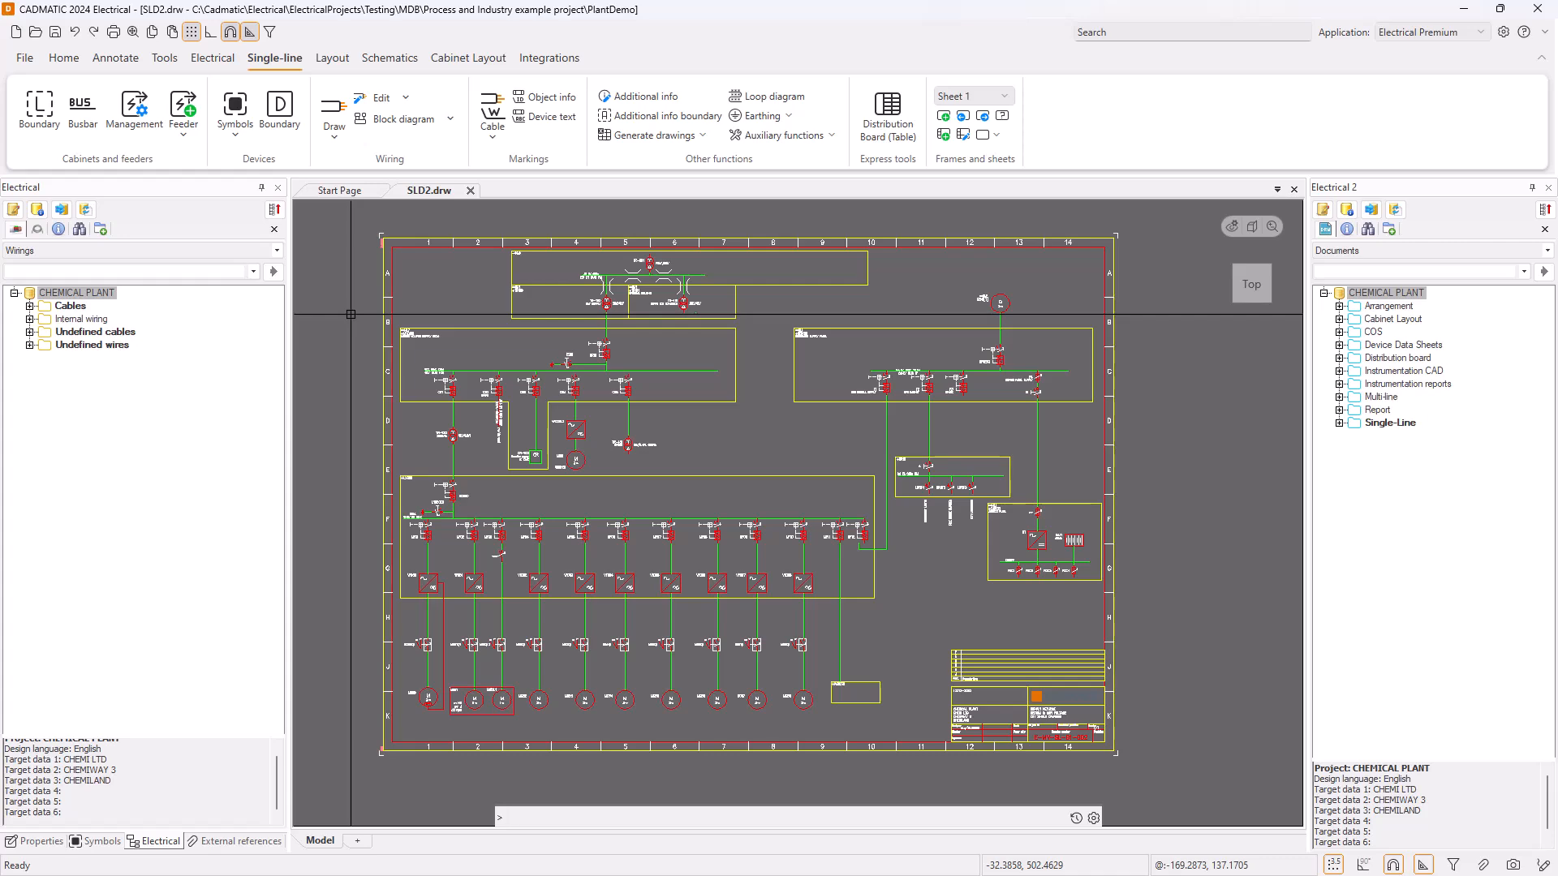
# Examine the single-line diagram from the whole sheet down to the medium voltage supply room and its outgoing feeders
pyautogui.scroll(4, 486, 357)
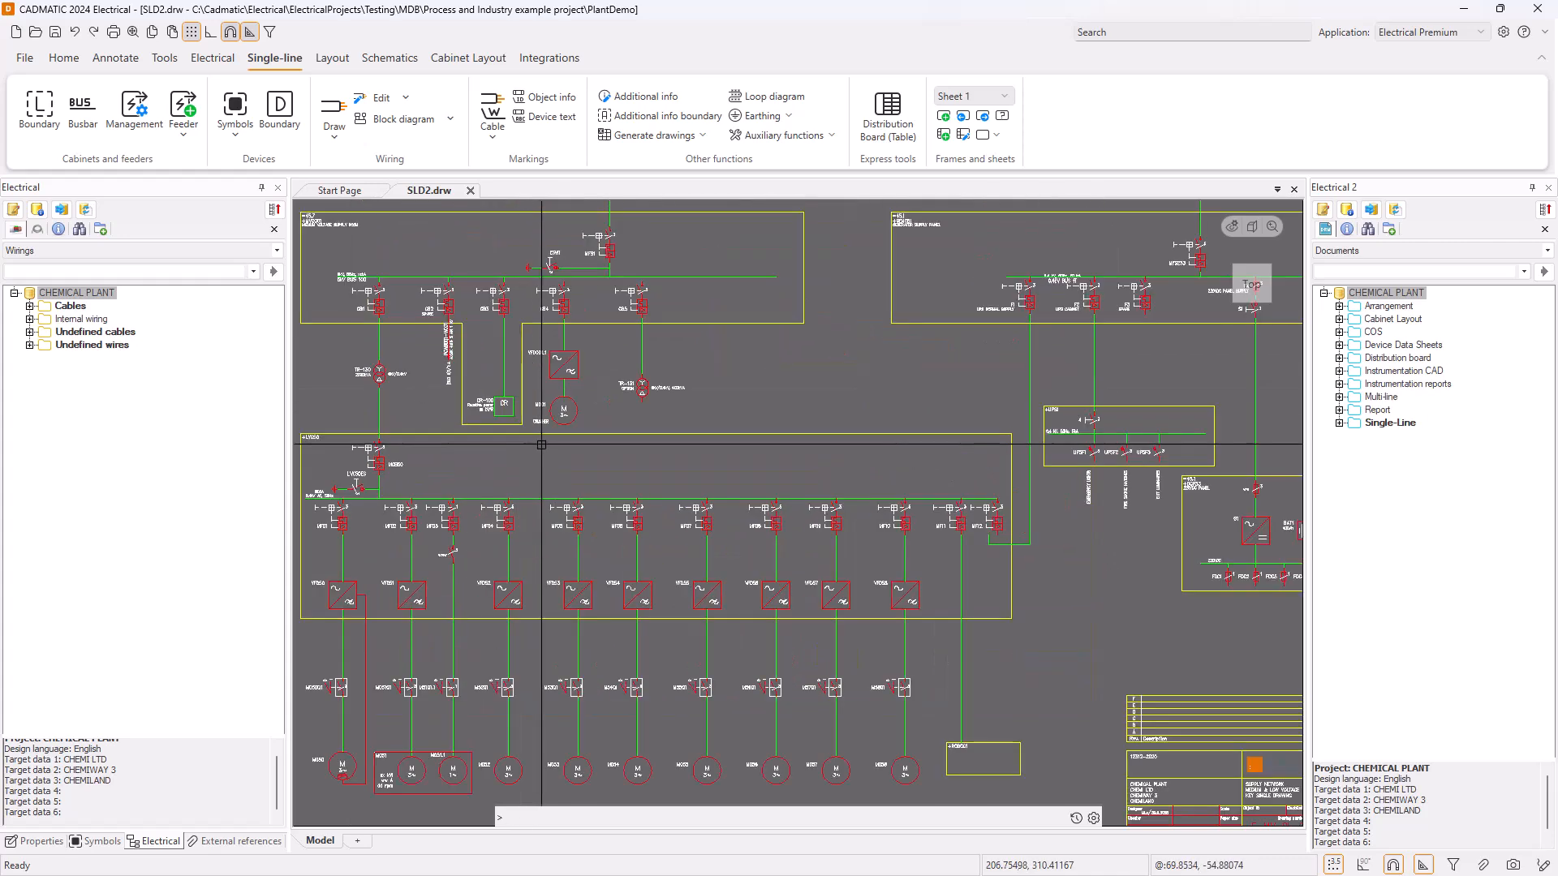
pyautogui.scroll(-4, 619, 515)
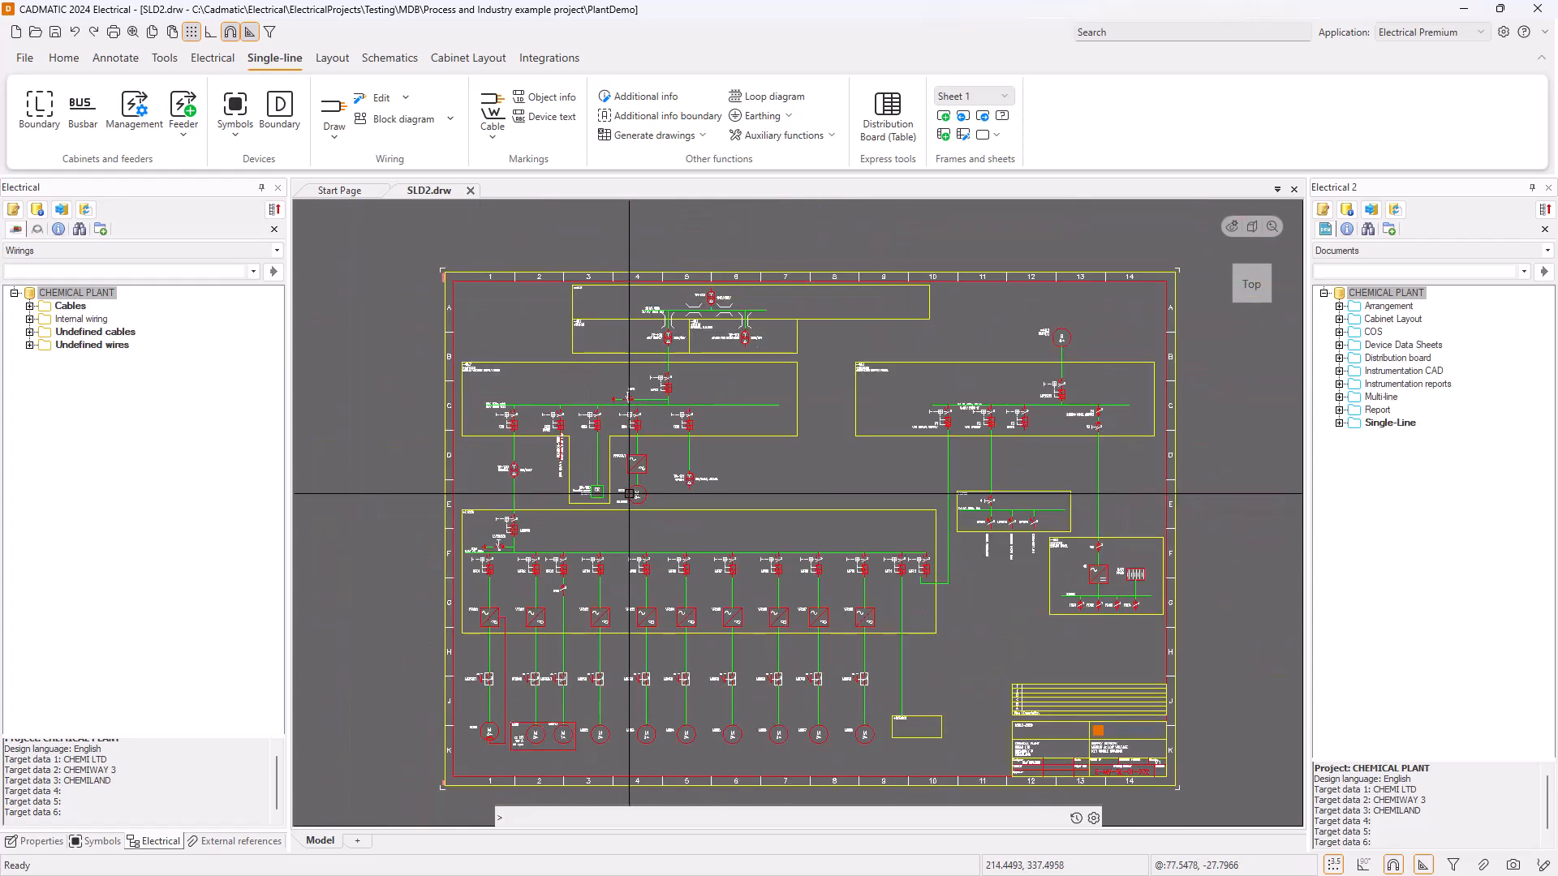
pyautogui.moveTo(619, 514); pyautogui.dragTo(586, 516, button='middle')
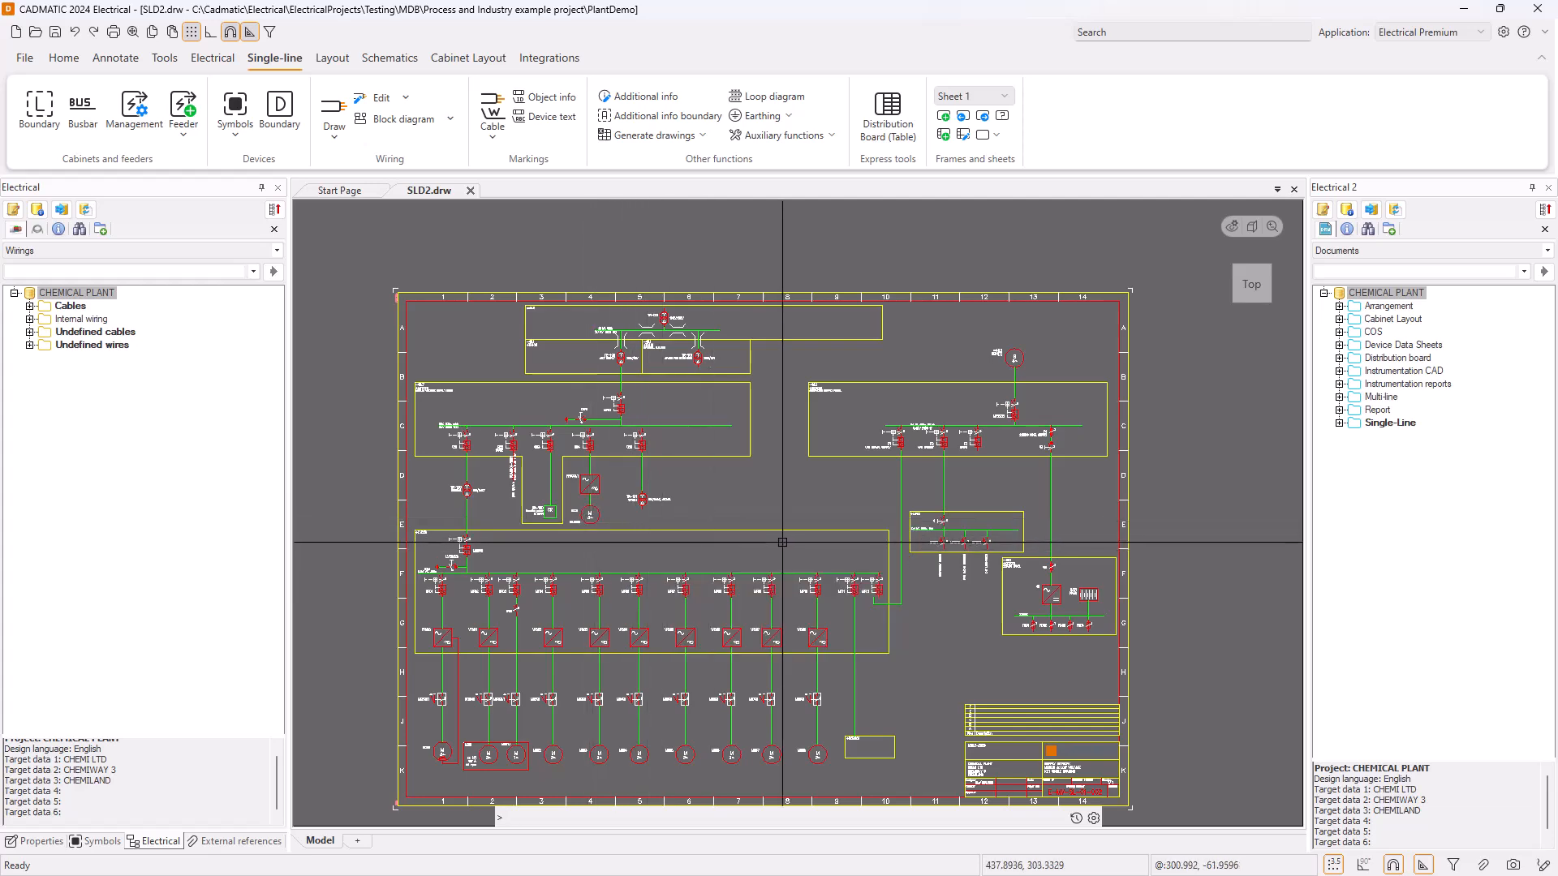
pyautogui.scroll(2, 712, 532)
pyautogui.scroll(2, 712, 532)
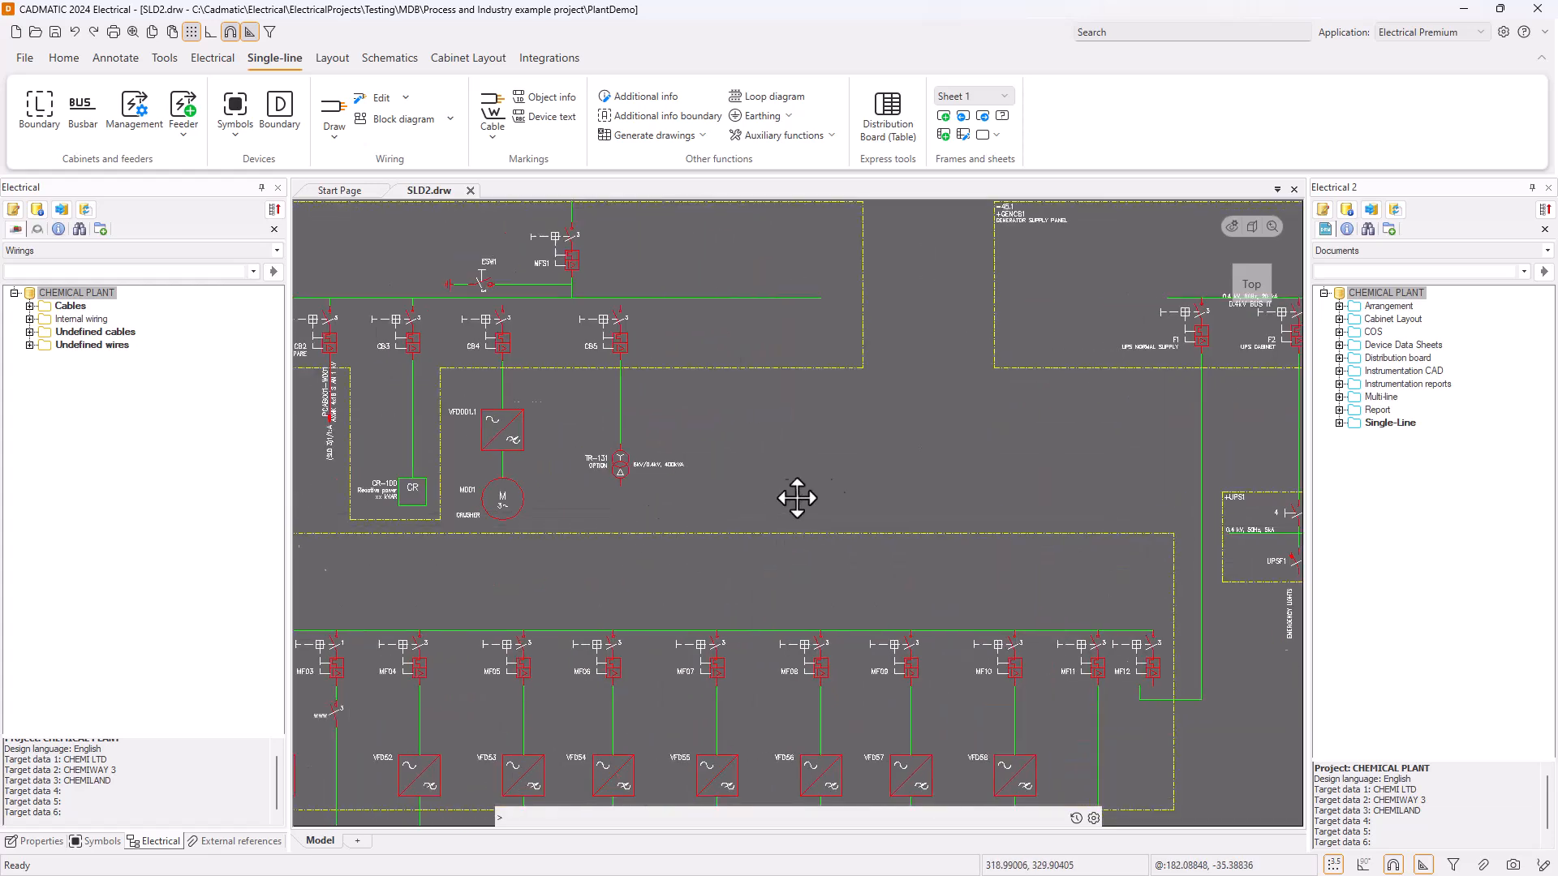
pyautogui.moveTo(551, 453); pyautogui.dragTo(690, 493, button='middle')
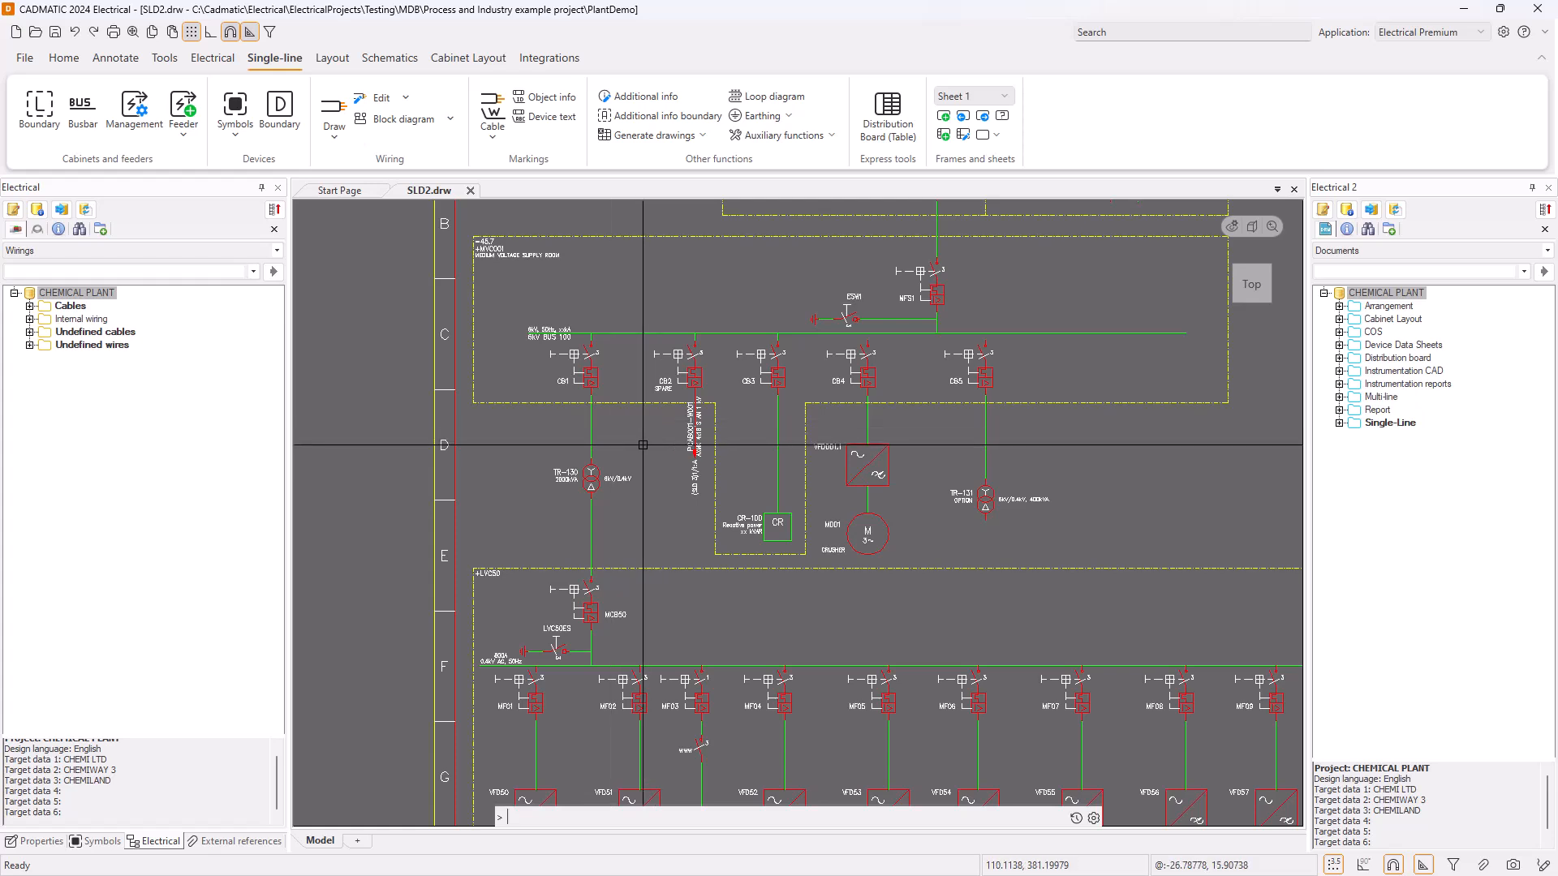
pyautogui.moveTo(632, 457); pyautogui.dragTo(615, 447, button='middle')
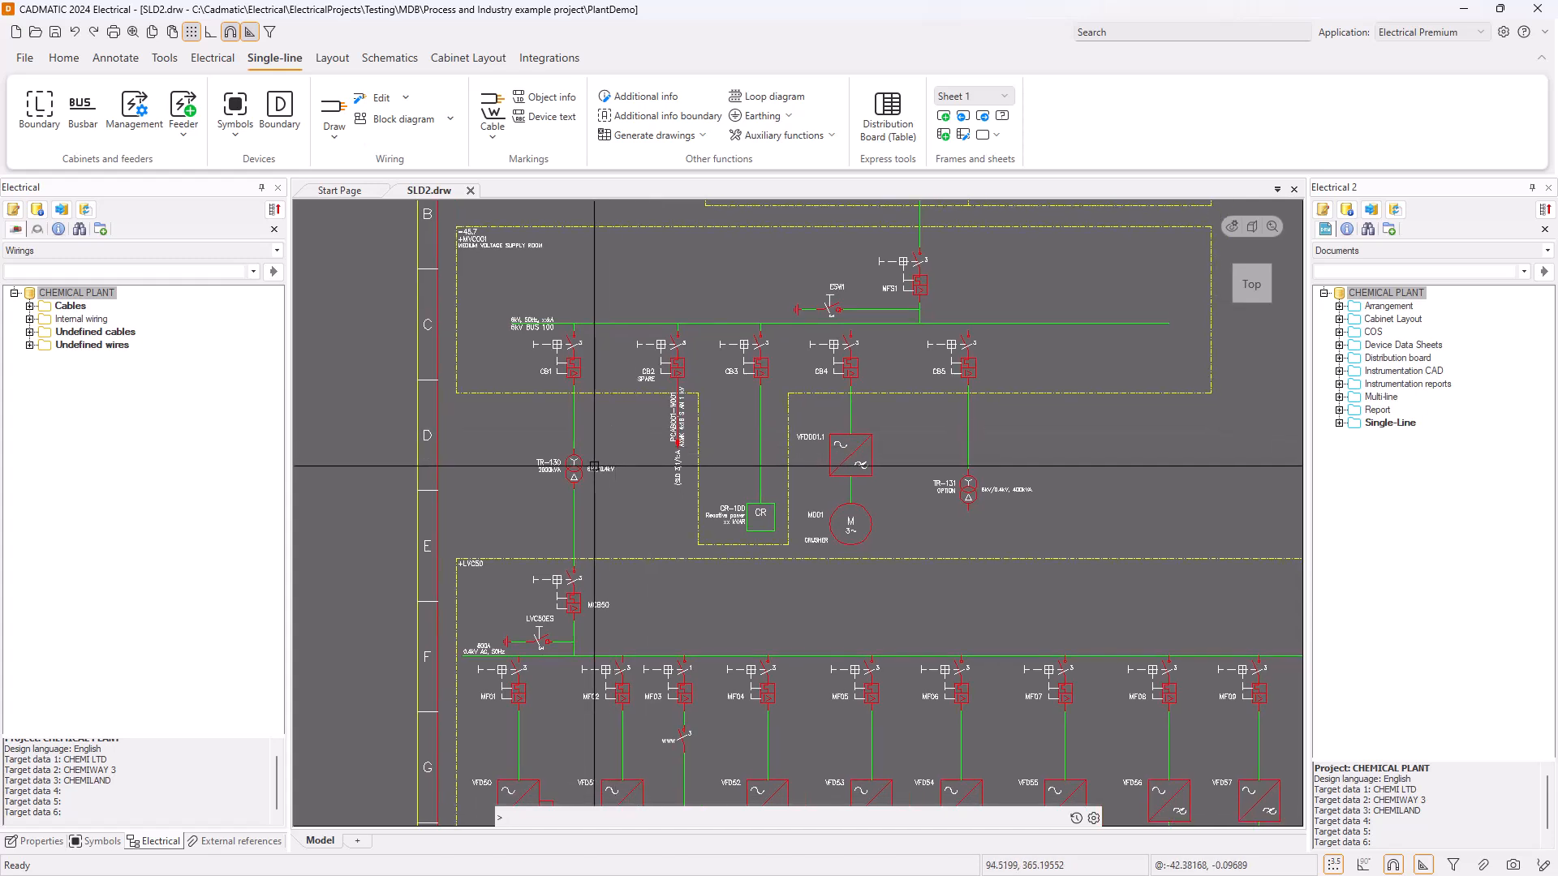
# Inspect the symbols and occurrences in the device properties of transformer TR-130, and close the dialog
pyautogui.scroll(4, 594, 466)
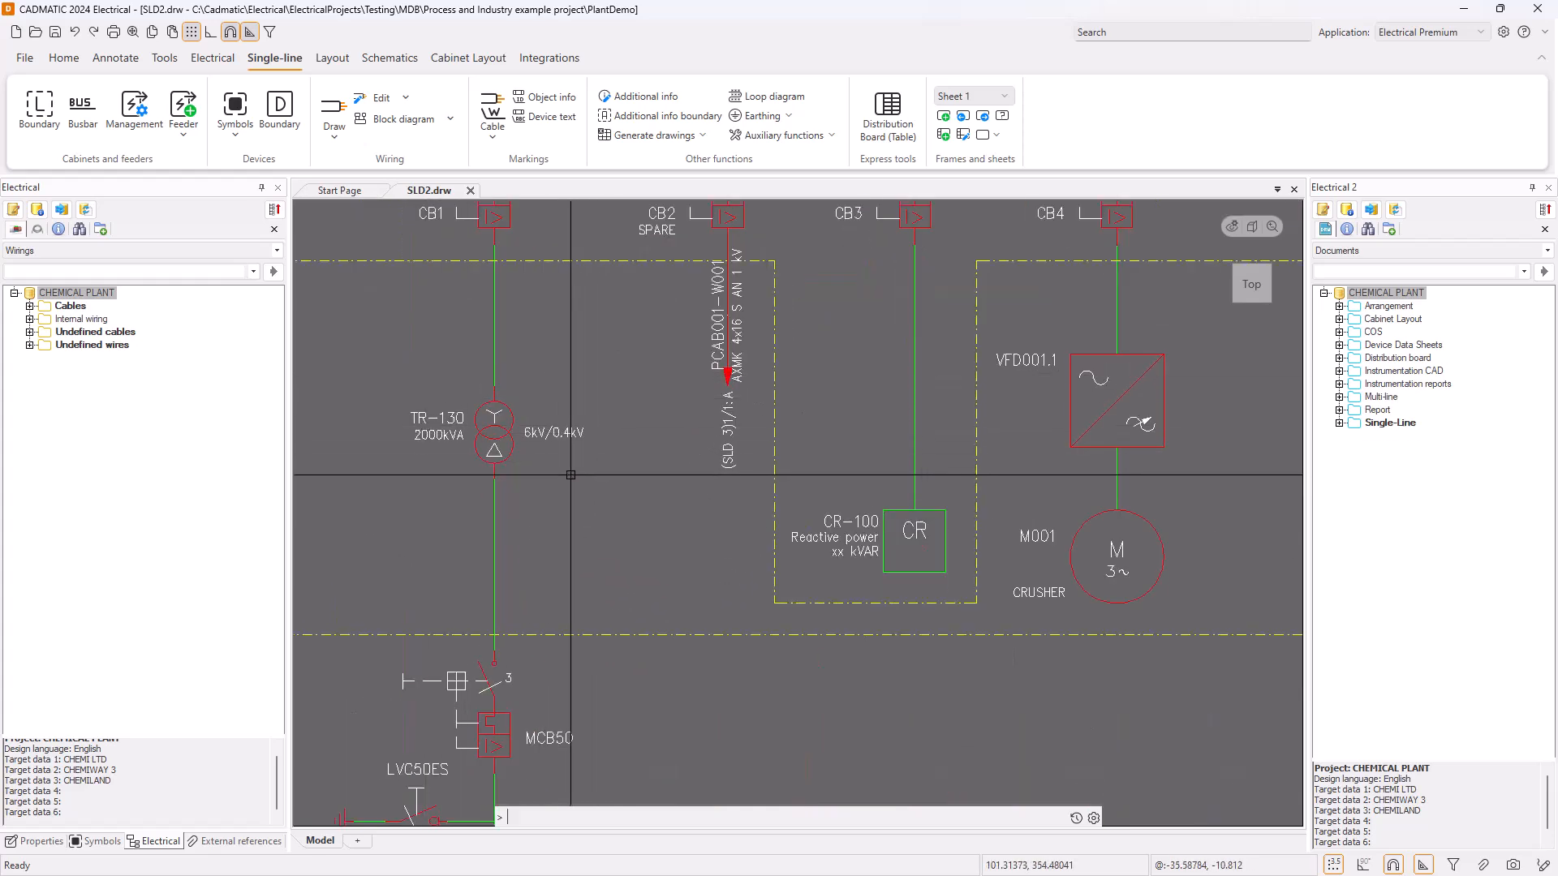
pyautogui.doubleClick(459, 421)
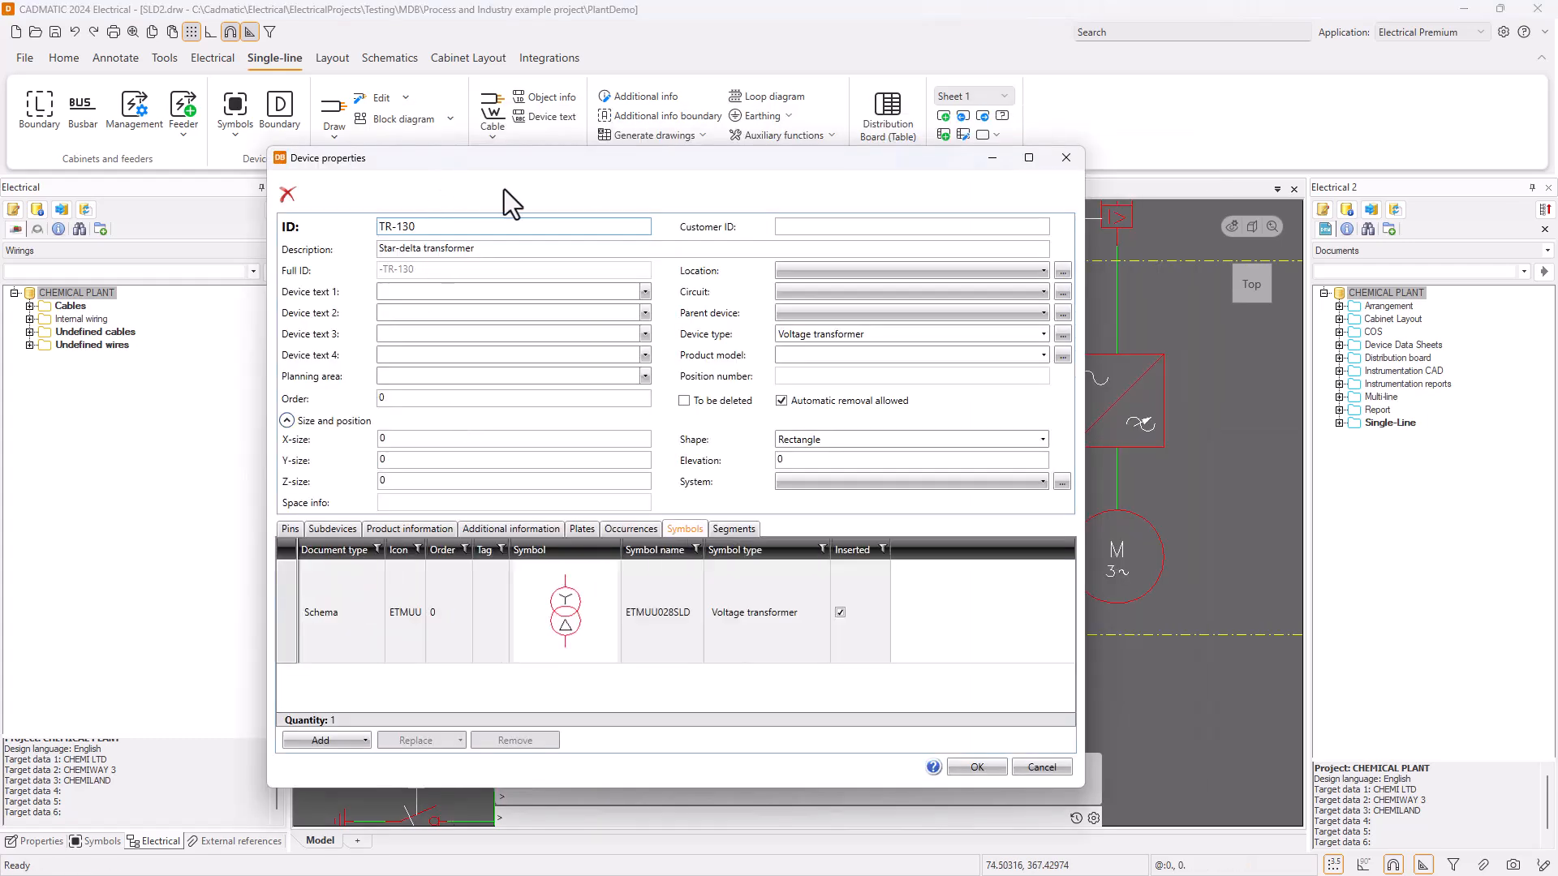
pyautogui.moveTo(425, 158)
pyautogui.mouseDown()
pyautogui.moveTo(587, 211)
pyautogui.moveTo(571, 211)
pyautogui.moveTo(815, 208)
pyautogui.mouseUp()
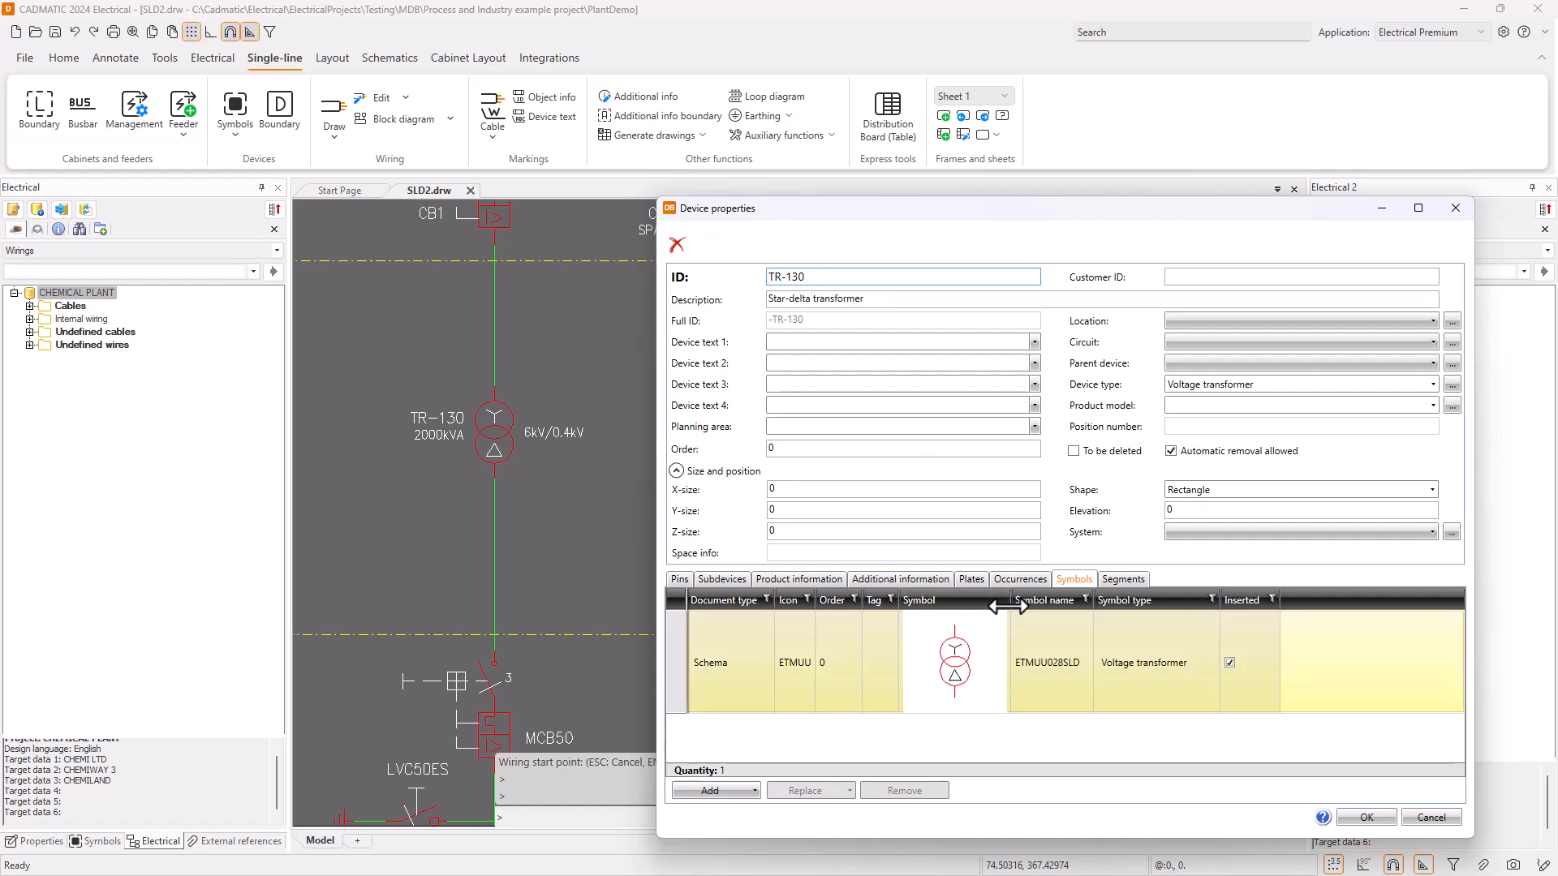
pyautogui.click(1013, 581)
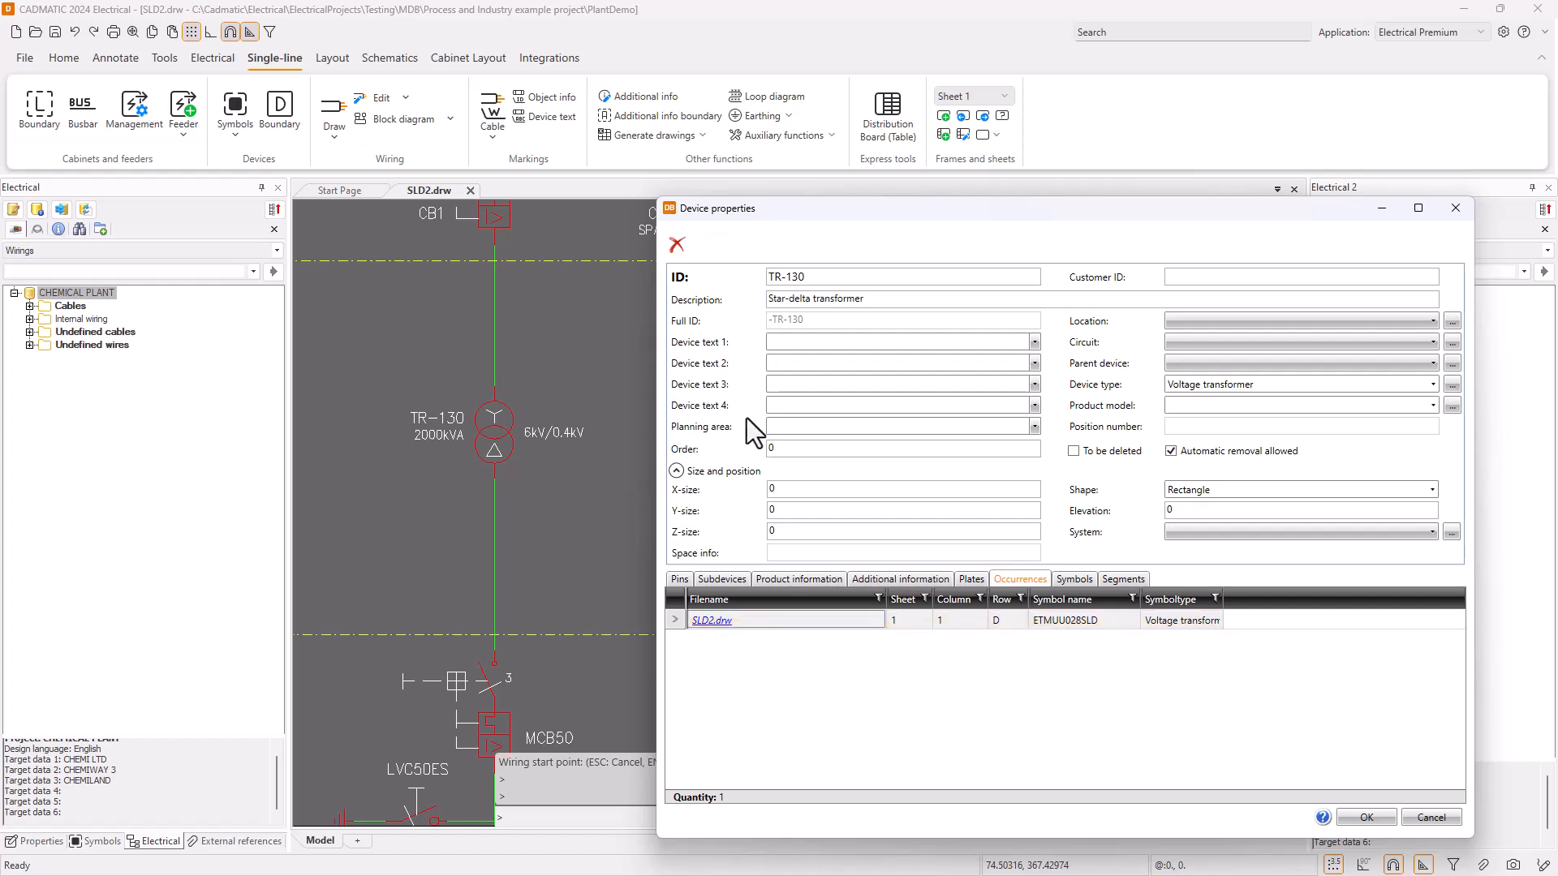
pyautogui.moveTo(791, 212); pyautogui.dragTo(589, 165)
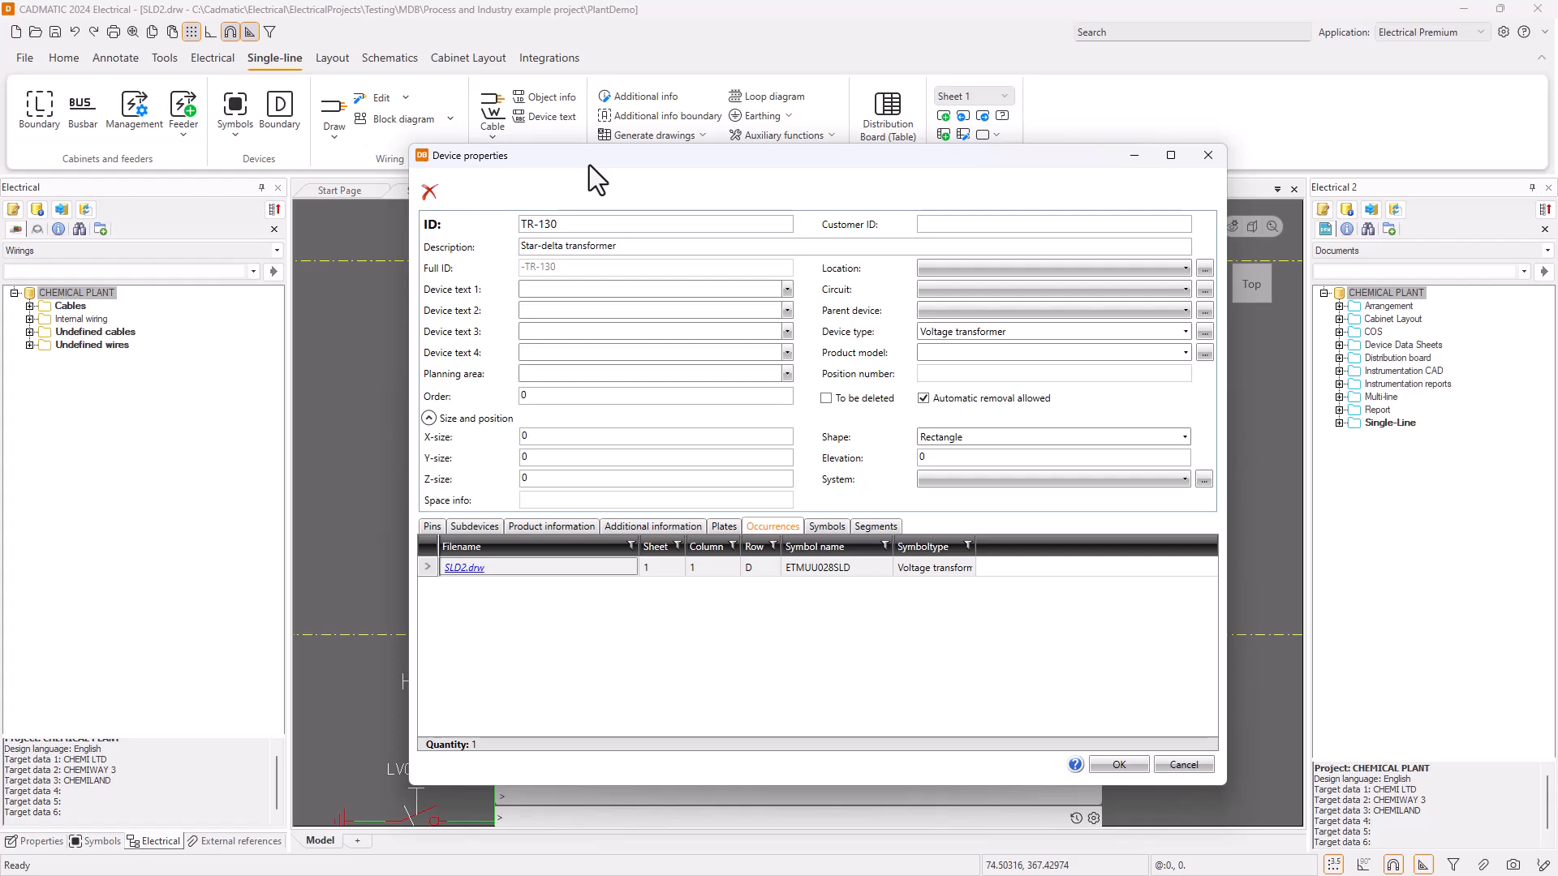
pyautogui.click(1112, 765)
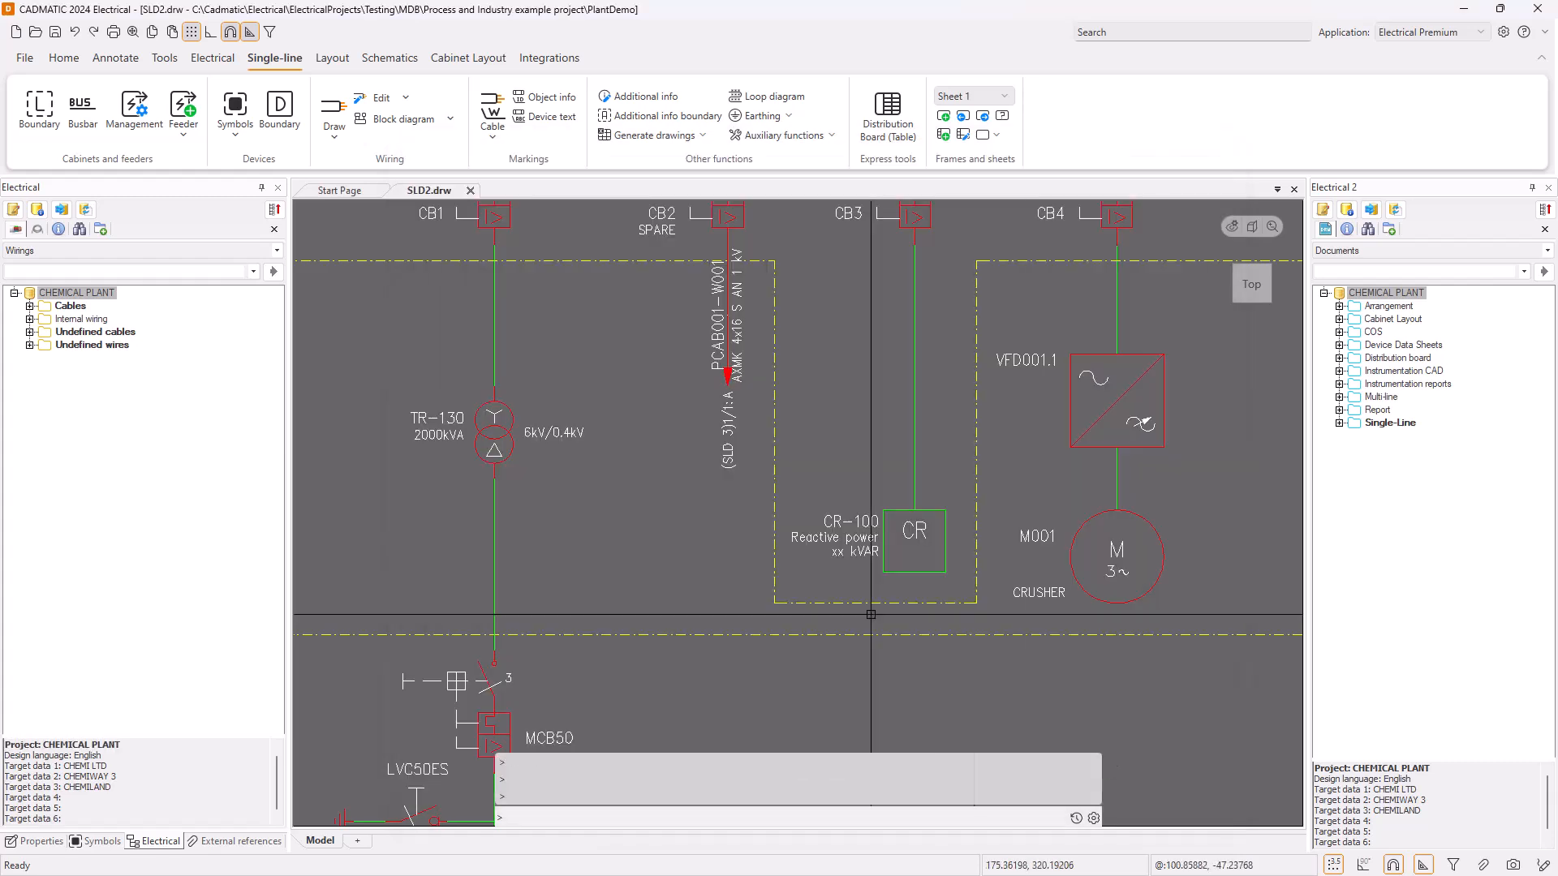
pyautogui.scroll(-3, 541, 452)
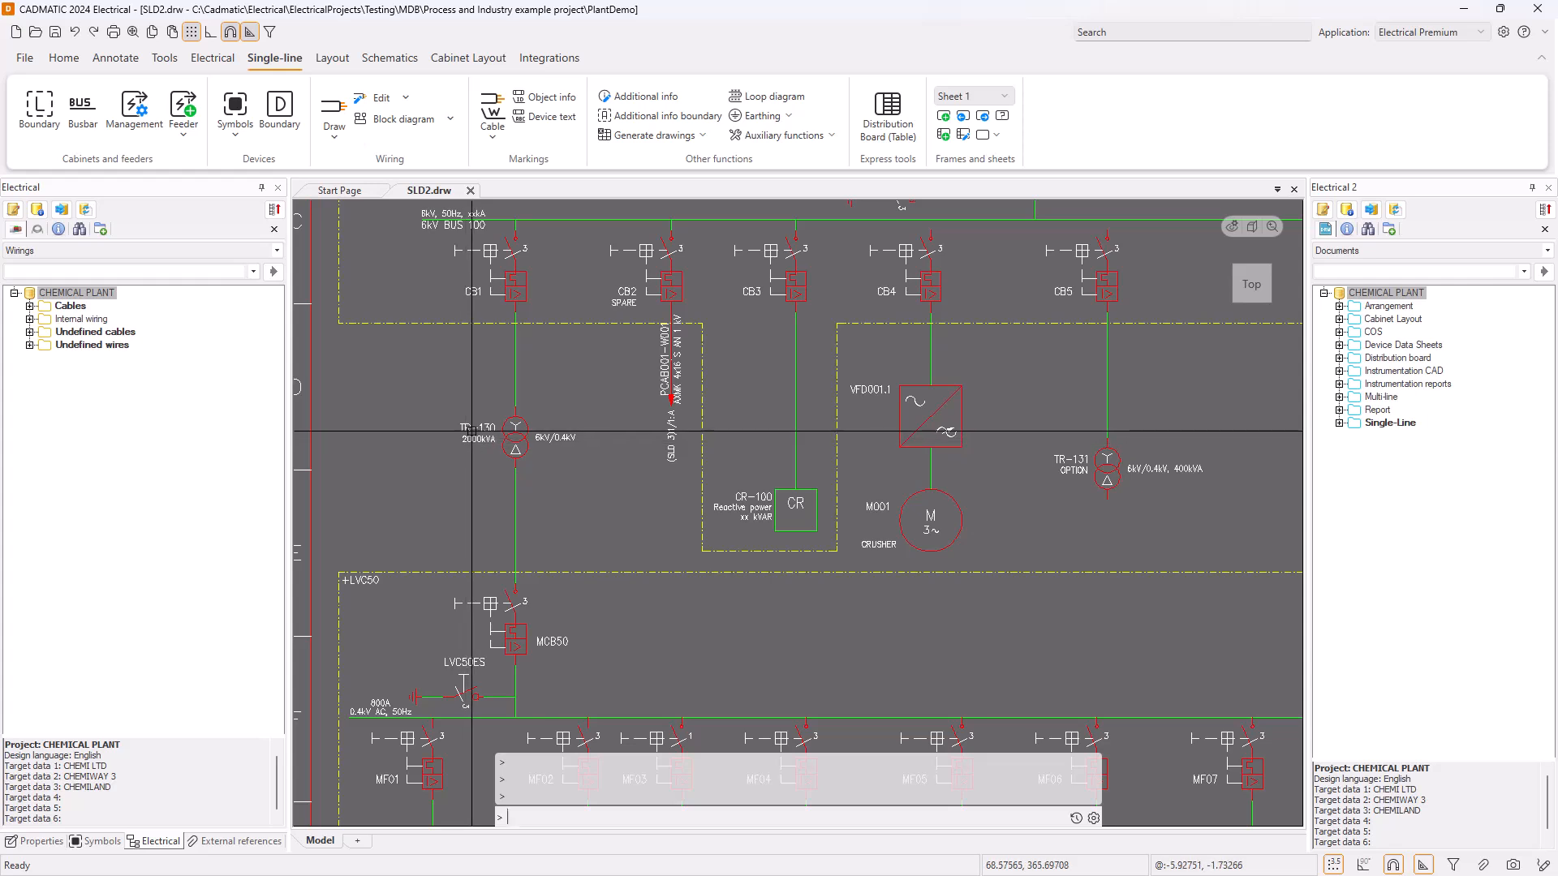
pyautogui.moveTo(800, 469); pyautogui.dragTo(675, 490, button='middle')
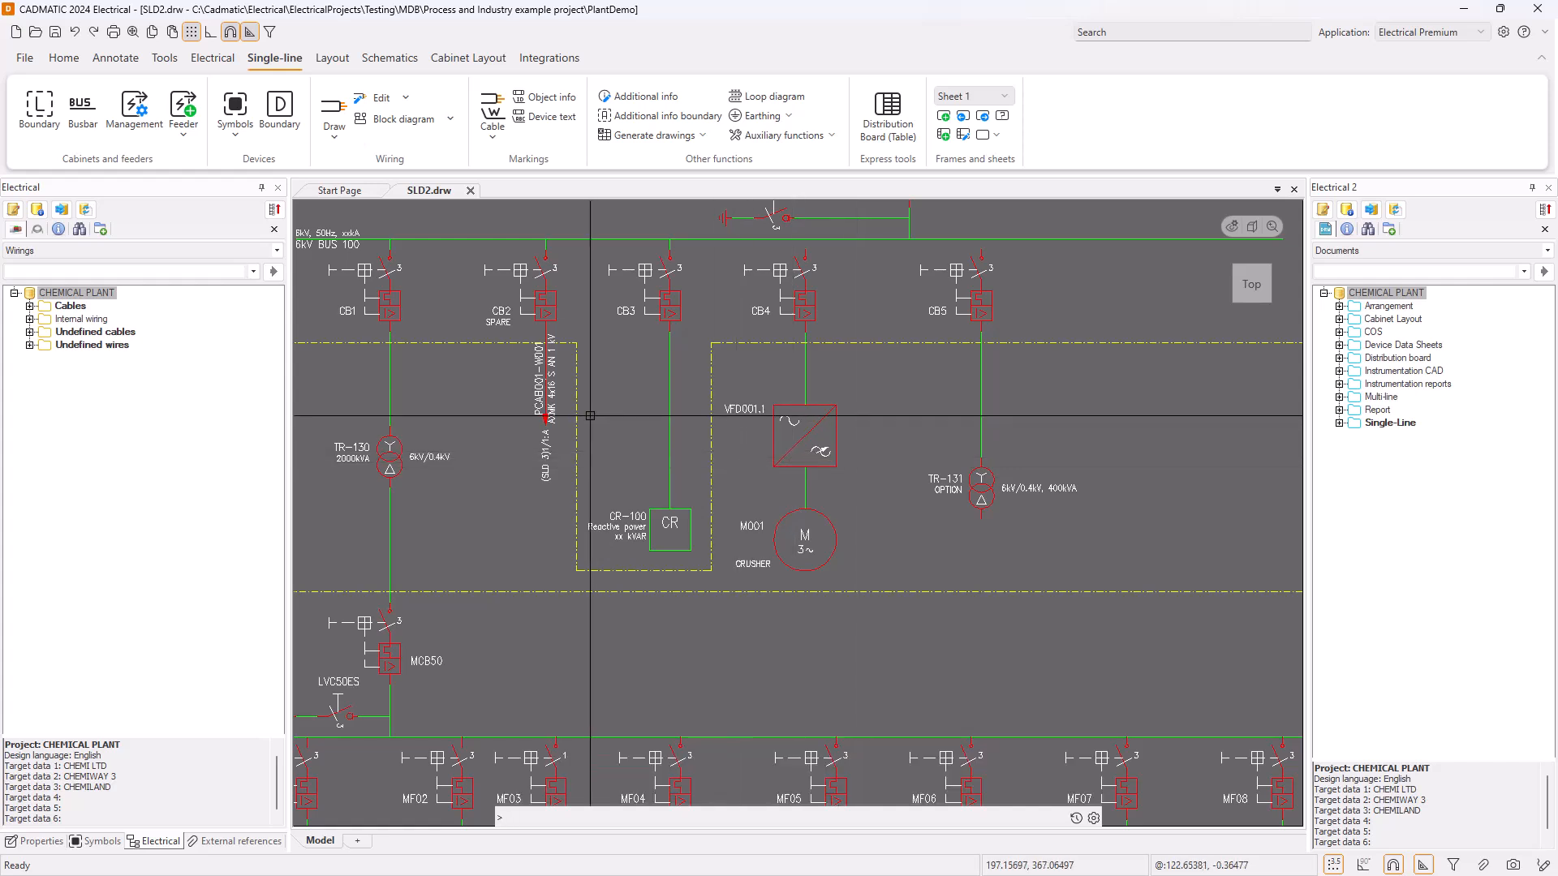
pyautogui.moveTo(575, 407)
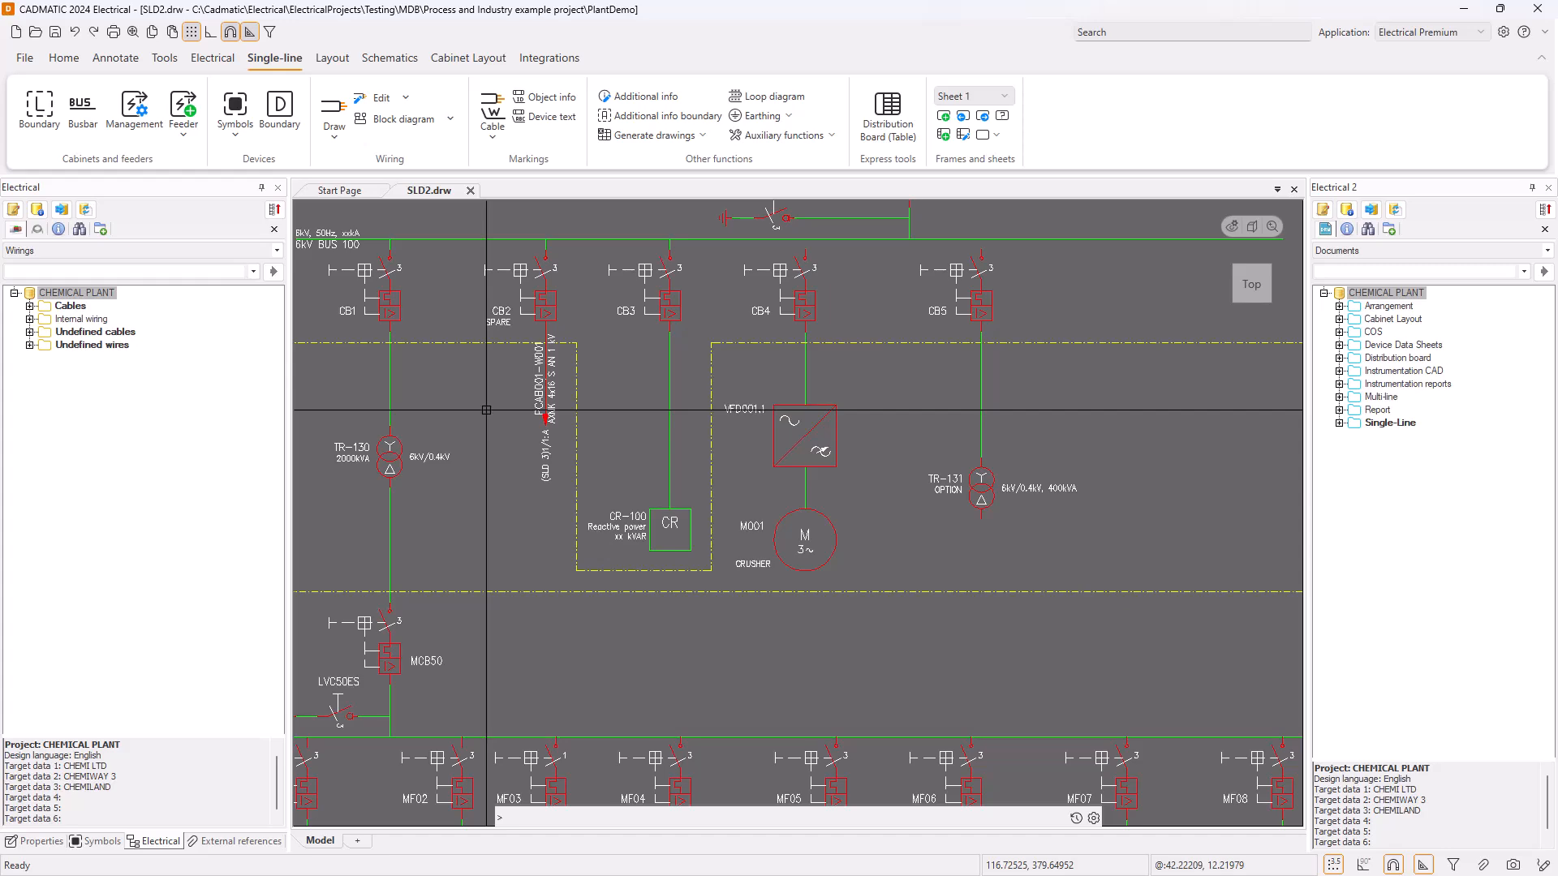
pyautogui.scroll(1, 486, 409)
pyautogui.scroll(-1, 489, 410)
pyautogui.moveTo(504, 459); pyautogui.dragTo(650, 428, button='middle')
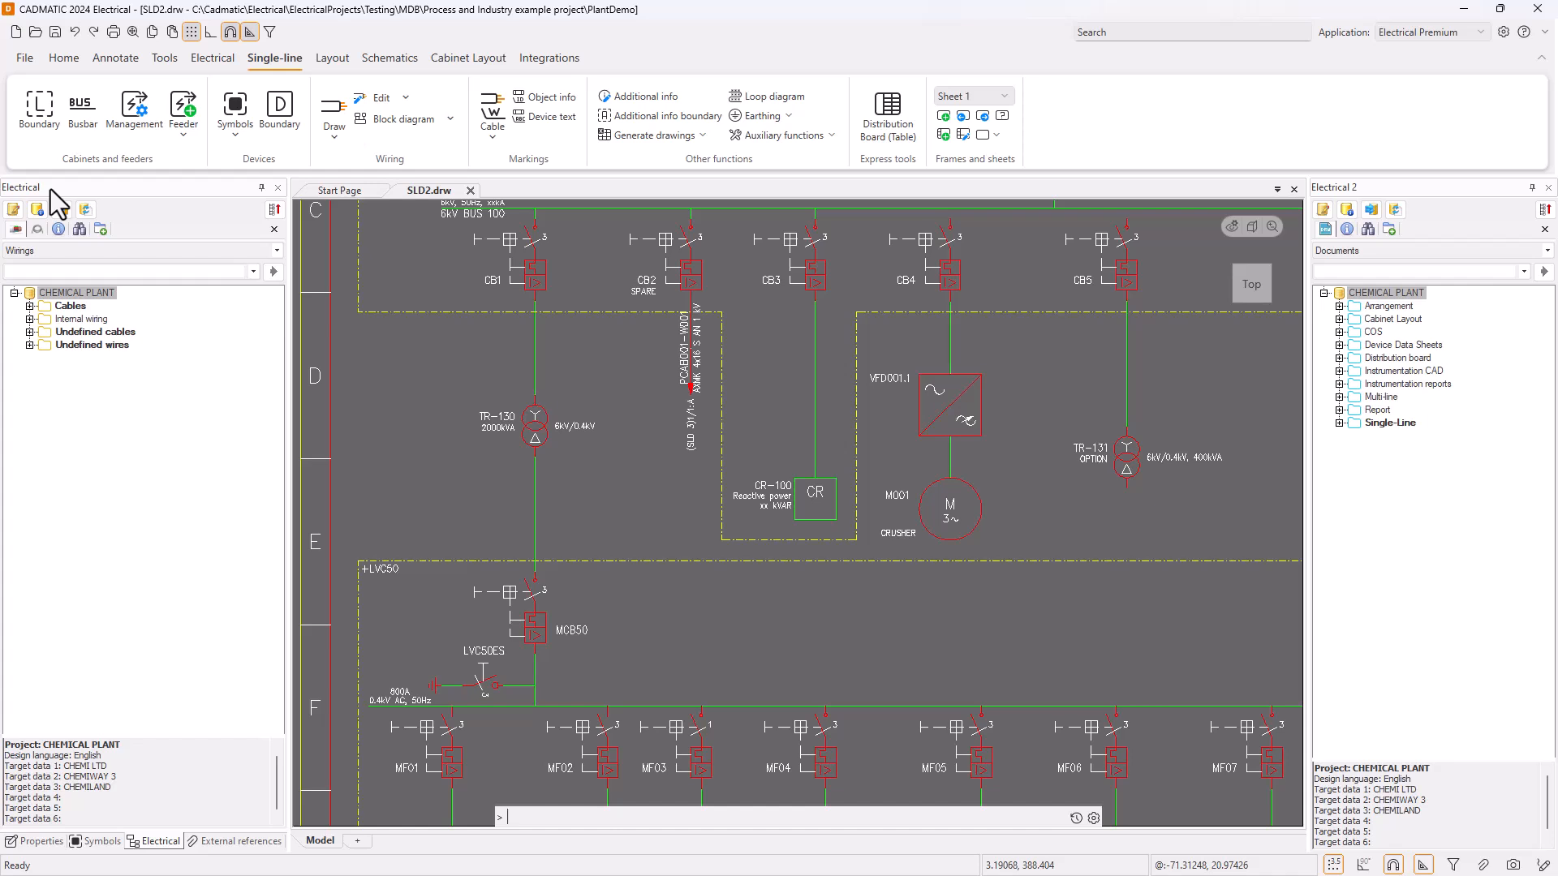
# Browse the project's wirings, looking through the cables and the internal wiring of location +ECC001
pyautogui.click(30, 307)
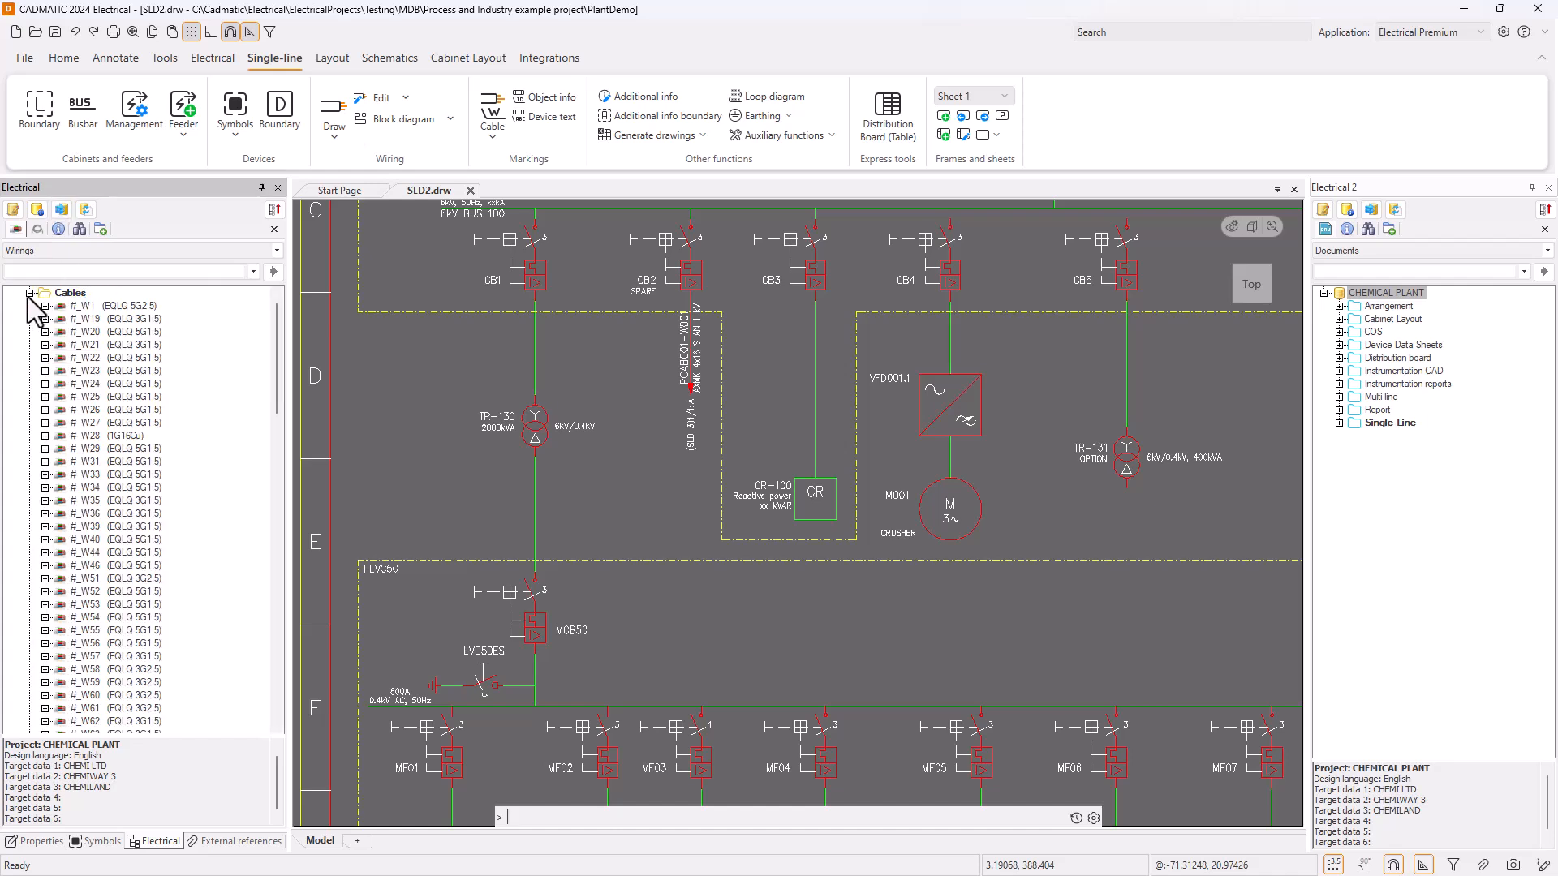
pyautogui.click(29, 294)
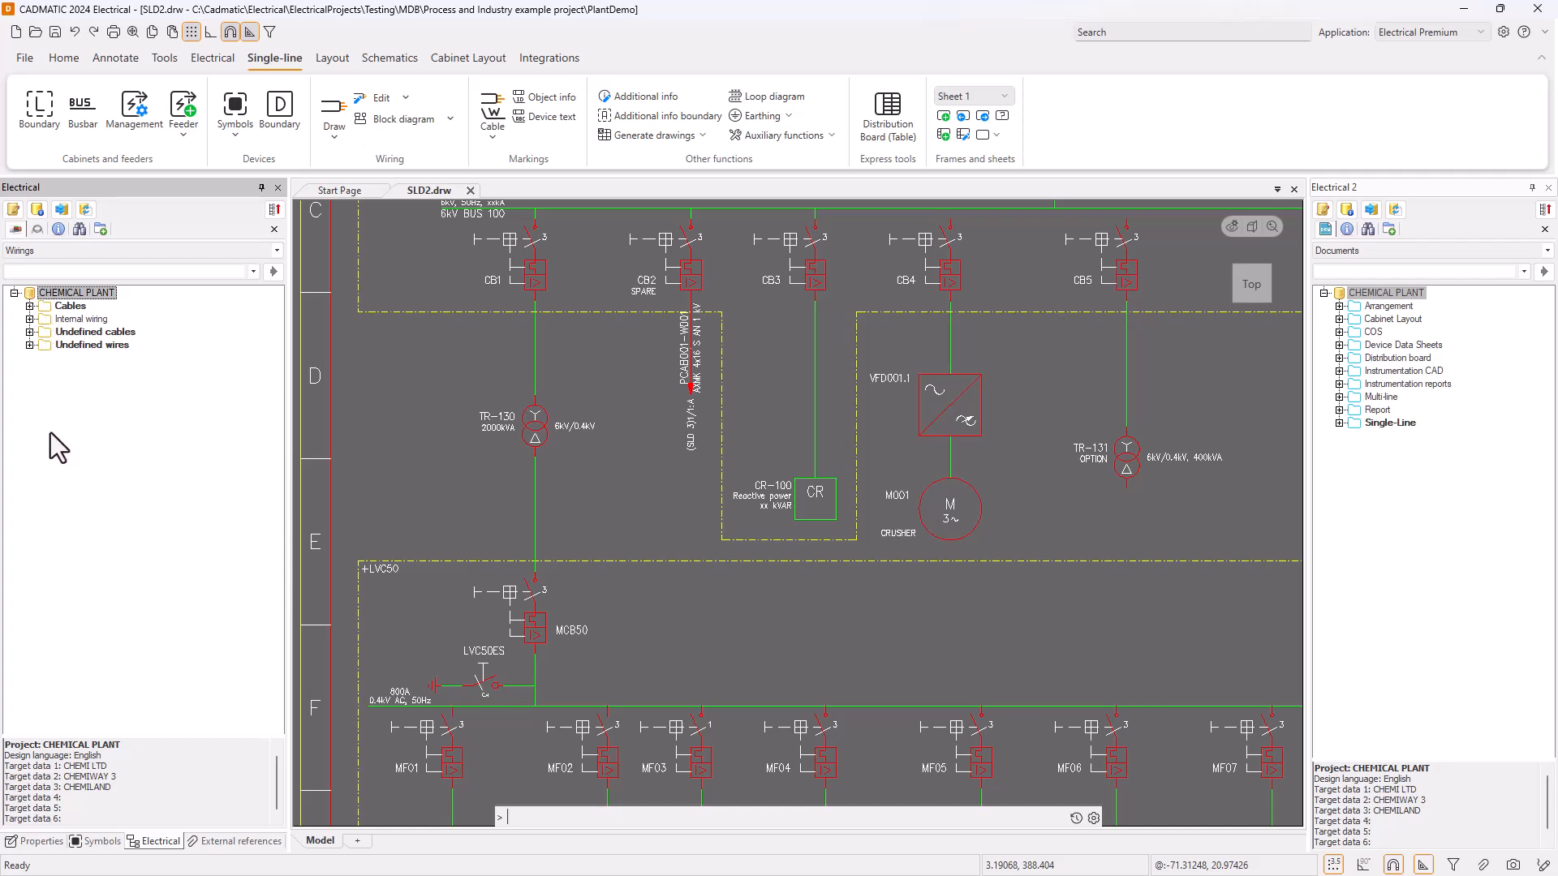
pyautogui.click(29, 318)
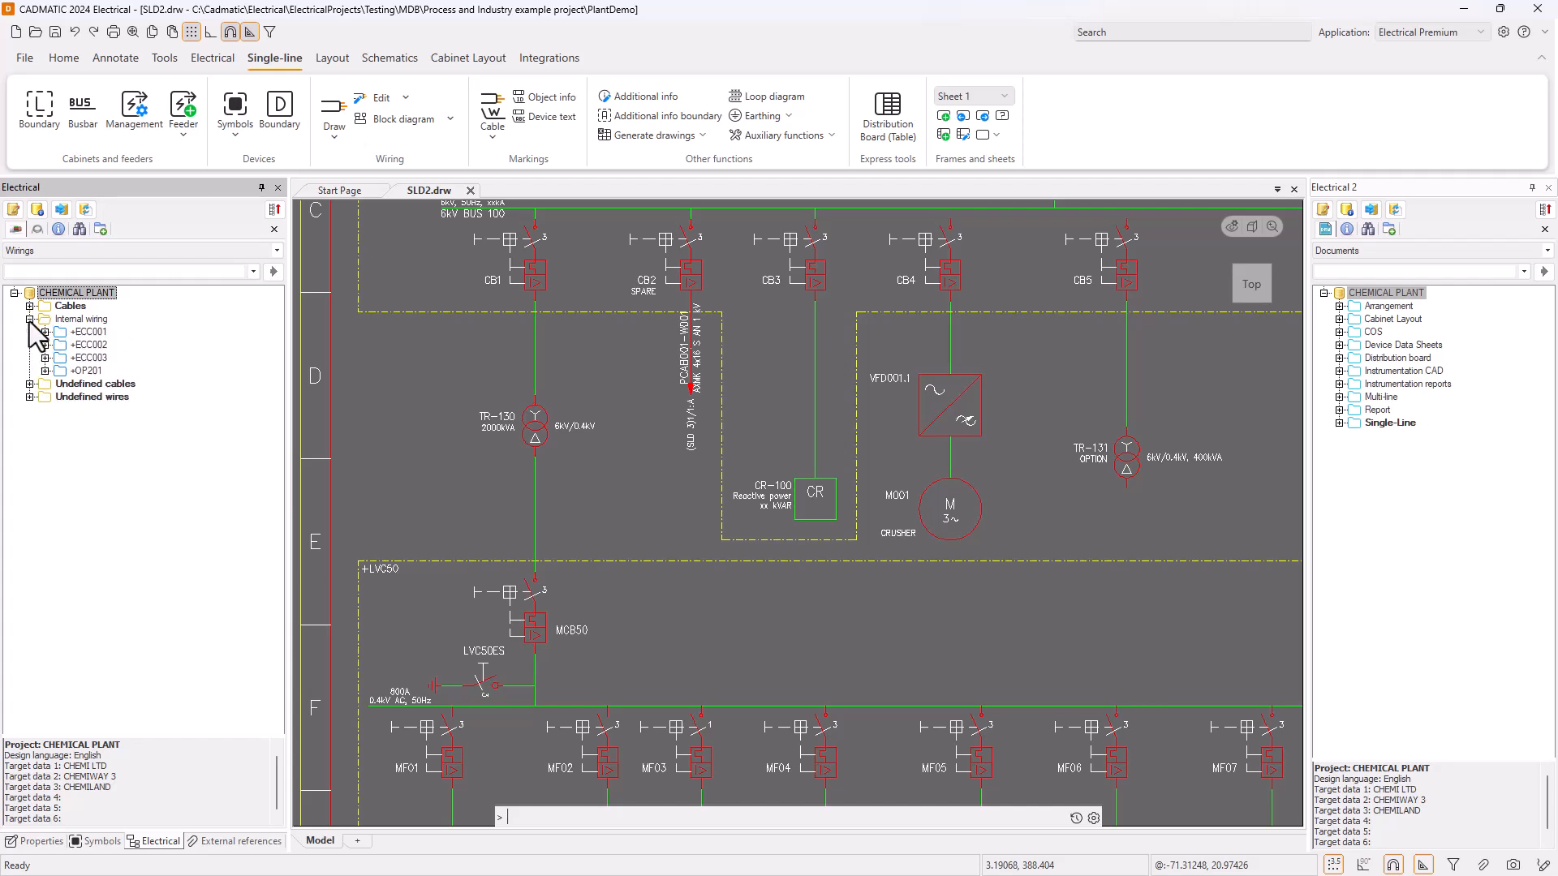
pyautogui.click(46, 331)
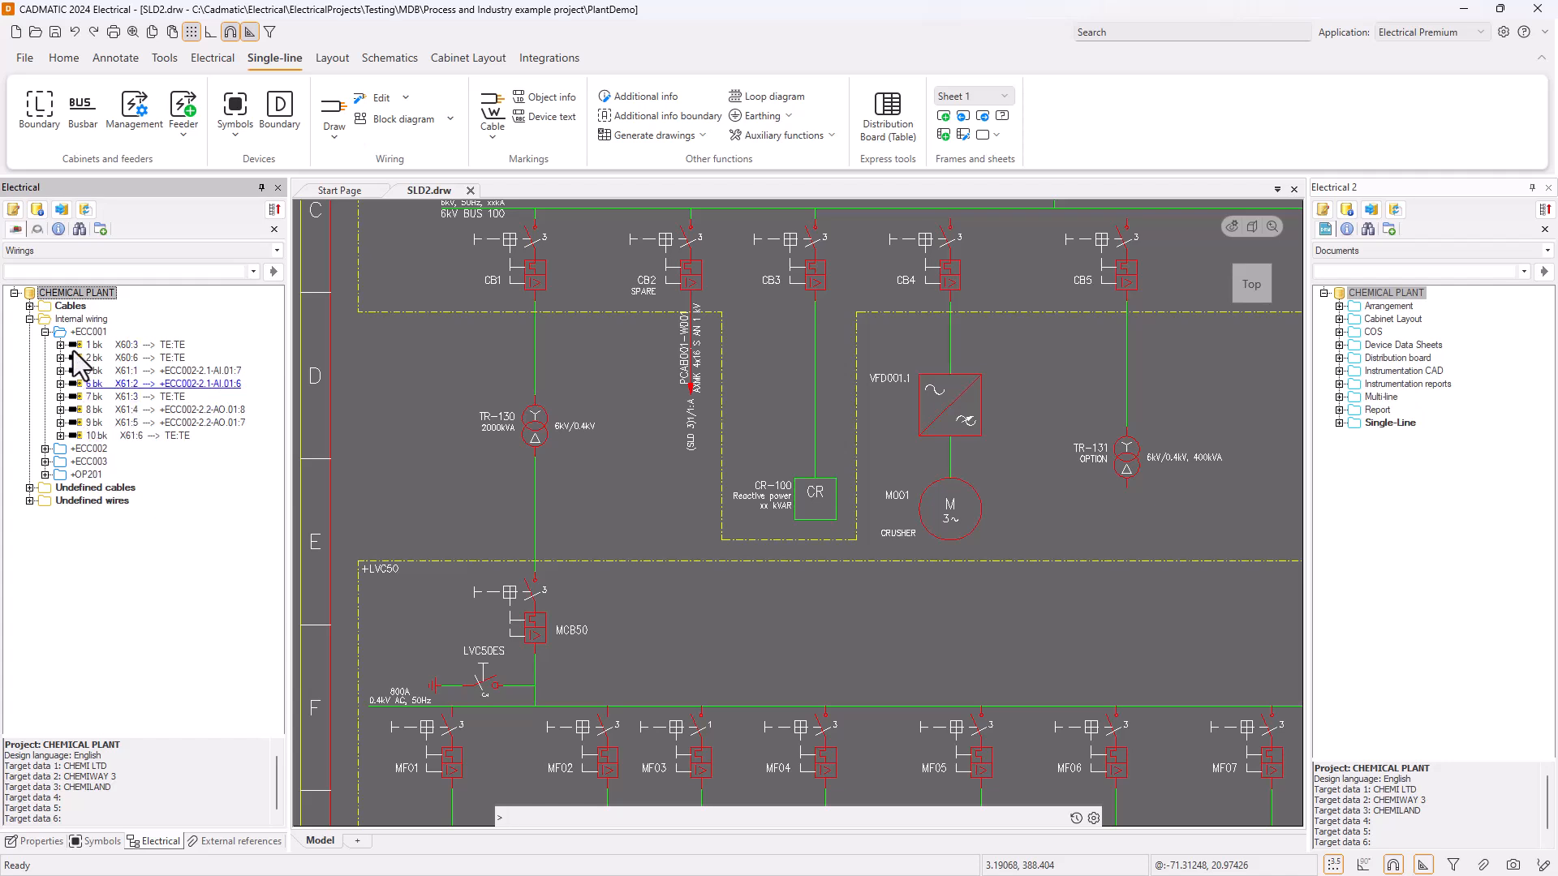
pyautogui.click(30, 318)
# Switch the project tree to cable types and inspect the 1G16Cu cables in the Earthing cable group
pyautogui.click(37, 230)
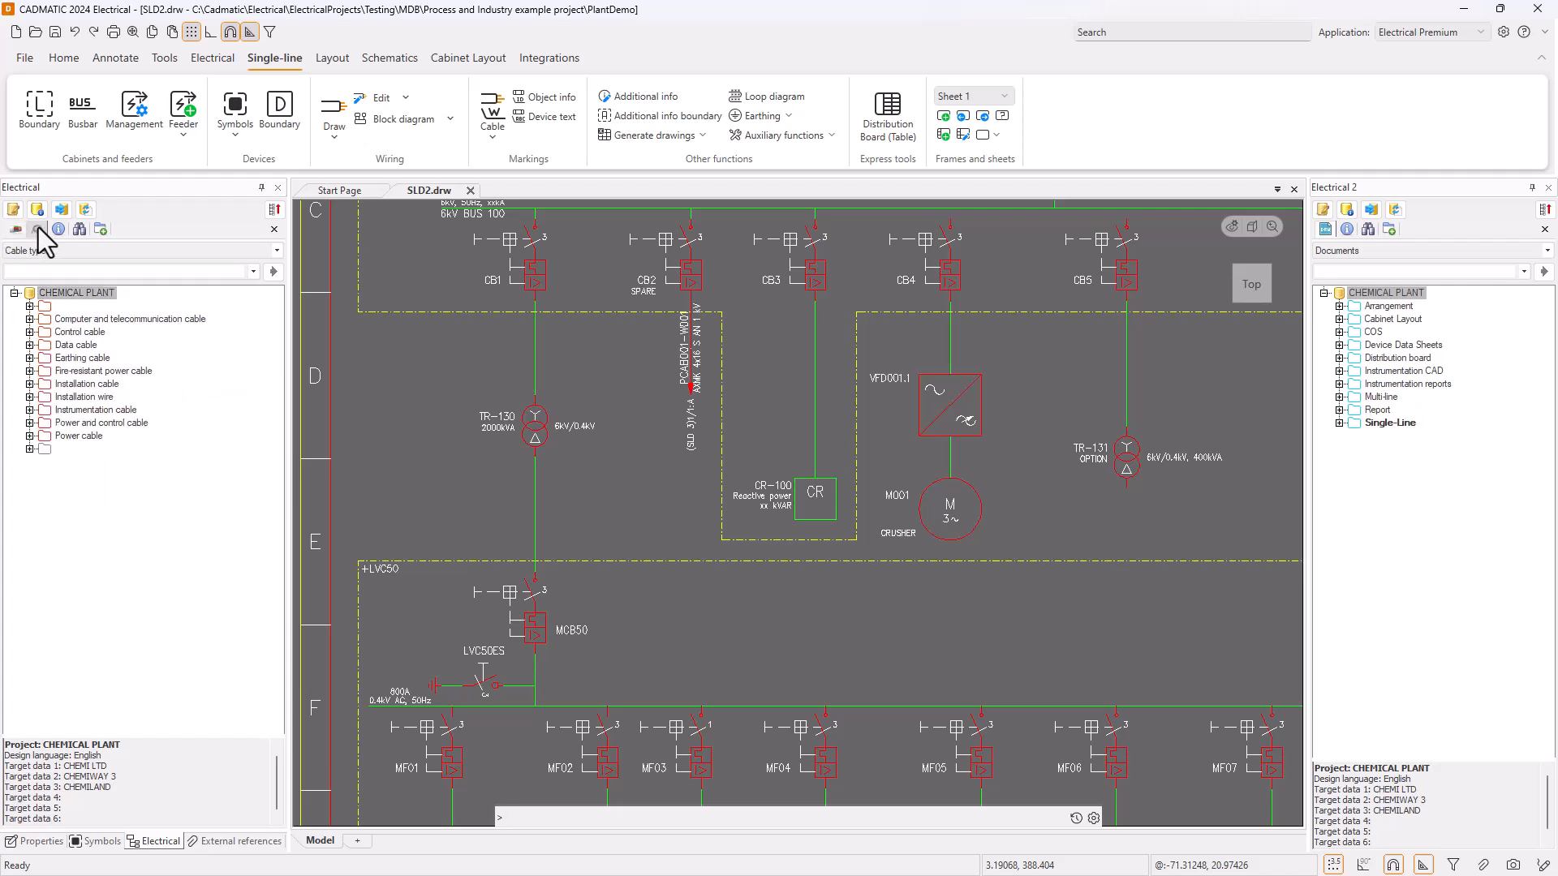
pyautogui.click(30, 357)
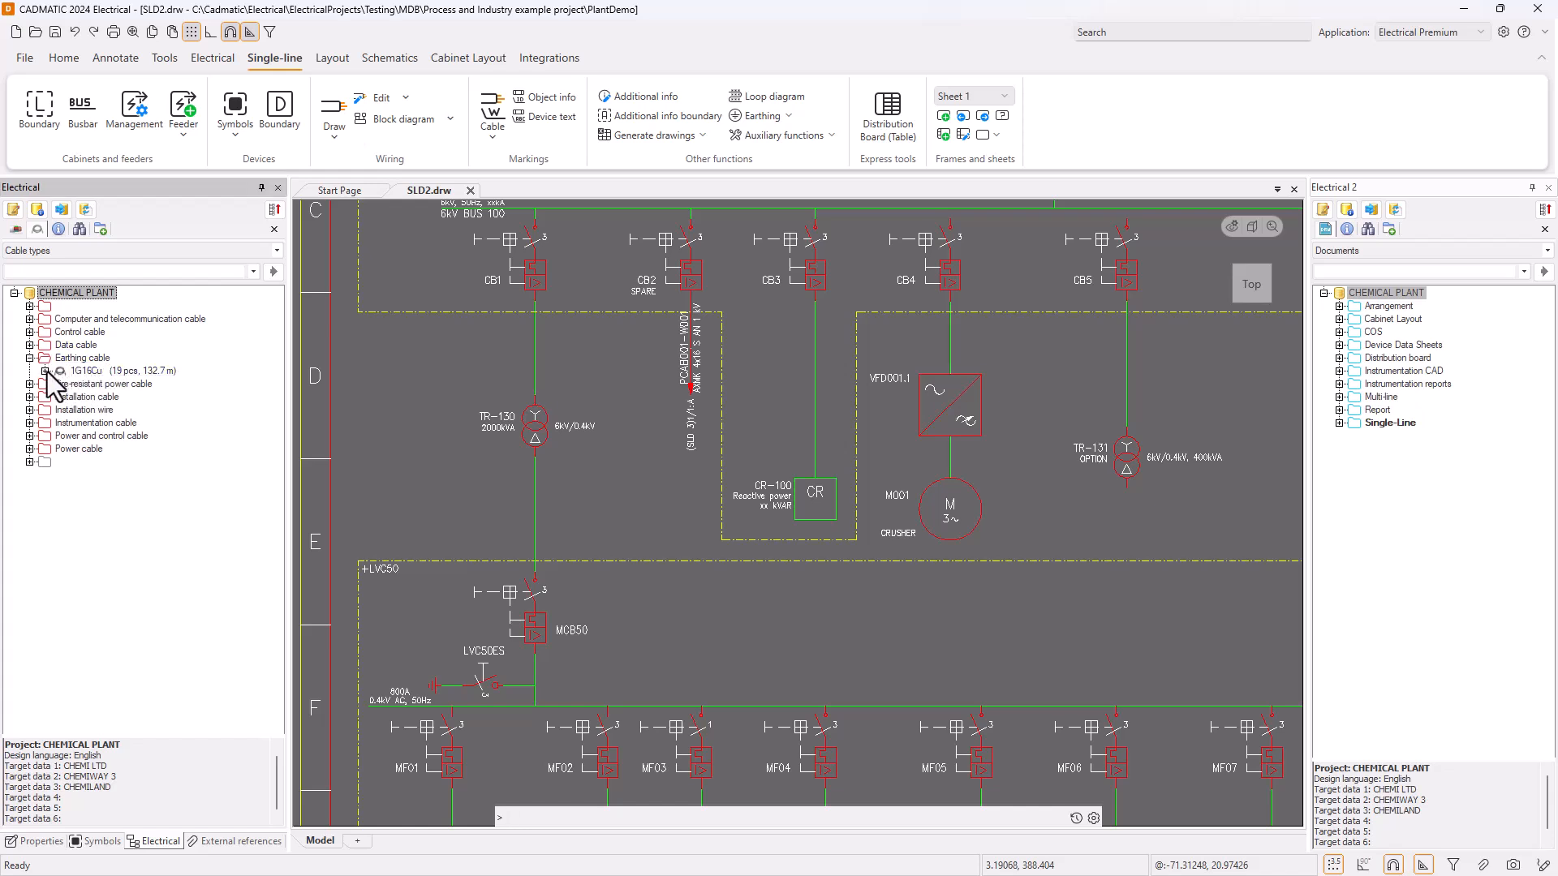
pyautogui.click(44, 371)
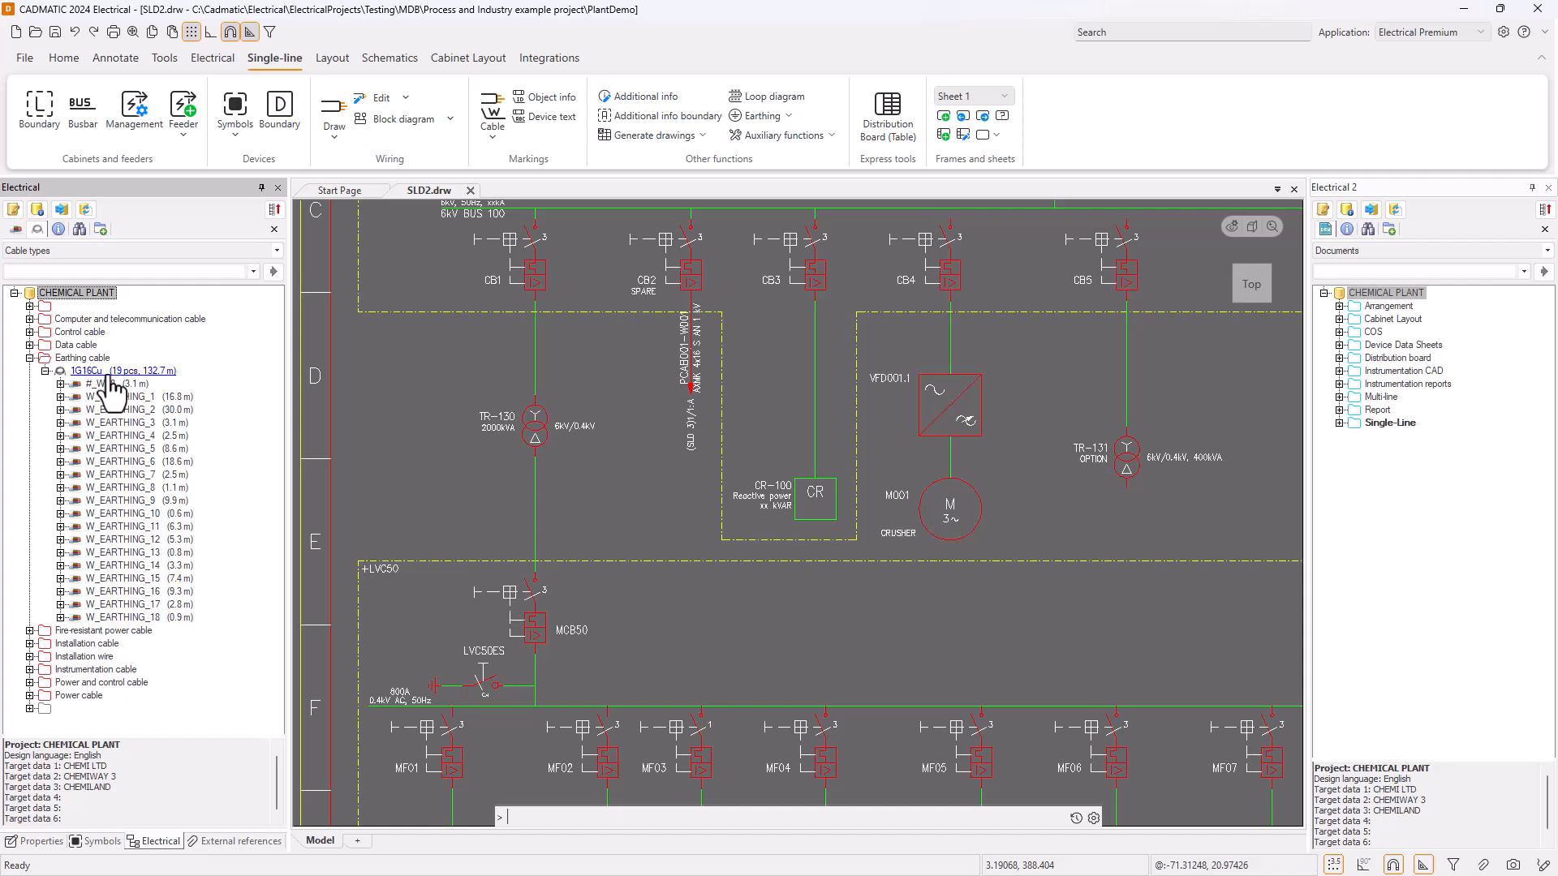
pyautogui.click(30, 358)
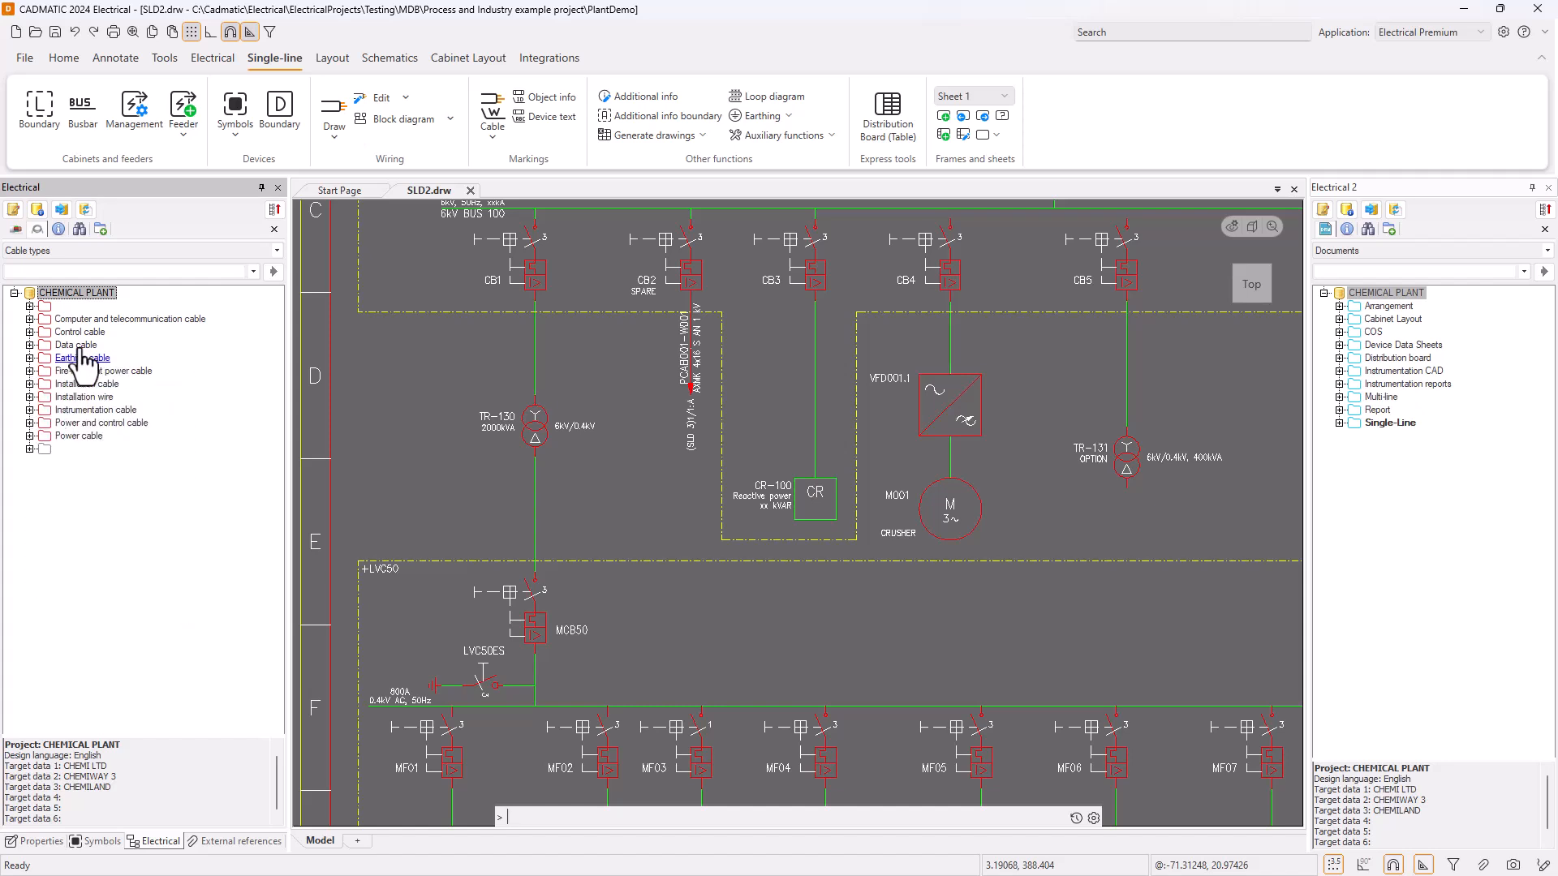
# Switch the project tree to product models and list the lighting equipment products under Electric
pyautogui.click(101, 230)
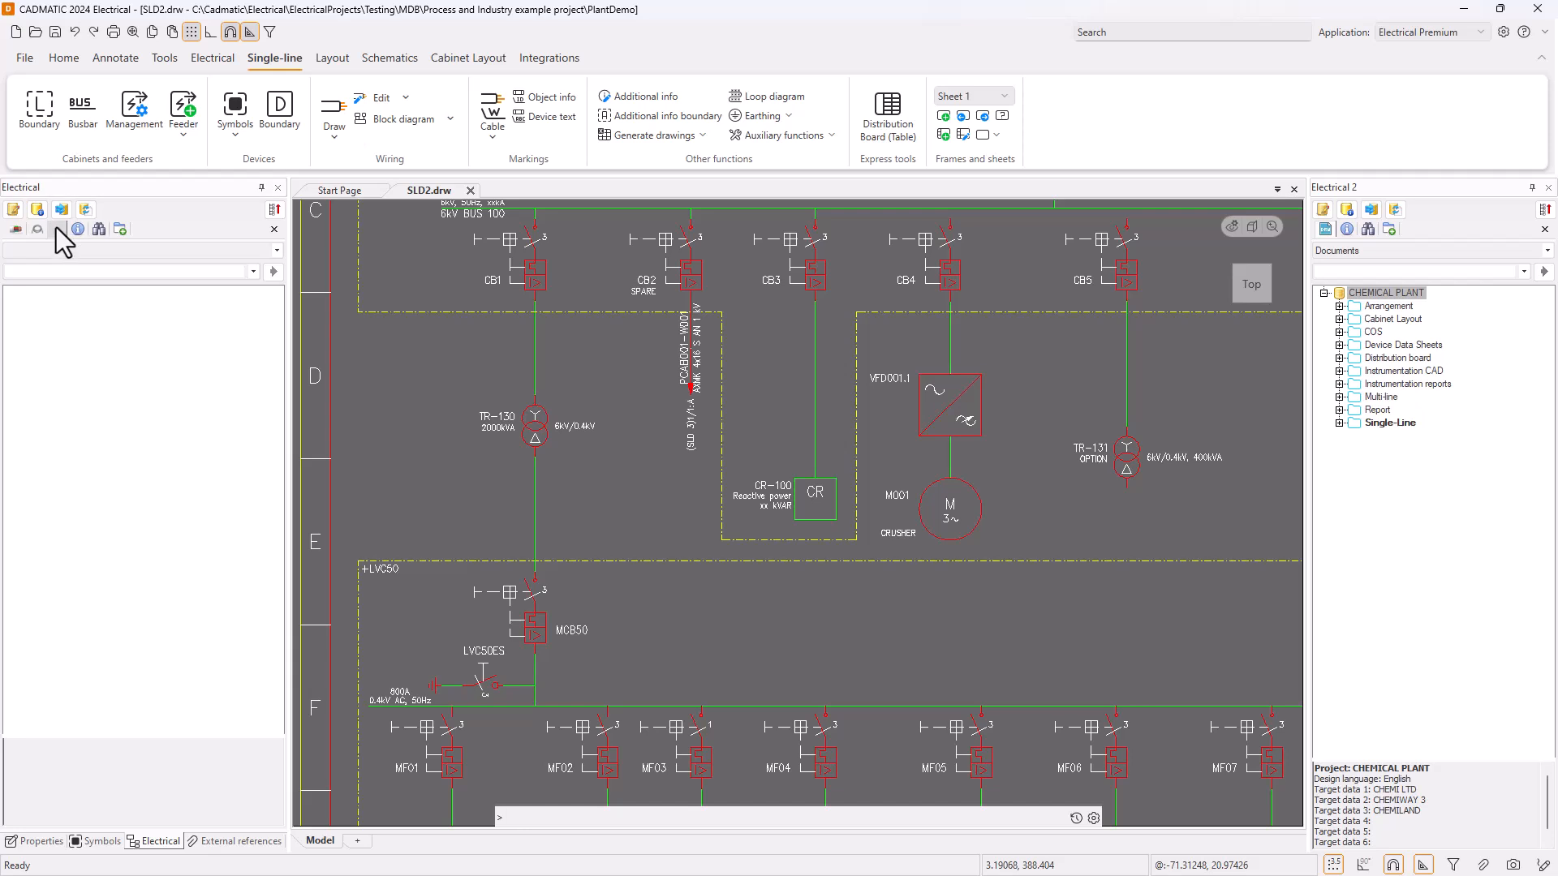
pyautogui.click(62, 250)
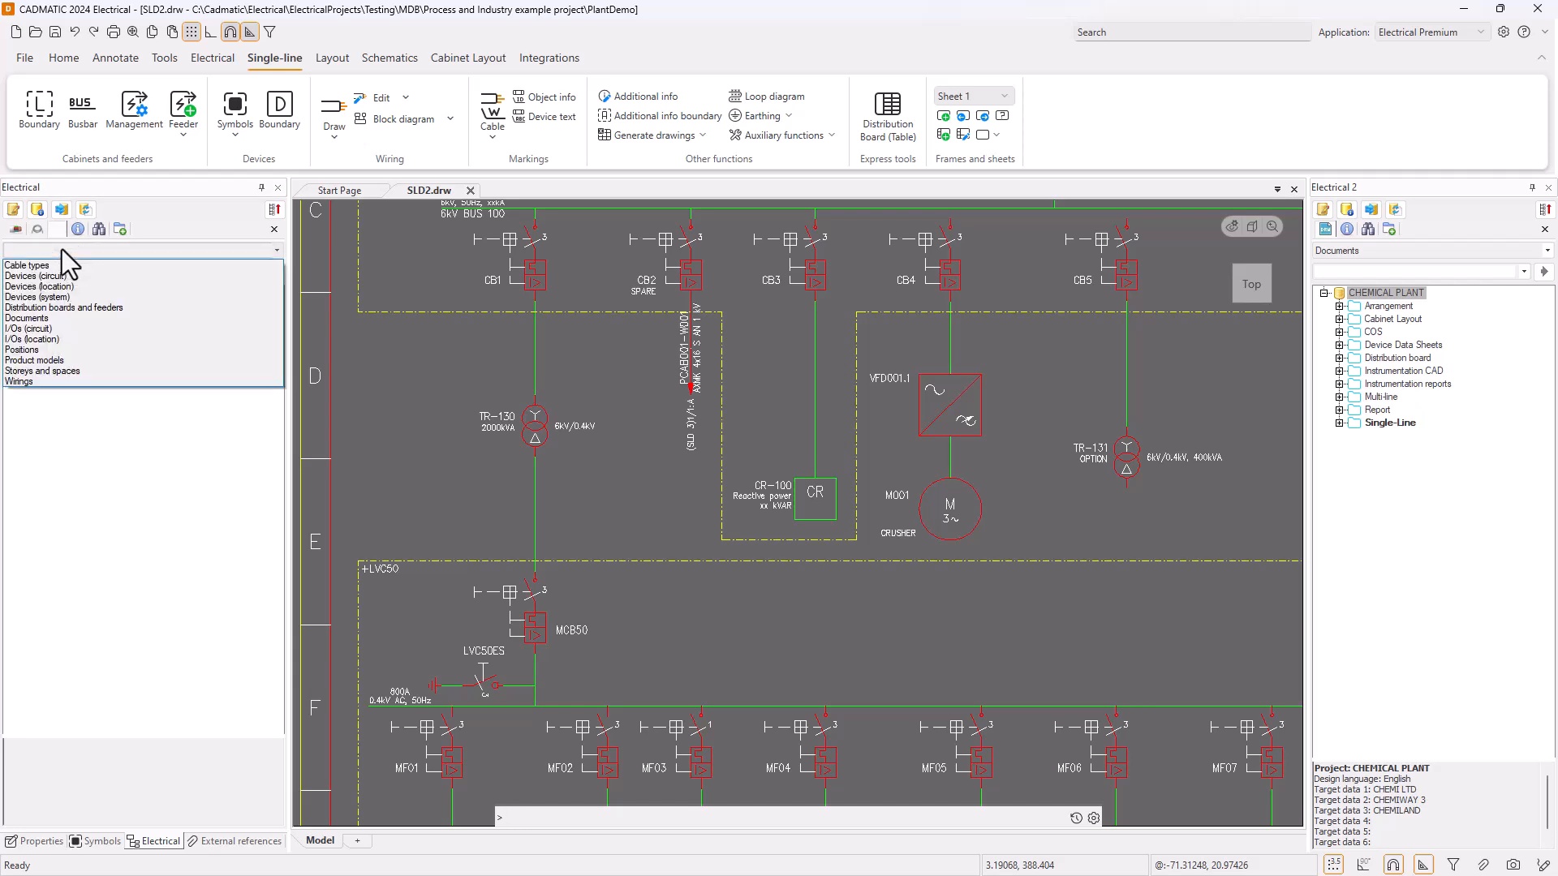
pyautogui.click(63, 360)
pyautogui.click(30, 306)
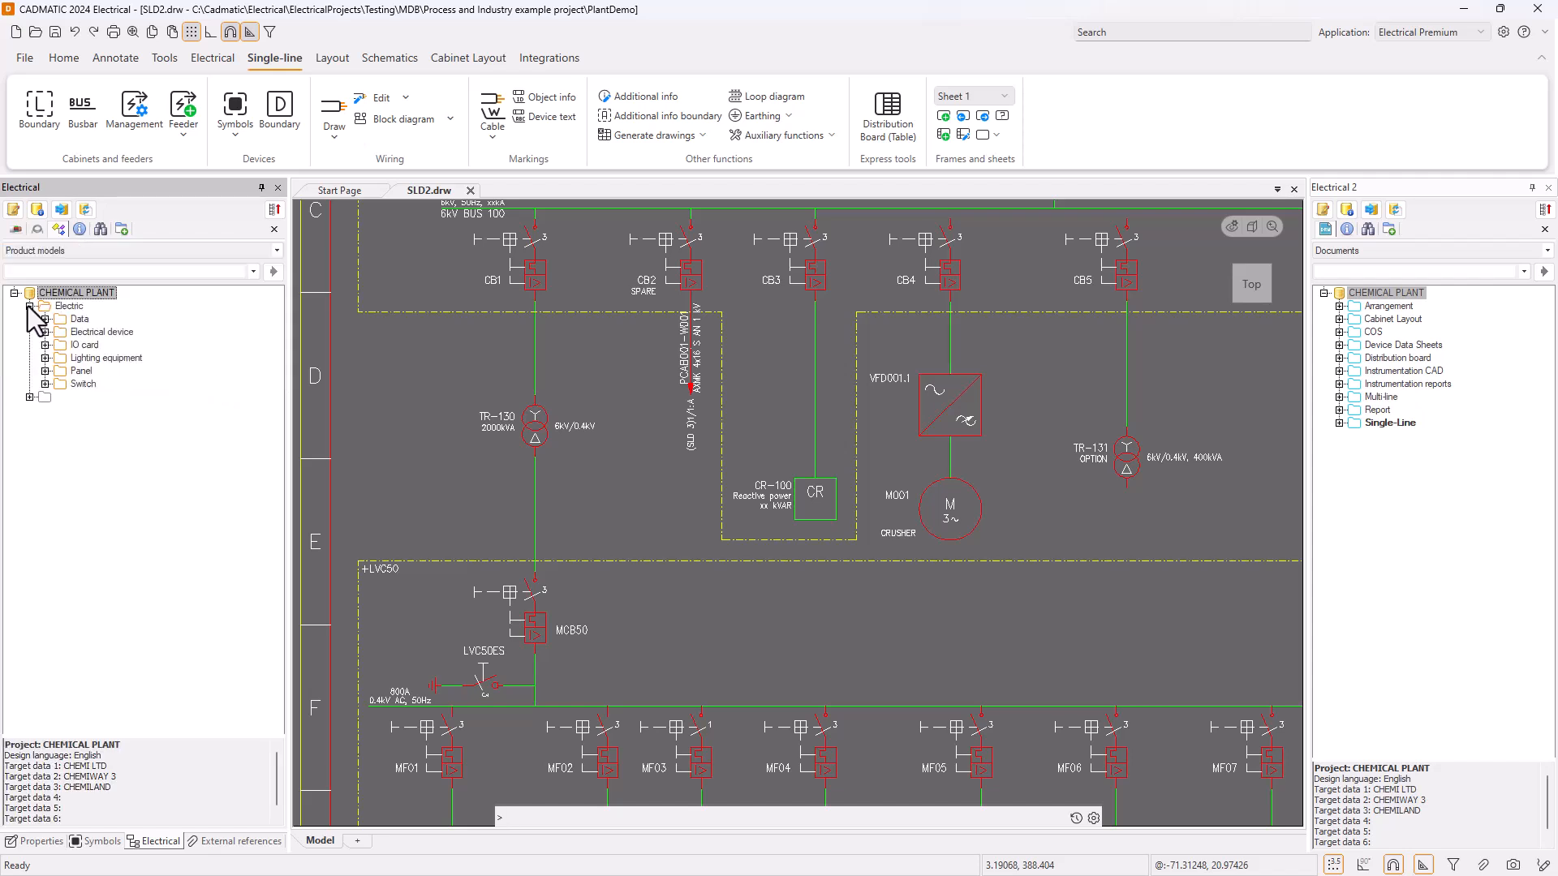
pyautogui.click(45, 358)
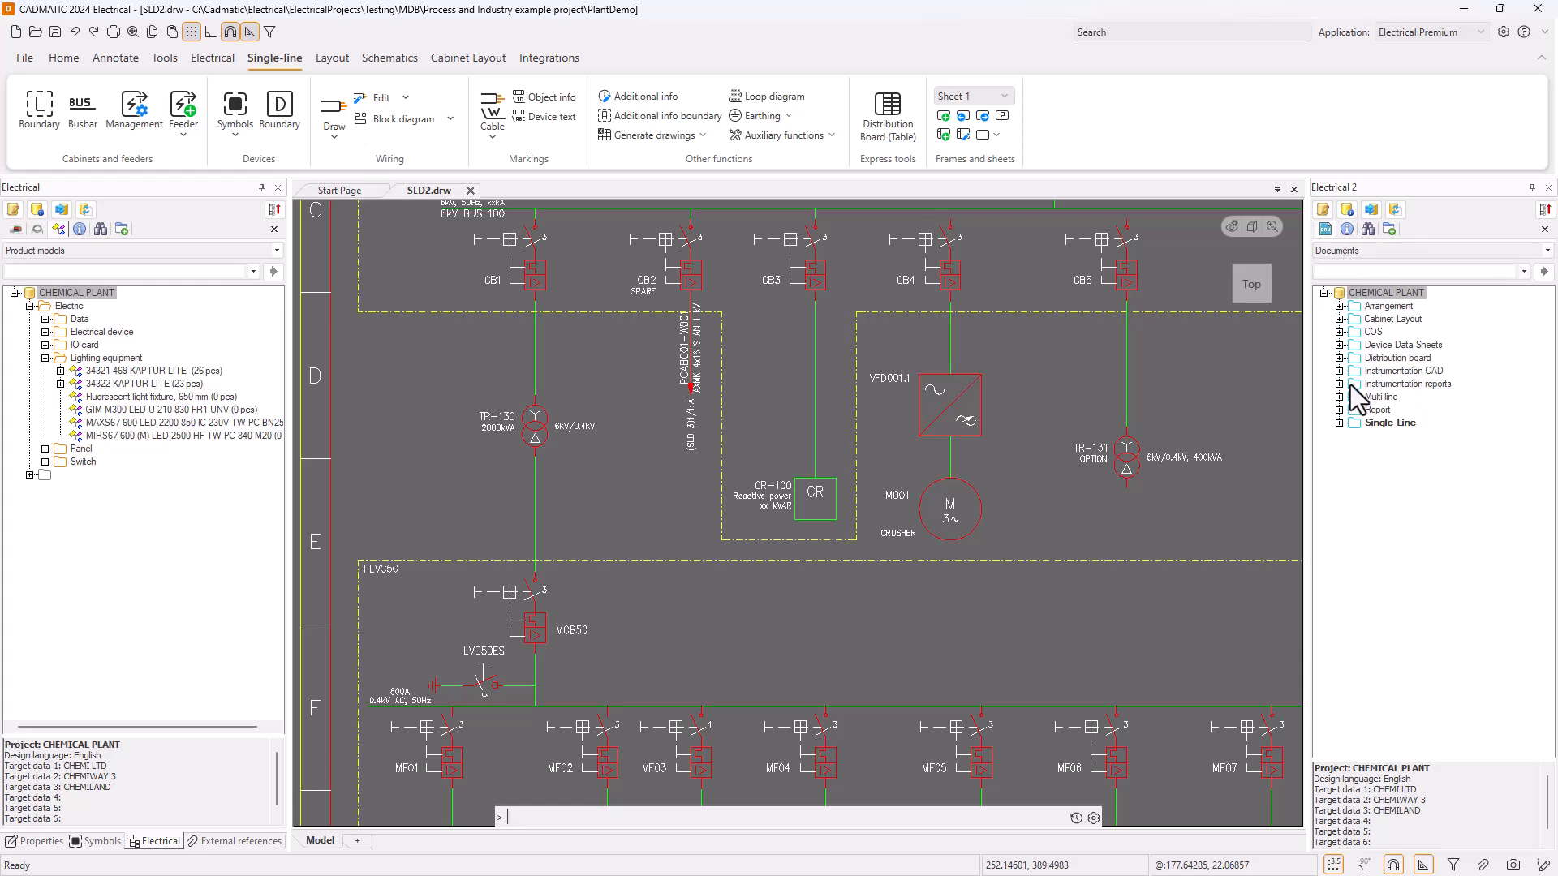
# Expand the Arrangement, Cabinet Layout, Multi-line and Single-Line groups in the document tree to view their drawings
pyautogui.click(1340, 306)
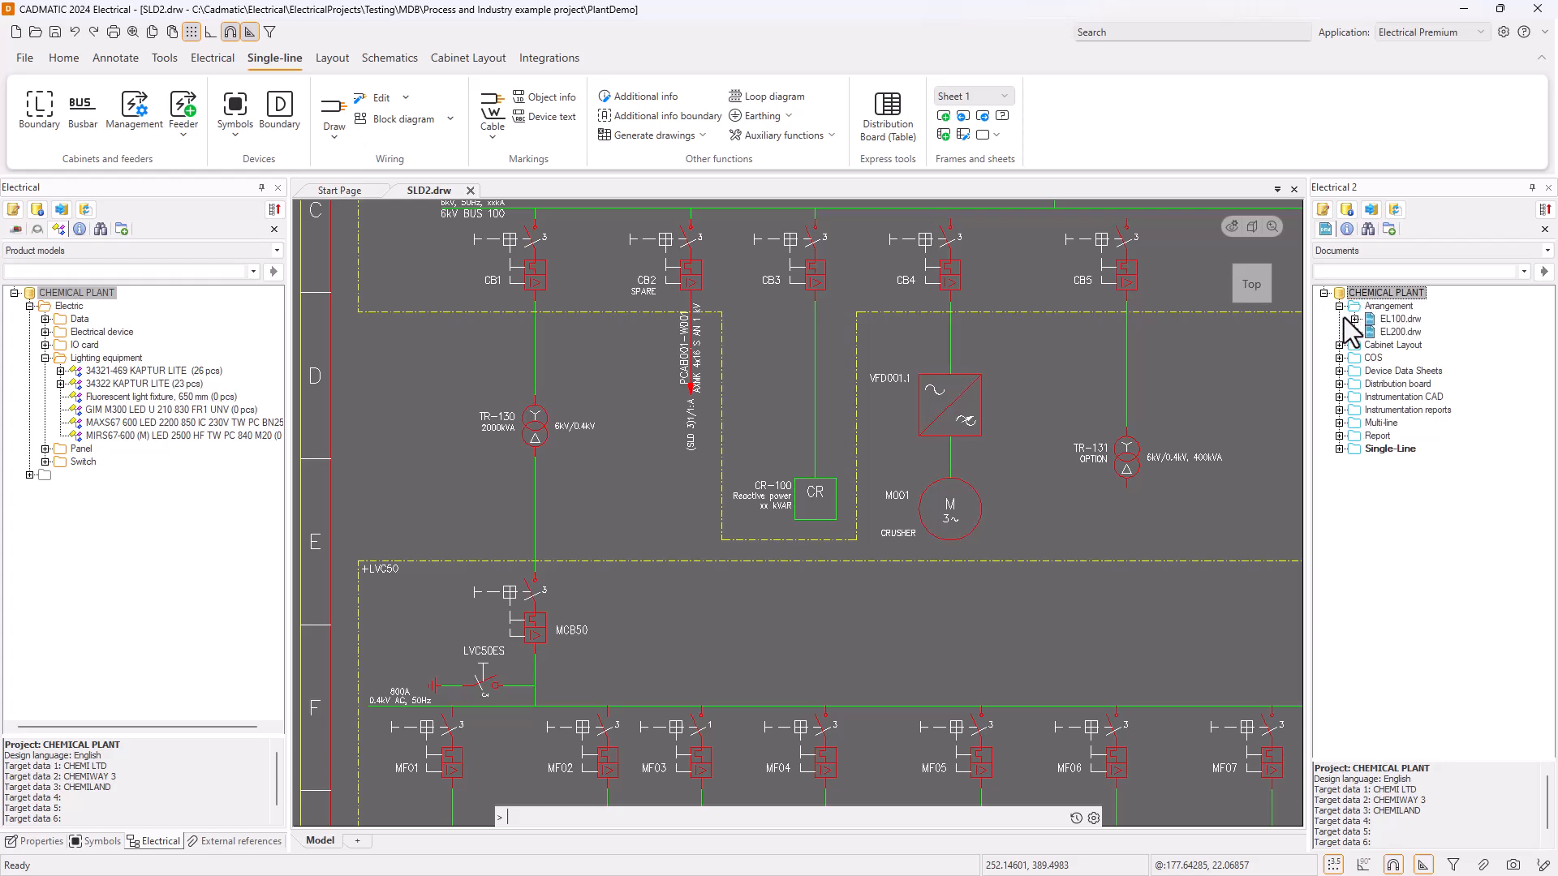
pyautogui.click(1340, 345)
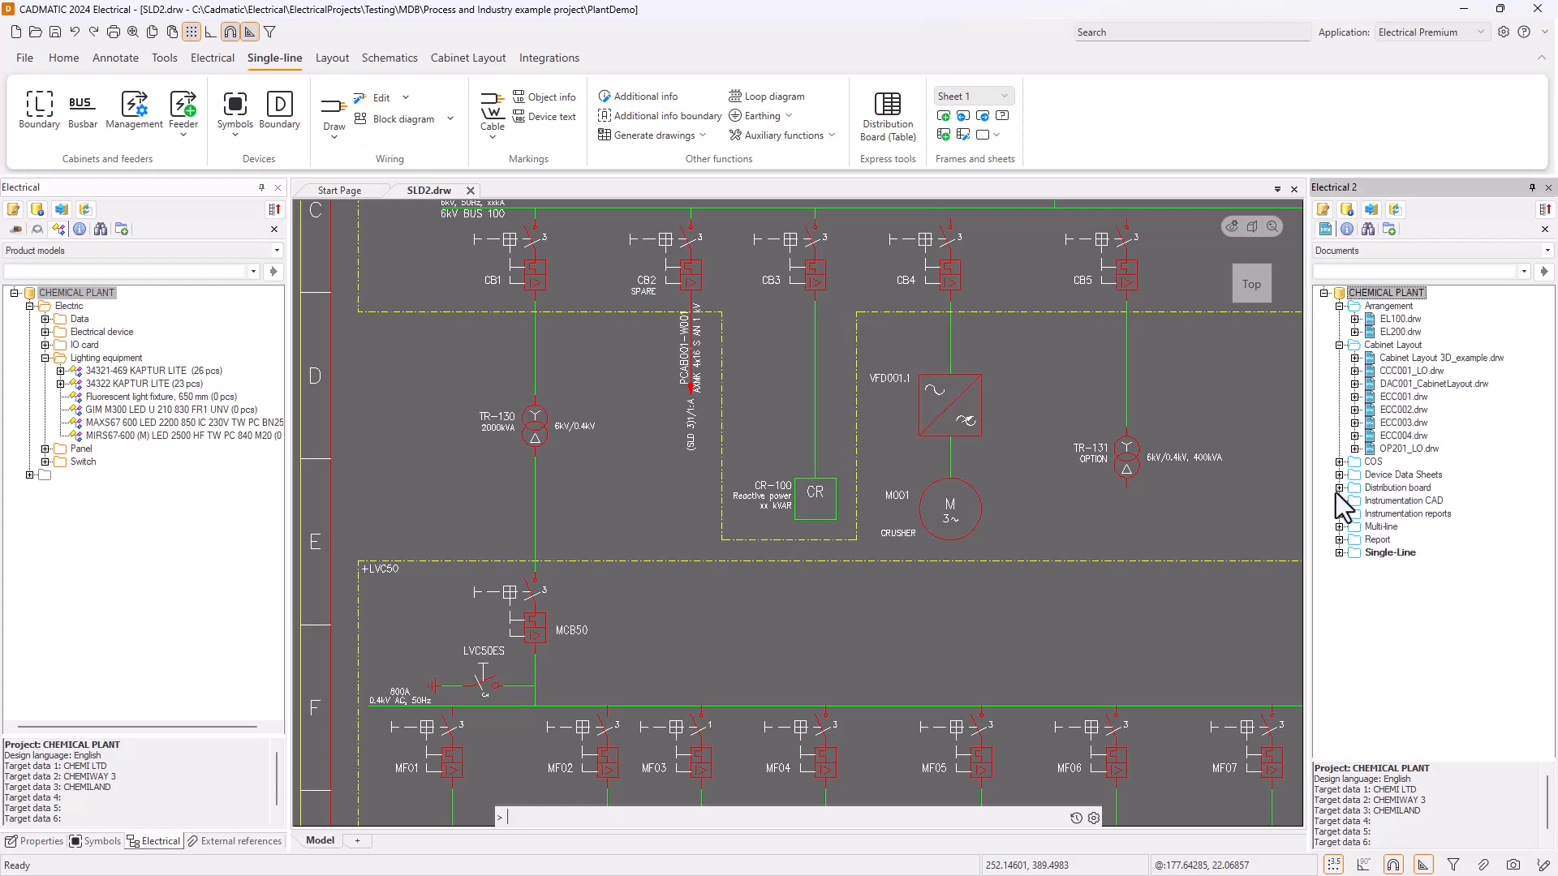
pyautogui.click(1339, 527)
pyautogui.click(1339, 631)
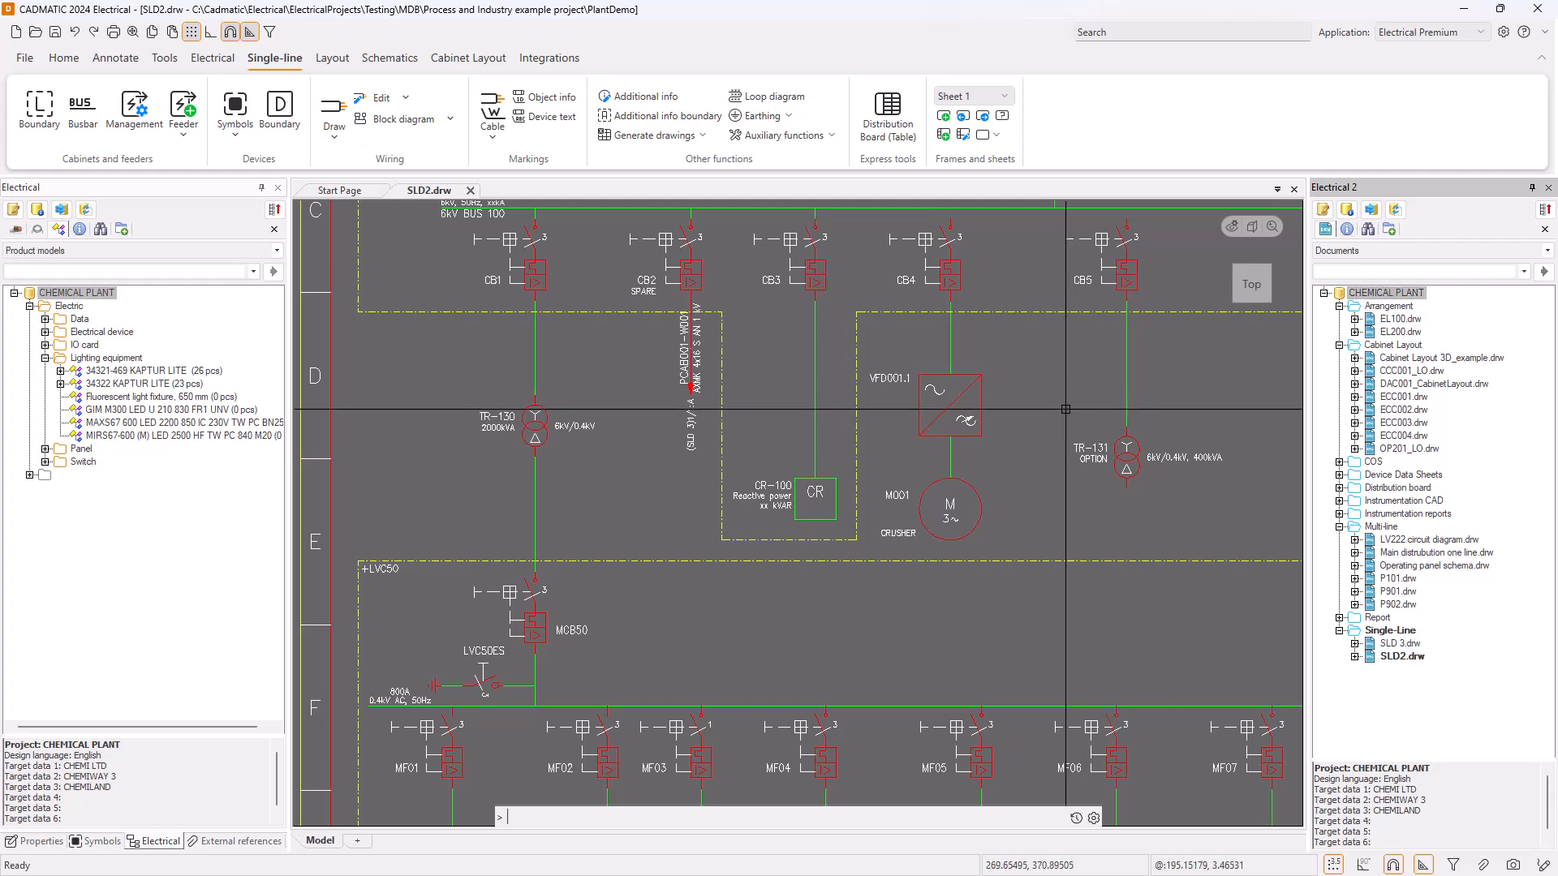
# Follow the wiring reference of cable PCAB001-W001 below CB2 to drawing SLD 3.drw and inspect the matching reference there
pyautogui.scroll(-3, 718, 373)
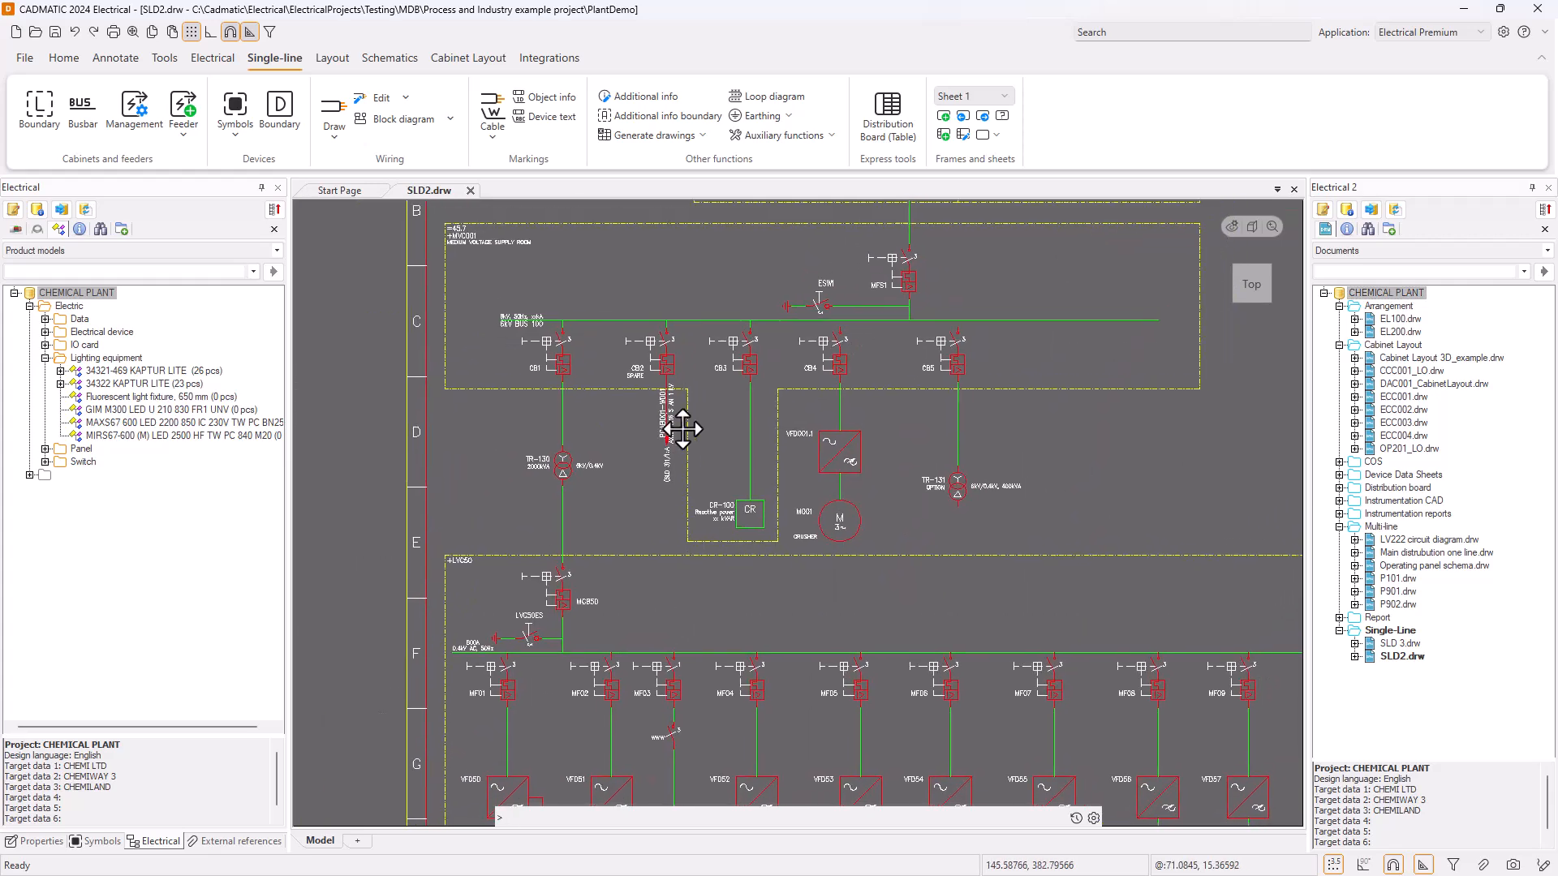
pyautogui.scroll(4, 621, 373)
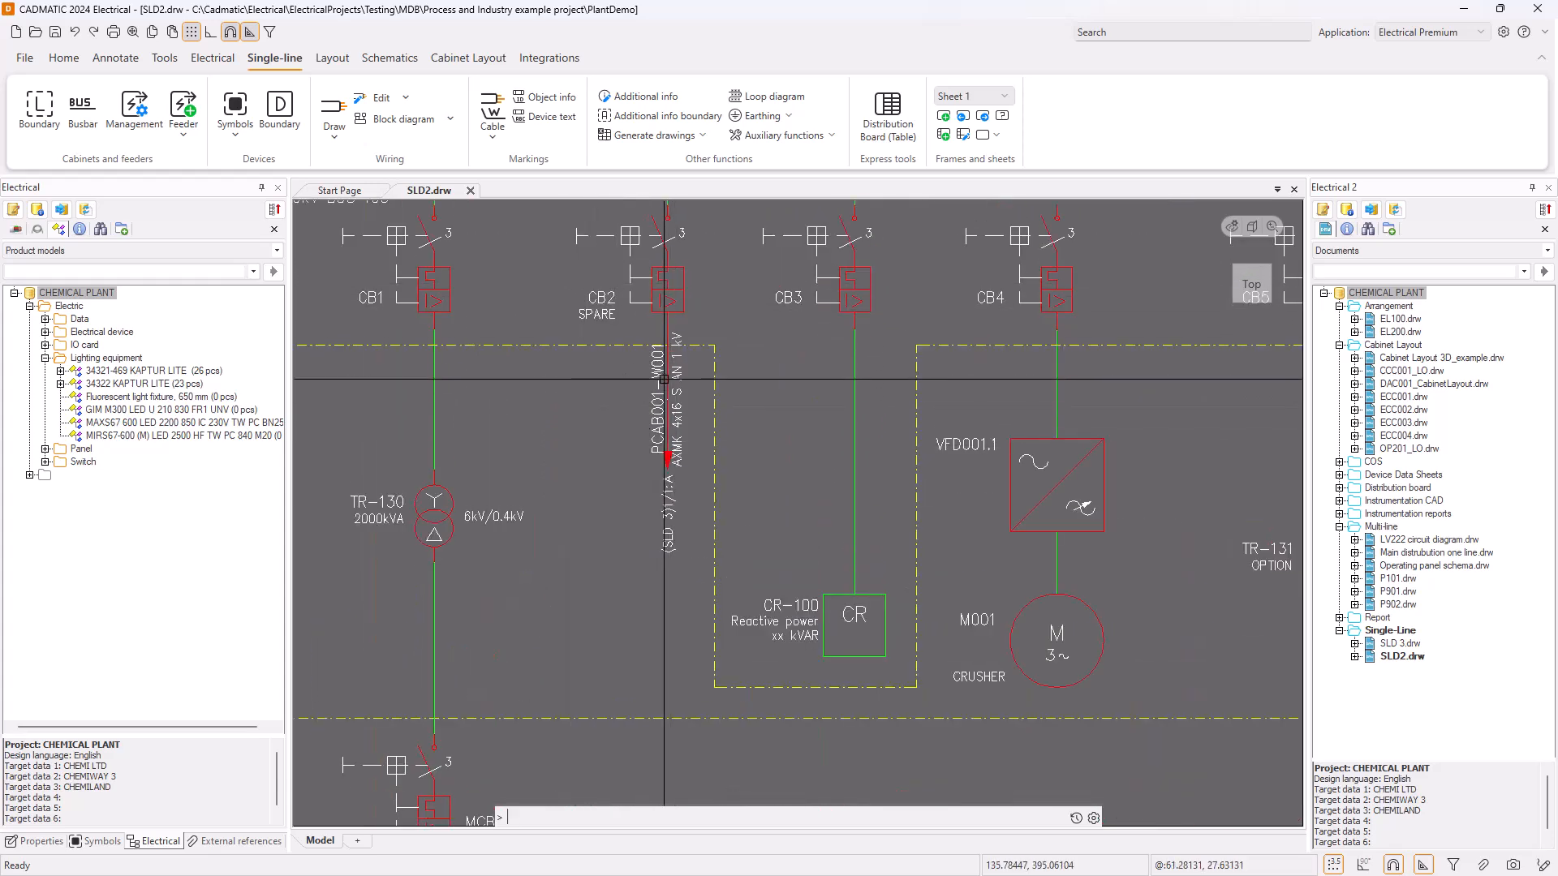
pyautogui.scroll(3, 662, 445)
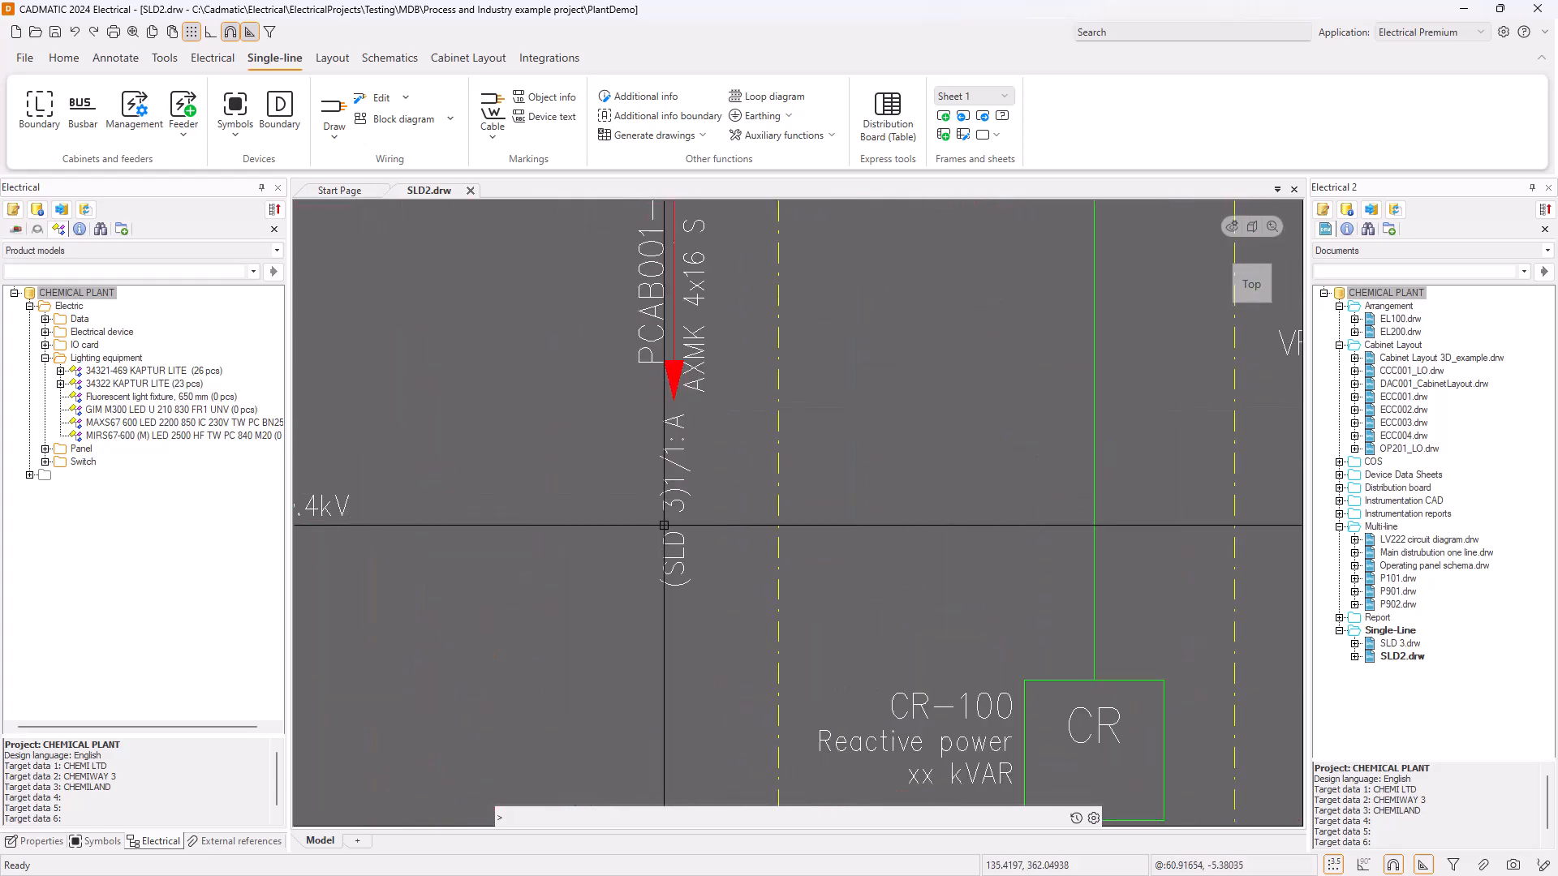
pyautogui.doubleClick(675, 479)
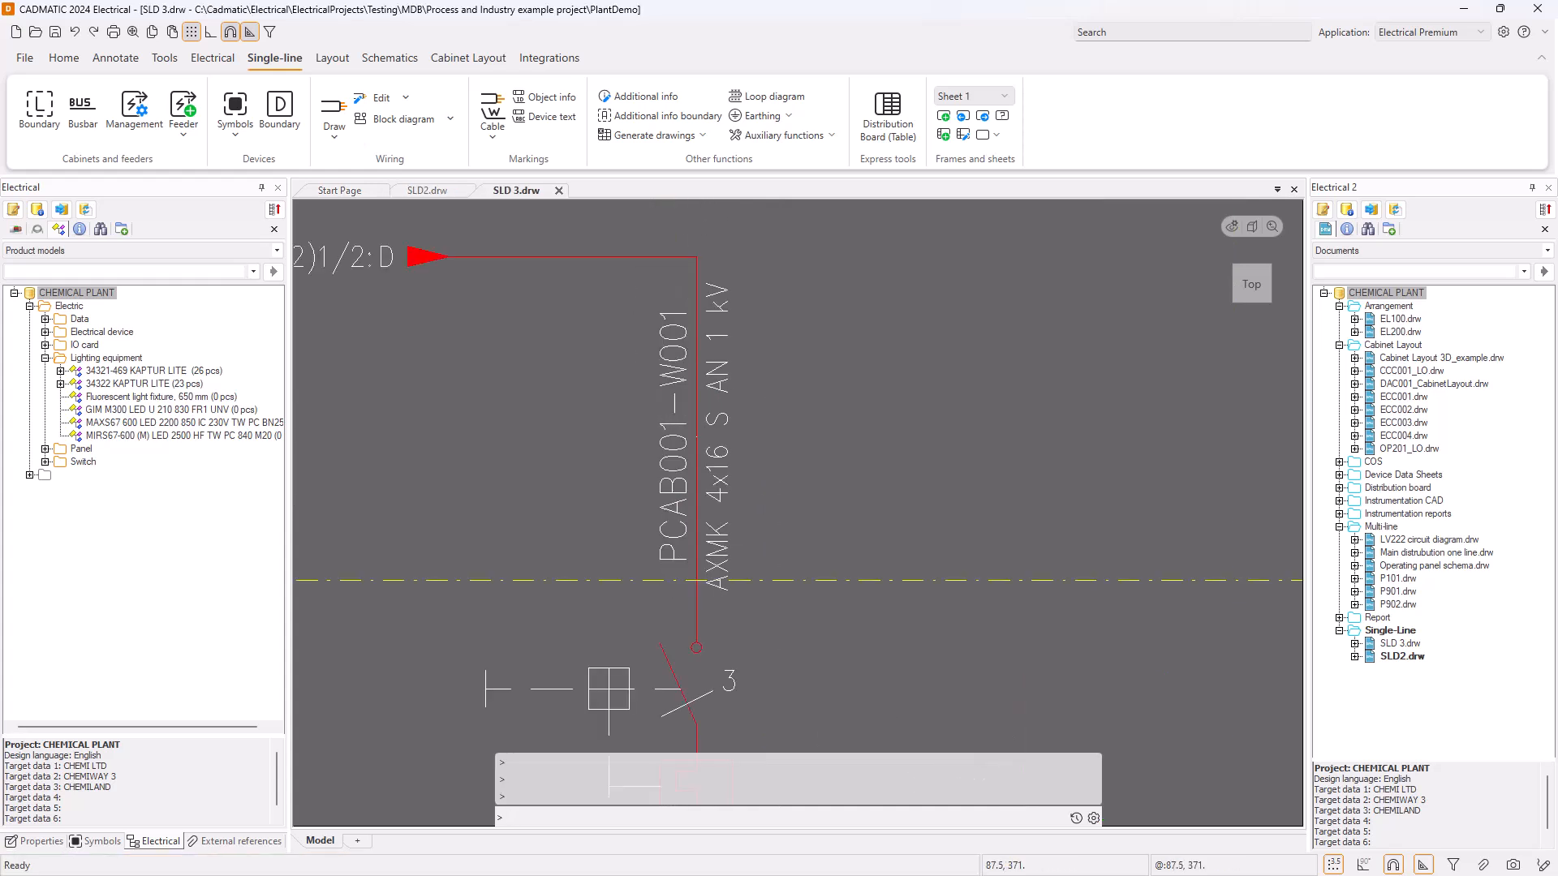
pyautogui.scroll(-2, 473, 423)
pyautogui.moveTo(478, 422); pyautogui.dragTo(692, 390, button='middle')
pyautogui.scroll(2, 693, 389)
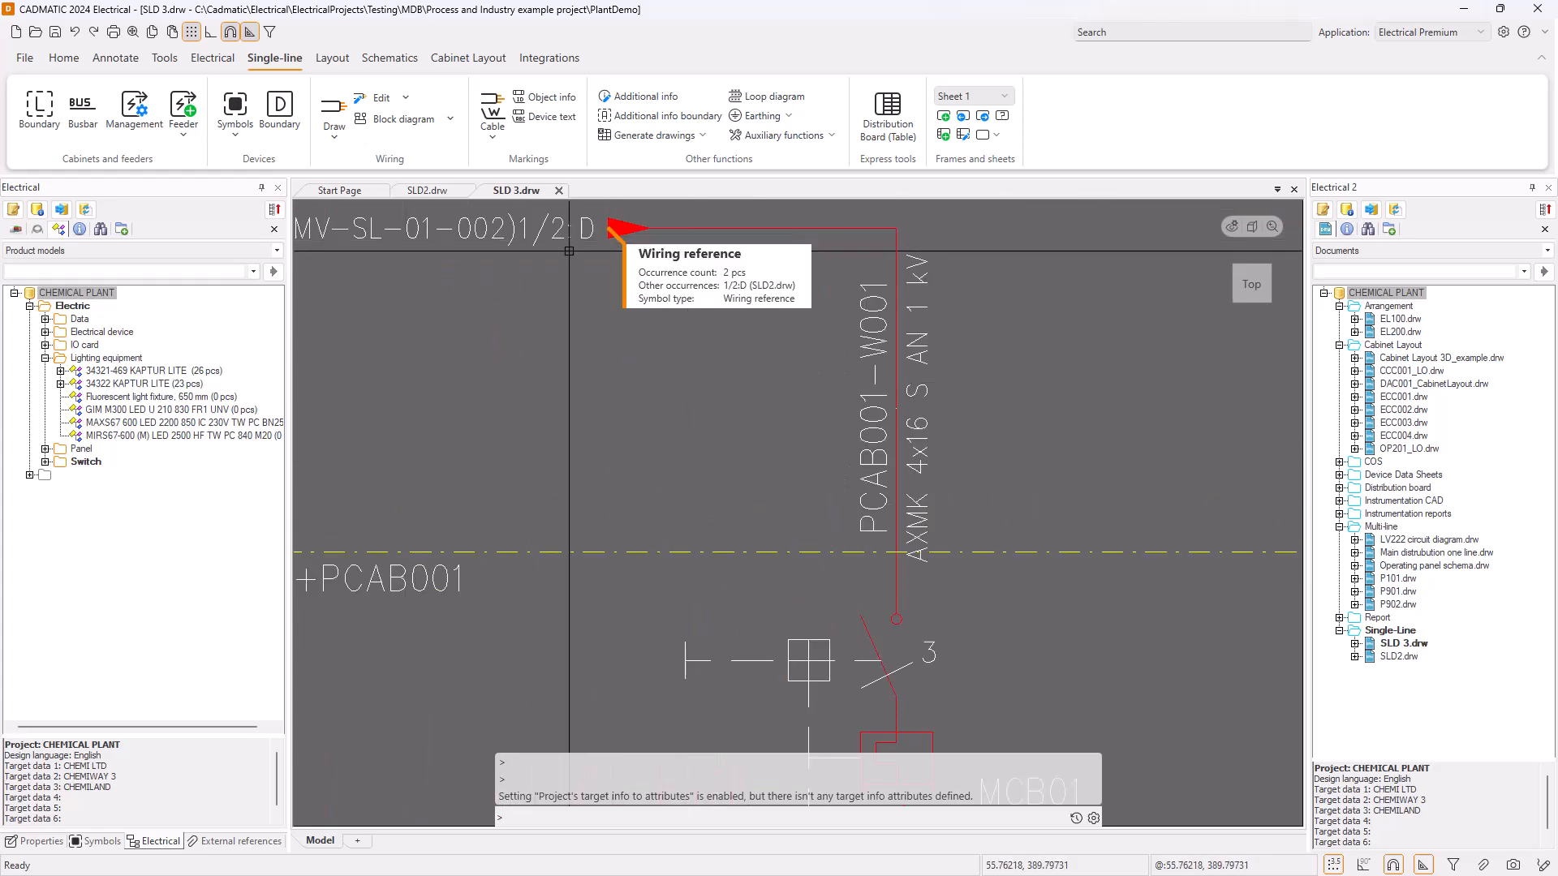
# Examine cabinet +PCAB001 in SLD 3.drw, from its incoming cable and busbar down to the outgoing feeders
pyautogui.scroll(-4, 569, 250)
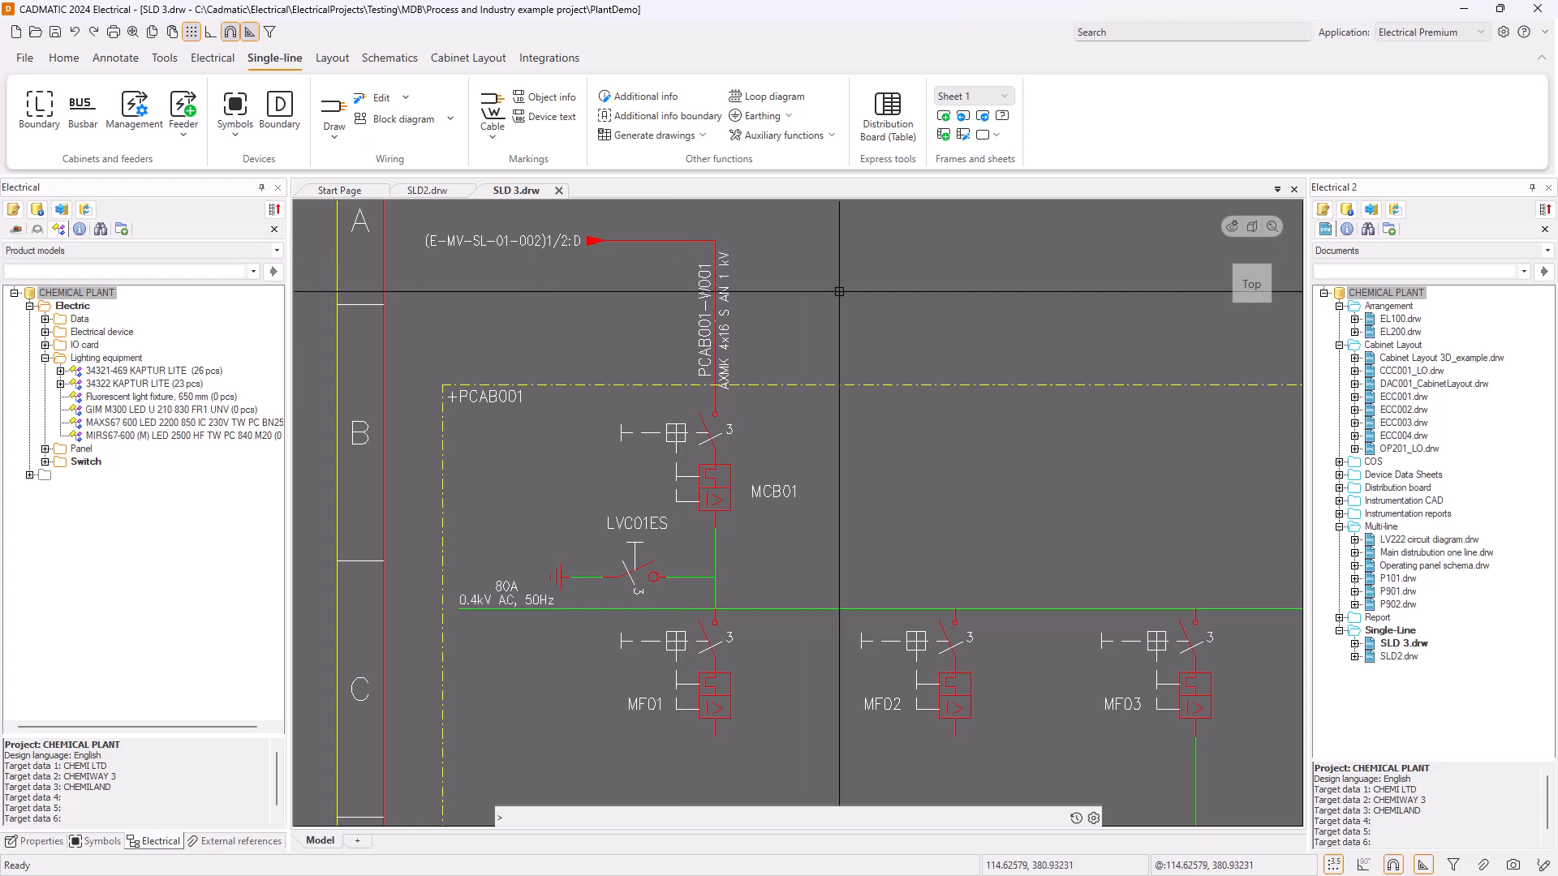
pyautogui.scroll(-5, 838, 291)
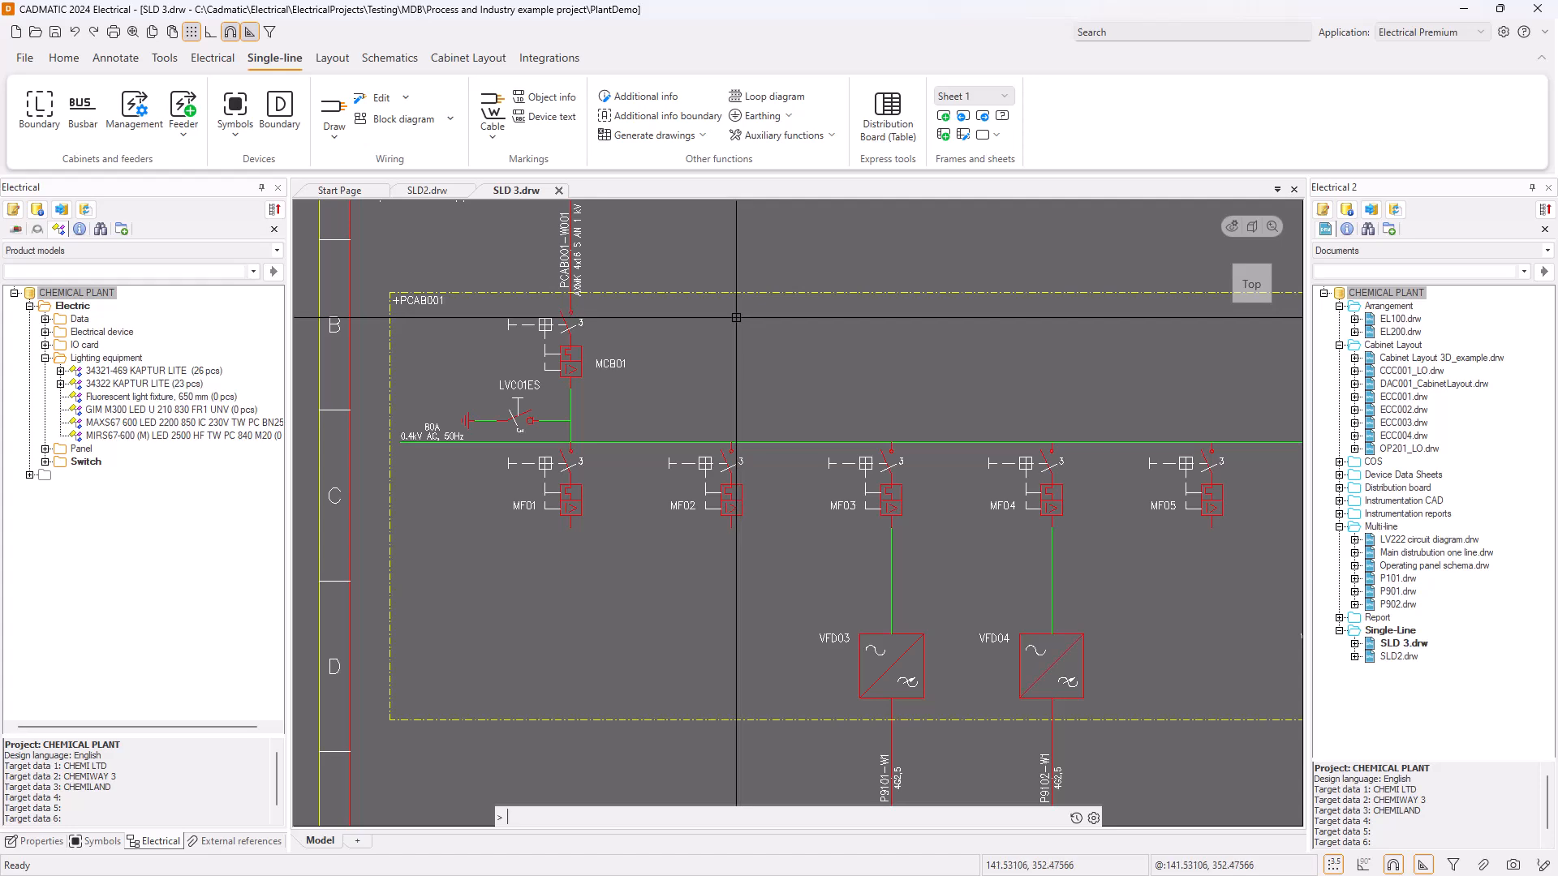
pyautogui.scroll(-1, 736, 317)
pyautogui.moveTo(736, 318); pyautogui.dragTo(603, 308, button='middle')
pyautogui.scroll(-1, 638, 319)
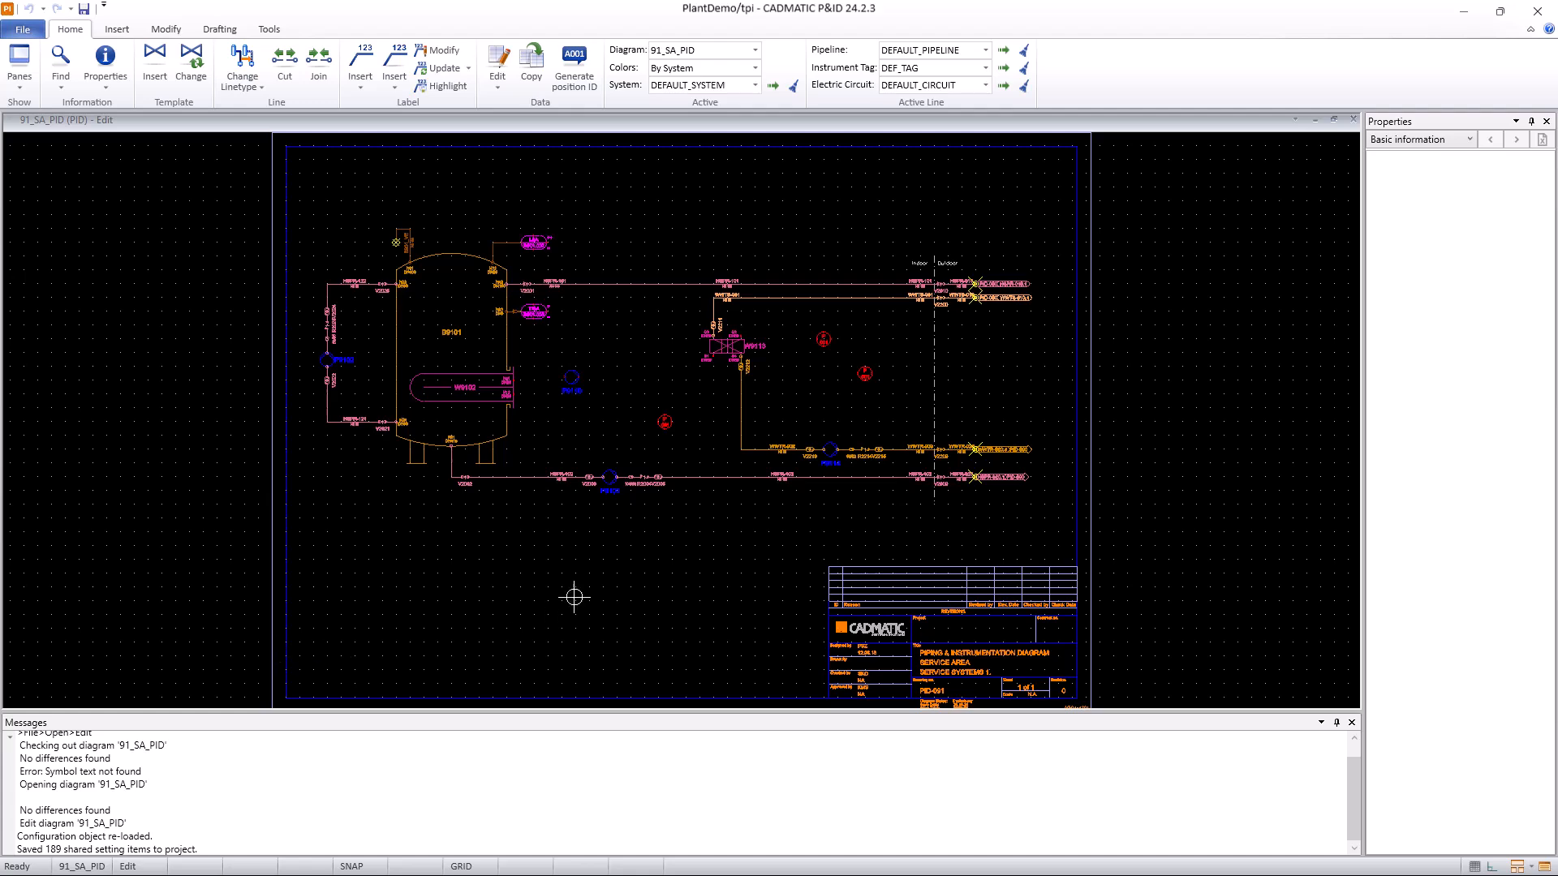
# Switch to CADMATIC P&ID and examine the tank, pumps and instruments on diagram 91_SA_PID
pyautogui.scroll(1, 592, 537)
pyautogui.moveTo(545, 423); pyautogui.dragTo(572, 511, button='middle')
pyautogui.scroll(1, 572, 511)
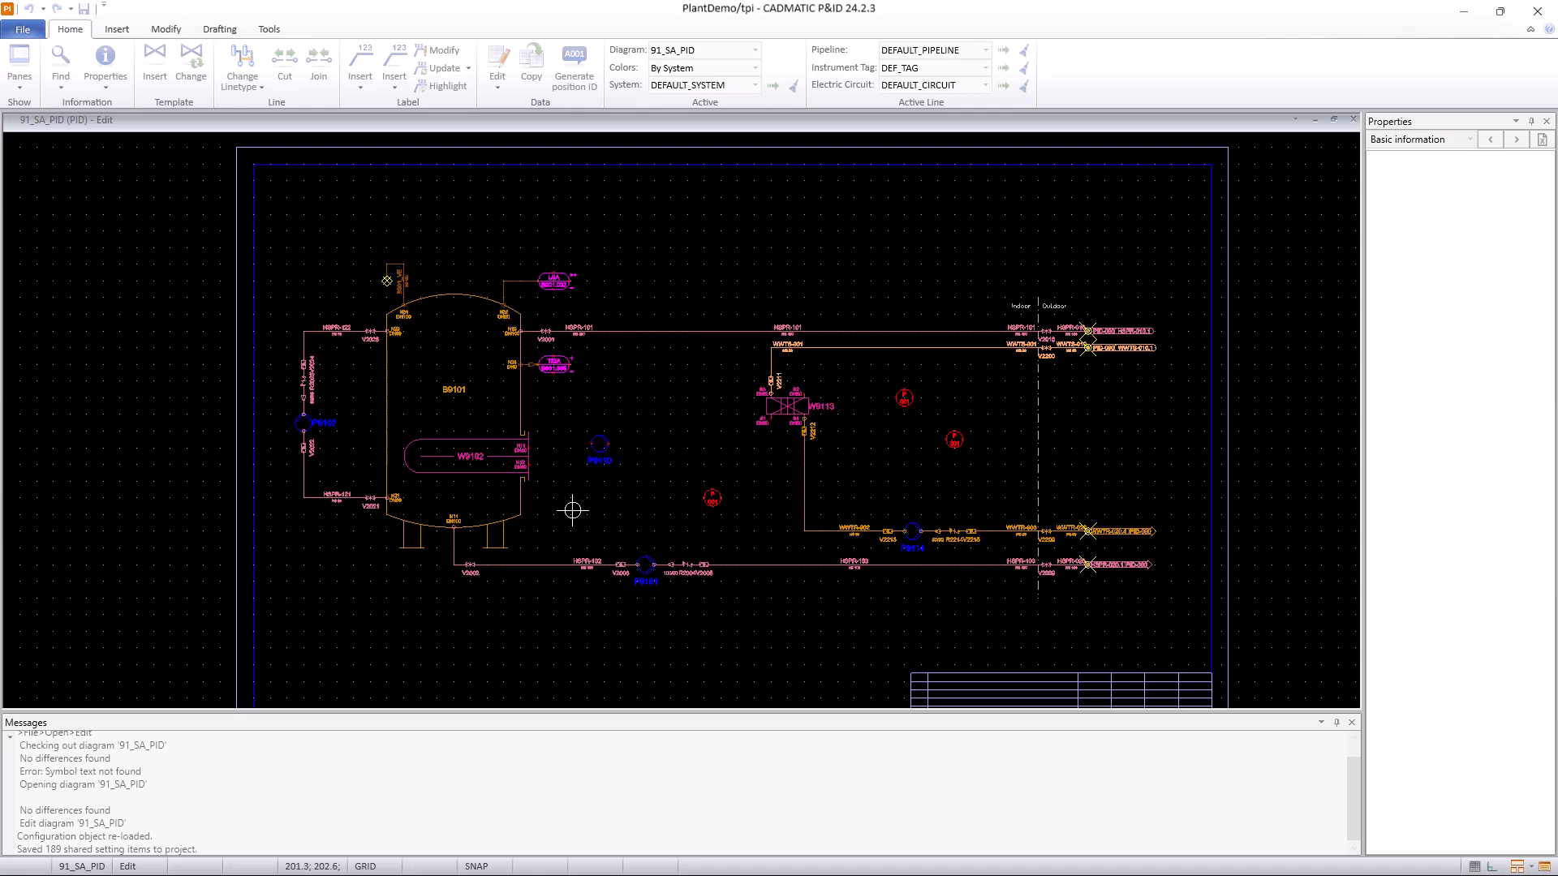
pyautogui.scroll(1, 617, 514)
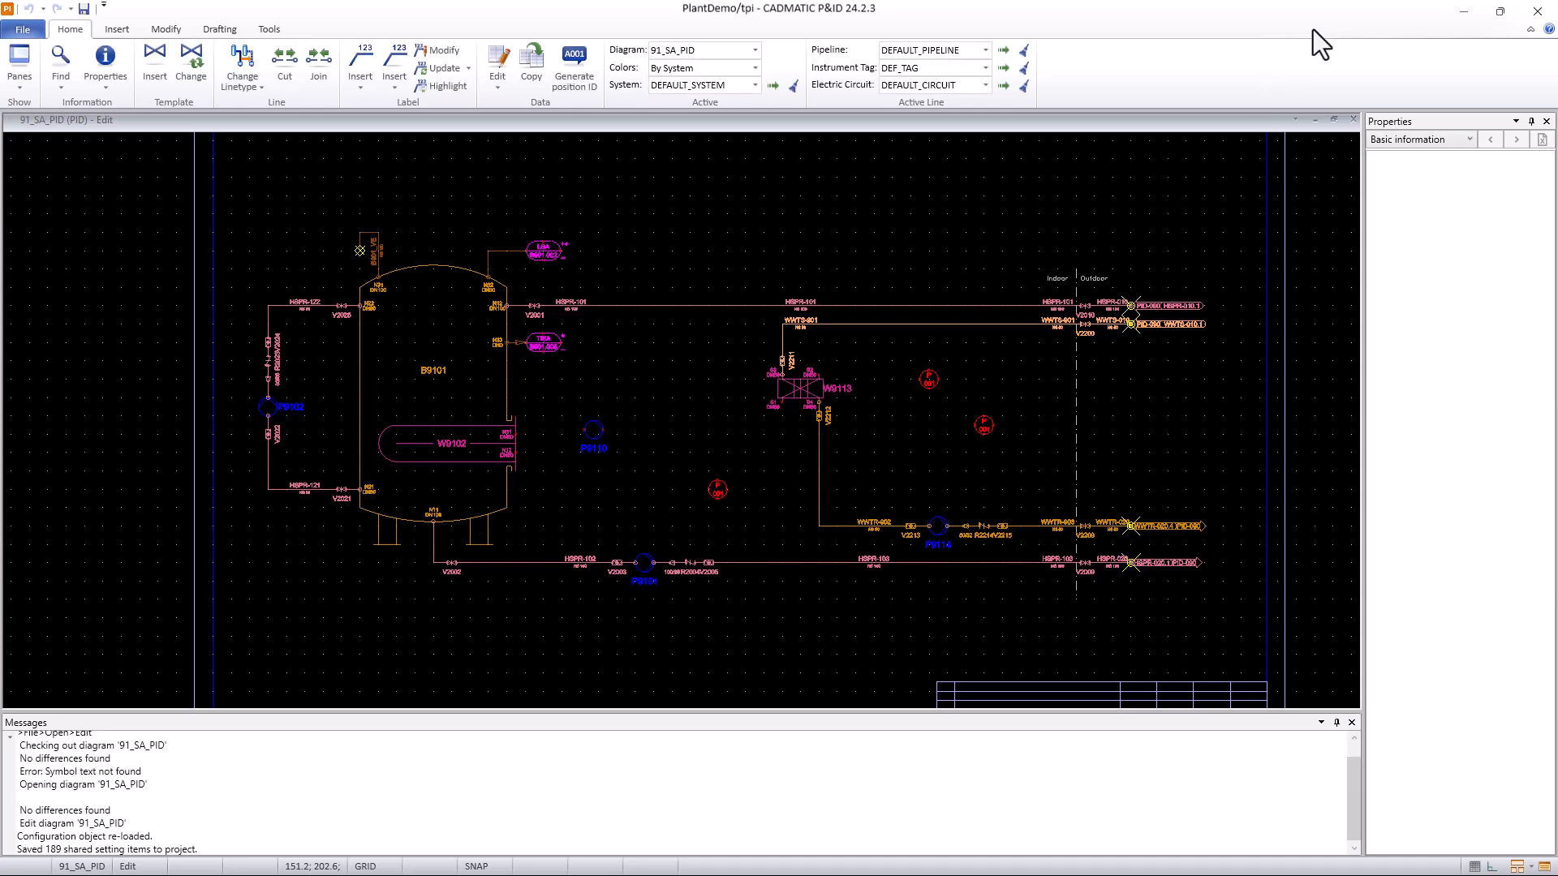
# Return to CADMATIC Electrical and examine pump motors P9101, P9102 and P9114 with their texts in SLD 3.drw
pyautogui.click(1461, 13)
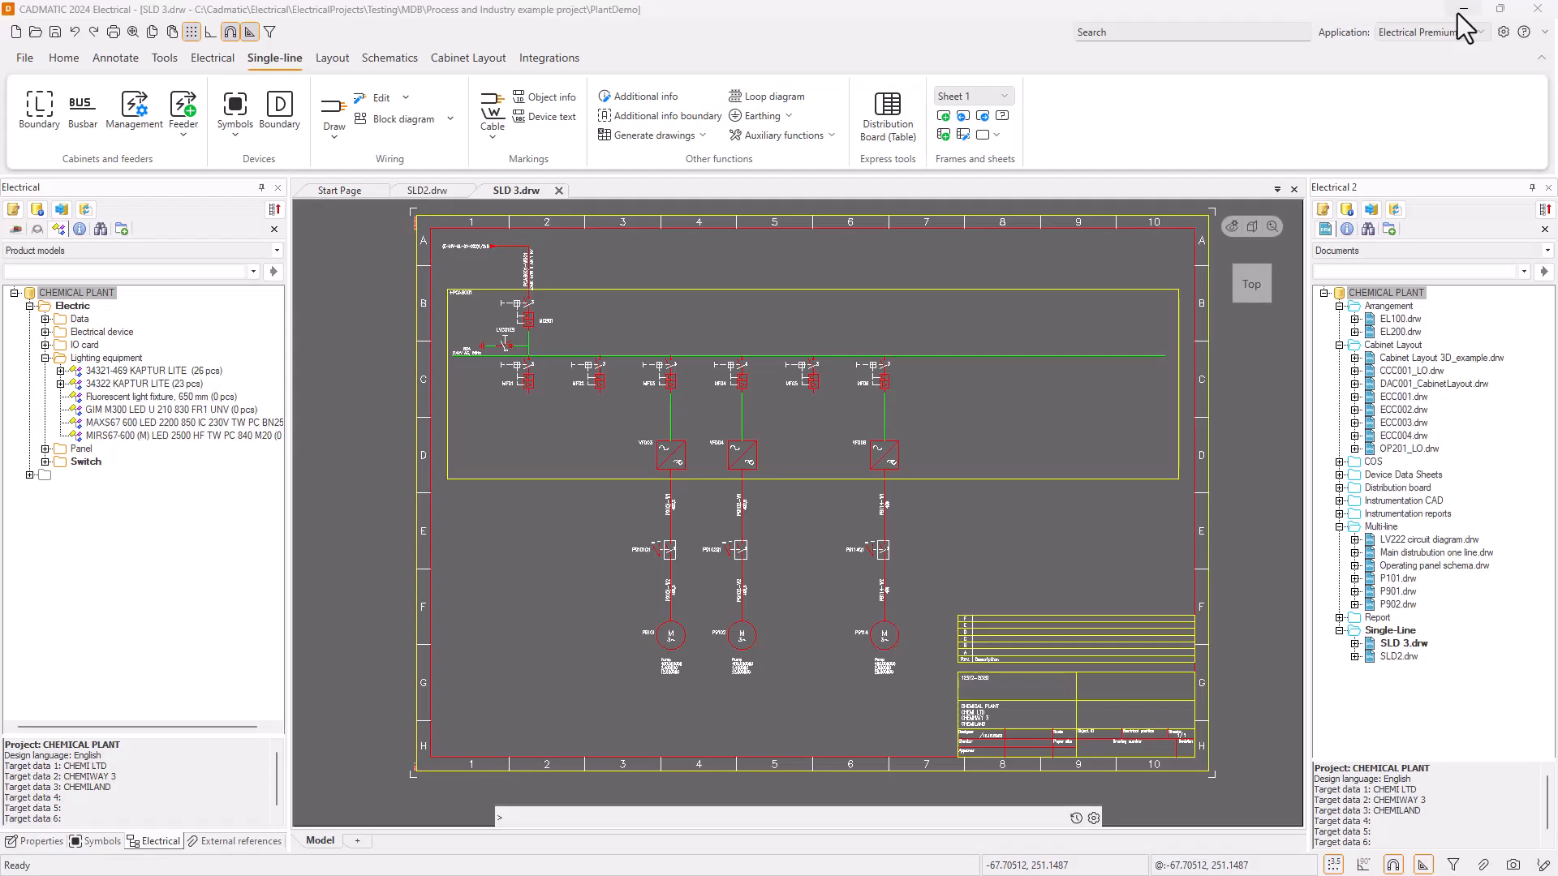
pyautogui.scroll(2, 786, 598)
pyautogui.moveTo(788, 589); pyautogui.dragTo(754, 393, button='middle')
pyautogui.scroll(1, 710, 492)
pyautogui.scroll(-1, 414, 577)
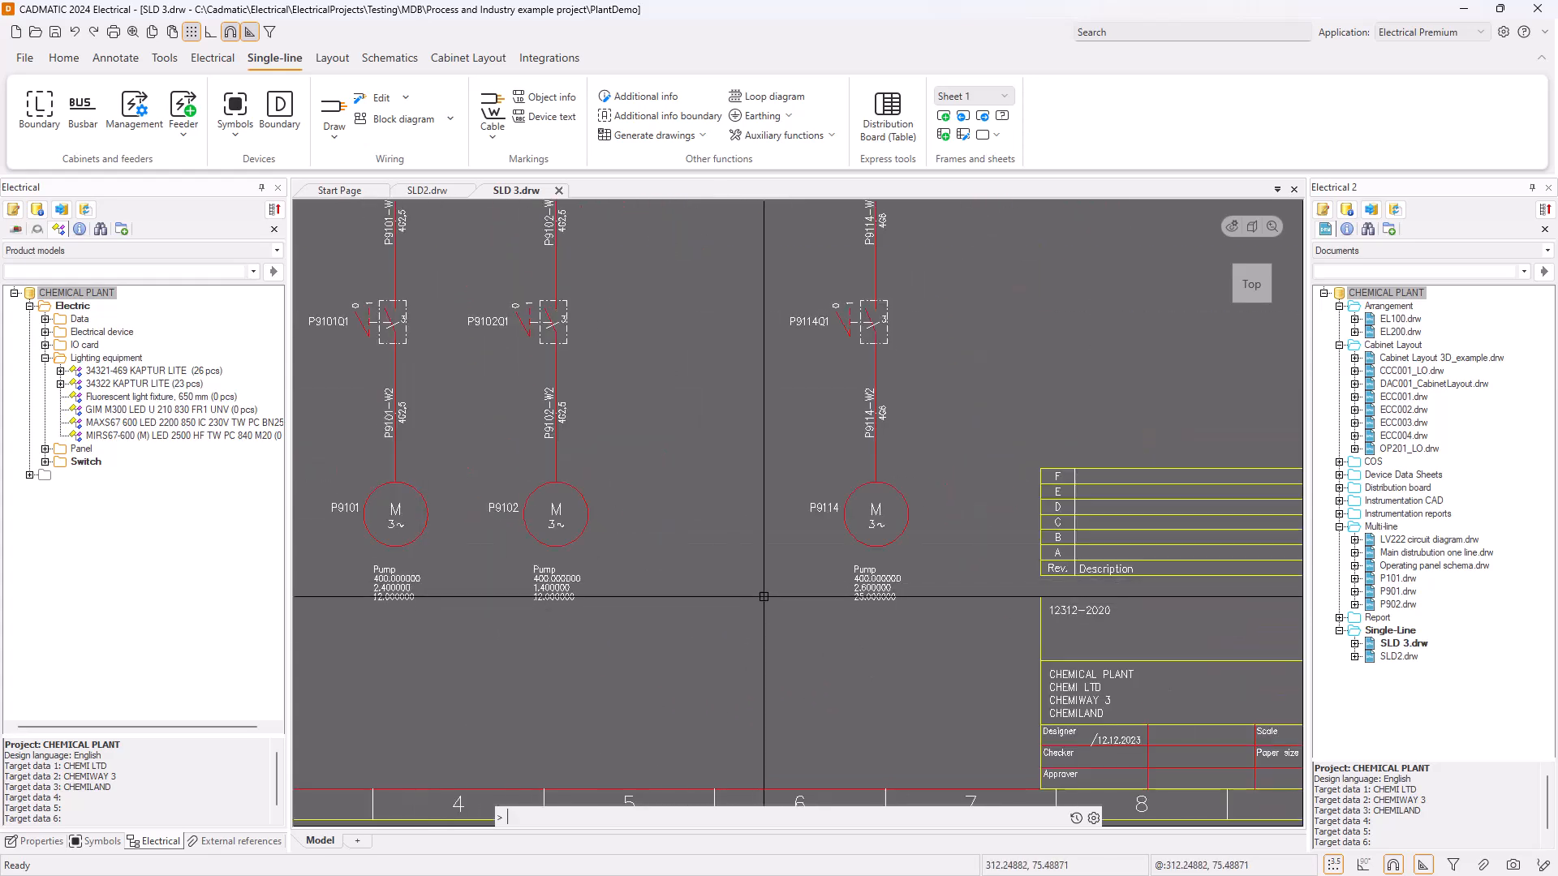
pyautogui.scroll(-3, 698, 597)
pyautogui.moveTo(698, 596)
pyautogui.mouseDown(button='middle')
pyautogui.moveTo(706, 431)
pyautogui.moveTo(660, 515)
pyautogui.moveTo(695, 413)
pyautogui.moveTo(744, 358)
pyautogui.mouseUp(button='middle')
pyautogui.scroll(4, 661, 514)
pyautogui.scroll(-2, 600, 515)
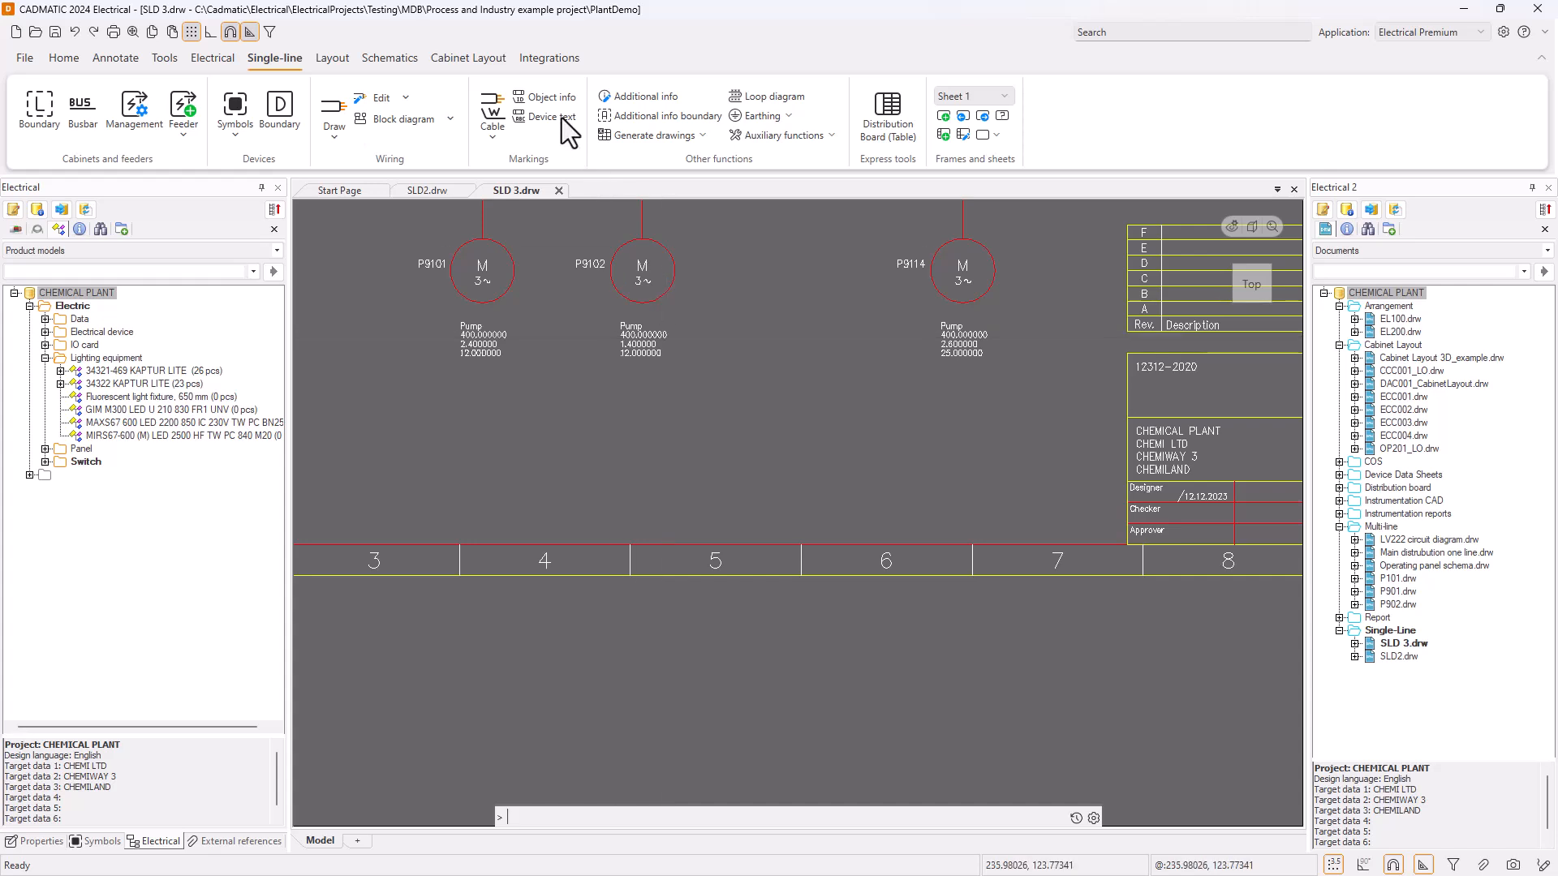
# Review the data mapping for device import in the integration settings, saving it on closing
pyautogui.click(549, 59)
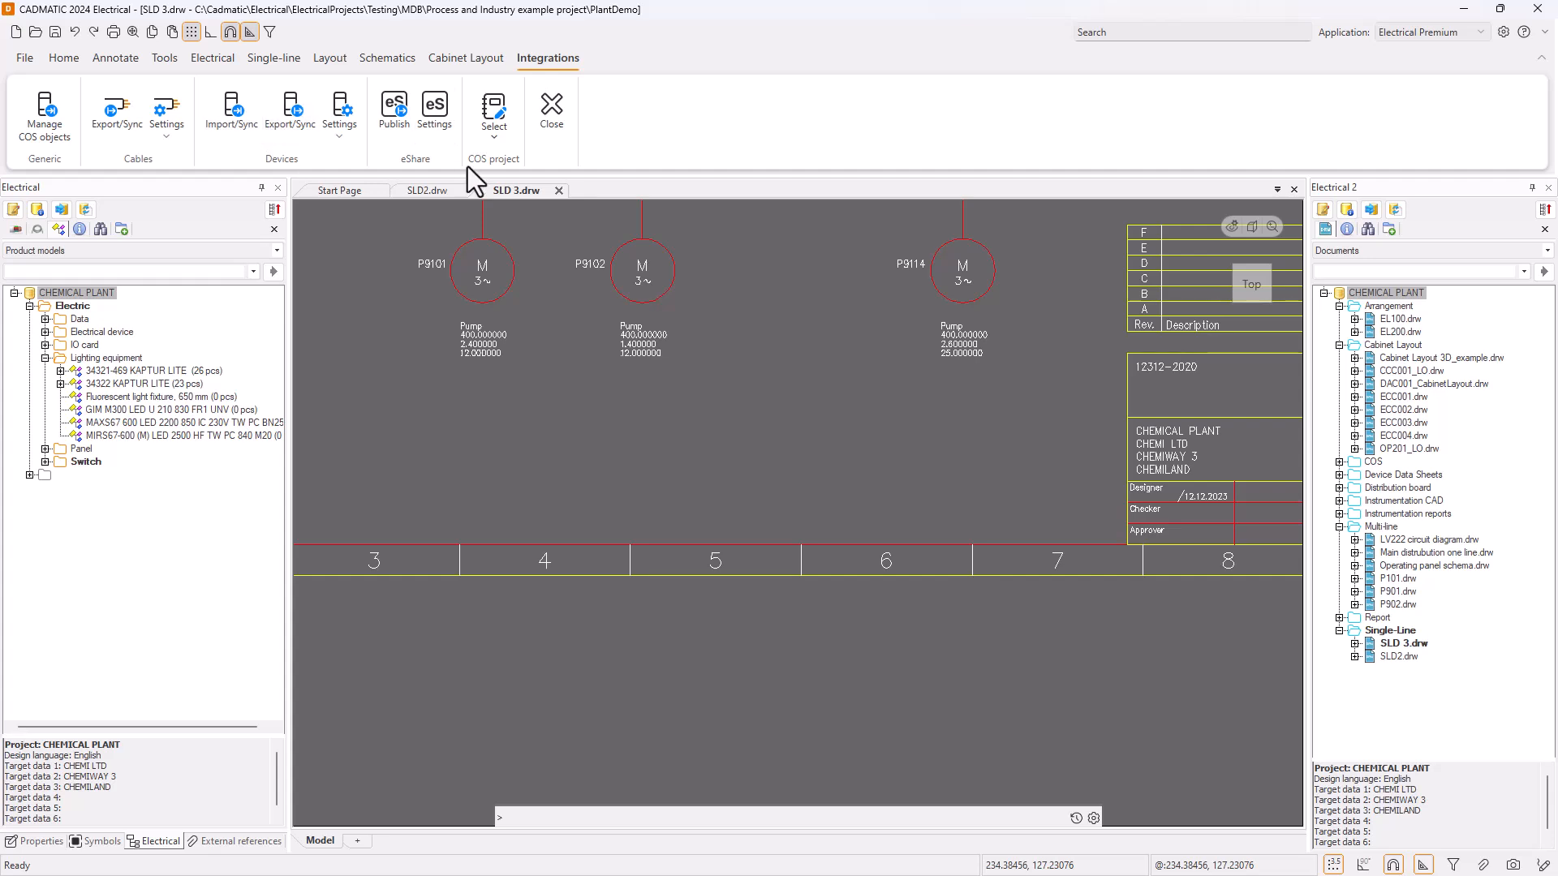
pyautogui.click(549, 111)
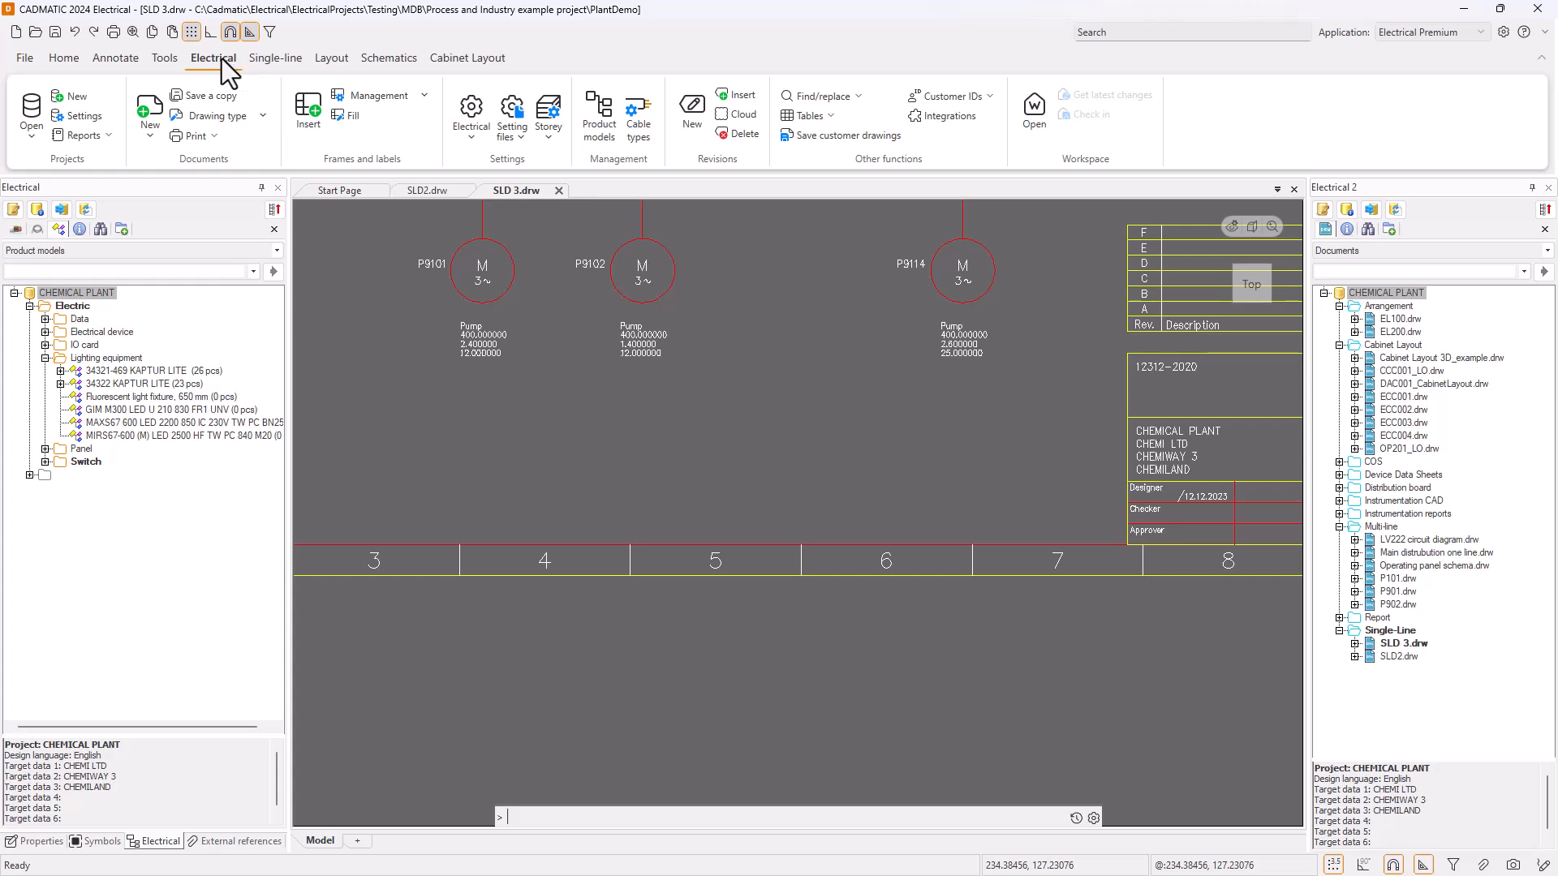
pyautogui.click(936, 116)
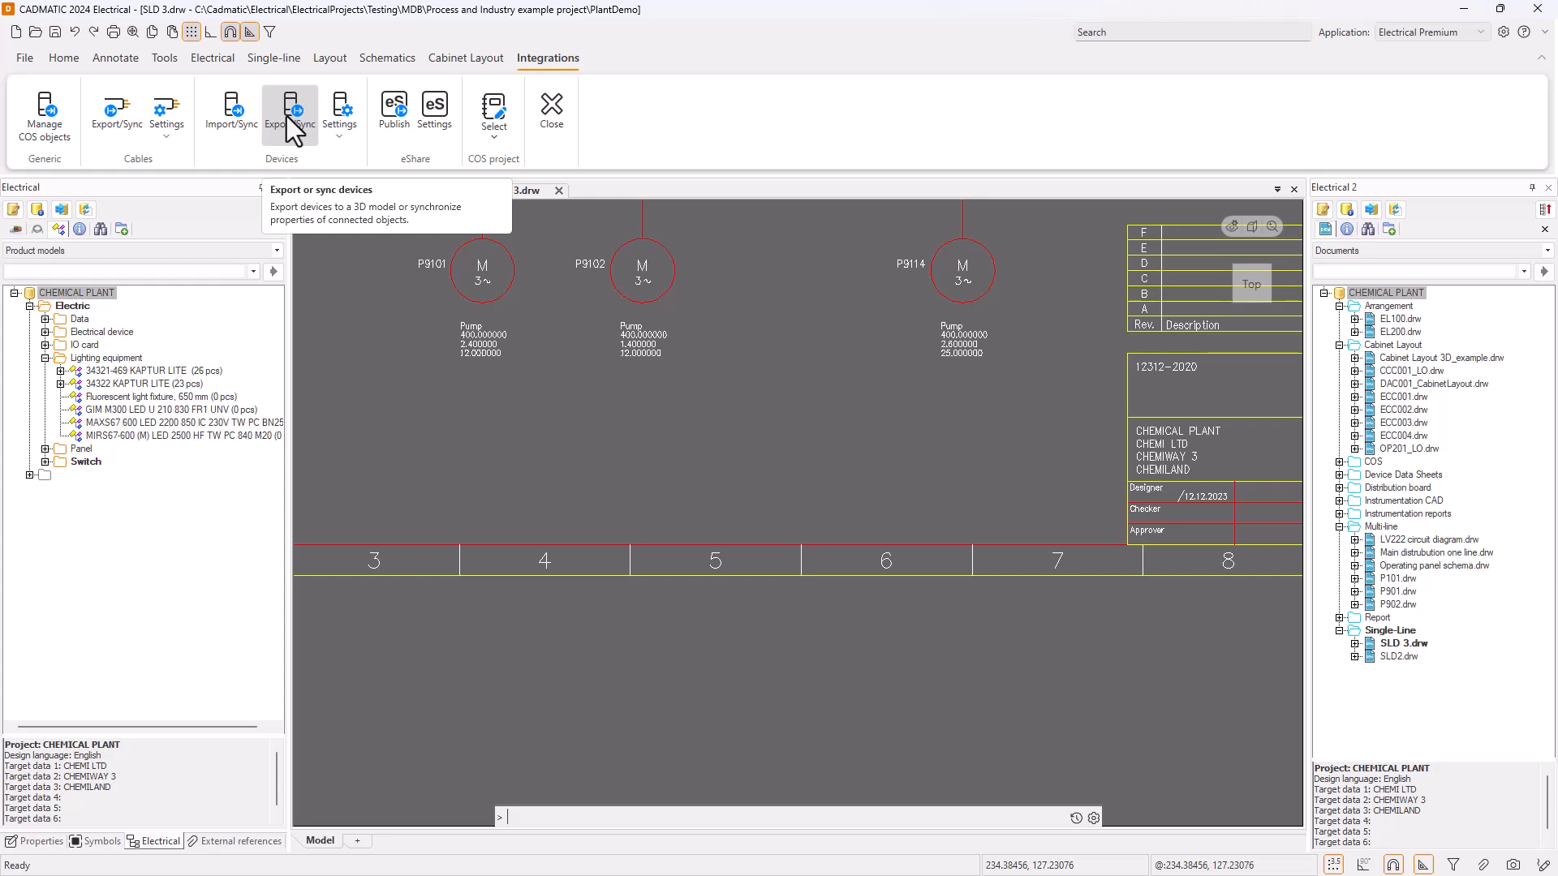
pyautogui.click(339, 126)
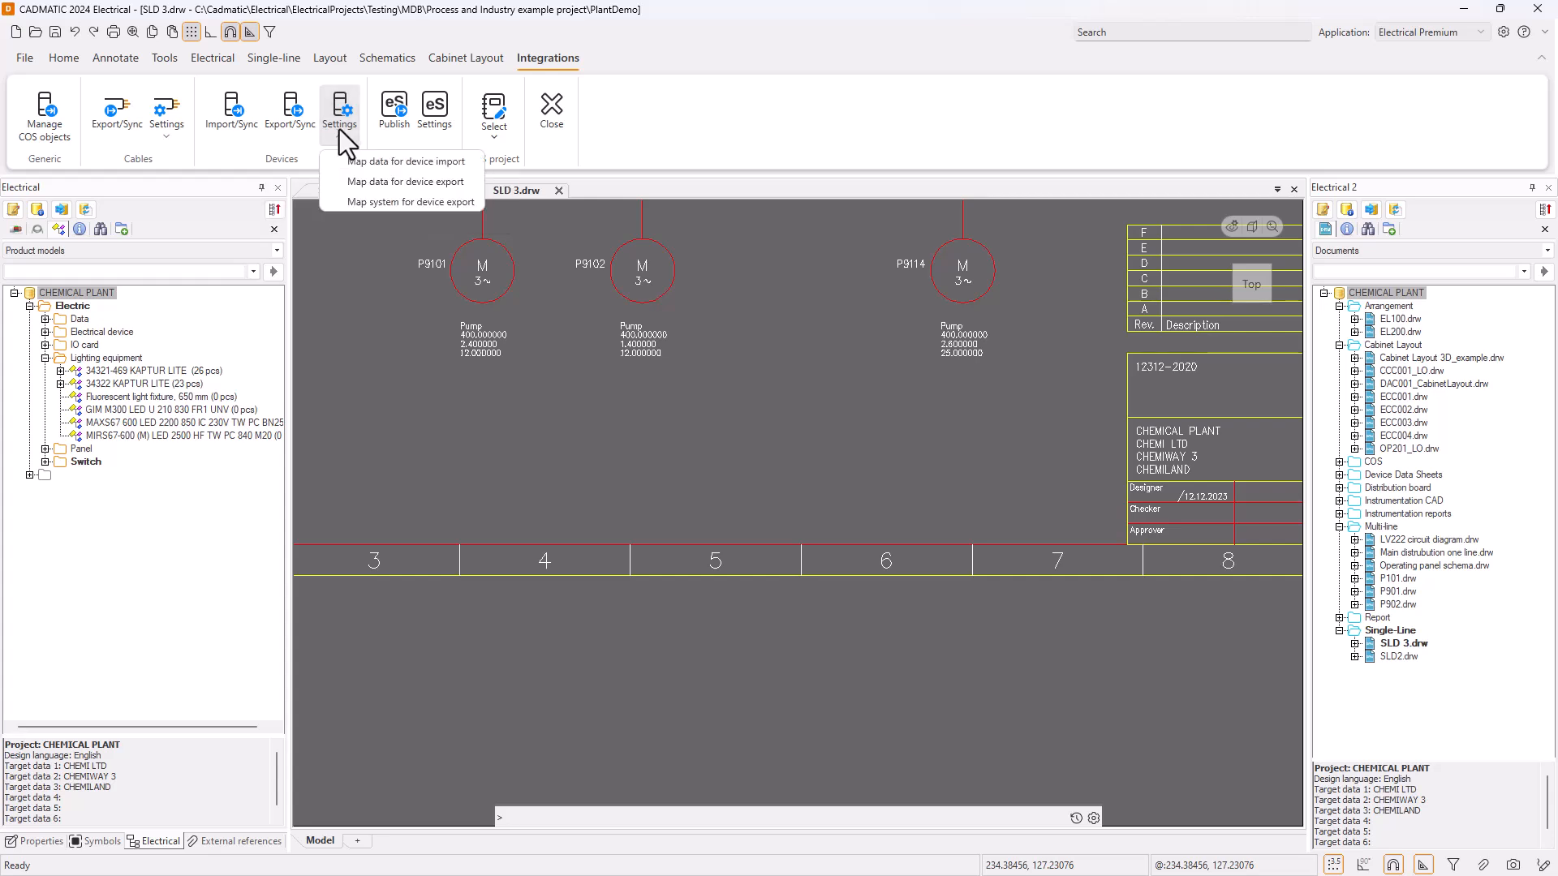
pyautogui.click(382, 164)
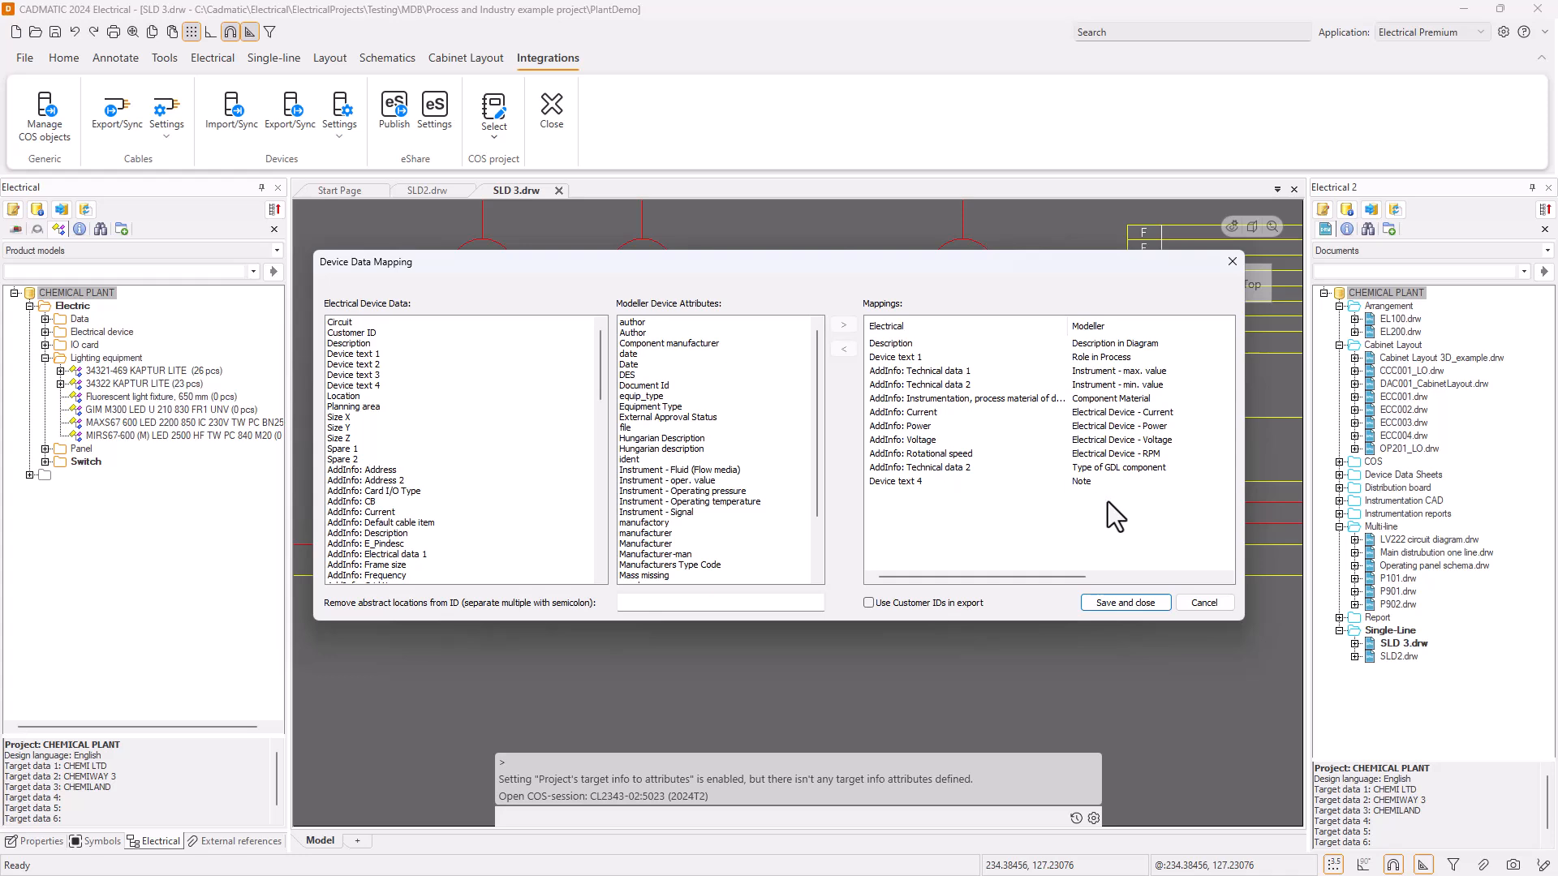
pyautogui.click(1125, 603)
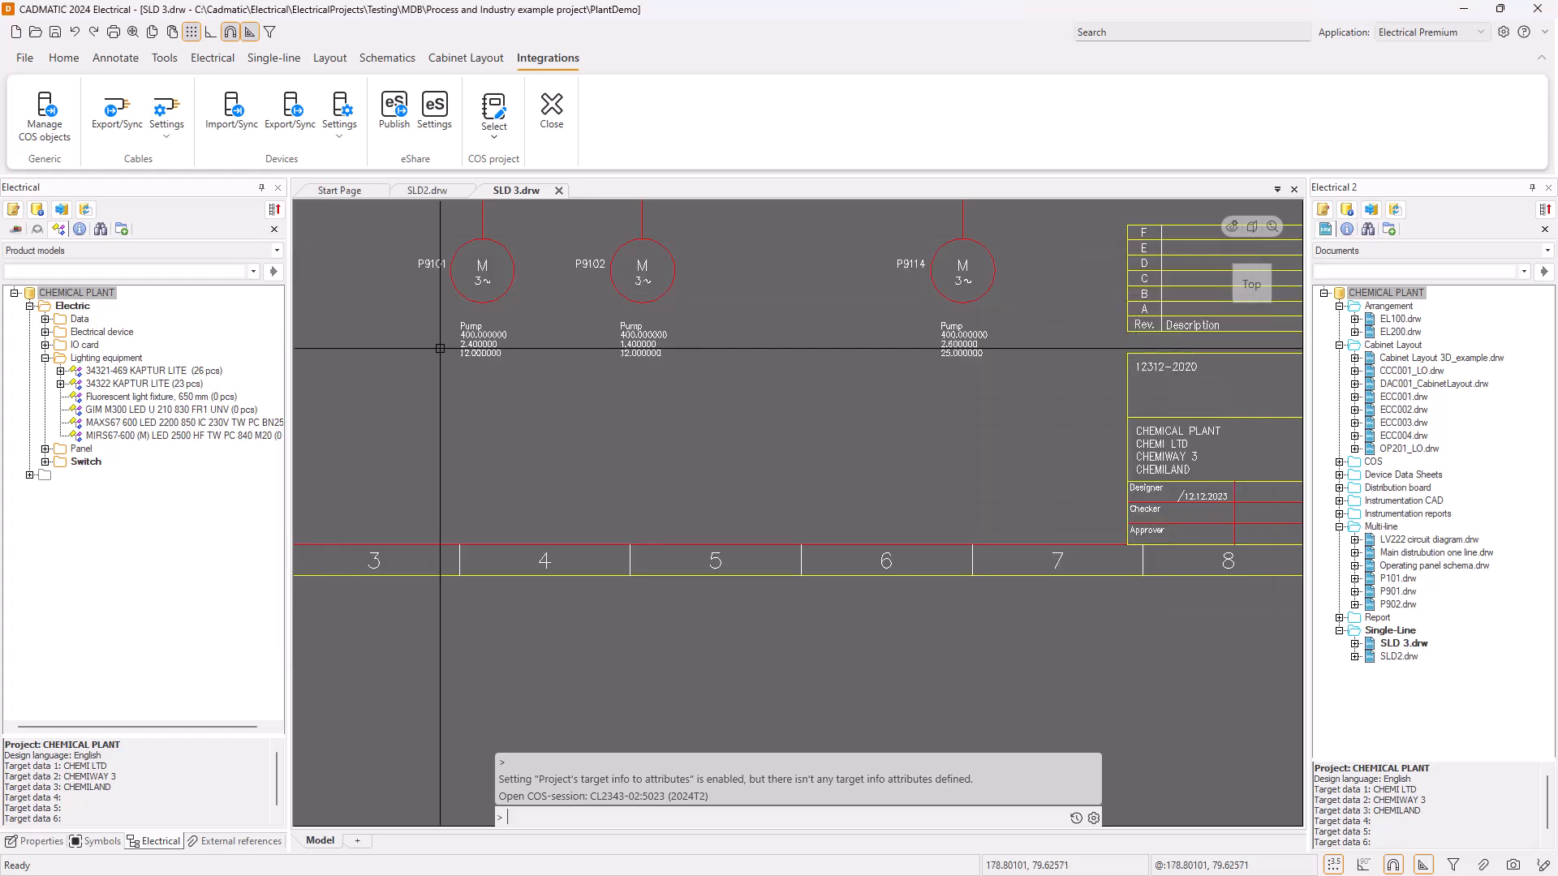
# Start the device import, browse the available devices, widen the Electricity required column and sort by it with Yes first
pyautogui.click(230, 114)
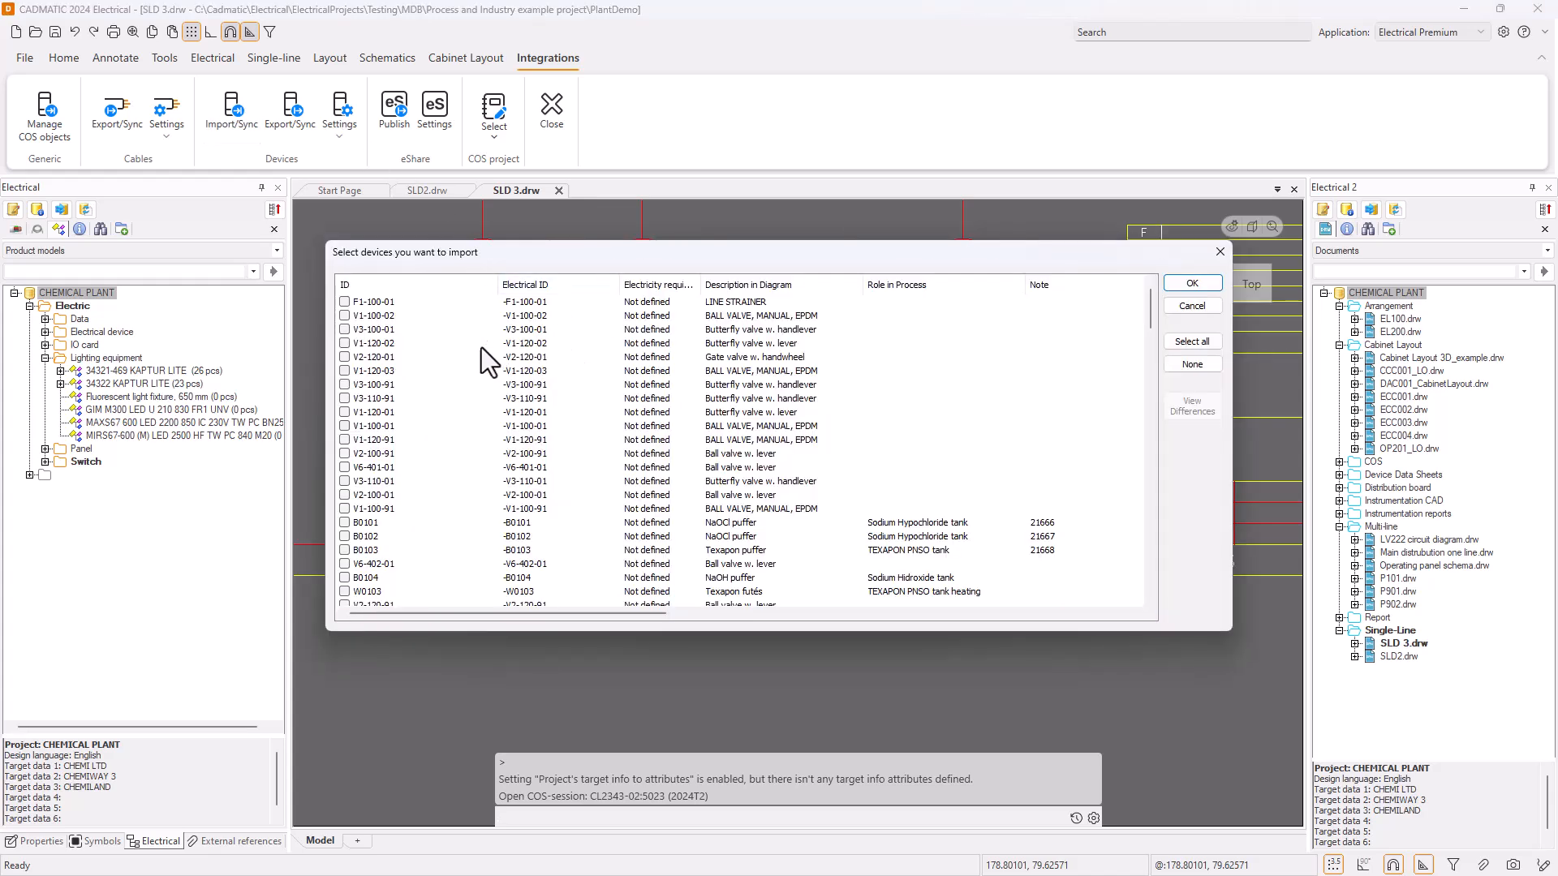
pyautogui.scroll(-8, 479, 348)
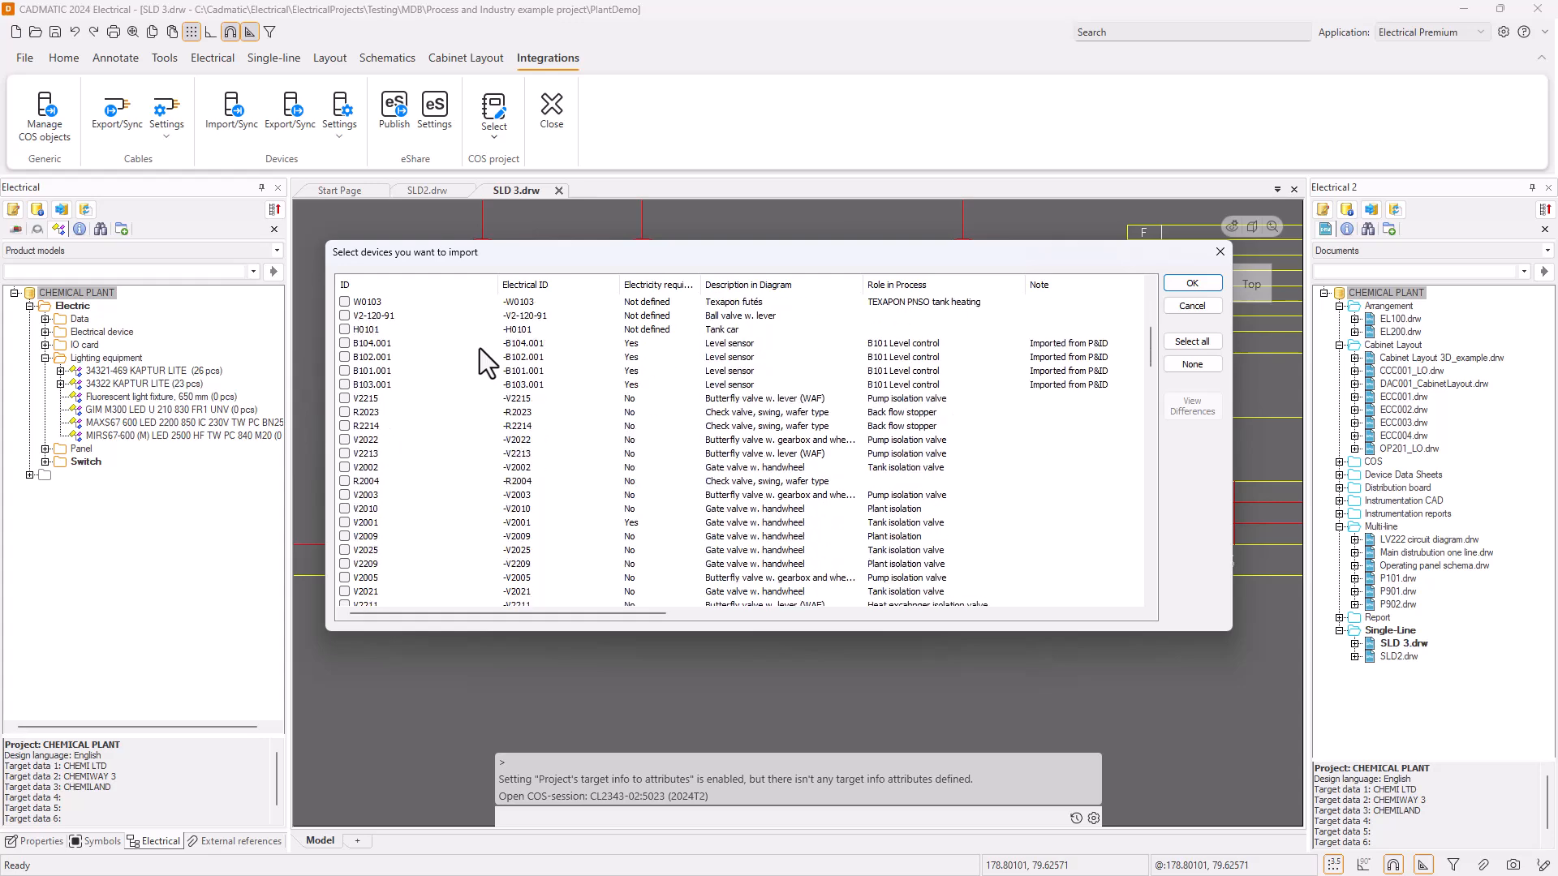
pyautogui.scroll(-2, 479, 348)
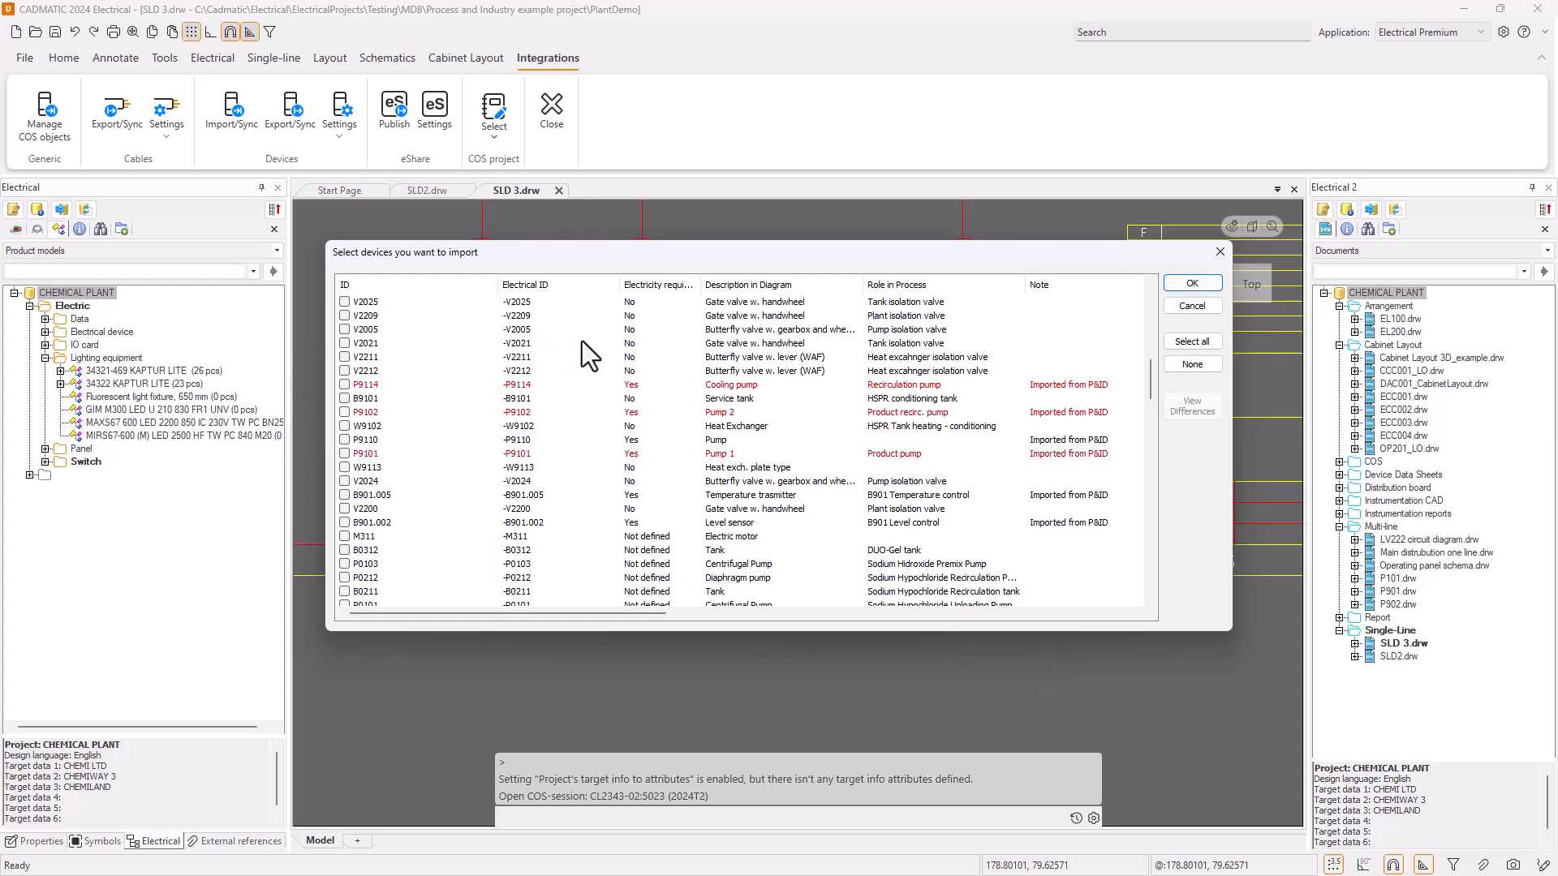
pyautogui.scroll(9, 581, 341)
pyautogui.scroll(4, 582, 341)
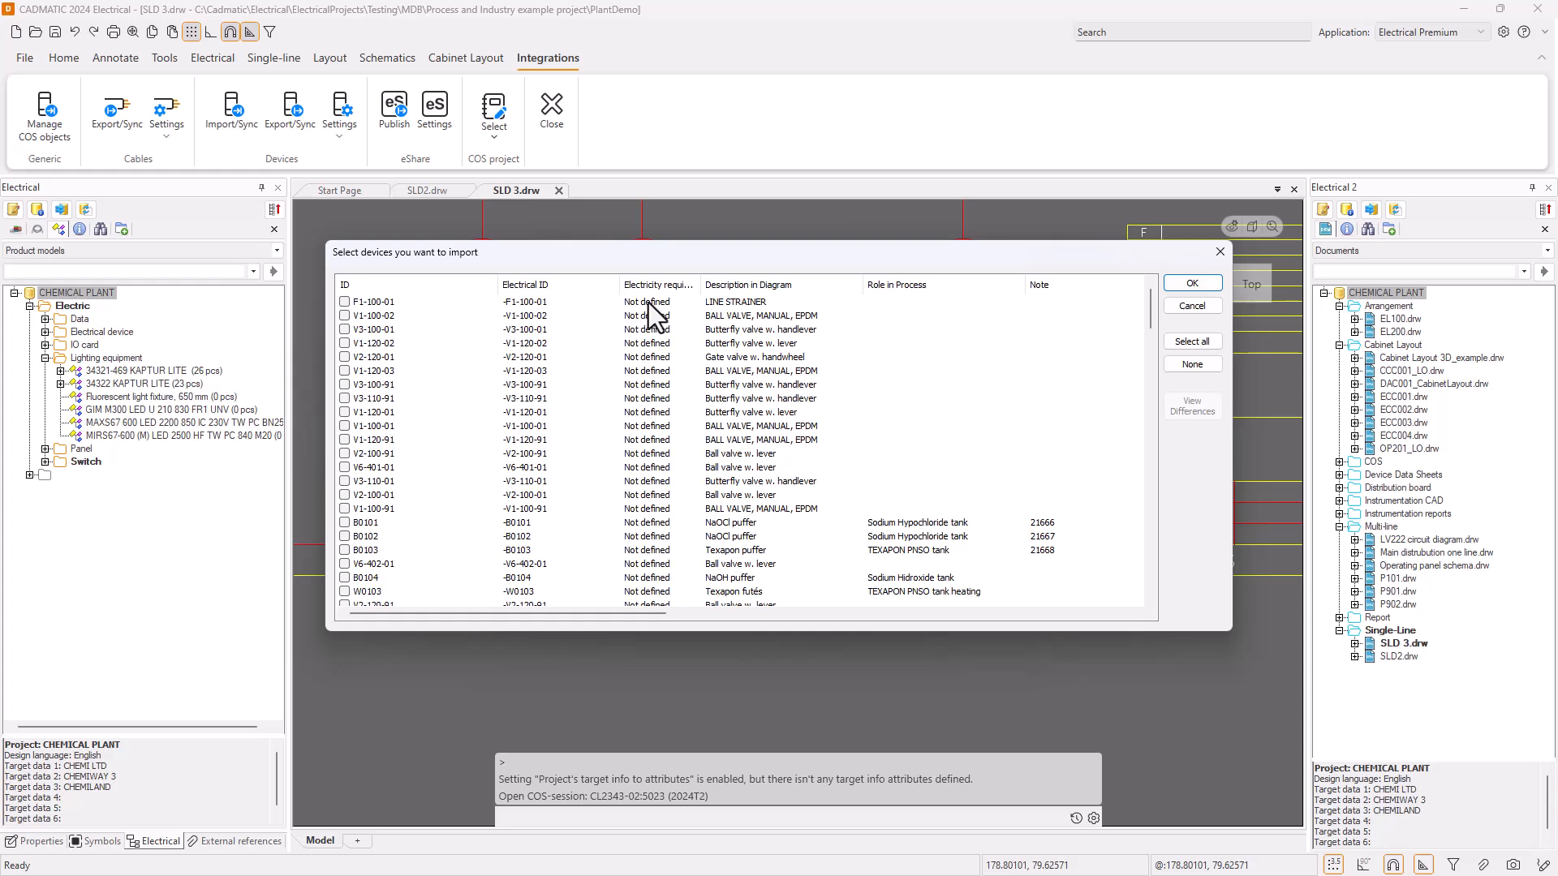
pyautogui.moveTo(701, 284); pyautogui.dragTo(813, 285)
pyautogui.click(700, 286)
pyautogui.click(699, 286)
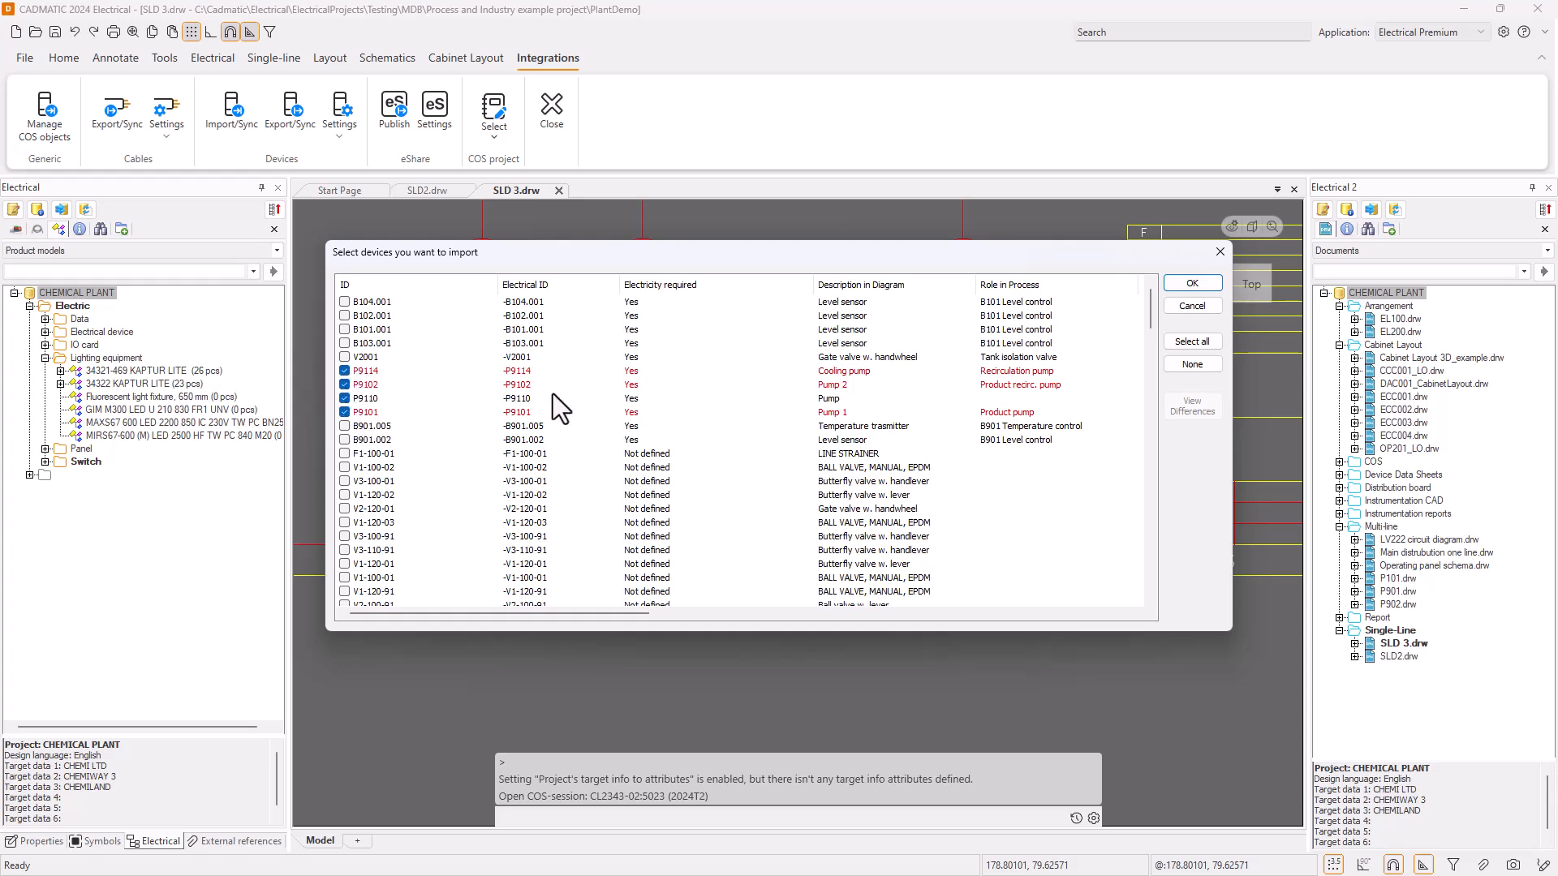
# Import level sensors B101.001 to B104.001 and B901.002, temperature transmitter B901.005, and pumps P9101, P9102, P9110 and P9114
pyautogui.moveTo(586, 253); pyautogui.dragTo(563, 387)
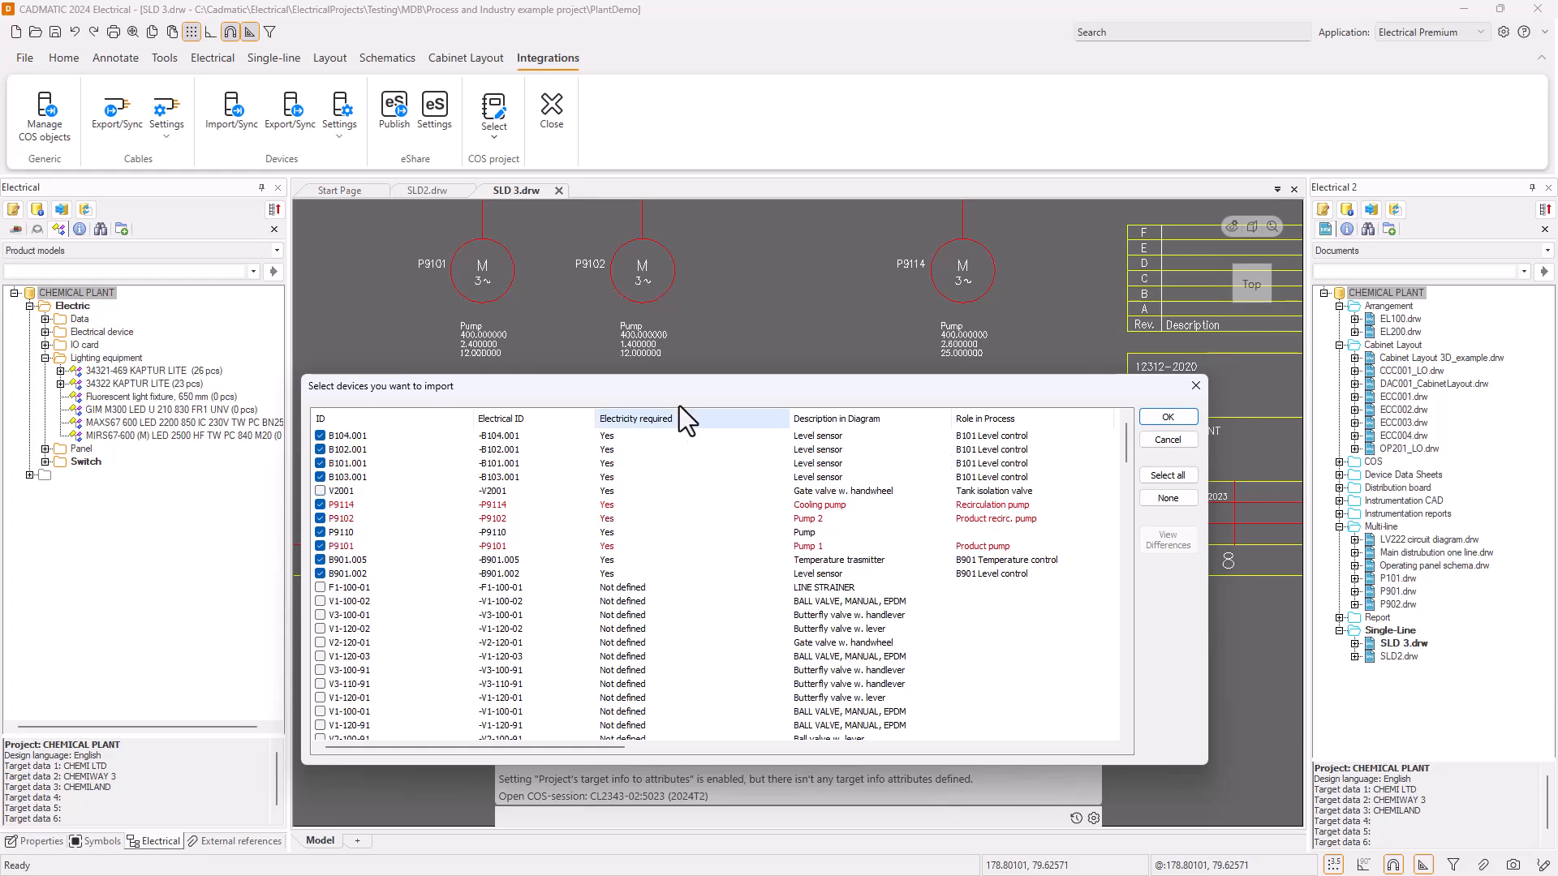
pyautogui.moveTo(703, 387); pyautogui.dragTo(737, 358)
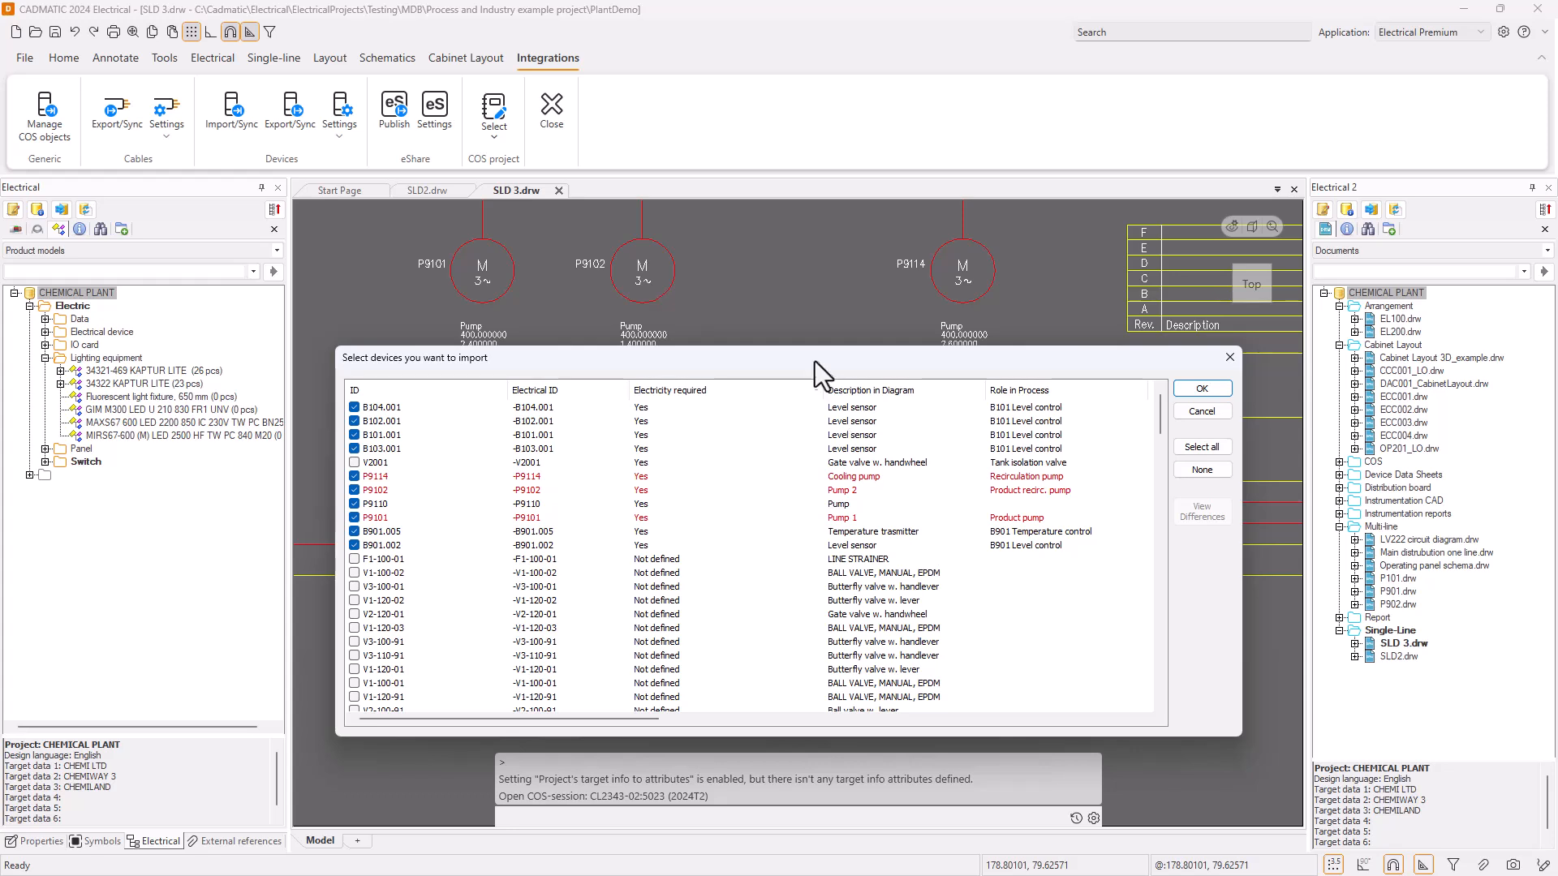
pyautogui.moveTo(815, 360); pyautogui.dragTo(812, 383)
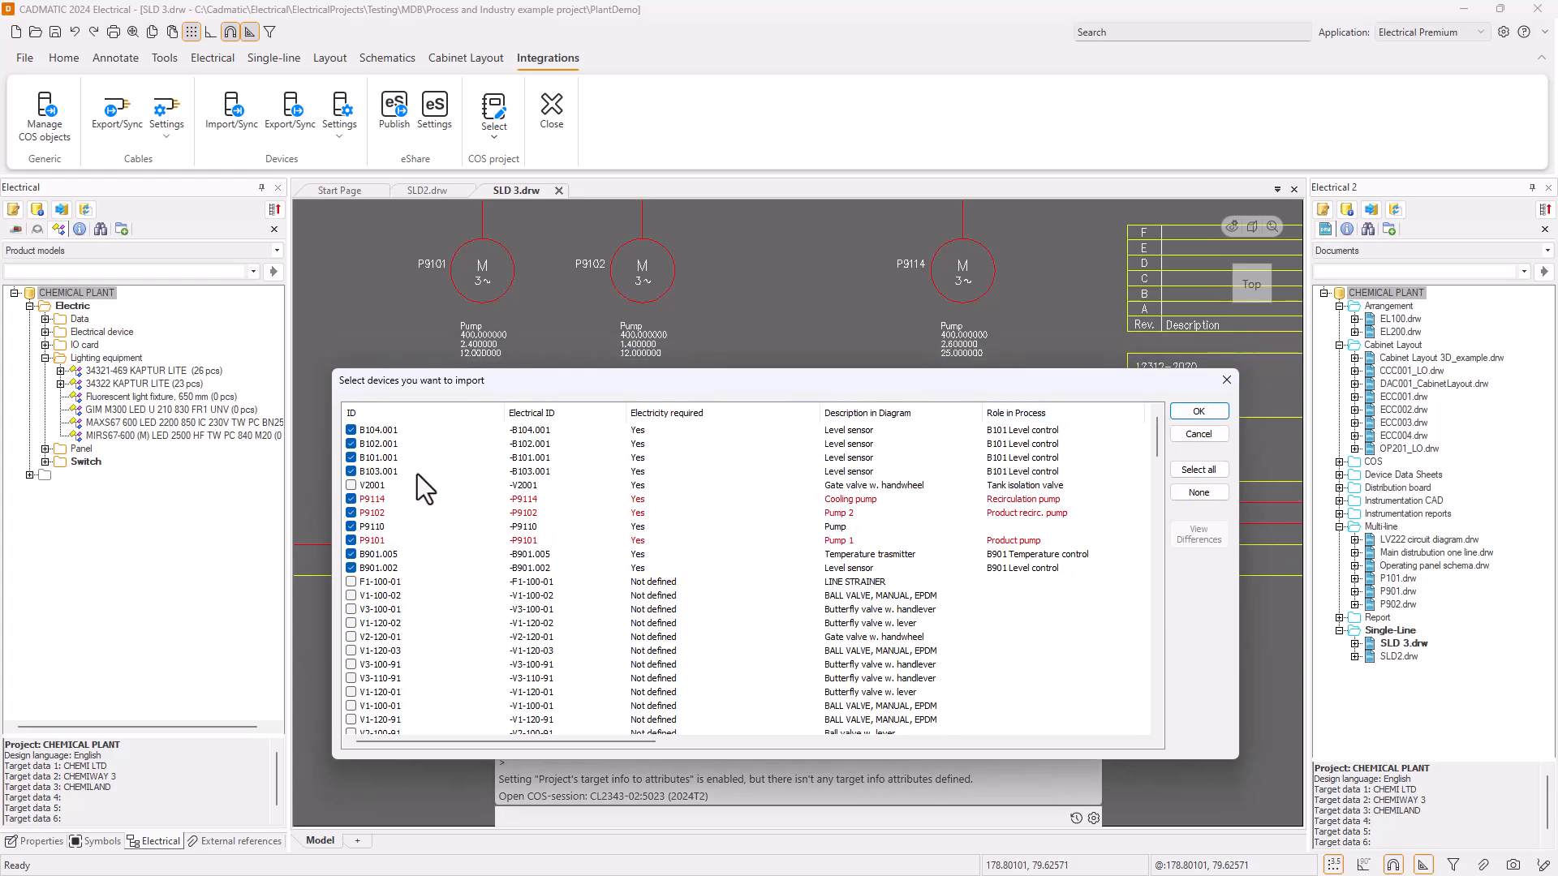
pyautogui.click(1199, 411)
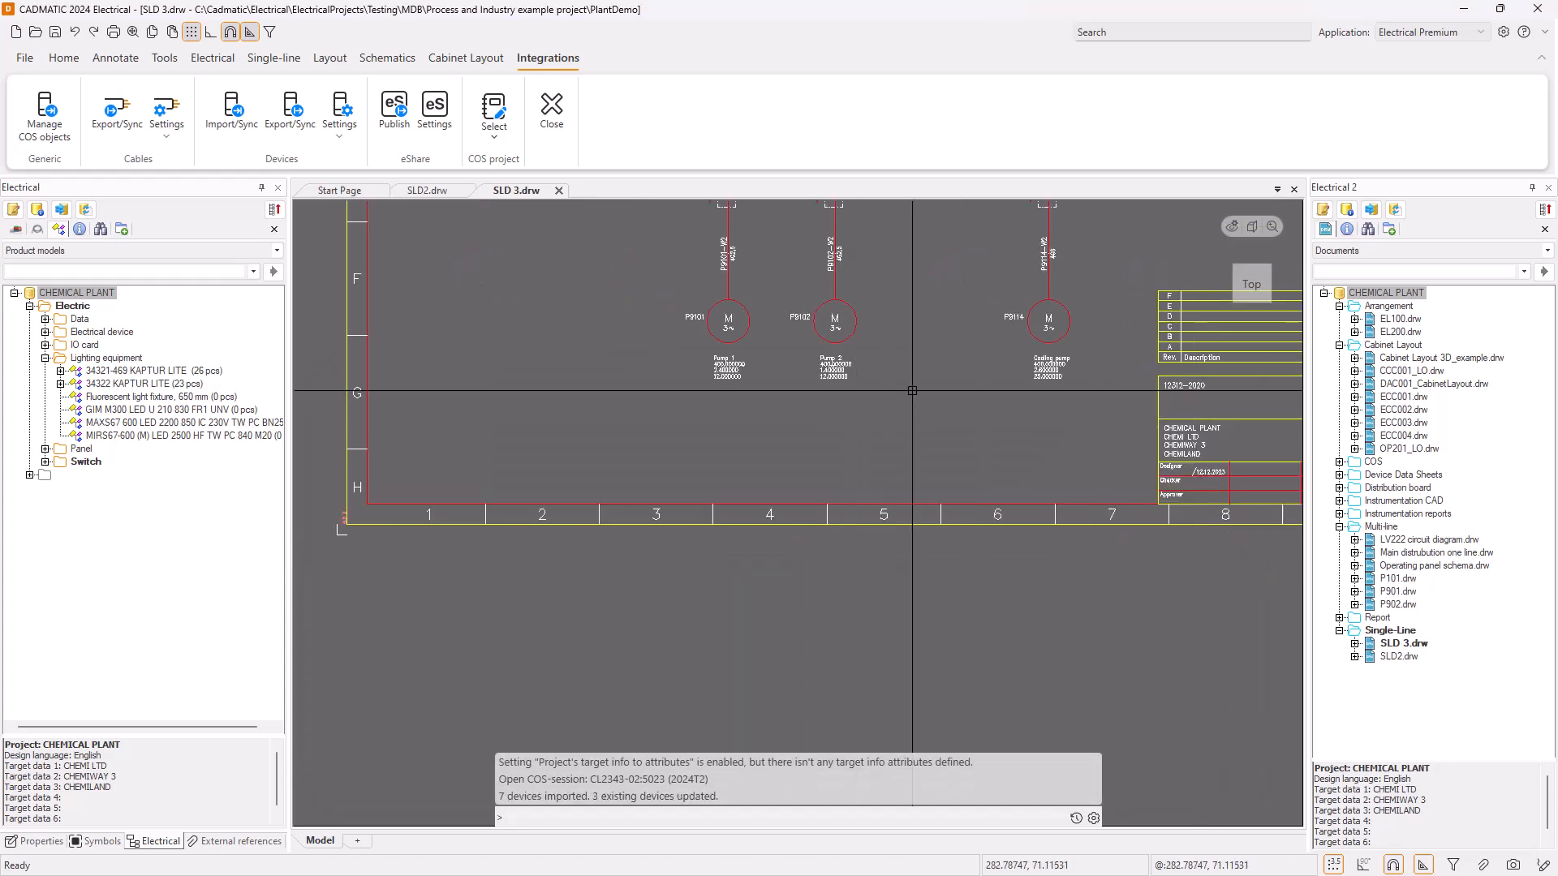
# Examine pump motors P9101, P9102 and P9114 with their device texts and supply circuits in SLD 3.drw
pyautogui.scroll(5, 912, 391)
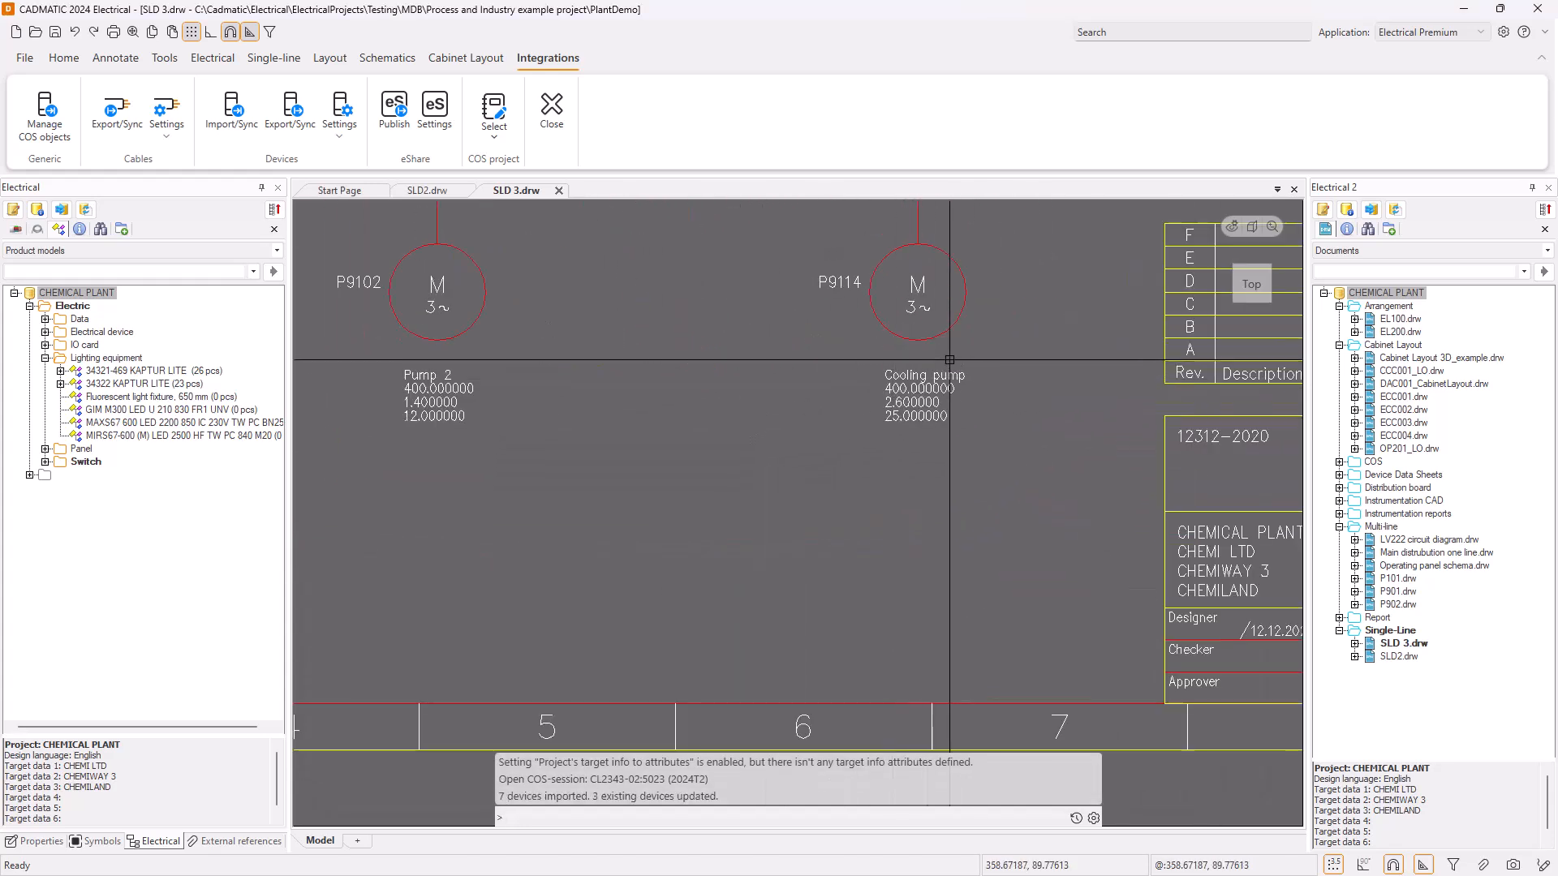
pyautogui.moveTo(738, 395); pyautogui.dragTo(973, 400, button='middle')
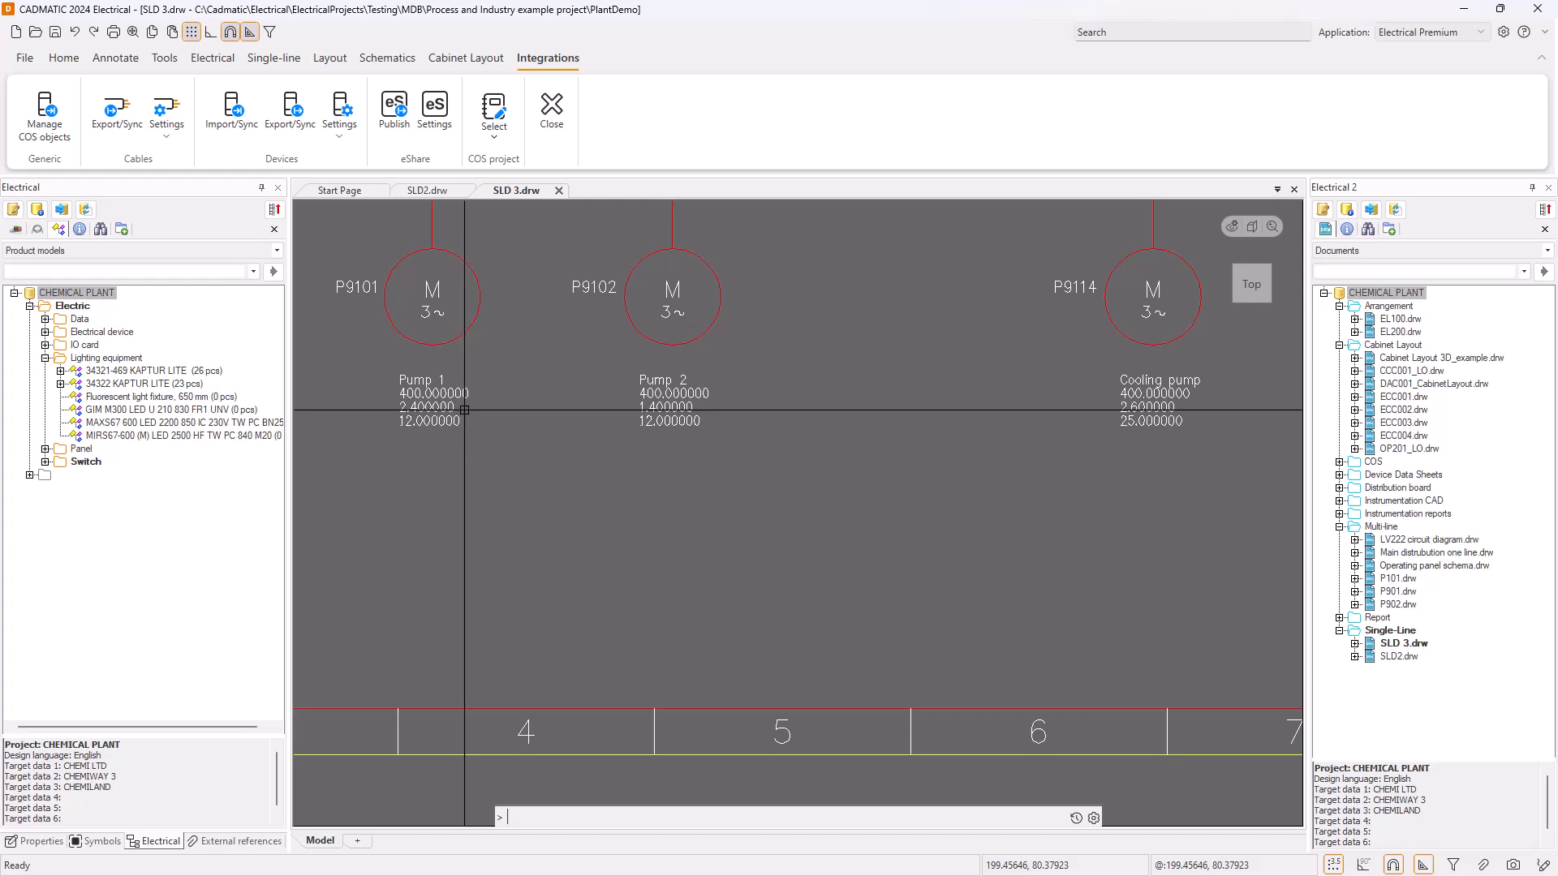
pyautogui.scroll(-2, 464, 409)
pyautogui.scroll(-2, 508, 413)
pyautogui.moveTo(509, 412); pyautogui.dragTo(508, 500, button='middle')
pyautogui.moveTo(594, 447); pyautogui.dragTo(539, 498, button='middle')
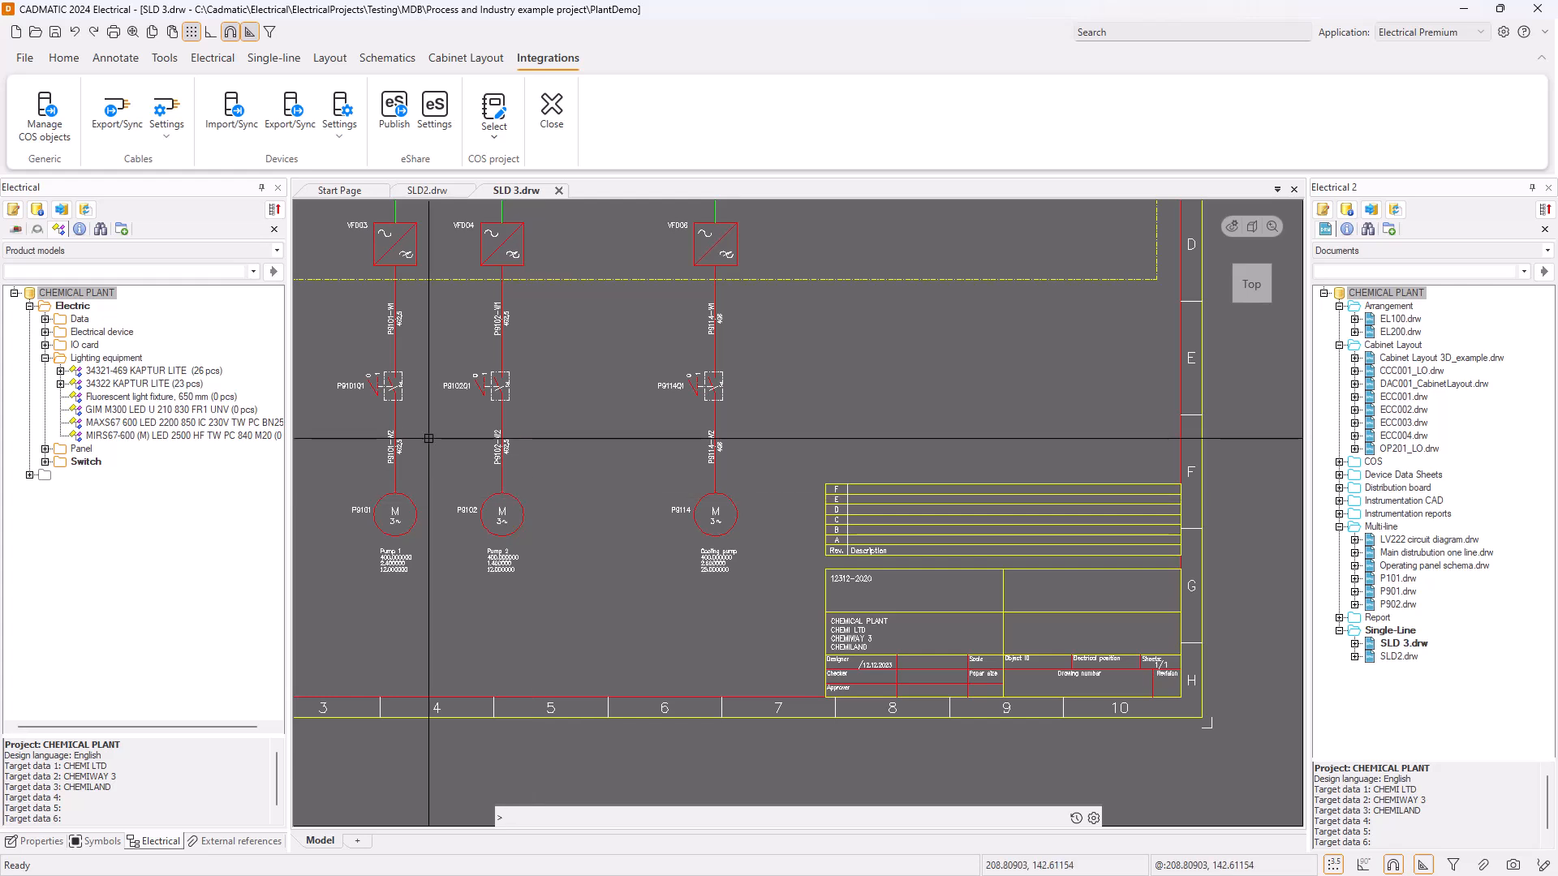
pyautogui.scroll(-2, 24, 247)
# List the project's devices by location, expand the unnamed location and look up pumps P9101, P9102, P9110 and P9114
pyautogui.click(24, 250)
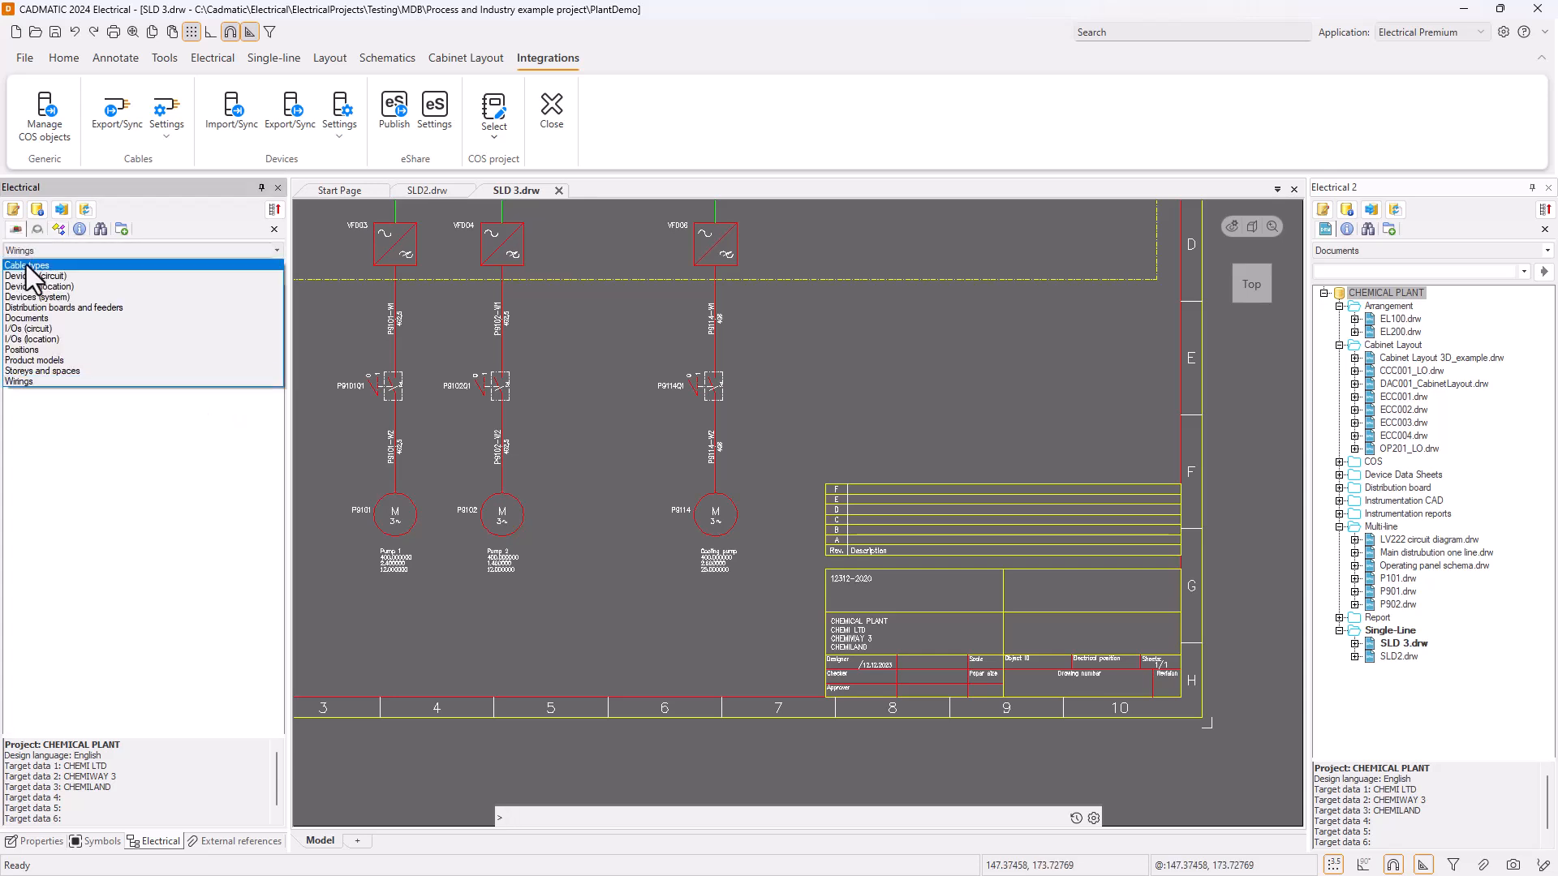
pyautogui.click(37, 288)
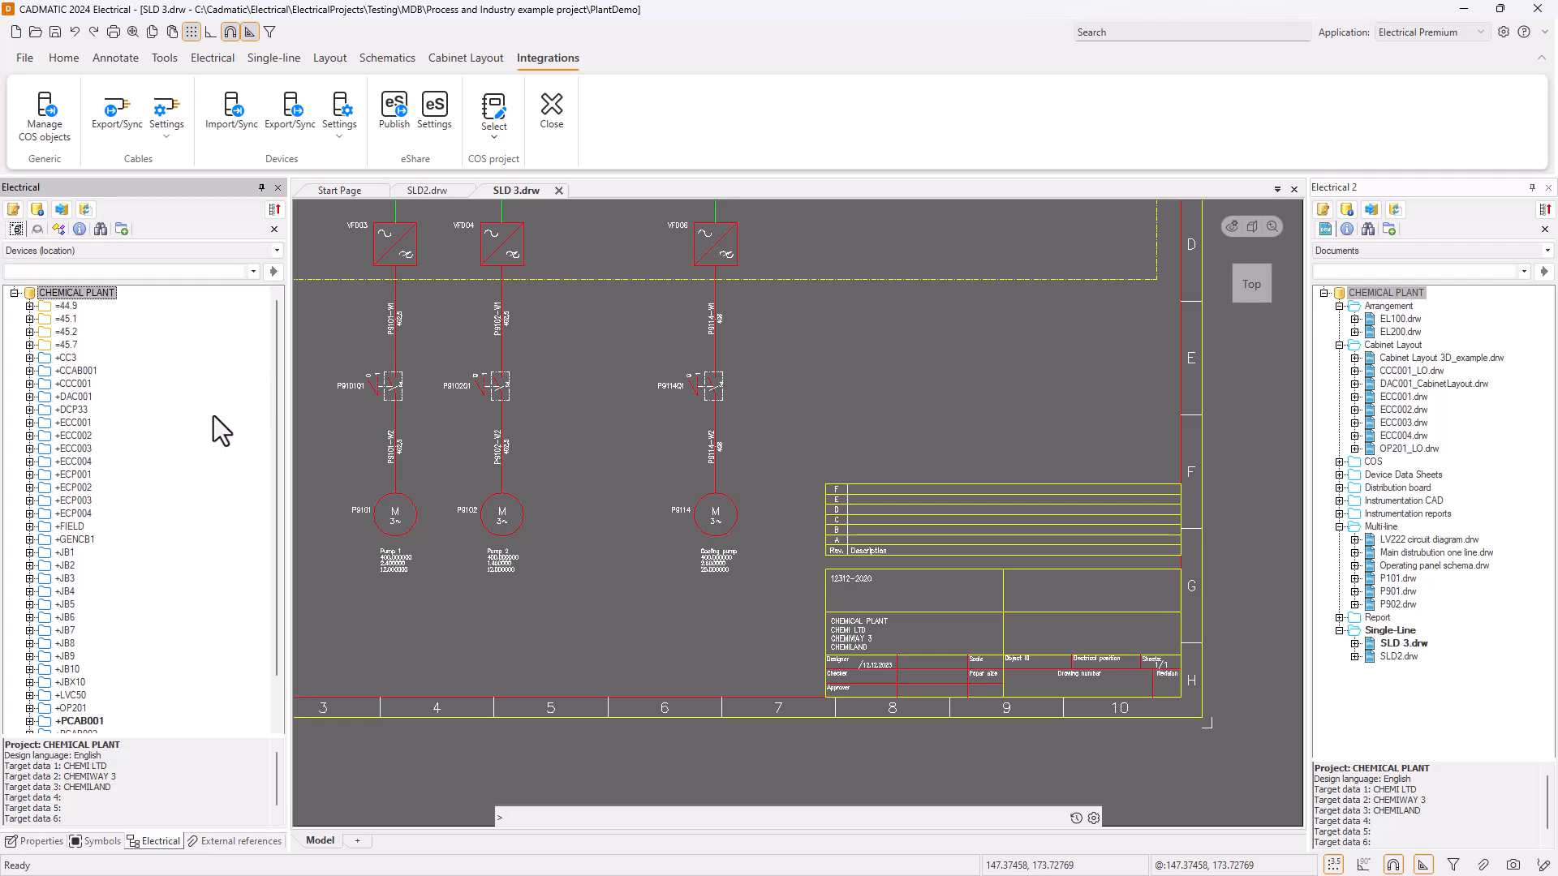
pyautogui.scroll(-2, 142, 427)
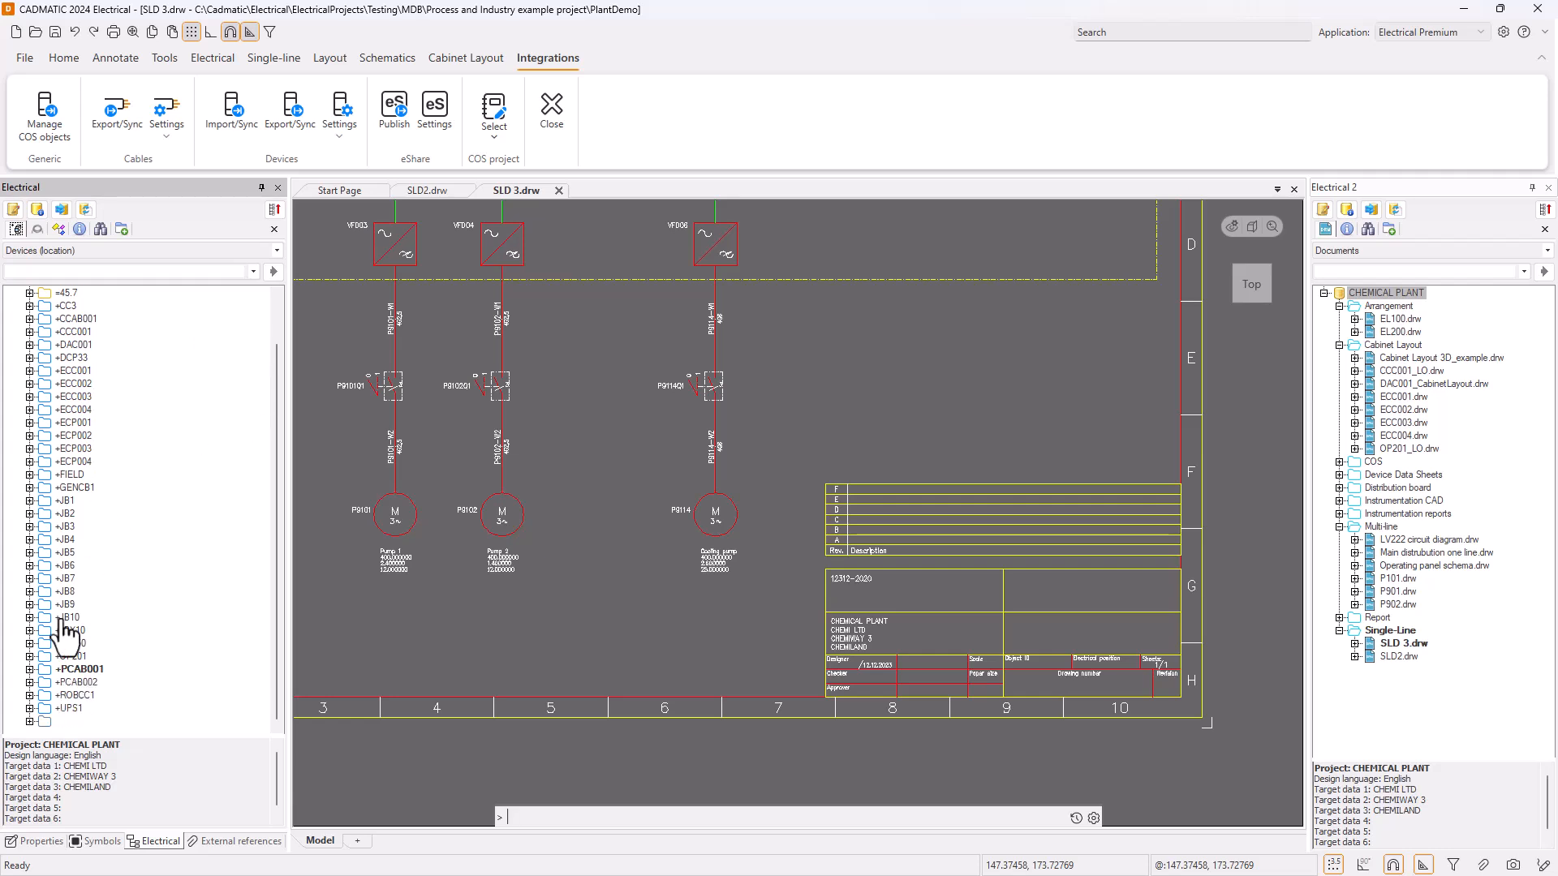
pyautogui.click(30, 721)
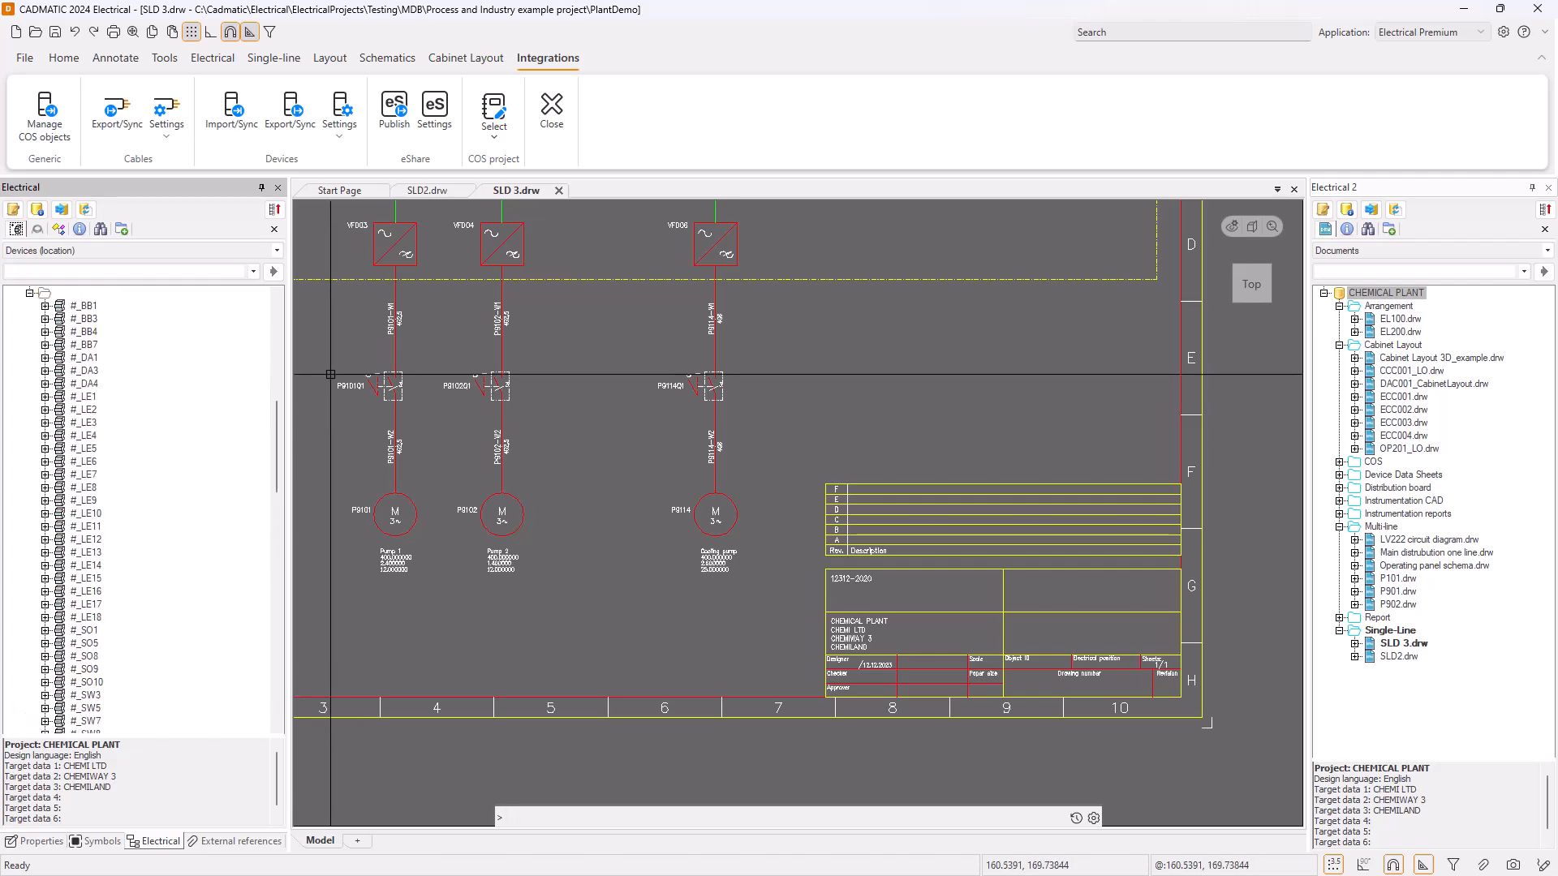
pyautogui.moveTo(277, 417); pyautogui.dragTo(255, 635)
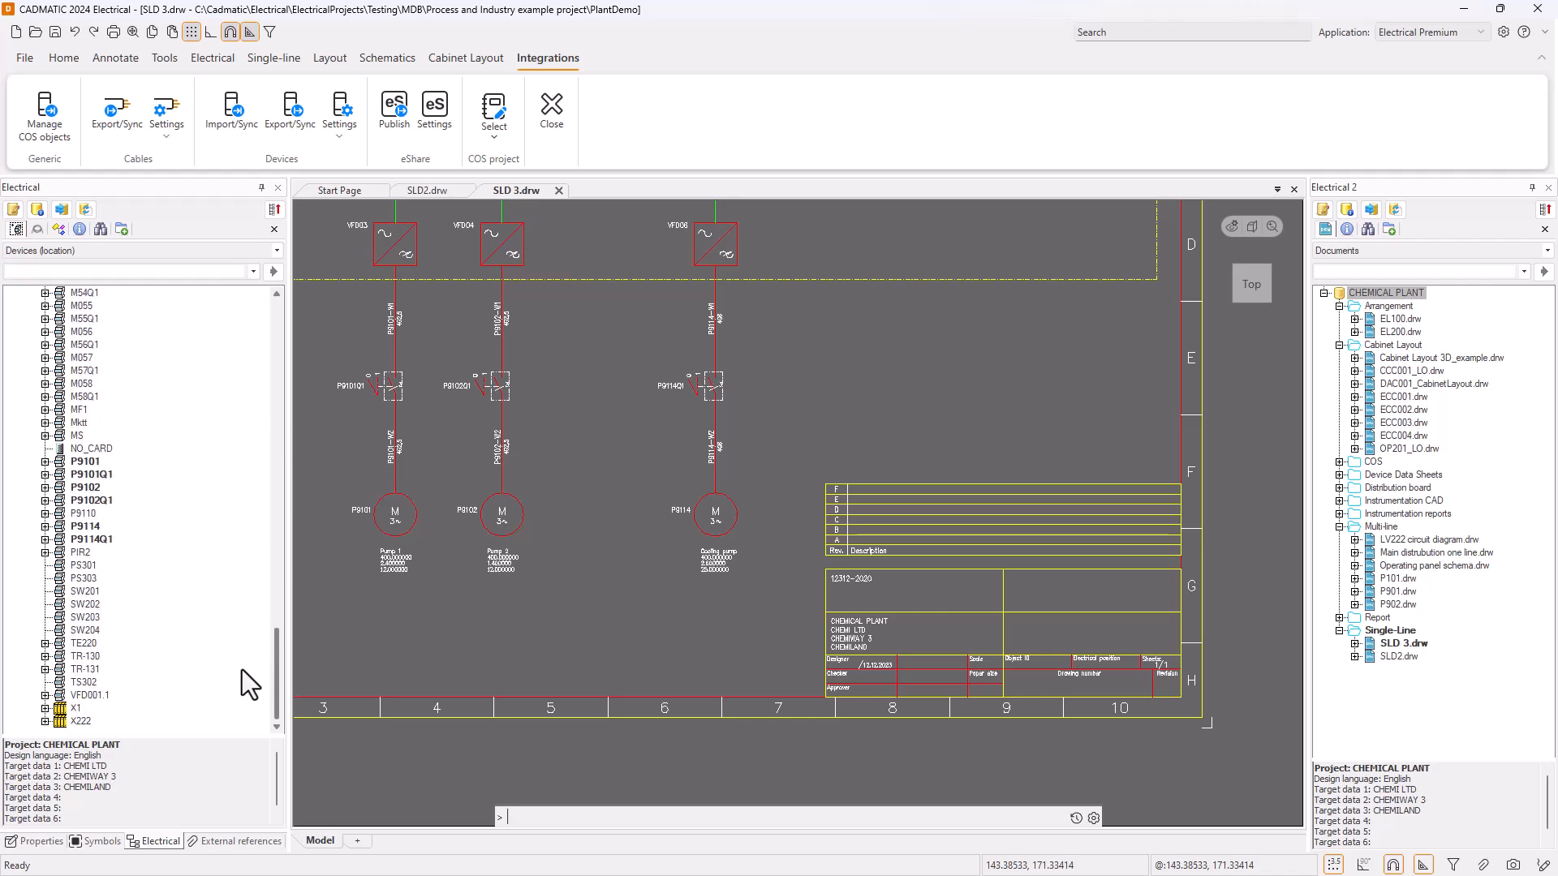
pyautogui.scroll(-3, 246, 678)
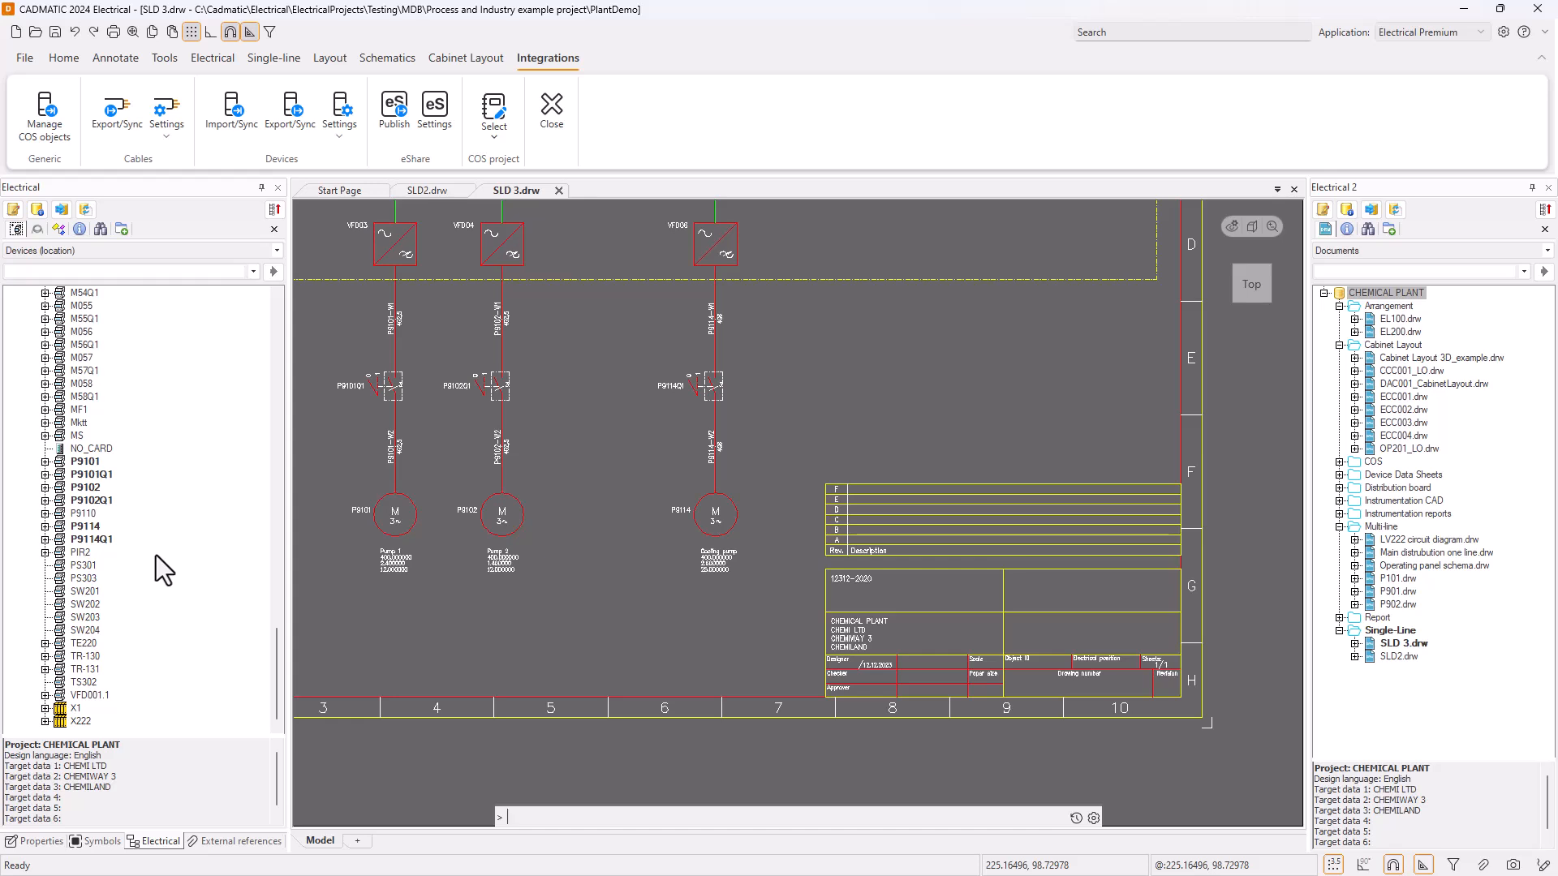
pyautogui.scroll(1, 155, 556)
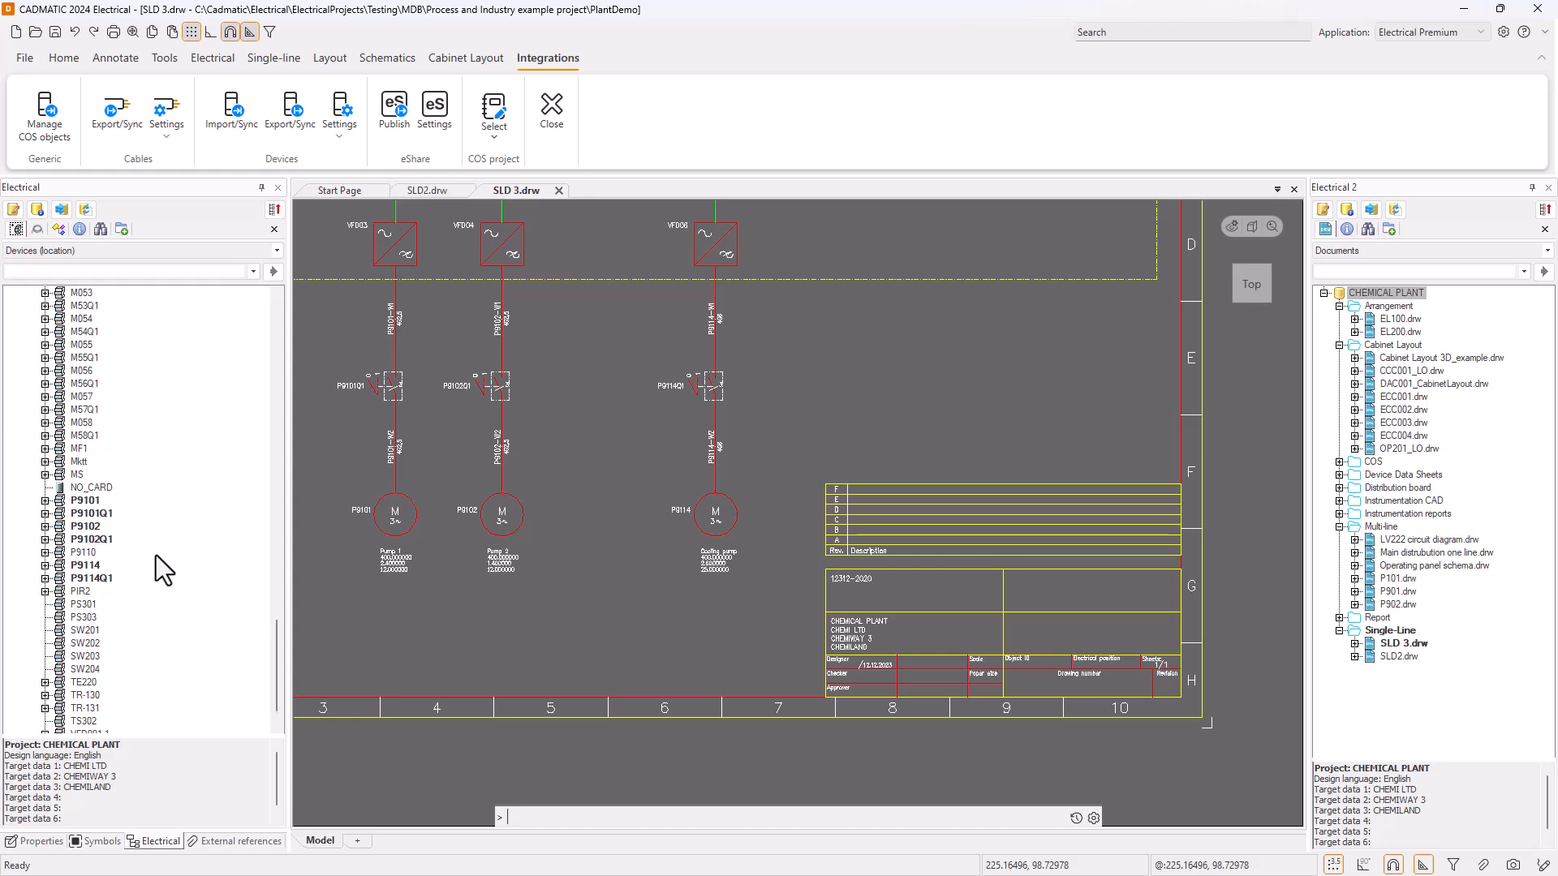
pyautogui.scroll(3, 156, 555)
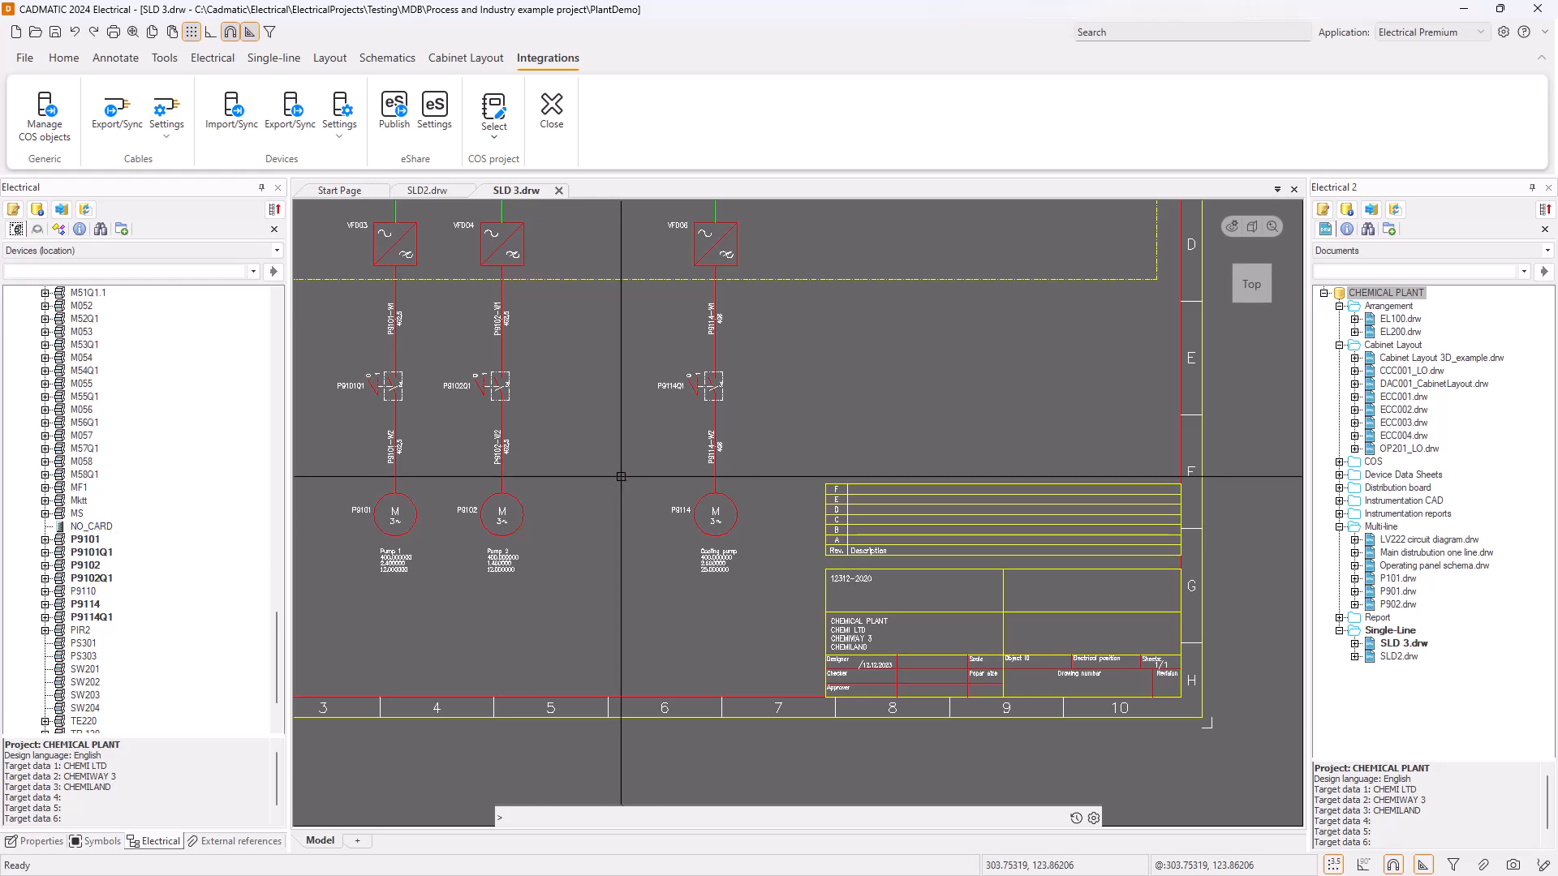
# Open the CHEMICAL PLANT project in the DB Tool and sort the devices by ID
pyautogui.rightClick(1381, 295)
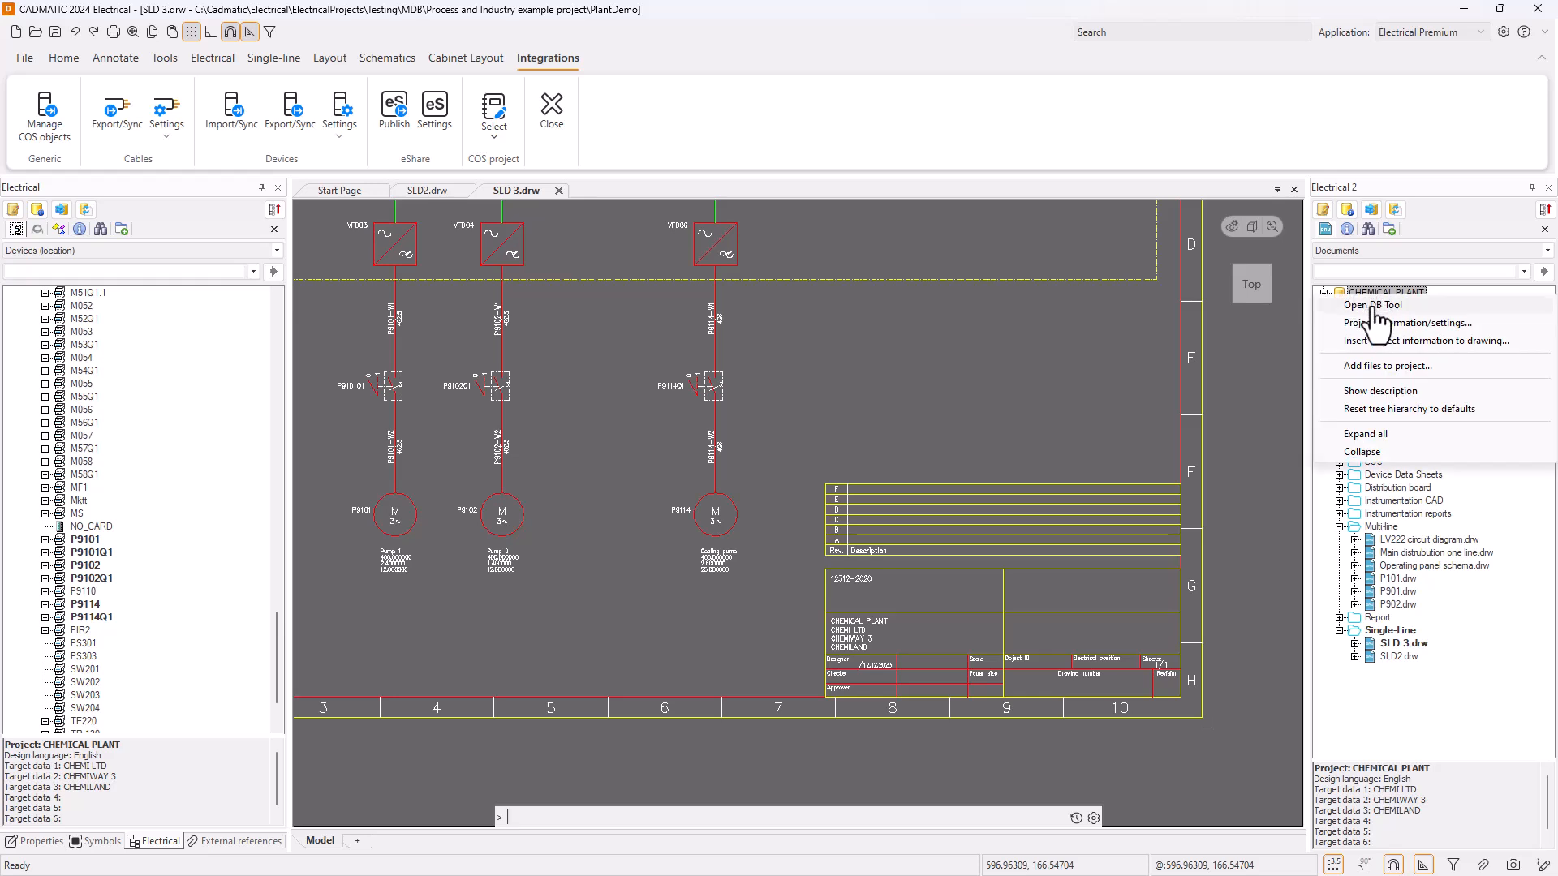
pyautogui.click(1373, 305)
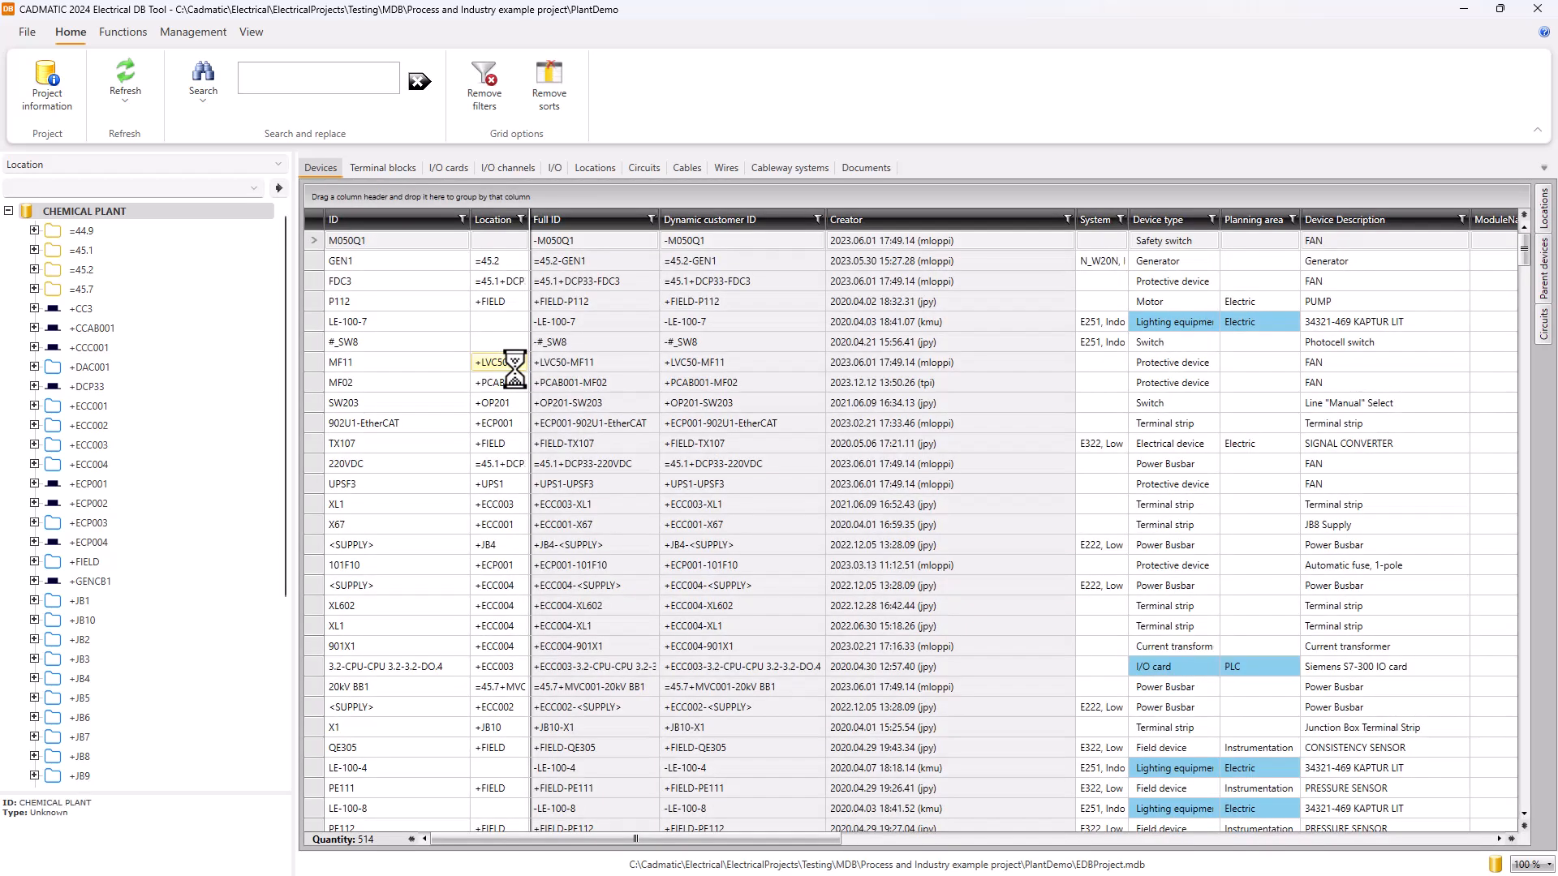
pyautogui.click(411, 217)
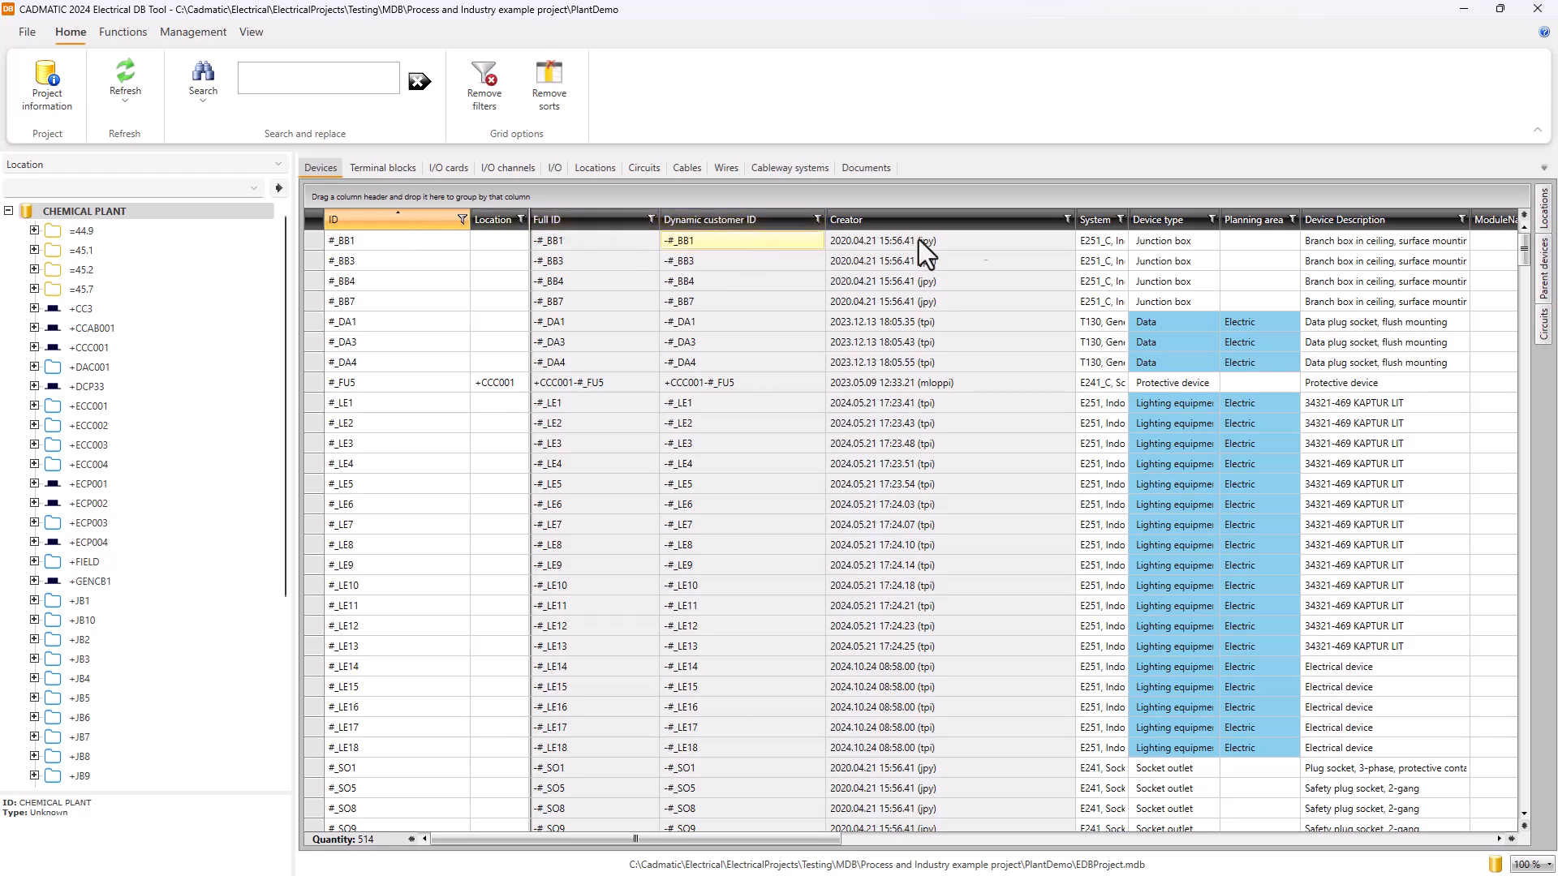
# Widen the System column of the device grid and view the filter options for Device type
pyautogui.click(1119, 220)
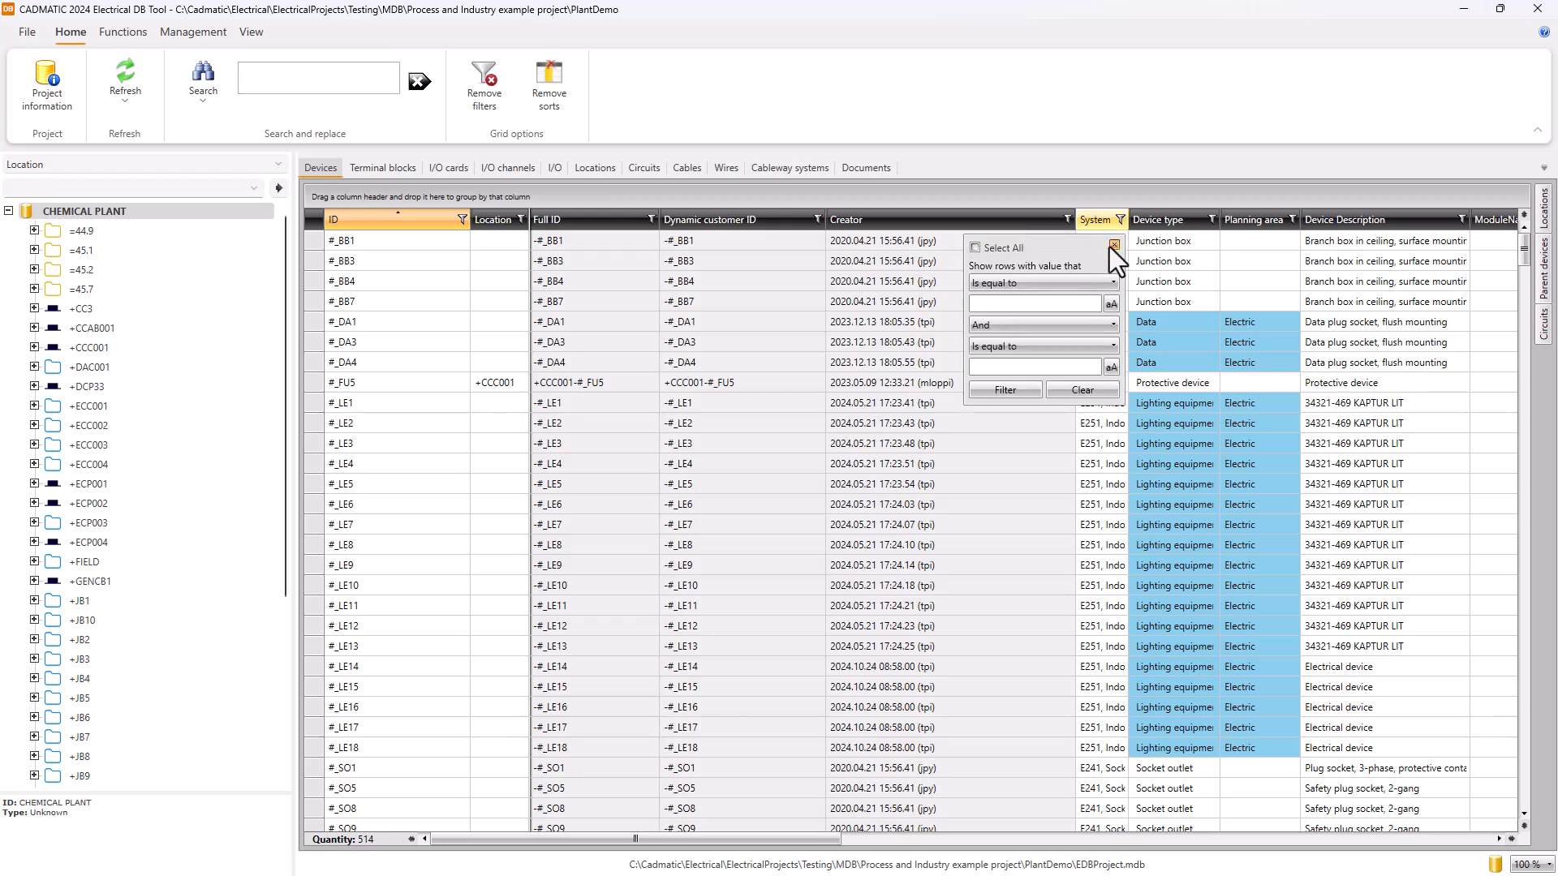
pyautogui.click(1114, 245)
pyautogui.moveTo(1128, 220); pyautogui.dragTo(1221, 233)
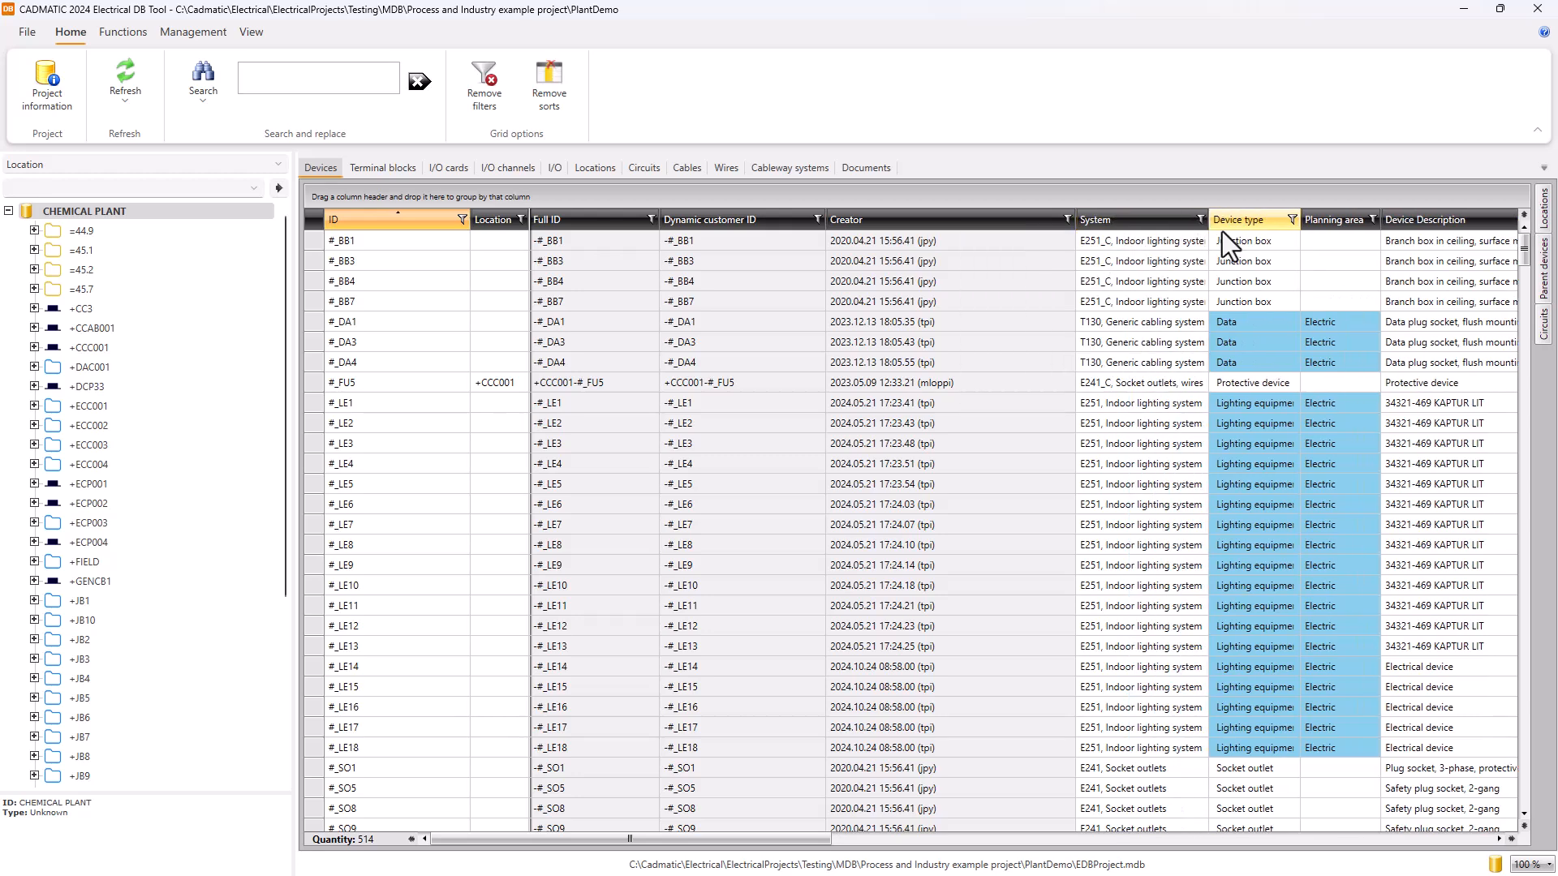
pyautogui.click(1291, 220)
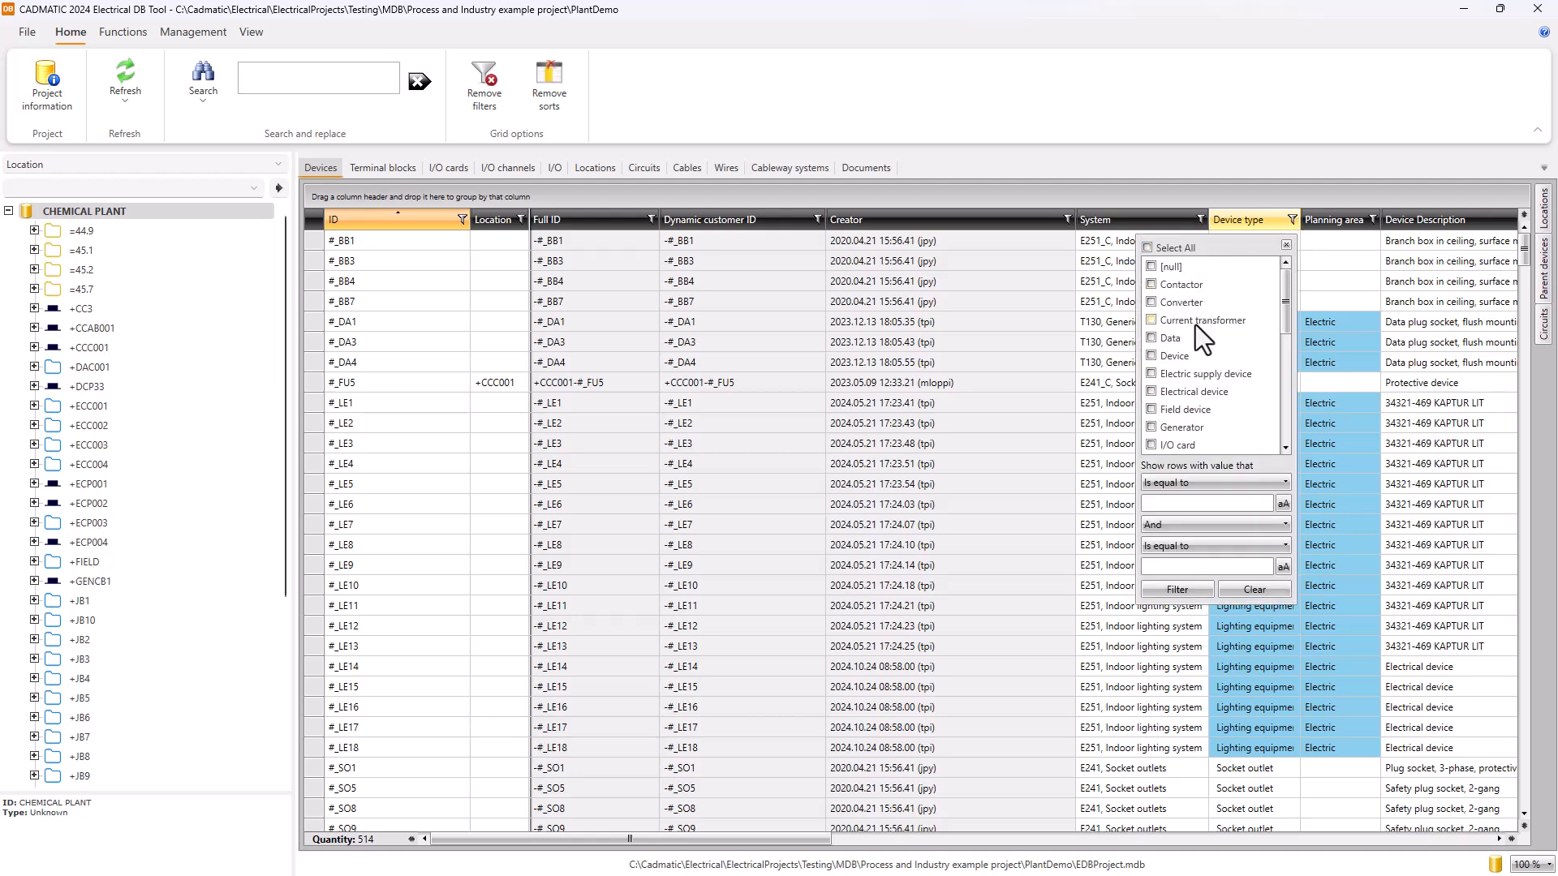
pyautogui.click(1287, 246)
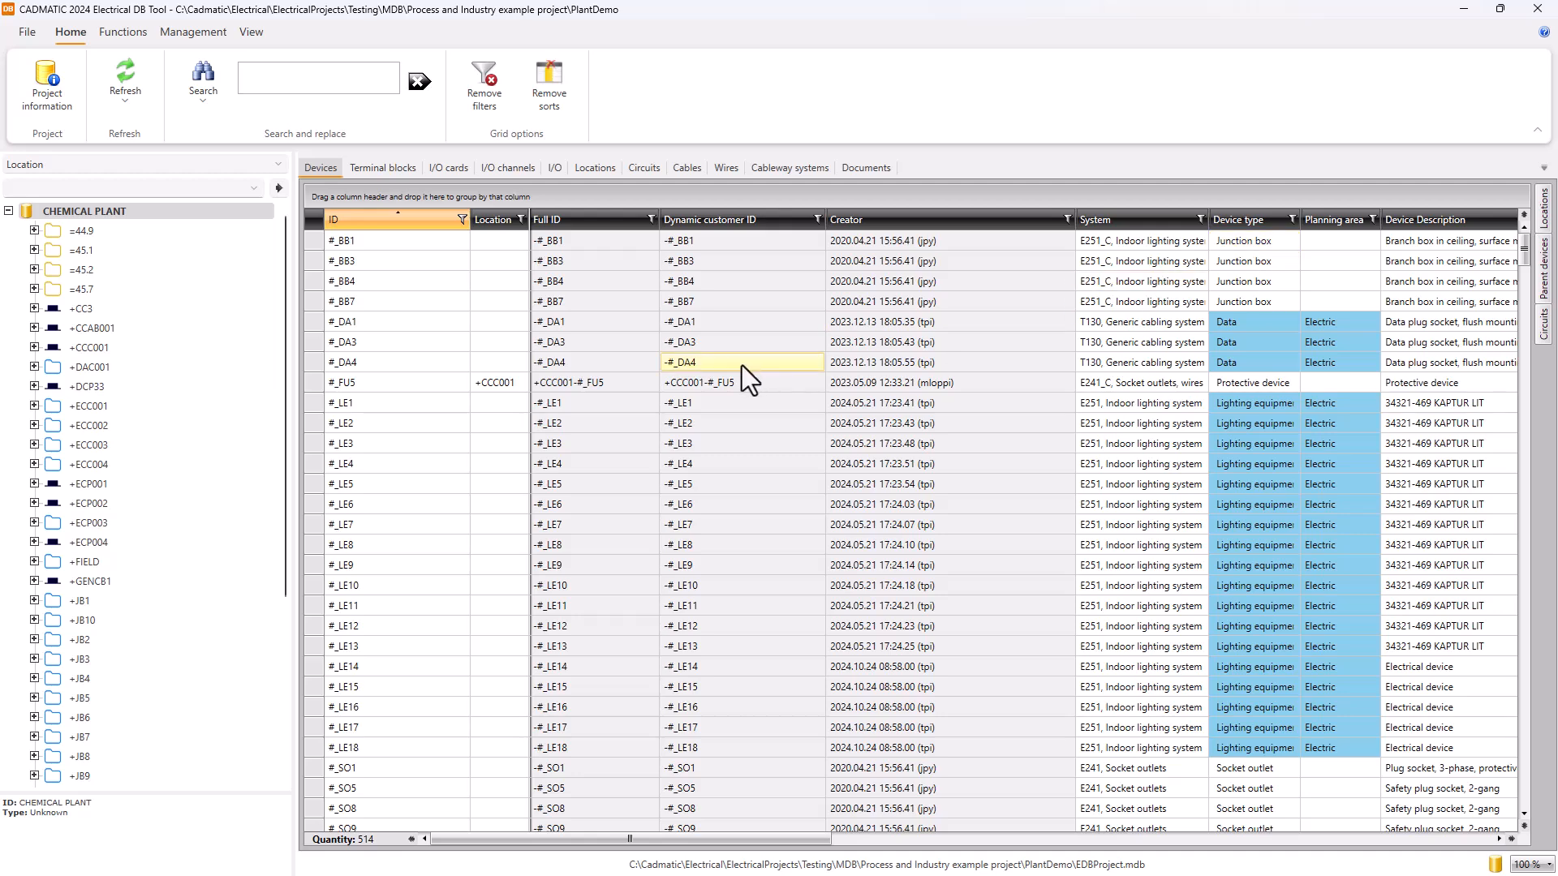
# Filter the devices by Creator date greater than 31 October 2024
pyautogui.click(1067, 219)
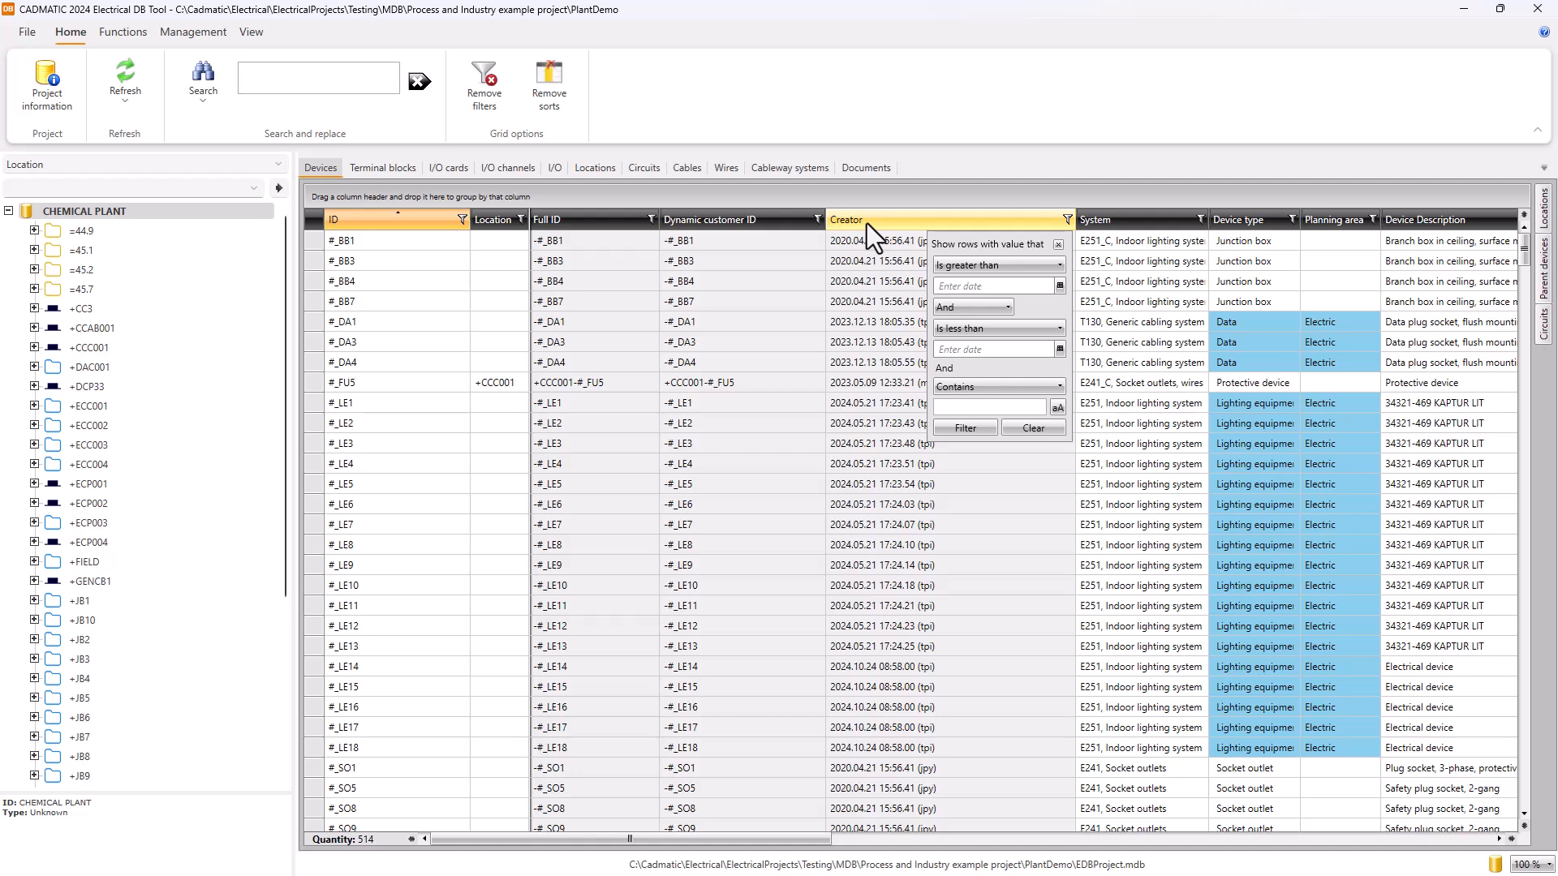
pyautogui.click(1059, 285)
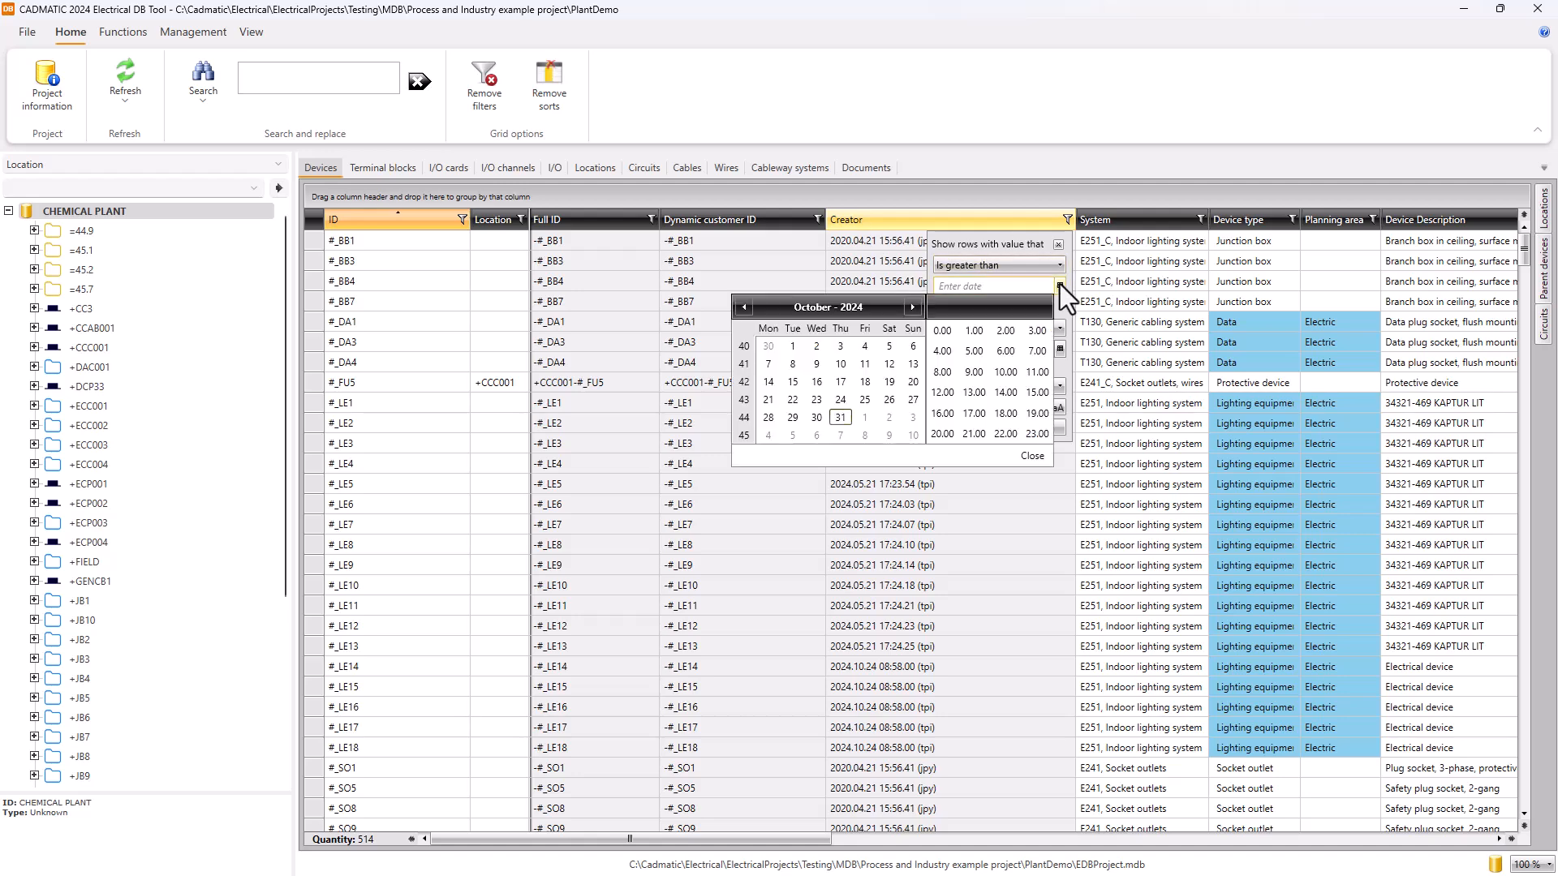
pyautogui.click(840, 417)
pyautogui.click(1027, 457)
pyautogui.click(963, 427)
pyautogui.click(1058, 243)
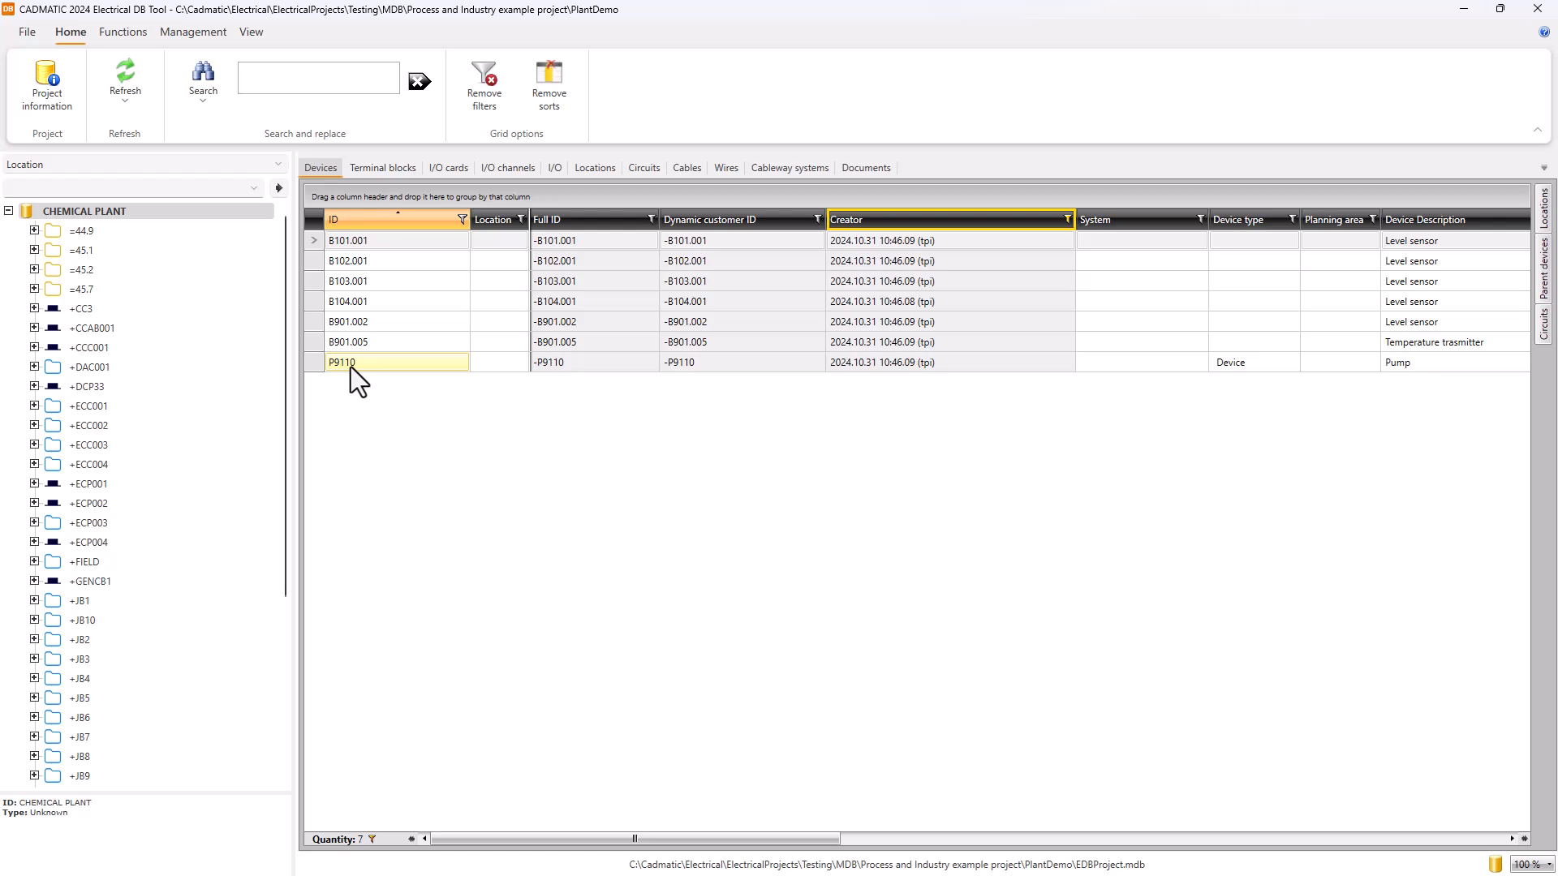
# Review the data columns of the filtered devices and add all of these devices to the user's selection list
pyautogui.moveTo(607, 839); pyautogui.dragTo(955, 860)
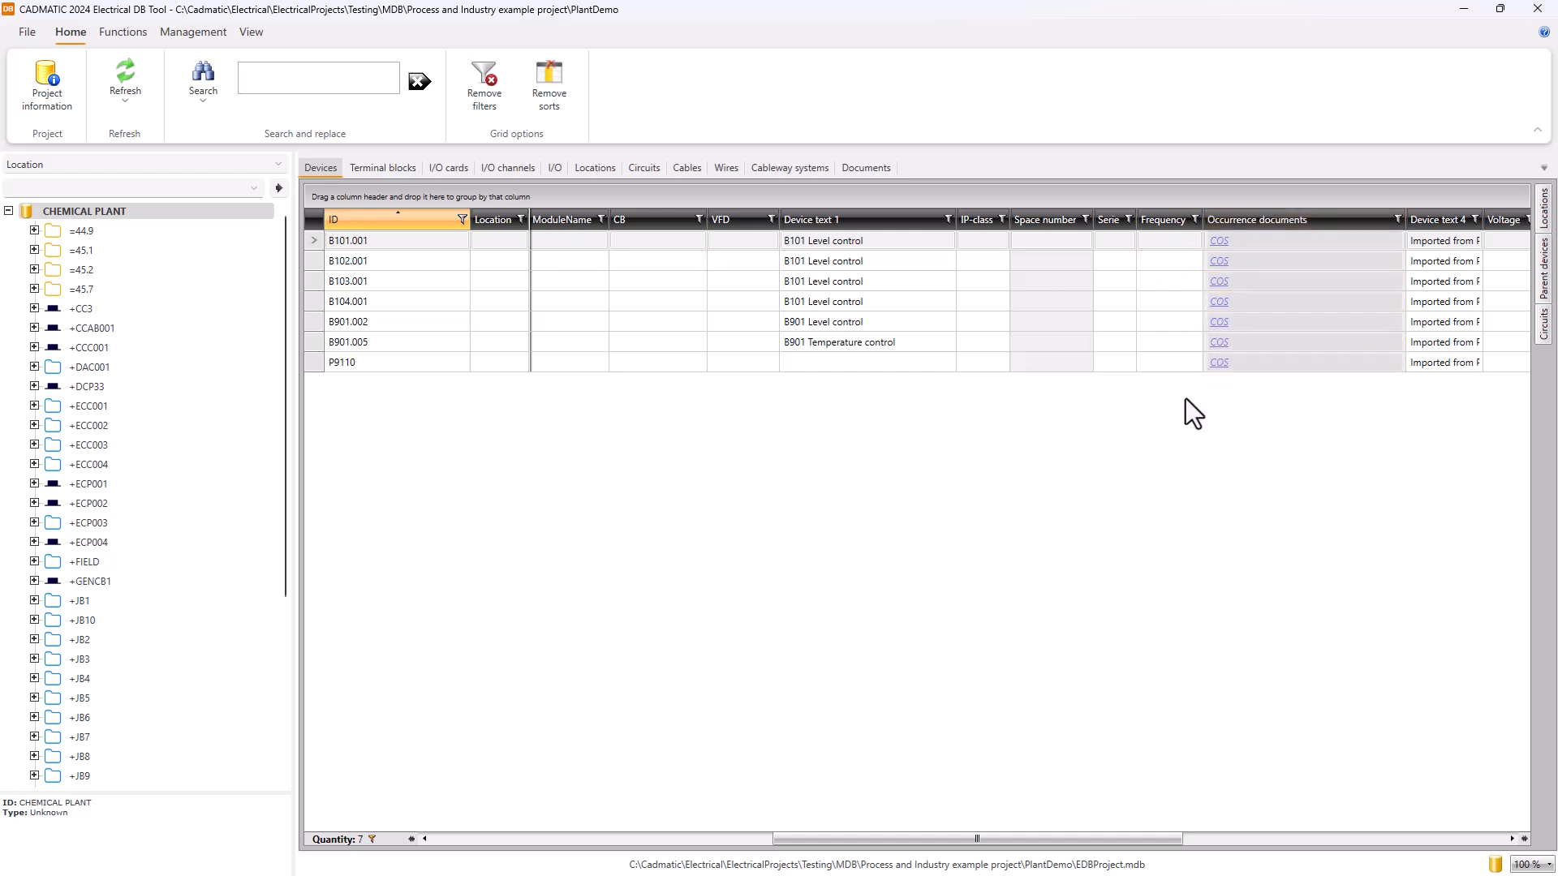
pyautogui.moveTo(941, 840); pyautogui.dragTo(782, 841)
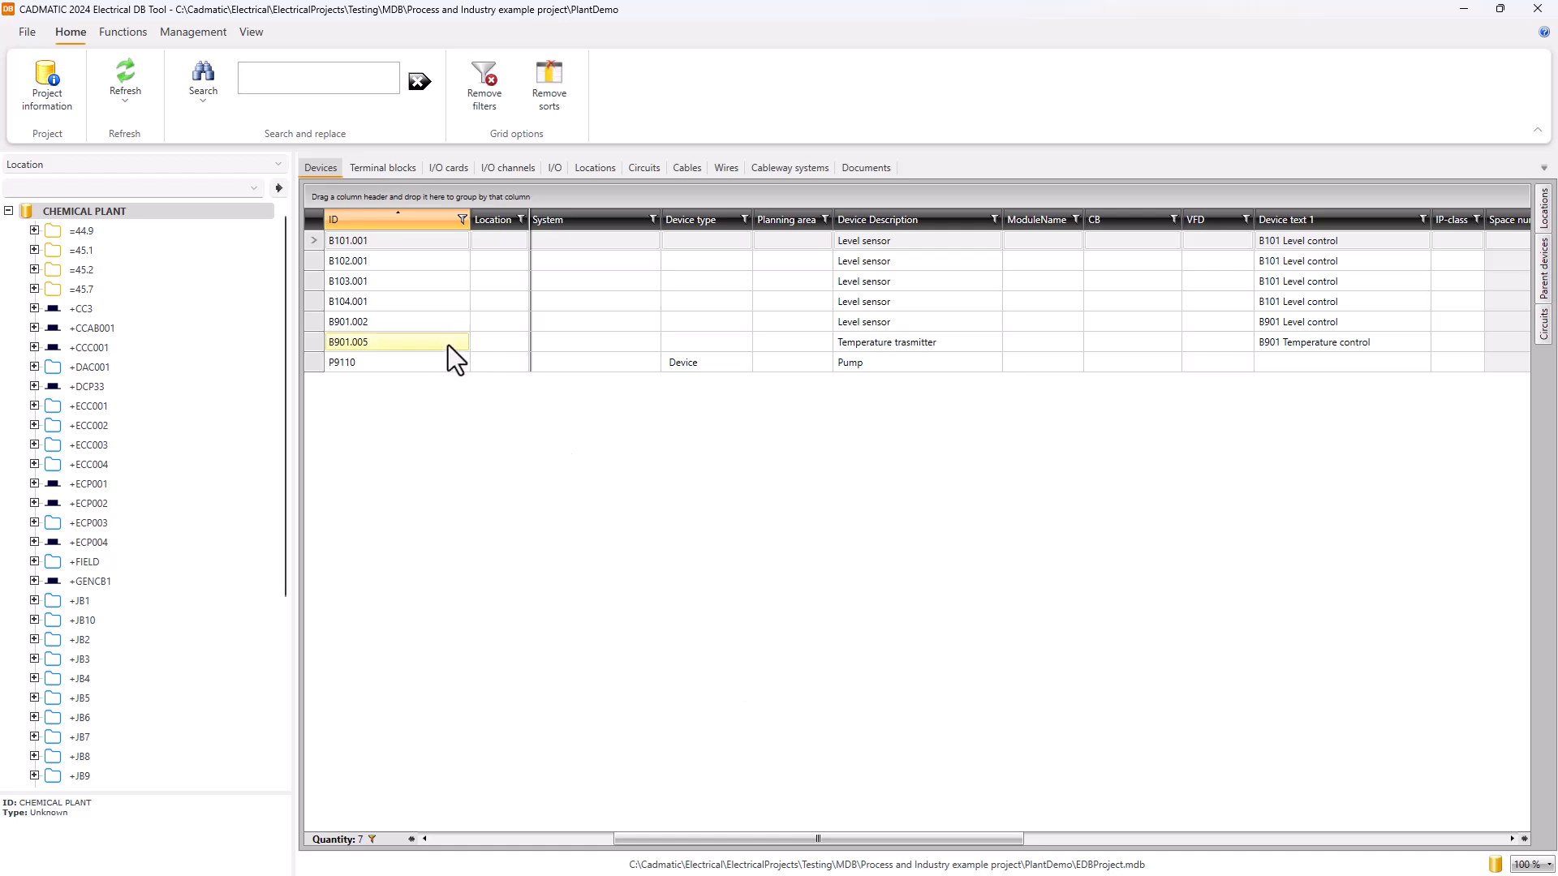
pyautogui.click(316, 221)
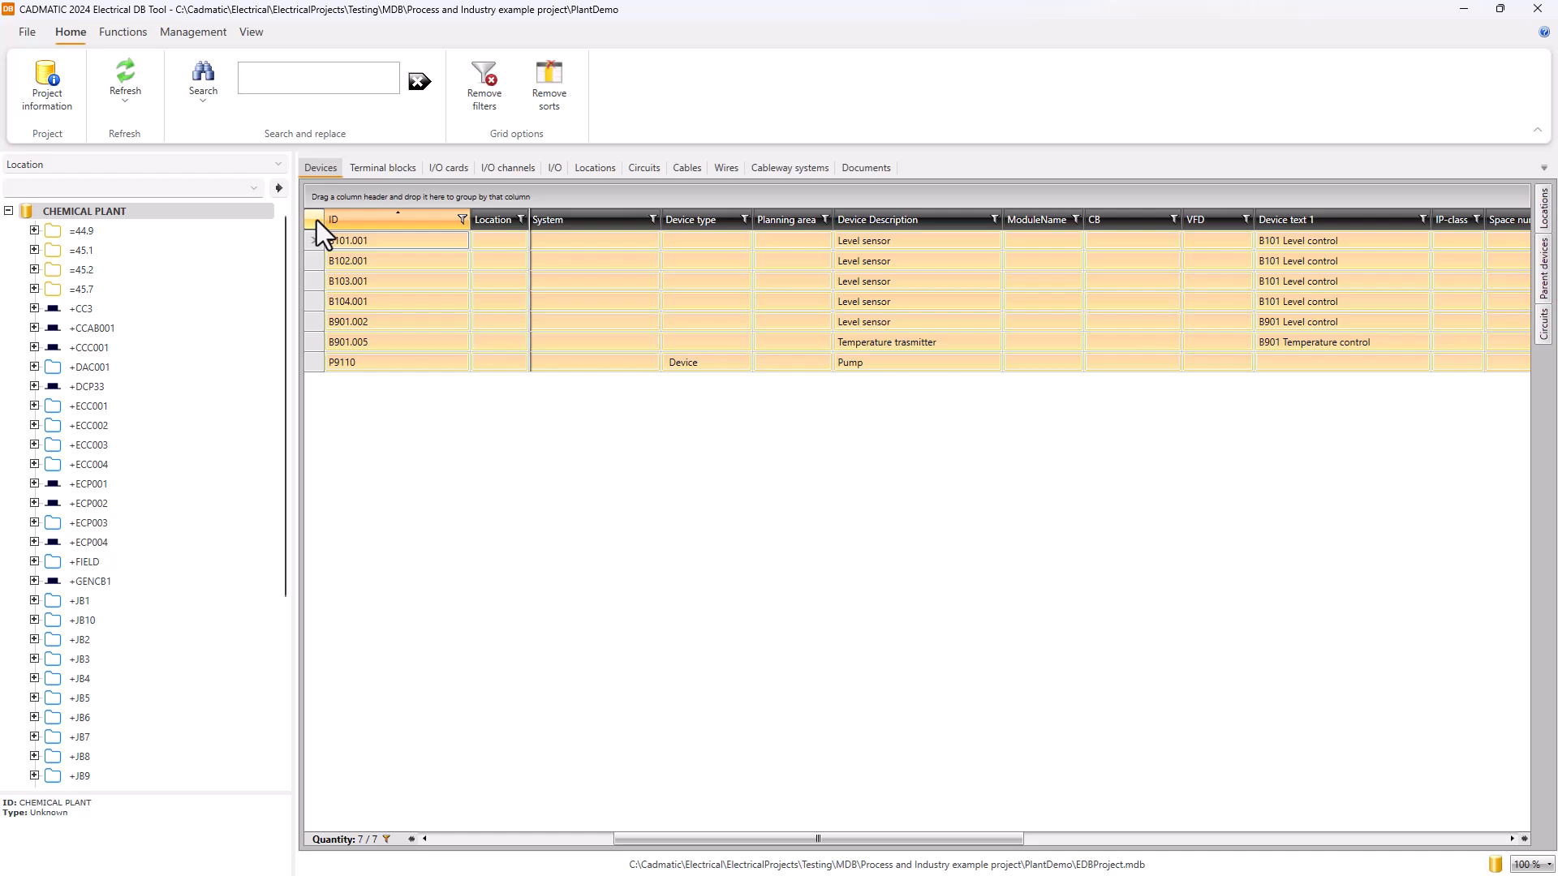
pyautogui.rightClick(312, 262)
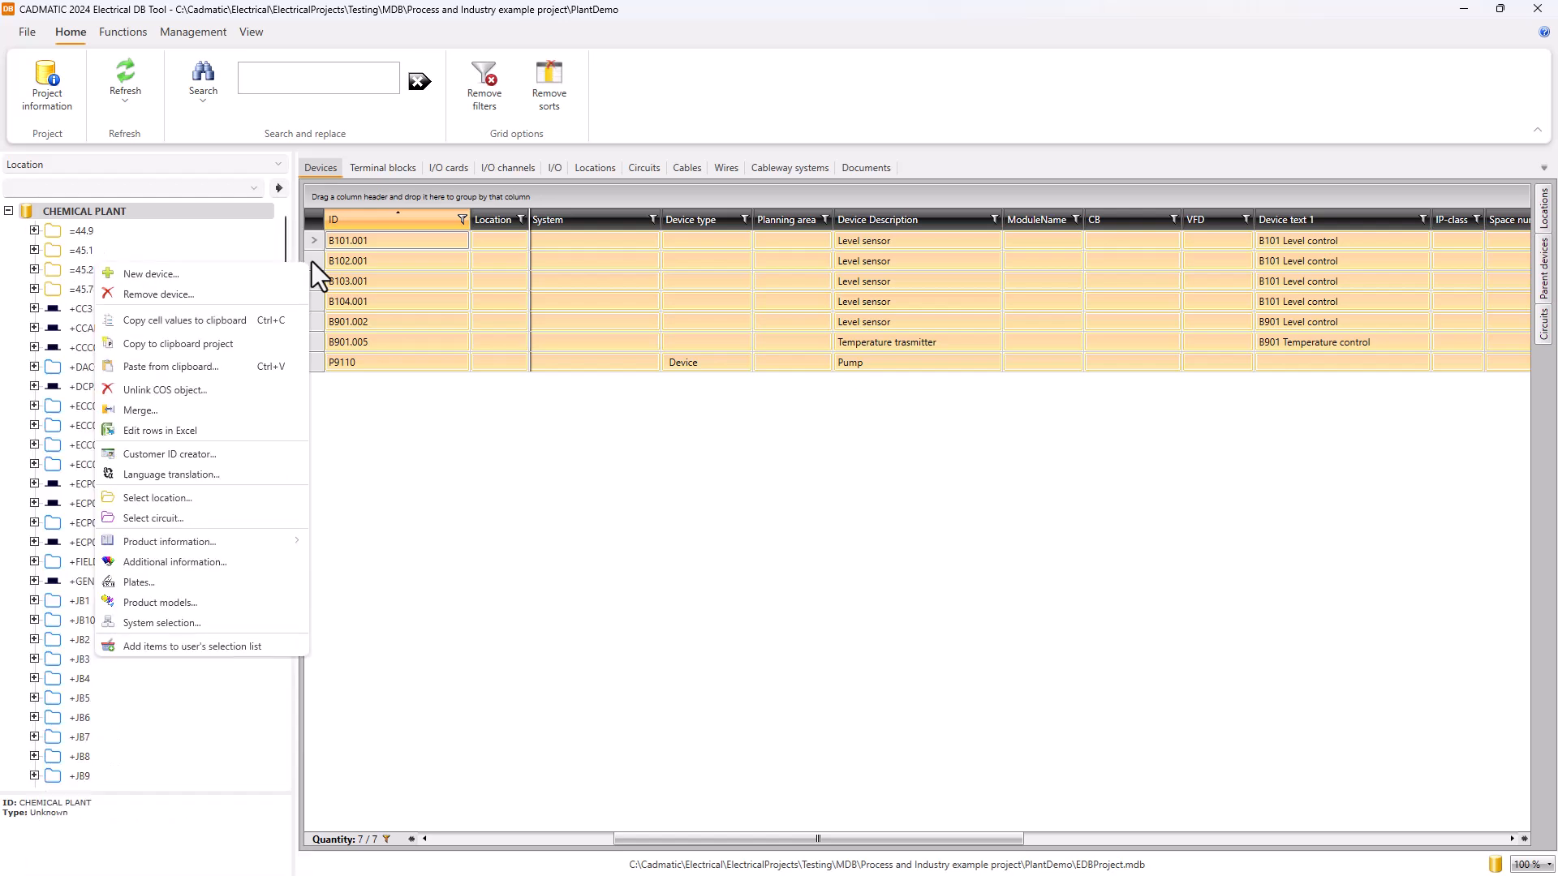
pyautogui.click(179, 649)
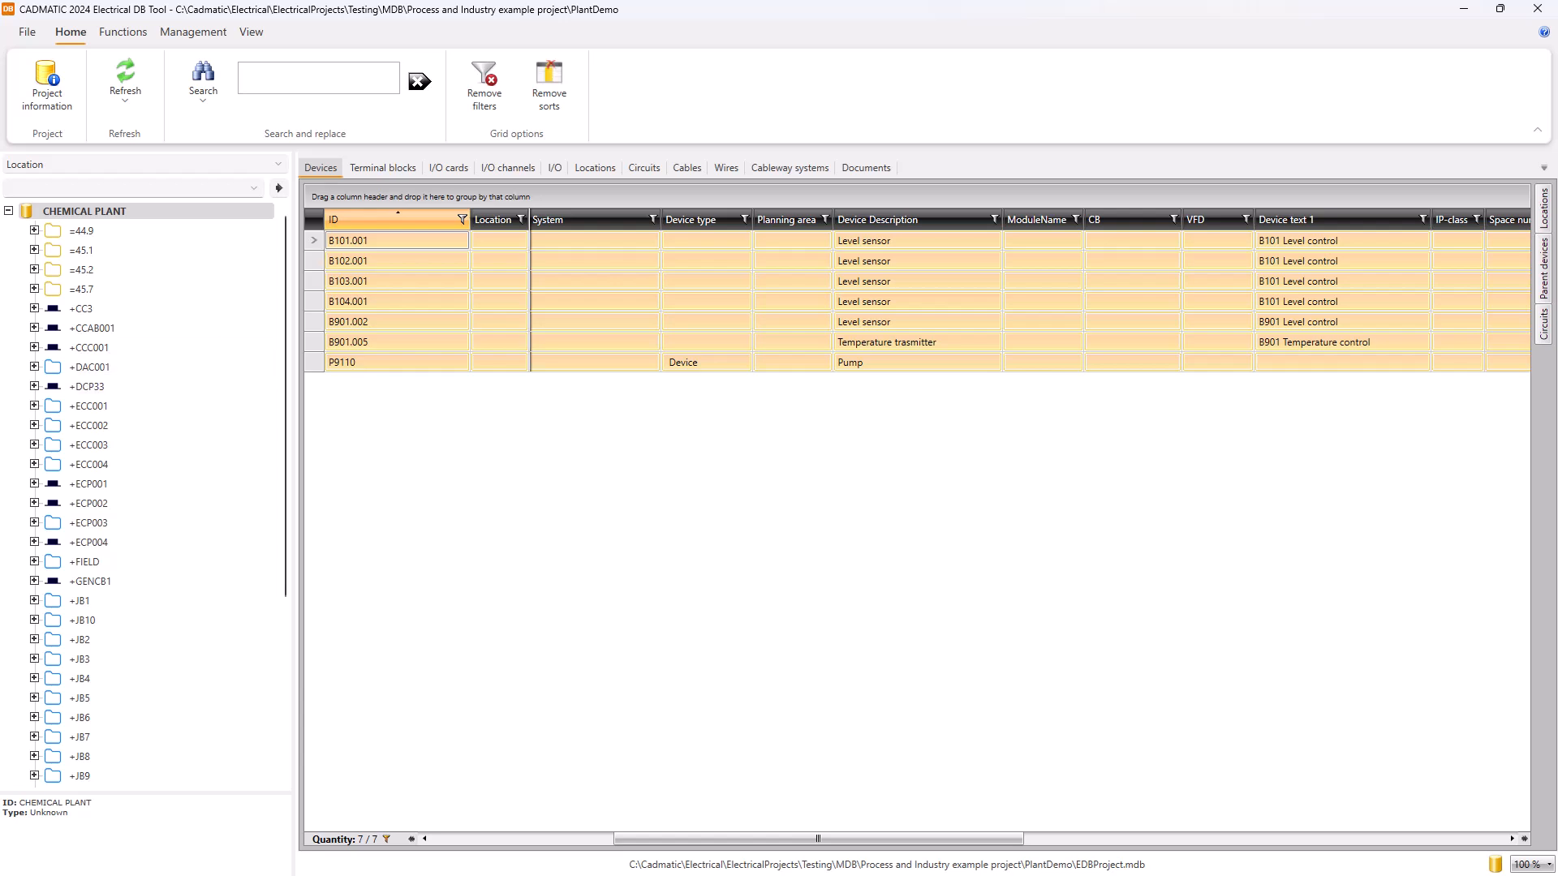
# Return to CADMATIC Electrical, show the user's selection list in the object search and expand its Device and Instrumentation groups
pyautogui.click(1464, 9)
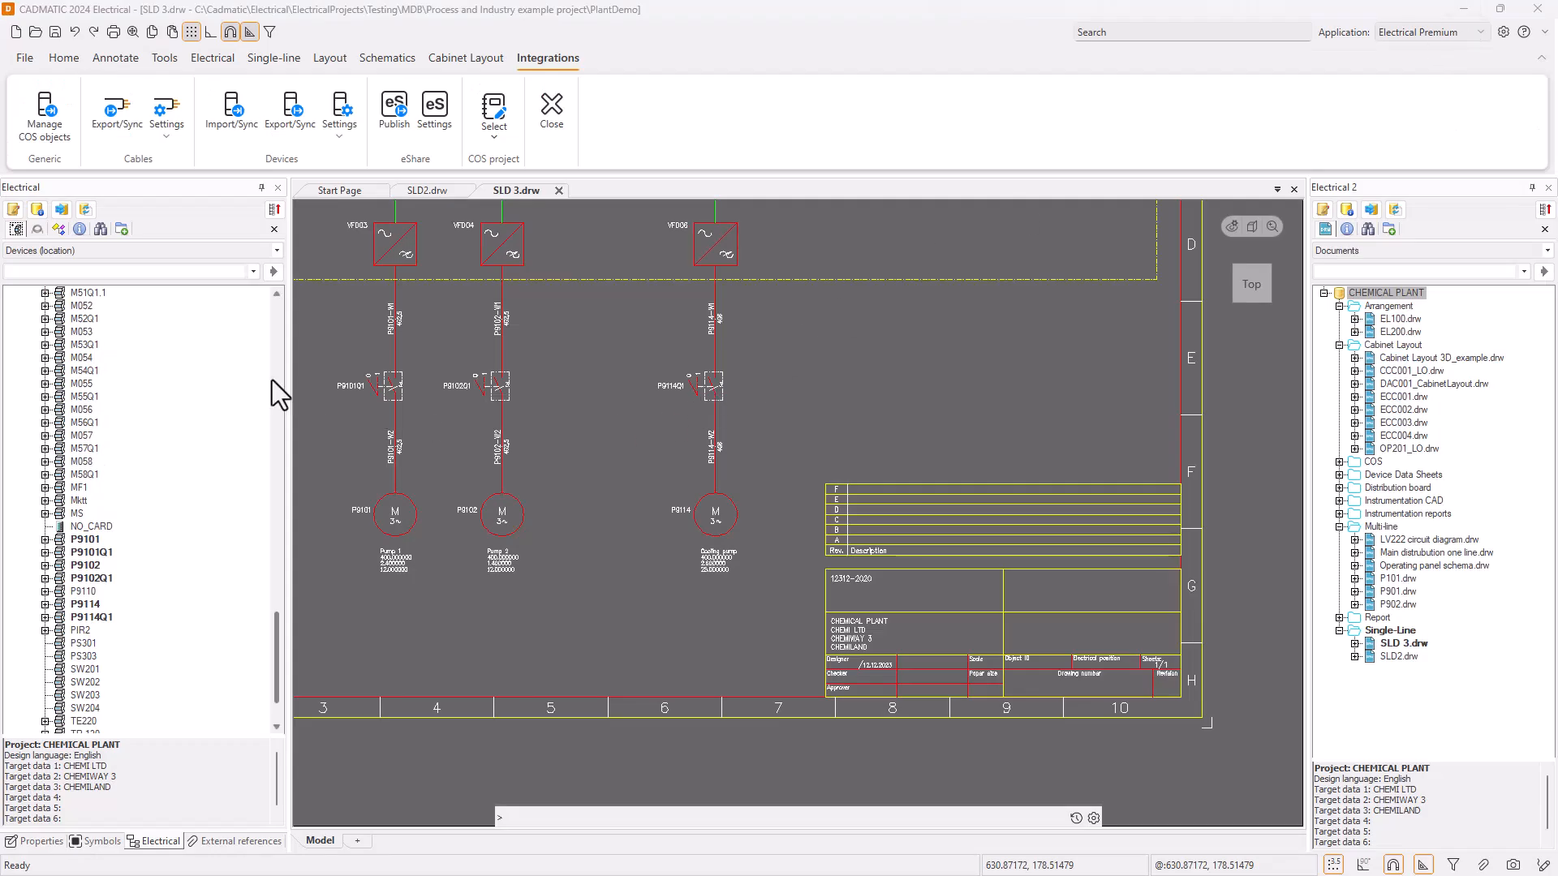
pyautogui.click(99, 228)
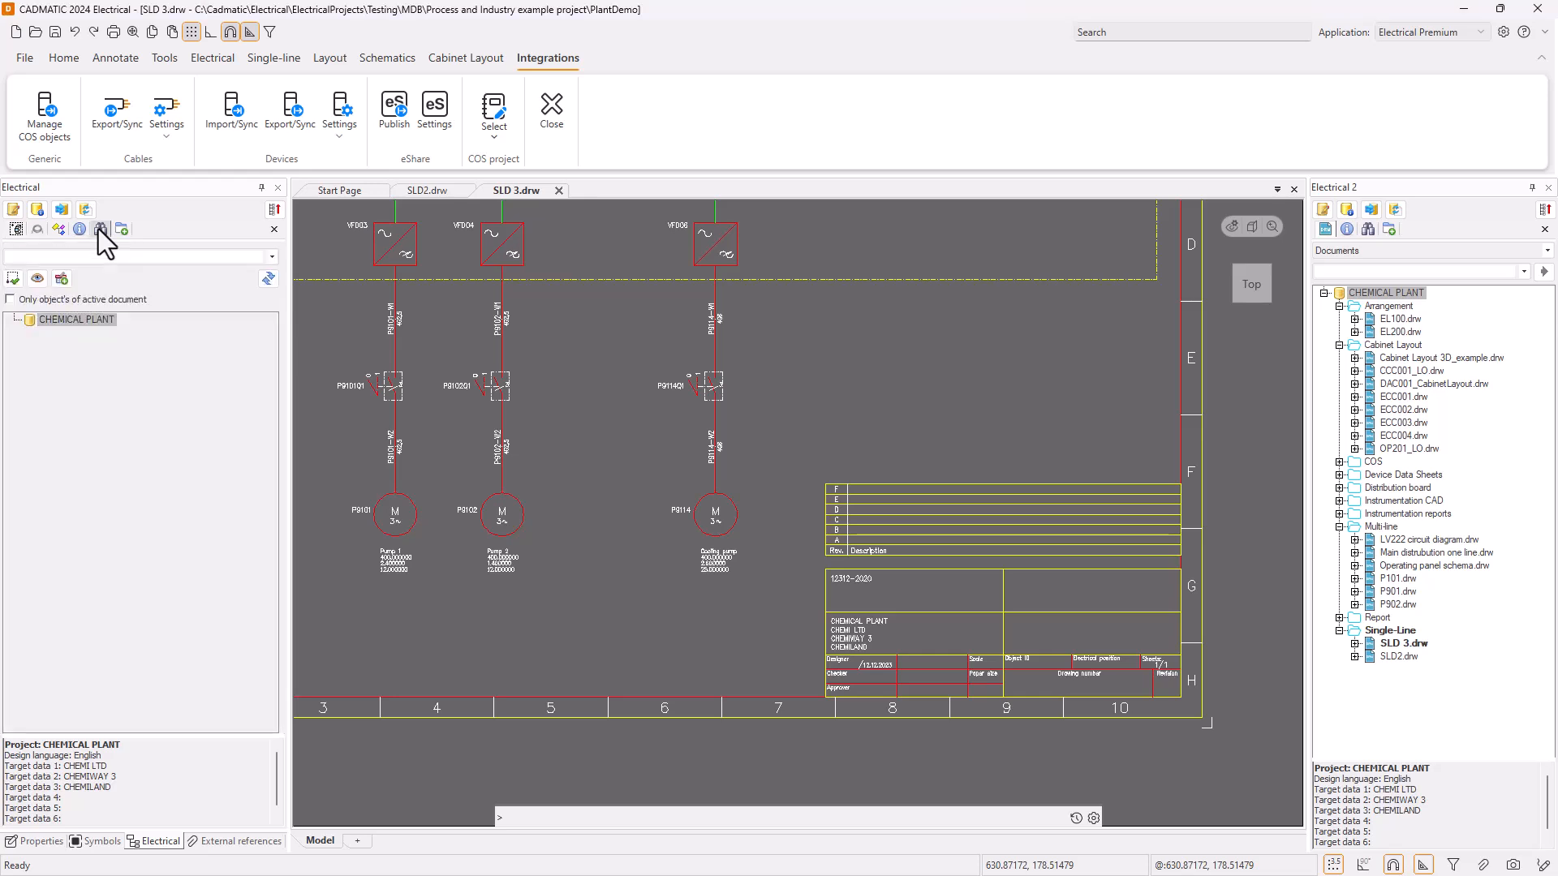
pyautogui.click(94, 256)
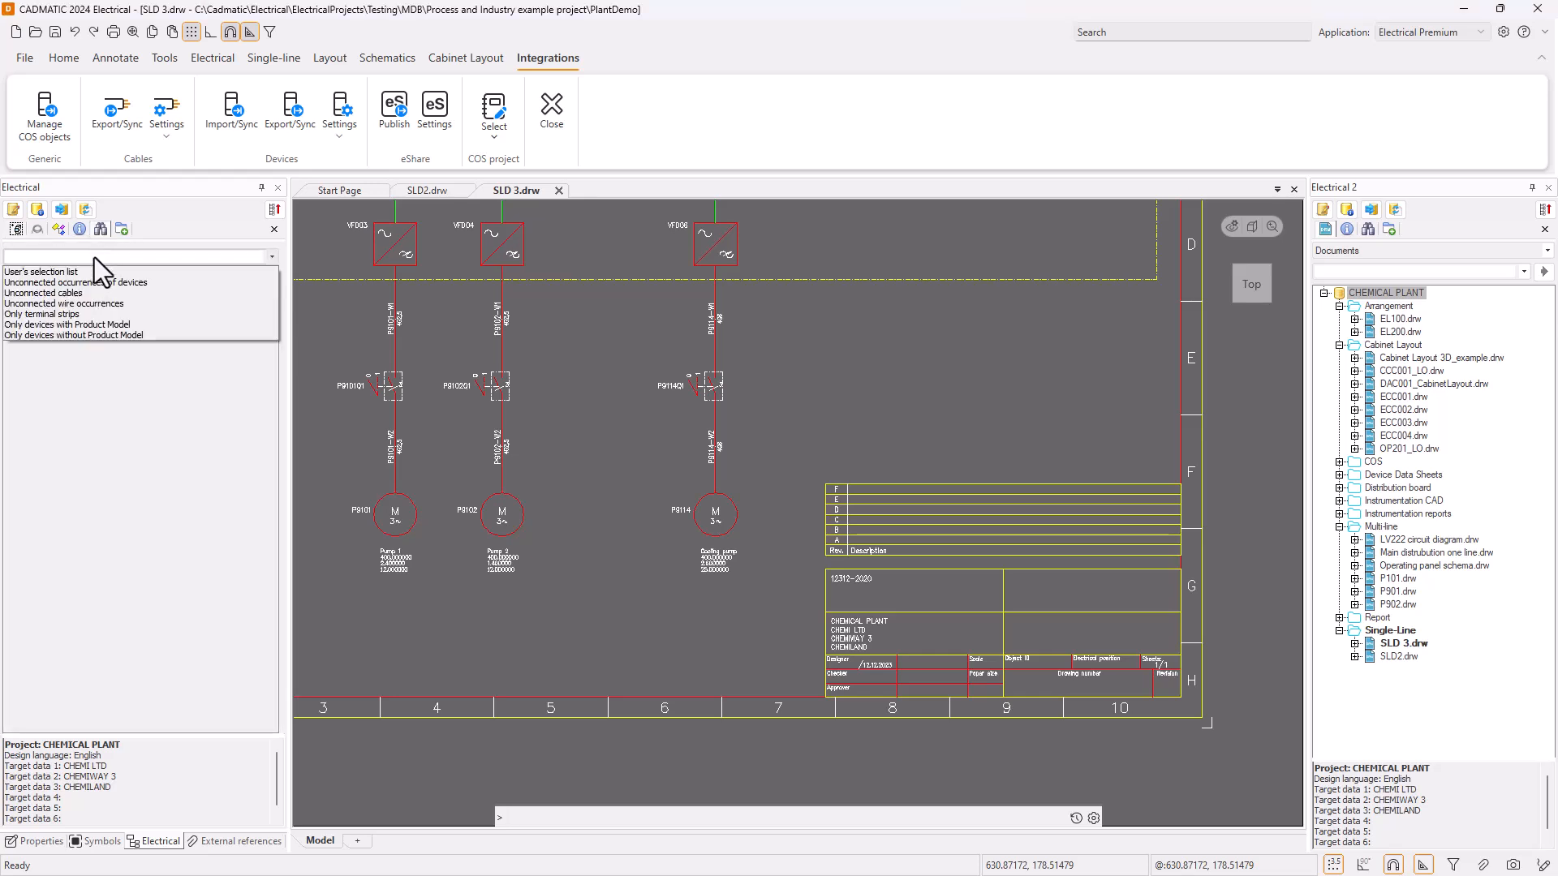
pyautogui.click(80, 273)
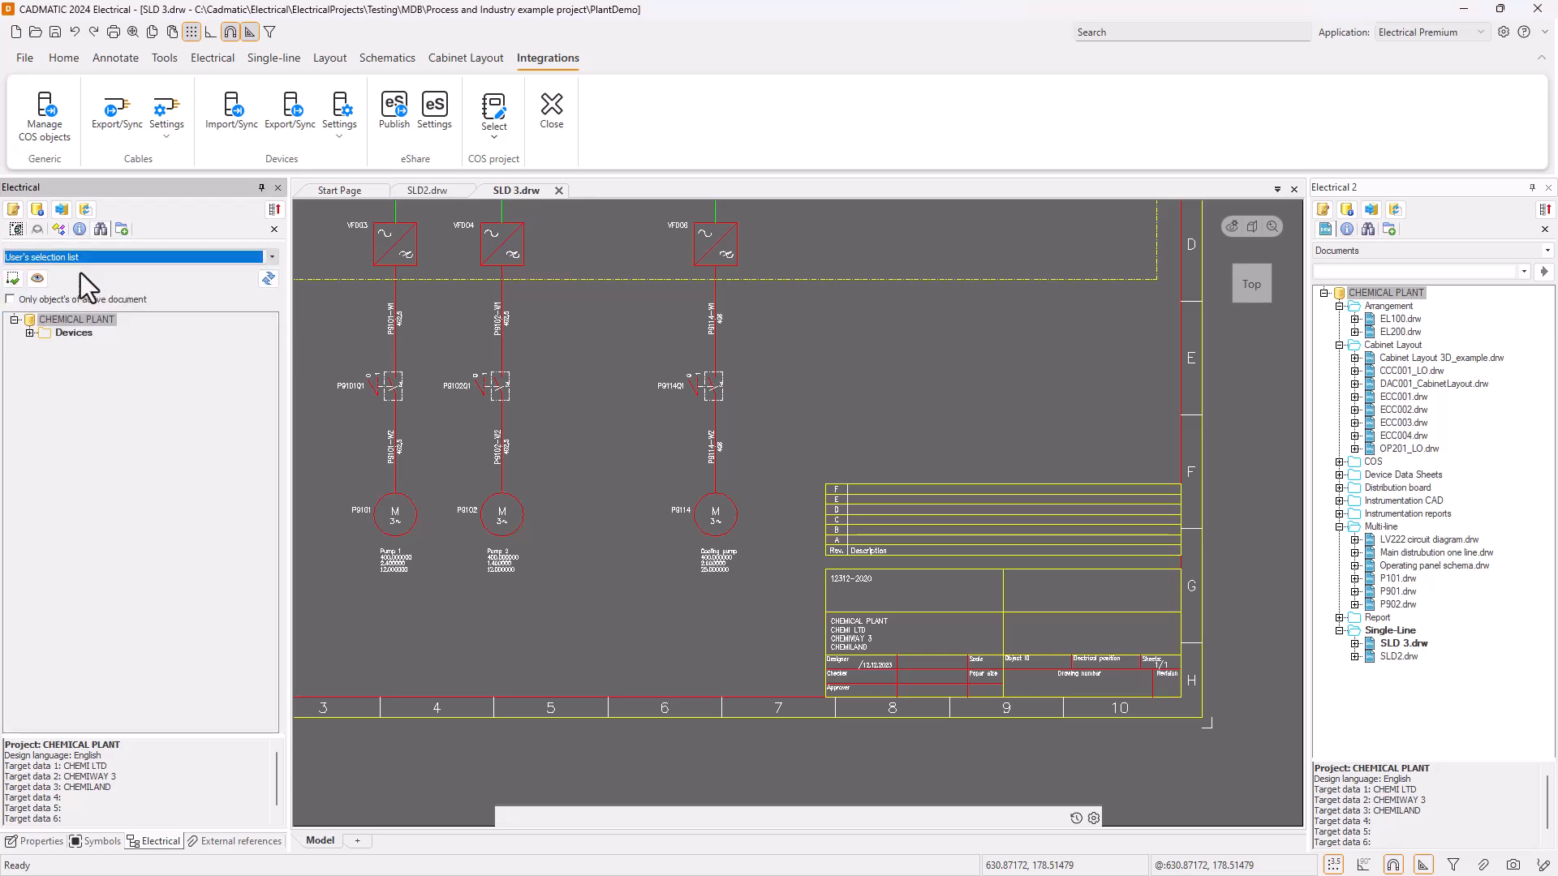
pyautogui.click(30, 332)
pyautogui.click(45, 347)
pyautogui.click(45, 412)
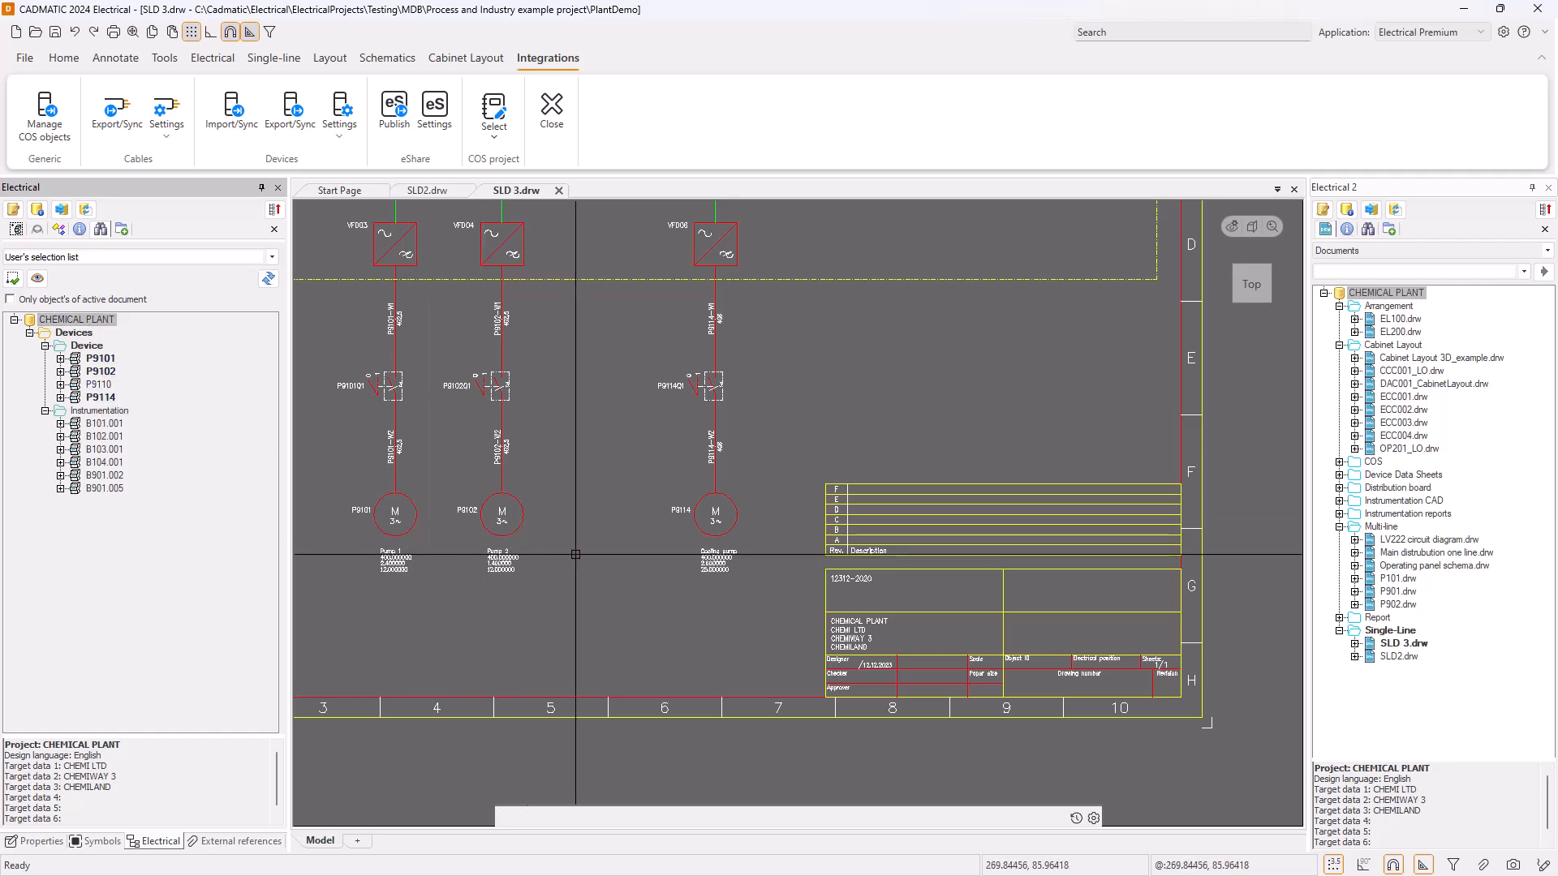
# Select the motor symbols P9101, P9102 and P9114 with their texts in the drawing and add them to the user's selection list
pyautogui.click(761, 518)
pyautogui.click(417, 606)
pyautogui.rightClick(401, 545)
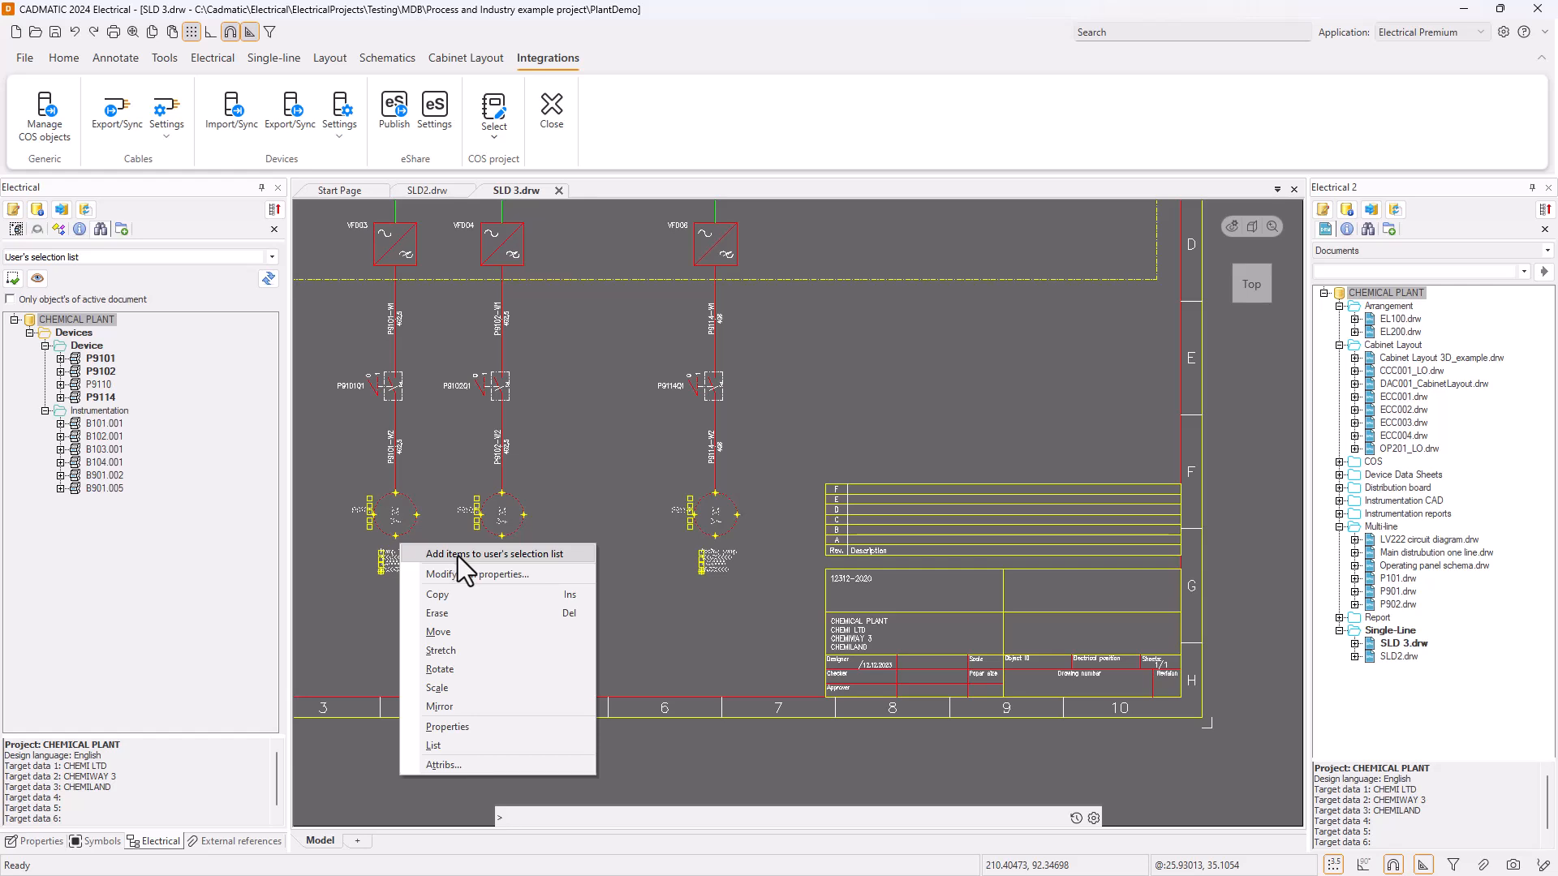
pyautogui.click(458, 555)
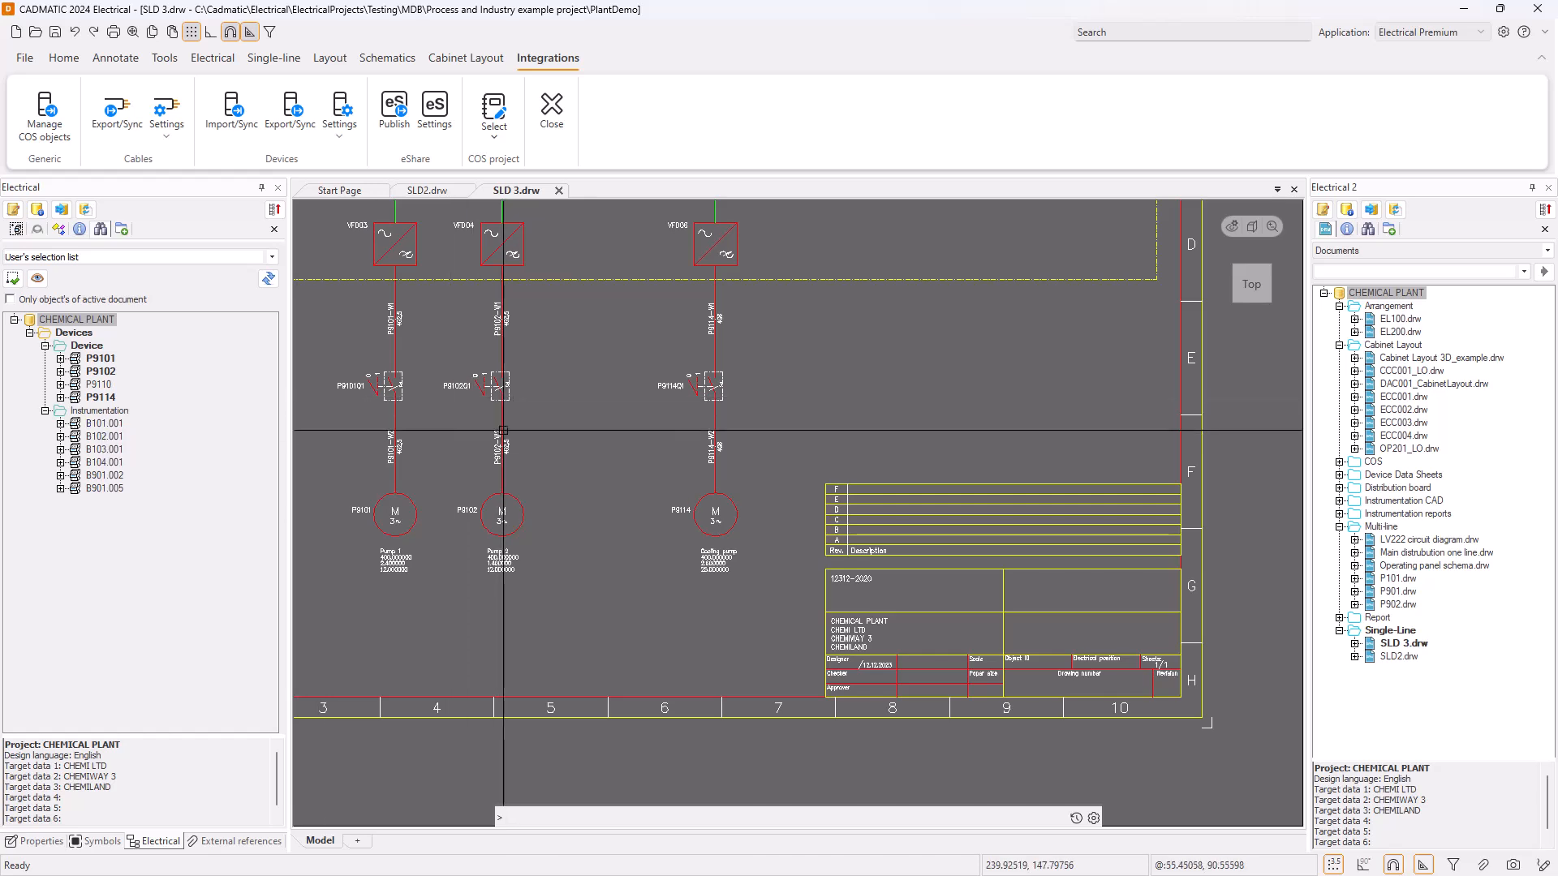
pyautogui.moveTo(498, 425)
pyautogui.mouseDown(button='middle')
pyautogui.moveTo(563, 477)
pyautogui.moveTo(644, 480)
pyautogui.mouseUp(button='middle')
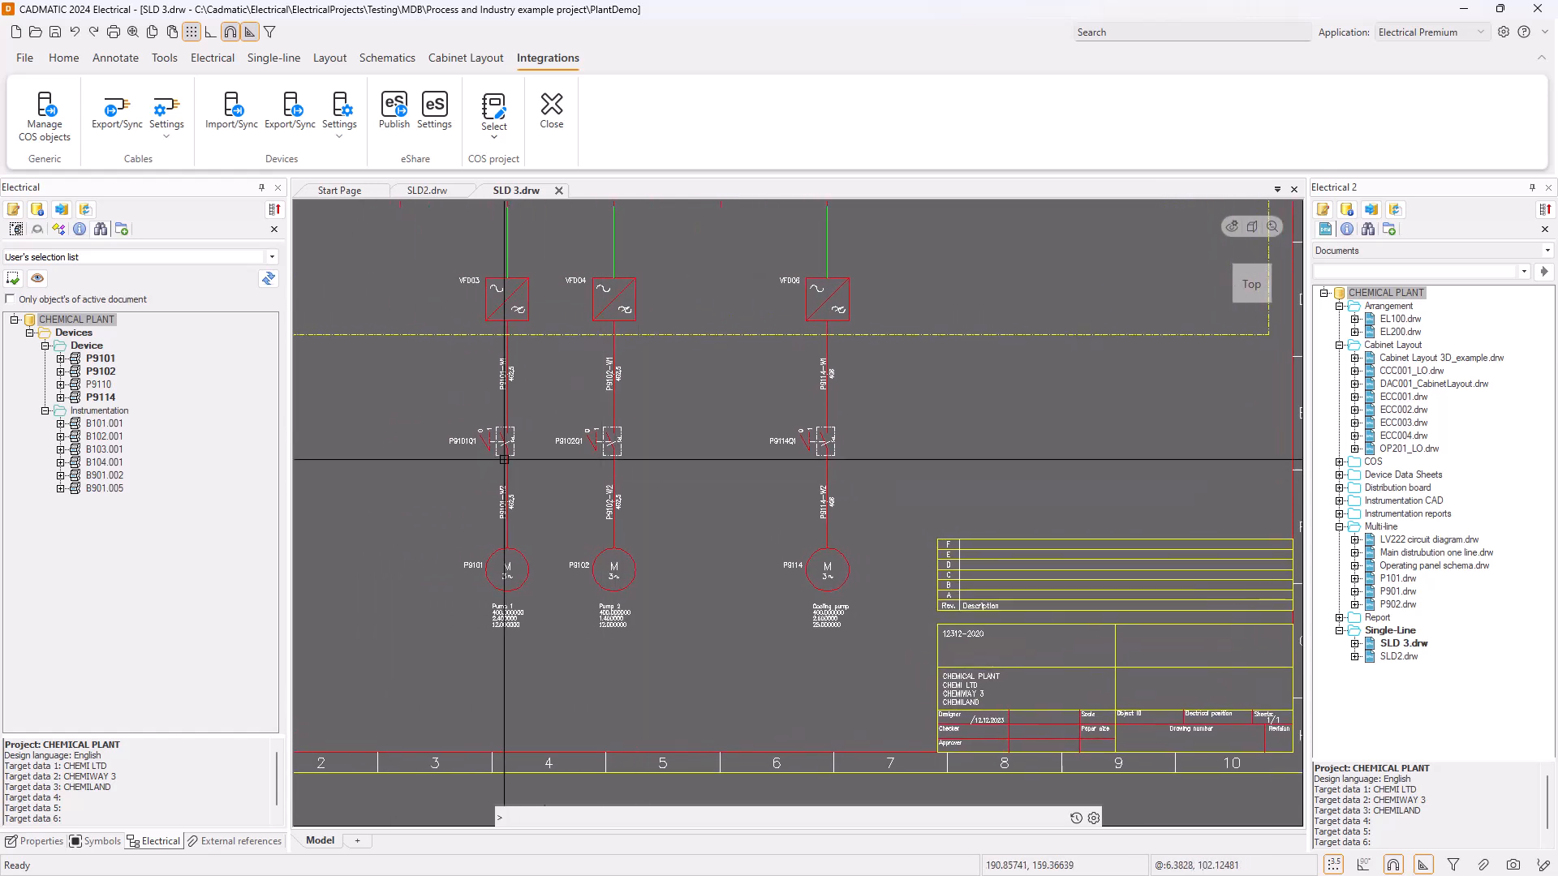
pyautogui.rightClick(106, 388)
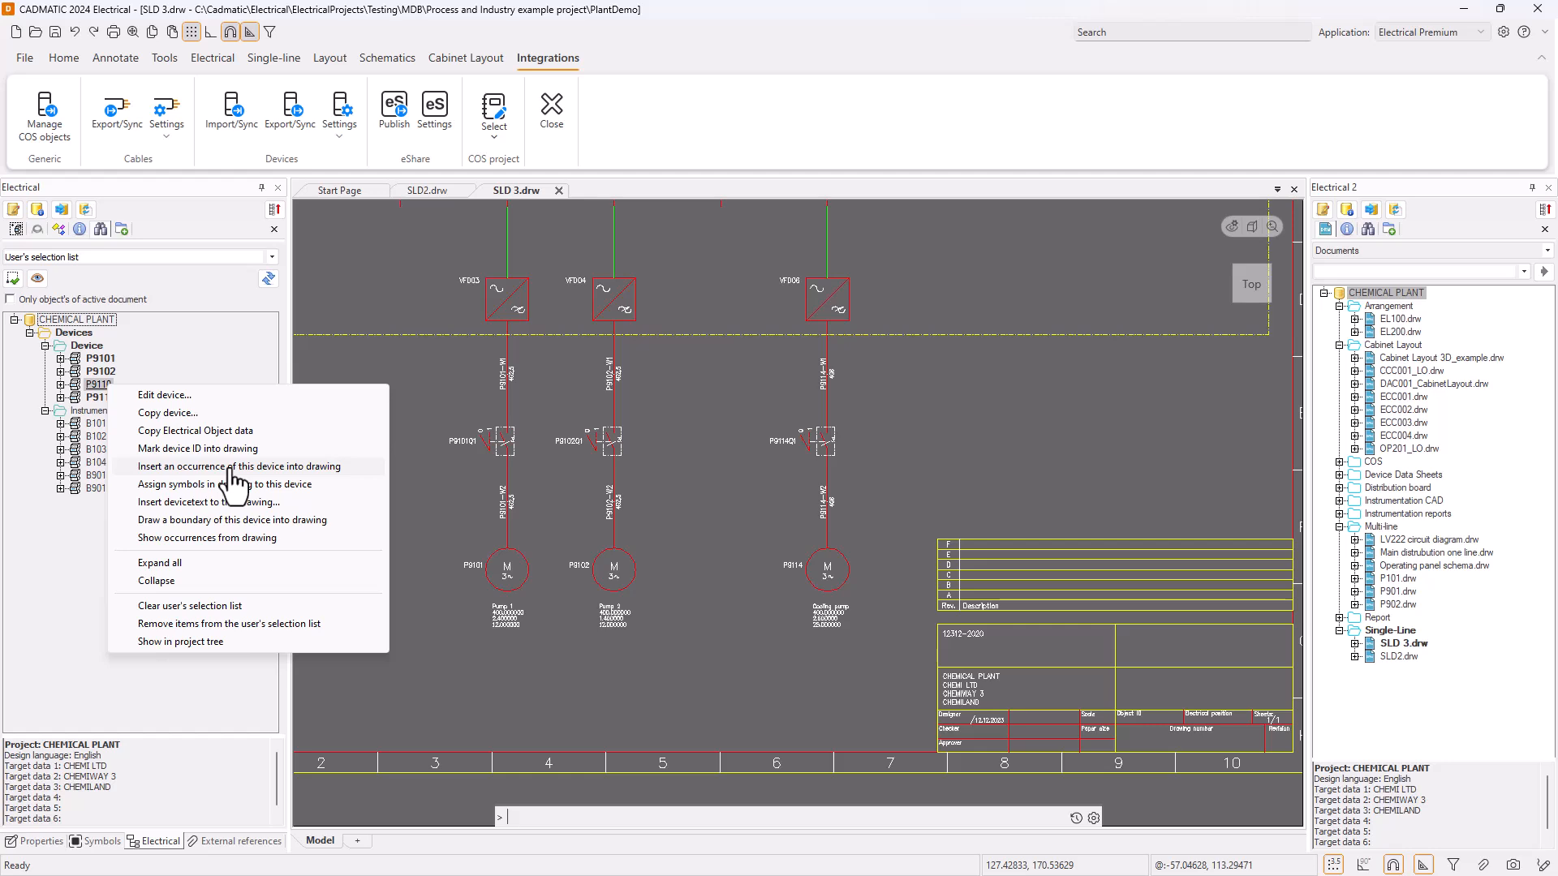
pyautogui.click(674, 507)
# Copy the branch below MF06, from converter VFD06 to motor P9114 with its cables and texts, onto the connection point below MF05
pyautogui.scroll(-5, 674, 507)
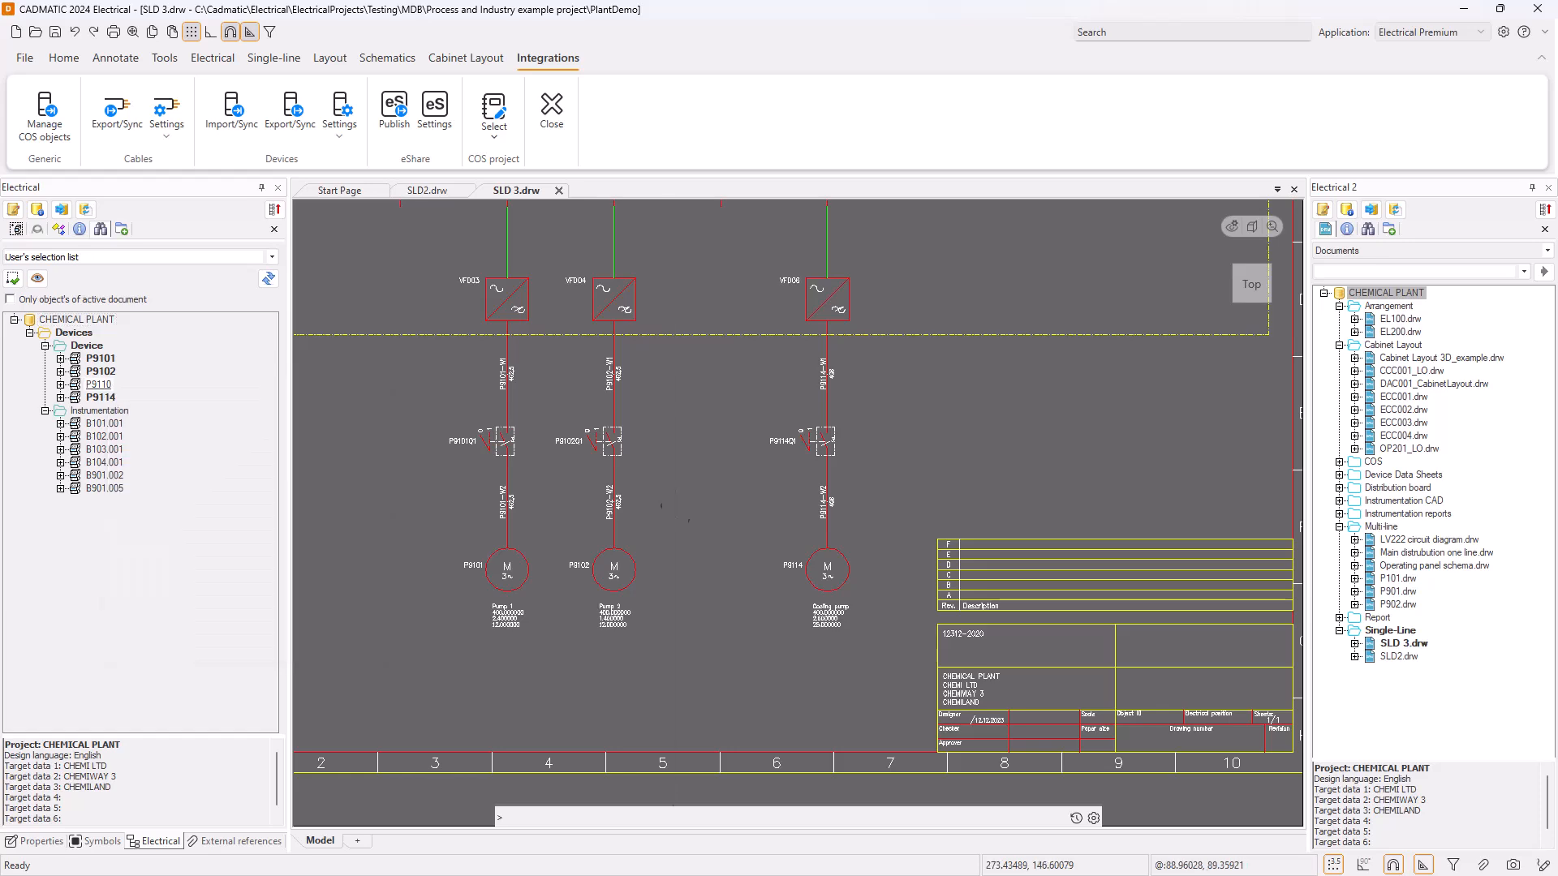
pyautogui.moveTo(752, 570); pyautogui.dragTo(698, 370)
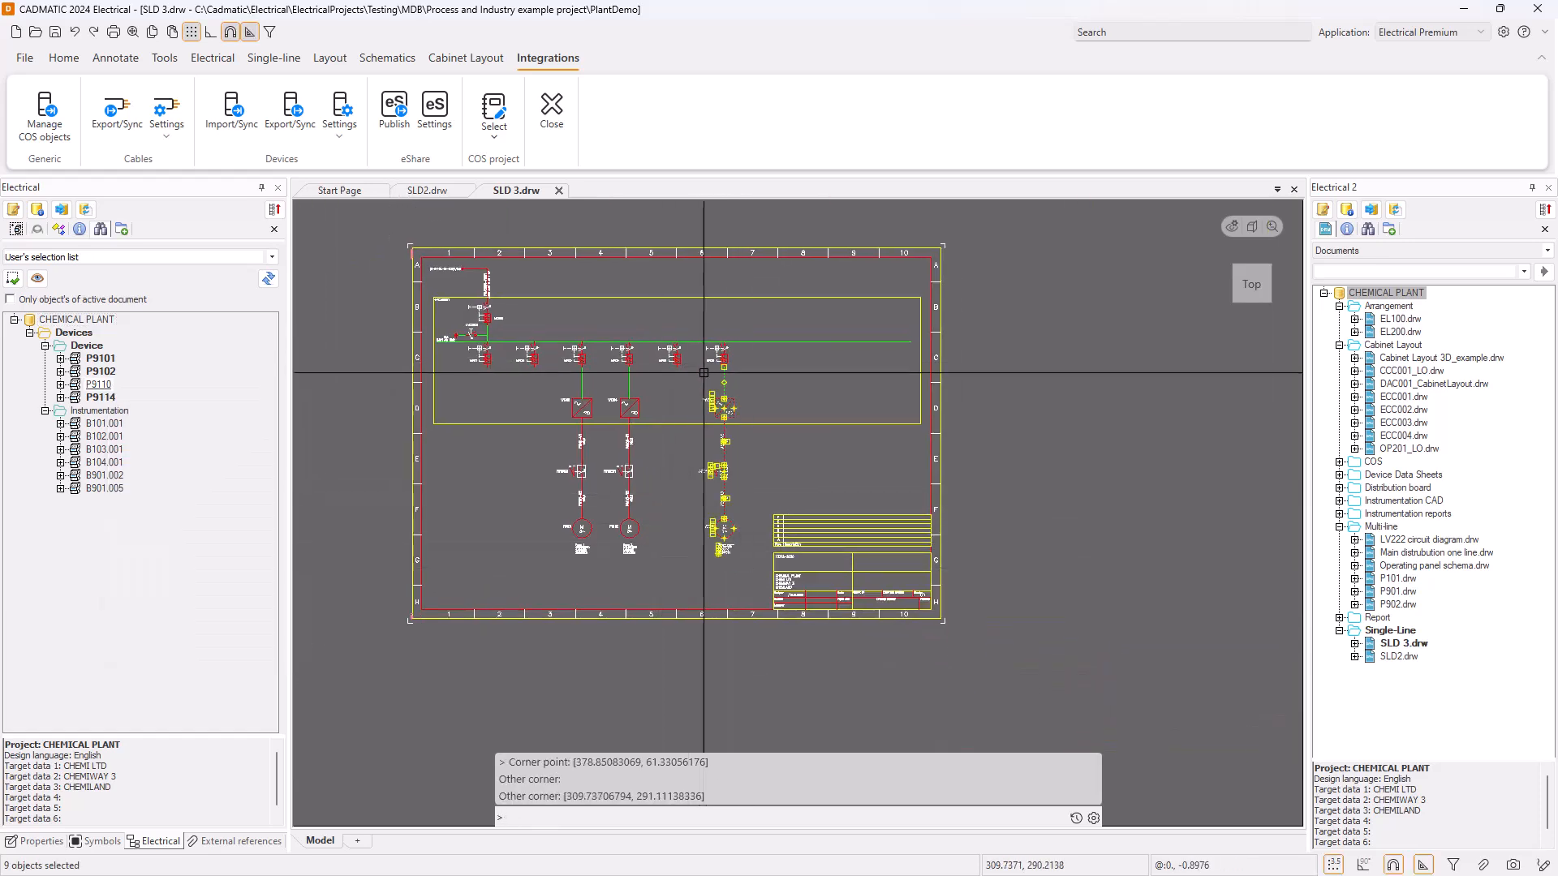
pyautogui.scroll(4, 699, 370)
pyautogui.rightClick(726, 376)
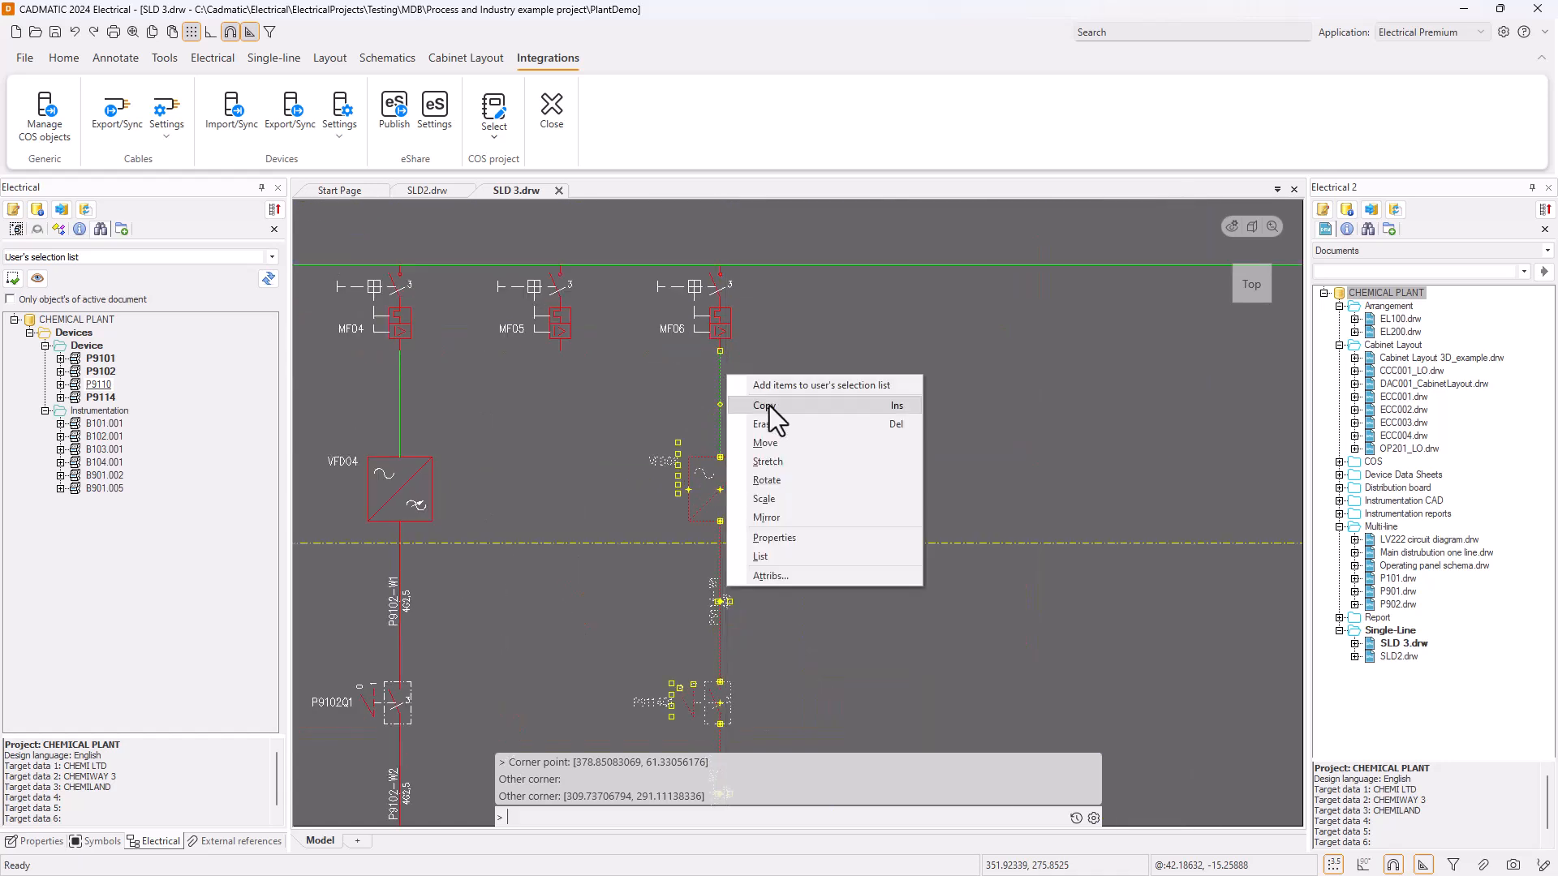
pyautogui.click(766, 405)
pyautogui.click(719, 351)
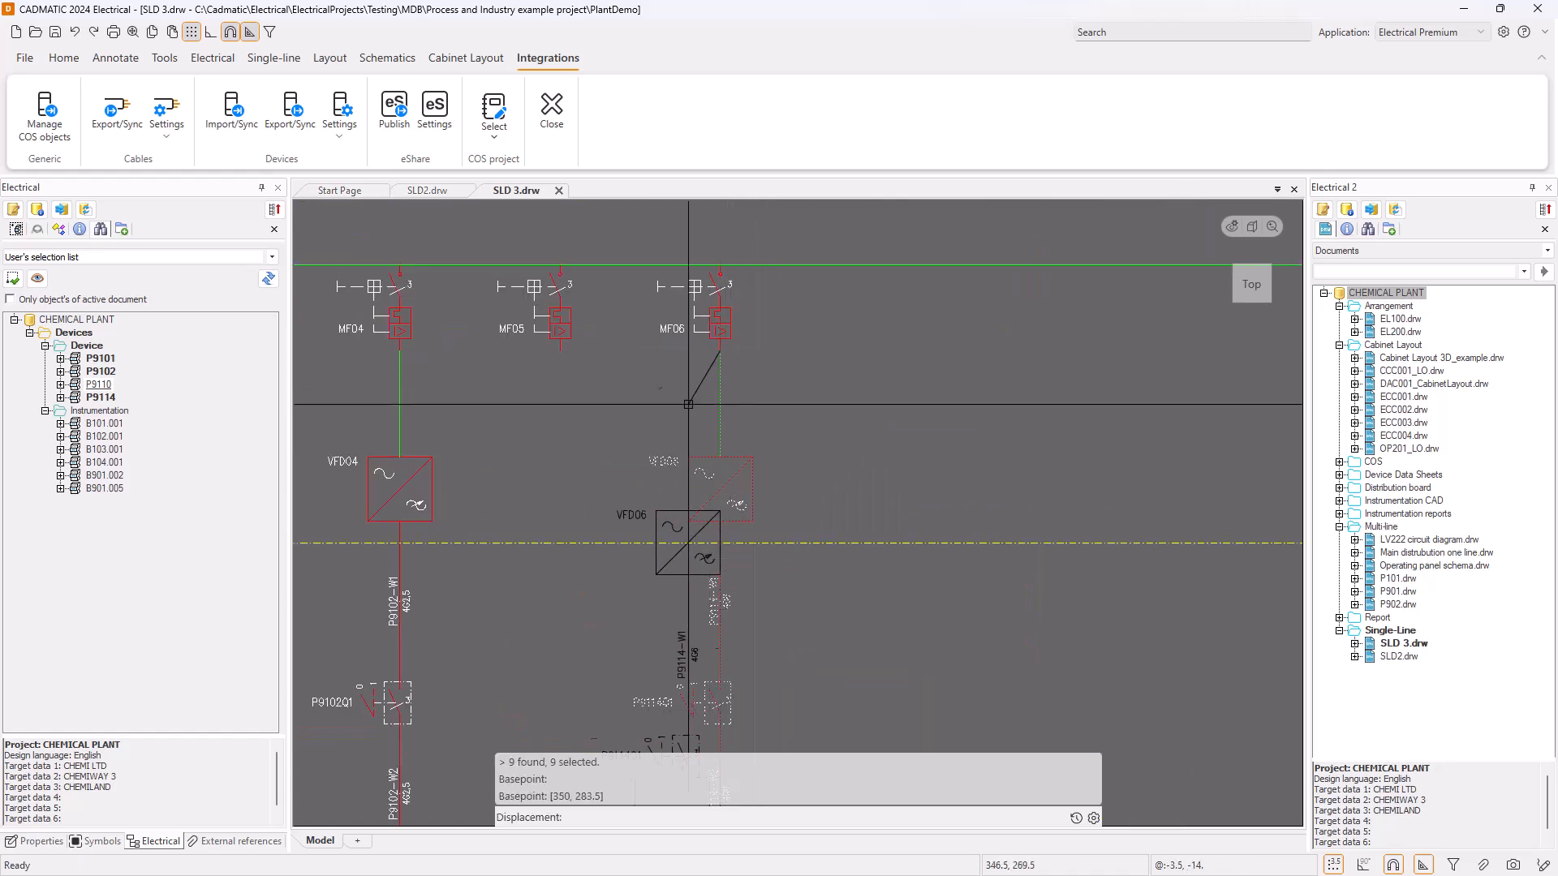
pyautogui.click(560, 351)
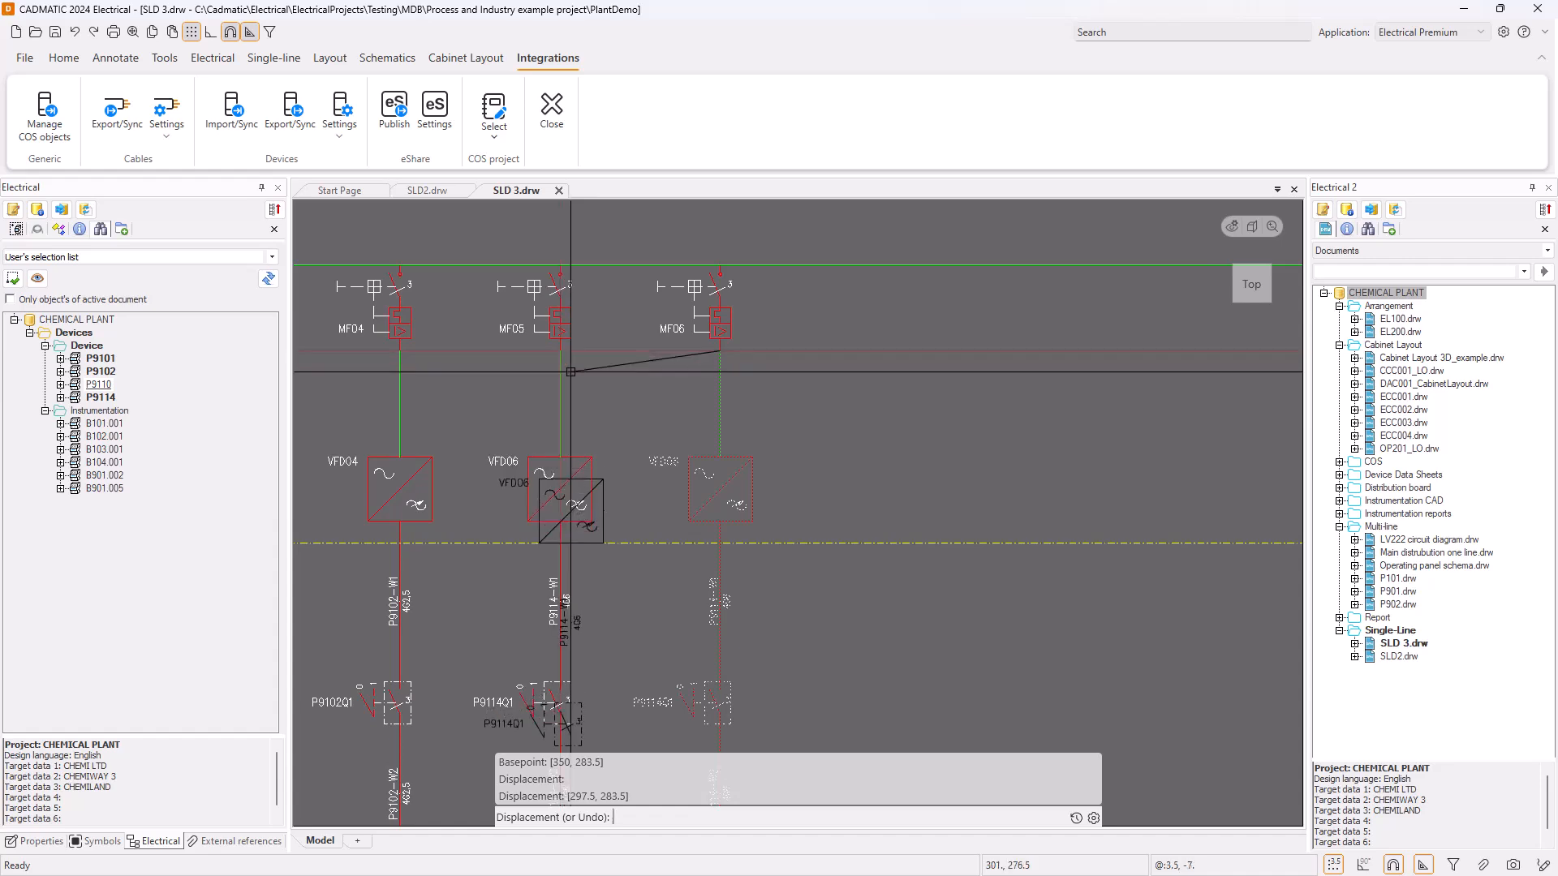
pyautogui.scroll(-4, 571, 372)
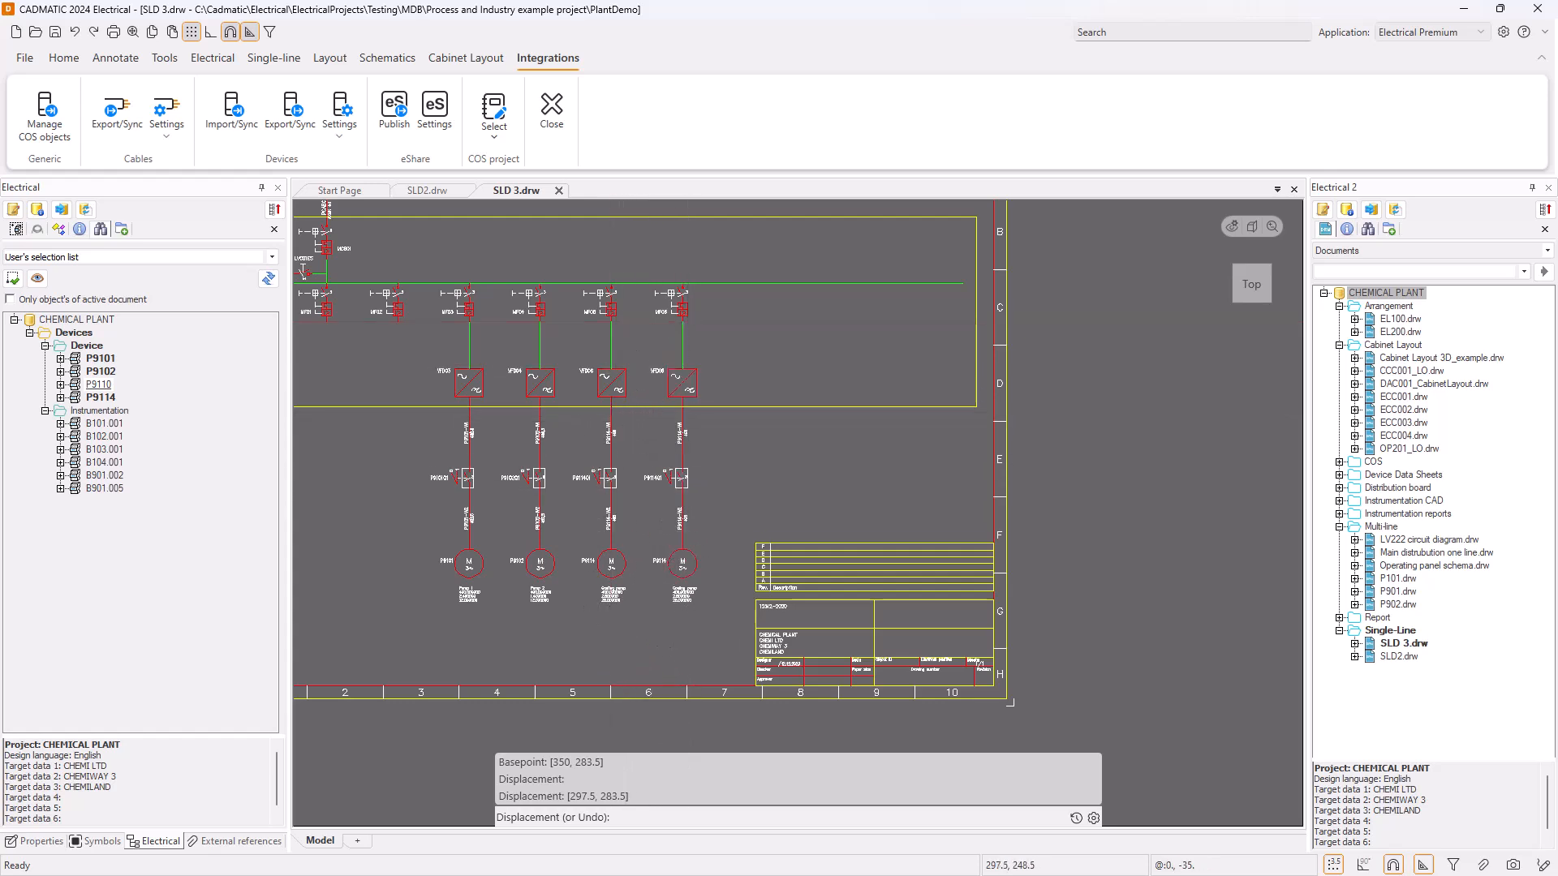
pyautogui.press('Return')
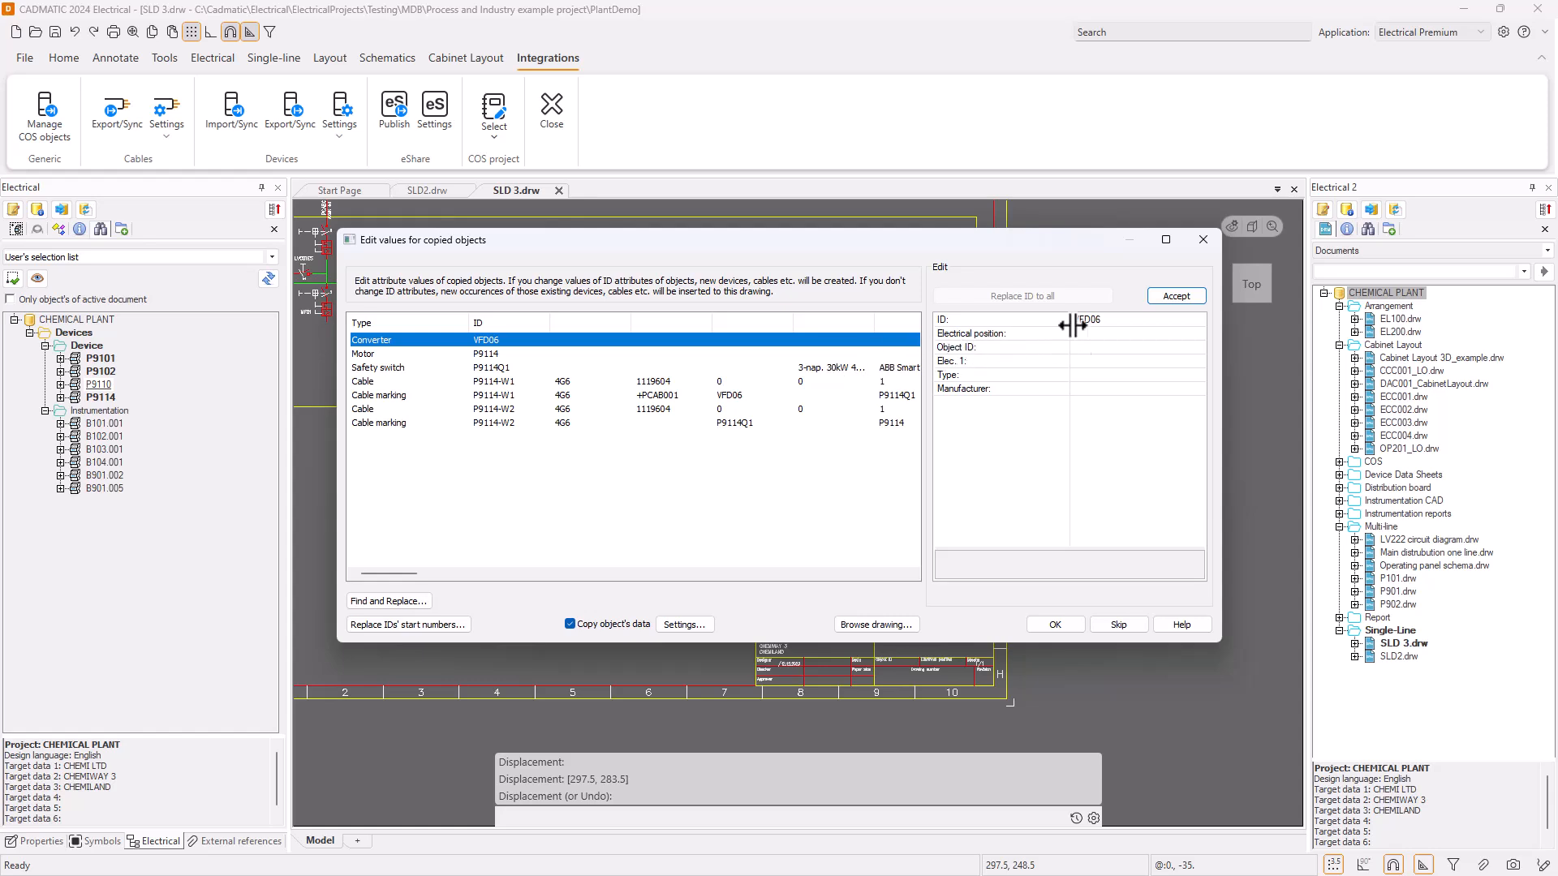
# Set the copied converter's ID to VFD05, replace P9114 with P9110 in the copied objects' values, and accept the edited values
pyautogui.click(1105, 319)
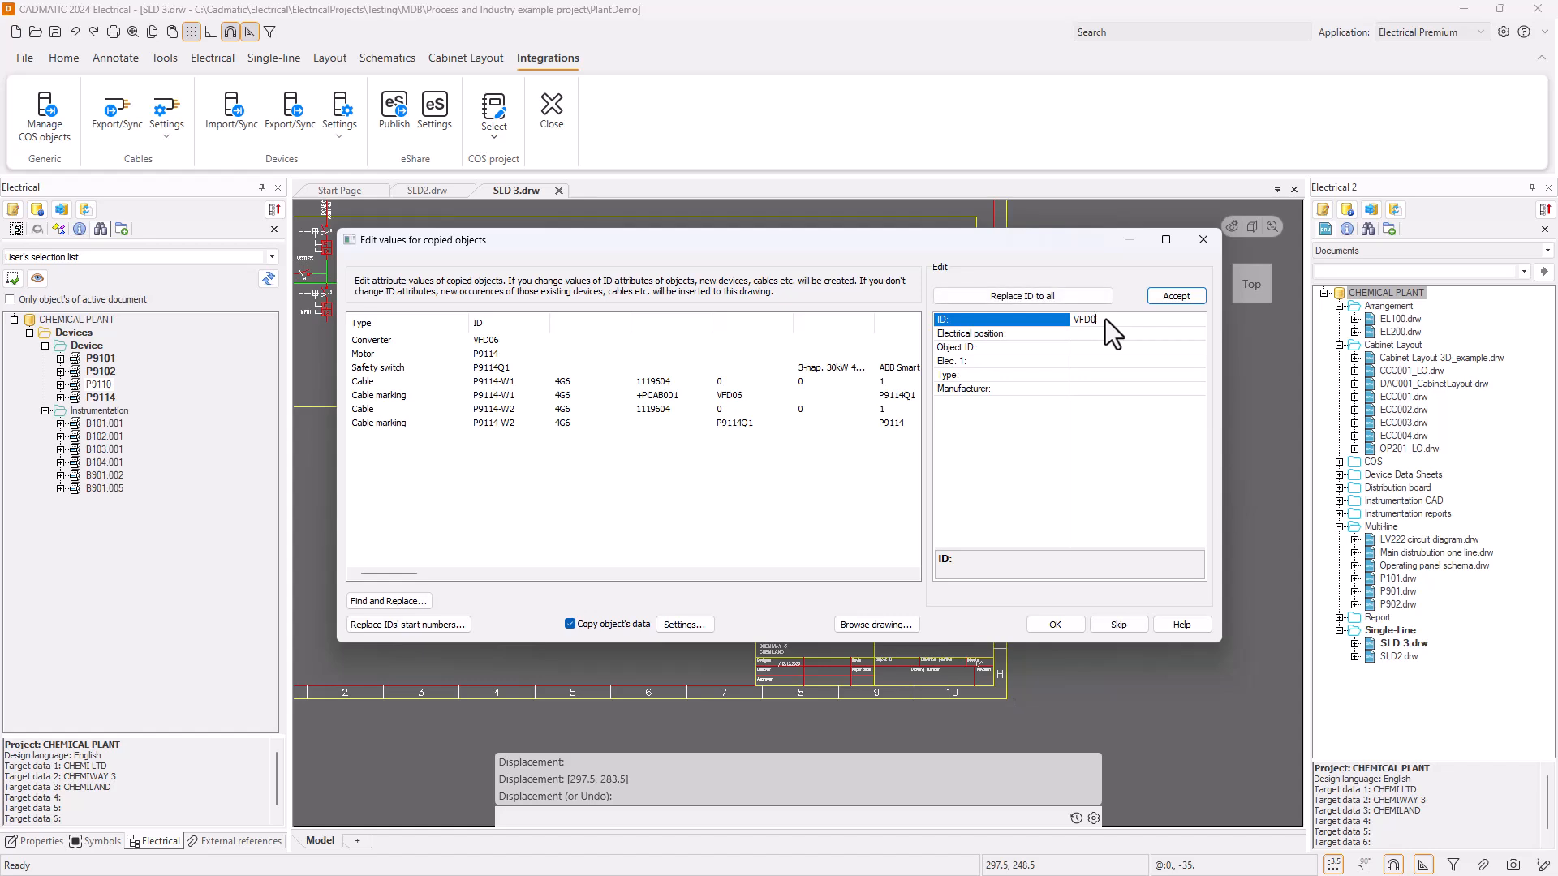
pyautogui.click(1184, 297)
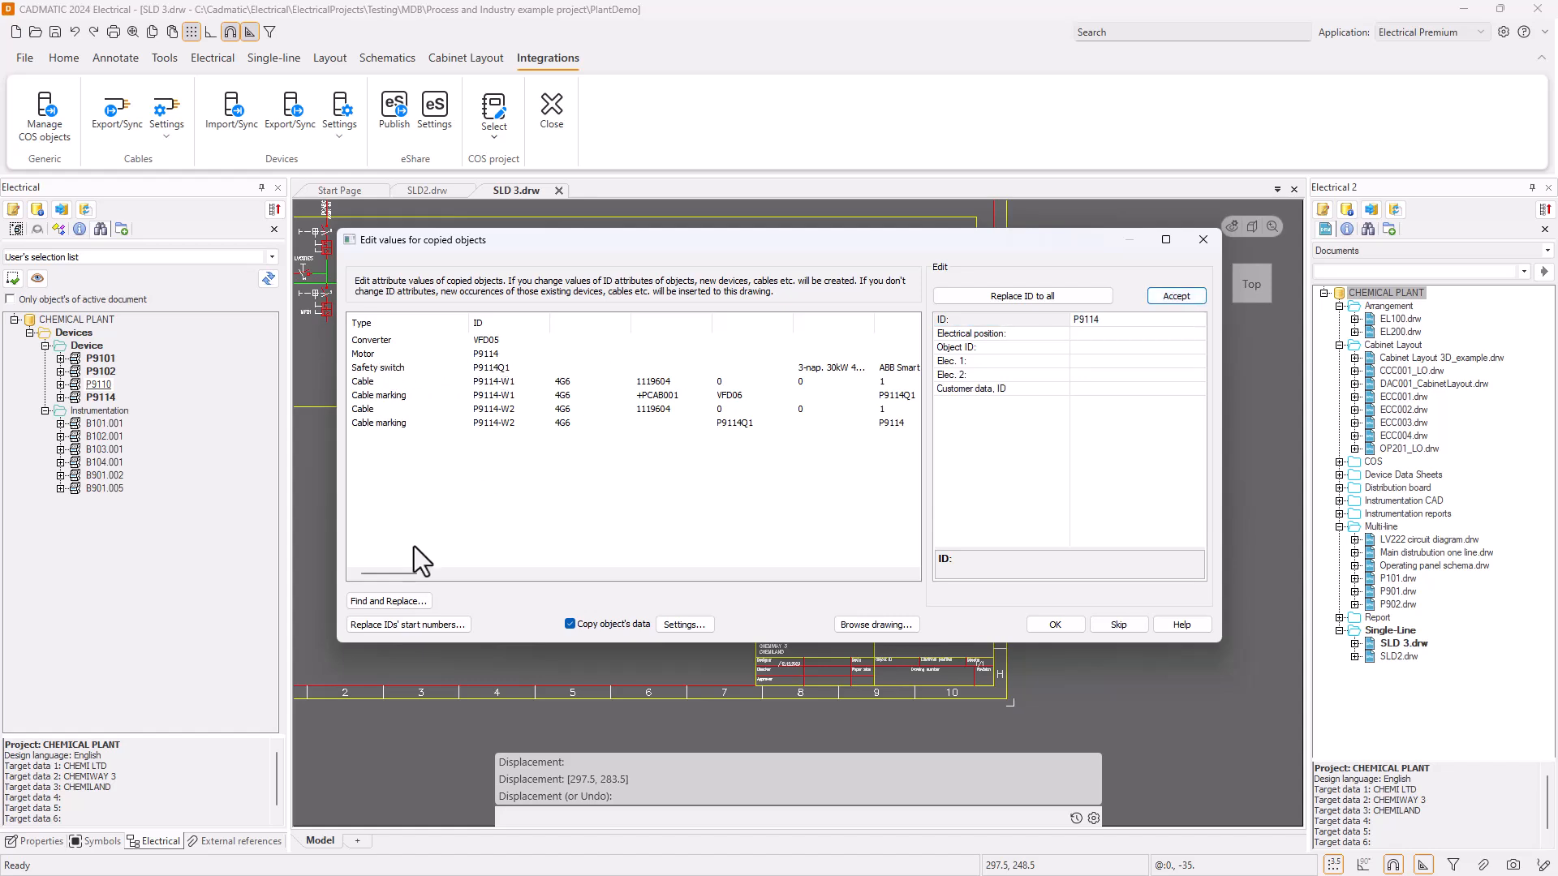
pyautogui.click(387, 600)
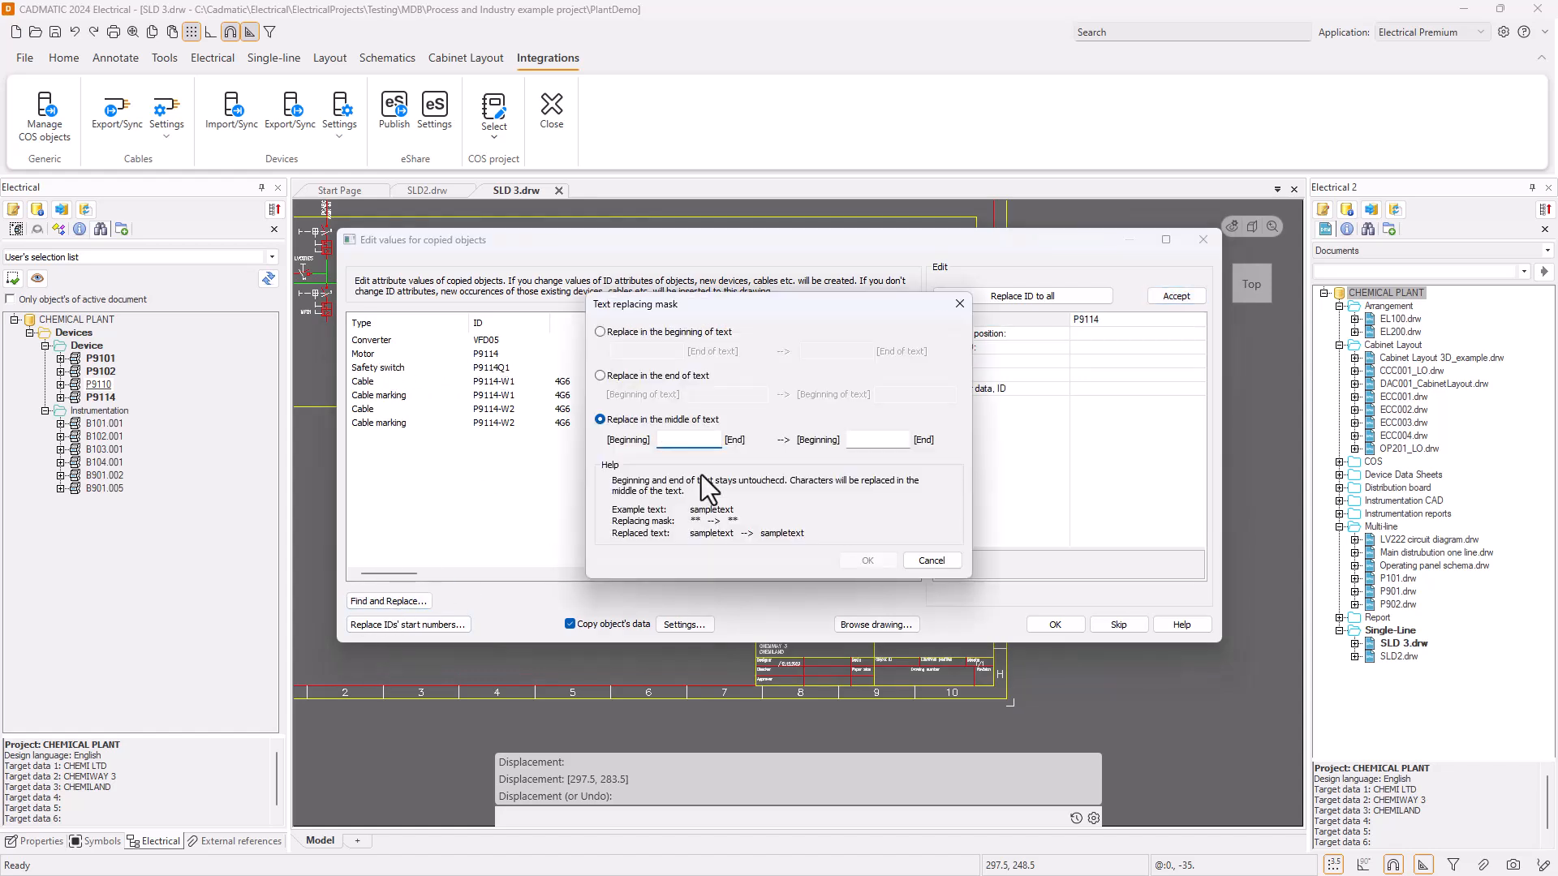
pyautogui.write('P9114')
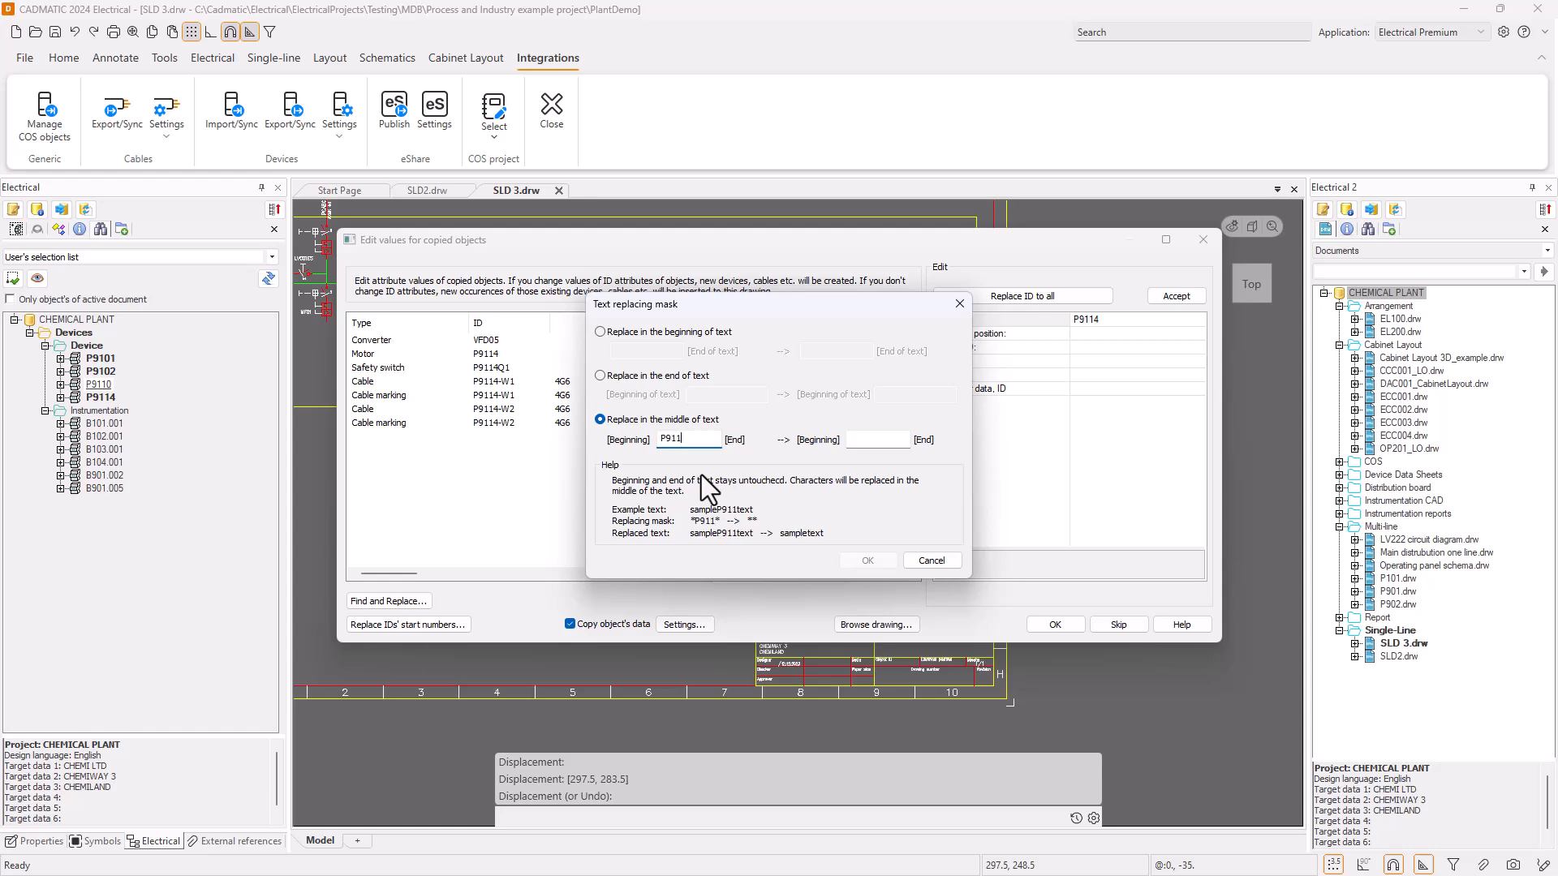
pyautogui.click(876, 440)
pyautogui.write('P9')
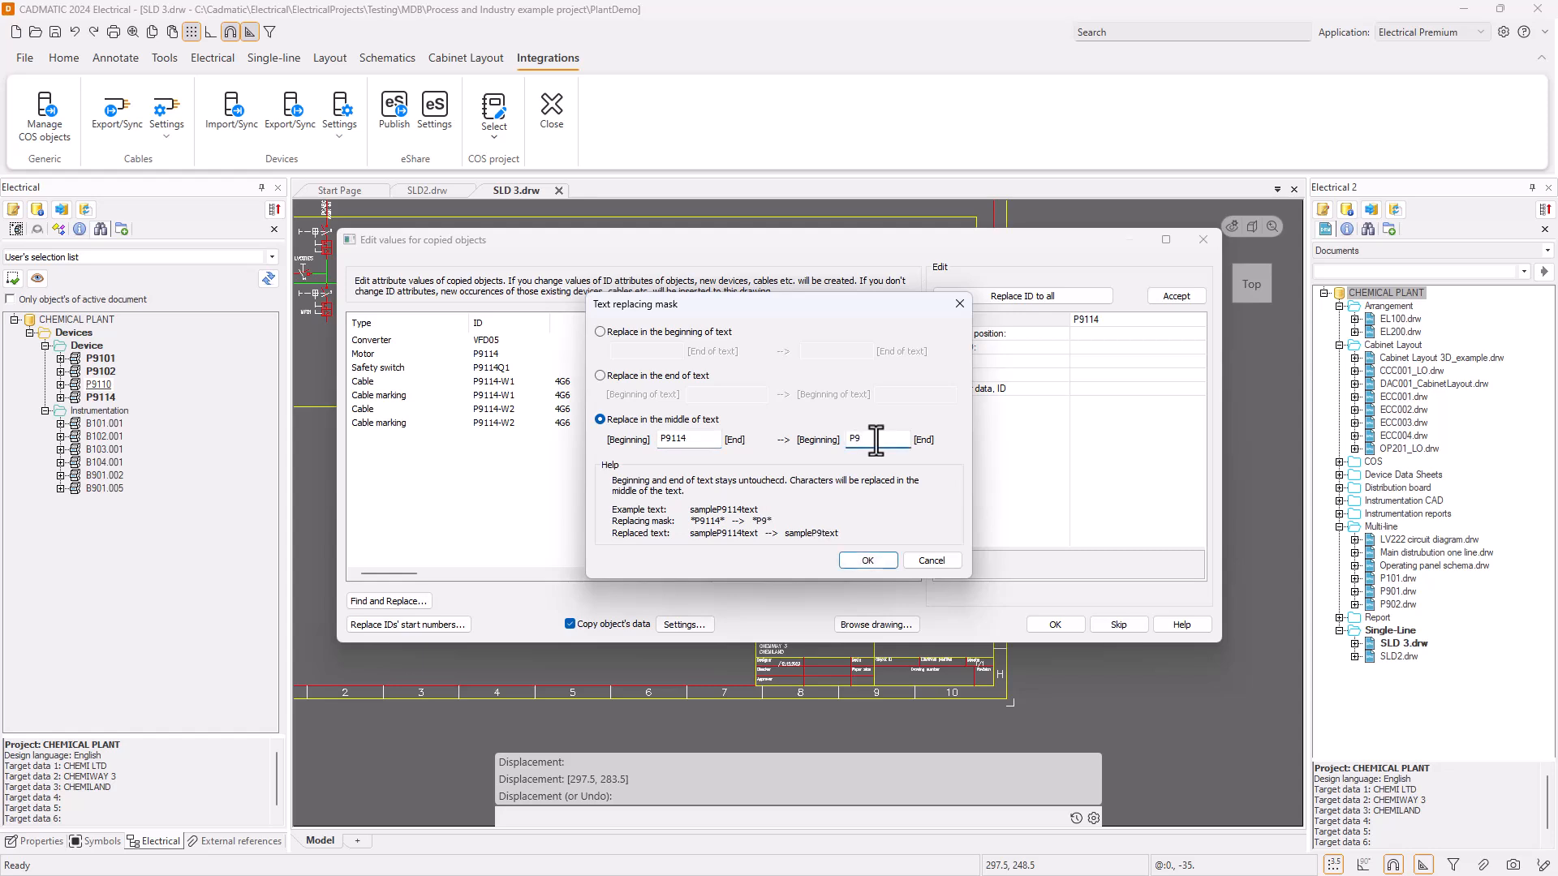
pyautogui.write('110')
pyautogui.click(865, 560)
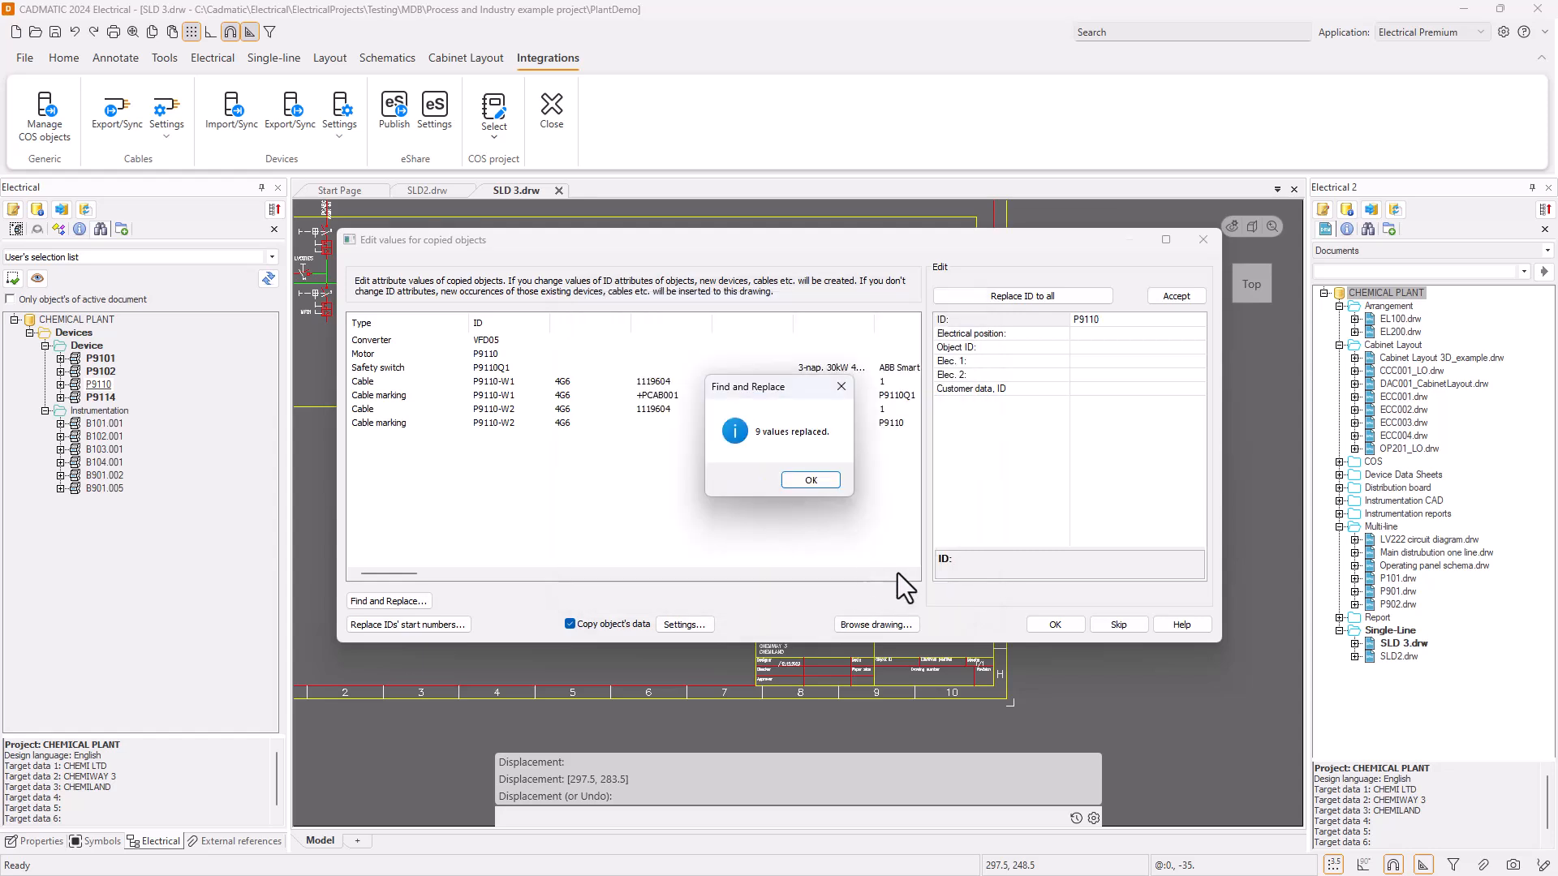
pyautogui.click(809, 481)
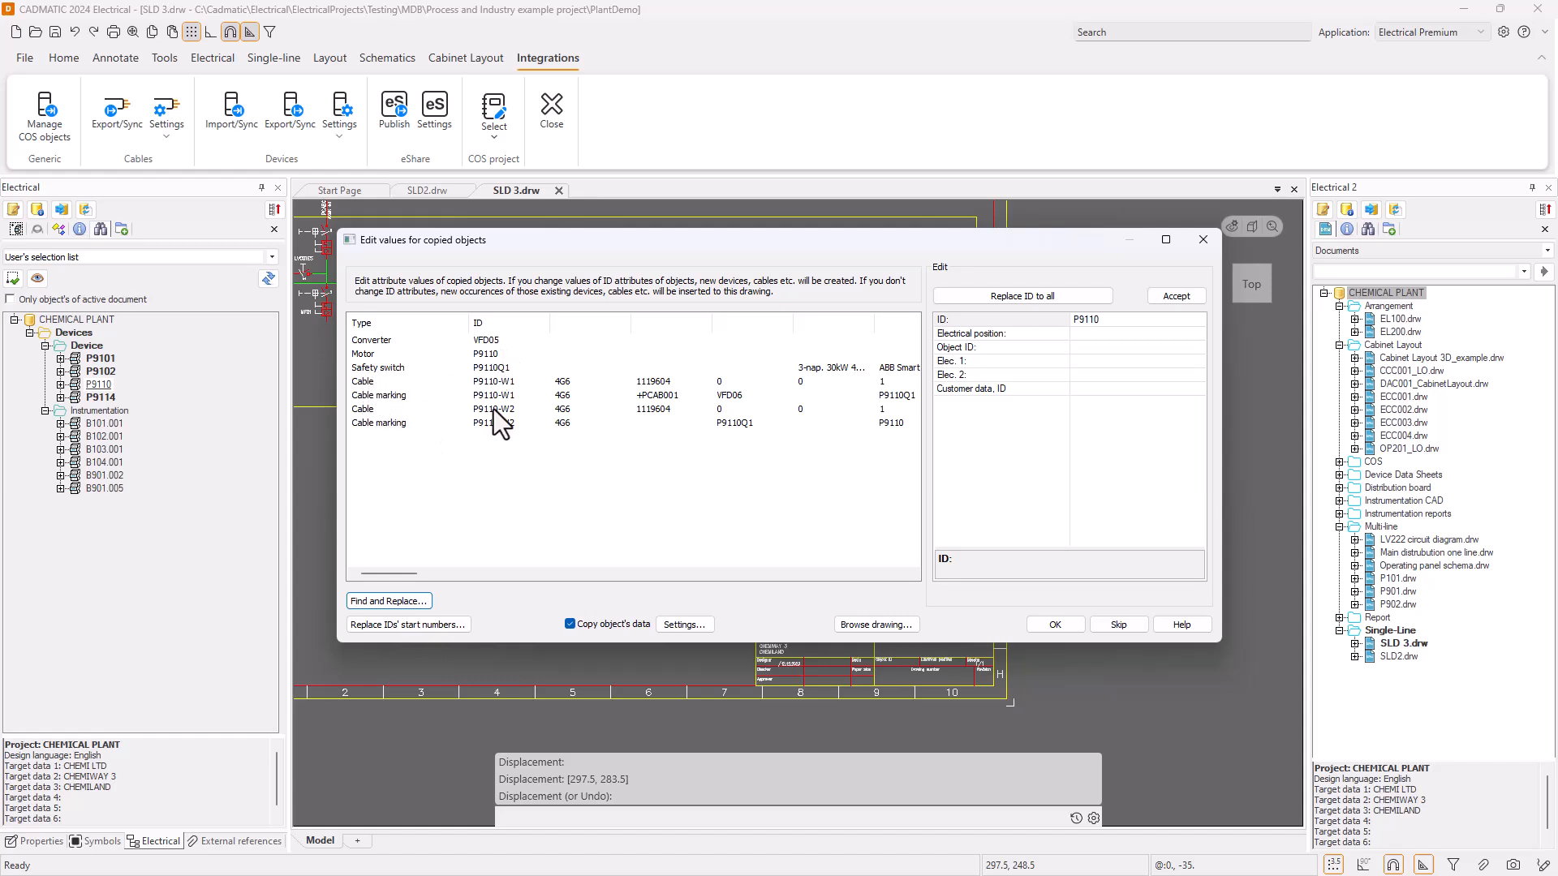
pyautogui.click(1055, 623)
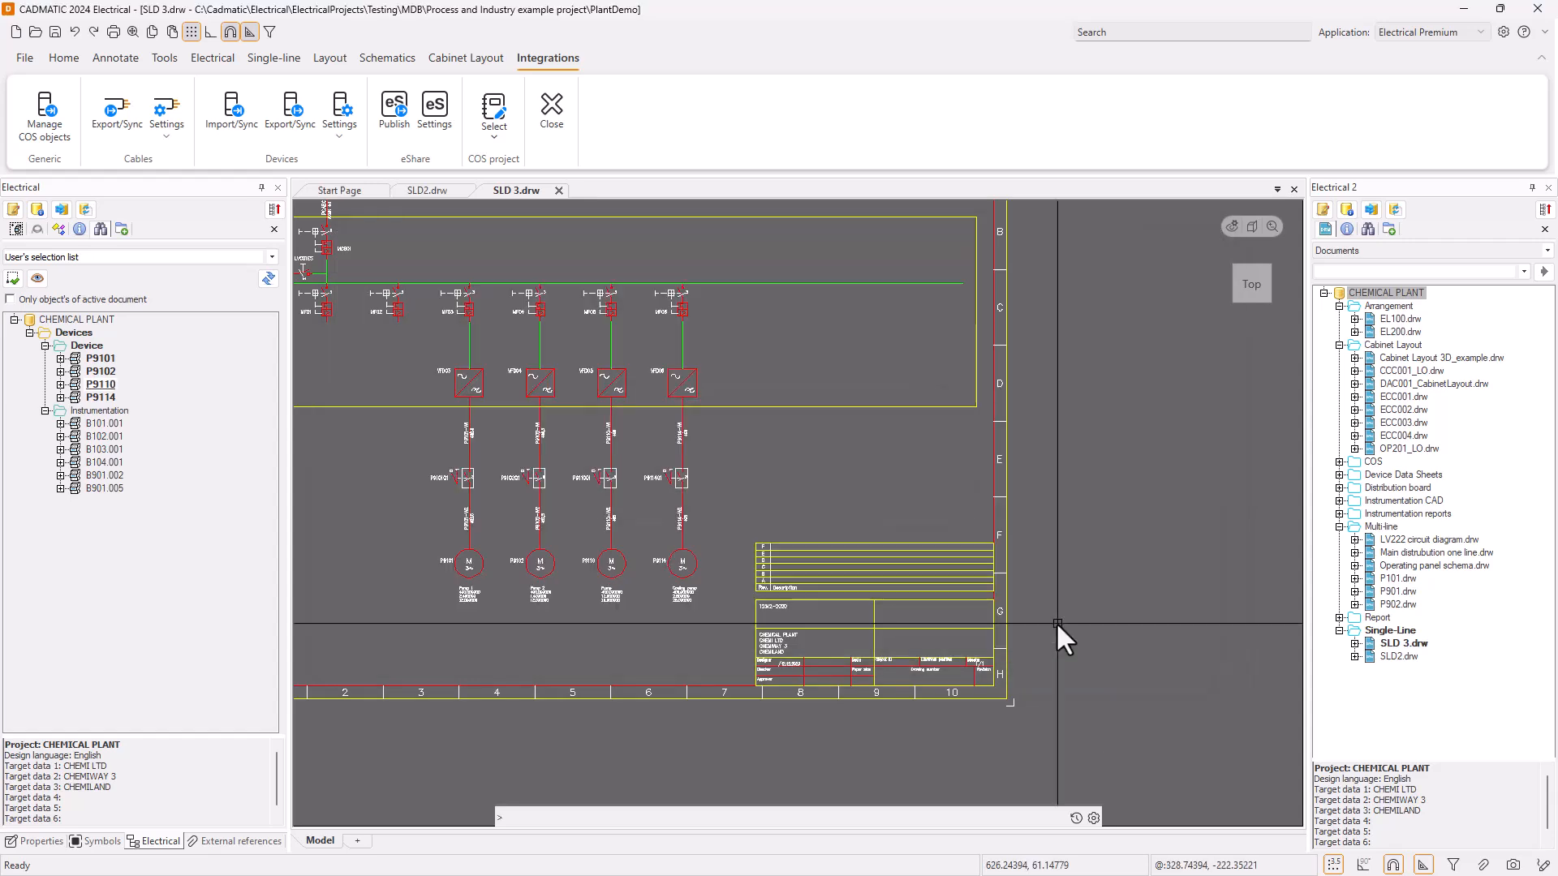
# Examine the copied P9110 branch in the drawing: motor texts, converter VFD05, safety switch P9110Q1 and cable markings
pyautogui.scroll(2, 610, 578)
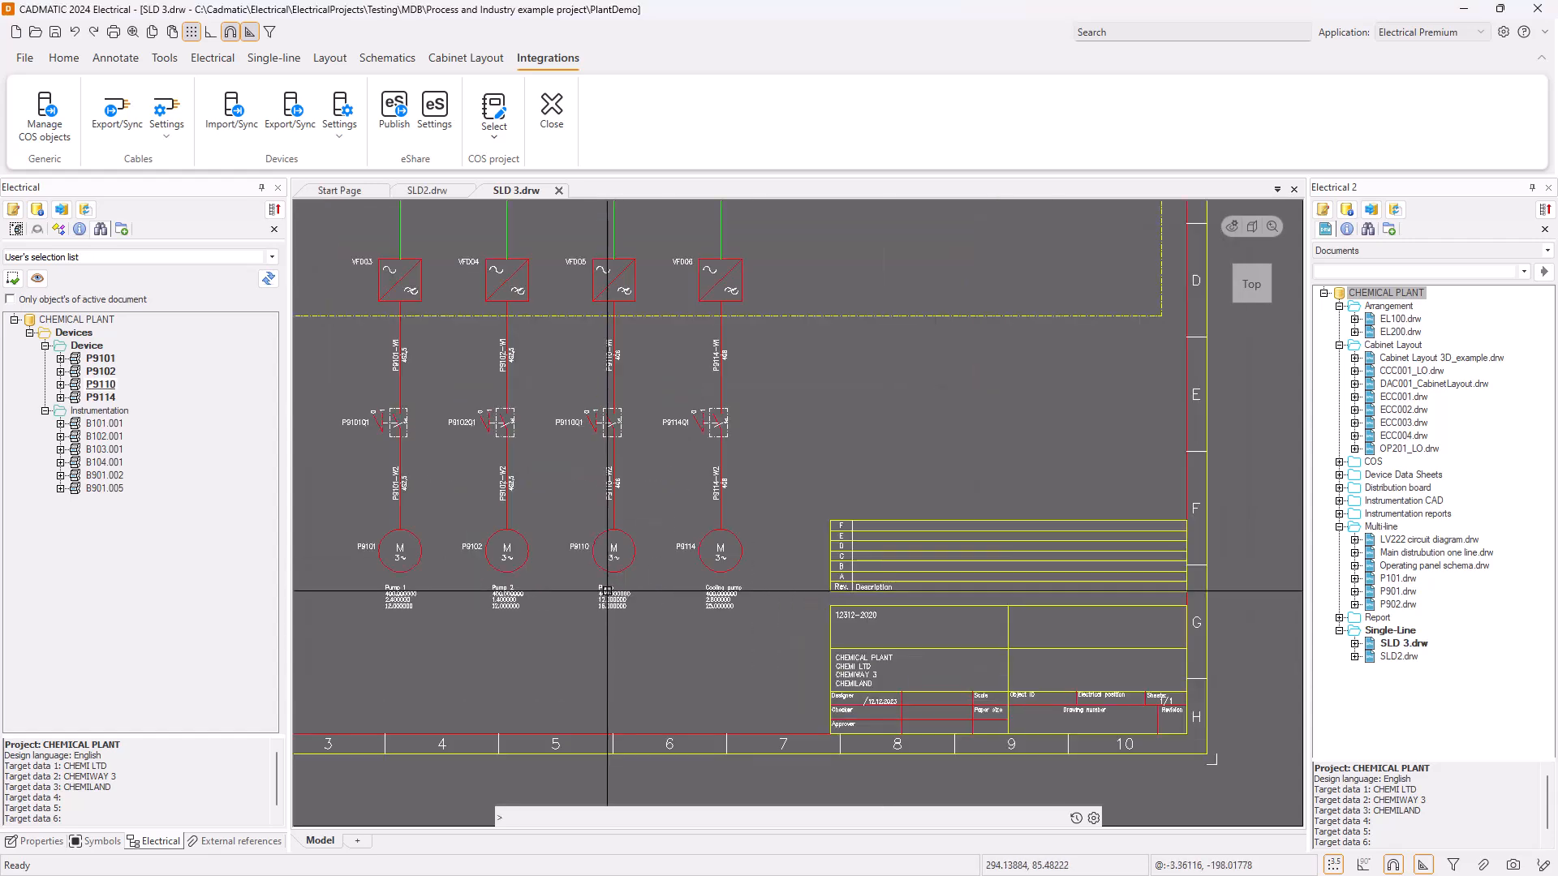
pyautogui.scroll(4, 606, 591)
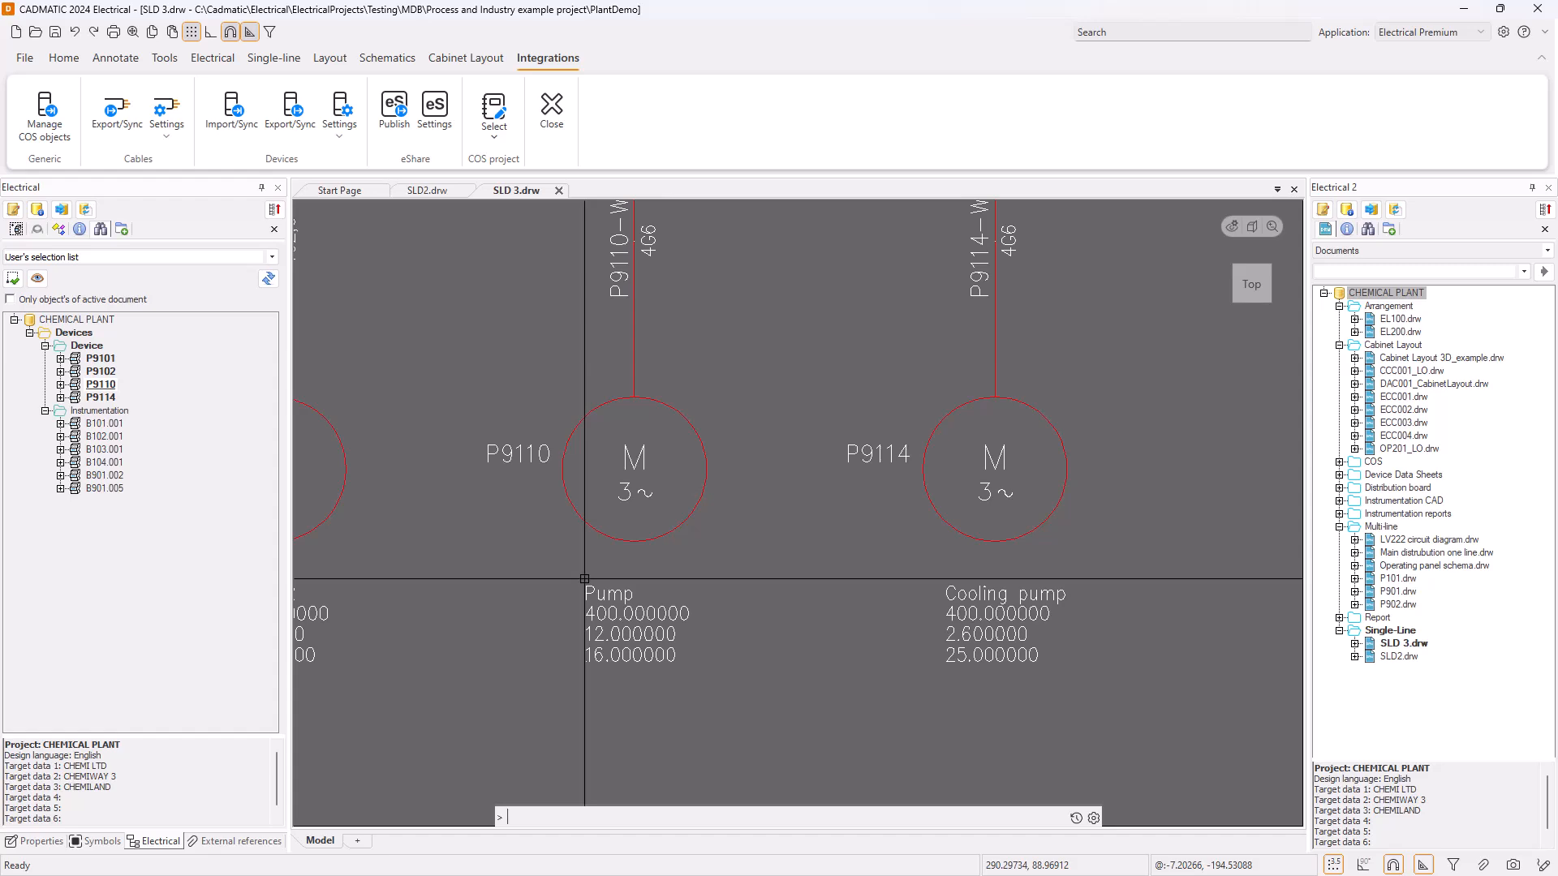
pyautogui.scroll(-5, 584, 578)
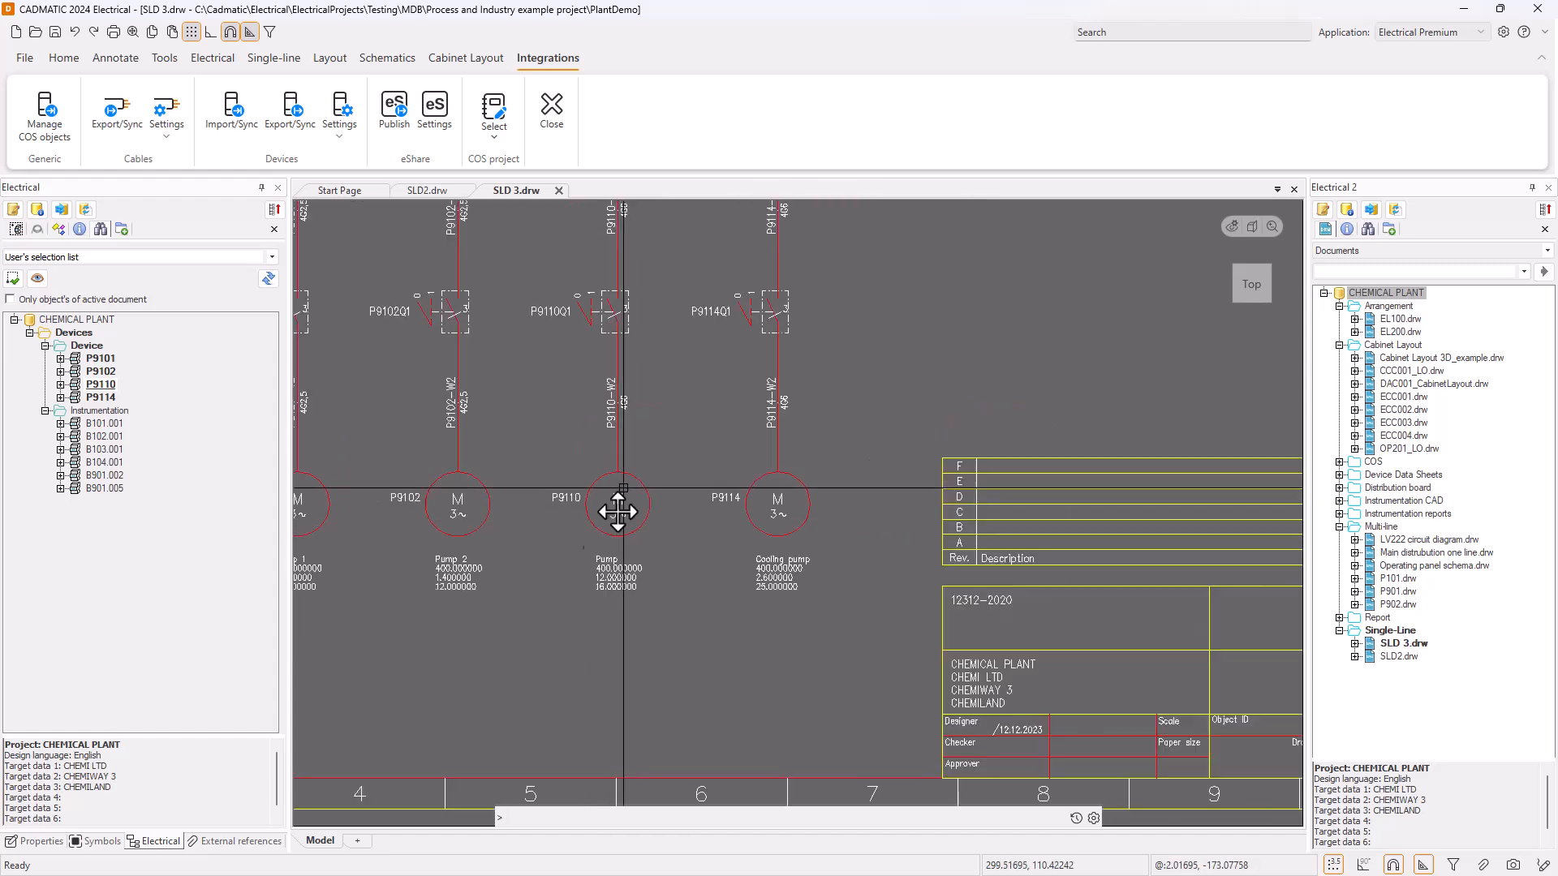
pyautogui.moveTo(572, 595); pyautogui.dragTo(552, 615, button='middle')
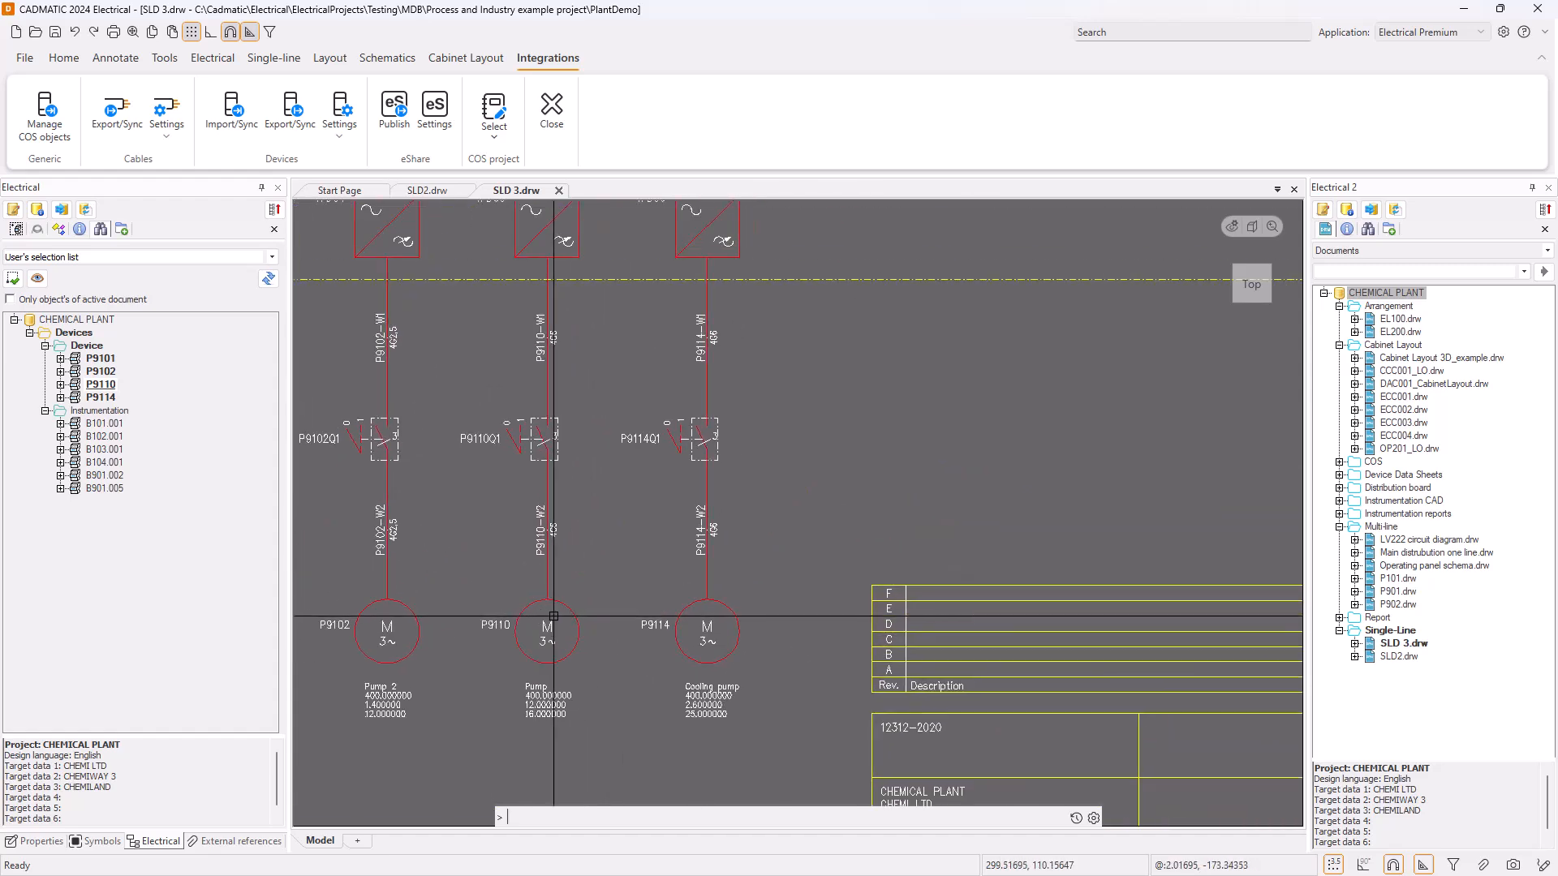
pyautogui.scroll(-3, 584, 630)
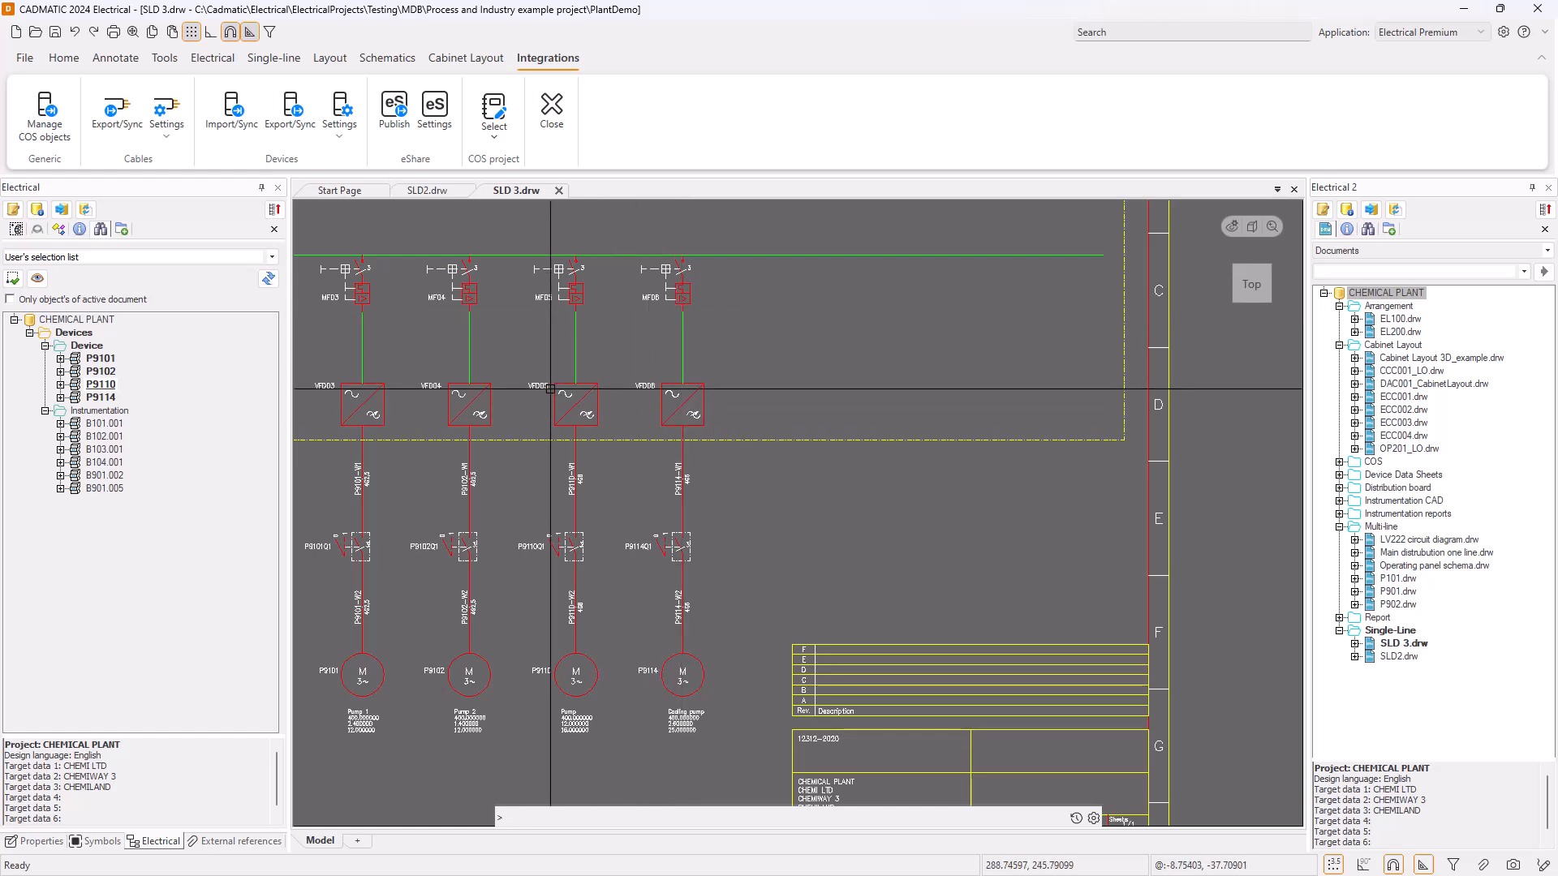
pyautogui.scroll(3, 542, 386)
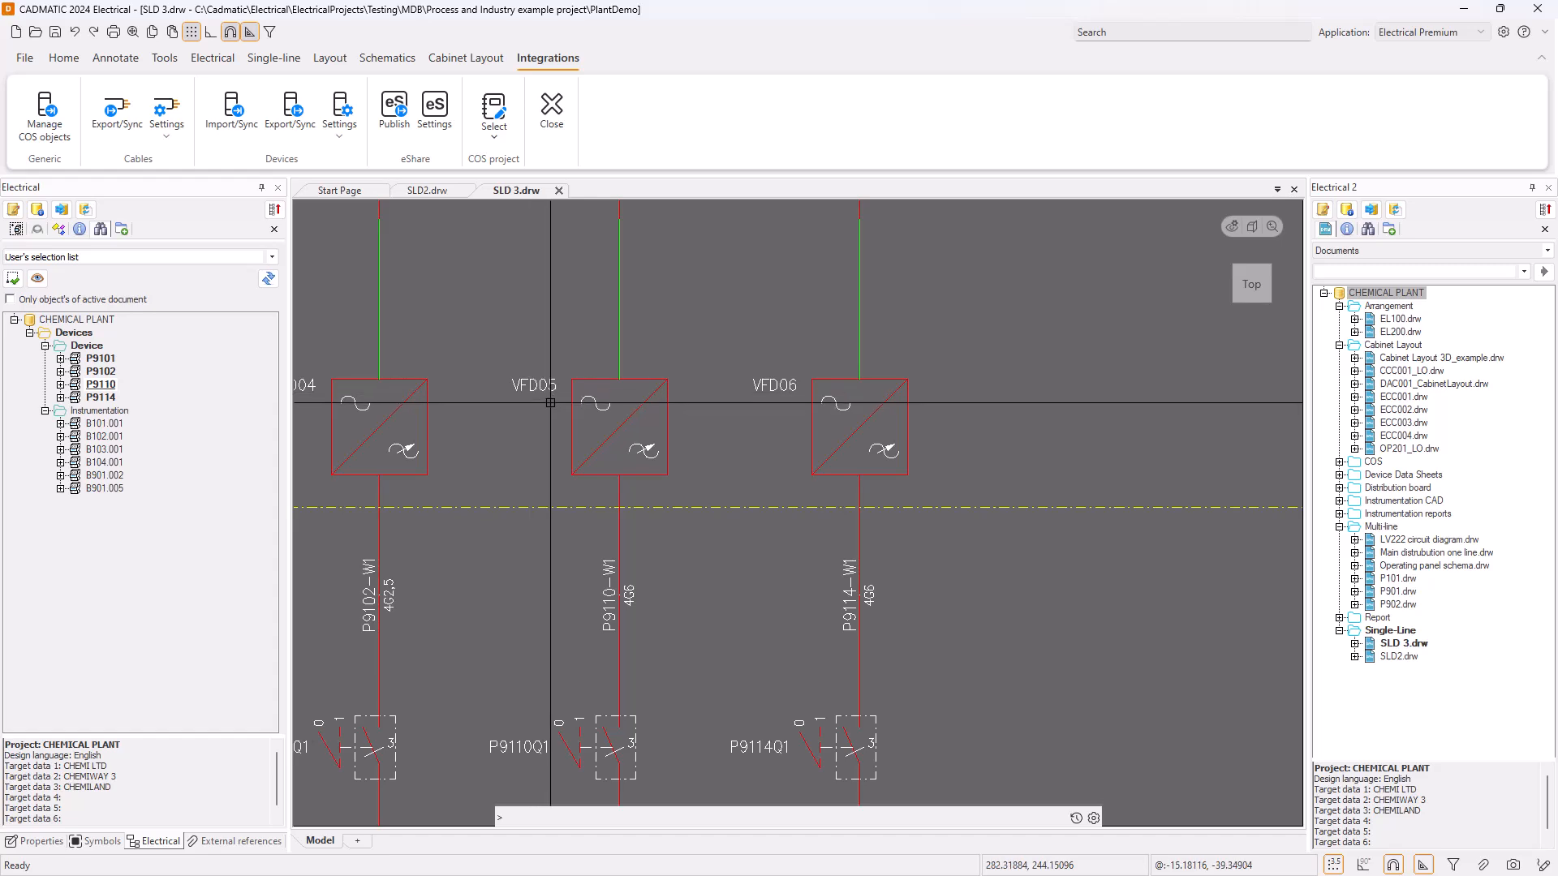
pyautogui.scroll(-2, 561, 275)
pyautogui.scroll(2, 567, 577)
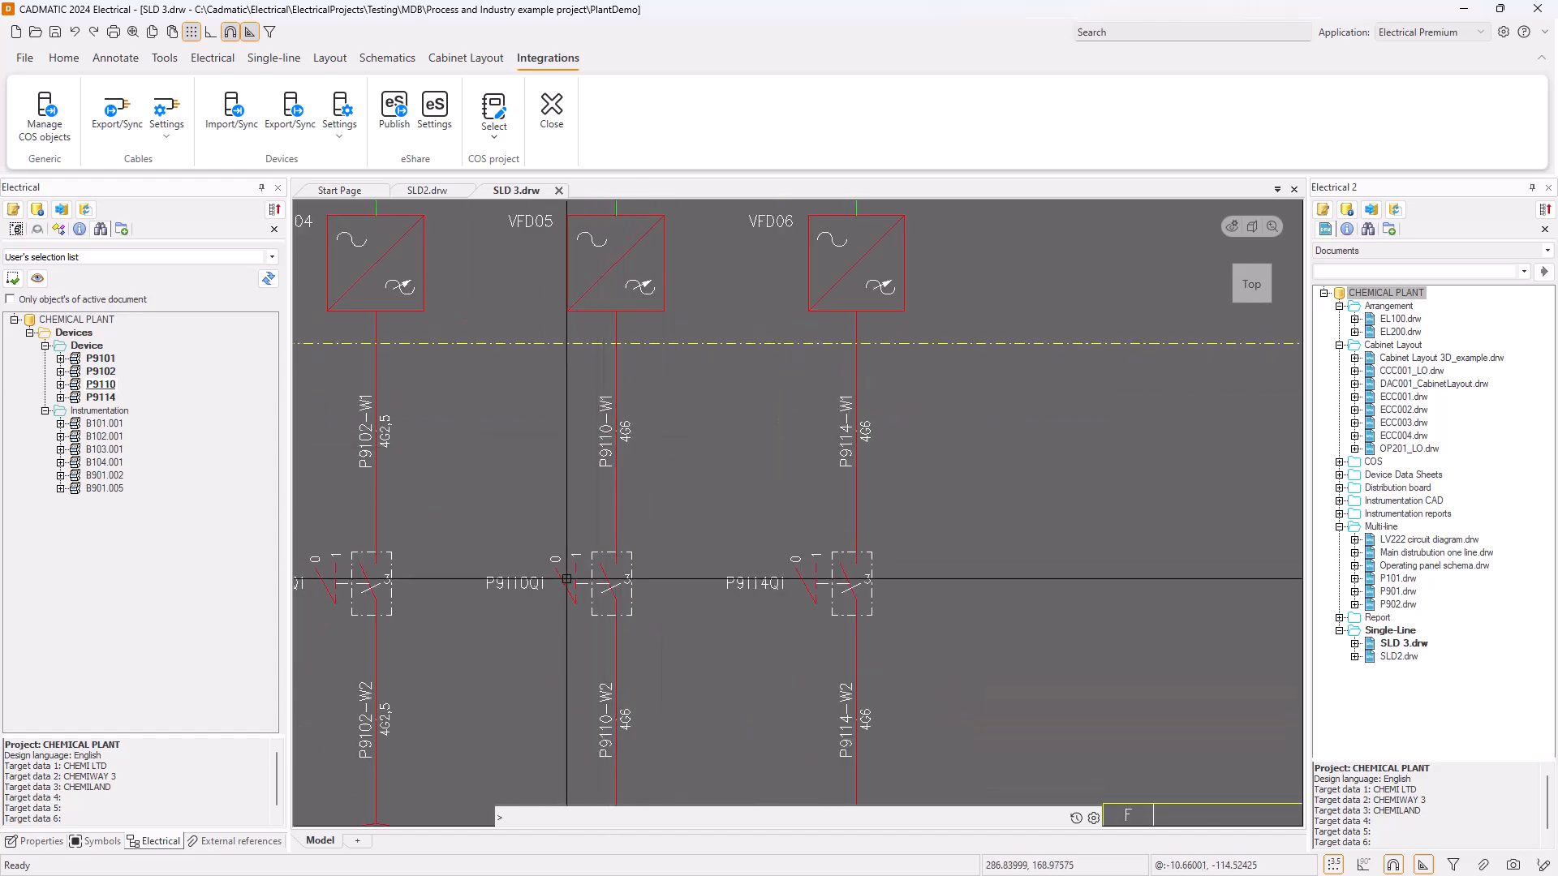
pyautogui.scroll(2, 567, 578)
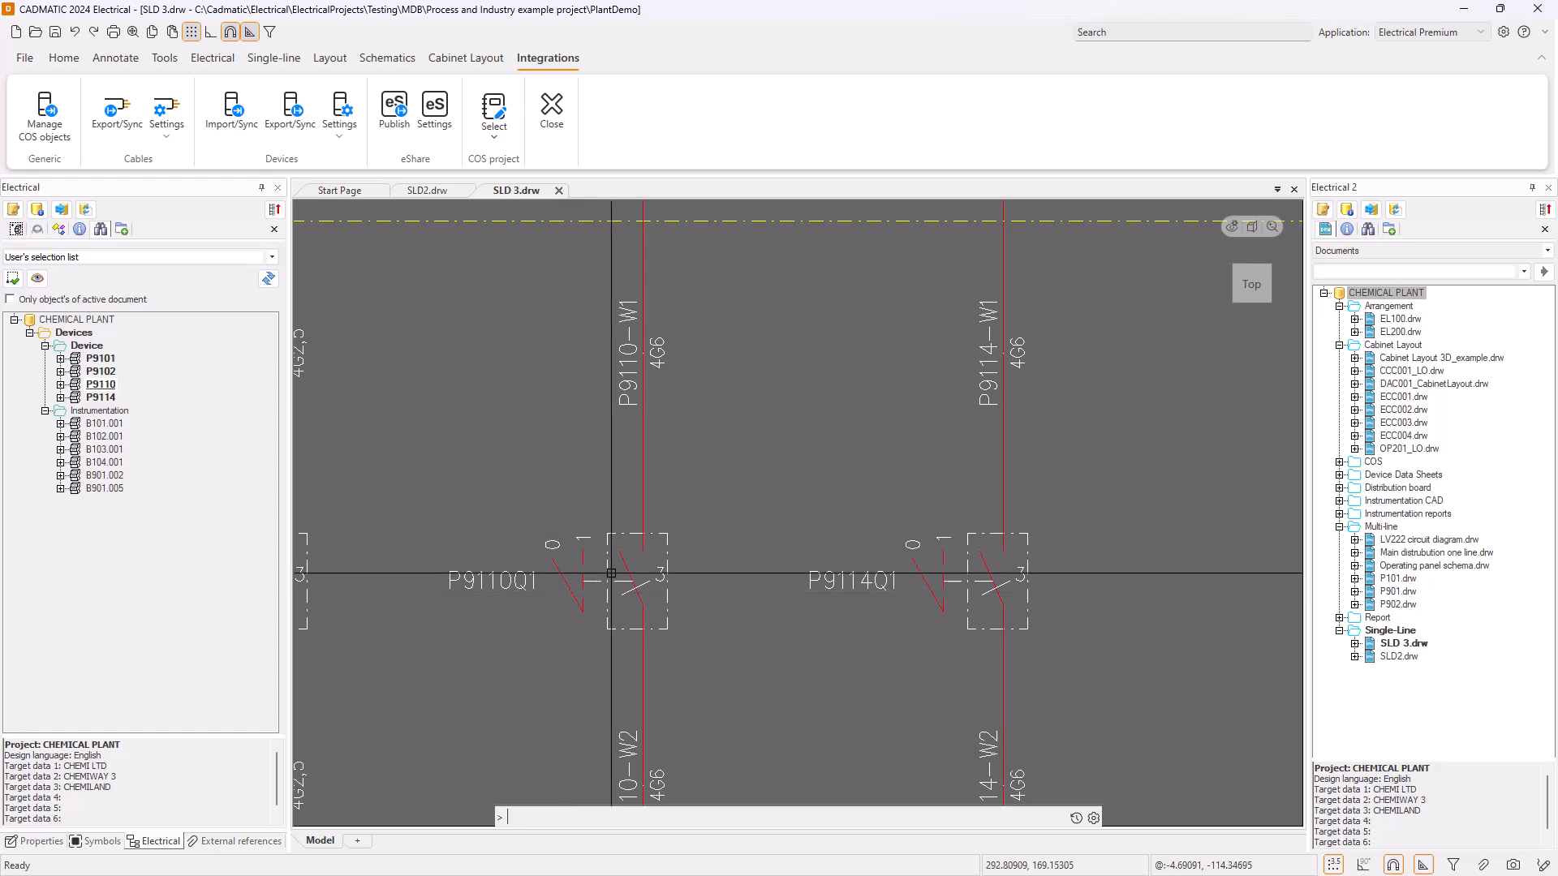
pyautogui.scroll(-2, 608, 572)
pyautogui.scroll(1, 632, 538)
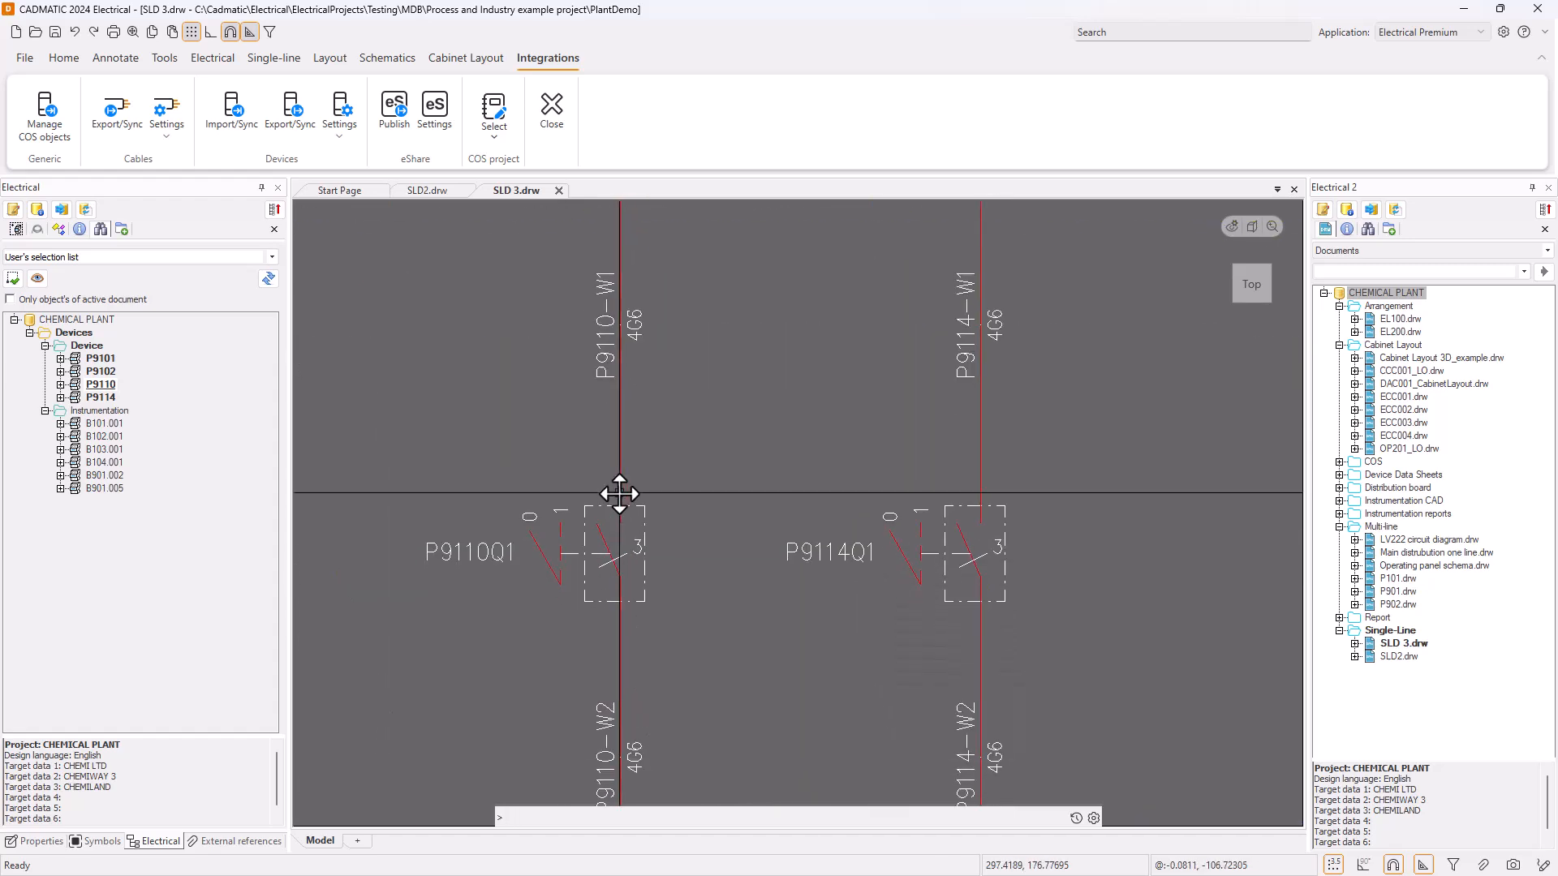
pyautogui.scroll(-1, 609, 487)
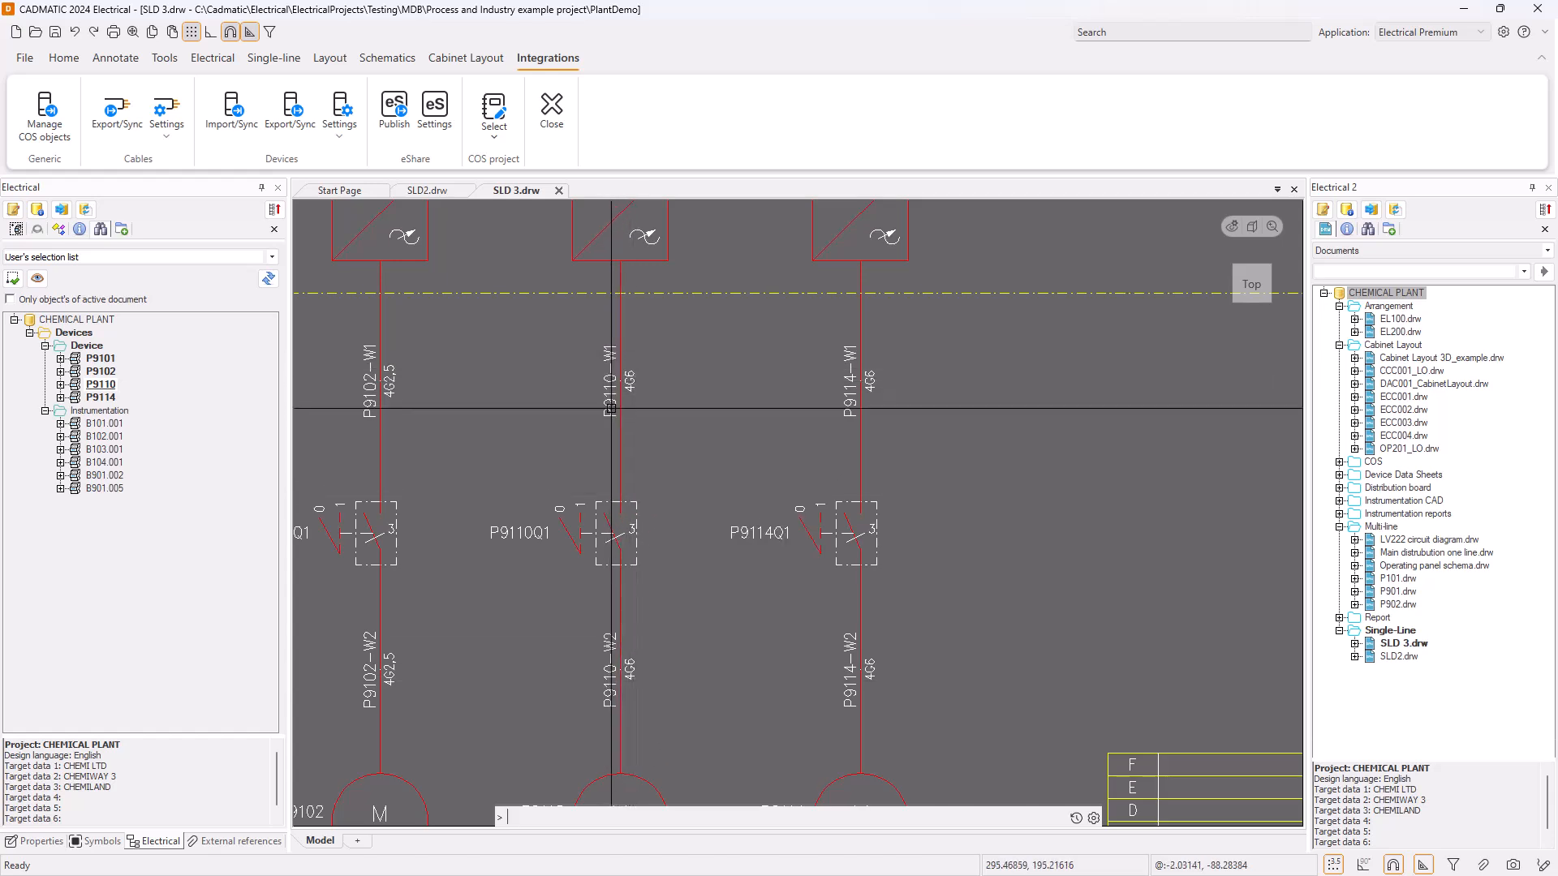
# Review the properties and drawing occurrences of cable P9110-W1 and close its properties
pyautogui.moveTo(610, 408)
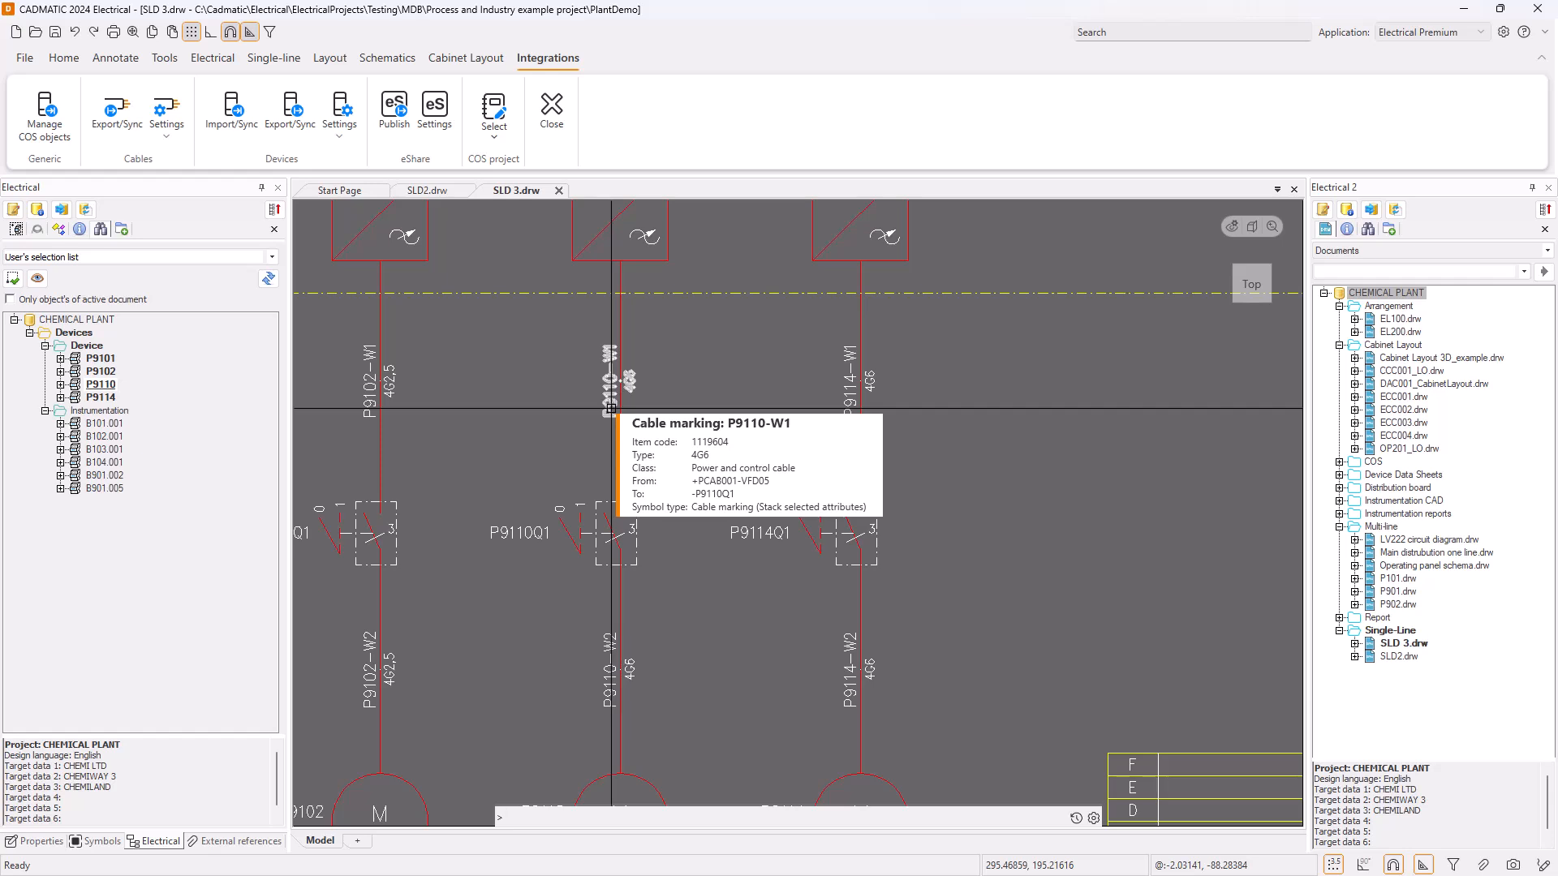
pyautogui.doubleClick(637, 395)
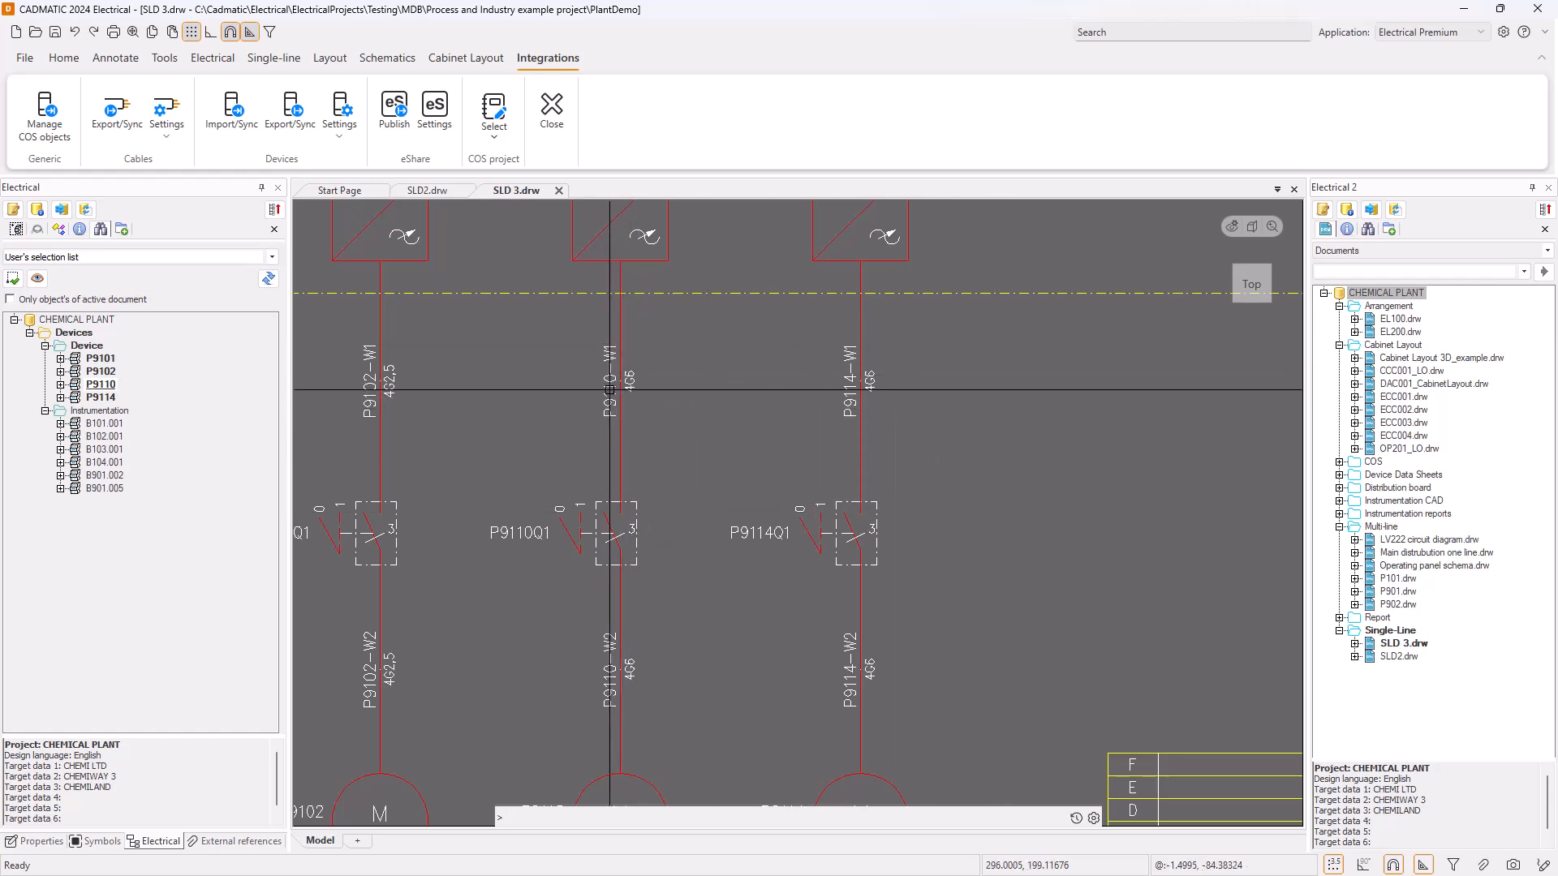
pyautogui.click(834, 487)
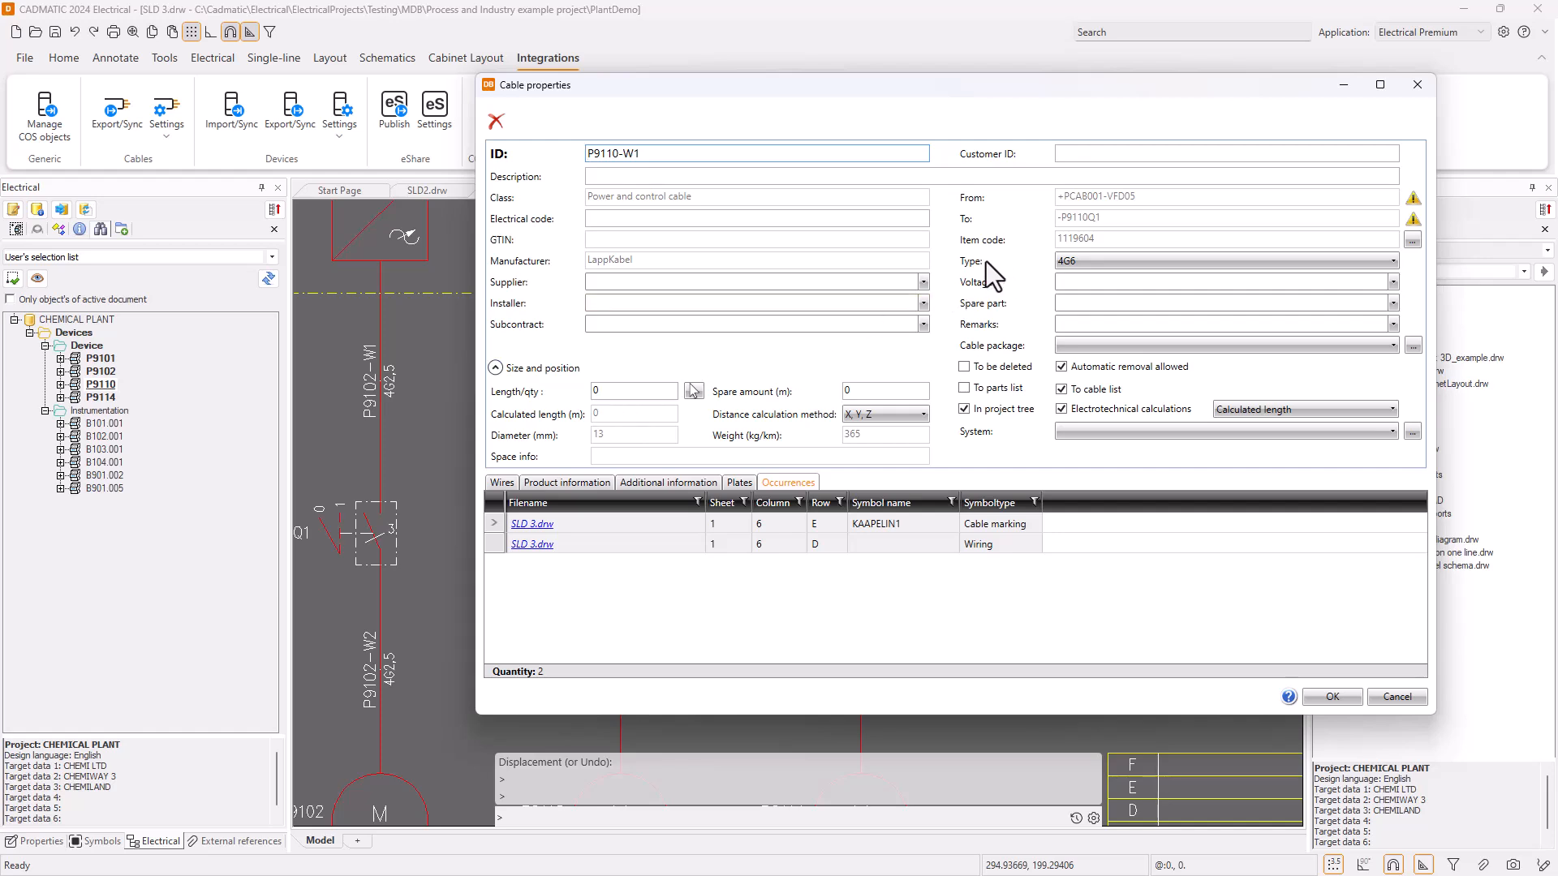
pyautogui.click(1342, 694)
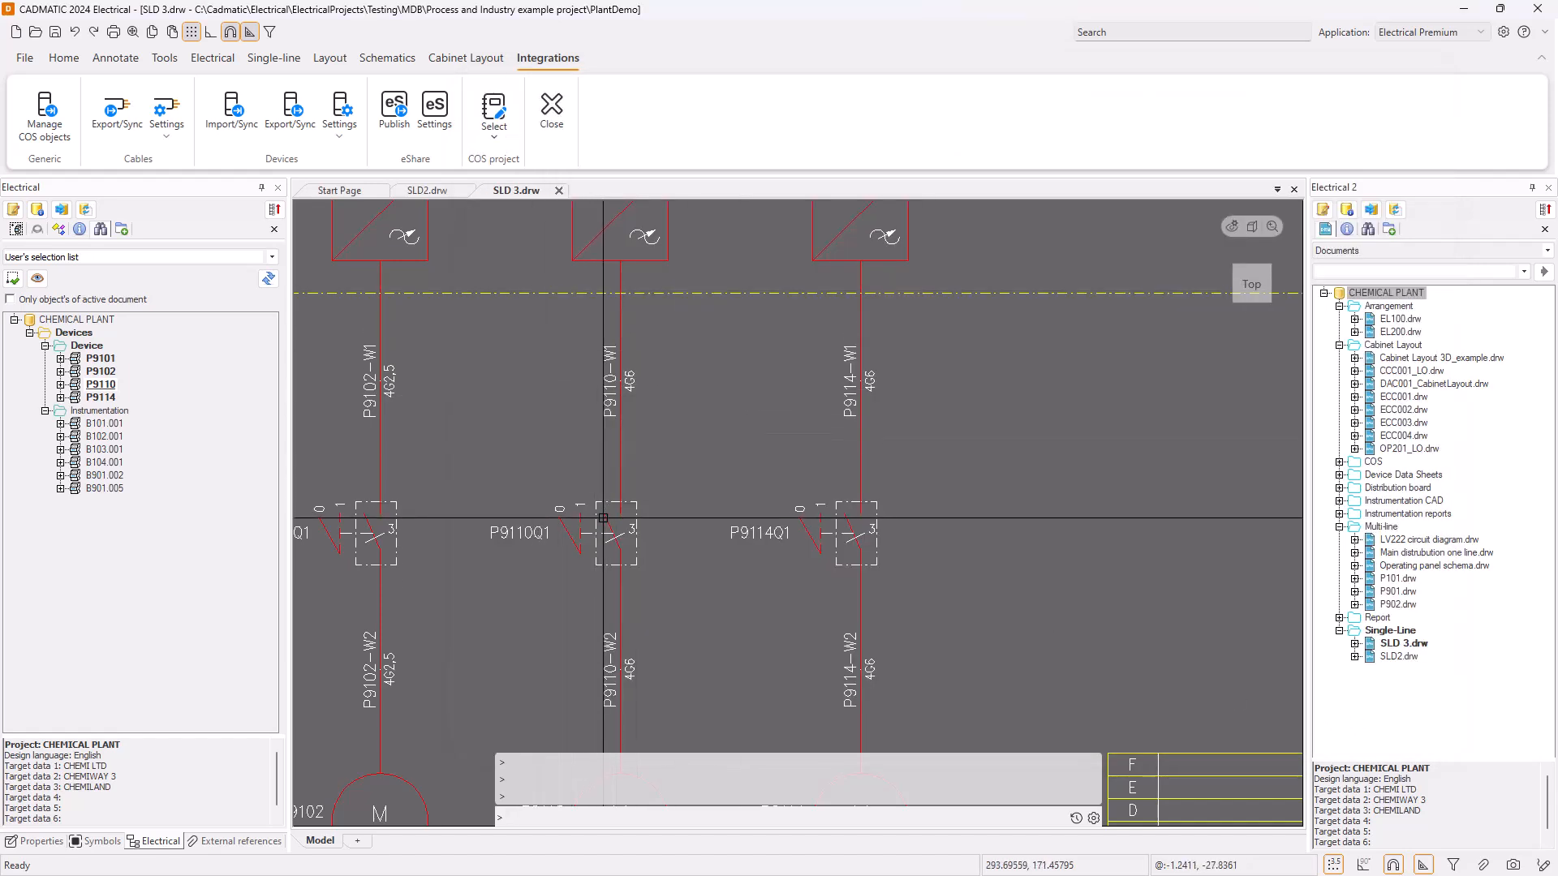
pyautogui.scroll(-2, 615, 491)
pyautogui.moveTo(615, 491); pyautogui.dragTo(618, 560, button='middle')
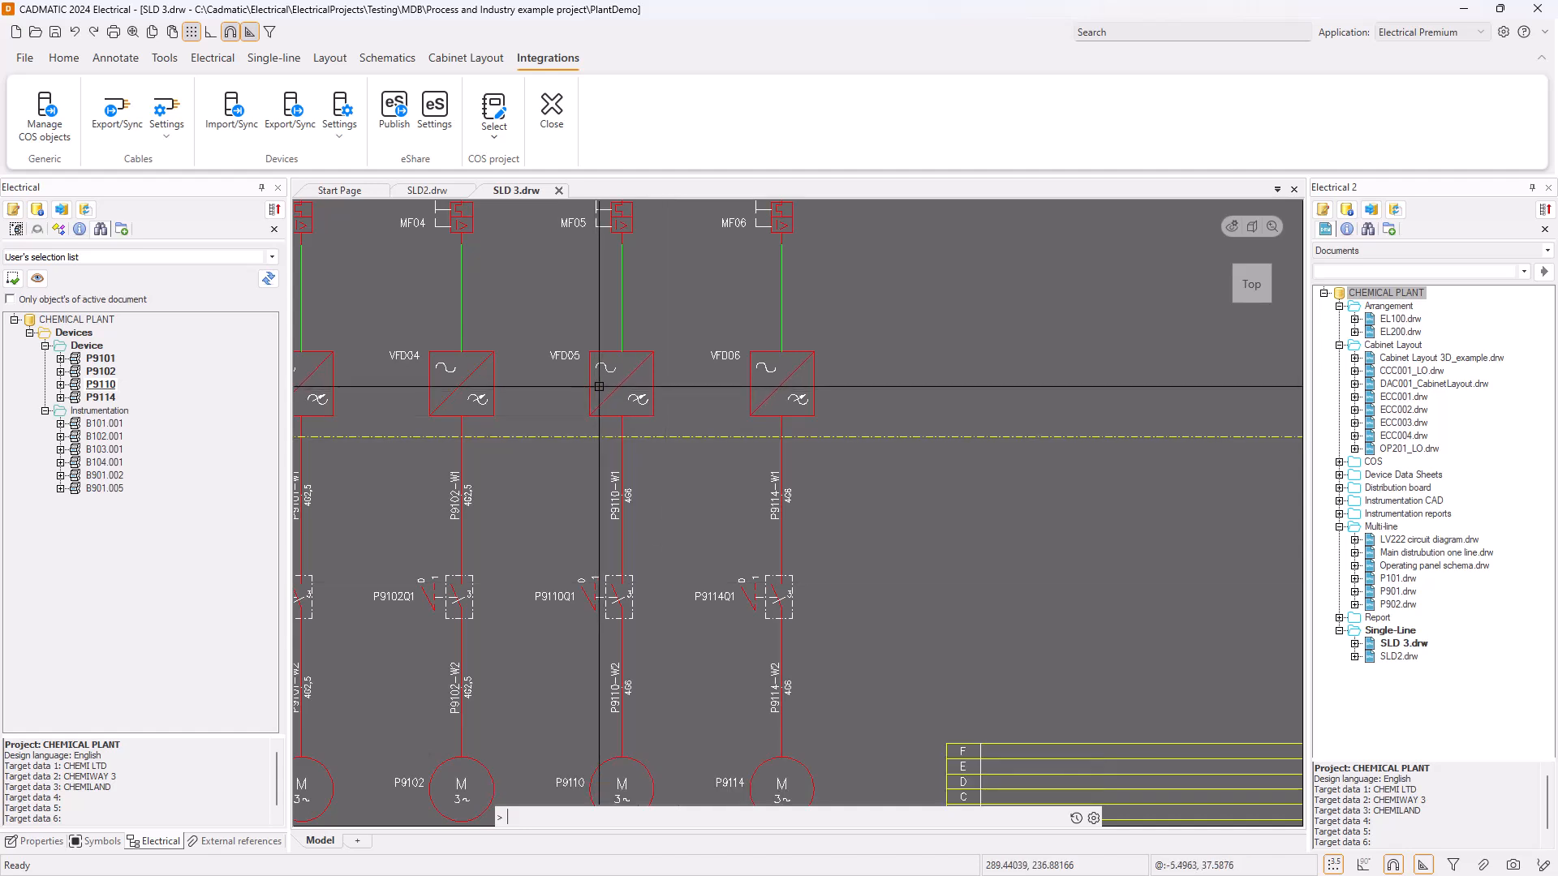
pyautogui.moveTo(561, 598)
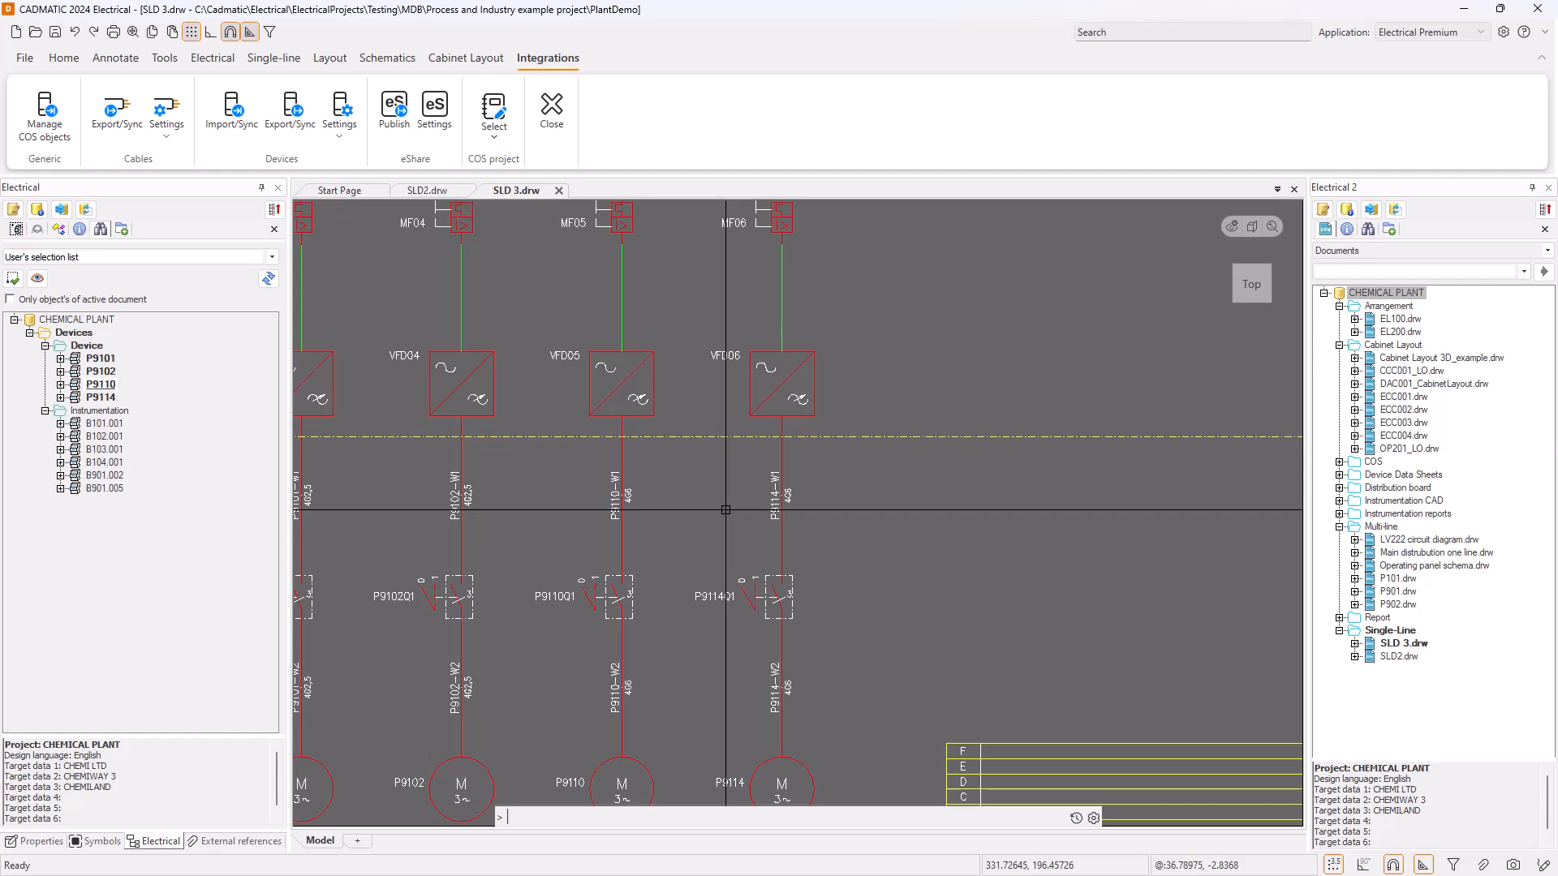
pyautogui.scroll(-2, 734, 506)
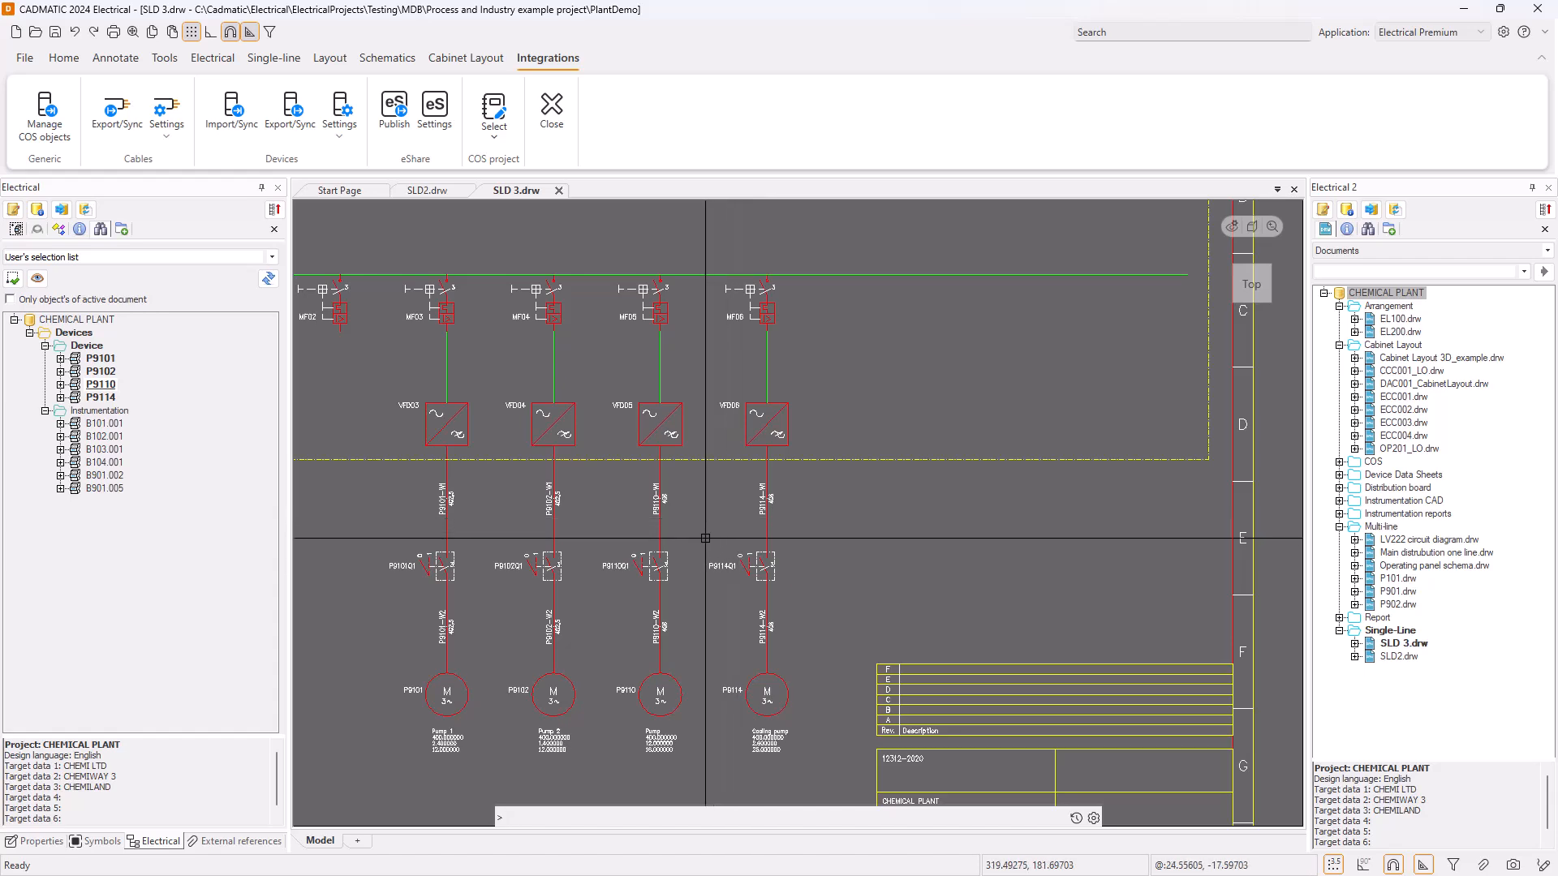
pyautogui.scroll(3, 649, 559)
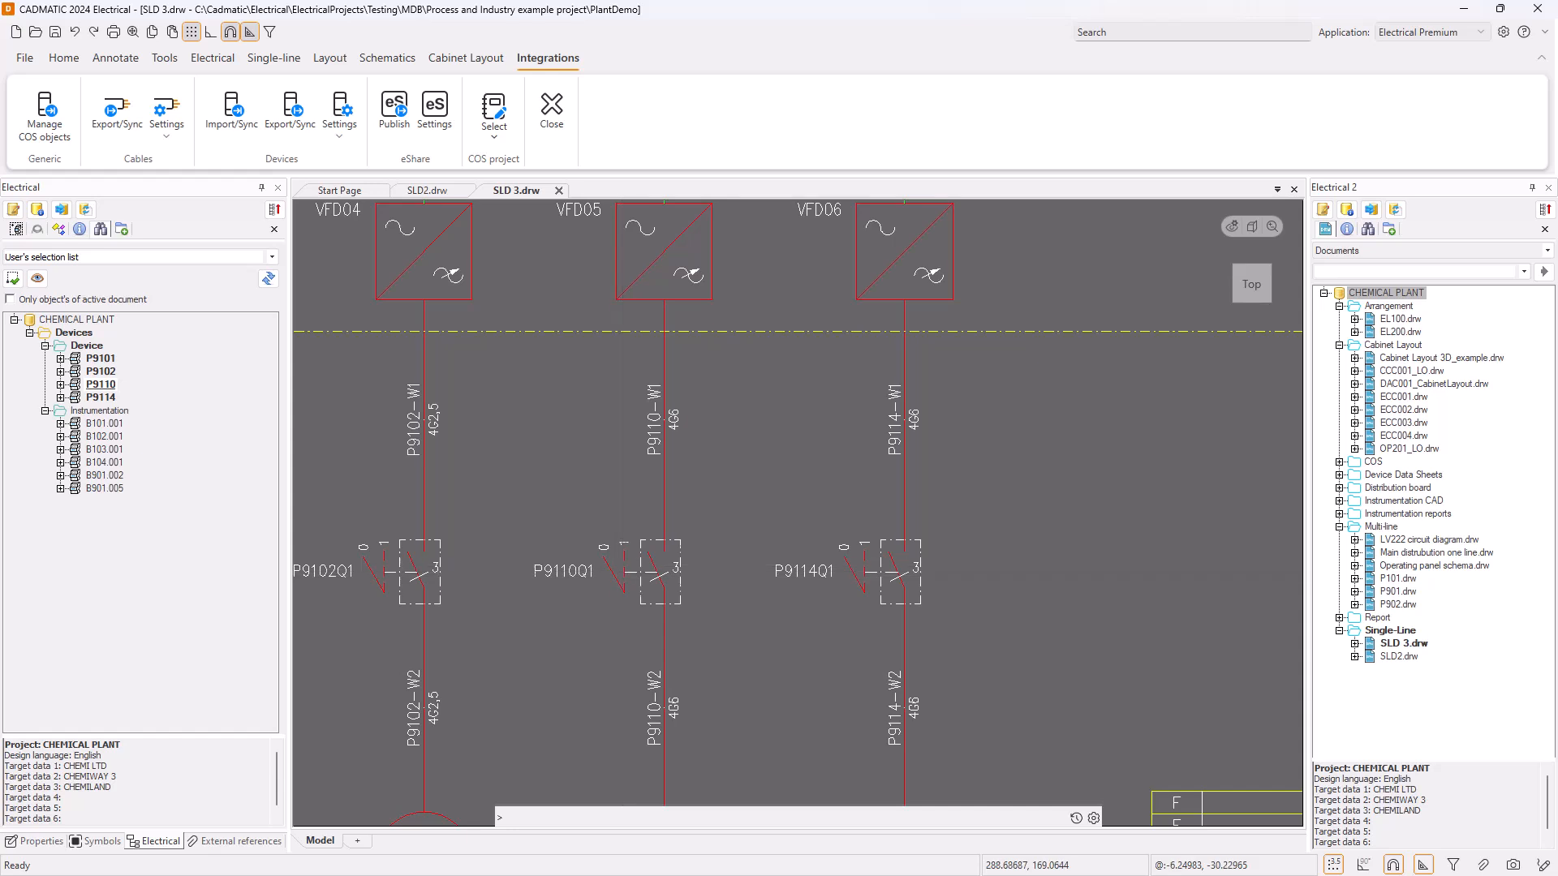
# Add safety switch P9110Q1 from the single-line diagram to the user's selection list
pyautogui.click(624, 570)
pyautogui.rightClick(625, 570)
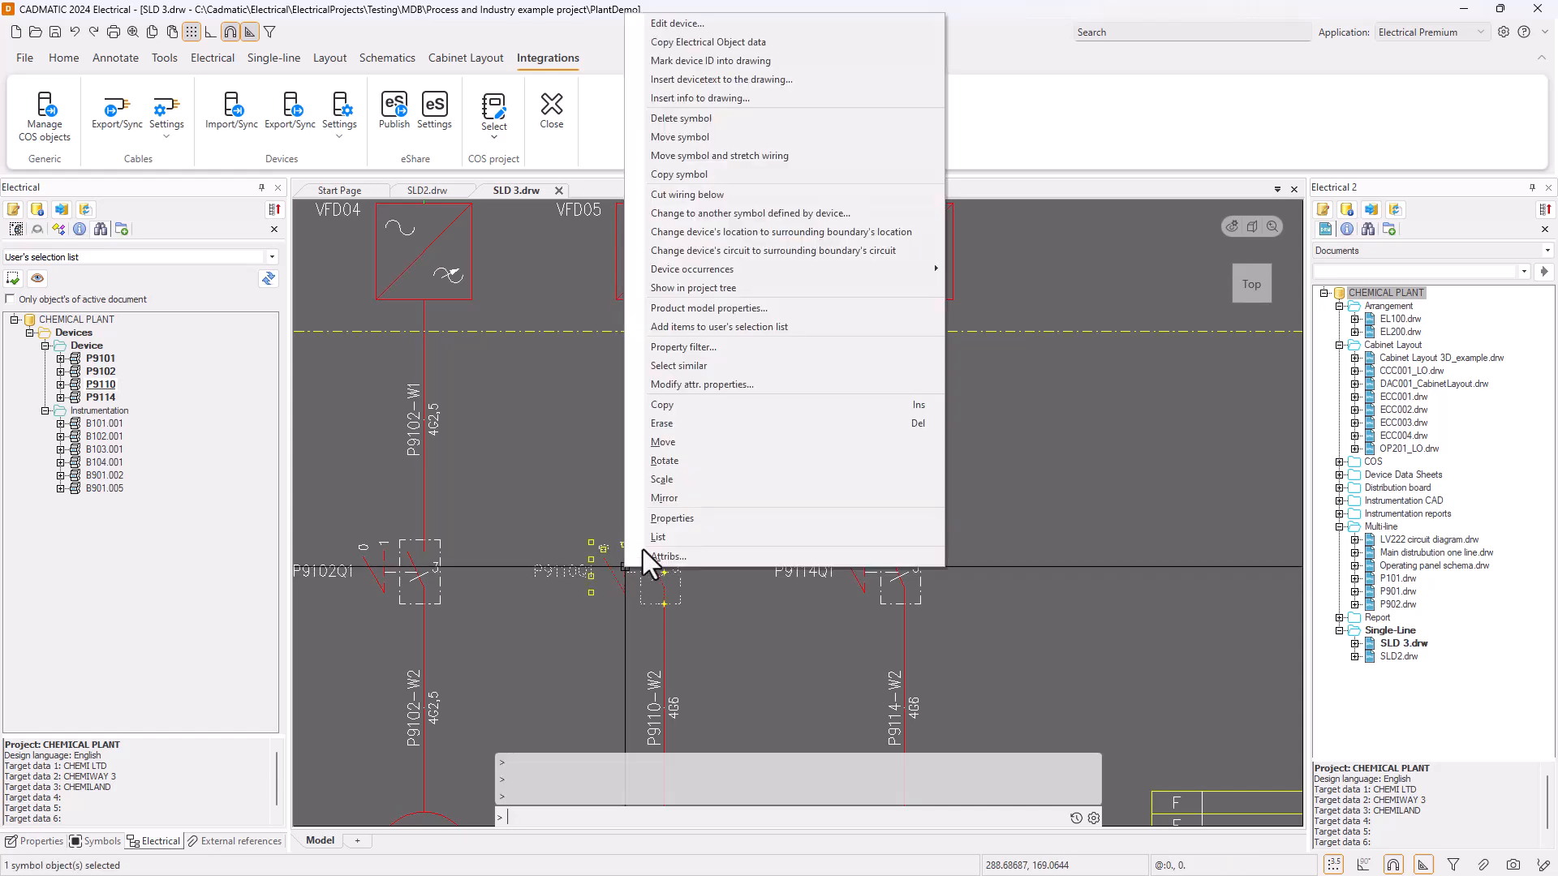
pyautogui.click(678, 327)
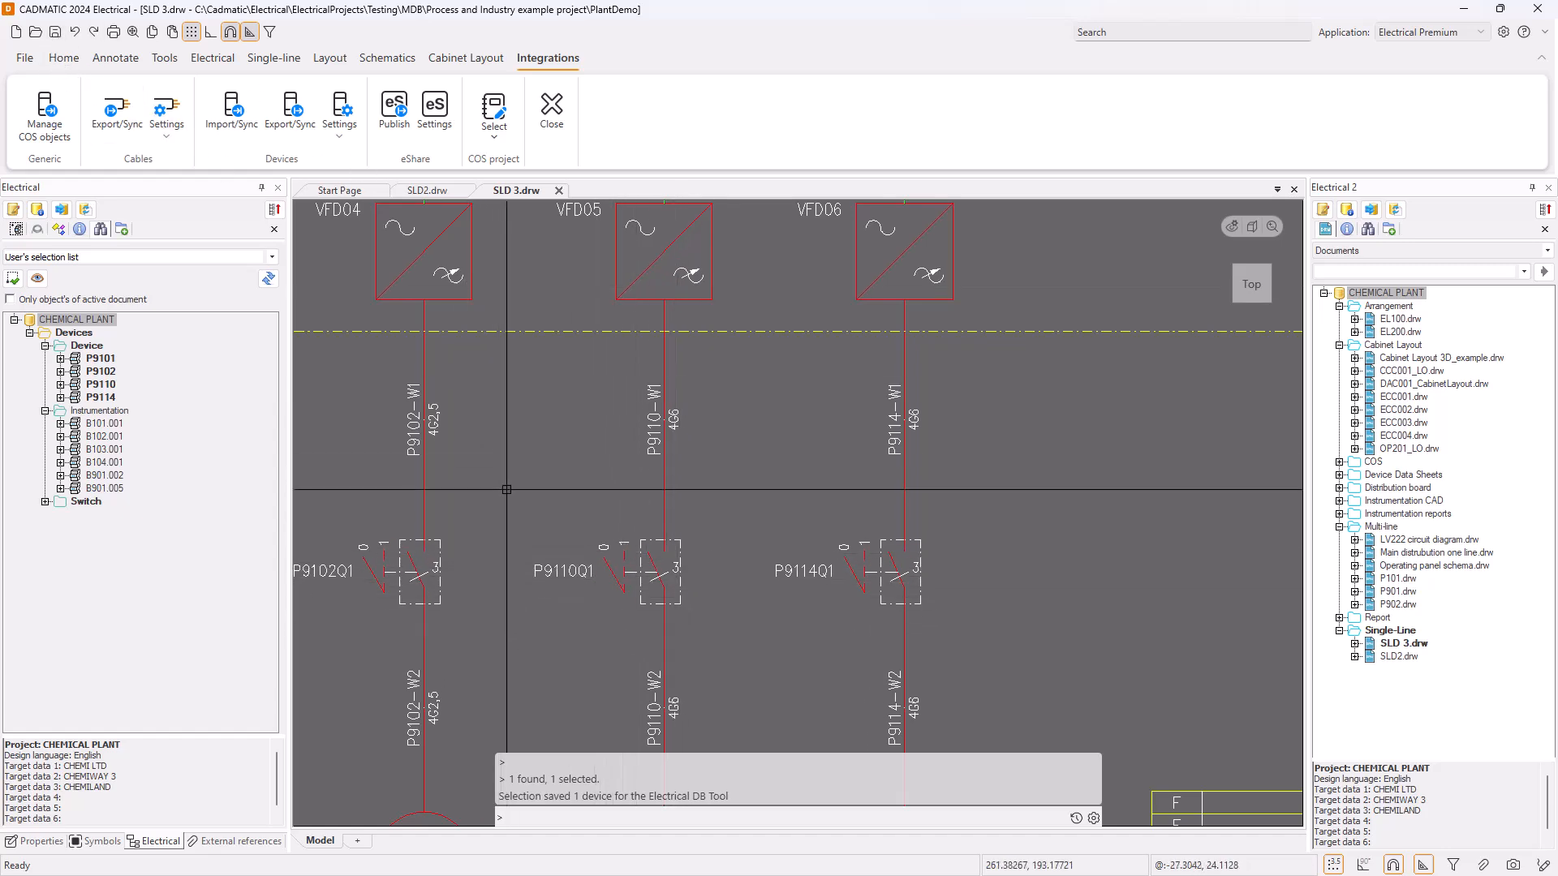
# Open the EL100.drw arrangement drawing and examine the pump area with its placed safety switches
pyautogui.scroll(-2, 524, 522)
pyautogui.moveTo(528, 522); pyautogui.dragTo(583, 486, button='middle')
pyautogui.scroll(-1, 583, 486)
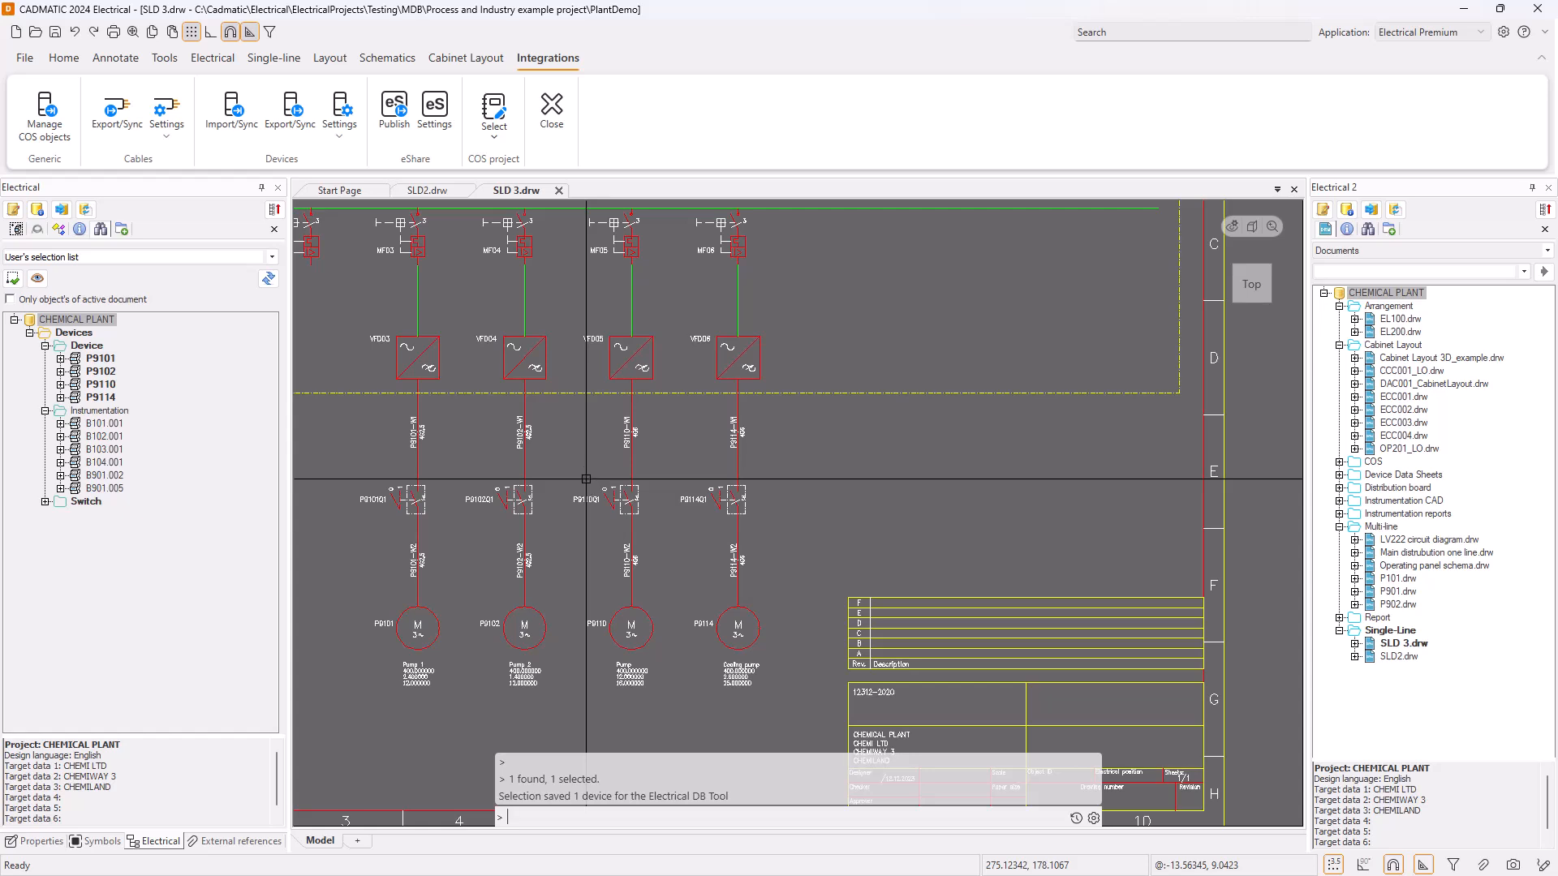
pyautogui.rightClick(1399, 320)
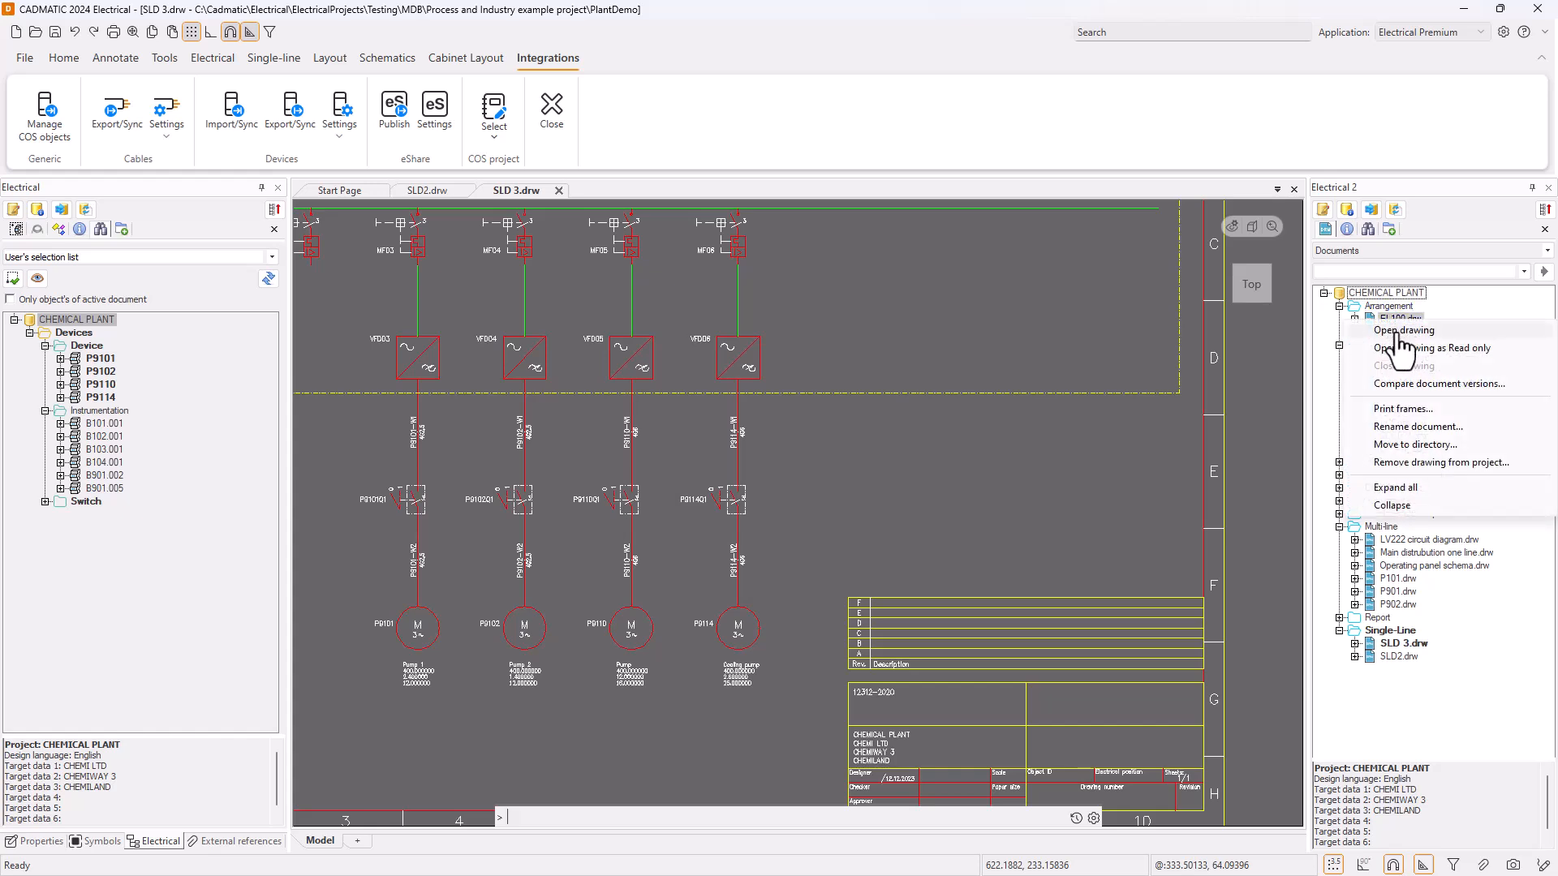
pyautogui.click(1402, 330)
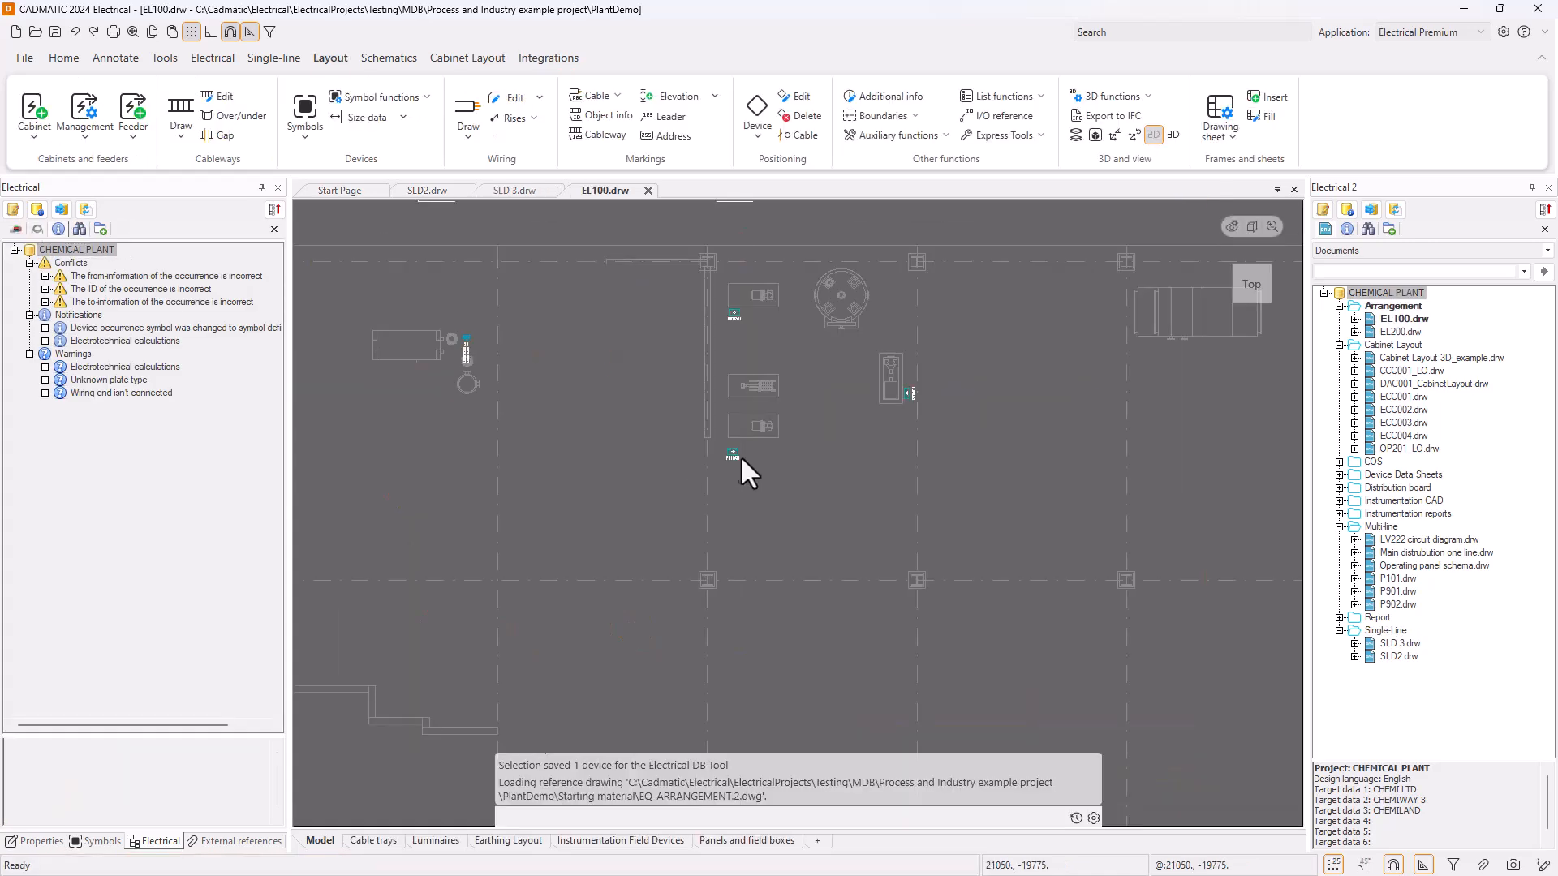
pyautogui.scroll(3, 737, 453)
pyautogui.moveTo(703, 497); pyautogui.dragTo(638, 571, button='middle')
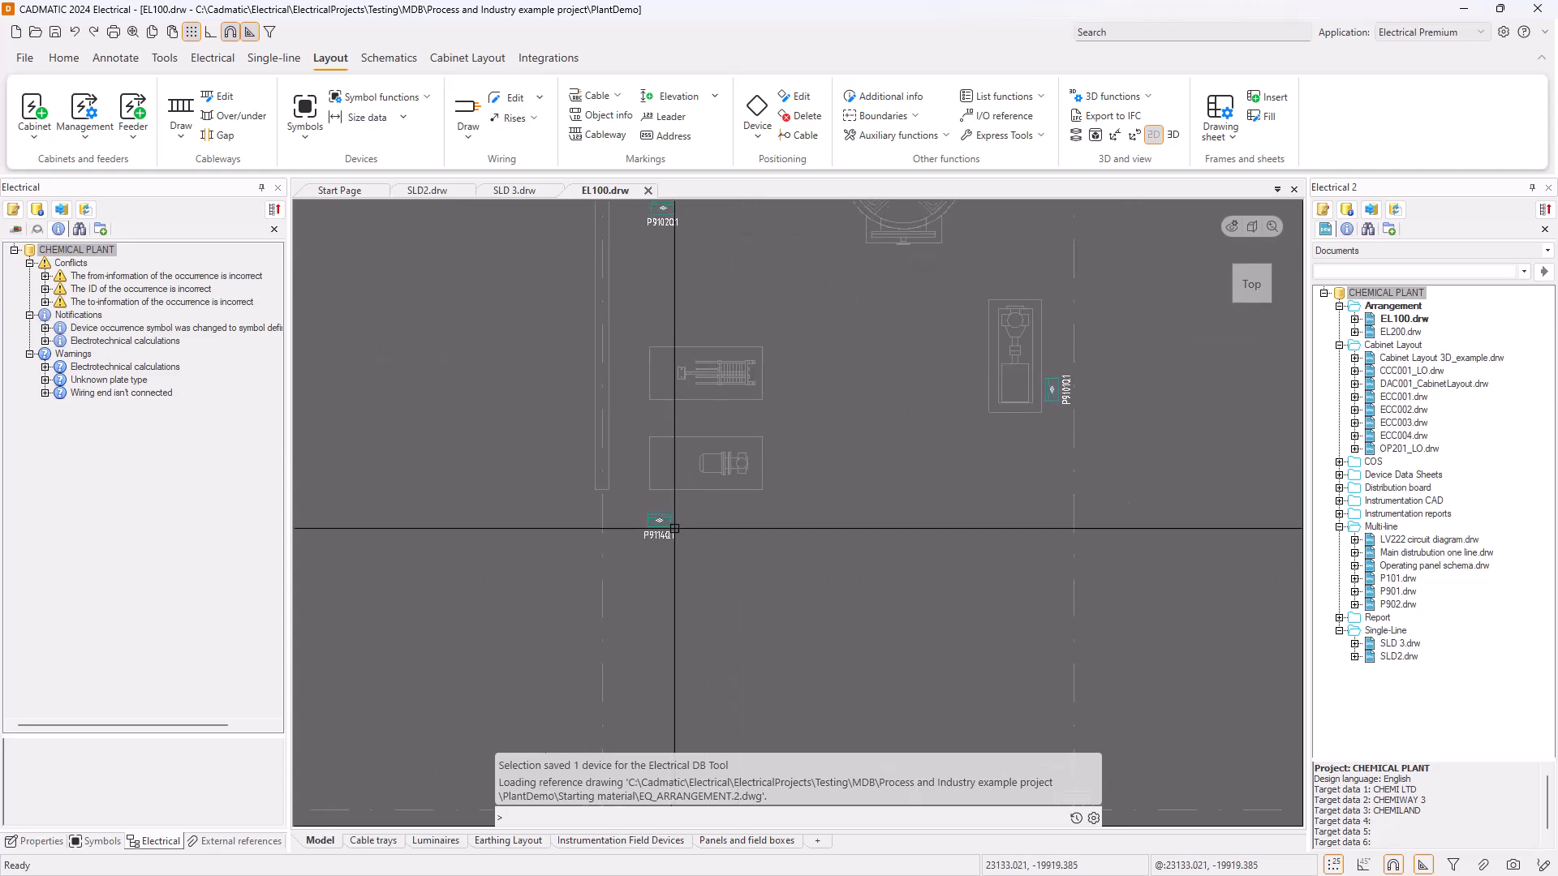
pyautogui.moveTo(731, 268); pyautogui.dragTo(788, 403, button='middle')
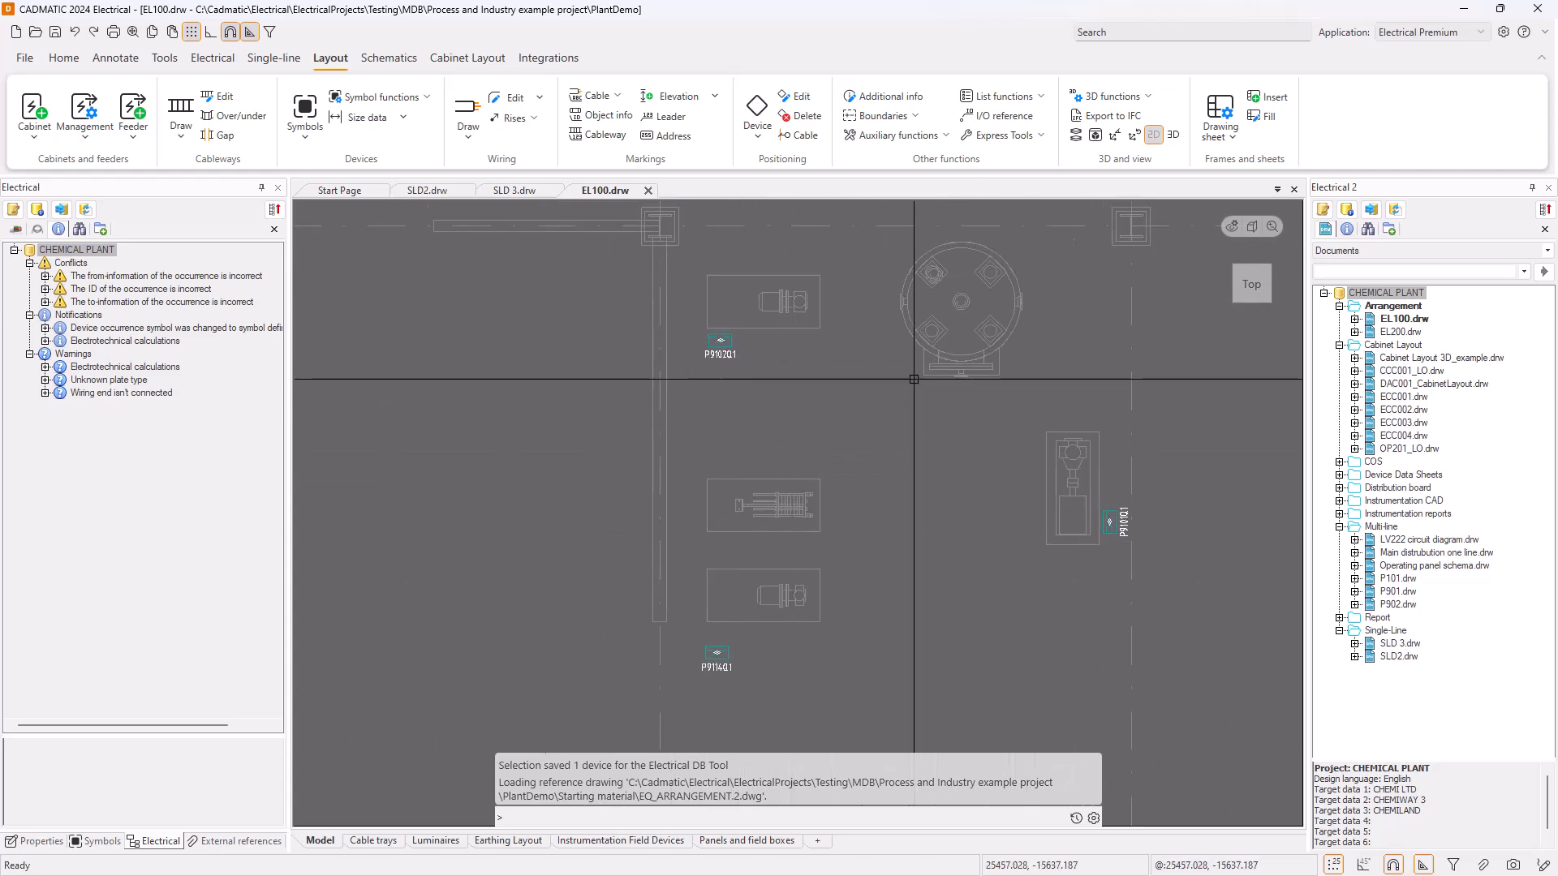
pyautogui.scroll(-2, 789, 471)
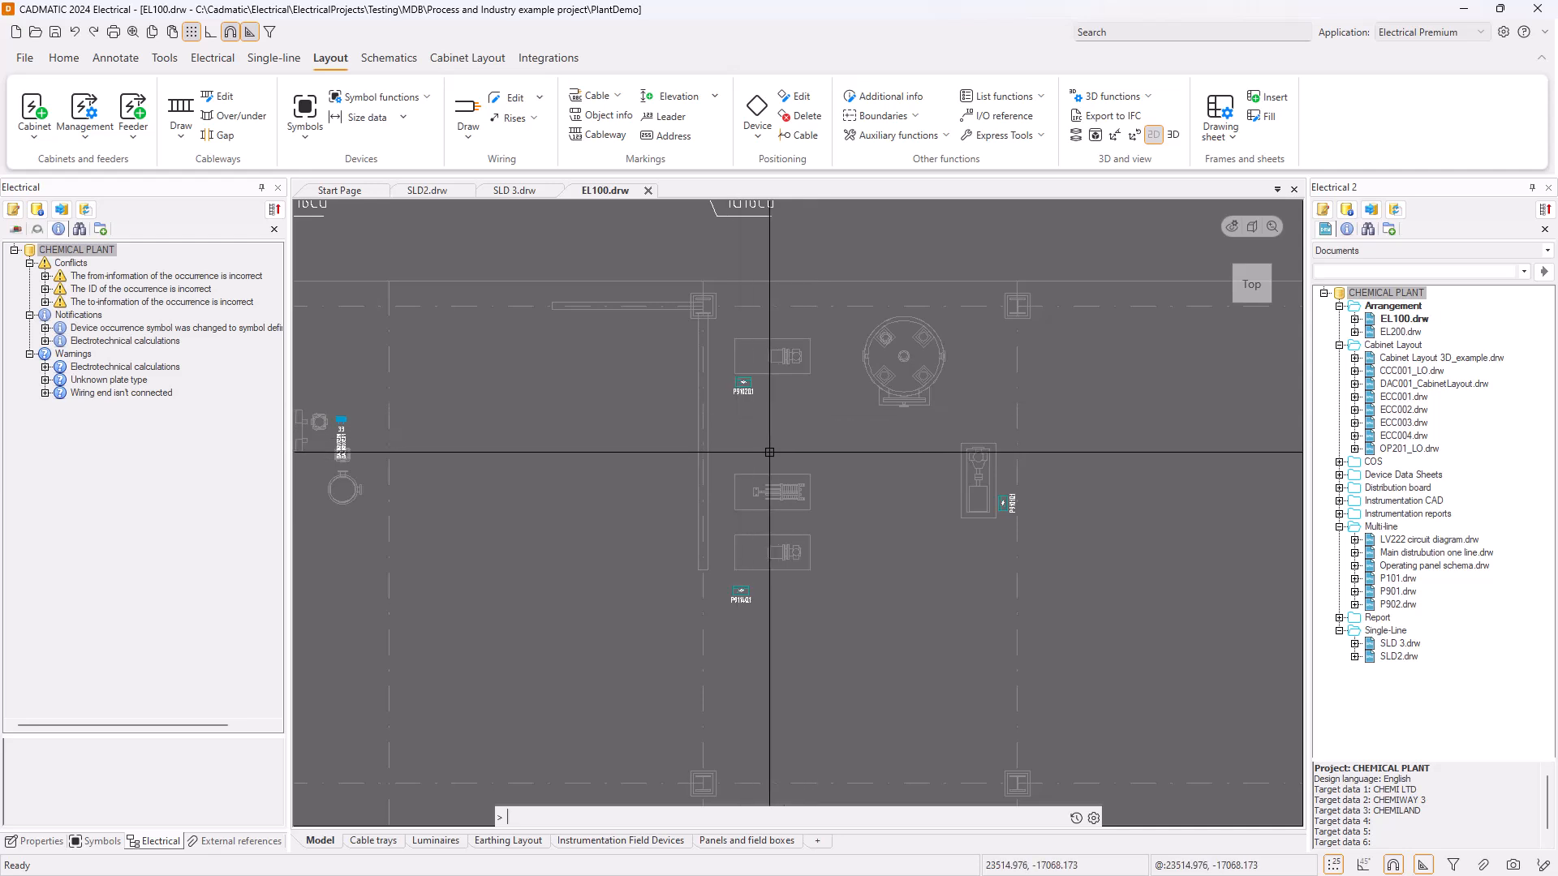
# Show the user's selection list and expand its Switch group down to safety switch P9110Q1
pyautogui.click(79, 229)
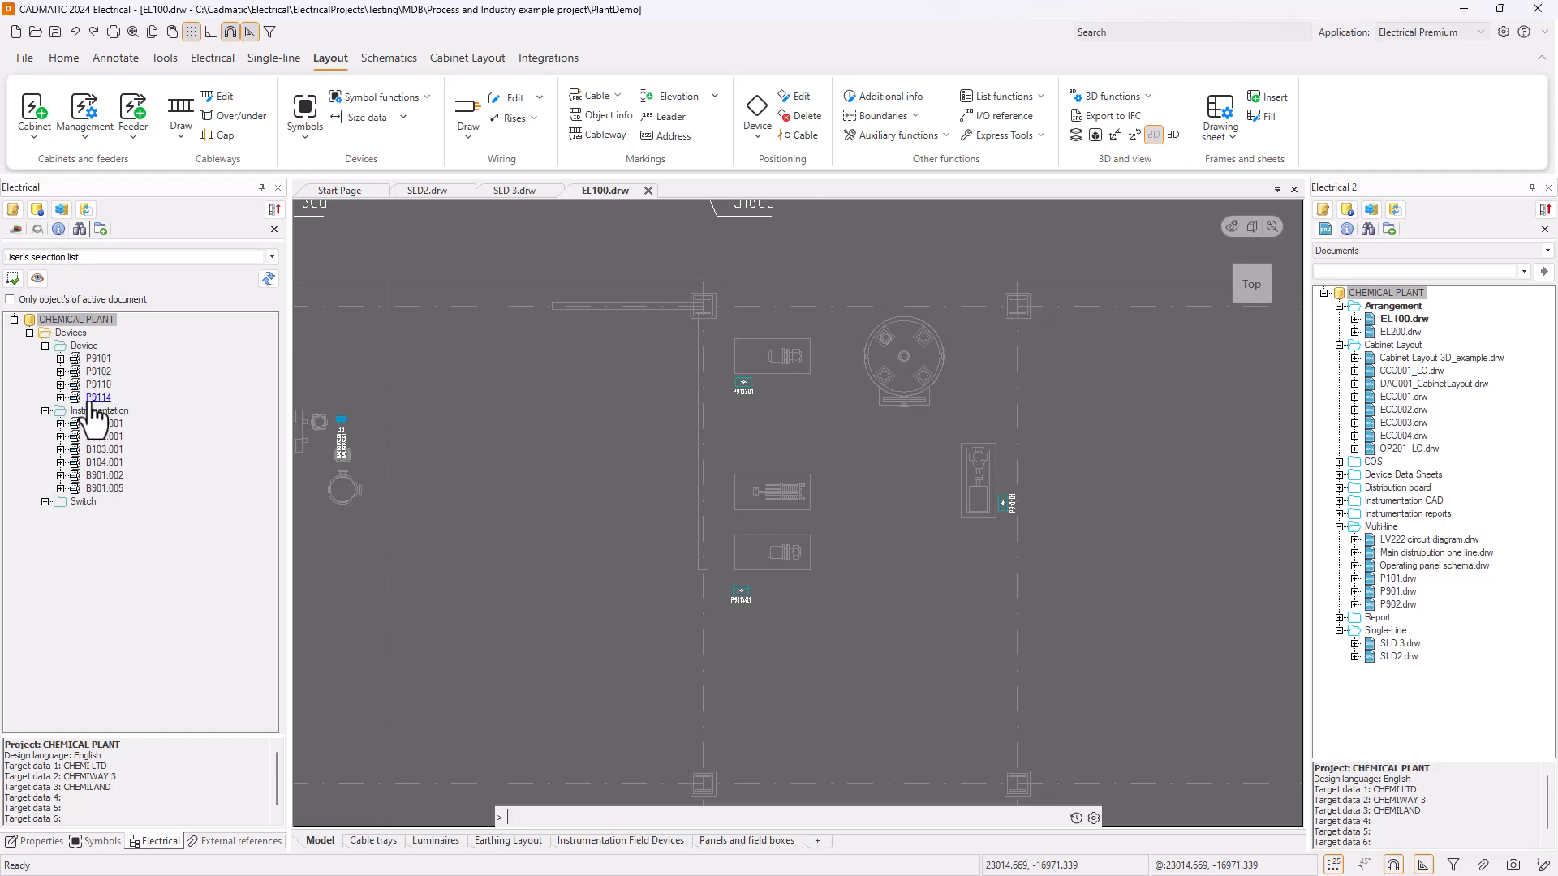
pyautogui.click(60, 384)
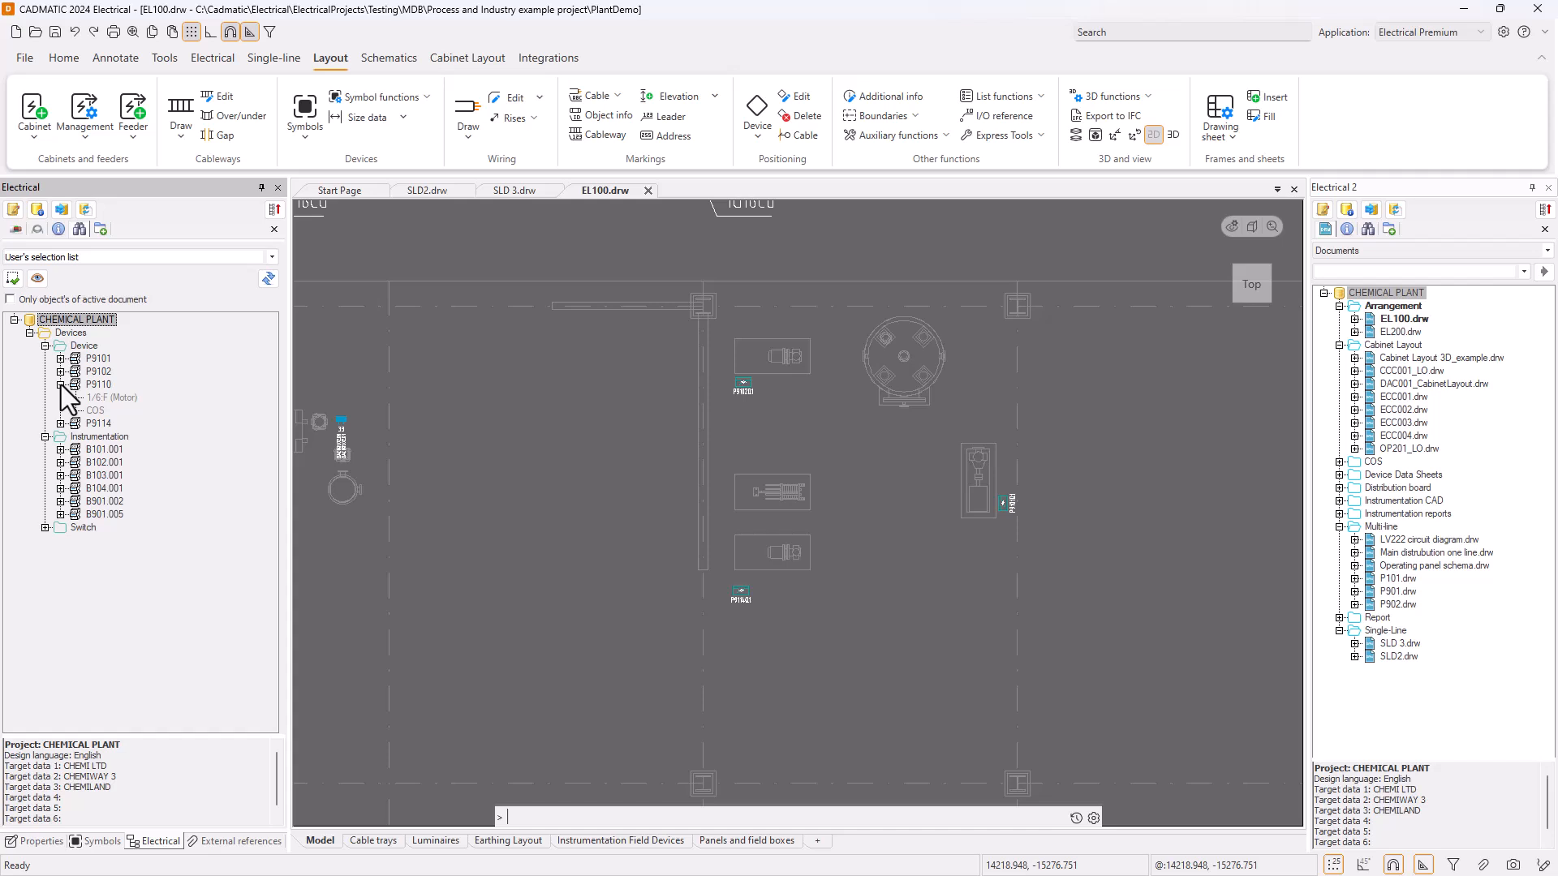
pyautogui.click(60, 384)
pyautogui.click(46, 501)
pyautogui.click(60, 515)
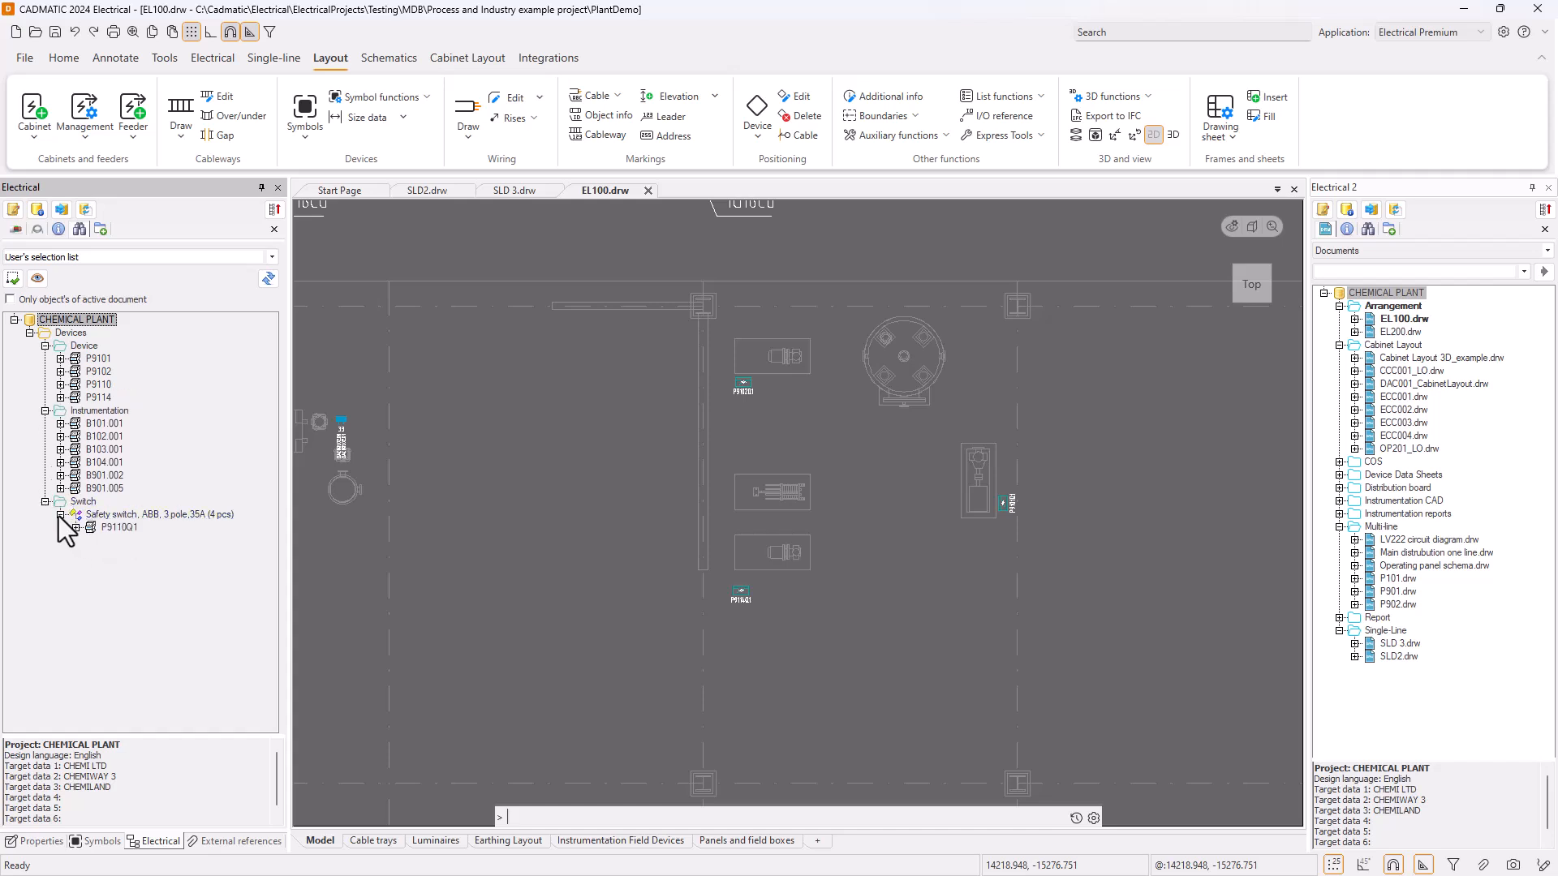
# Insert an occurrence of safety switch P9110Q1 just above the middle pump, rotated 180 degrees, and save the drawing
pyautogui.rightClick(111, 529)
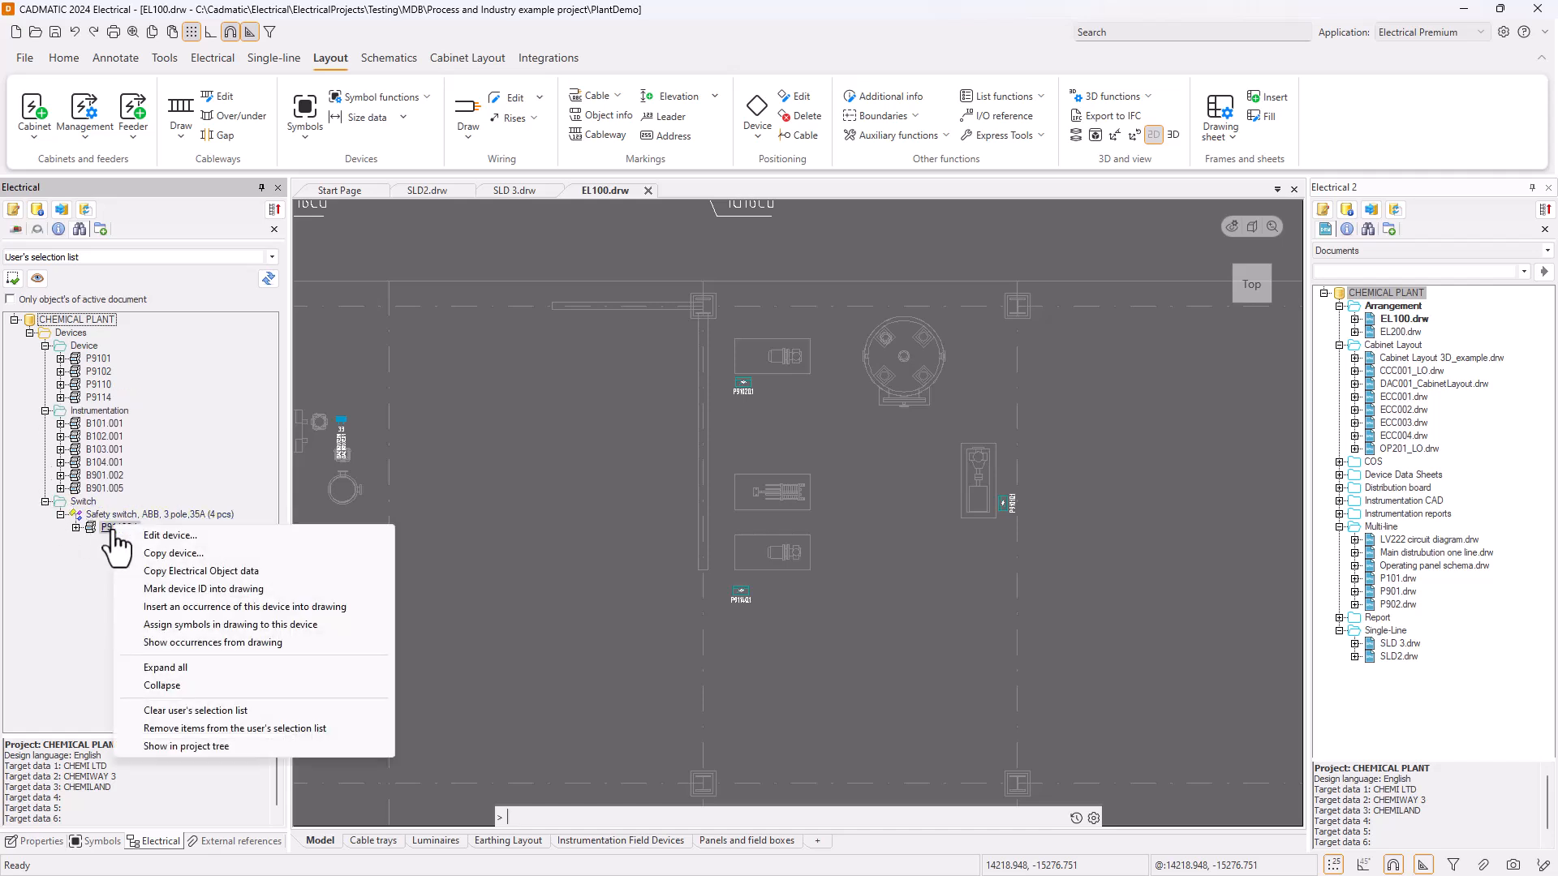
pyautogui.click(178, 609)
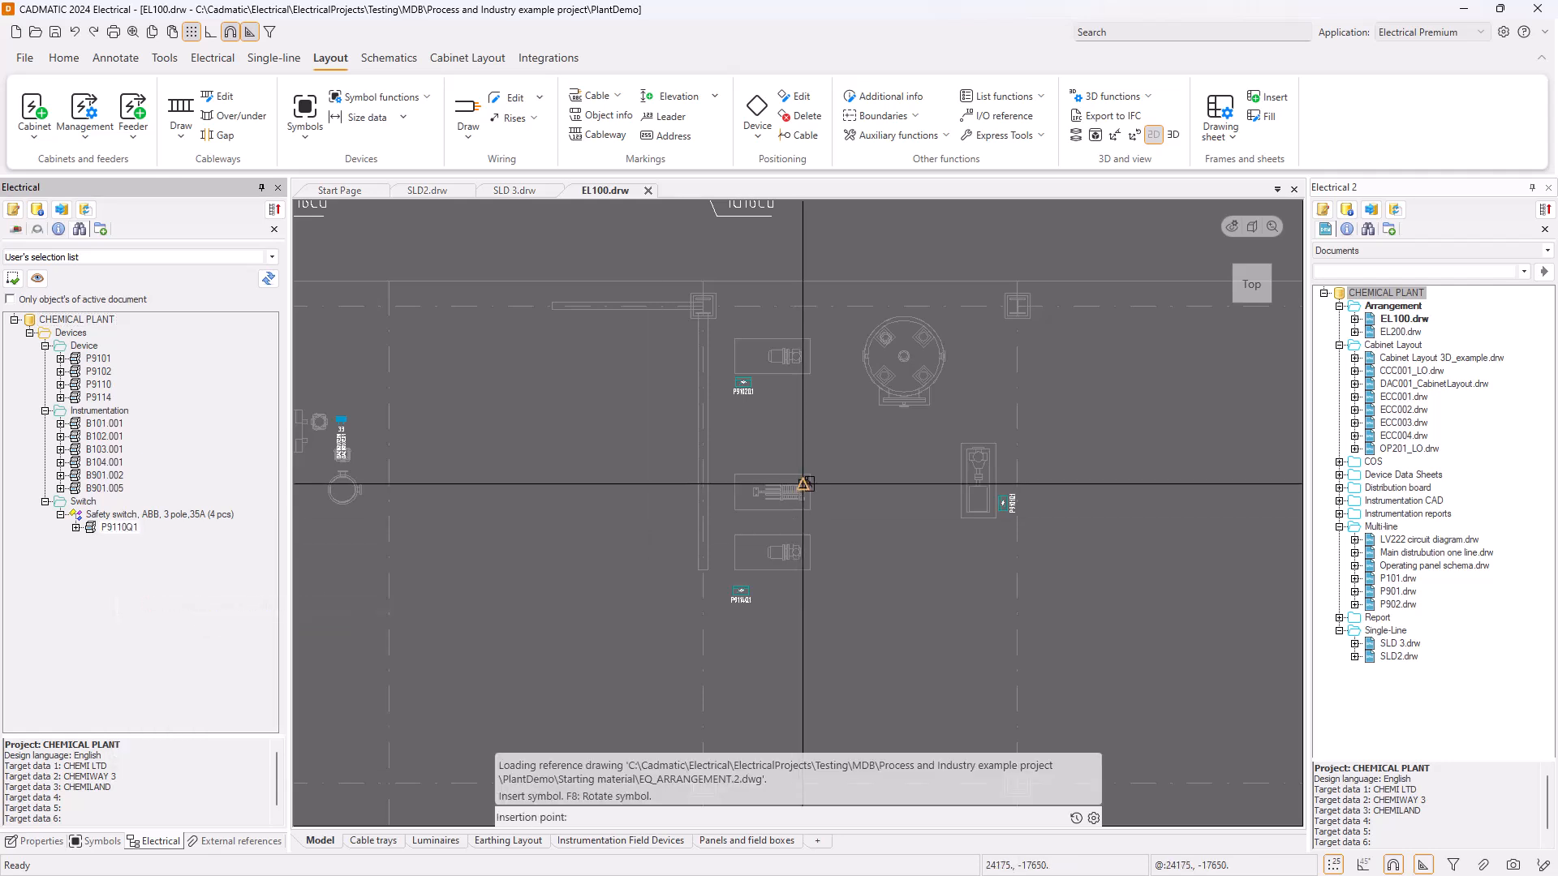
pyautogui.scroll(4, 770, 469)
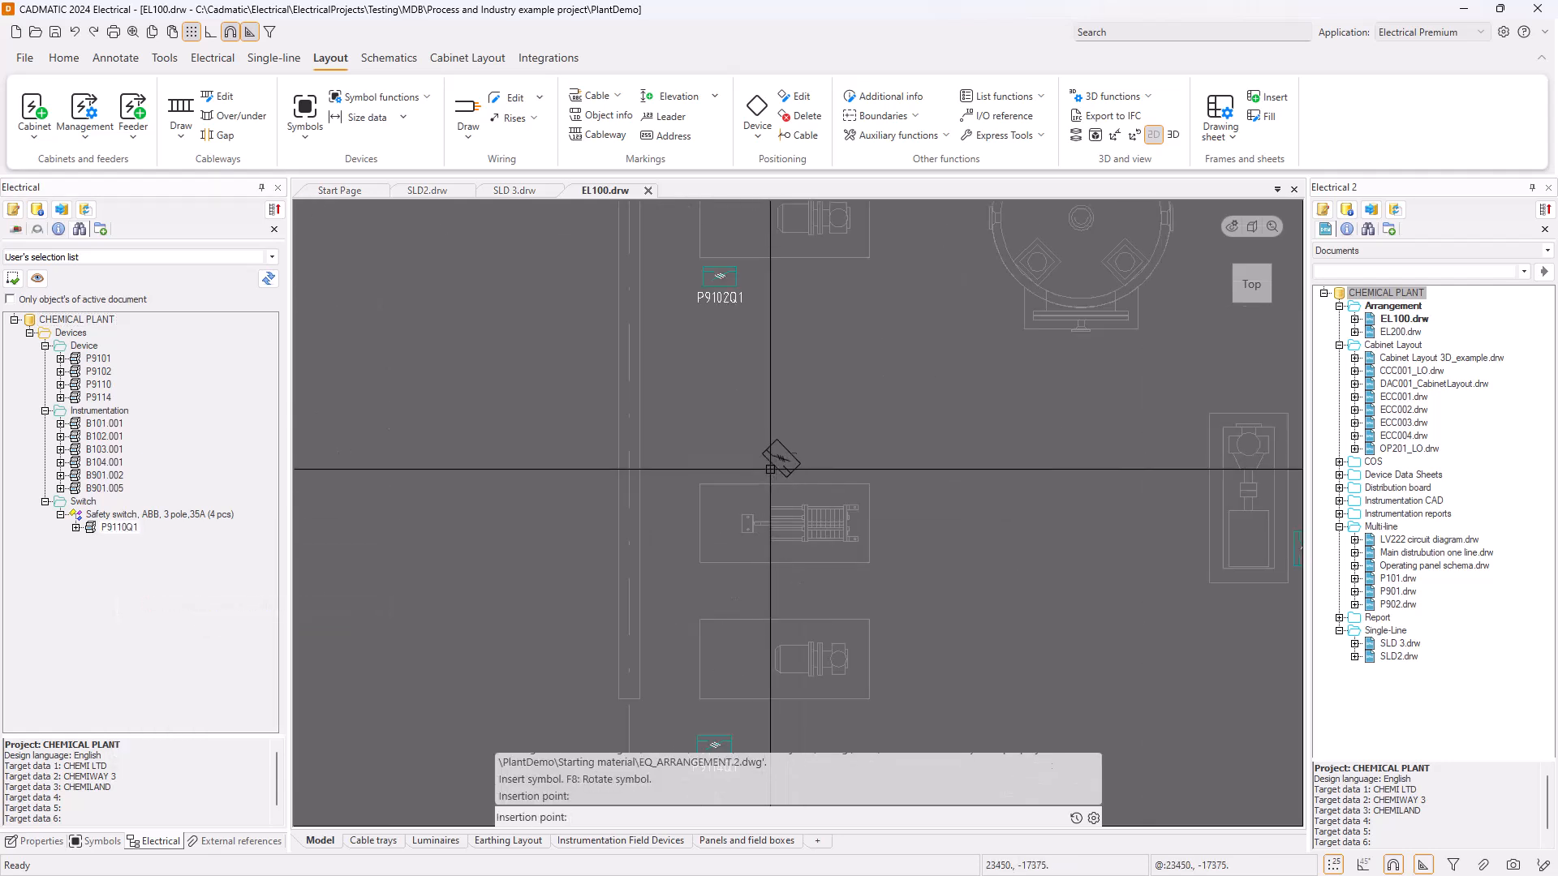
pyautogui.scroll(-2, 777, 445)
pyautogui.moveTo(776, 445); pyautogui.dragTo(754, 411, button='middle')
pyautogui.scroll(2, 754, 410)
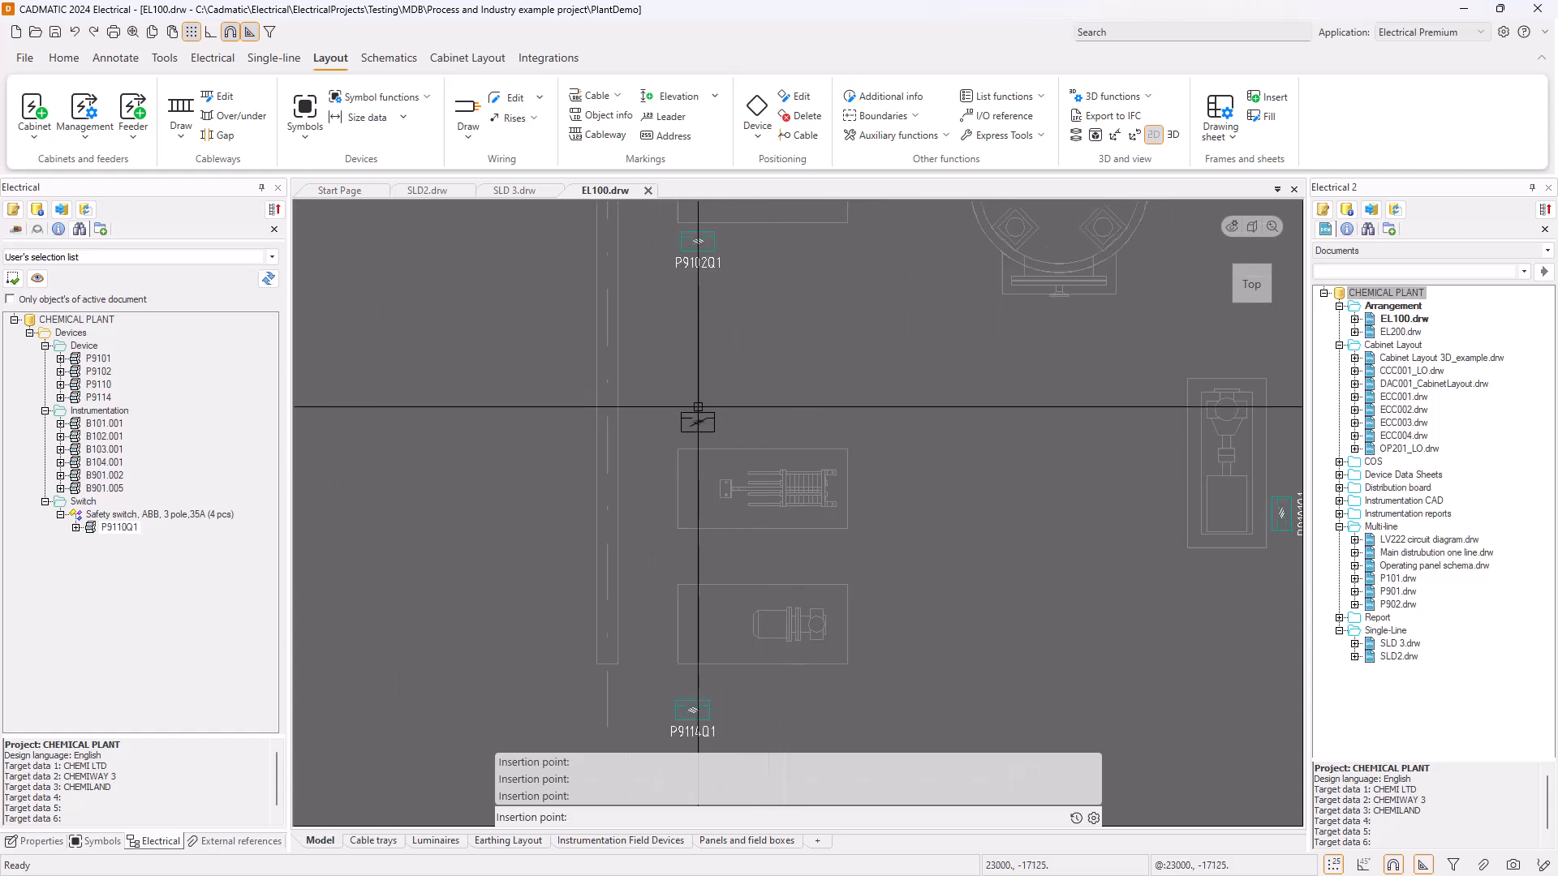
pyautogui.click(698, 407)
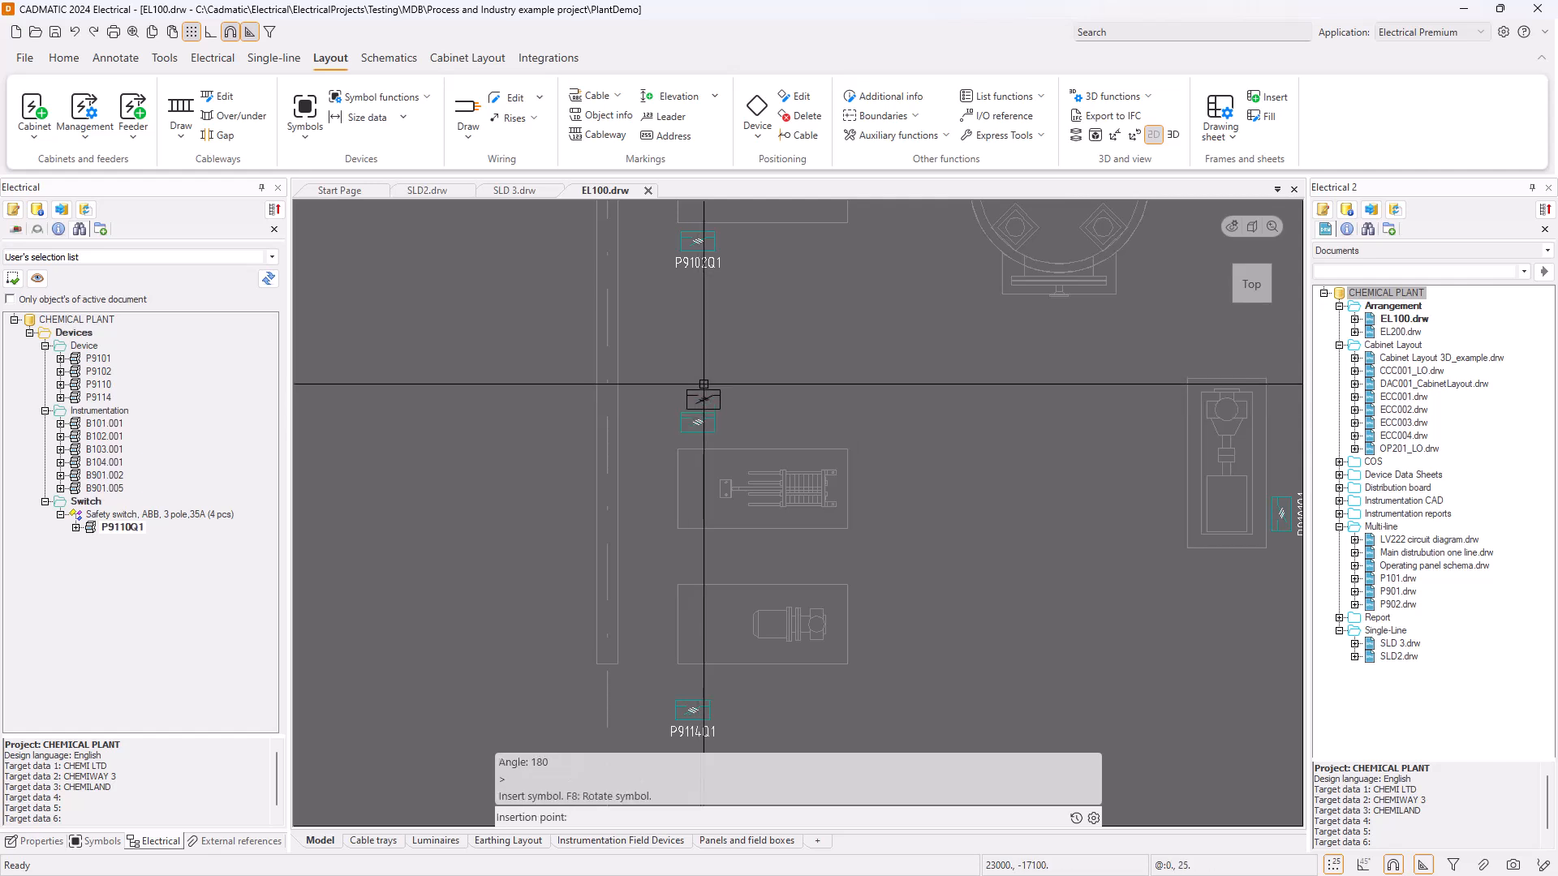
pyautogui.scroll(-2, 703, 564)
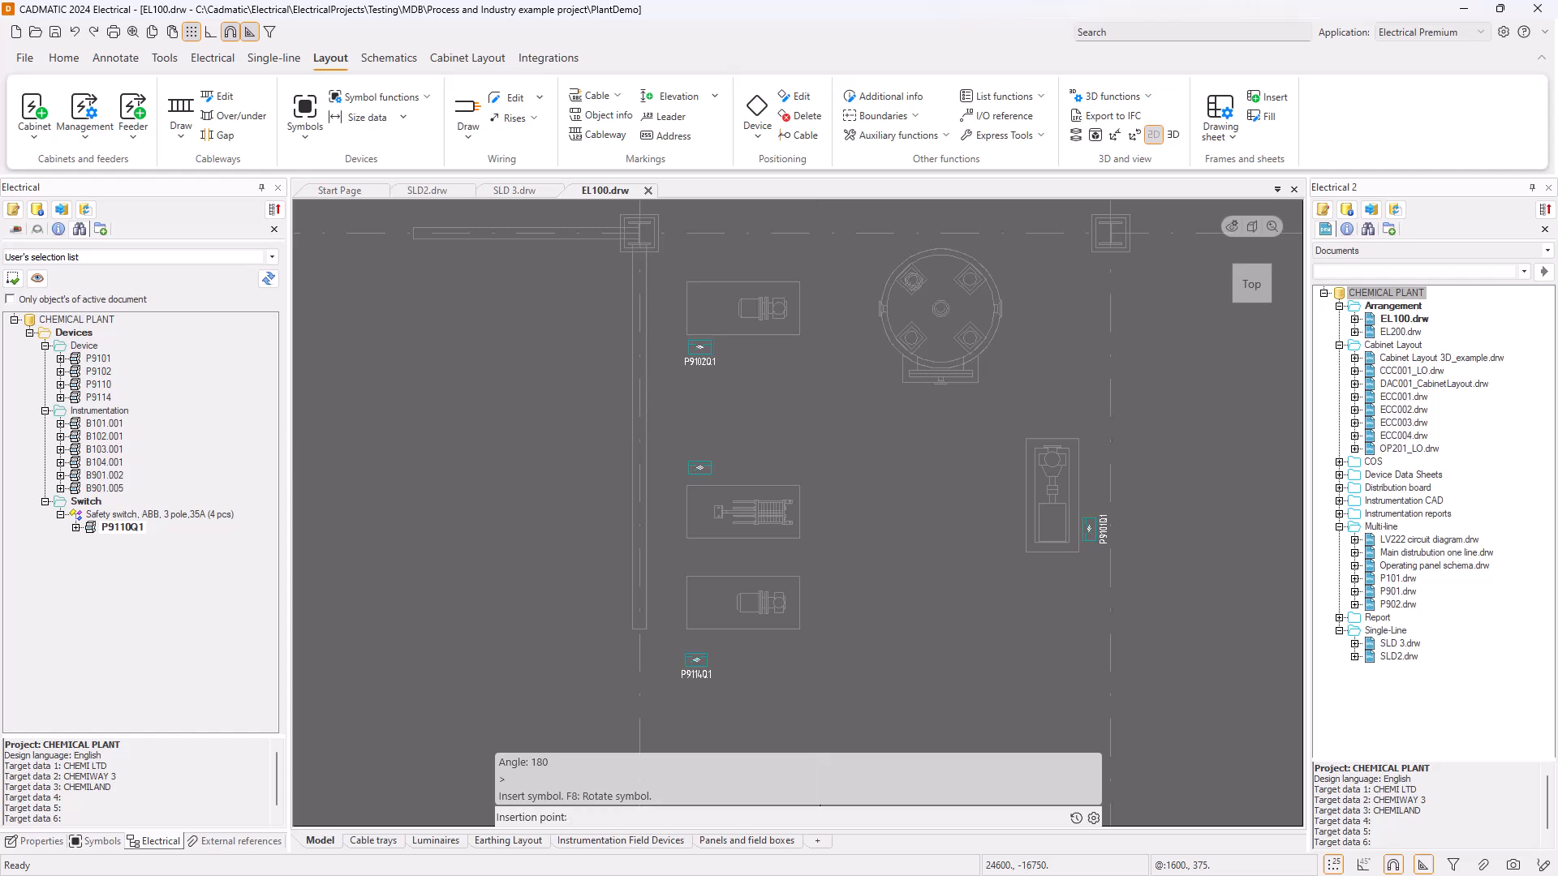
pyautogui.press('Escape')
pyautogui.click(56, 32)
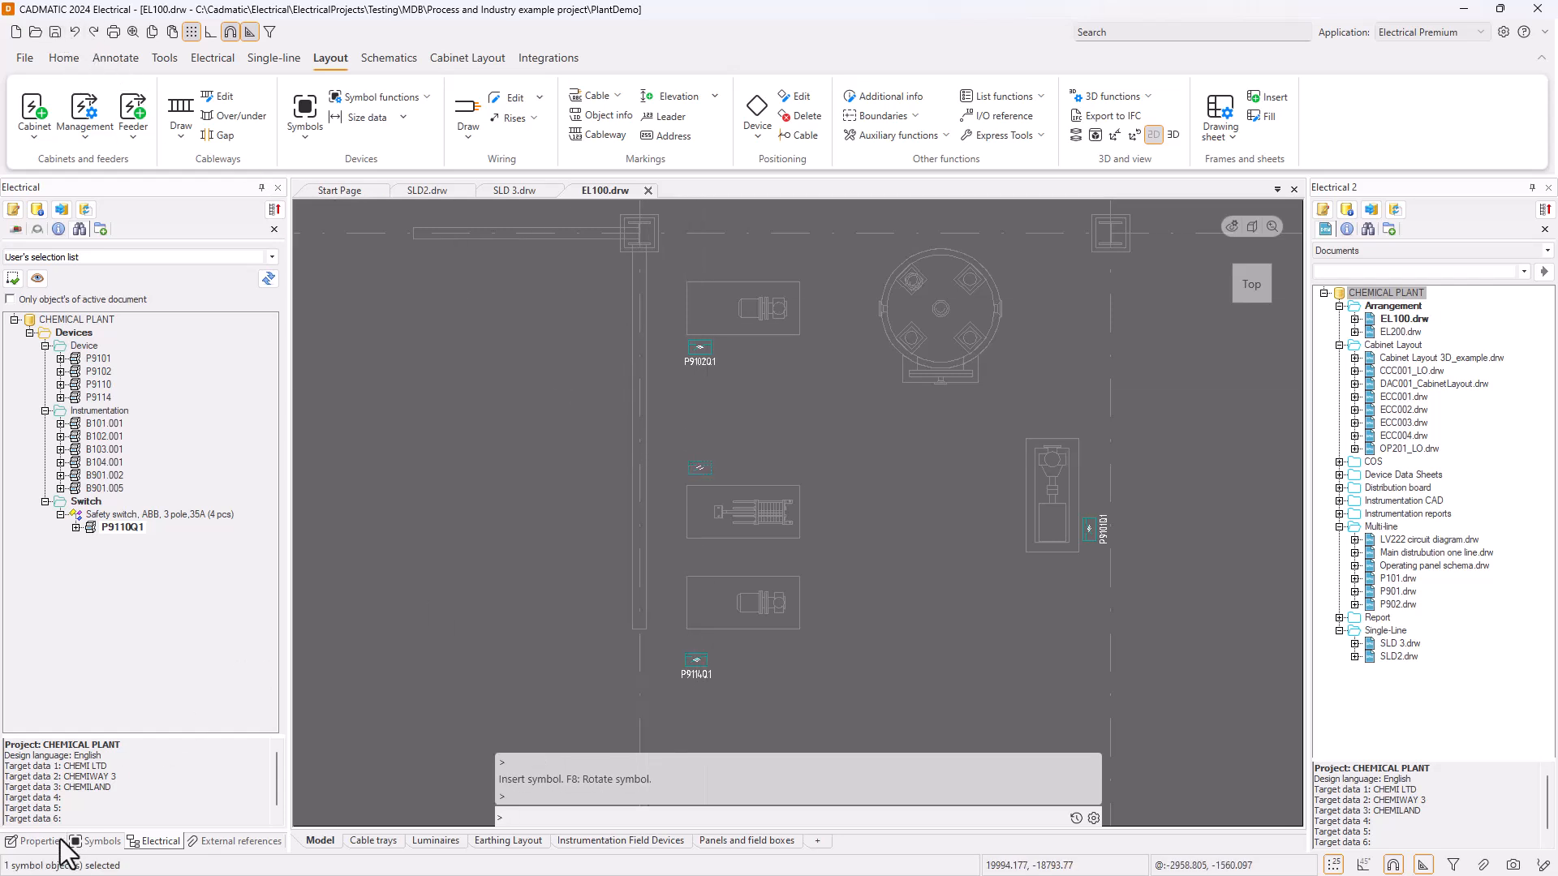
# Make the ID attribute of the inserted safety switch visible in the drawing, and return to the project tree
pyautogui.click(40, 842)
pyautogui.click(50, 227)
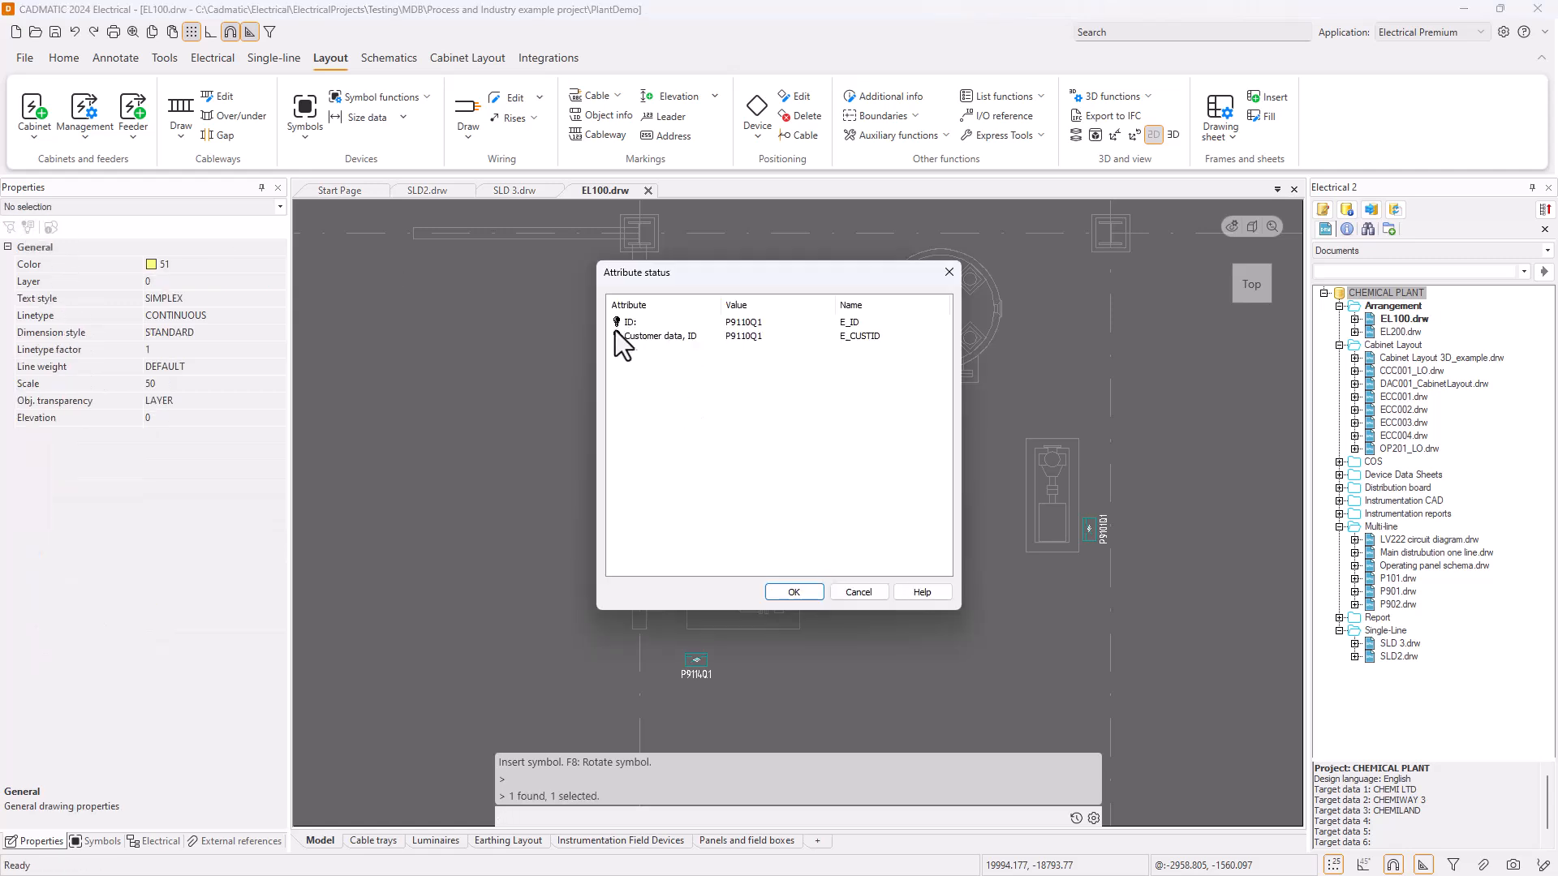
pyautogui.click(793, 592)
pyautogui.scroll(5, 734, 487)
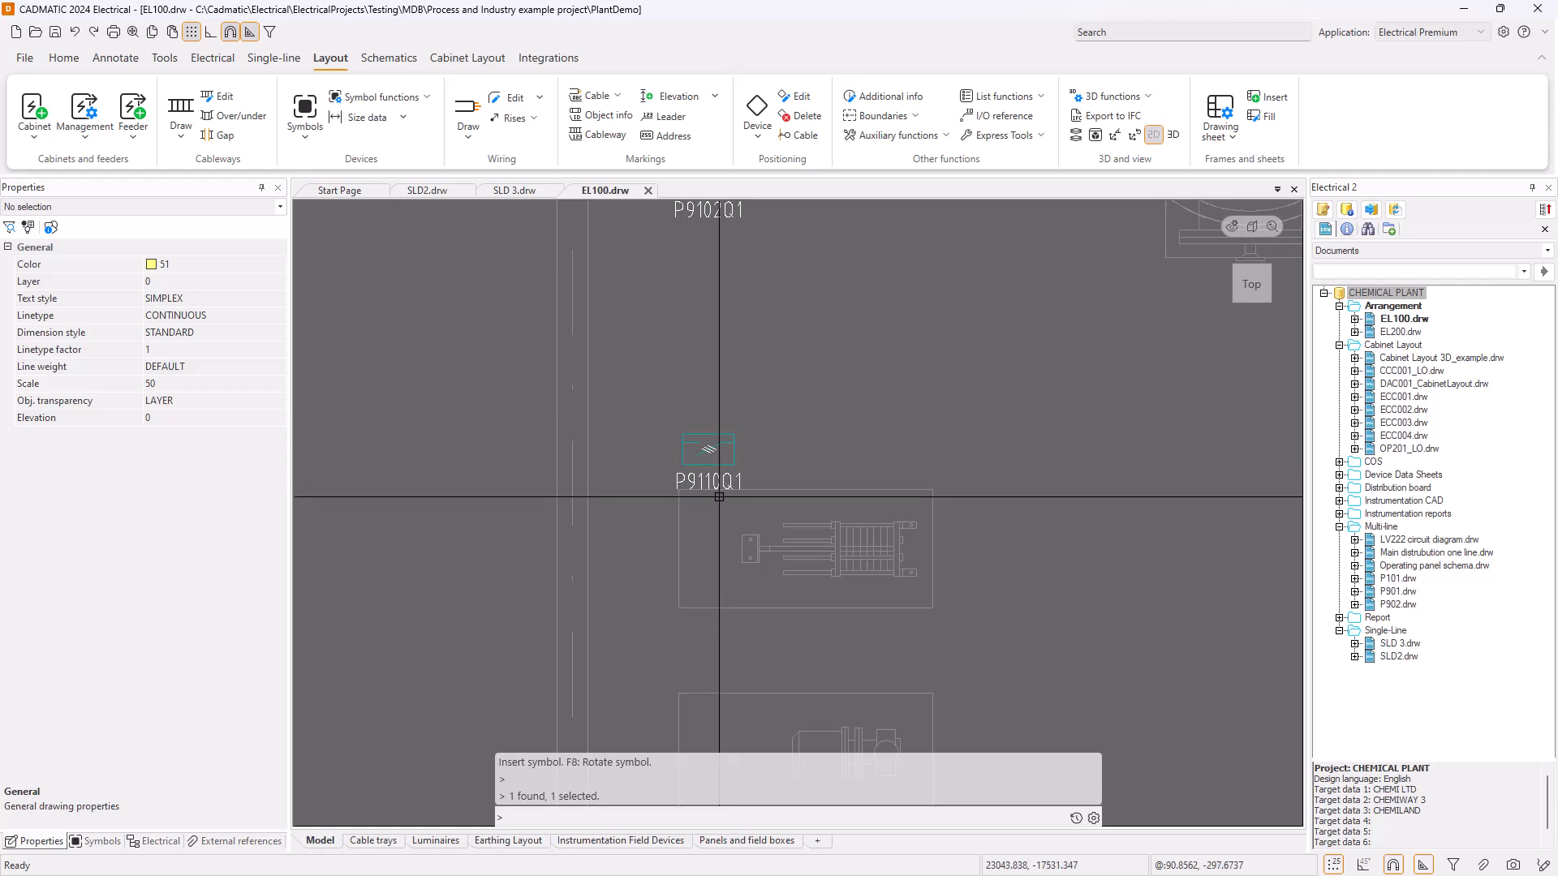
pyautogui.click(160, 841)
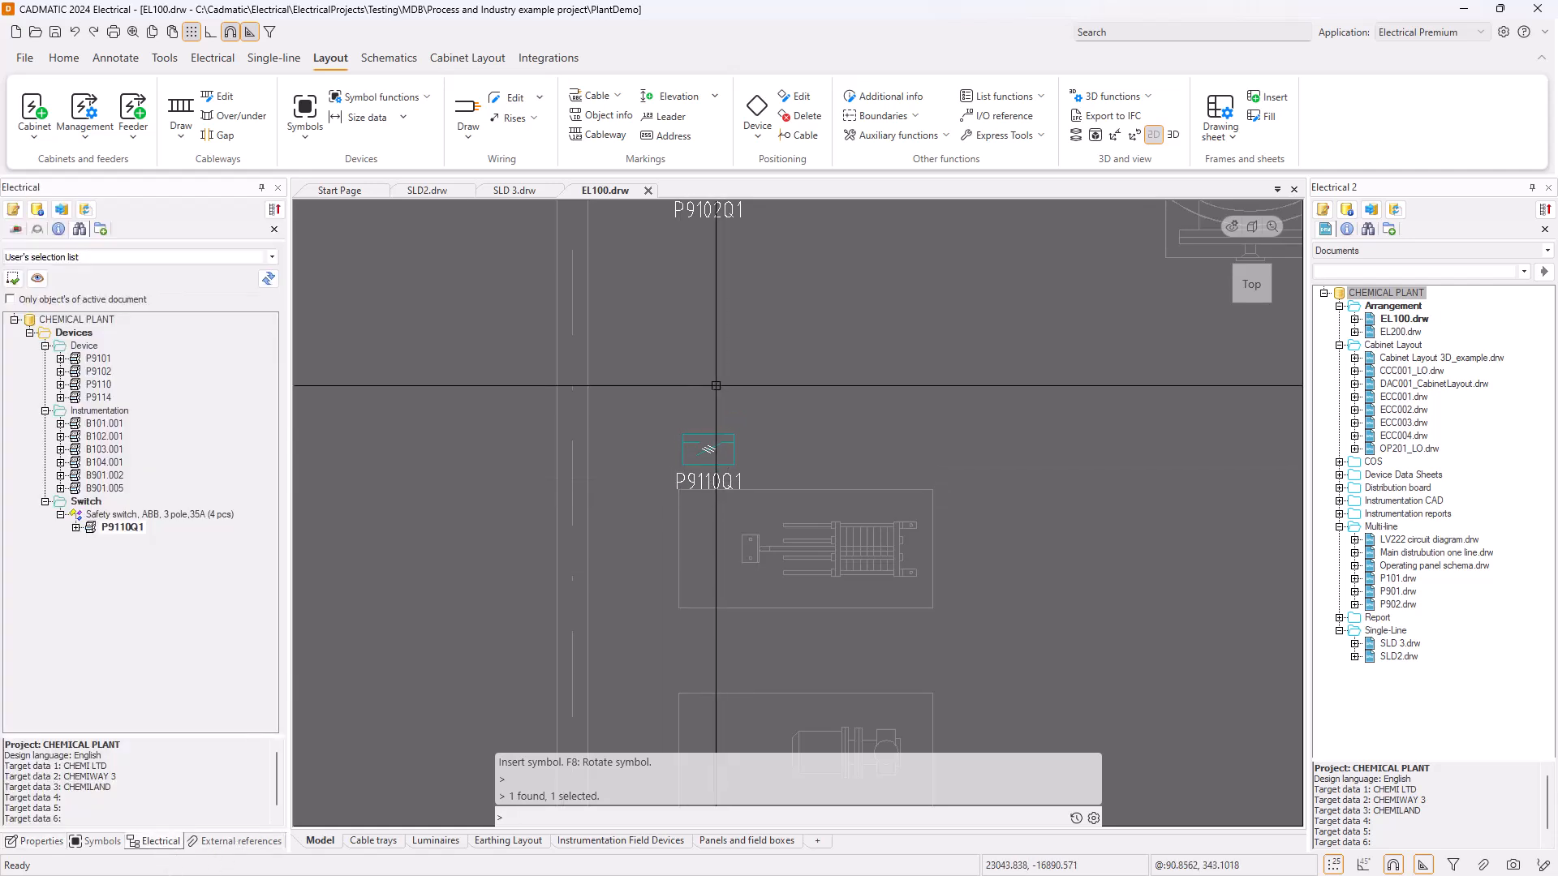
# Return to SLD 3.drw, review the properties and occurrences of cable P9110-W1, and close them
pyautogui.click(520, 189)
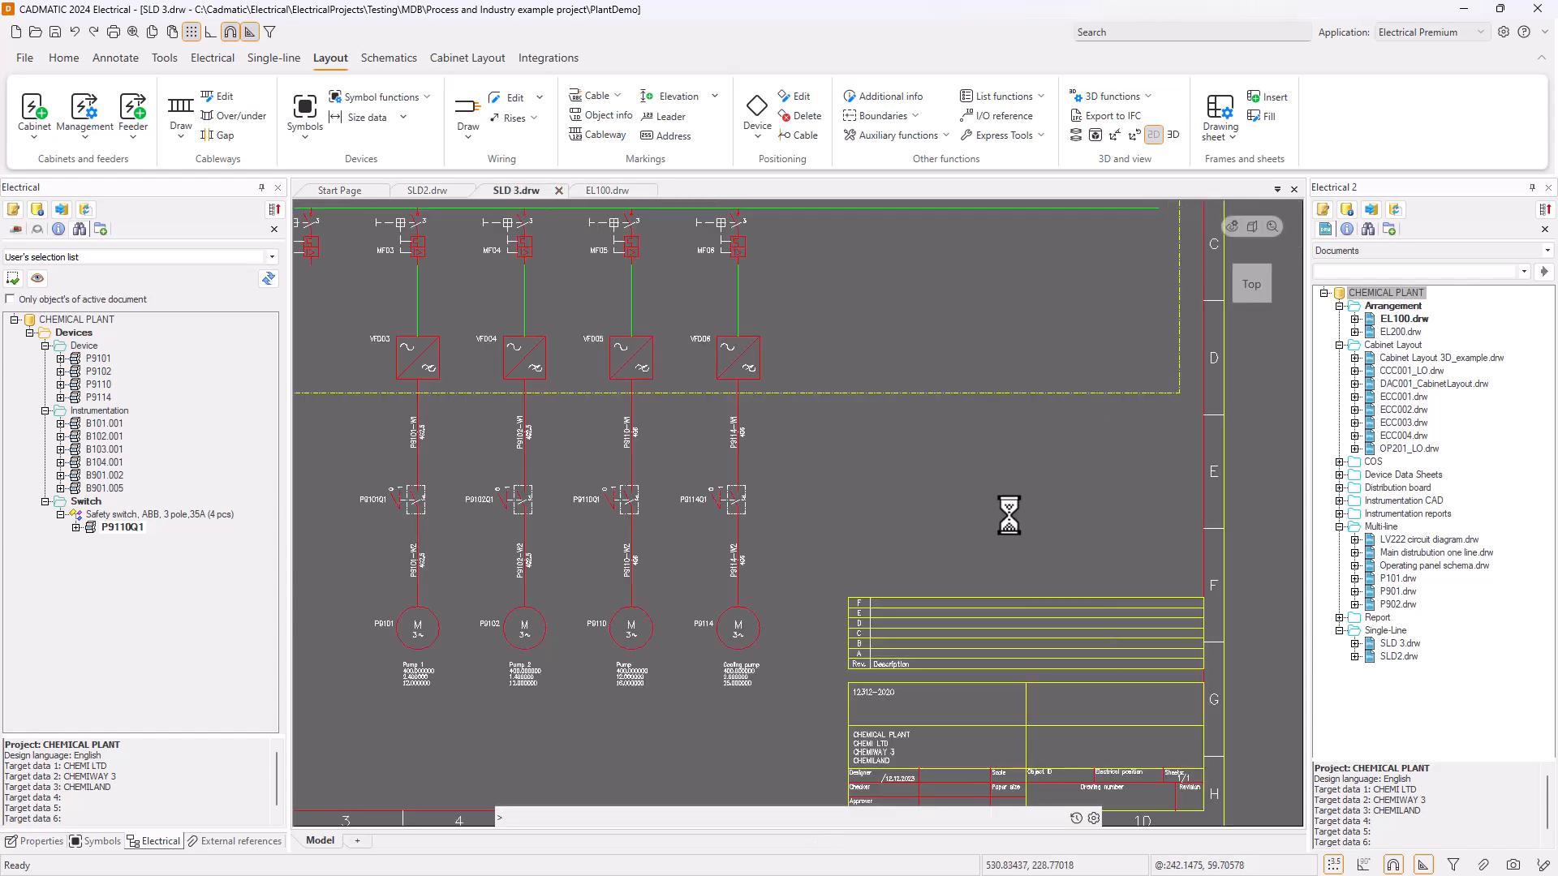
pyautogui.scroll(3, 627, 443)
pyautogui.doubleClick(627, 444)
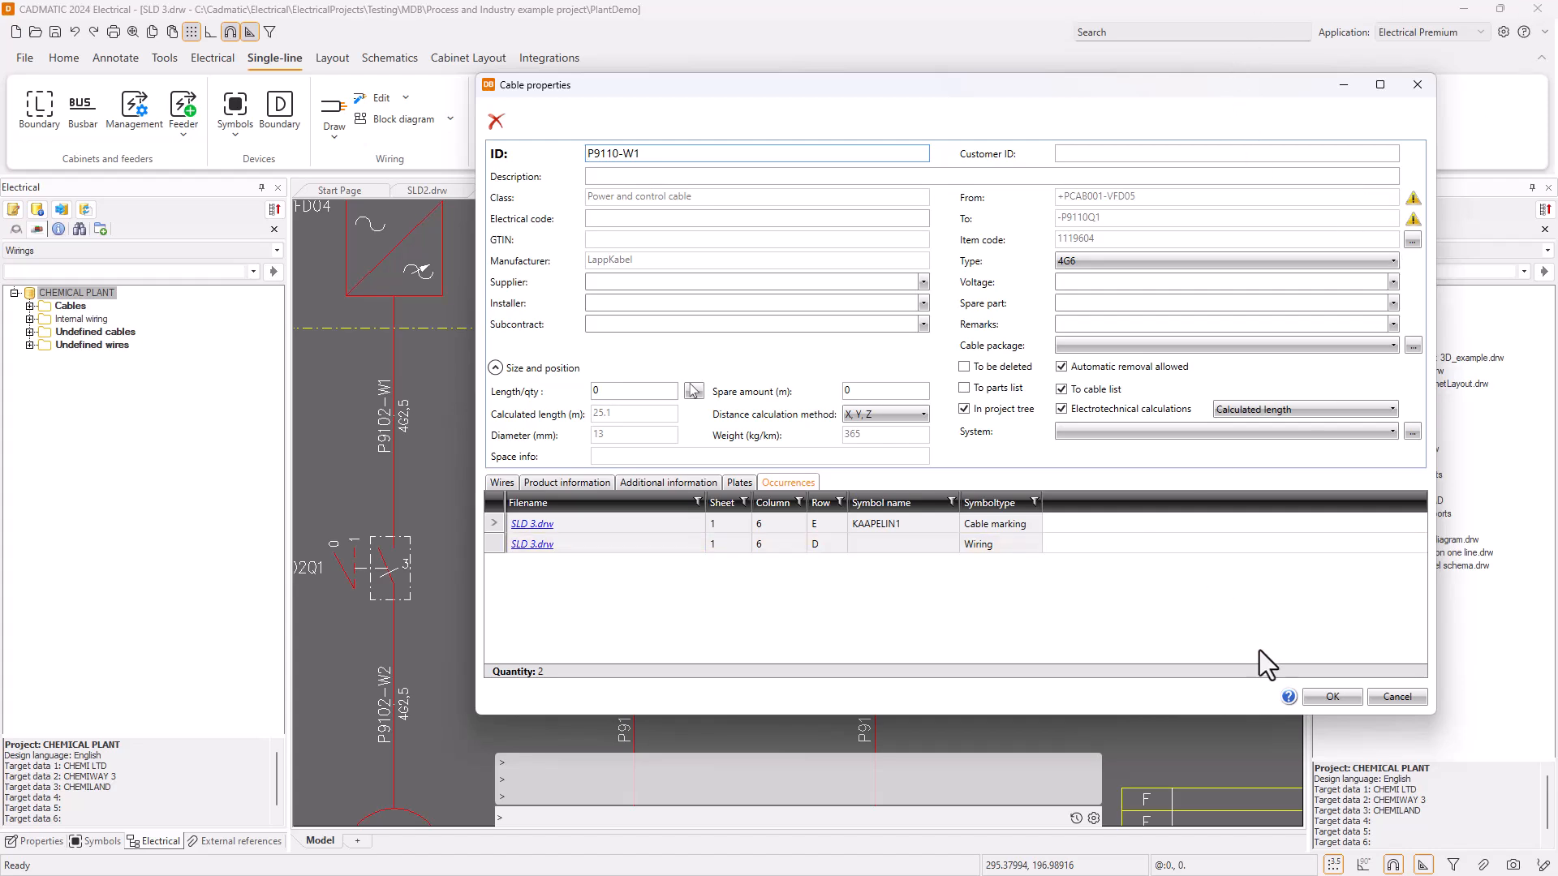
pyautogui.click(1328, 697)
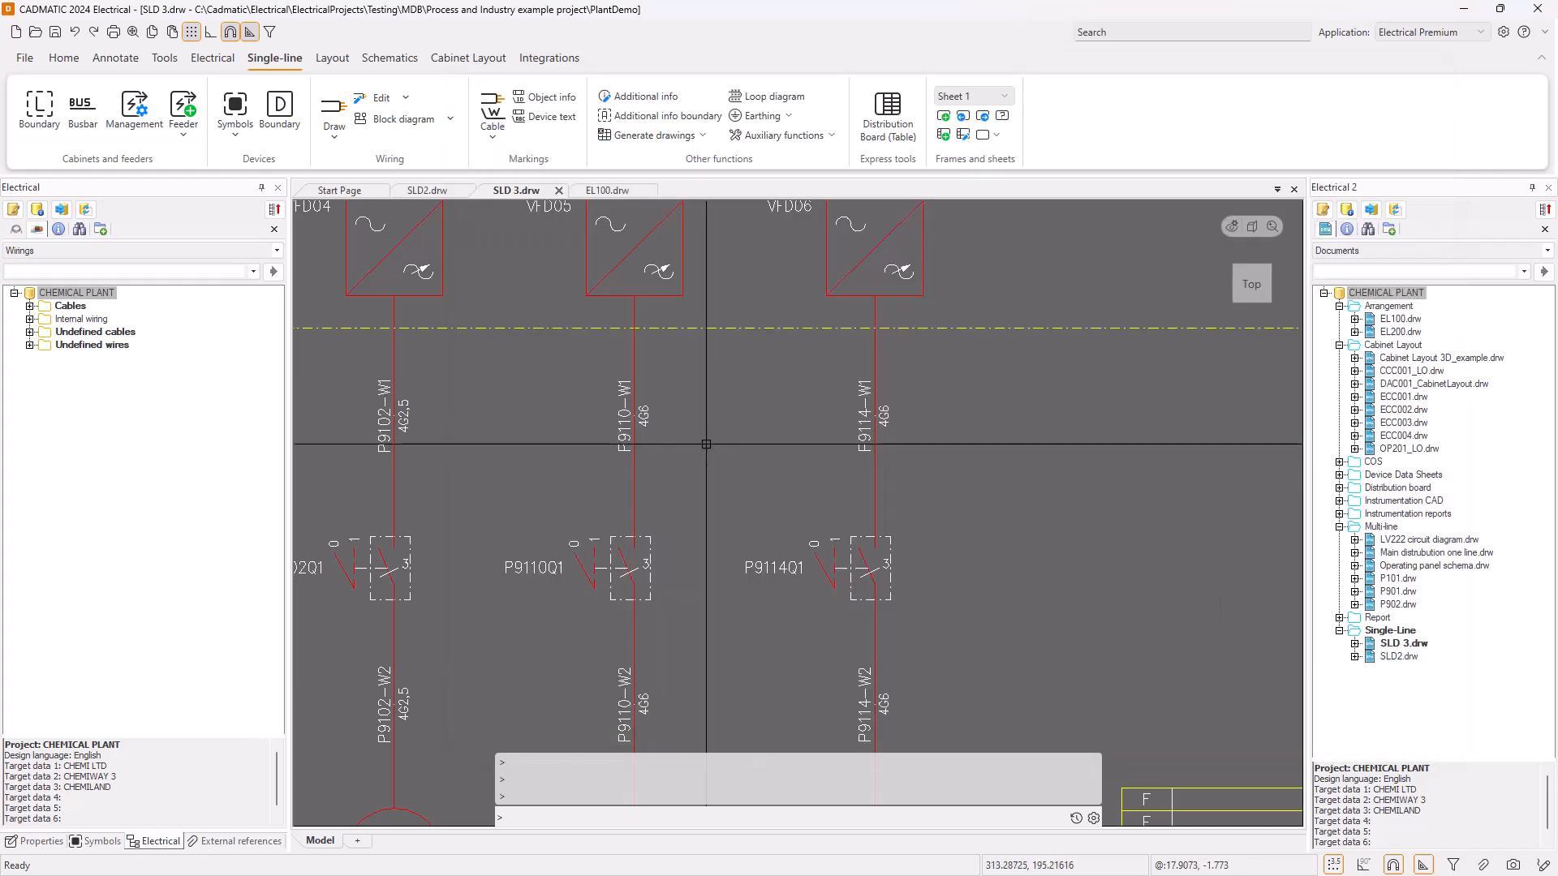
# Examine the P9110 branch beside the other pump branches, from the feeder and converter to the cables, safety switch and motor
pyautogui.scroll(-5, 706, 444)
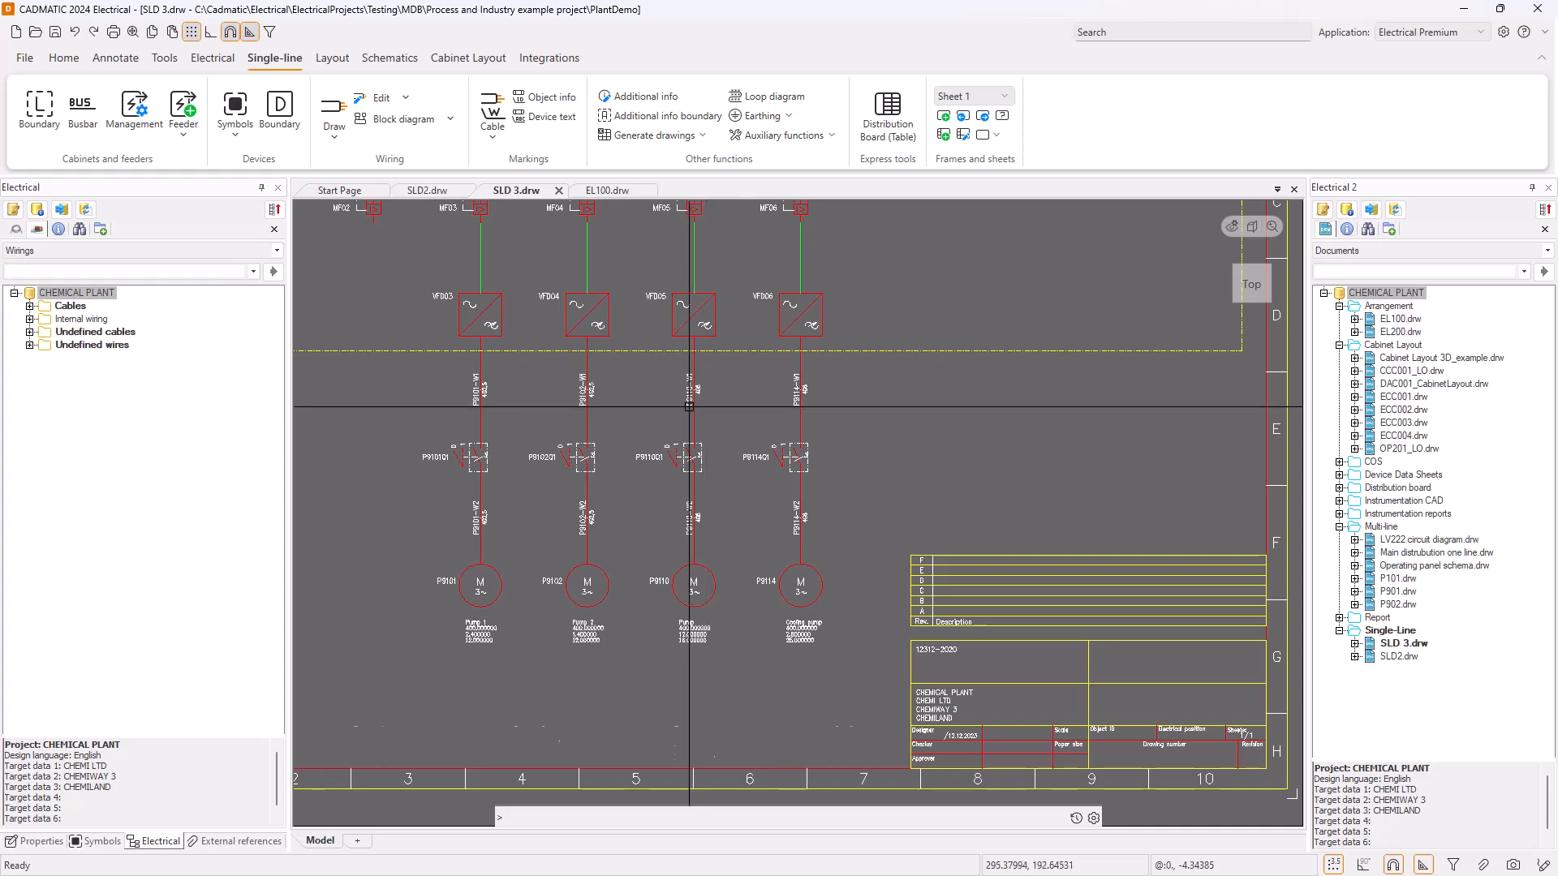
pyautogui.scroll(3, 706, 408)
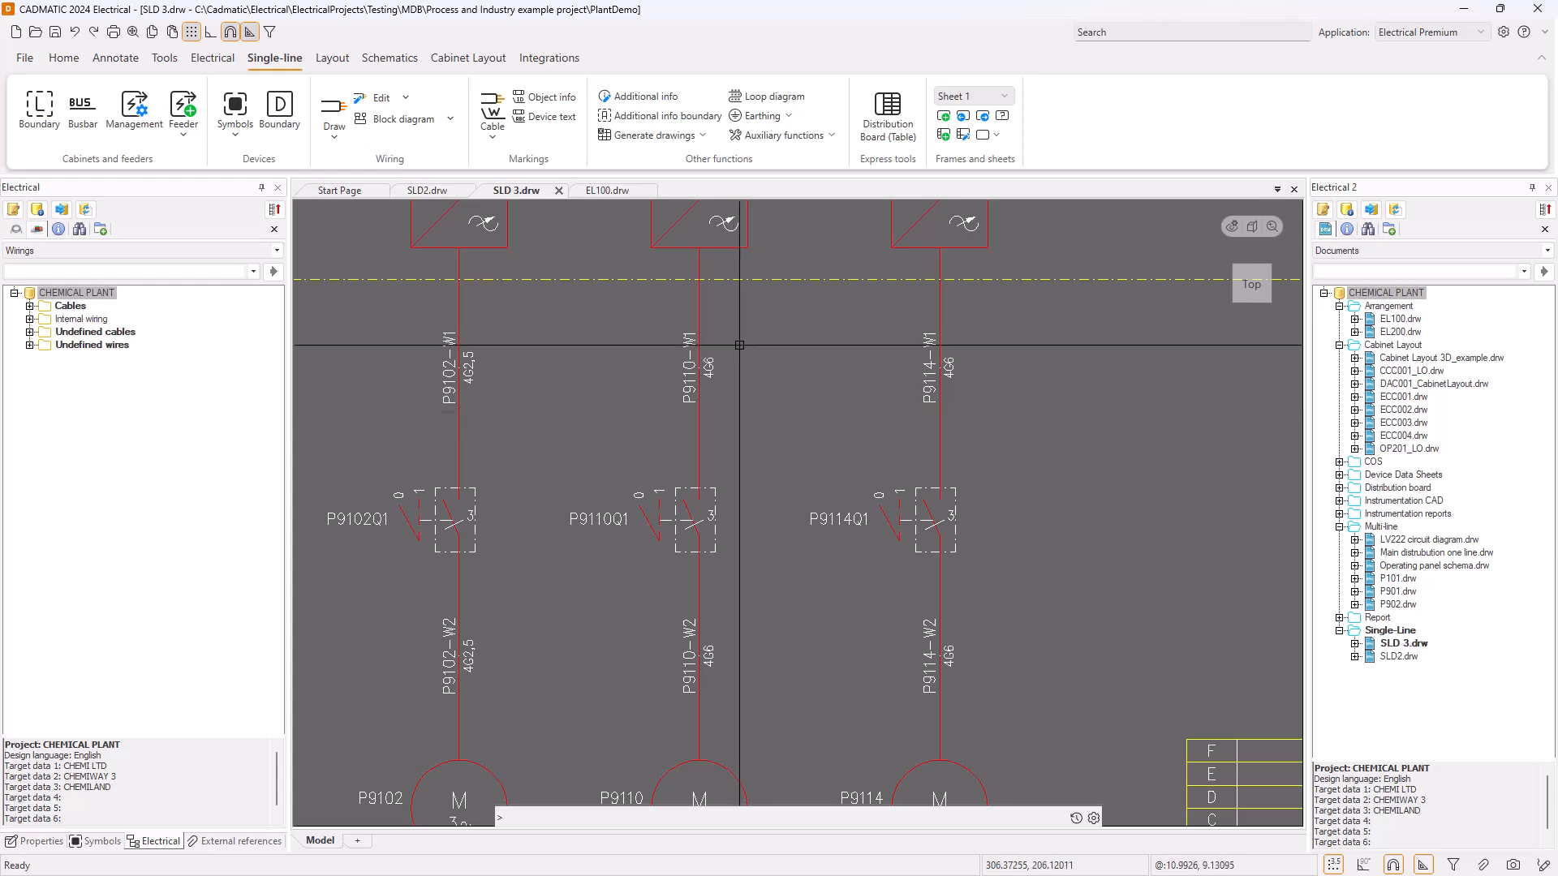
pyautogui.scroll(-3, 736, 361)
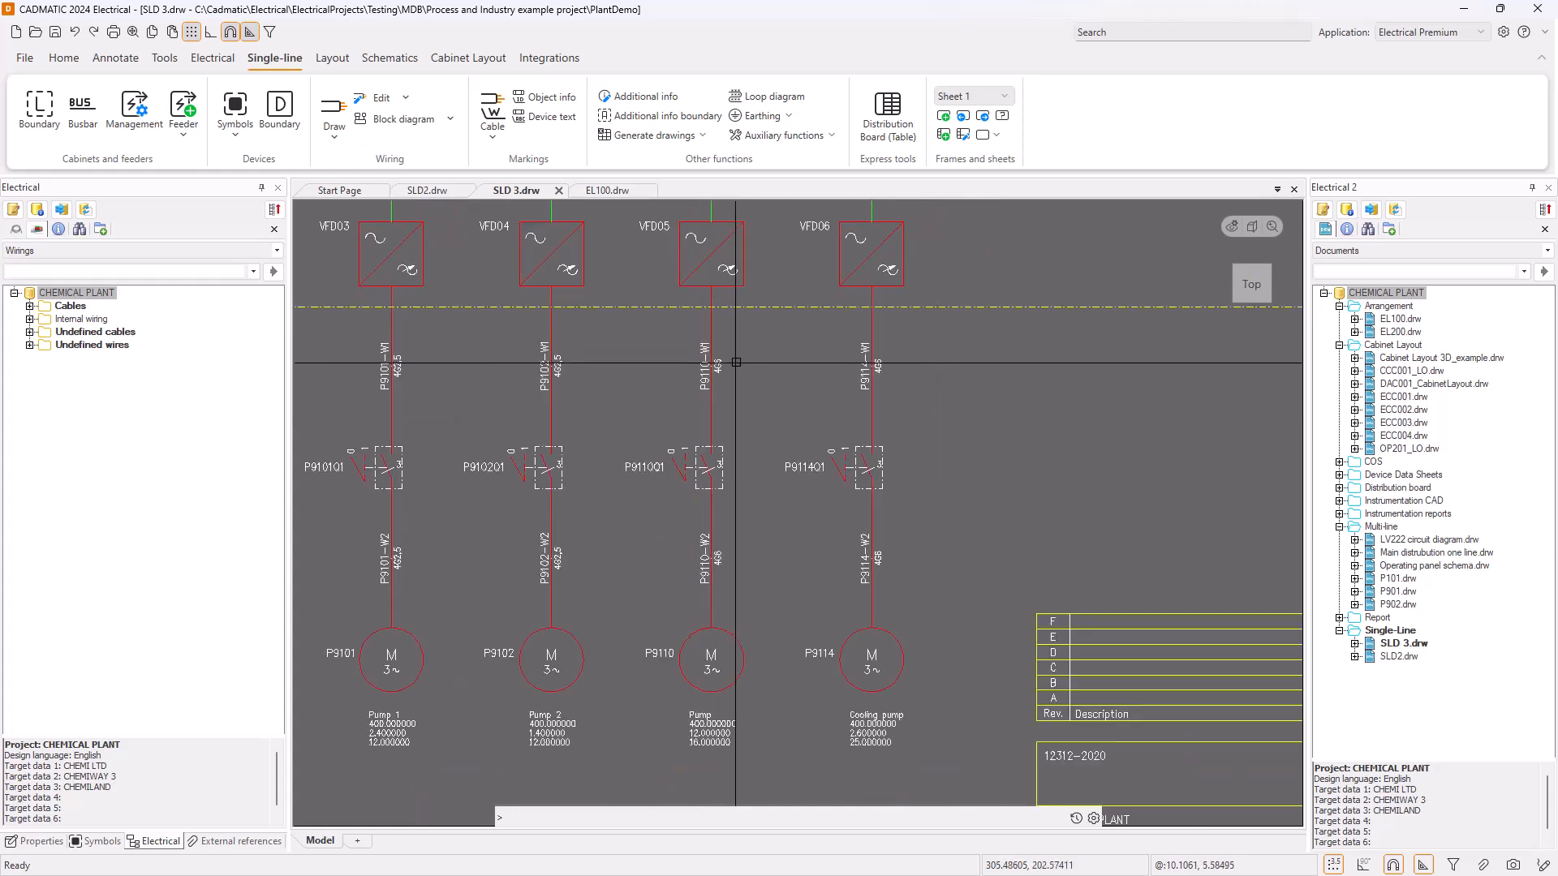
pyautogui.scroll(1, 721, 345)
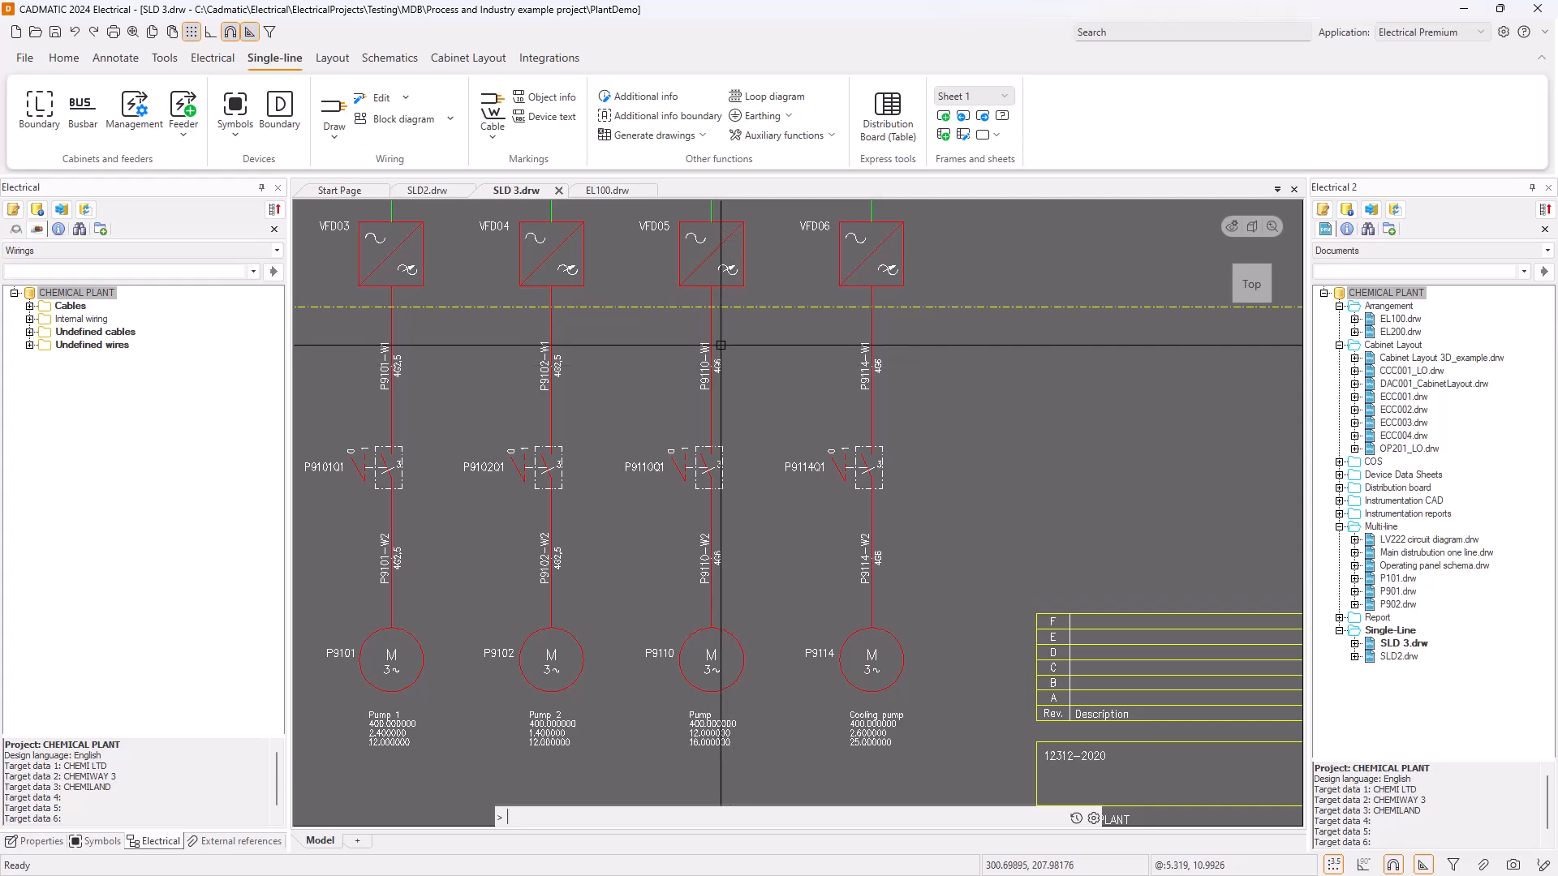
pyautogui.scroll(-2, 721, 345)
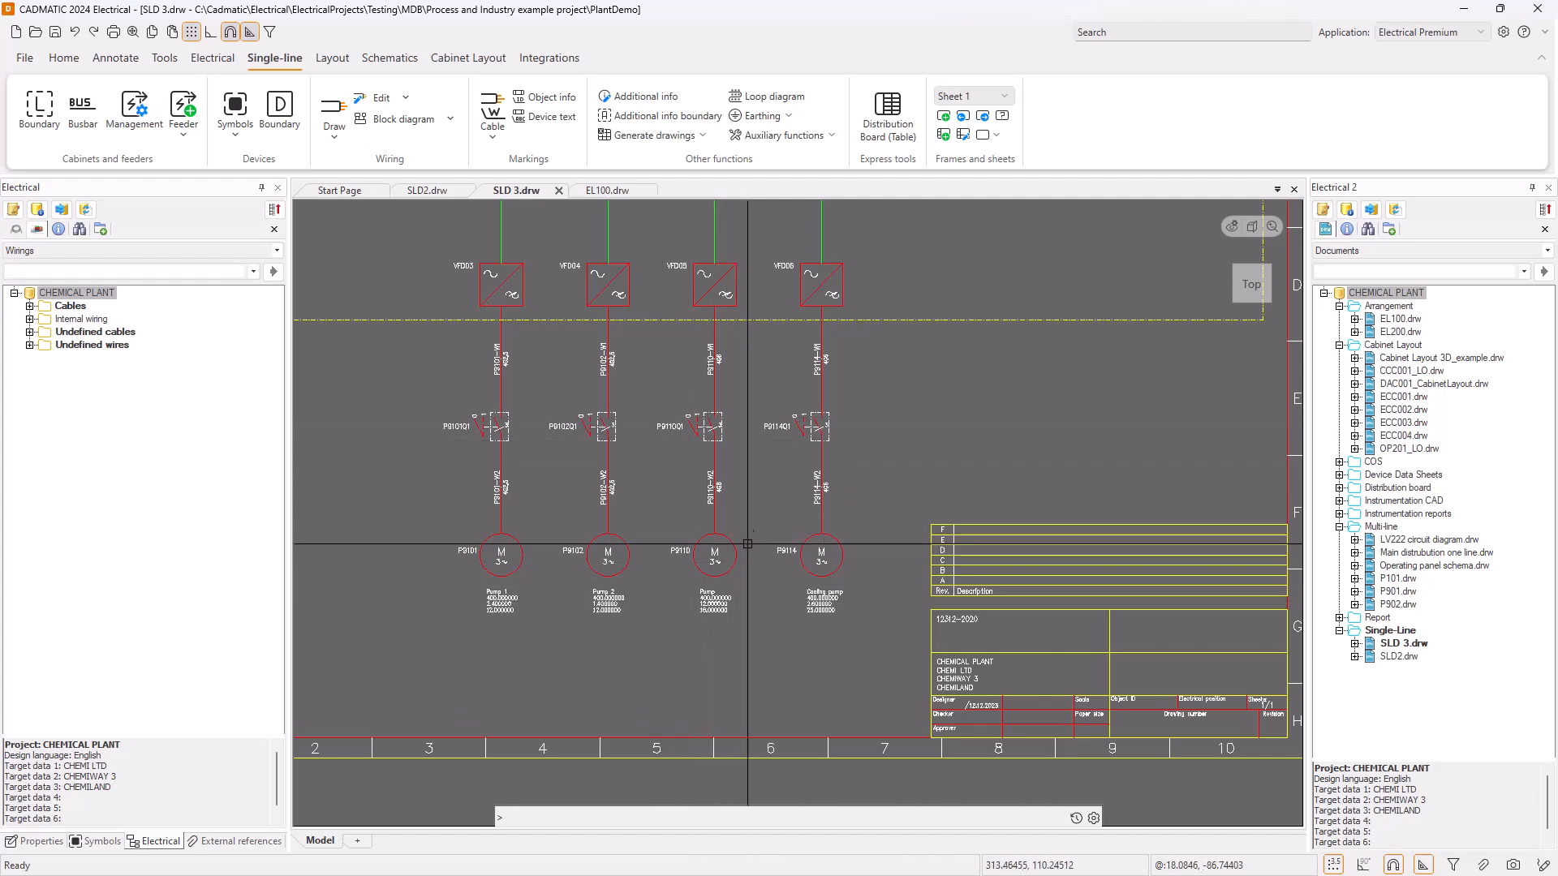
pyautogui.moveTo(684, 554)
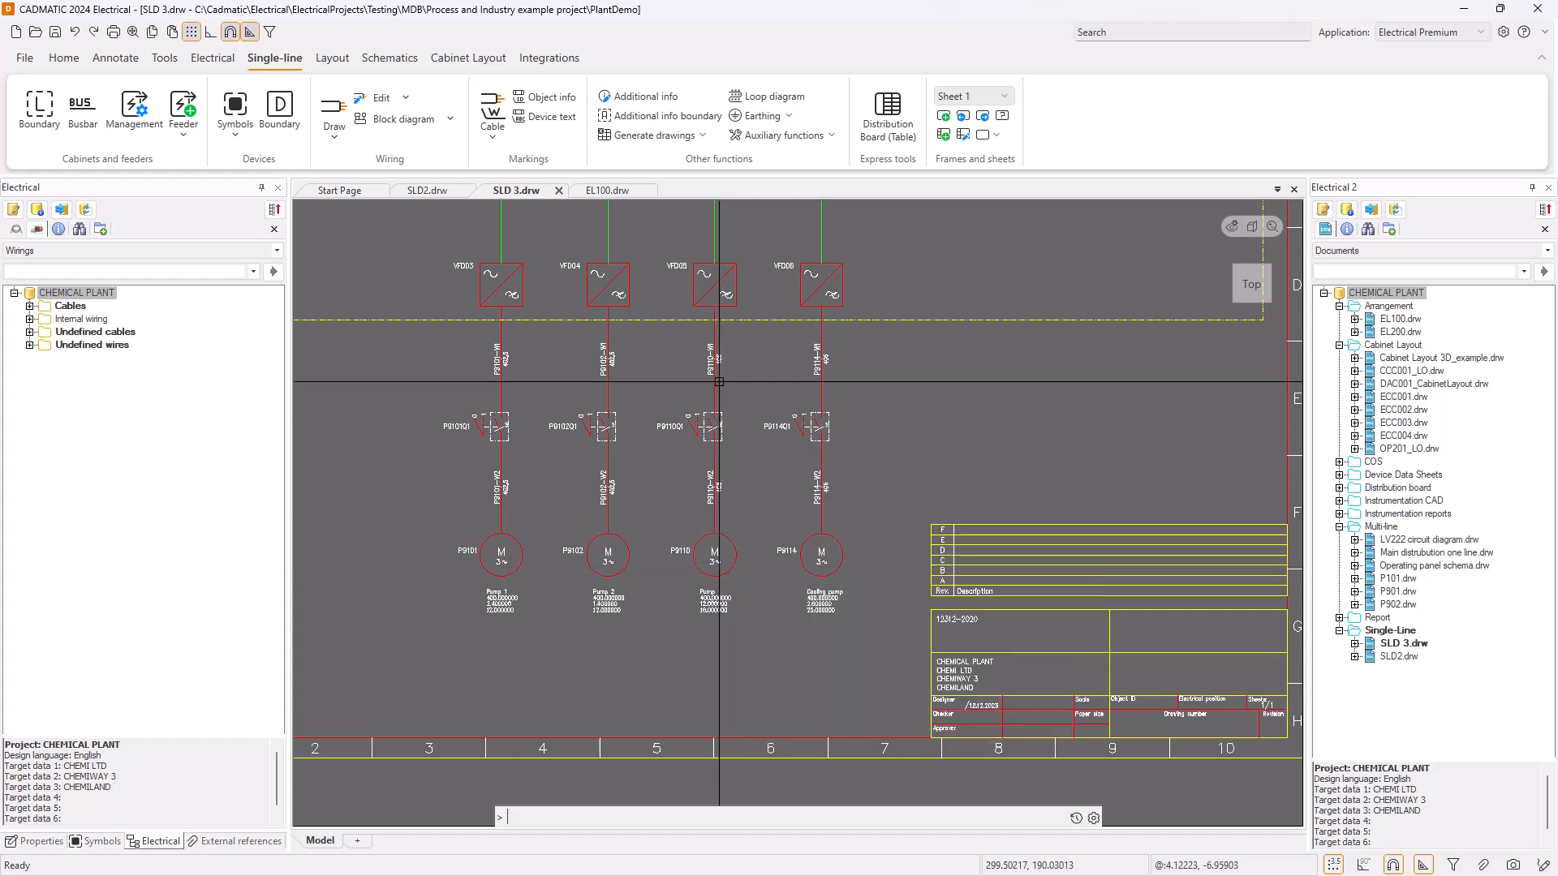
pyautogui.moveTo(705, 276)
pyautogui.moveTo(937, 434); pyautogui.dragTo(871, 495, button='middle')
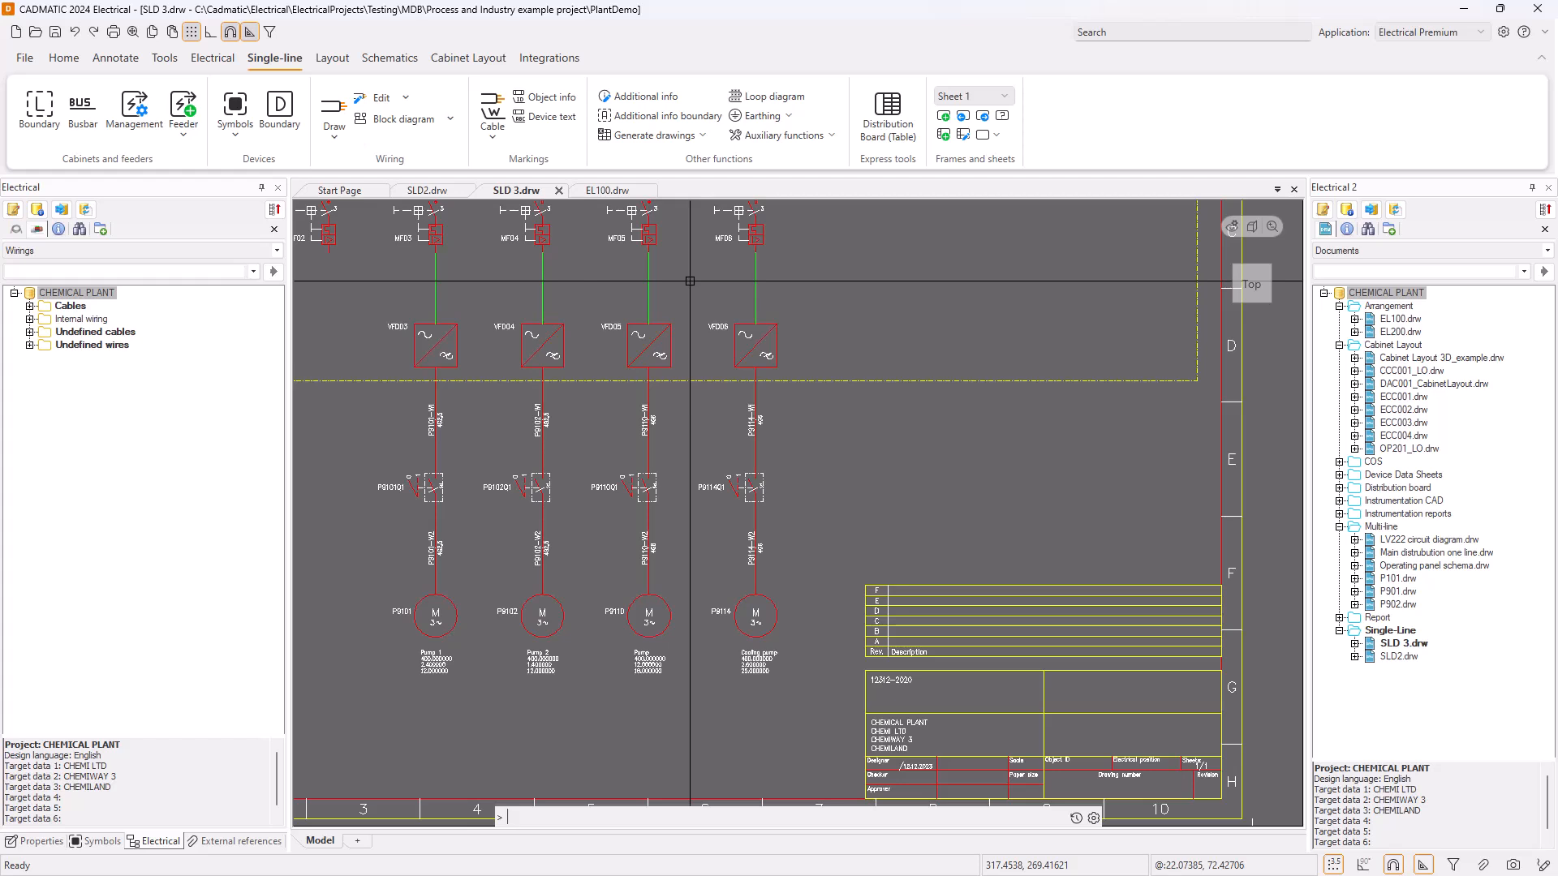
# Return to EL100.drw around safety switch P9110Q1 and switch the project tree to product models
pyautogui.click(623, 192)
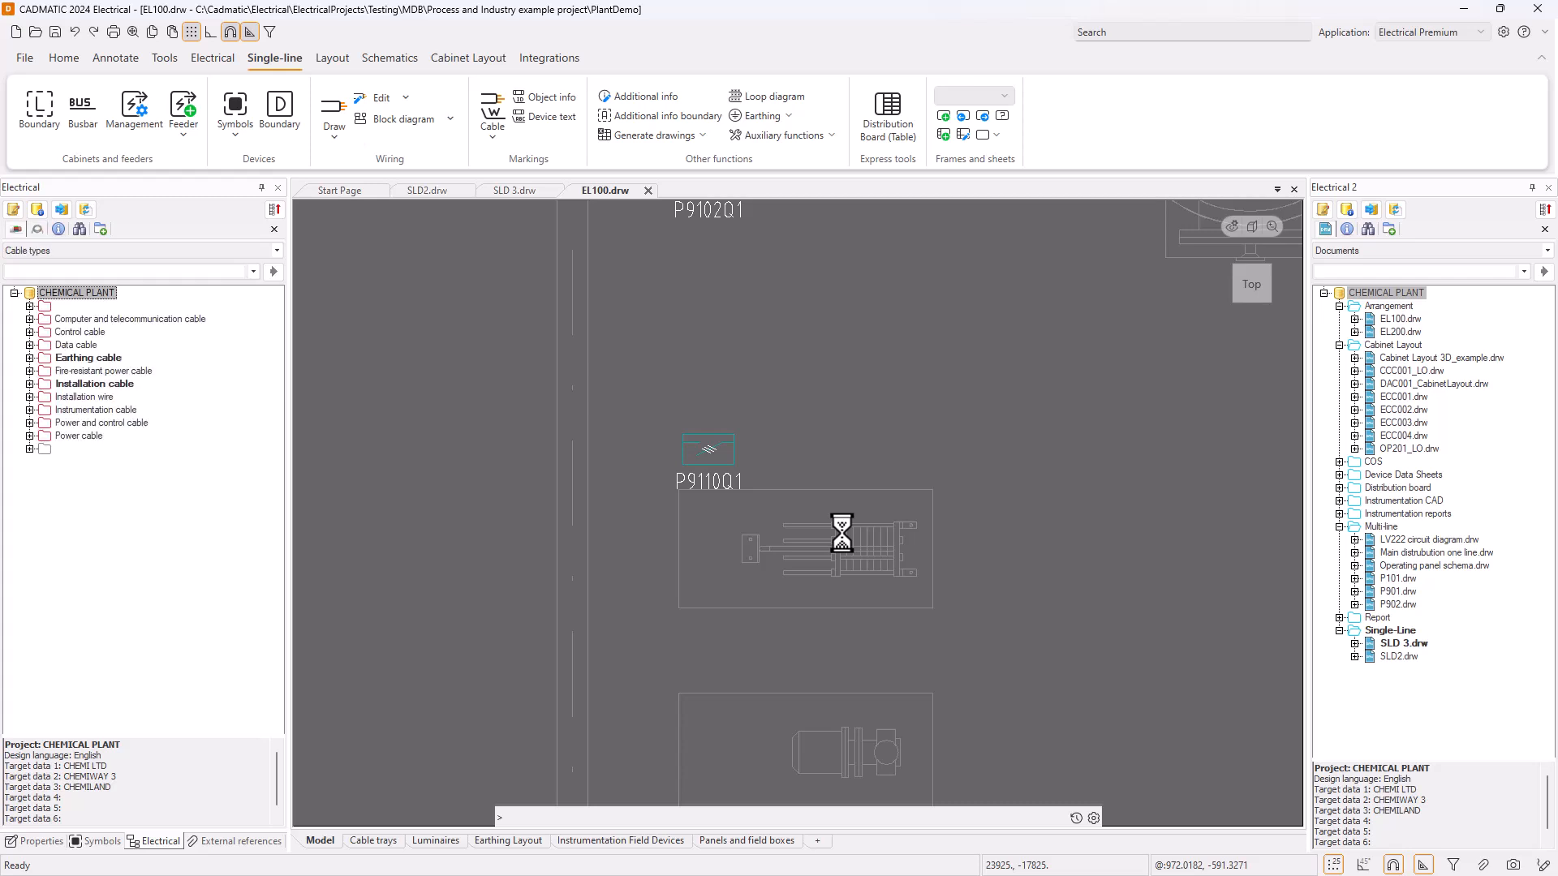
pyautogui.scroll(-1, 844, 535)
pyautogui.scroll(-1, 922, 532)
pyautogui.moveTo(921, 532)
pyautogui.mouseDown(button='middle')
pyautogui.moveTo(767, 415)
pyautogui.moveTo(709, 412)
pyautogui.moveTo(724, 426)
pyautogui.mouseUp(button='middle')
pyautogui.scroll(-2, 709, 413)
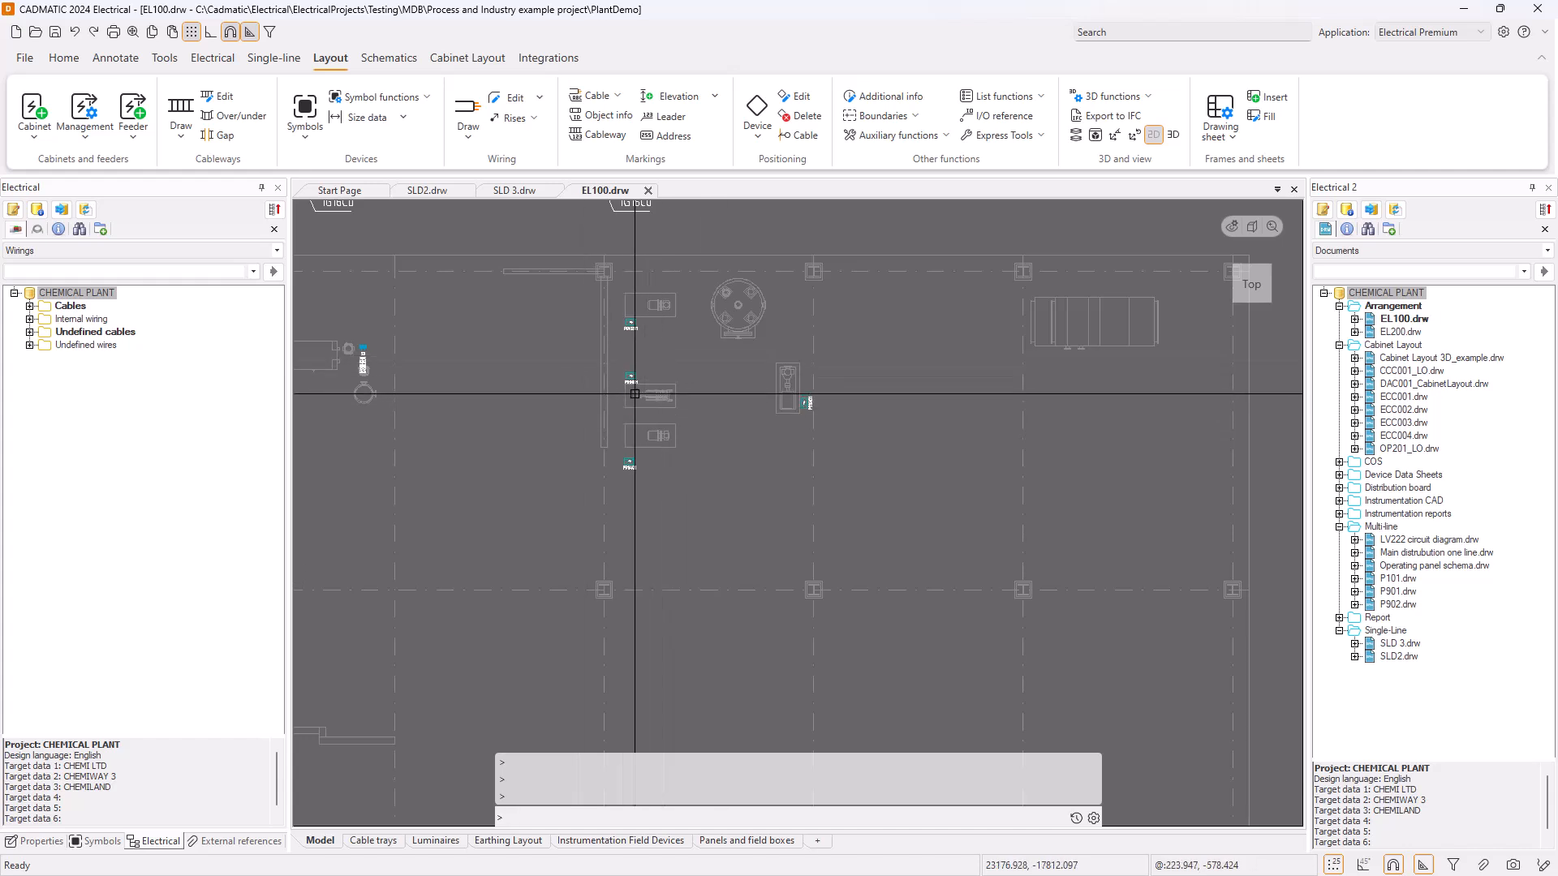
pyautogui.scroll(4, 633, 373)
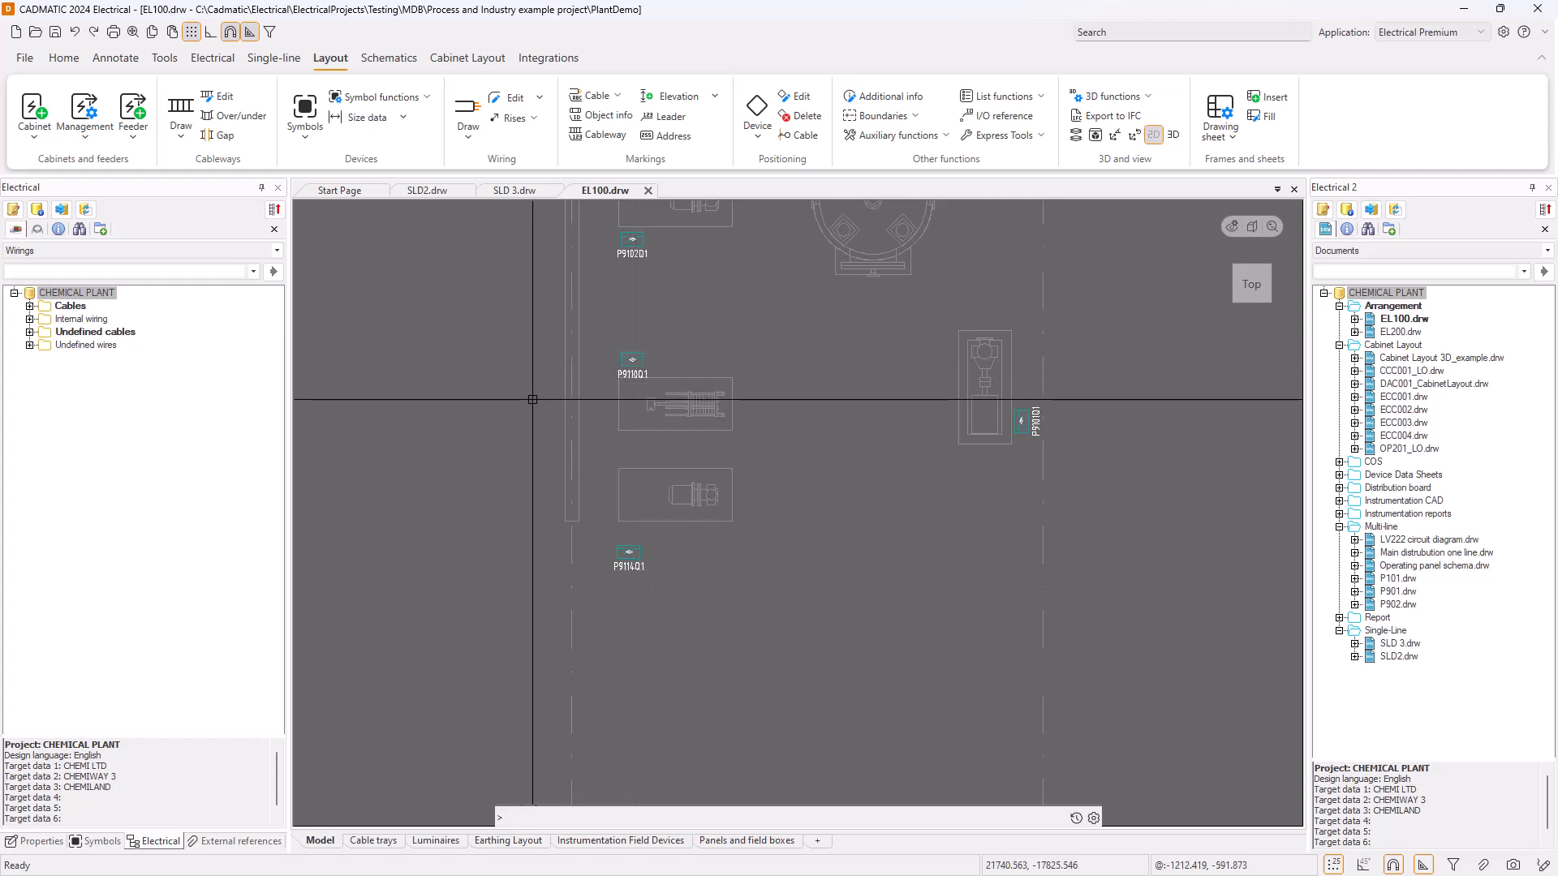
pyautogui.click(44, 250)
pyautogui.click(37, 360)
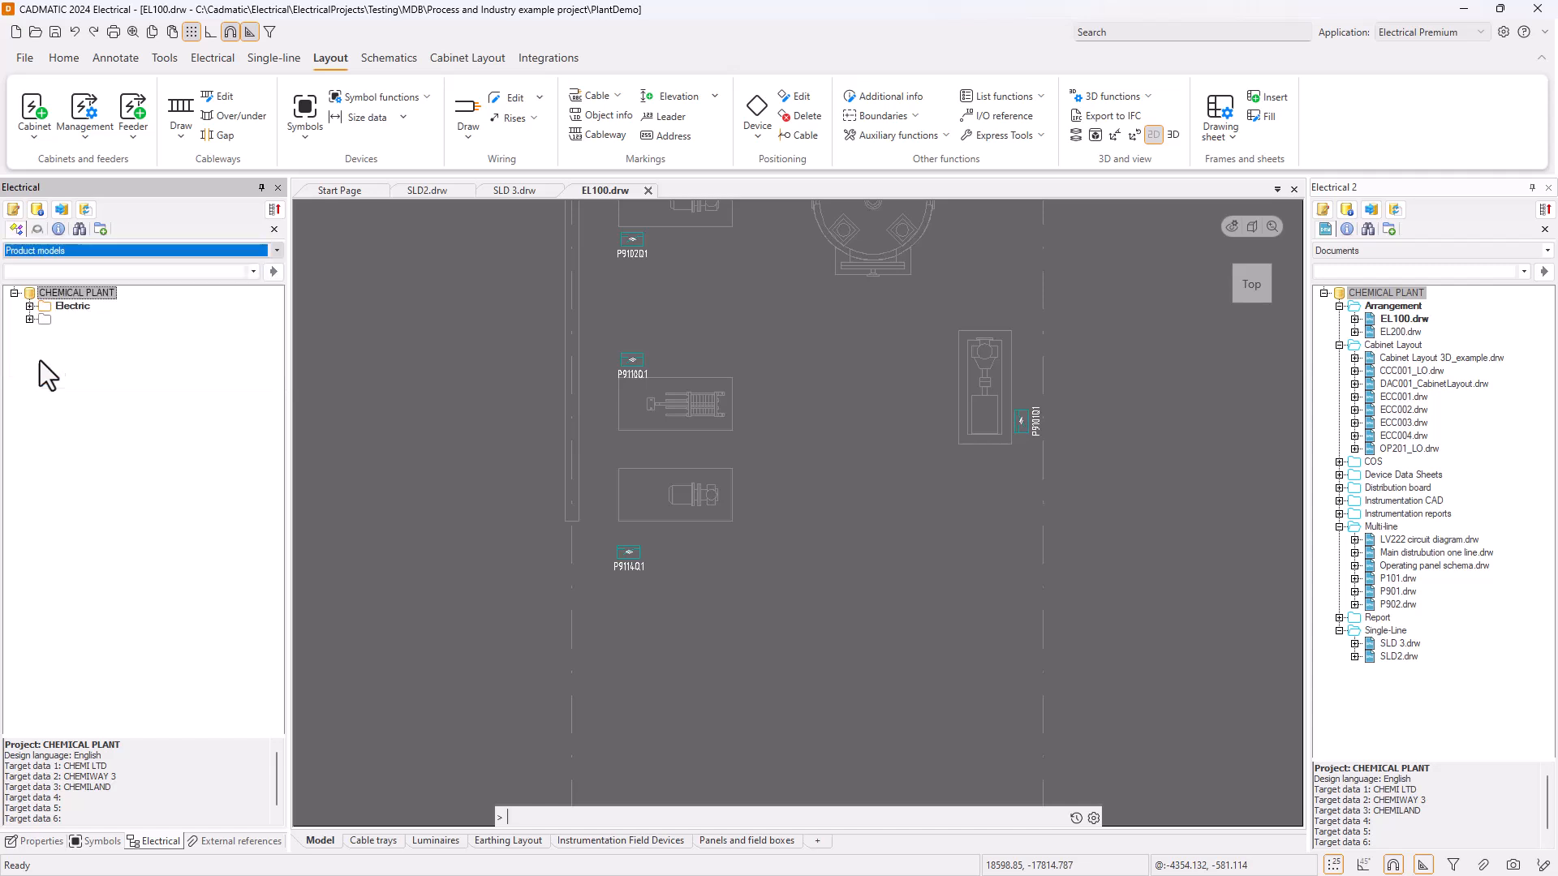
# Browse the lighting equipment product models and examine the devices based on the 34322 KAPTUR LITE luminaire
pyautogui.click(29, 306)
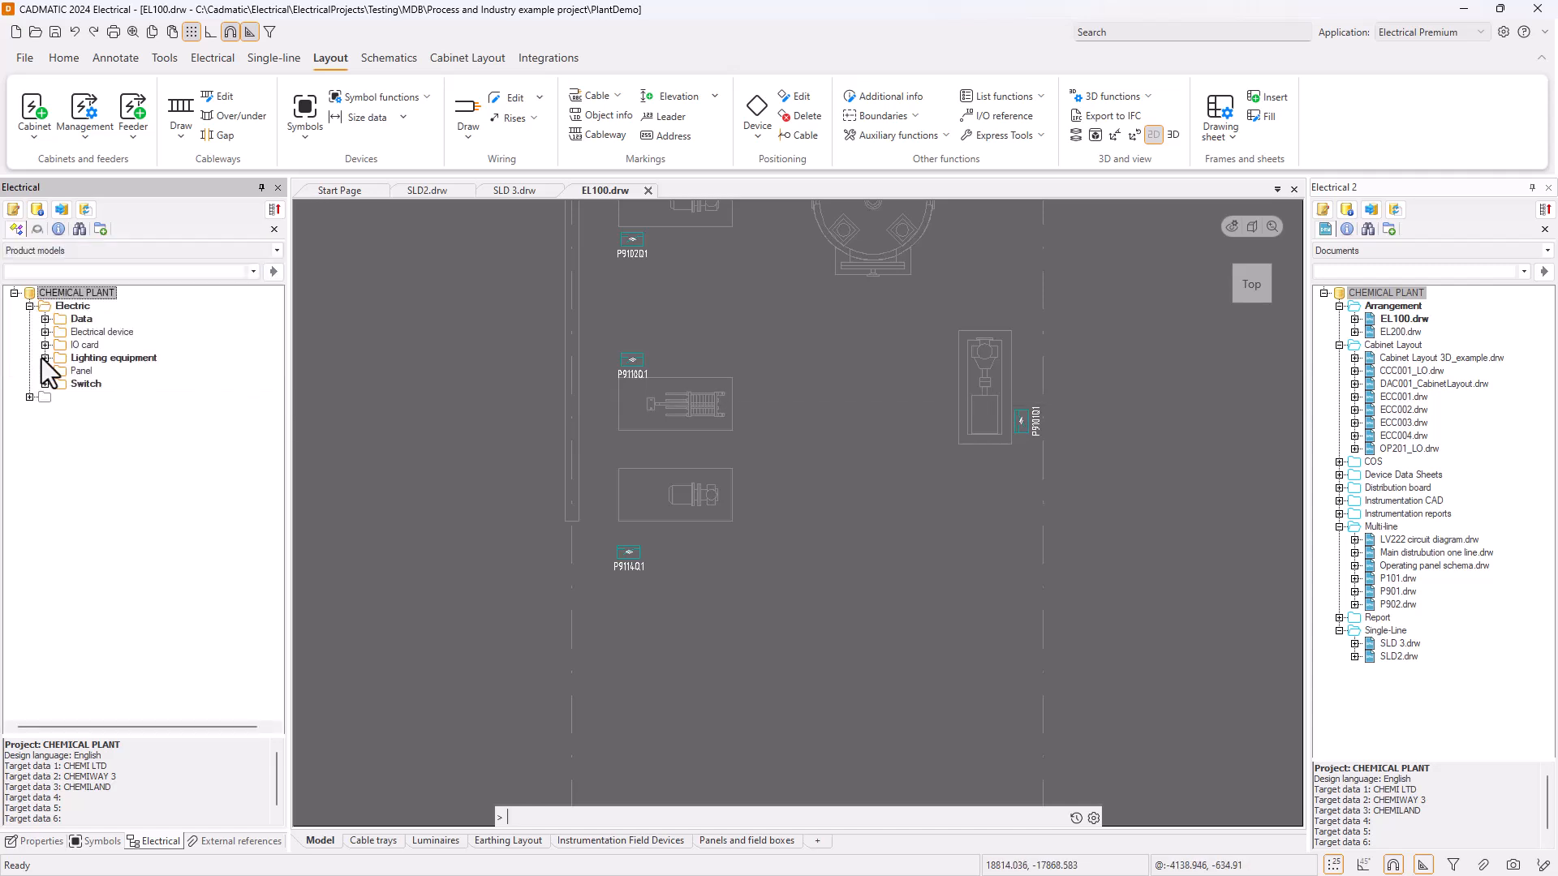
pyautogui.click(46, 358)
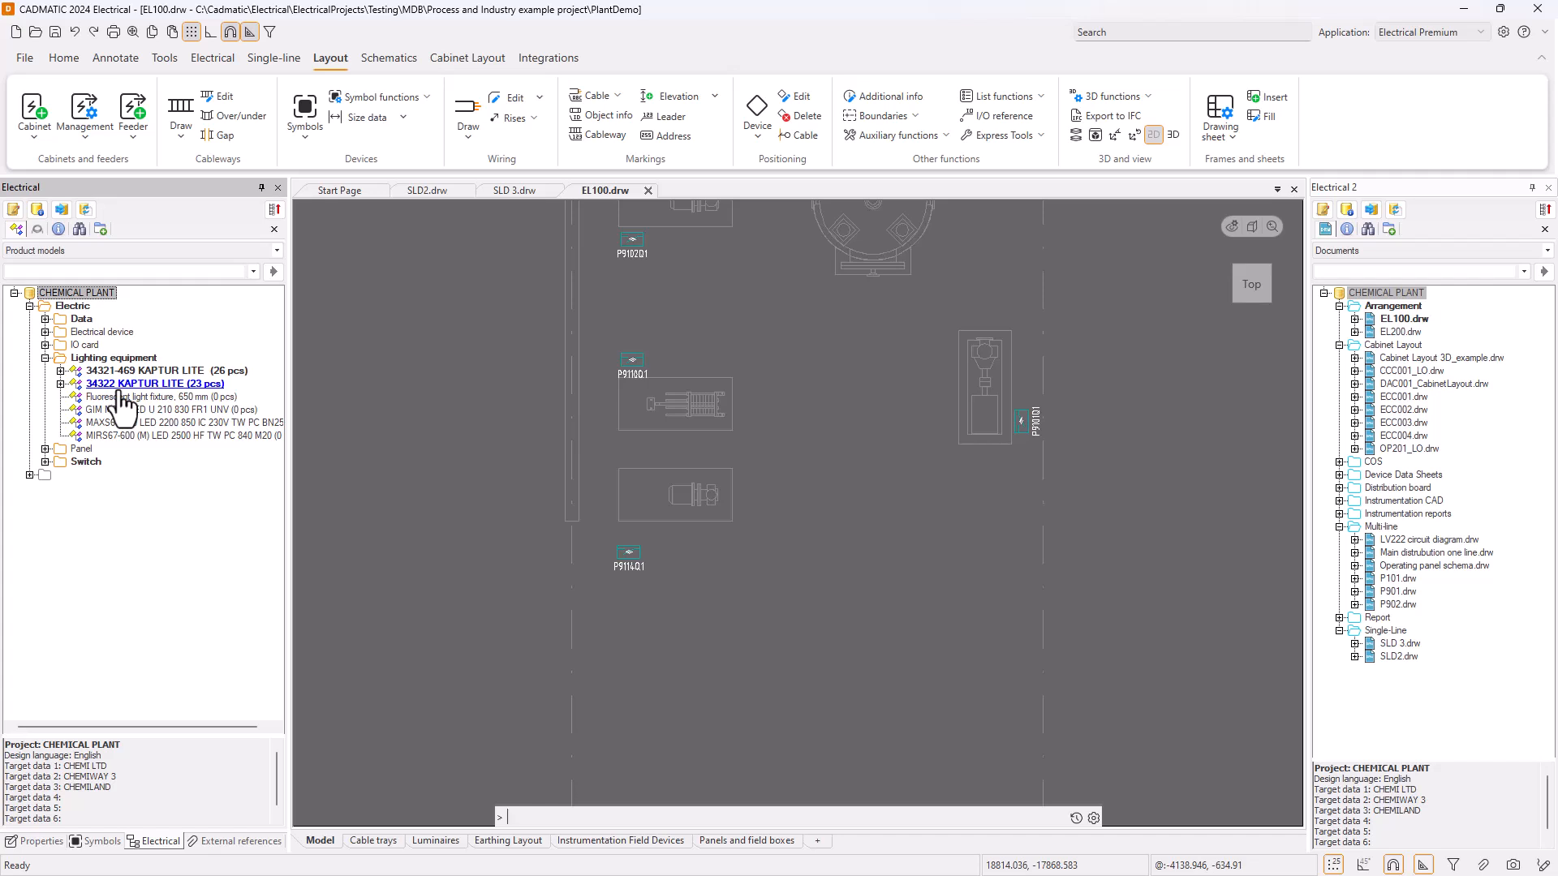
pyautogui.click(60, 384)
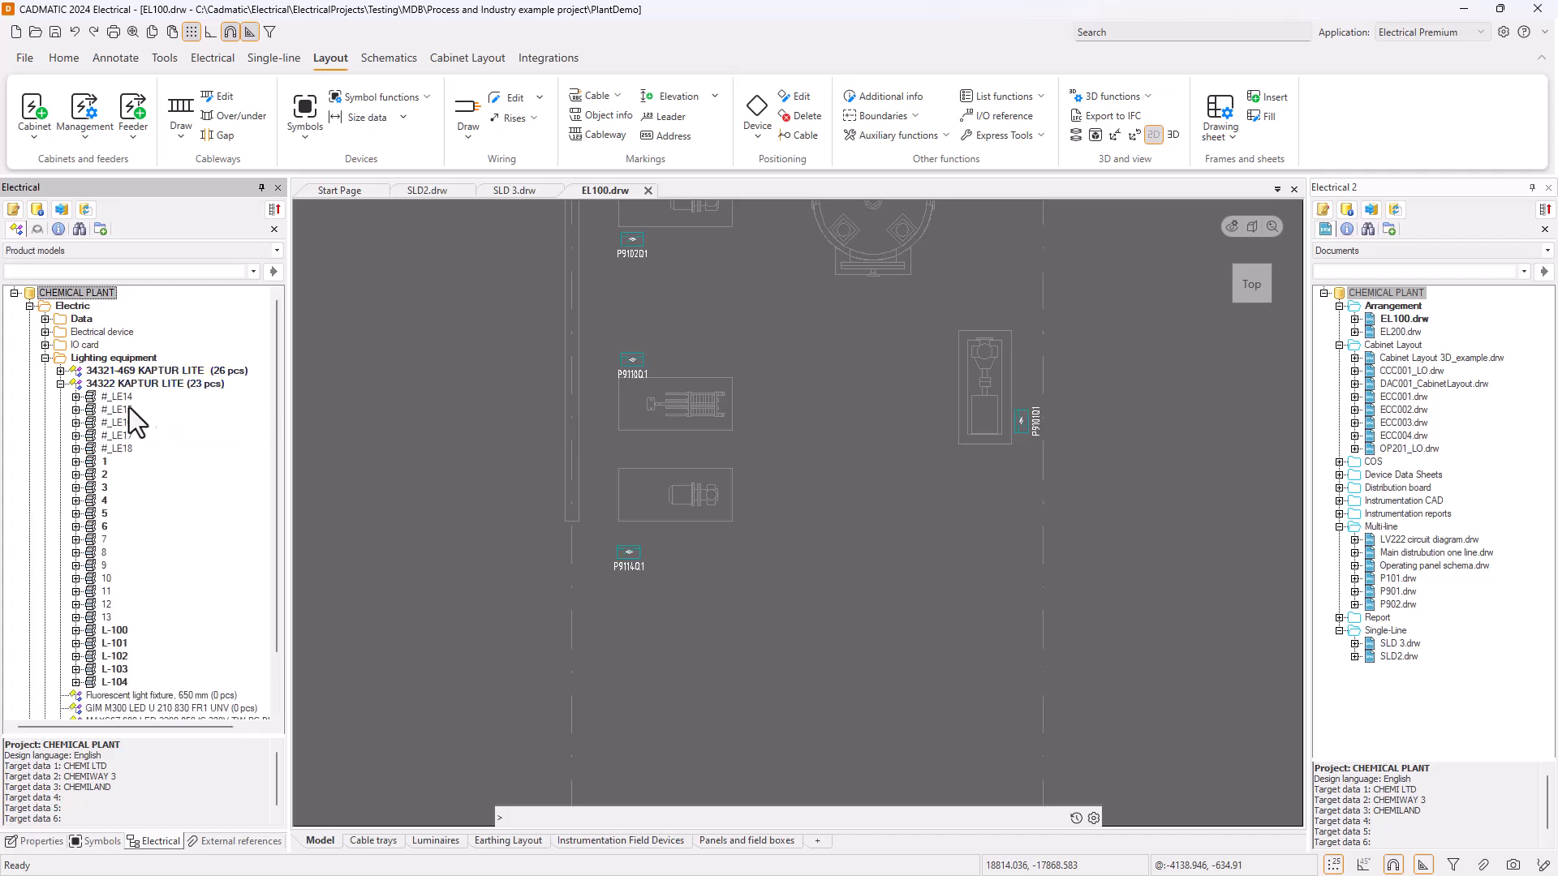
pyautogui.click(61, 384)
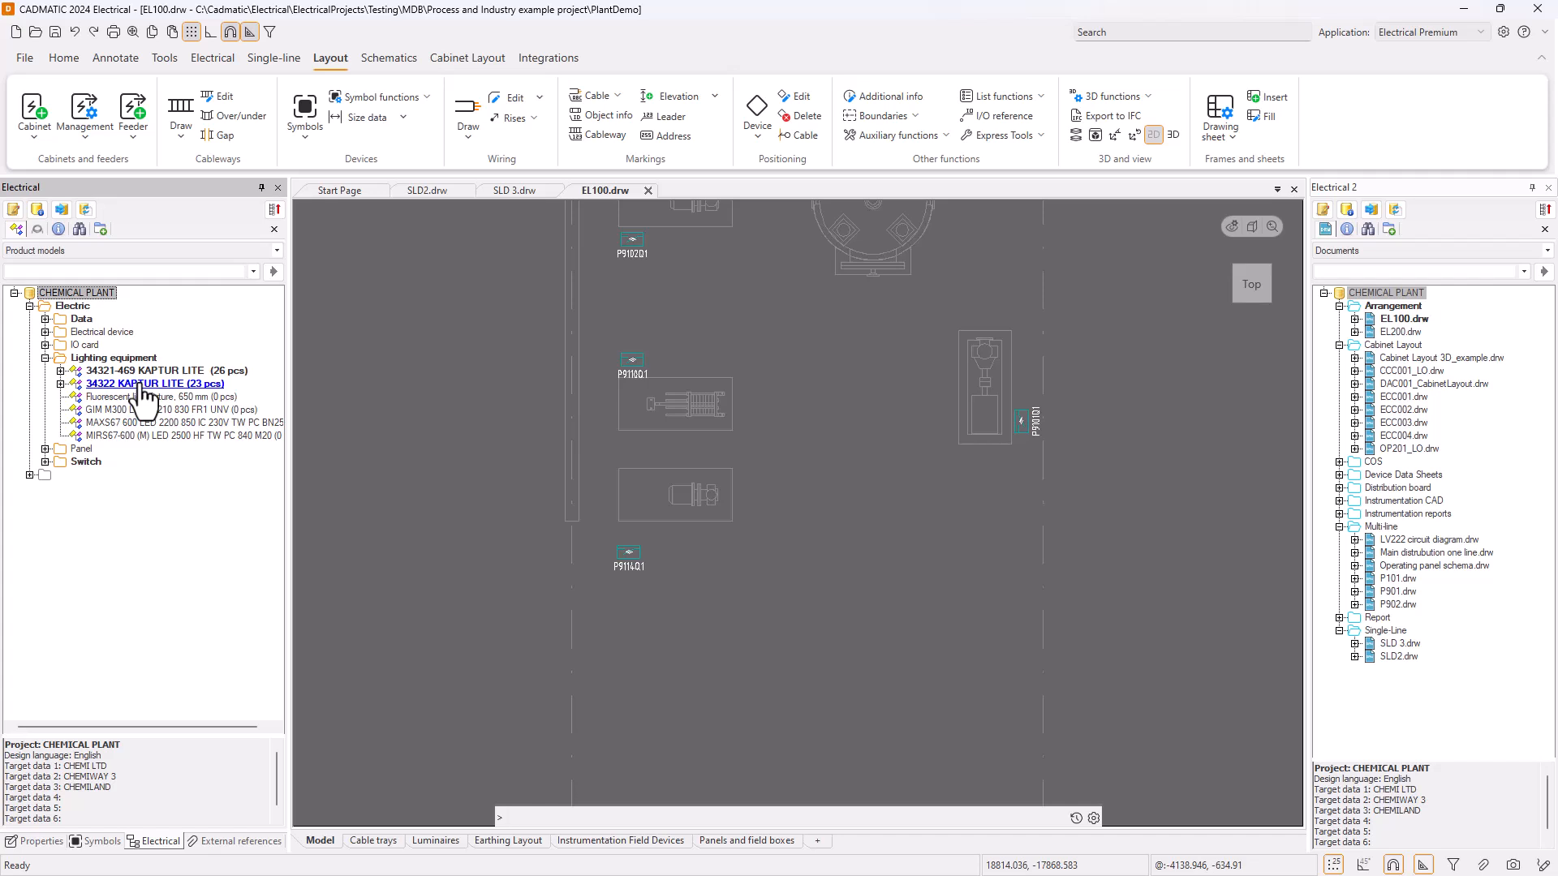
pyautogui.scroll(-2, 768, 577)
pyautogui.moveTo(725, 539)
pyautogui.mouseDown(button='middle')
pyautogui.moveTo(685, 468)
pyautogui.moveTo(671, 476)
pyautogui.mouseUp(button='middle')
pyautogui.scroll(1, 715, 511)
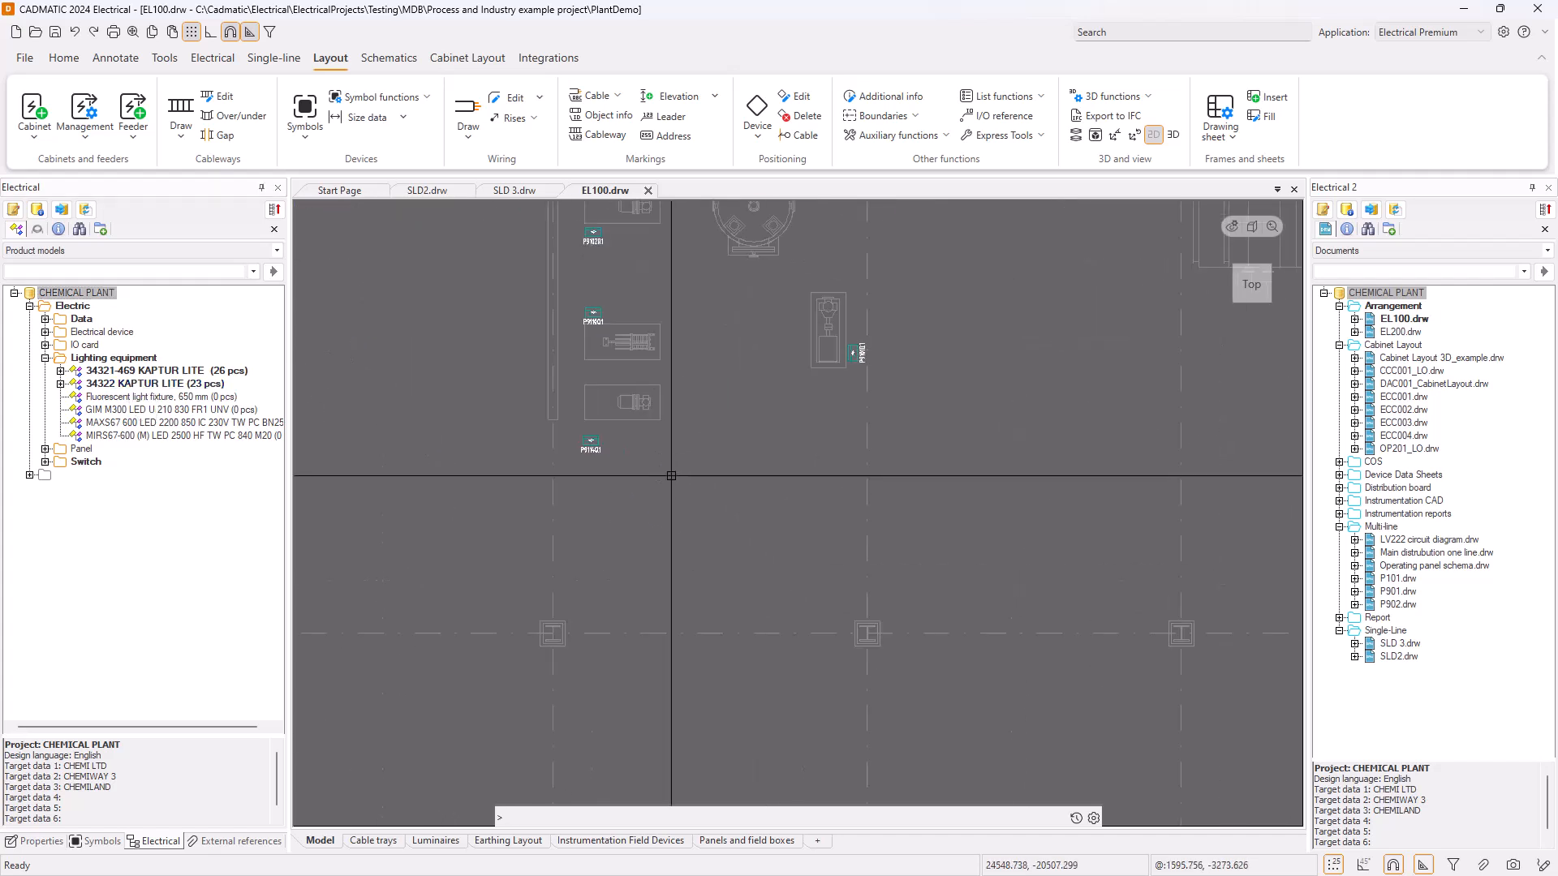
pyautogui.scroll(-1, 703, 479)
pyautogui.scroll(1, 702, 478)
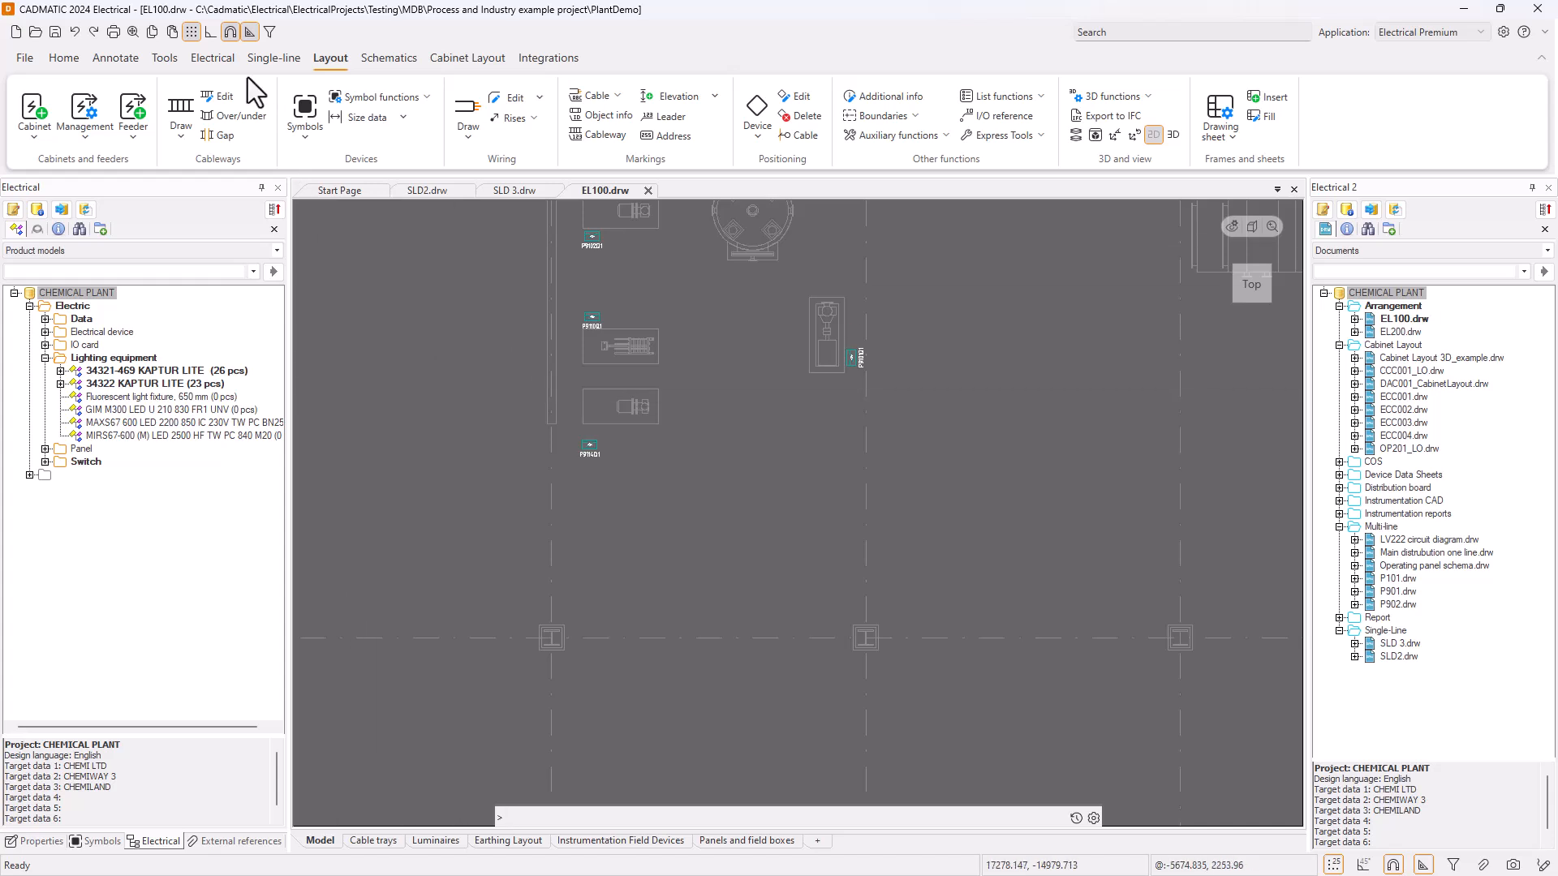
# Define a running ID format with the beginning 123LE and first number 01, without assigning it to any existing symbol
pyautogui.click(213, 57)
pyautogui.click(1042, 116)
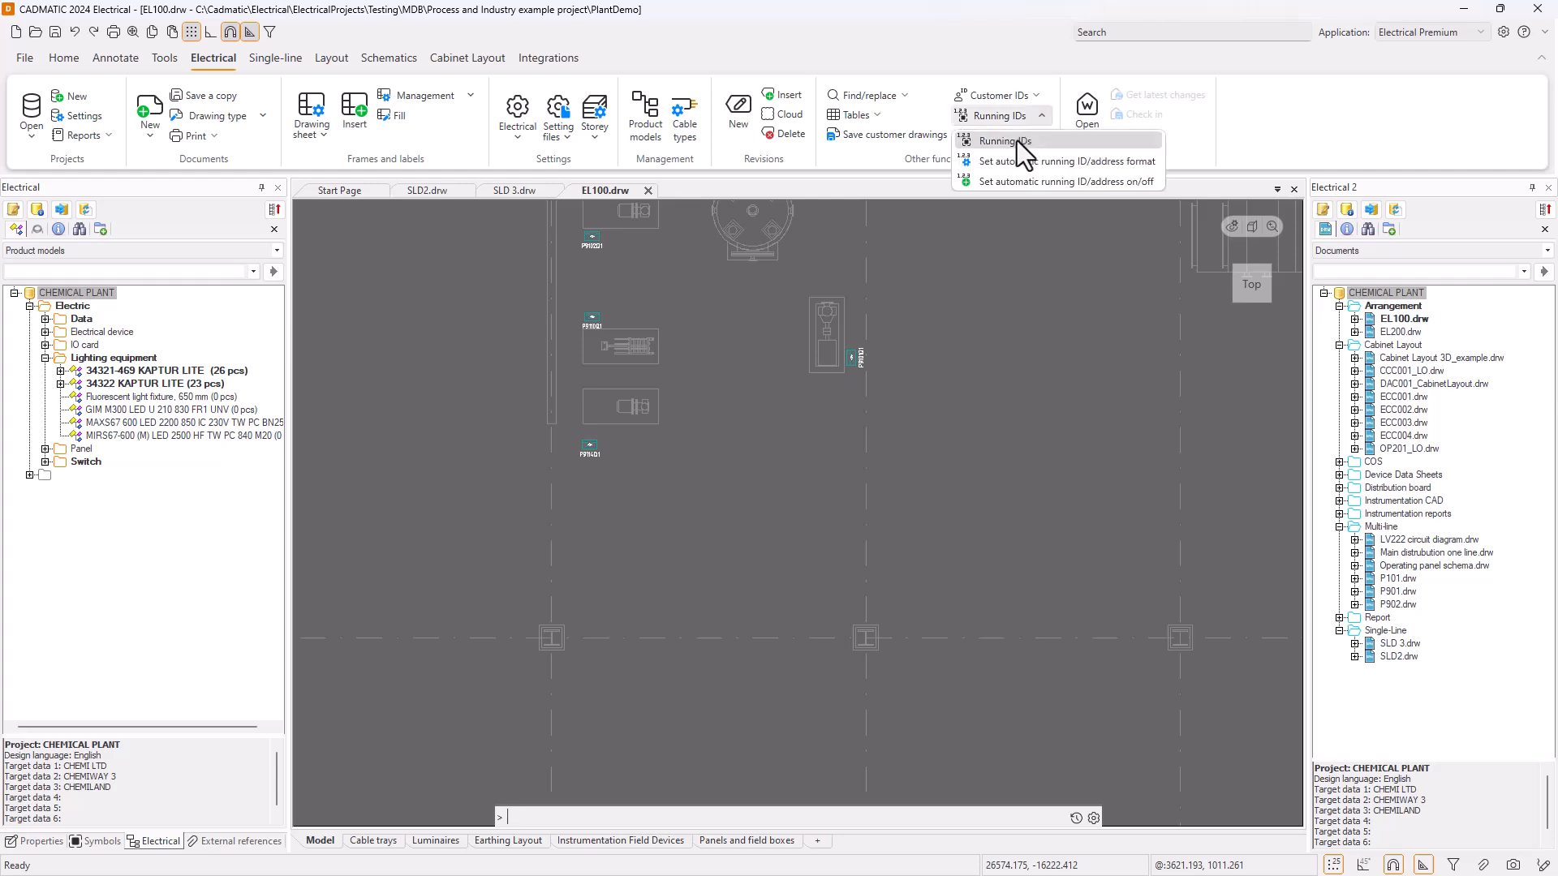
pyautogui.click(1014, 140)
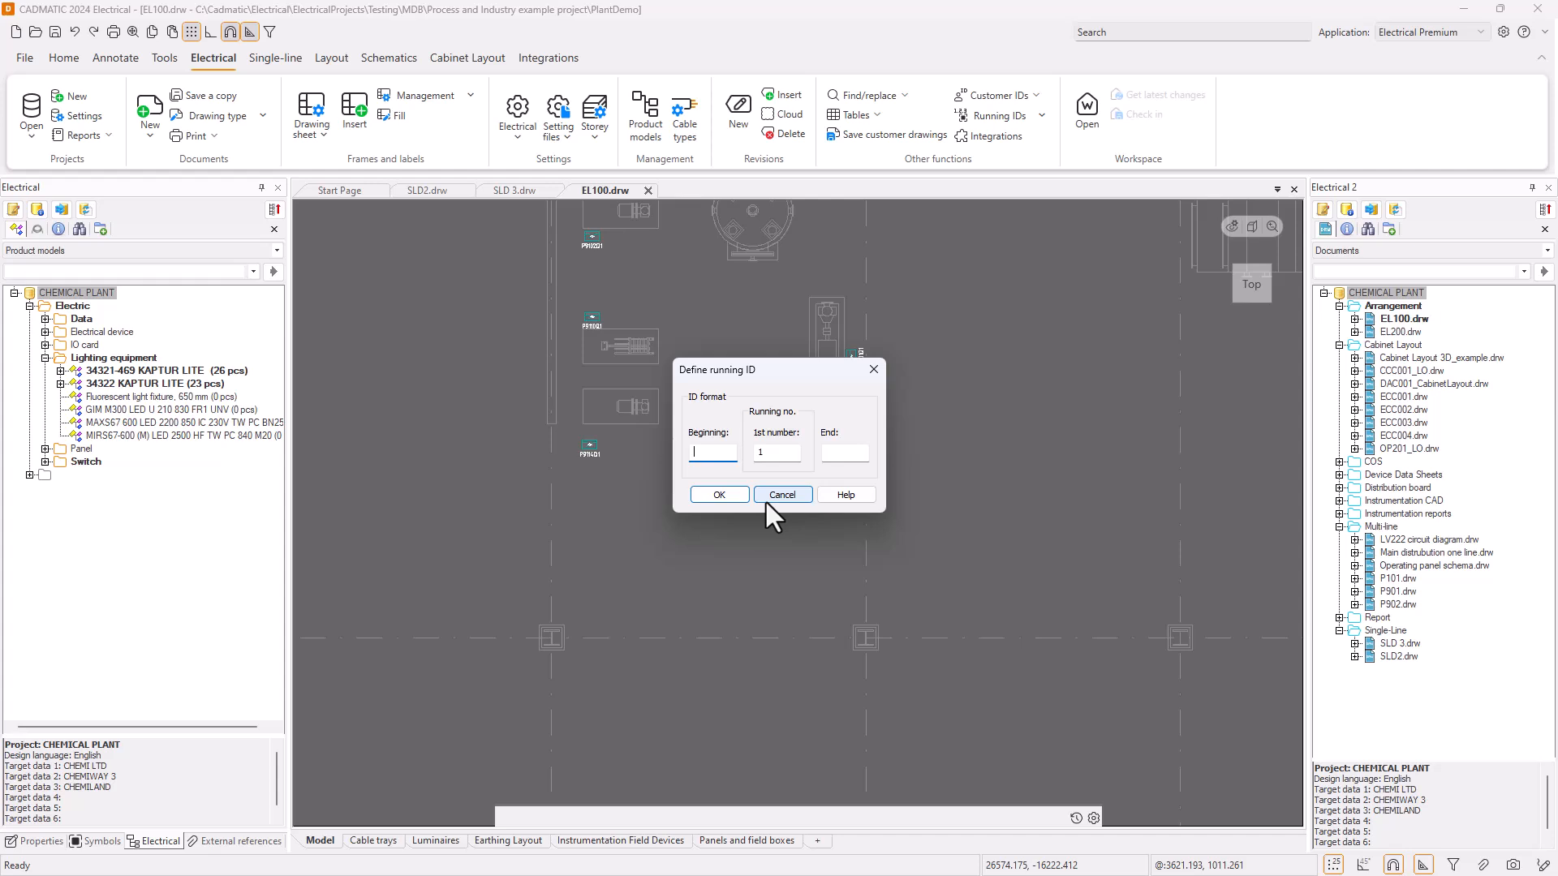
pyautogui.write('123LE')
pyautogui.press('Tab')
pyautogui.write('01')
pyautogui.click(719, 495)
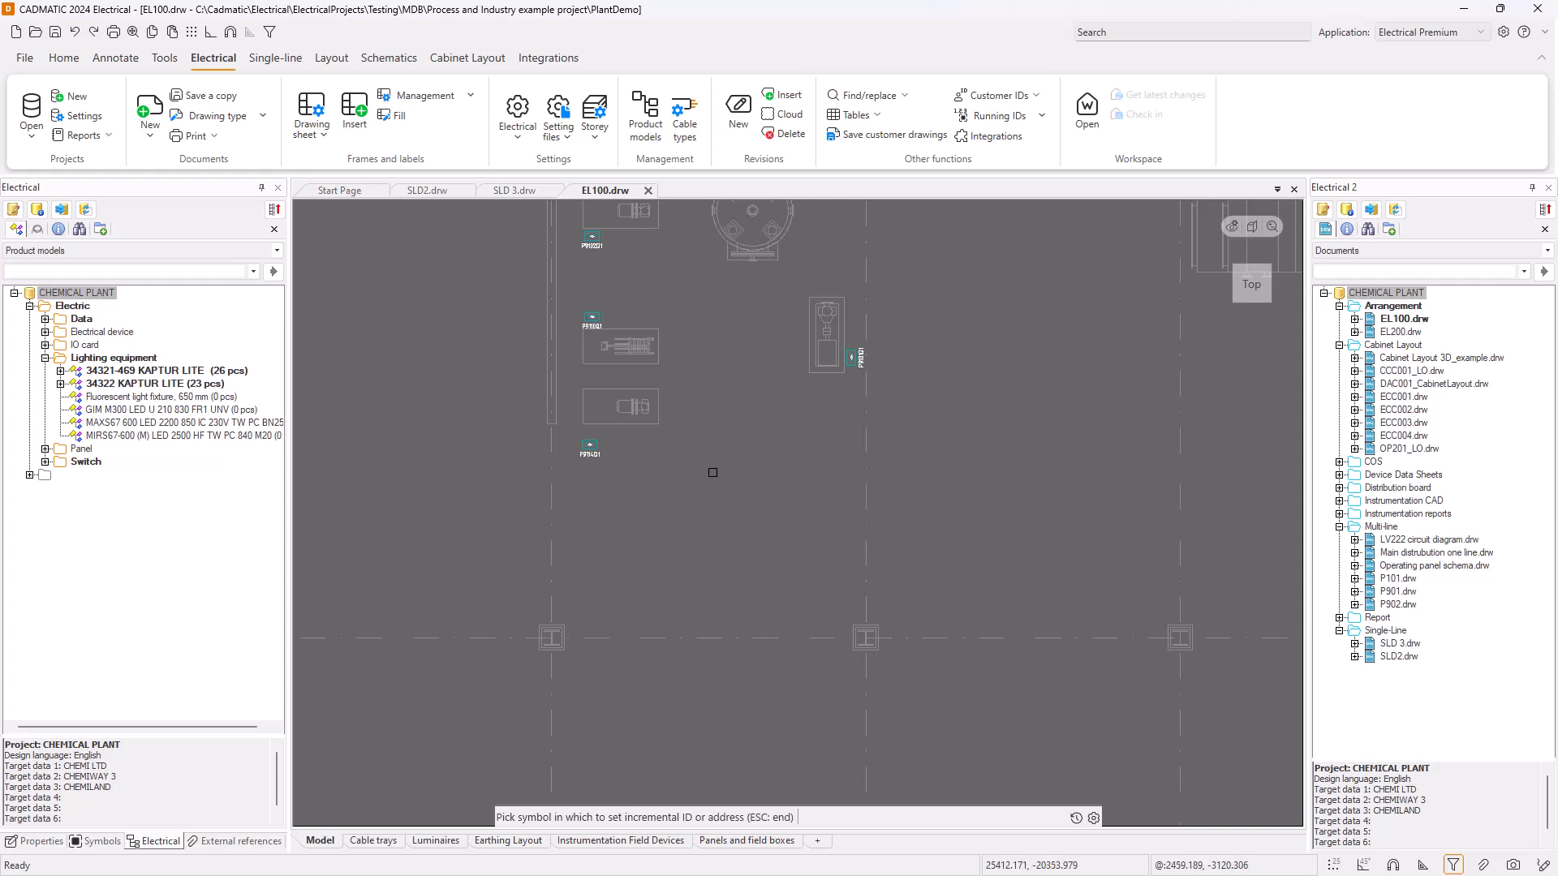
pyautogui.press('Escape')
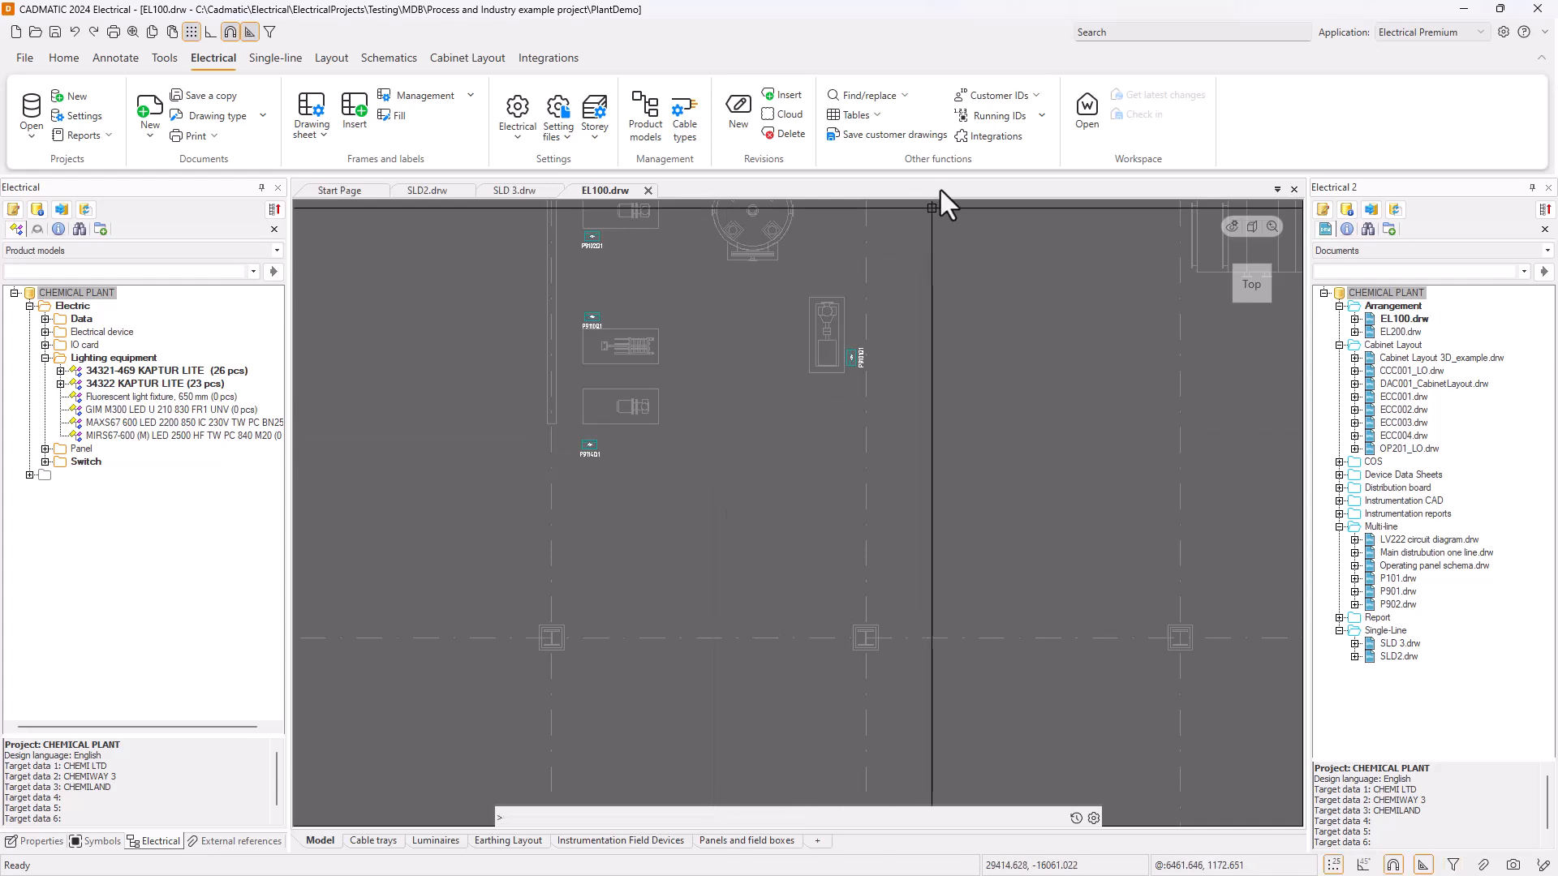
# Turn on automatic running IDs for inserted devices and check that the option is active
pyautogui.click(1041, 116)
pyautogui.click(1008, 181)
pyautogui.click(1040, 115)
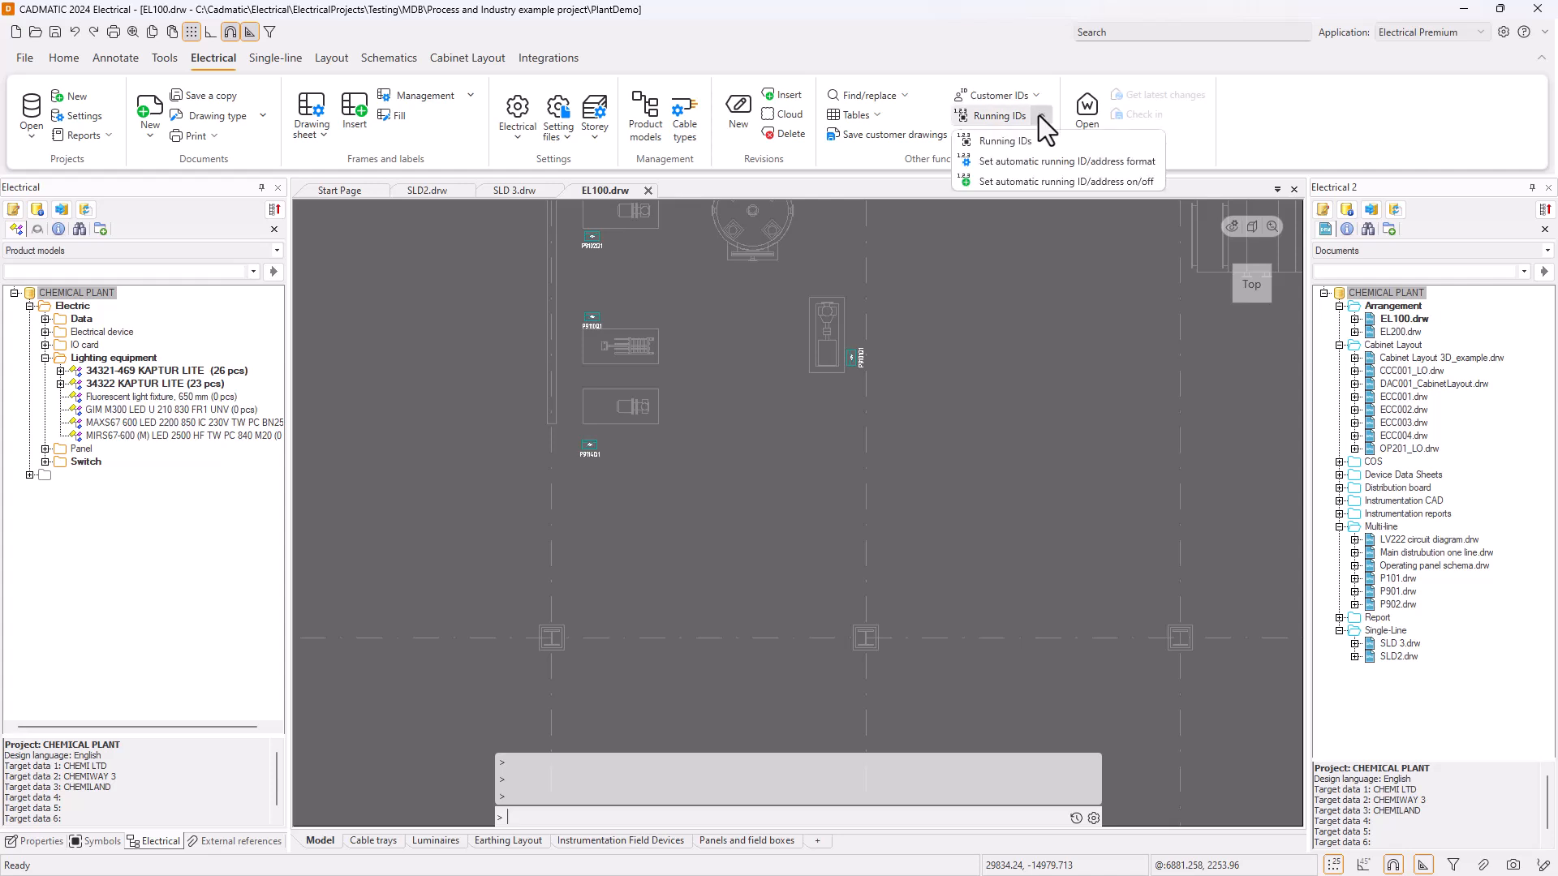
pyautogui.click(1040, 115)
pyautogui.click(1040, 116)
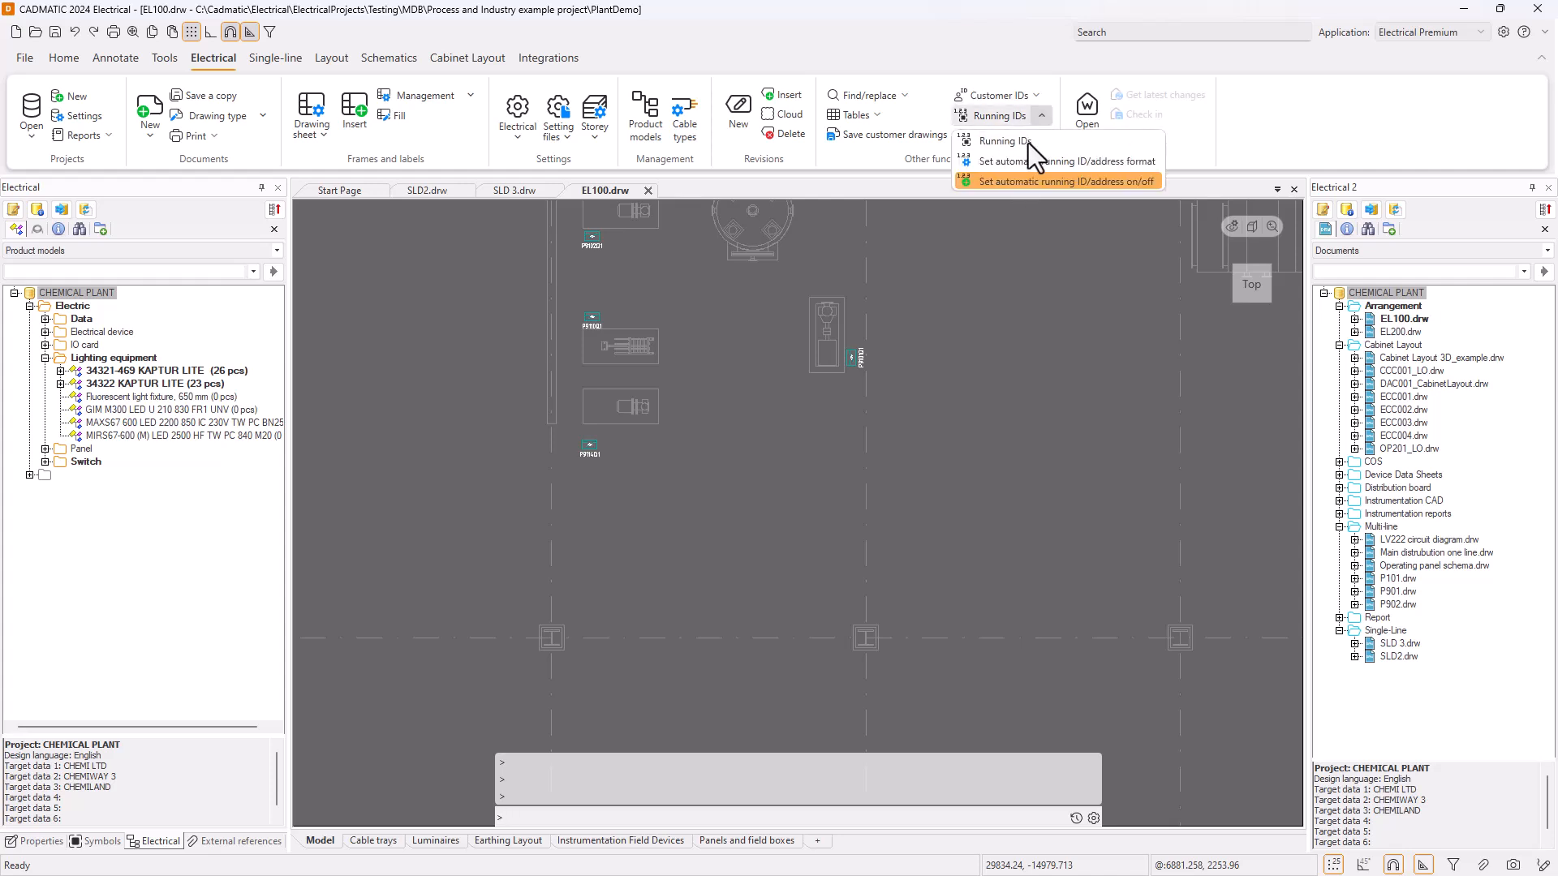
# Review the product model properties and additional information of the 34322 KAPTUR LITE luminaire
pyautogui.rightClick(162, 384)
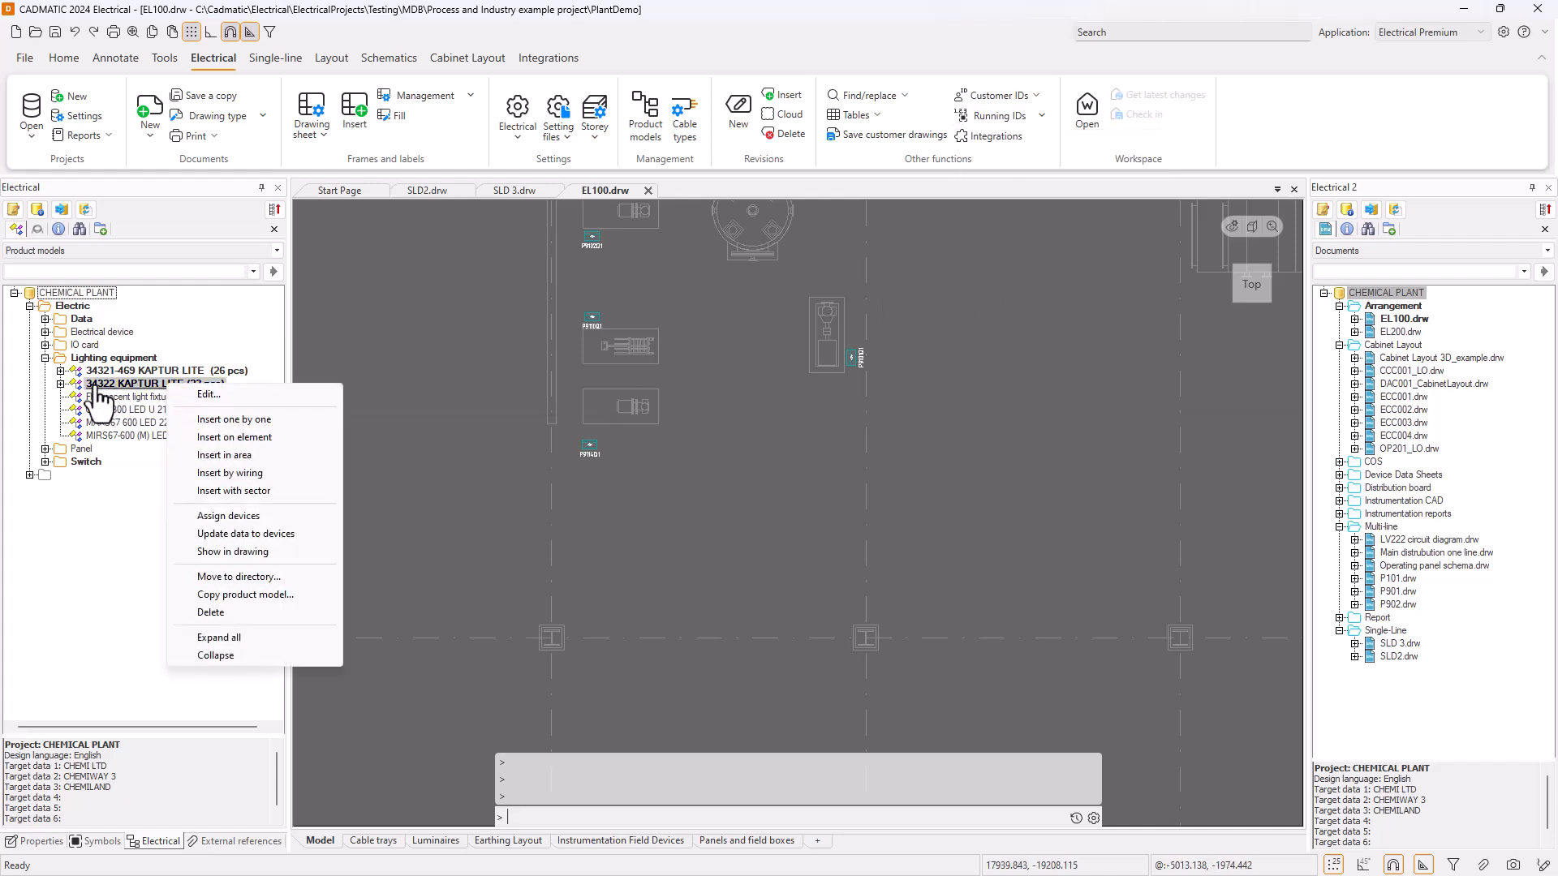
pyautogui.click(209, 394)
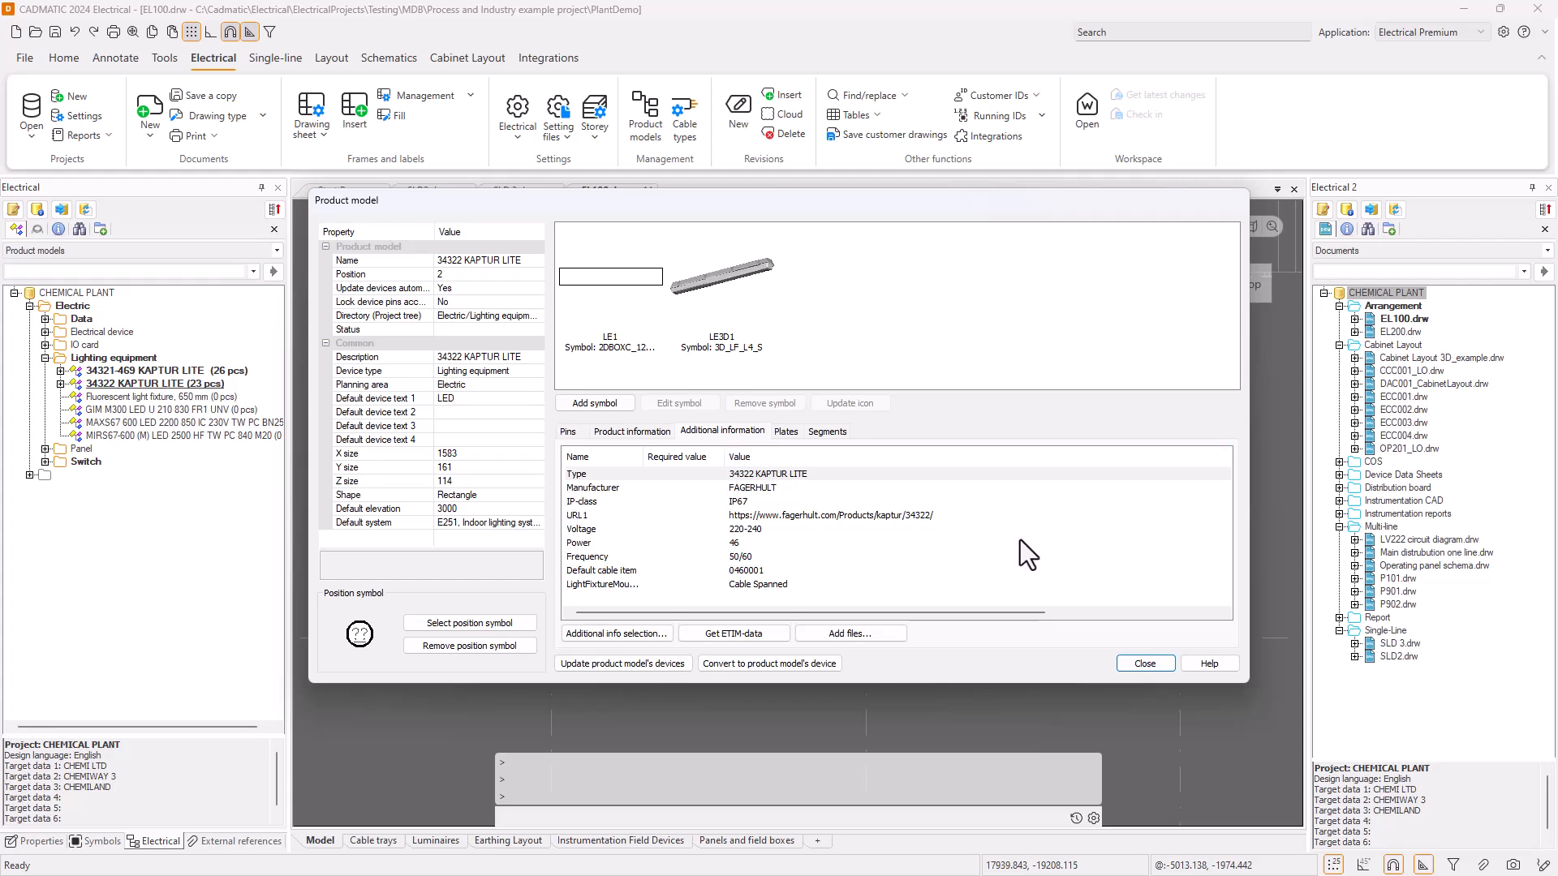
pyautogui.click(1143, 664)
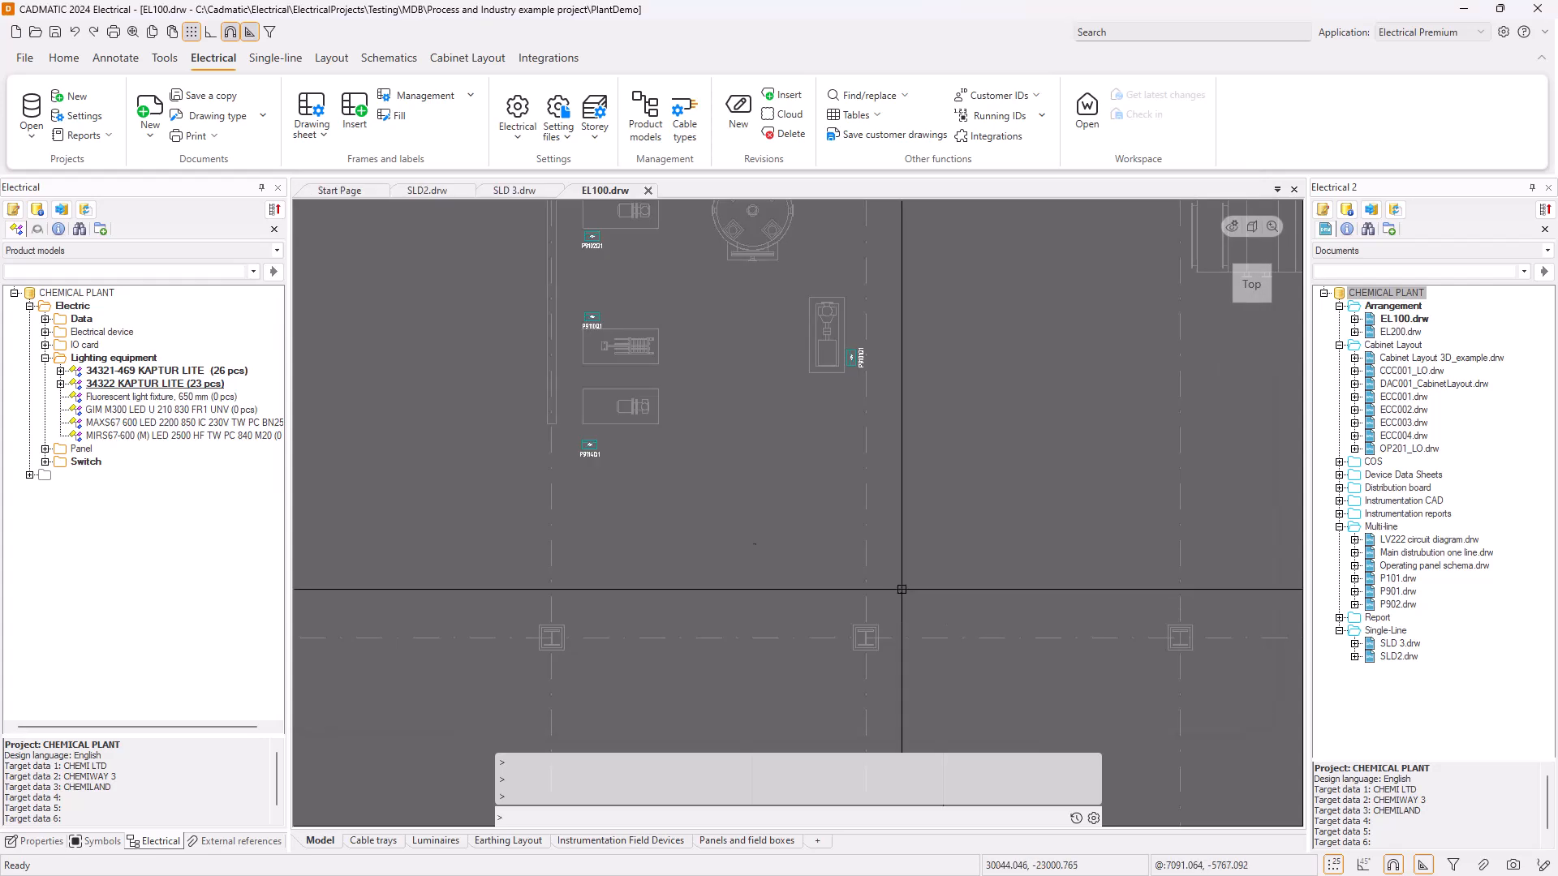
# Insert 34322 KAPTUR LITE luminaires evenly spaced in the bay between four columns, 3 horizontally by 2 vertically
pyautogui.rightClick(126, 396)
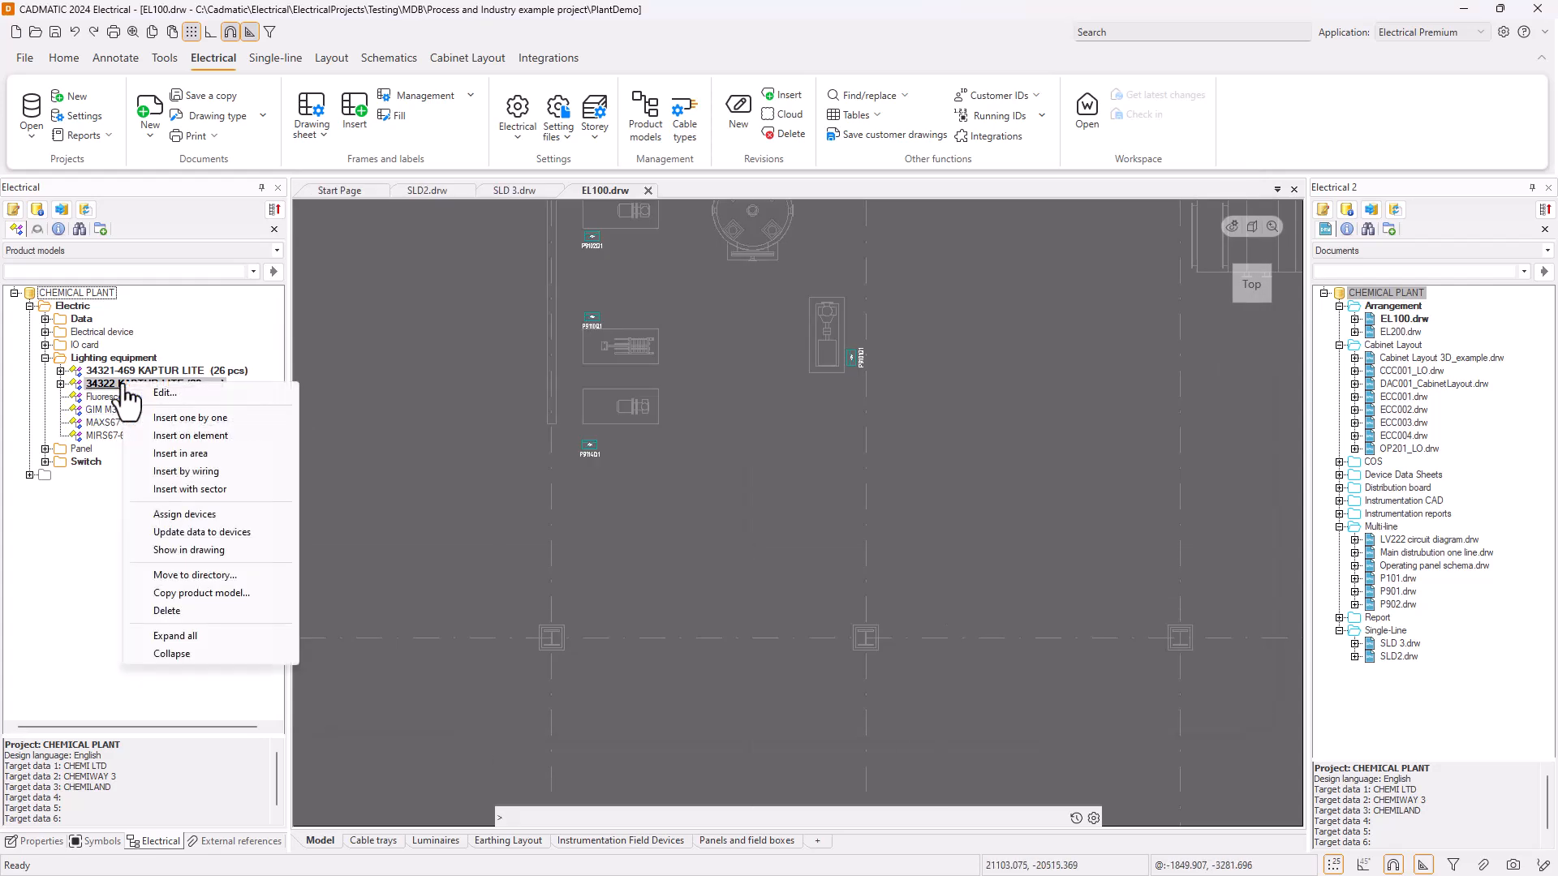
pyautogui.click(192, 455)
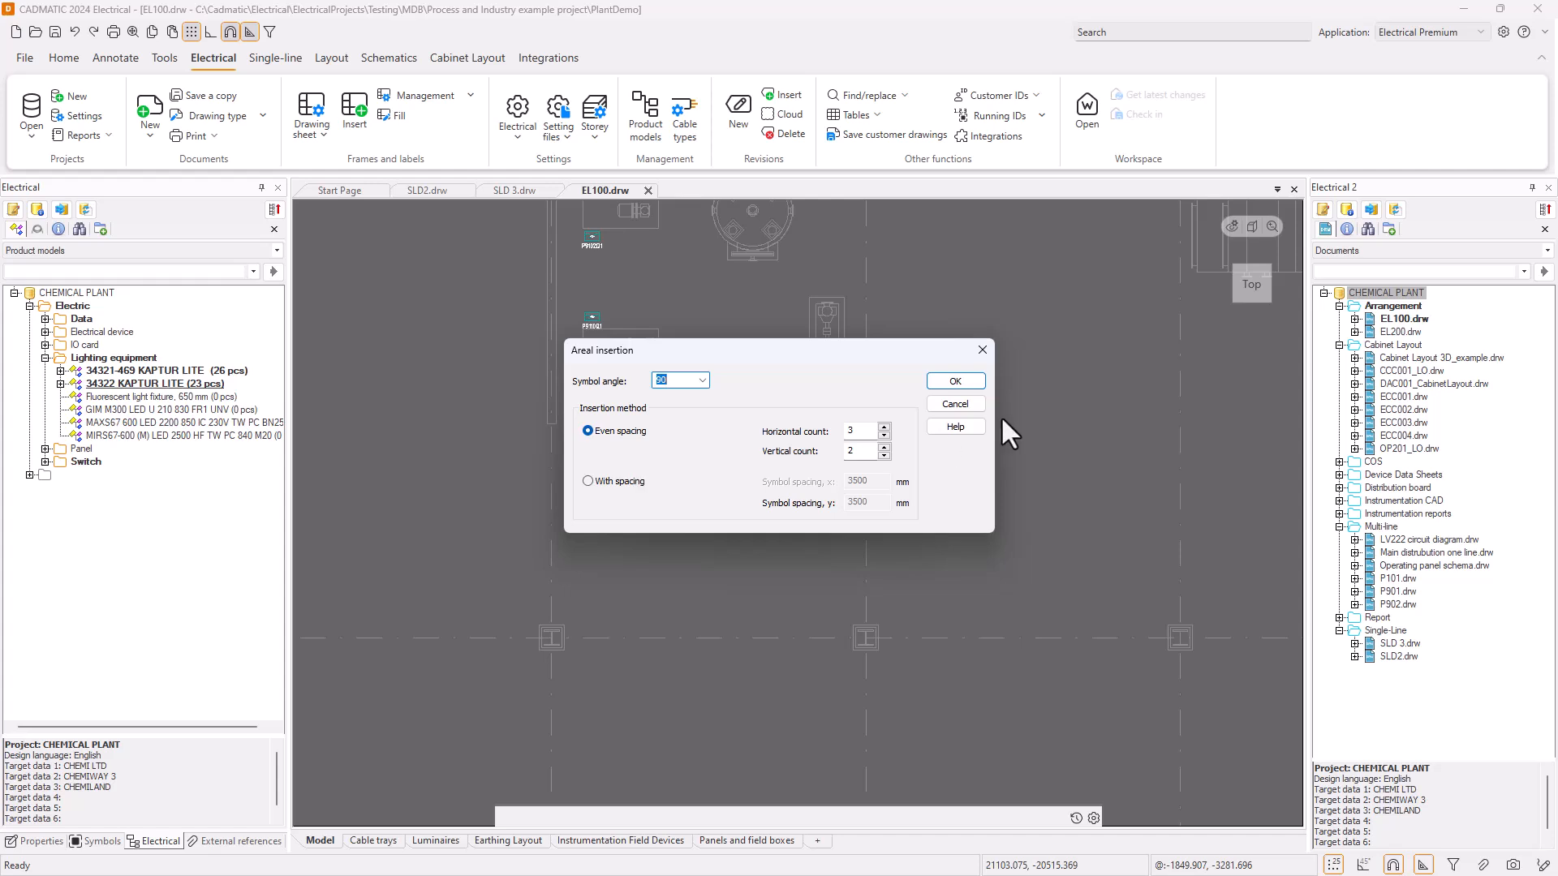
pyautogui.click(955, 381)
pyautogui.scroll(5, 848, 306)
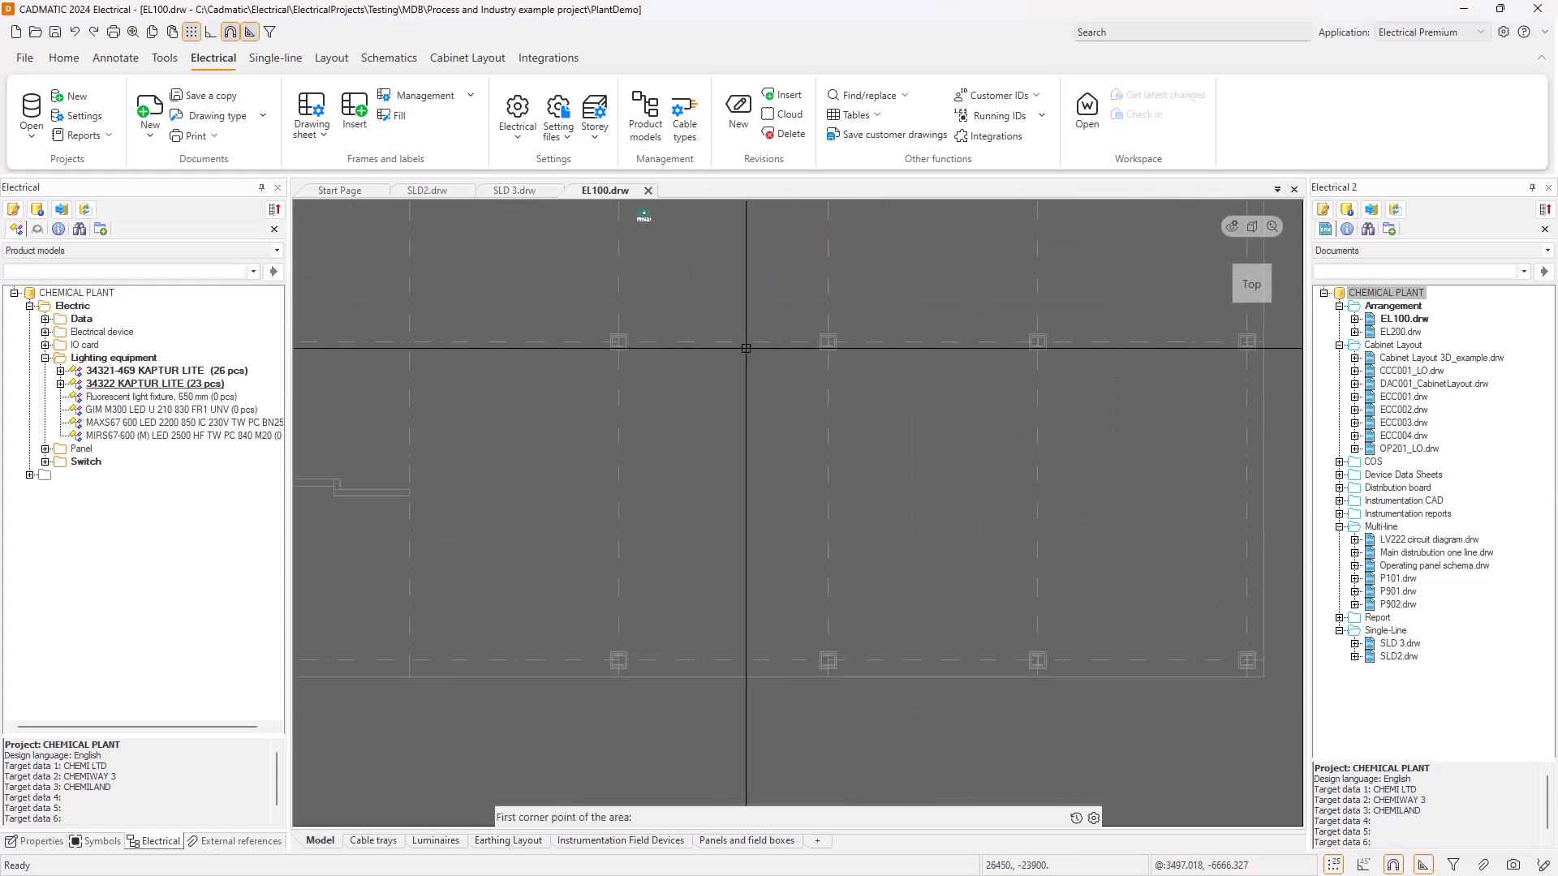
pyautogui.click(618, 344)
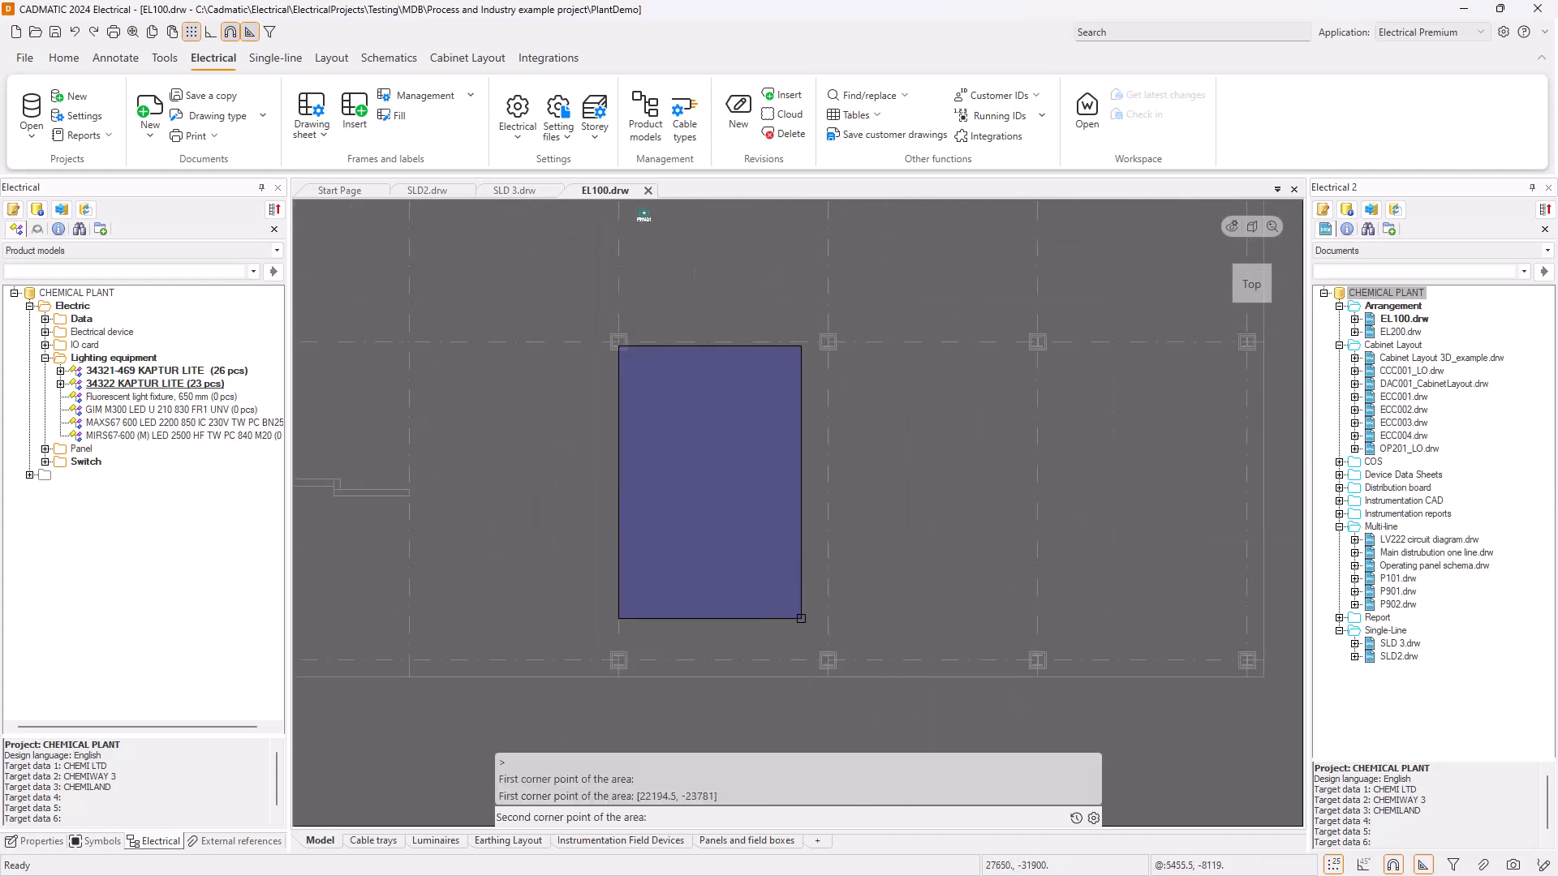
pyautogui.click(826, 661)
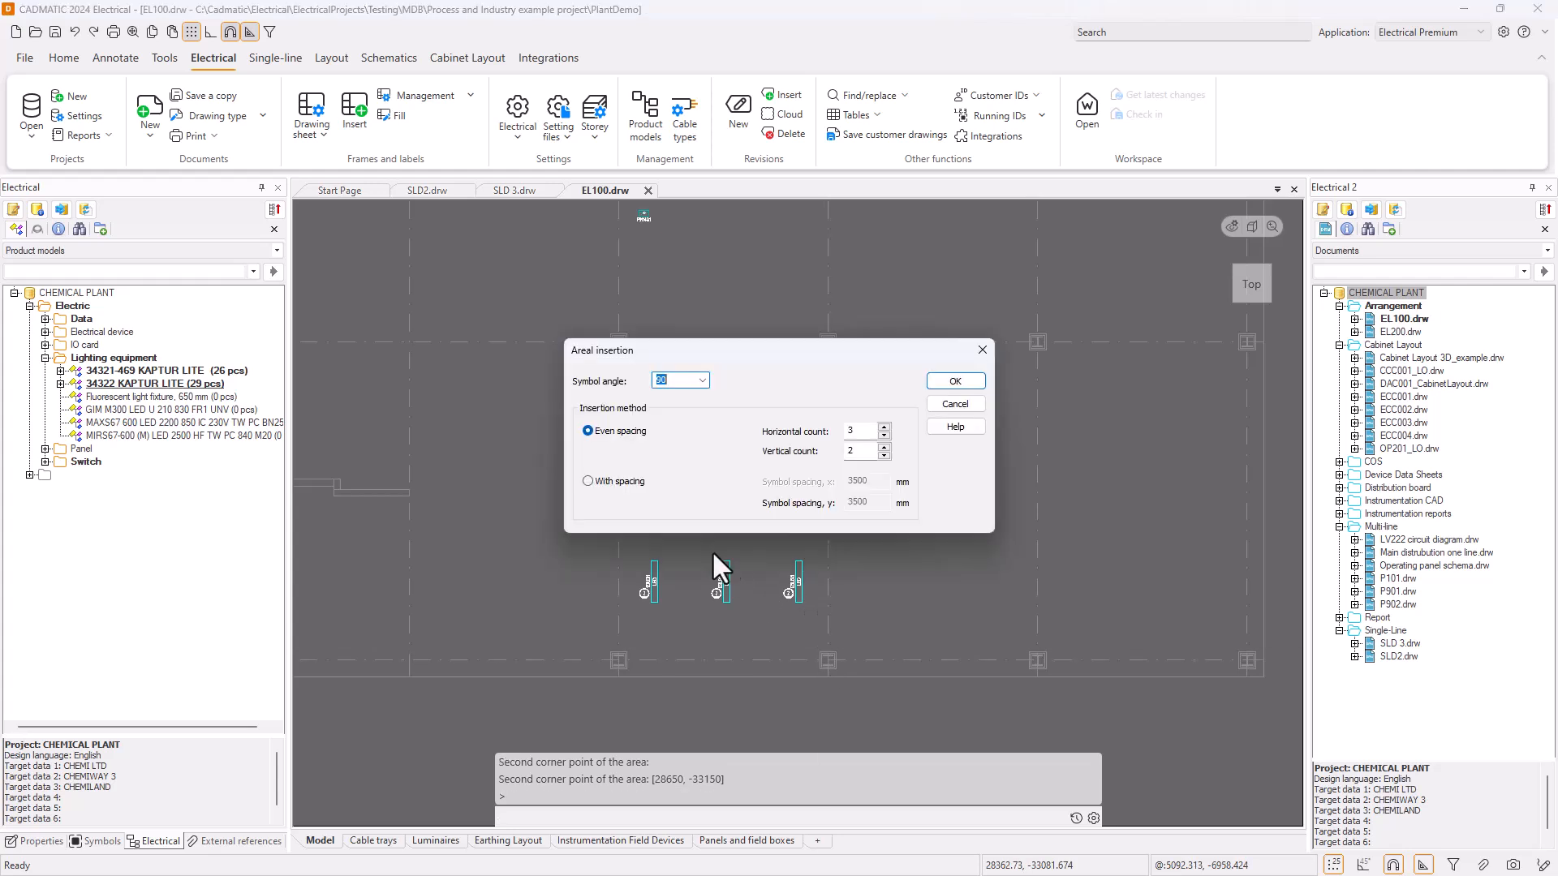
pyautogui.click(941, 406)
# Examine the running IDs and position marks of the newly inserted luminaires in the column bay
pyautogui.scroll(5, 588, 602)
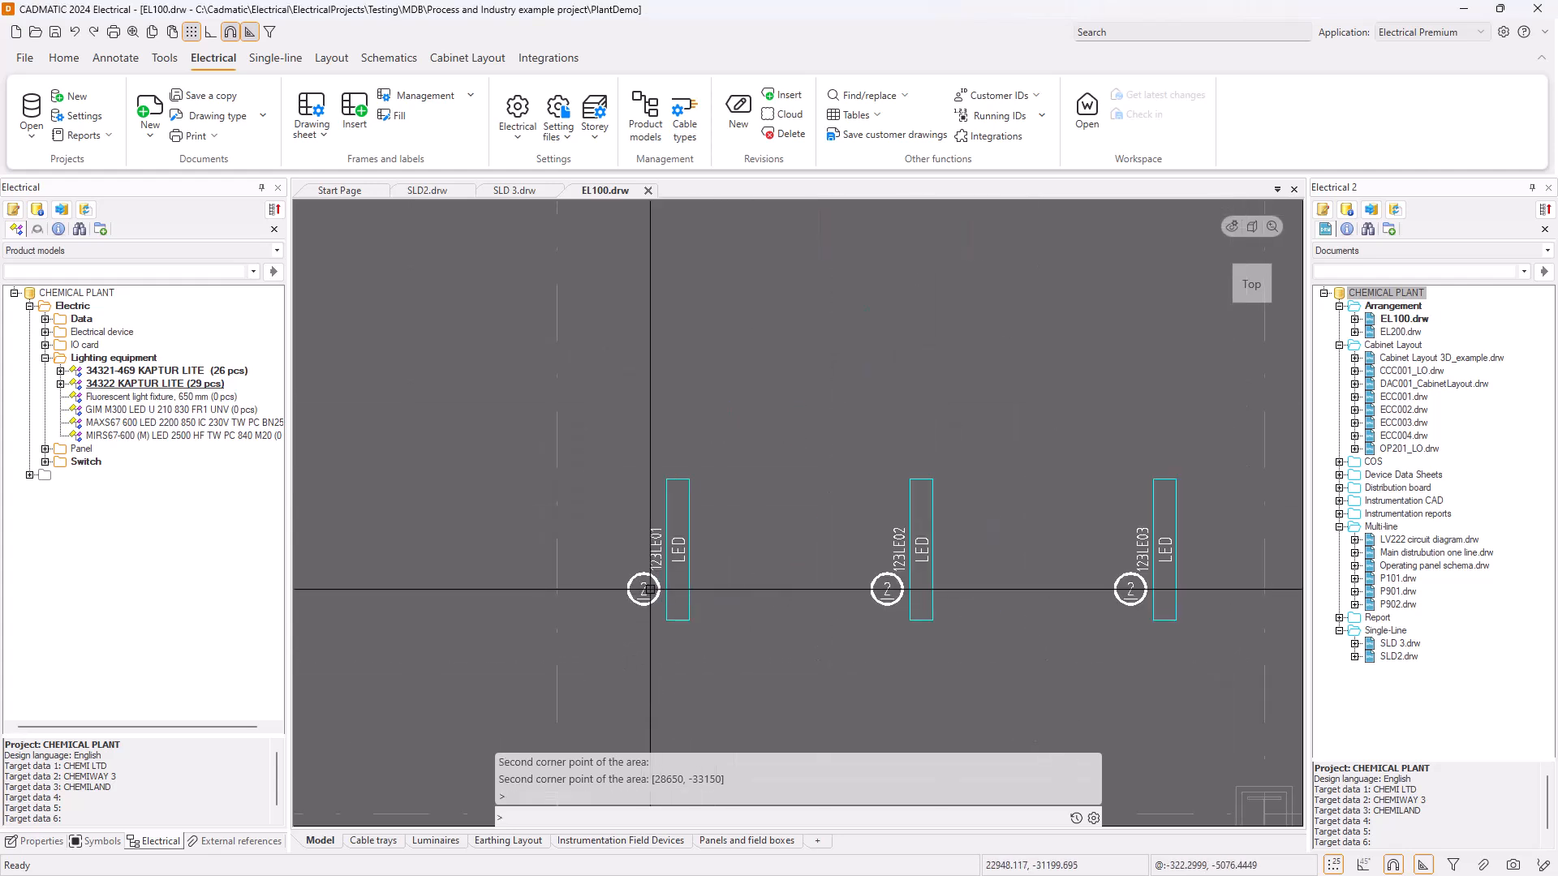
pyautogui.scroll(-2, 587, 602)
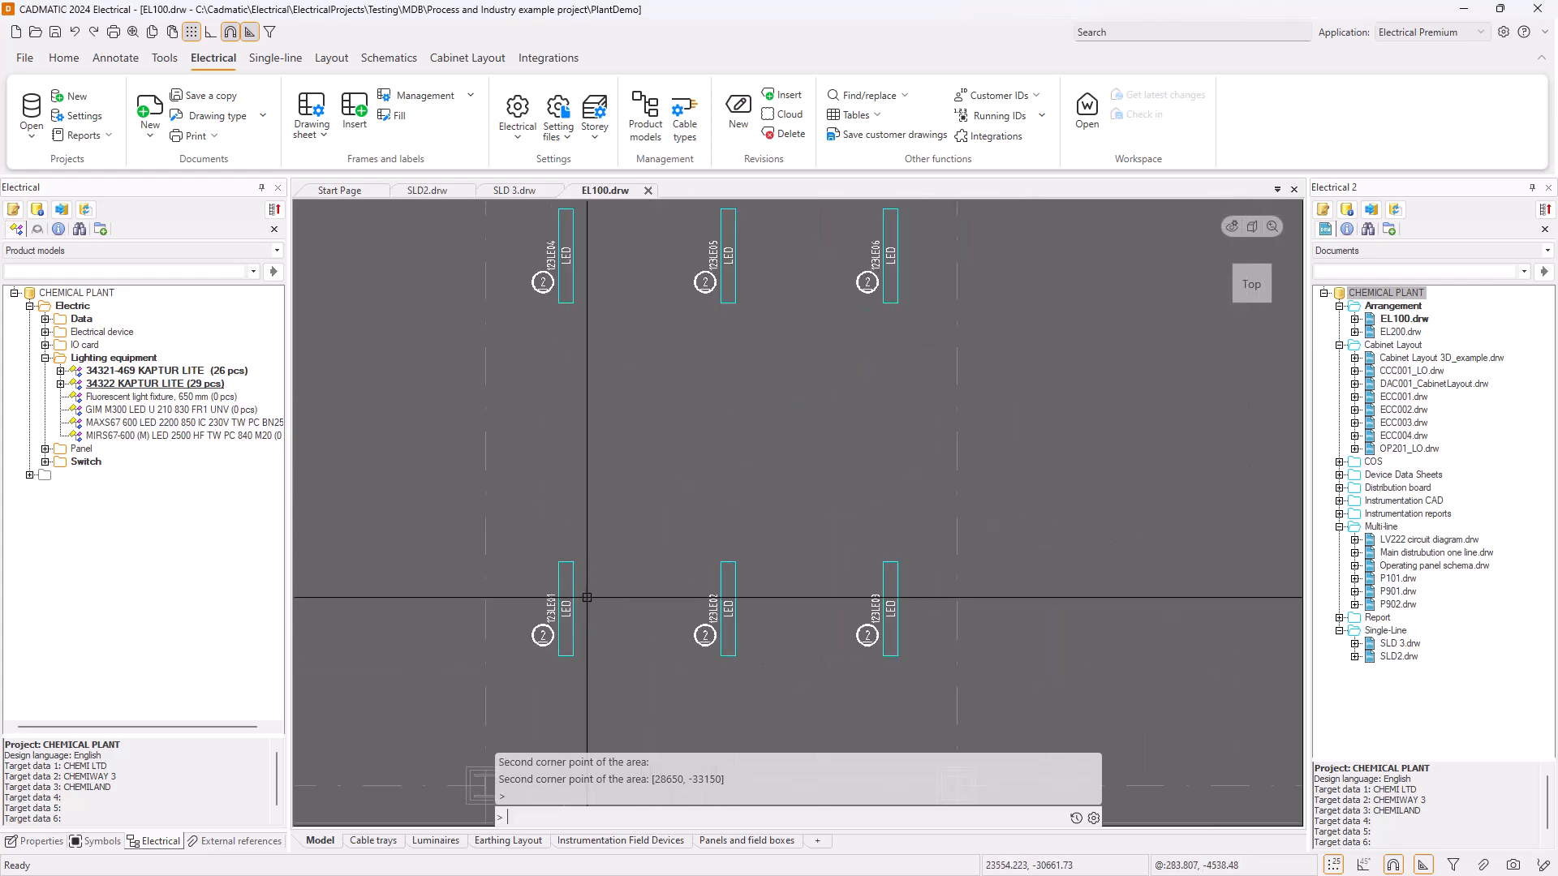
pyautogui.scroll(2, 558, 610)
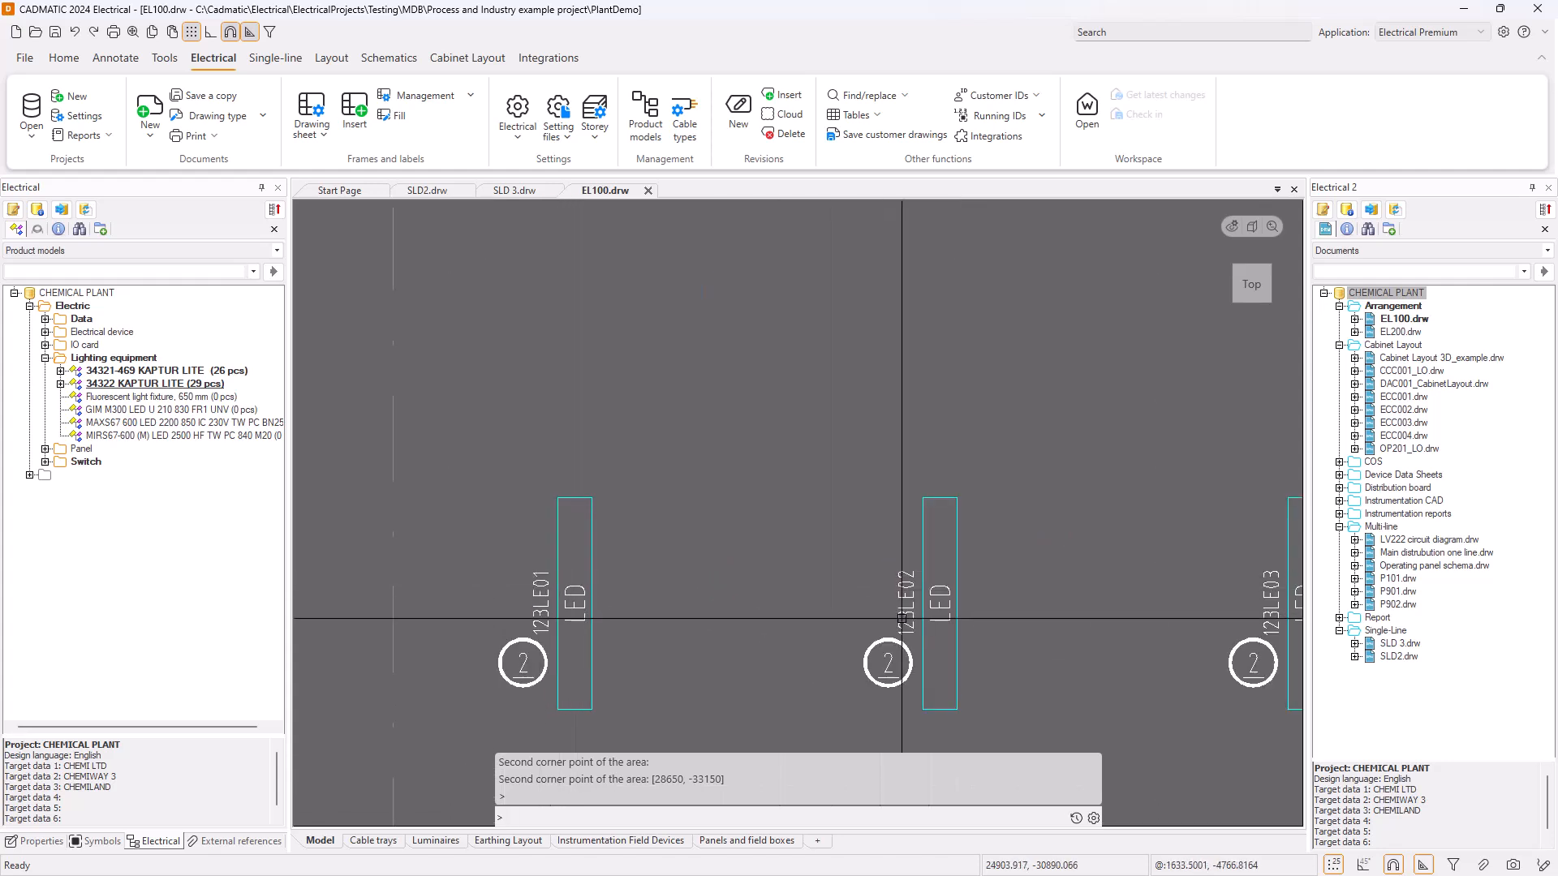
pyautogui.moveTo(990, 612); pyautogui.dragTo(737, 619, button='middle')
pyautogui.scroll(-2, 737, 621)
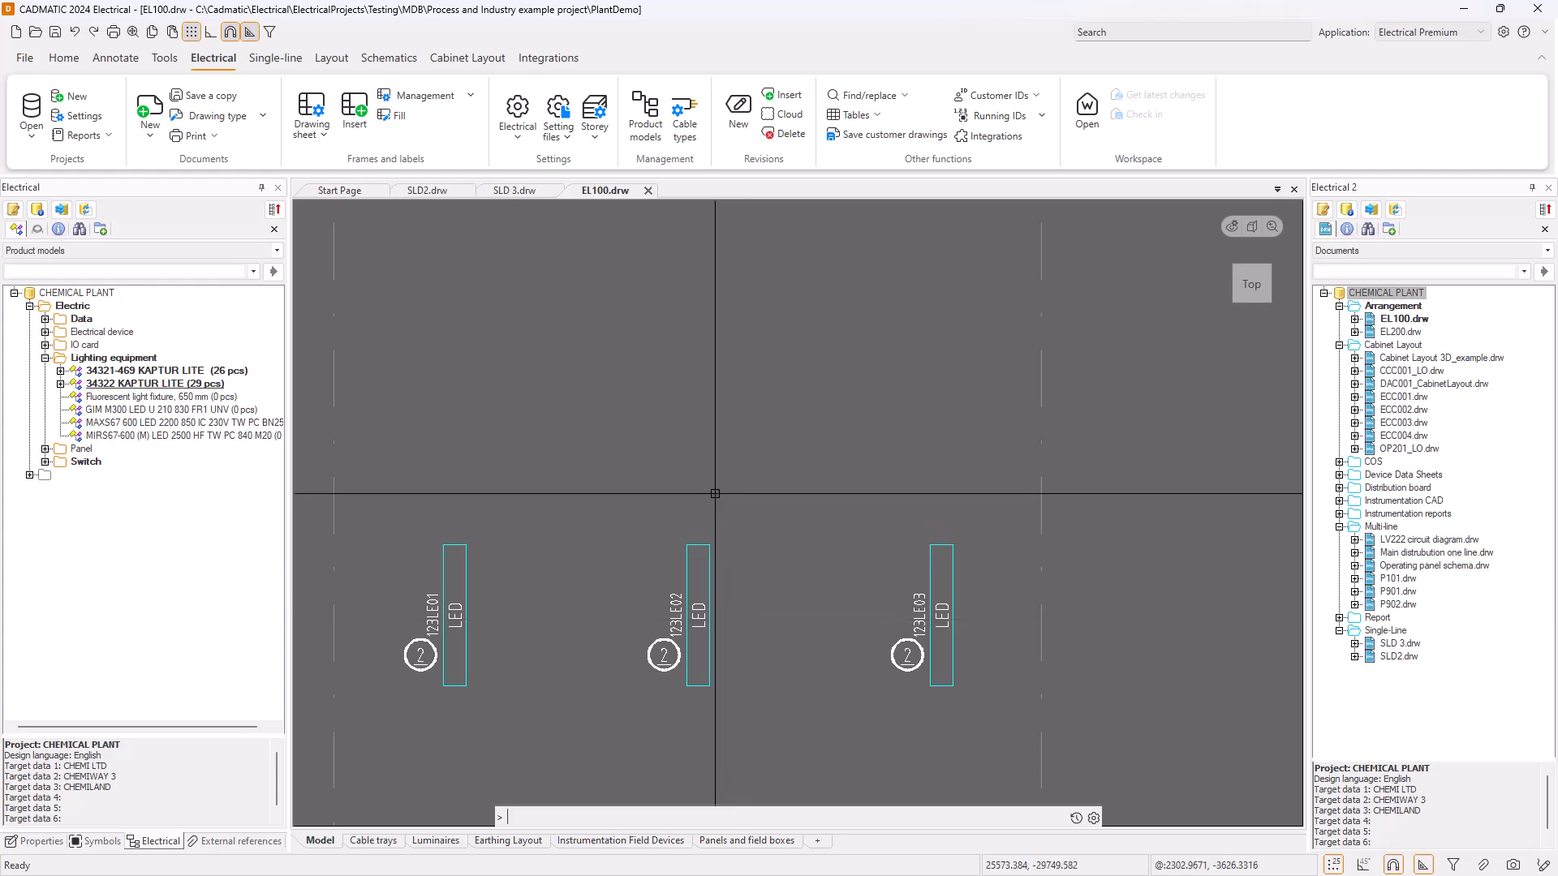
pyautogui.scroll(-2, 714, 492)
pyautogui.moveTo(744, 436); pyautogui.dragTo(834, 489, button='middle')
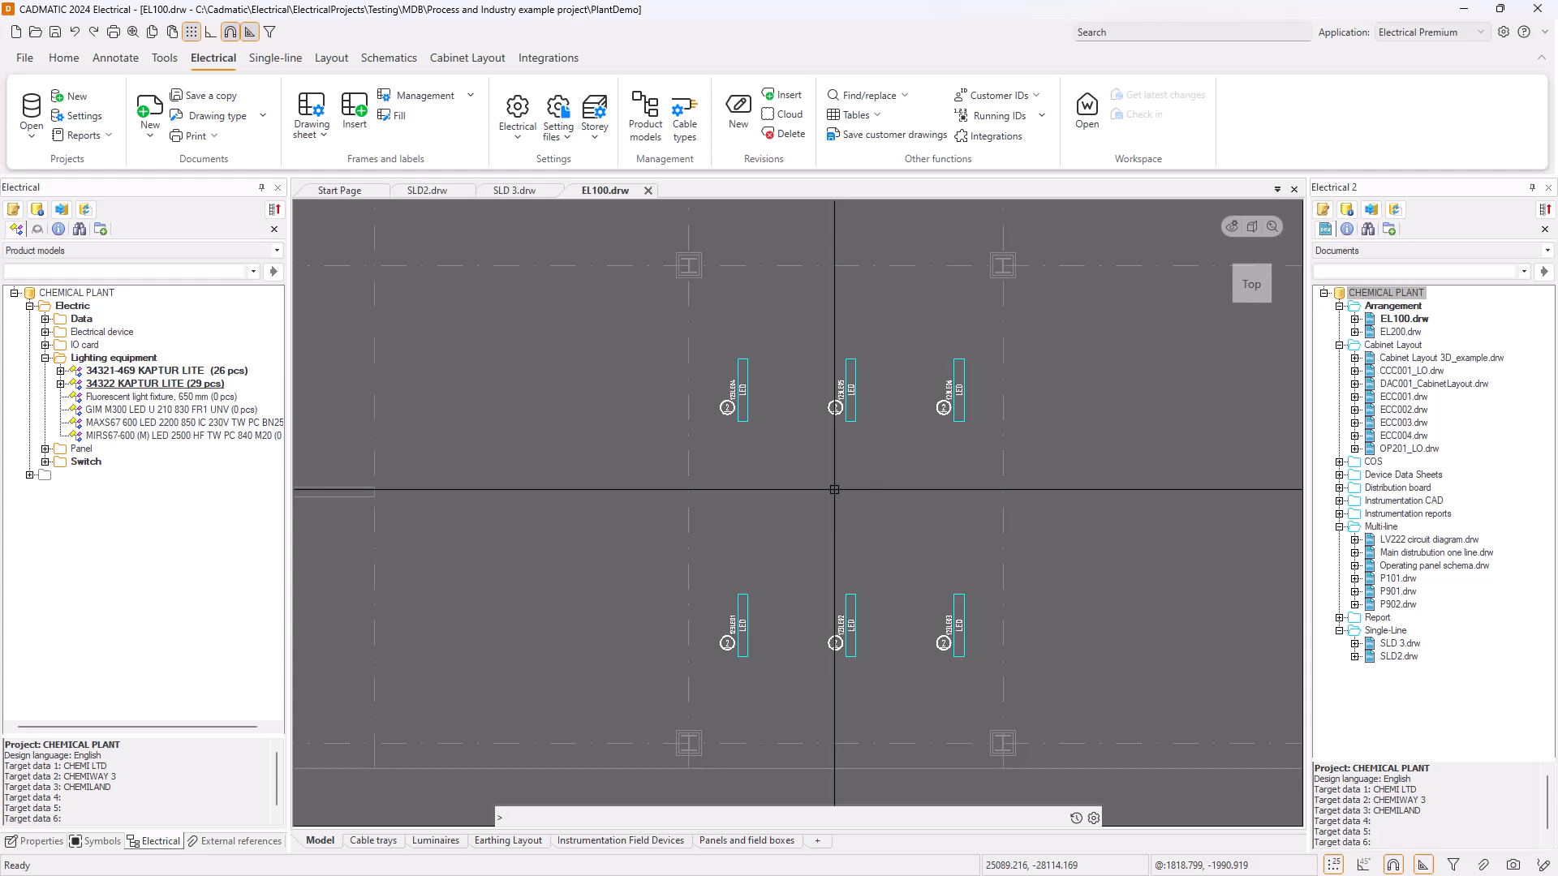
pyautogui.scroll(-3, 715, 349)
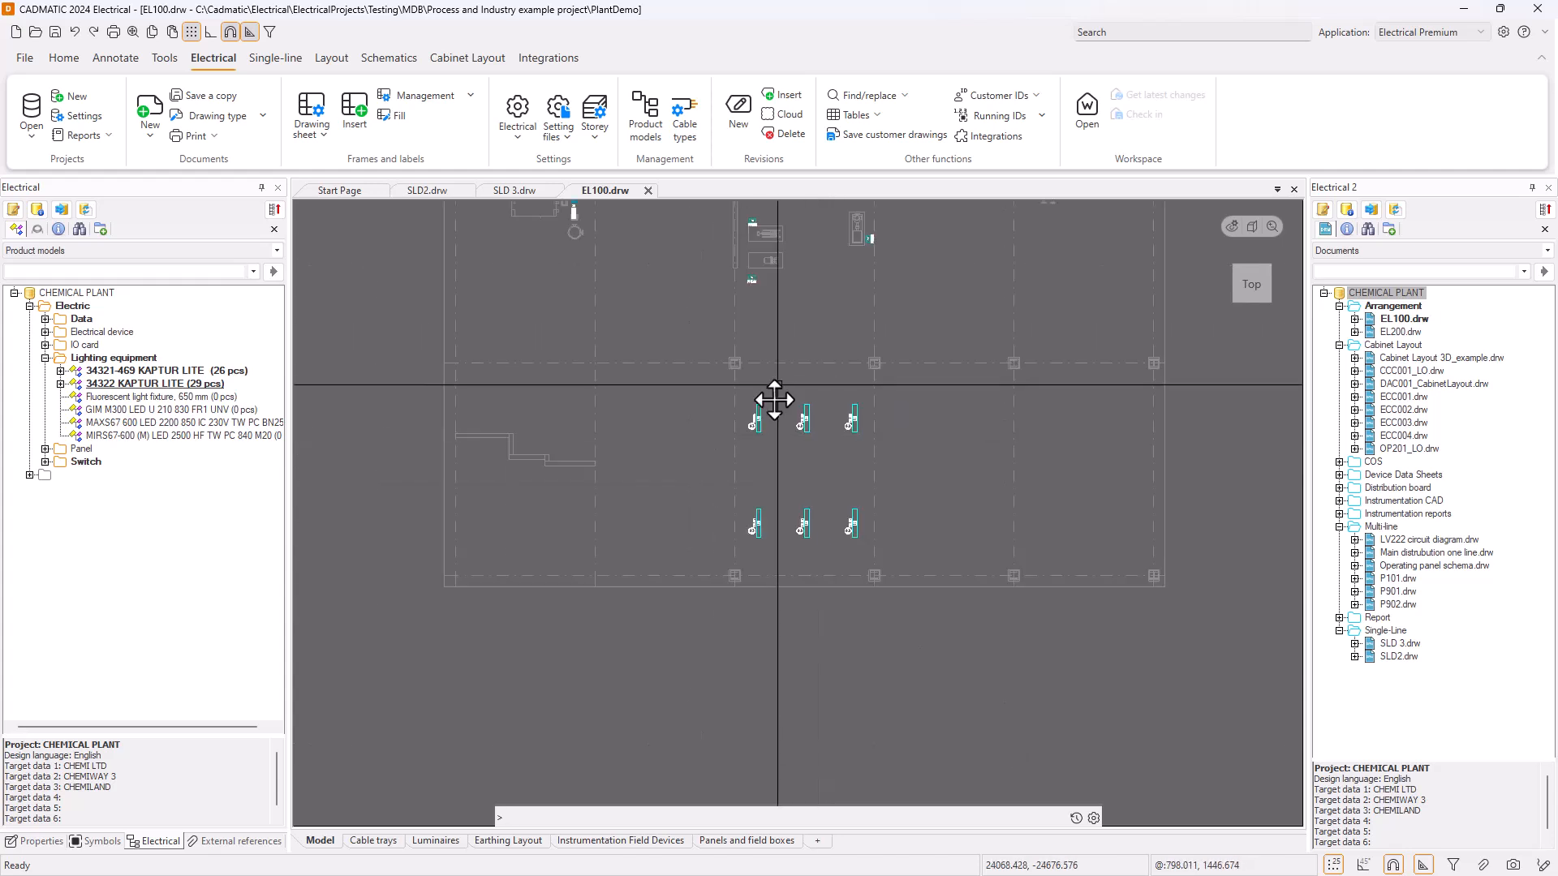
# Review the product model properties of safety switch P9110Q1, including its symbols, dimensions and default elevation
pyautogui.scroll(4, 715, 344)
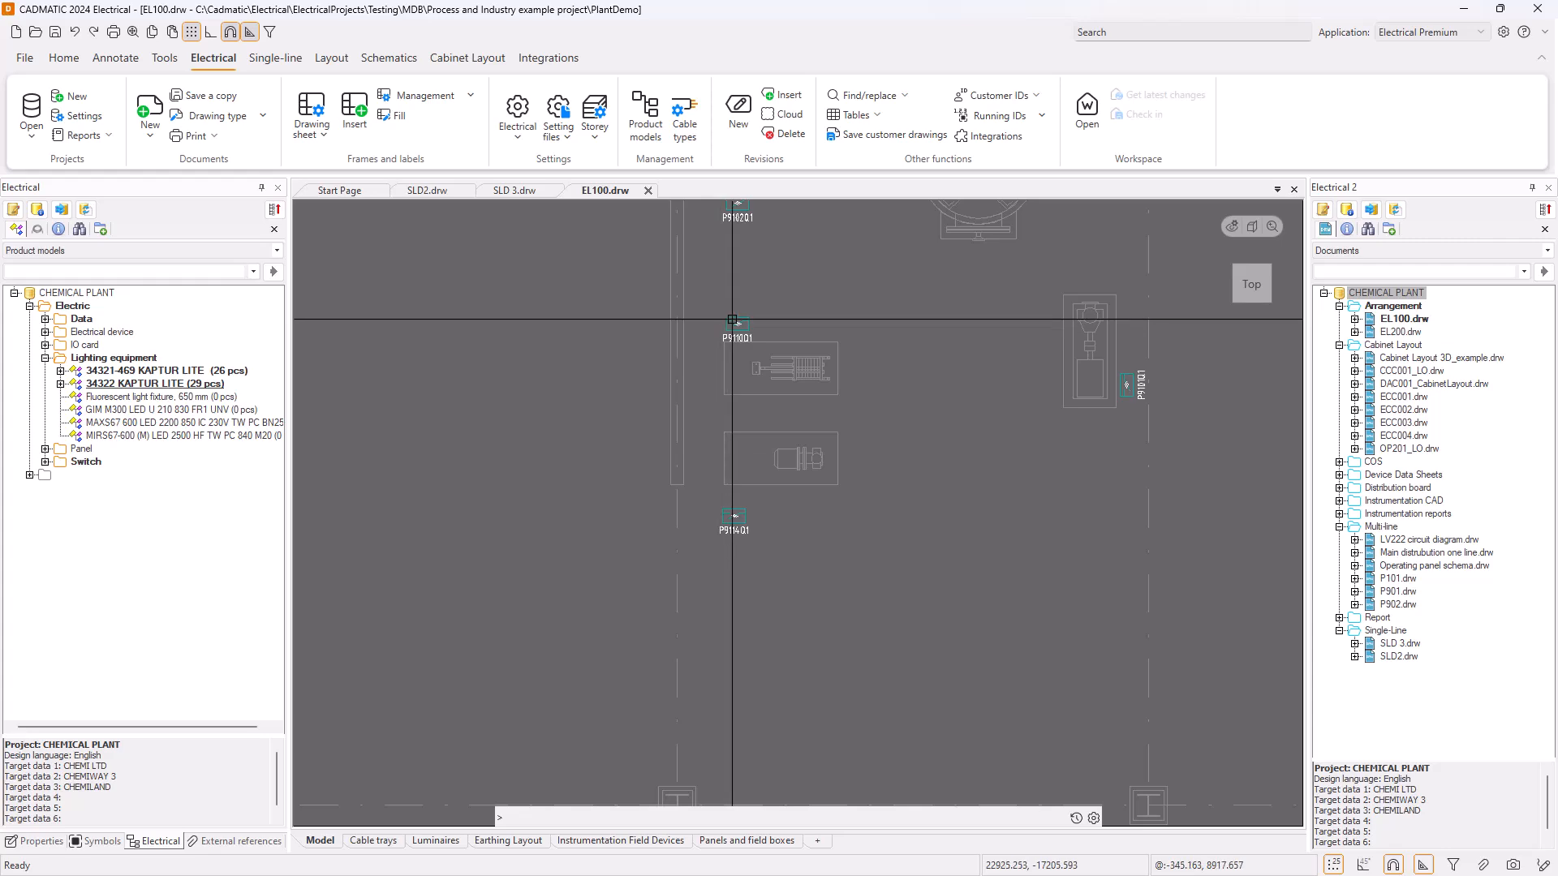
pyautogui.scroll(3, 732, 319)
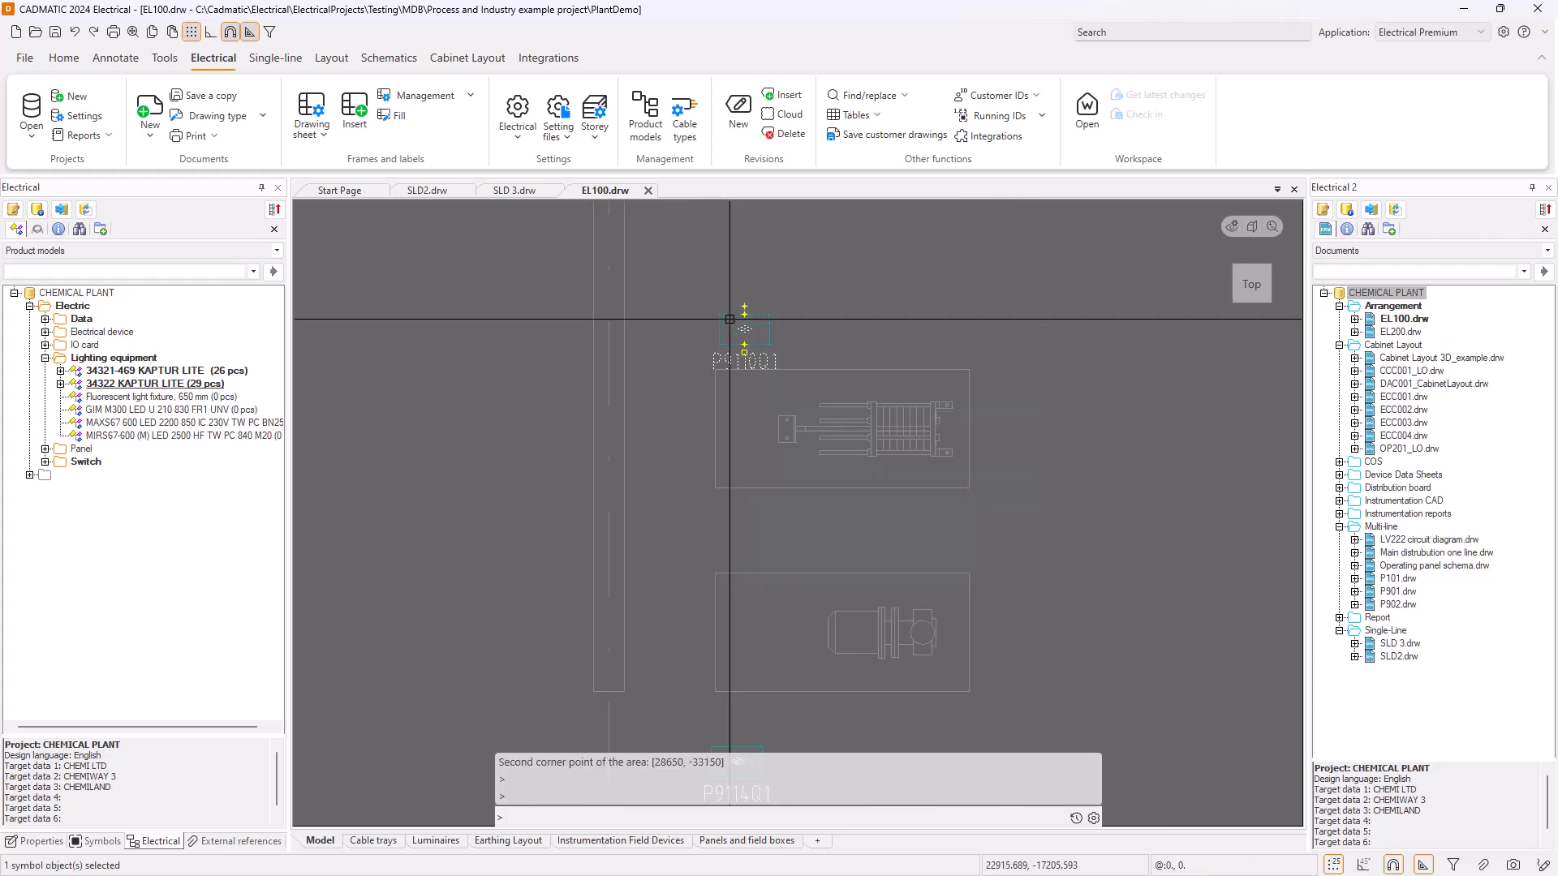
pyautogui.rightClick(735, 323)
pyautogui.click(802, 314)
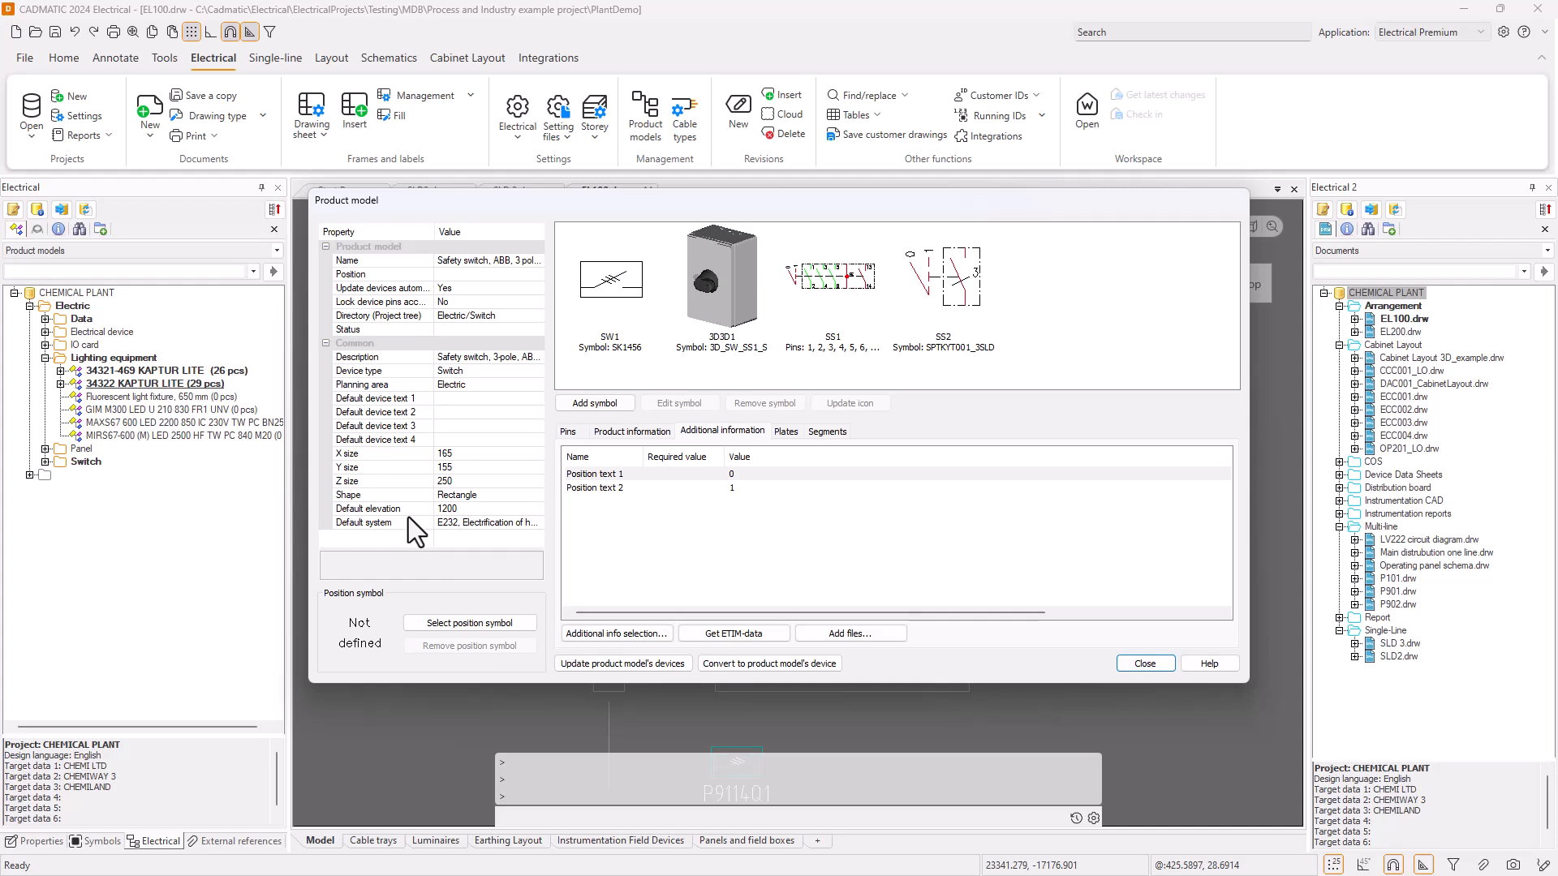
pyautogui.click(1144, 664)
# Generate the 3D symbol for safety switch P9110Q1 and view its device information
pyautogui.scroll(3, 750, 324)
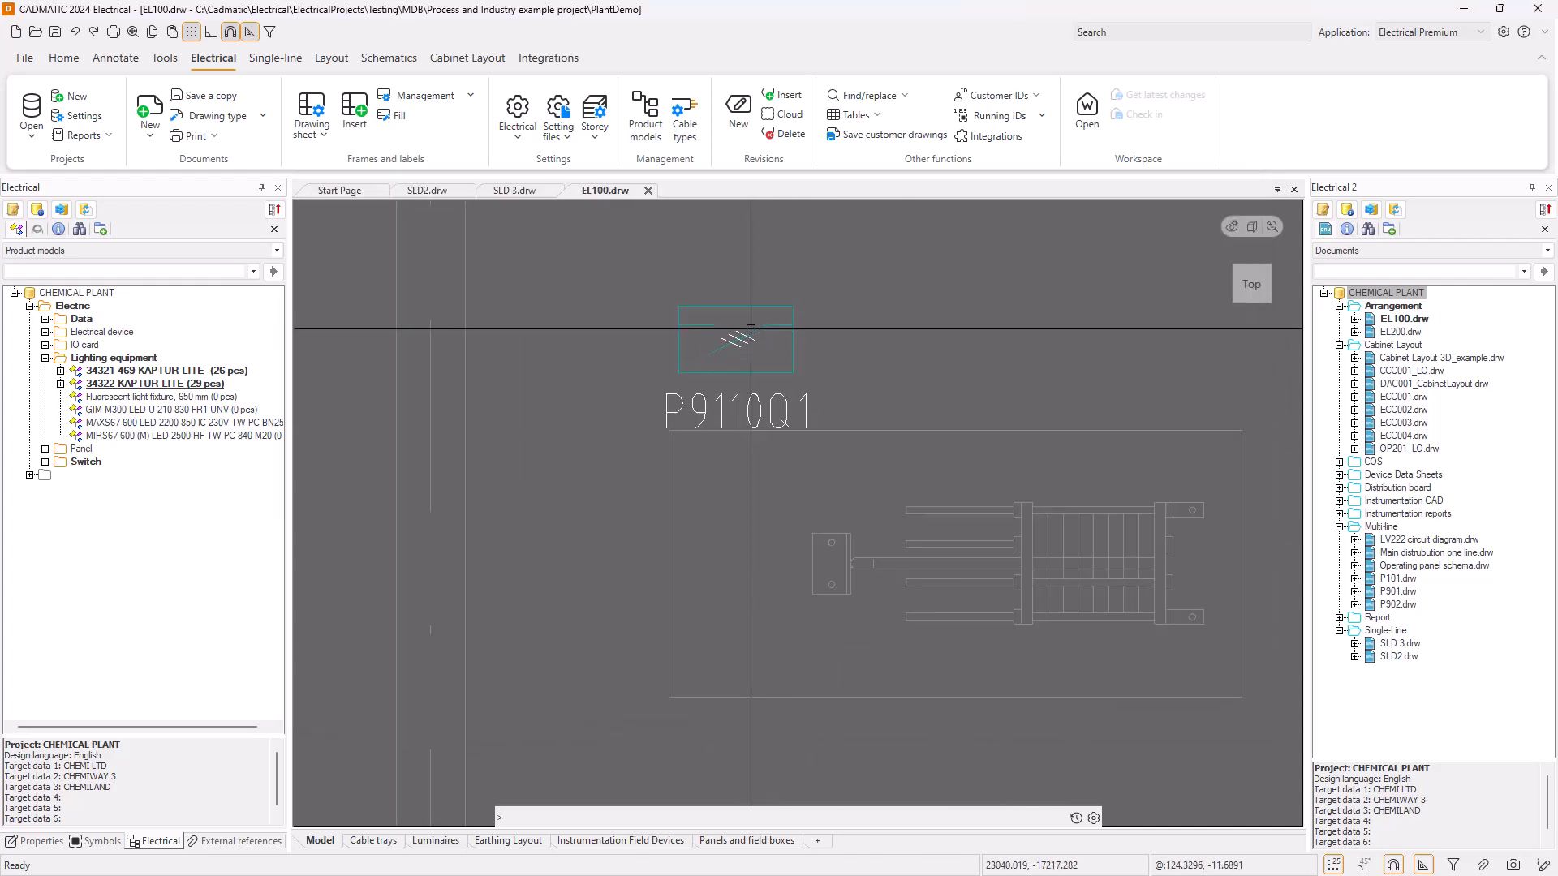
pyautogui.click(750, 324)
pyautogui.rightClick(750, 323)
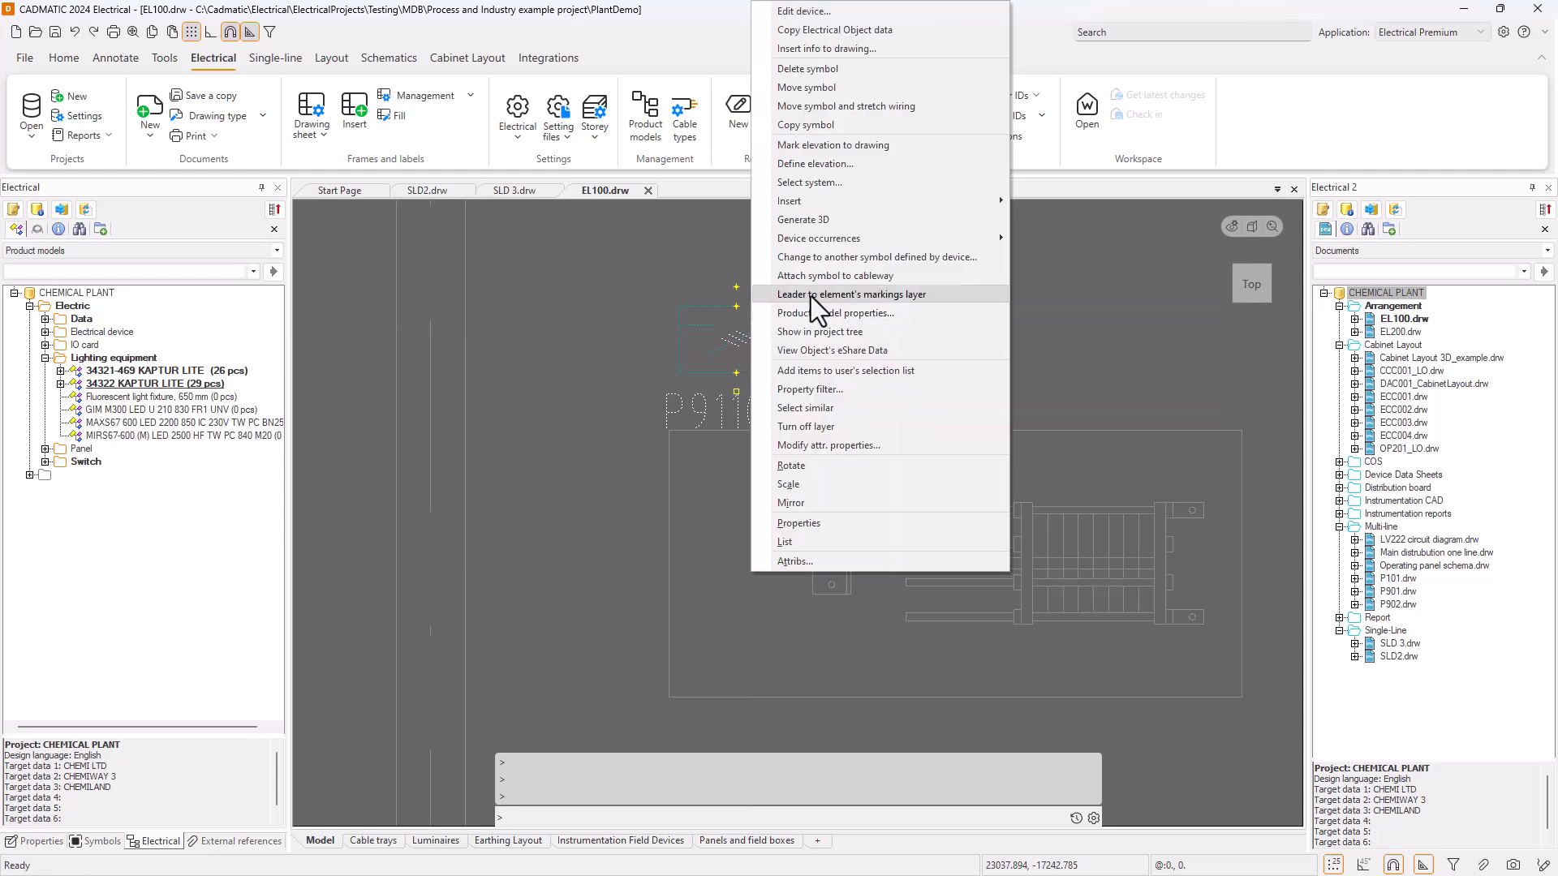
pyautogui.click(801, 219)
pyautogui.scroll(1, 744, 312)
pyautogui.scroll(1, 744, 312)
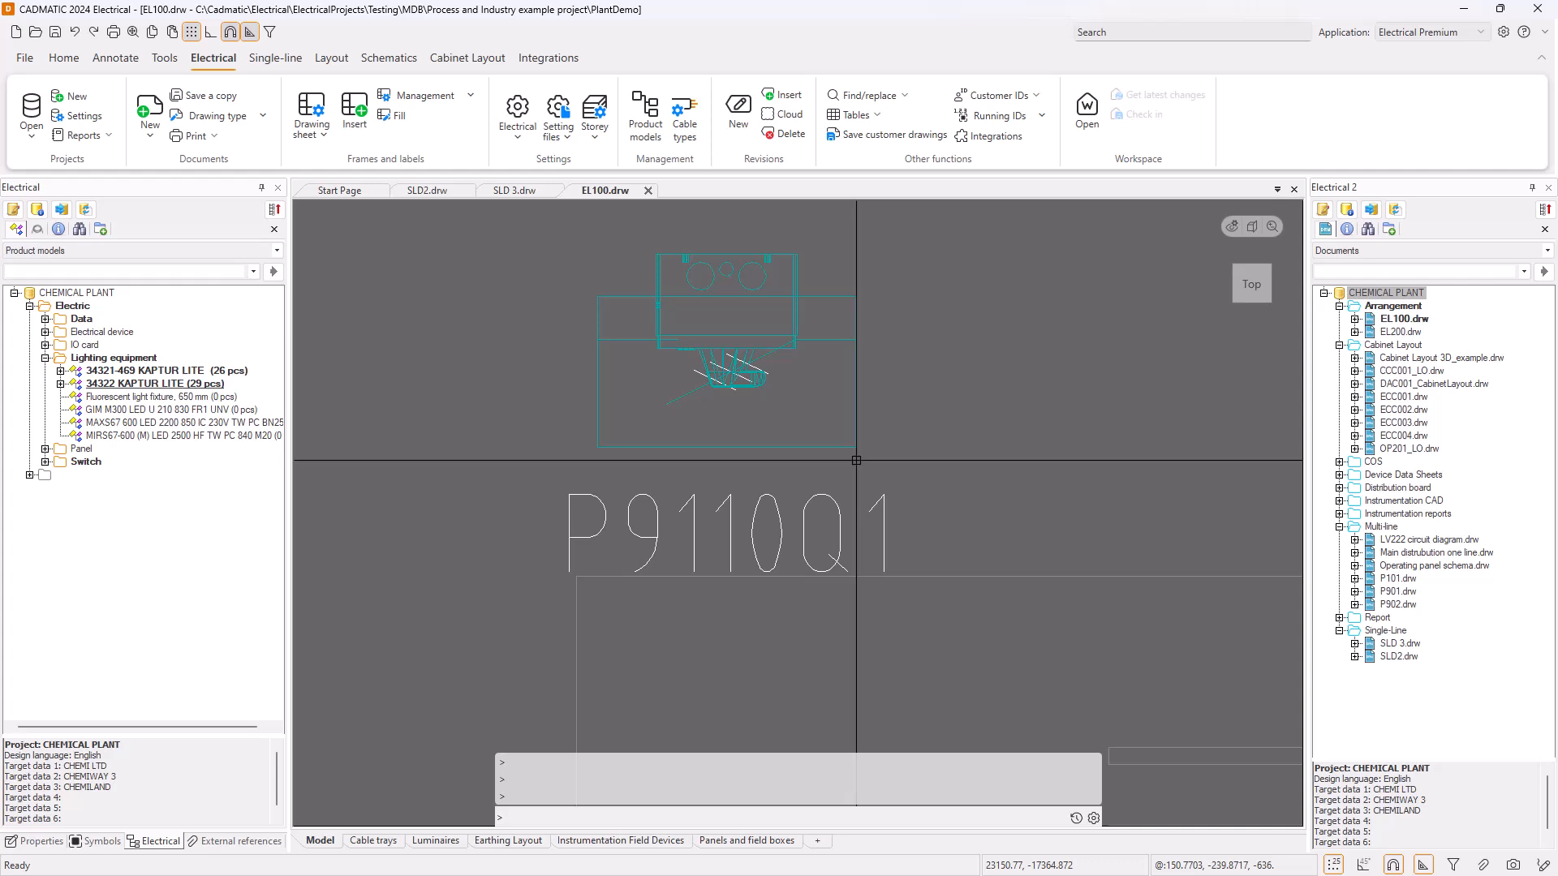
pyautogui.scroll(-3, 856, 460)
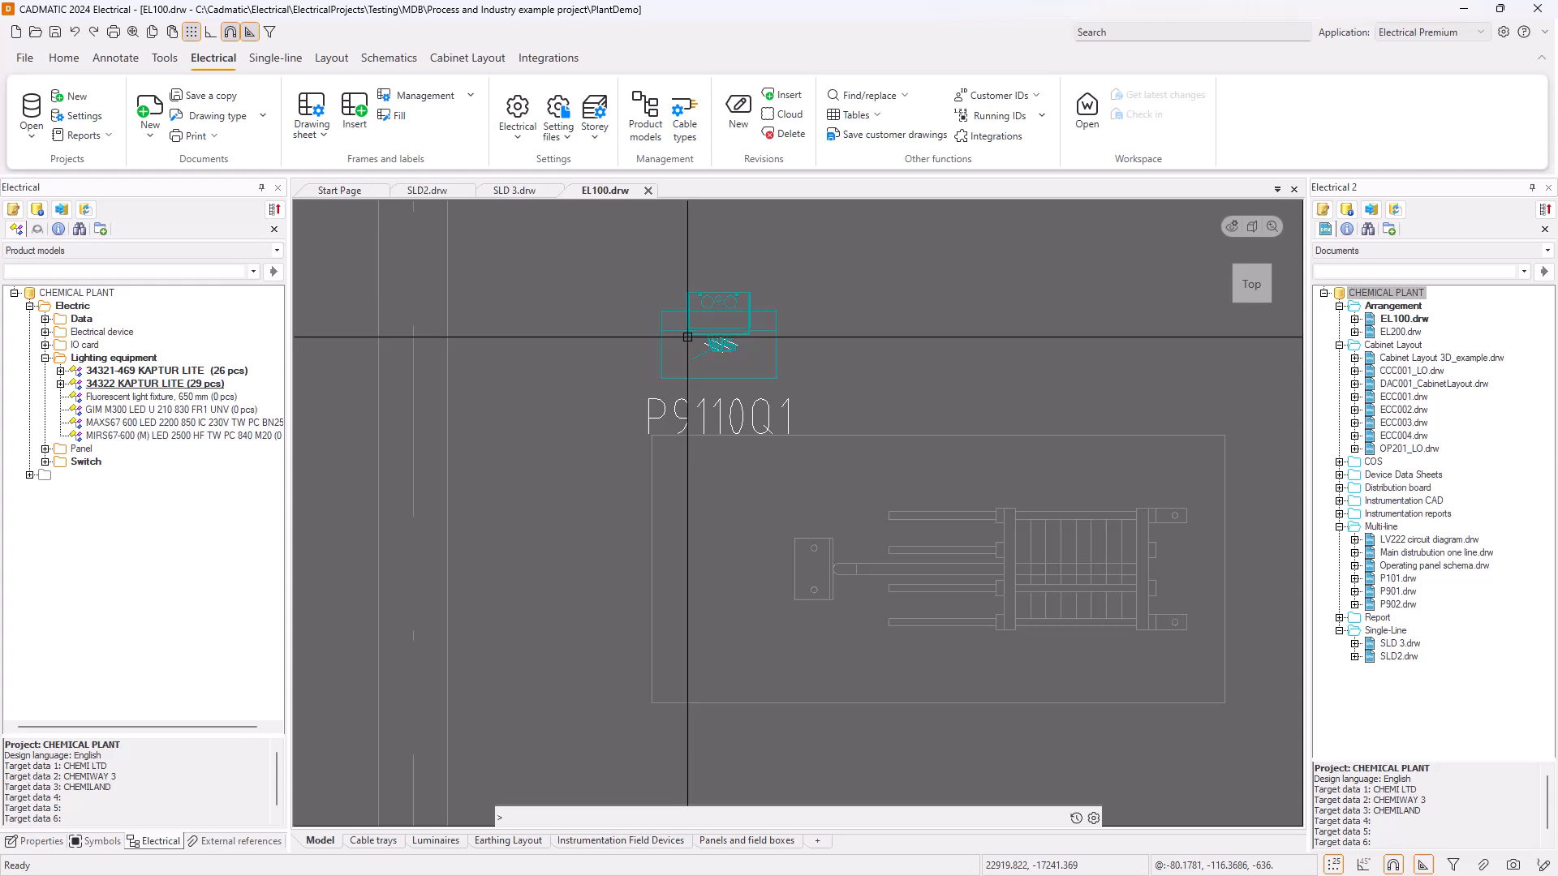
pyautogui.click(780, 358)
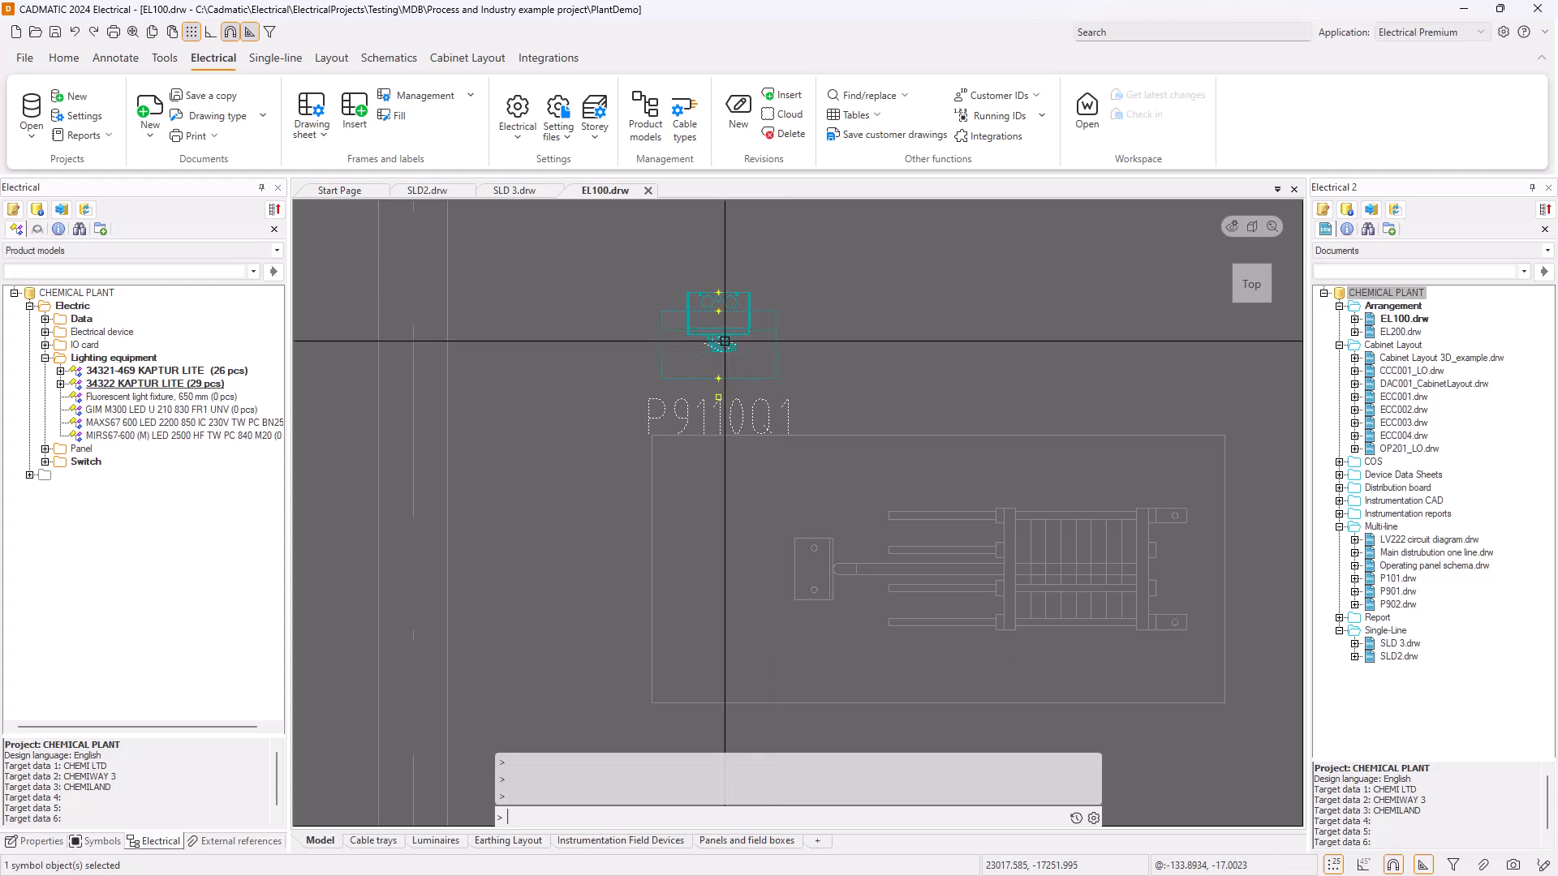
pyautogui.moveTo(724, 341)
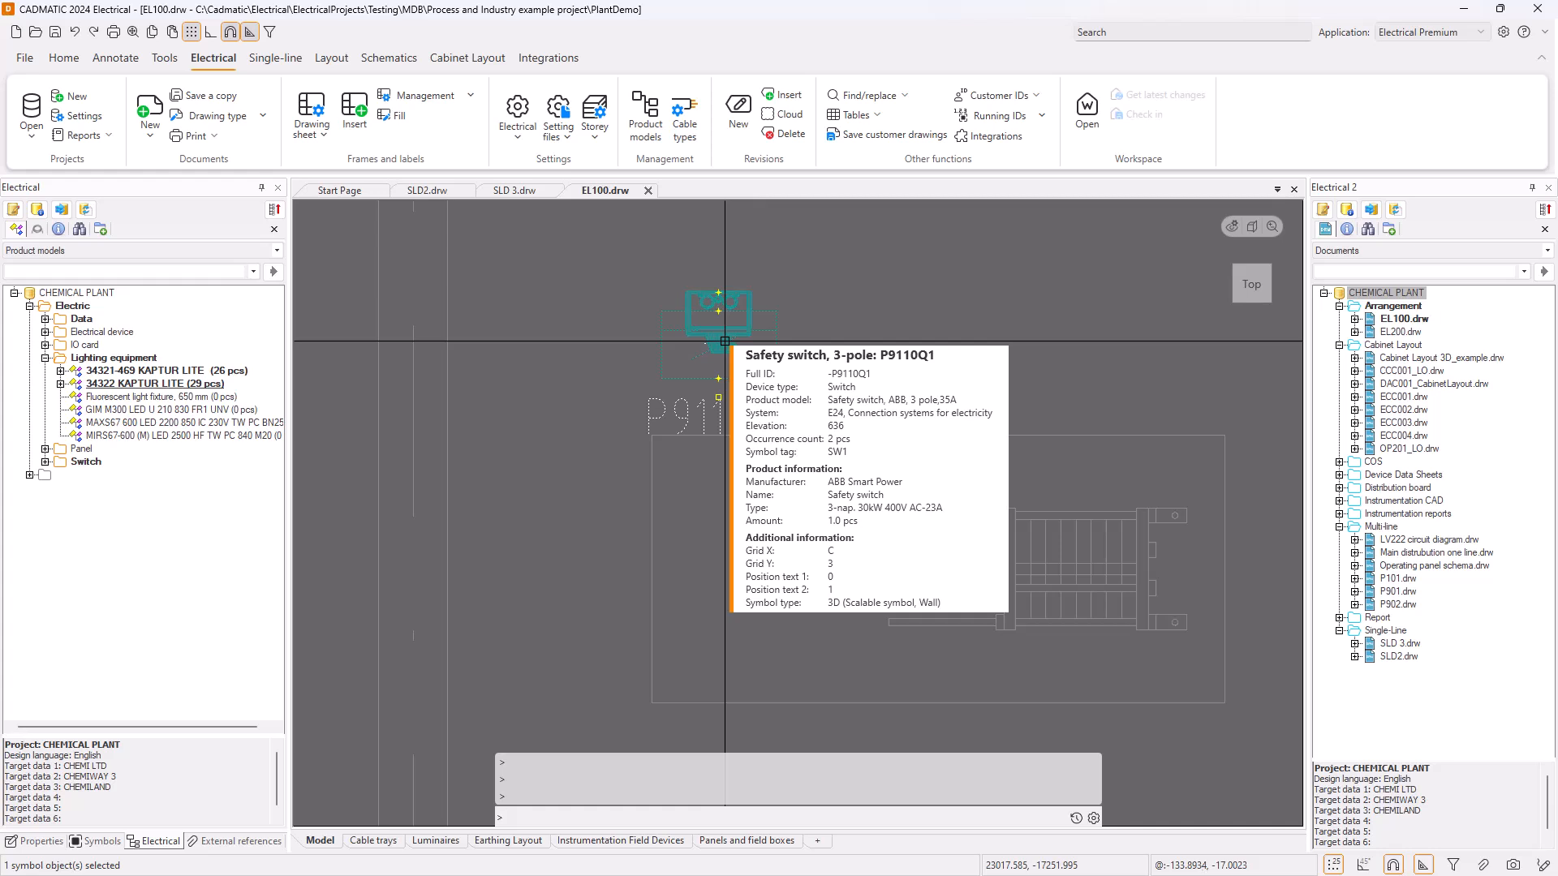
# Examine the generated 3D symbol of safety switch P9110Q1 up close beside its pump
pyautogui.scroll(2, 724, 341)
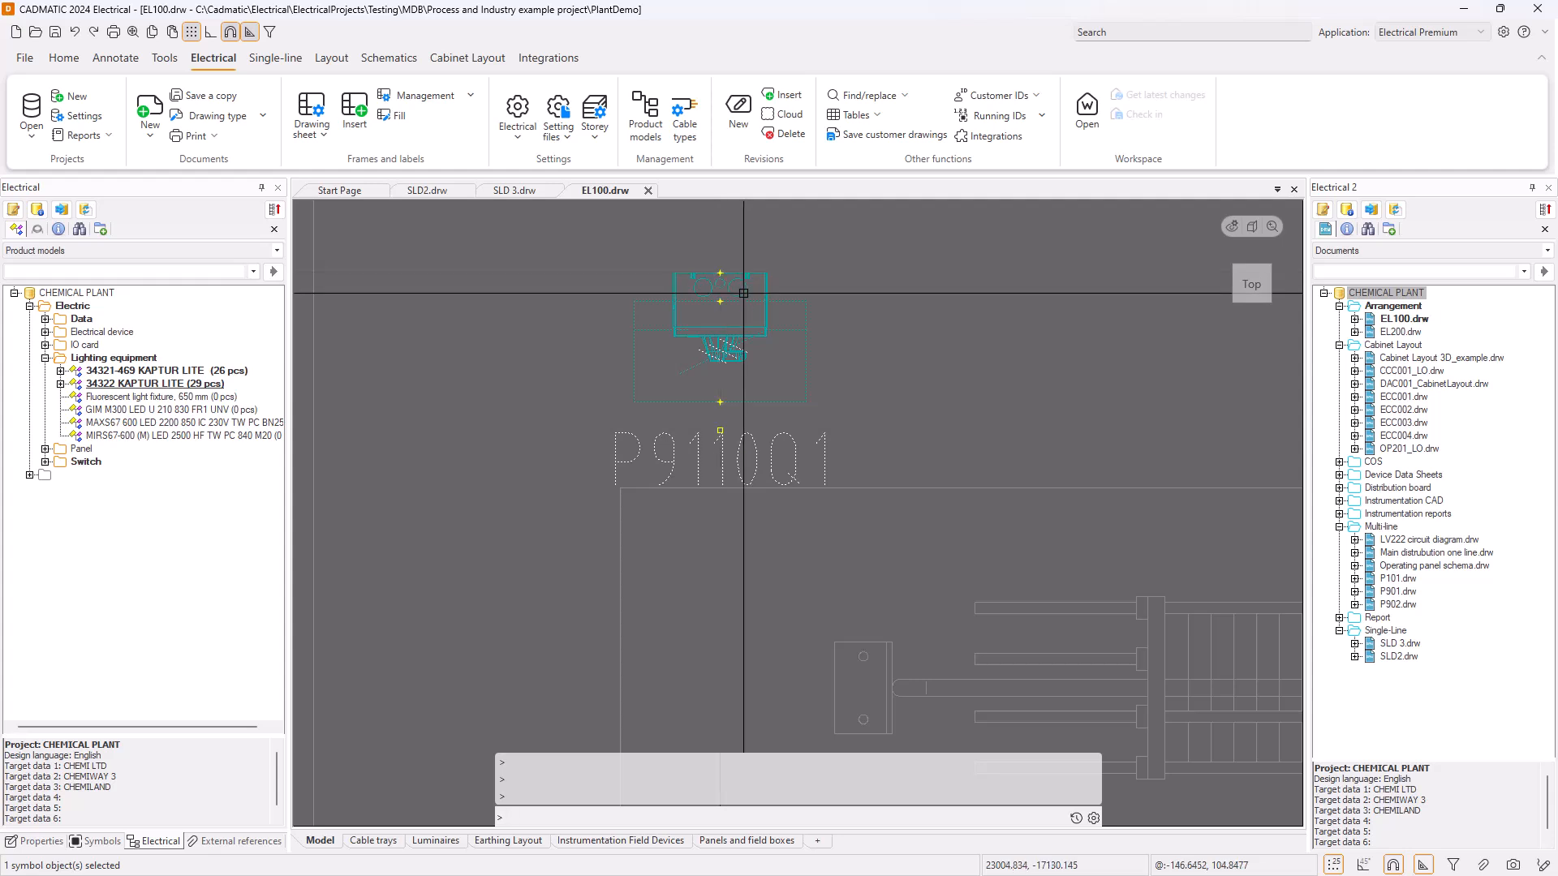
pyautogui.press('Escape')
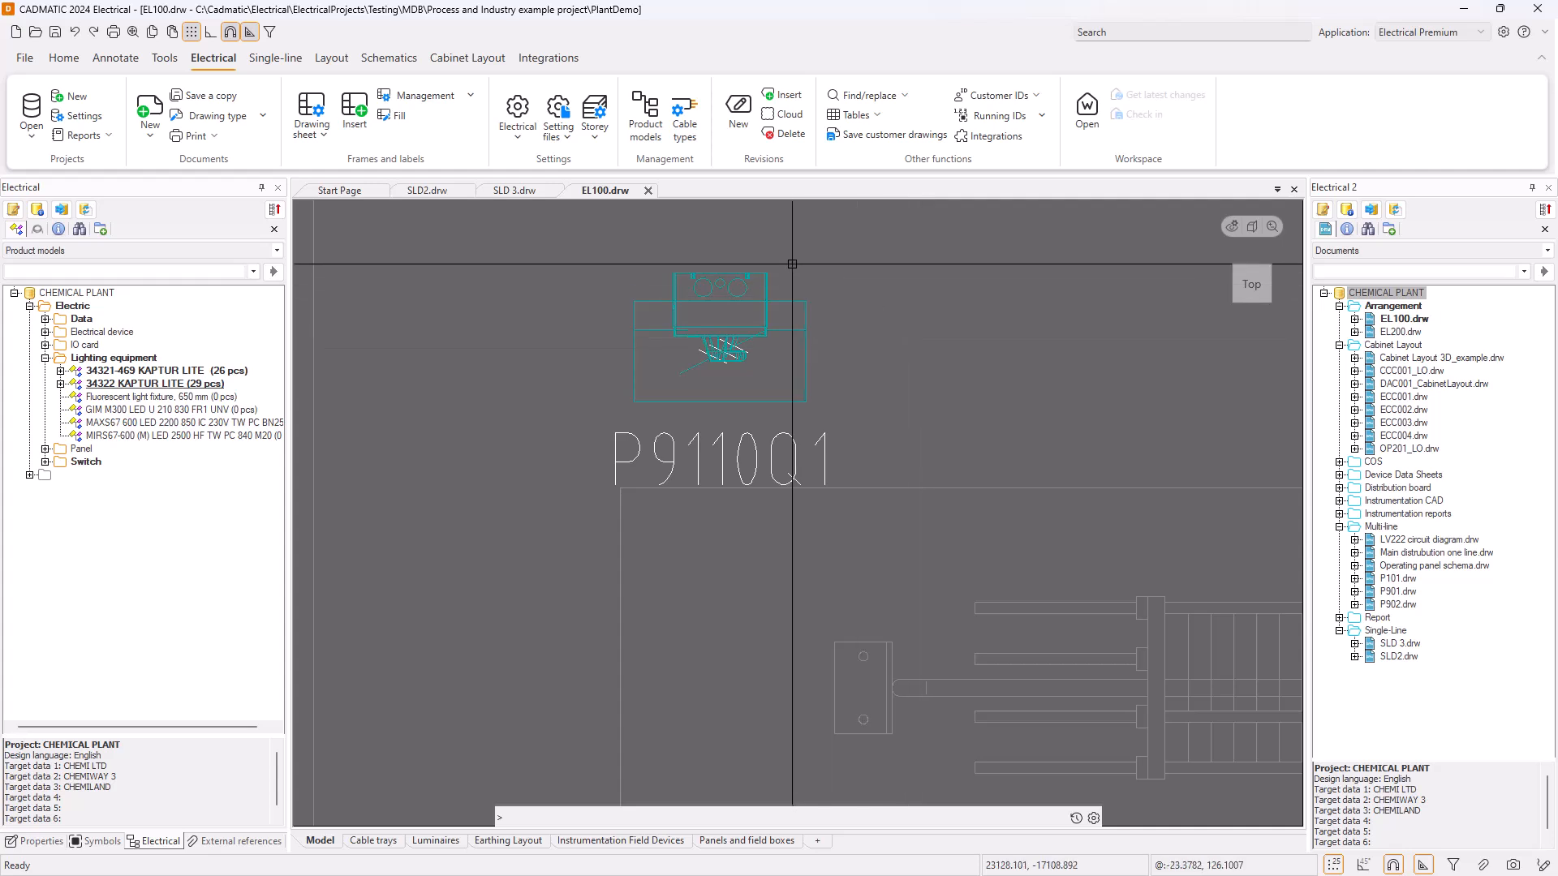
pyautogui.click(710, 274)
pyautogui.press('Escape')
# Export the six new luminaires in the column bay and safety switch P9110Q1, selecting the devices from the active drawing
pyautogui.scroll(-6, 692, 275)
pyautogui.moveTo(773, 453); pyautogui.dragTo(755, 332, button='middle')
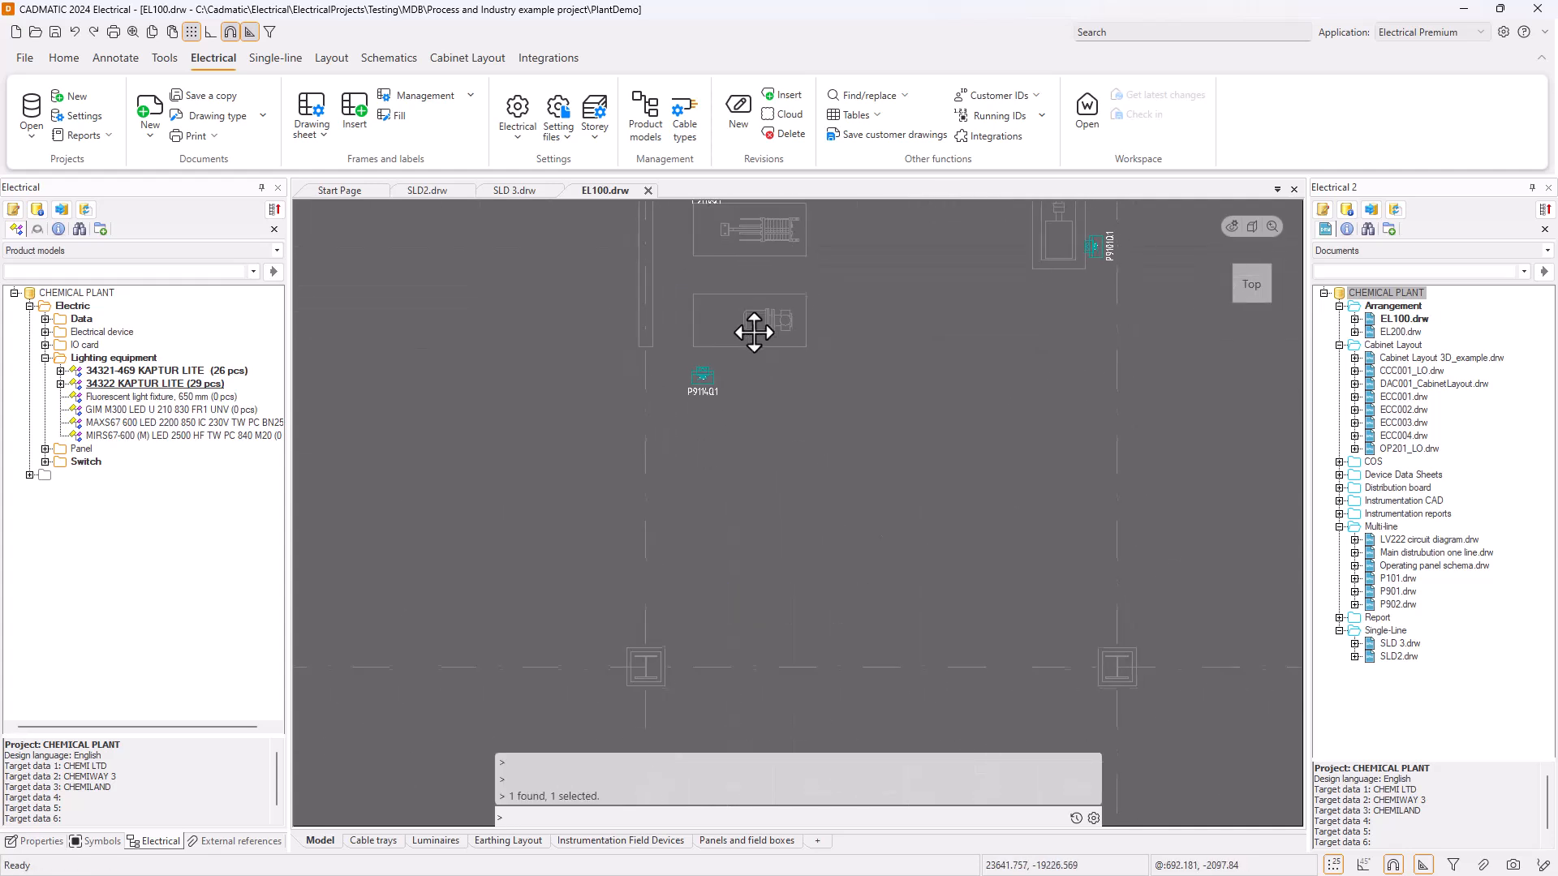
pyautogui.scroll(-2, 755, 334)
pyautogui.moveTo(752, 452); pyautogui.dragTo(734, 381, button='middle')
pyautogui.scroll(-2, 734, 381)
pyautogui.scroll(-2, 734, 381)
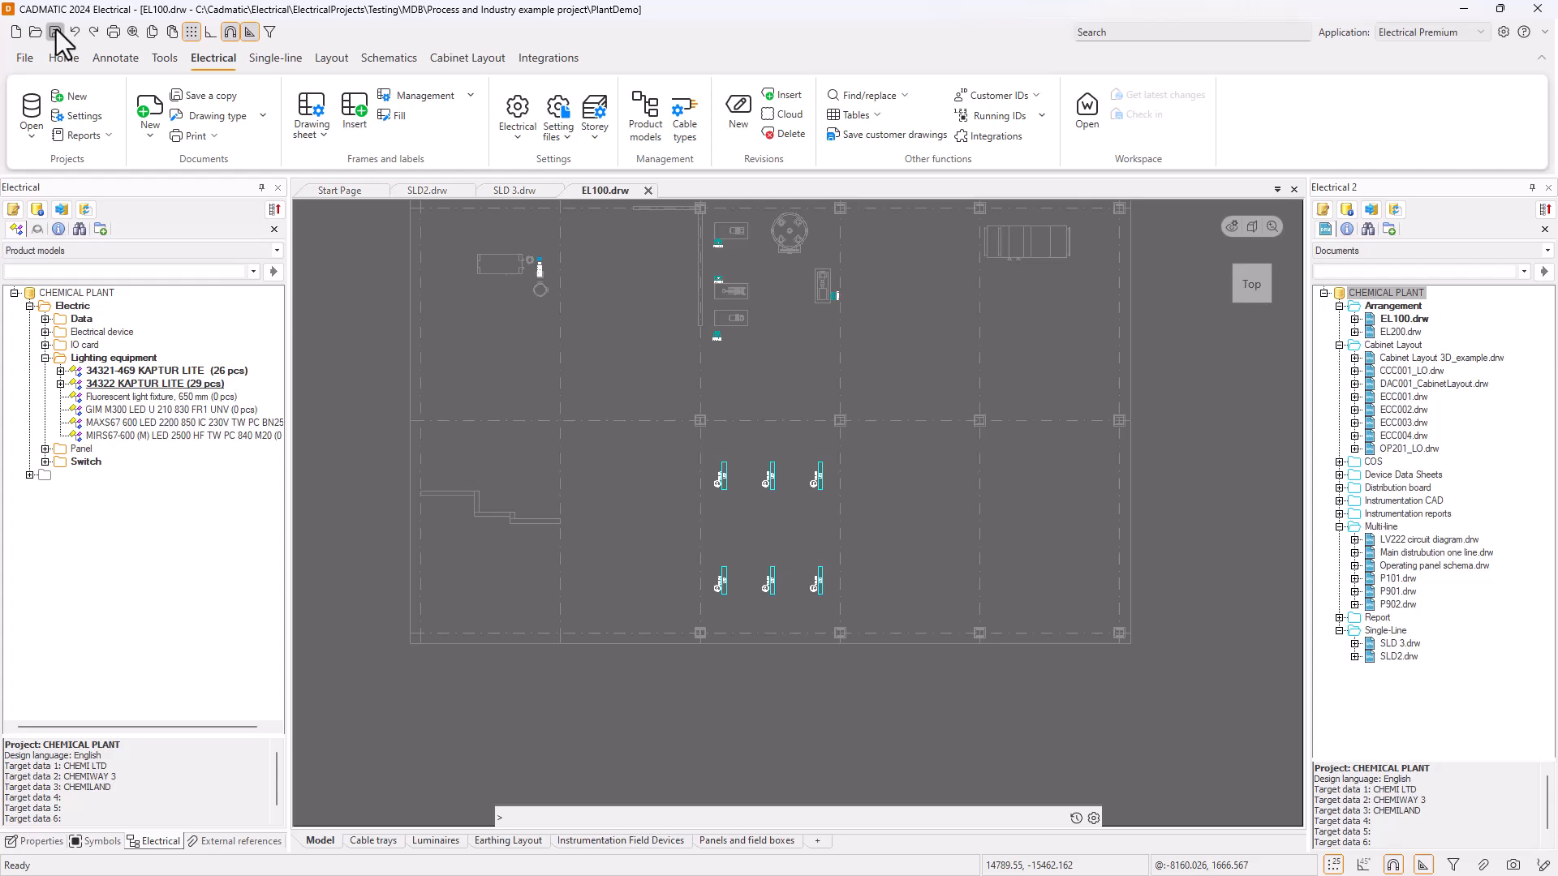
pyautogui.click(558, 61)
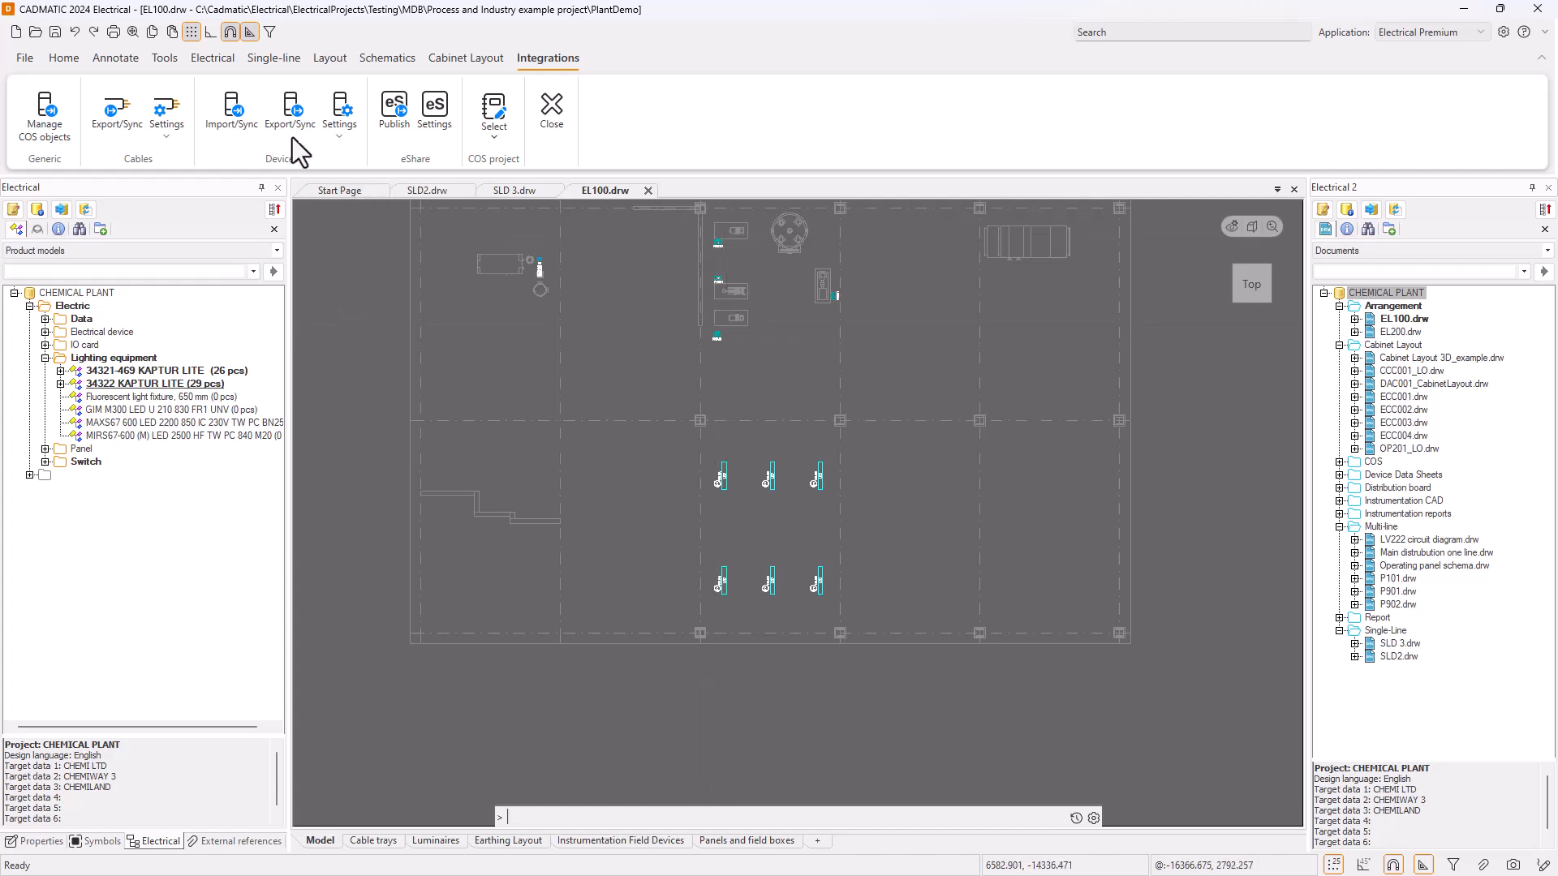
pyautogui.click(287, 114)
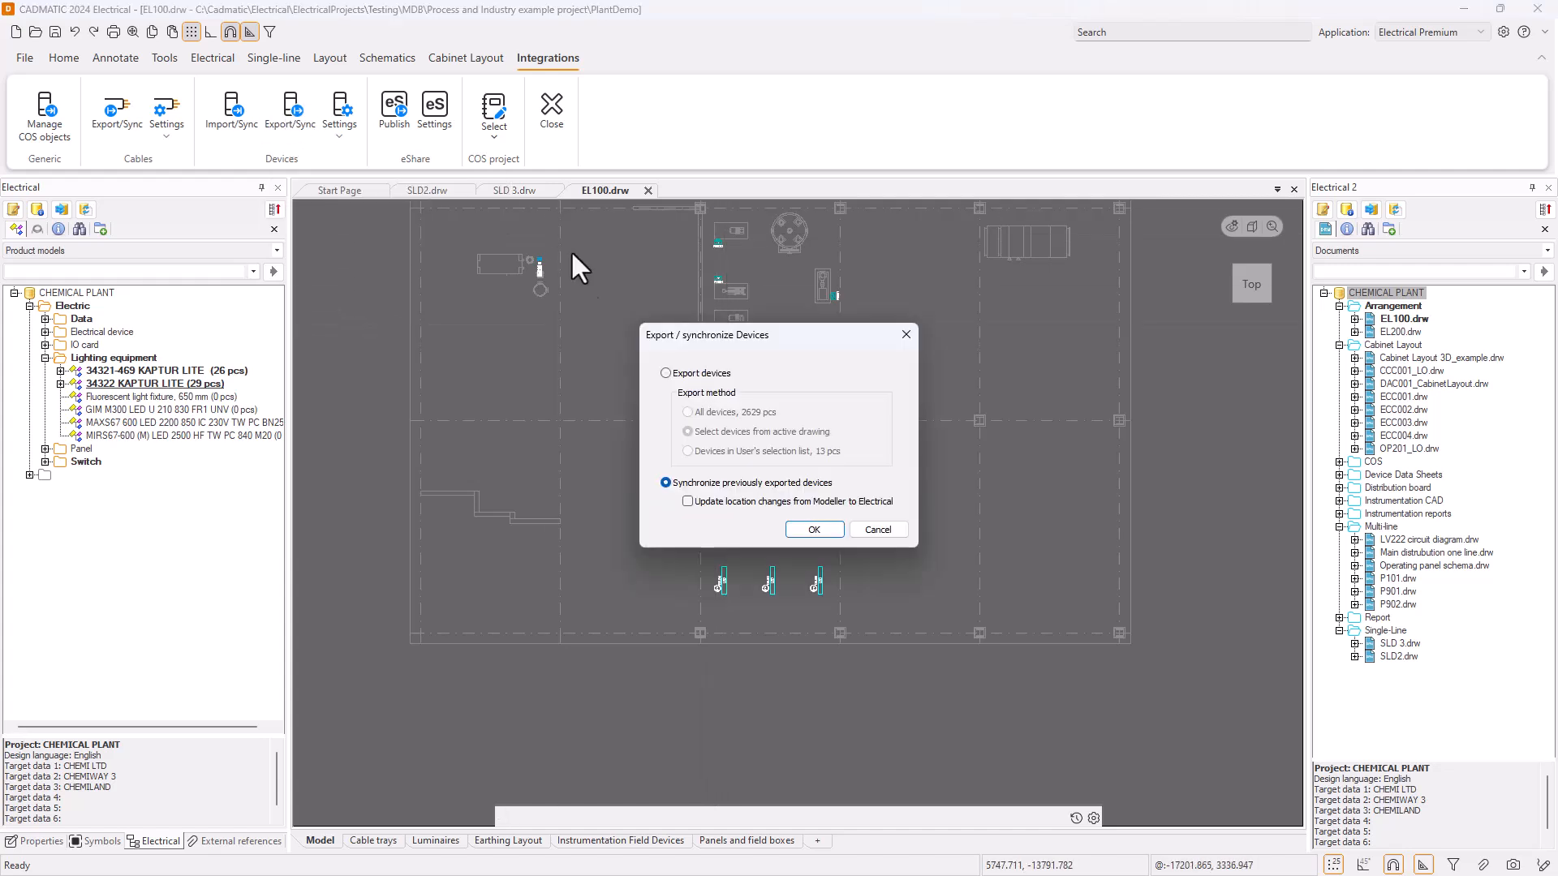
pyautogui.click(678, 372)
pyautogui.click(813, 530)
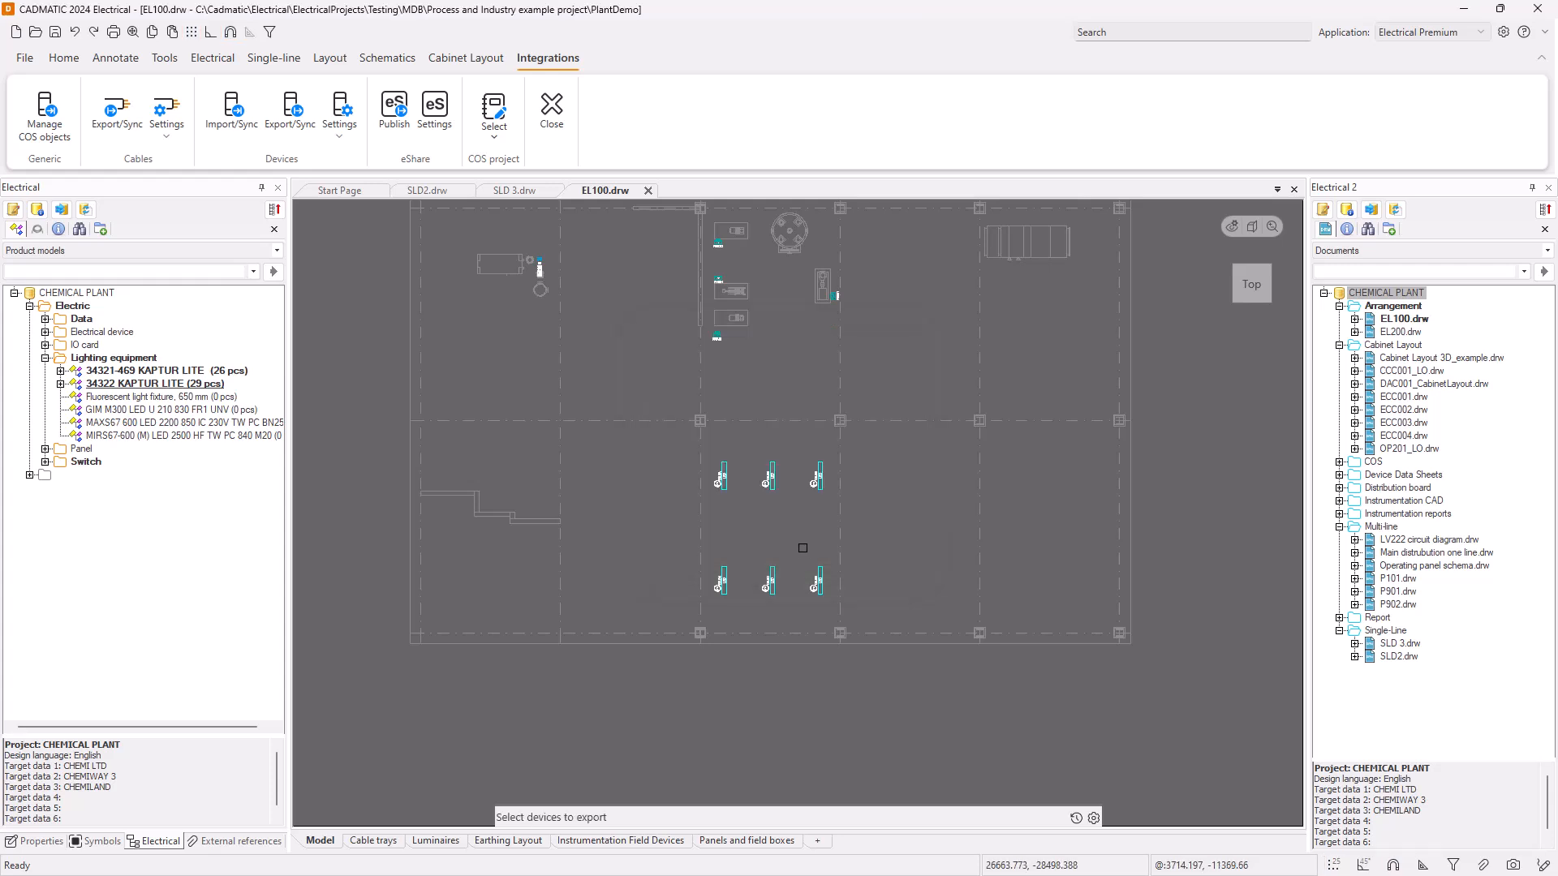
pyautogui.click(826, 448)
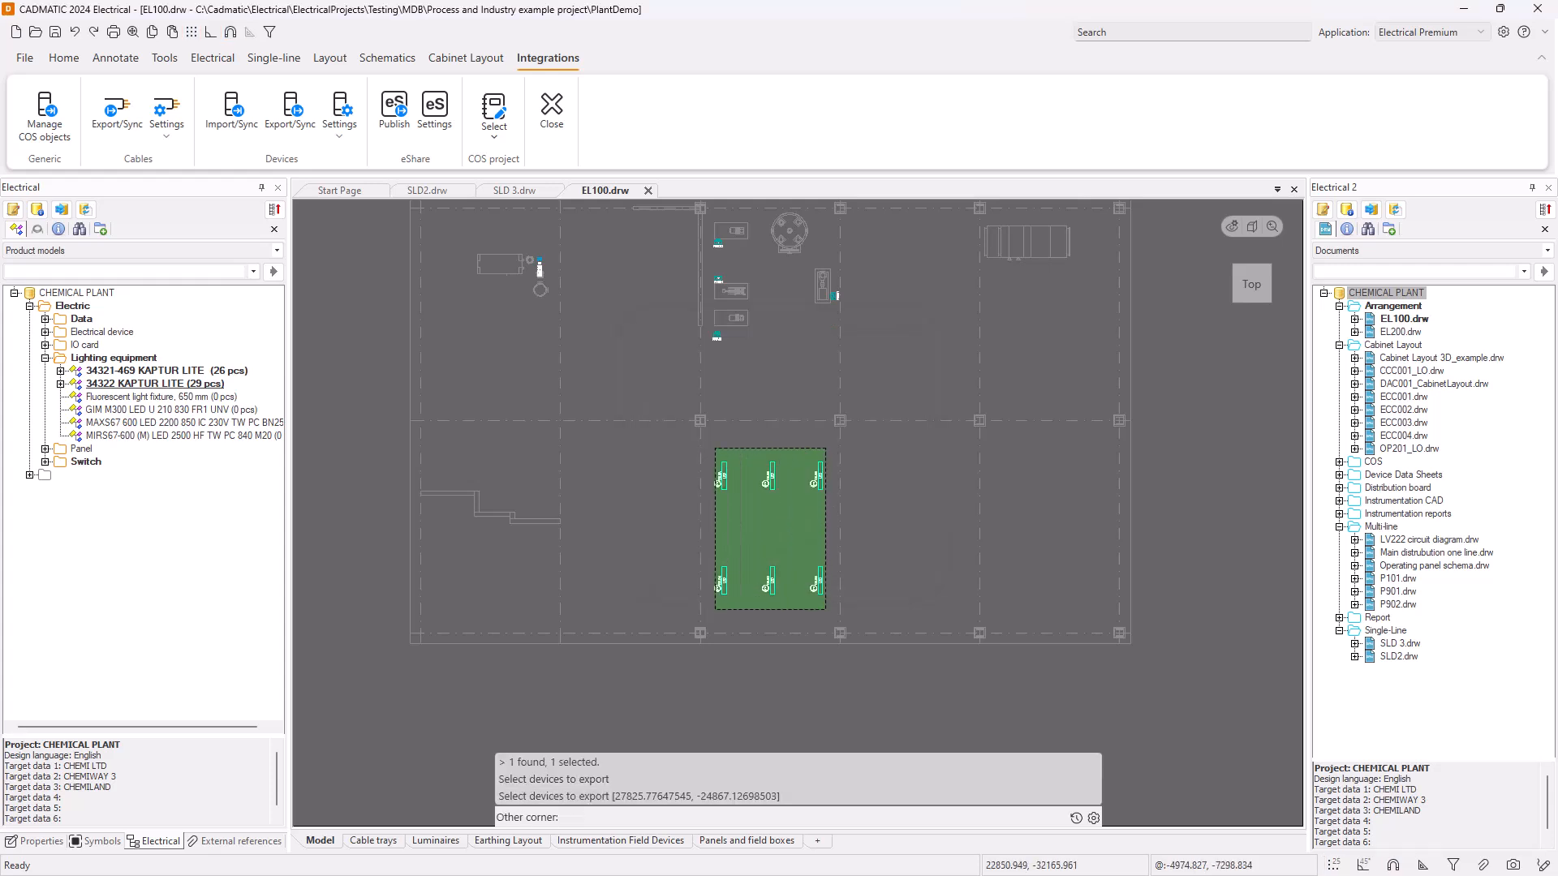
pyautogui.click(712, 607)
pyautogui.scroll(5, 740, 326)
pyautogui.click(727, 391)
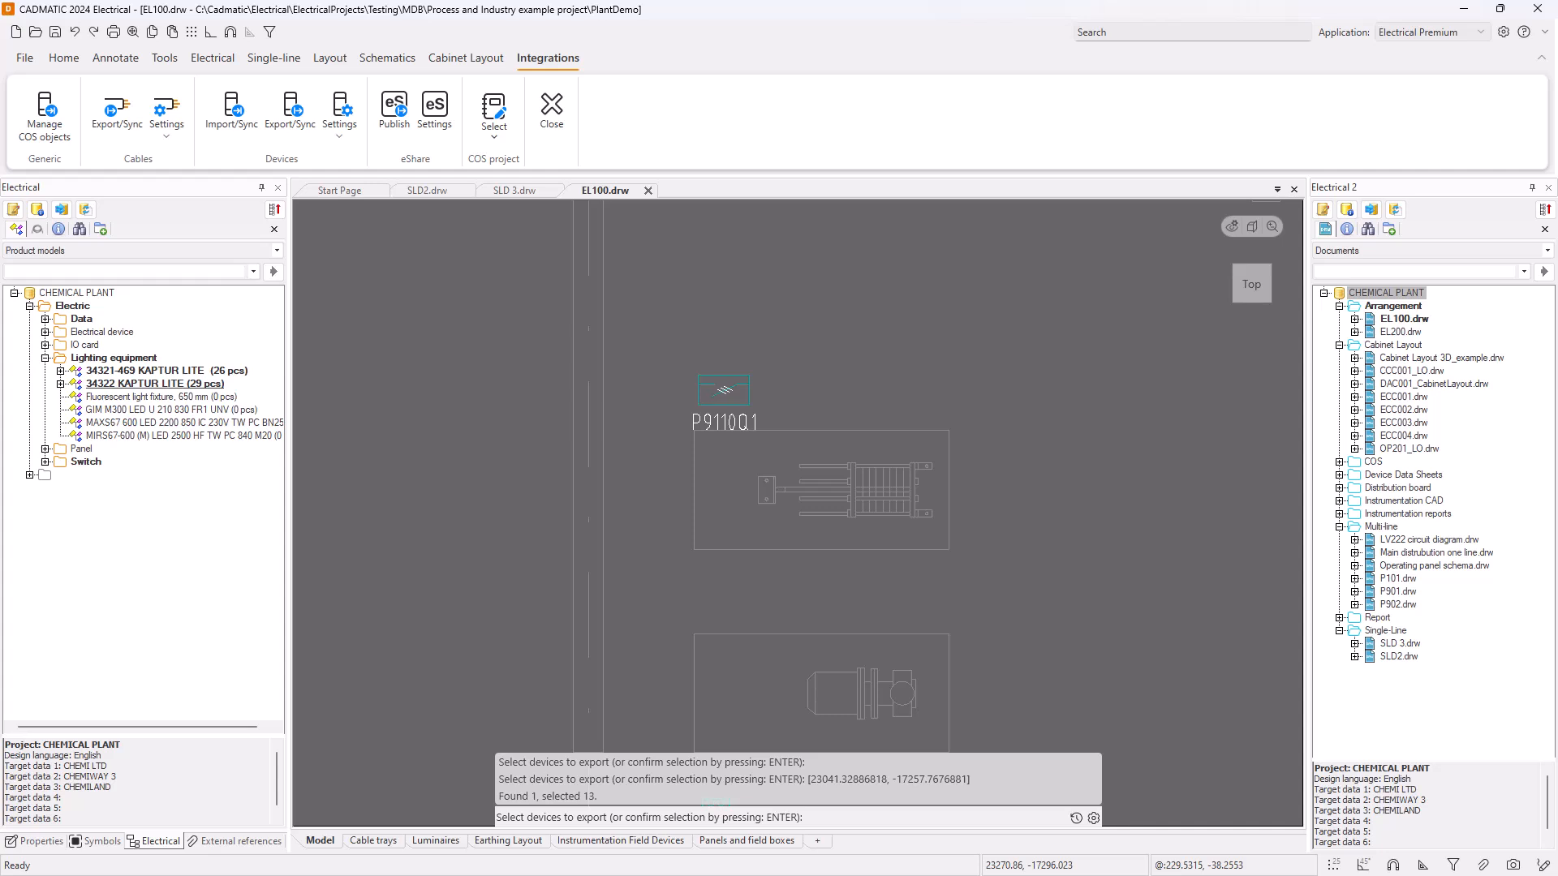
pyautogui.press('Return')
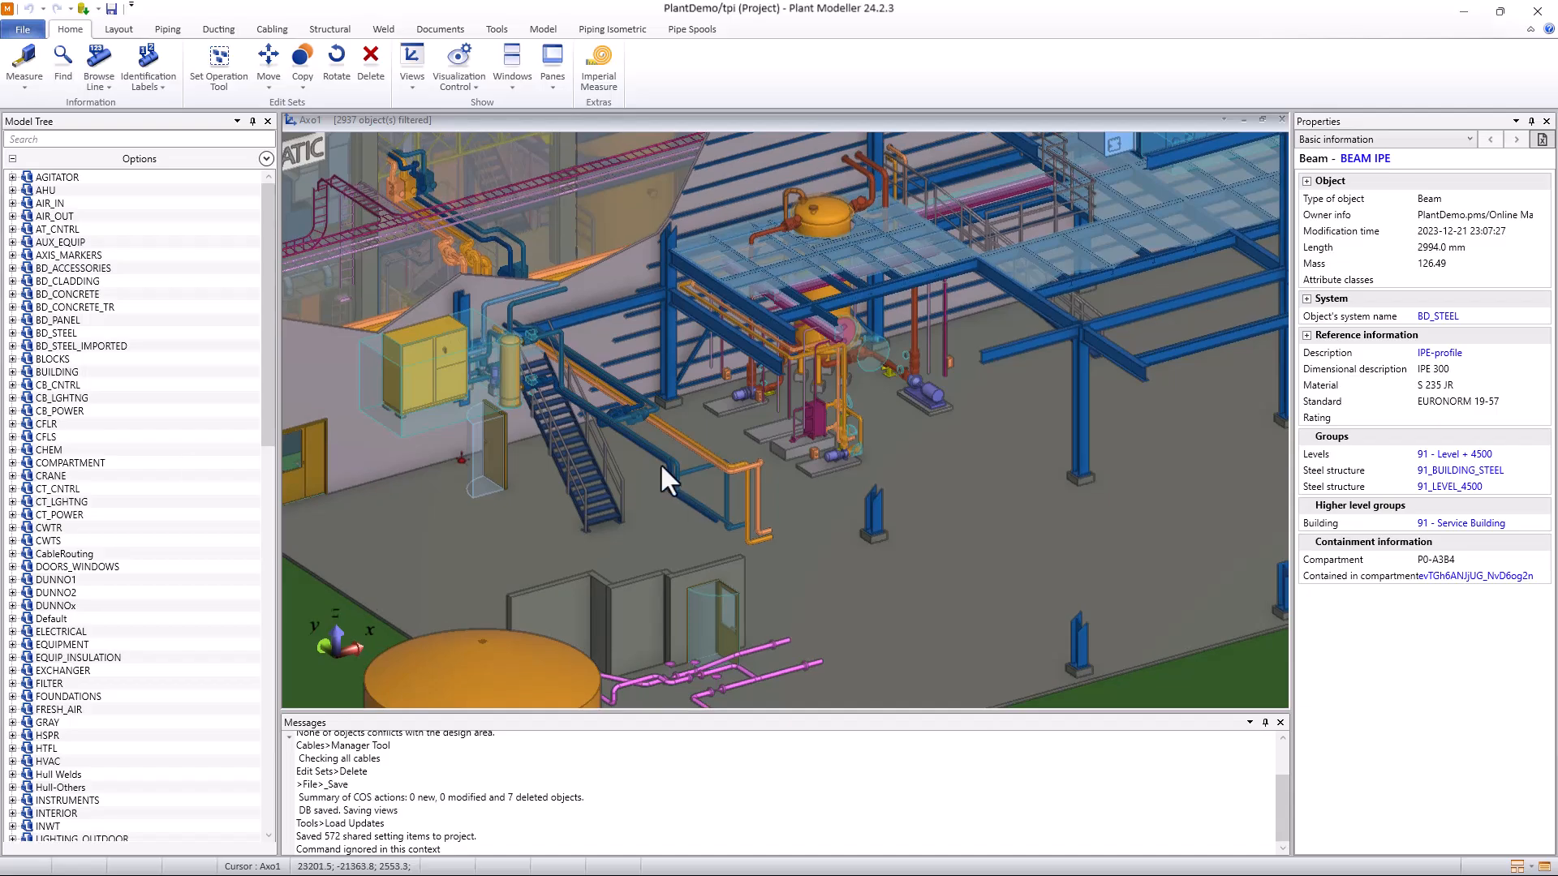
# In Plant Modeller, insert the exported equipment 123LE01 to 123LE06 and P9110Q1 into the ELECTRICAL system
pyautogui.moveTo(873, 532); pyautogui.dragTo(875, 527, button='middle')
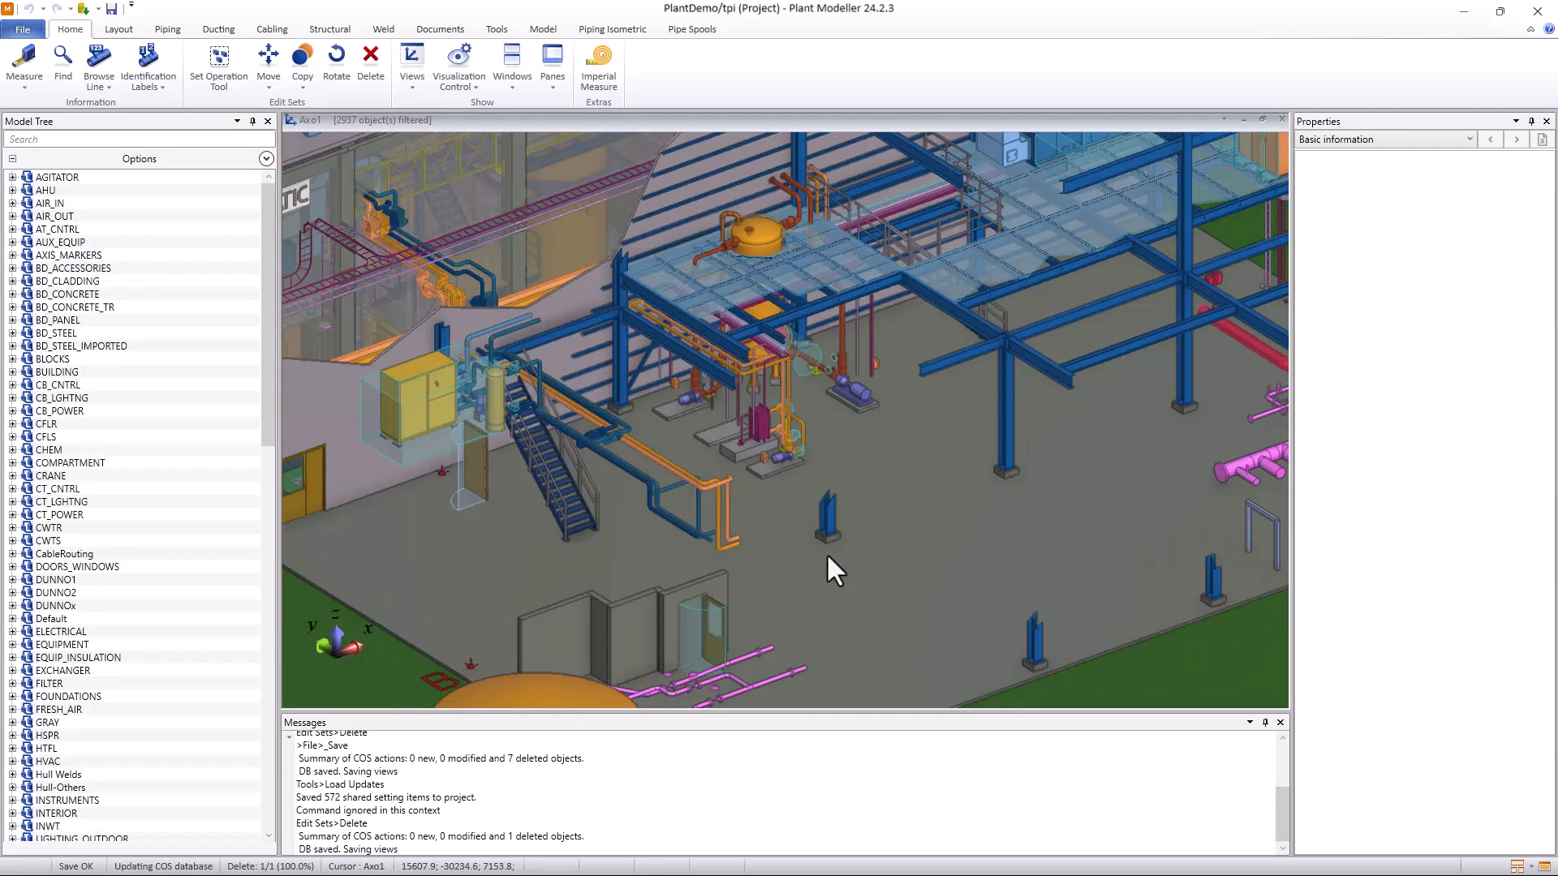
pyautogui.moveTo(885, 488)
pyautogui.mouseDown(button='middle')
pyautogui.moveTo(937, 519)
pyautogui.moveTo(883, 518)
pyautogui.mouseUp(button='middle')
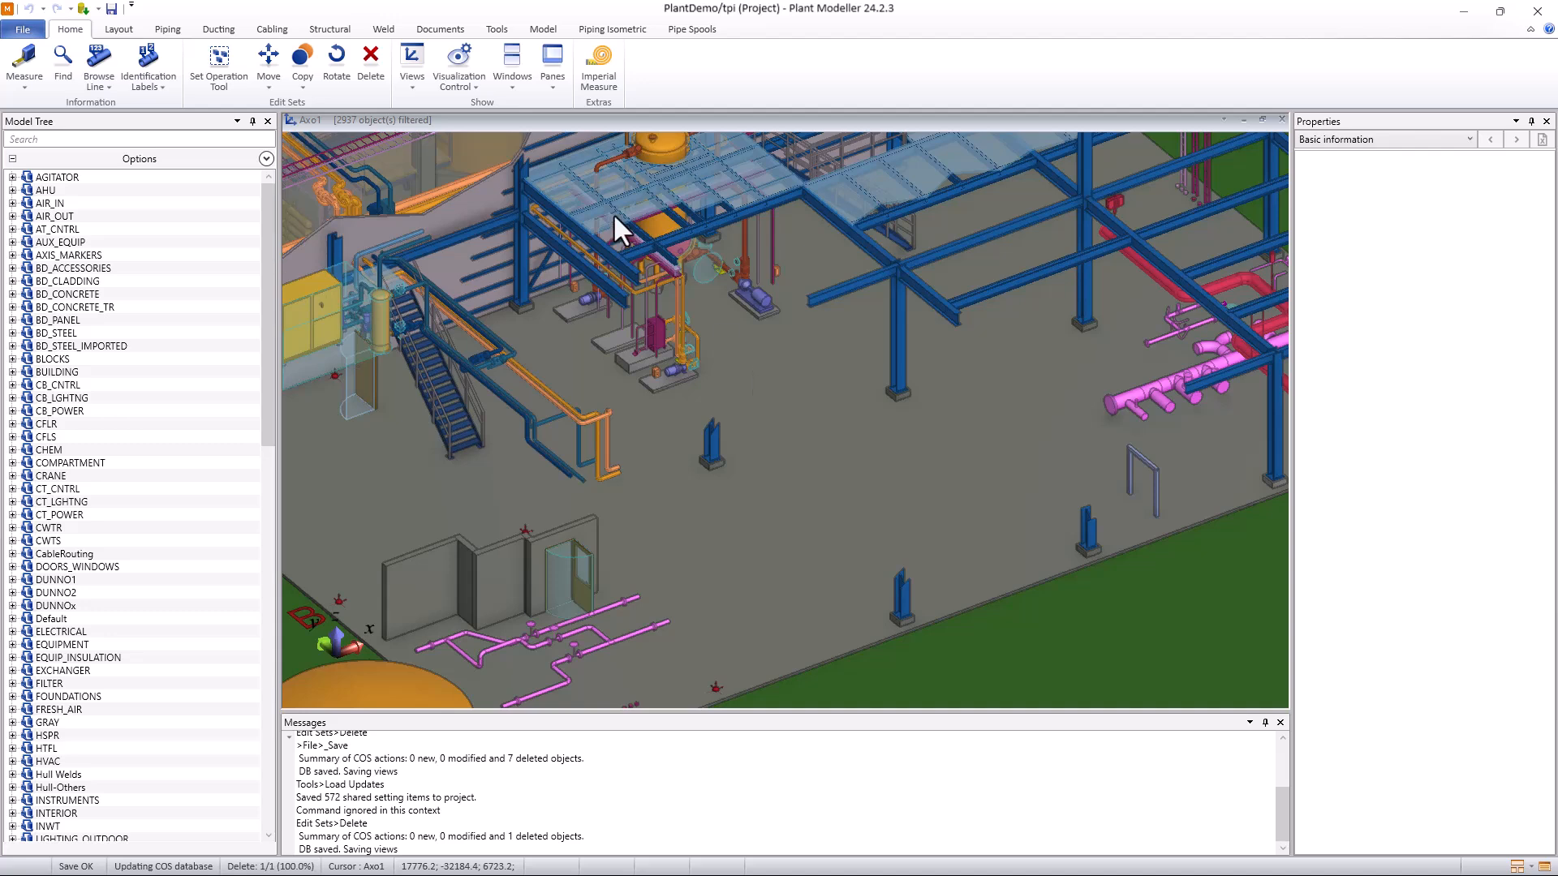
pyautogui.click(116, 33)
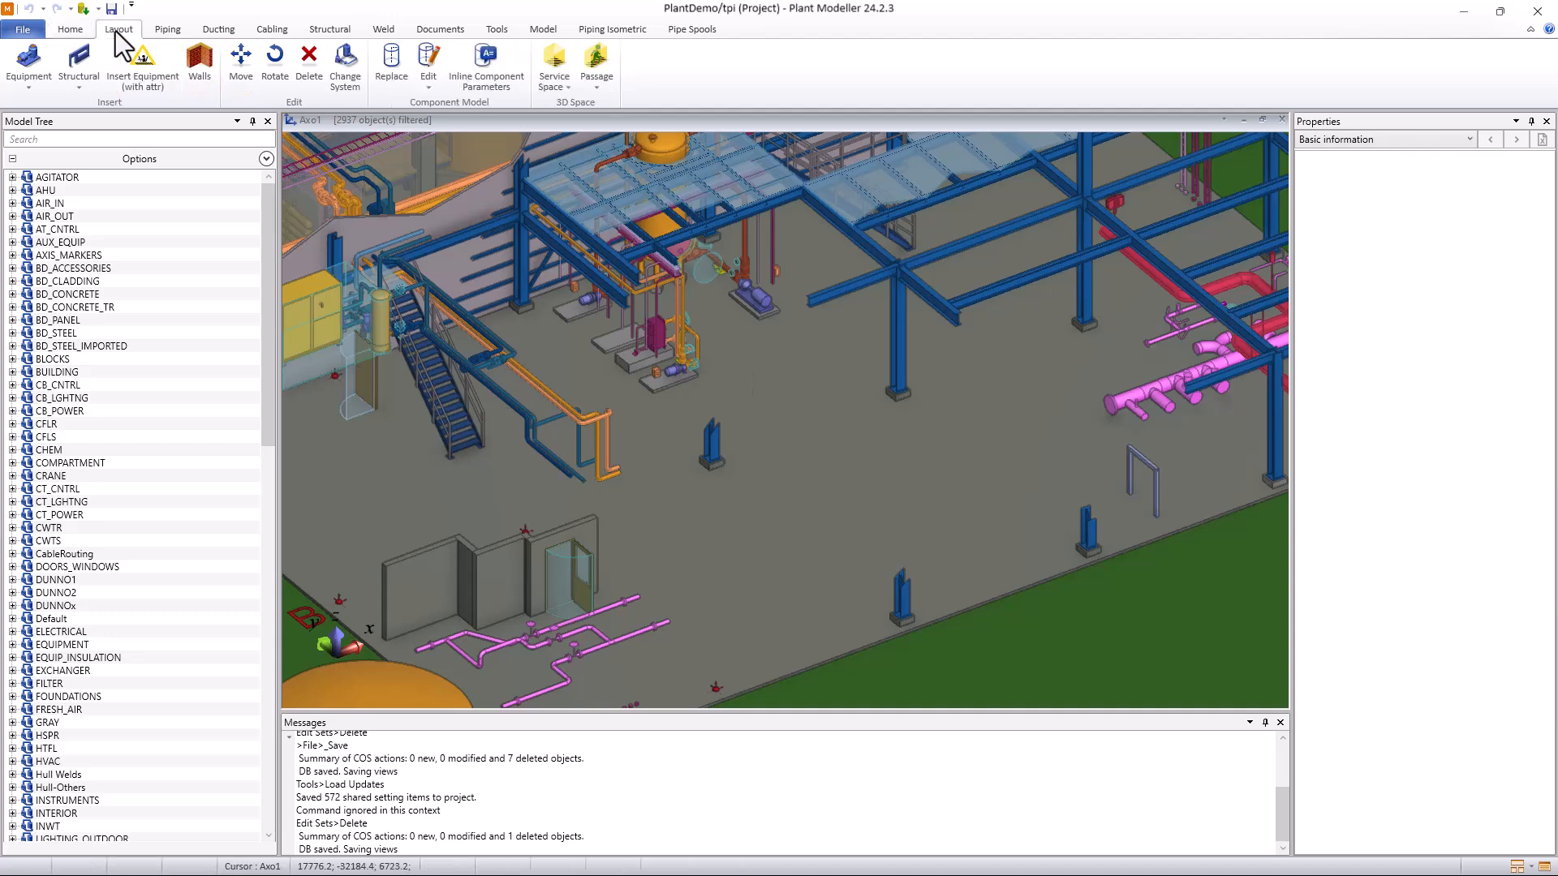
pyautogui.click(22, 84)
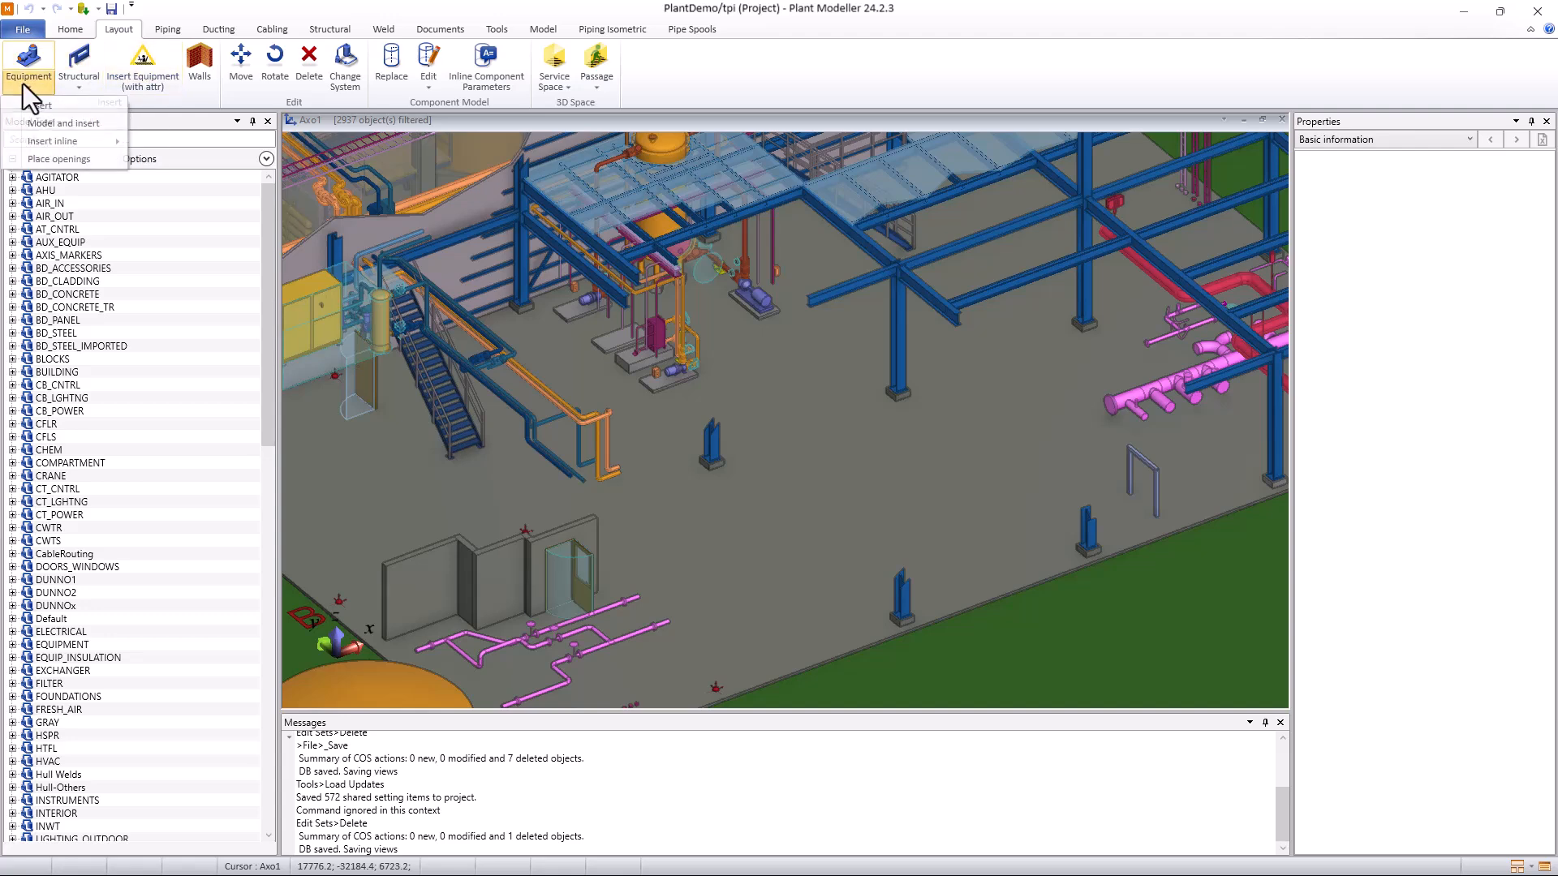
pyautogui.click(37, 105)
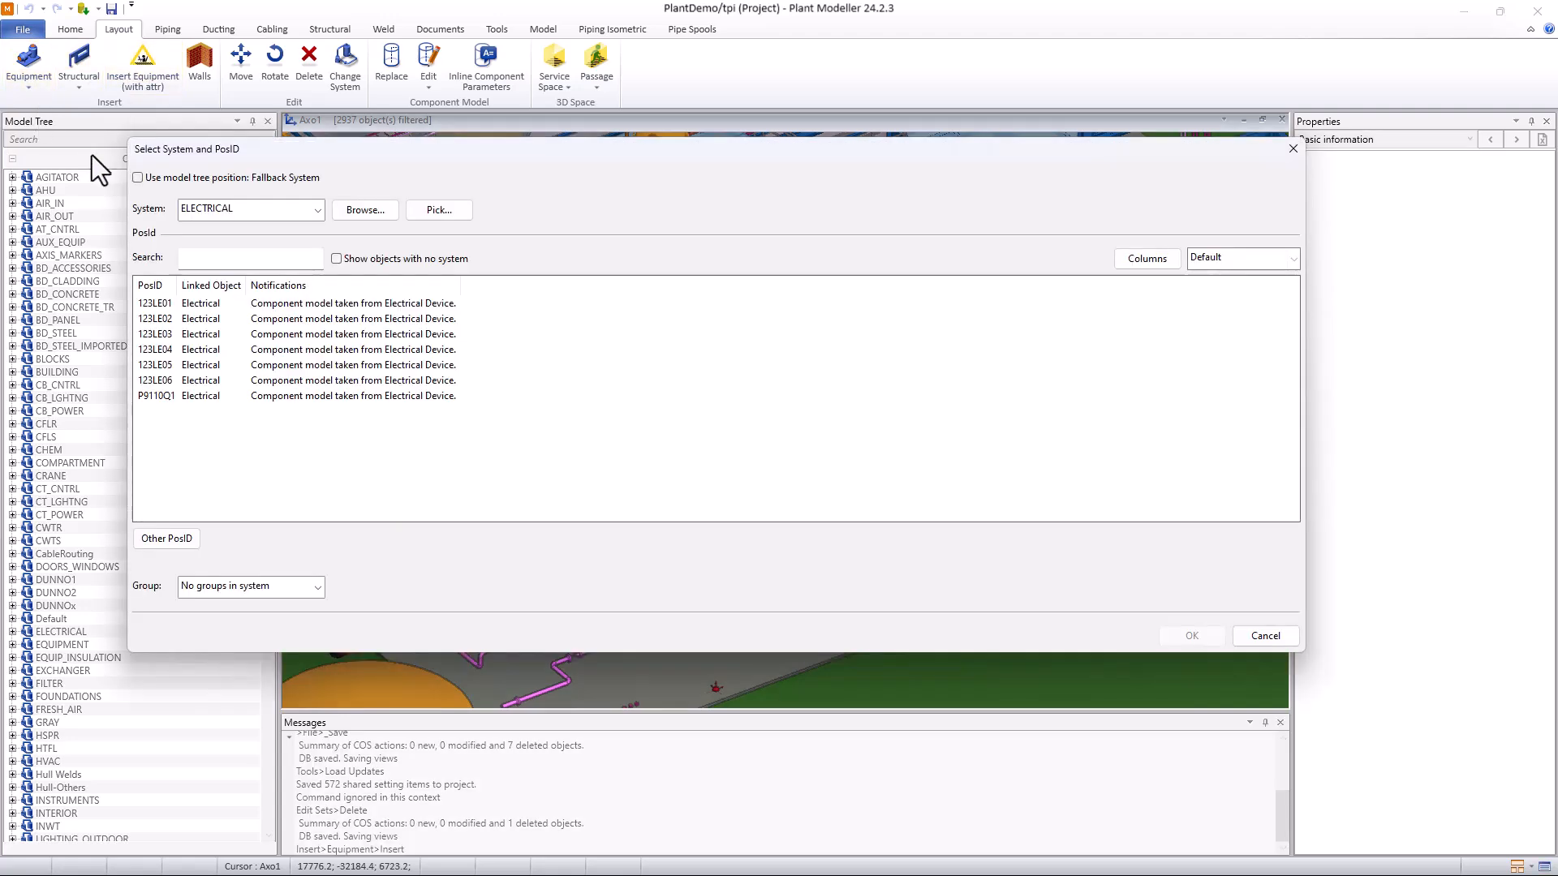
pyautogui.moveTo(364, 146); pyautogui.dragTo(1181, 242)
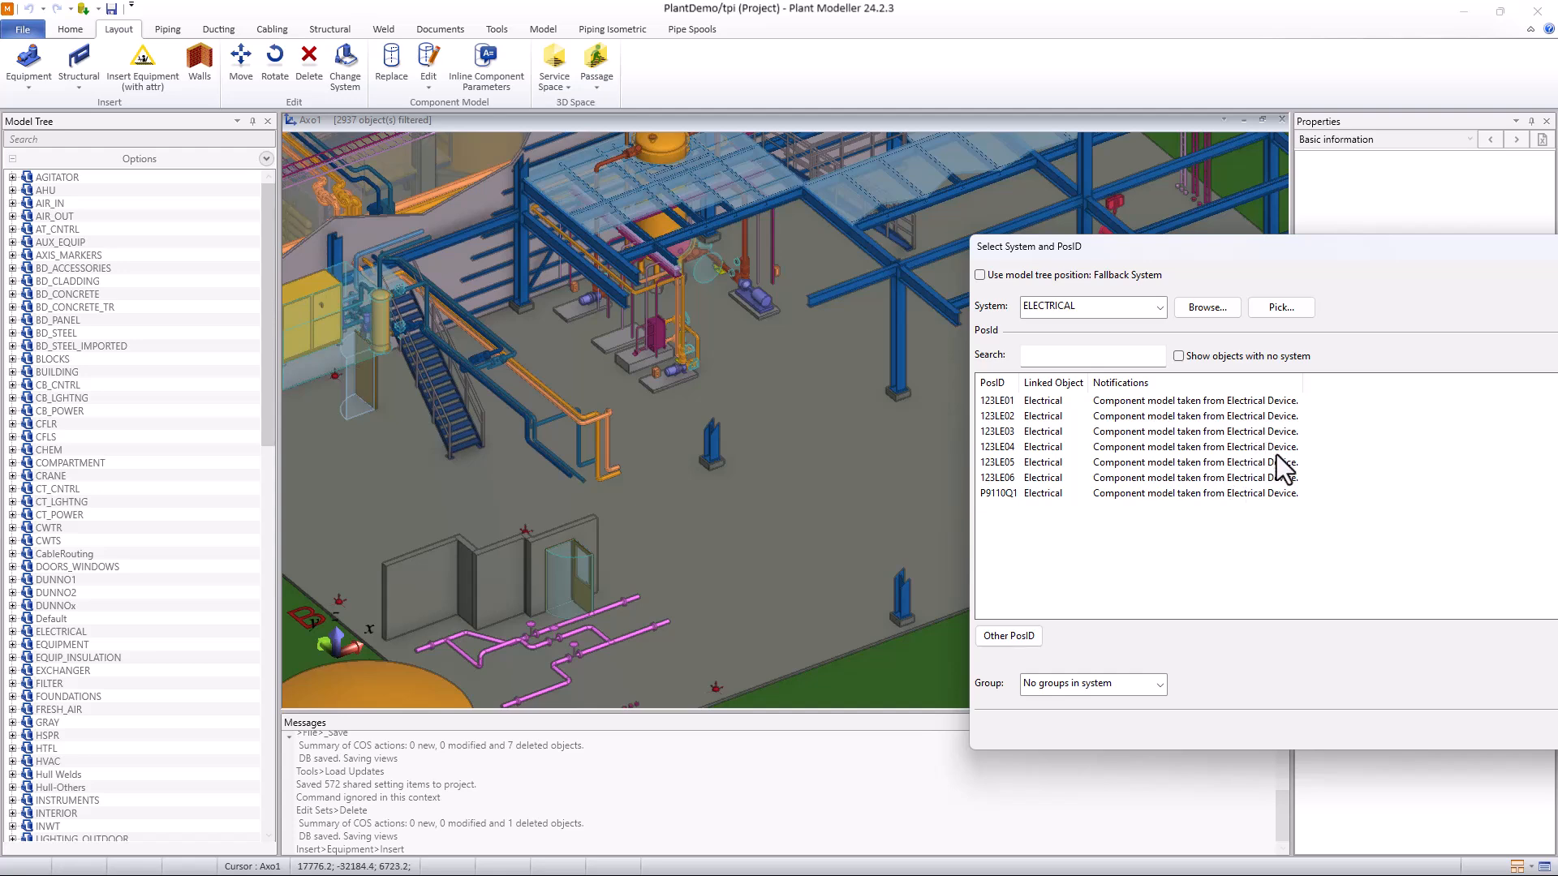
pyautogui.click(1001, 404)
pyautogui.keyDown('shift'); pyautogui.click(1006, 493); pyautogui.keyUp('shift')
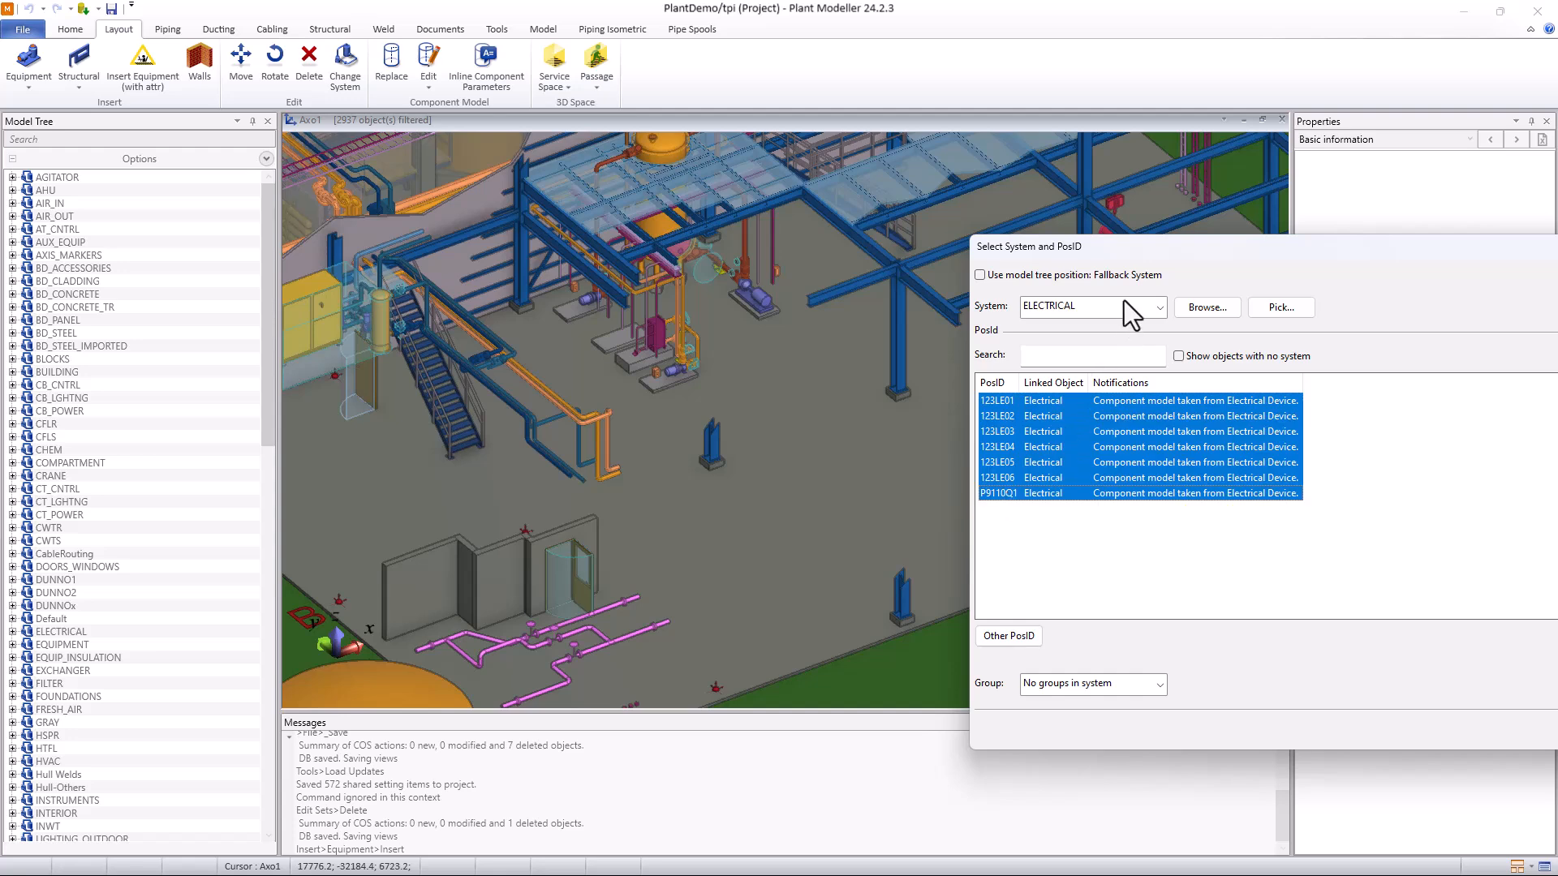
pyautogui.moveTo(1157, 254); pyautogui.dragTo(473, 158)
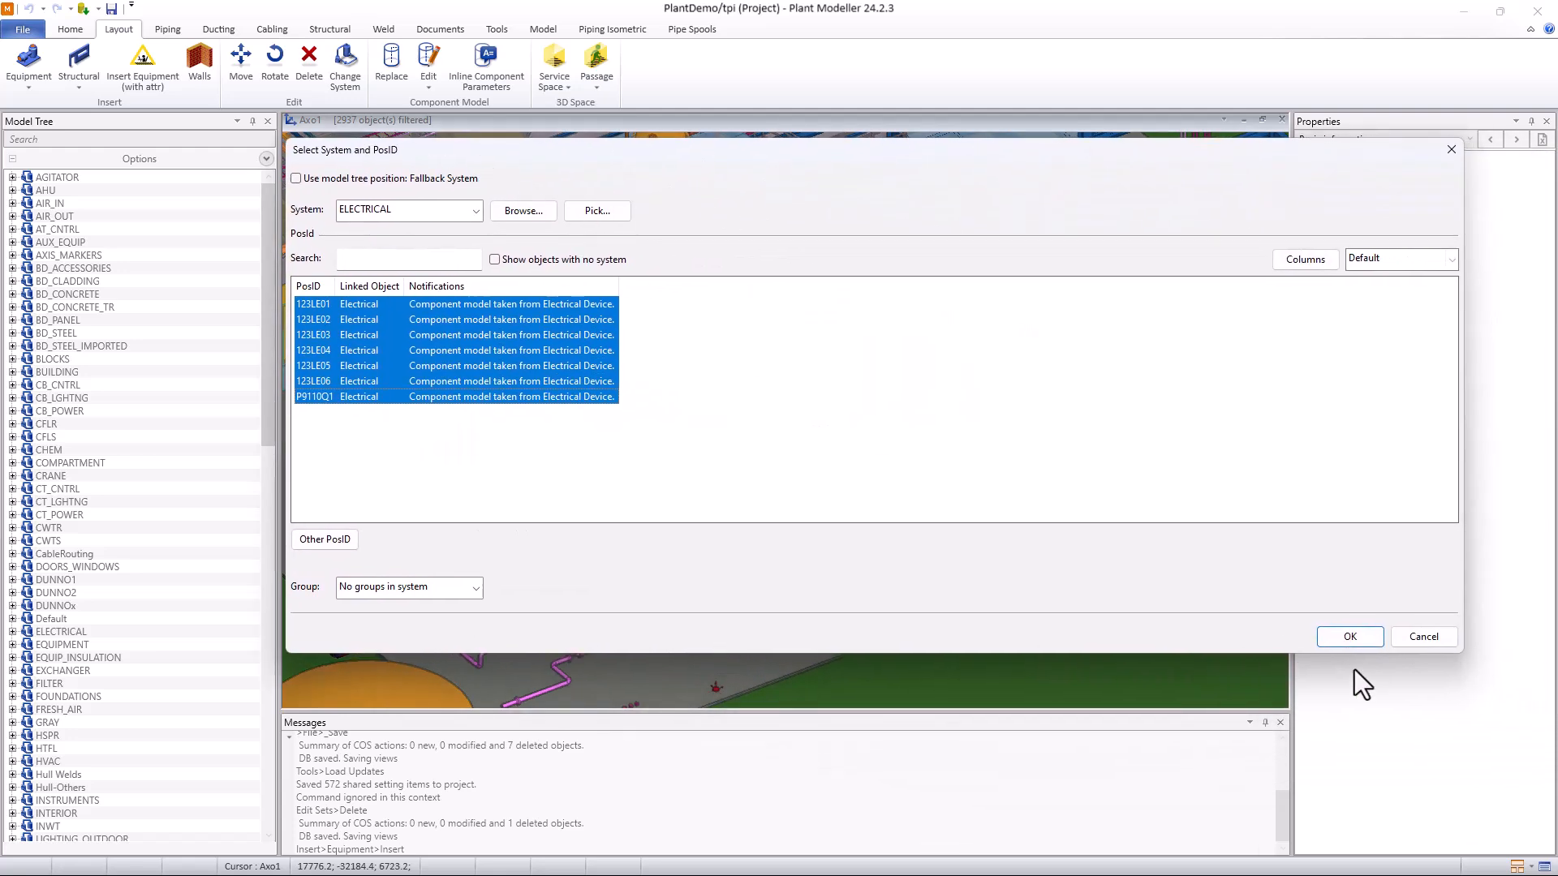
pyautogui.click(1351, 636)
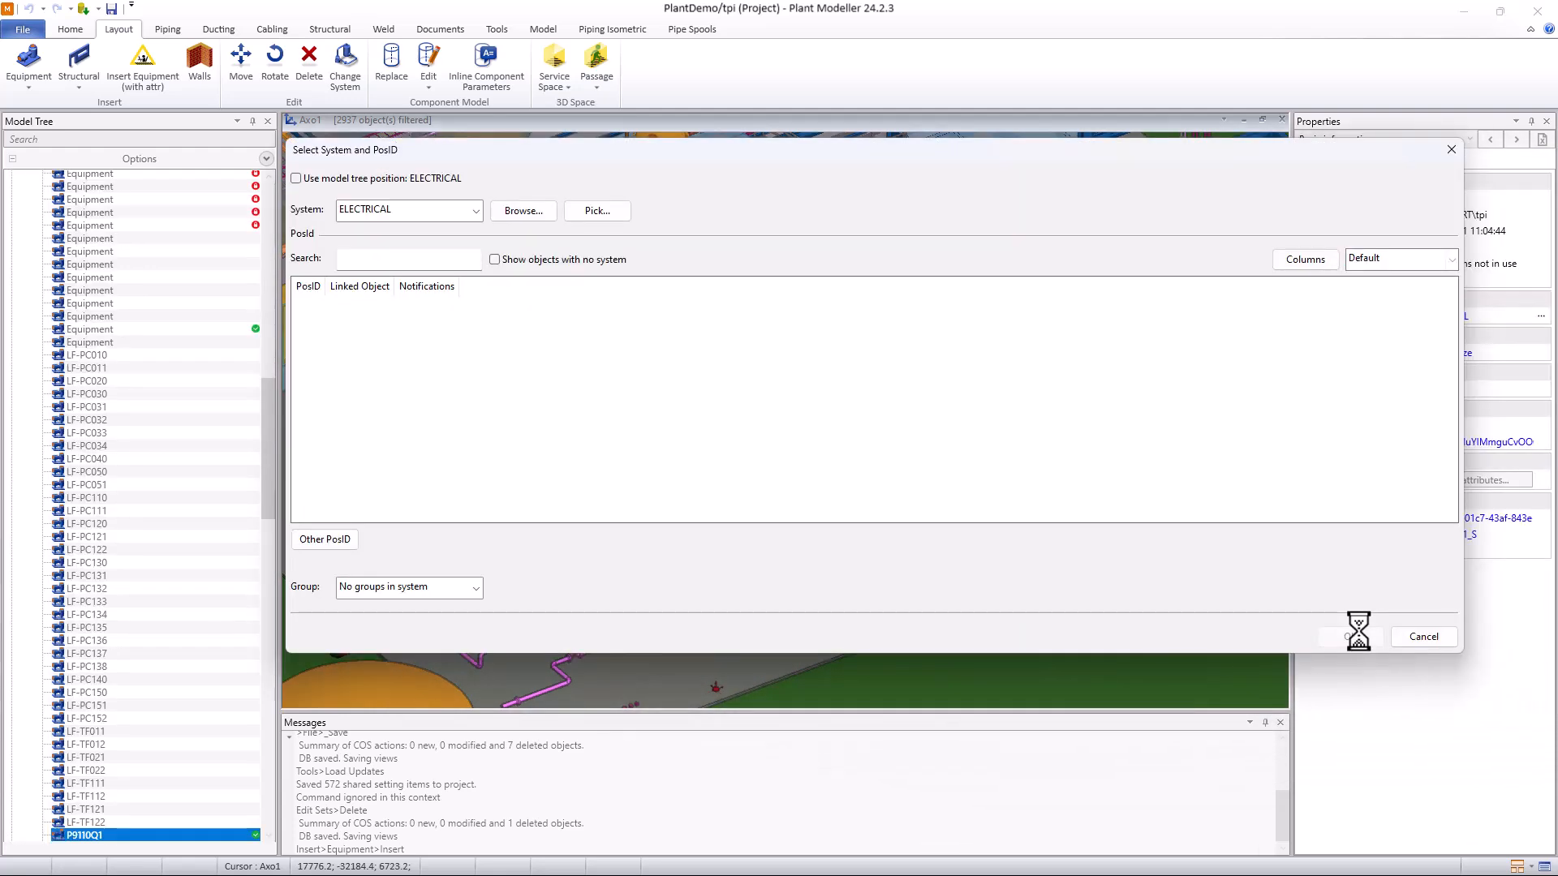
pyautogui.click(1421, 636)
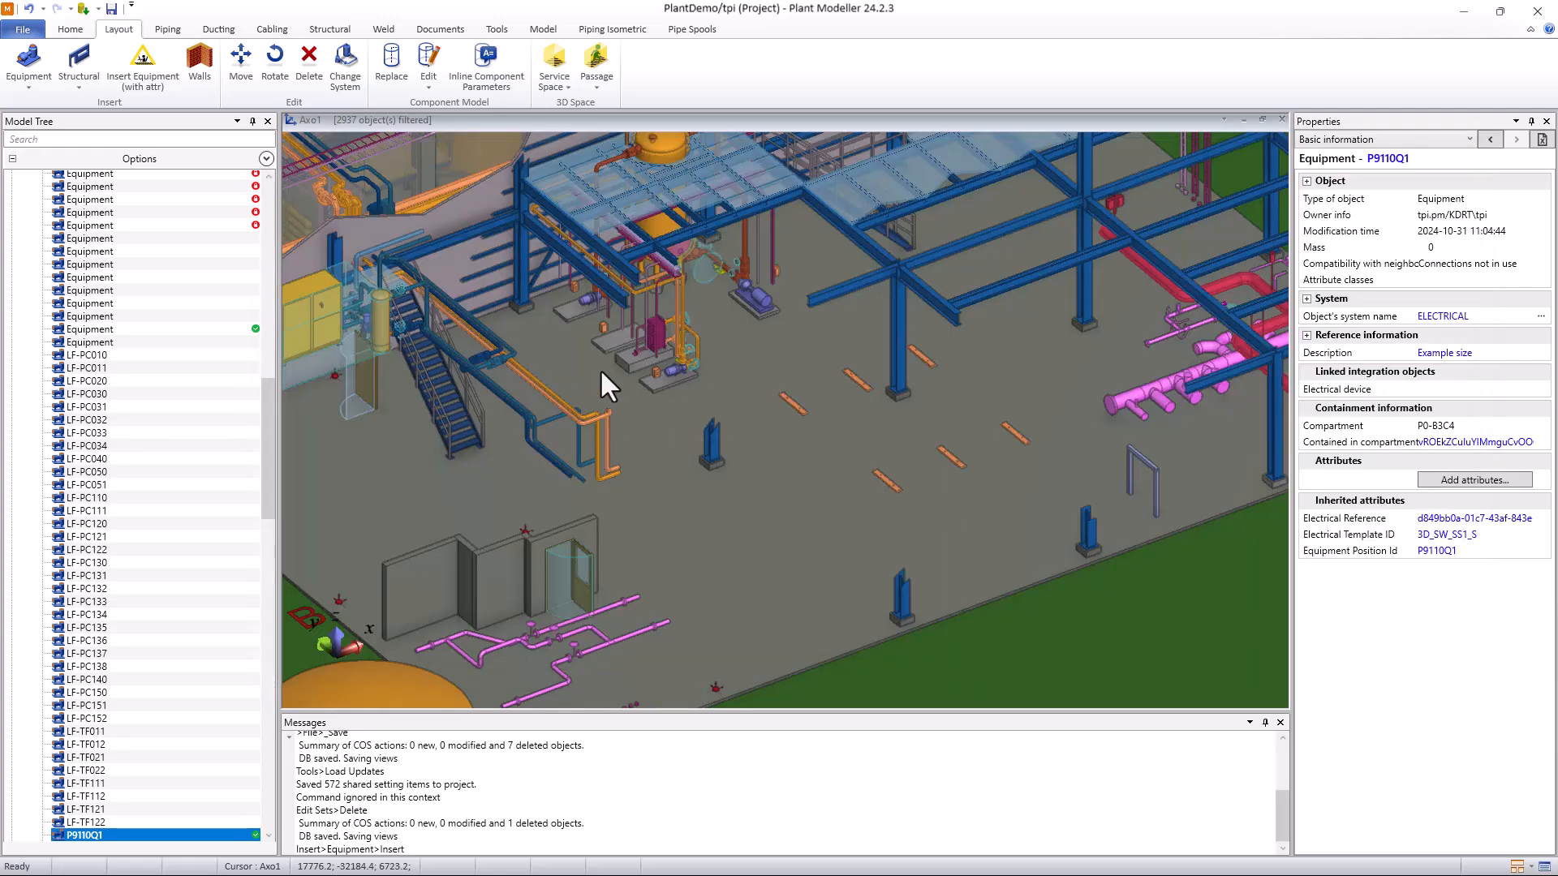
# Examine the inserted safety switch beside the pump foundations and the six luminaires in the 3D model
pyautogui.scroll(5, 612, 346)
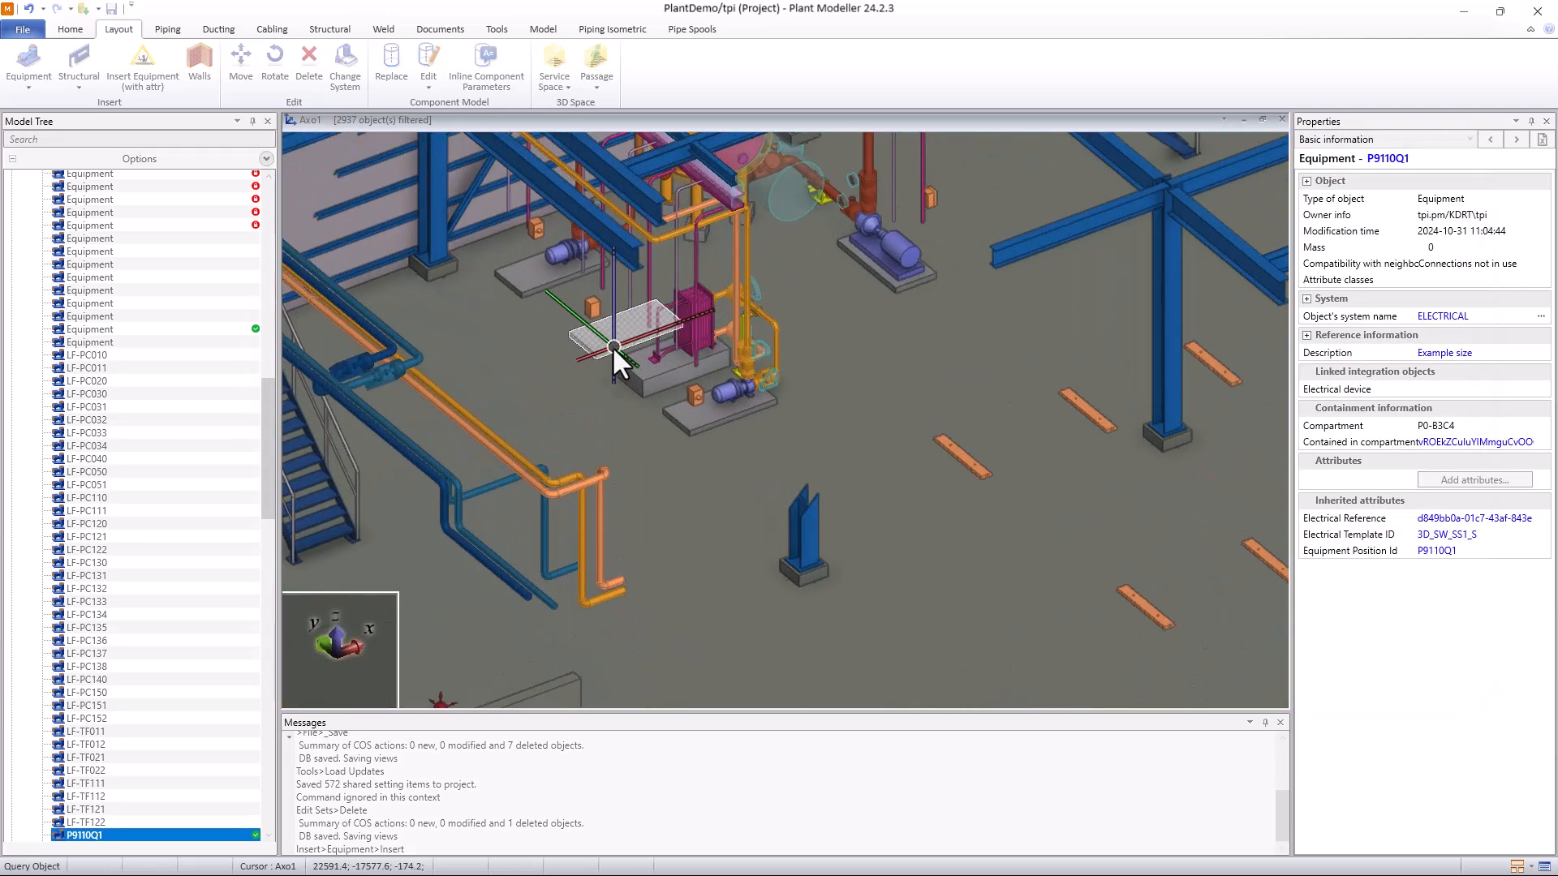
pyautogui.scroll(3, 614, 337)
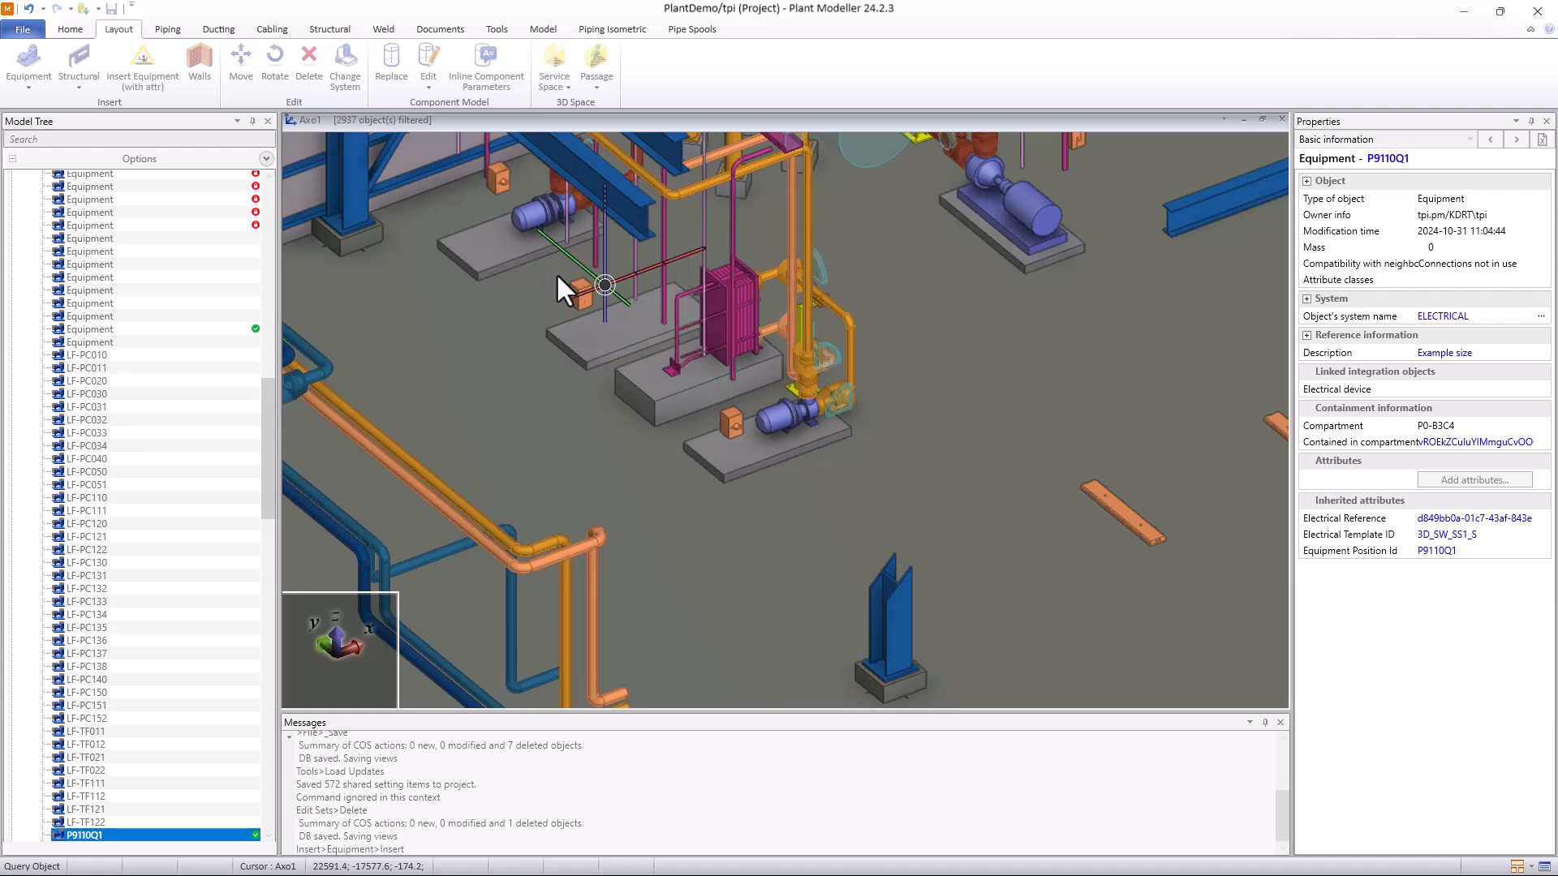
pyautogui.scroll(-6, 1048, 523)
pyautogui.moveTo(987, 522); pyautogui.dragTo(1027, 518, button='middle')
pyautogui.scroll(-3, 1032, 515)
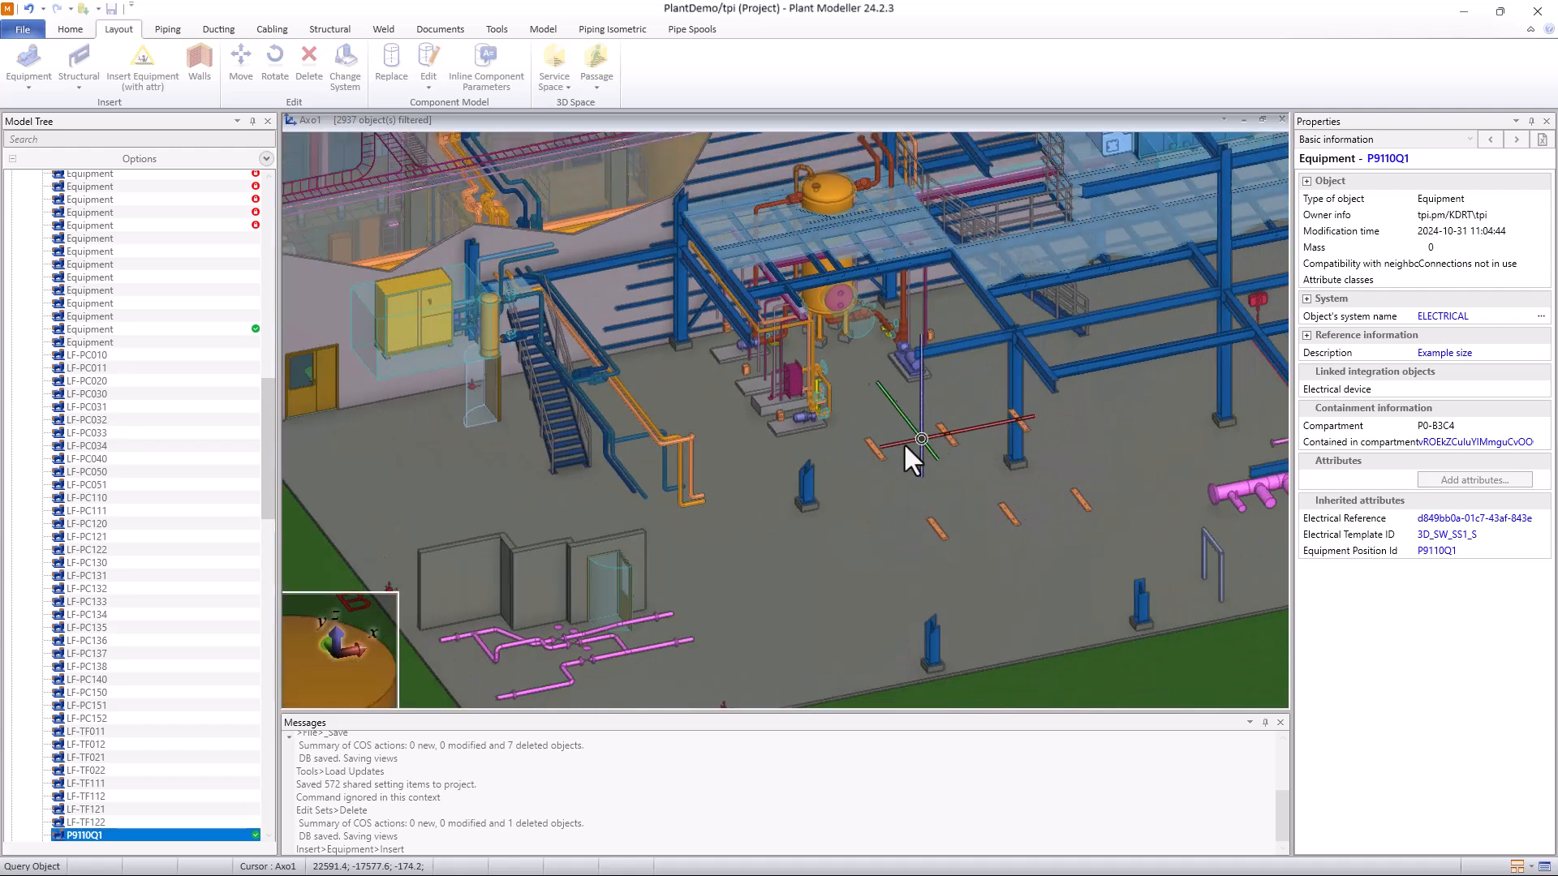
pyautogui.click(1121, 529)
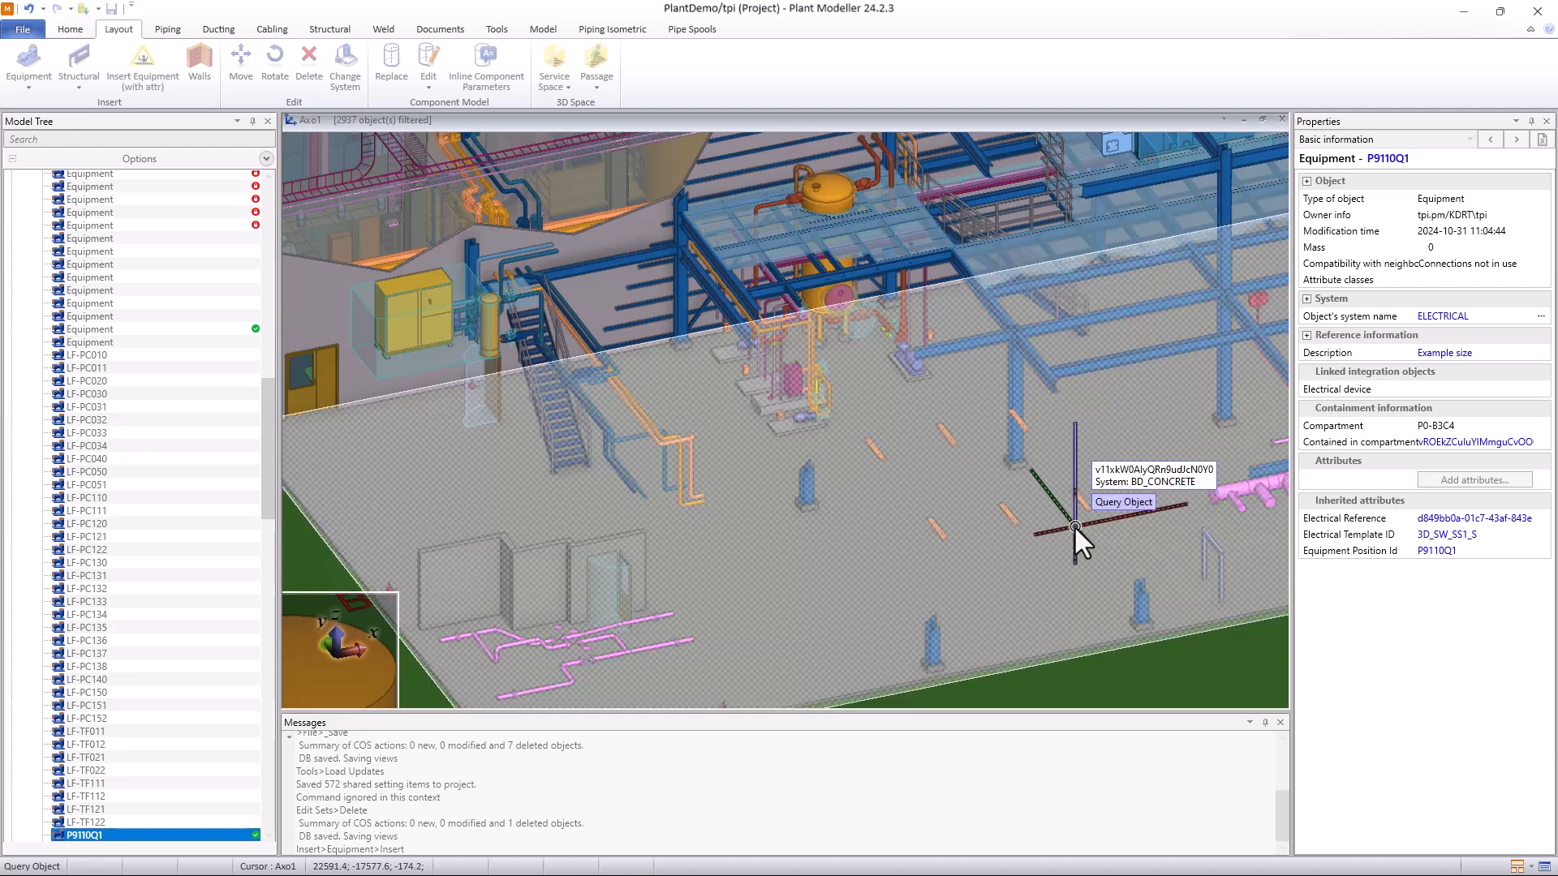
pyautogui.press('Escape')
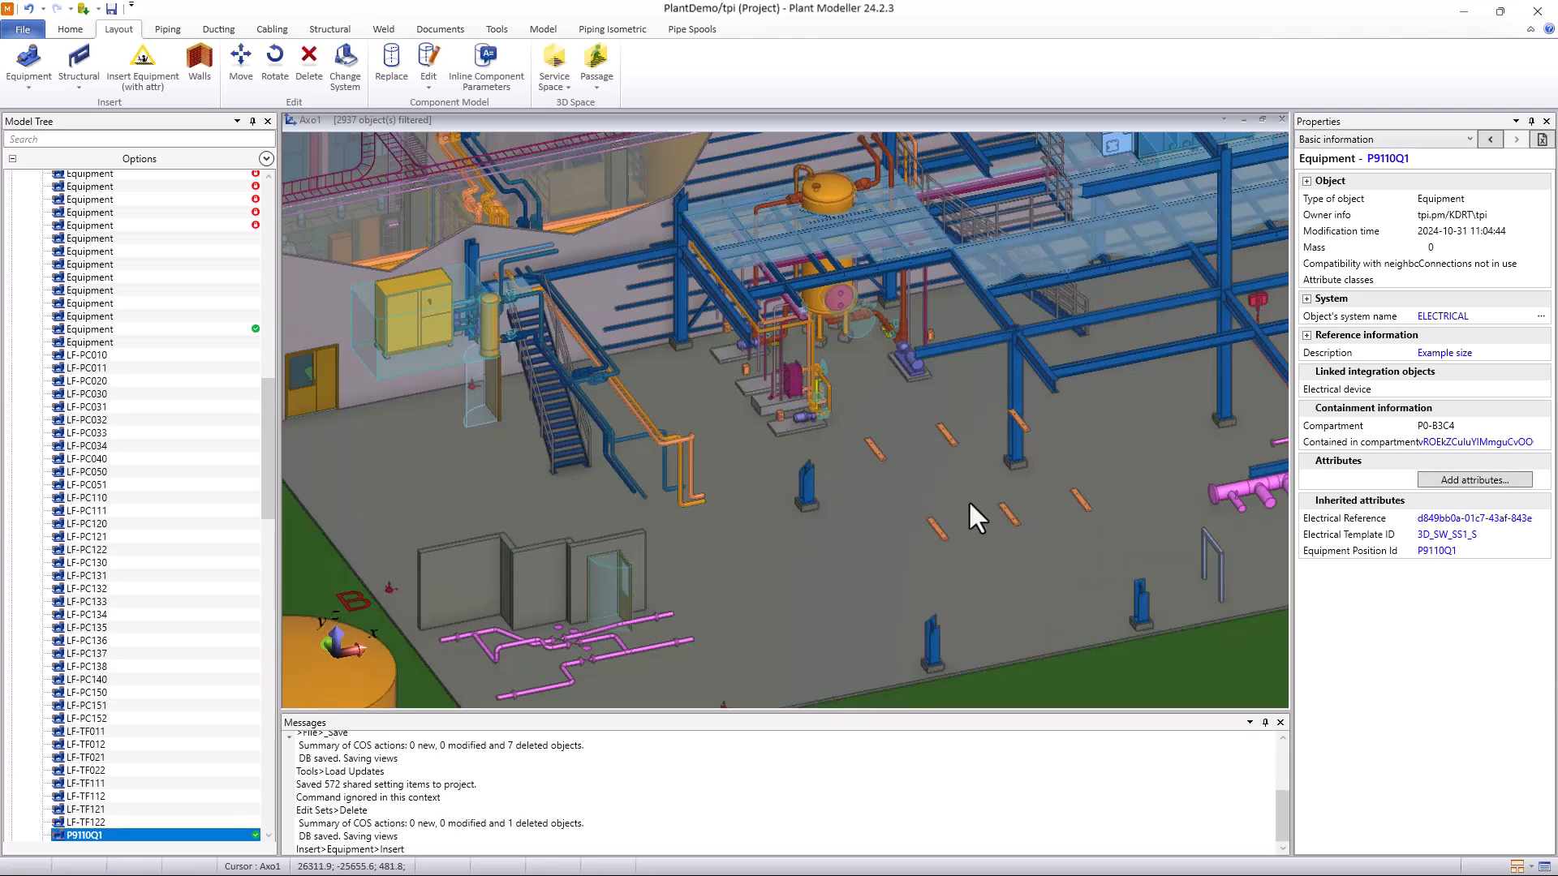
# Move luminaire 123LE01 along the X axis away from the other luminaires, towards the staircase side, and save the model
pyautogui.click(241, 63)
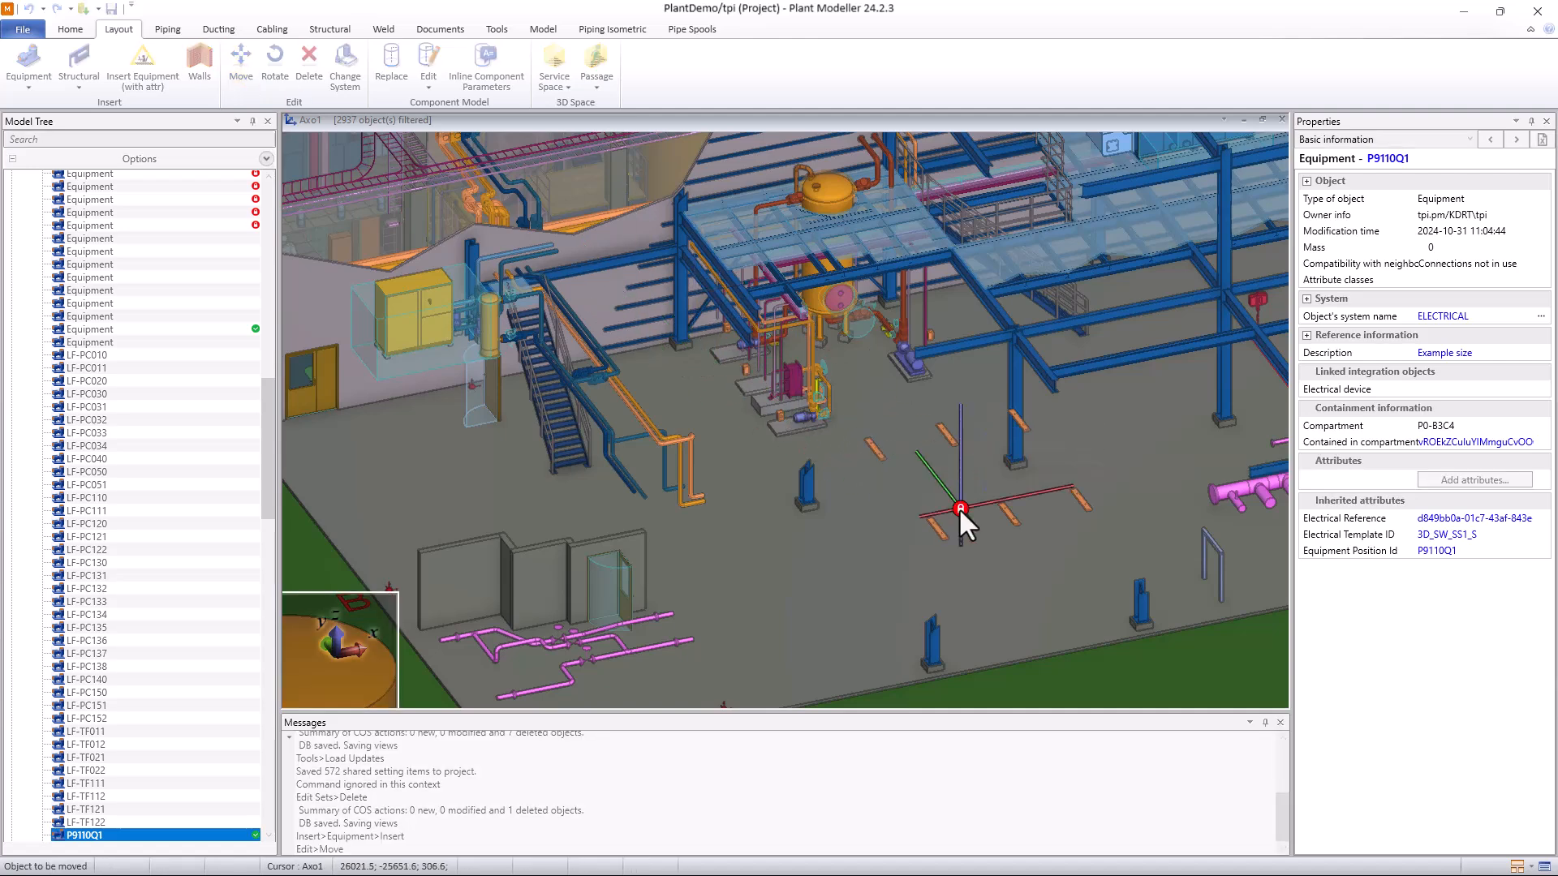
pyautogui.press('Escape')
pyautogui.click(241, 64)
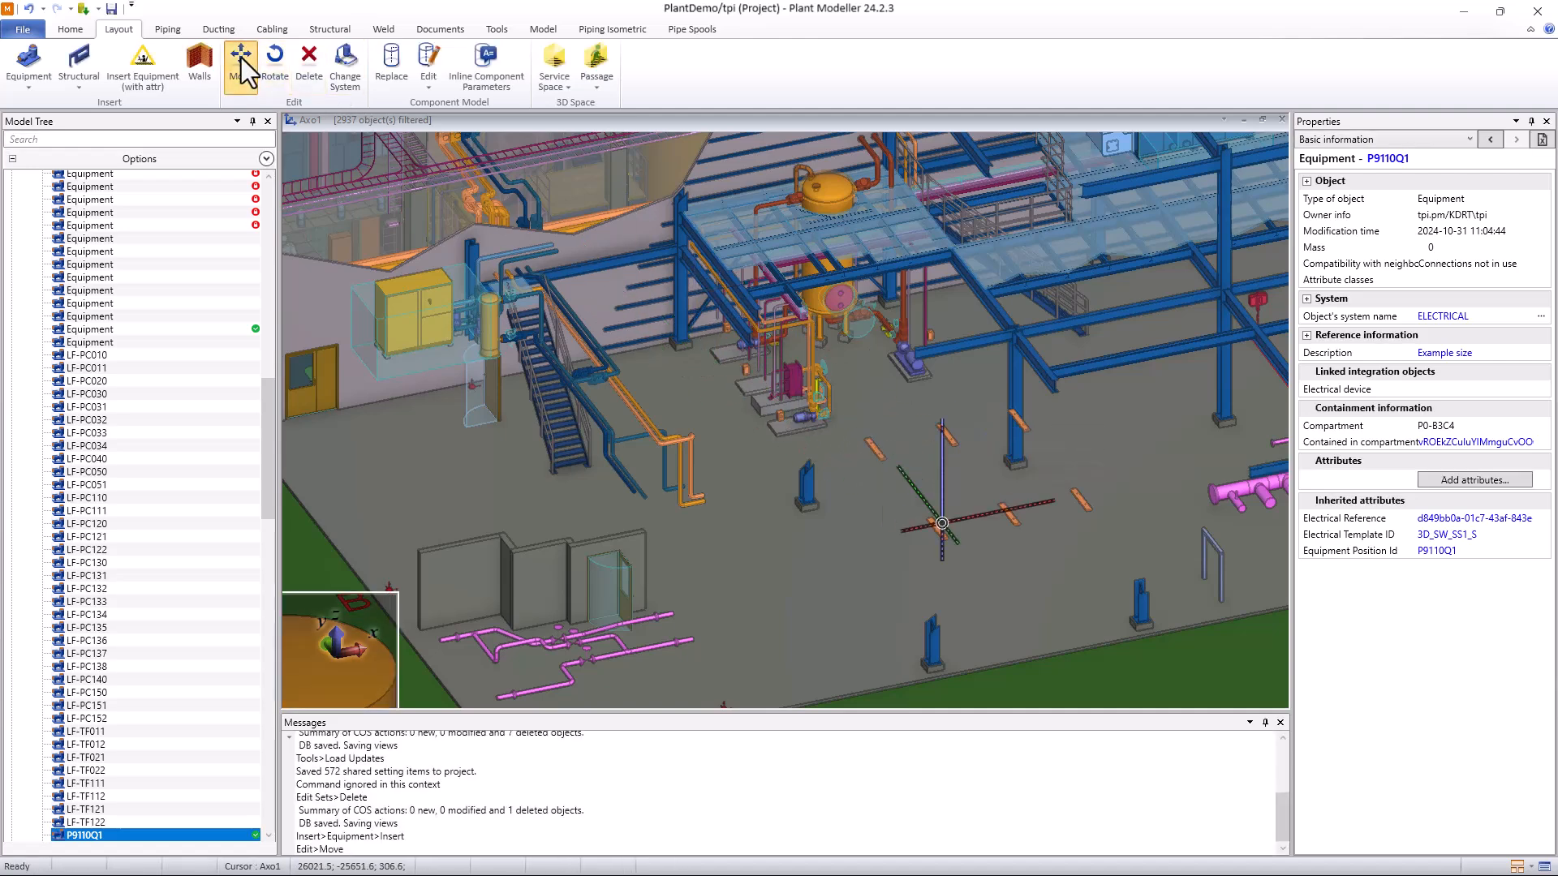
pyautogui.click(935, 527)
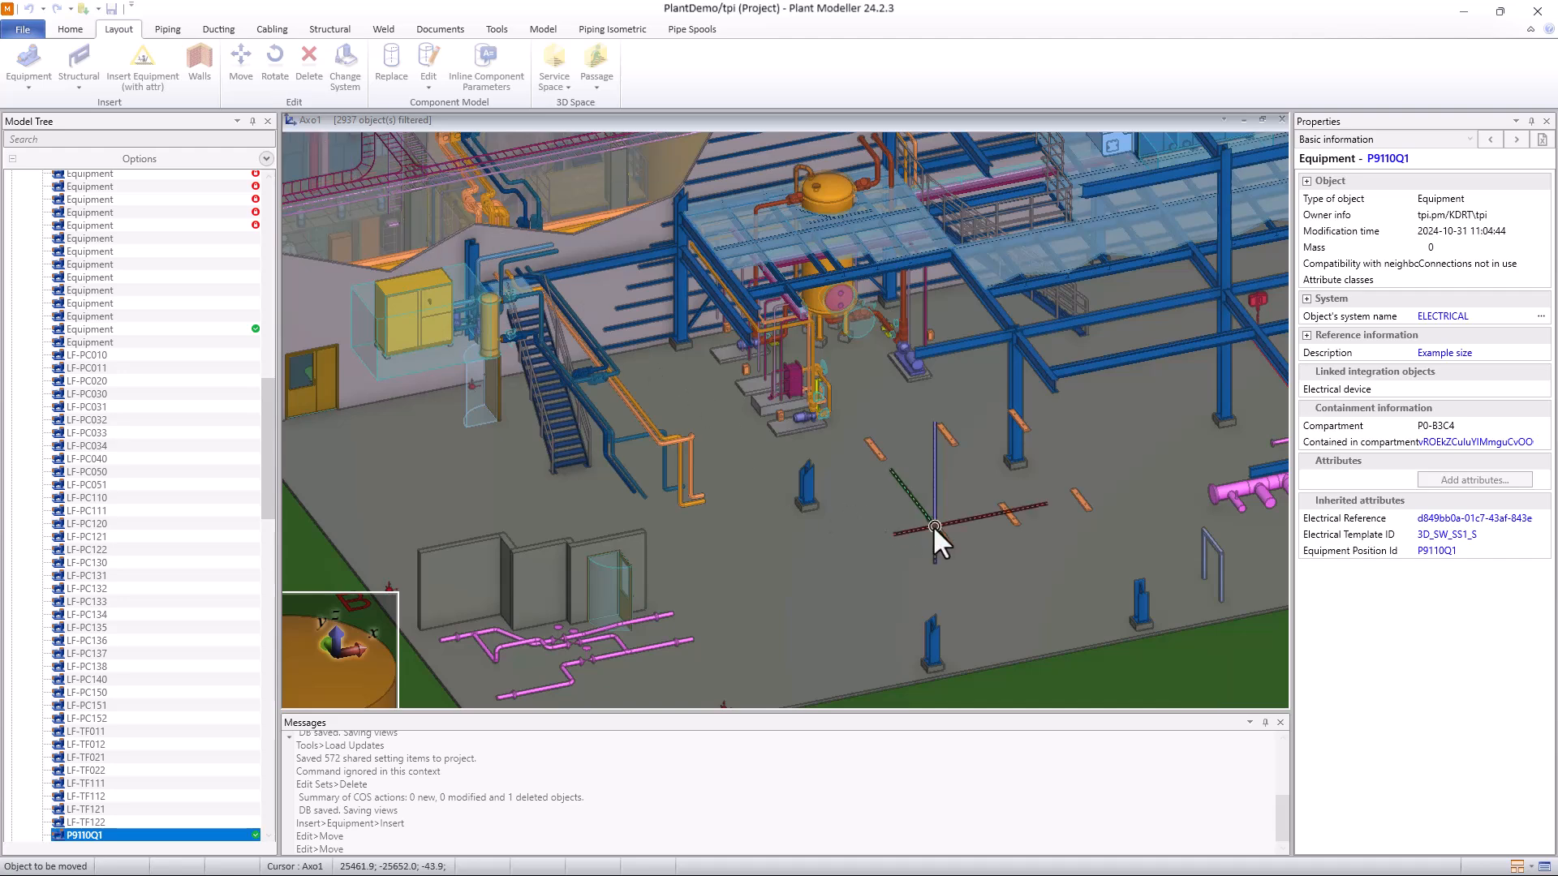
pyautogui.click(937, 528)
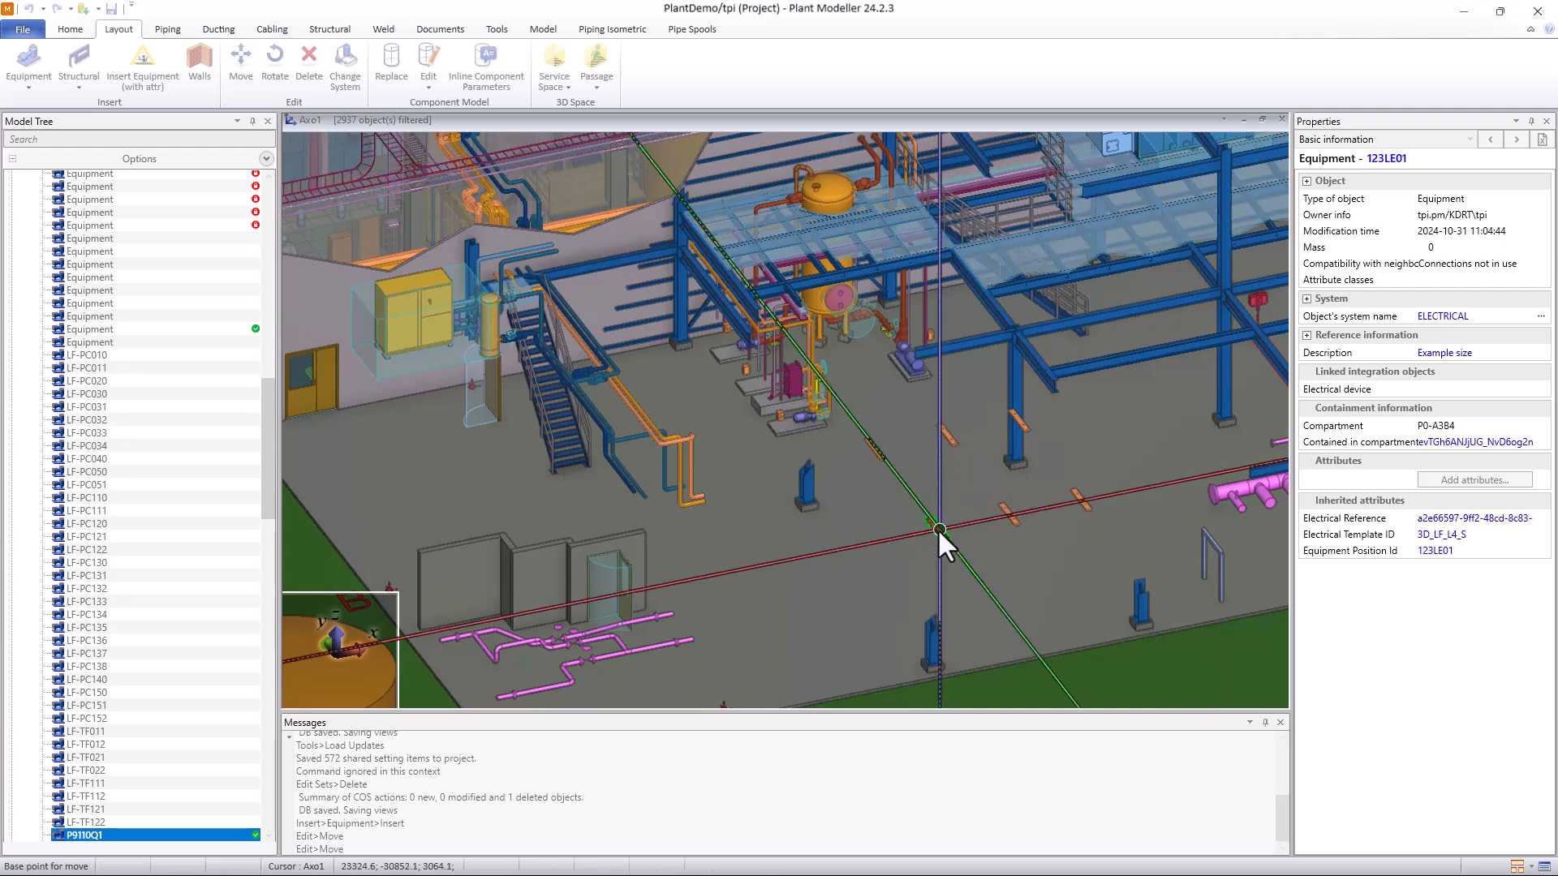
pyautogui.click(849, 539)
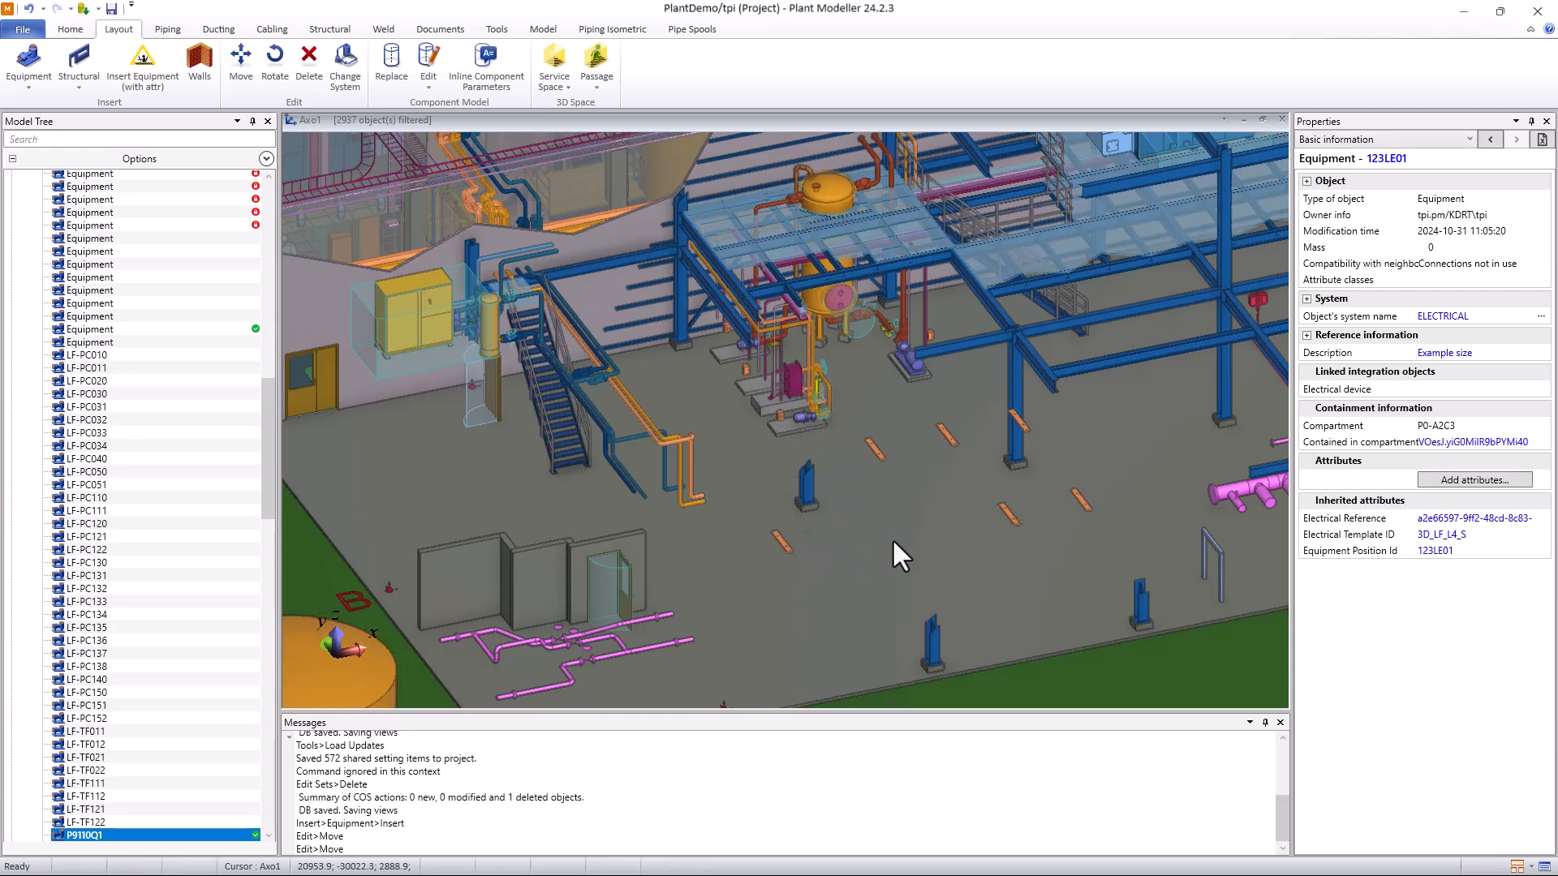
pyautogui.click(111, 9)
pyautogui.click(815, 509)
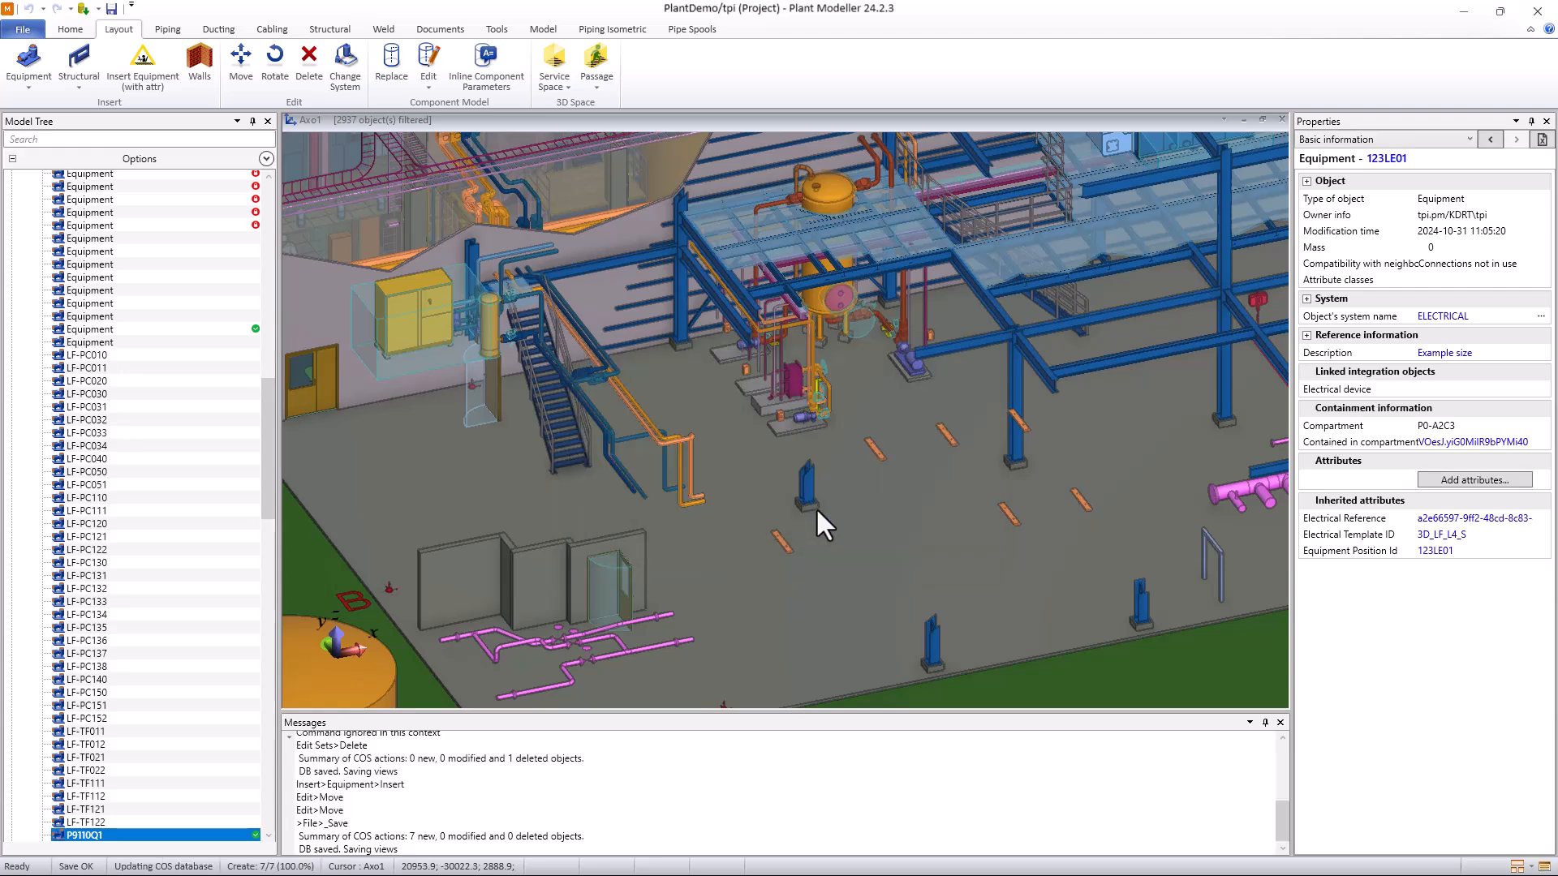
# Return to CADMATIC Electrical and synchronize the previously exported devices with Plant Modeller
pyautogui.click(1463, 11)
pyautogui.scroll(-10, 779, 567)
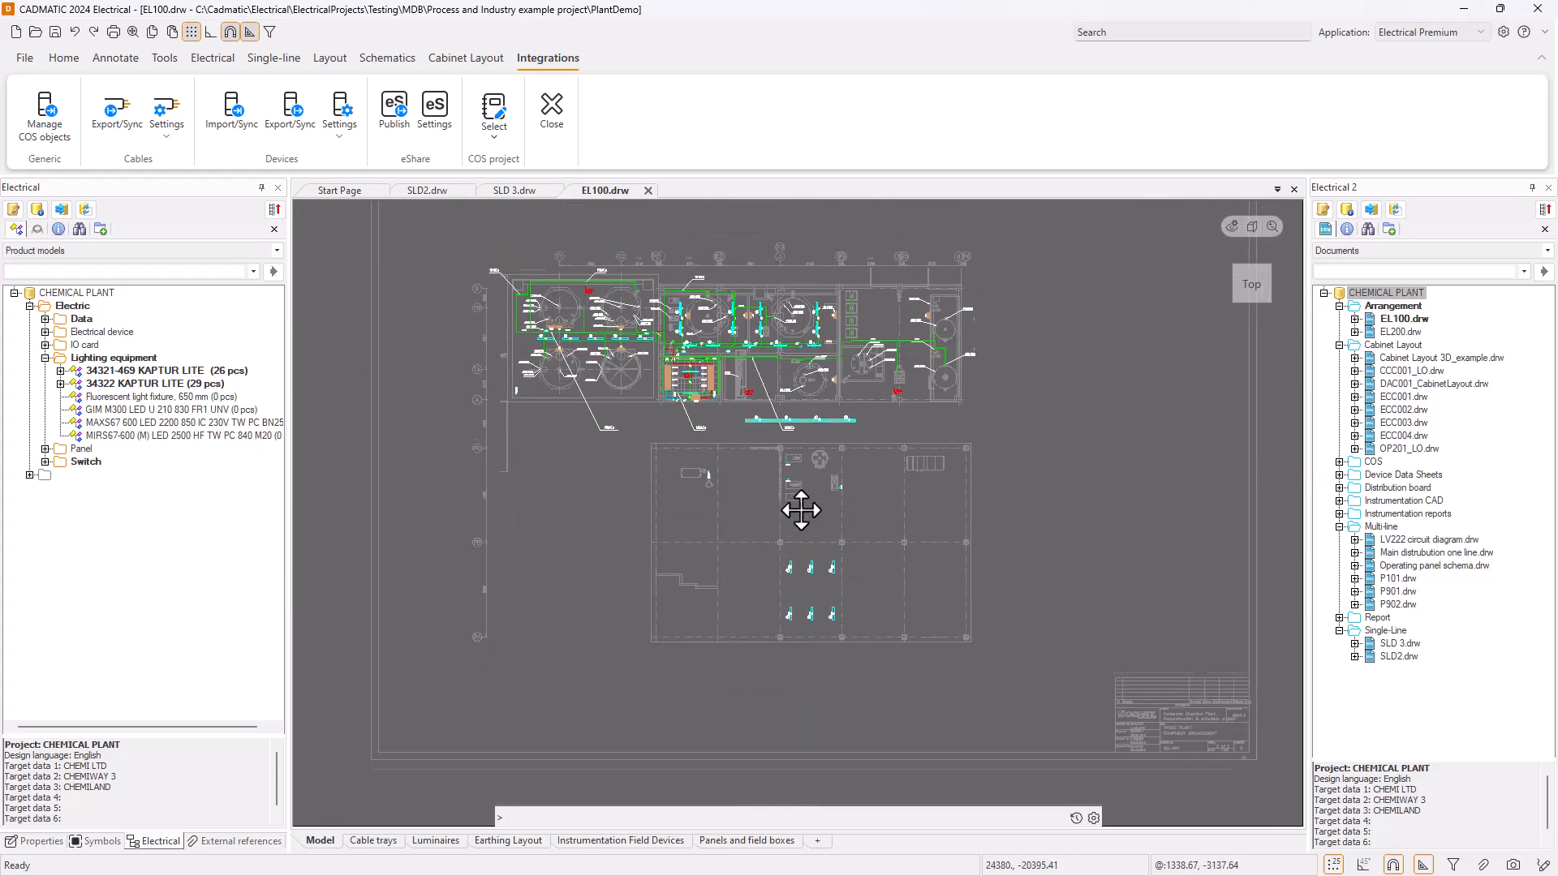
pyautogui.scroll(4, 801, 512)
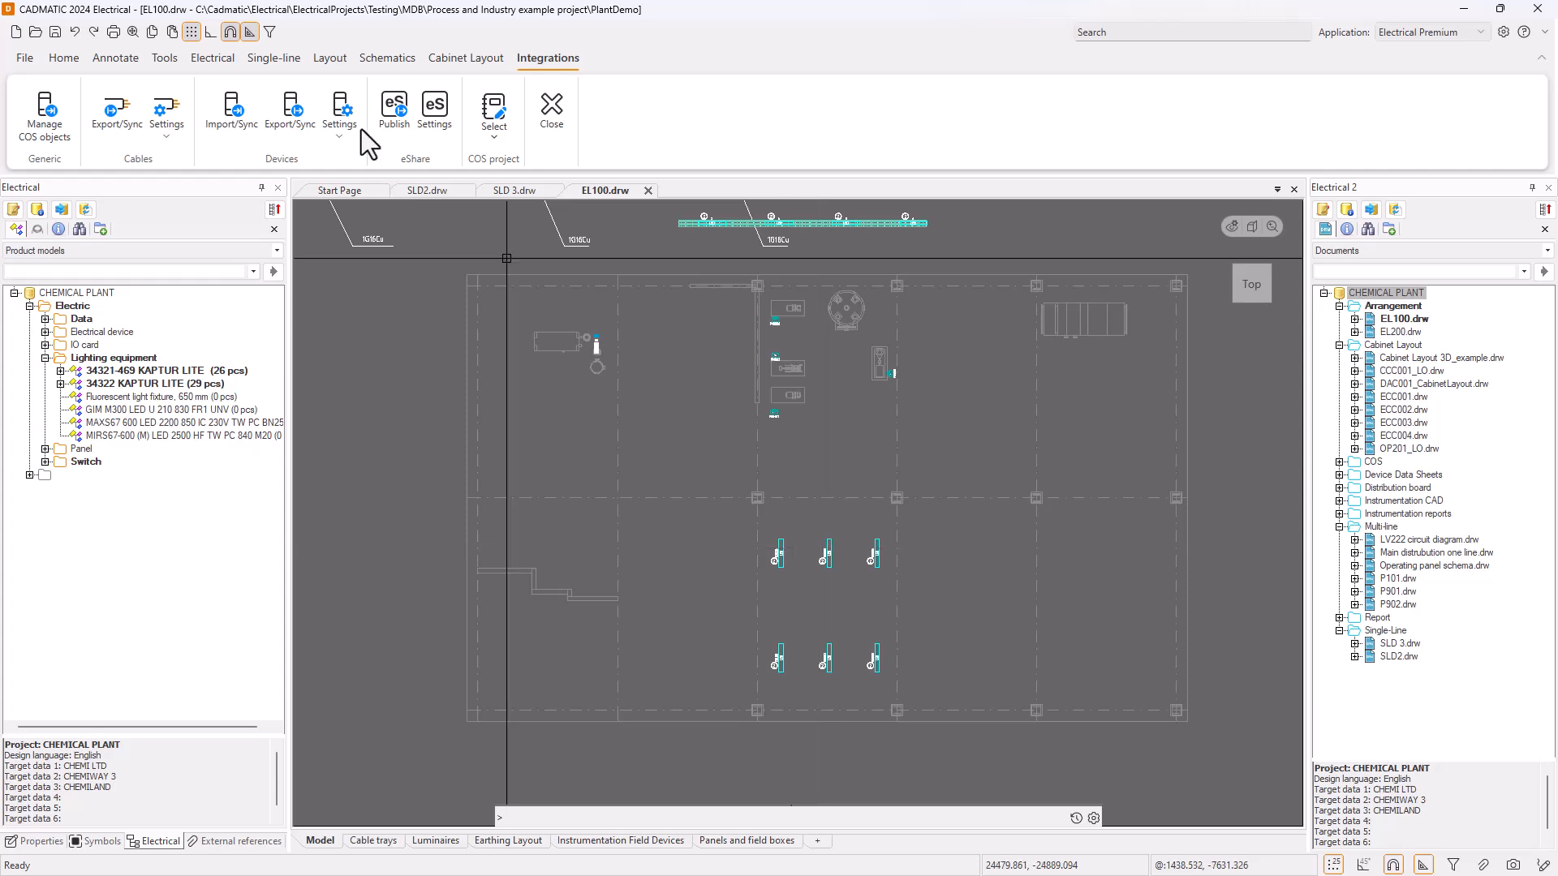
pyautogui.click(291, 109)
pyautogui.click(666, 483)
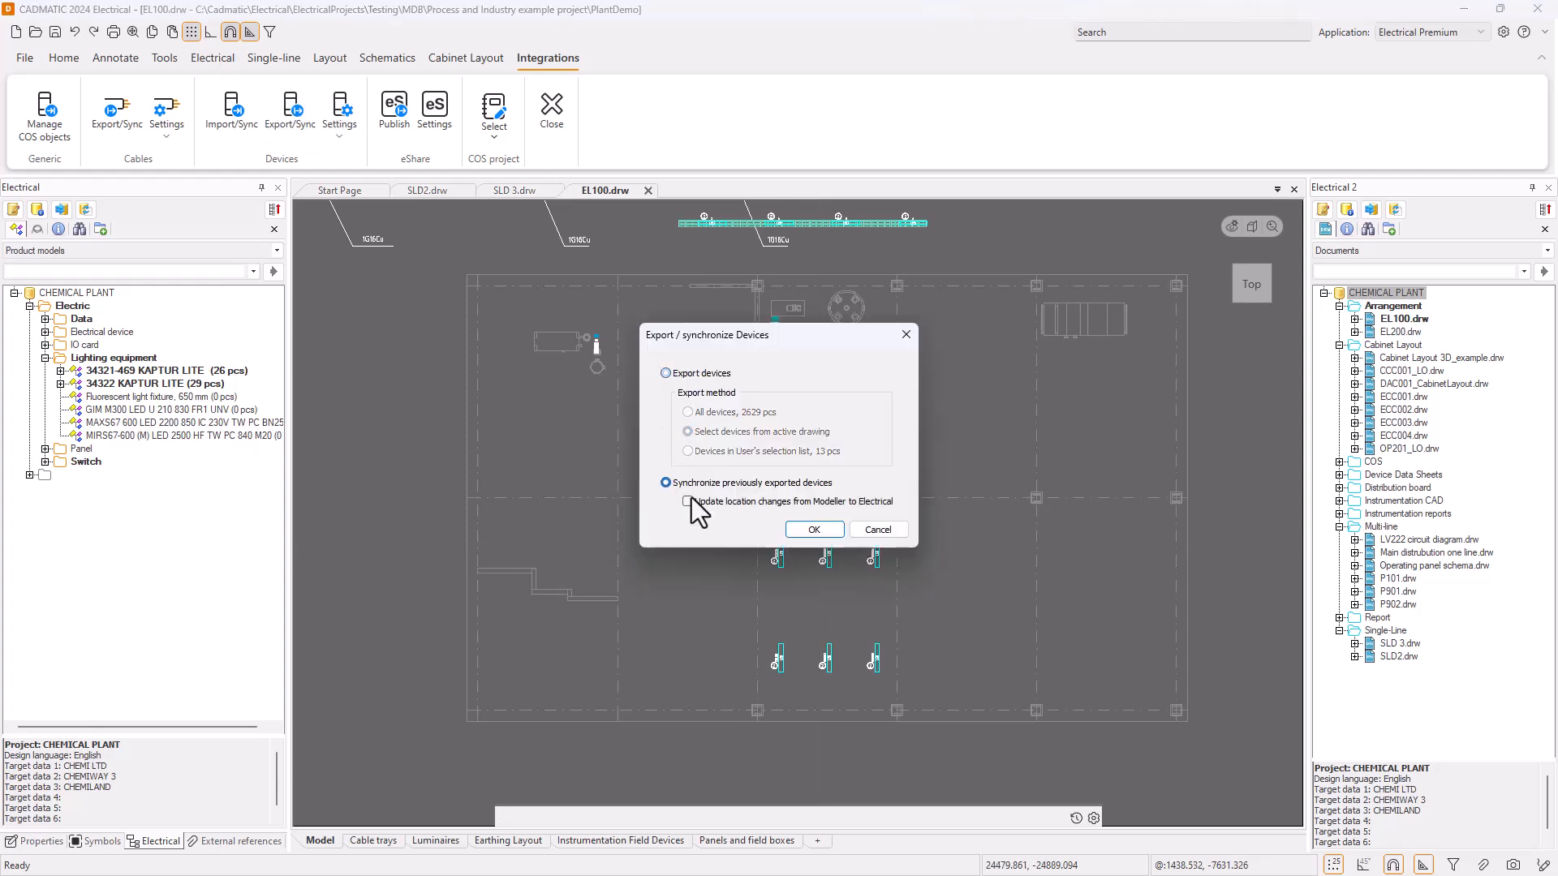
pyautogui.click(813, 530)
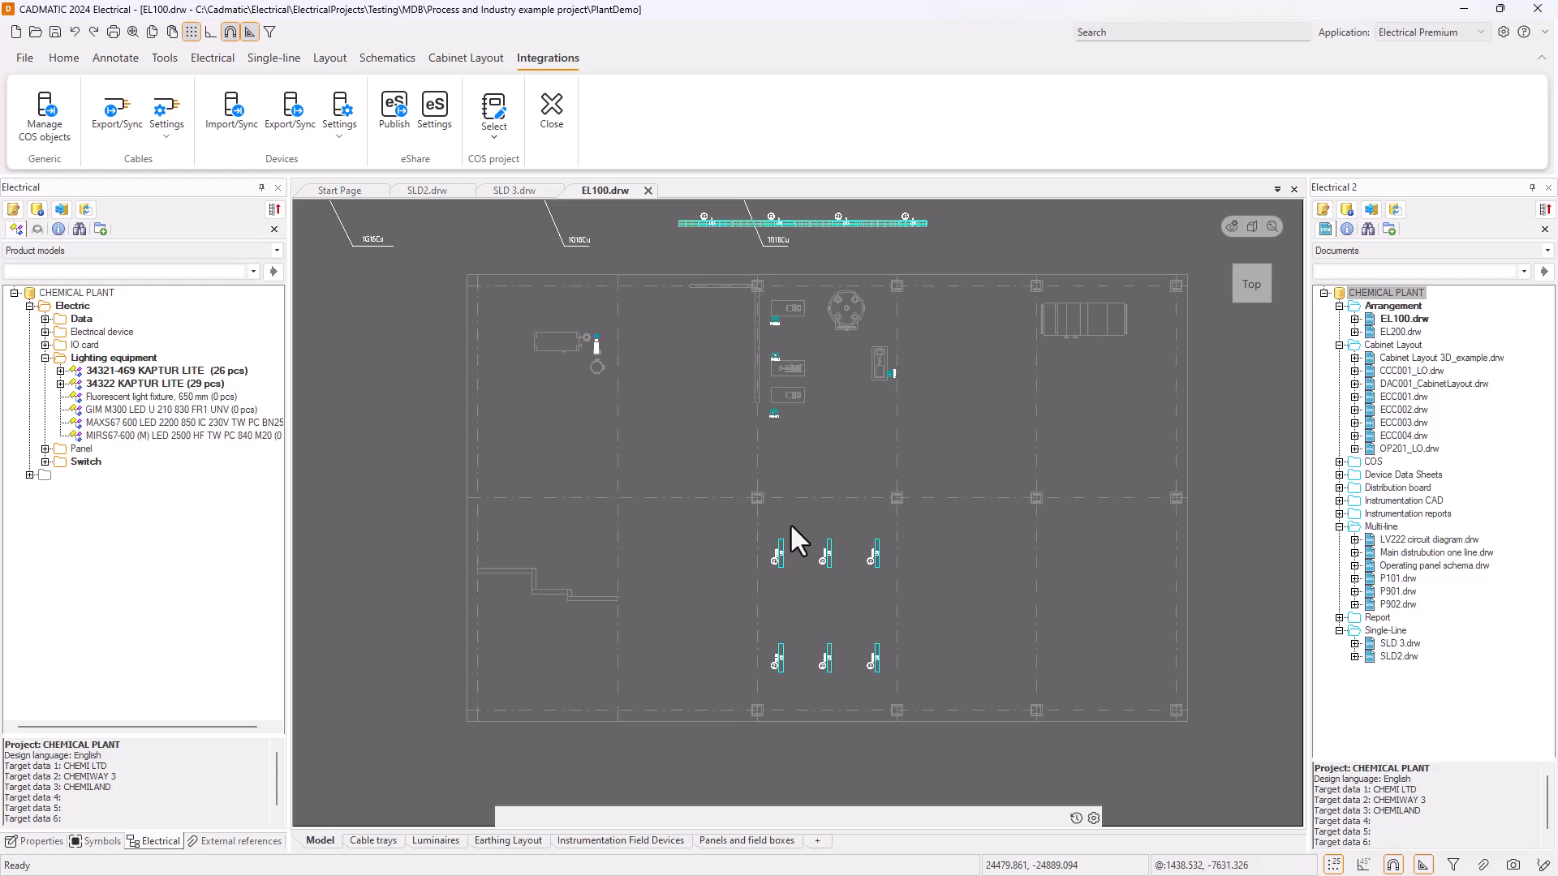
# View the model's location change for luminaire 123LE01 in EL100.drw and update its coordinates in Electrical from the model
pyautogui.press('Return')
pyautogui.moveTo(610, 255); pyautogui.dragTo(640, 159)
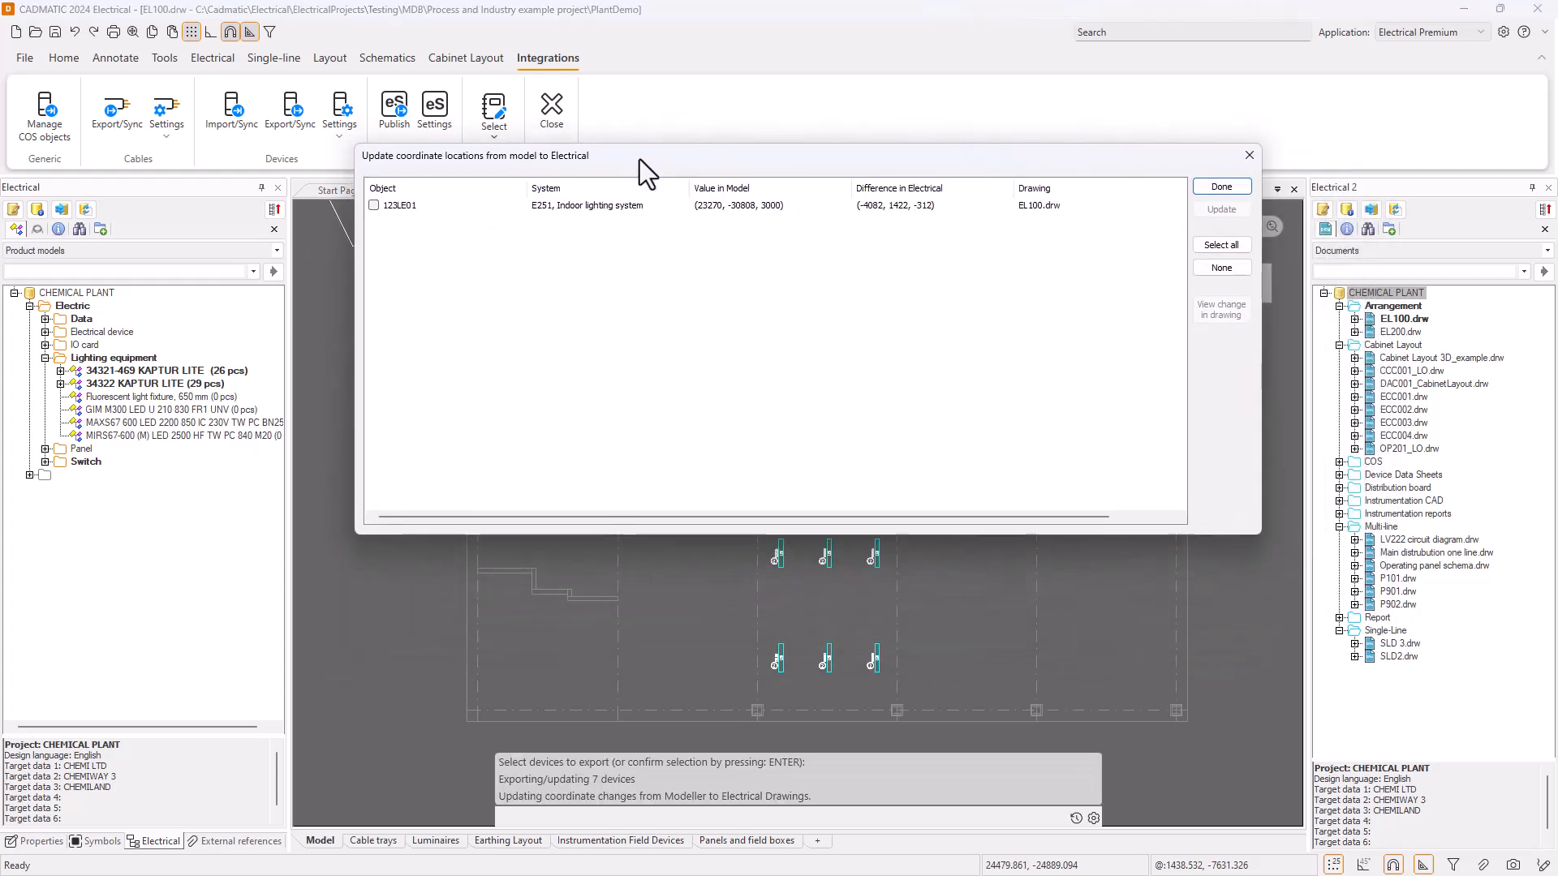
pyautogui.click(382, 206)
pyautogui.click(1234, 307)
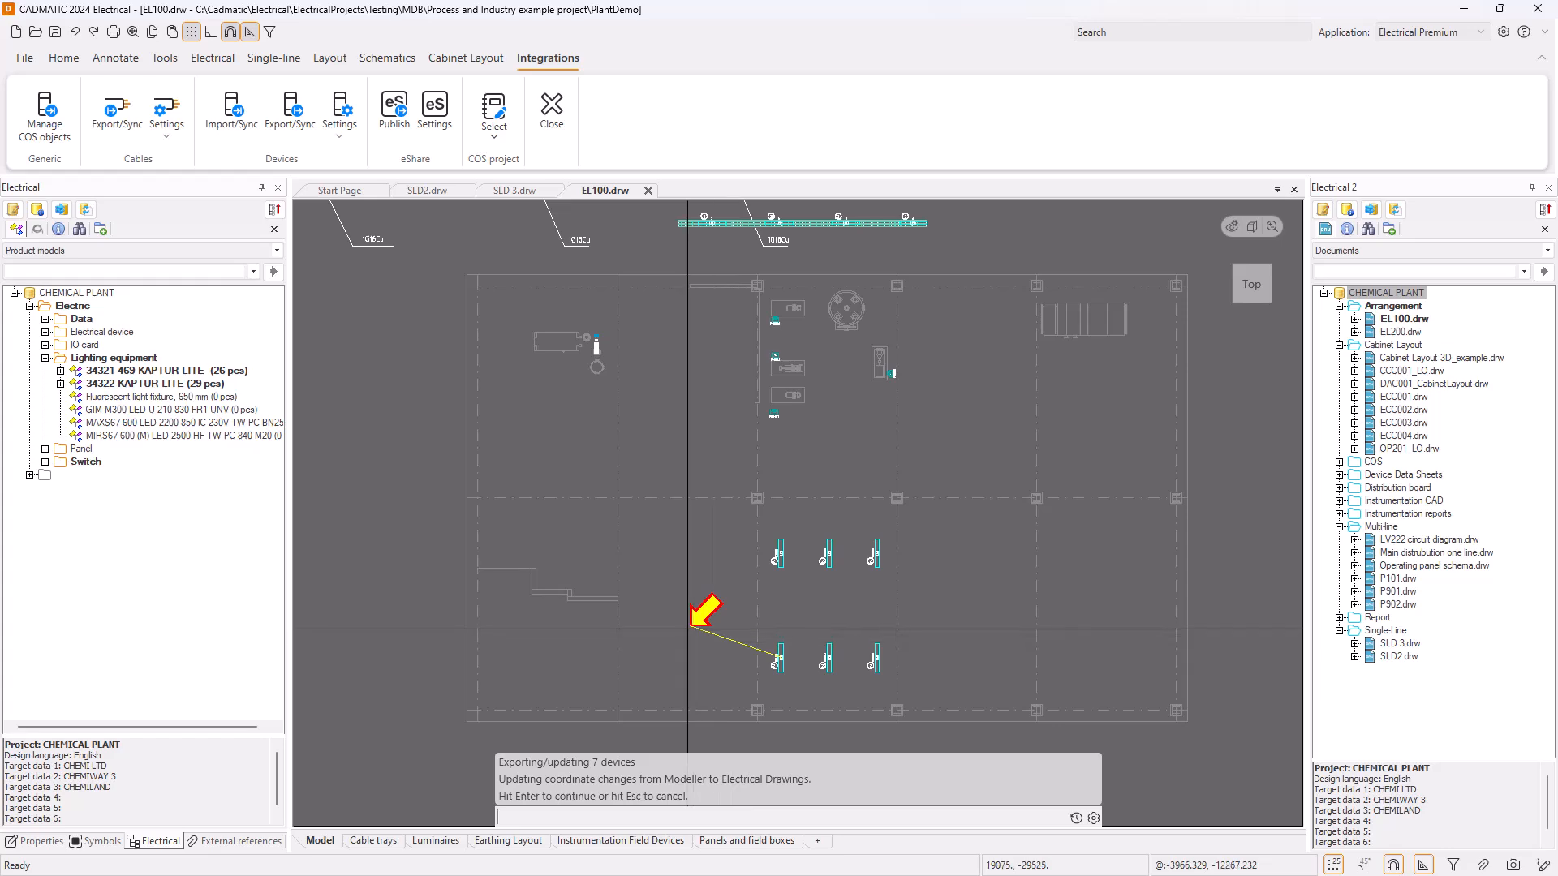
pyautogui.press('Return')
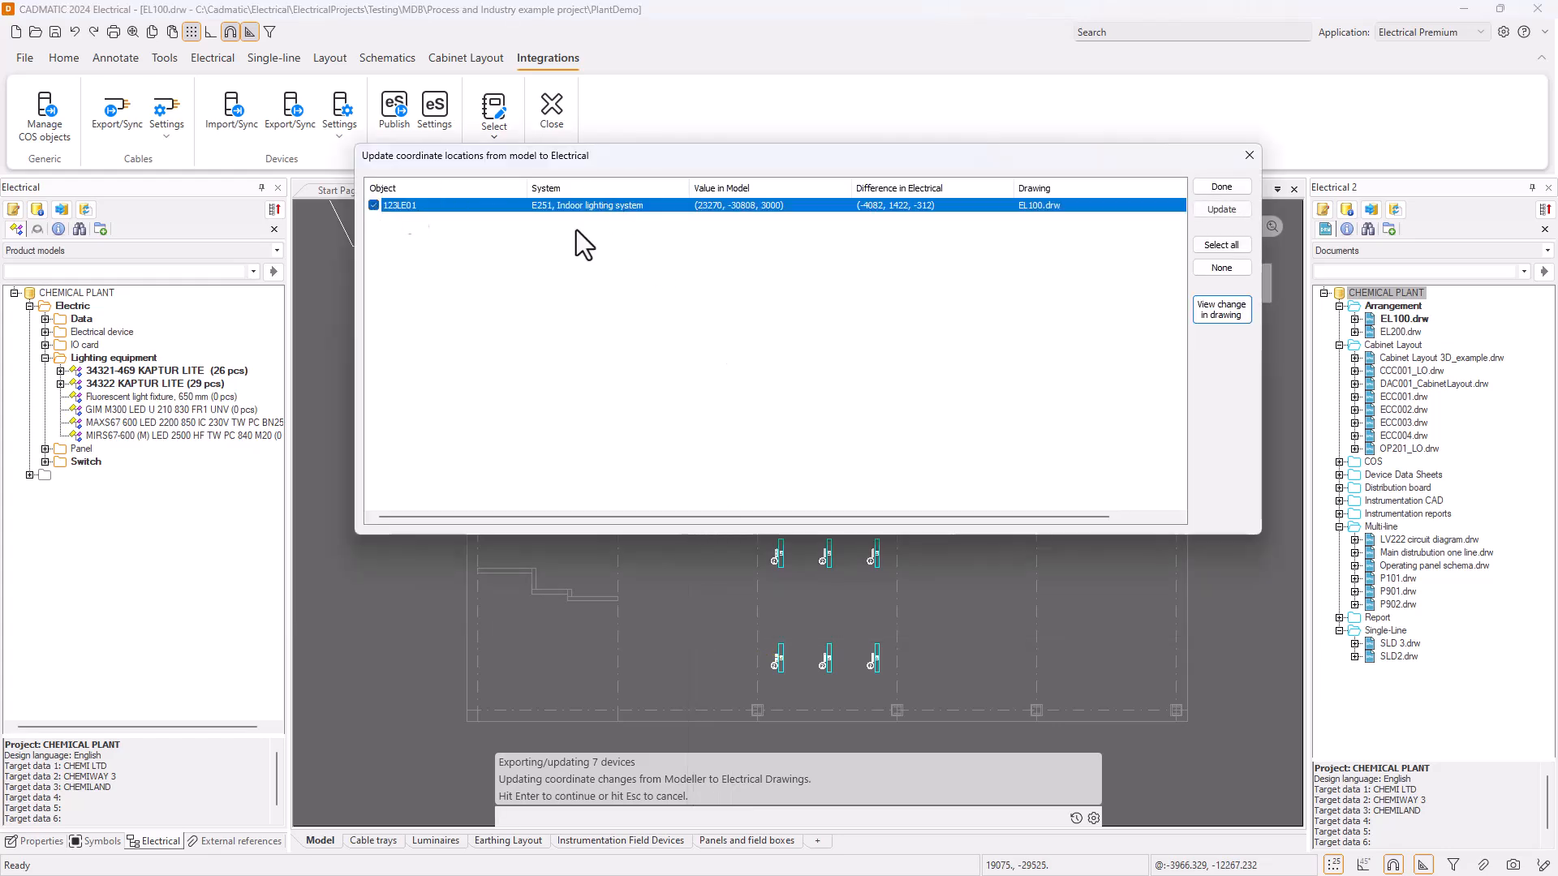
pyautogui.click(1227, 211)
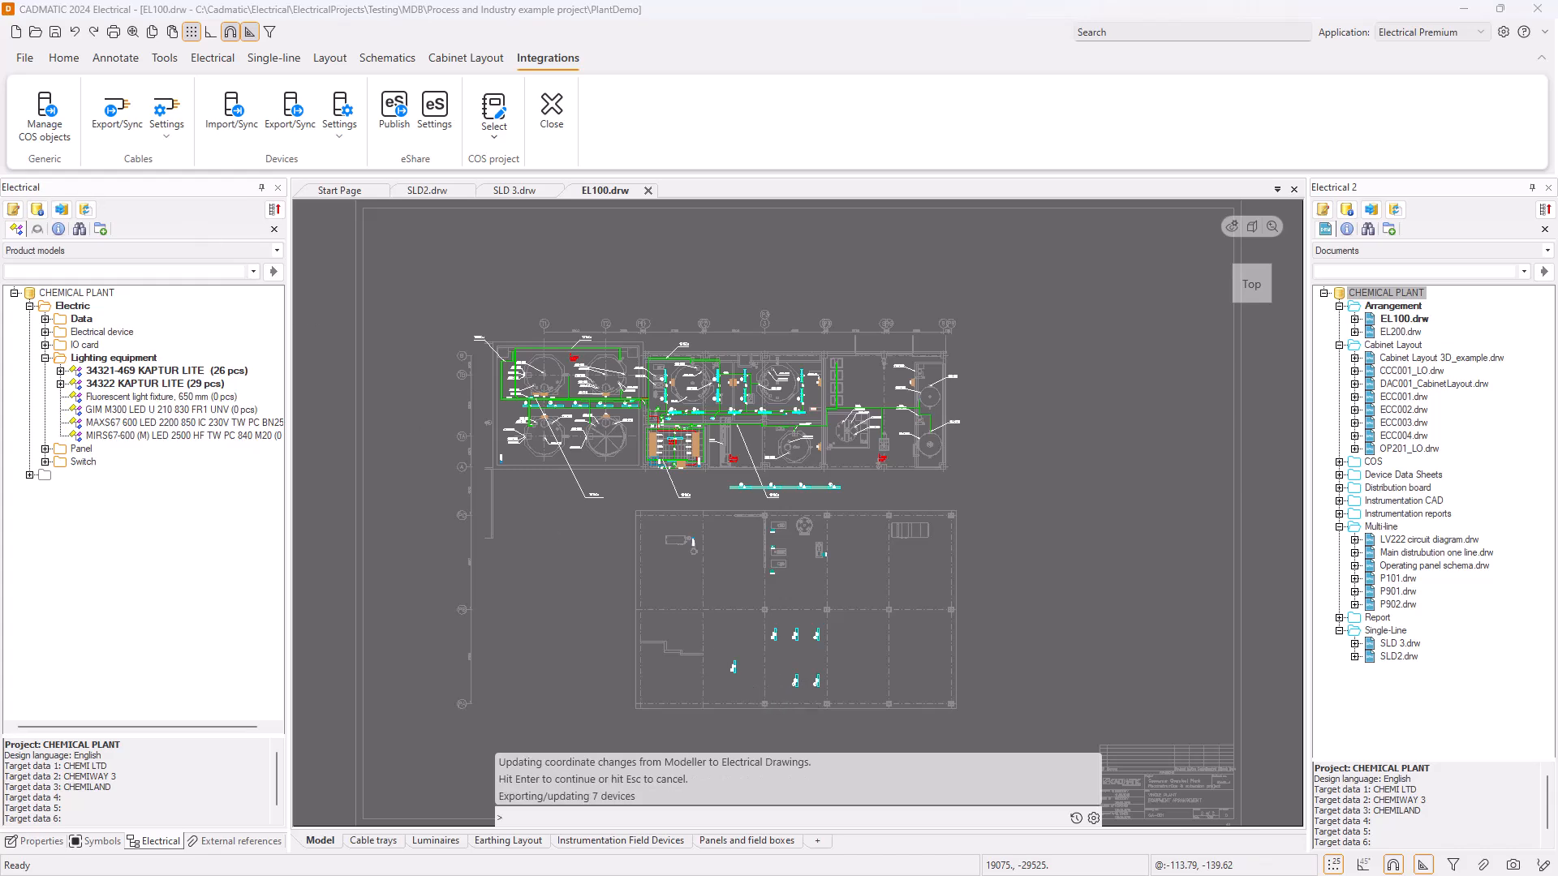
# Check the position and device information of luminaire 123LE01 and the nearby pump switches, and save and close EL100.drw
pyautogui.scroll(5, 736, 664)
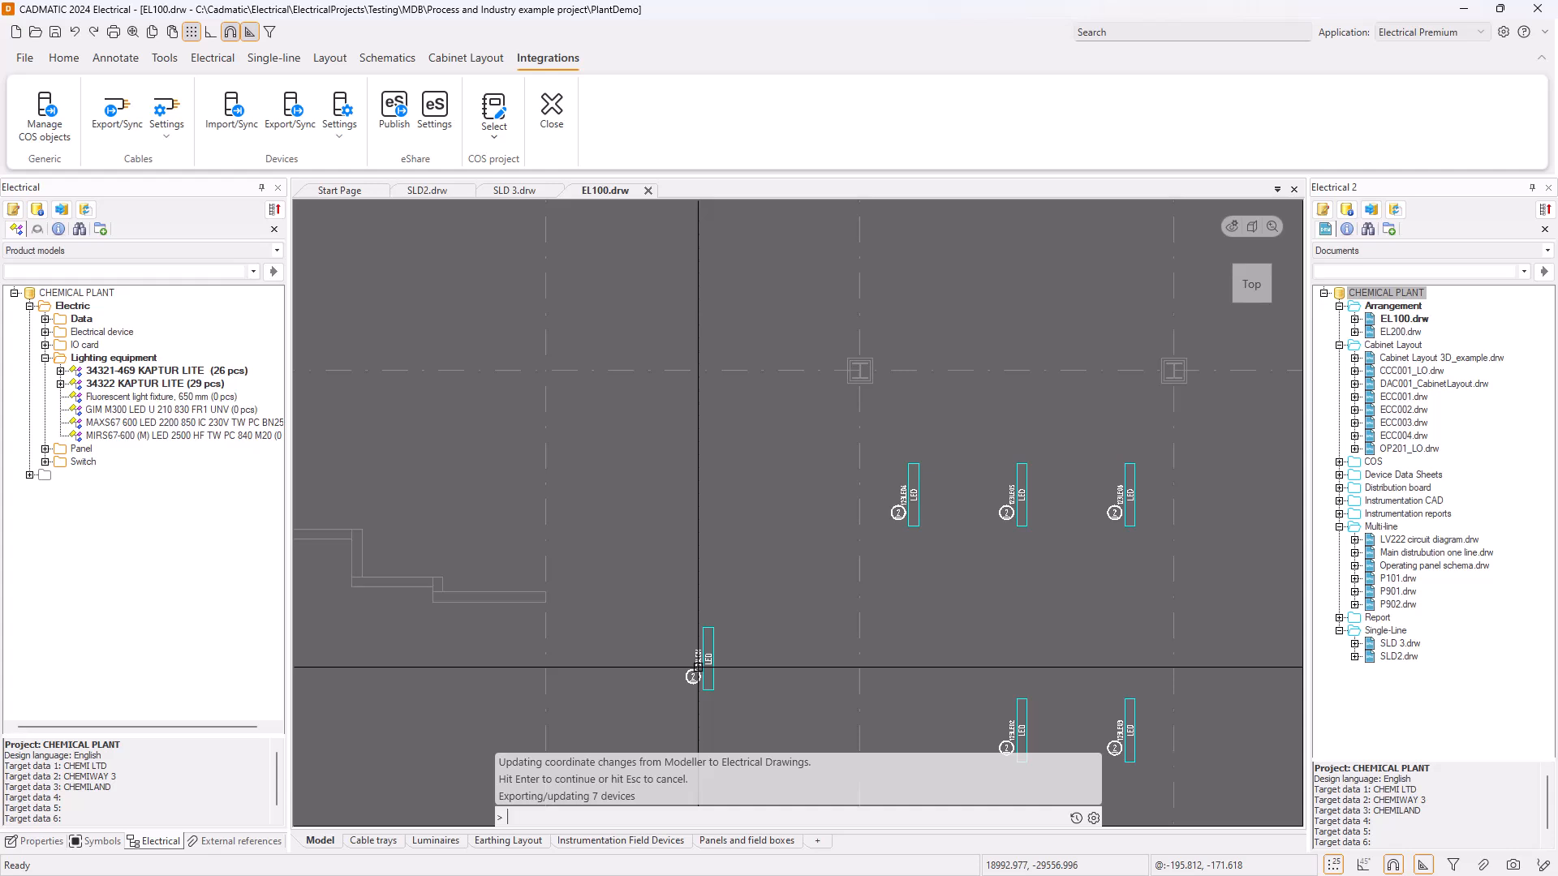
pyautogui.moveTo(698, 666)
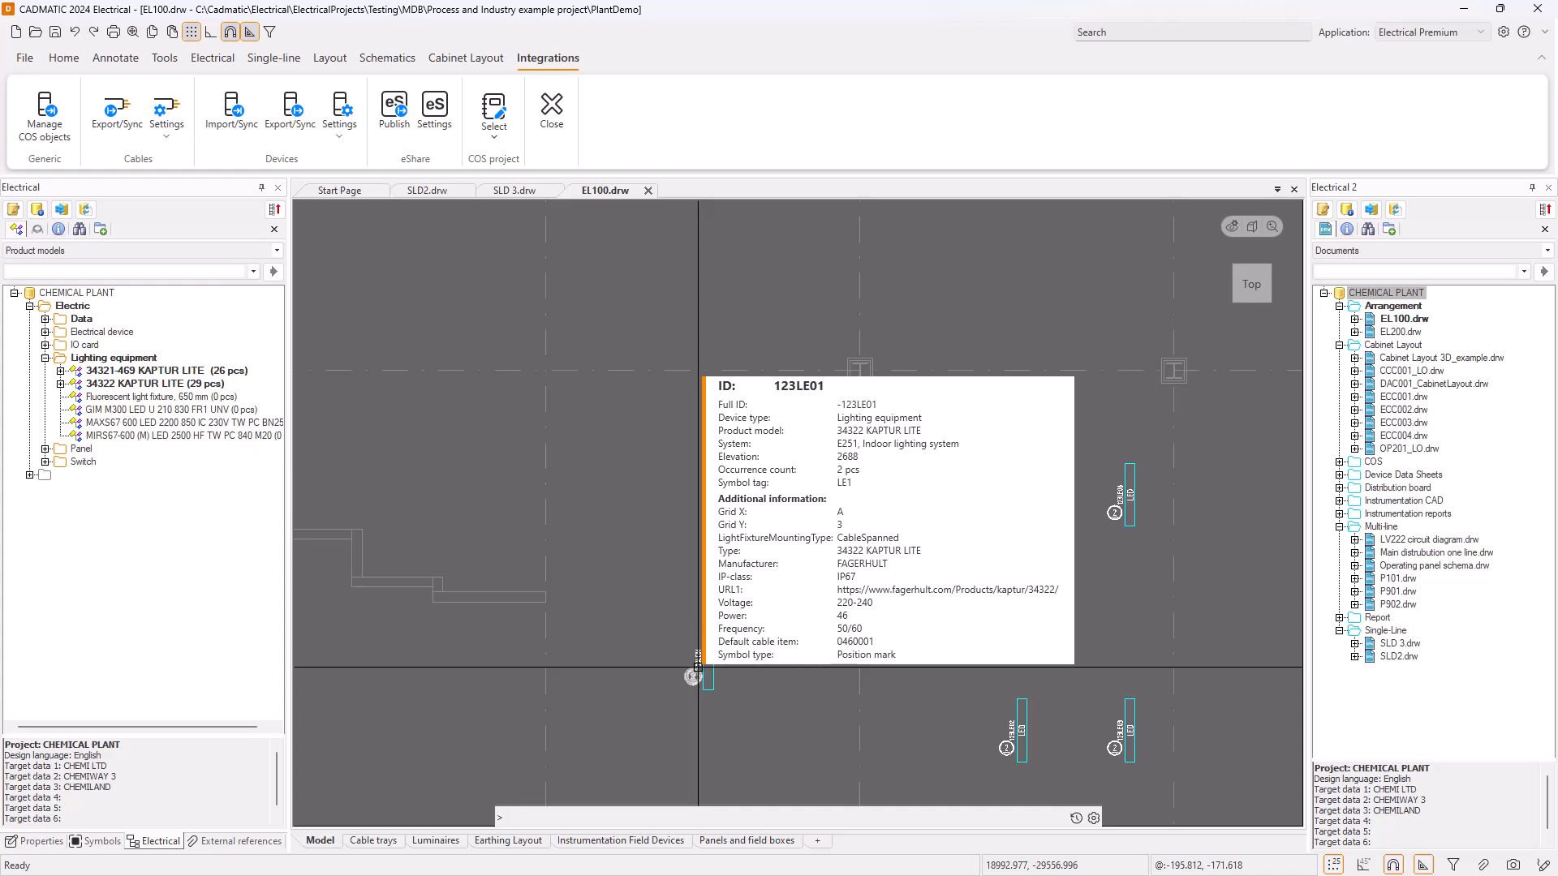
pyautogui.scroll(-2, 698, 667)
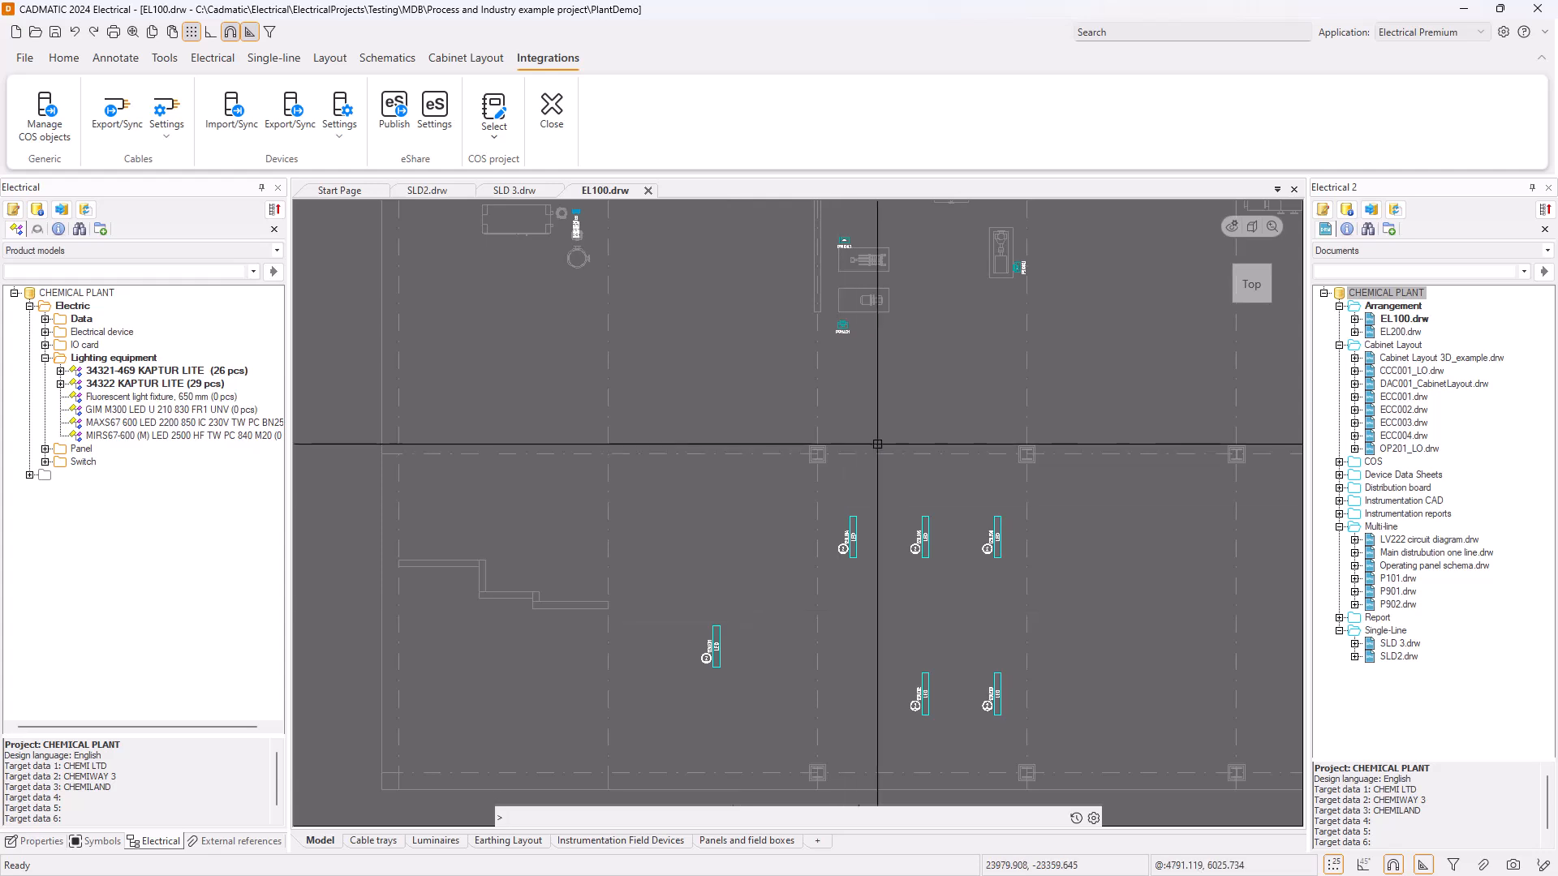
pyautogui.scroll(-2, 844, 438)
pyautogui.moveTo(844, 438); pyautogui.dragTo(816, 492, button='middle')
pyautogui.scroll(4, 804, 408)
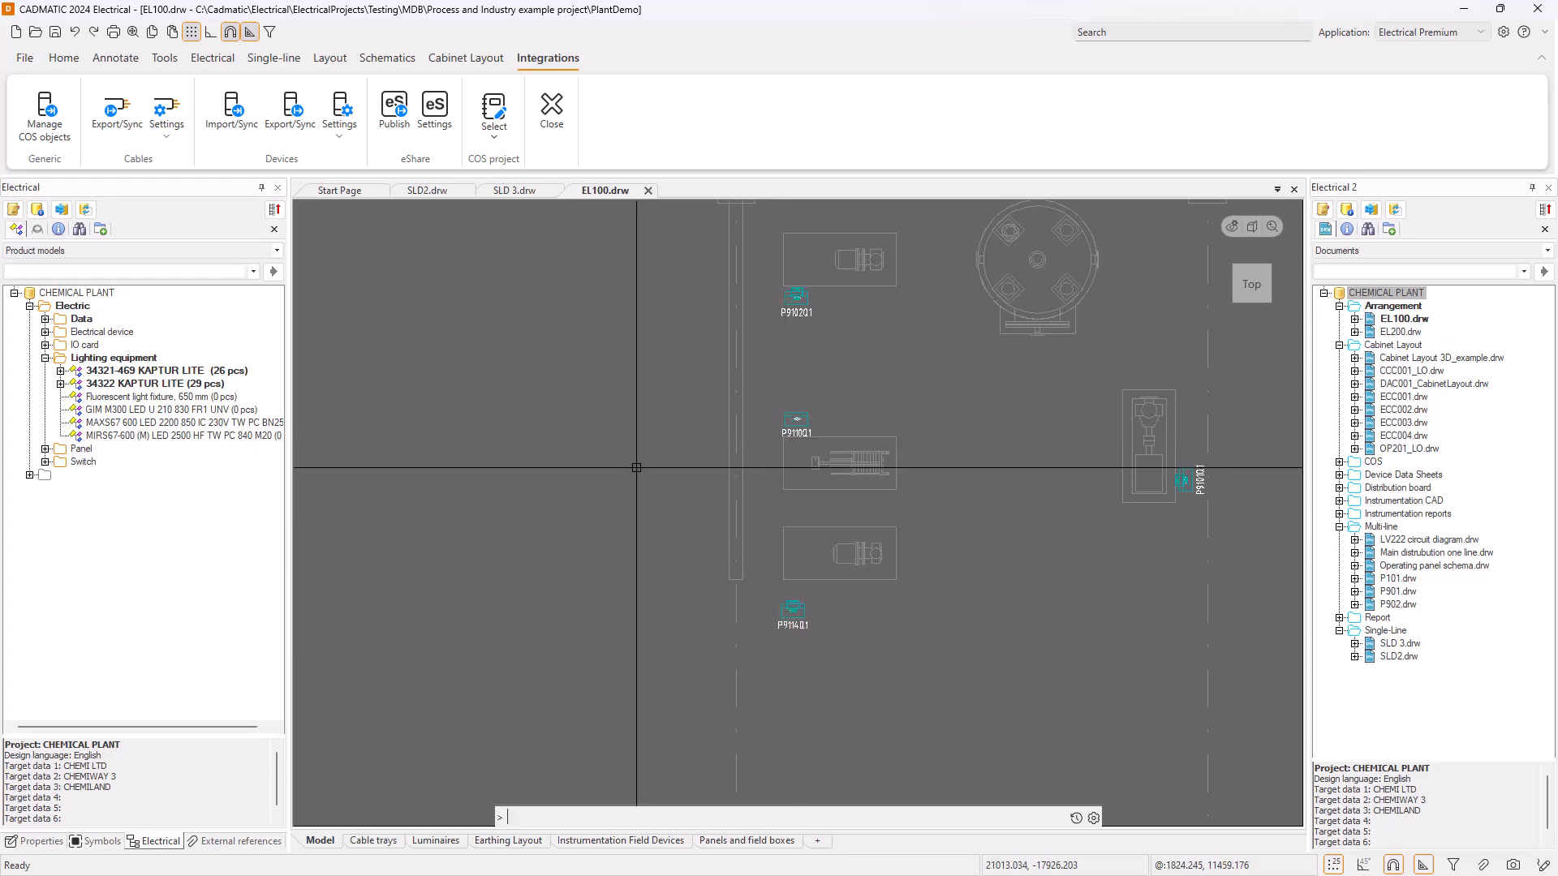
pyautogui.scroll(-5, 636, 467)
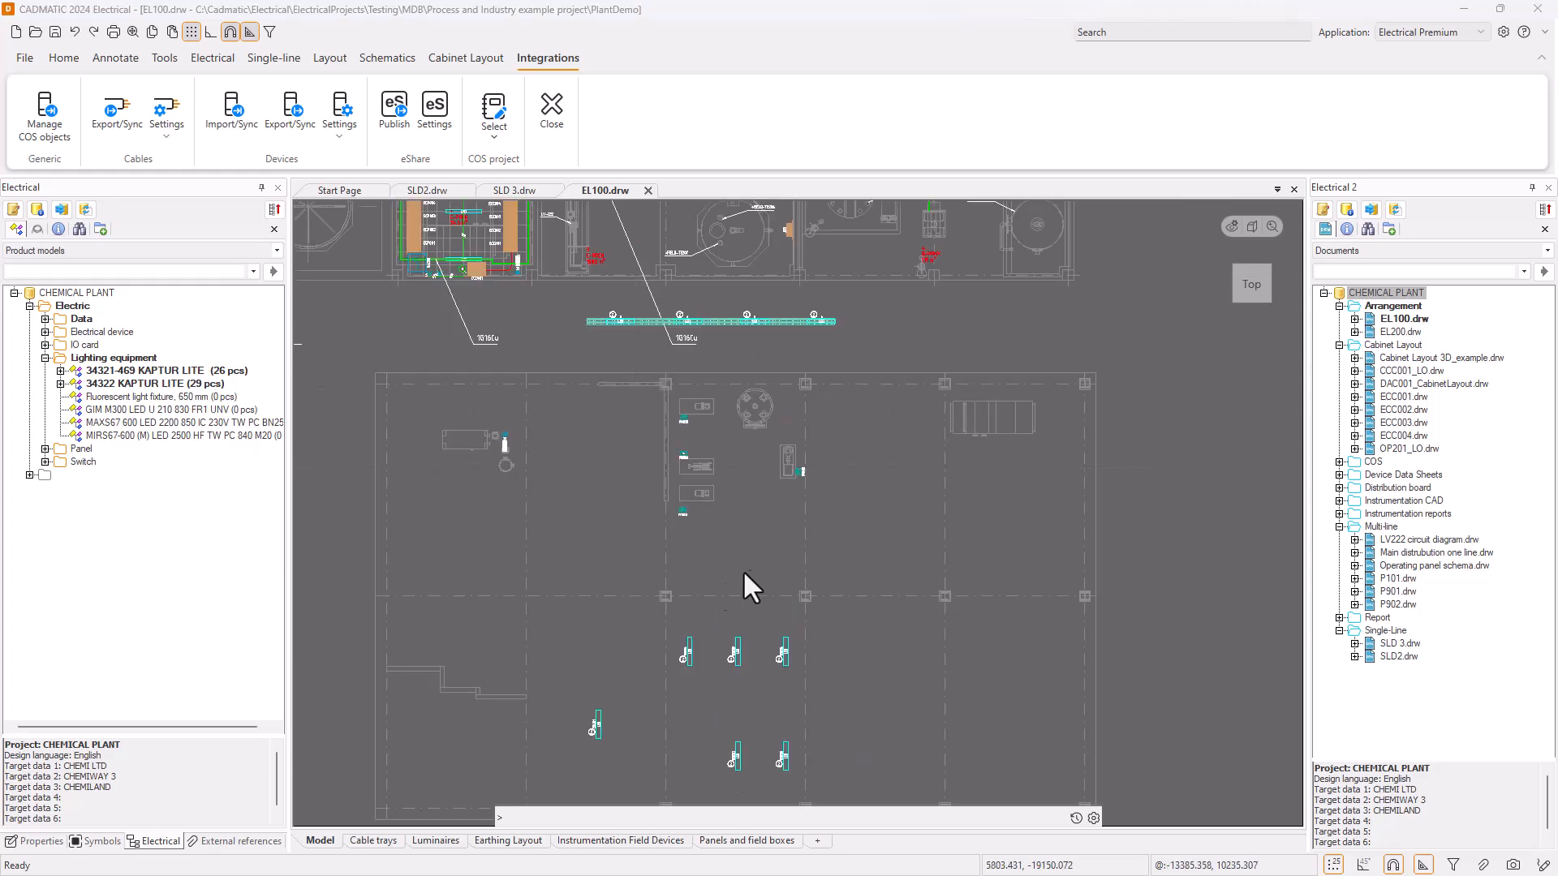
pyautogui.moveTo(751, 569)
pyautogui.mouseDown(button='middle')
pyautogui.moveTo(747, 546)
pyautogui.moveTo(755, 582)
pyautogui.mouseUp(button='middle')
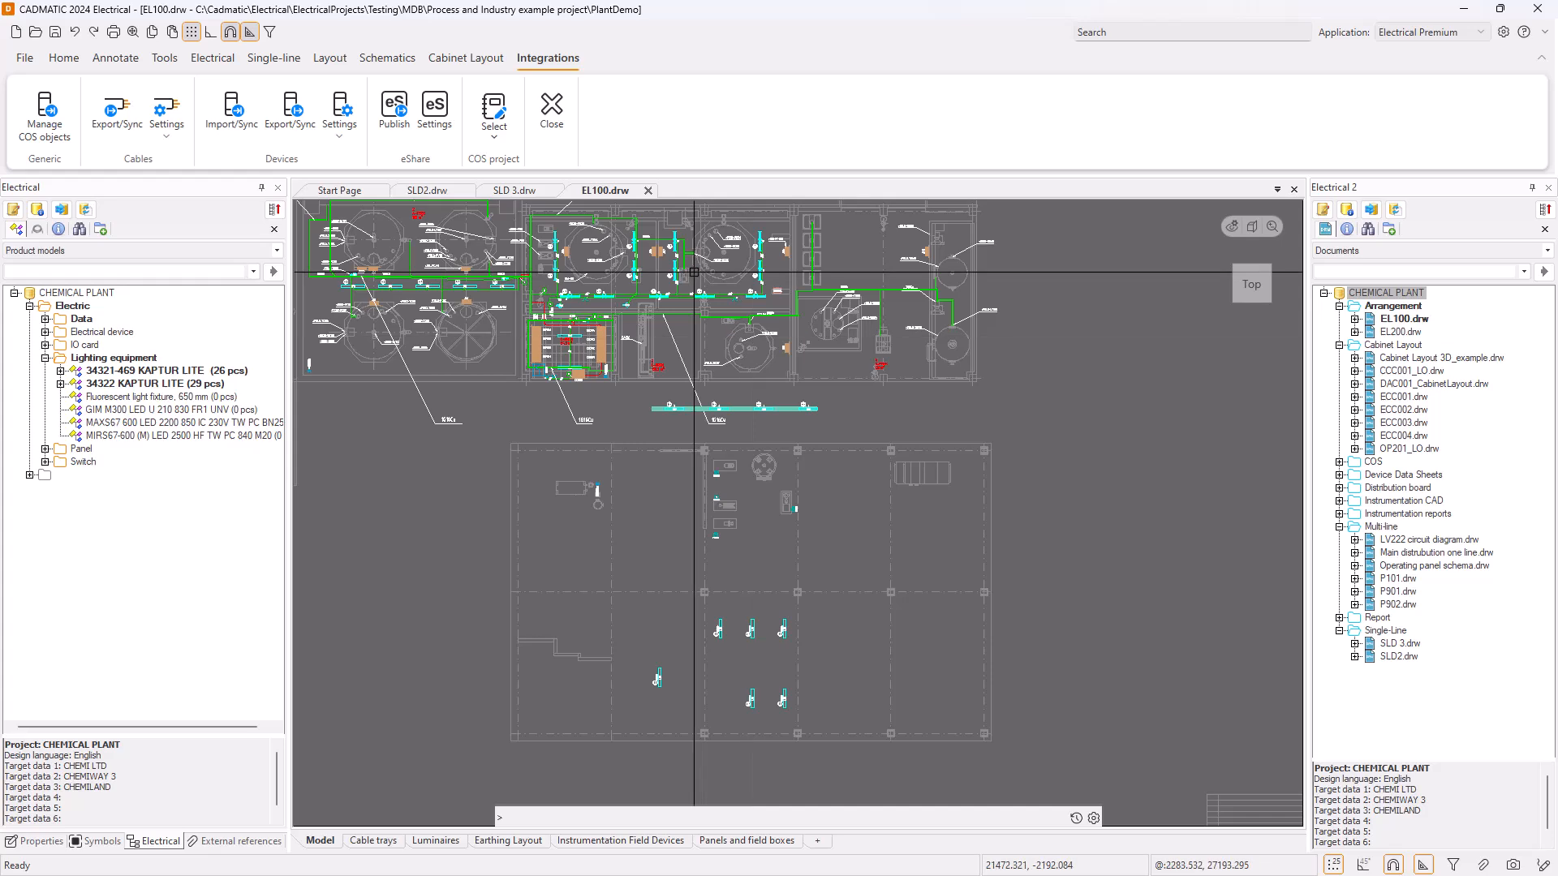
pyautogui.click(647, 189)
pyautogui.click(717, 482)
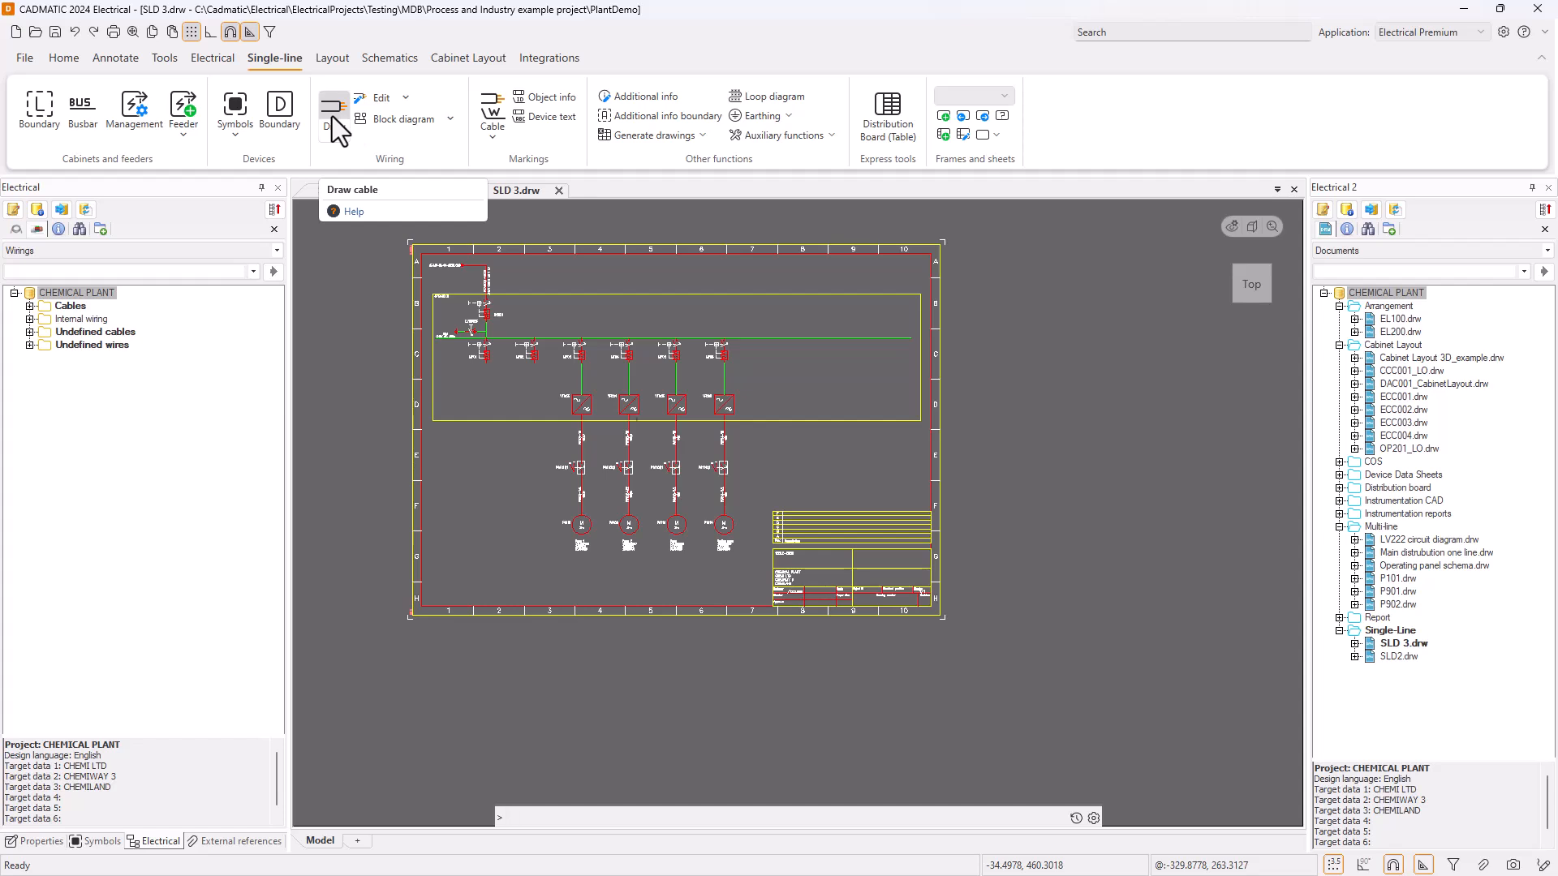
# In SLD 3, review the schematics options for generating projects and drawings from template drawings and Excel worksheets
pyautogui.scroll(-3, 659, 460)
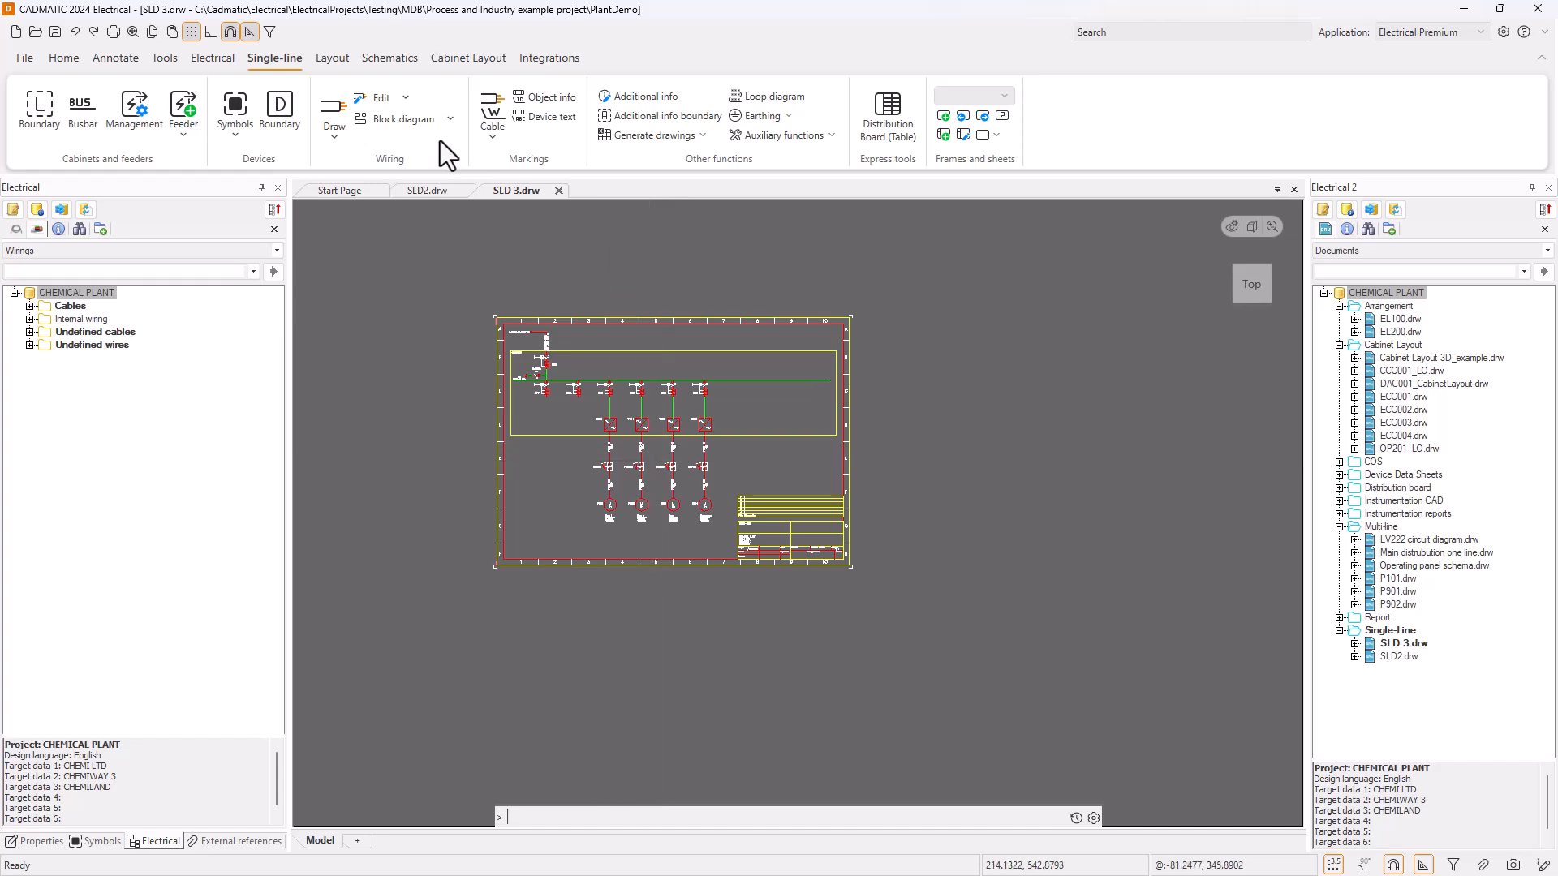
pyautogui.click(391, 58)
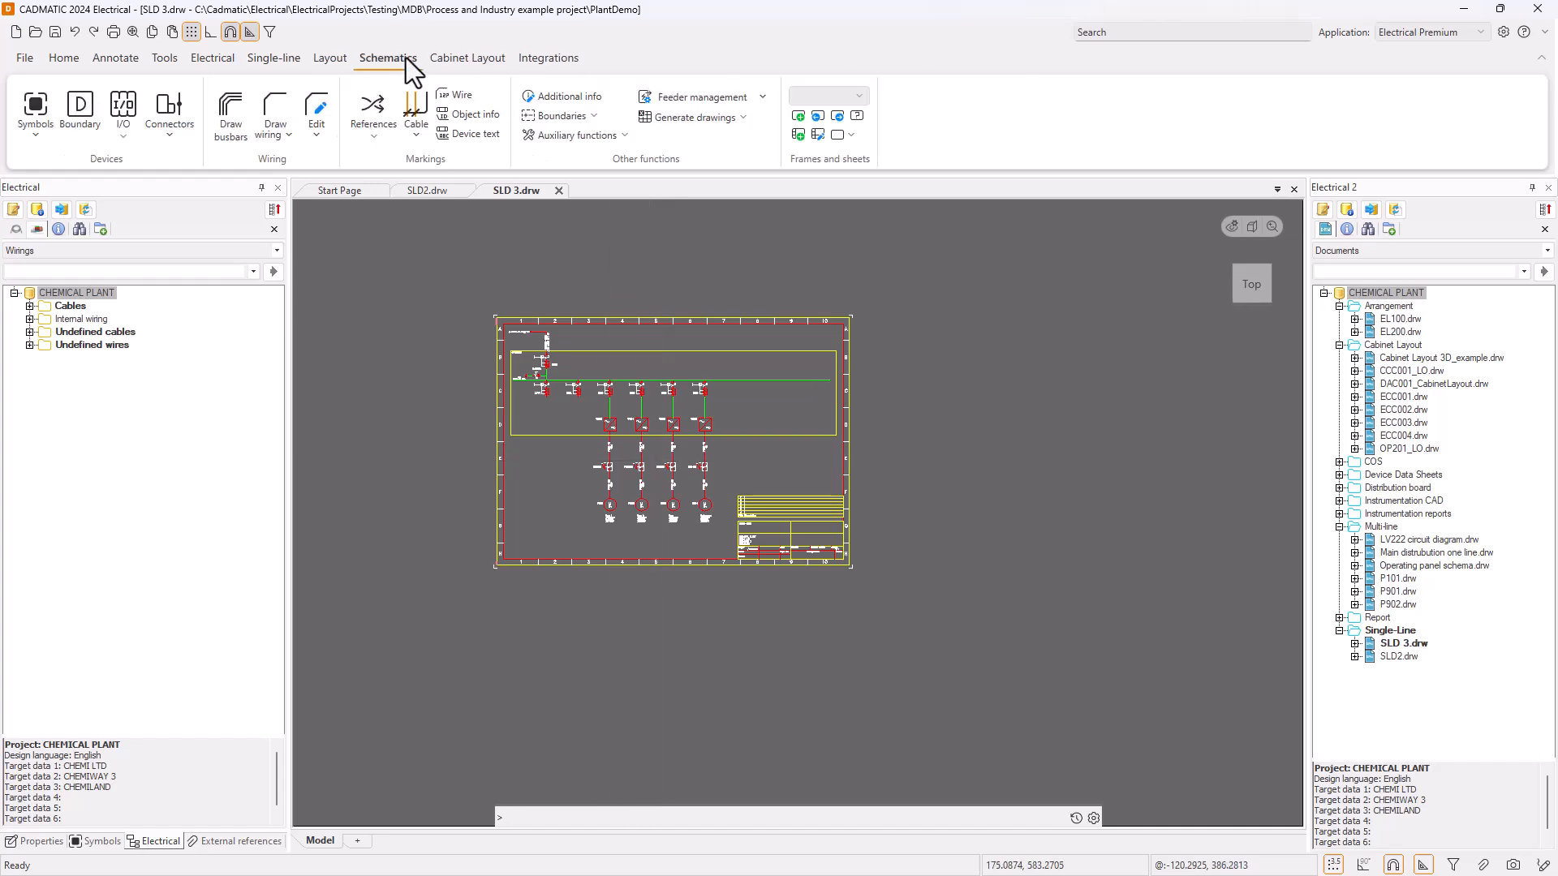
pyautogui.click(743, 118)
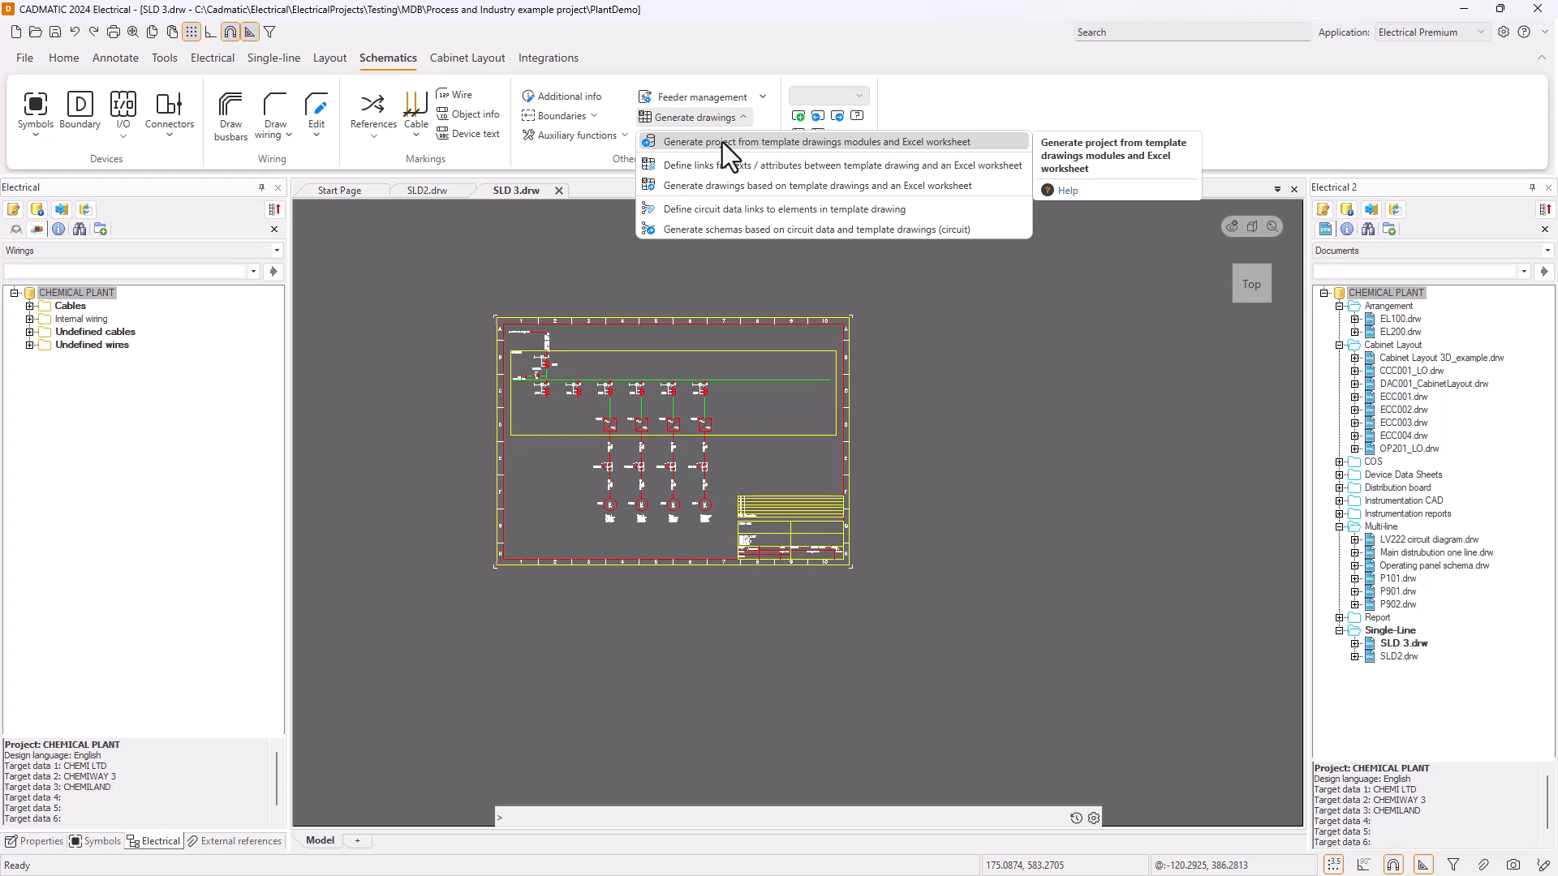
pyautogui.press('Escape')
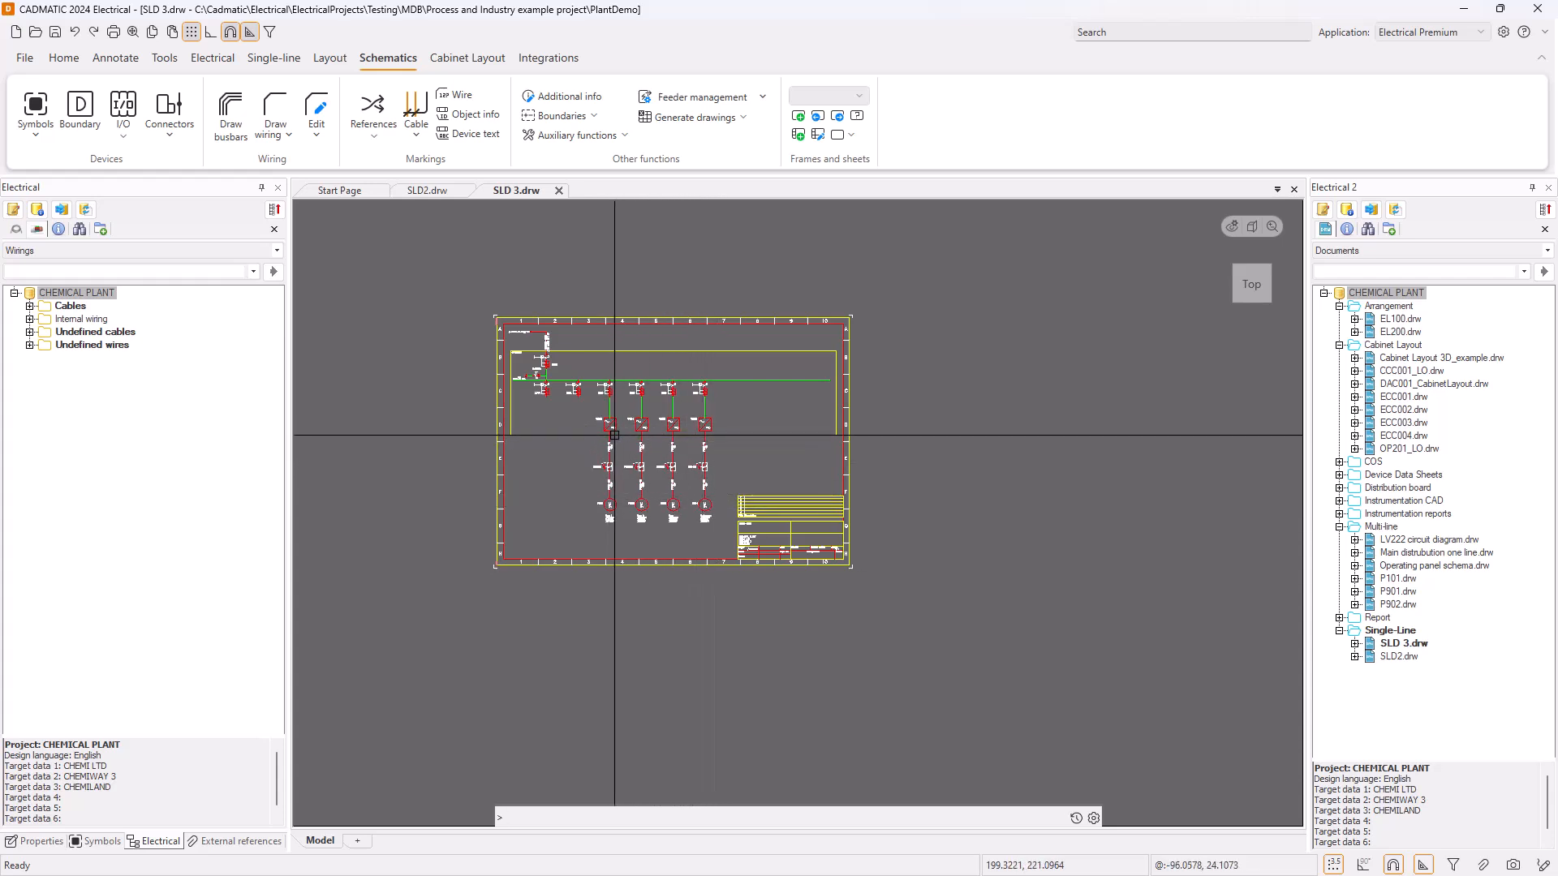
pyautogui.moveTo(614, 435)
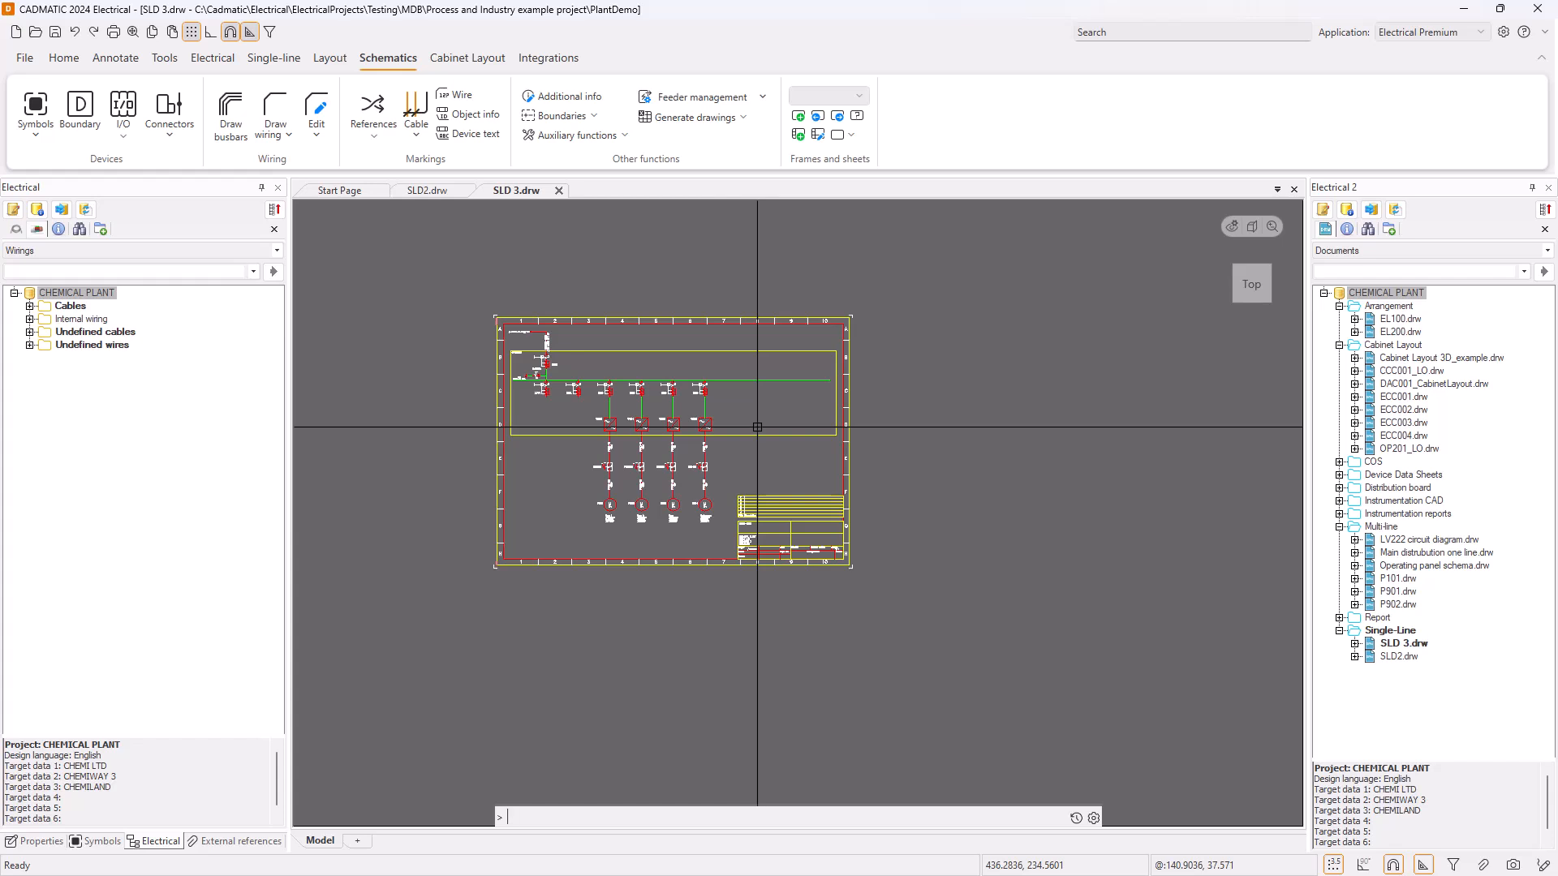
pyautogui.scroll(5, 757, 426)
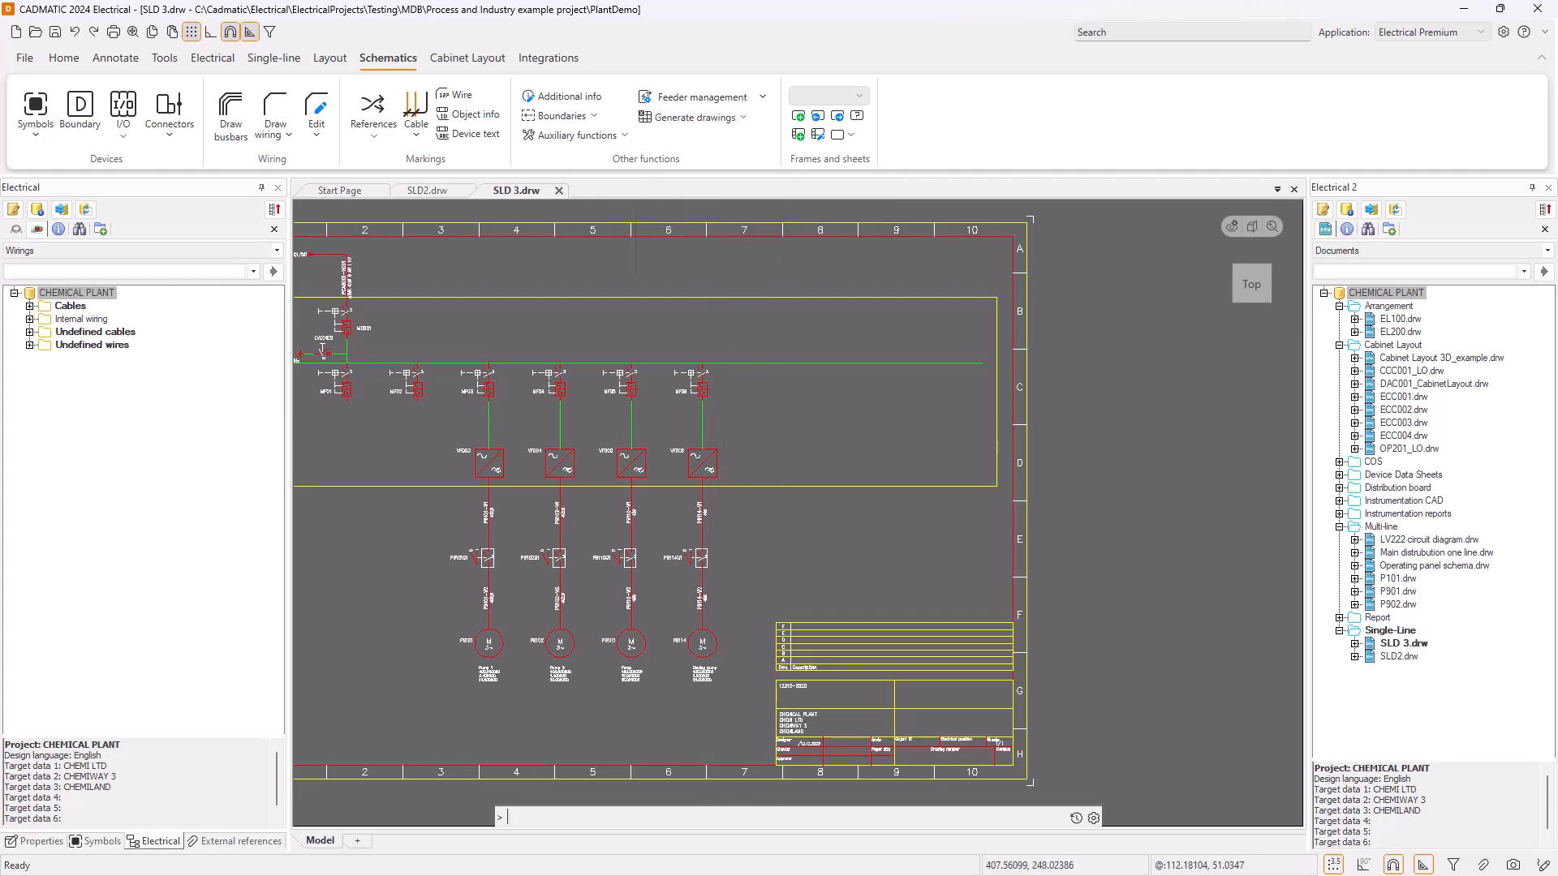
# Open the template drawing VFD.drw from the VFD subfolder of the project's Templates folder
pyautogui.hotkey('ctrl', 'e')
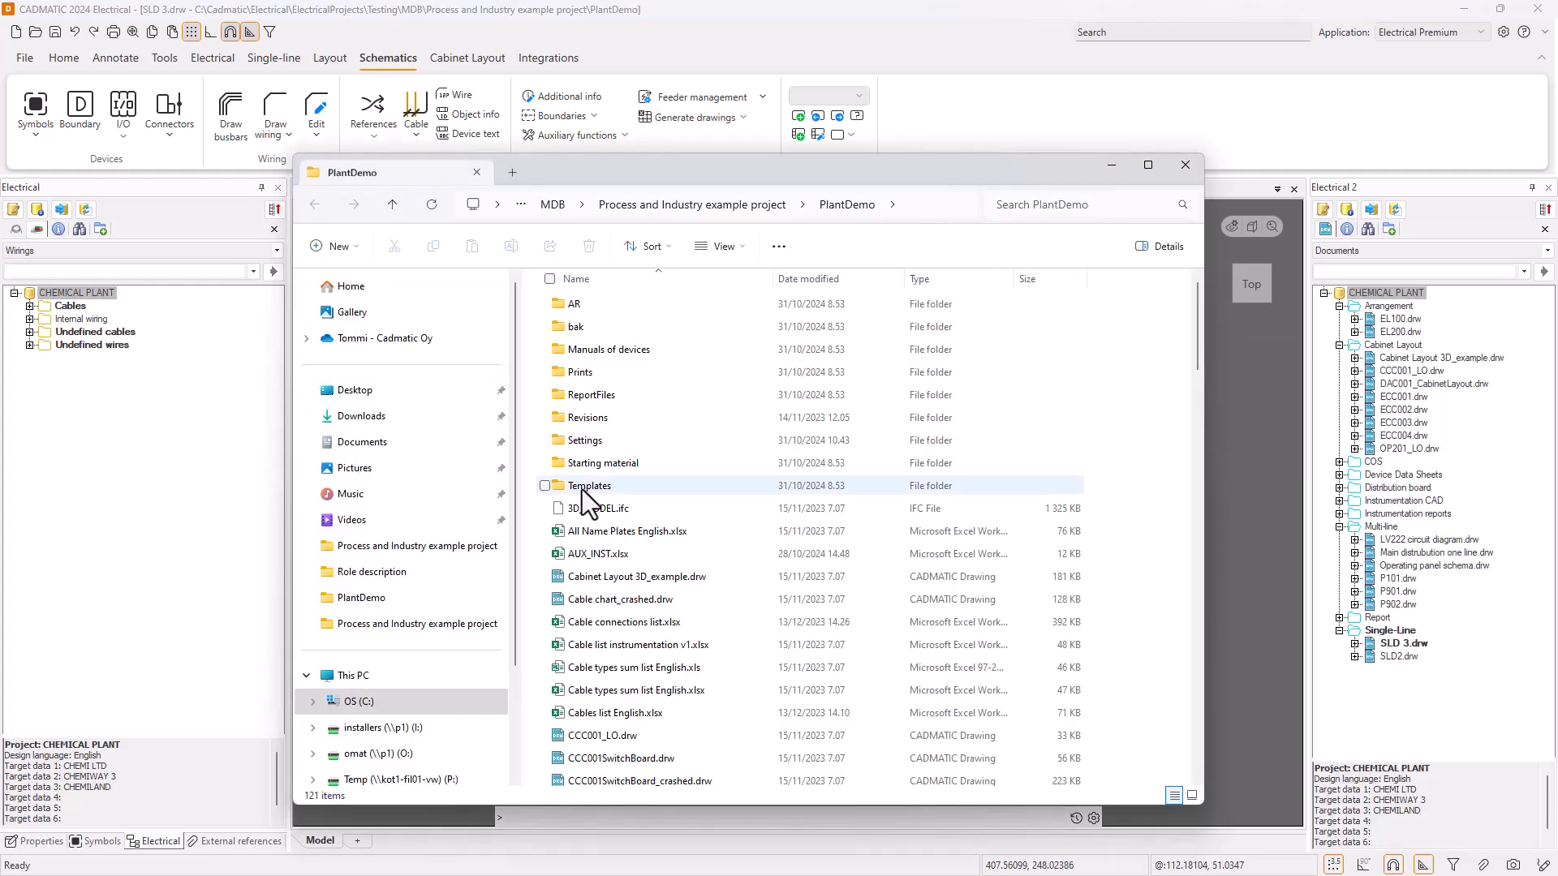
pyautogui.doubleClick(581, 484)
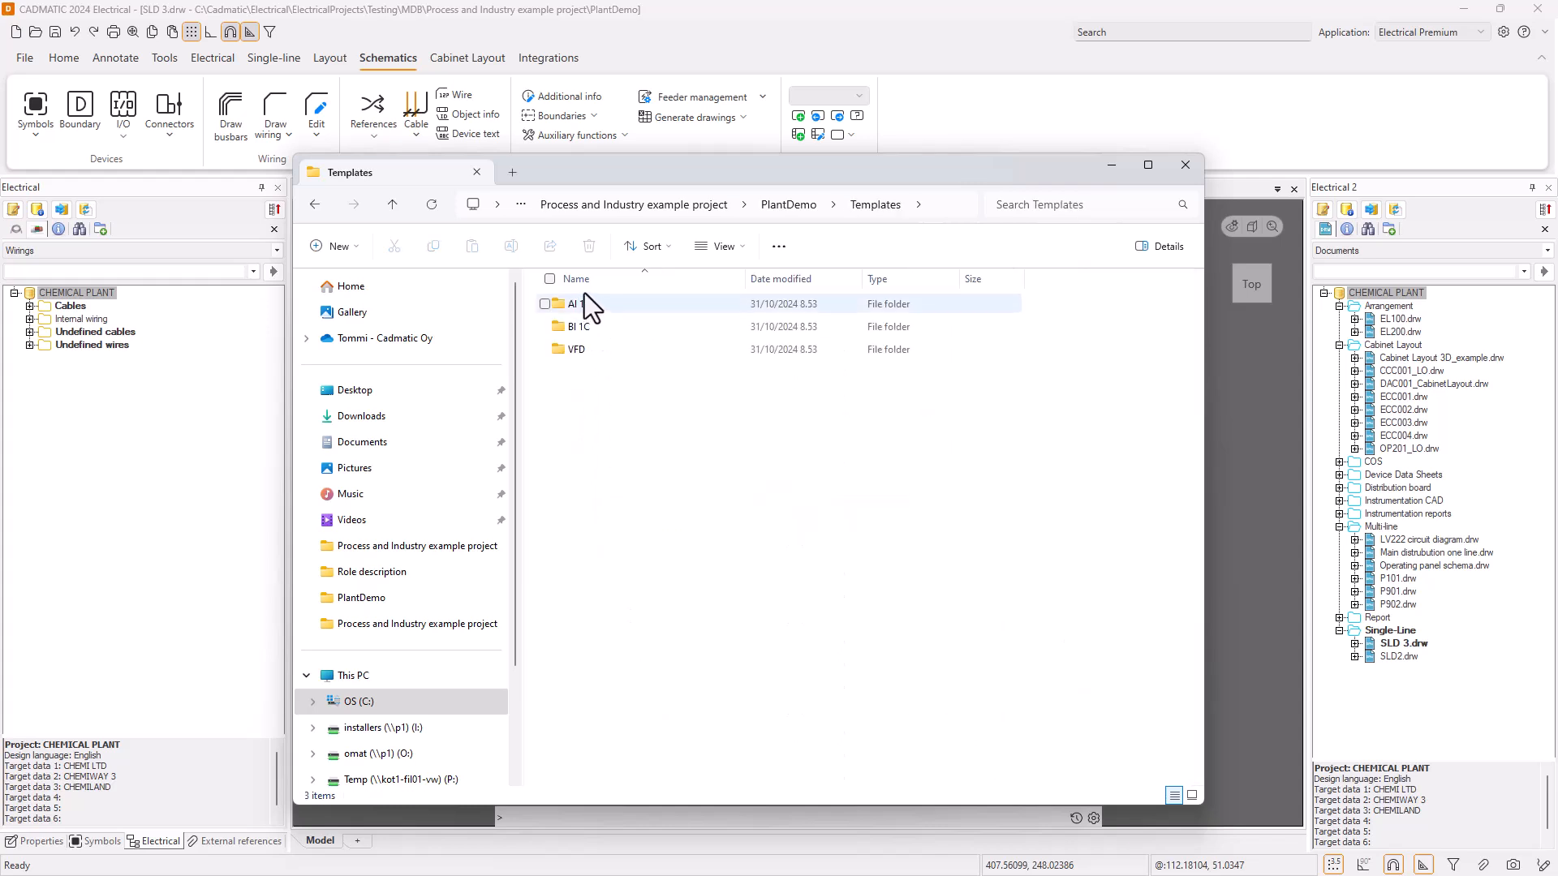
pyautogui.doubleClick(571, 348)
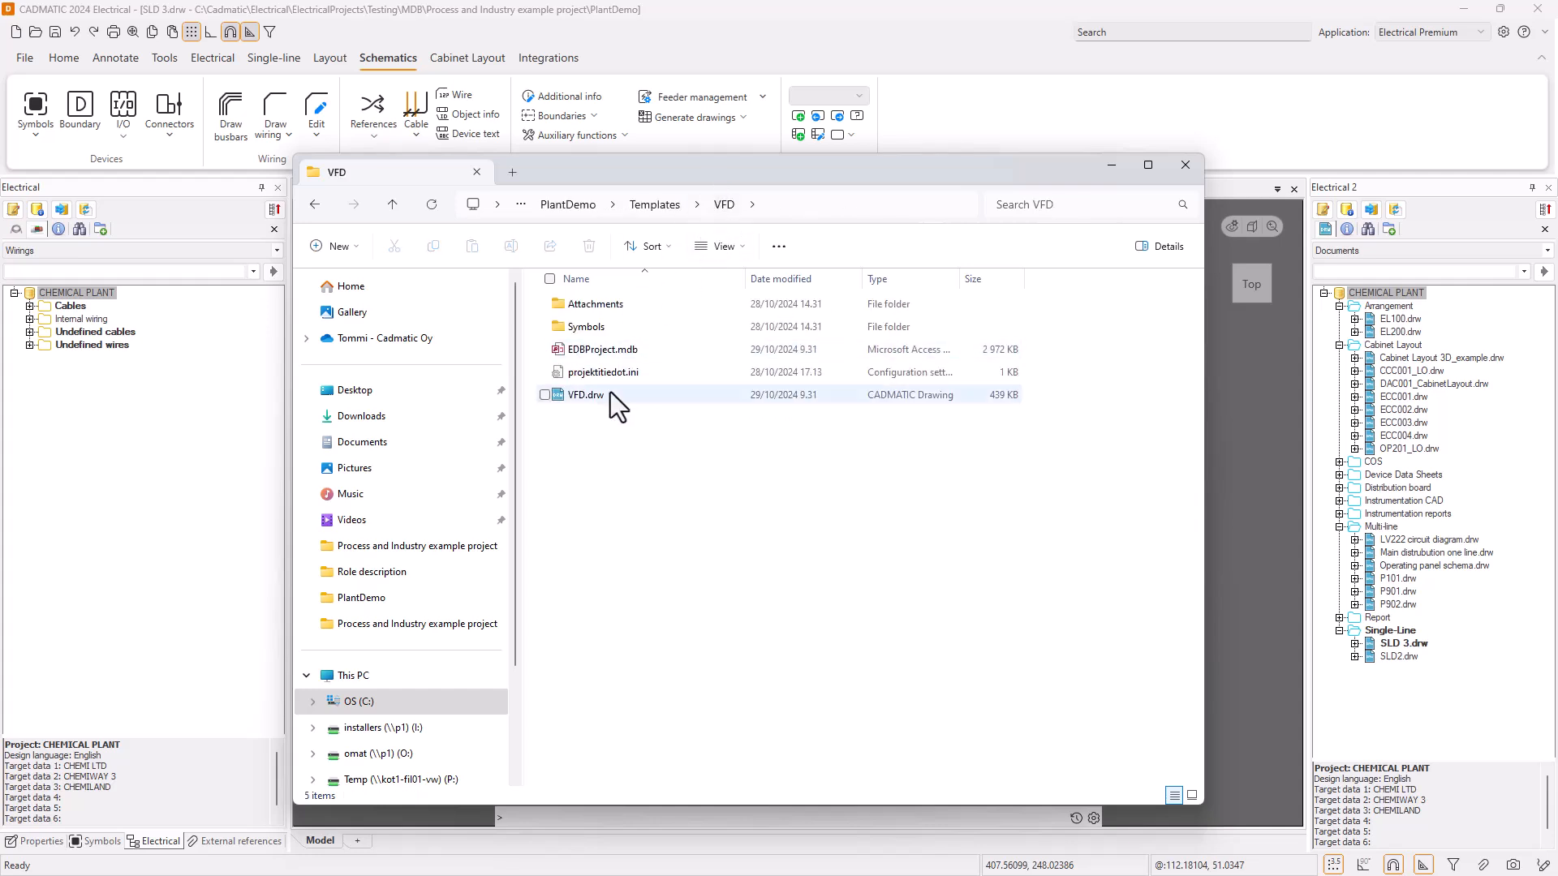
pyautogui.click(576, 398)
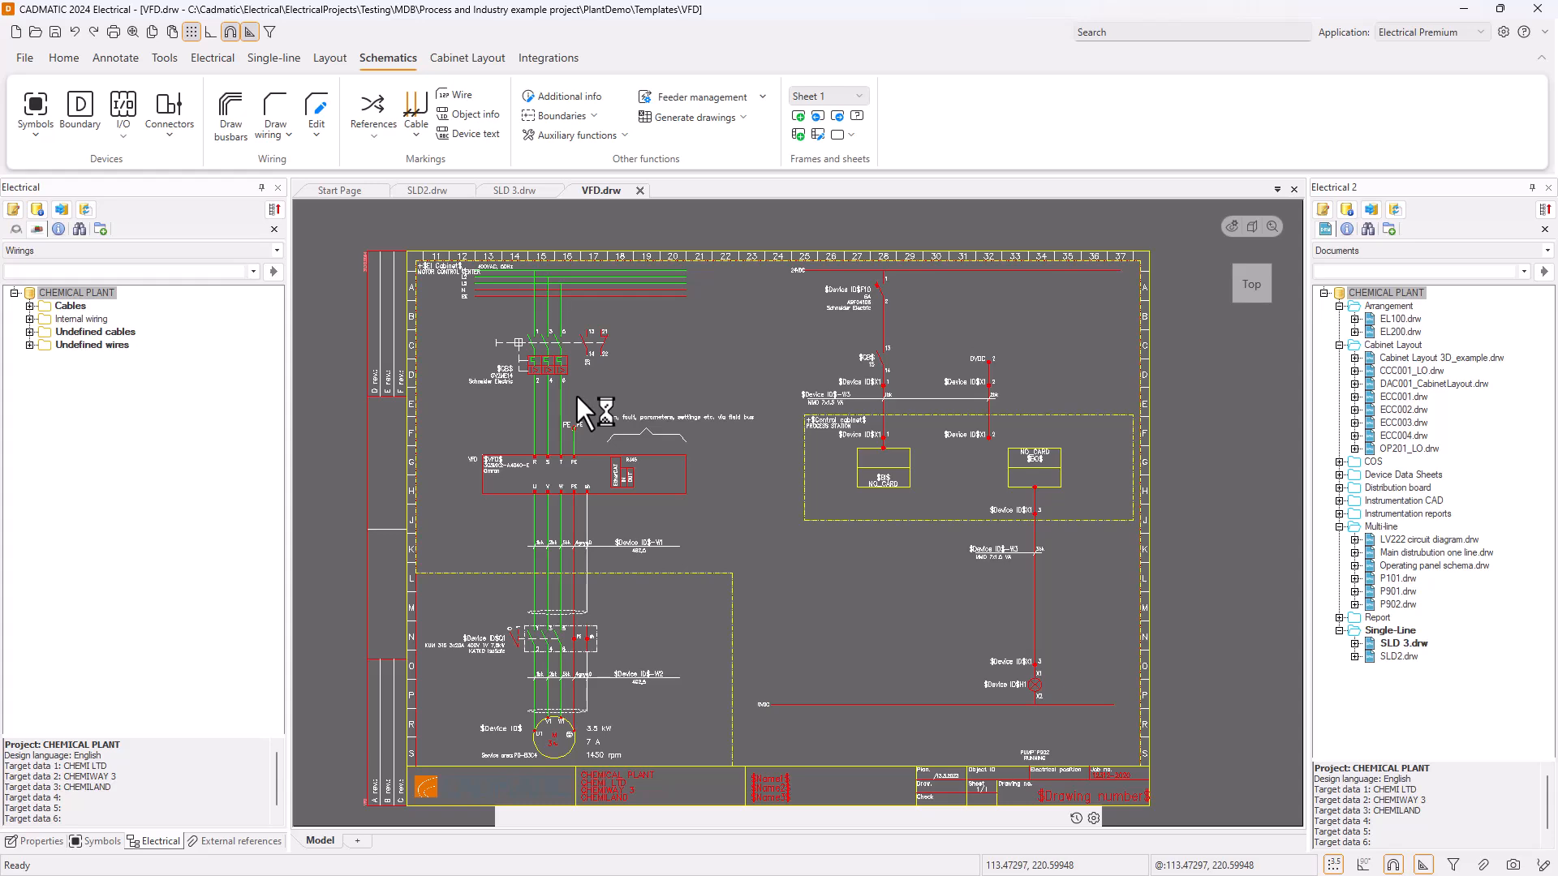
# Examine the placeholder texts for devices, cables and the control cabinet in the VFD template, and close it with changes saved
pyautogui.scroll(3, 696, 520)
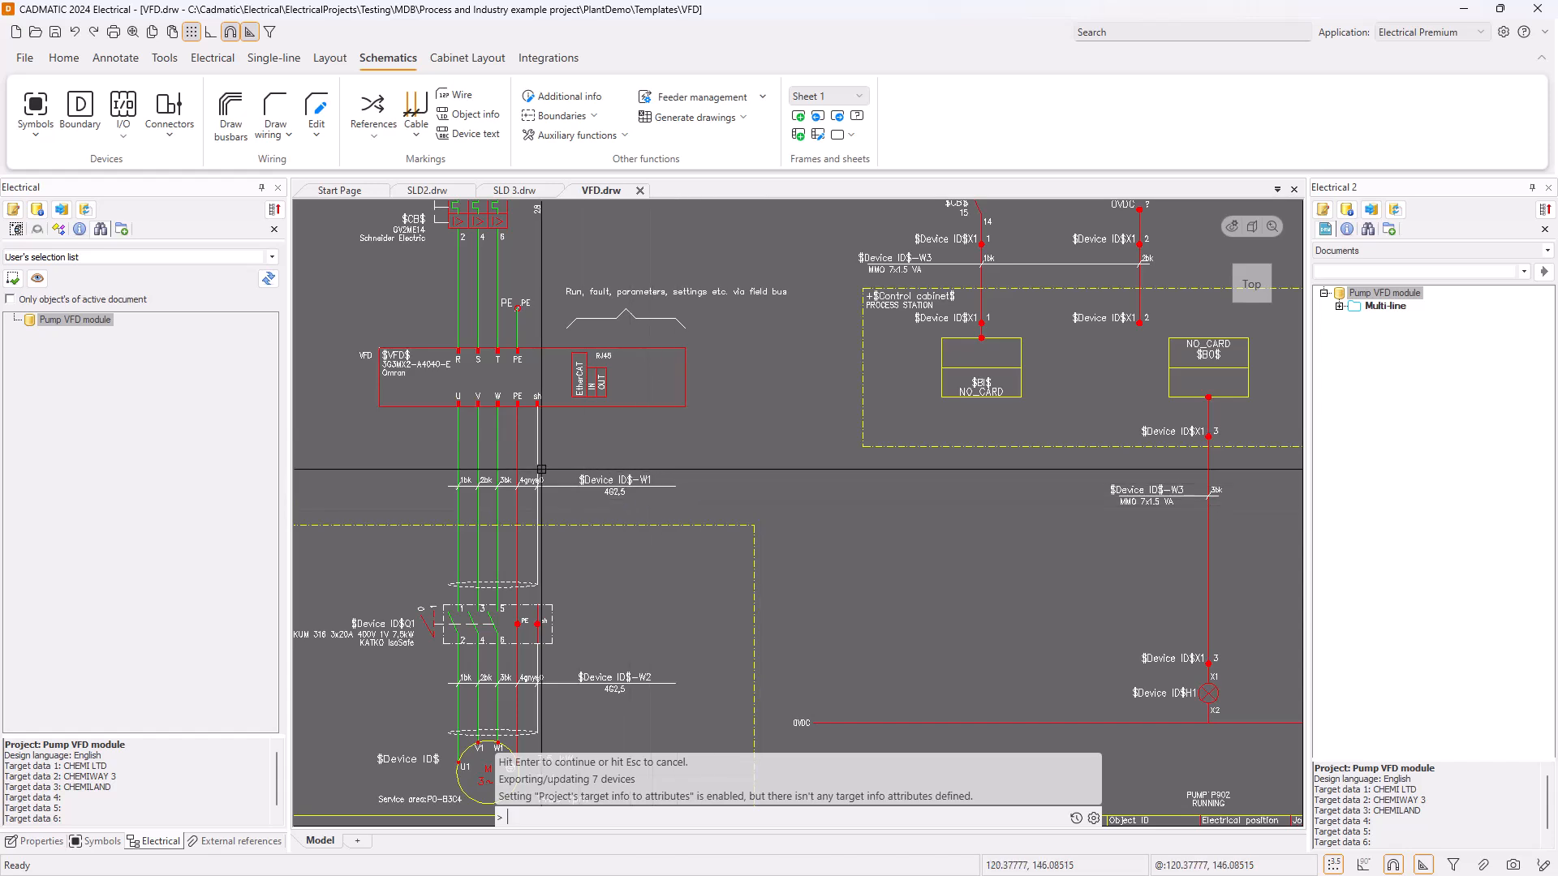
pyautogui.moveTo(896, 500); pyautogui.dragTo(796, 601, button='middle')
pyautogui.moveTo(816, 448); pyautogui.dragTo(867, 473, button='middle')
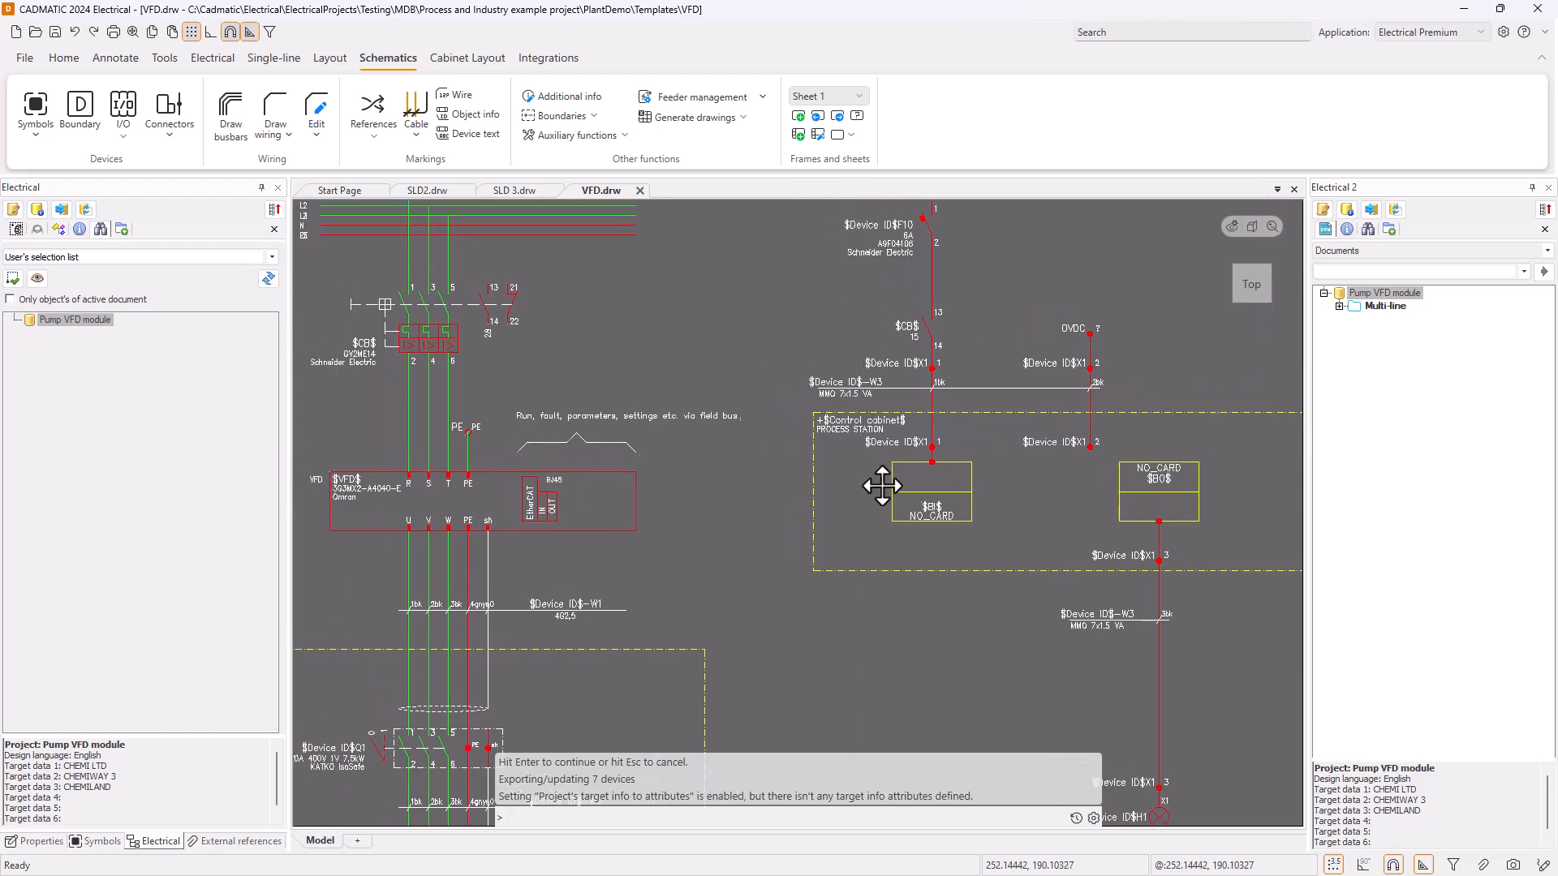
pyautogui.scroll(2, 925, 364)
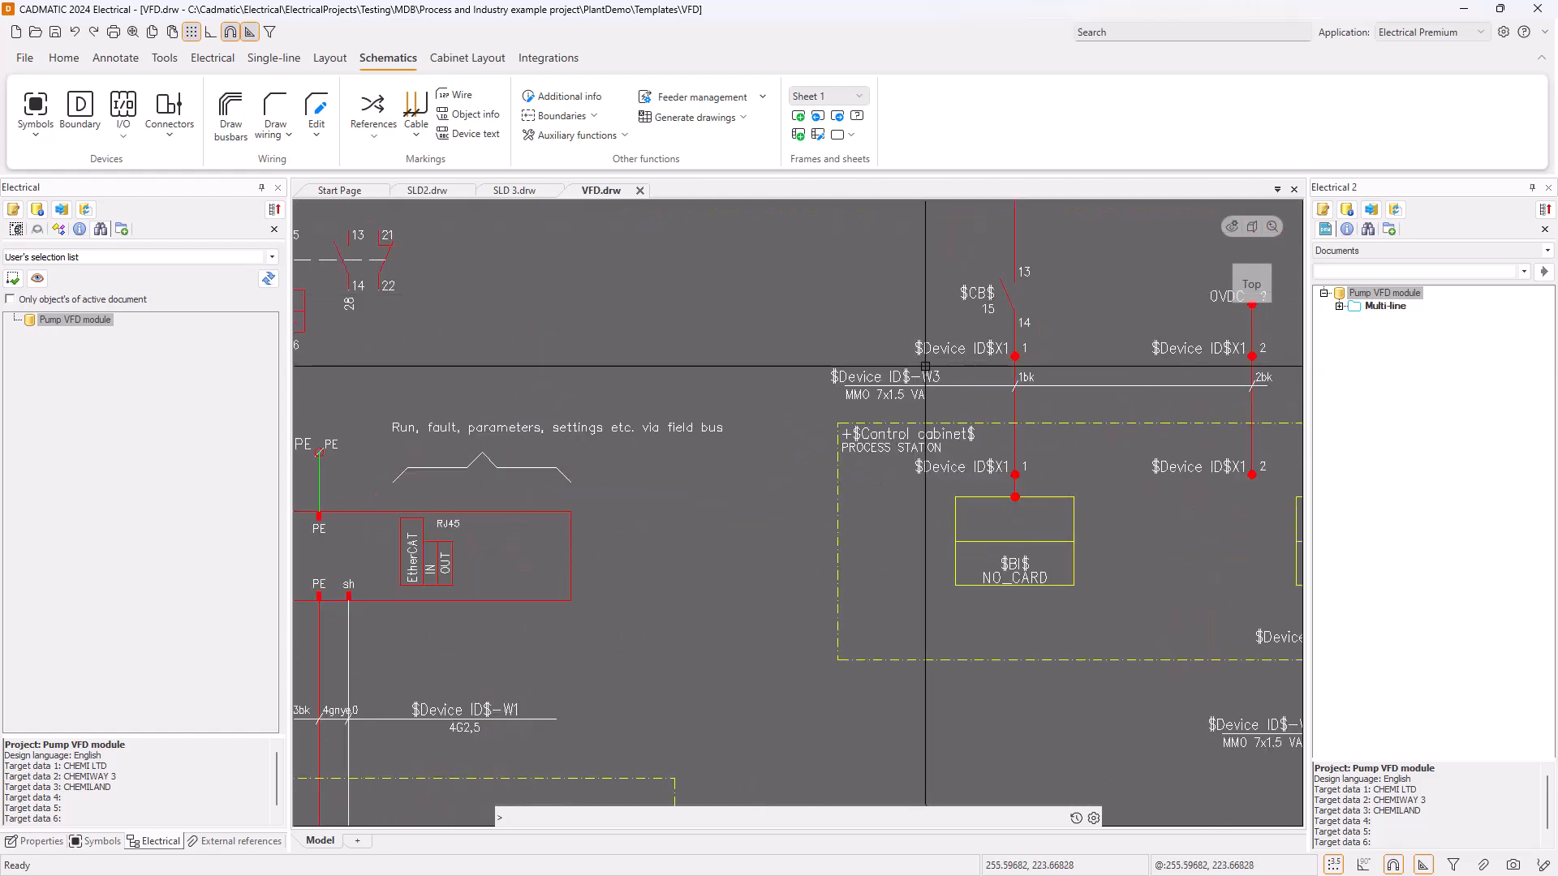
pyautogui.scroll(4, 894, 390)
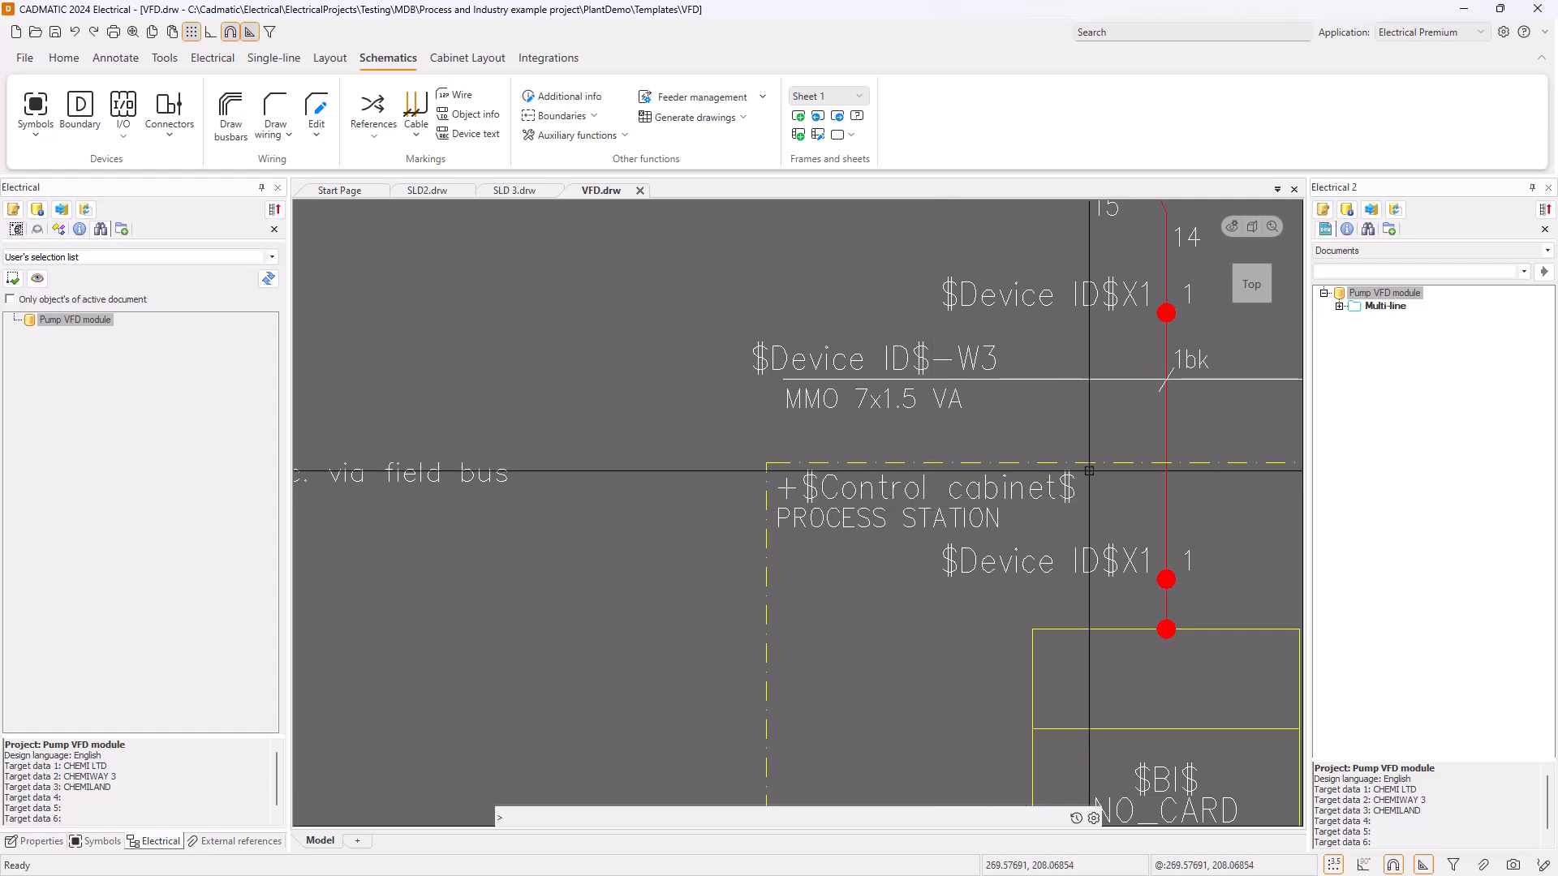
pyautogui.scroll(-5, 939, 519)
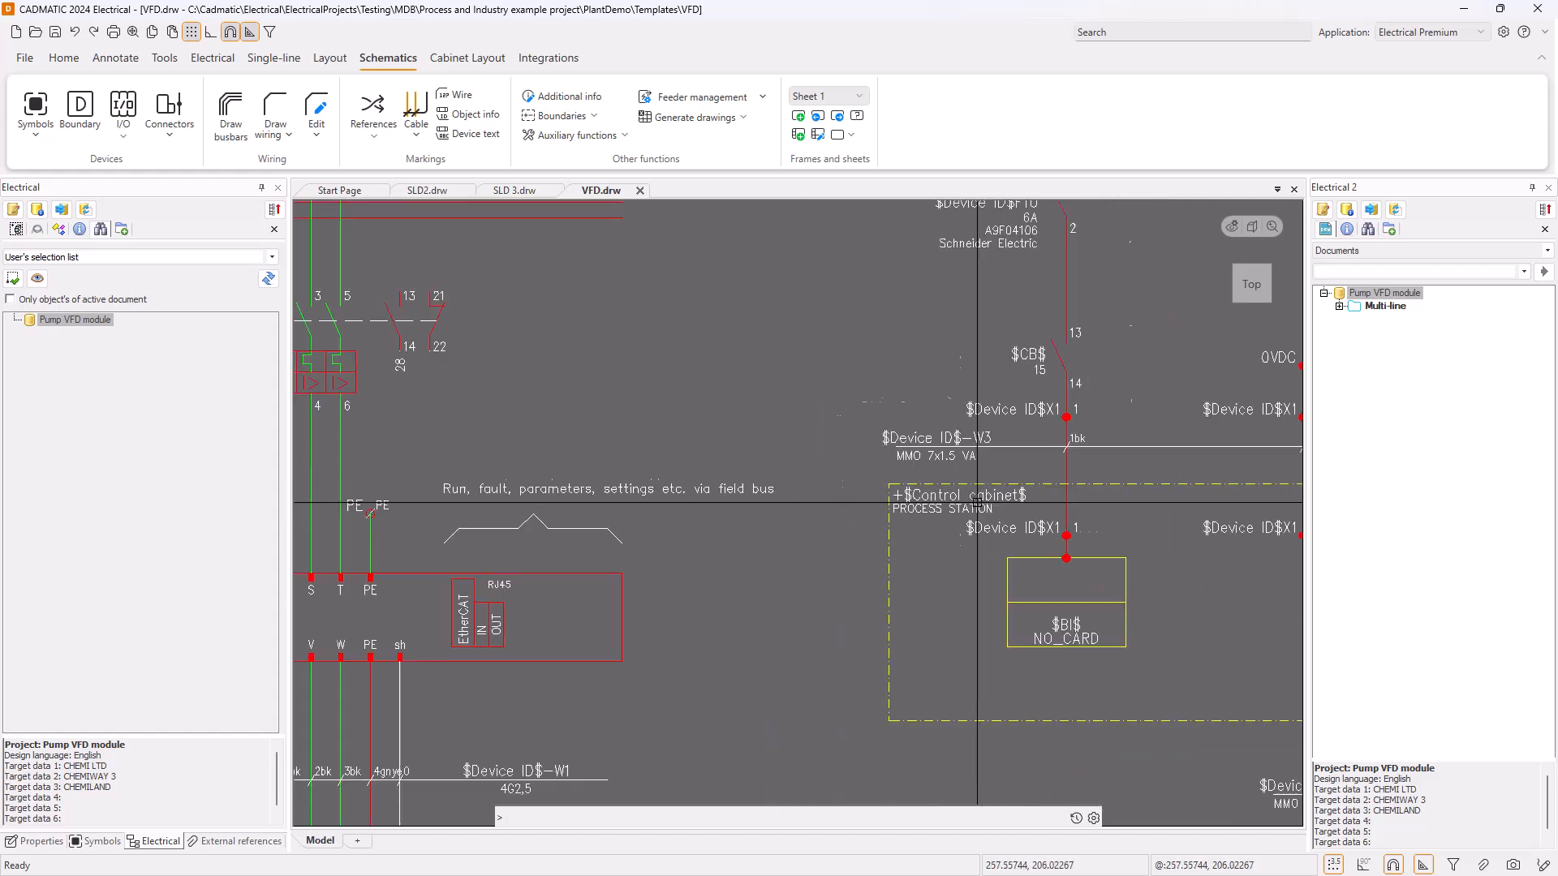
pyautogui.moveTo(941, 519); pyautogui.dragTo(911, 469, button='middle')
pyautogui.scroll(-2, 907, 474)
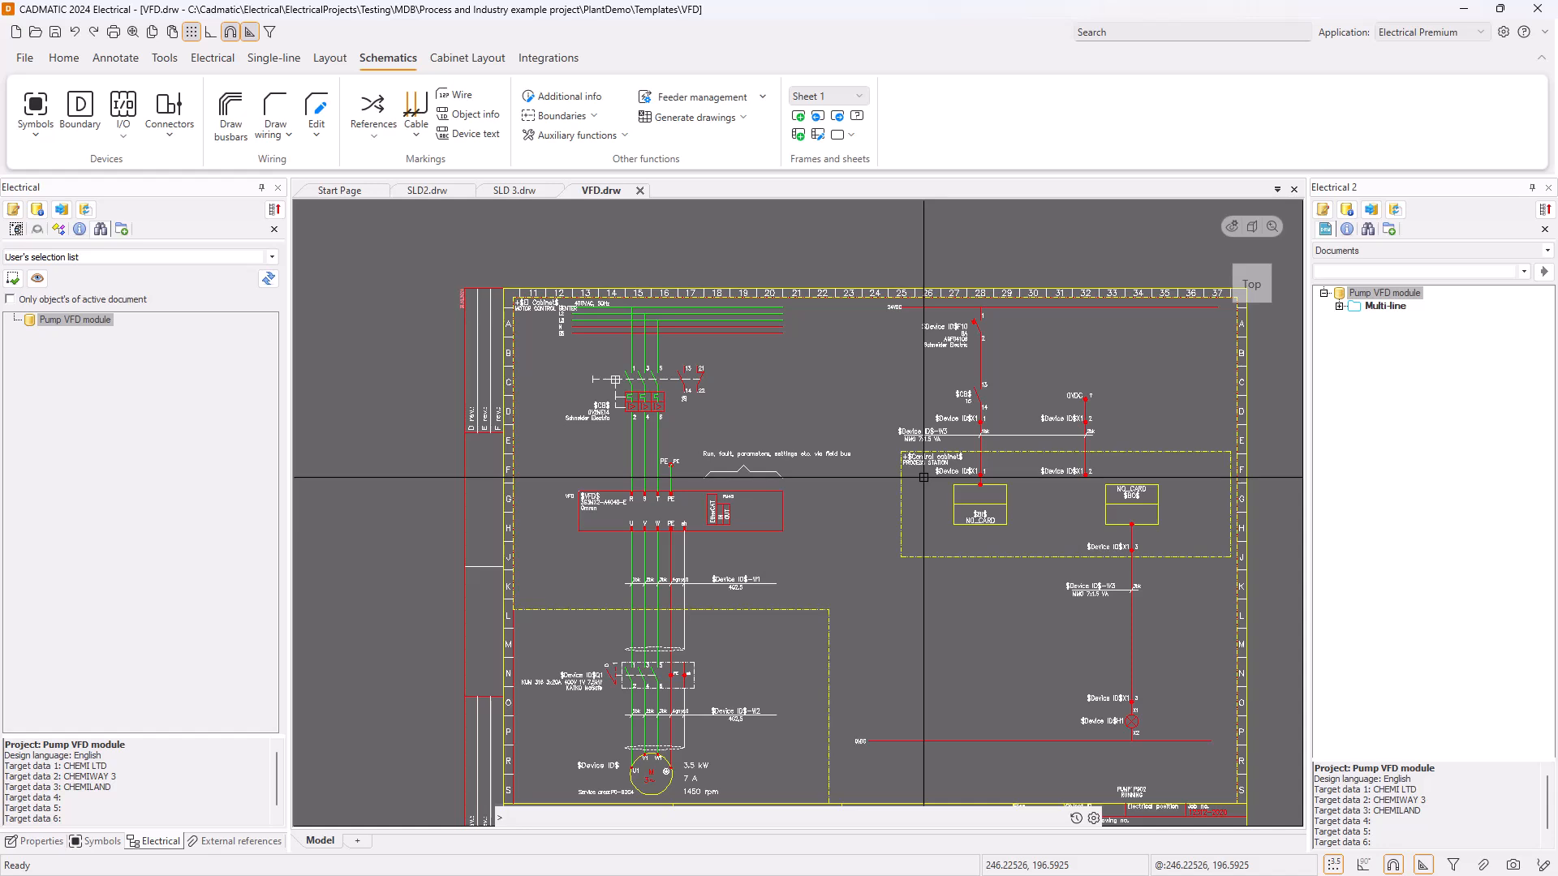
pyautogui.moveTo(835, 477); pyautogui.dragTo(770, 433, button='middle')
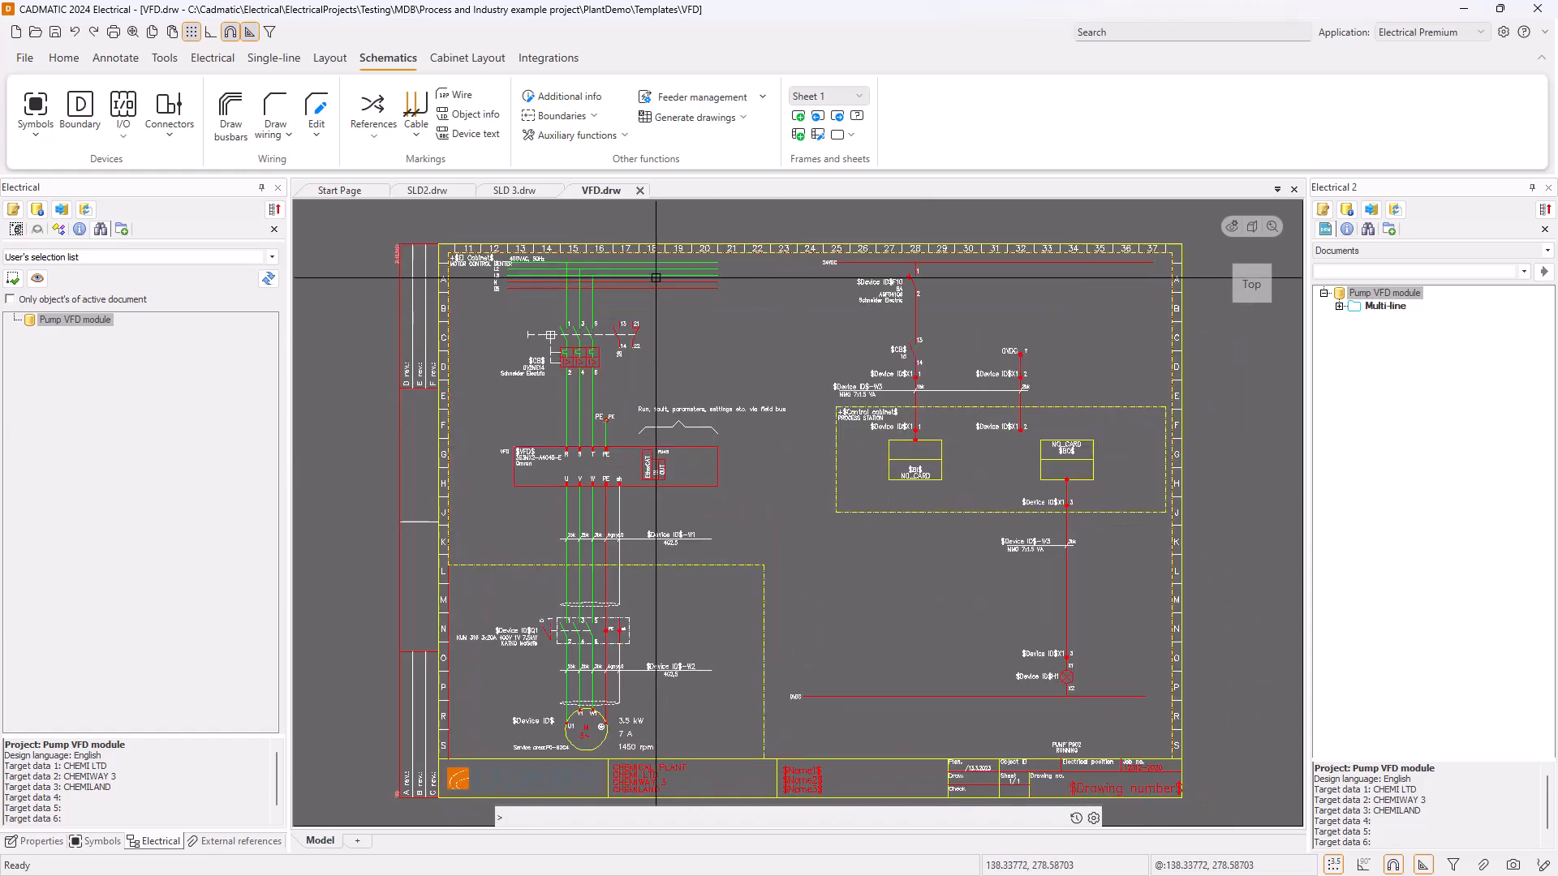
pyautogui.click(639, 190)
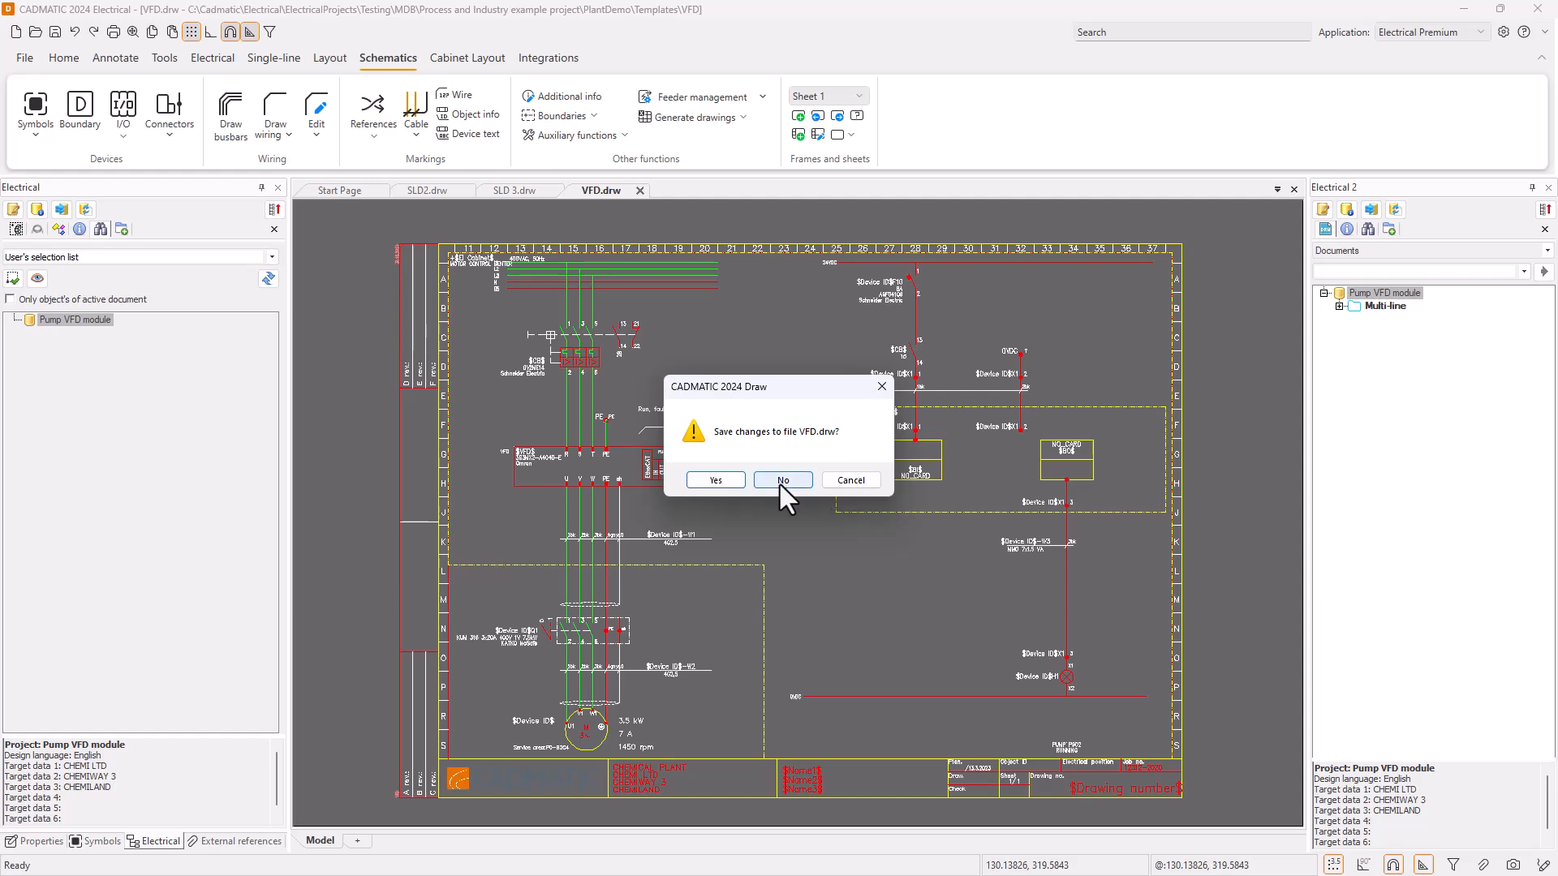
pyautogui.click(733, 482)
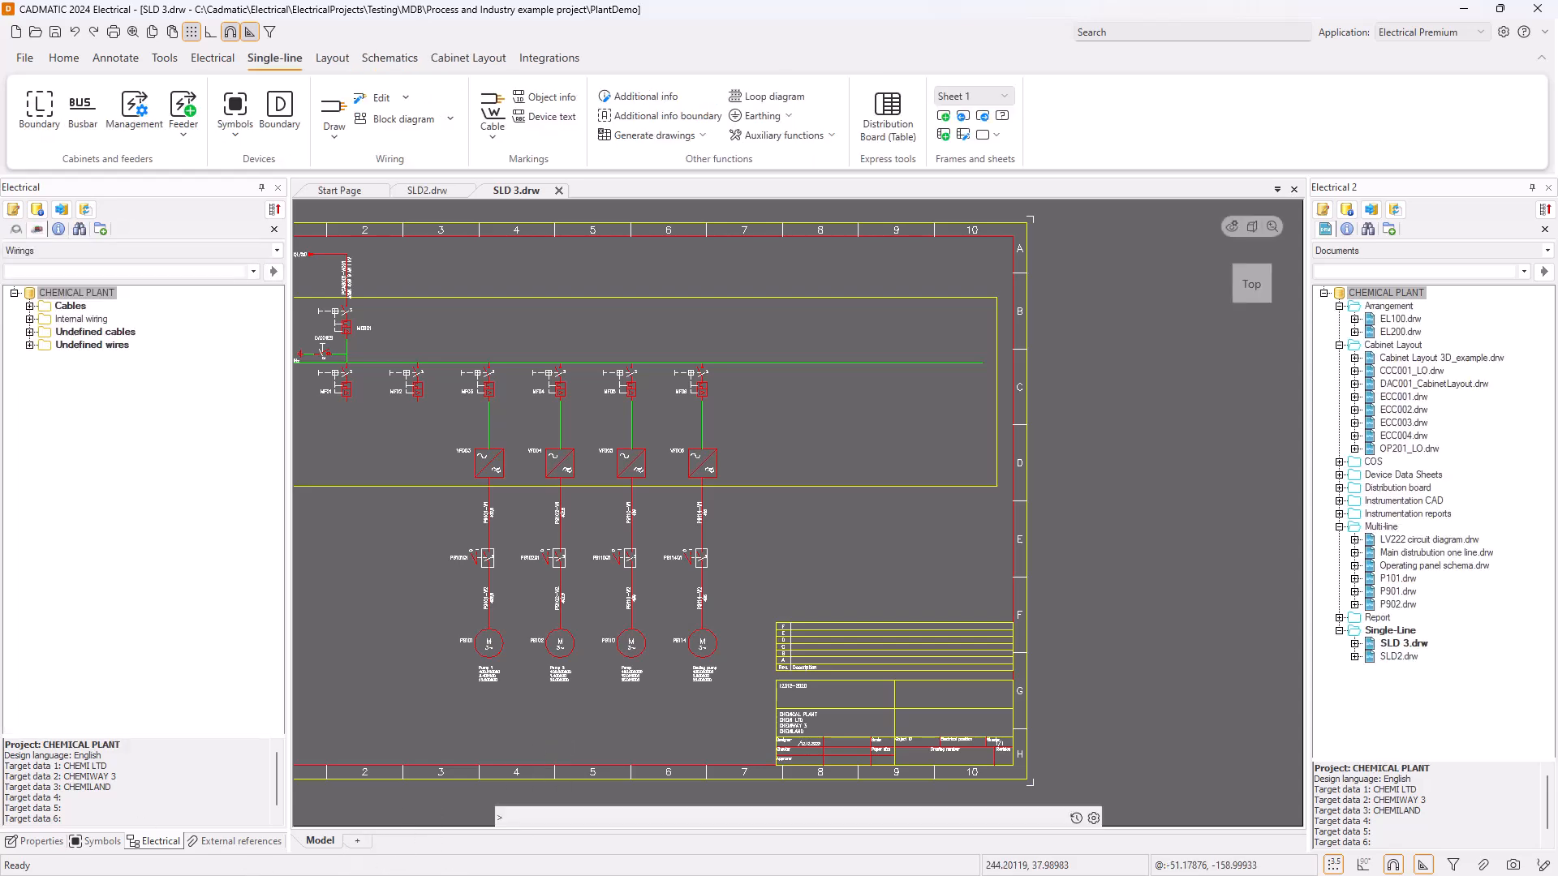
# Open the template drawing BI 1C.drw from the BI 1C subfolder of Templates and inspect its cable and device placeholders
pyautogui.hotkey('alt', 'Tab')
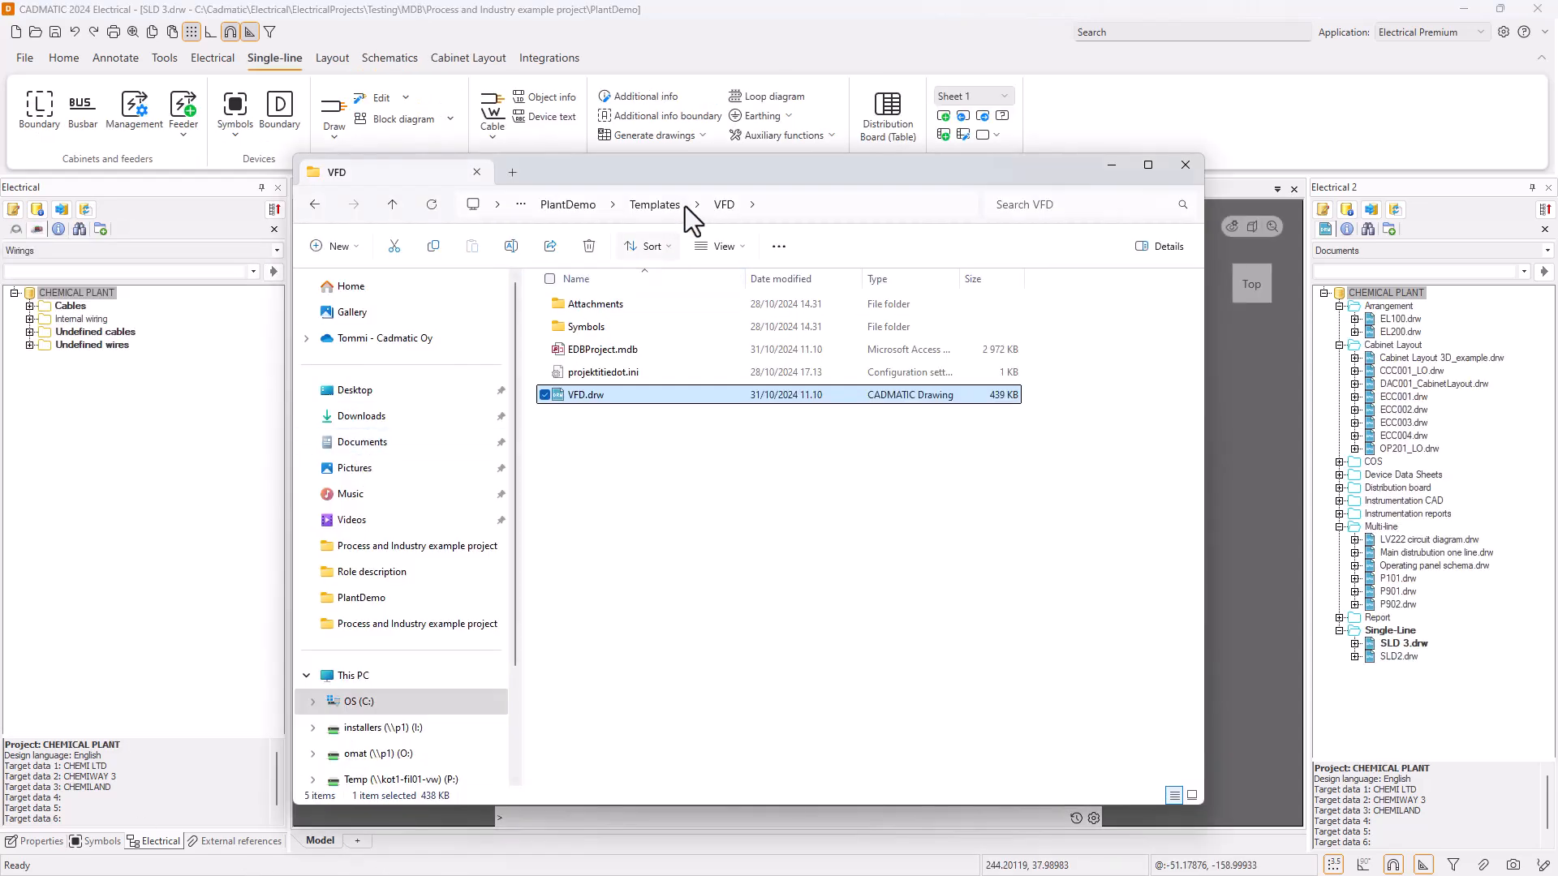
pyautogui.click(656, 205)
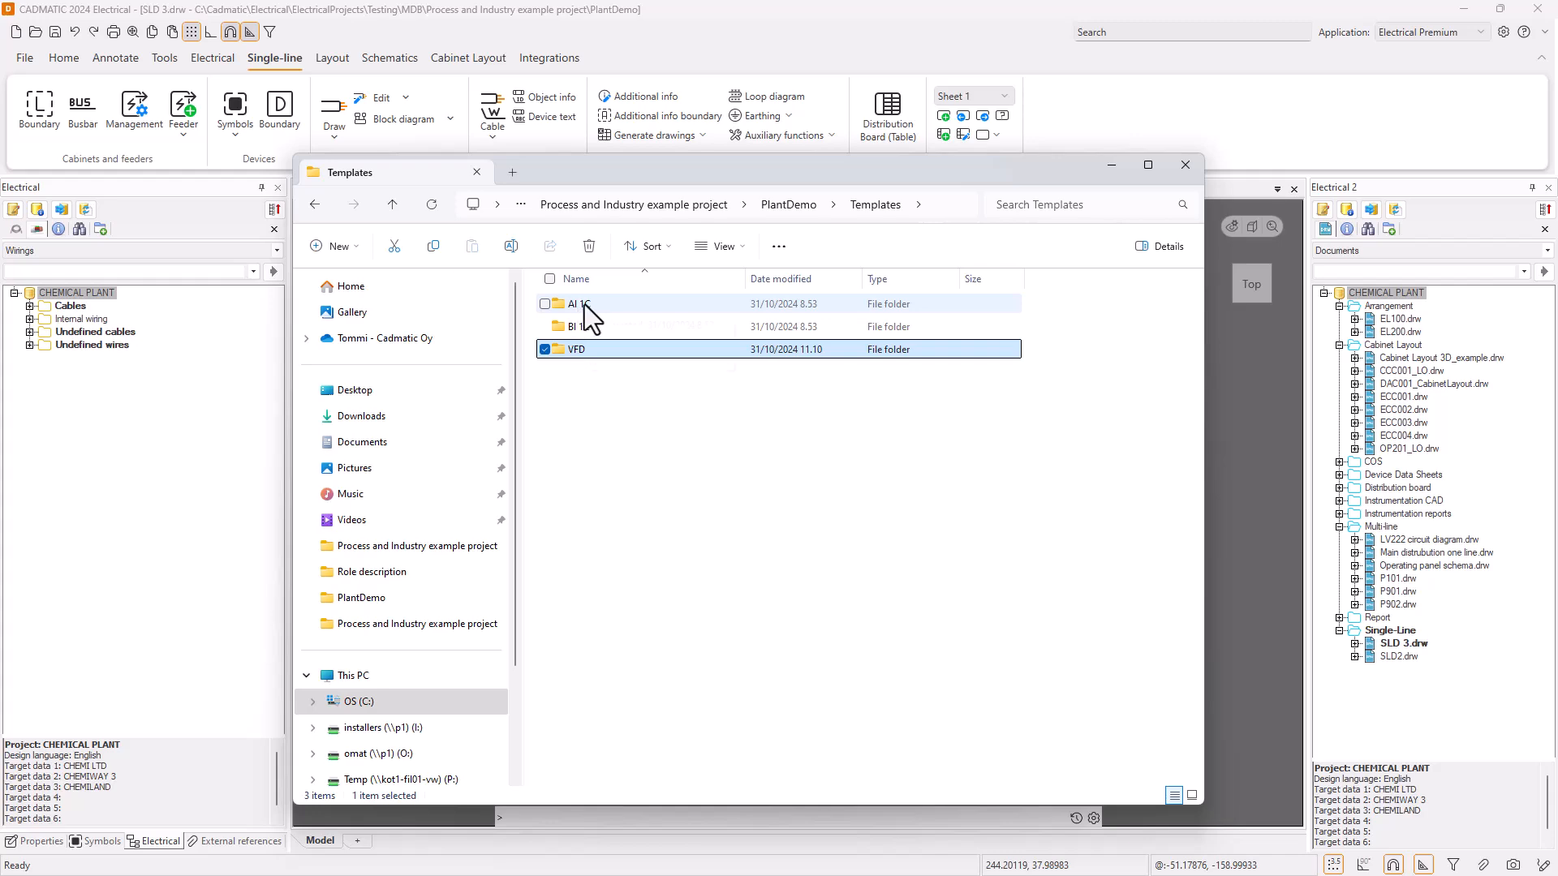
pyautogui.doubleClick(573, 327)
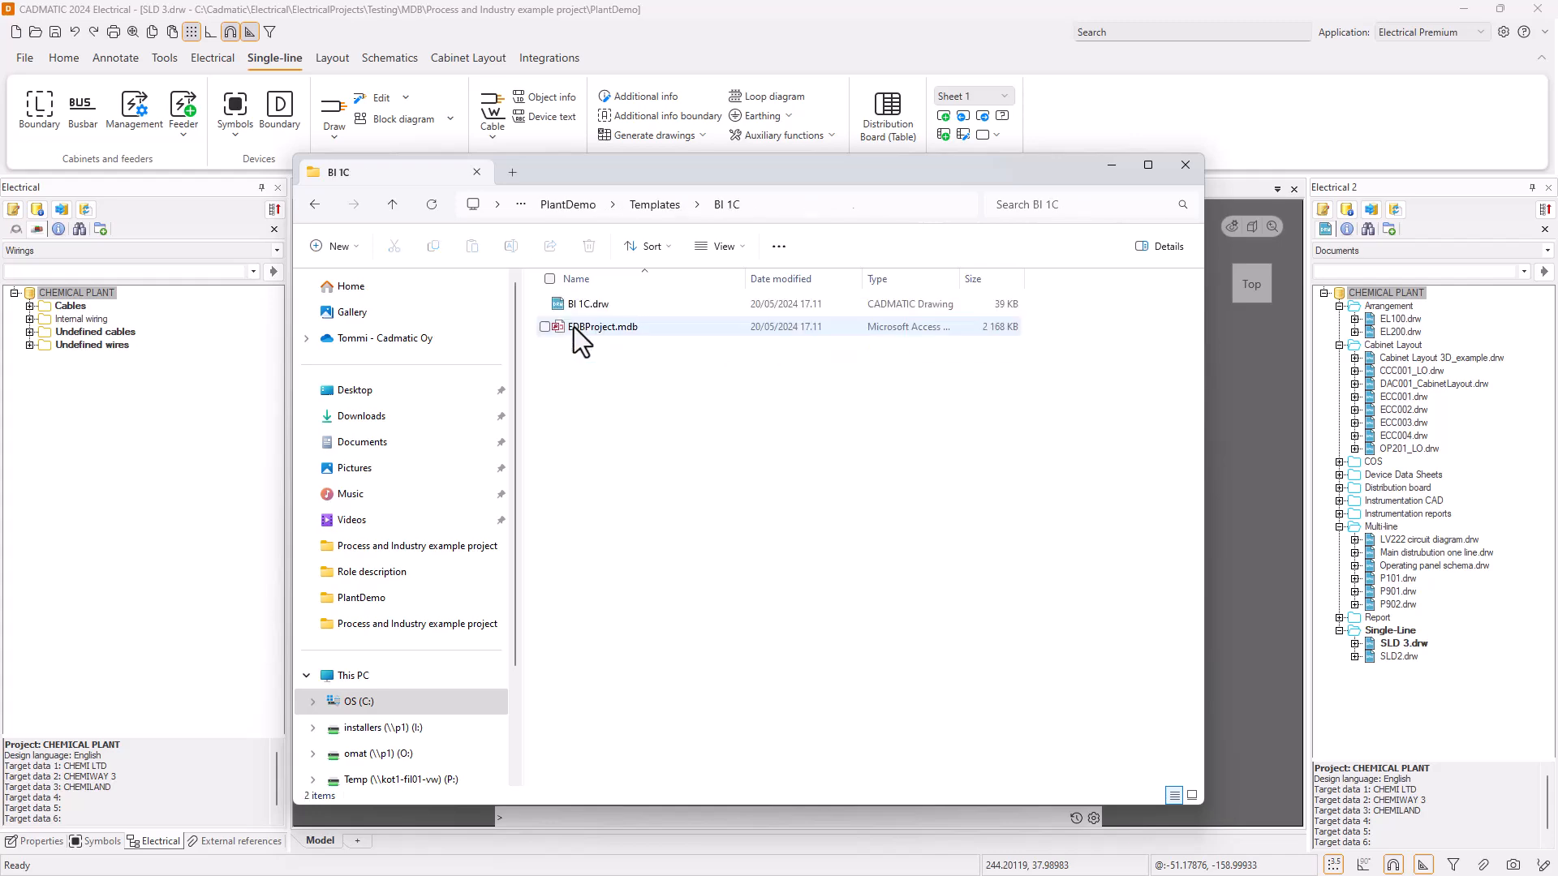
pyautogui.doubleClick(584, 305)
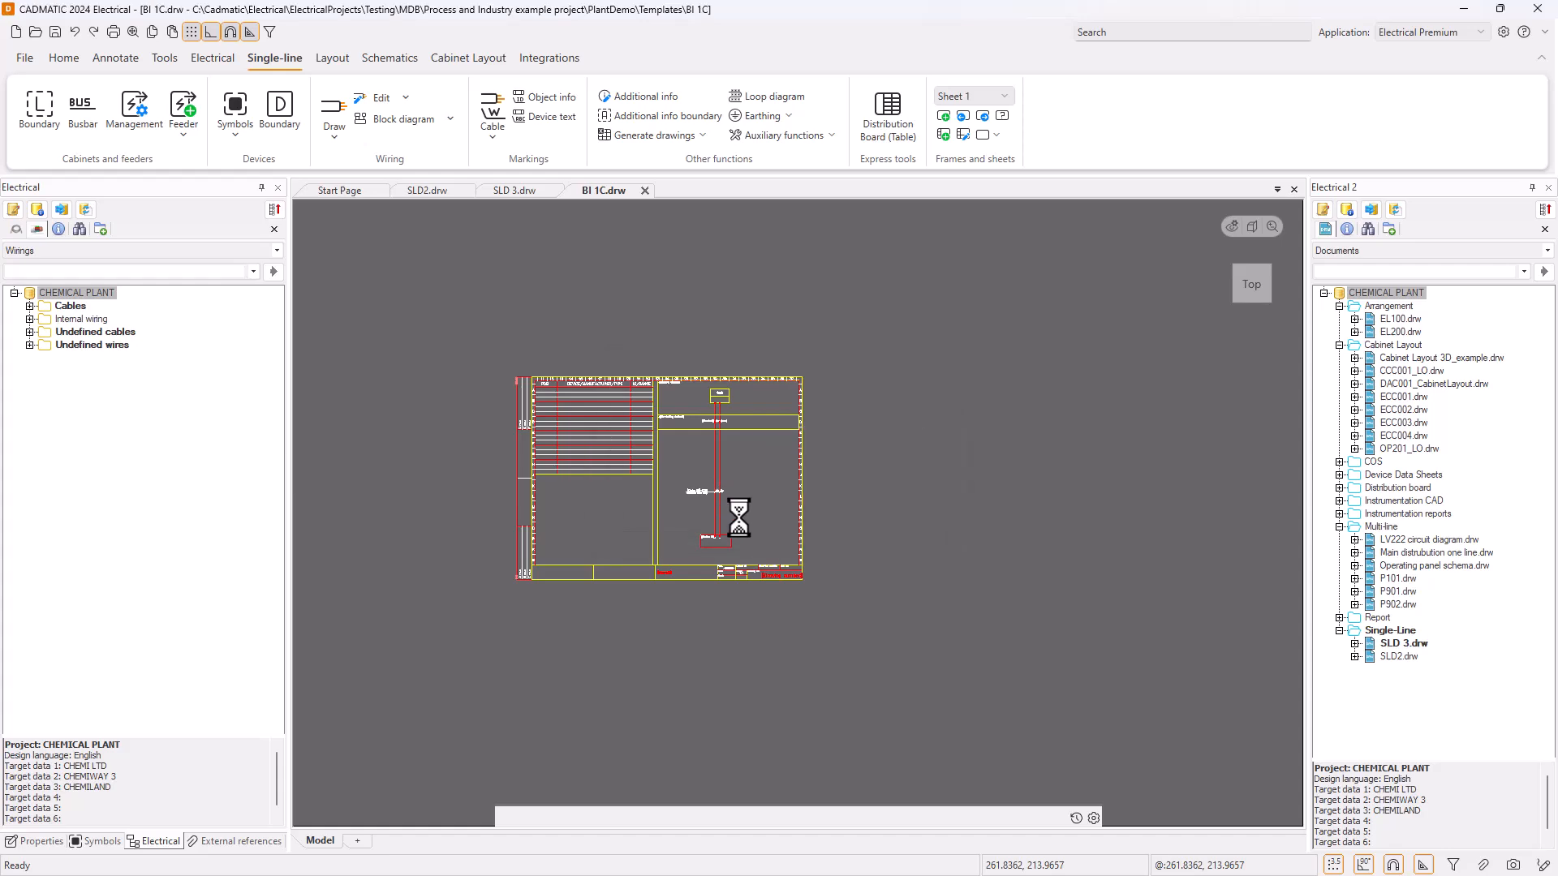
pyautogui.scroll(5, 699, 501)
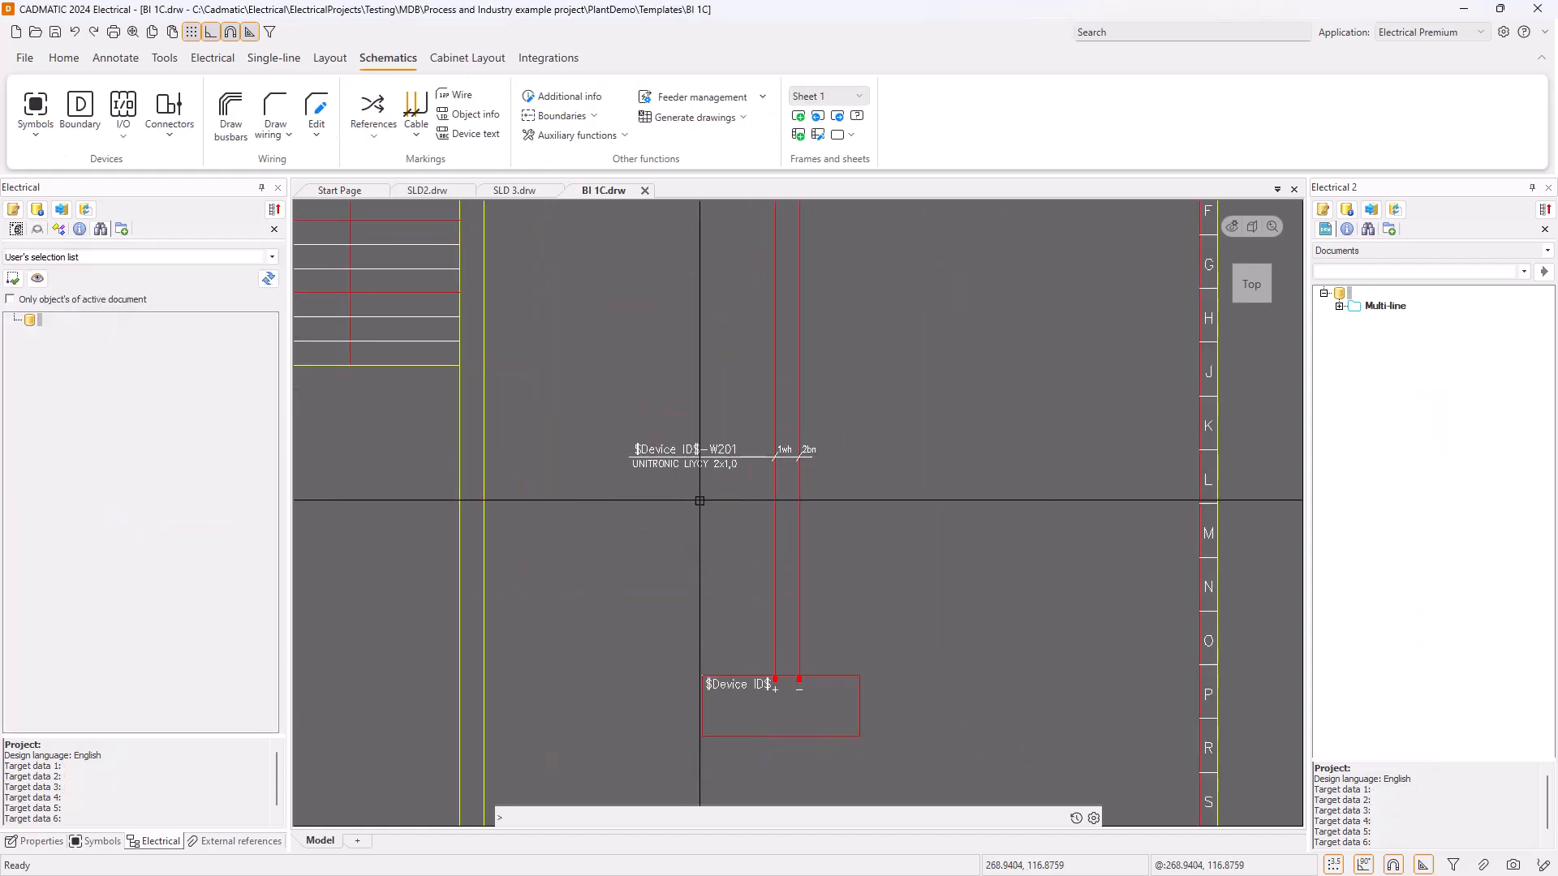
# Examine the marshalling cabinet, terminal and cable placeholders in the BI 1C template, and close it without saving changes
pyautogui.scroll(-4, 714, 529)
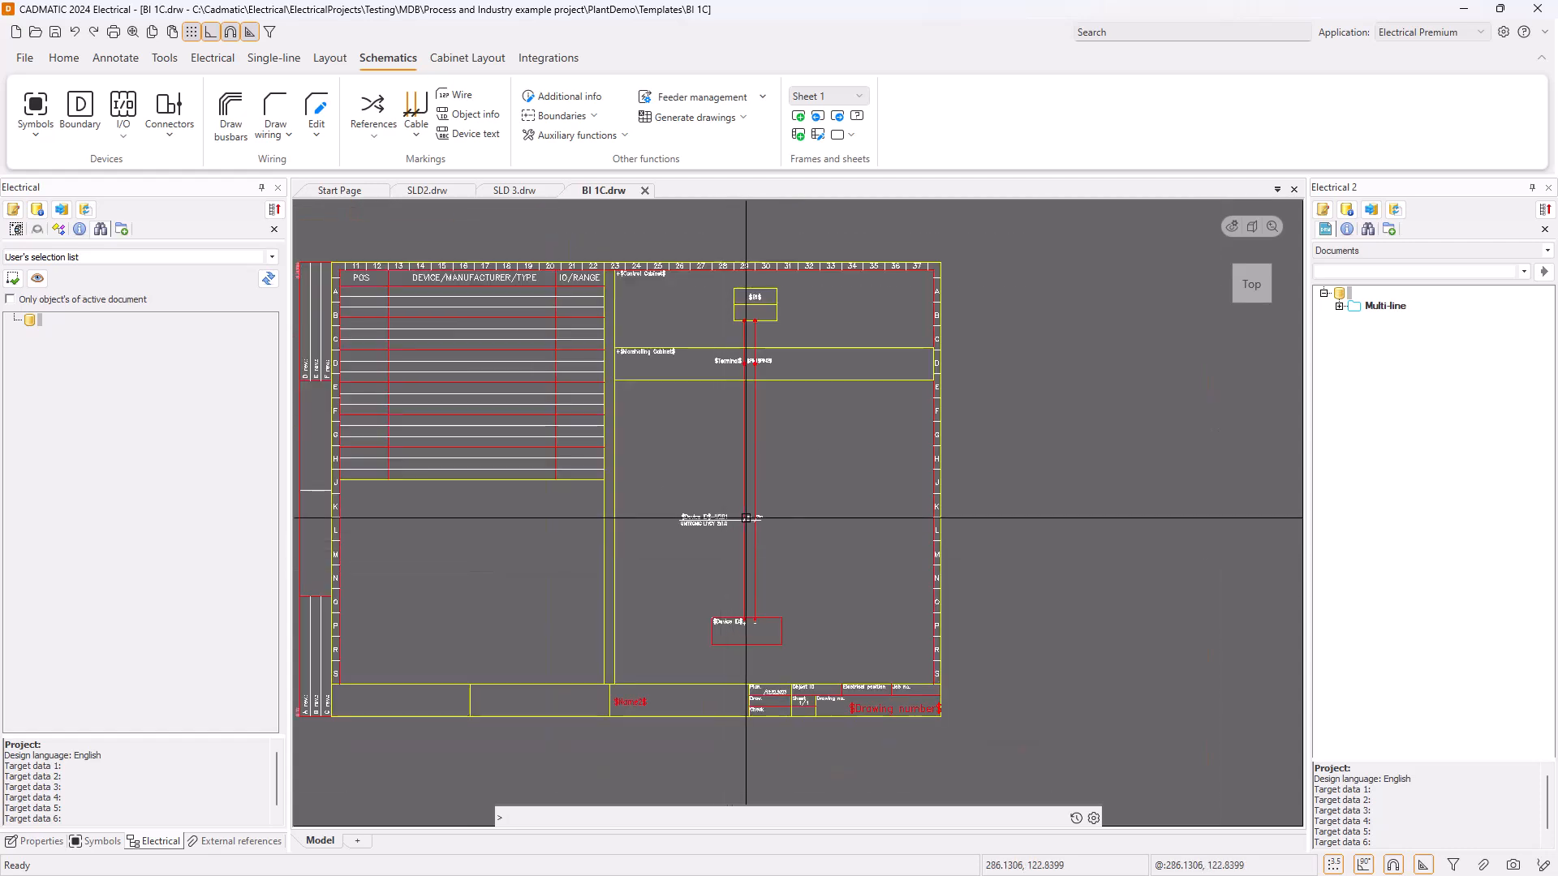
pyautogui.scroll(2, 698, 502)
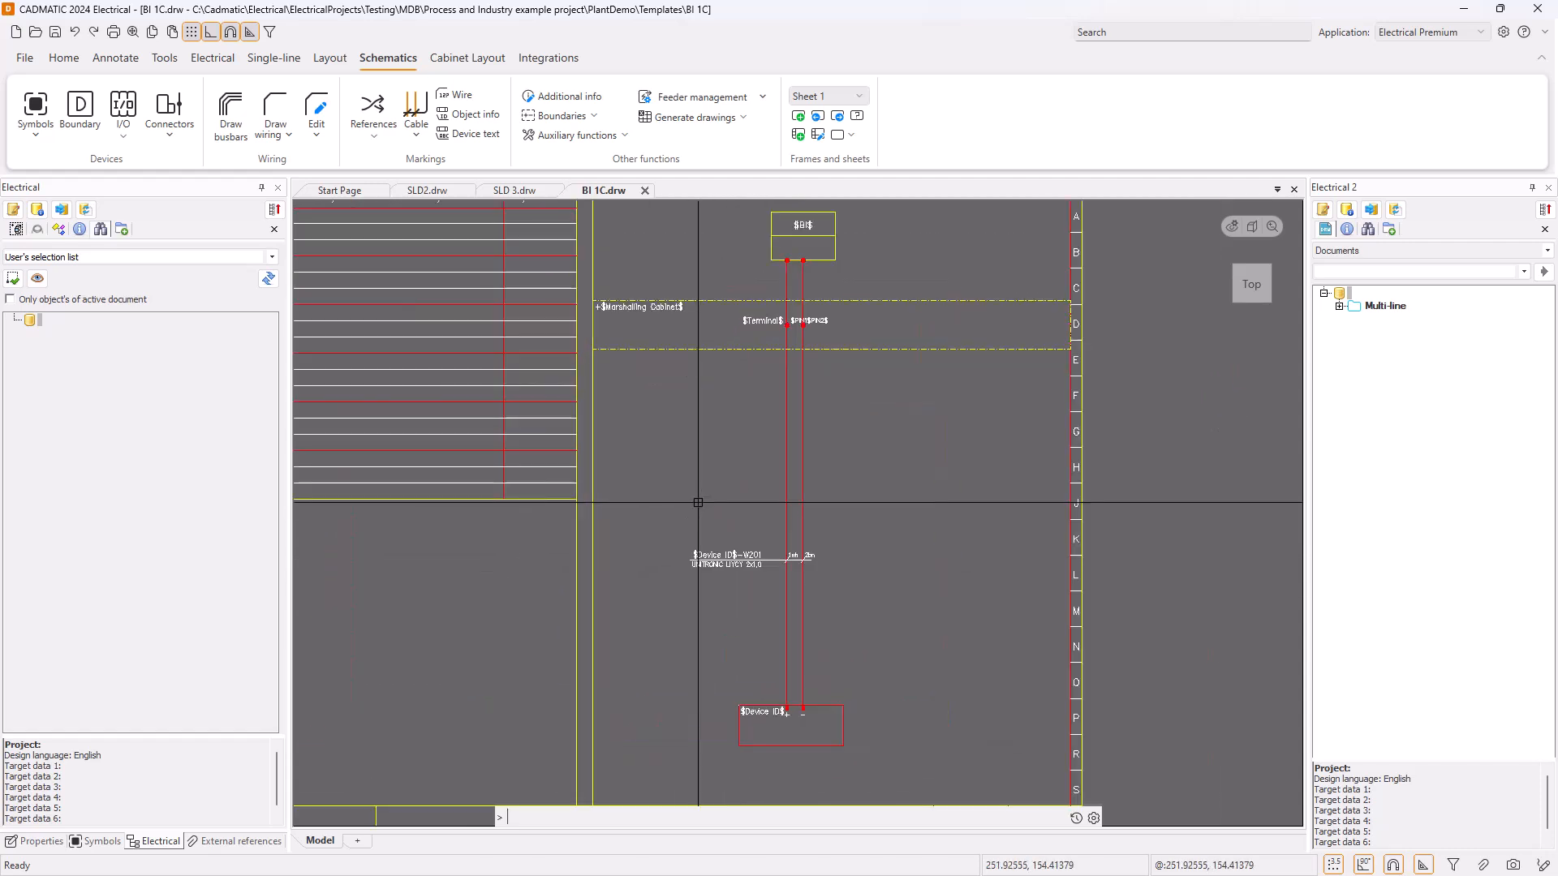
pyautogui.click(645, 191)
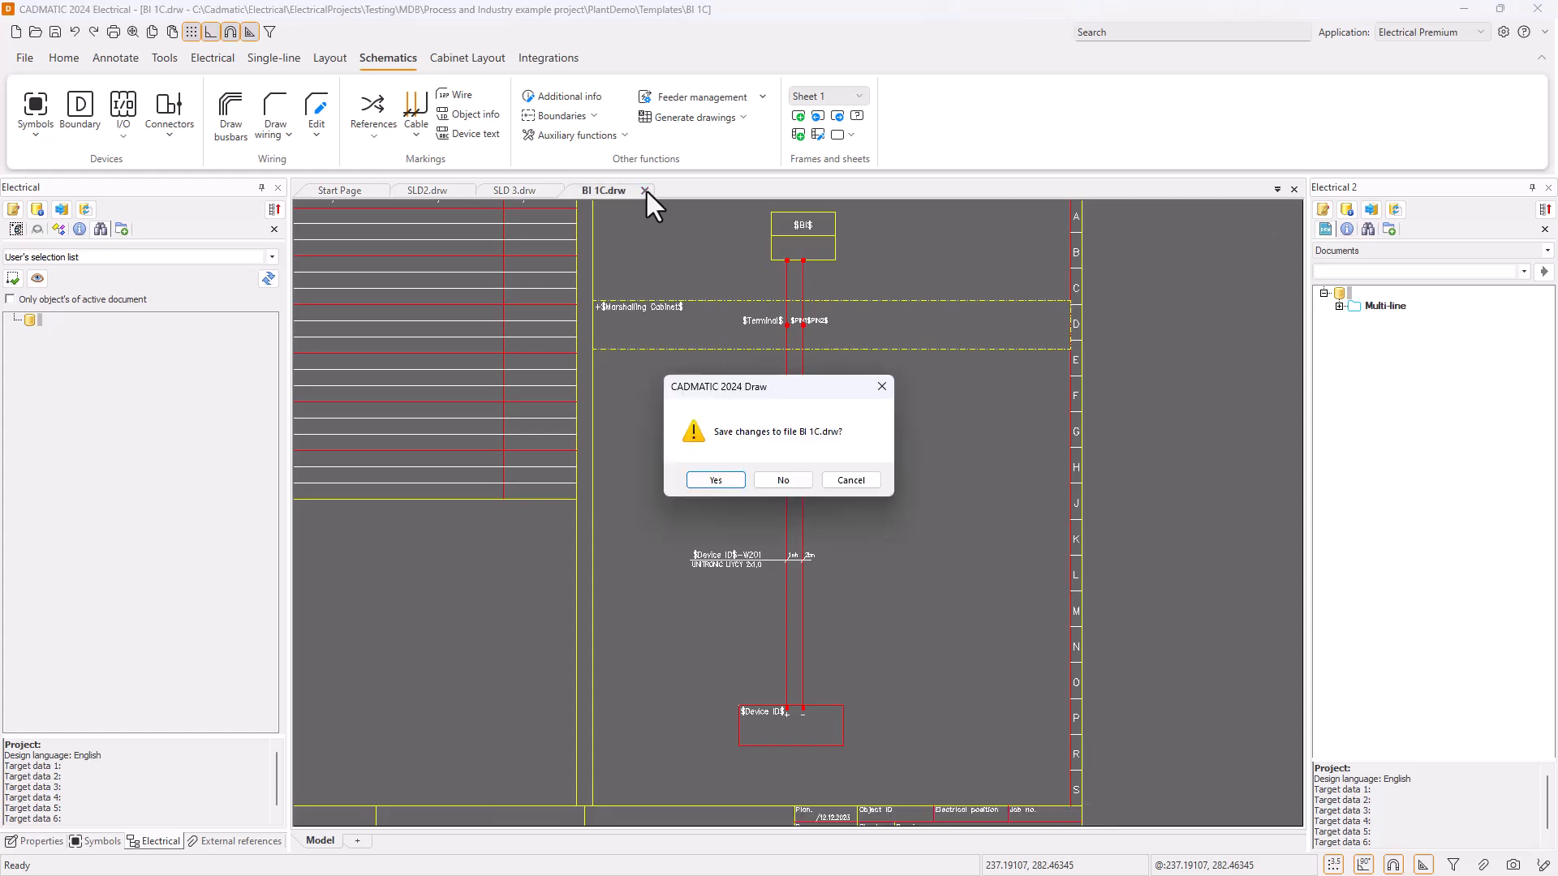
pyautogui.click(769, 483)
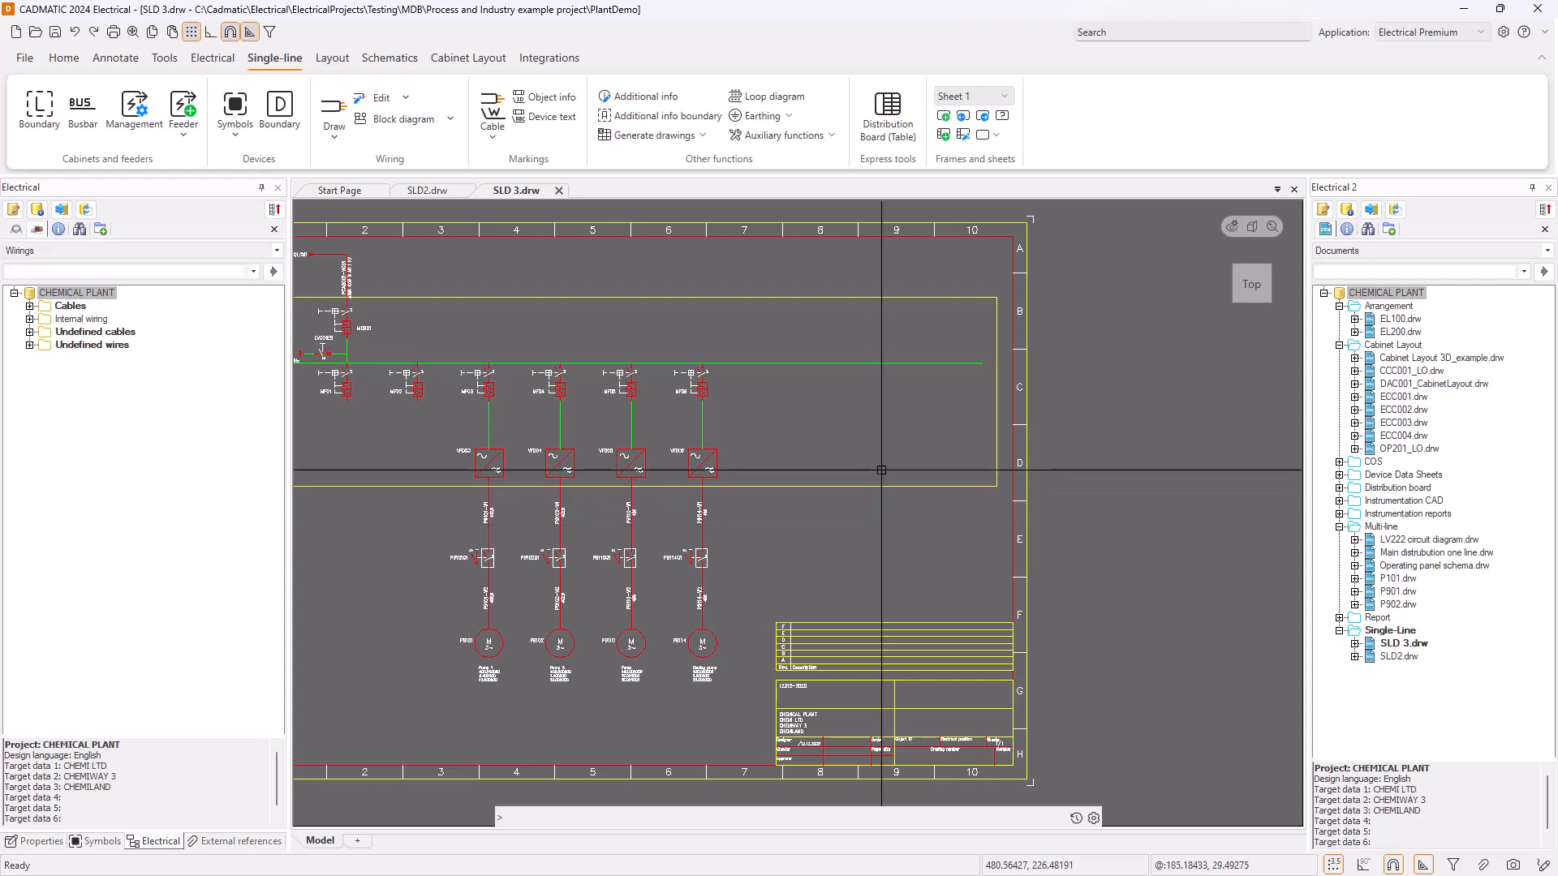
# Review the schematics options for generating a project from template drawing modules and an Excel worksheet, and switch to the CADMATIC Electrical DB Tool
pyautogui.click(370, 58)
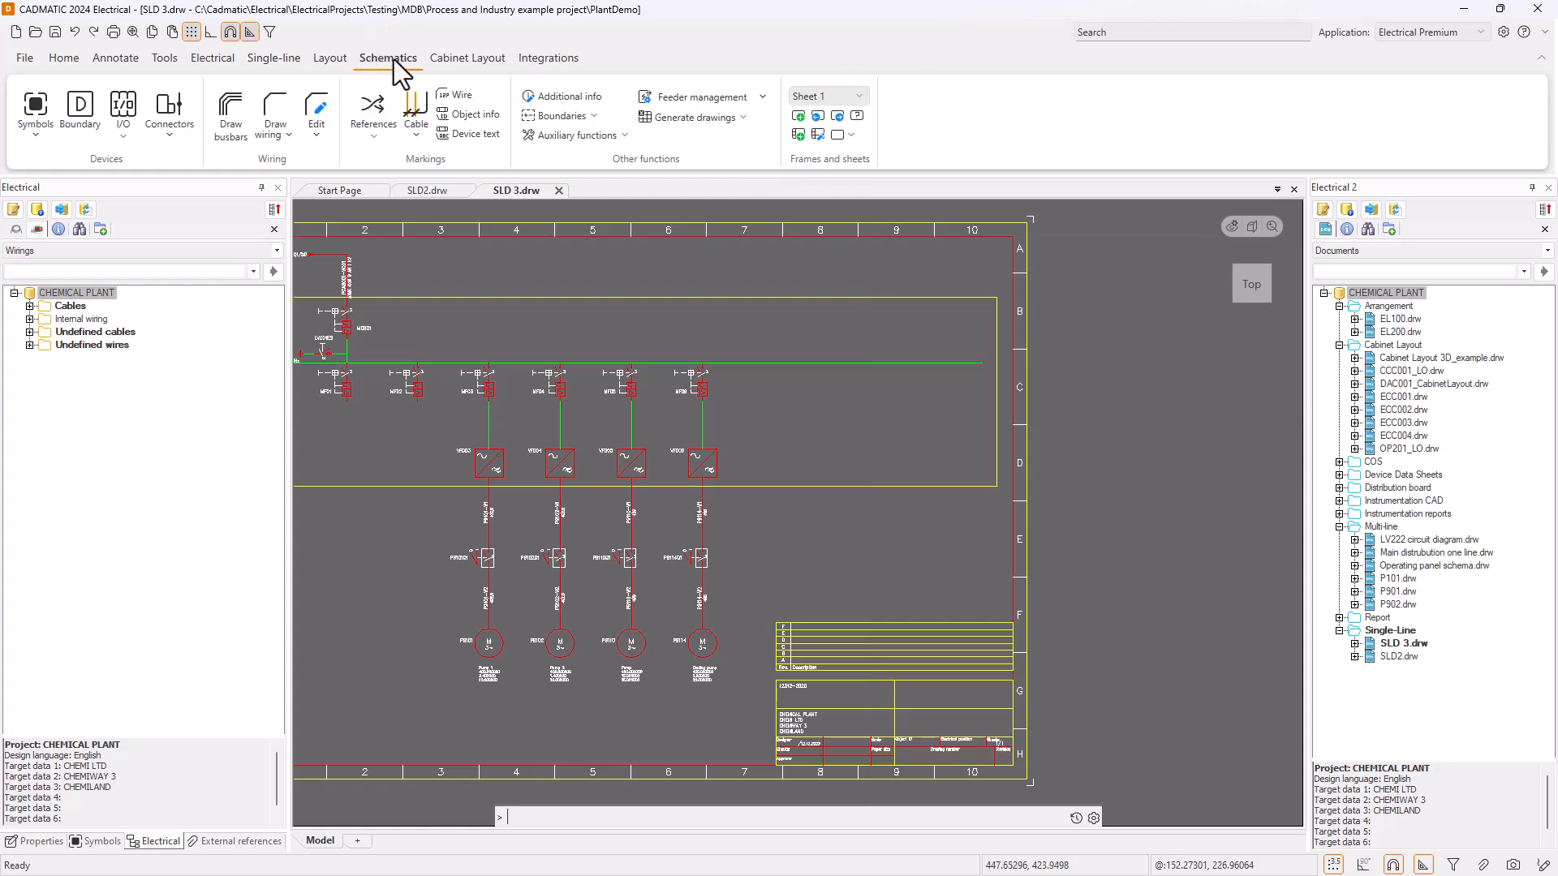
pyautogui.click(743, 118)
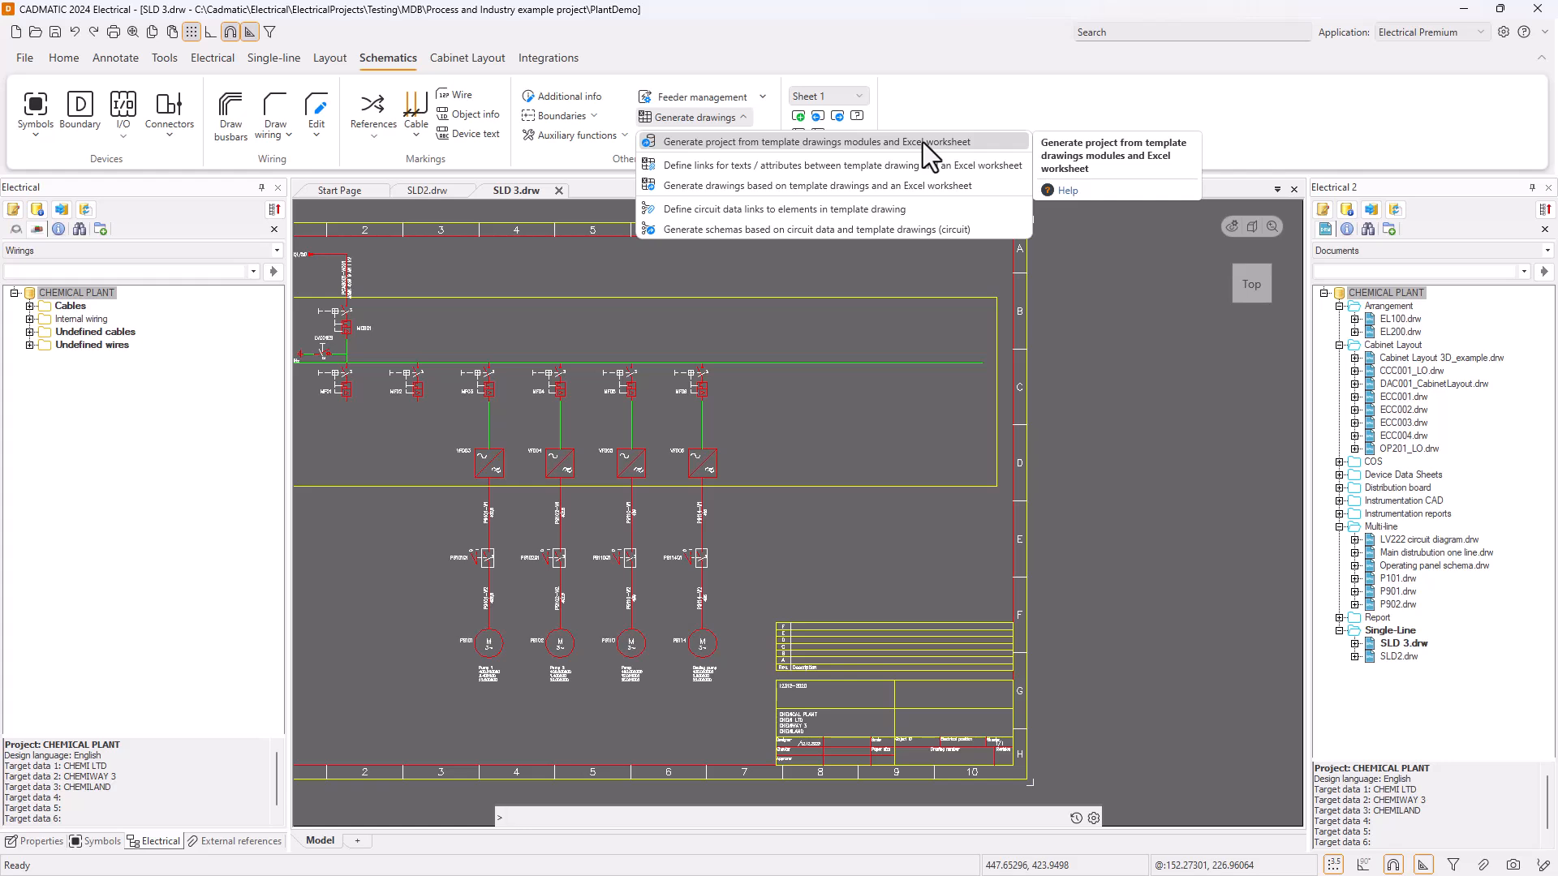
pyautogui.click(894, 363)
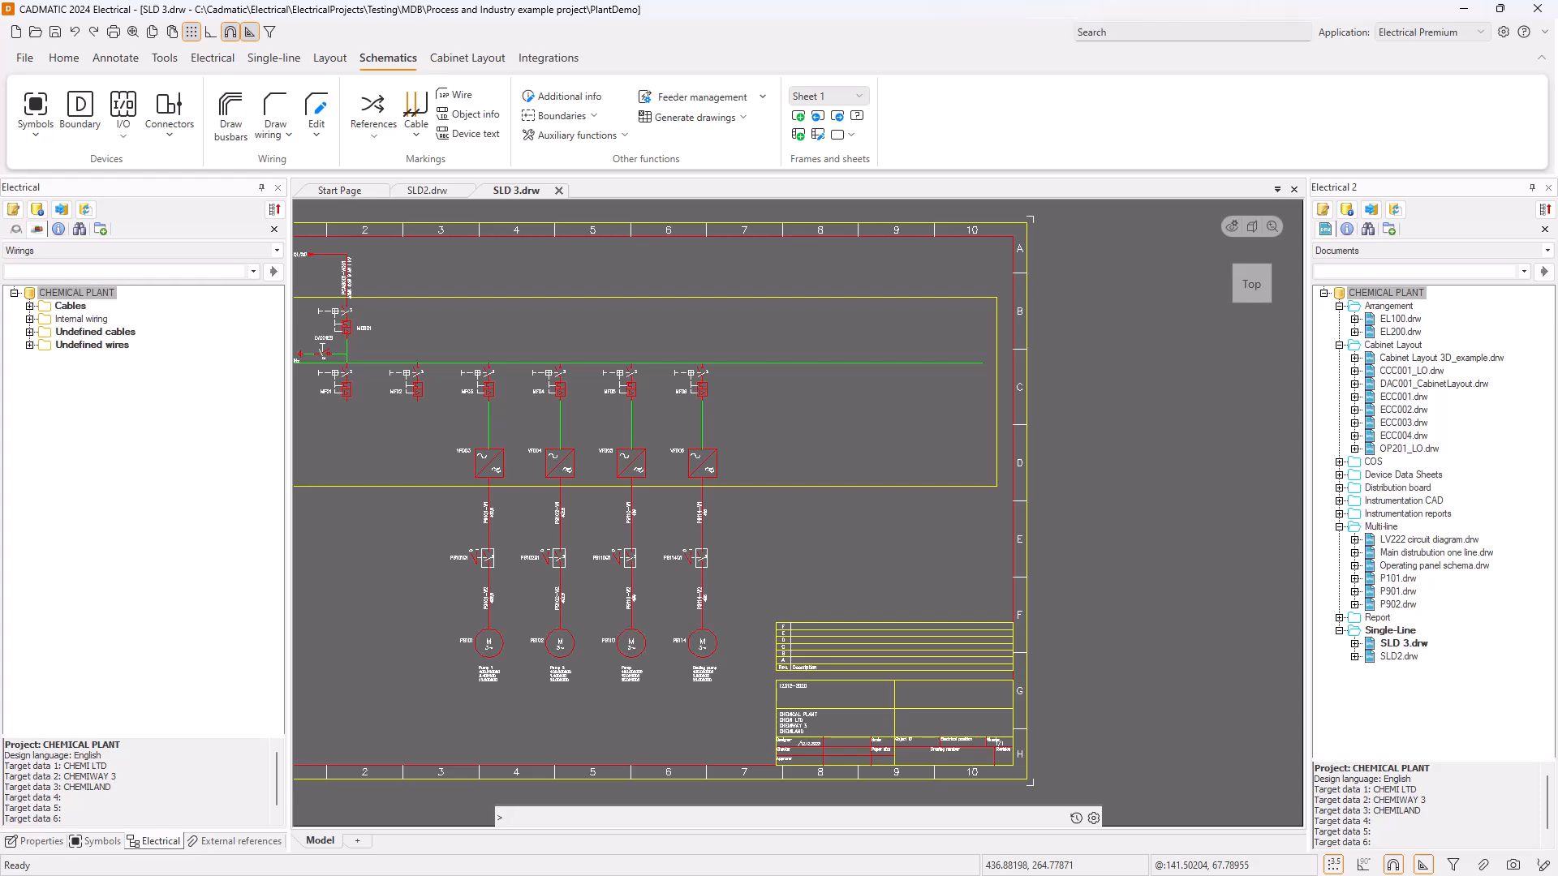
pyautogui.hotkey('alt', 'Tab')
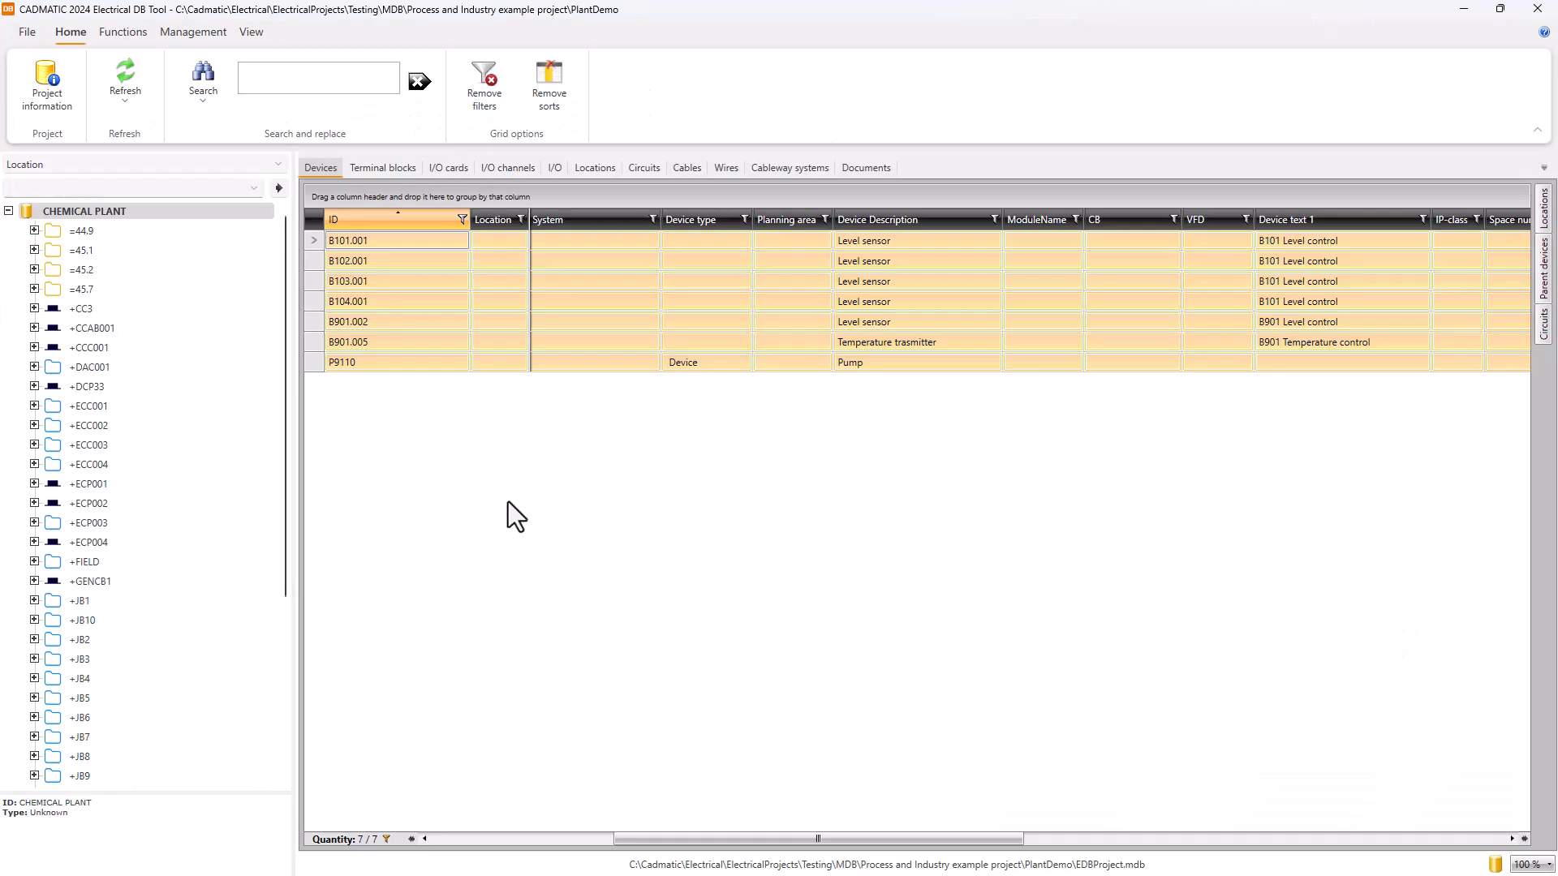
# Refresh the device list and check the Creator column of the imported devices
pyautogui.click(130, 70)
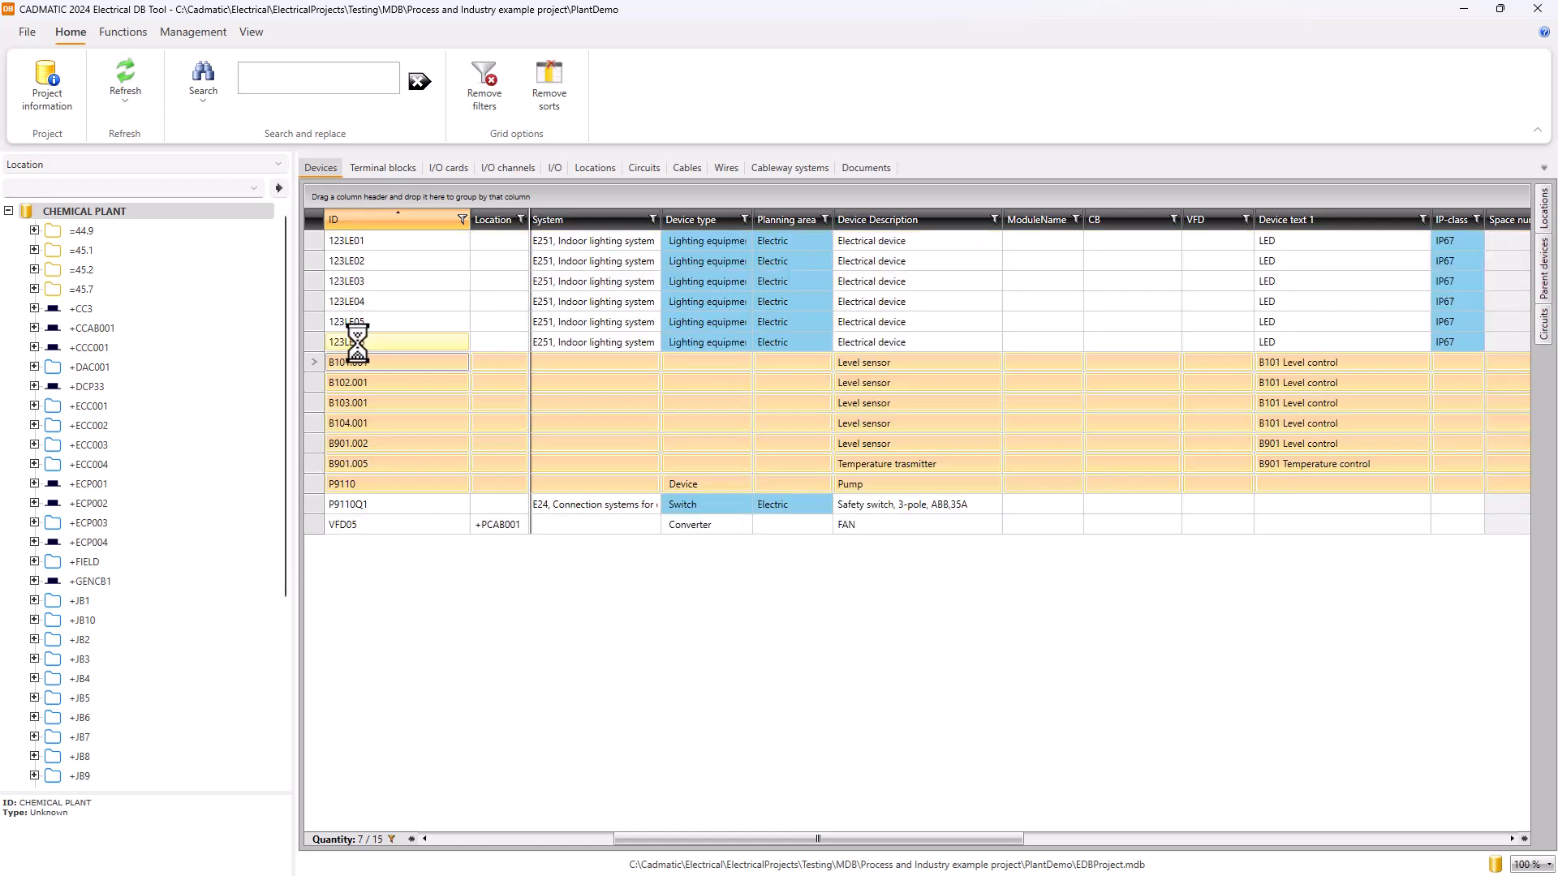
pyautogui.click(411, 591)
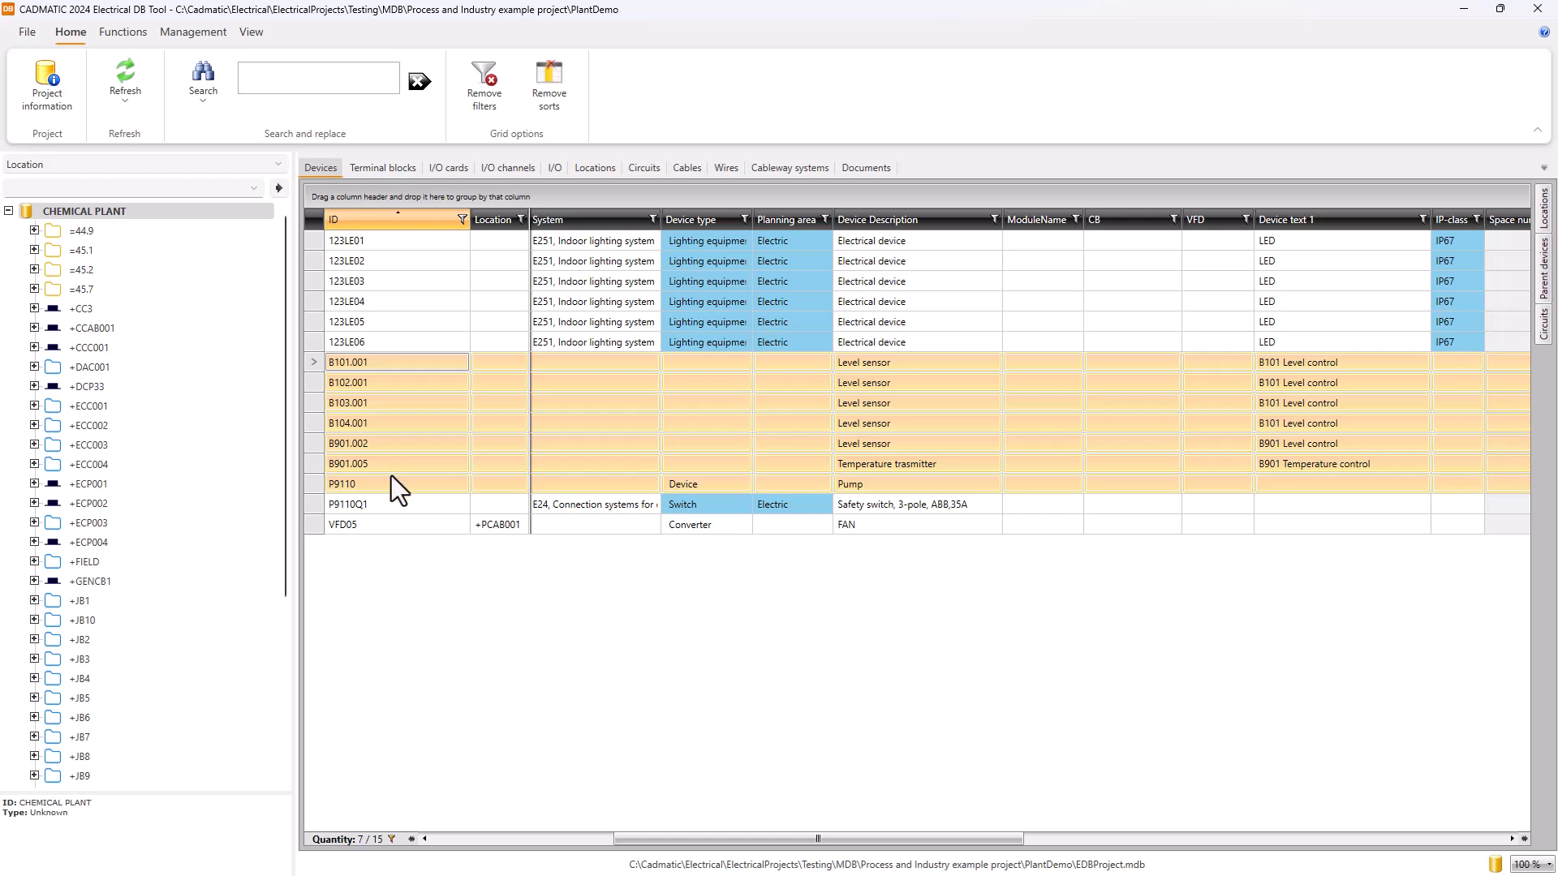
pyautogui.click(395, 504)
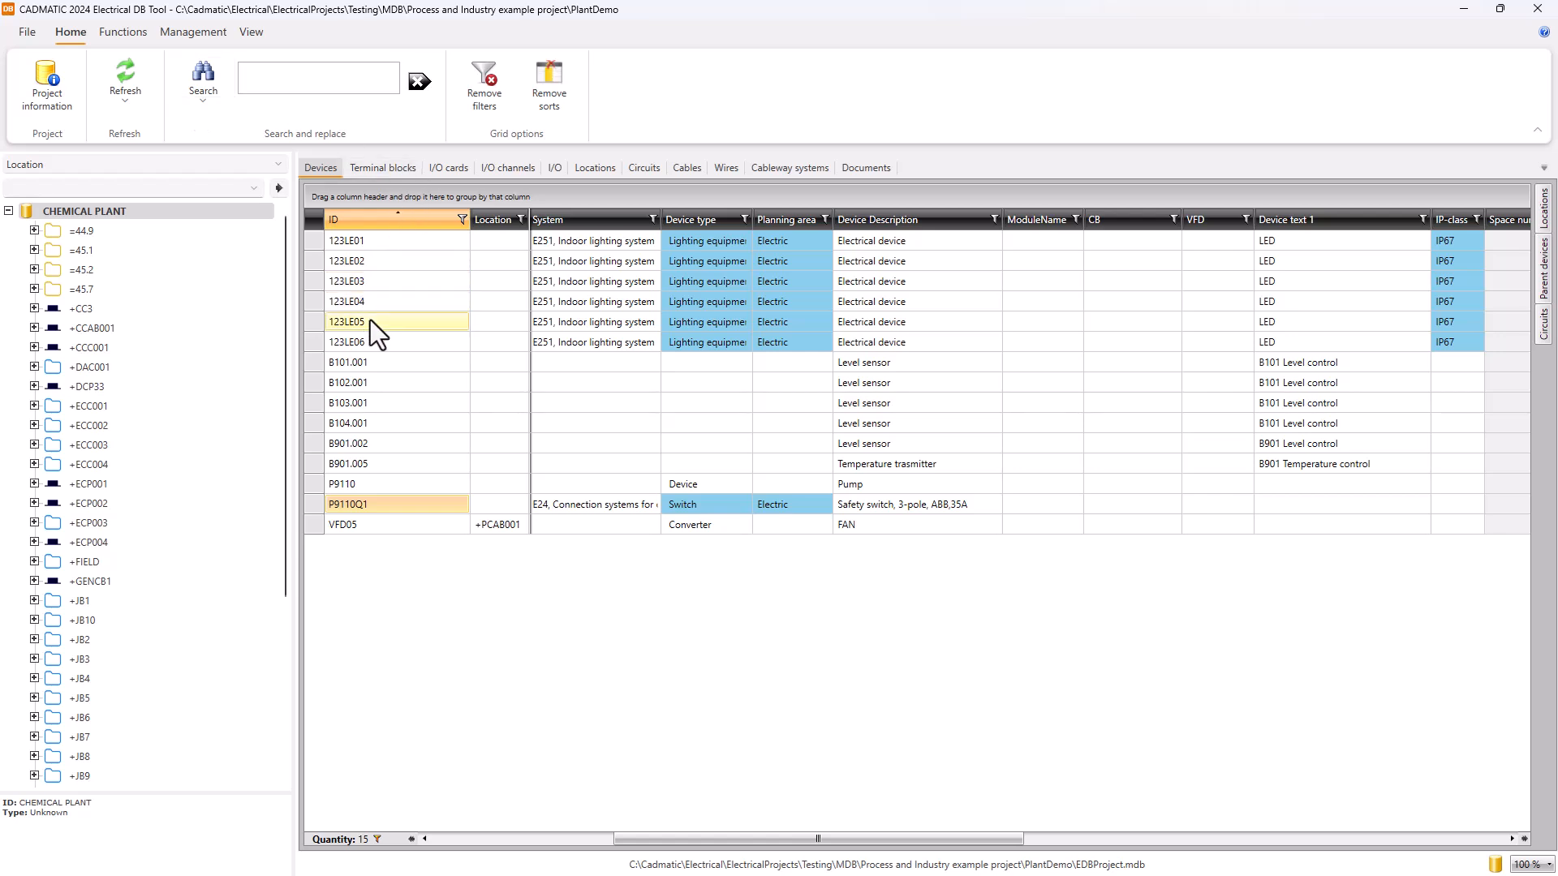
pyautogui.moveTo(674, 842); pyautogui.dragTo(511, 811)
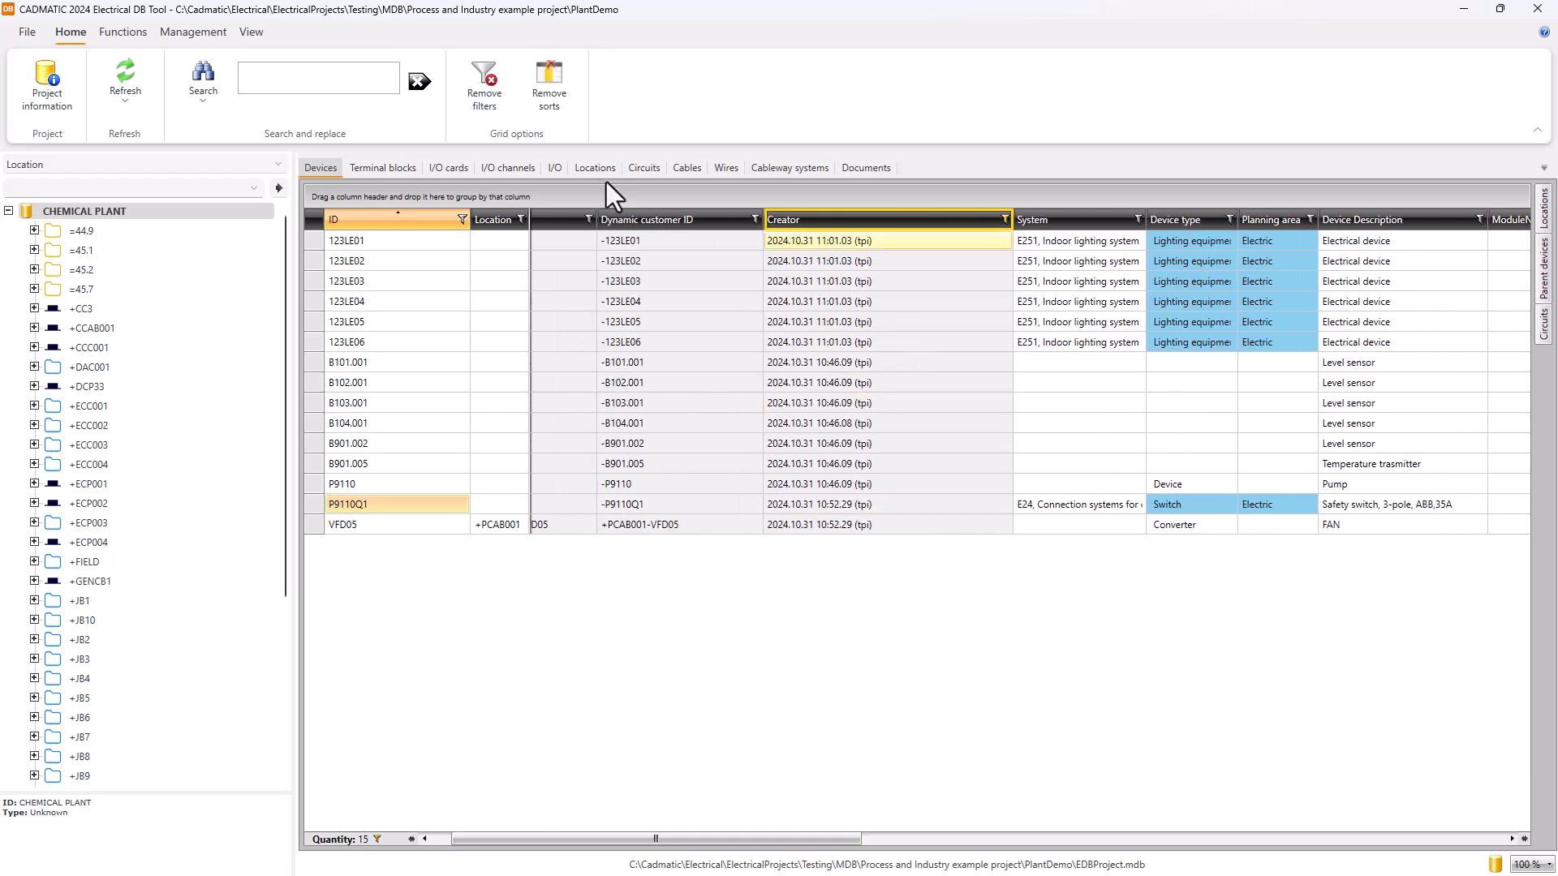
# Remove the grid filters and show the devices in the user's selection list
pyautogui.click(489, 91)
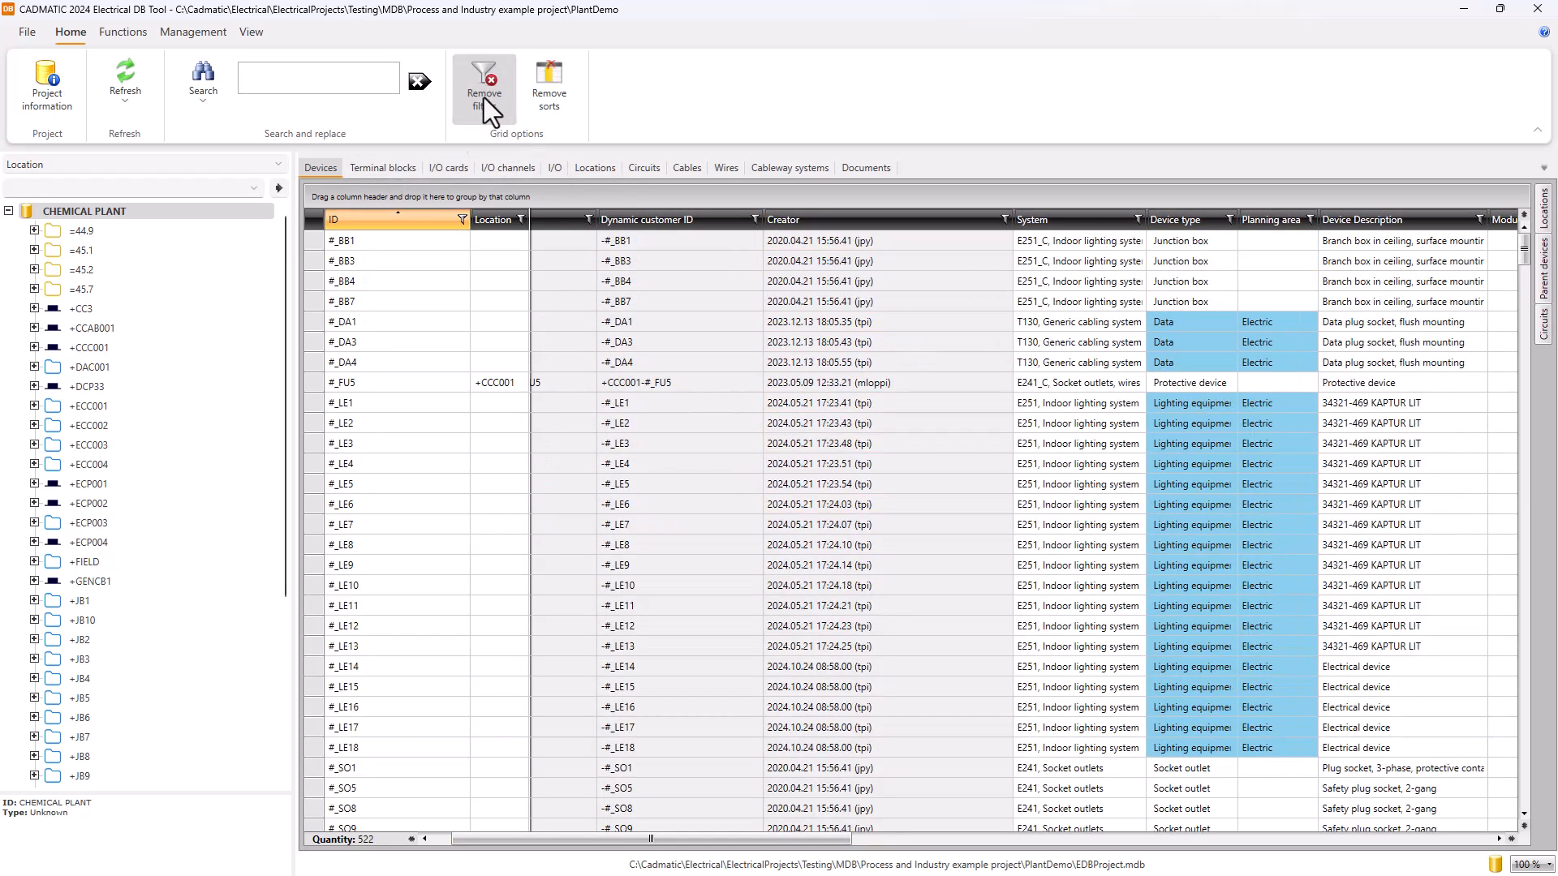
pyautogui.moveTo(285, 310); pyautogui.dragTo(268, 496)
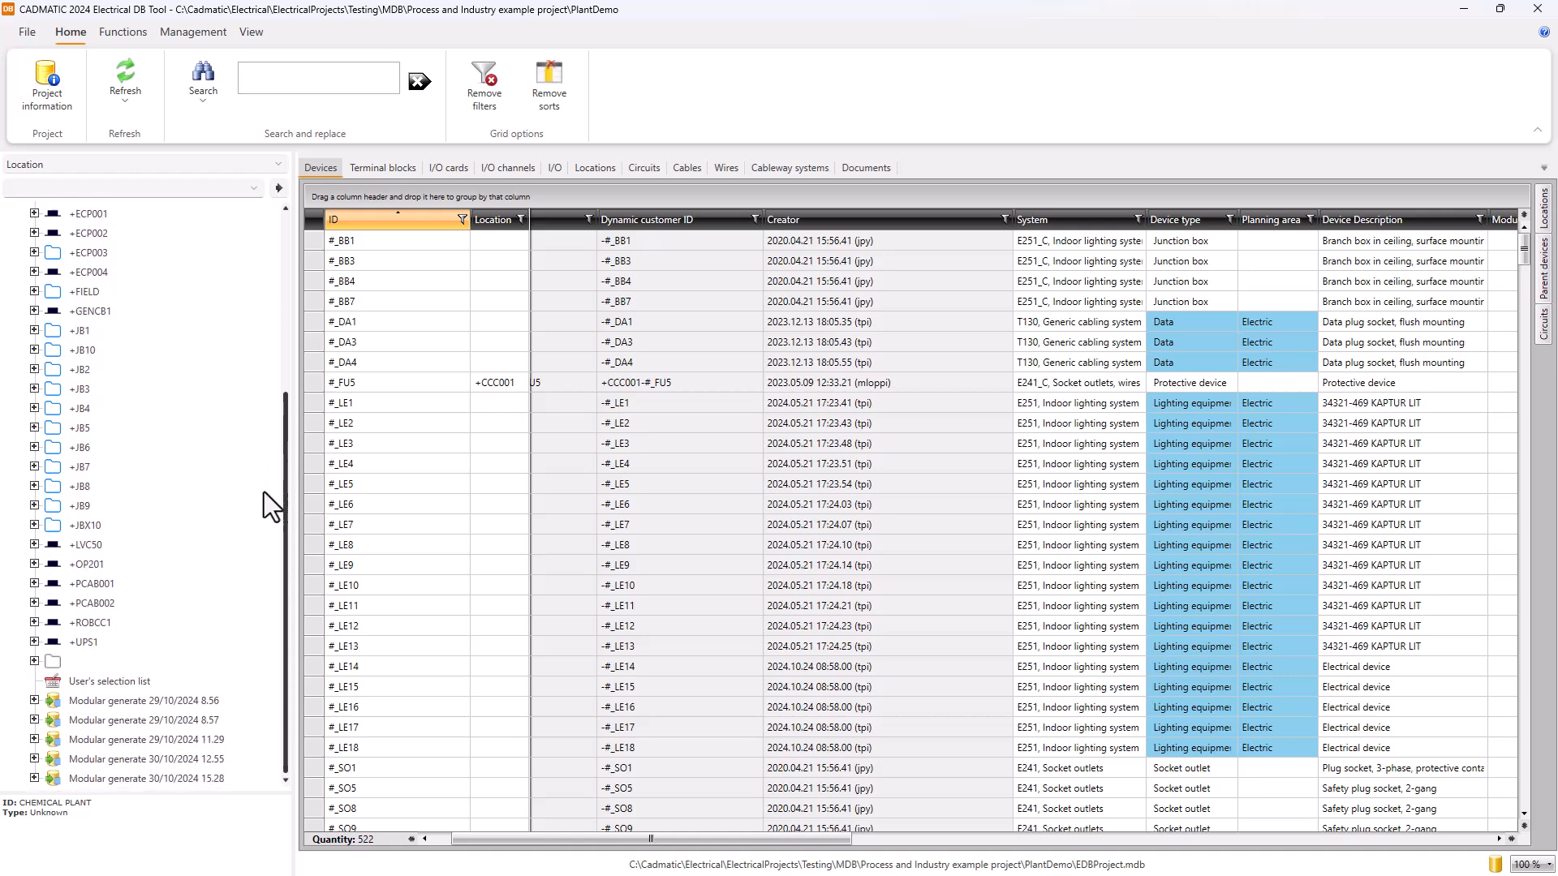
pyautogui.click(114, 681)
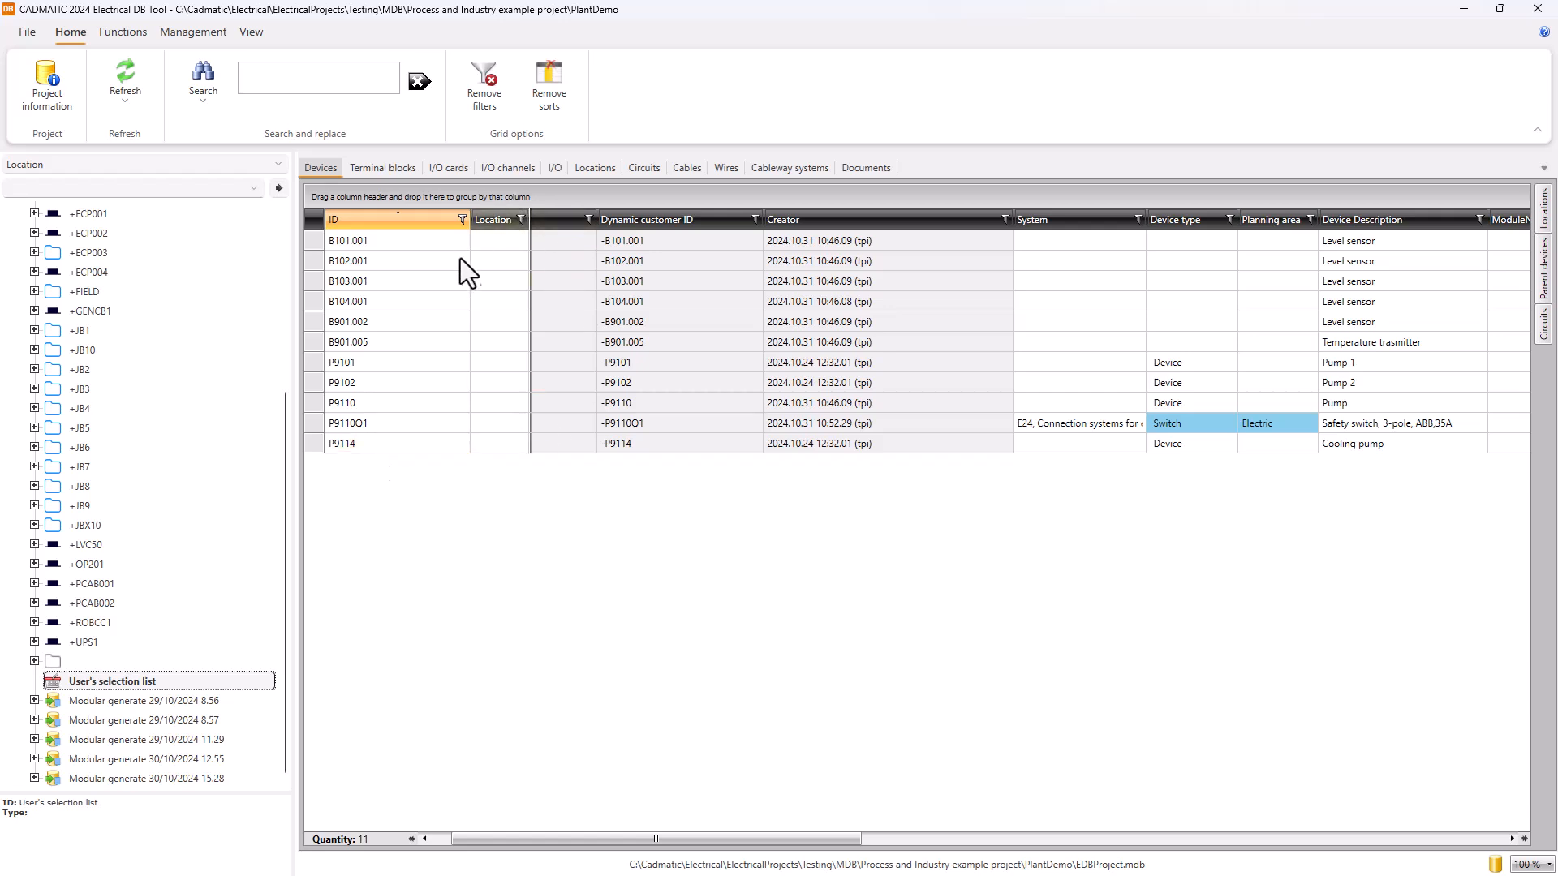
# Review the listed devices' columns, including occurrence documents, and cycle the ID sorting back to ascending order
pyautogui.moveTo(837, 841); pyautogui.dragTo(1216, 848)
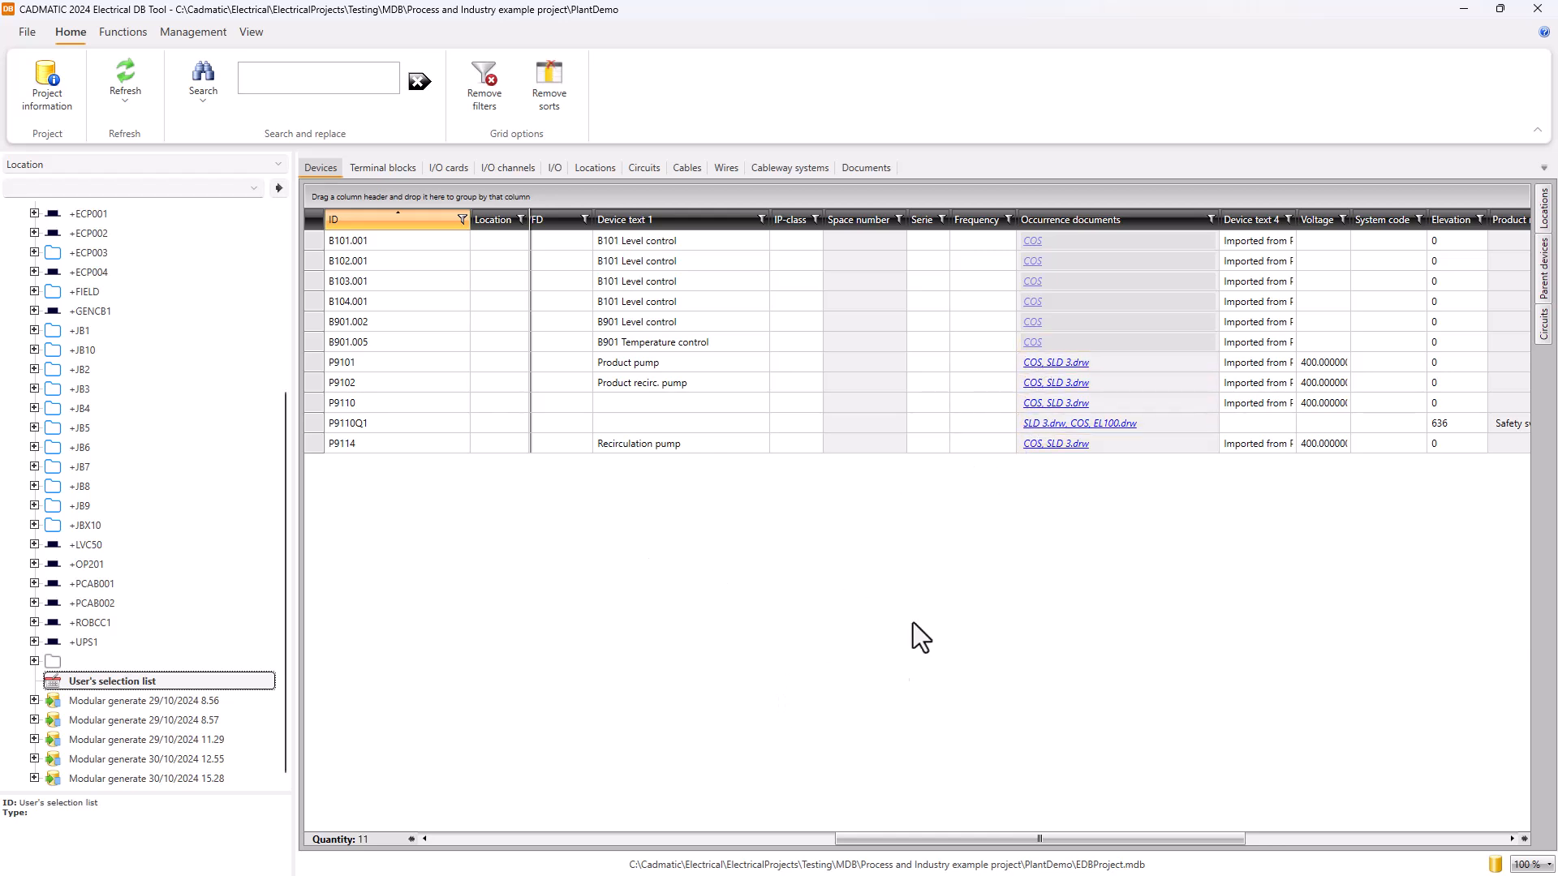
pyautogui.moveTo(921, 840); pyautogui.dragTo(697, 830)
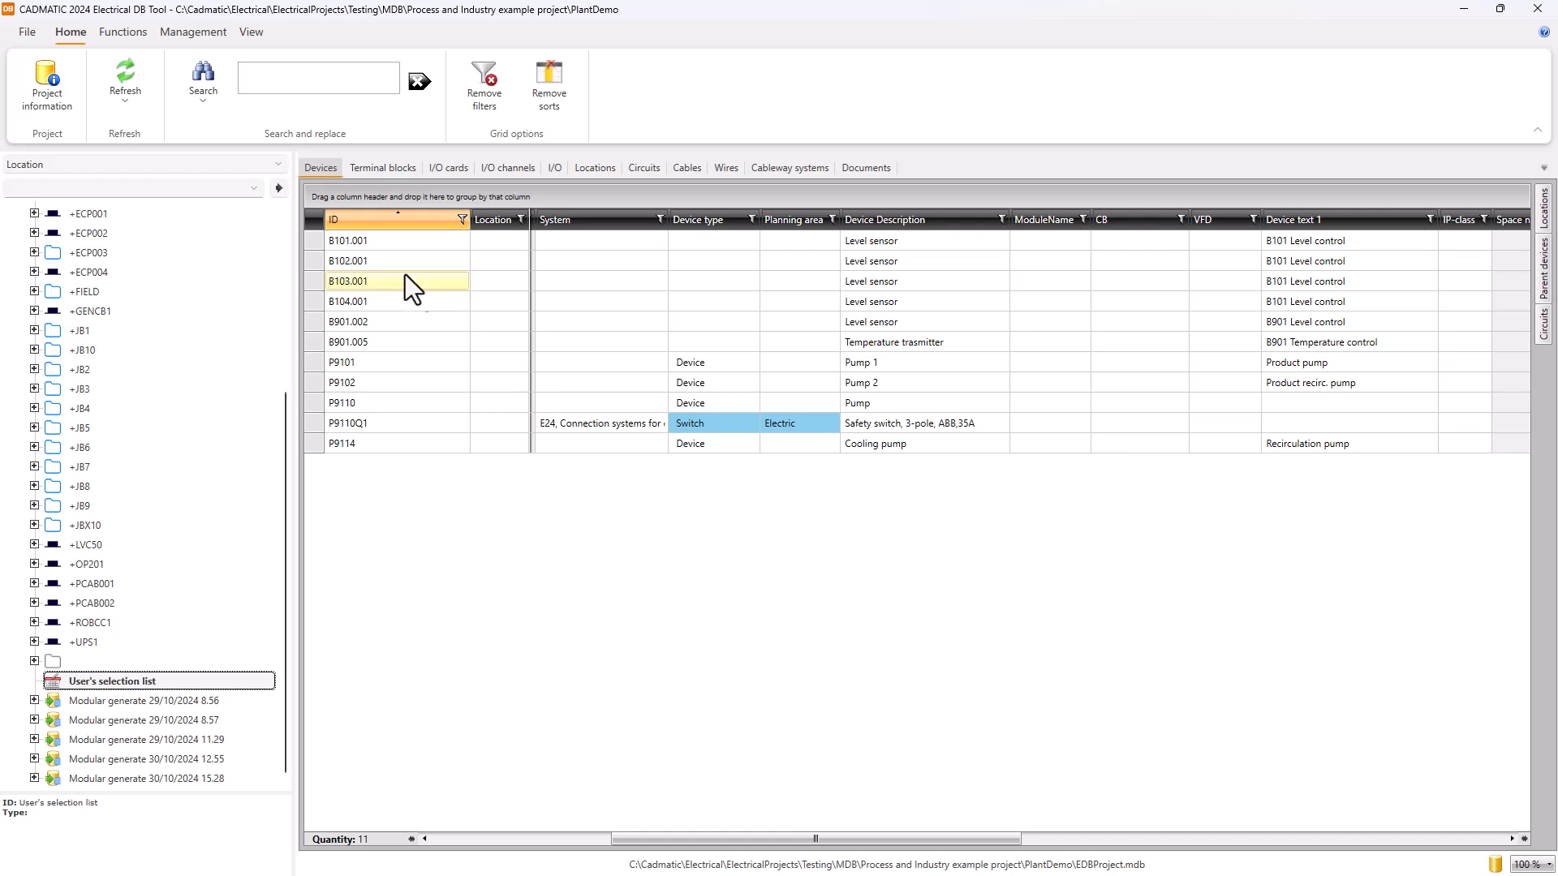
pyautogui.click(386, 221)
pyautogui.click(387, 221)
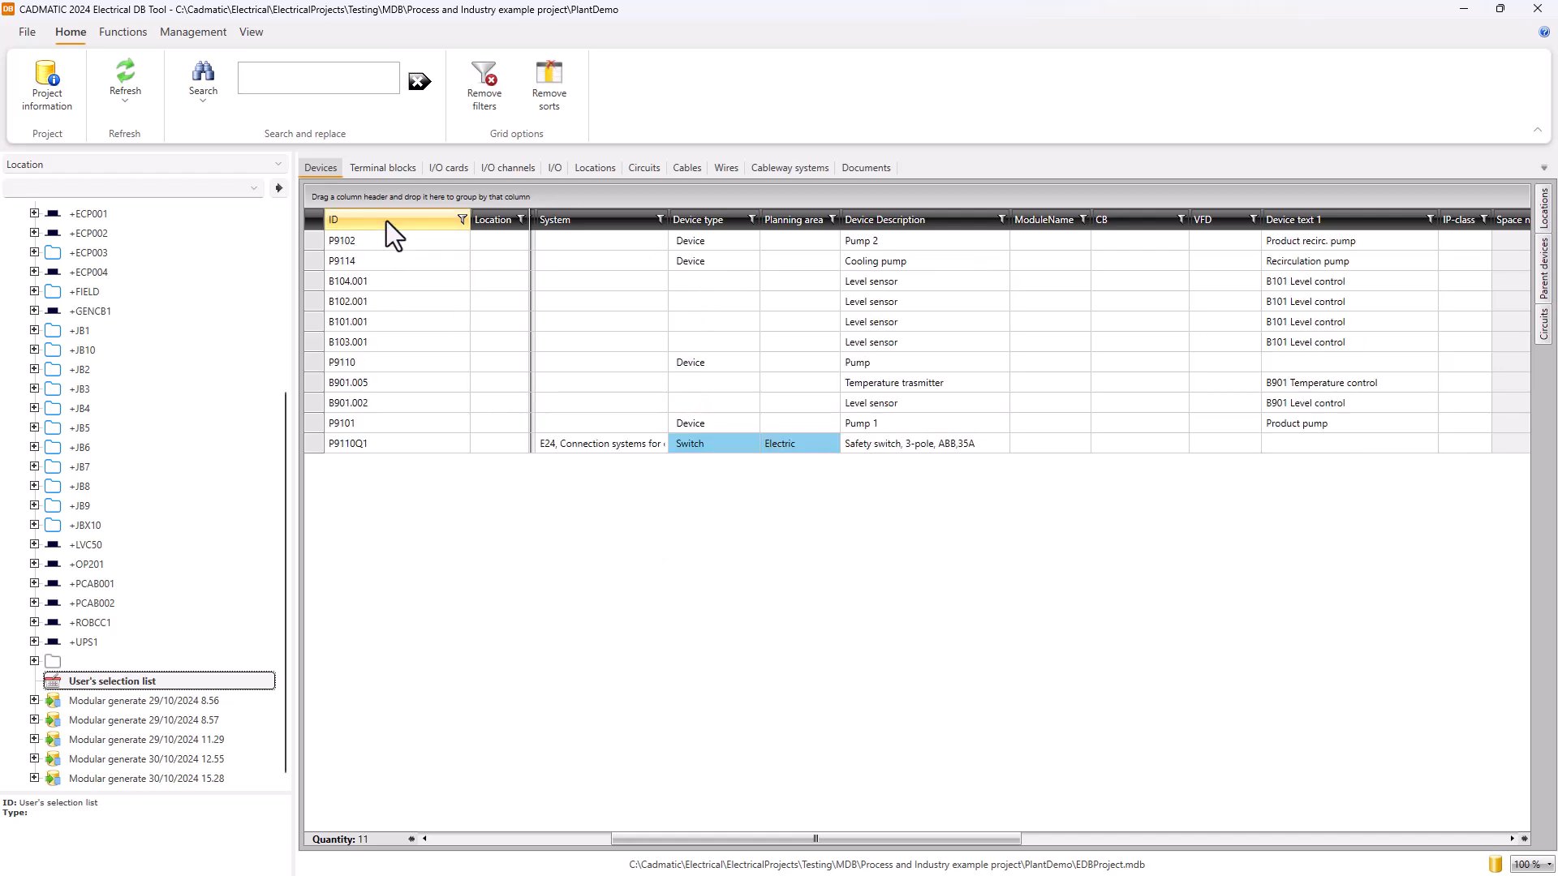
pyautogui.click(386, 221)
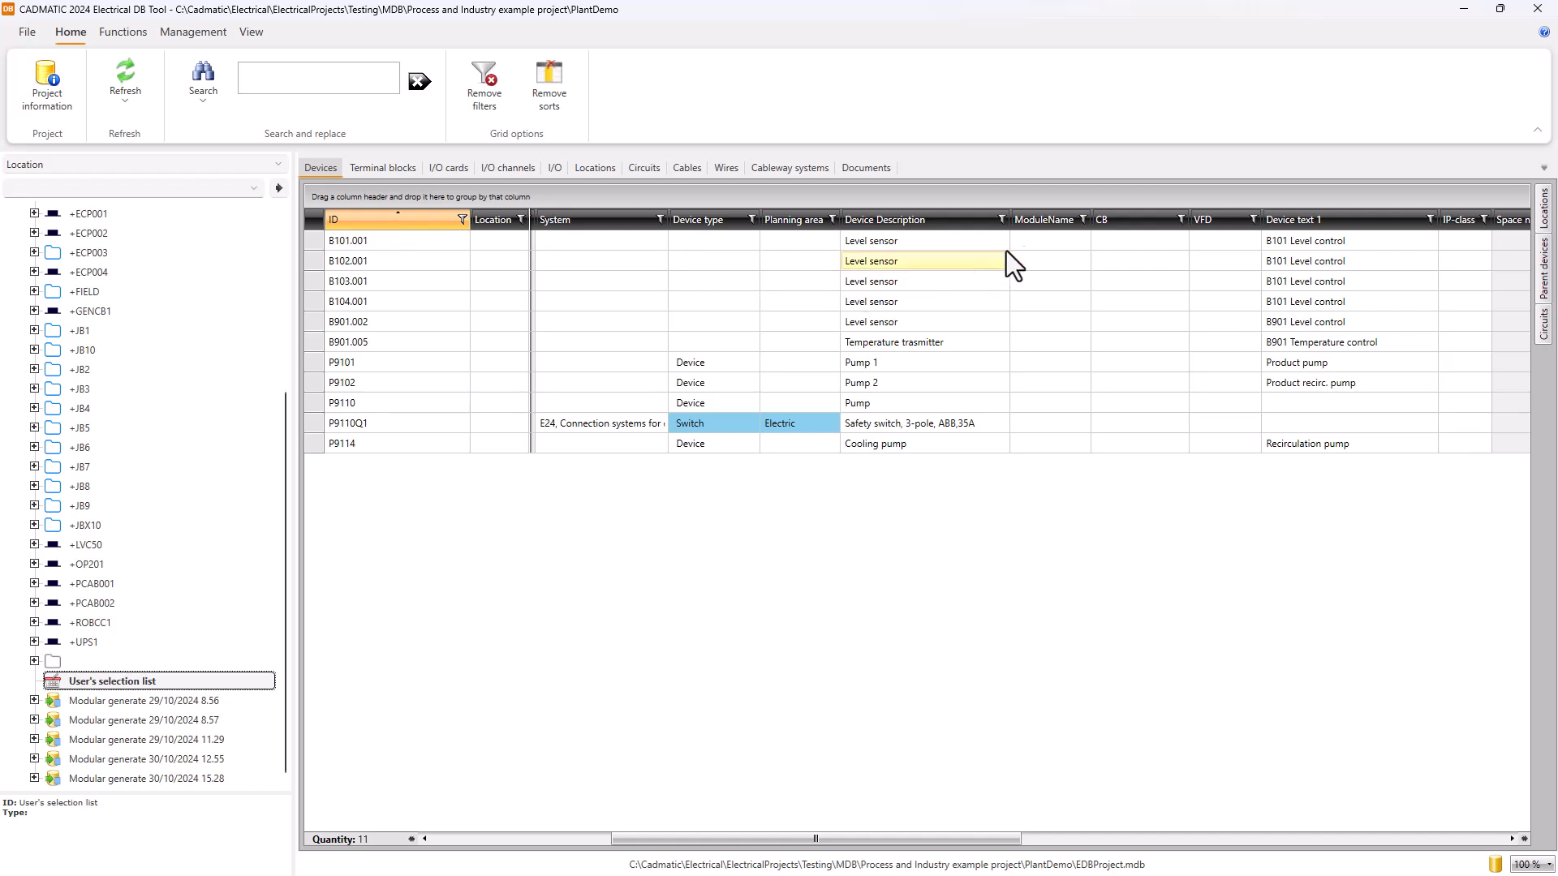
# Set ModuleName to Binary input for the level sensors B101.001 through B104.001 and B901.002
pyautogui.moveTo(1040, 323); pyautogui.dragTo(1040, 237)
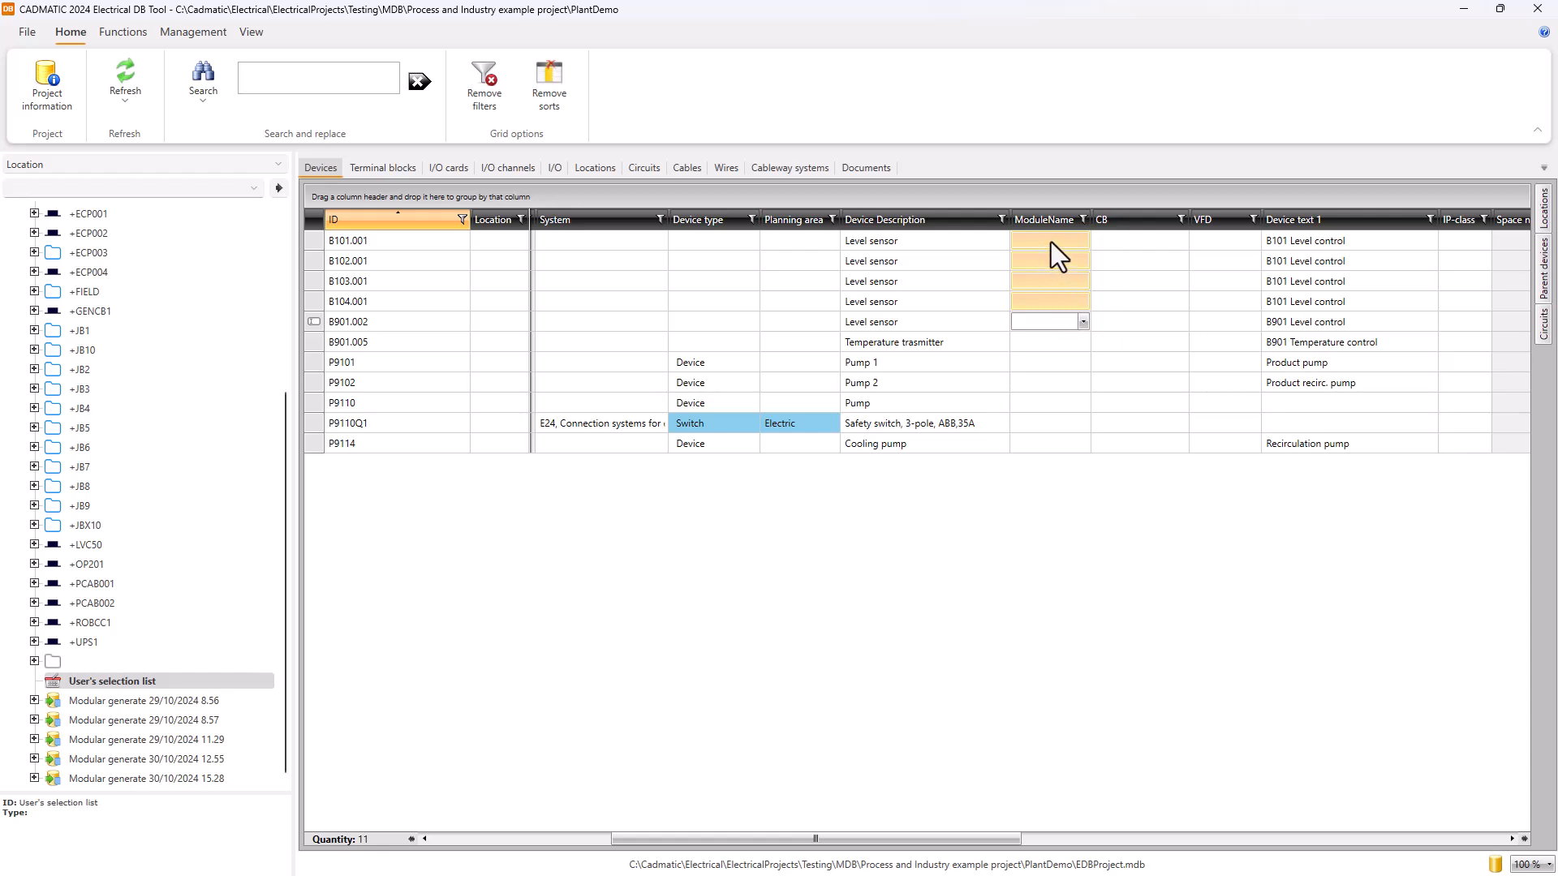
pyautogui.rightClick(1050, 242)
pyautogui.click(928, 380)
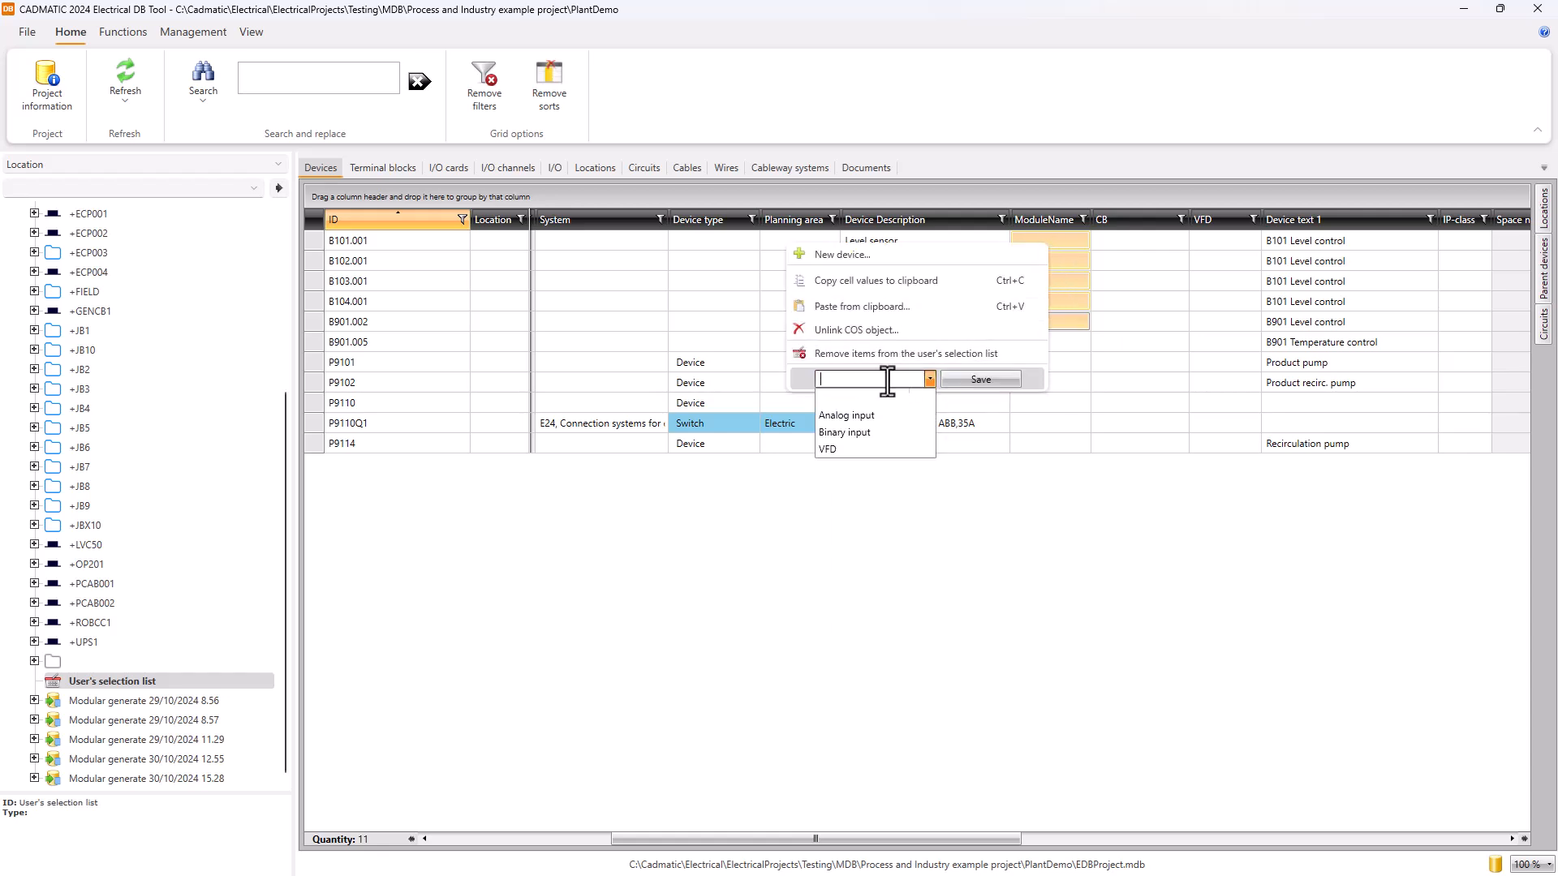
pyautogui.click(842, 433)
pyautogui.click(977, 380)
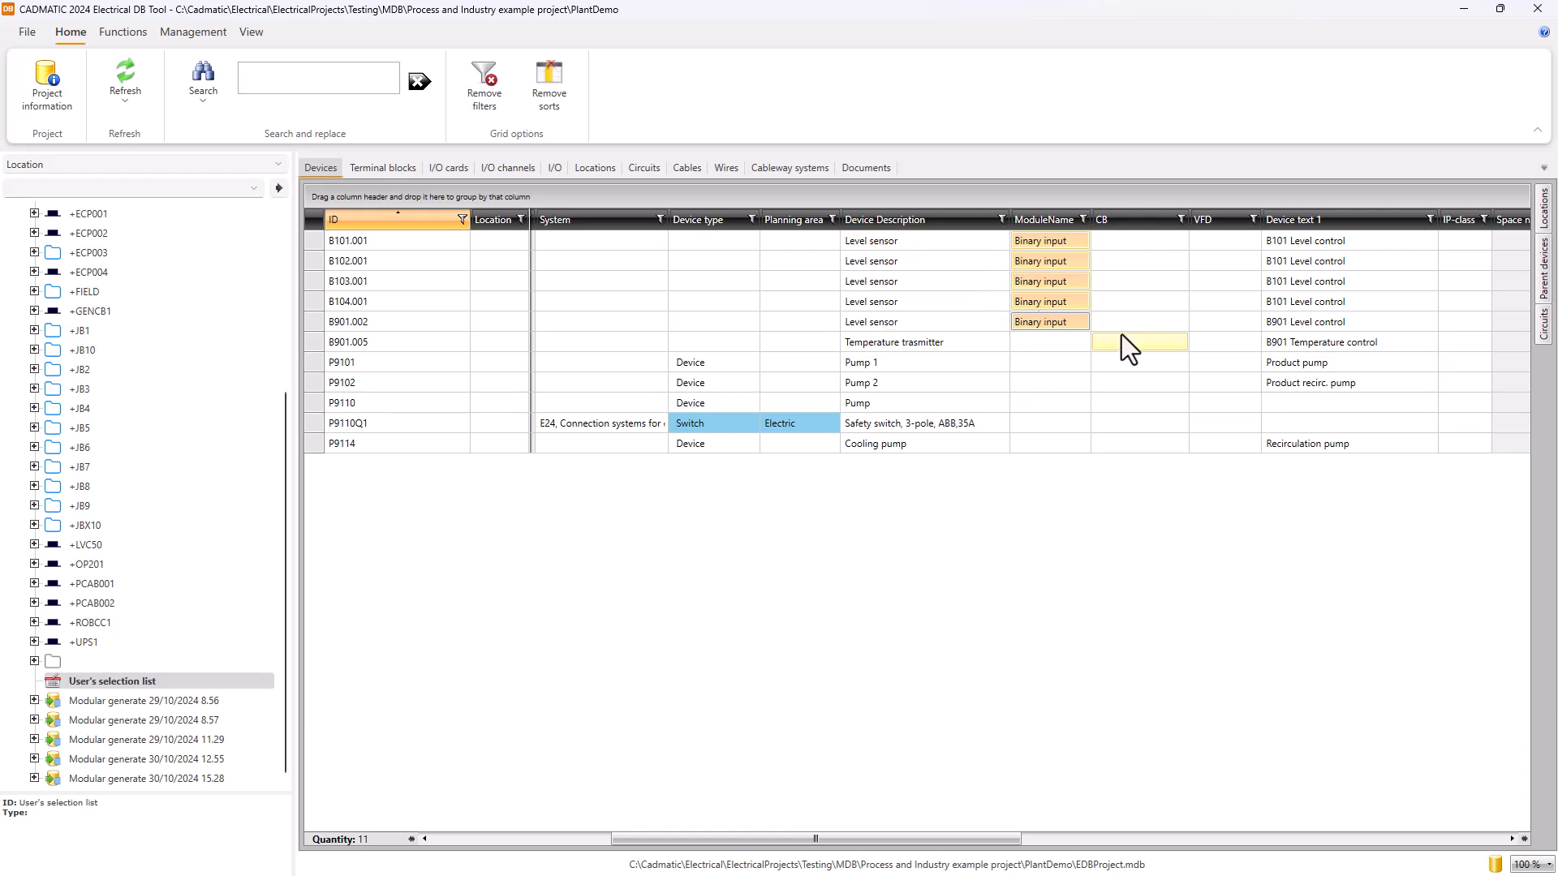
# Set ModuleName to Analog input for the temperature transmitter B901.005
pyautogui.click(1045, 342)
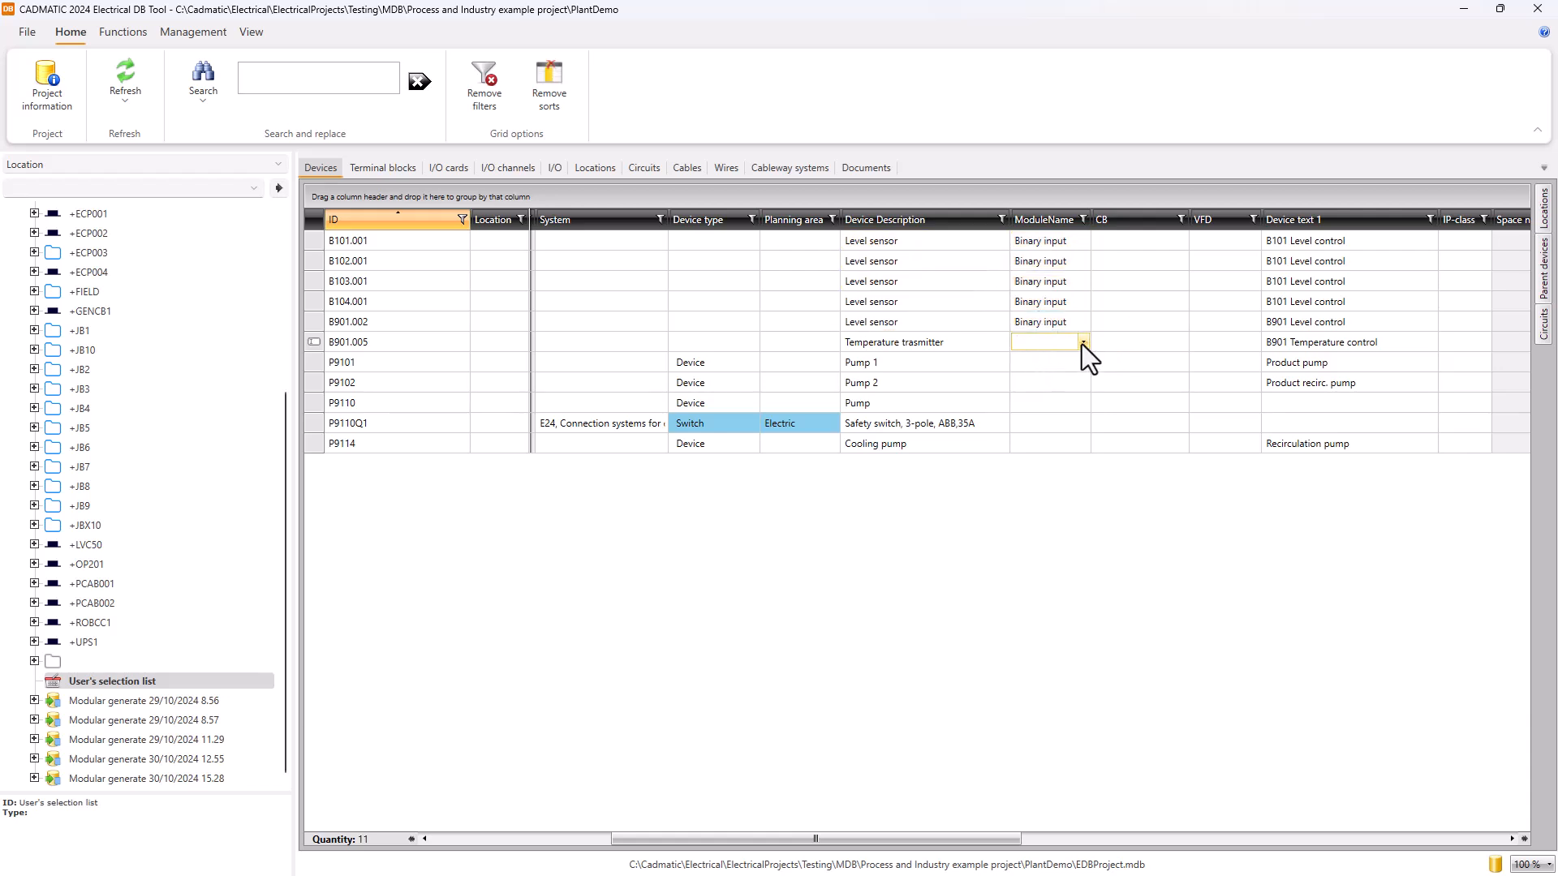
pyautogui.click(1082, 342)
pyautogui.click(1035, 361)
pyautogui.click(1069, 364)
pyautogui.moveTo(1040, 397); pyautogui.dragTo(1036, 362)
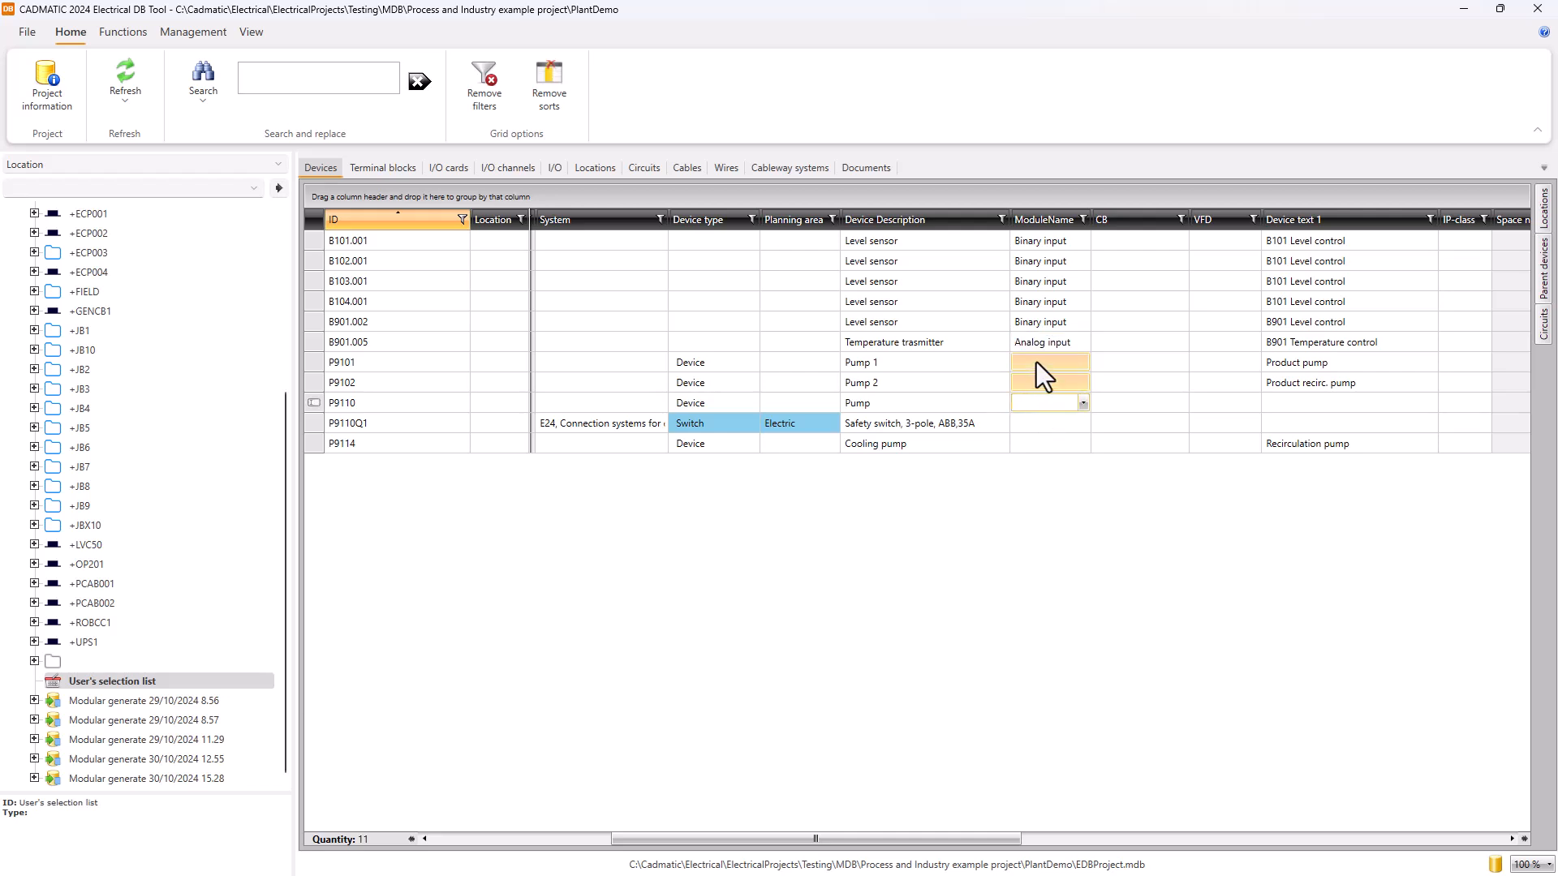
pyautogui.rightClick(1025, 444)
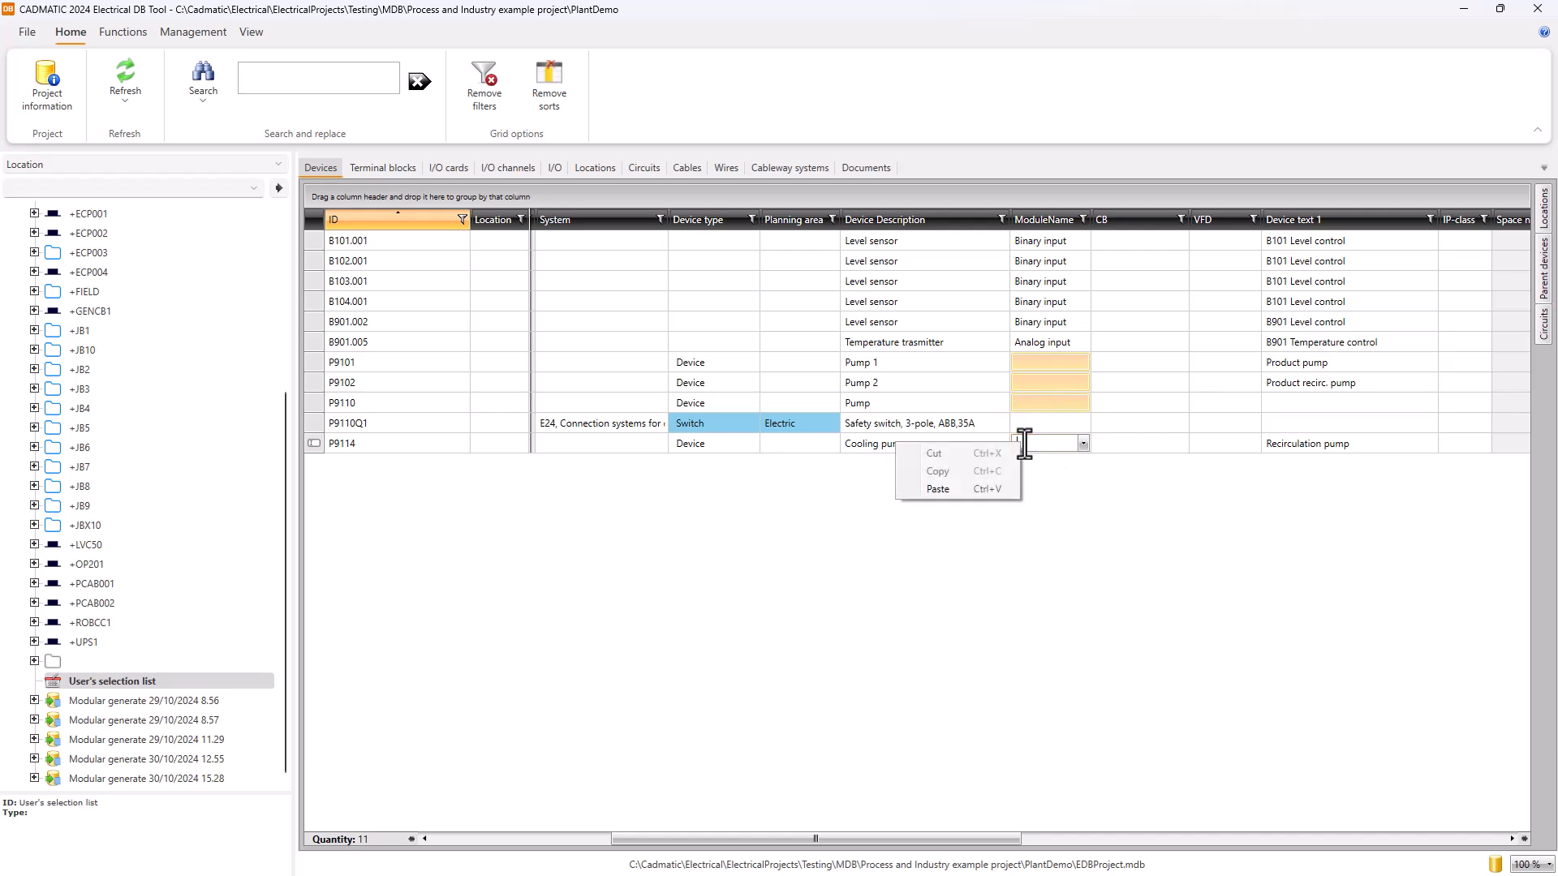
pyautogui.click(1055, 446)
pyautogui.rightClick(1053, 444)
pyautogui.click(1047, 411)
pyautogui.click(1109, 443)
# Set ModuleName to VFD for the pumps P9101, P9102 and P9110 in one operation
pyautogui.moveTo(1048, 403); pyautogui.dragTo(1040, 361)
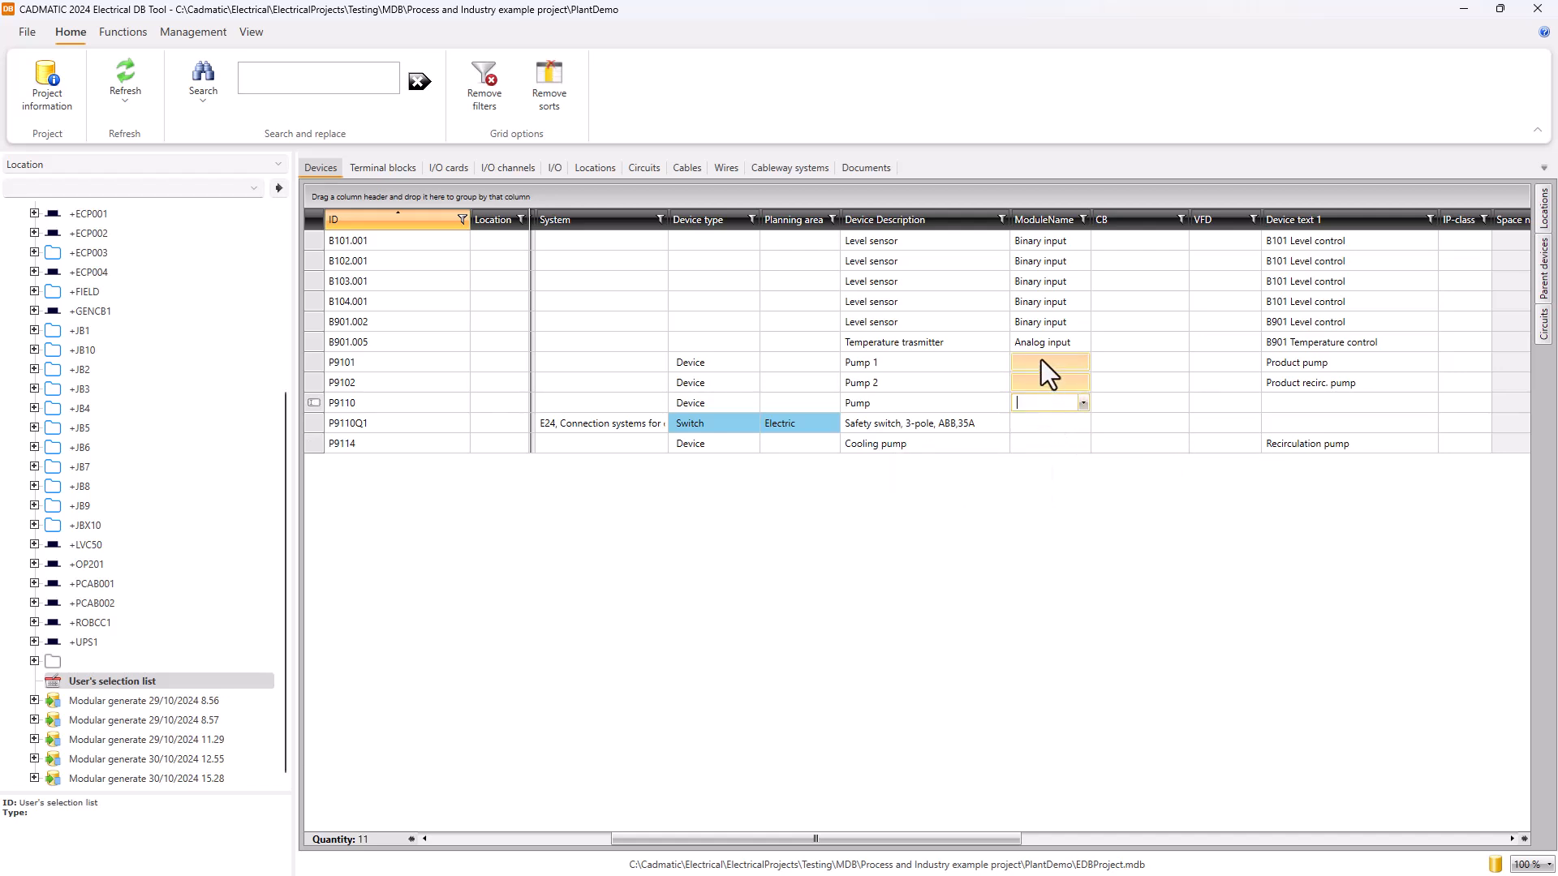
pyautogui.rightClick(1040, 359)
pyautogui.click(920, 497)
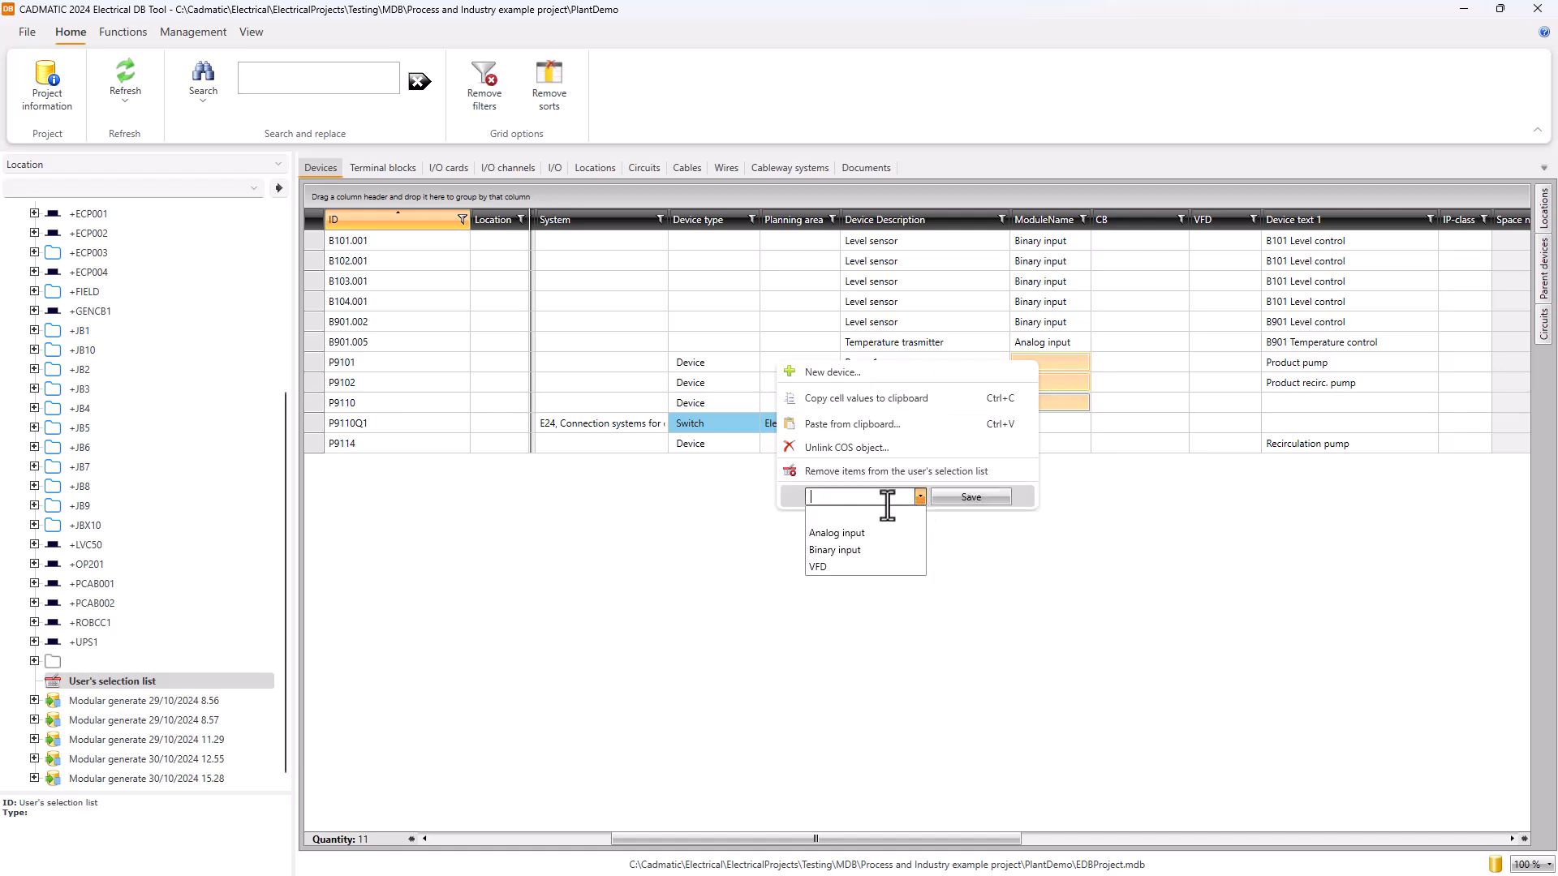
pyautogui.click(828, 569)
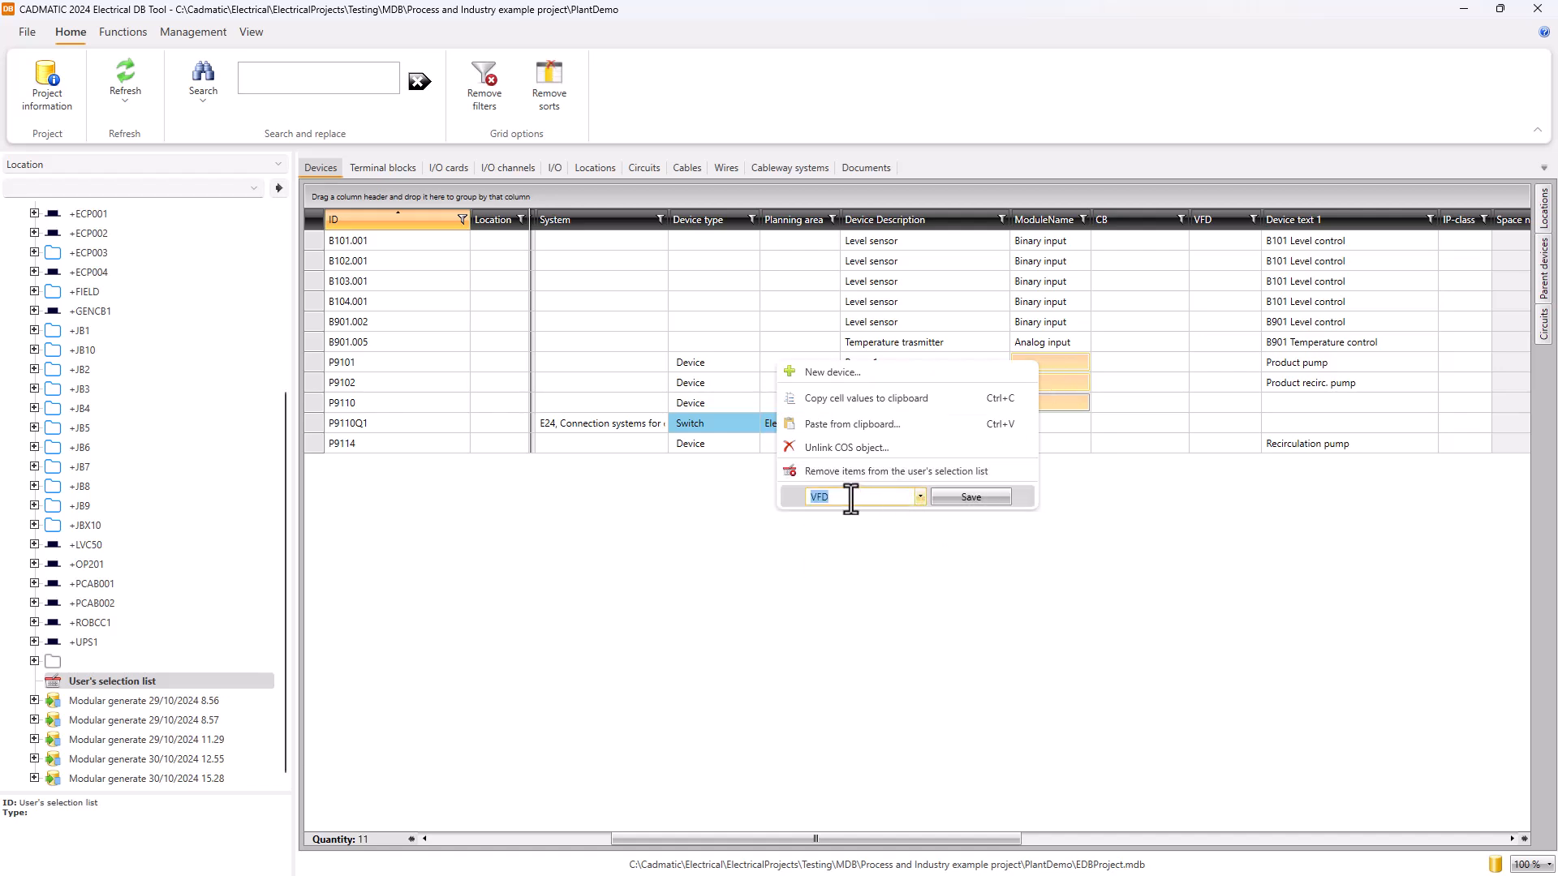
pyautogui.click(971, 497)
# Set ModuleName to VFD for the cooling pump P9114
pyautogui.click(1054, 443)
pyautogui.click(1084, 443)
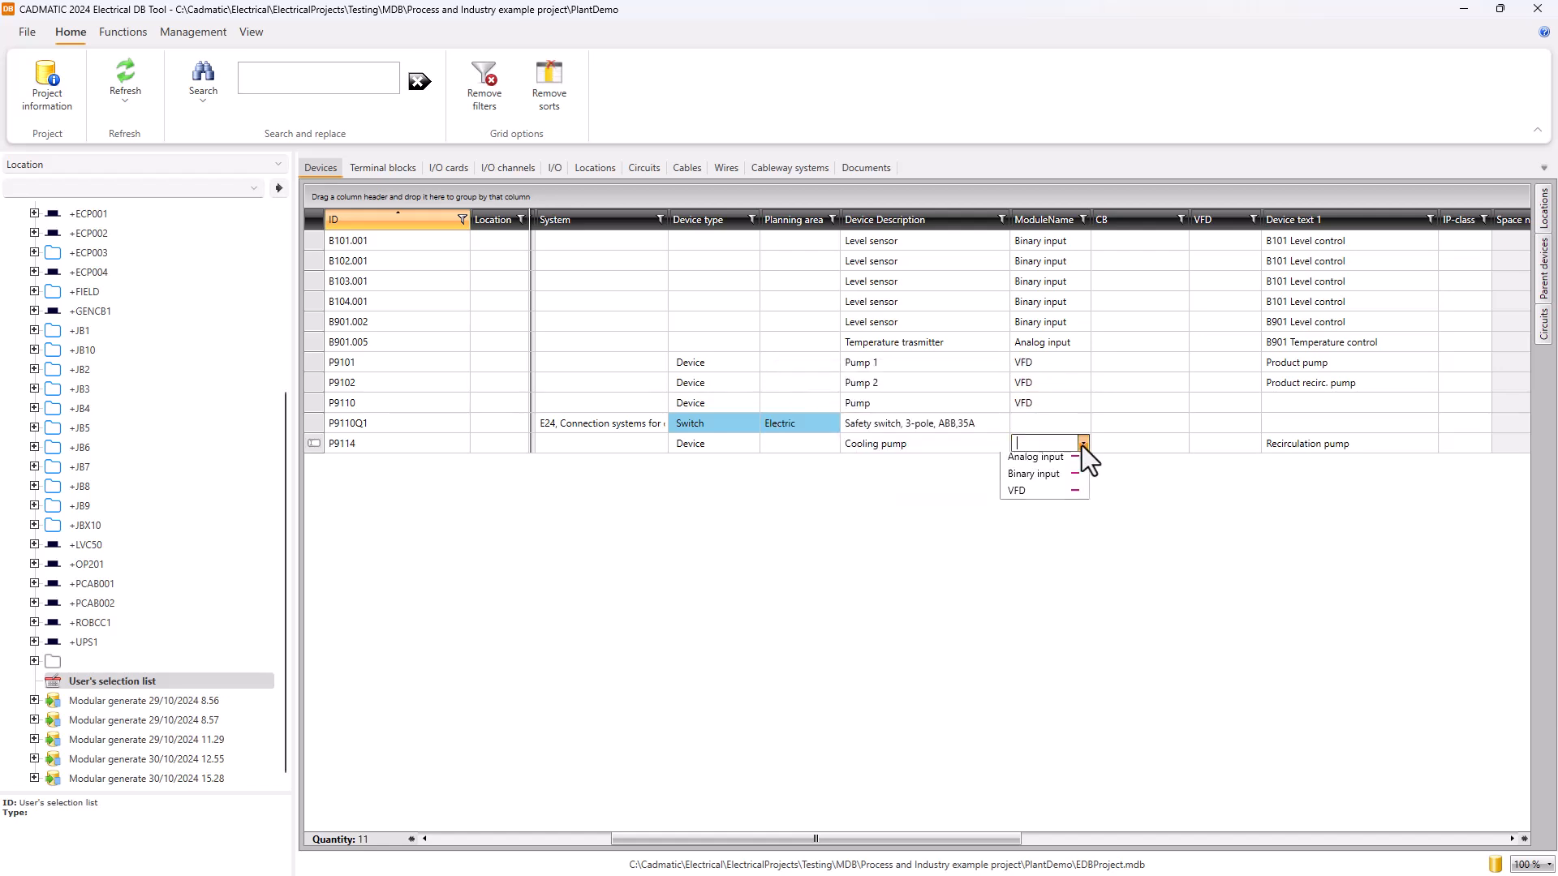
pyautogui.click(1015, 496)
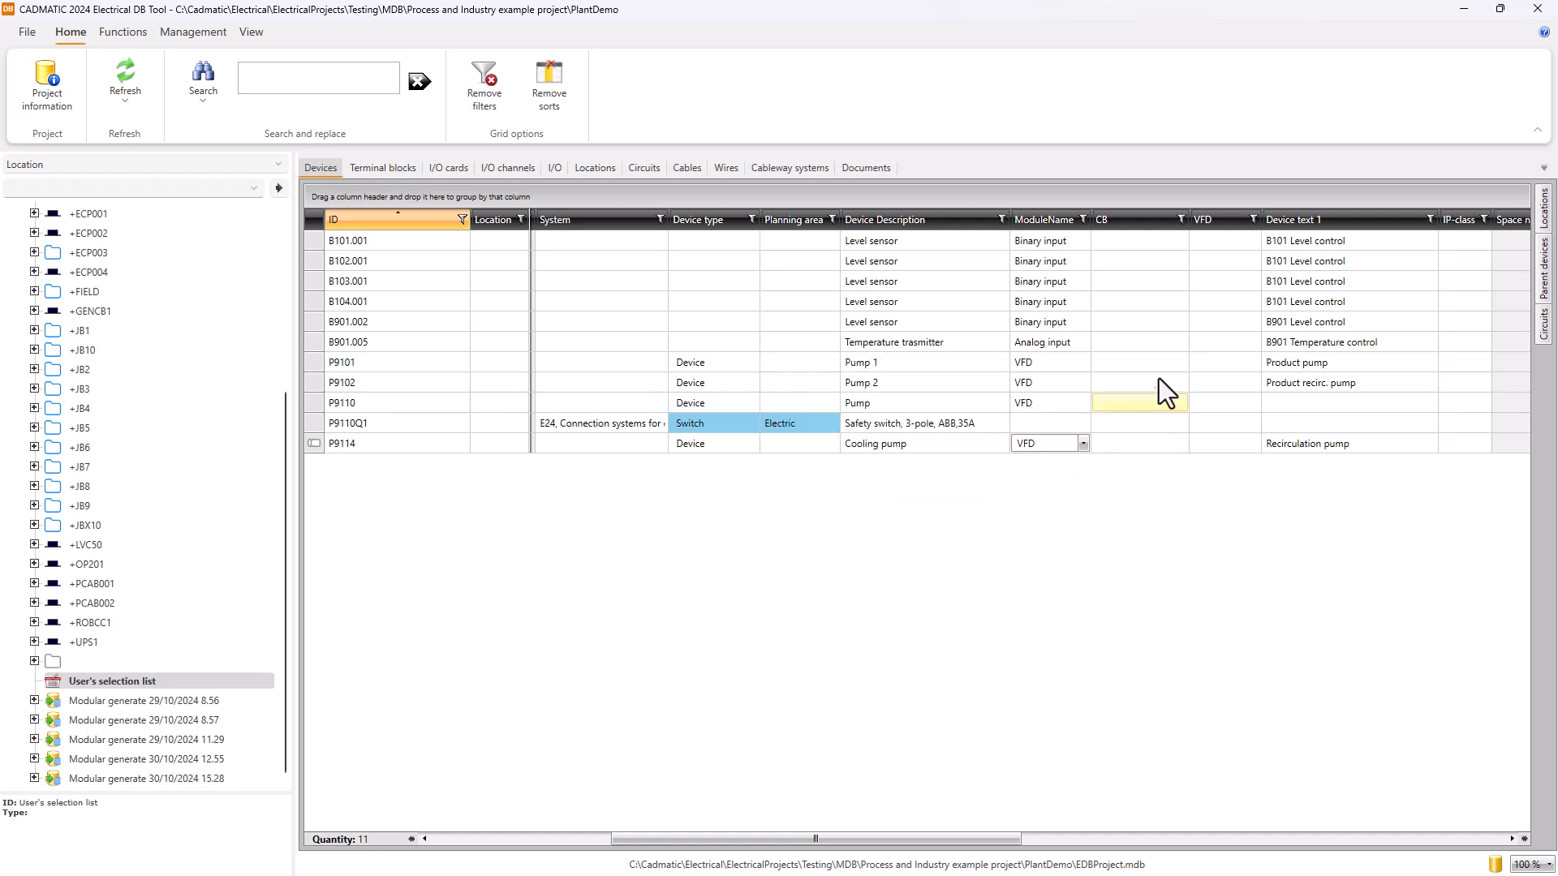
pyautogui.click(1166, 347)
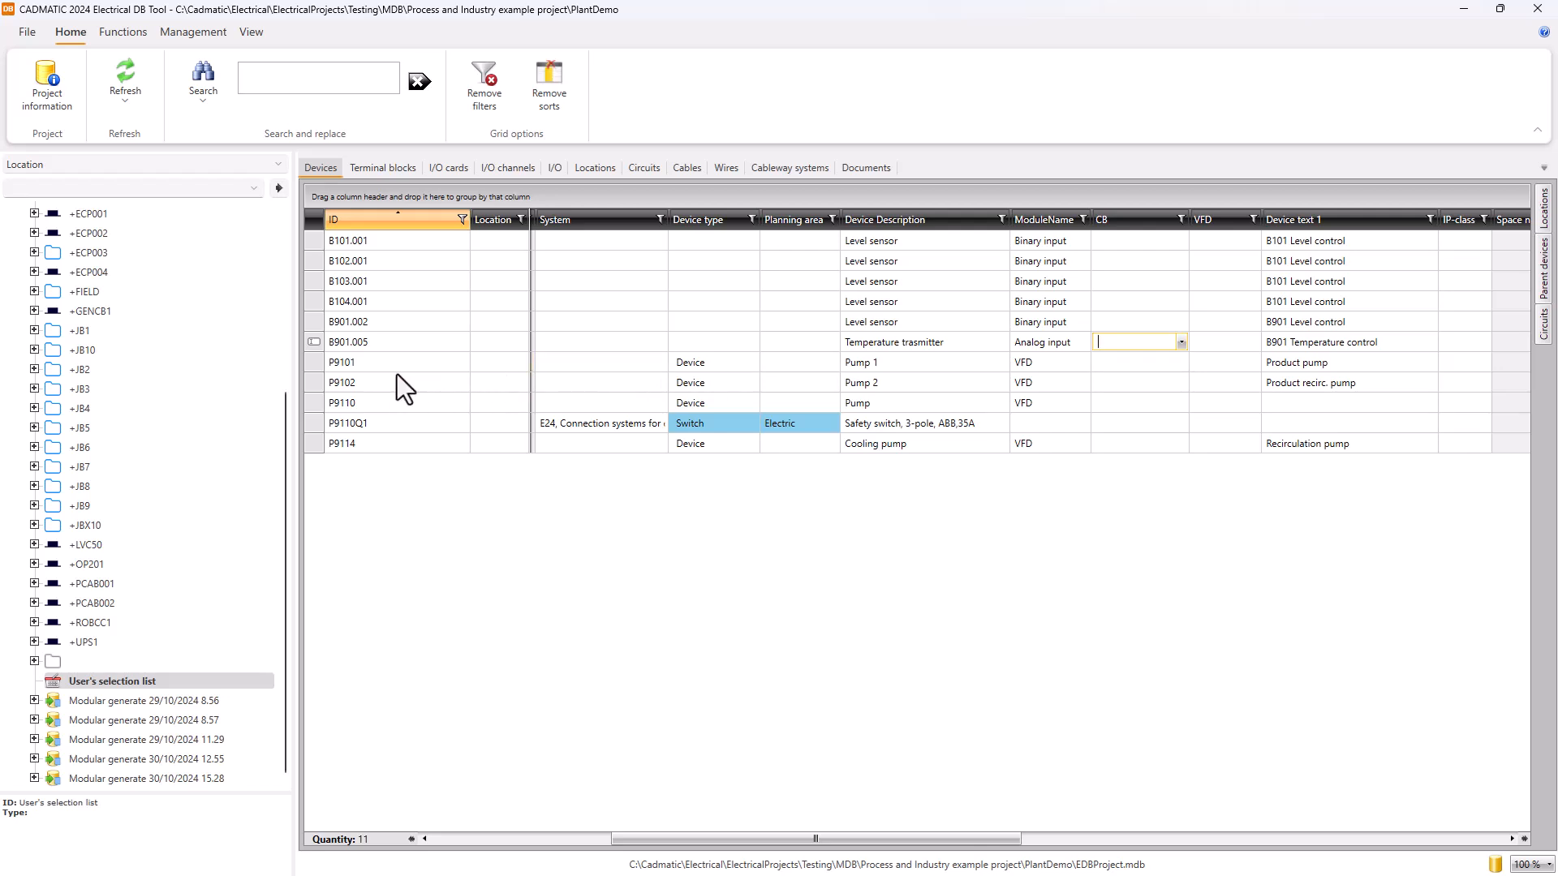
# Open the rows of pumps P9101, P9102, P9110 and P9114 for editing in Excel
pyautogui.click(314, 362)
pyautogui.keyDown('ctrl'); pyautogui.click(315, 386); pyautogui.keyUp('ctrl')
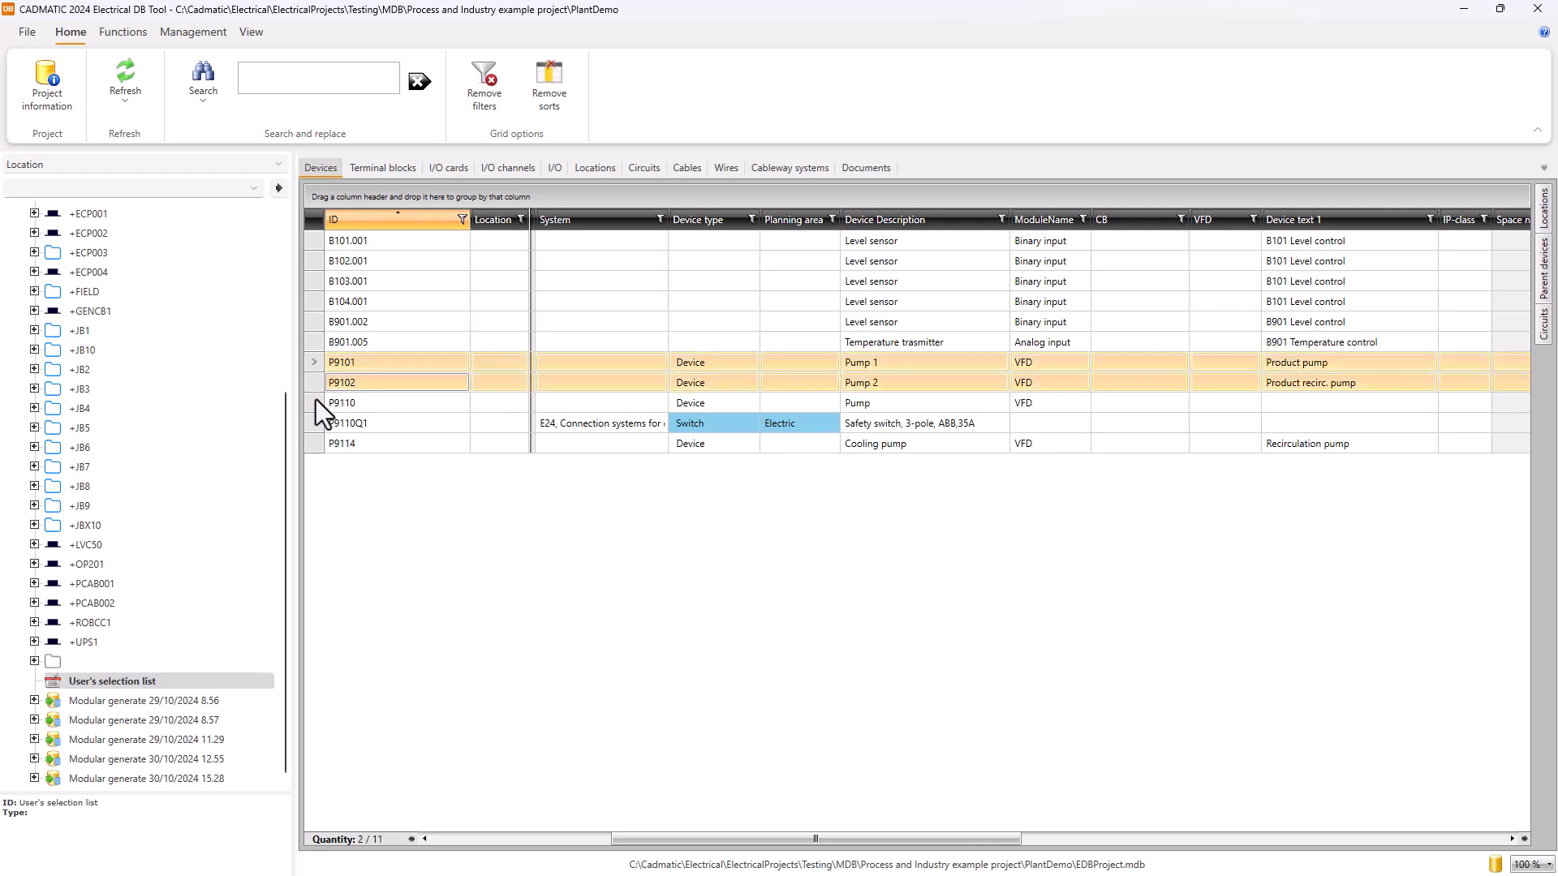
pyautogui.keyDown('ctrl'); pyautogui.click(315, 402); pyautogui.keyUp('ctrl')
pyautogui.keyDown('ctrl'); pyautogui.click(315, 445); pyautogui.keyUp('ctrl')
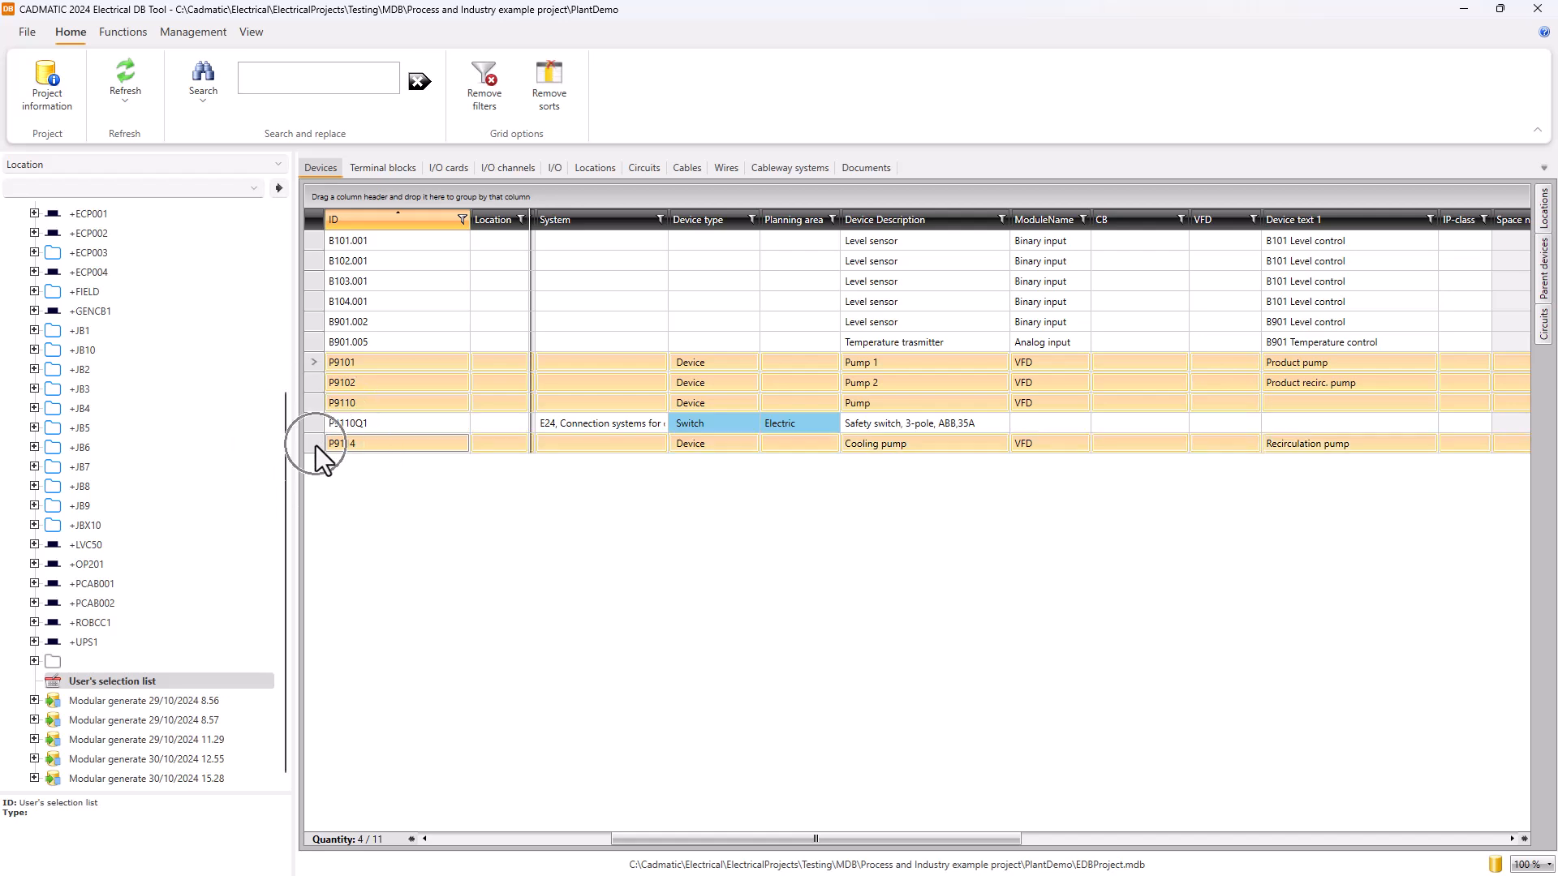
pyautogui.rightClick(315, 386)
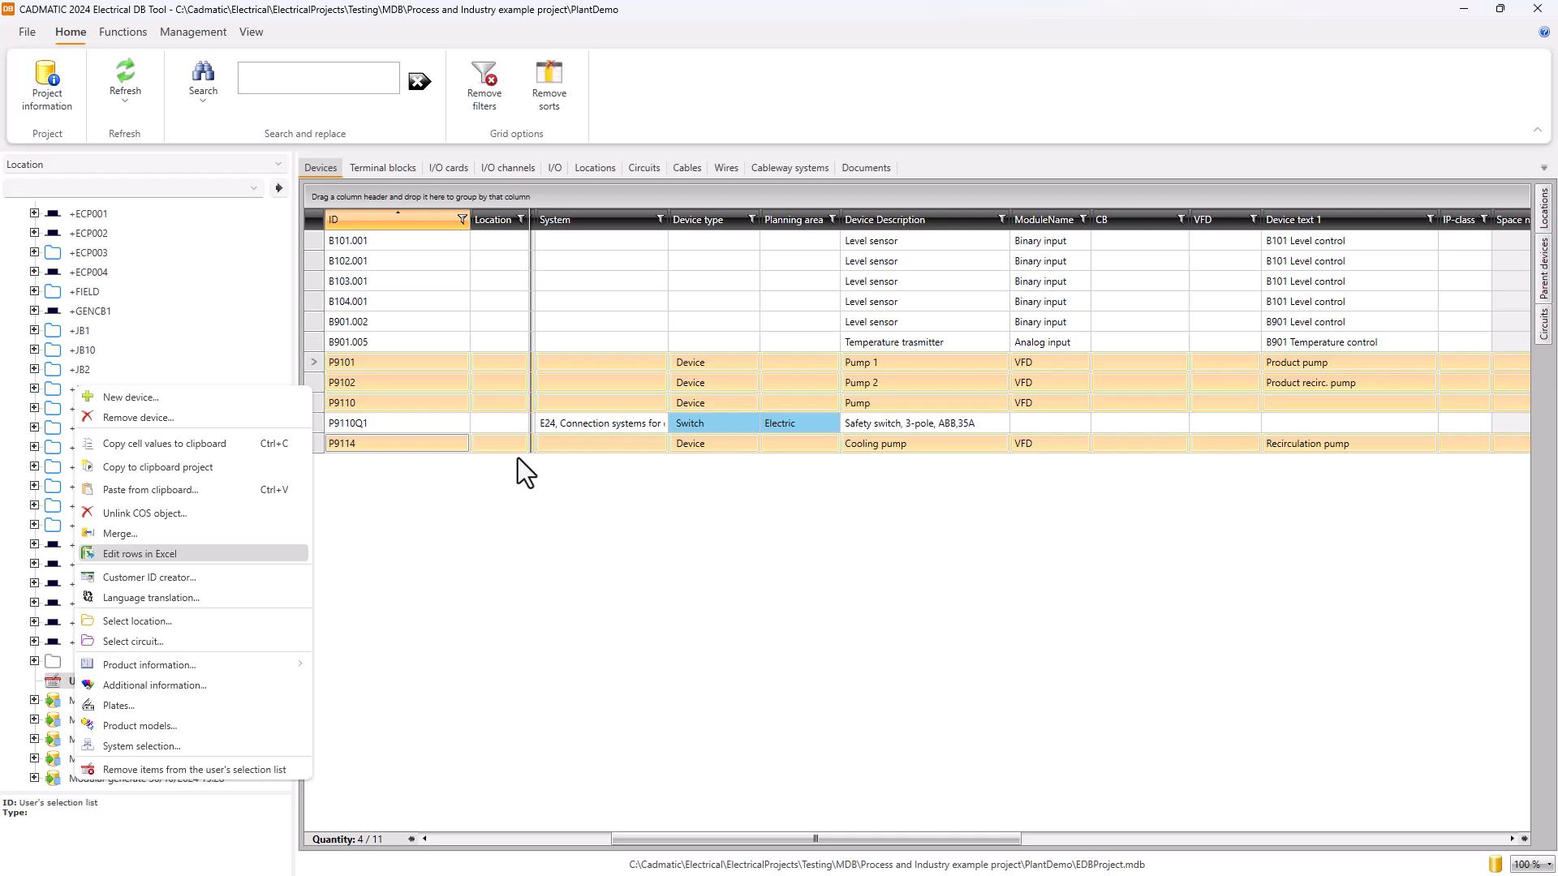
pyautogui.click(313, 363)
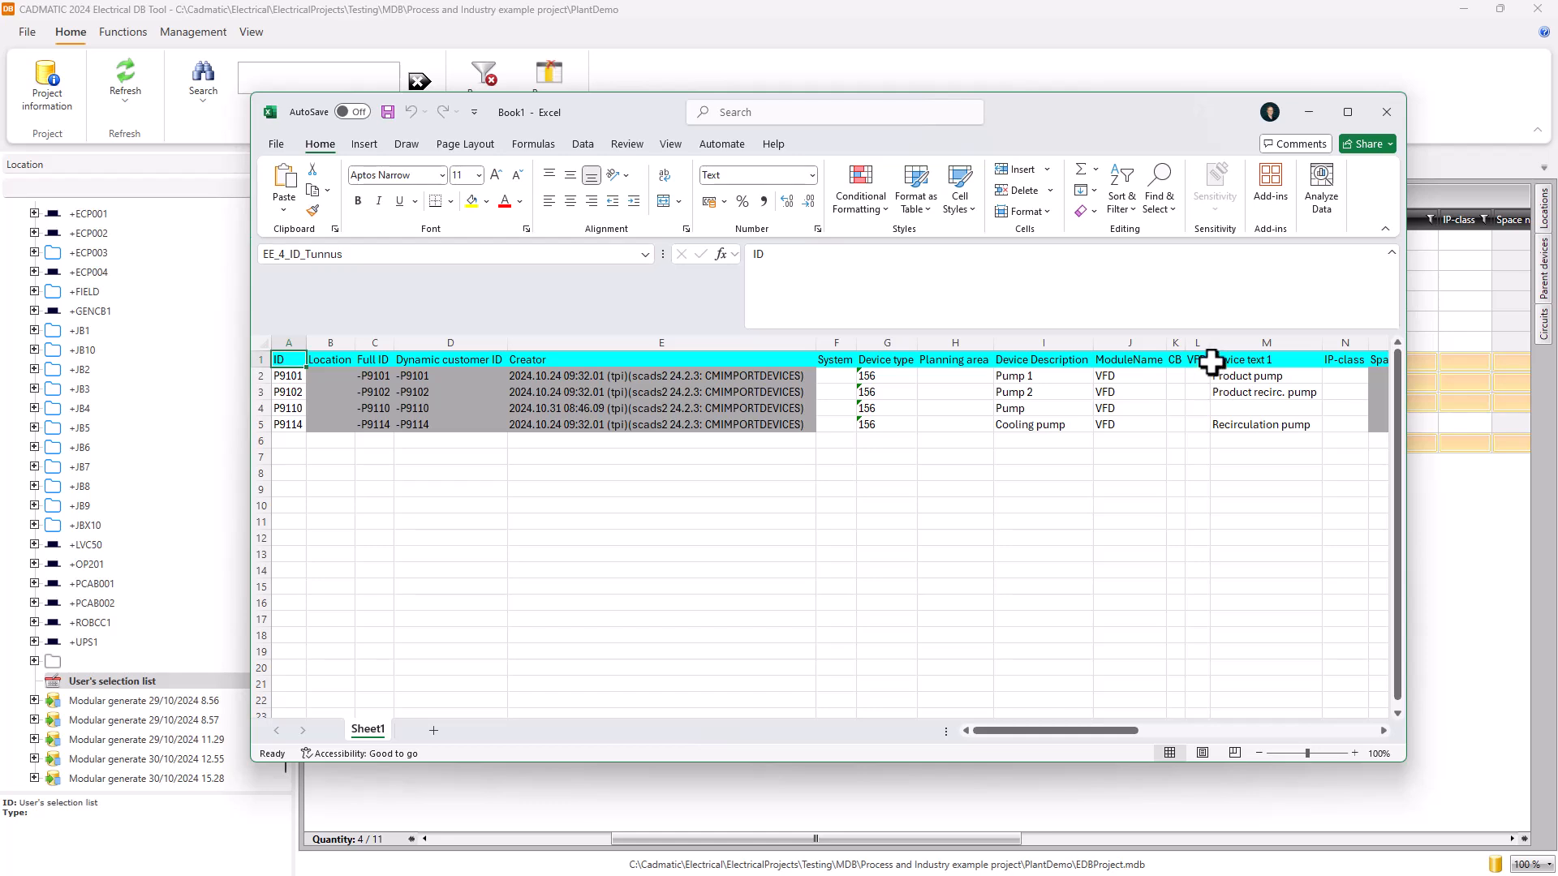
# Widen the CB and VFD columns and enter MF03 as CB and VFD03 as VFD for P9101
pyautogui.moveTo(1210, 339); pyautogui.dragTo(1282, 339)
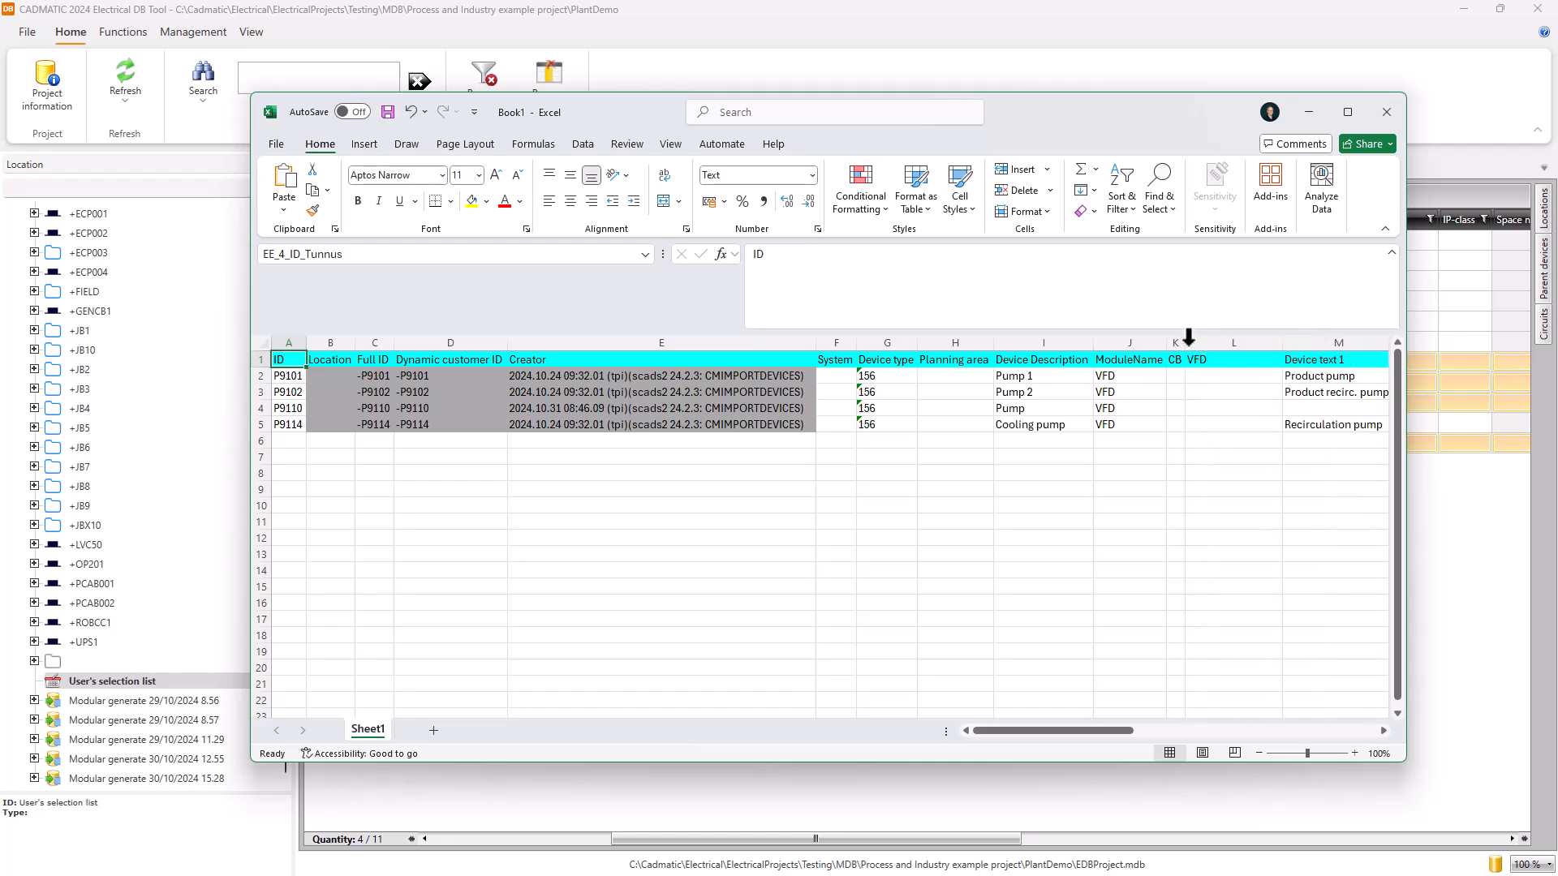
pyautogui.moveTo(1185, 340); pyautogui.dragTo(1270, 341)
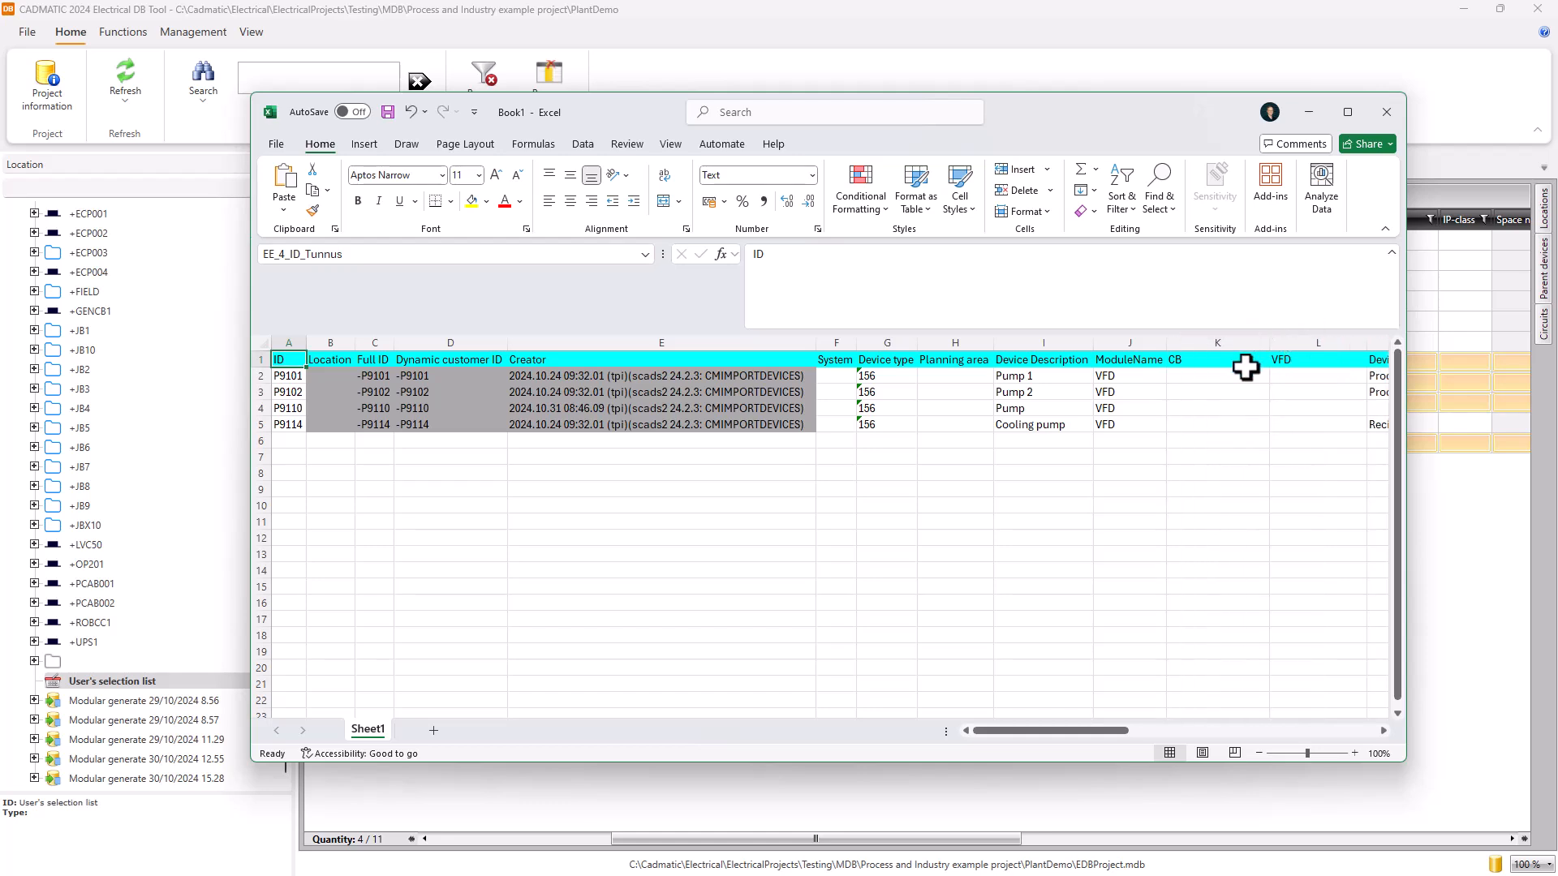
pyautogui.click(1198, 376)
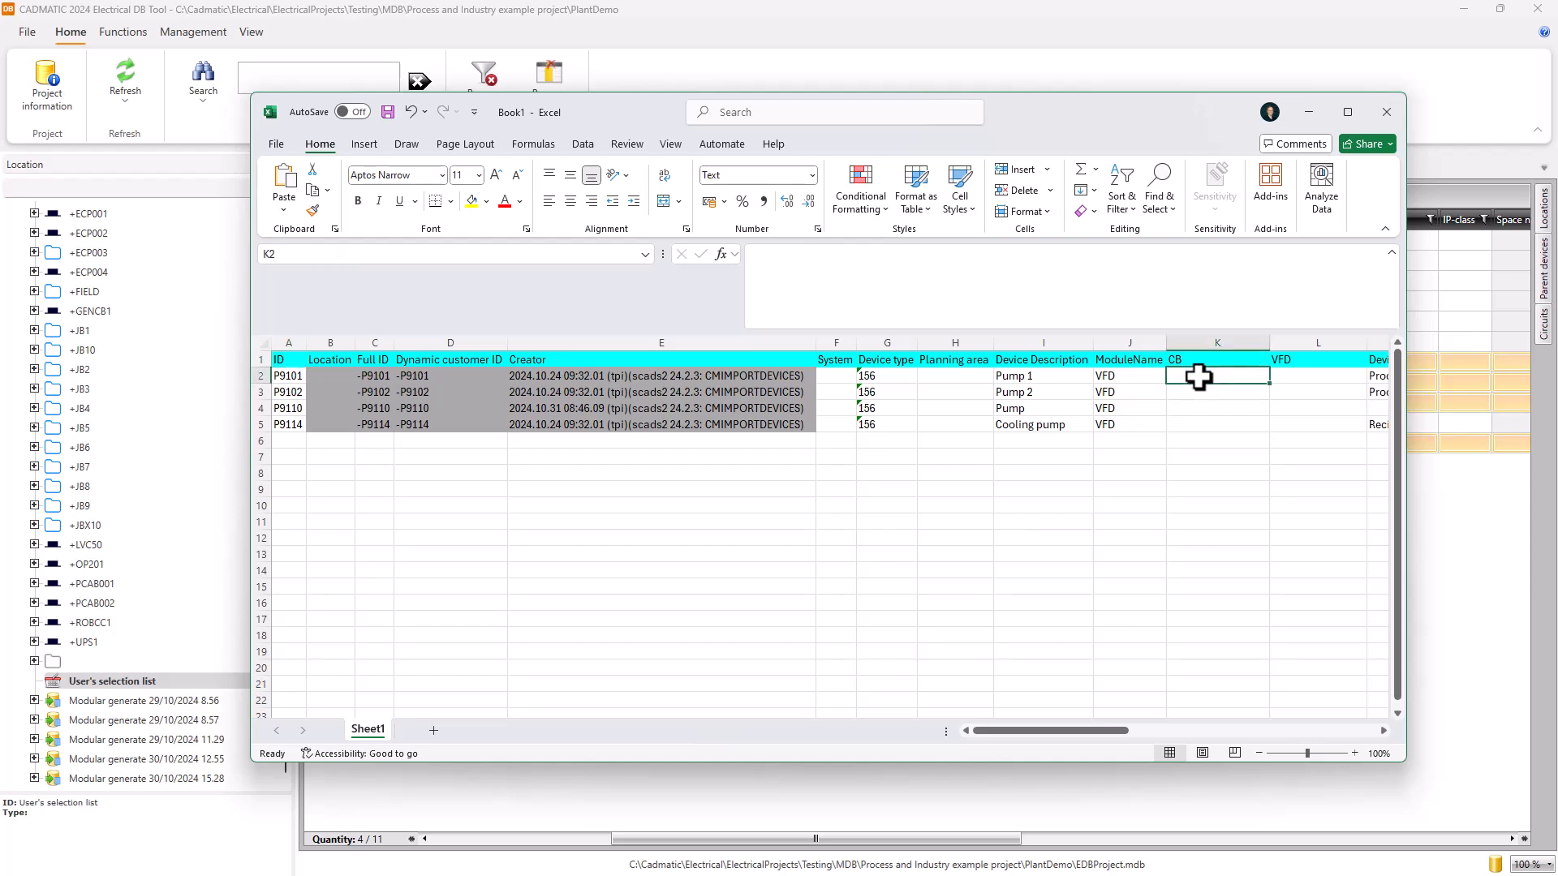
pyautogui.write('MF0')
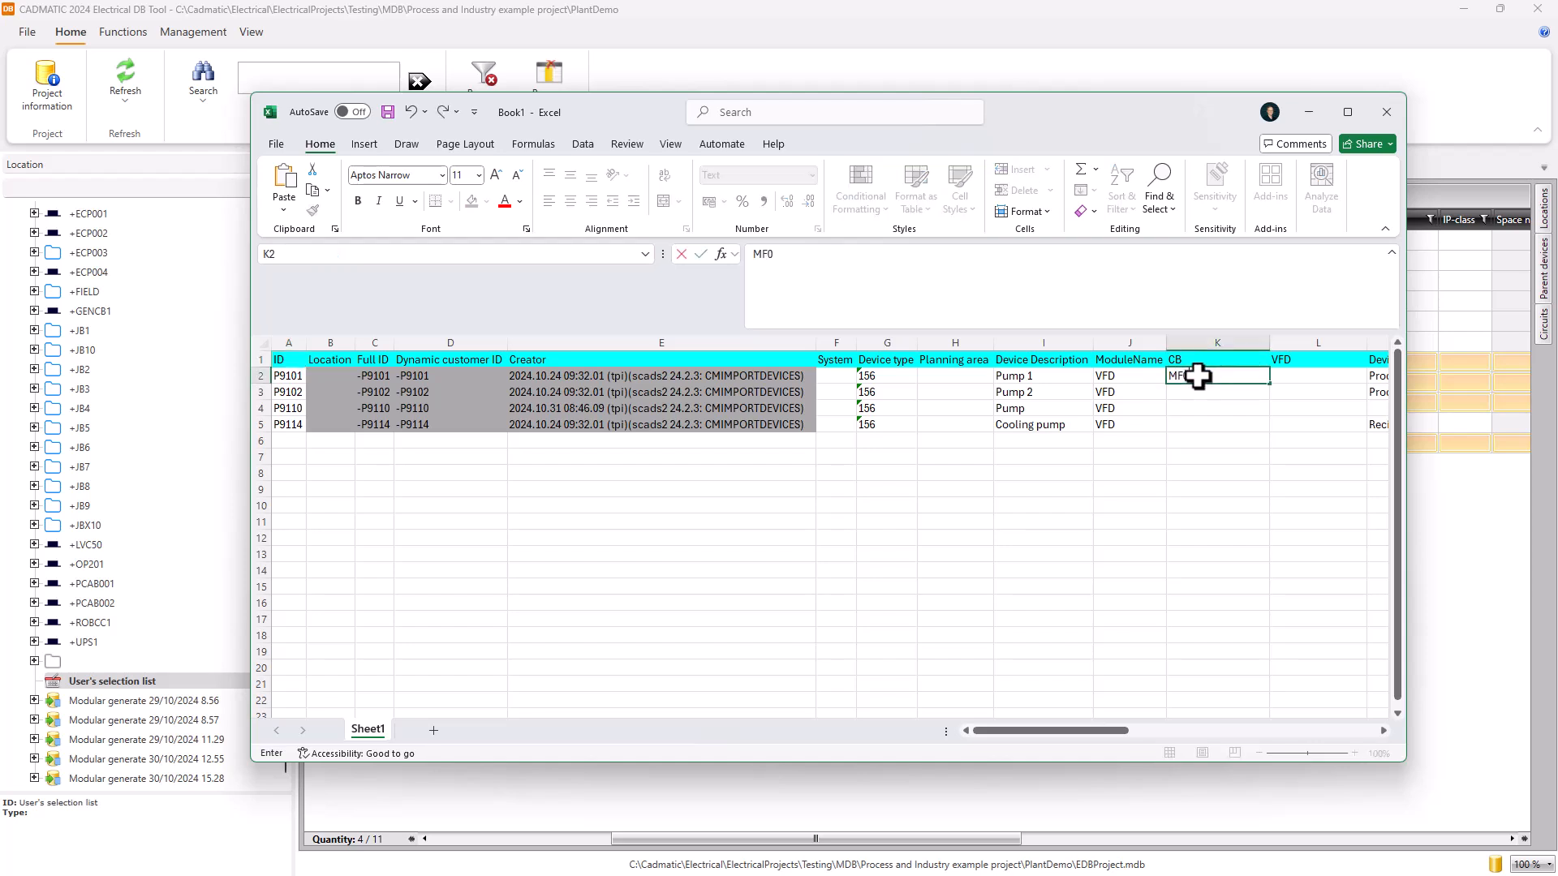
pyautogui.write('3')
pyautogui.click(1283, 373)
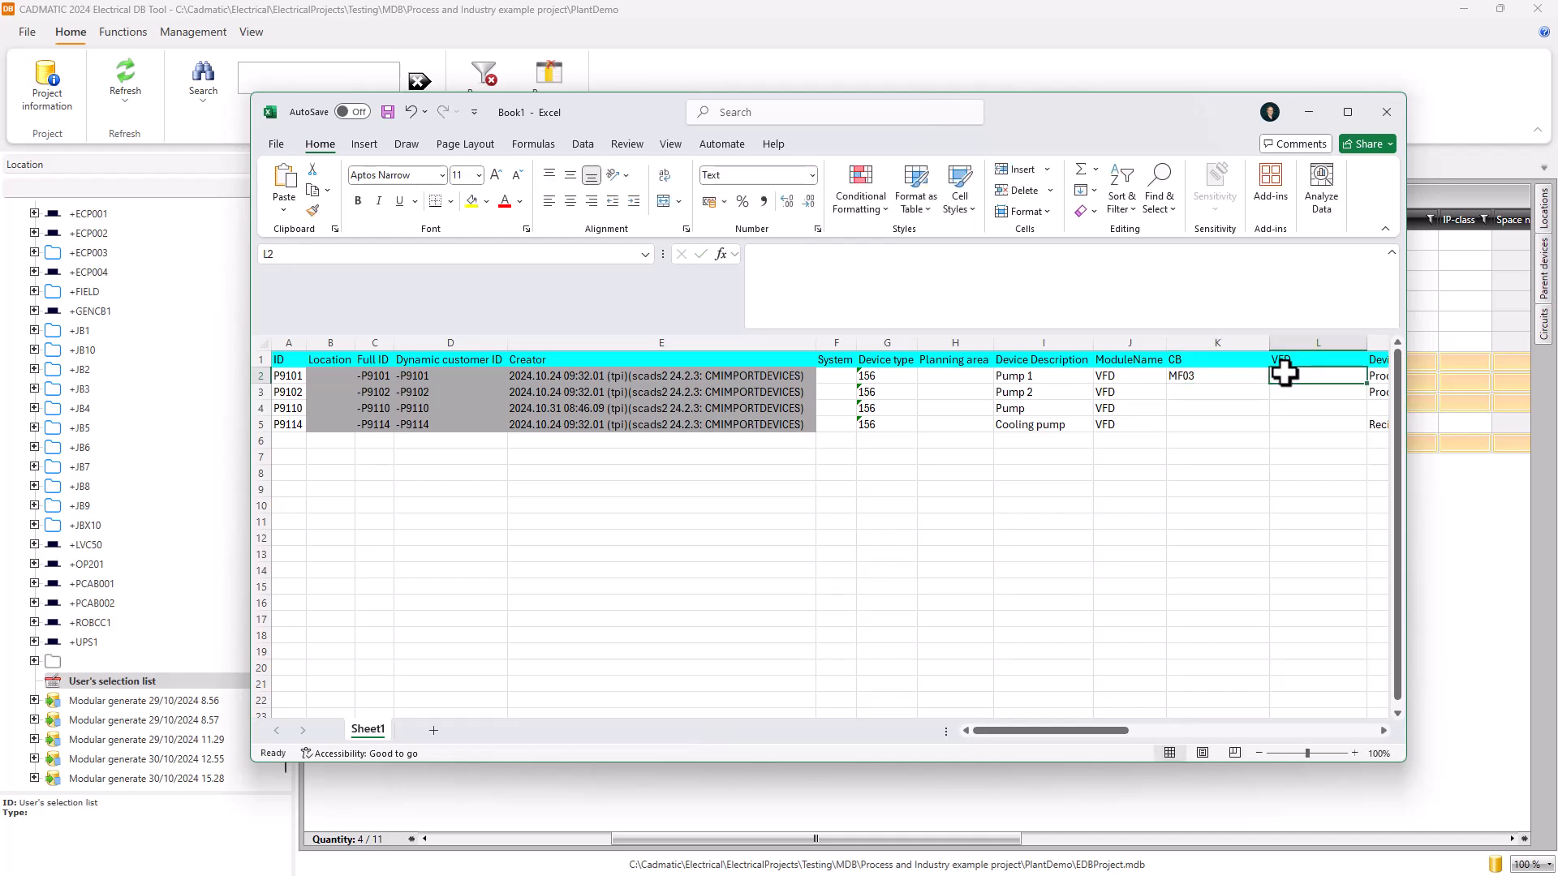
pyautogui.write('VFD0')
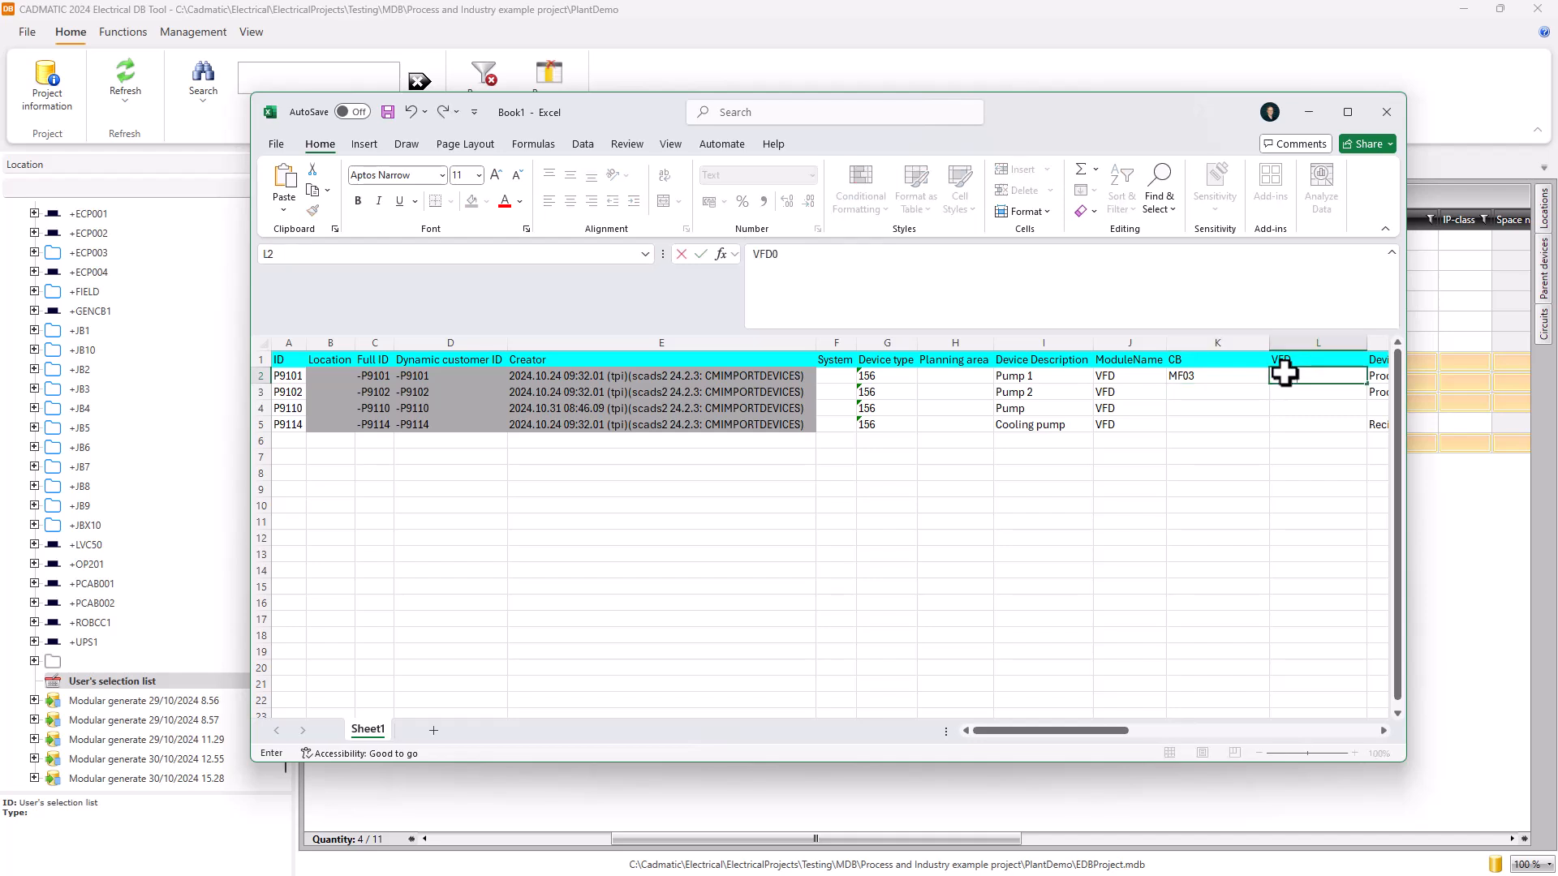
pyautogui.write('3')
# Fill the CB and VFD series down to MF06 and VFD06 for P9114, and return to the CADMATIC device grid
pyautogui.click(1259, 445)
pyautogui.moveTo(1214, 382); pyautogui.dragTo(1380, 435)
pyautogui.click(1289, 508)
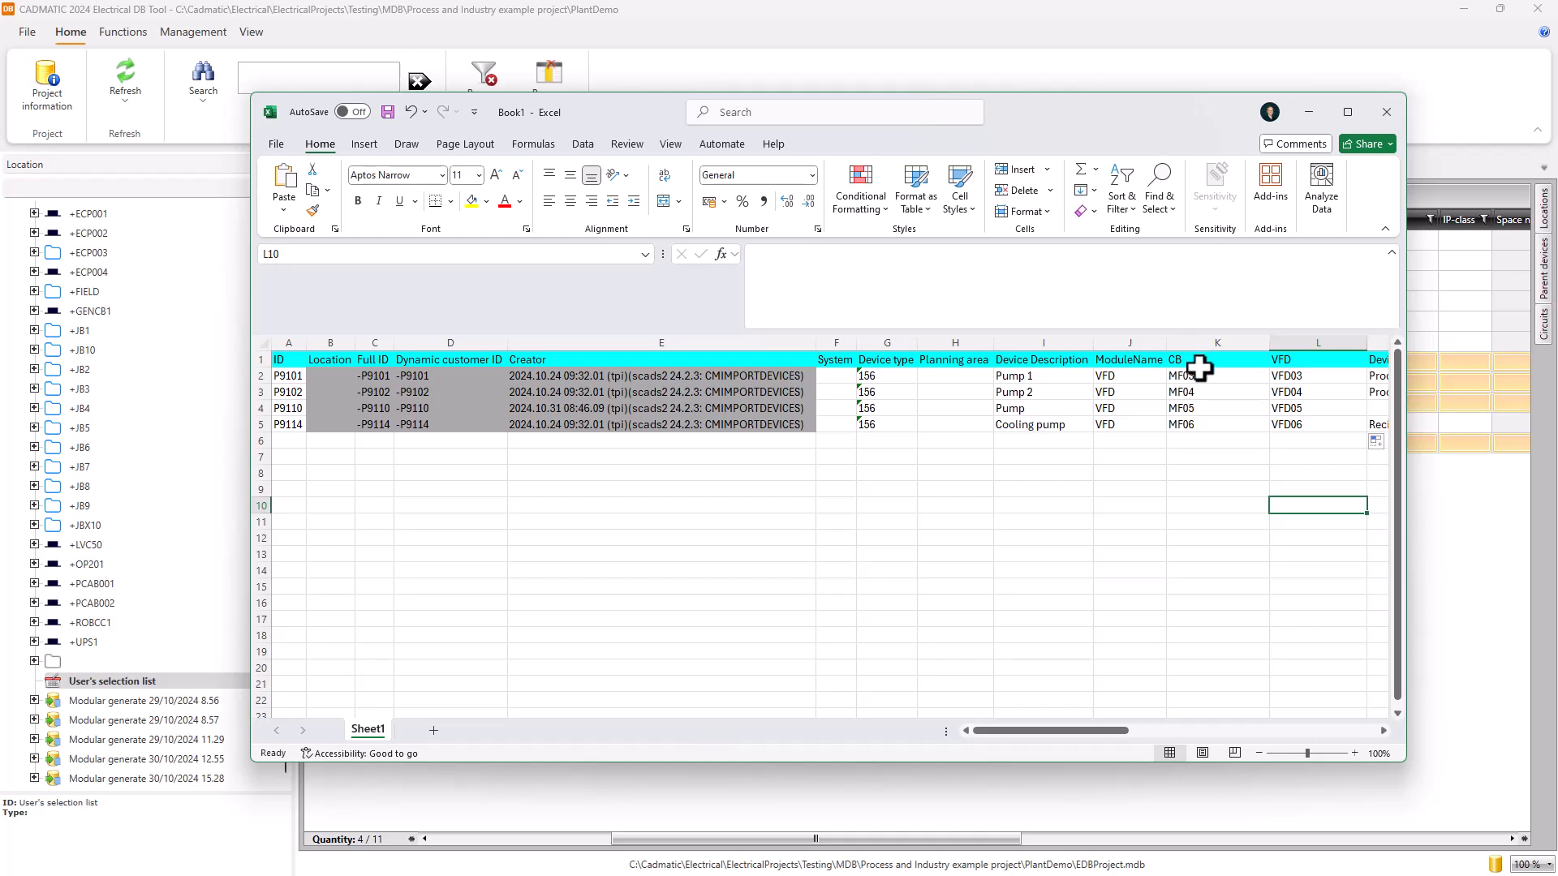
pyautogui.click(1307, 114)
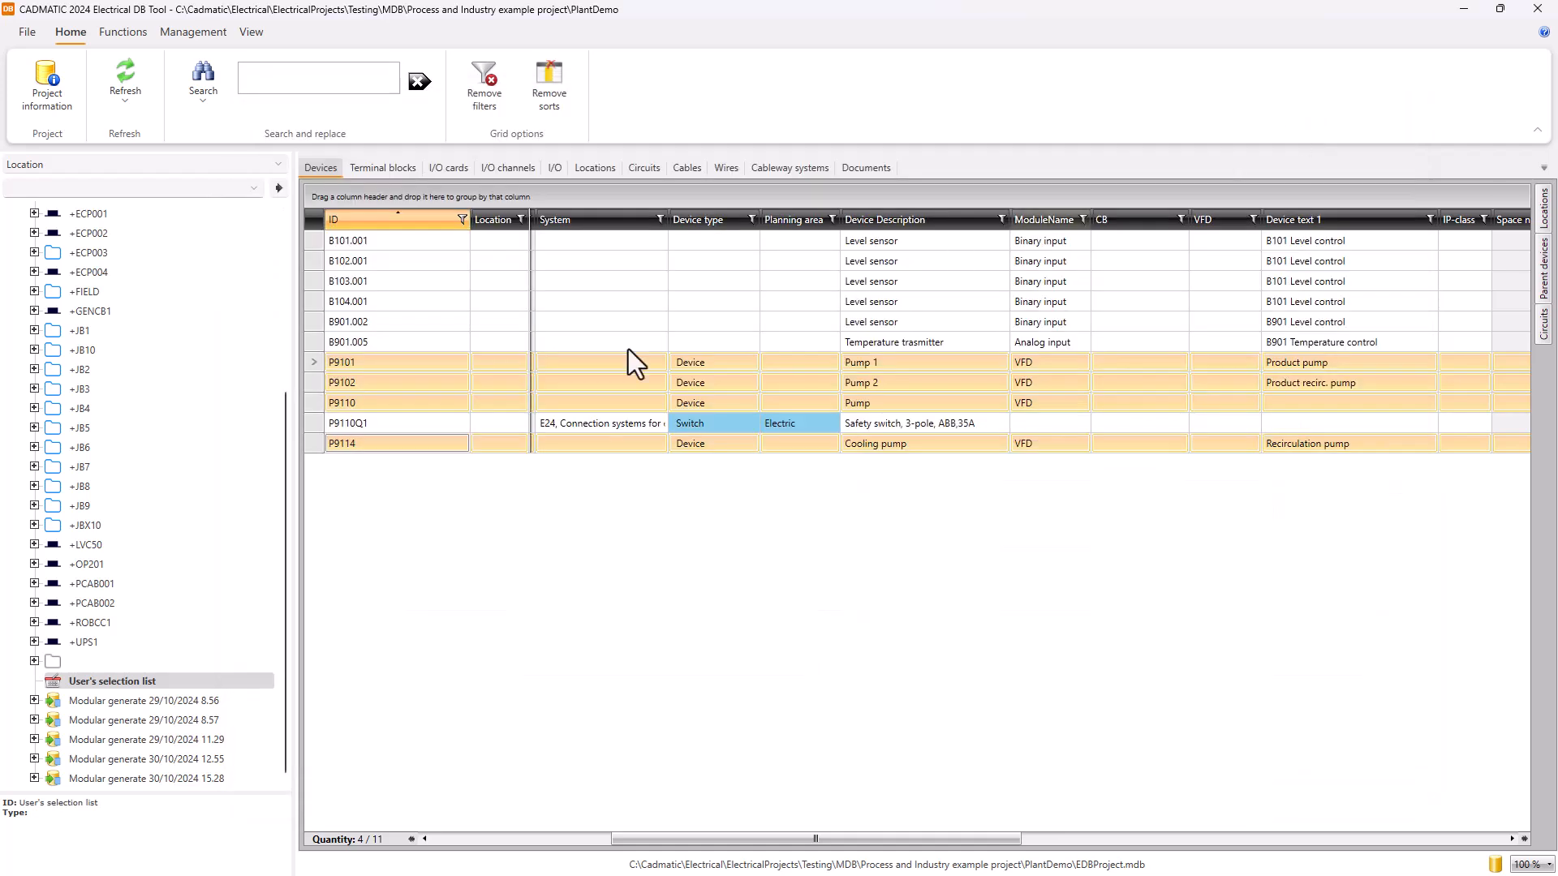
# Import the edited CB and VFD values from Excel into the selected pump rows
pyautogui.rightClick(311, 377)
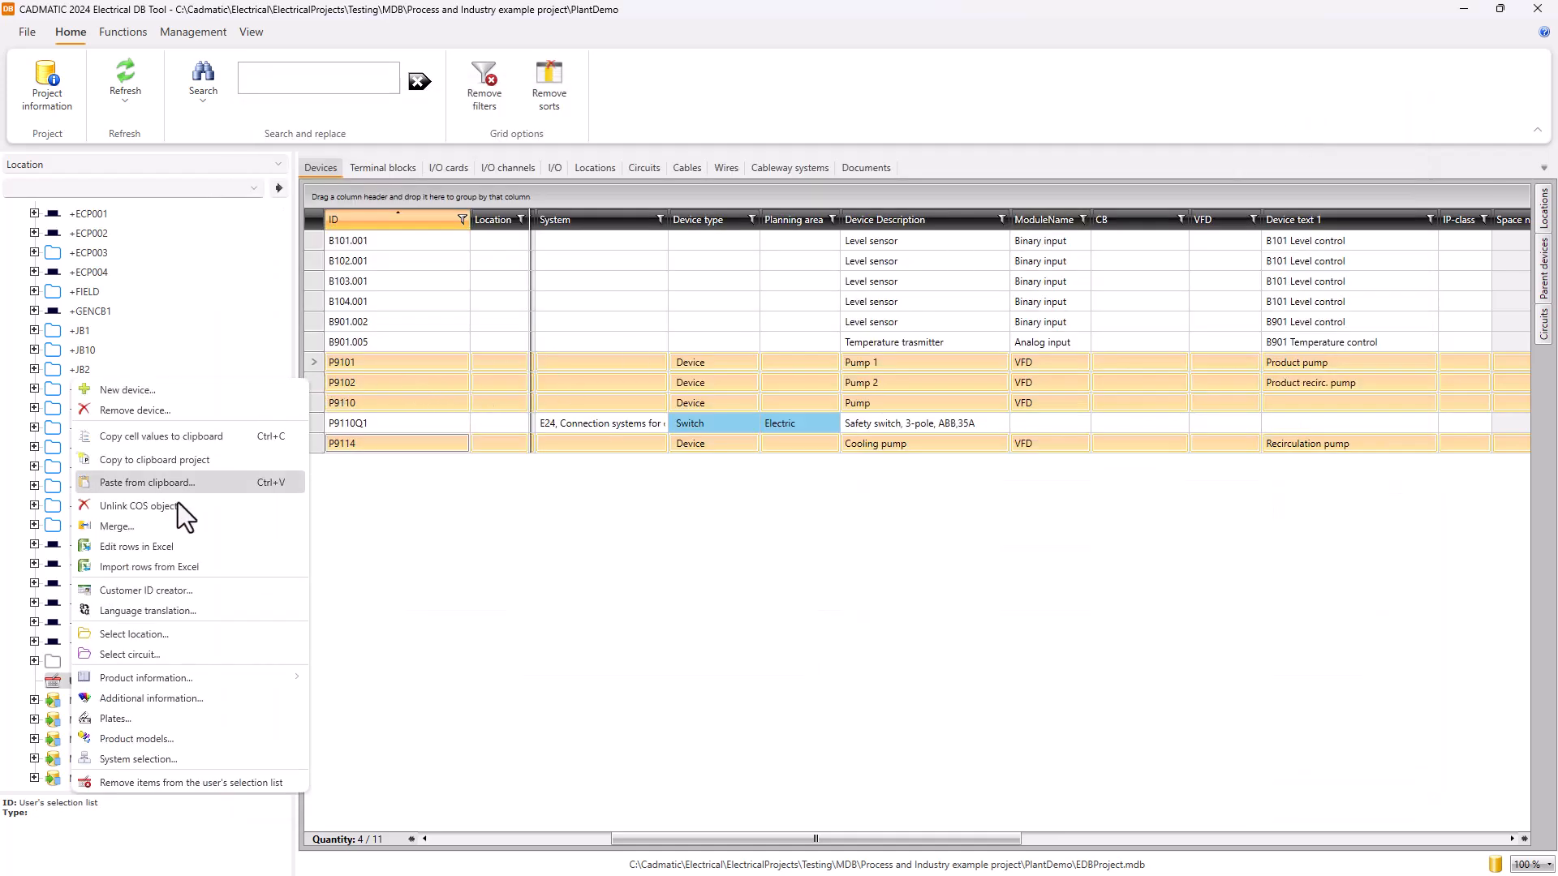
pyautogui.click(143, 568)
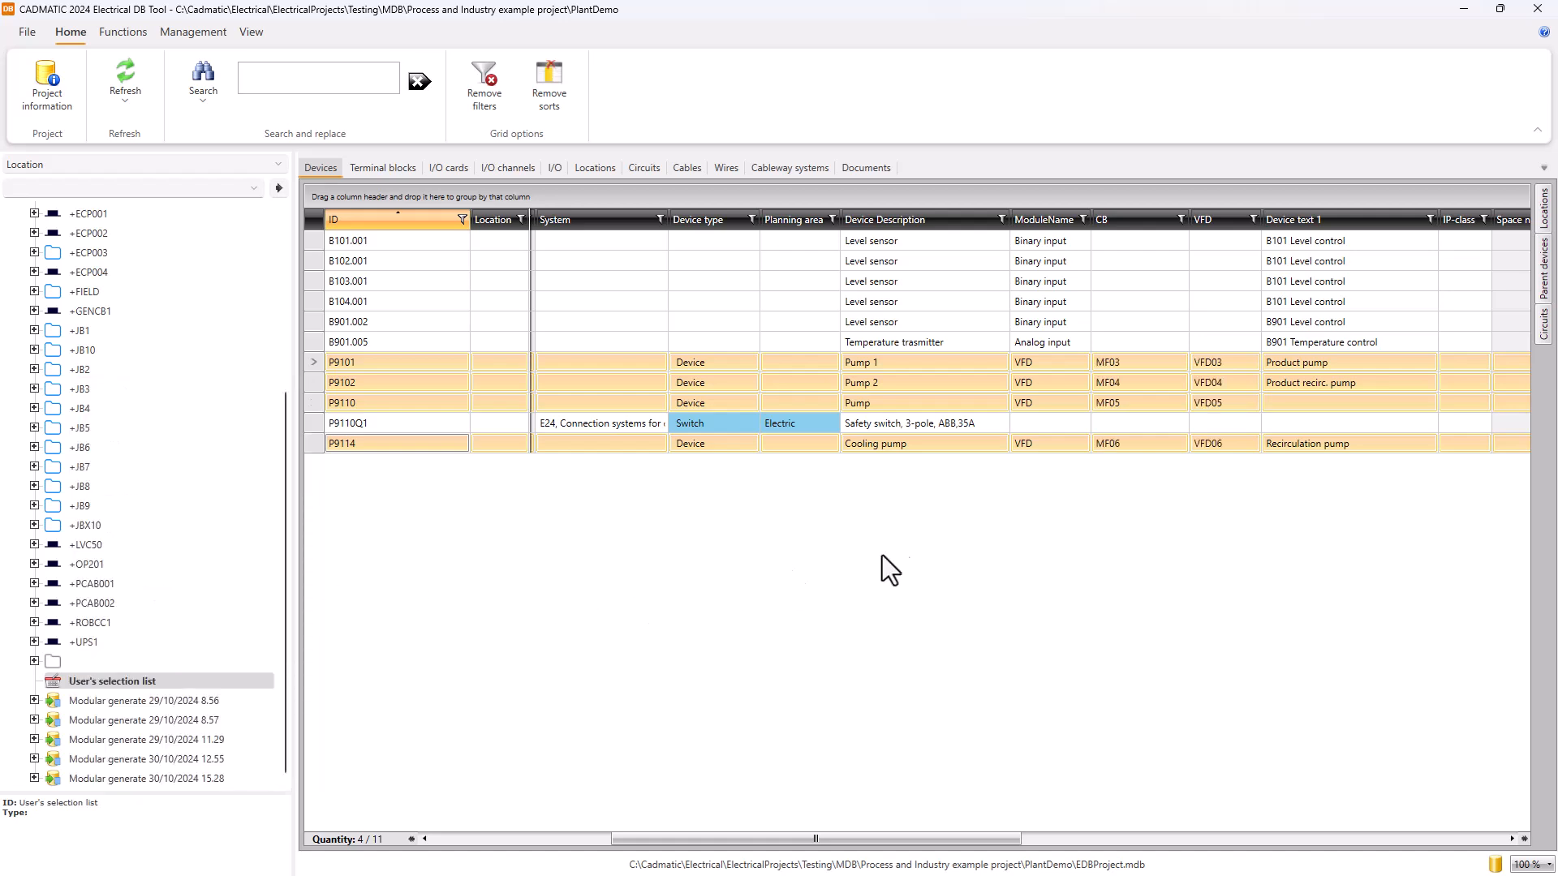
pyautogui.click(1142, 339)
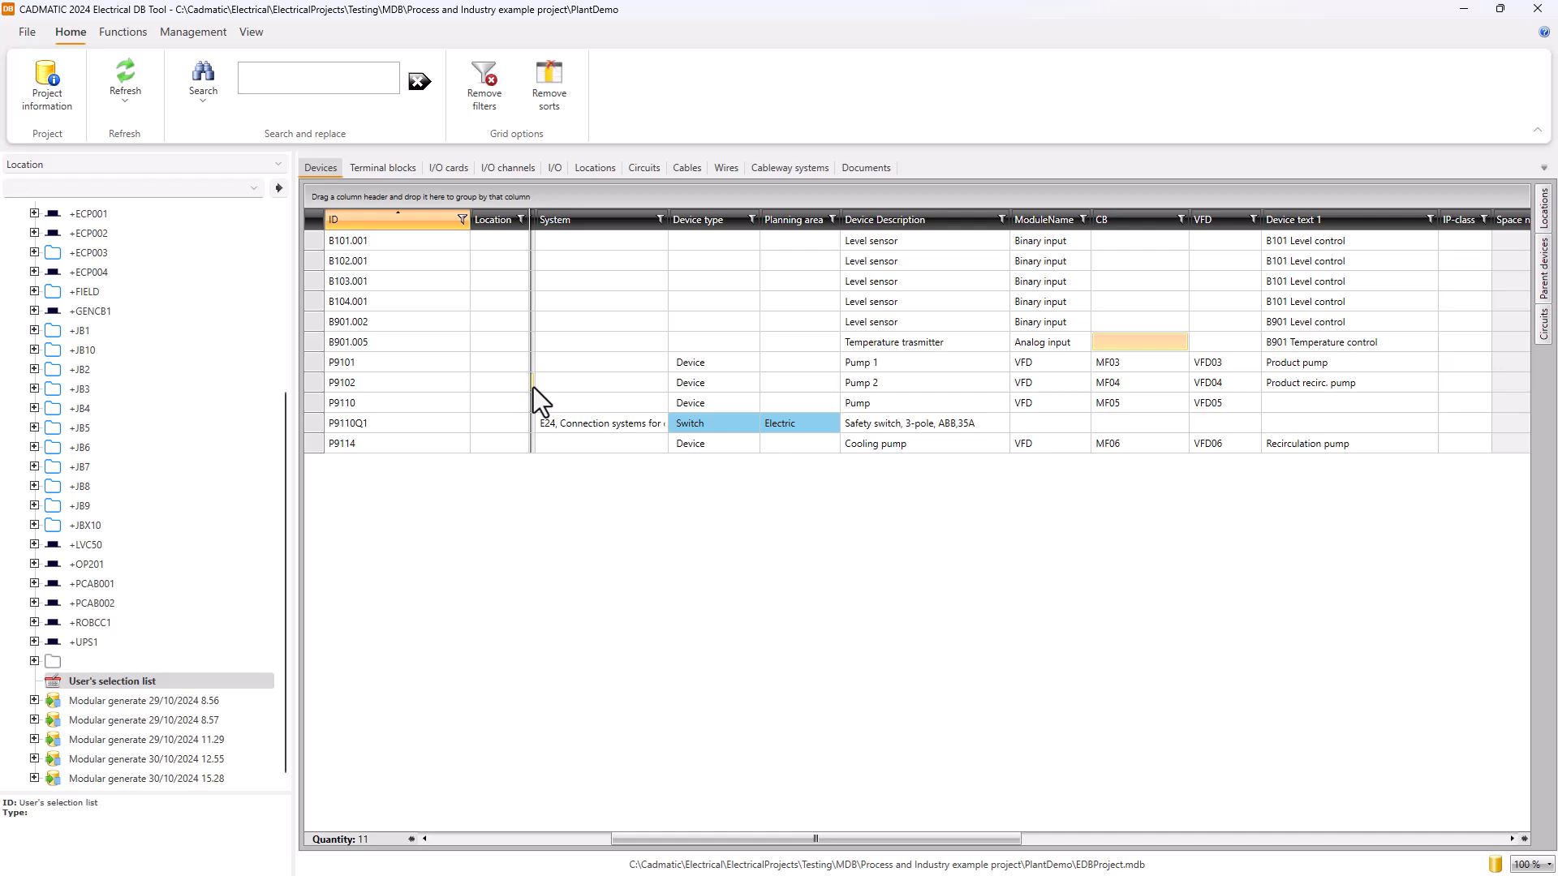
pyautogui.click(728, 287)
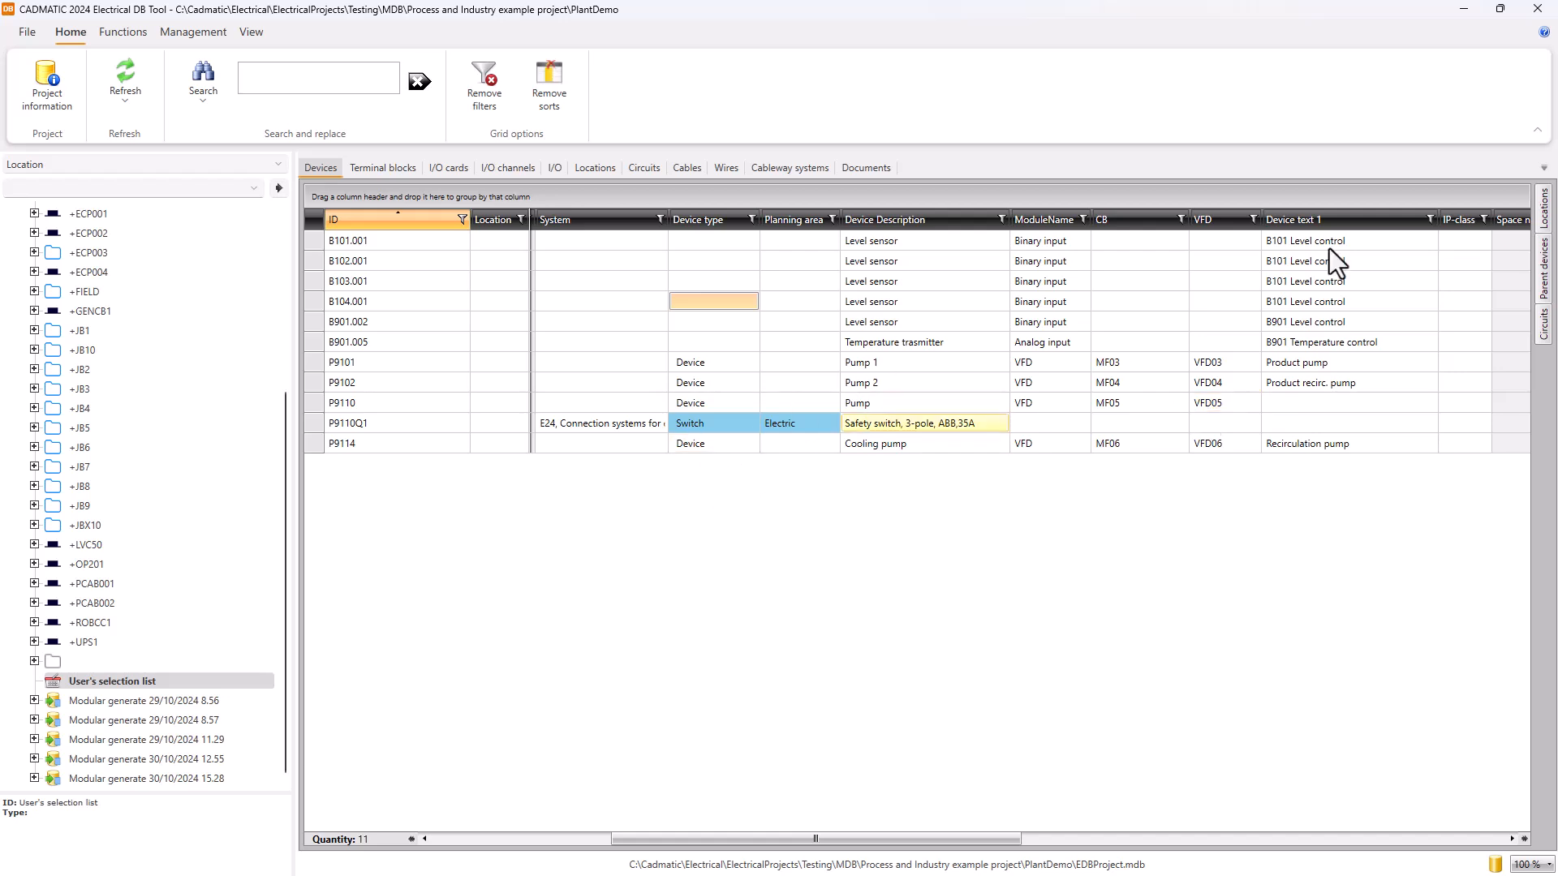
# Switch to CADMATIC Electrical and update the AUX_INST.xlsx report in the project's Report folder
pyautogui.click(1464, 10)
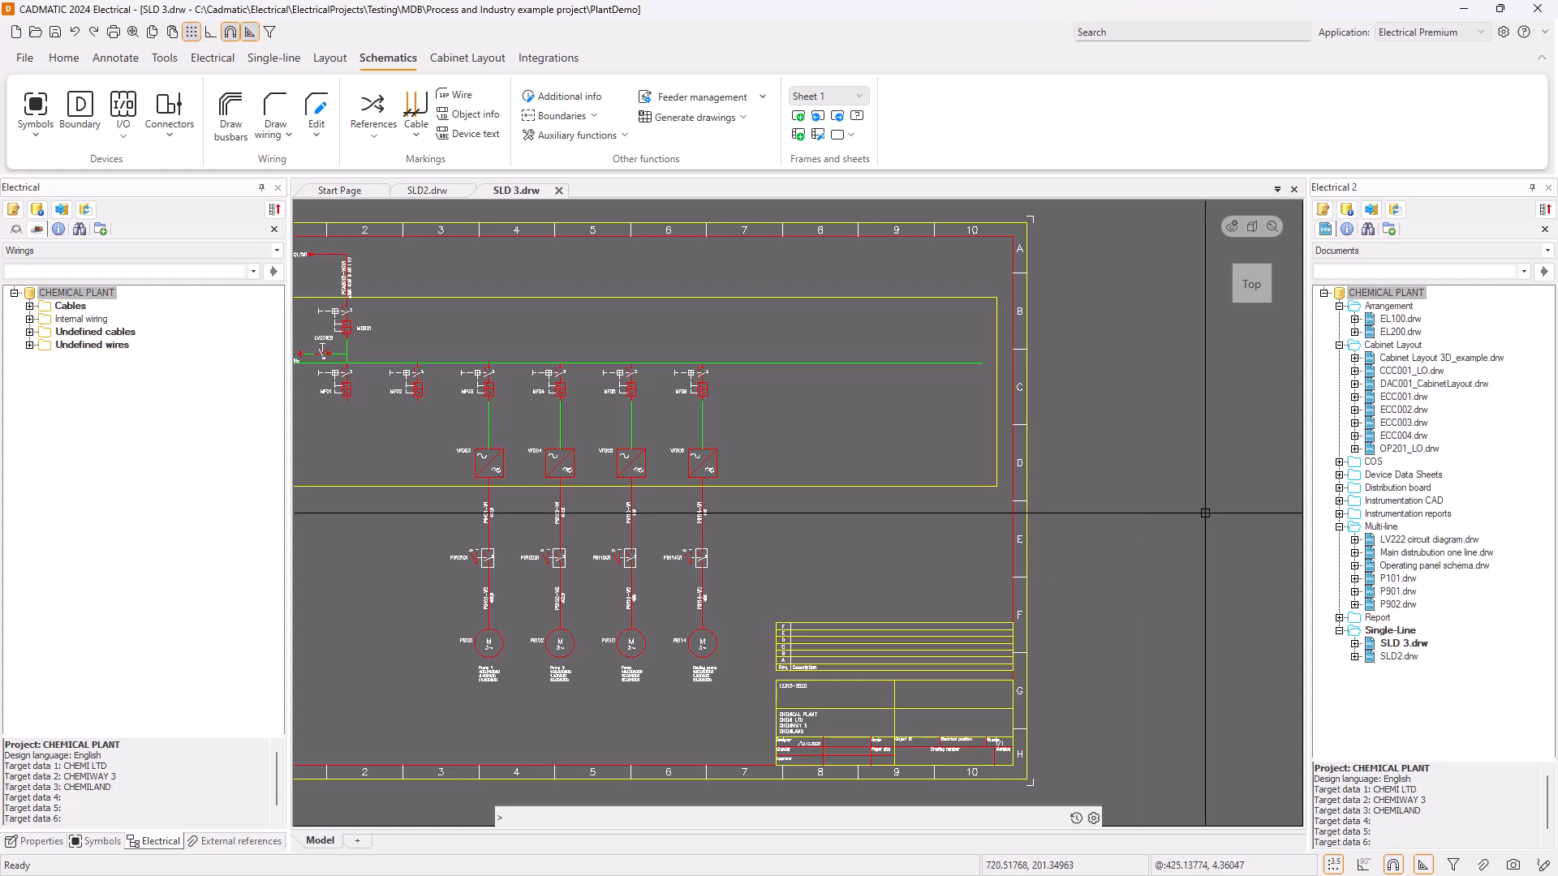
pyautogui.click(1340, 526)
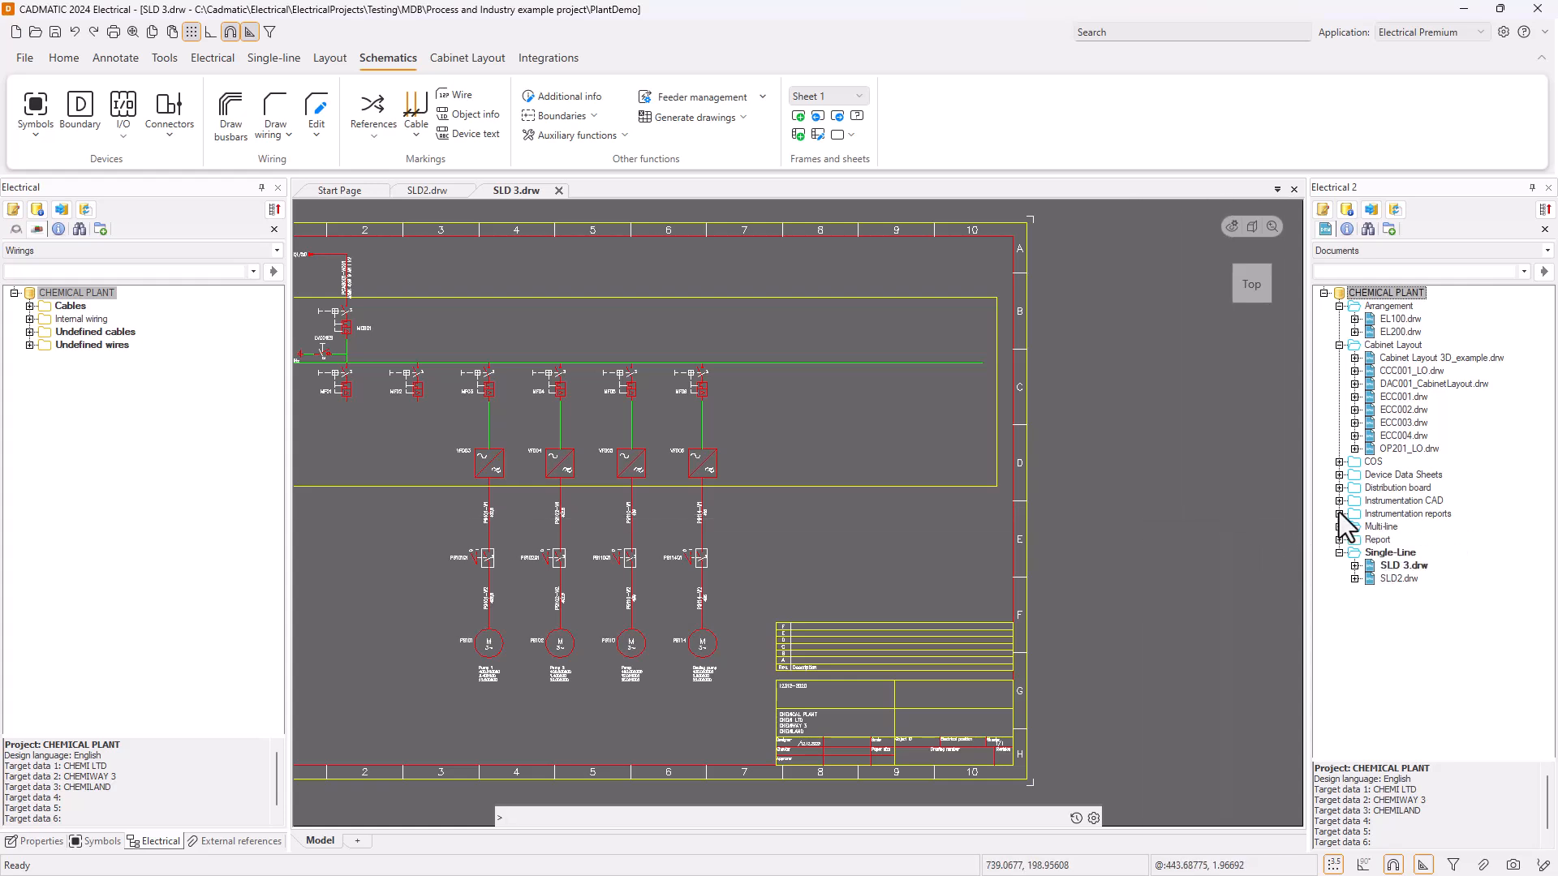
pyautogui.click(1339, 344)
pyautogui.click(1339, 436)
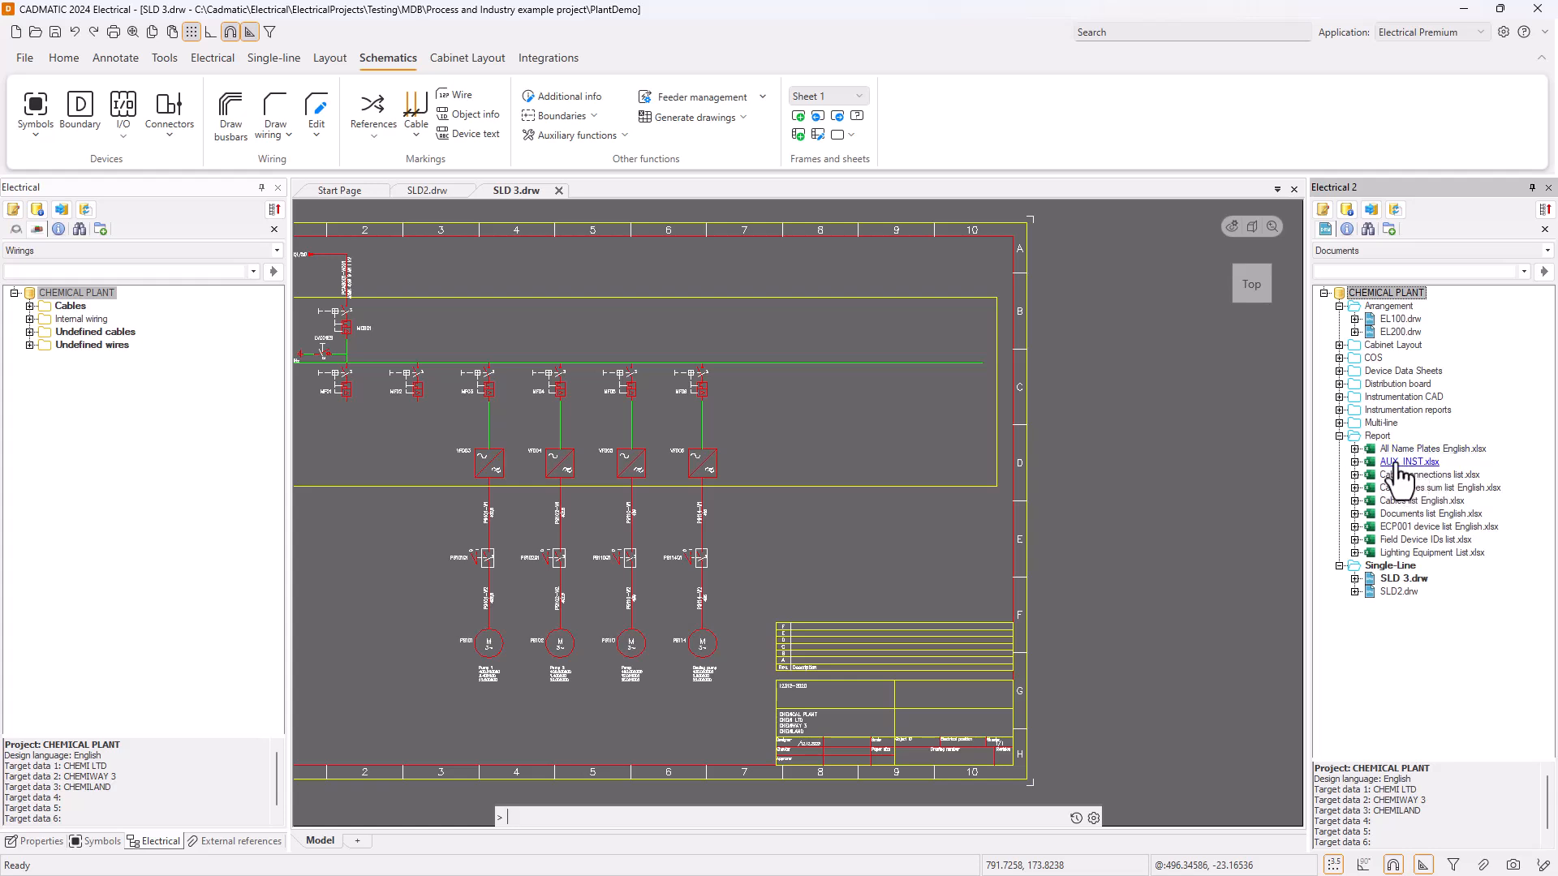
pyautogui.rightClick(1397, 467)
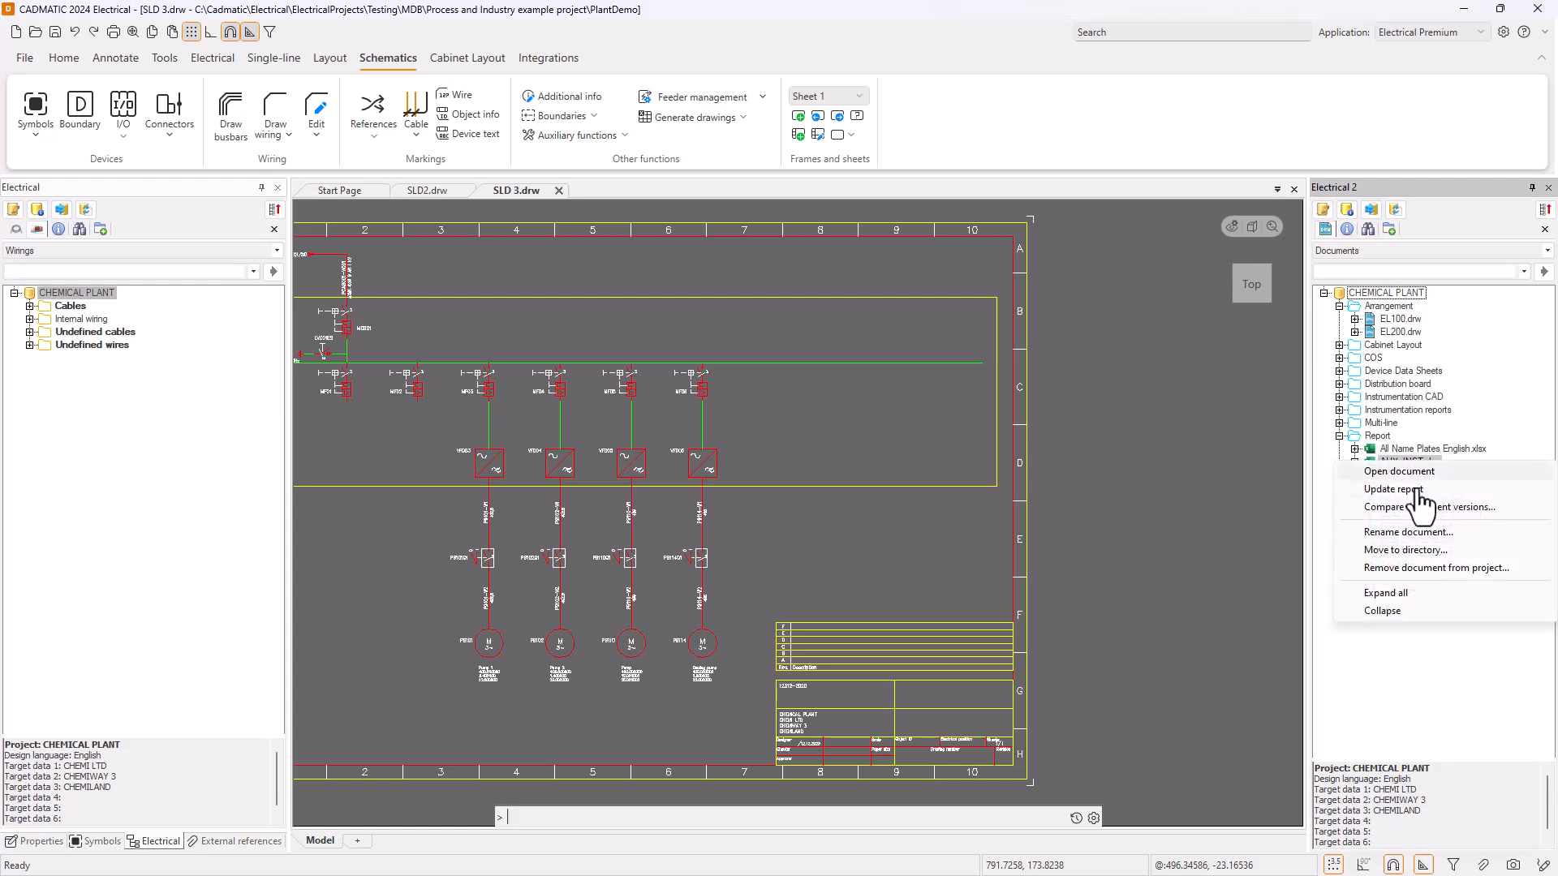
pyautogui.click(1411, 489)
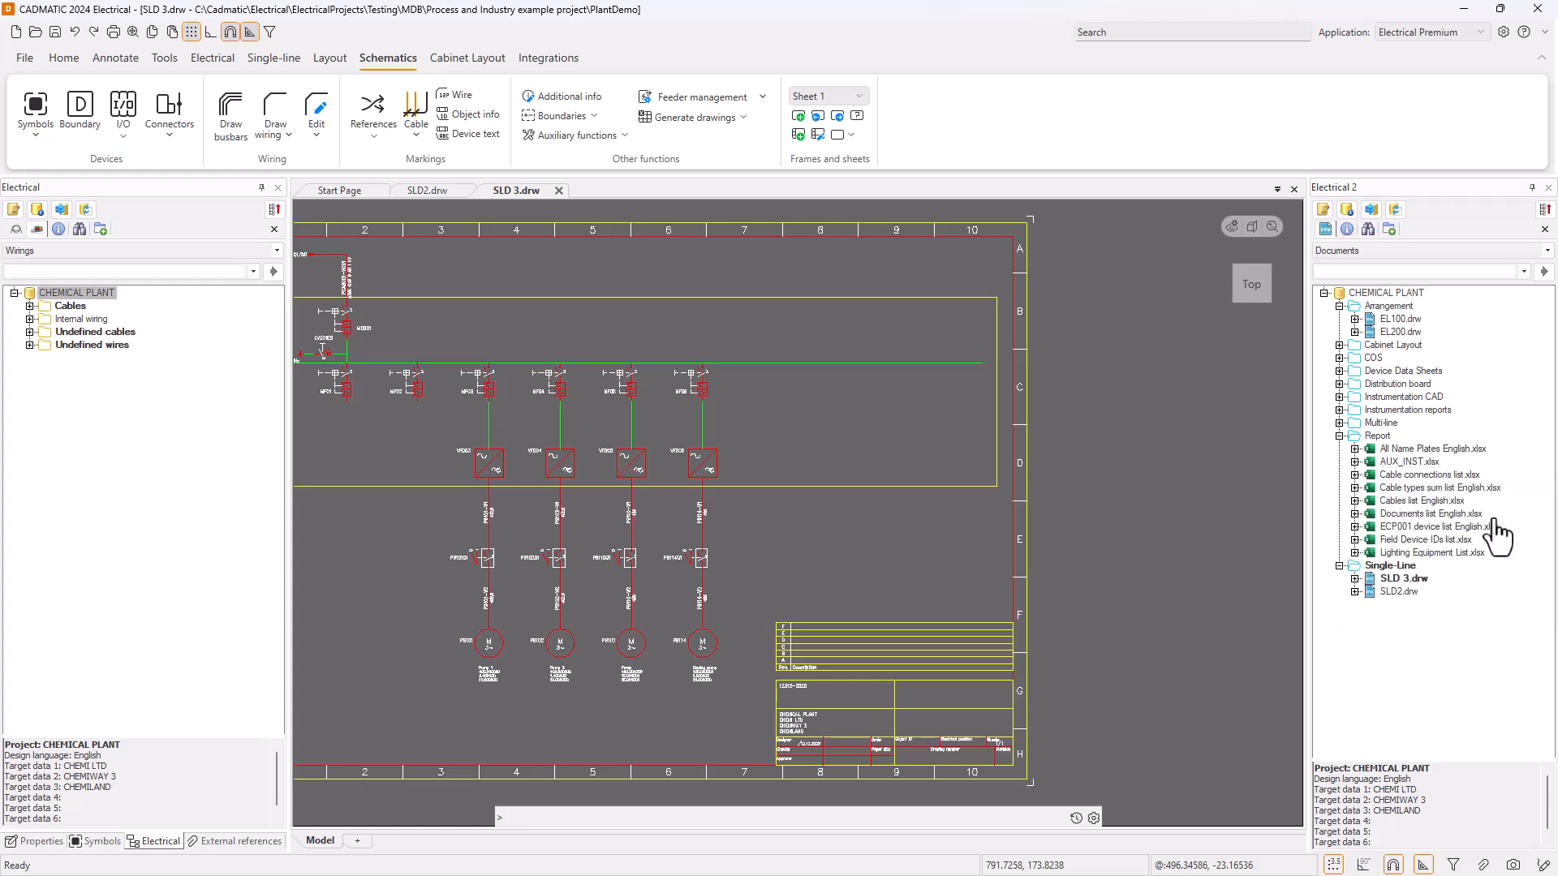
# Open the AUX_INST.xlsx report in Excel and review its columns through Module and DrawingFile
pyautogui.doubleClick(1408, 463)
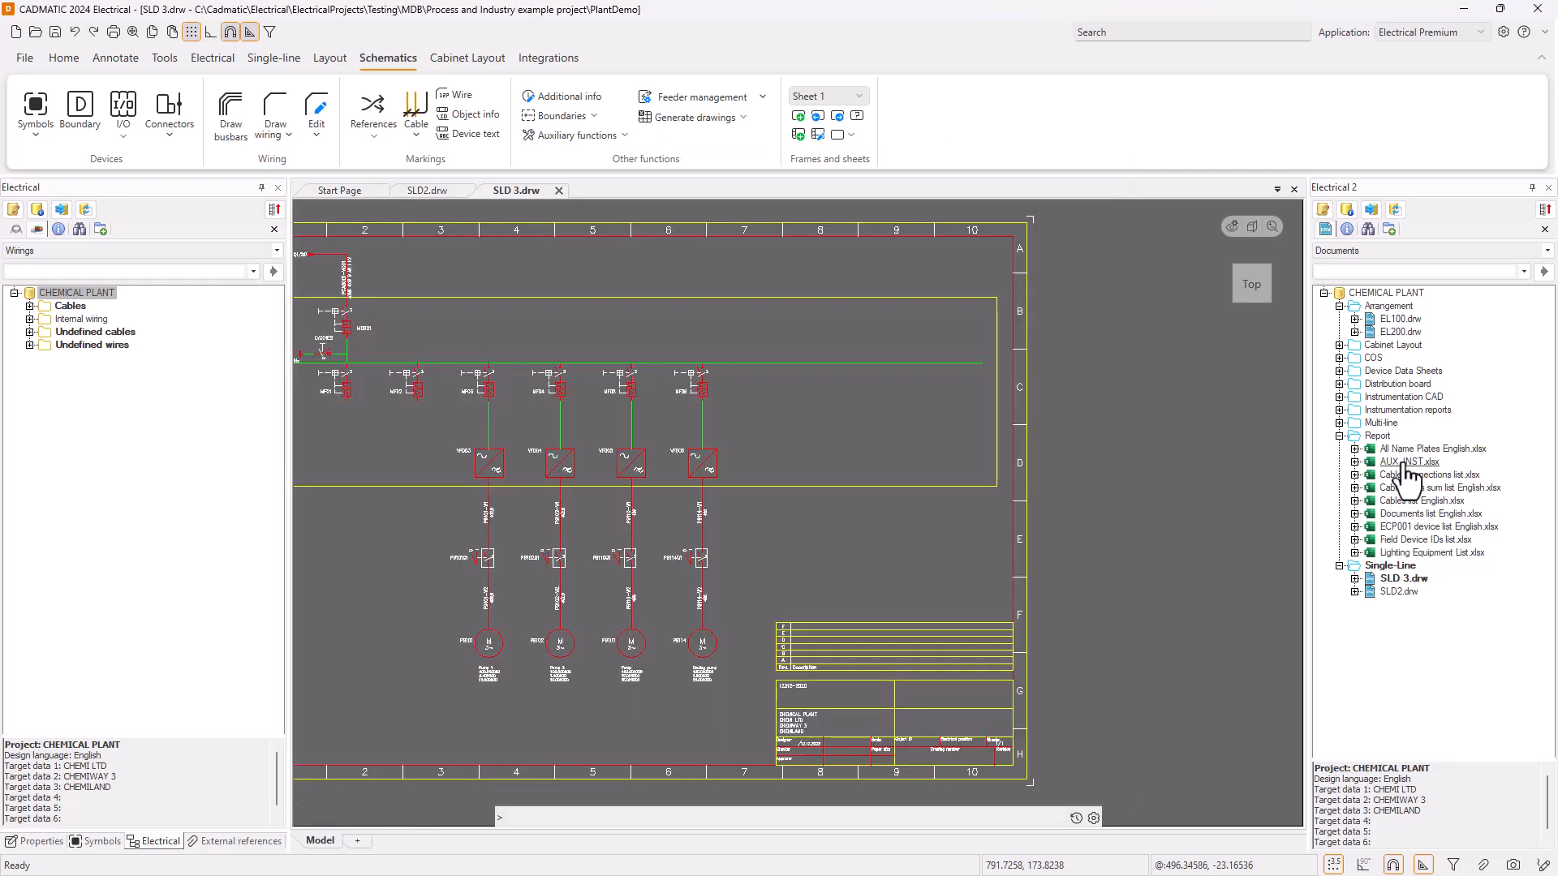
pyautogui.rightClick(1404, 462)
pyautogui.click(1406, 472)
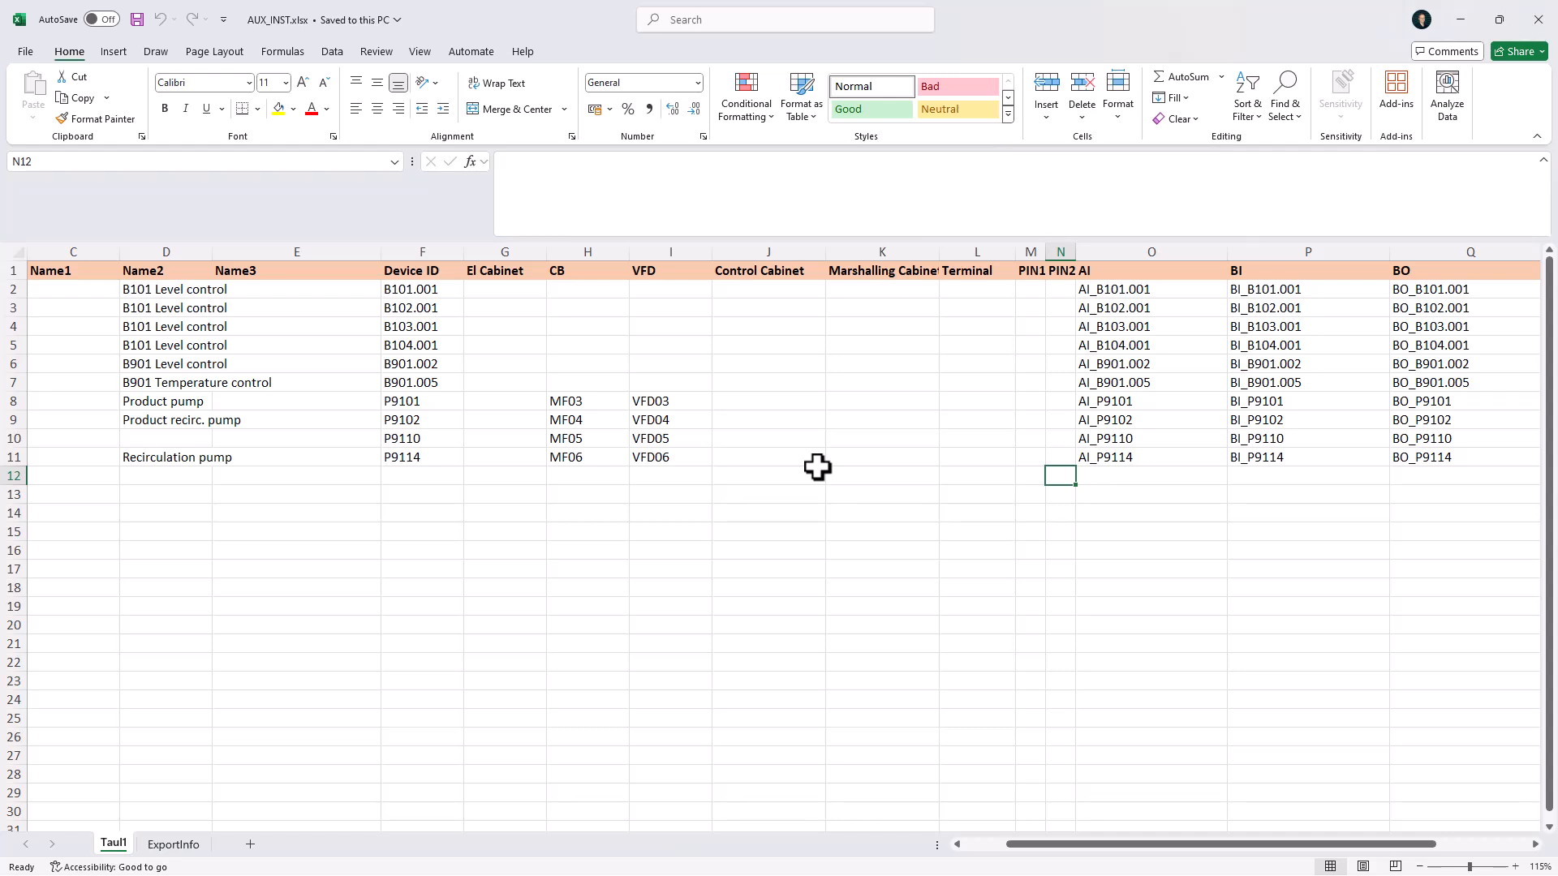
pyautogui.hscroll(-2, 816, 468)
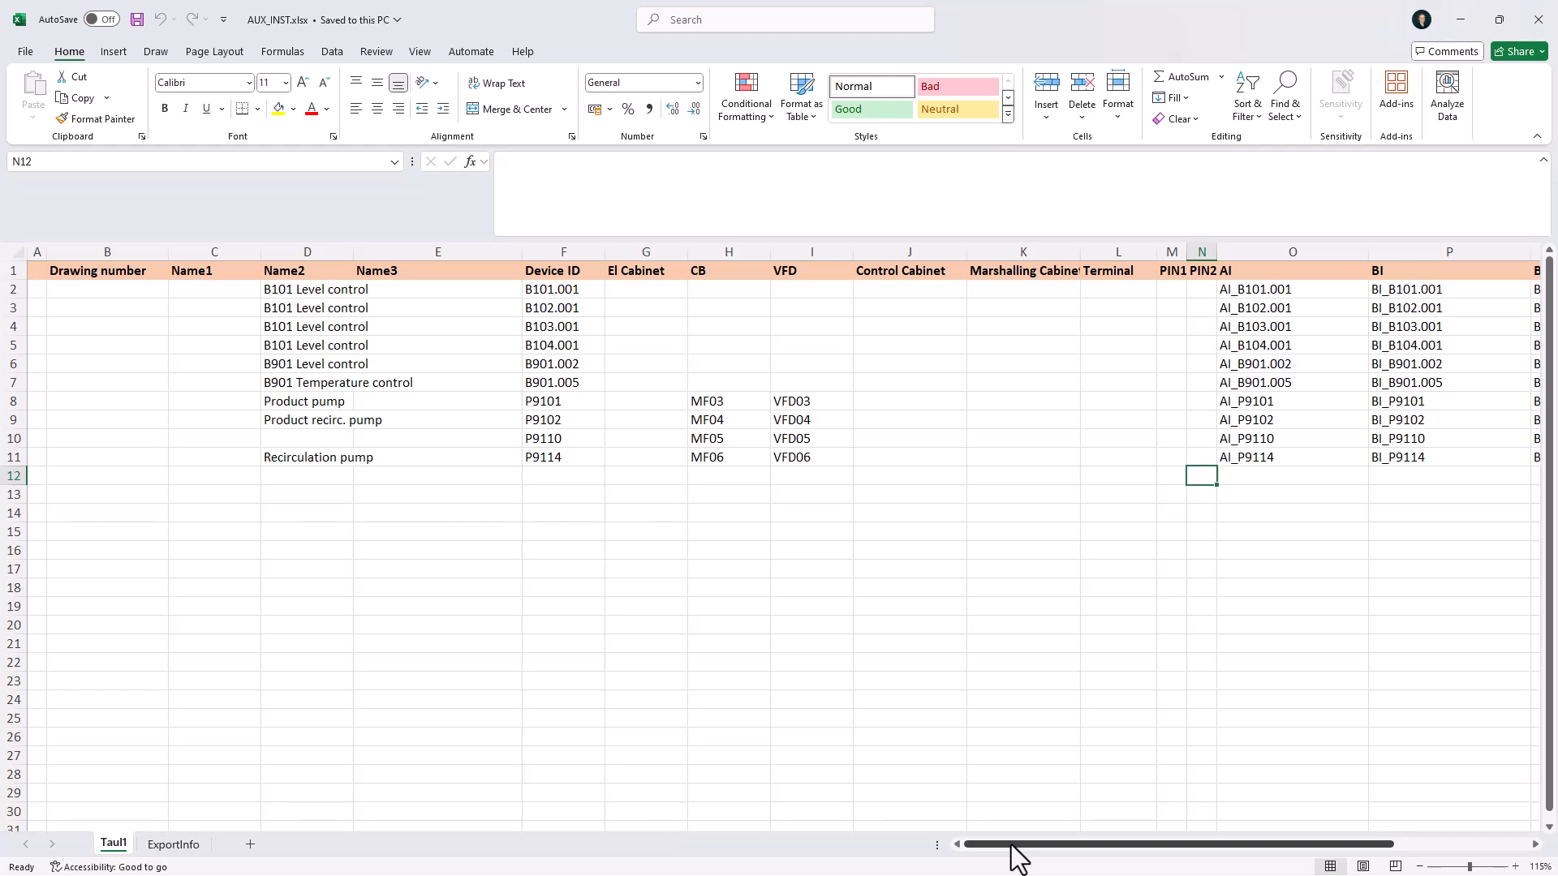
pyautogui.moveTo(1012, 846); pyautogui.dragTo(1163, 846)
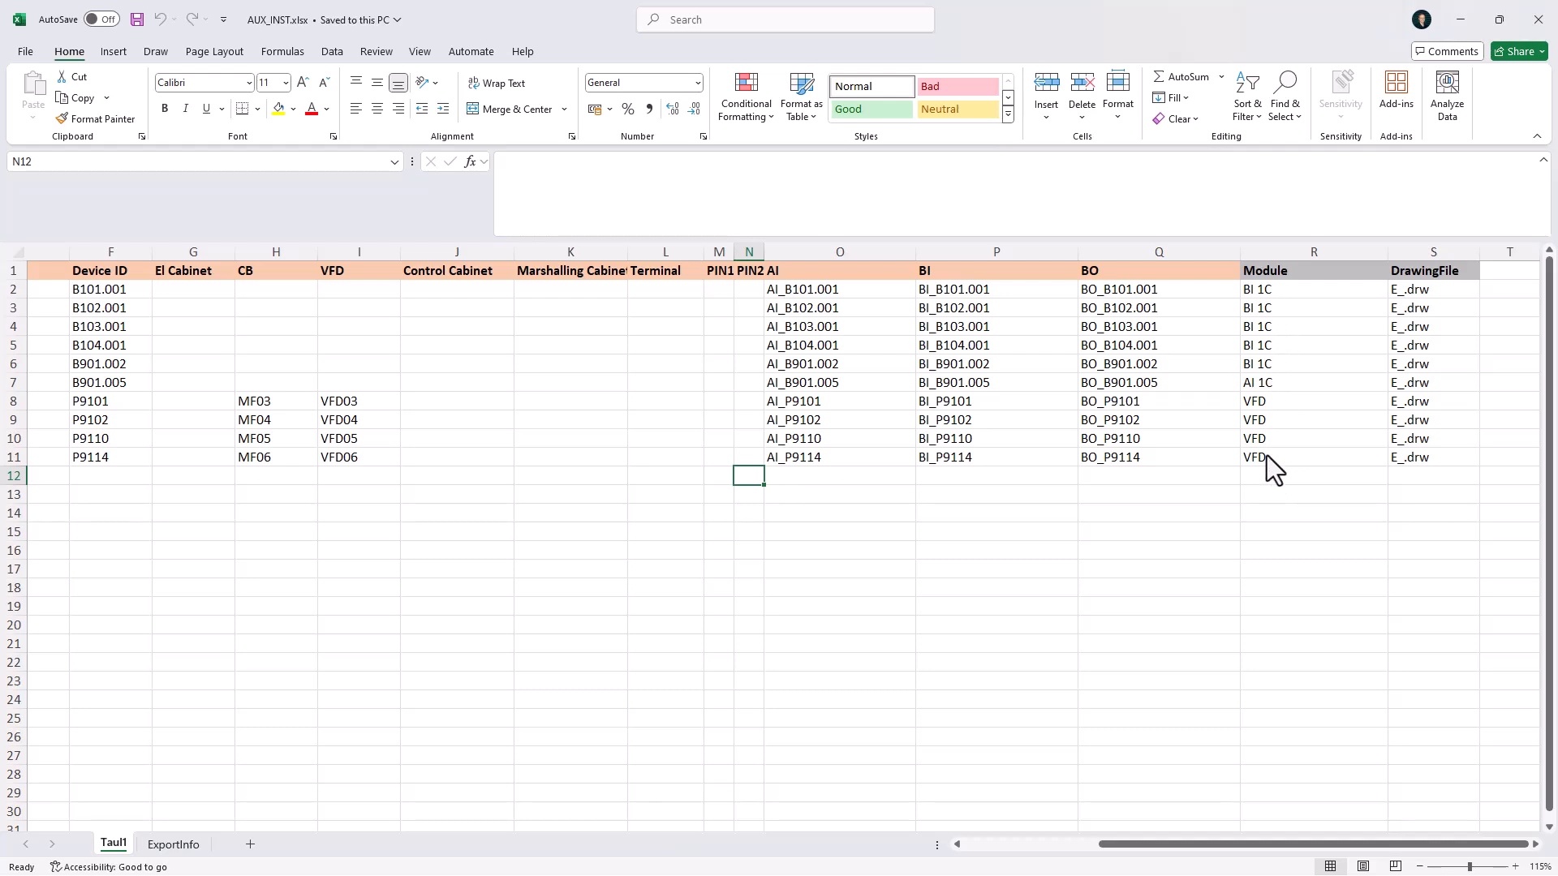
pyautogui.moveTo(1151, 856); pyautogui.dragTo(939, 806)
pyautogui.scroll(1, 750, 623)
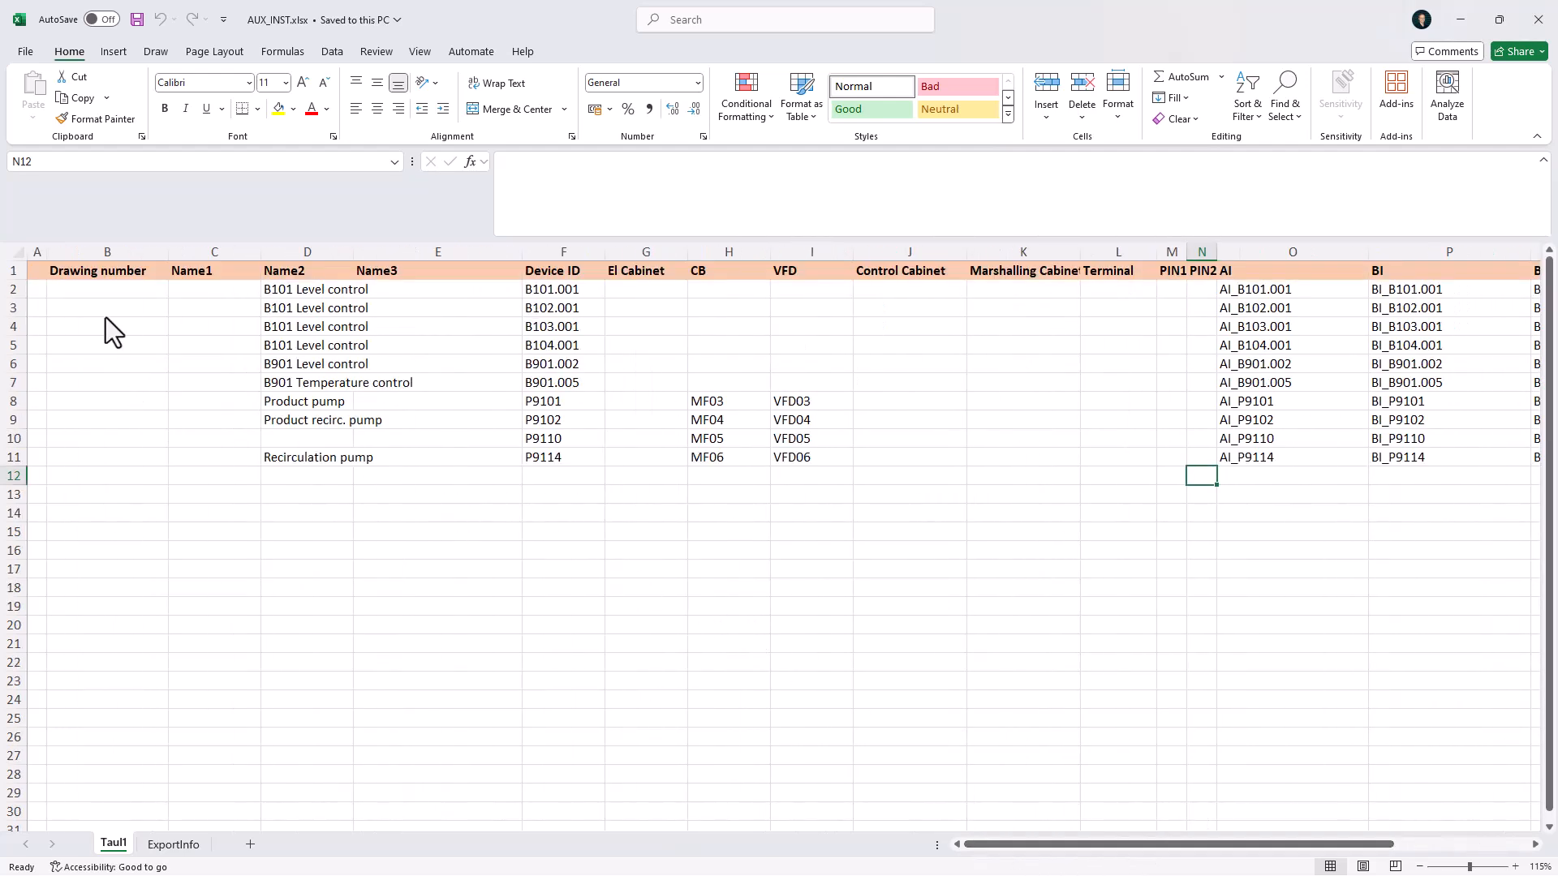
# Enter drawing number 9501 for B101.001 and fill it down to B901.005
pyautogui.click(100, 290)
pyautogui.write('9501')
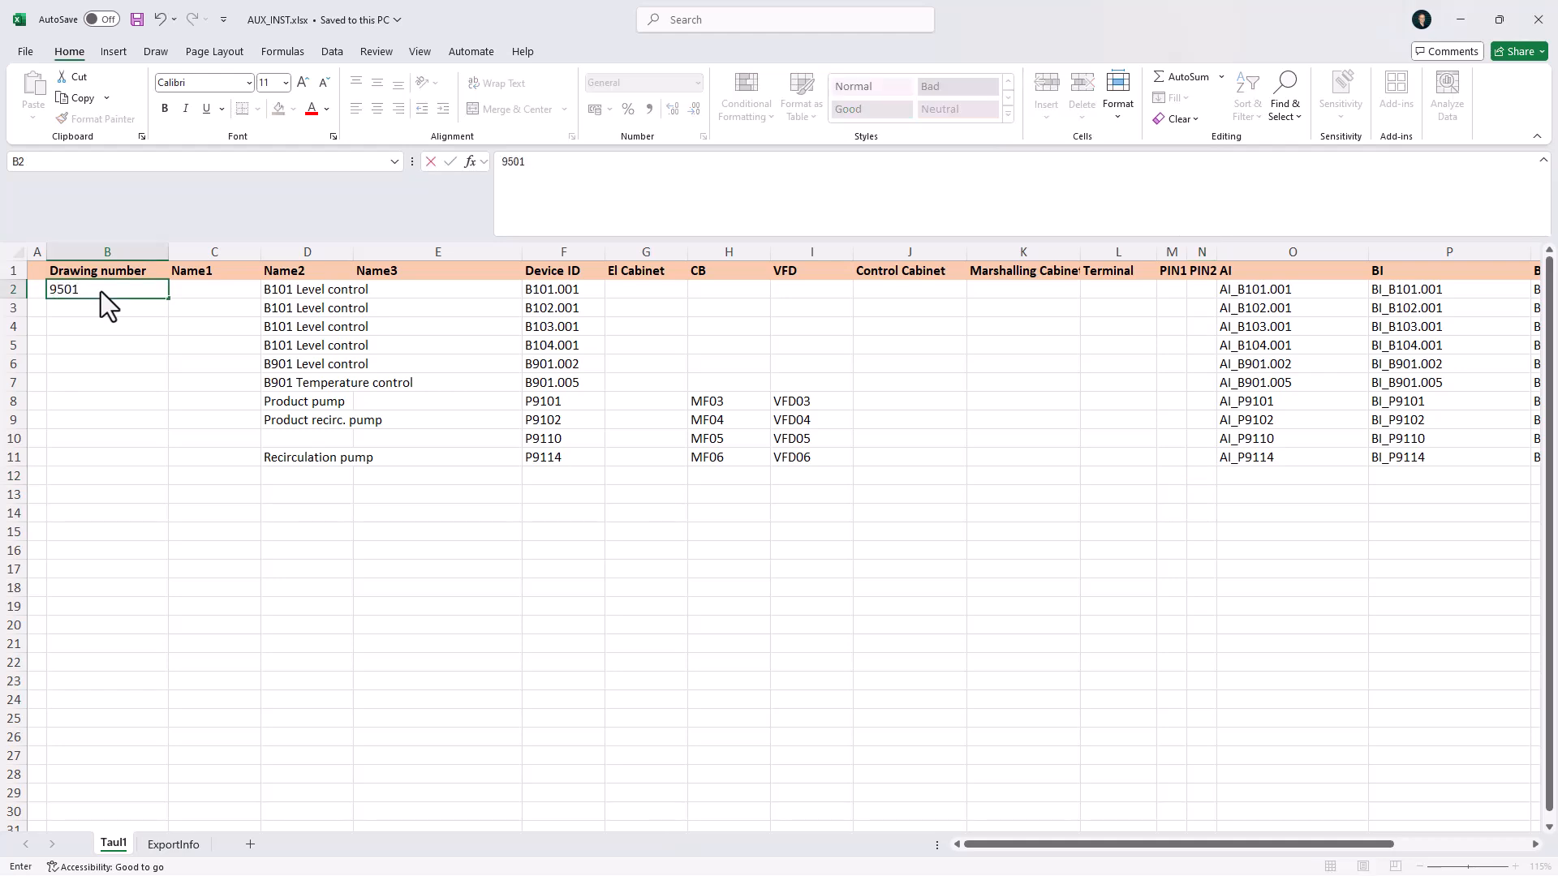
pyautogui.press('Return')
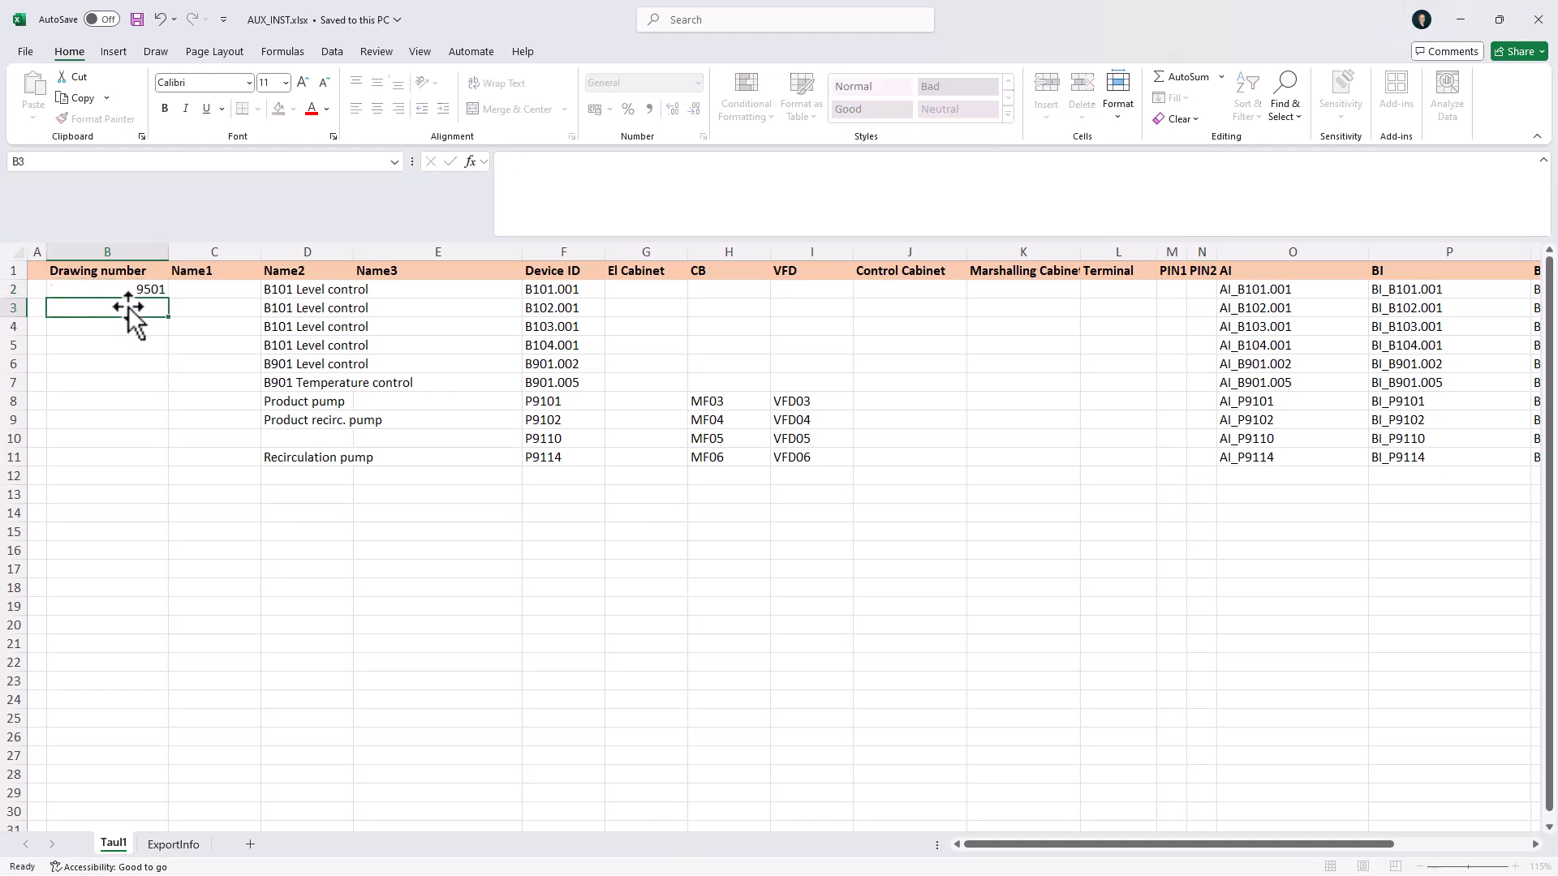
pyautogui.click(150, 290)
pyautogui.moveTo(170, 302); pyautogui.dragTo(165, 389)
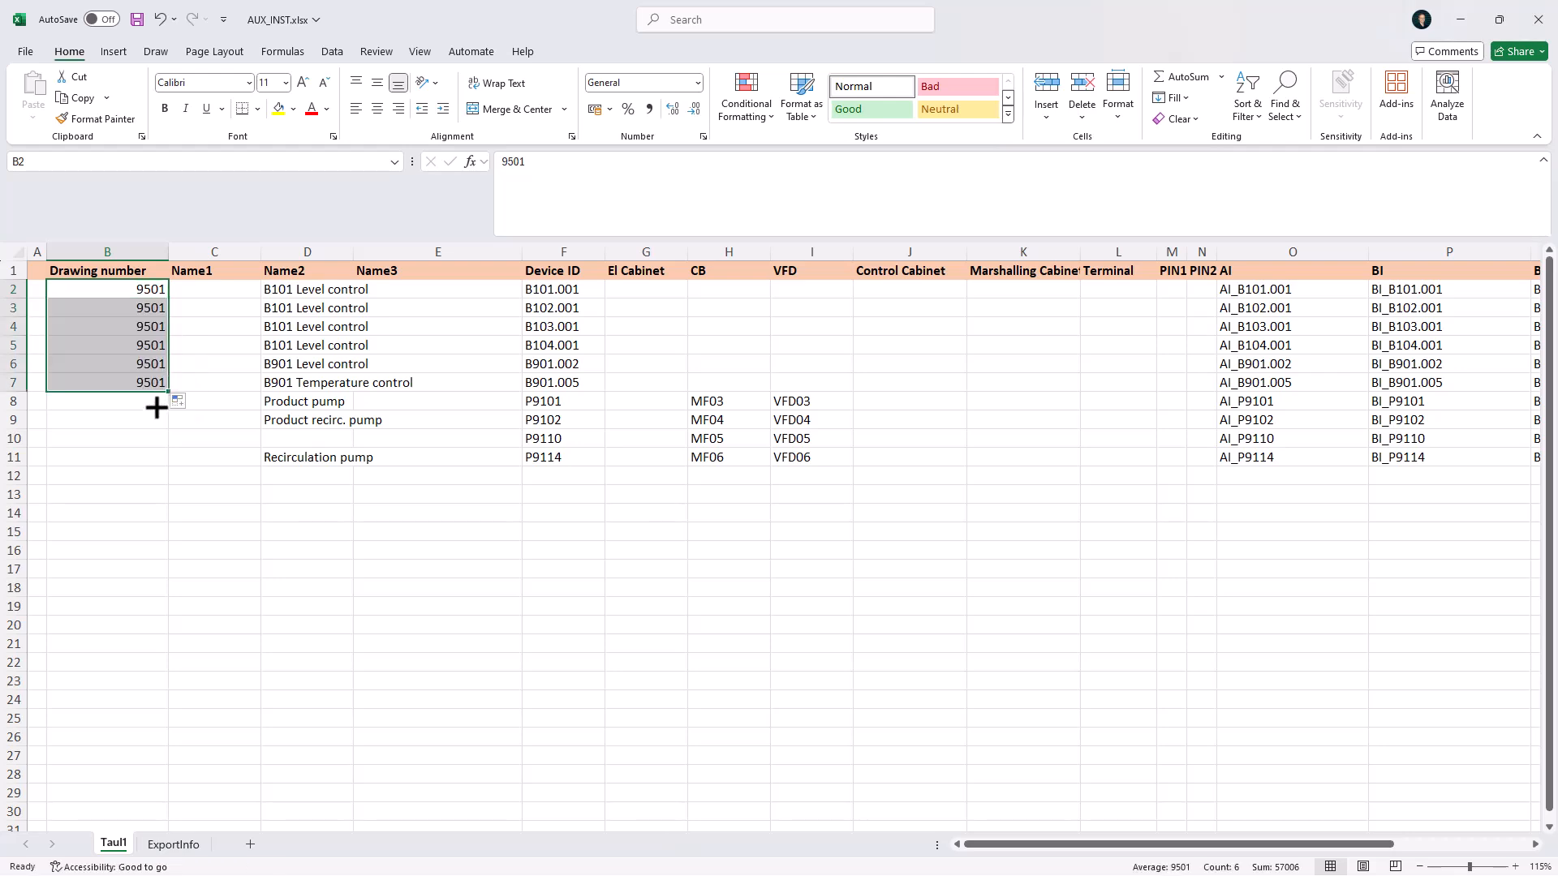
# Enter drawing number 9502 for pump P9101 and fill it down to P9114
pyautogui.click(156, 406)
pyautogui.write('9502')
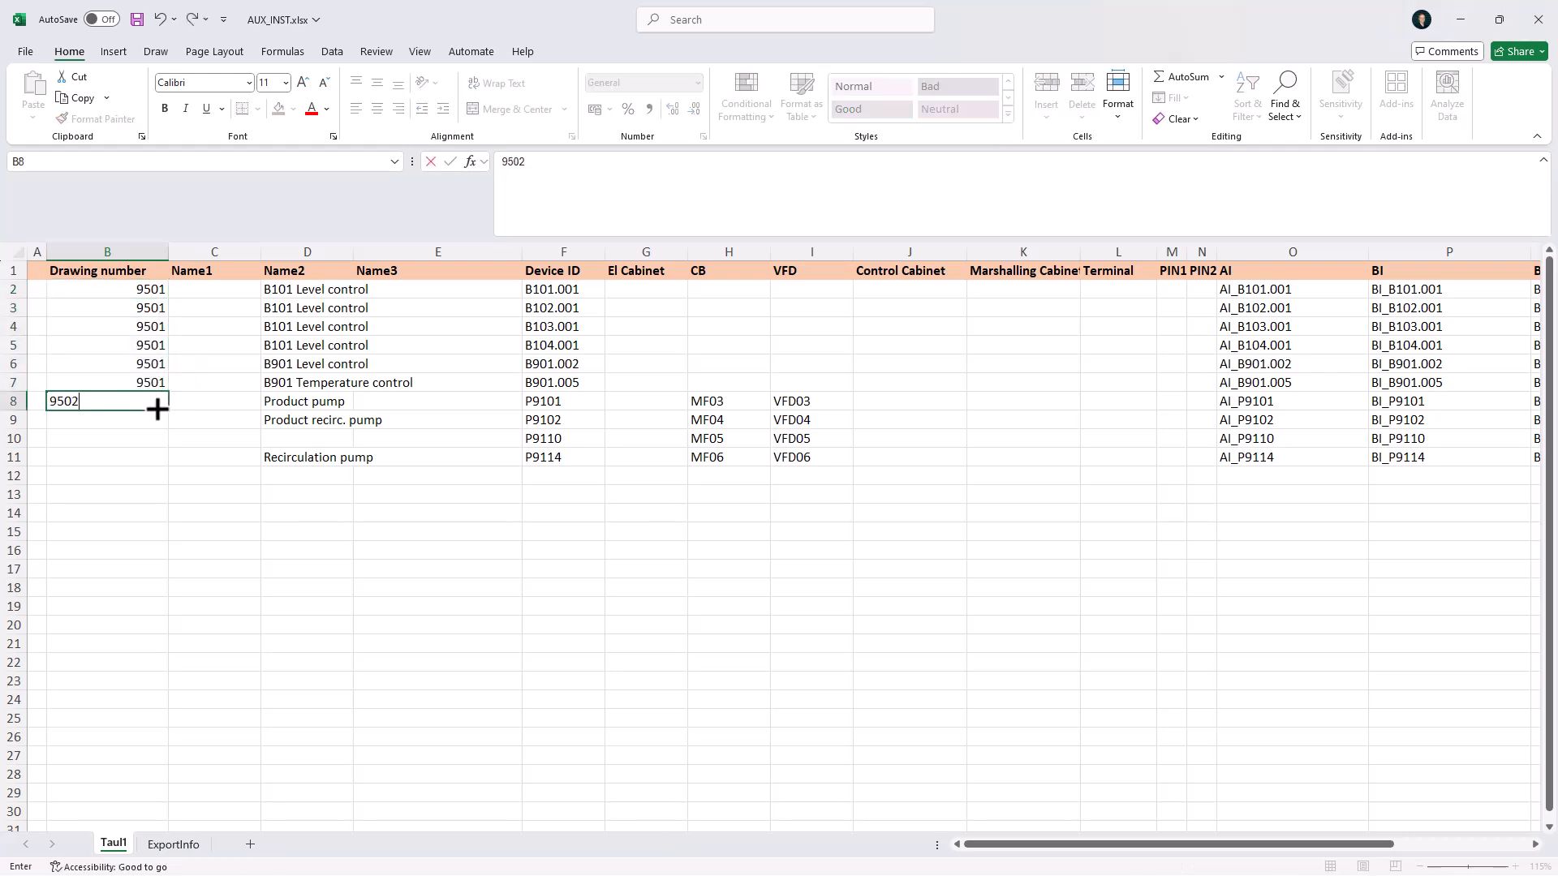
pyautogui.click(152, 457)
pyautogui.click(157, 404)
pyautogui.moveTo(167, 410); pyautogui.dragTo(163, 473)
pyautogui.click(256, 532)
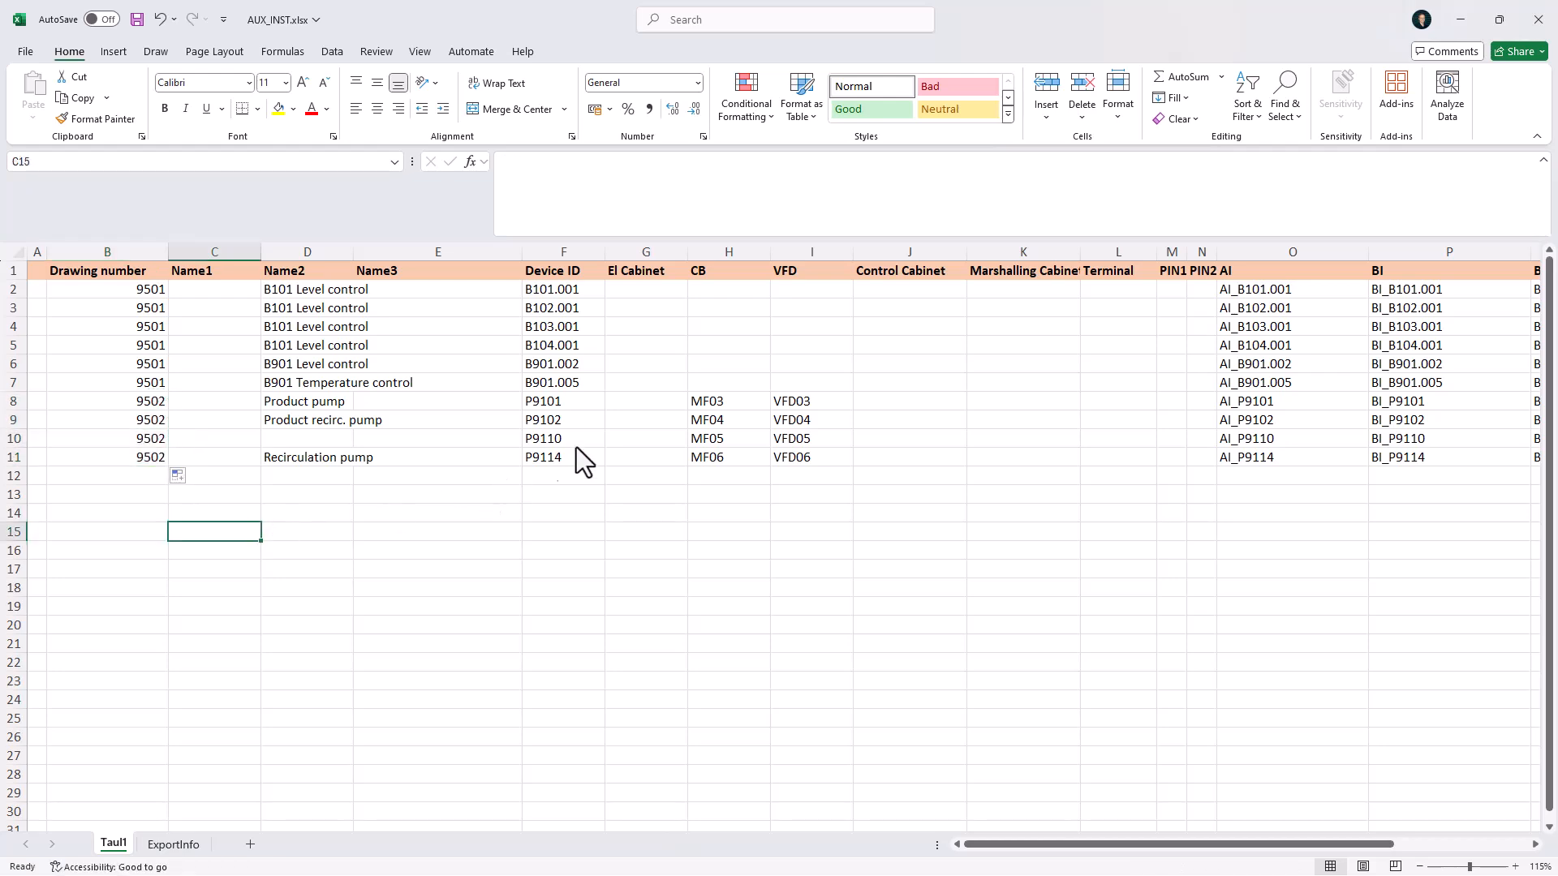
# Set El Cabinet to PCAB001 for all devices from B101.001 down to P9114
pyautogui.click(654, 290)
pyautogui.write('PC')
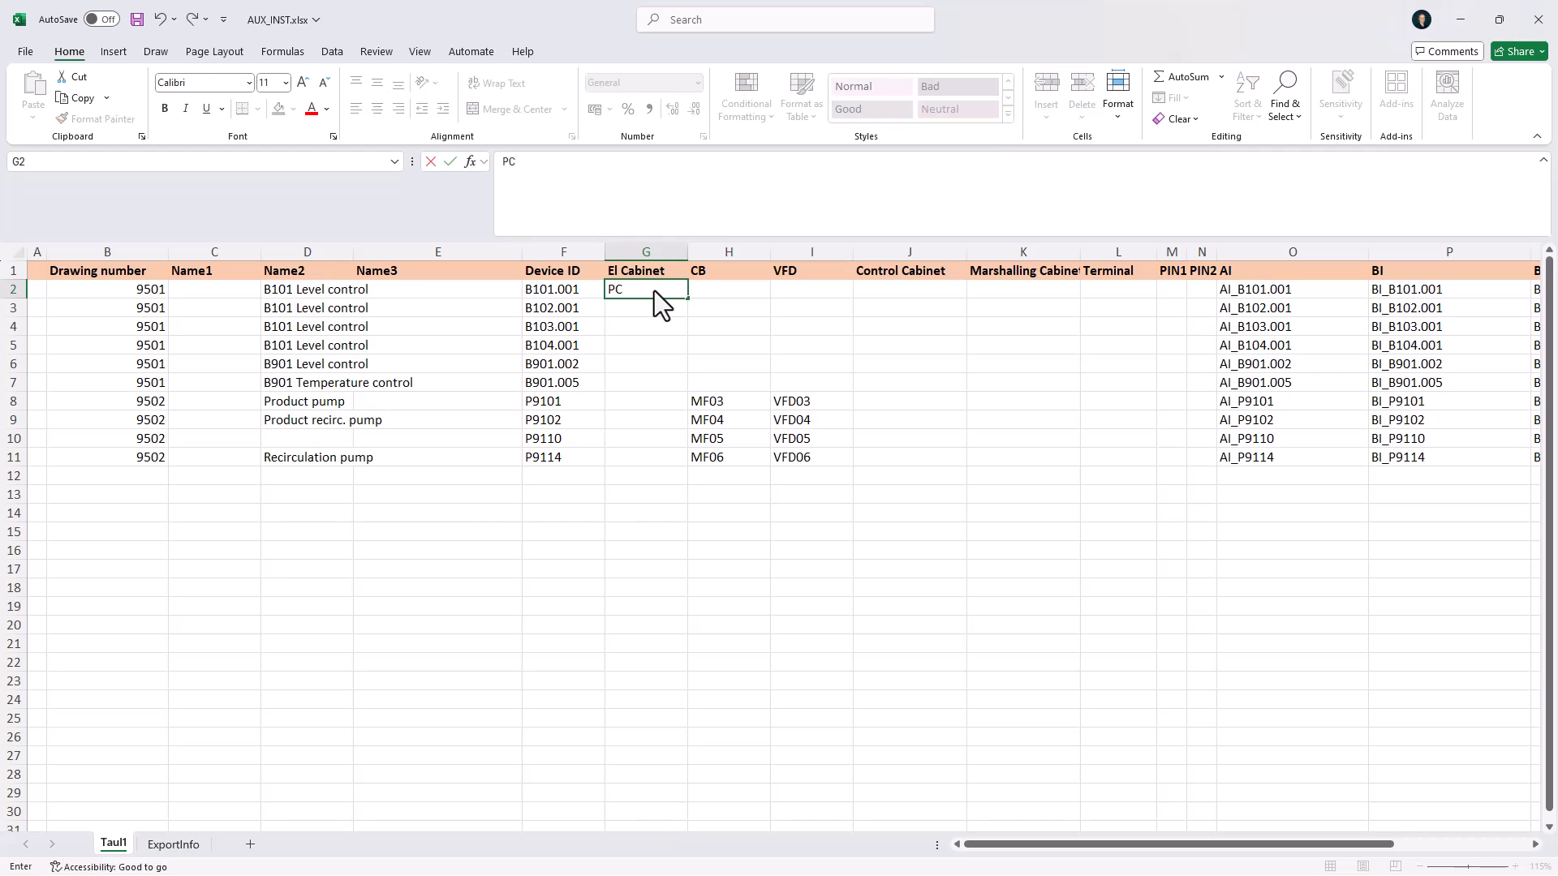
pyautogui.write('AB001')
pyautogui.press('Return')
pyautogui.click(665, 292)
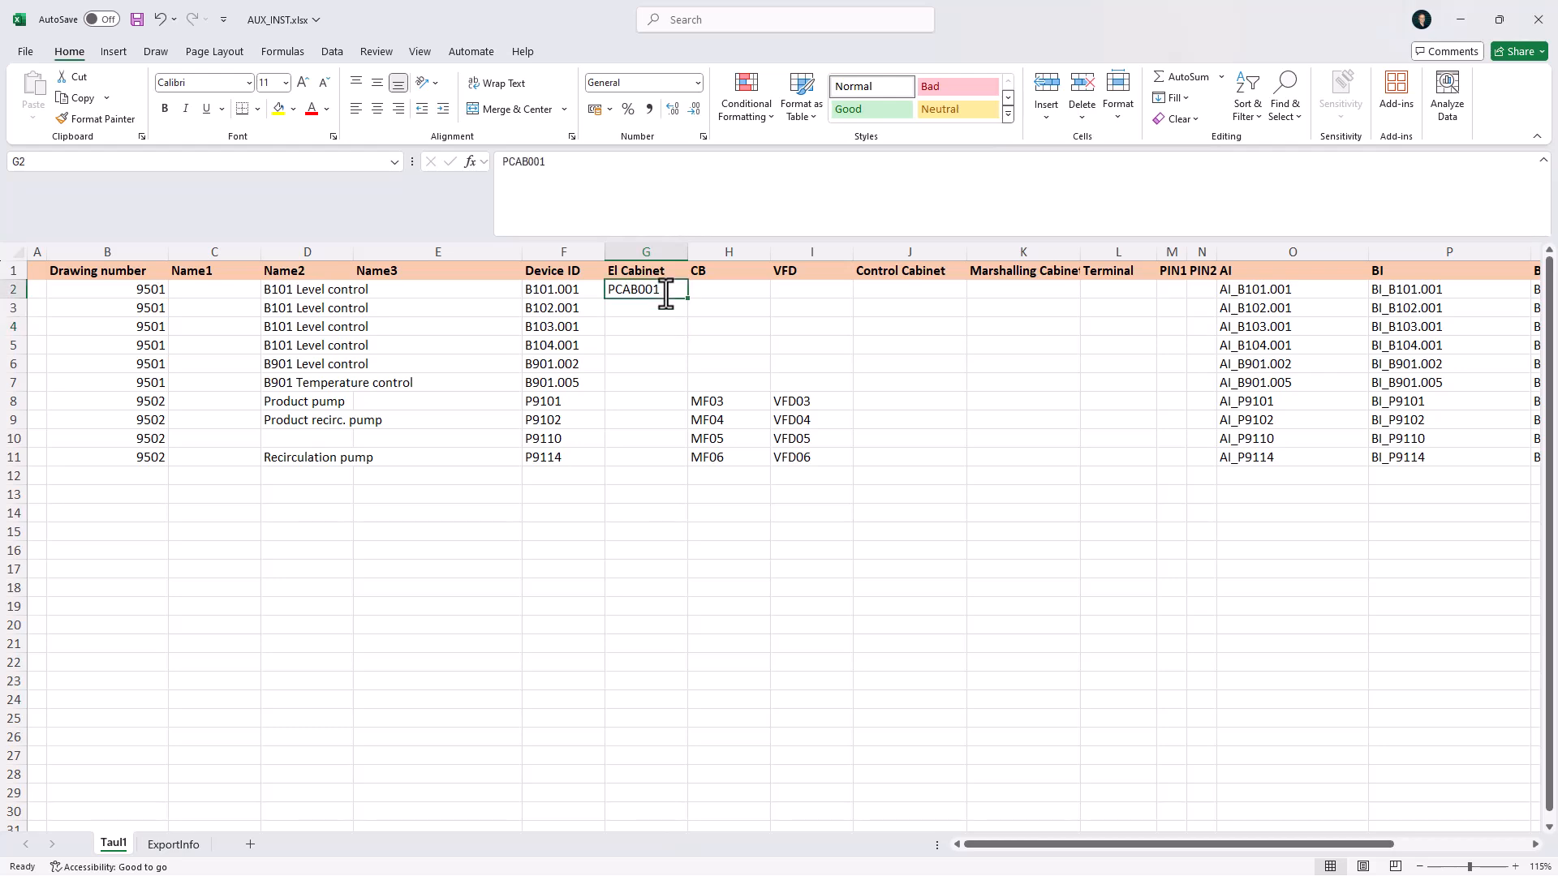
pyautogui.hotkey('ctrl', 'c')
pyautogui.click(649, 306)
pyautogui.hotkey('ctrl', 'v')
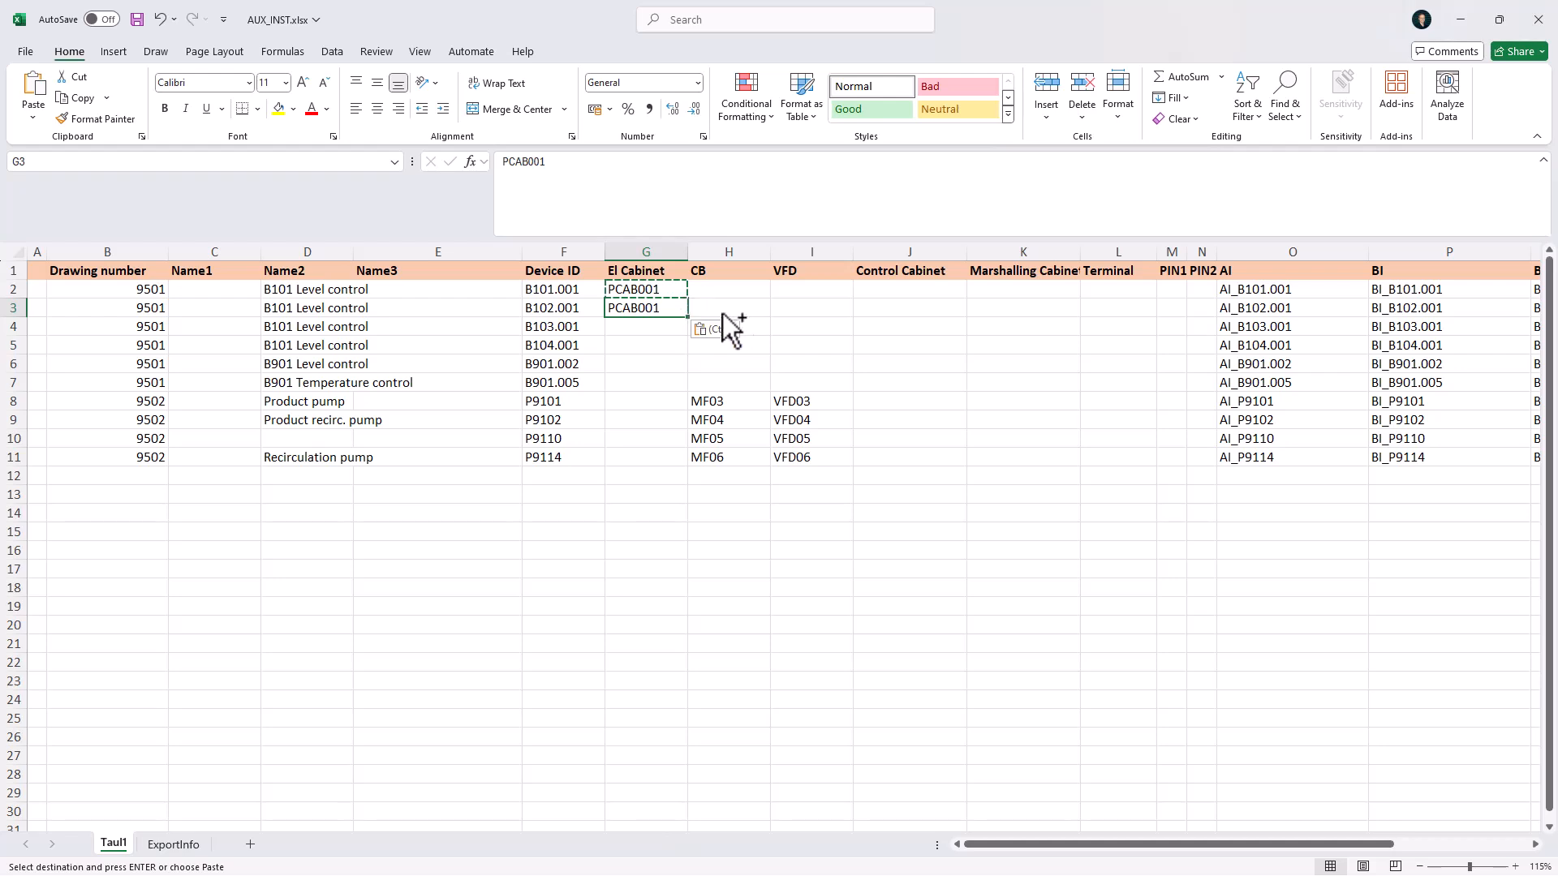
pyautogui.moveTo(672, 290); pyautogui.dragTo(684, 456)
# For B101.001, enter Control Cabinet PCAB002, Marshalling Cabinet CCAB001 and Terminal X202
pyautogui.click(887, 290)
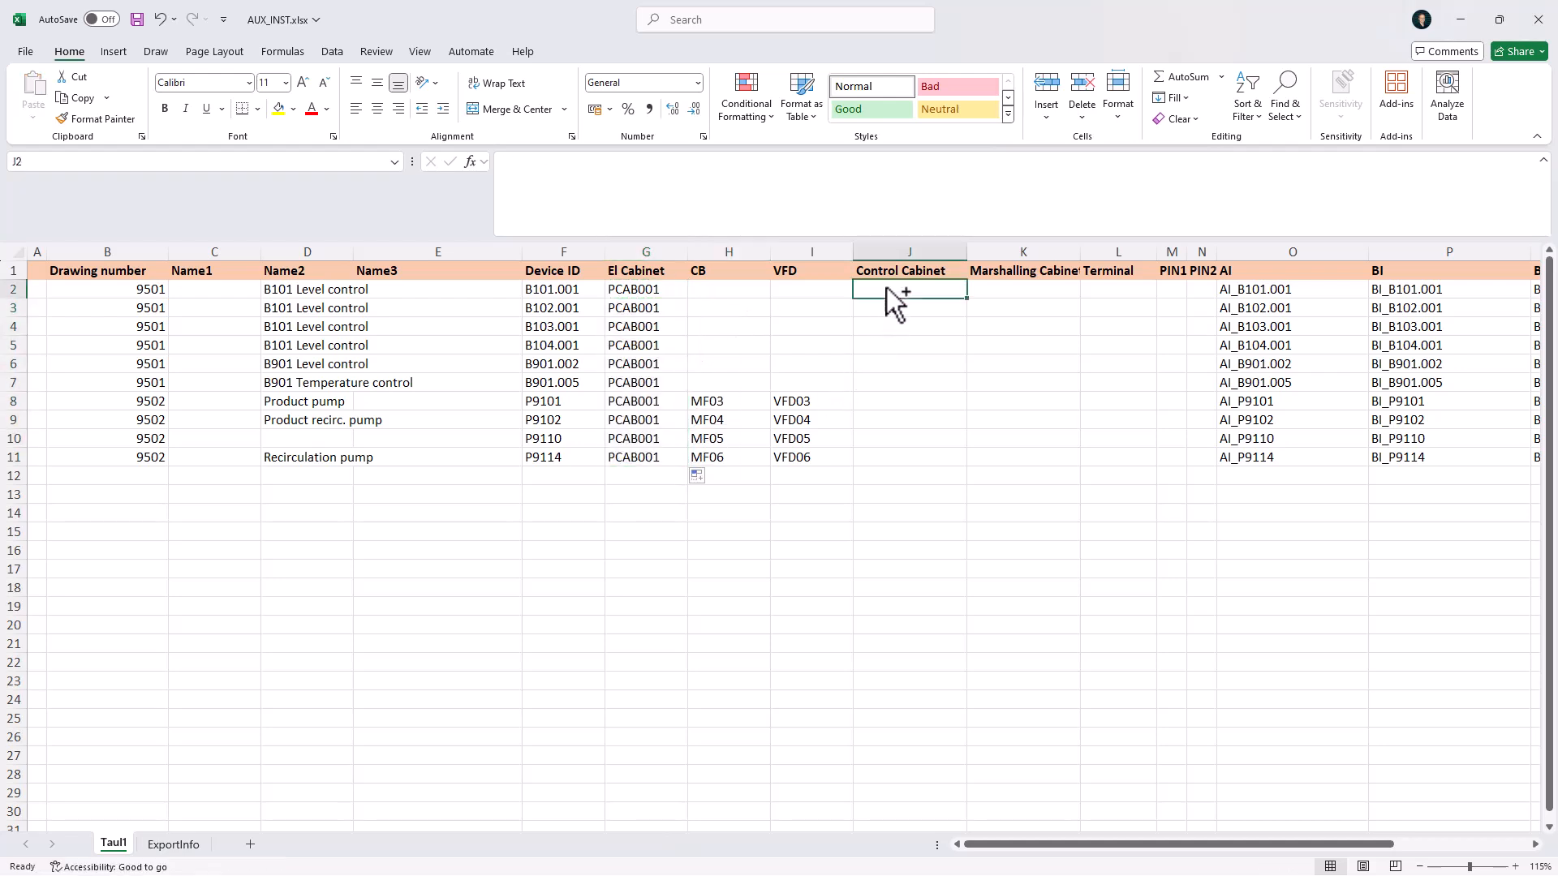
pyautogui.write('PCAB')
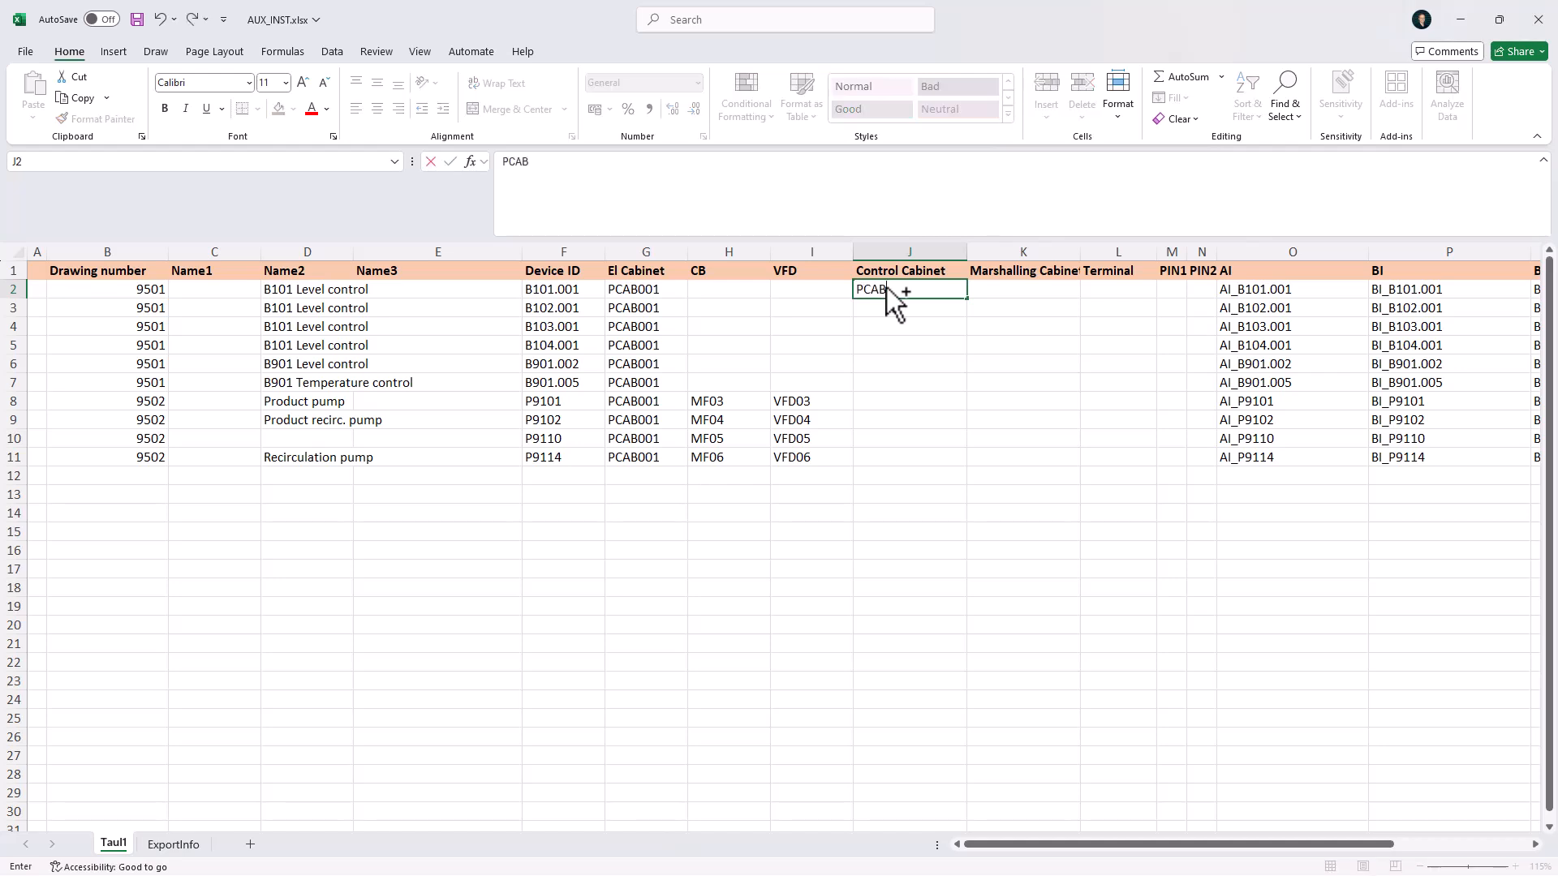
pyautogui.write('002')
pyautogui.click(1021, 298)
pyautogui.write('CC')
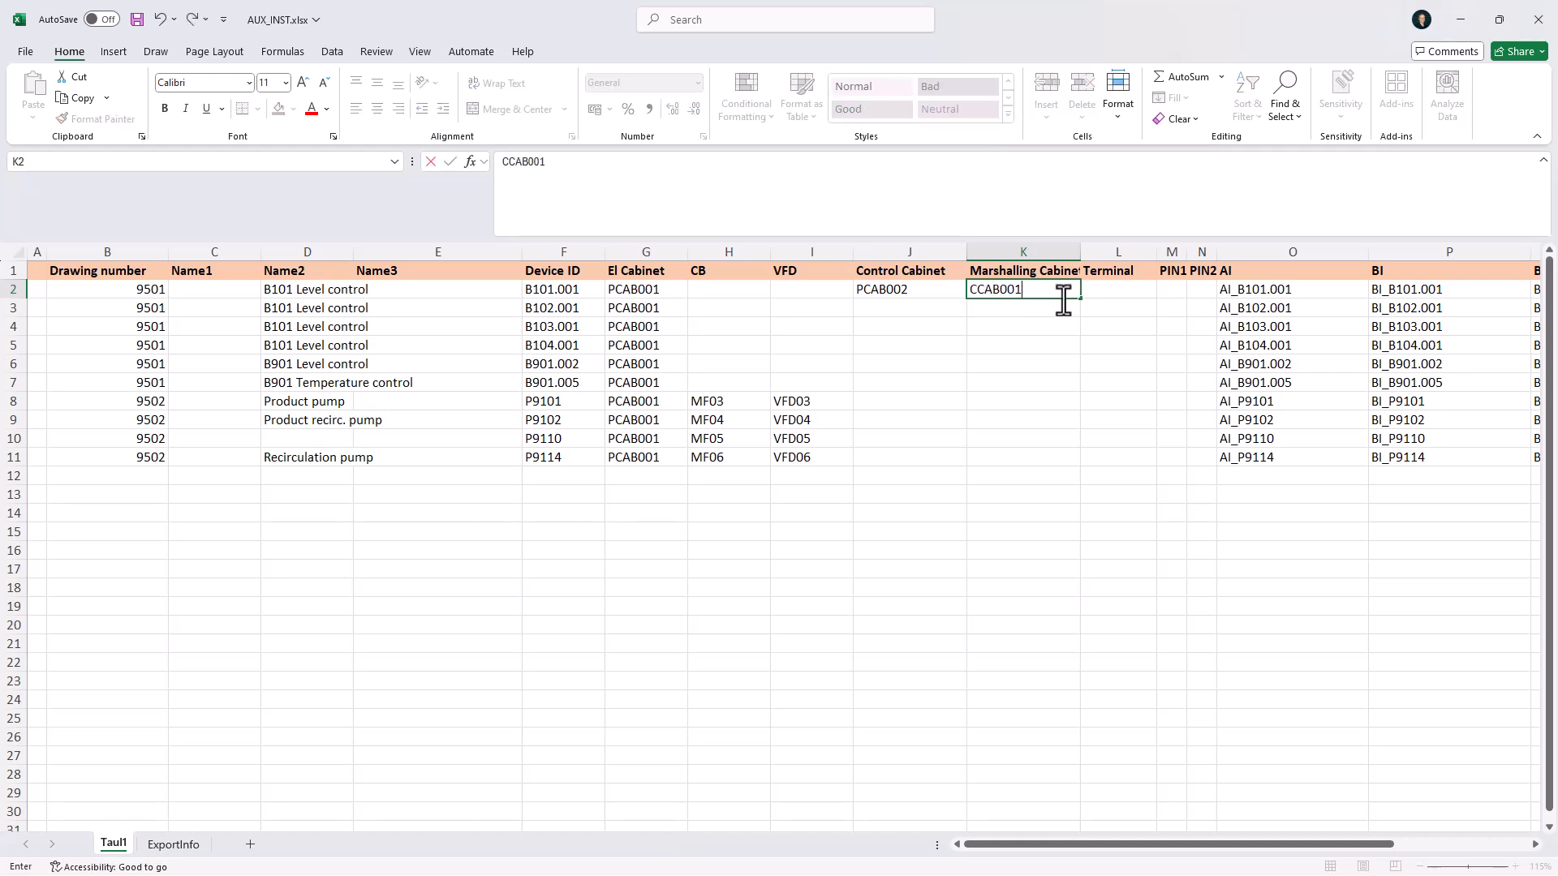
pyautogui.click(1092, 292)
pyautogui.write('X202')
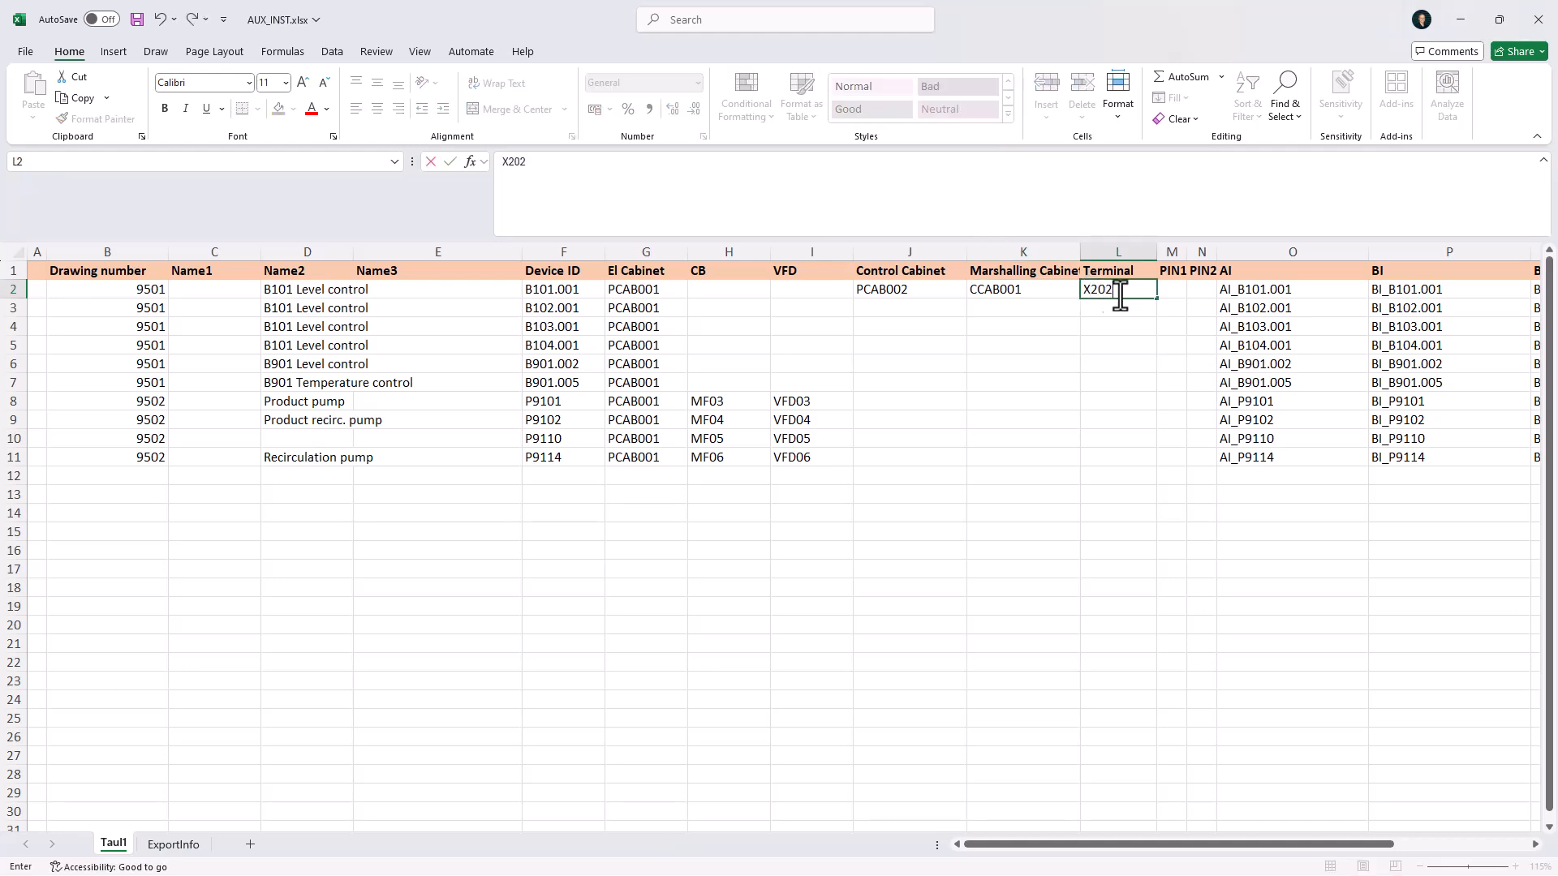
# Enter PIN1 and PIN2 as 1 and 2 for B101.001, and as 3 and 4 for B102.001
pyautogui.click(1165, 292)
pyautogui.write('1')
pyautogui.press('Tab')
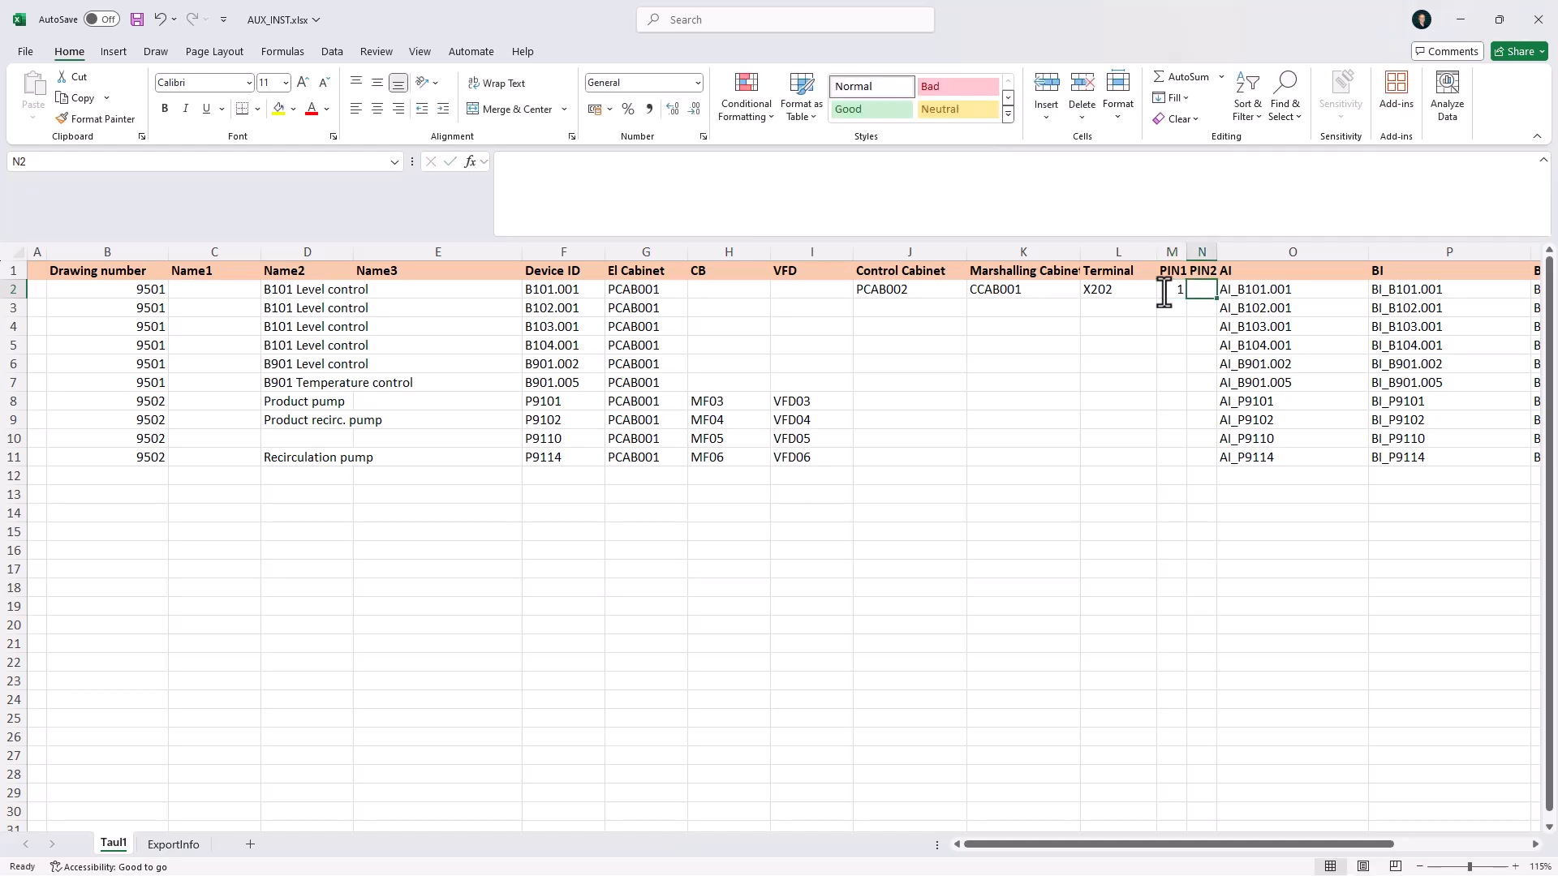
pyautogui.write('2')
pyautogui.click(1174, 312)
pyautogui.write('3')
pyautogui.press('Tab')
pyautogui.write('4')
pyautogui.press('Return')
# Copy the B101.001 cabinet and terminal values to B102.001, and fill both rows' values and pin series down to P9114
pyautogui.moveTo(942, 291); pyautogui.dragTo(1087, 296)
pyautogui.hotkey('ctrl', 'c')
pyautogui.click(946, 312)
pyautogui.hotkey('ctrl', 'v')
pyautogui.click(1047, 363)
pyautogui.moveTo(933, 294); pyautogui.dragTo(1224, 467)
pyautogui.click(1102, 588)
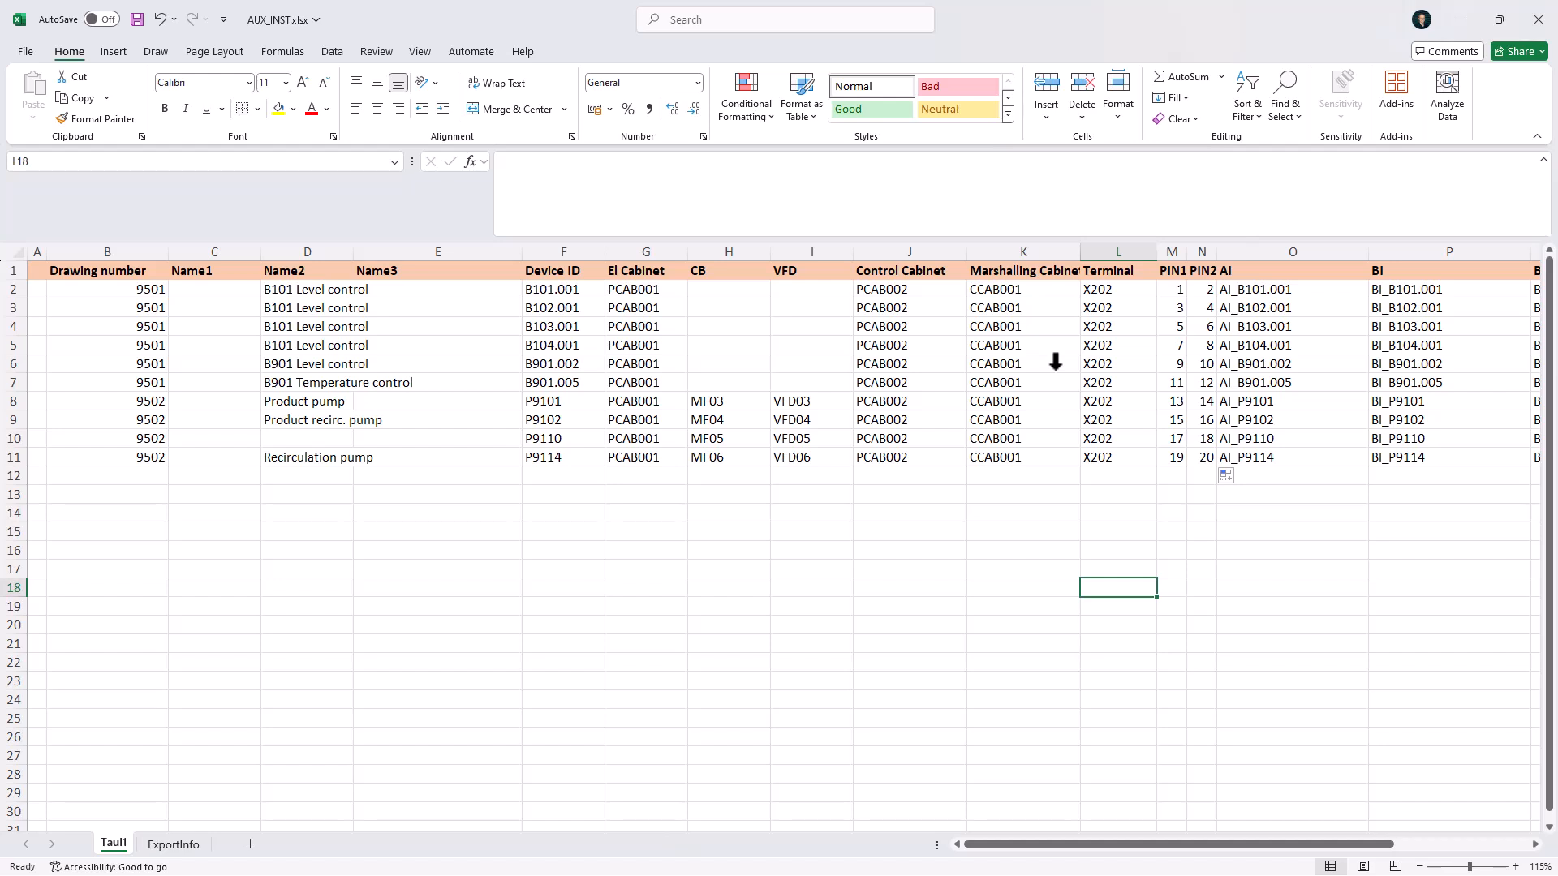
pyautogui.click(931, 268)
pyautogui.click(997, 266)
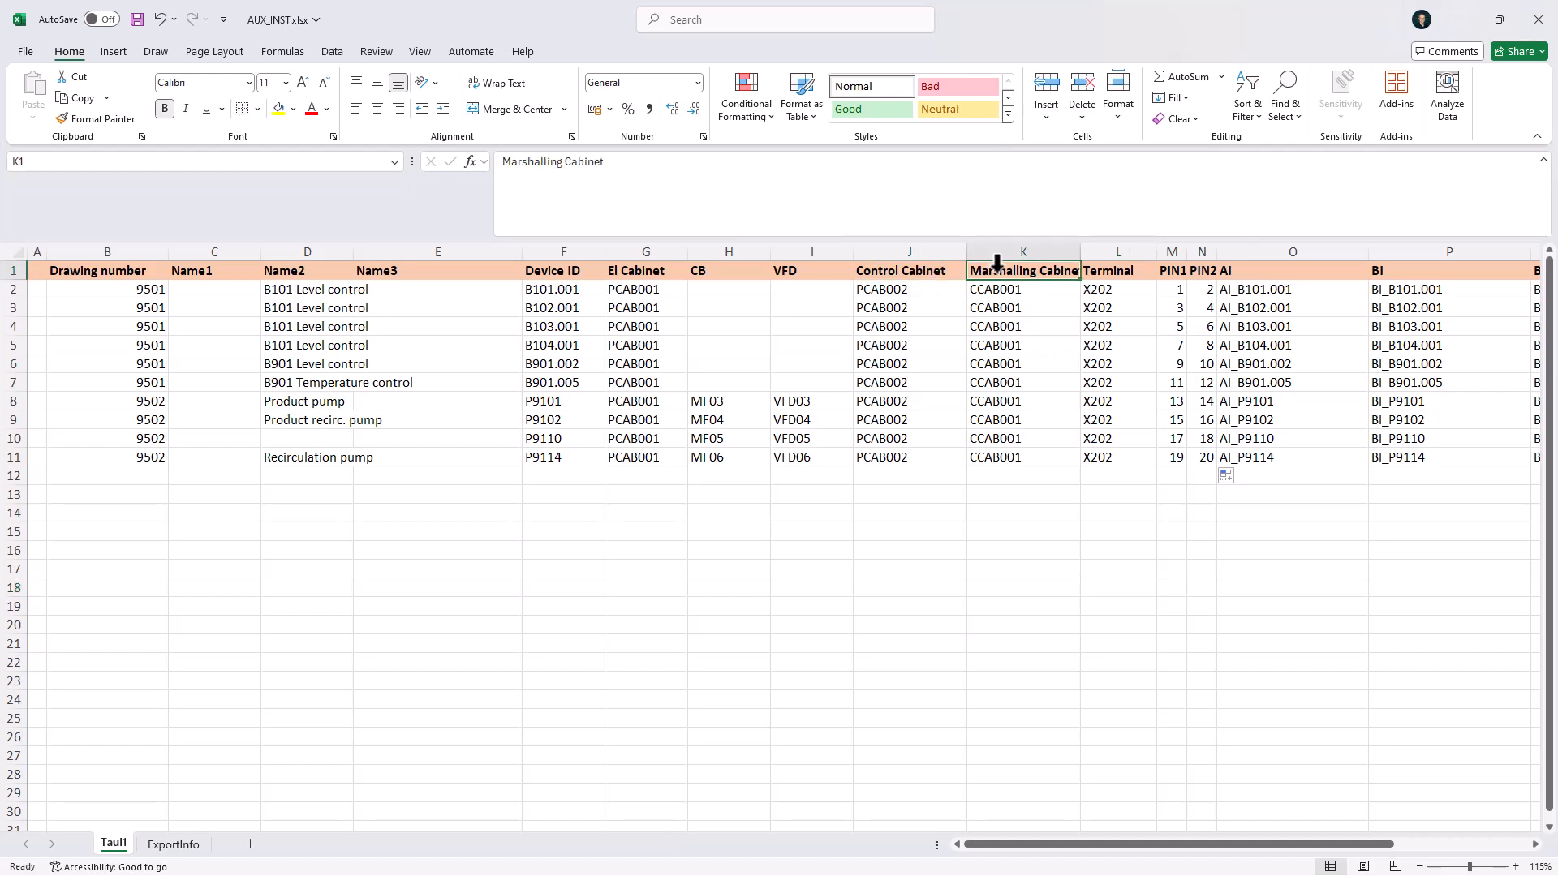
pyautogui.click(1105, 265)
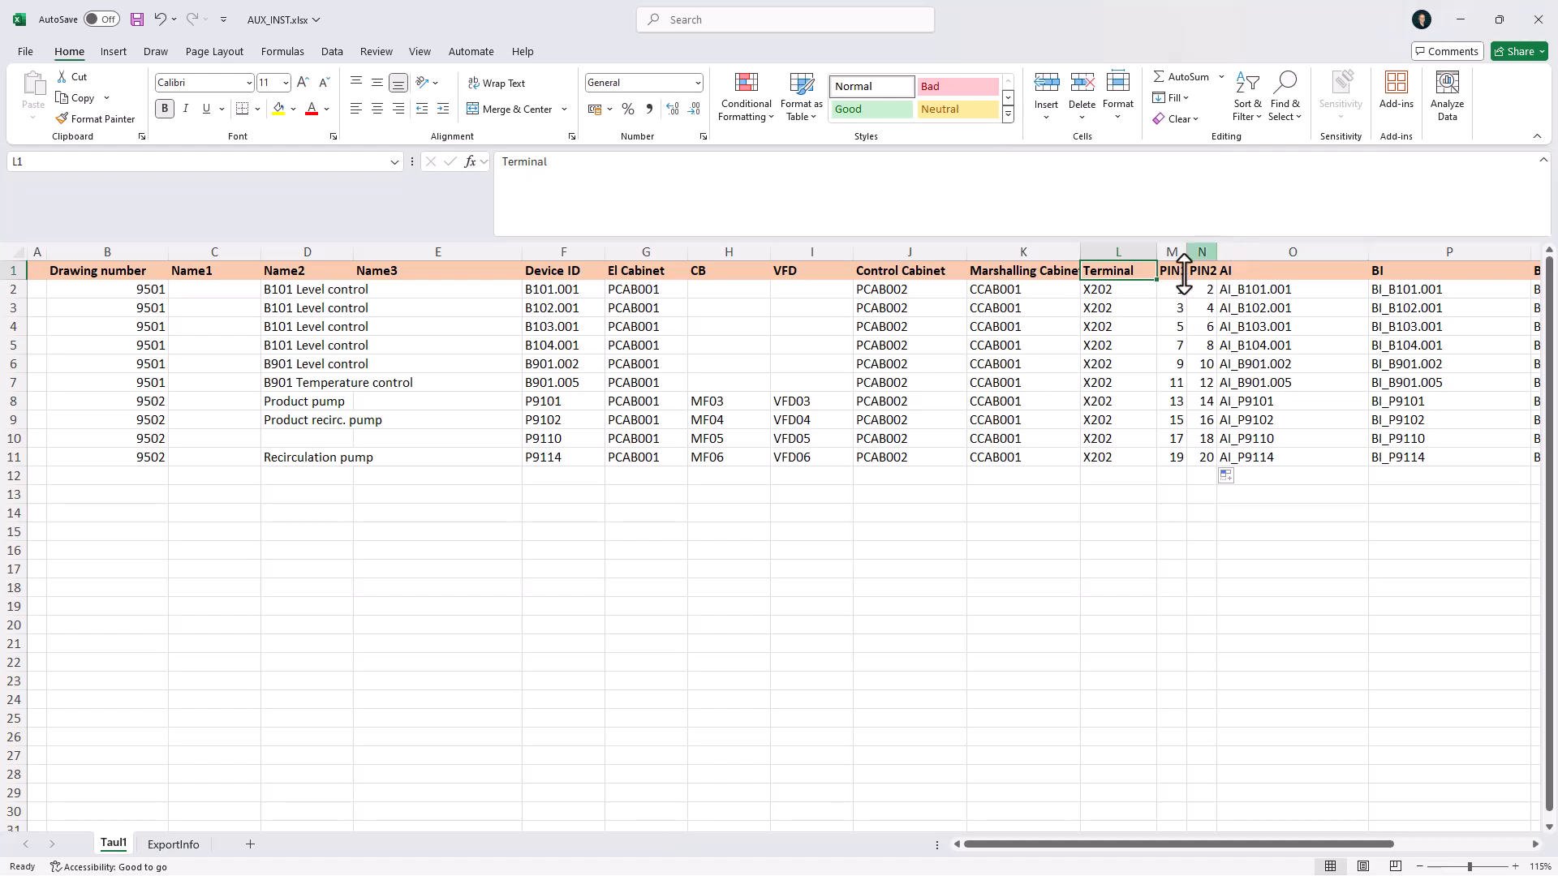
pyautogui.click(1126, 292)
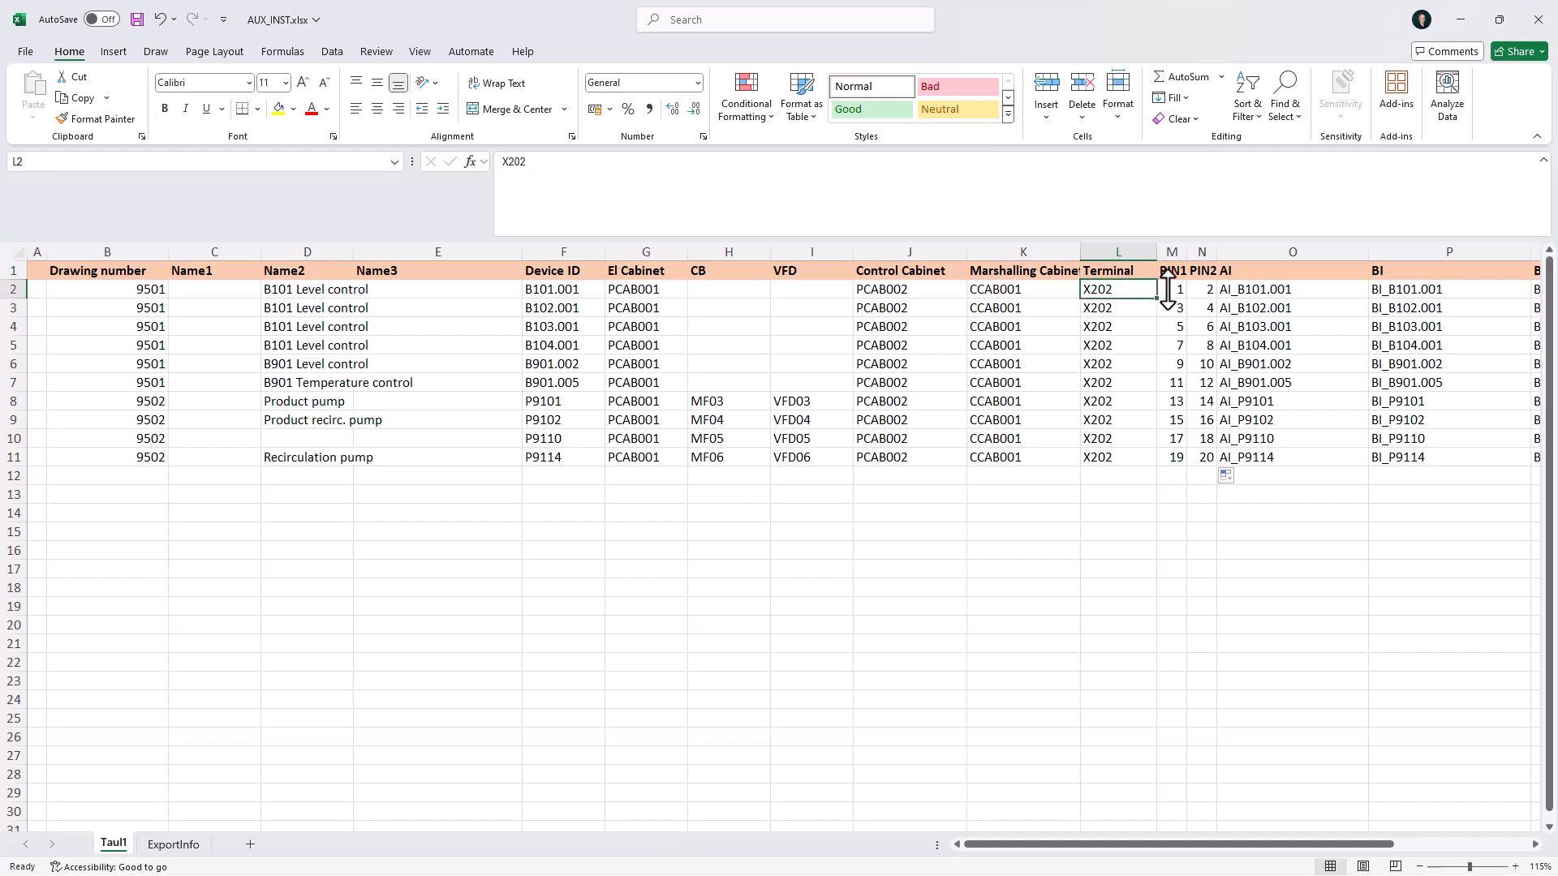
pyautogui.click(1168, 290)
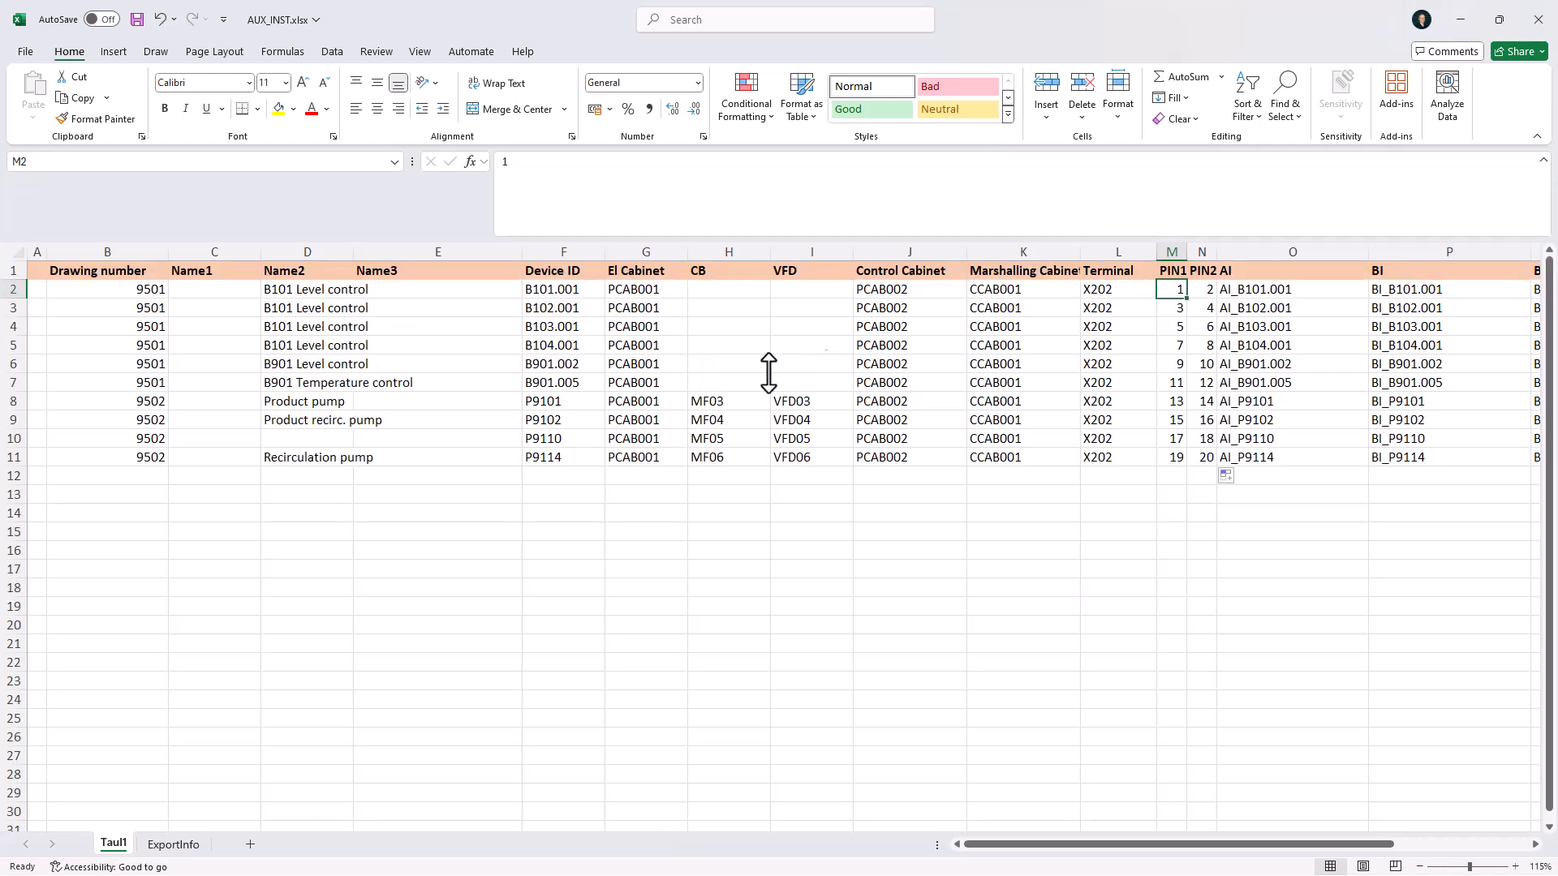
# Save and close AUX_INST.xlsx, and open the Modular generate dialog in CADMATIC Electrical
pyautogui.click(137, 20)
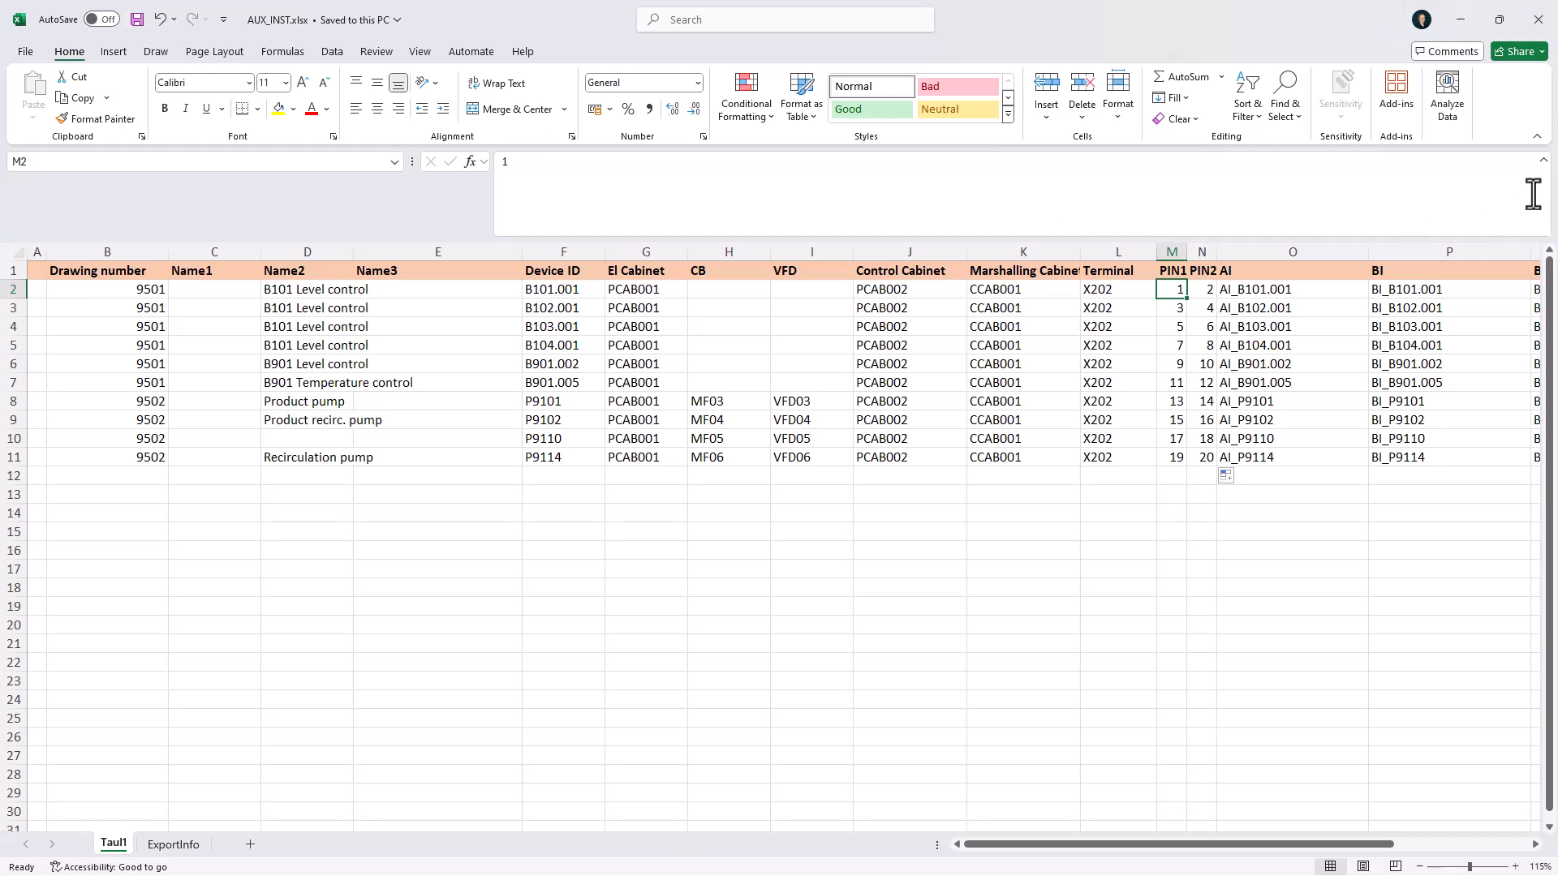
pyautogui.click(1535, 31)
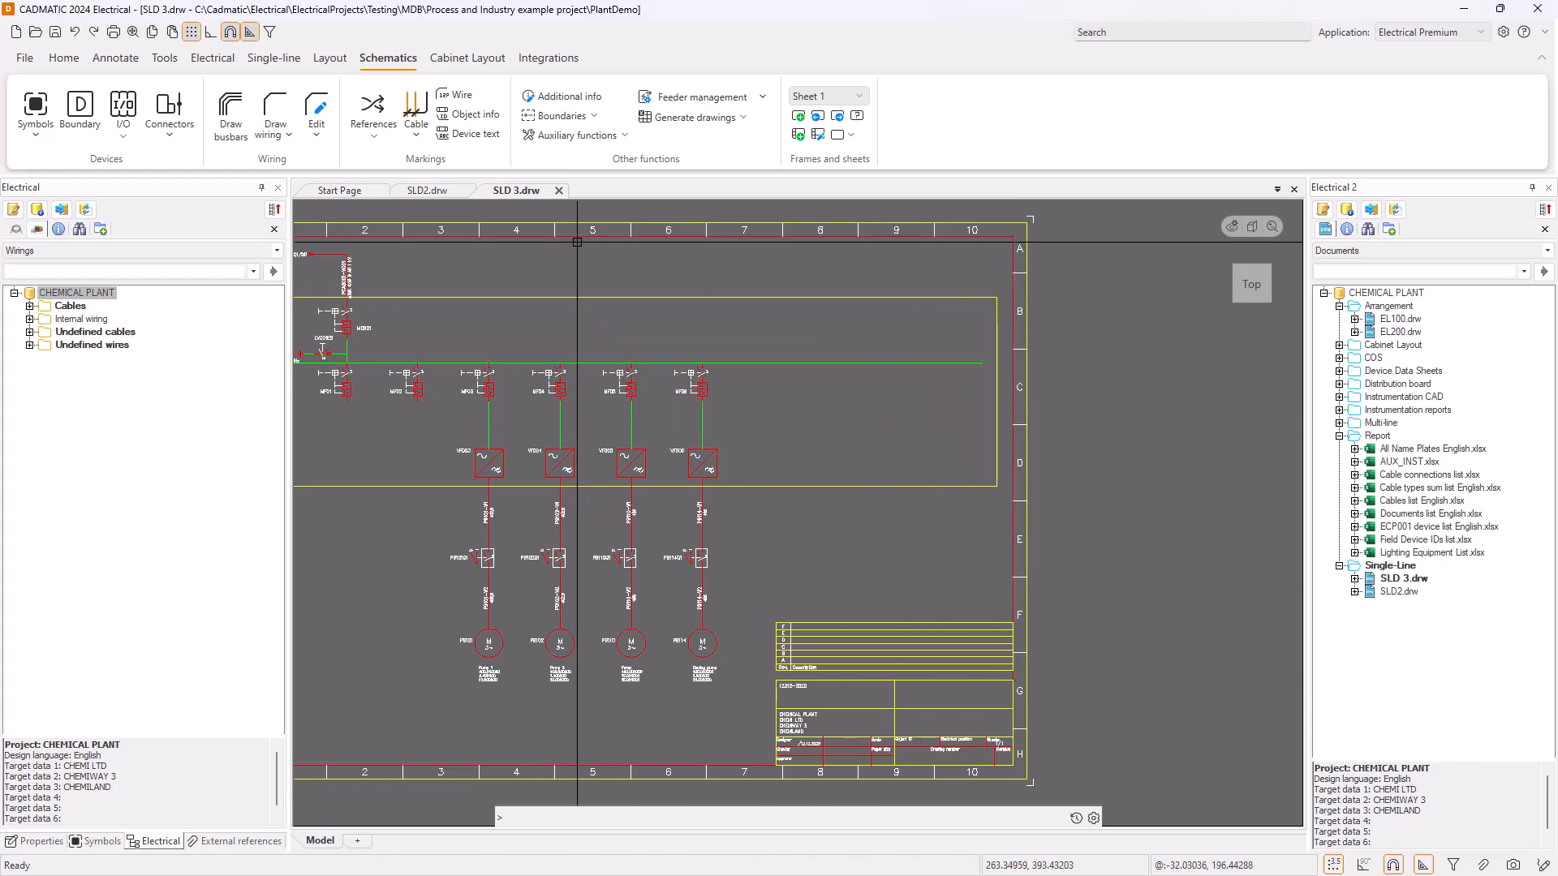
pyautogui.click(743, 119)
pyautogui.click(688, 144)
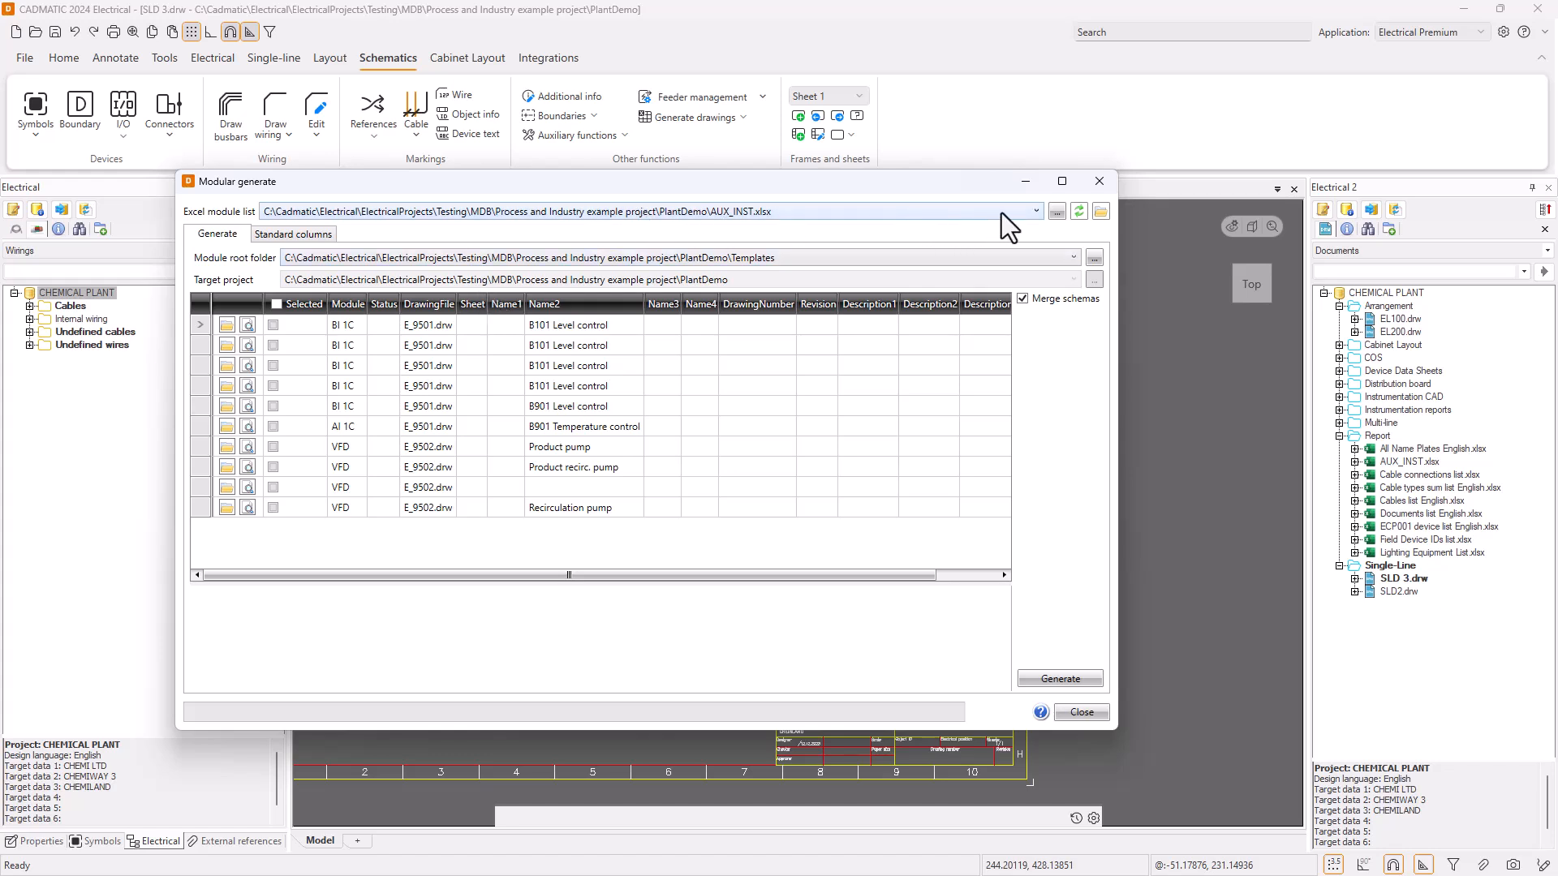
# Select all modules listed from AUX_INST.xlsx, generate them into the PlantDemo project, and close the Modular generate dialog
pyautogui.click(1055, 212)
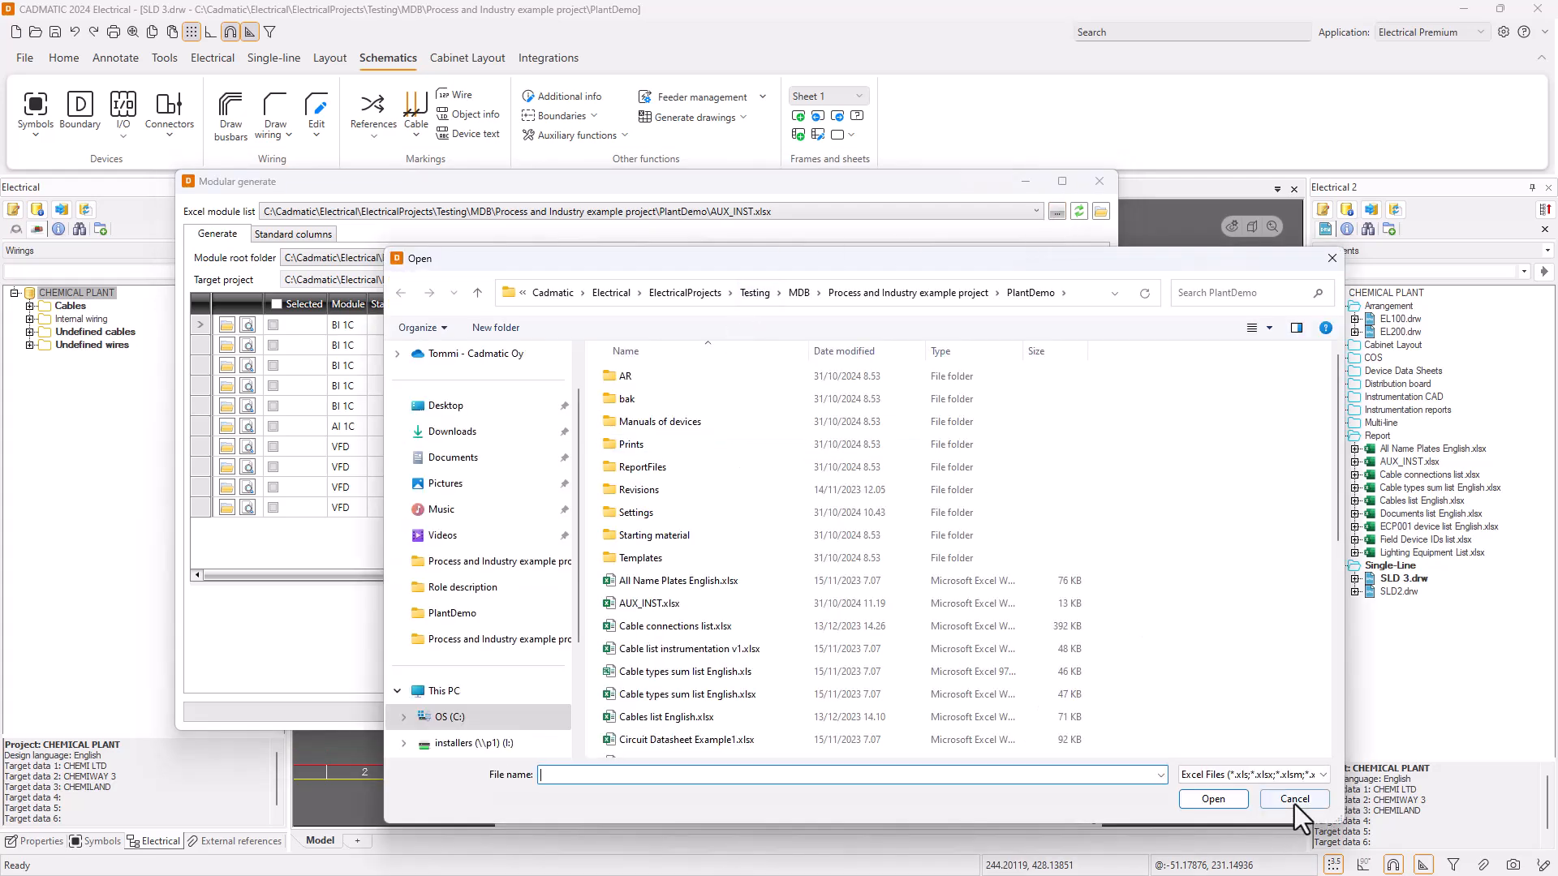
pyautogui.click(1294, 800)
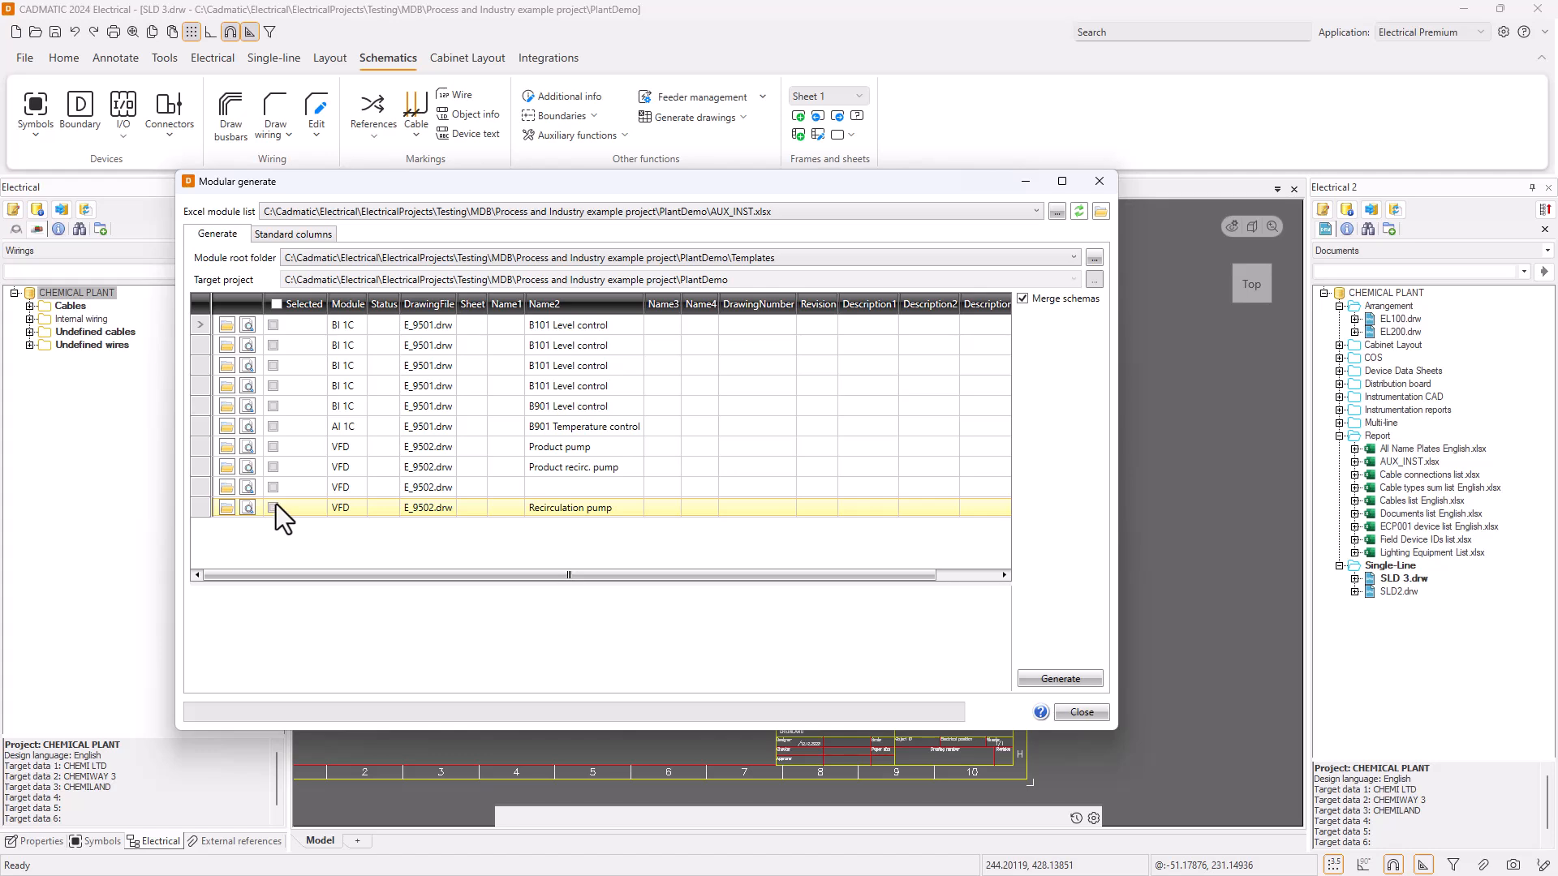
pyautogui.click(275, 305)
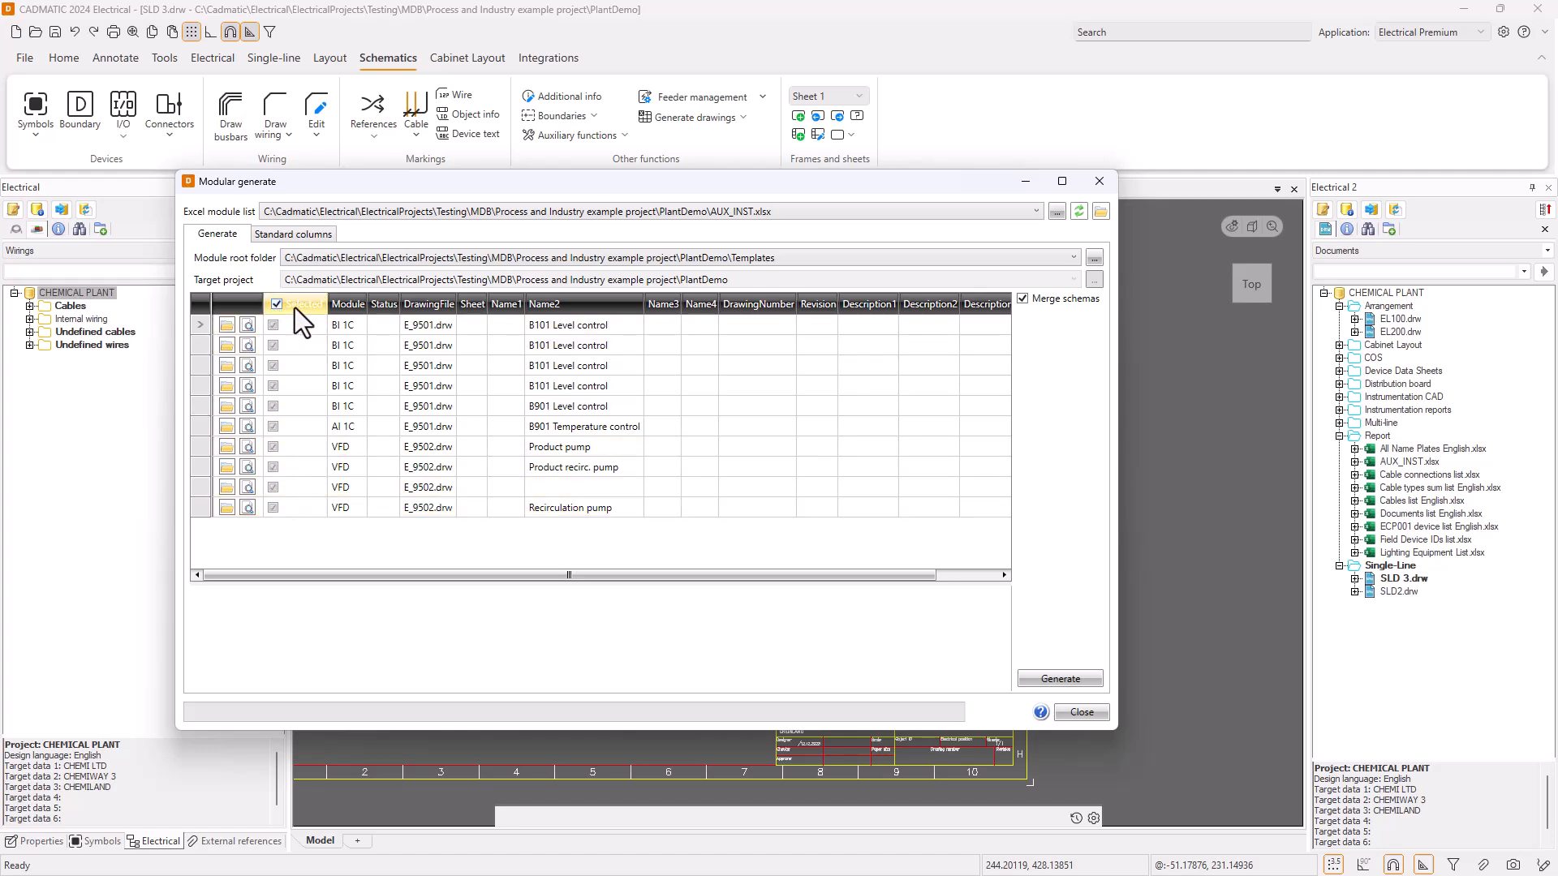
pyautogui.click(1066, 678)
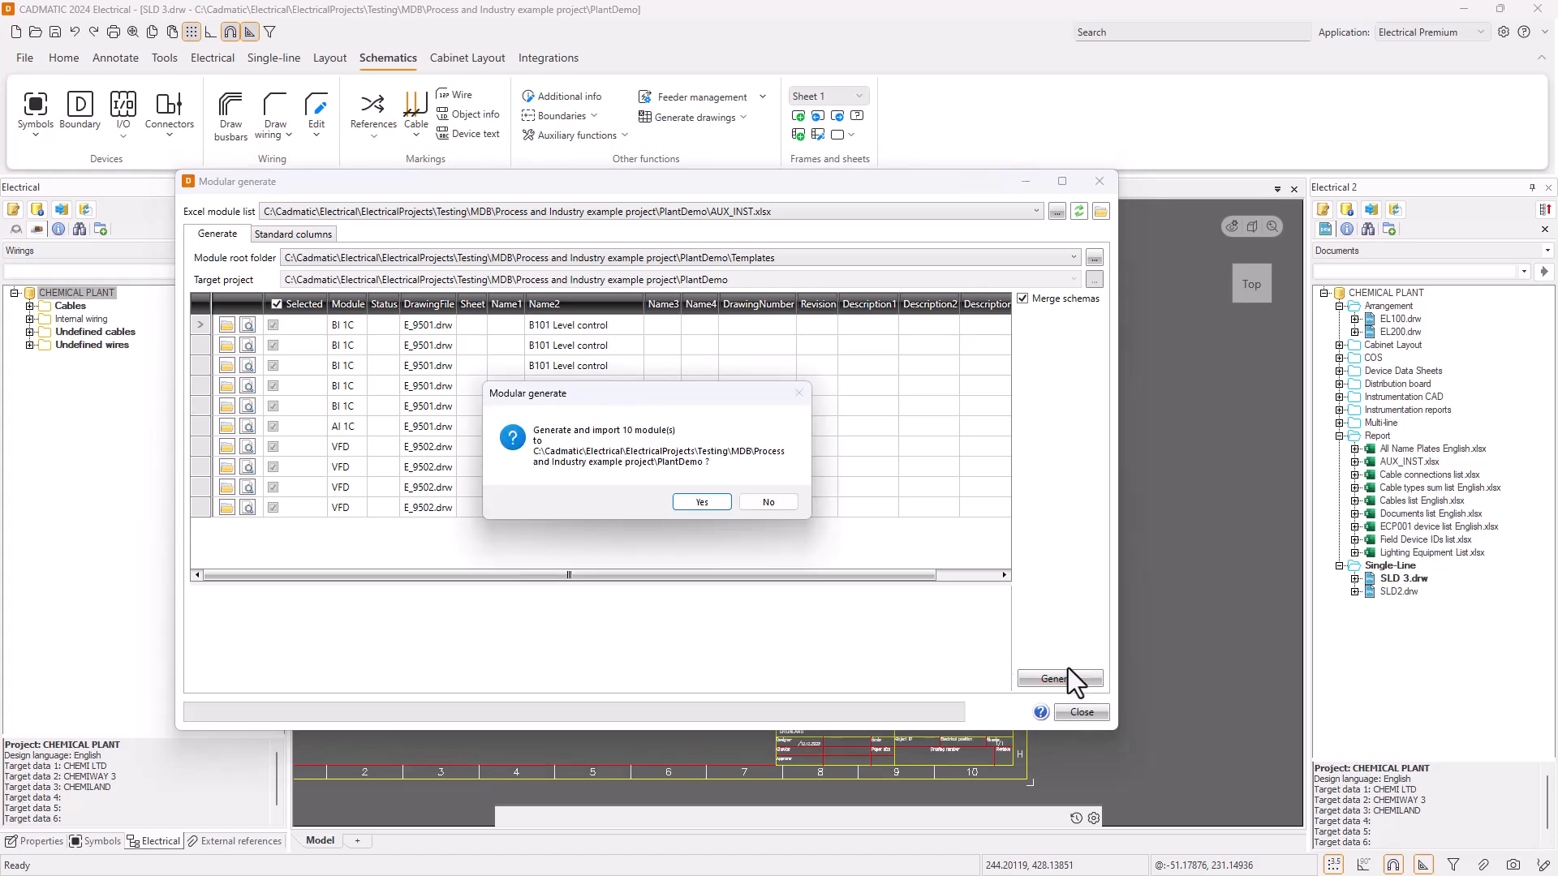
pyautogui.click(701, 502)
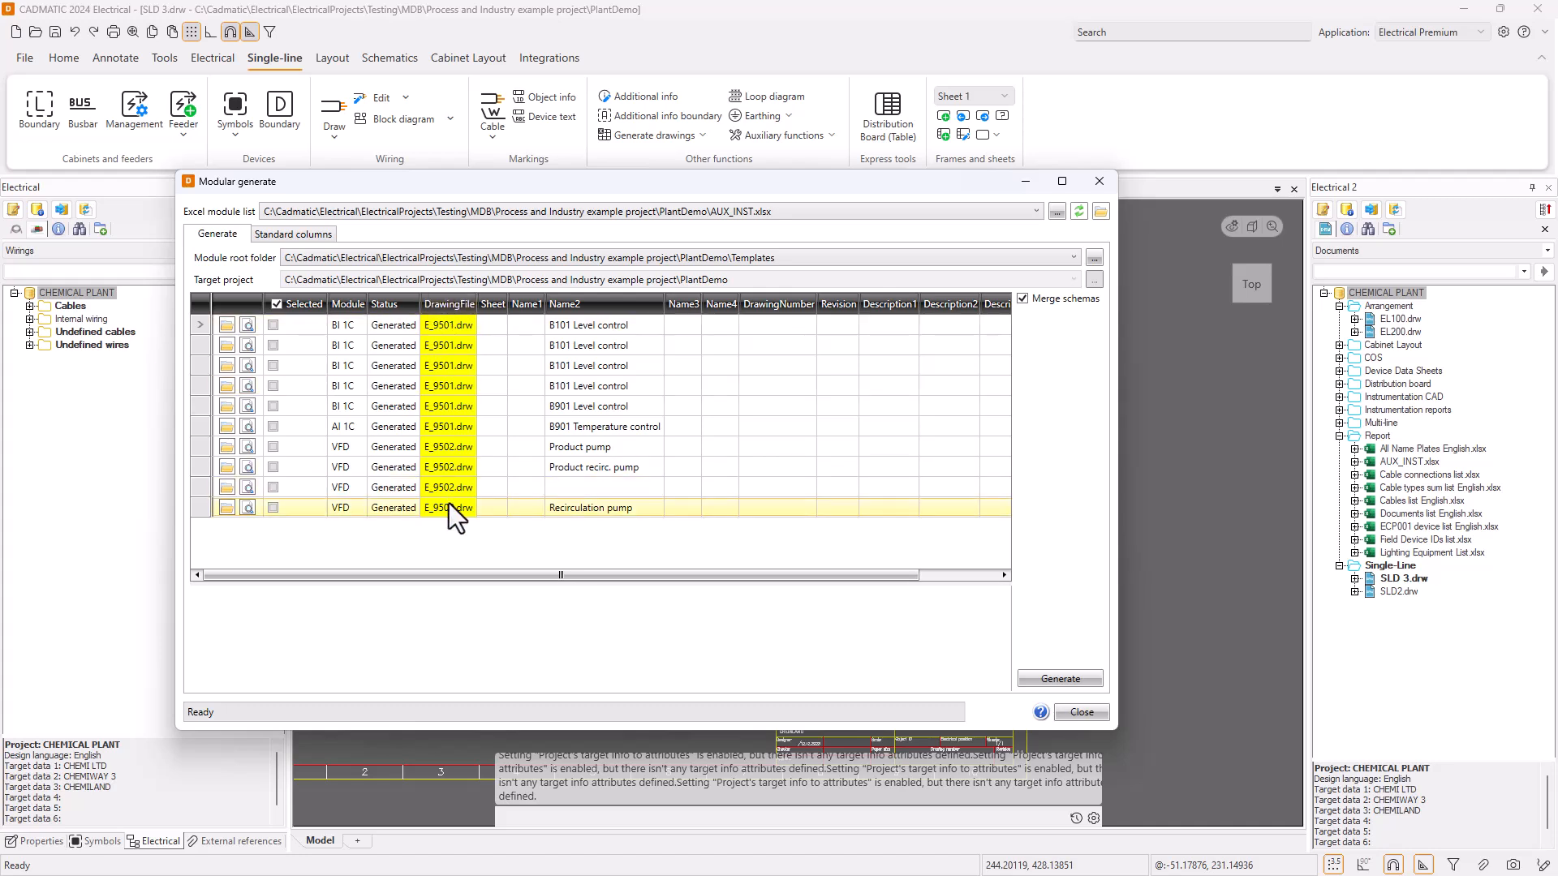
pyautogui.click(1091, 714)
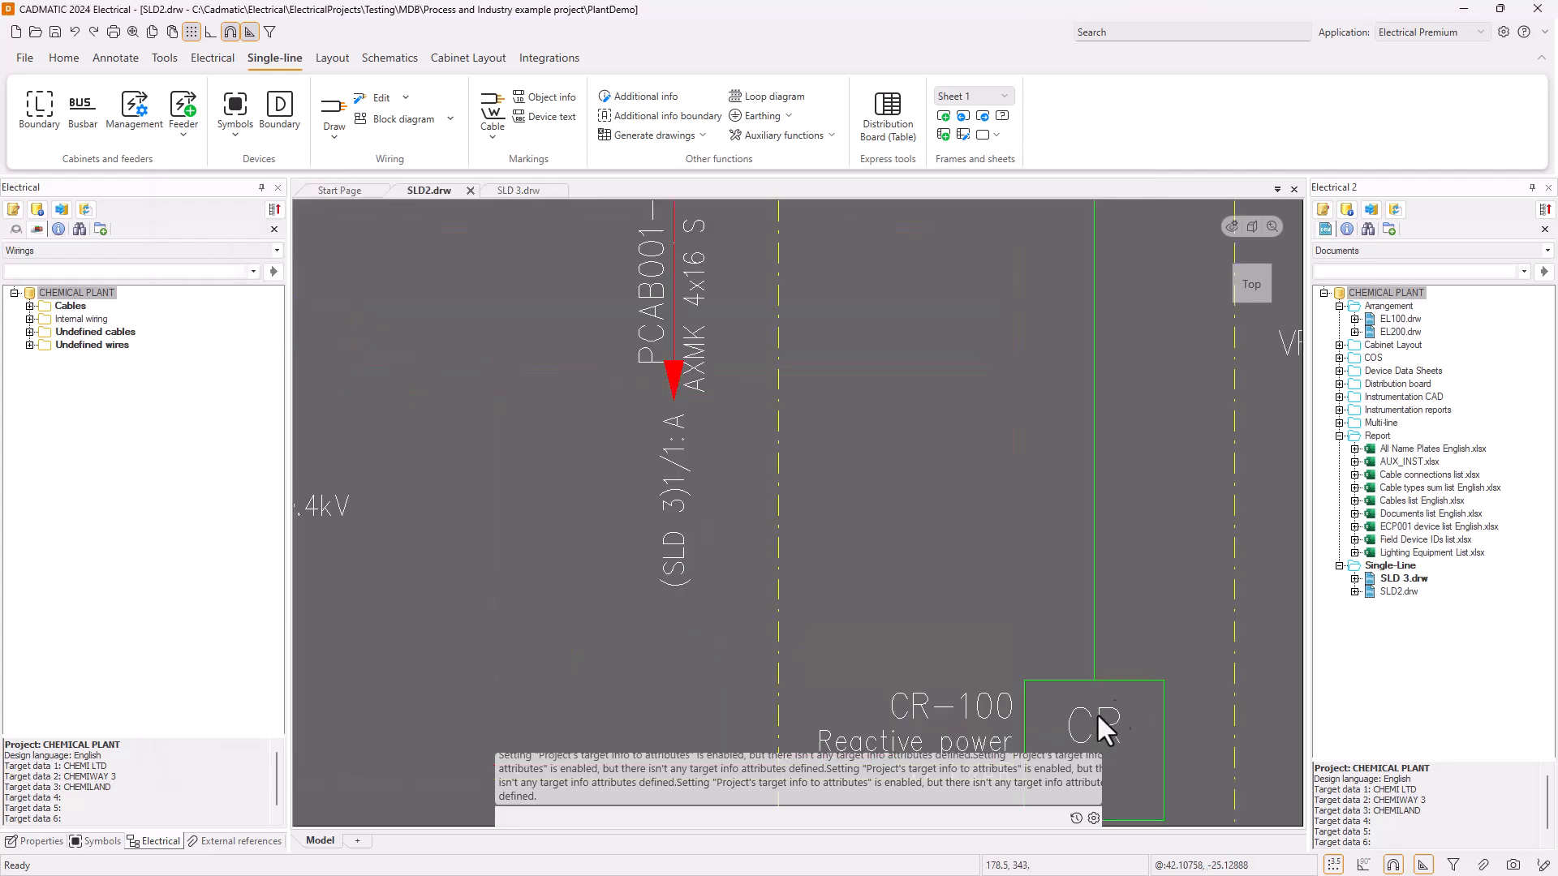
# Open E_9502.drw from the Multi-line documents and examine safety switch P9101Q1 and its cables on sheet 1
pyautogui.click(1339, 423)
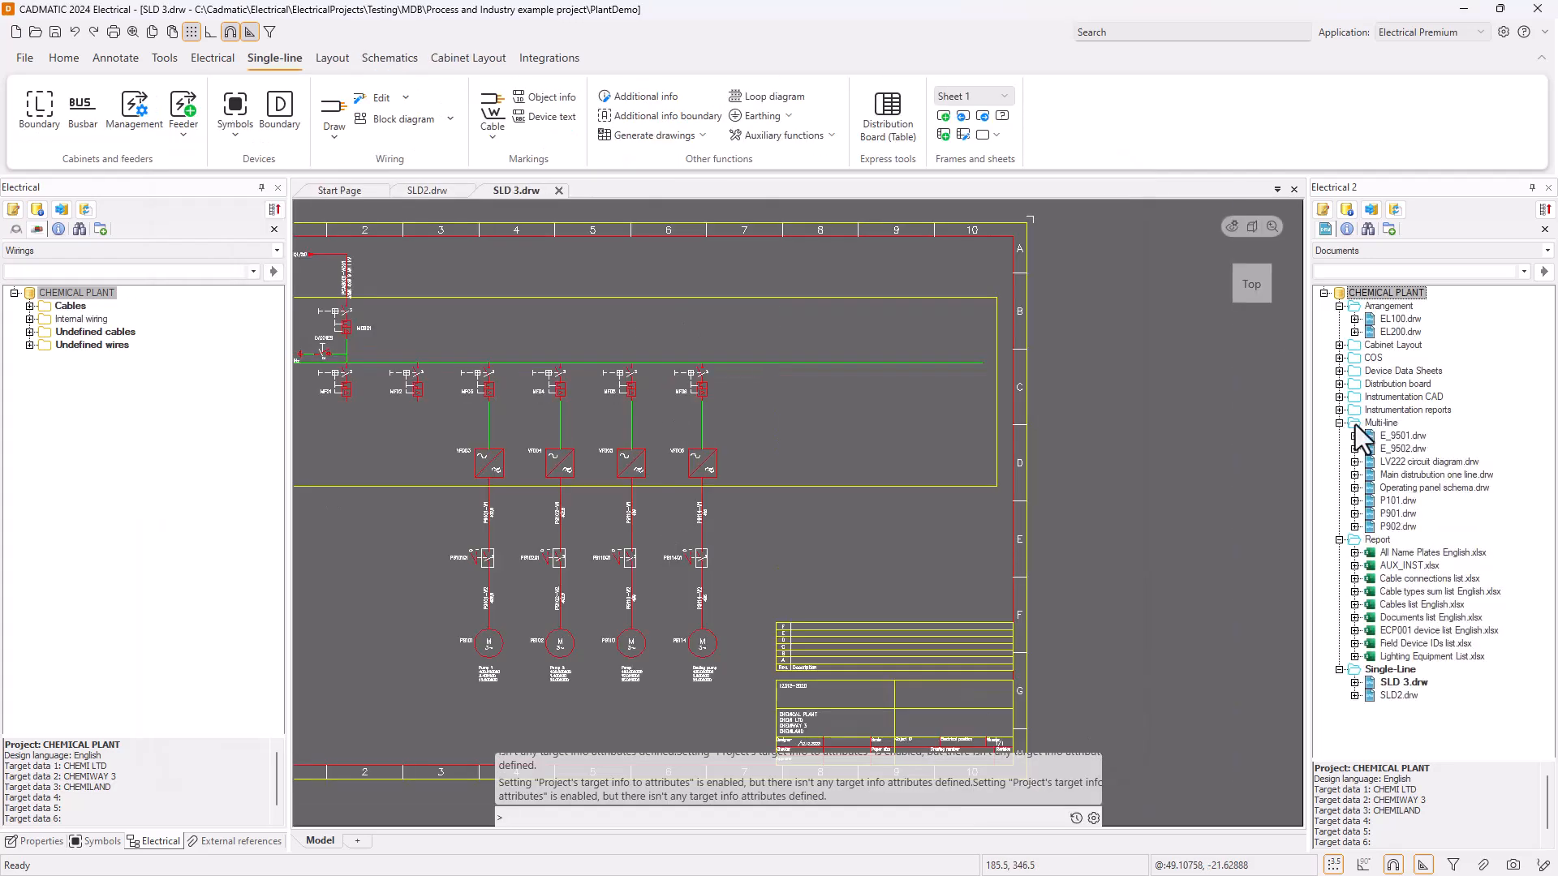
pyautogui.rightClick(1404, 466)
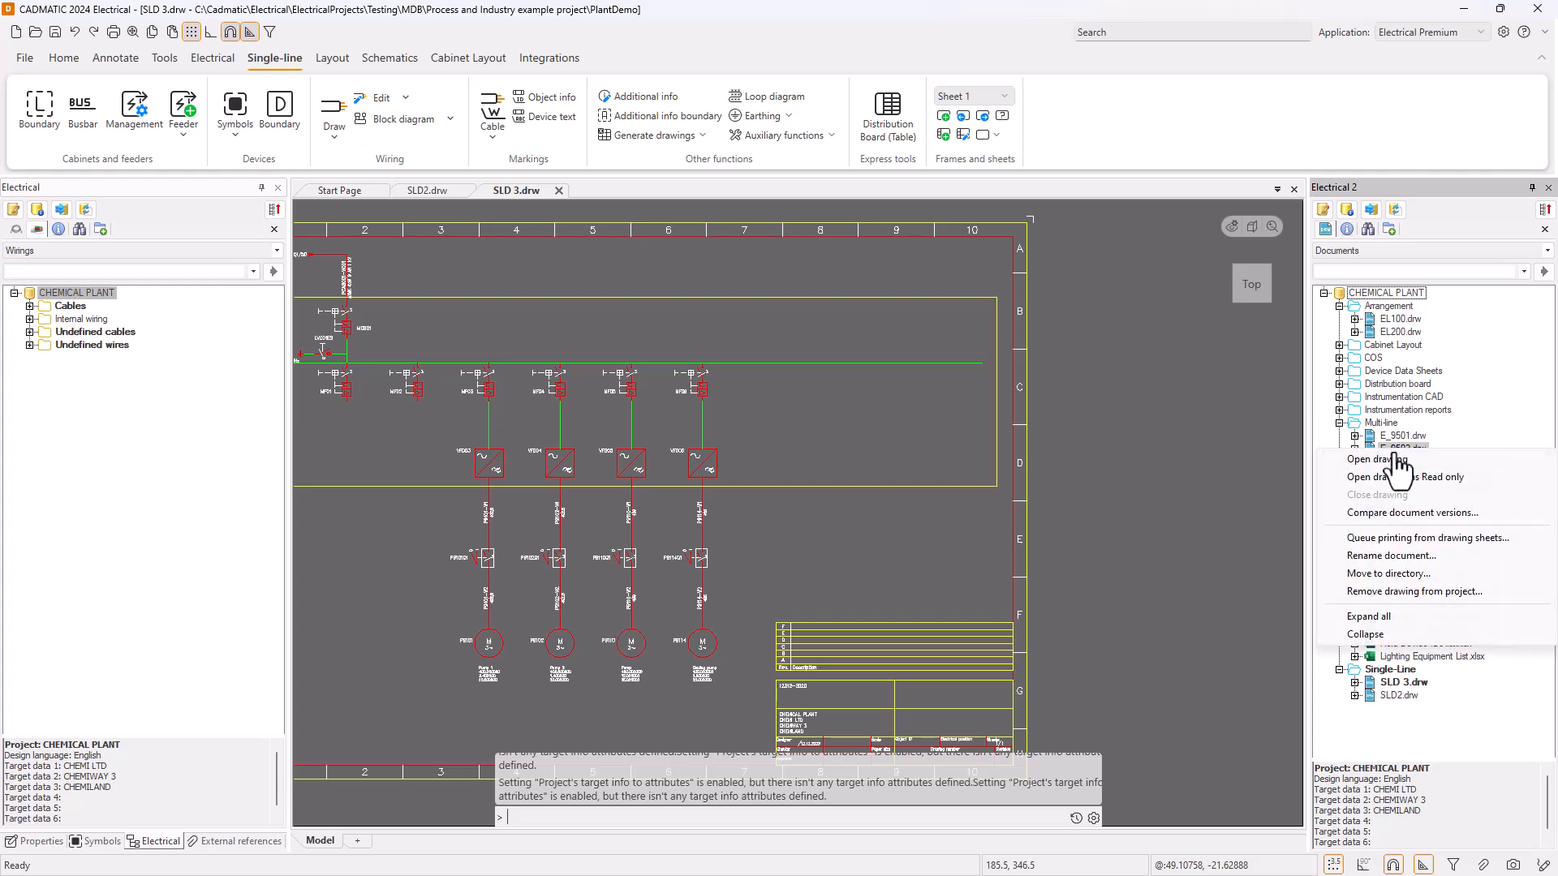
pyautogui.click(1399, 459)
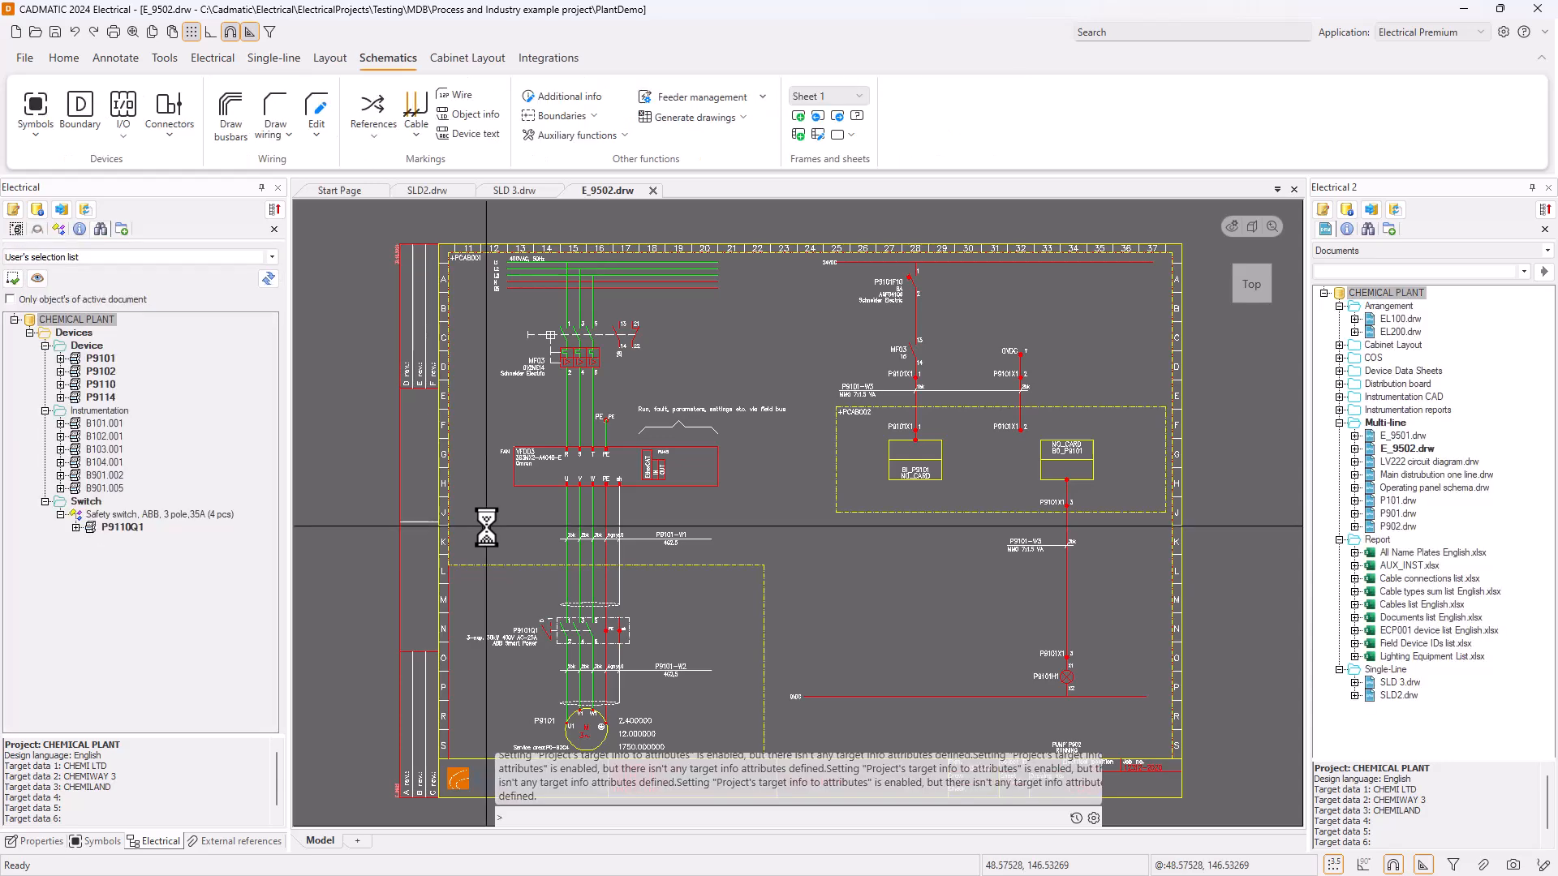
pyautogui.scroll(3, 646, 559)
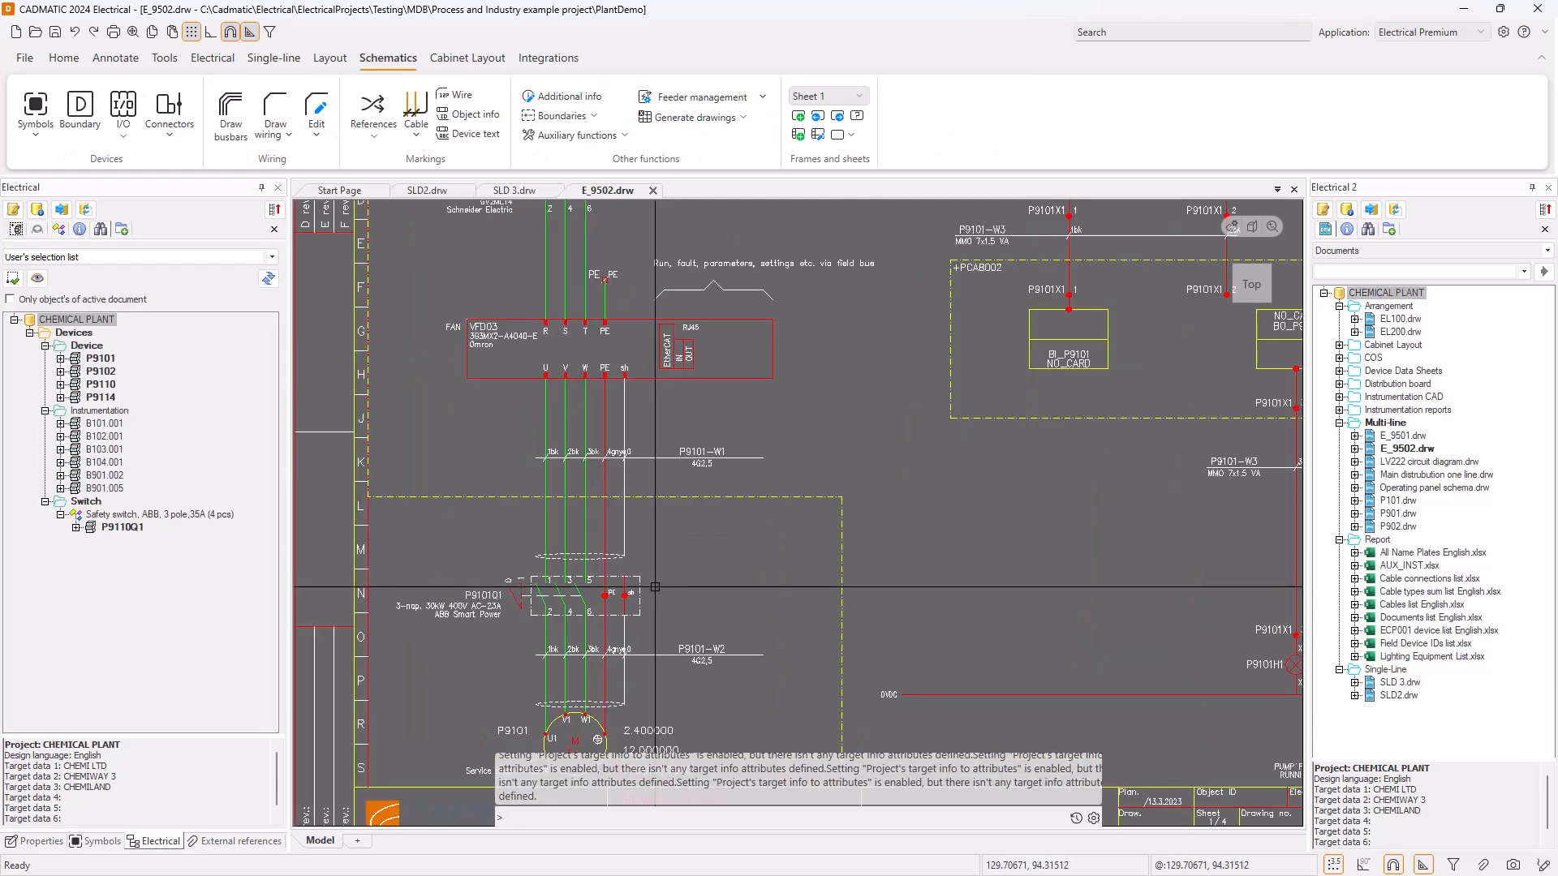
pyautogui.scroll(2, 484, 589)
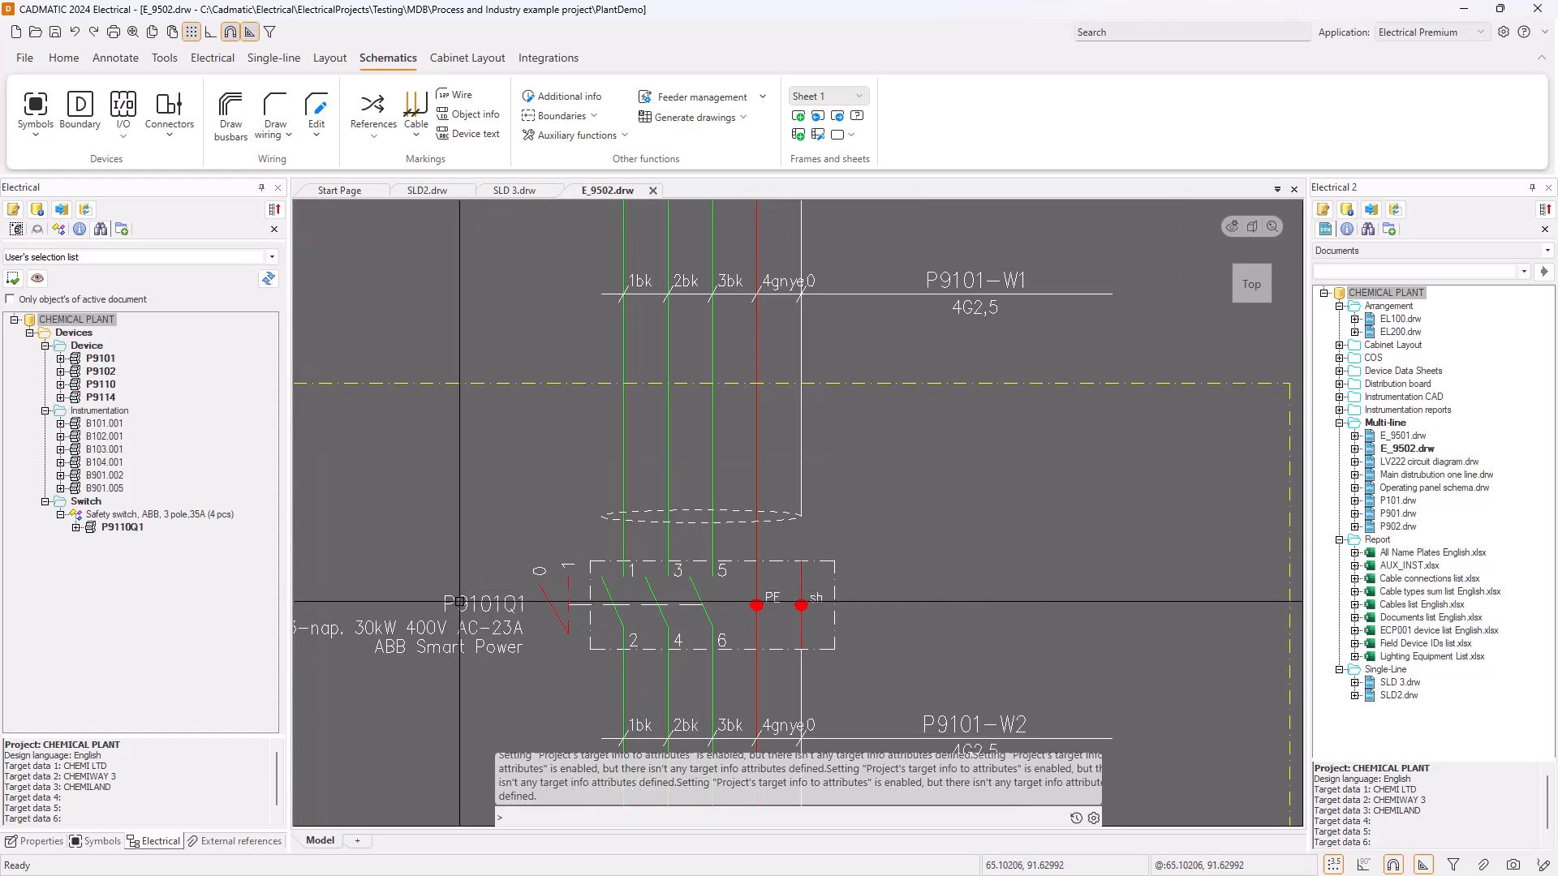
pyautogui.scroll(-3, 463, 603)
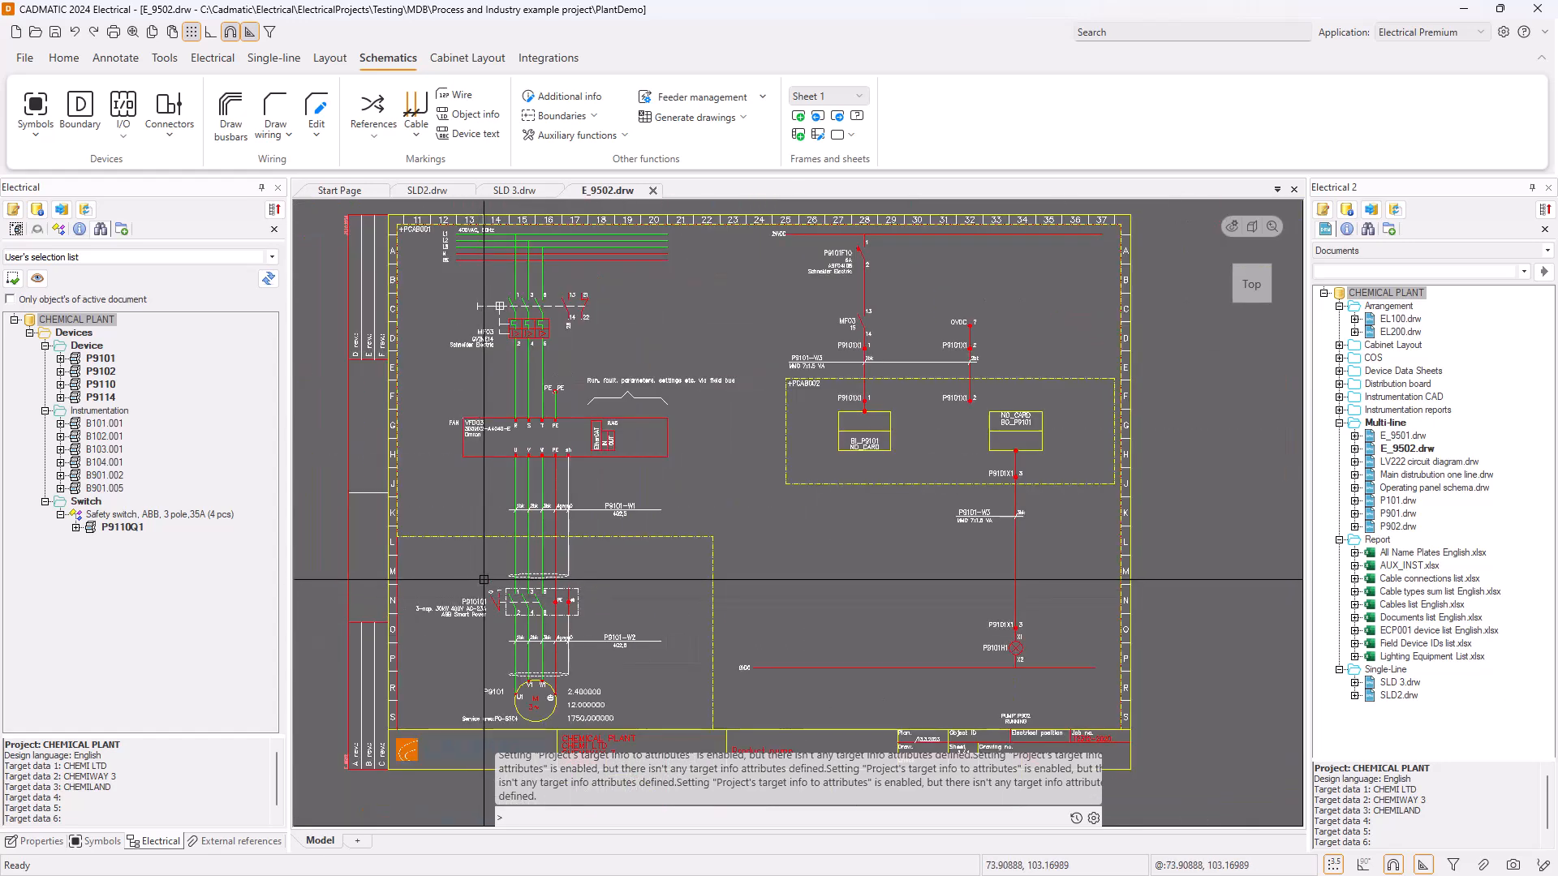
# Go to sheet 2 of E_9502.drw and examine its title block
pyautogui.press('pagedown')
pyautogui.scroll(1, 660, 595)
pyautogui.moveTo(660, 595); pyautogui.dragTo(598, 396, button='middle')
pyautogui.scroll(2, 1051, 642)
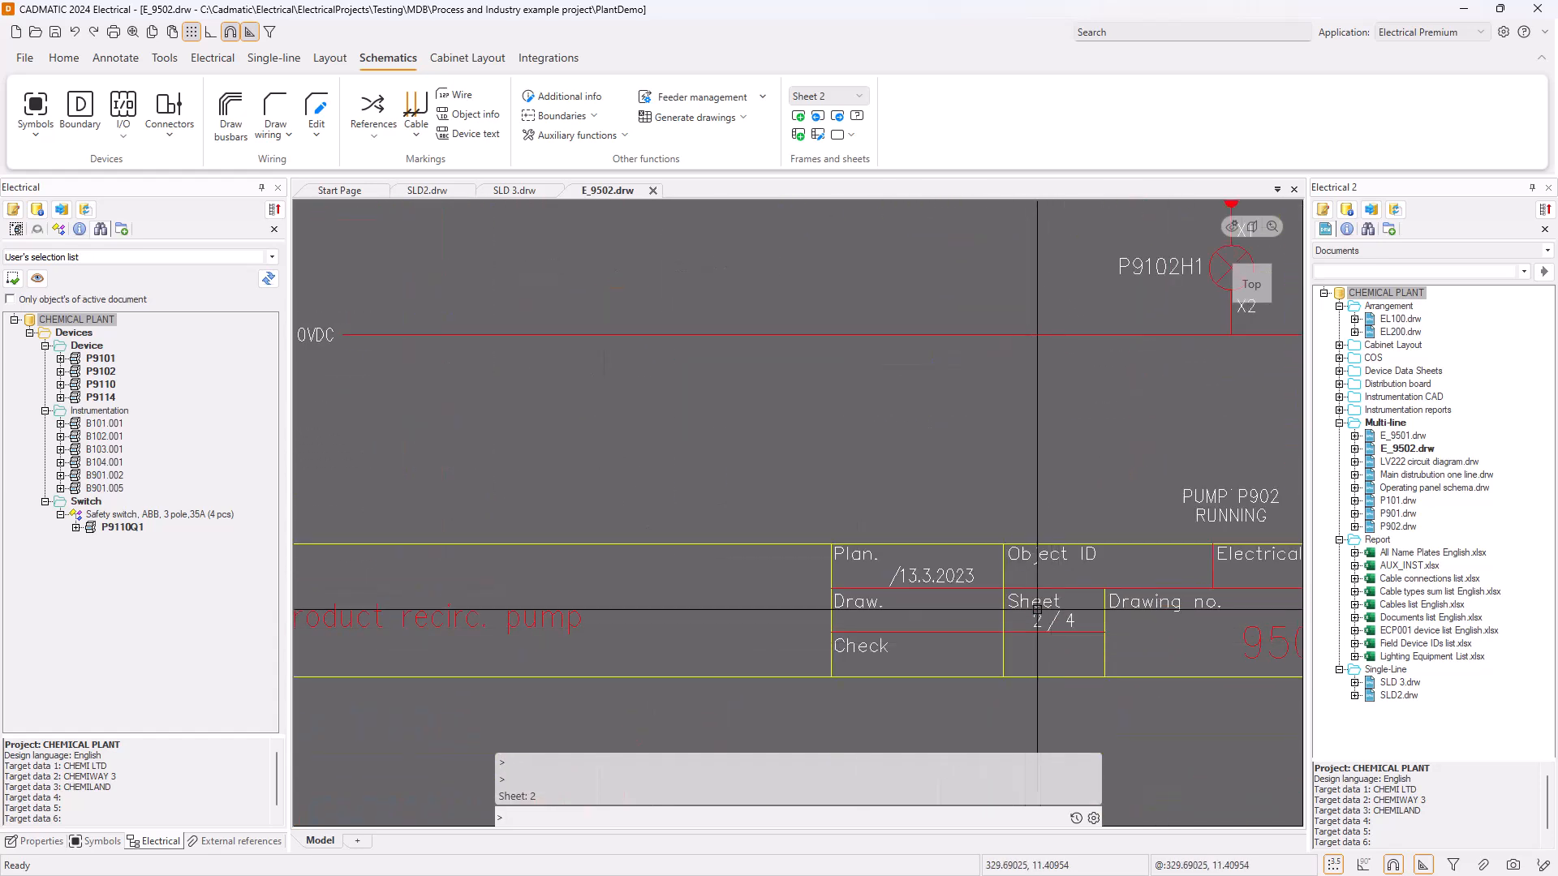
pyautogui.scroll(-3, 844, 591)
# Inspect the device properties and drawing occurrences of safety switch P9102Q1 on sheet 2
pyautogui.moveTo(639, 531); pyautogui.dragTo(803, 571, button='middle')
pyautogui.scroll(3, 493, 495)
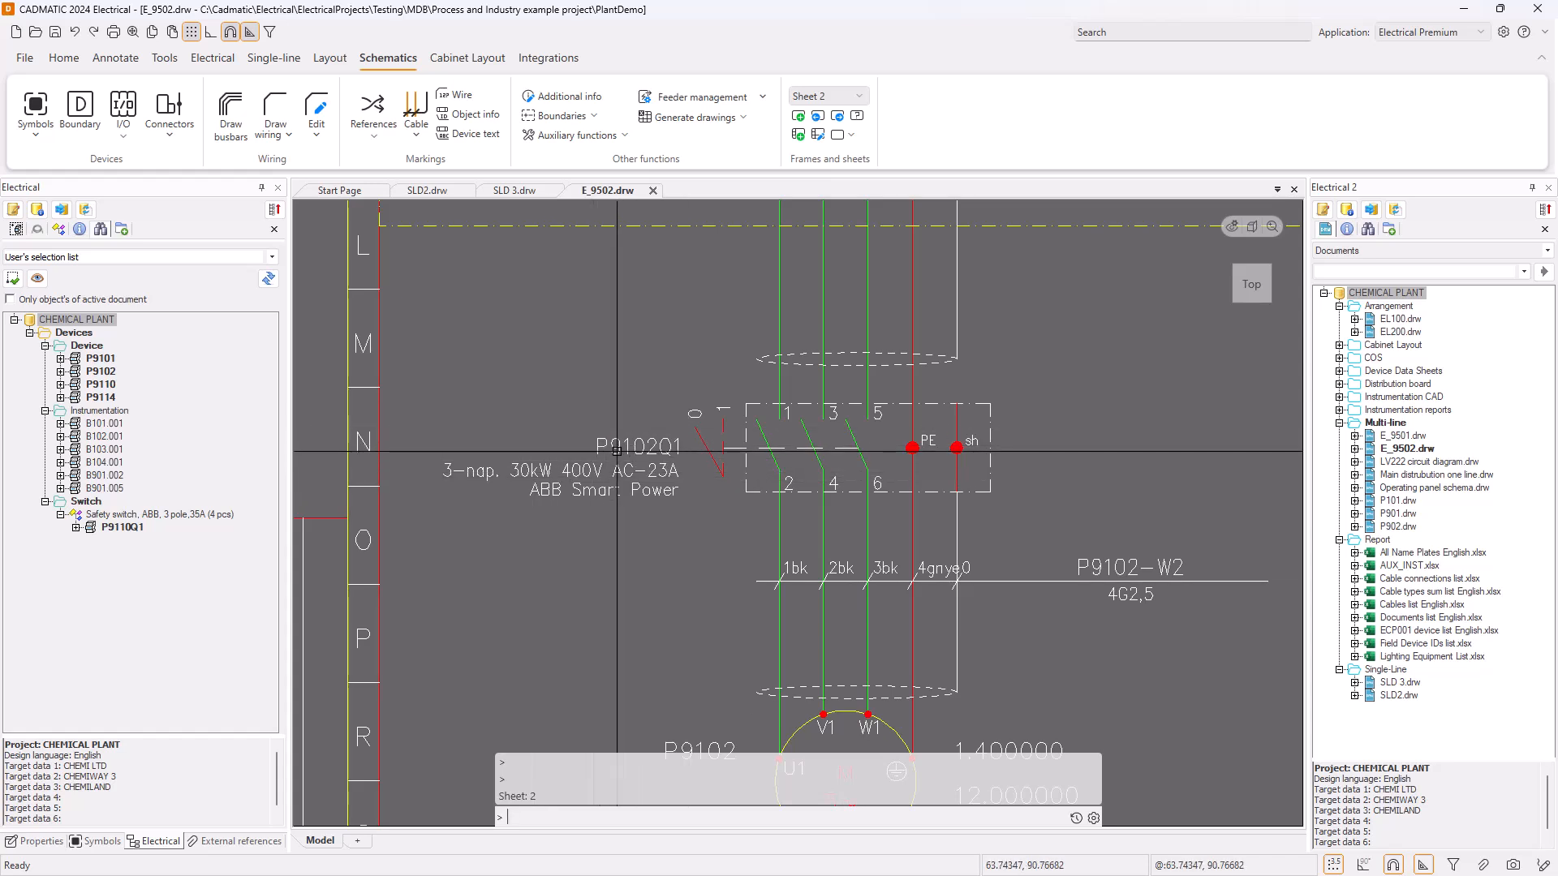
pyautogui.scroll(-1, 661, 484)
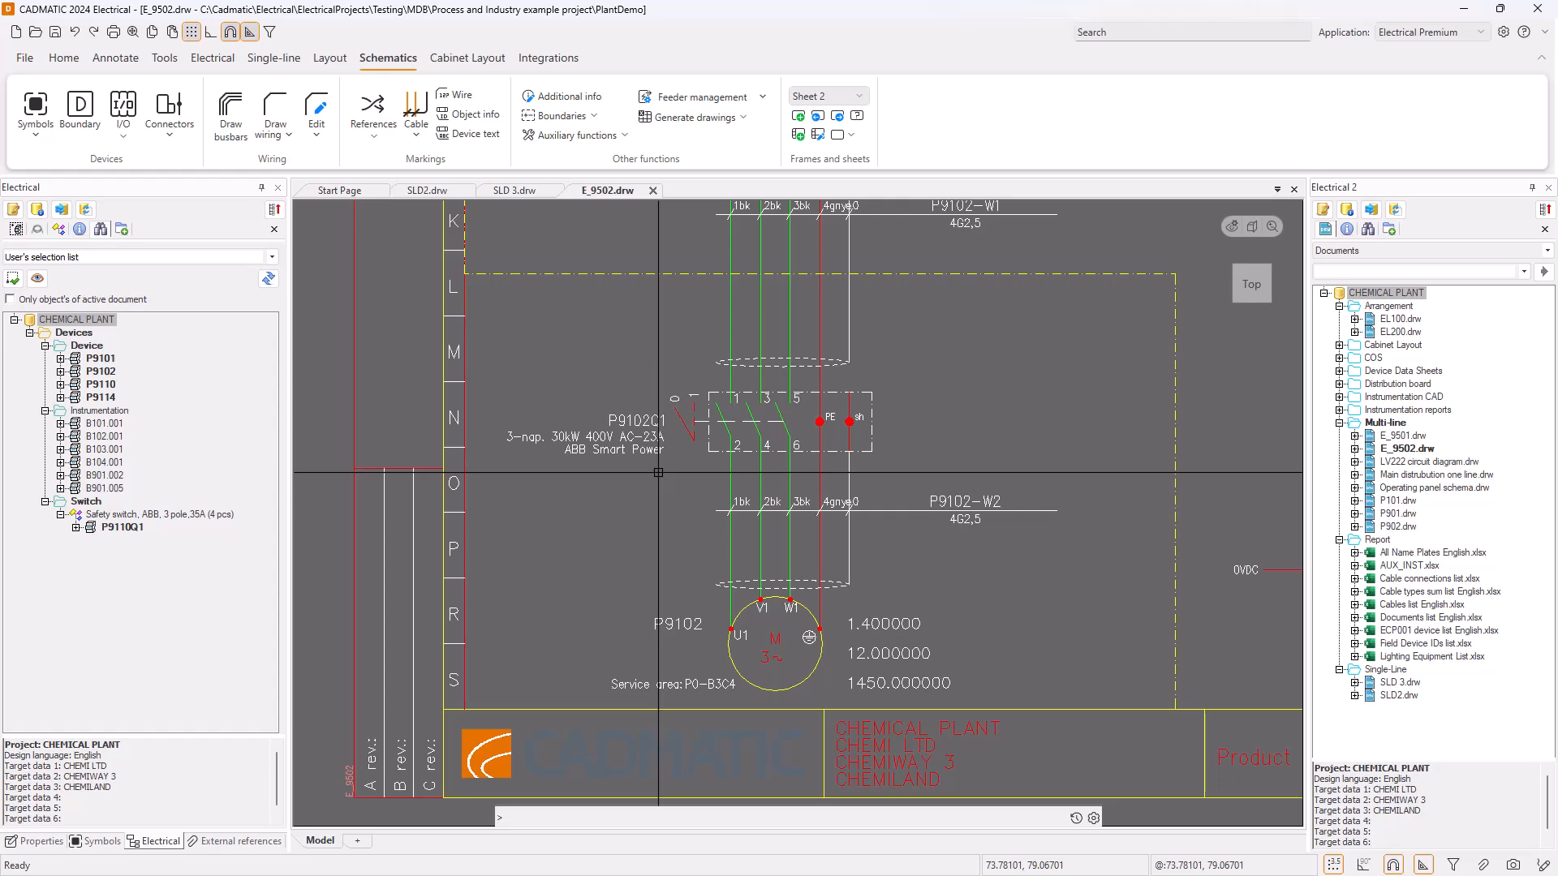
pyautogui.doubleClick(641, 418)
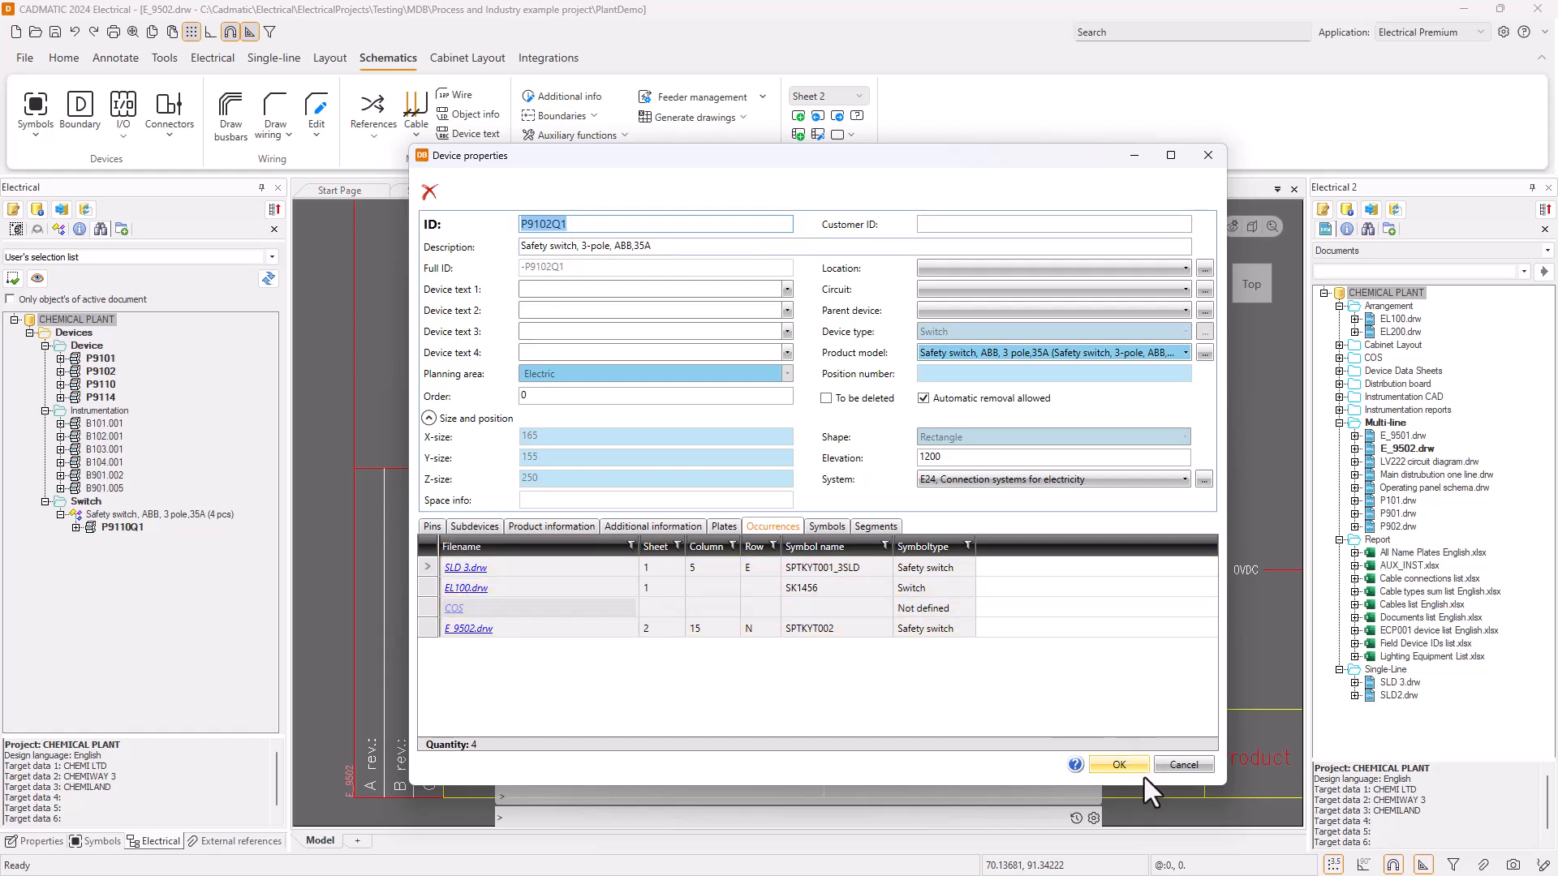
pyautogui.click(1119, 765)
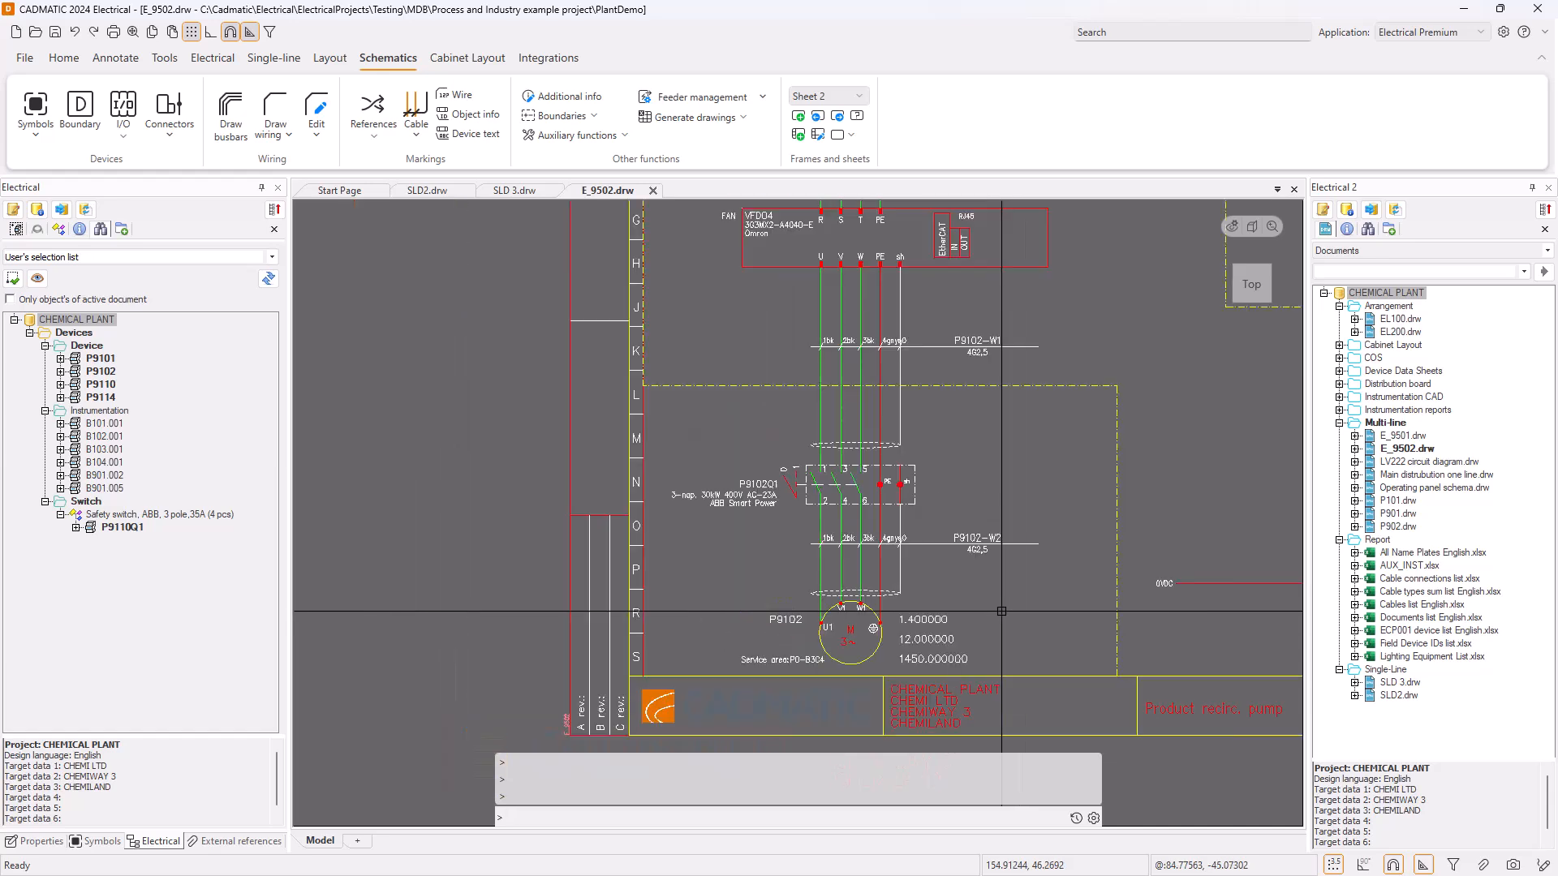
# Locate the marking of cable P9102-W1 on sheet 2 and show the cable in the project tree
pyautogui.scroll(-5, 999, 575)
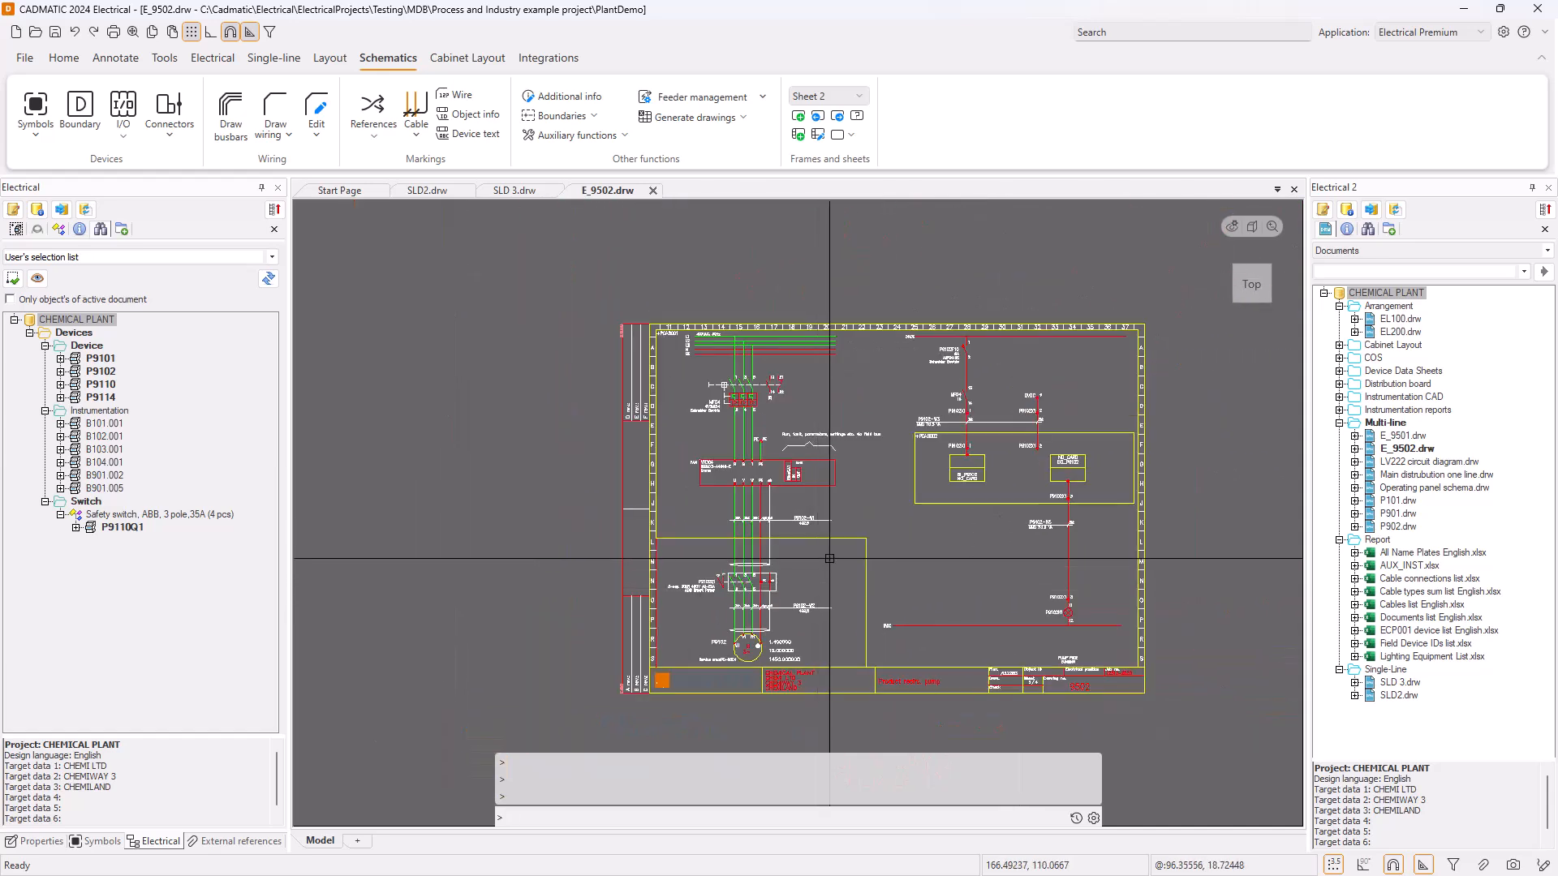
pyautogui.scroll(2, 740, 550)
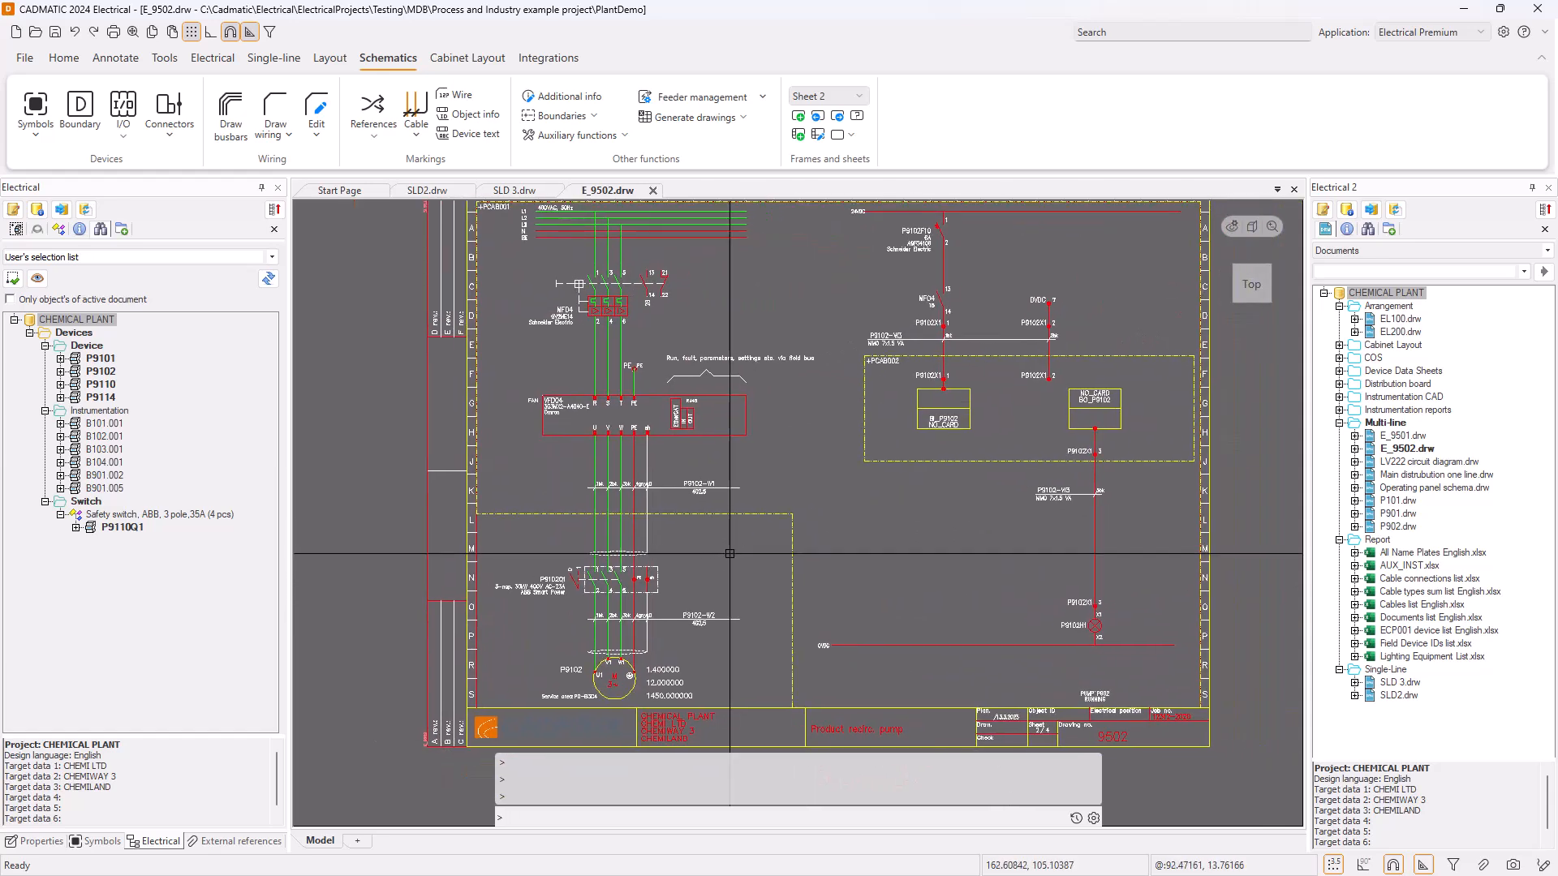
pyautogui.scroll(1, 699, 487)
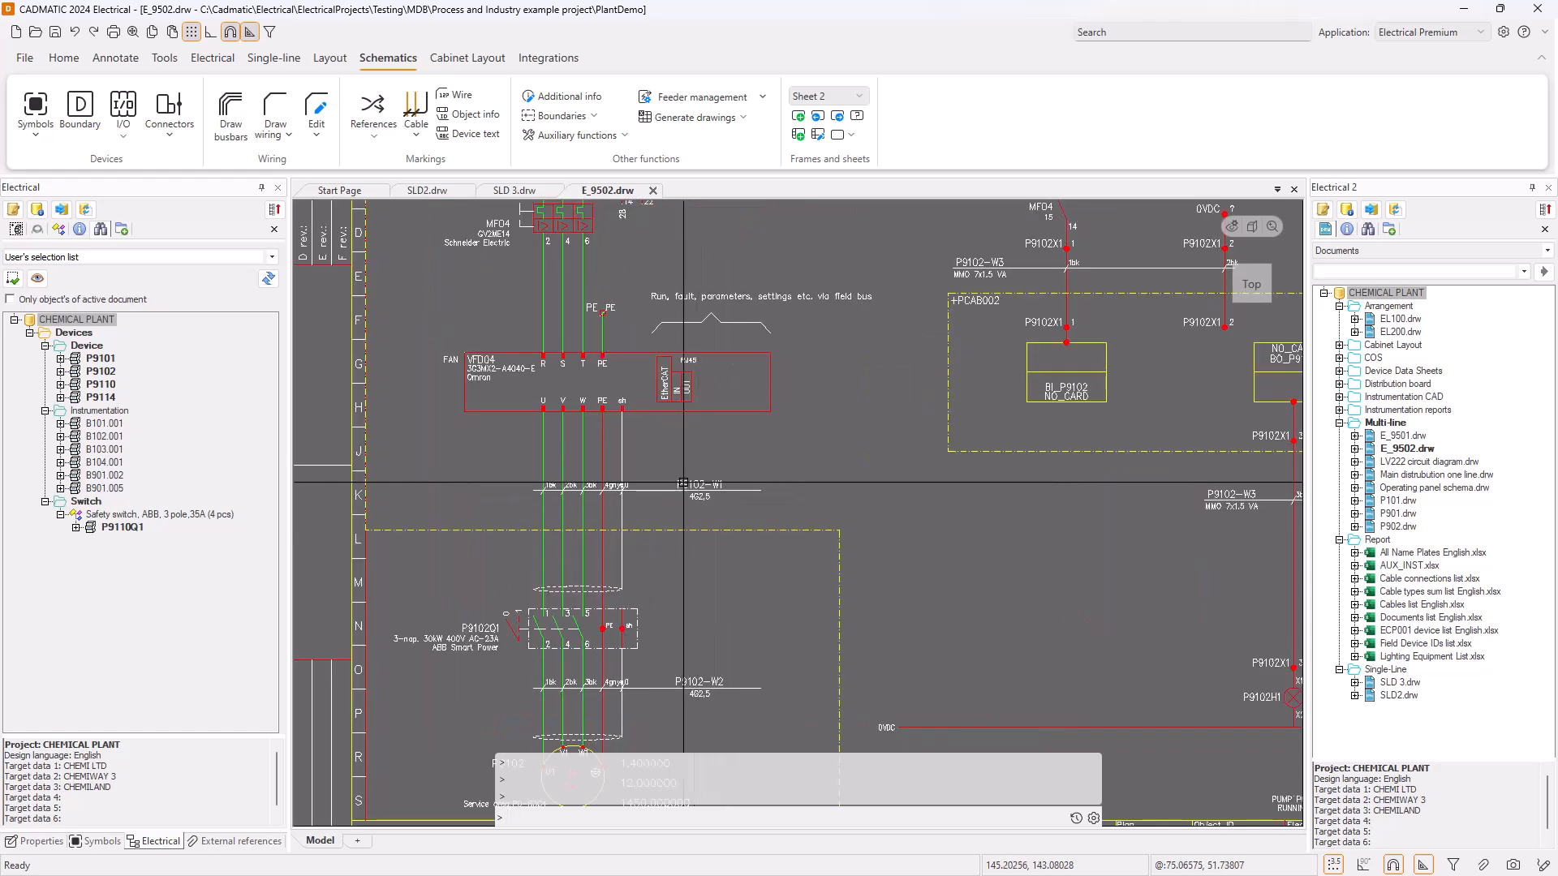
pyautogui.click(701, 489)
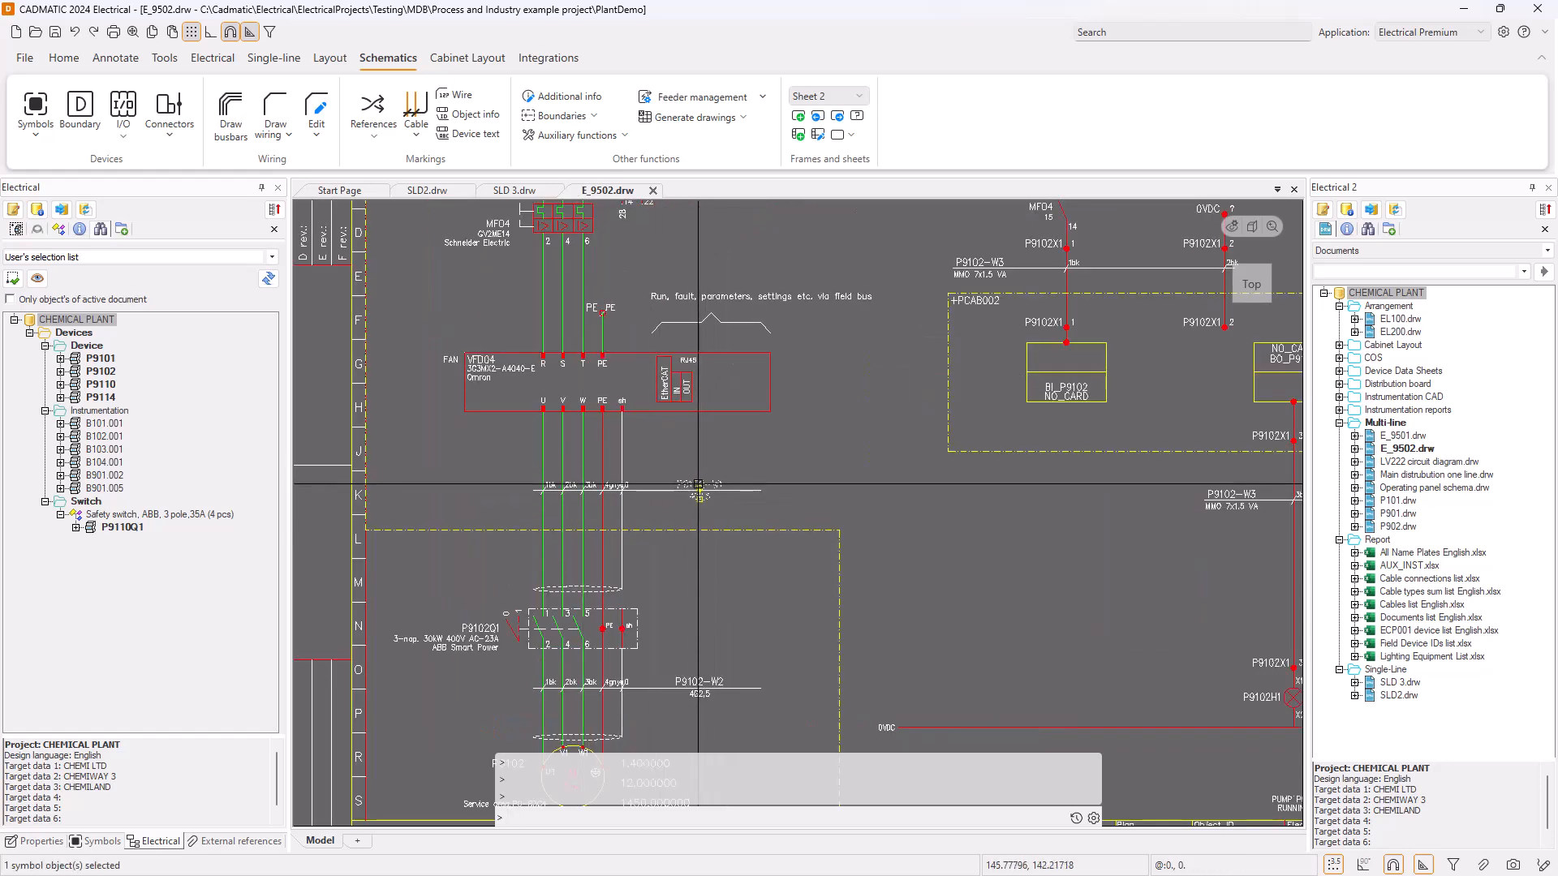
pyautogui.rightClick(700, 488)
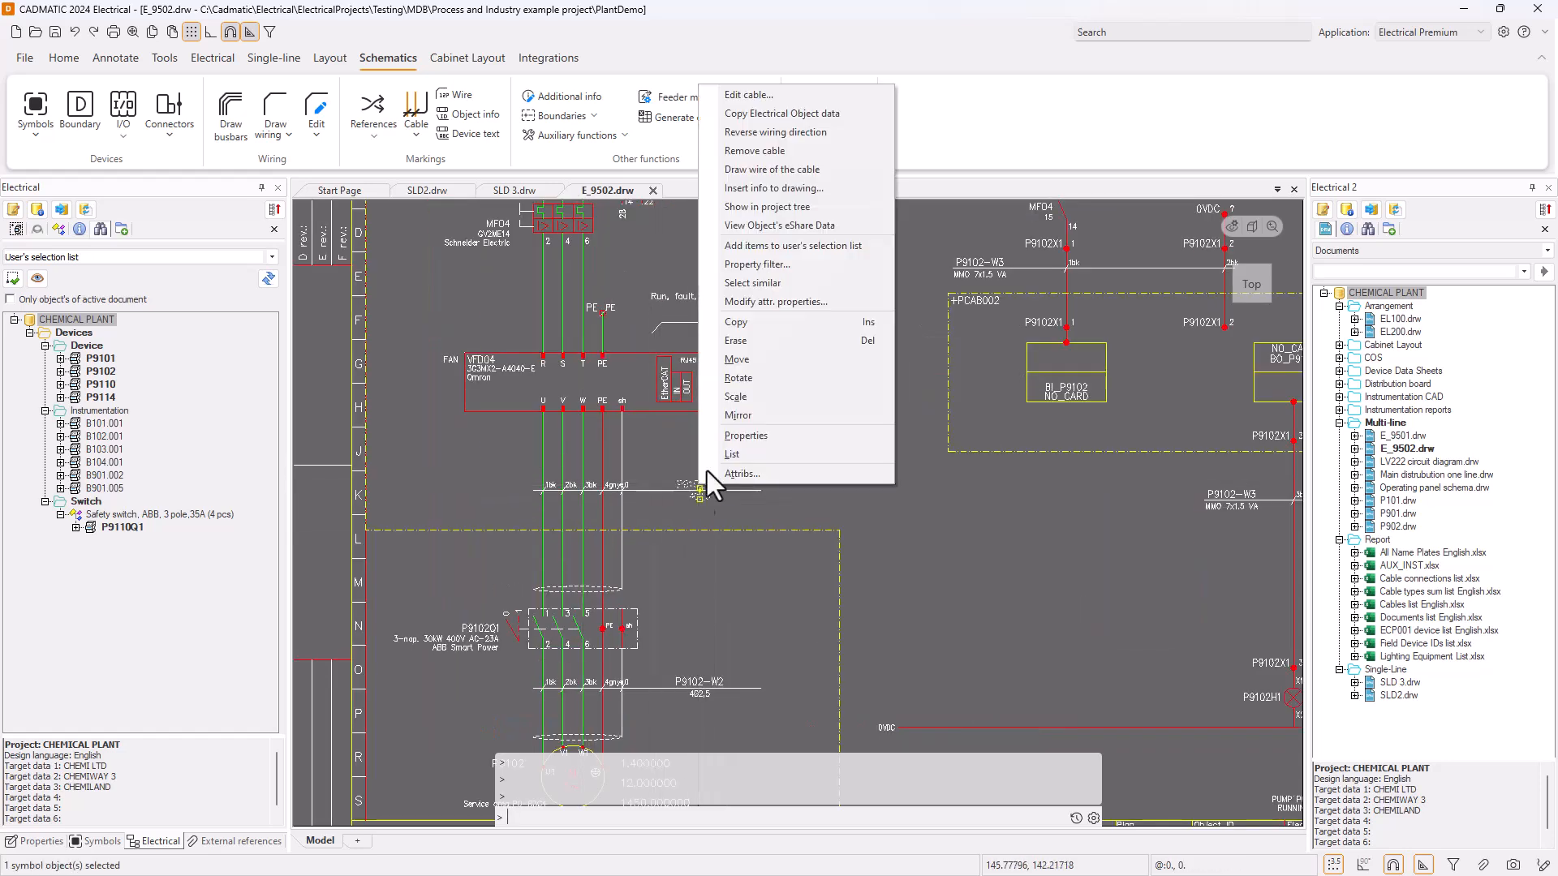
pyautogui.click(759, 209)
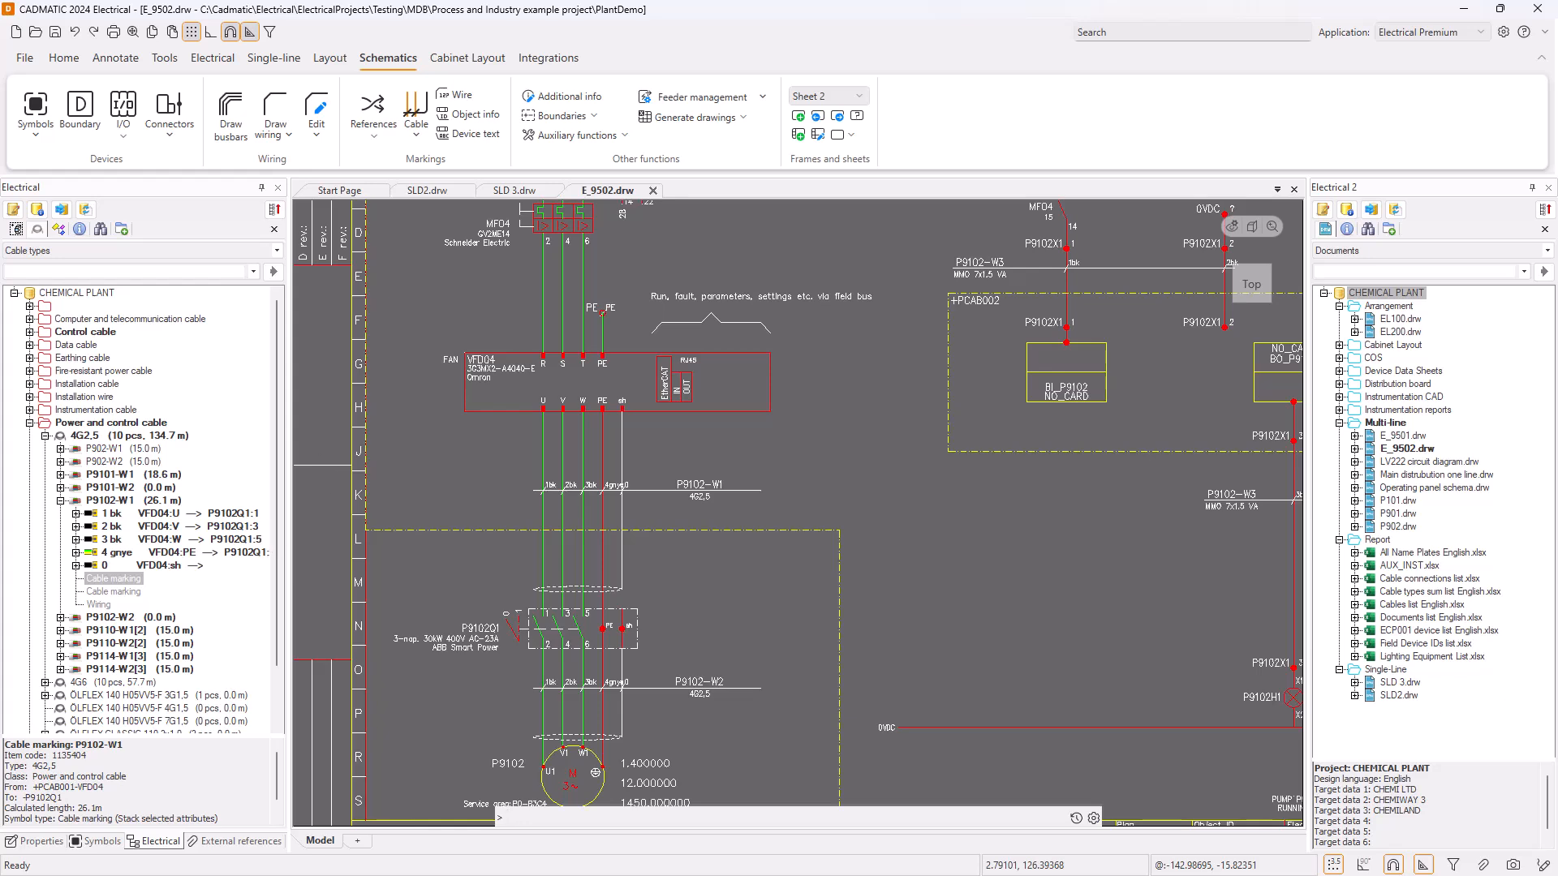
# Close E_9502.drw with its changes saved, and open E_9501.drw from the Multi-line documents
pyautogui.click(652, 190)
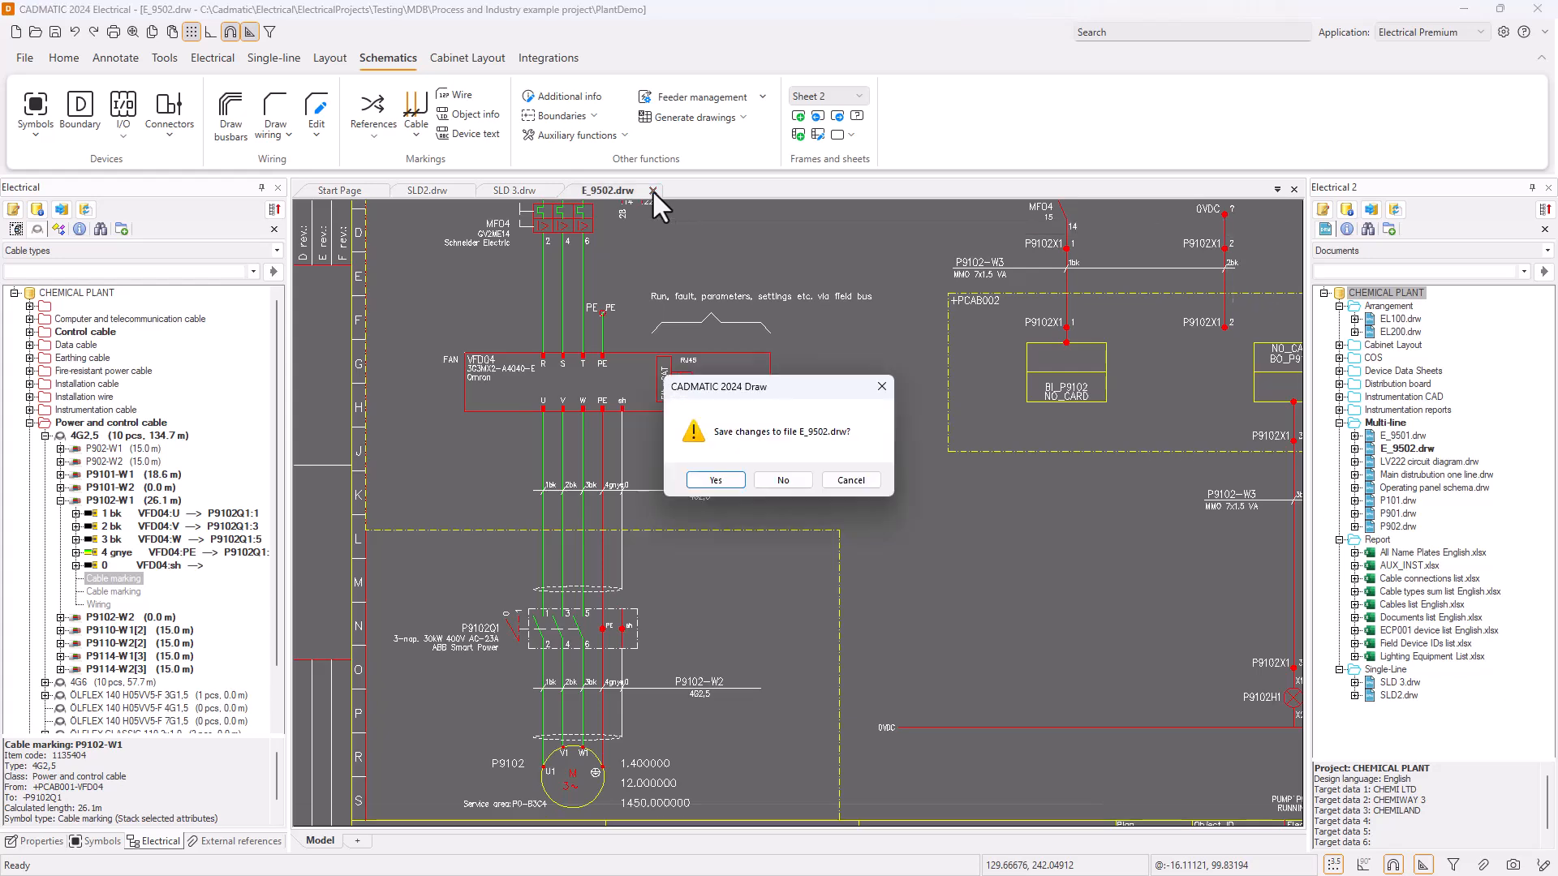
pyautogui.click(714, 481)
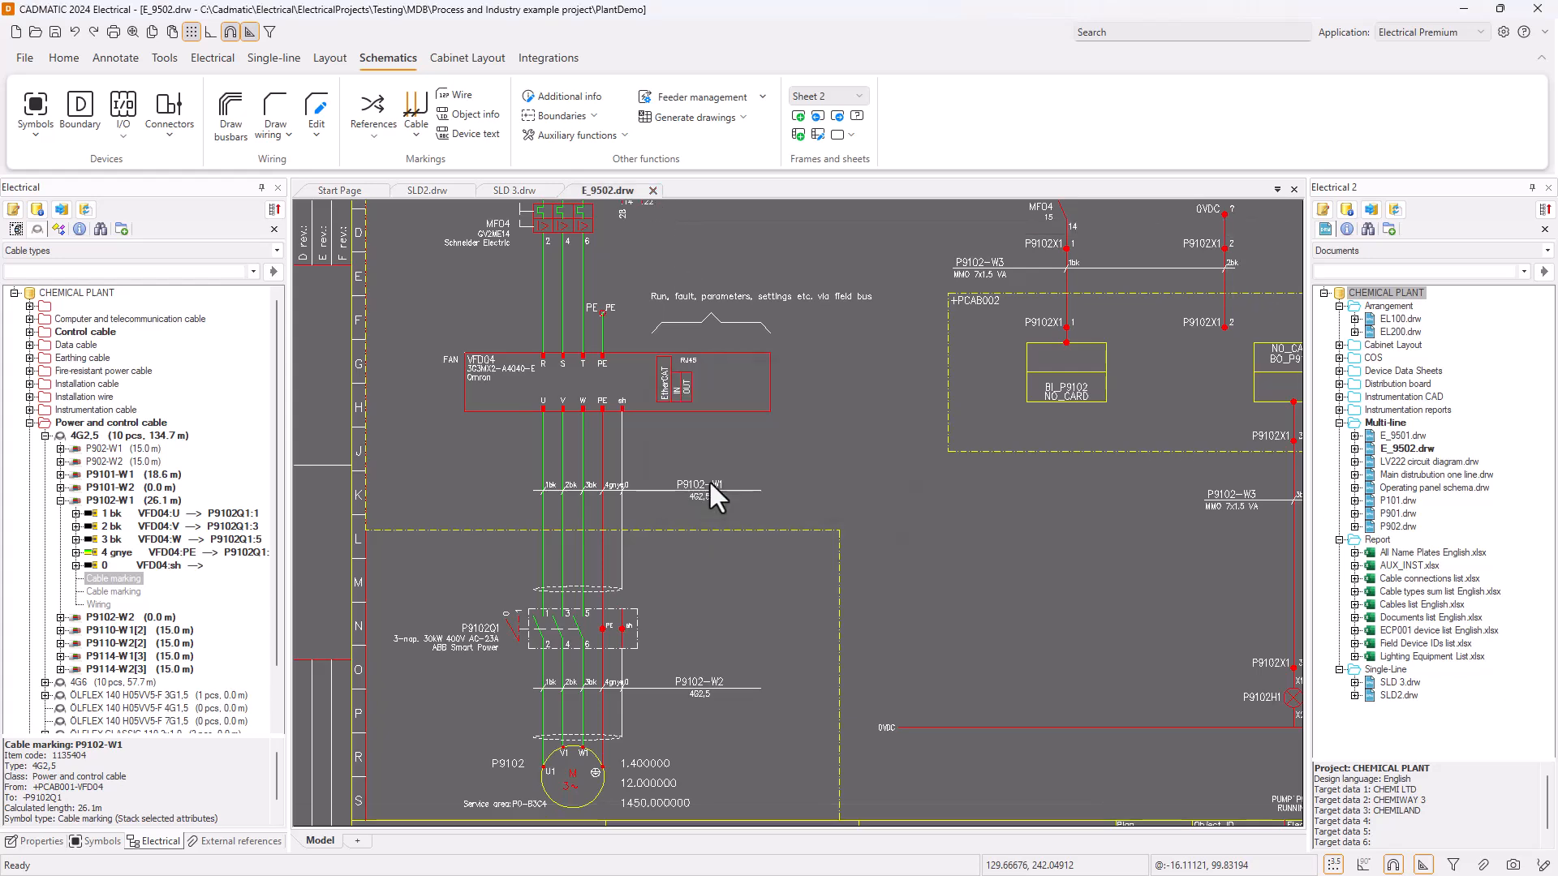
pyautogui.rightClick(1401, 438)
pyautogui.click(1401, 451)
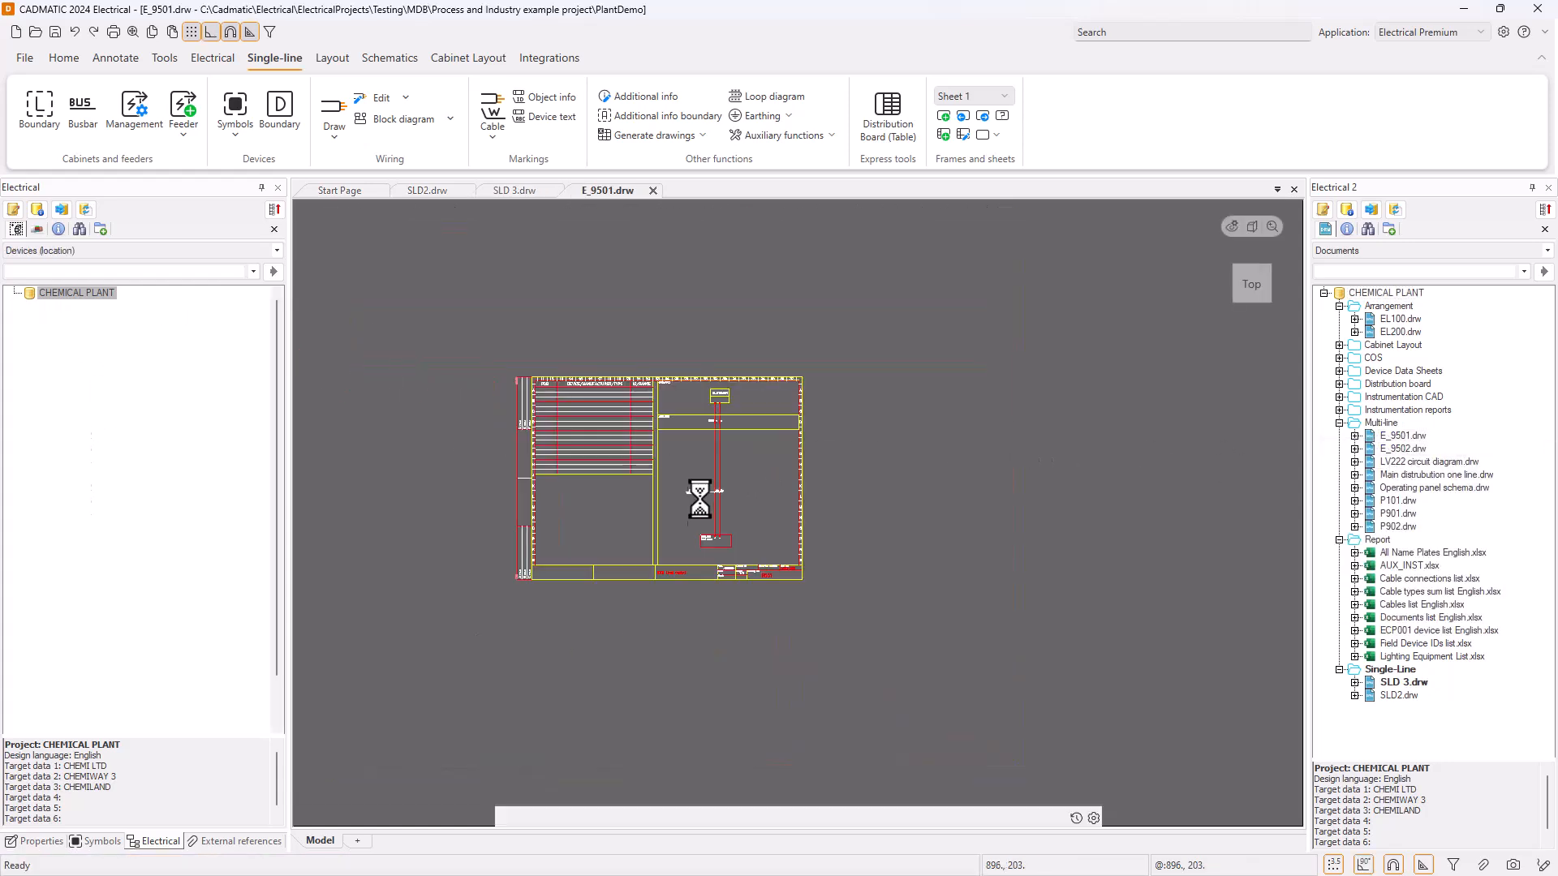
# Page through E_9501.drw from sheet 1 to sheet 6, and examine temperature transmitter B901.005 and level sensor B901.002
pyautogui.scroll(5, 718, 493)
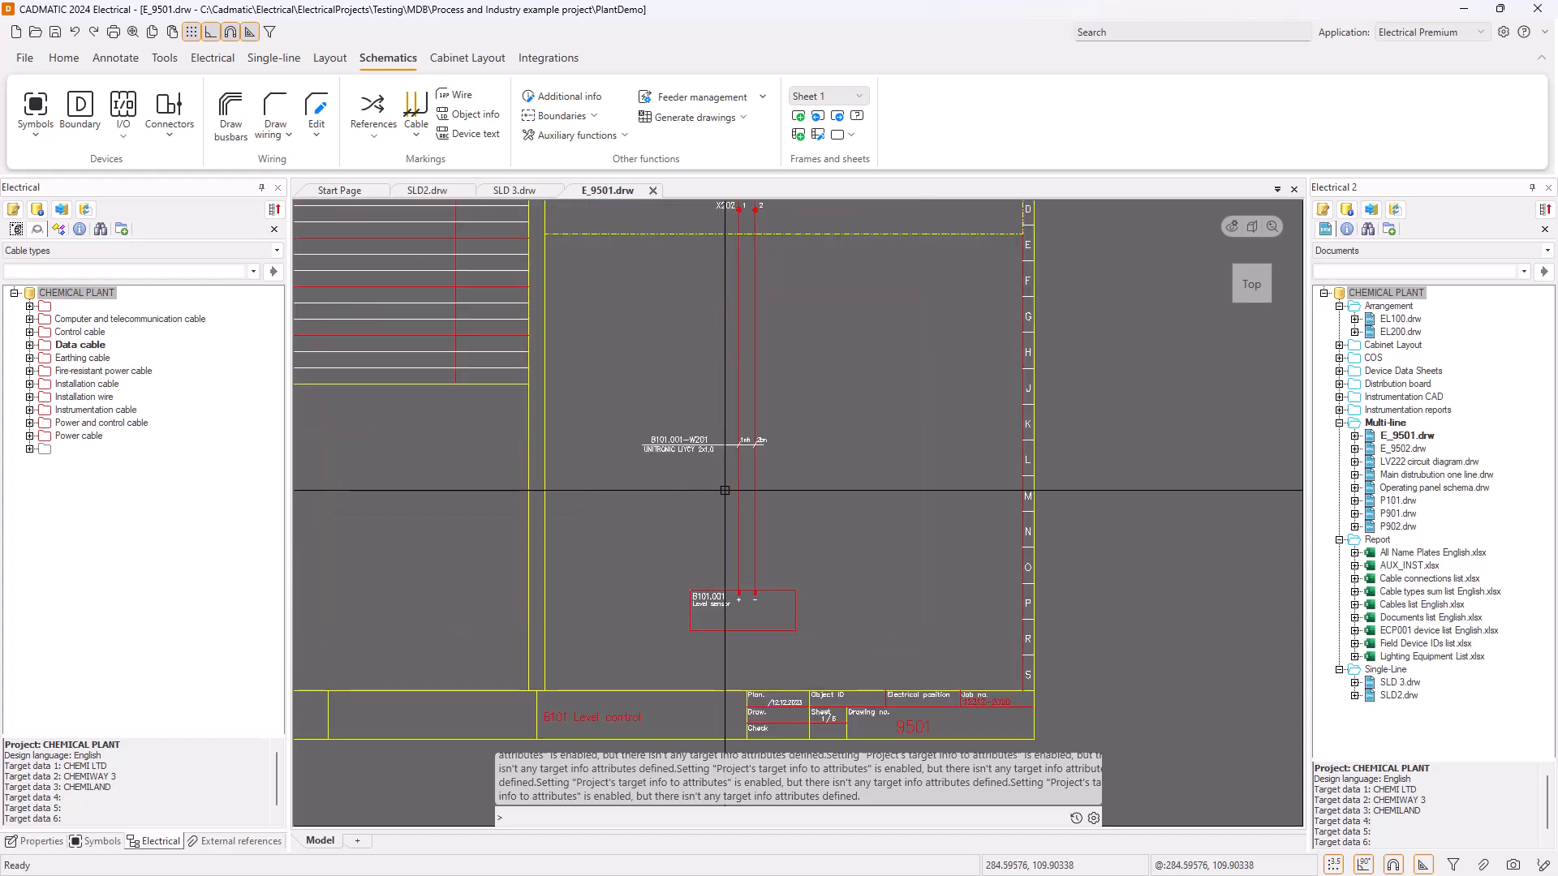
pyautogui.press('pagedown')
pyautogui.press('pagedown')
pyautogui.press('pagedown')
pyautogui.press('pagedown')
pyautogui.press('pagedown')
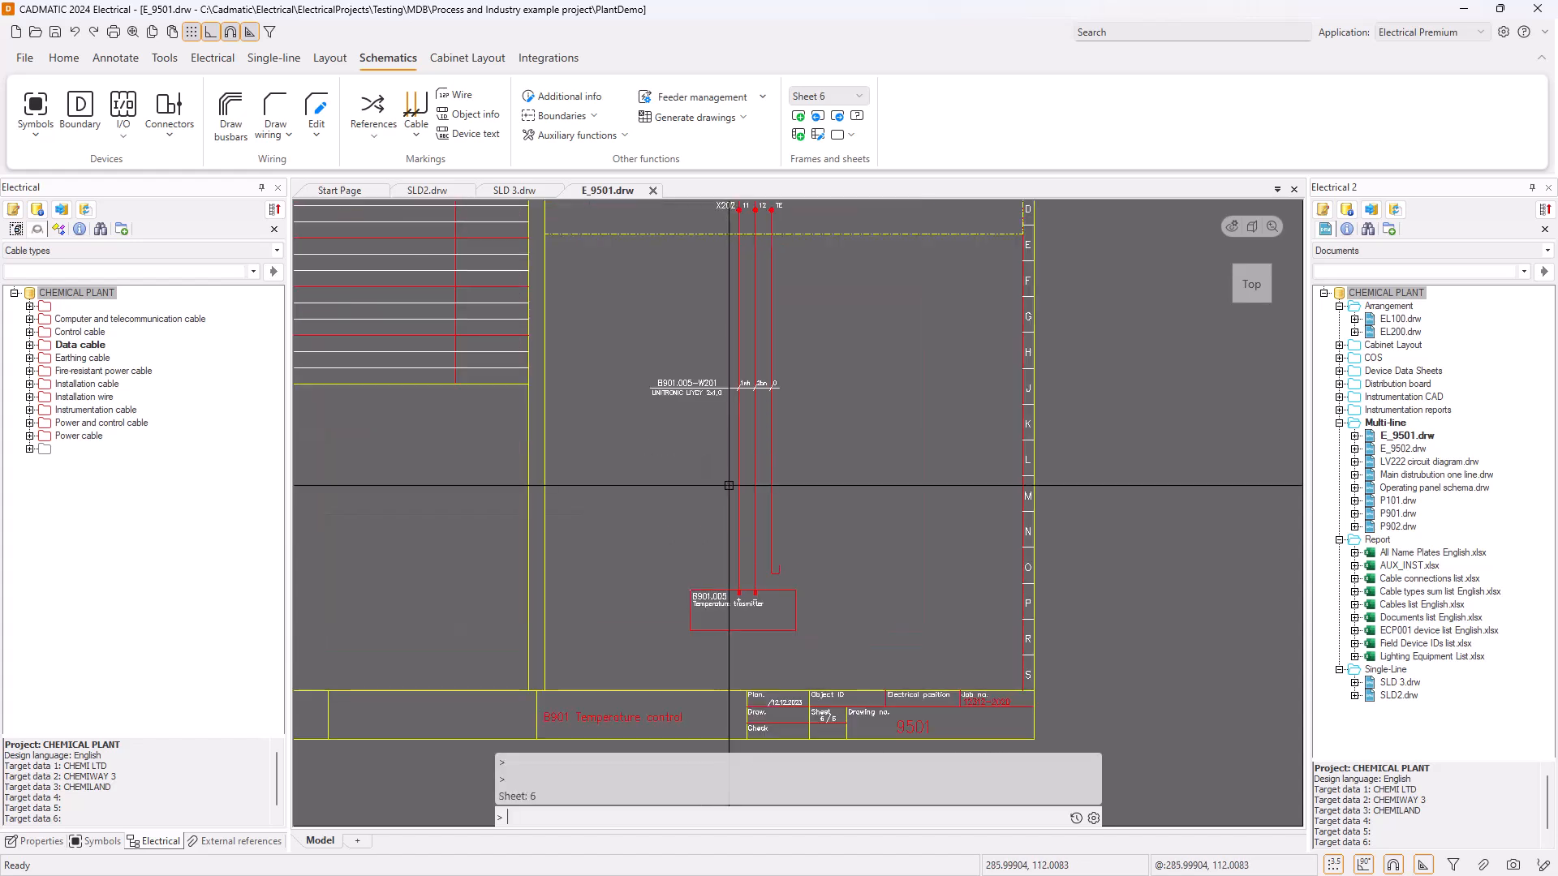
pyautogui.scroll(4, 736, 641)
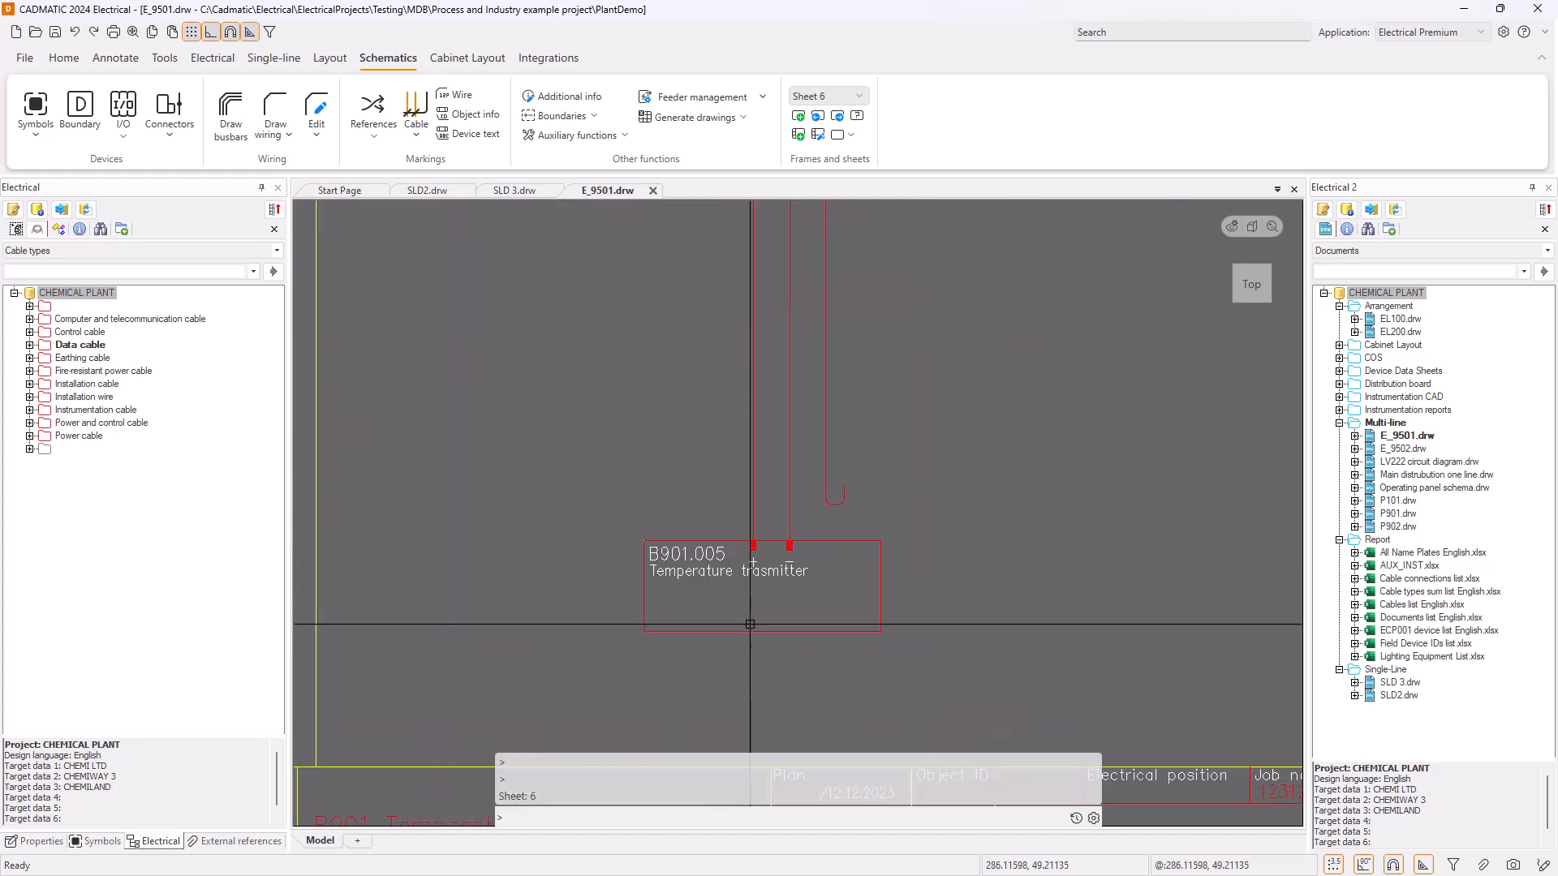
pyautogui.scroll(-3, 743, 490)
pyautogui.press('pageup')
pyautogui.press('pageup')
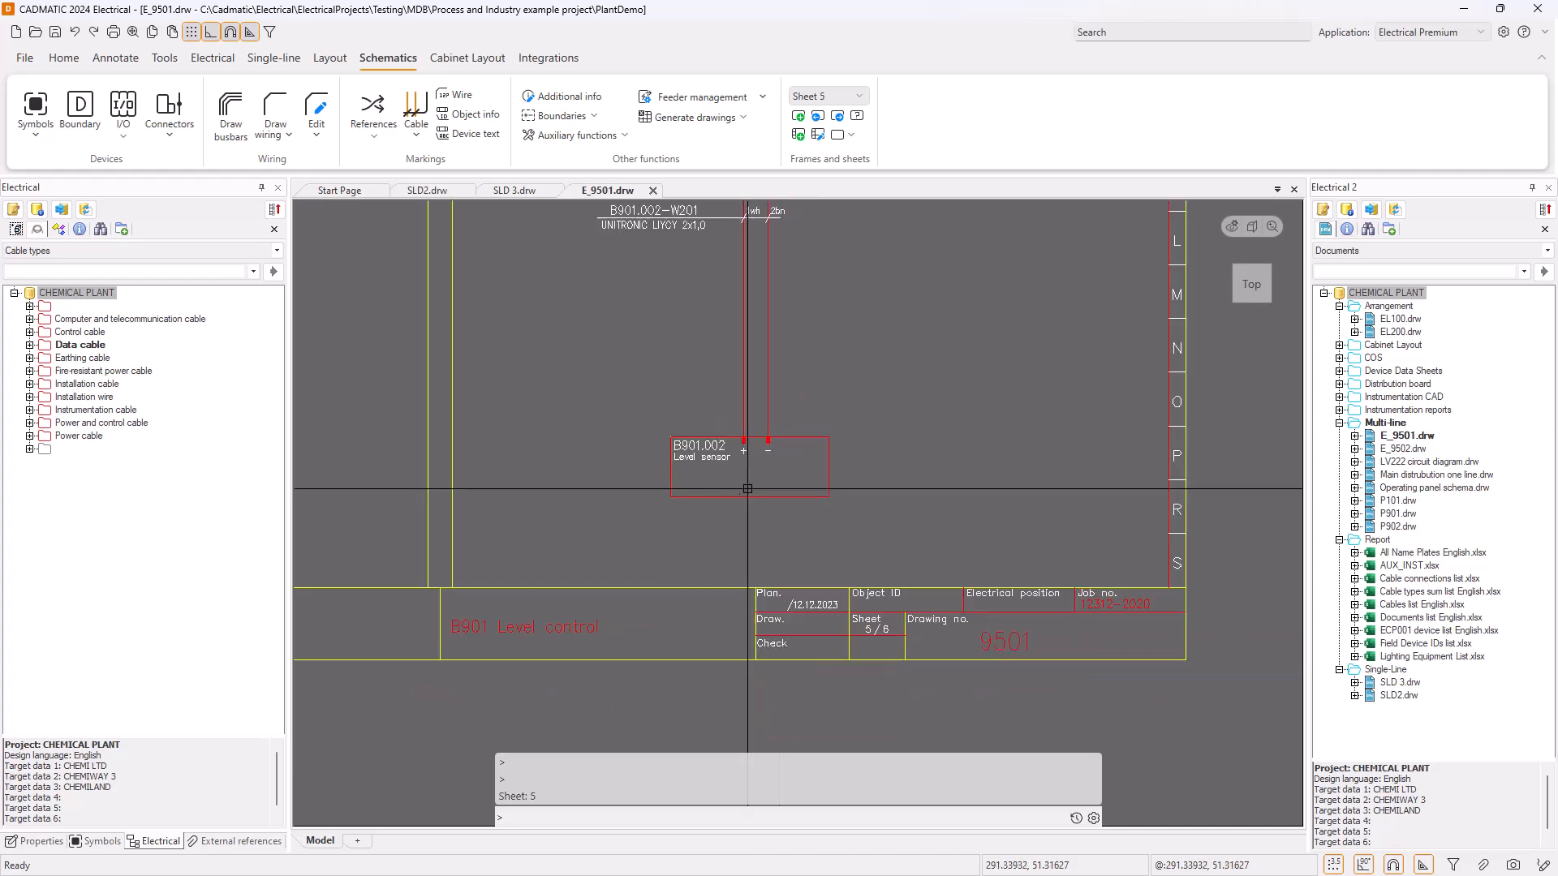
# Return to sheet 6 and examine cable B901.005-W201 and terminal X202 in cabinet CCAB001
pyautogui.press('pagedown')
pyautogui.scroll(-3, 801, 479)
pyautogui.press('pagedown')
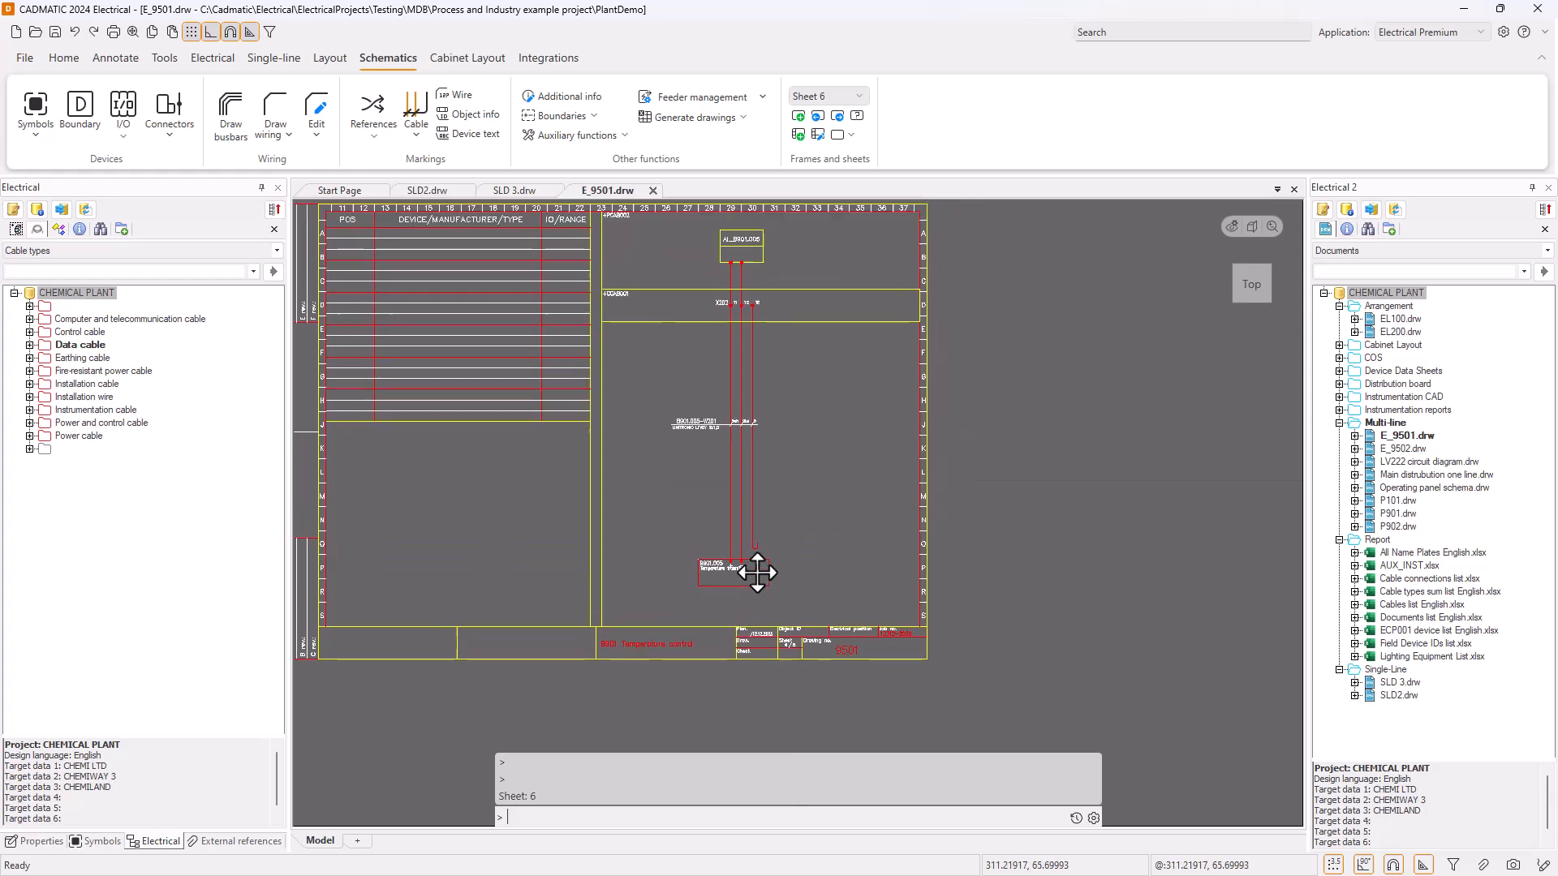
pyautogui.scroll(3, 693, 452)
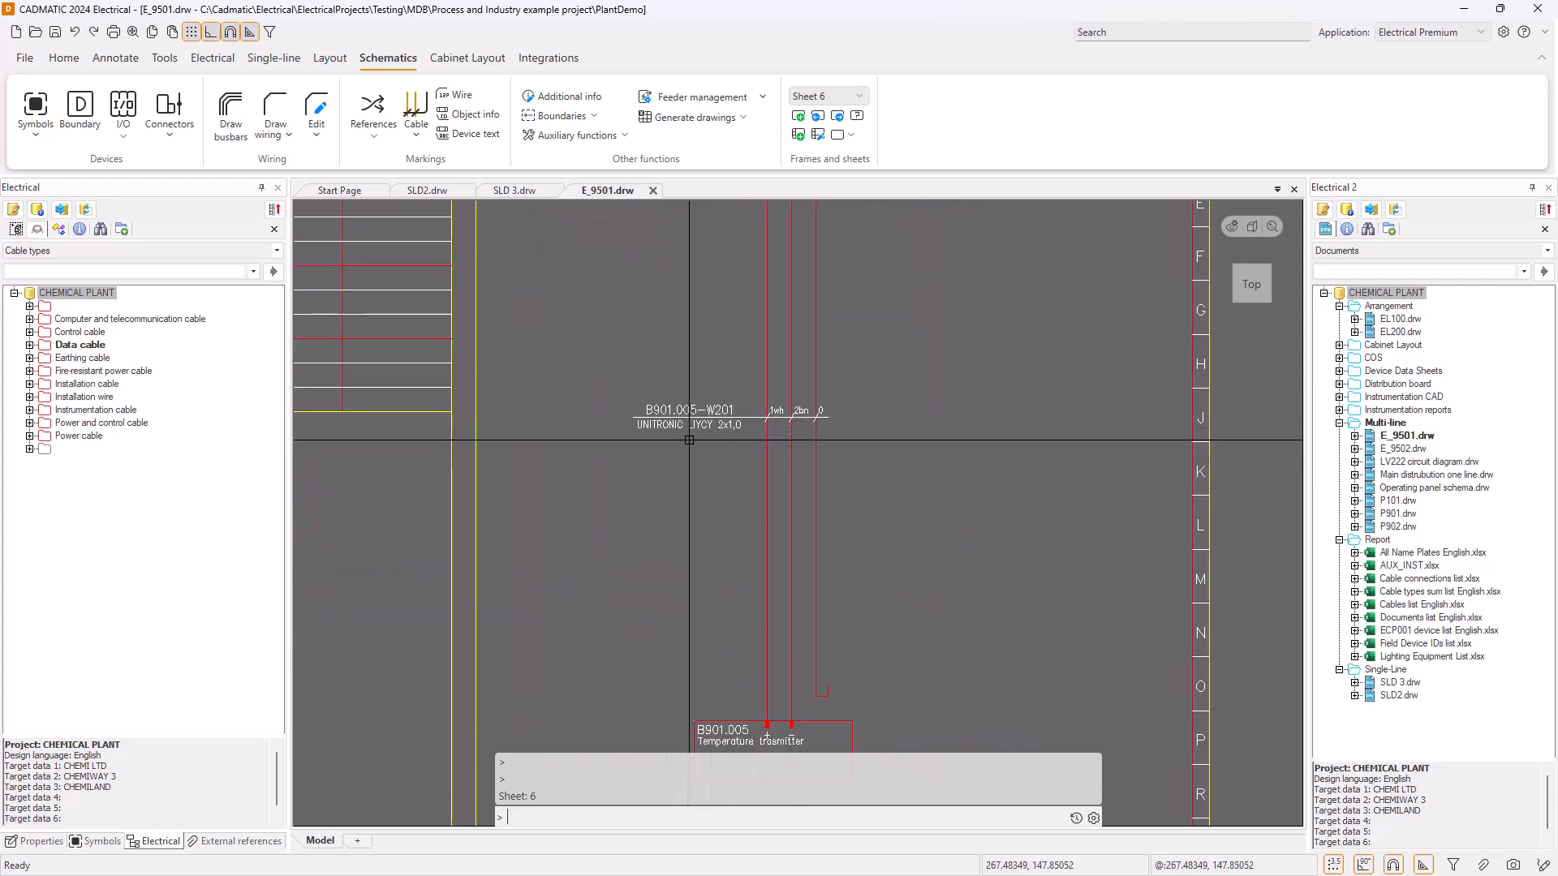
pyautogui.scroll(-4, 694, 472)
pyautogui.scroll(3, 755, 390)
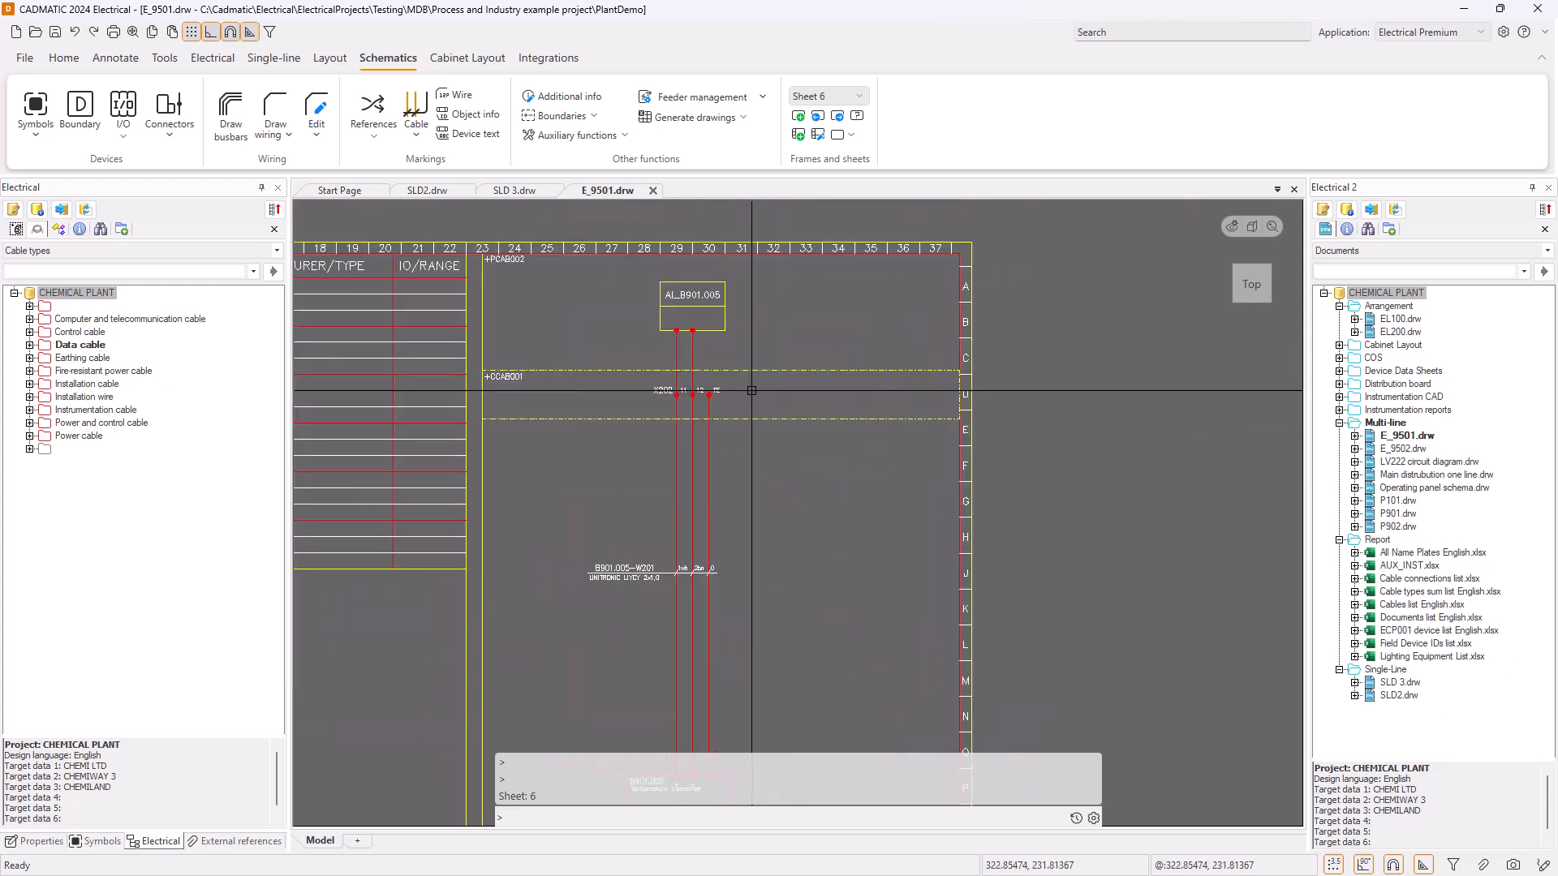
pyautogui.moveTo(755, 389); pyautogui.dragTo(797, 436, button='middle')
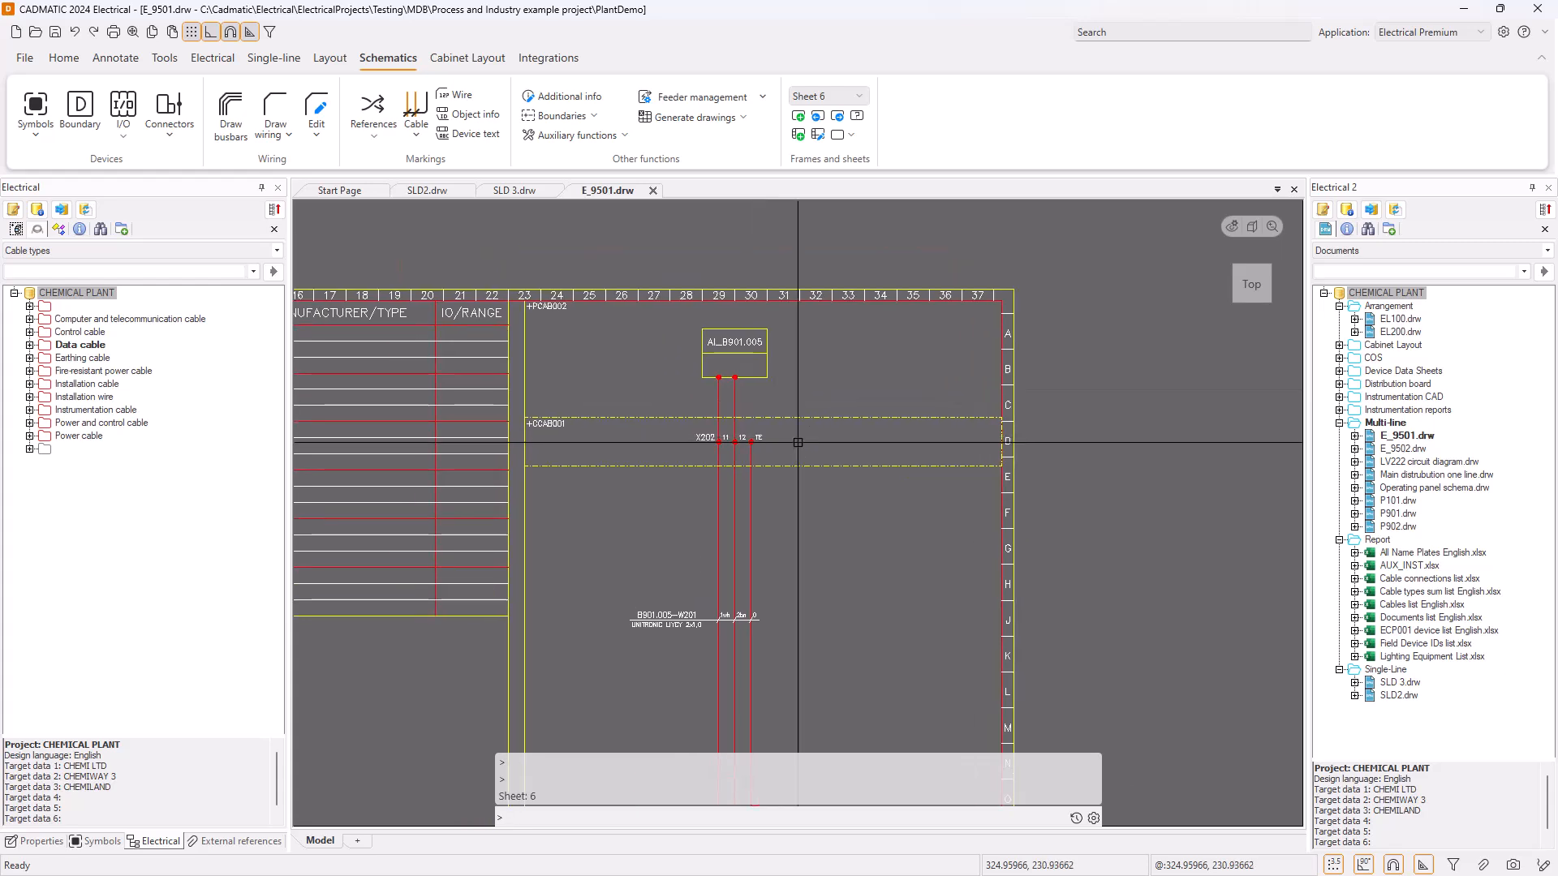
pyautogui.scroll(2, 550, 435)
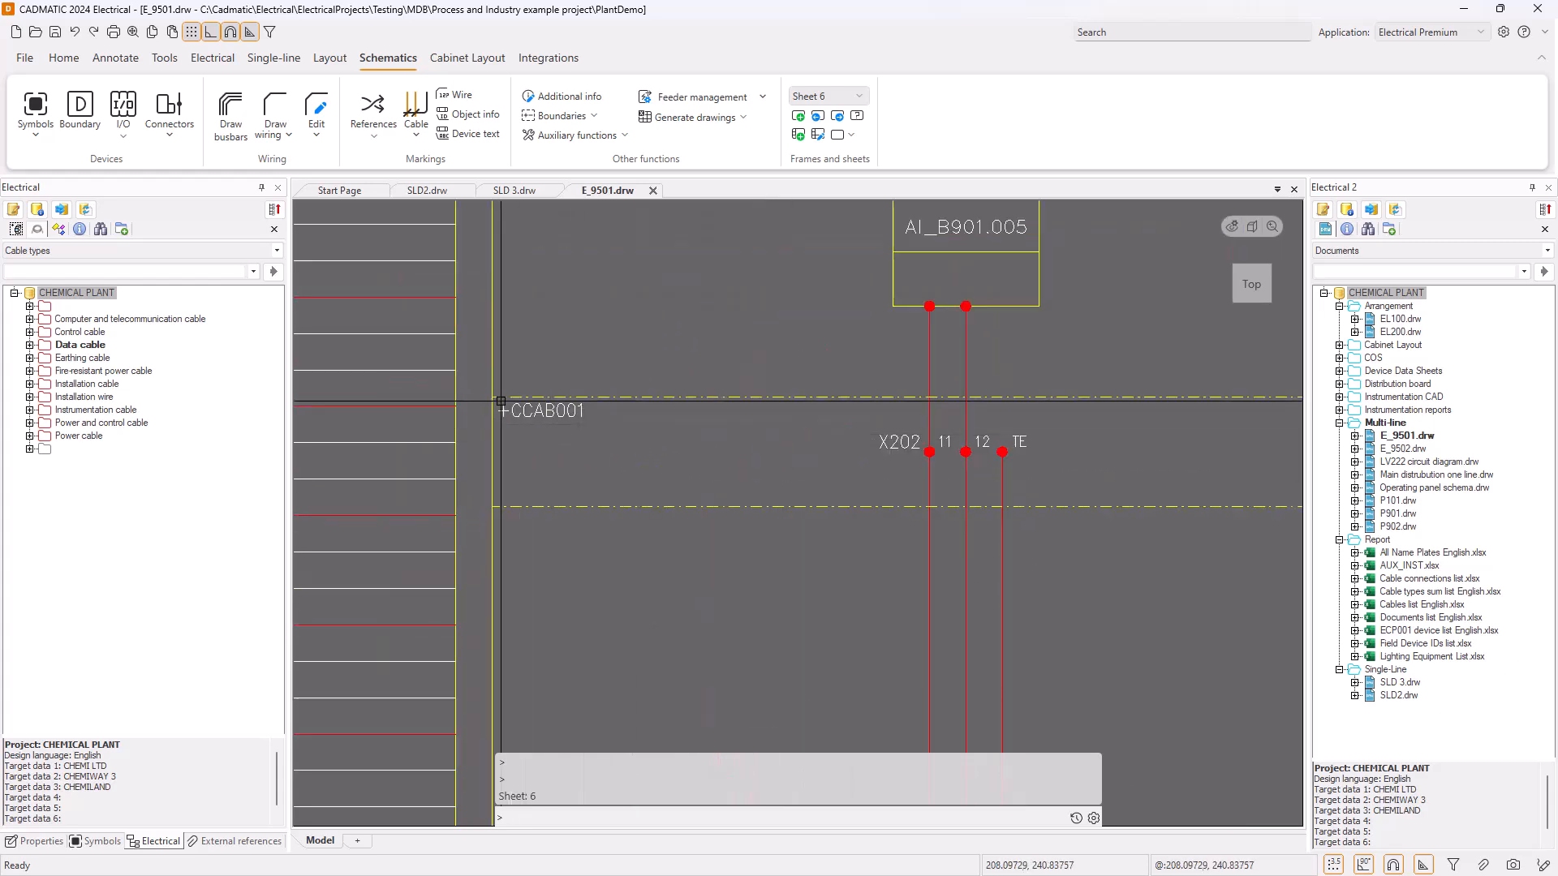
# Examine the cabinet PCAB002 area on sheet 6 and view the details of I/O module AI_B901.005
pyautogui.scroll(-3, 553, 429)
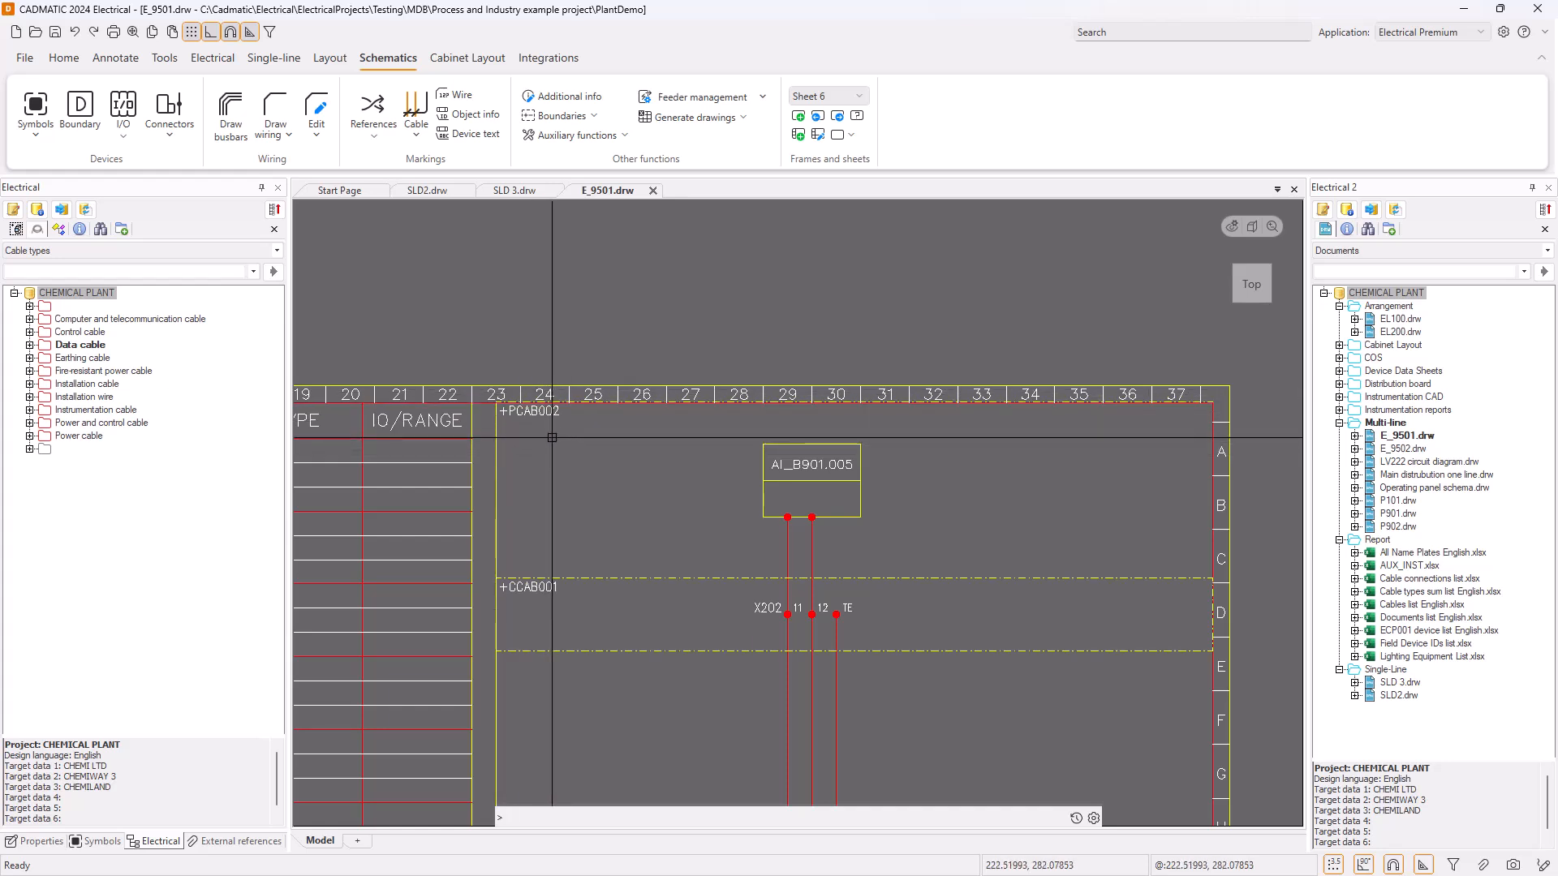
pyautogui.scroll(-2, 630, 483)
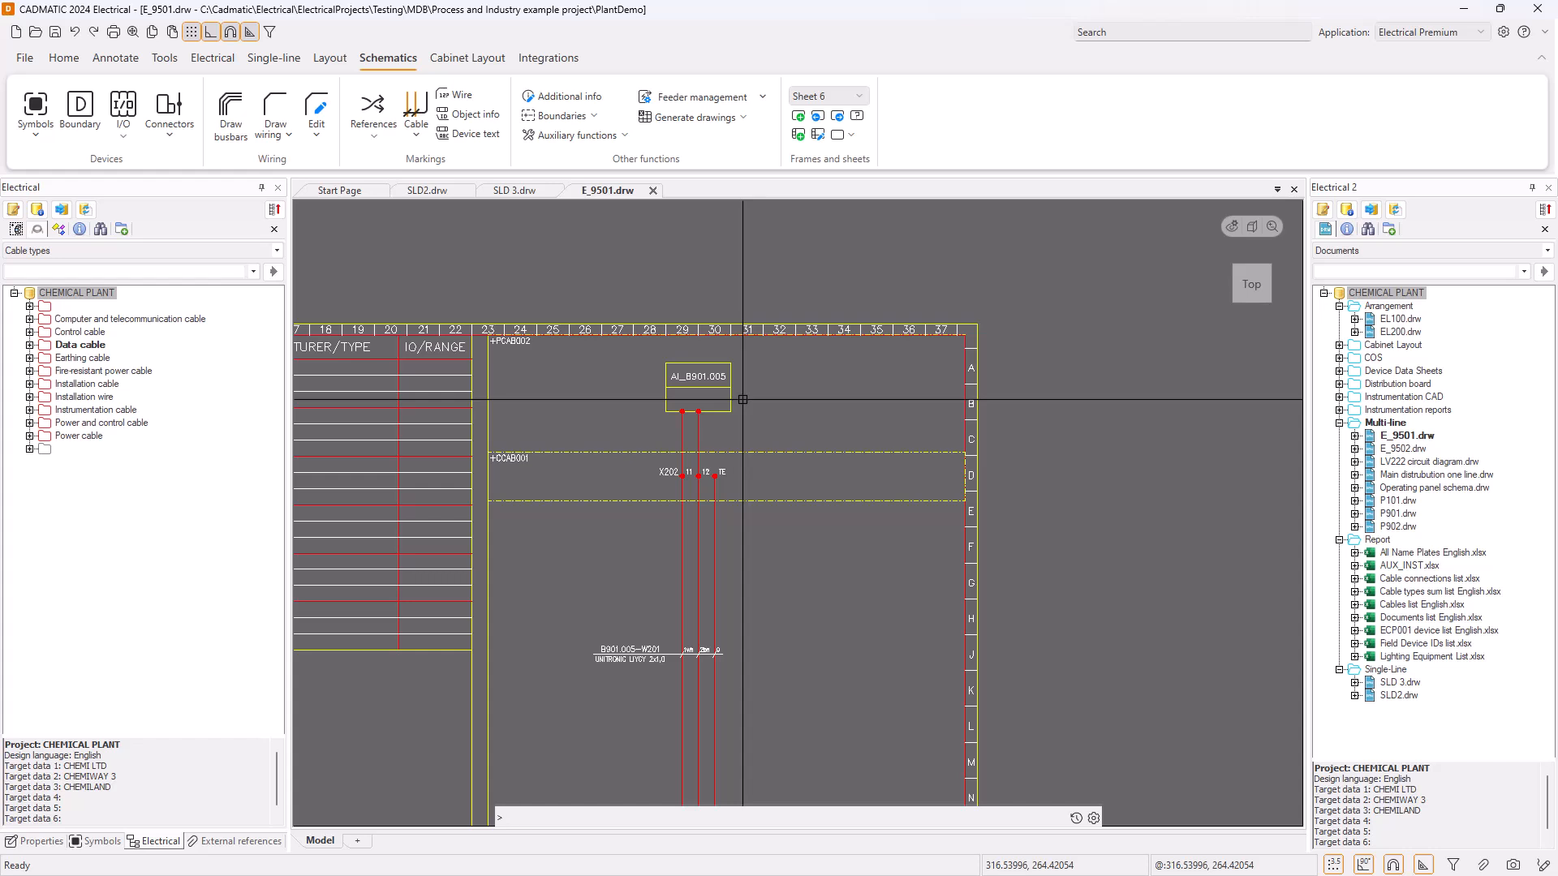
pyautogui.scroll(4, 717, 369)
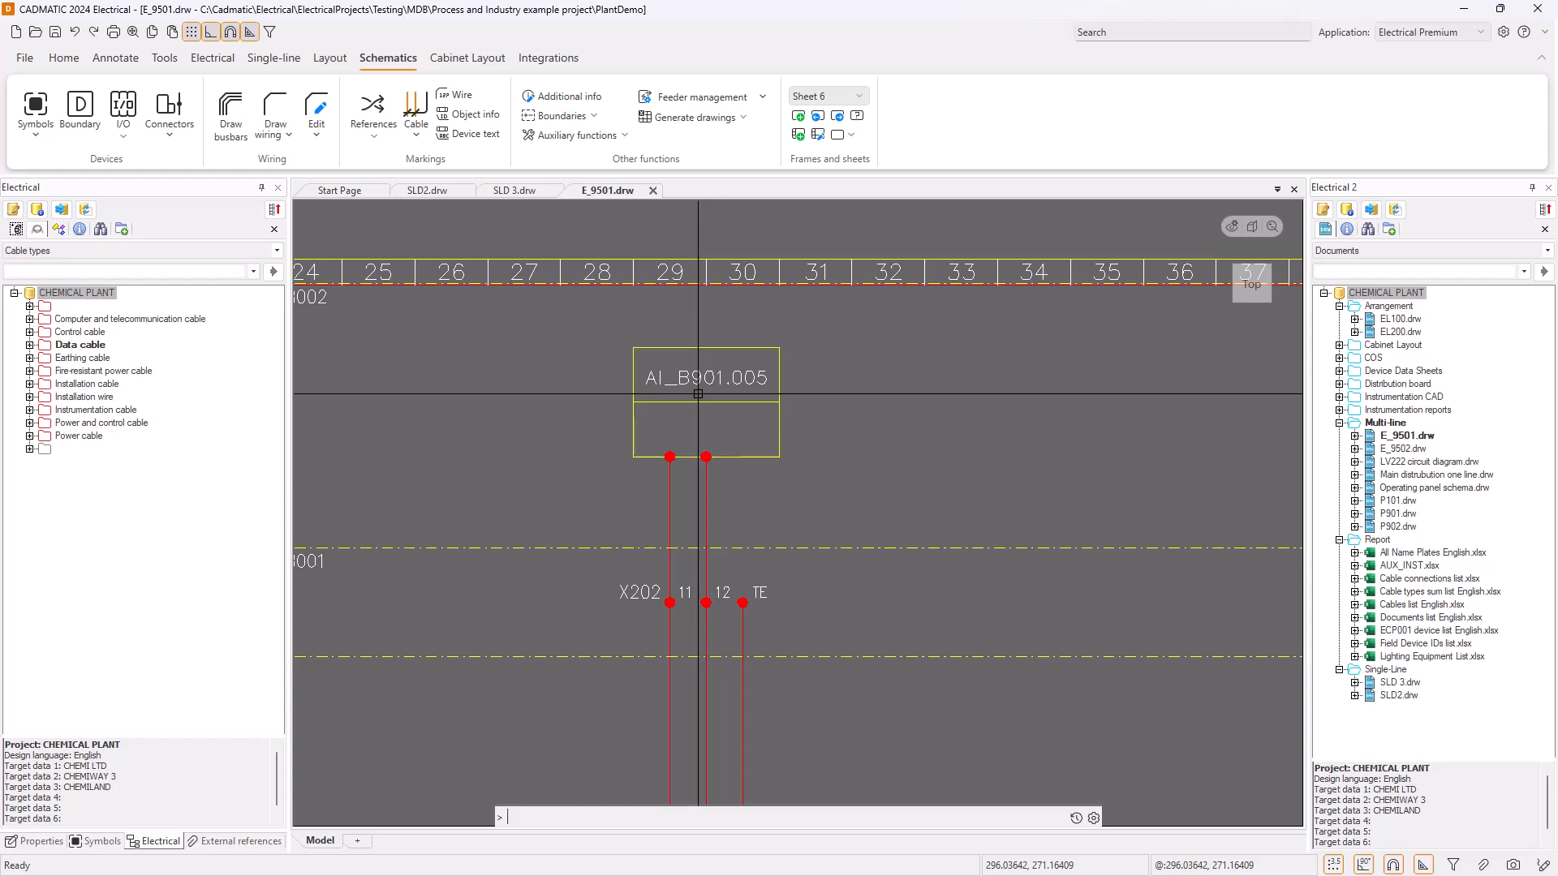
pyautogui.scroll(-3, 708, 391)
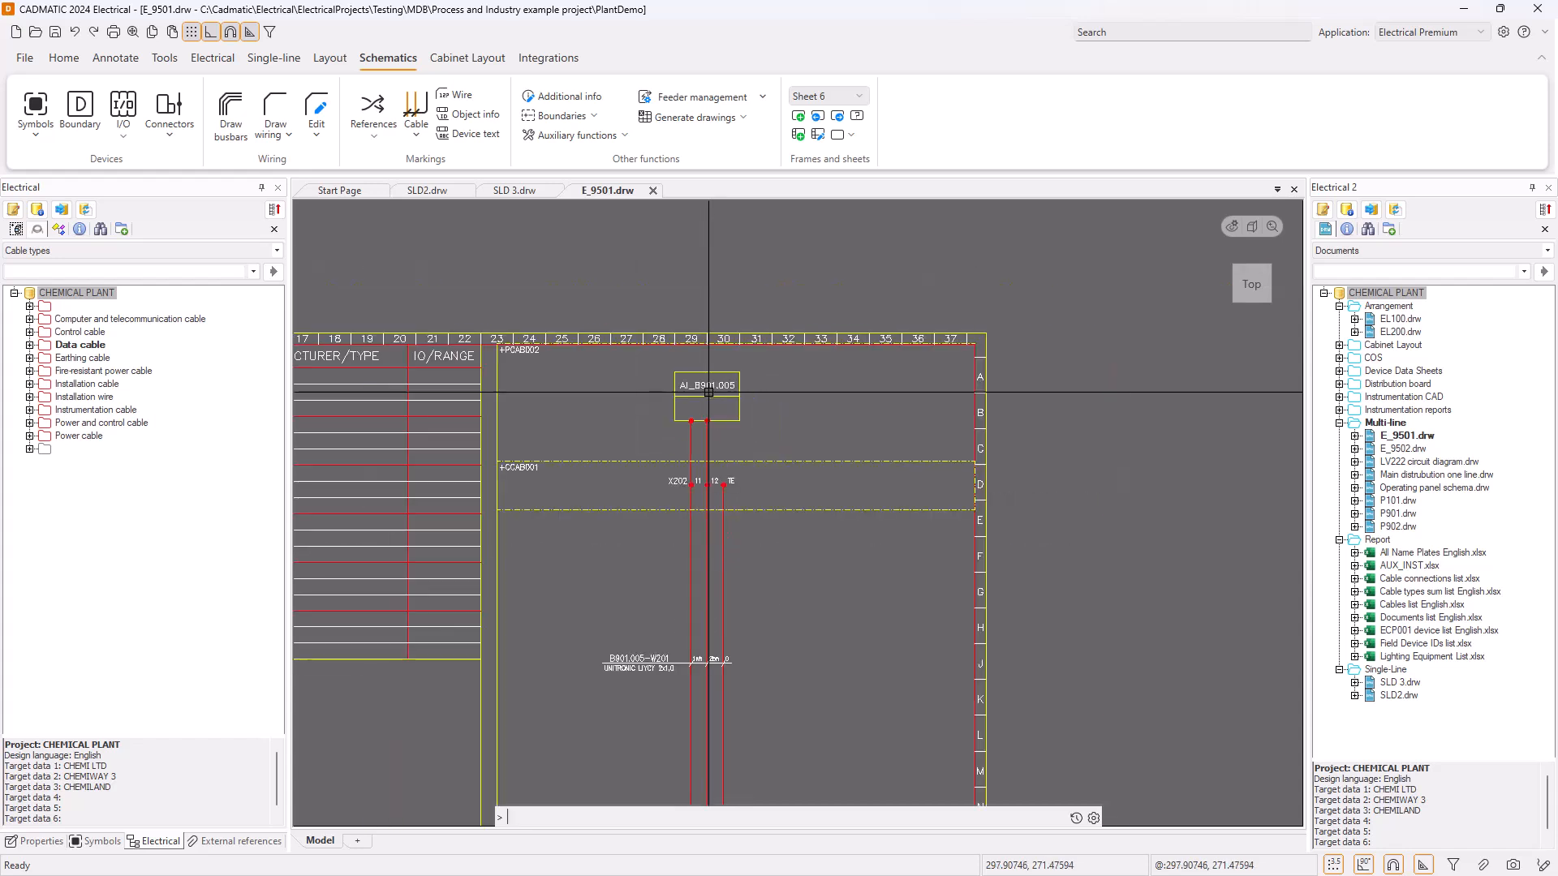
pyautogui.moveTo(708, 391)
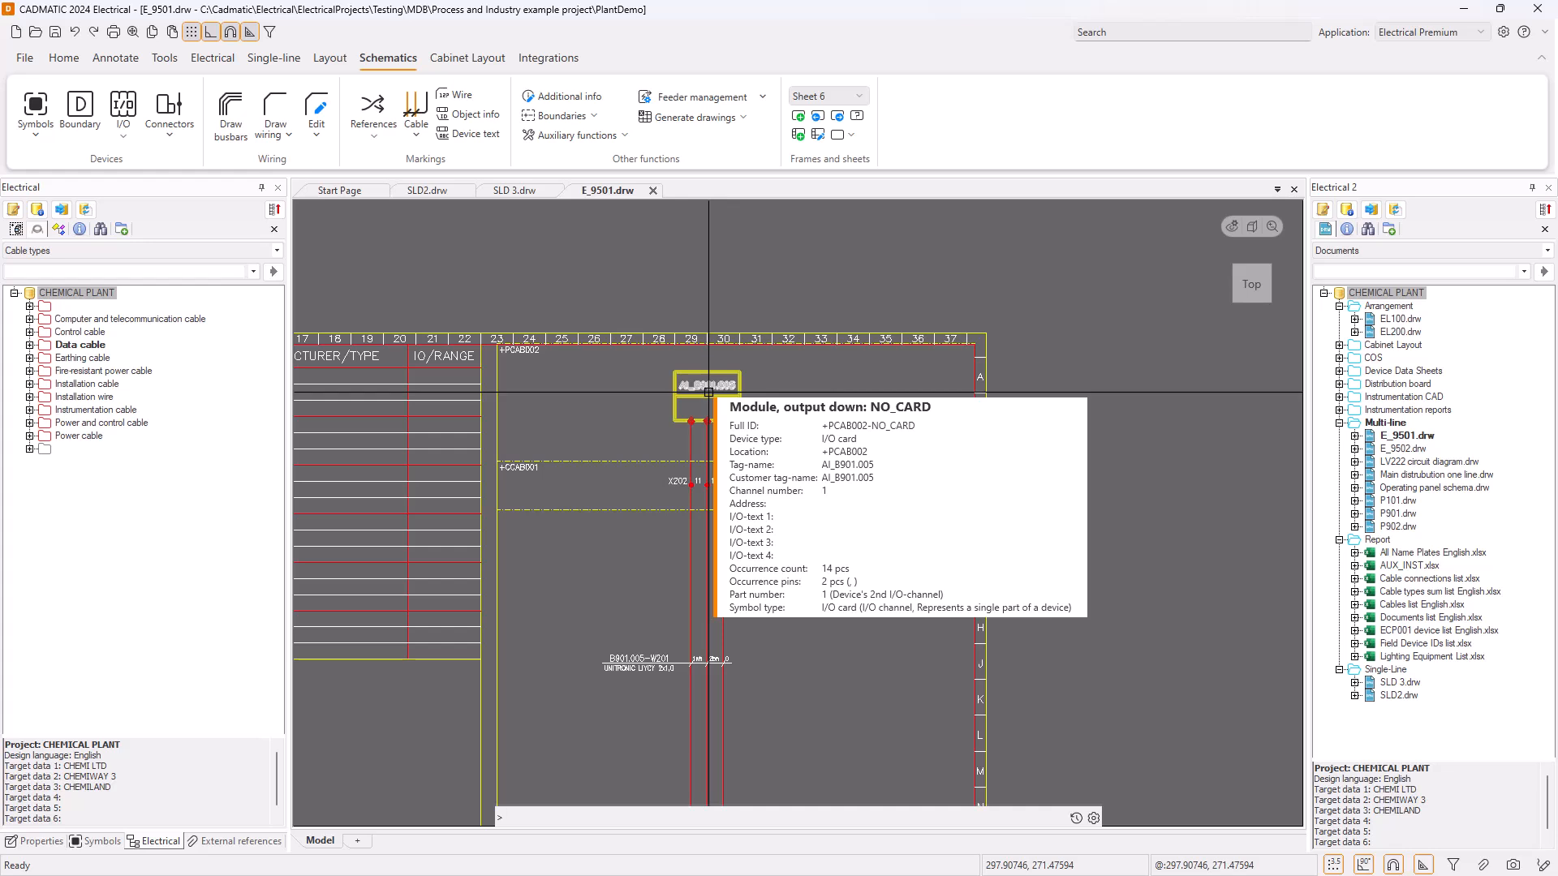
pyautogui.scroll(-5, 709, 391)
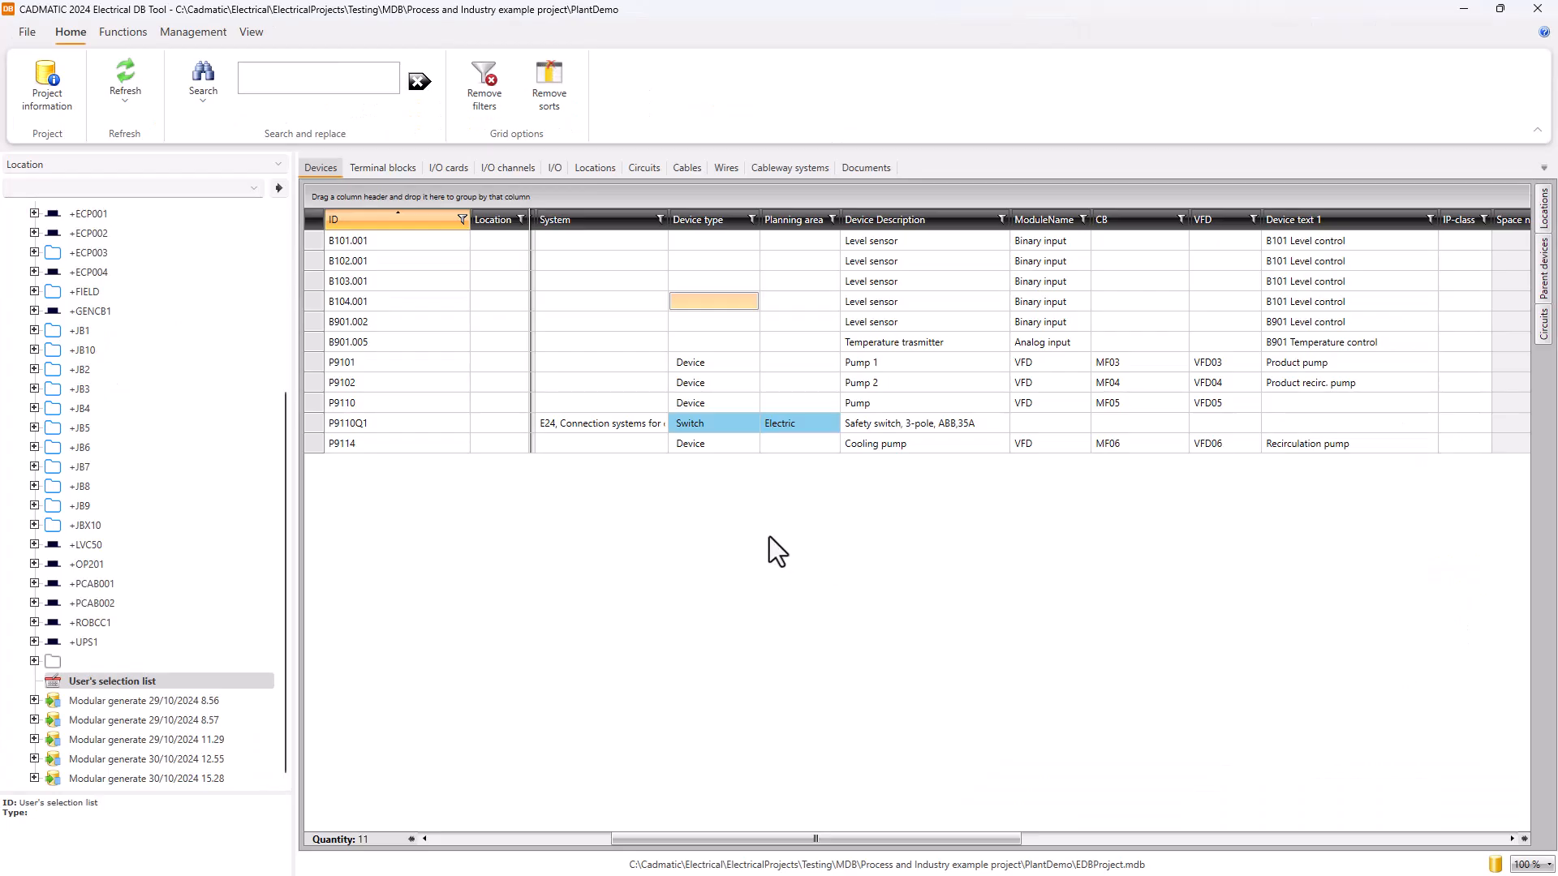
# Switch to CADMATIC Electrical DB Tool, refresh the project data, and list the I/O channels of the whole CHEMICAL PLANT project
pyautogui.click(125, 77)
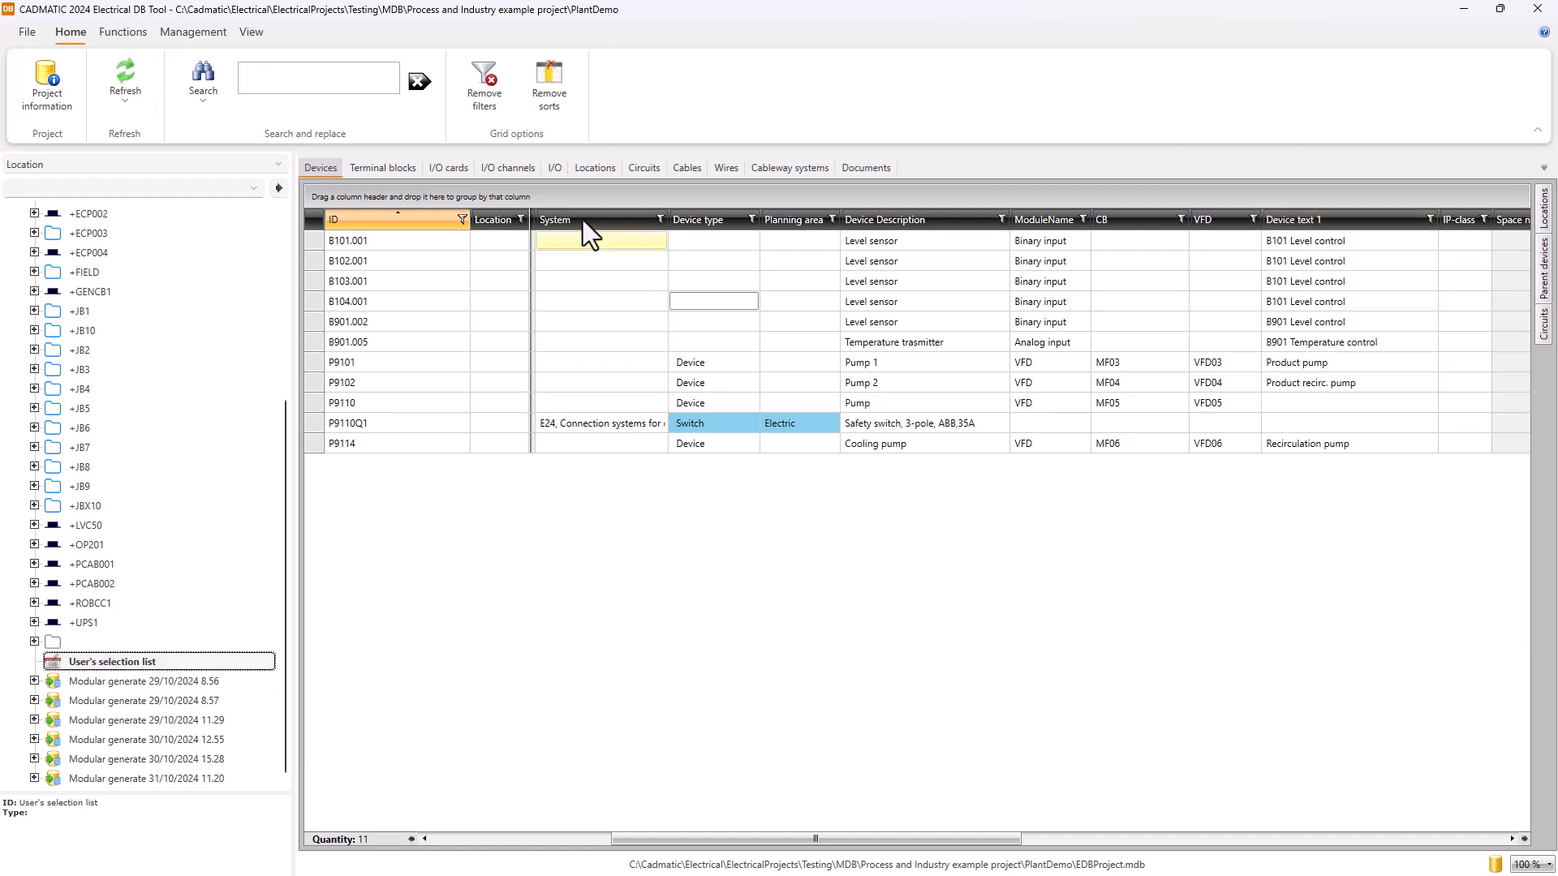
pyautogui.click(505, 168)
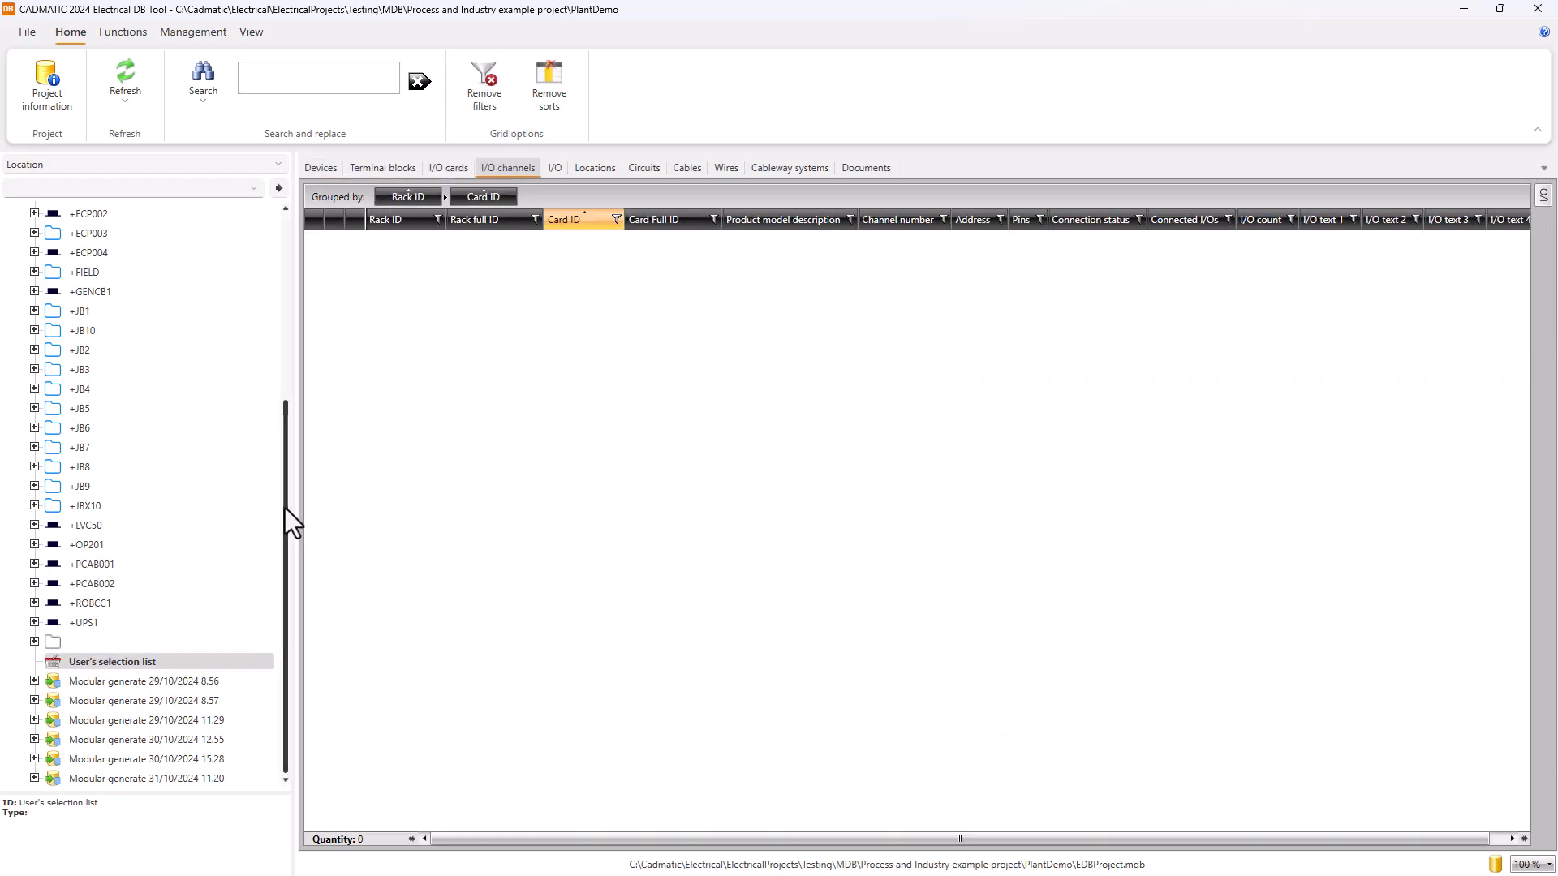
pyautogui.moveTo(285, 508); pyautogui.dragTo(273, 307)
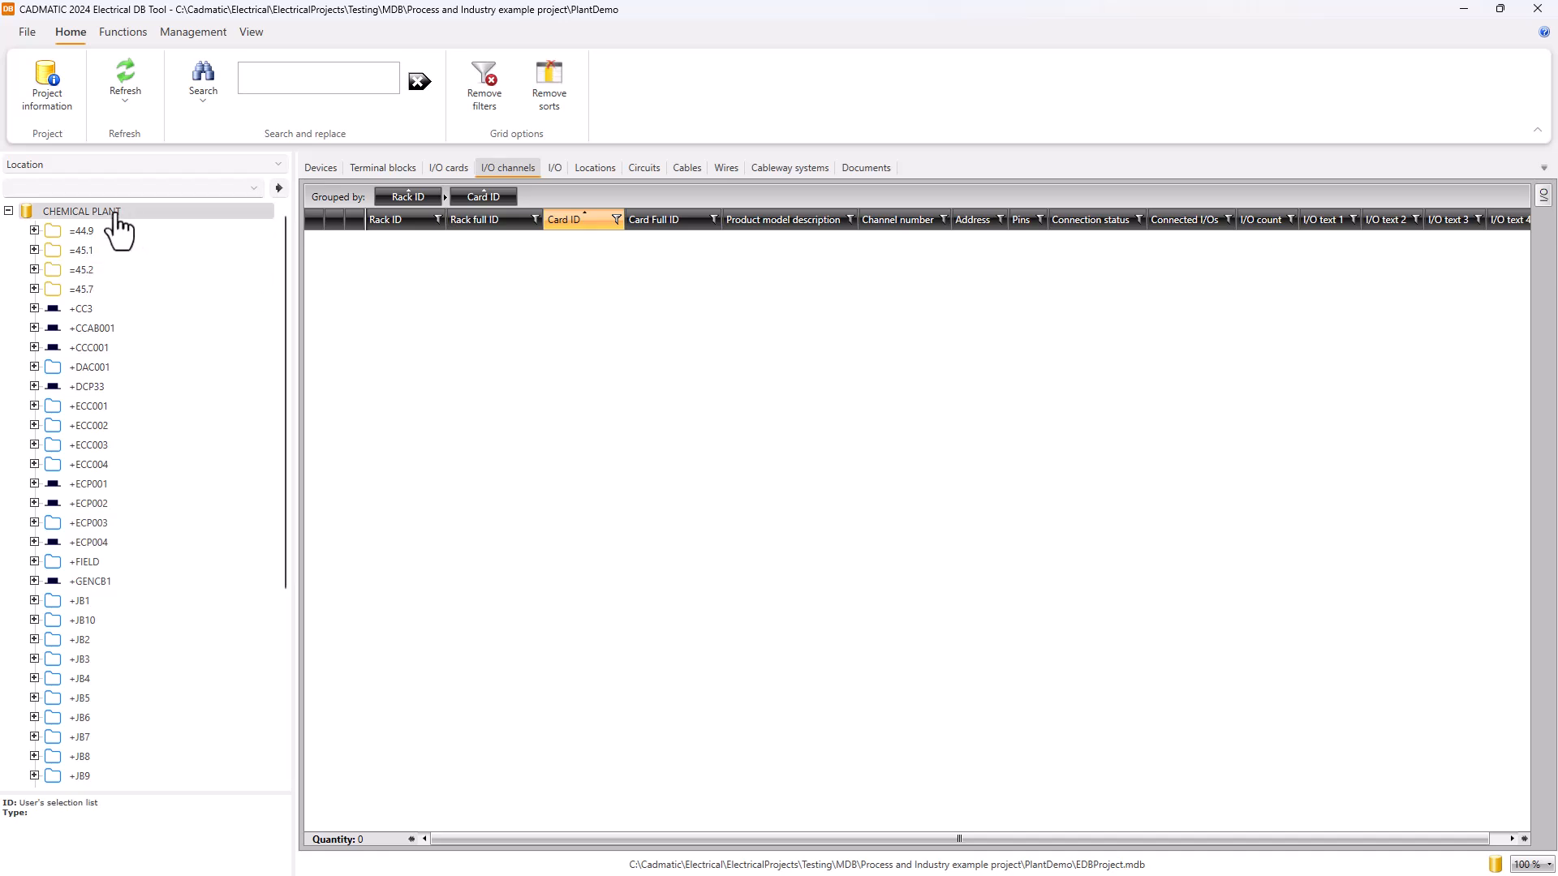
pyautogui.click(82, 211)
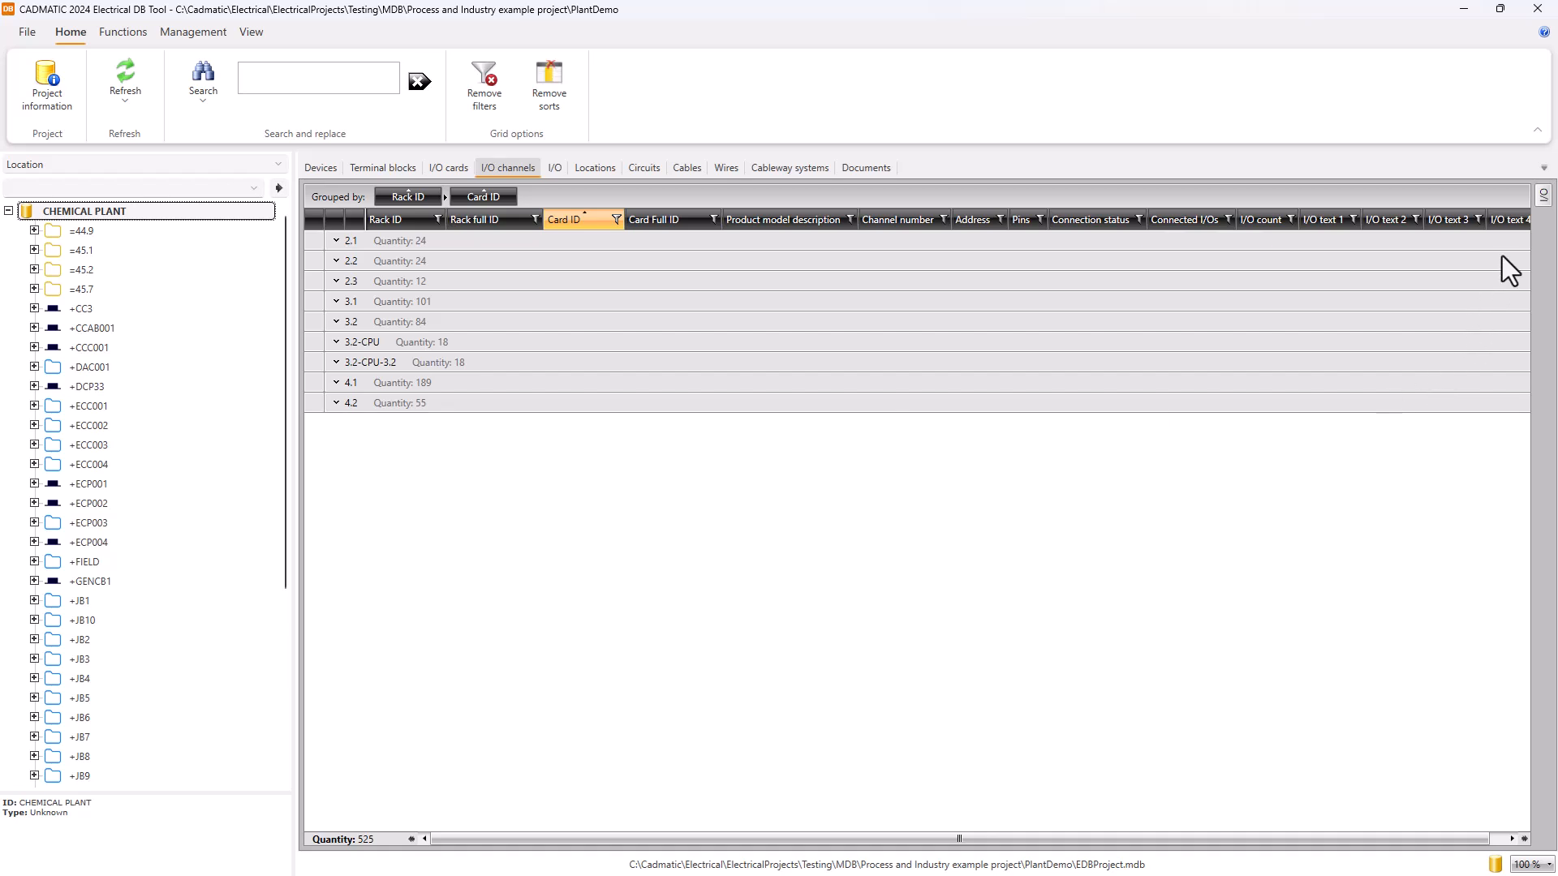
# Keep the list of I/O tags pinned and widened beside the I/O channels, and check its Connection status filter
pyautogui.click(1544, 203)
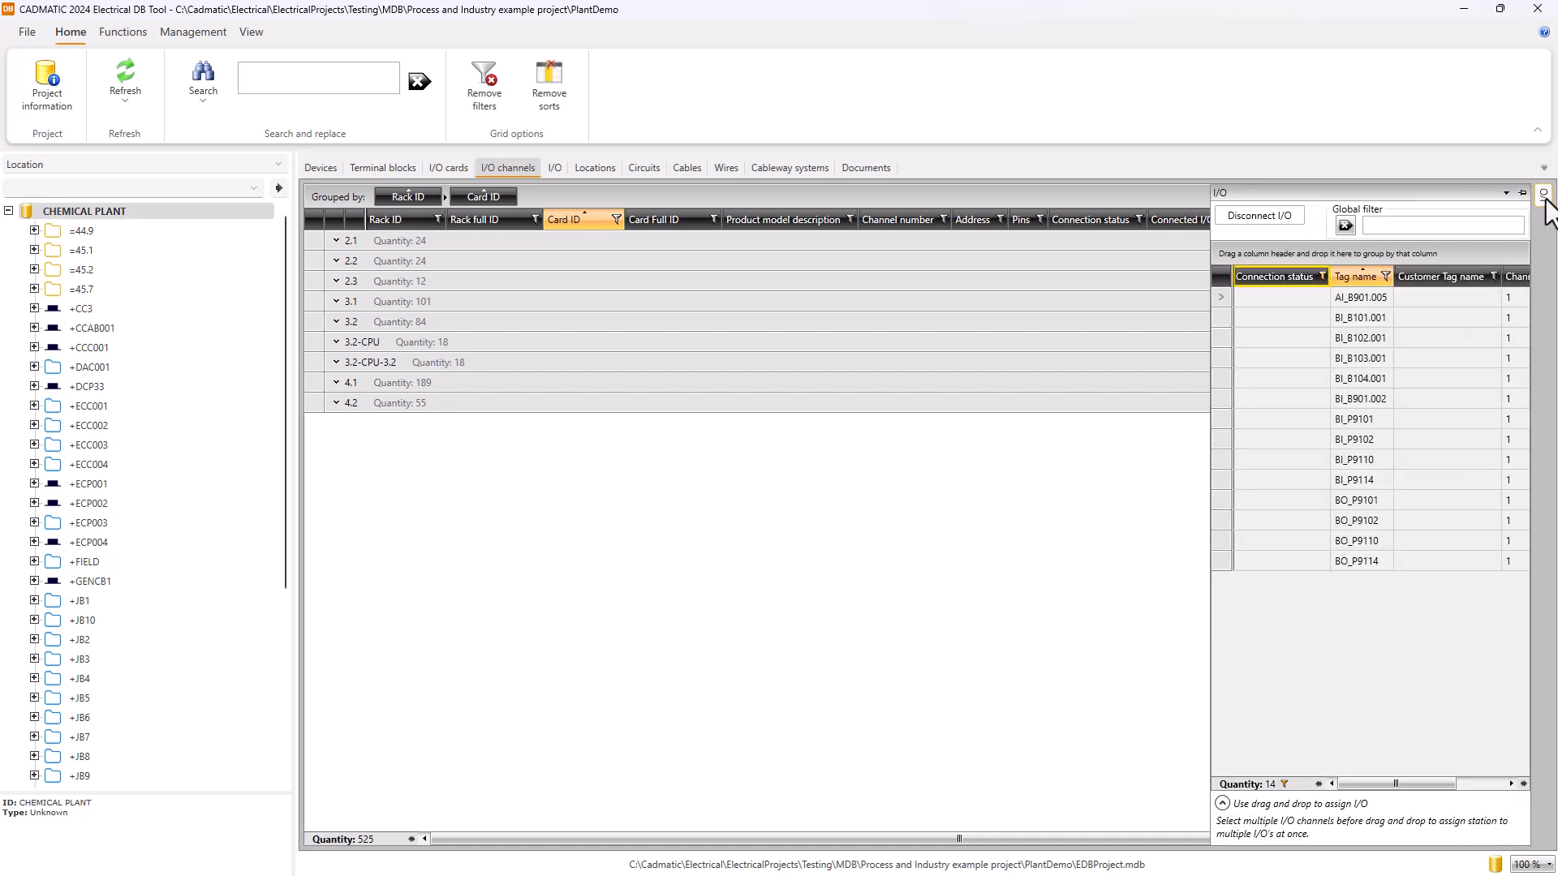
pyautogui.click(1522, 193)
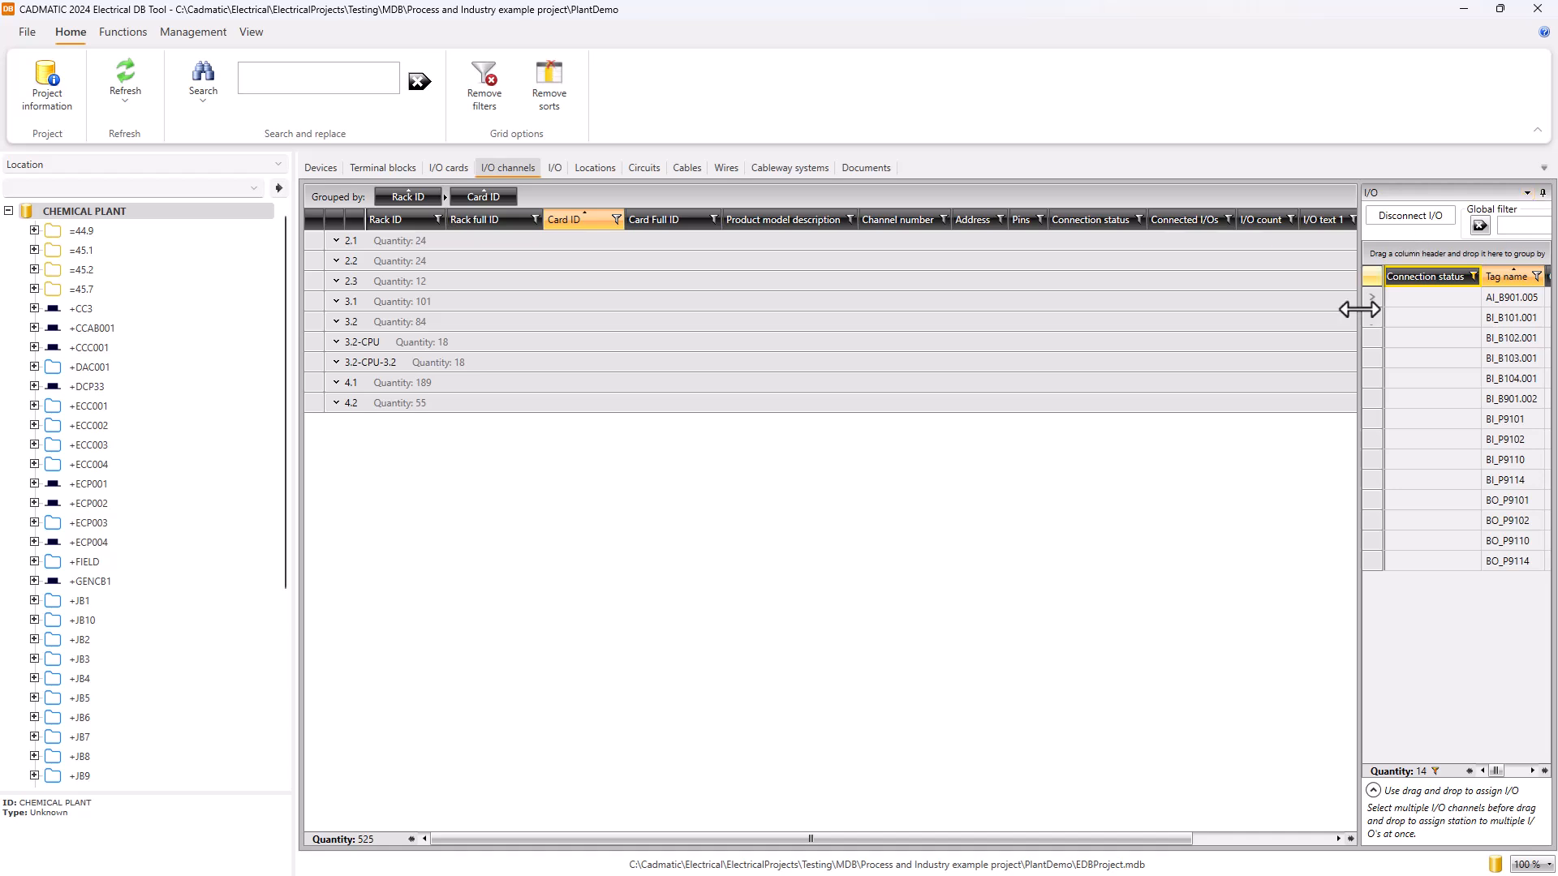
pyautogui.moveTo(1357, 397); pyautogui.dragTo(1214, 390)
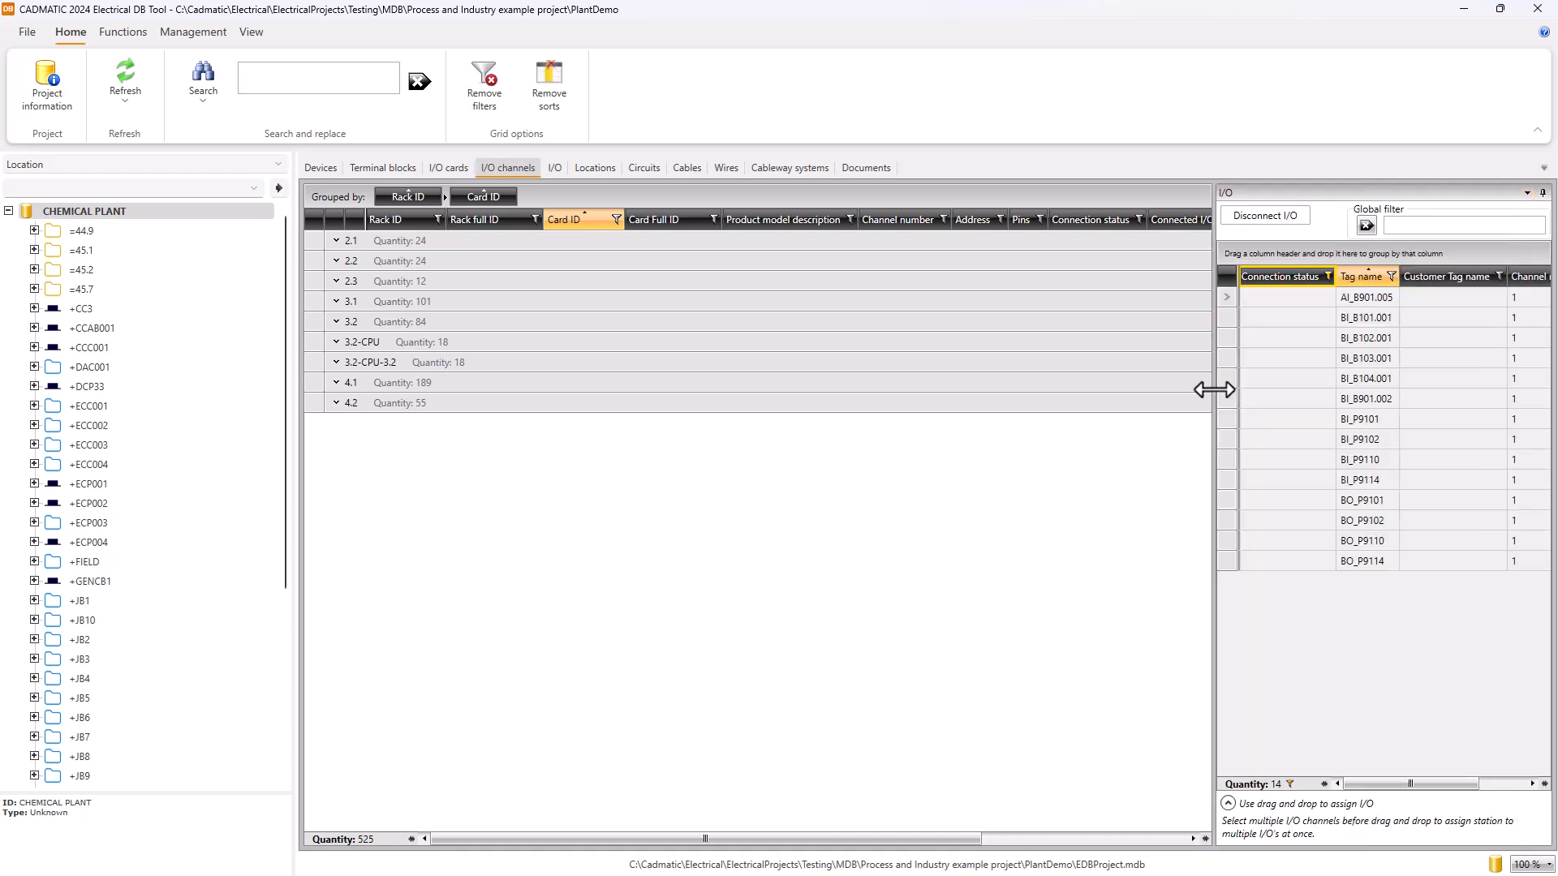
pyautogui.click(1327, 276)
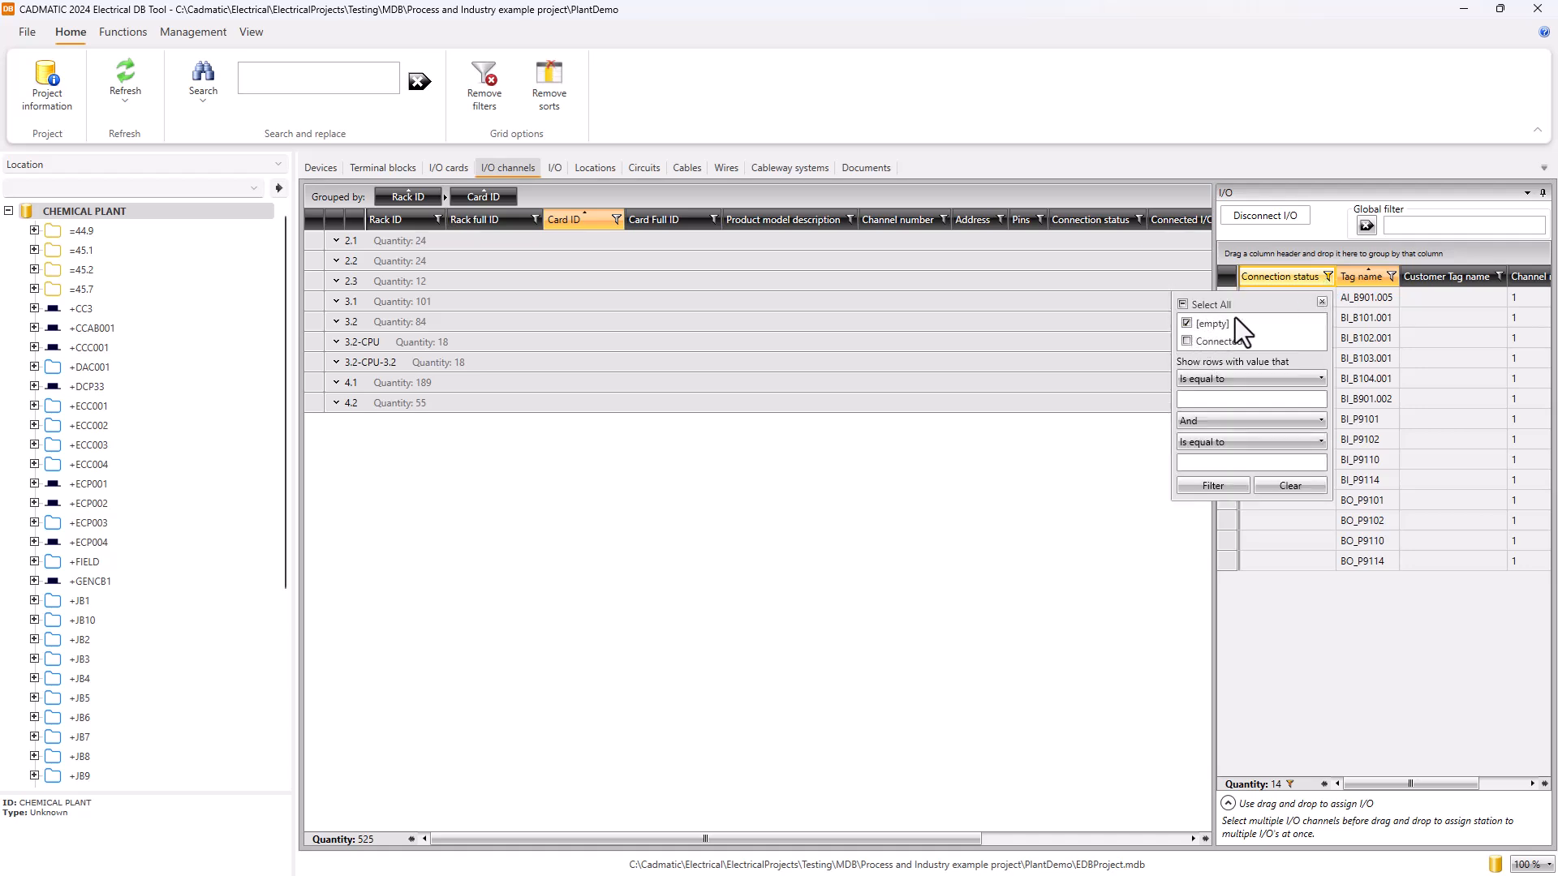
pyautogui.click(1321, 301)
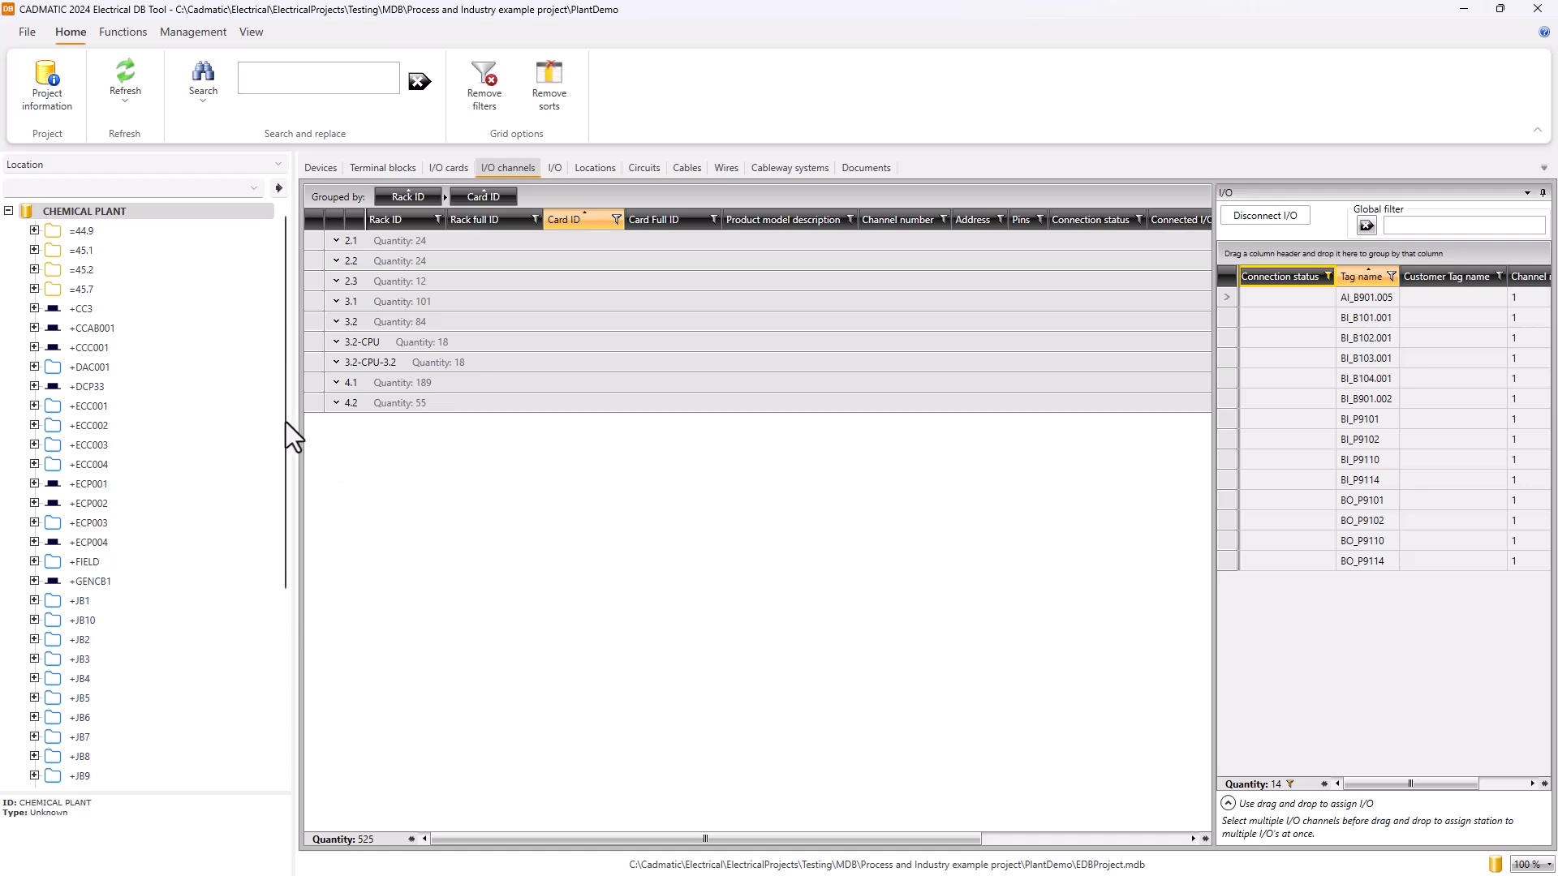
# Examine the I/O channels of rack 4.1 in cabinet +PCAB002, including those of card 4.1-DO.9
pyautogui.moveTo(284, 425); pyautogui.dragTo(271, 559)
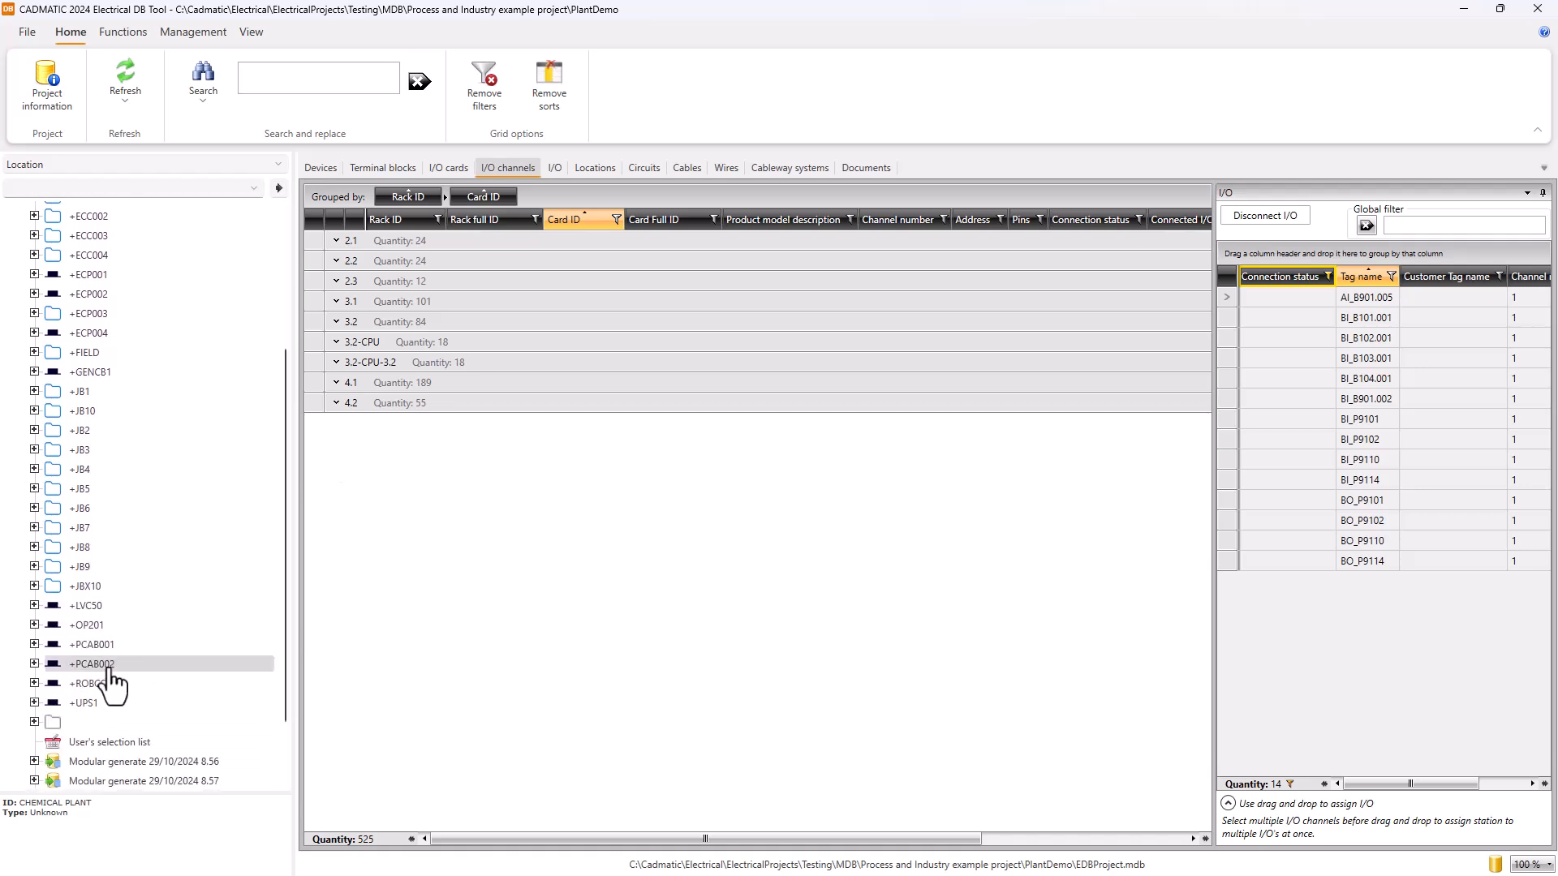
pyautogui.click(109, 669)
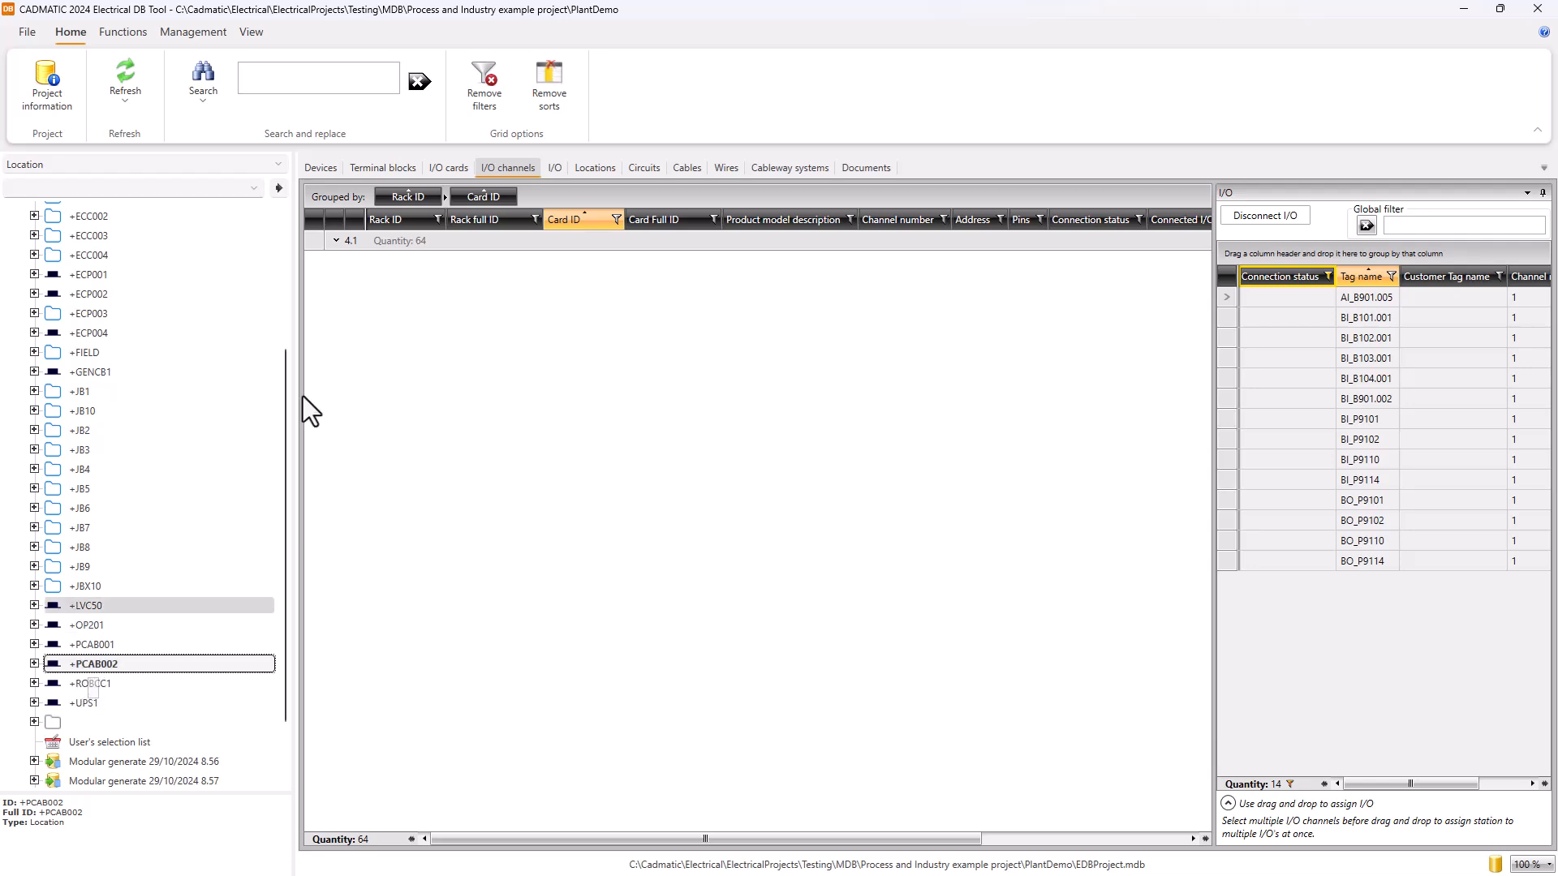
pyautogui.click(333, 238)
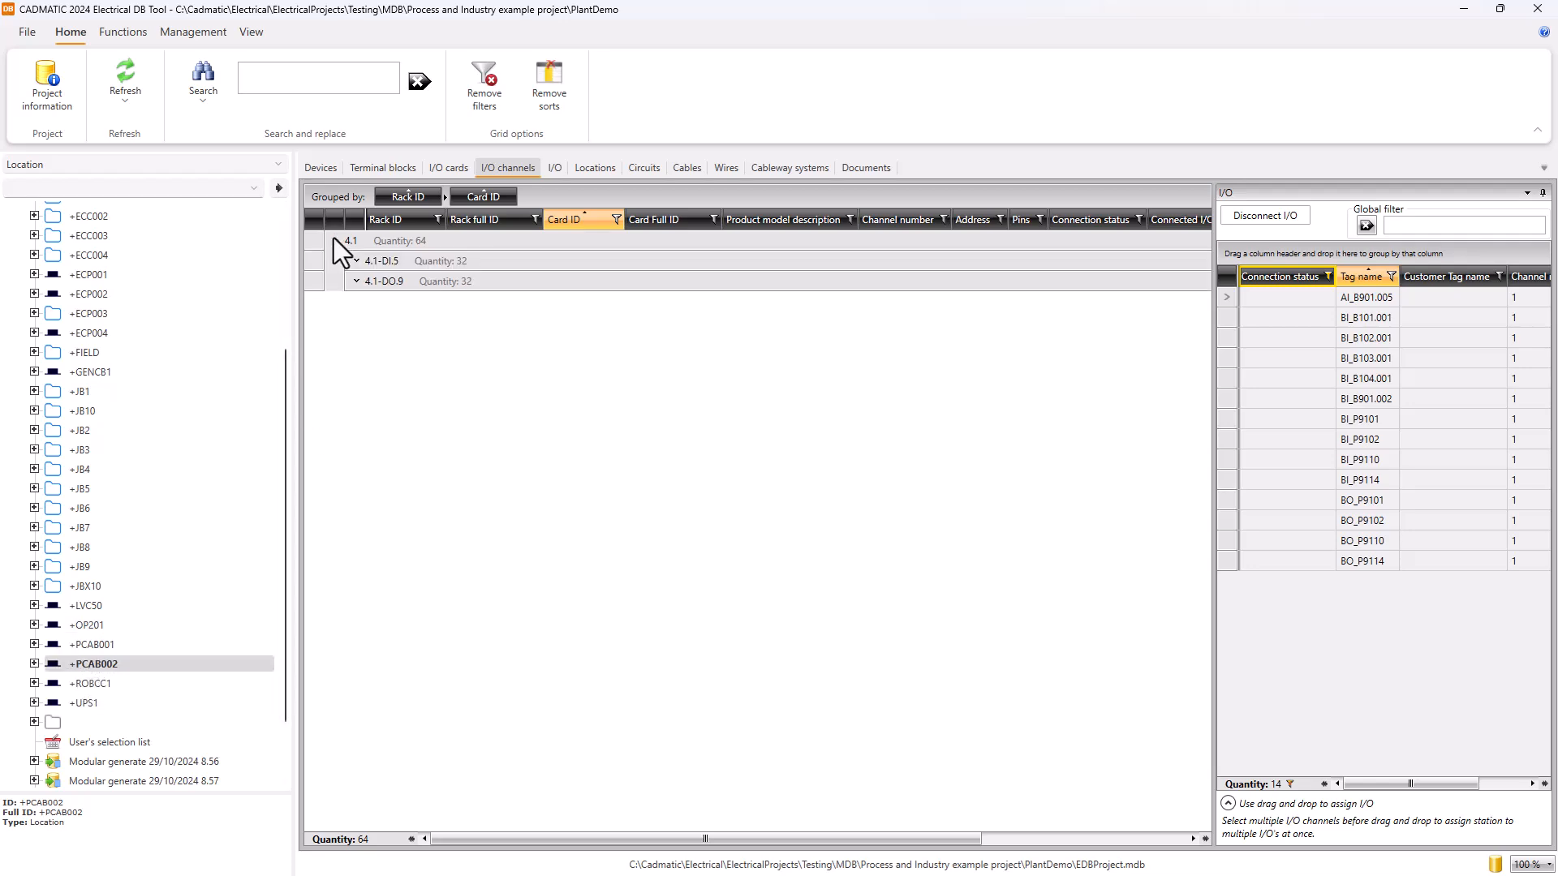
pyautogui.click(355, 281)
pyautogui.scroll(-1, 456, 484)
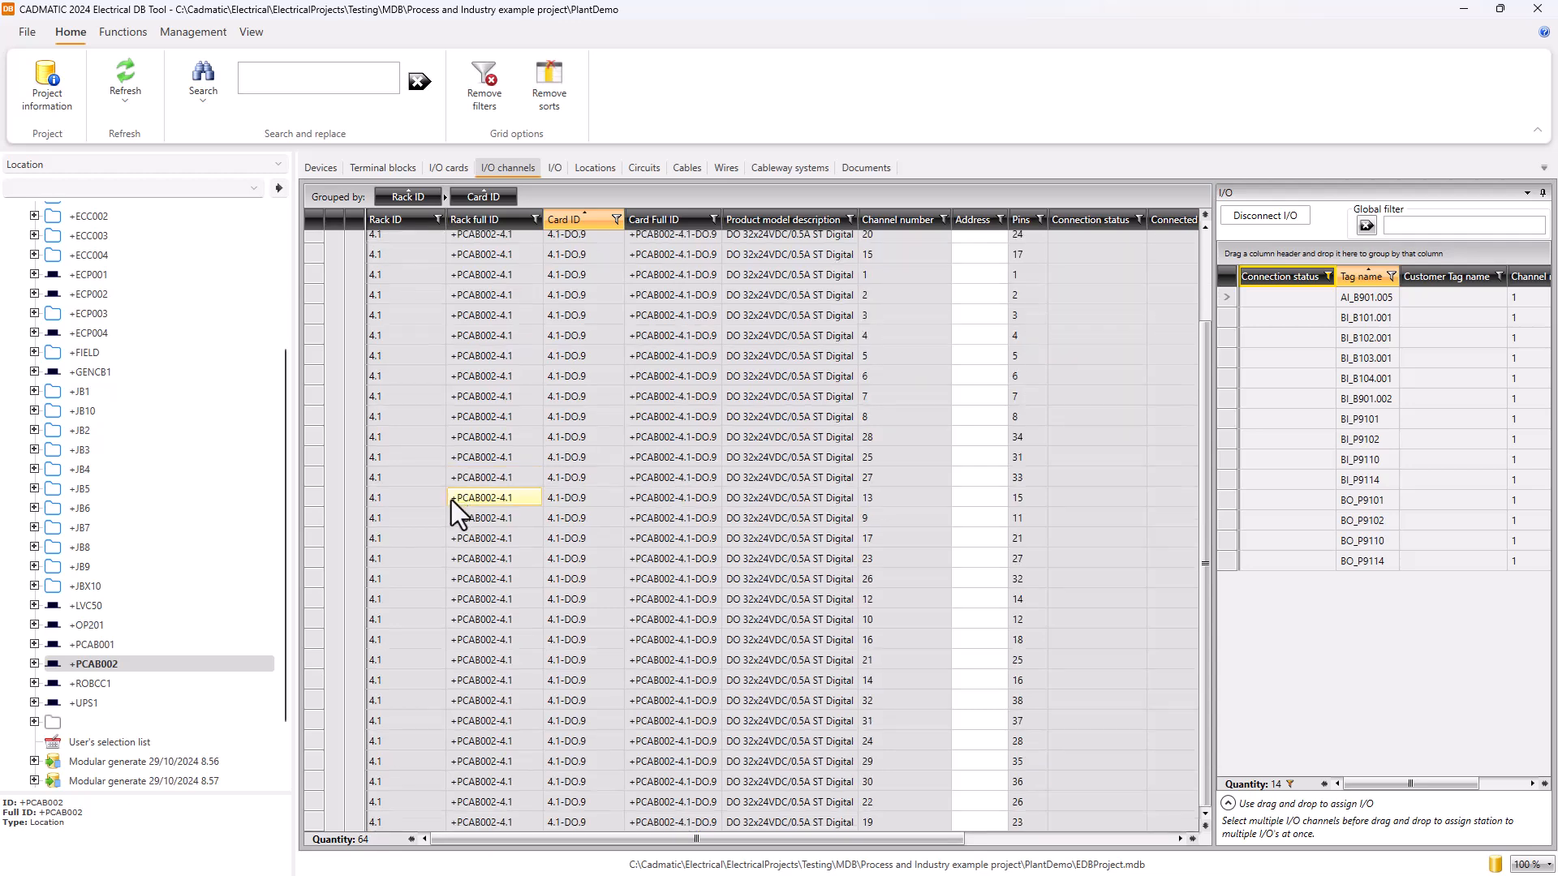
pyautogui.scroll(1, 451, 500)
pyautogui.click(354, 282)
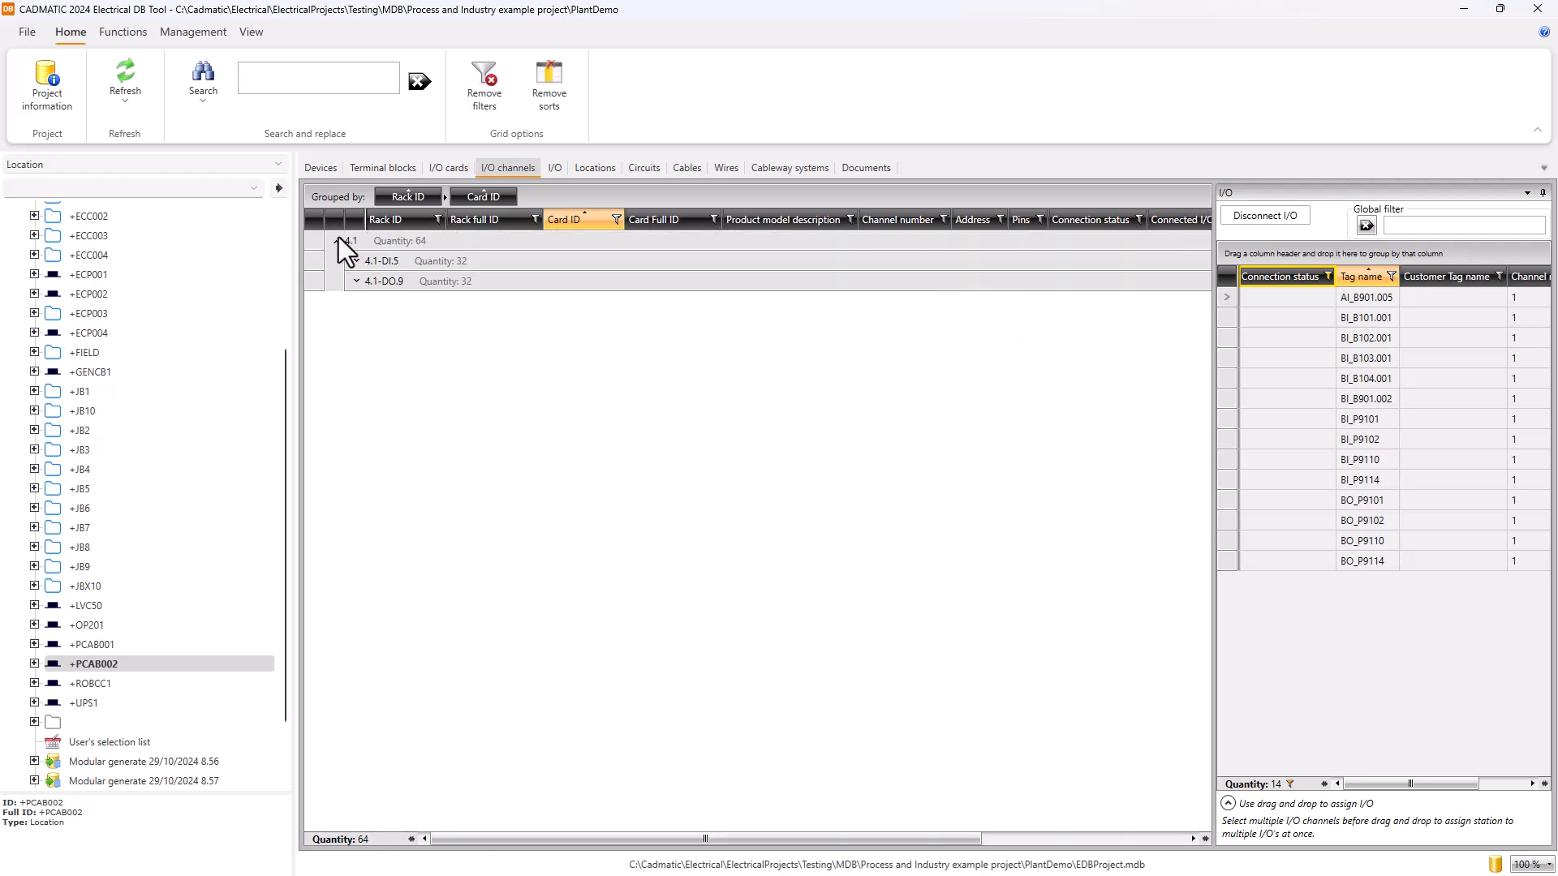
pyautogui.click(337, 240)
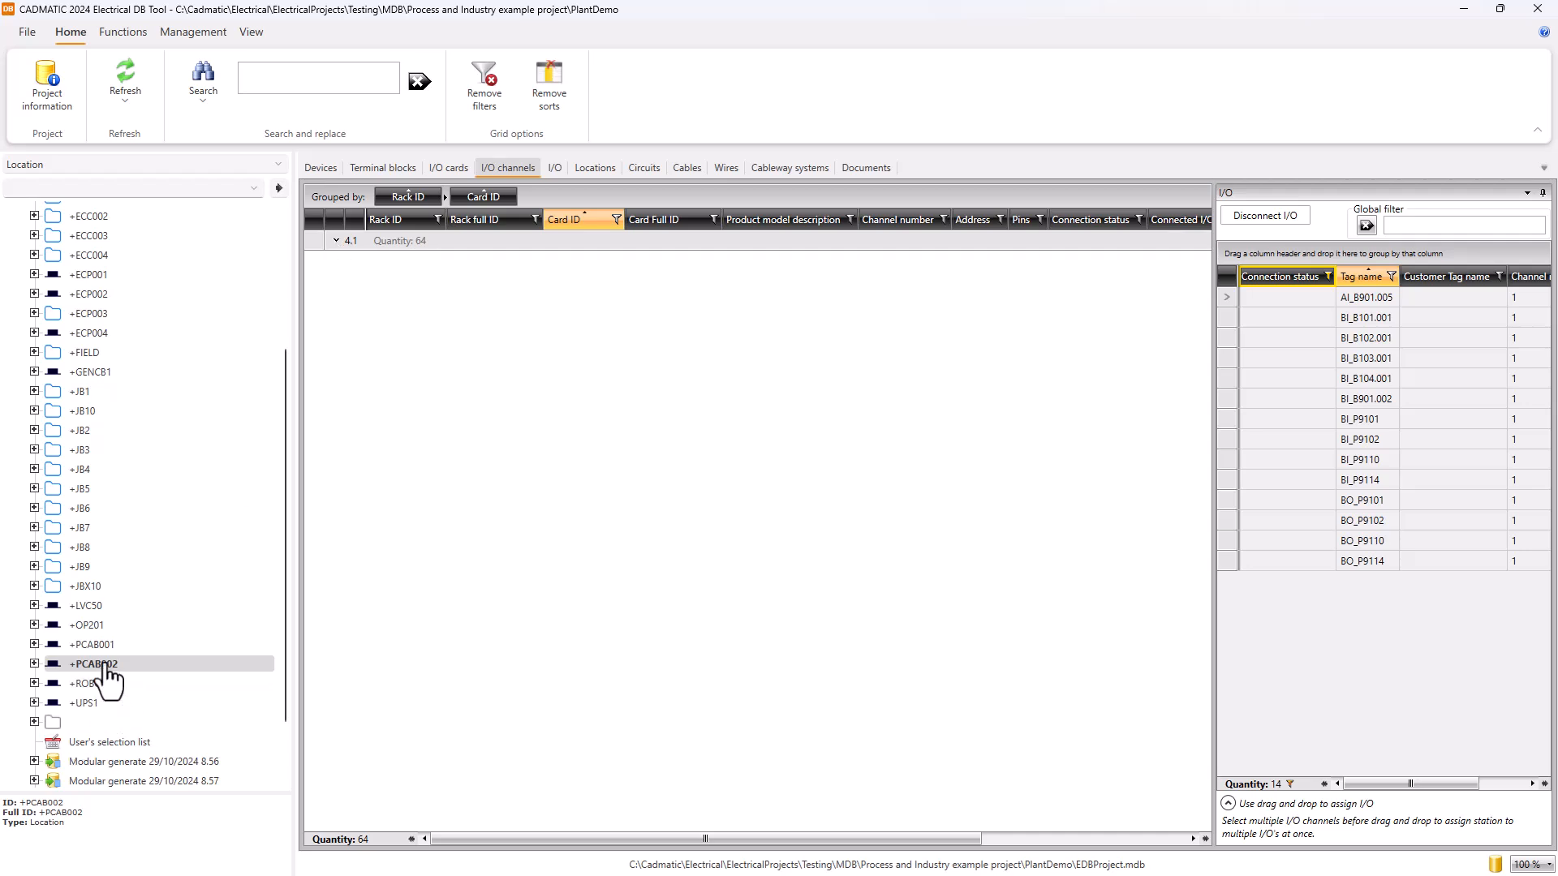
# Create a new I/O rack with the ID 5.1 in location +PCAB002
pyautogui.rightClick(105, 666)
pyautogui.moveTo(172, 368)
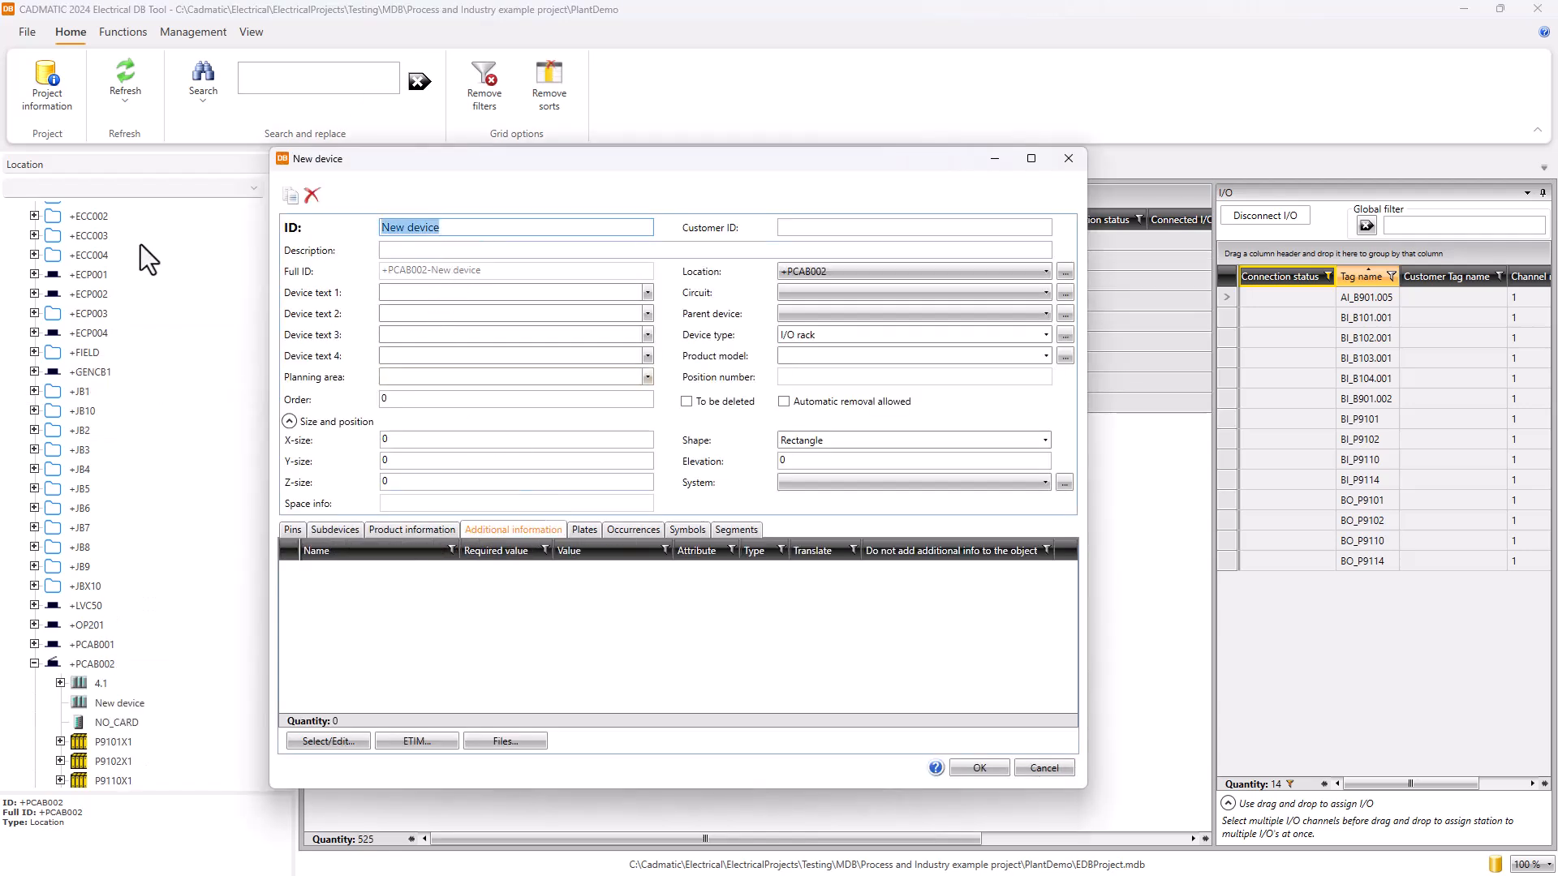
pyautogui.write('5.1')
pyautogui.click(974, 768)
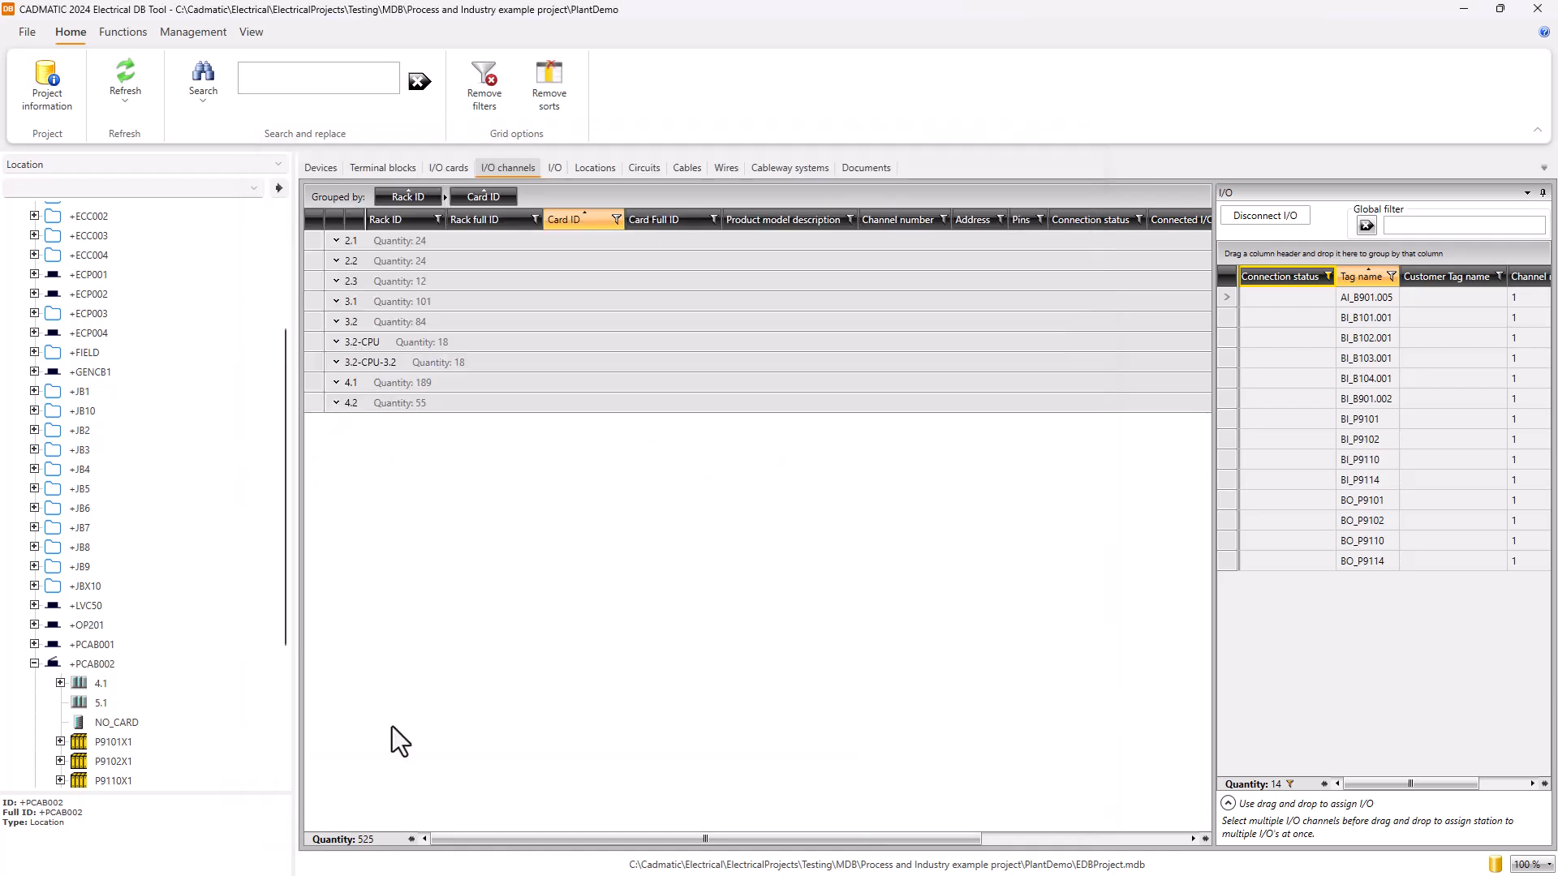
# Start a new I/O card in rack 5.1 and open the product model databases for it
pyautogui.rightClick(117, 702)
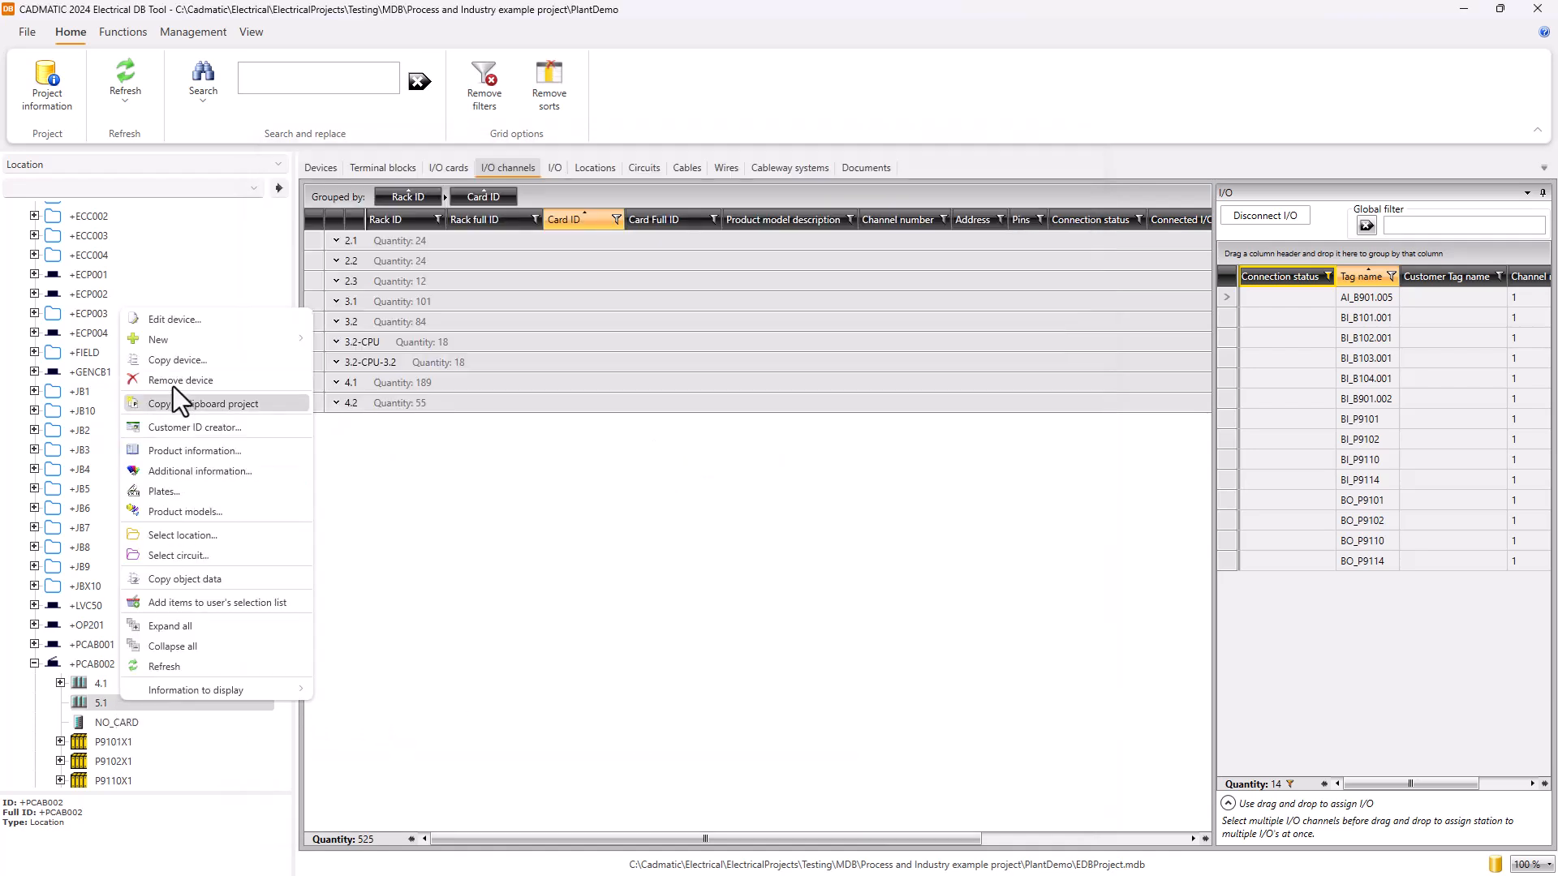
pyautogui.moveTo(175, 341)
pyautogui.click(82, 366)
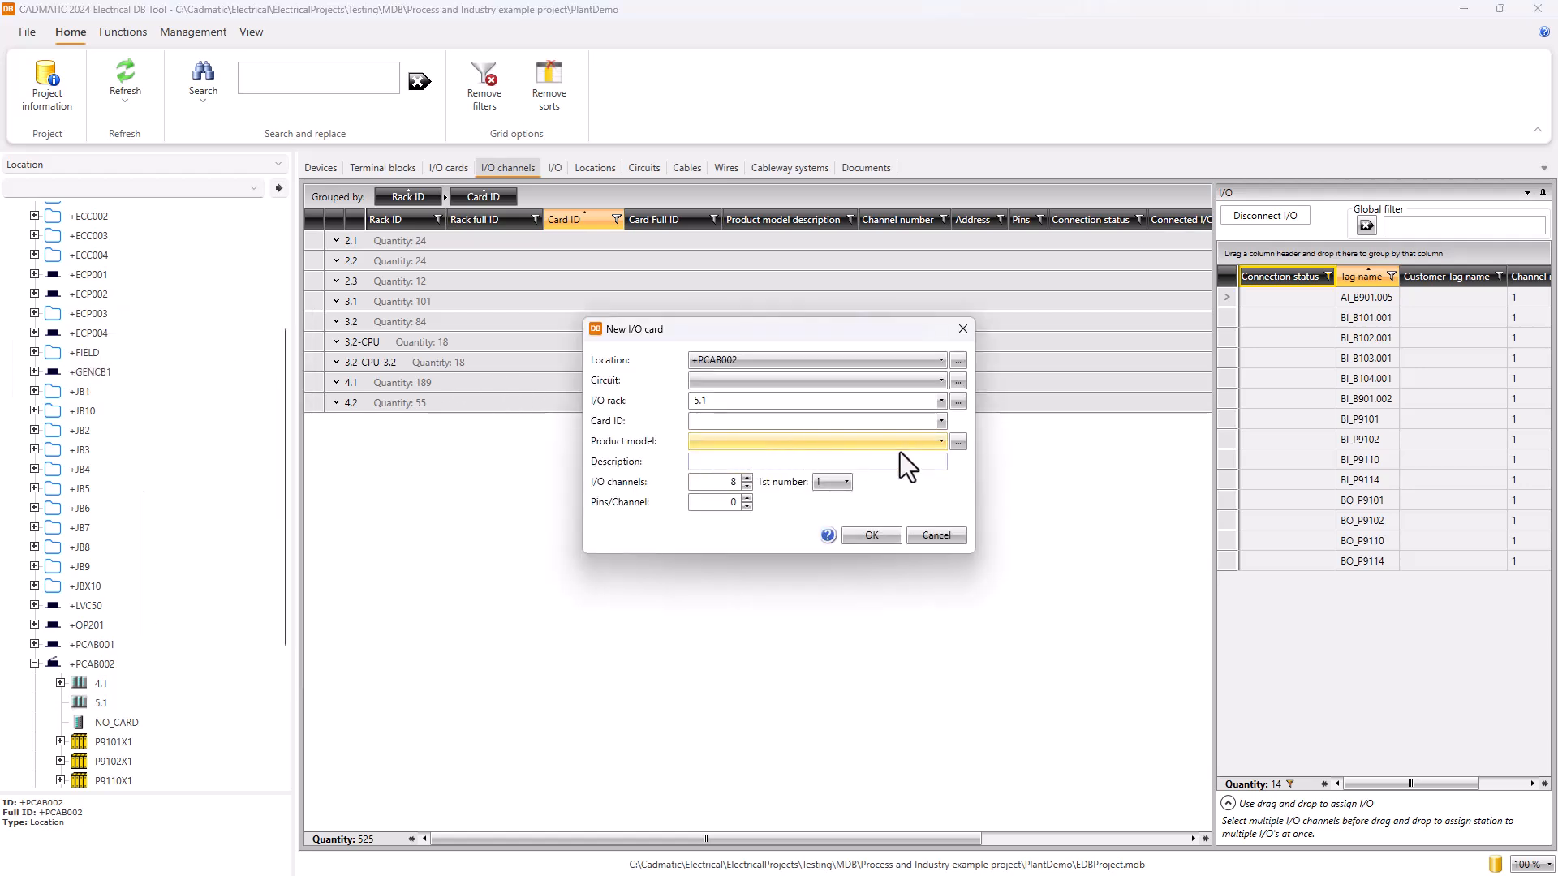
pyautogui.click(941, 441)
pyautogui.scroll(-1, 742, 535)
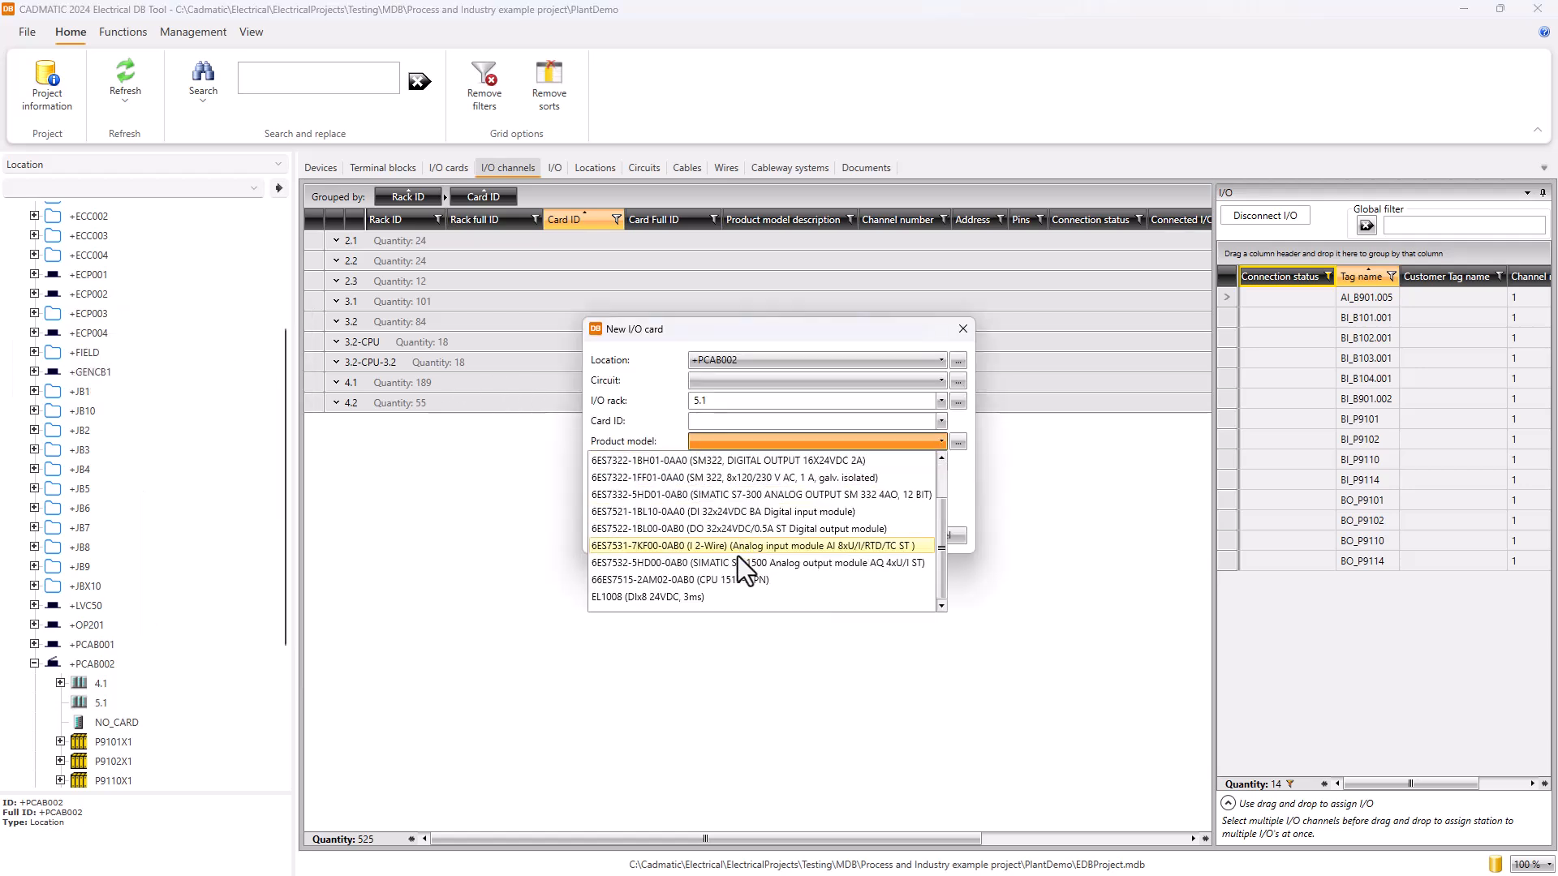
pyautogui.click(959, 444)
pyautogui.click(959, 444)
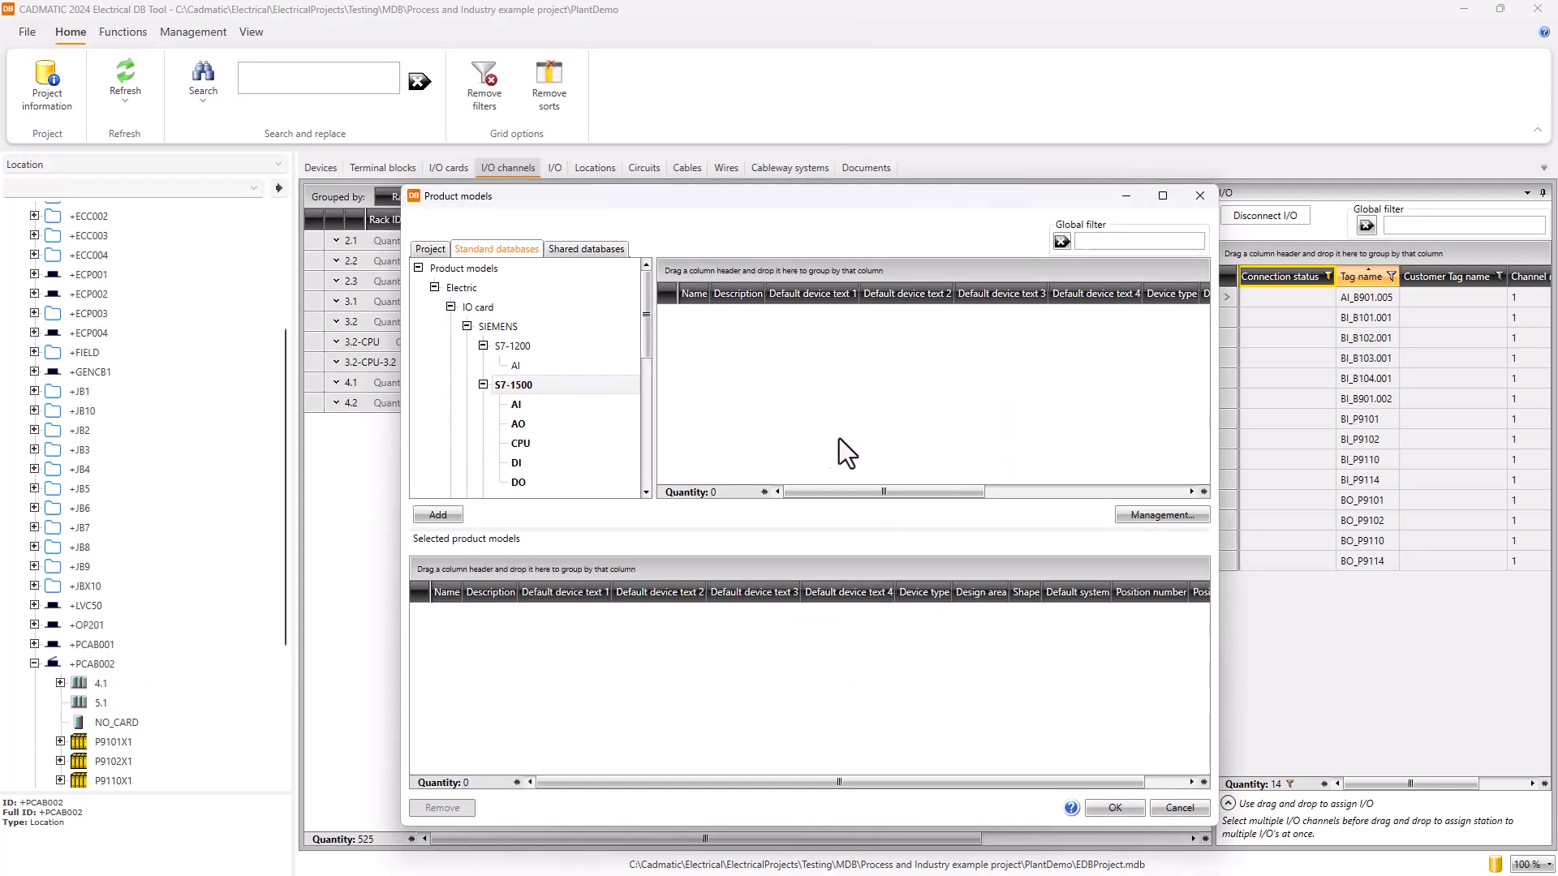
# Try the WAGO 750 analog input model 750-496 and the digital input model 750-1415 as the card's product model
pyautogui.click(467, 326)
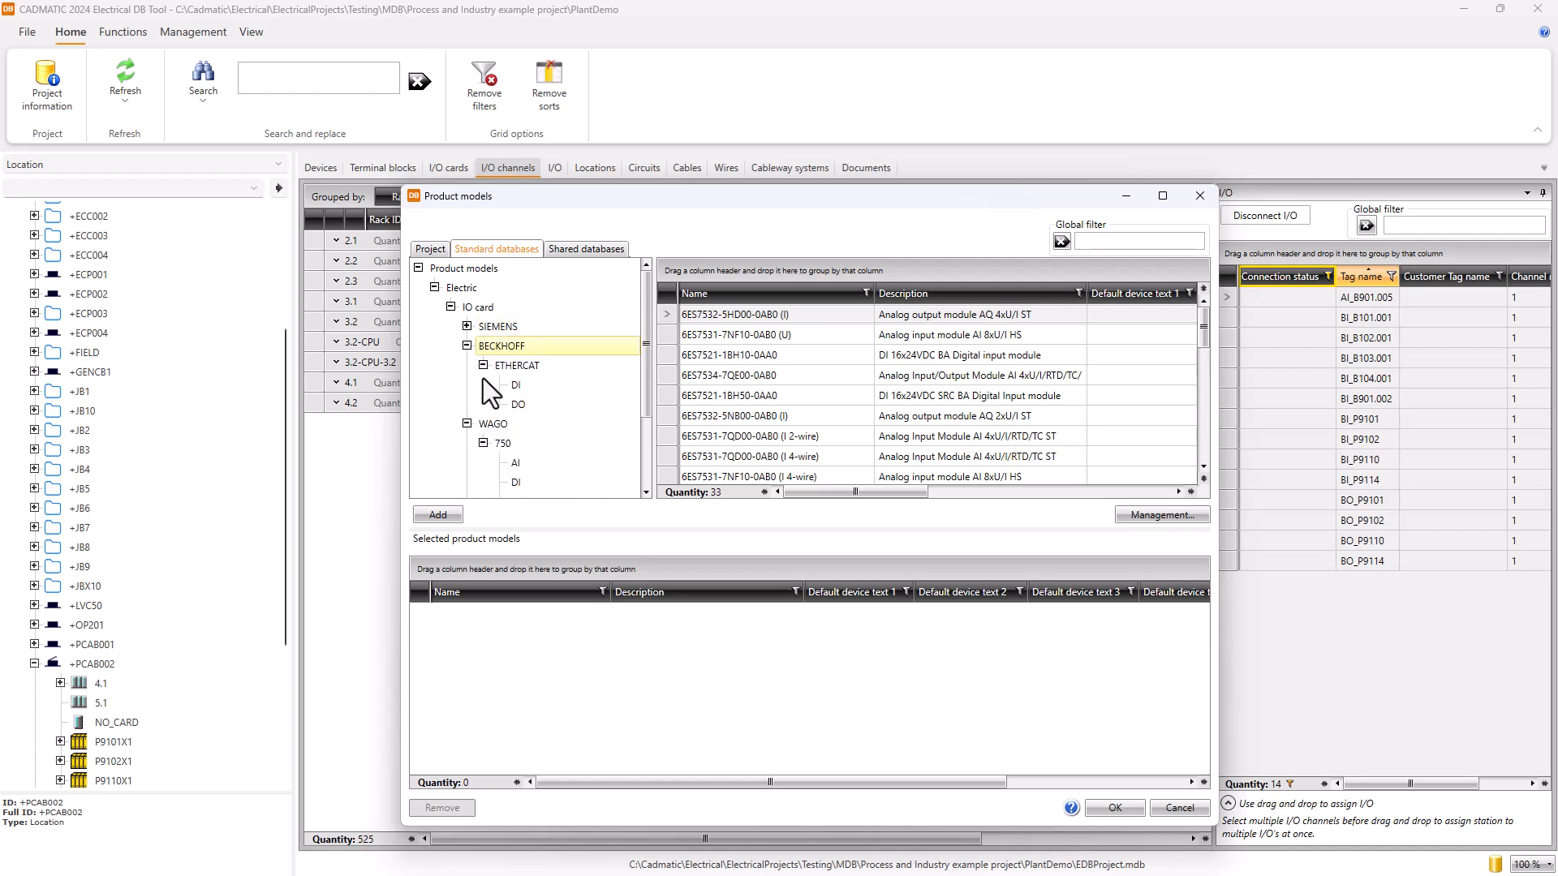
pyautogui.click(514, 464)
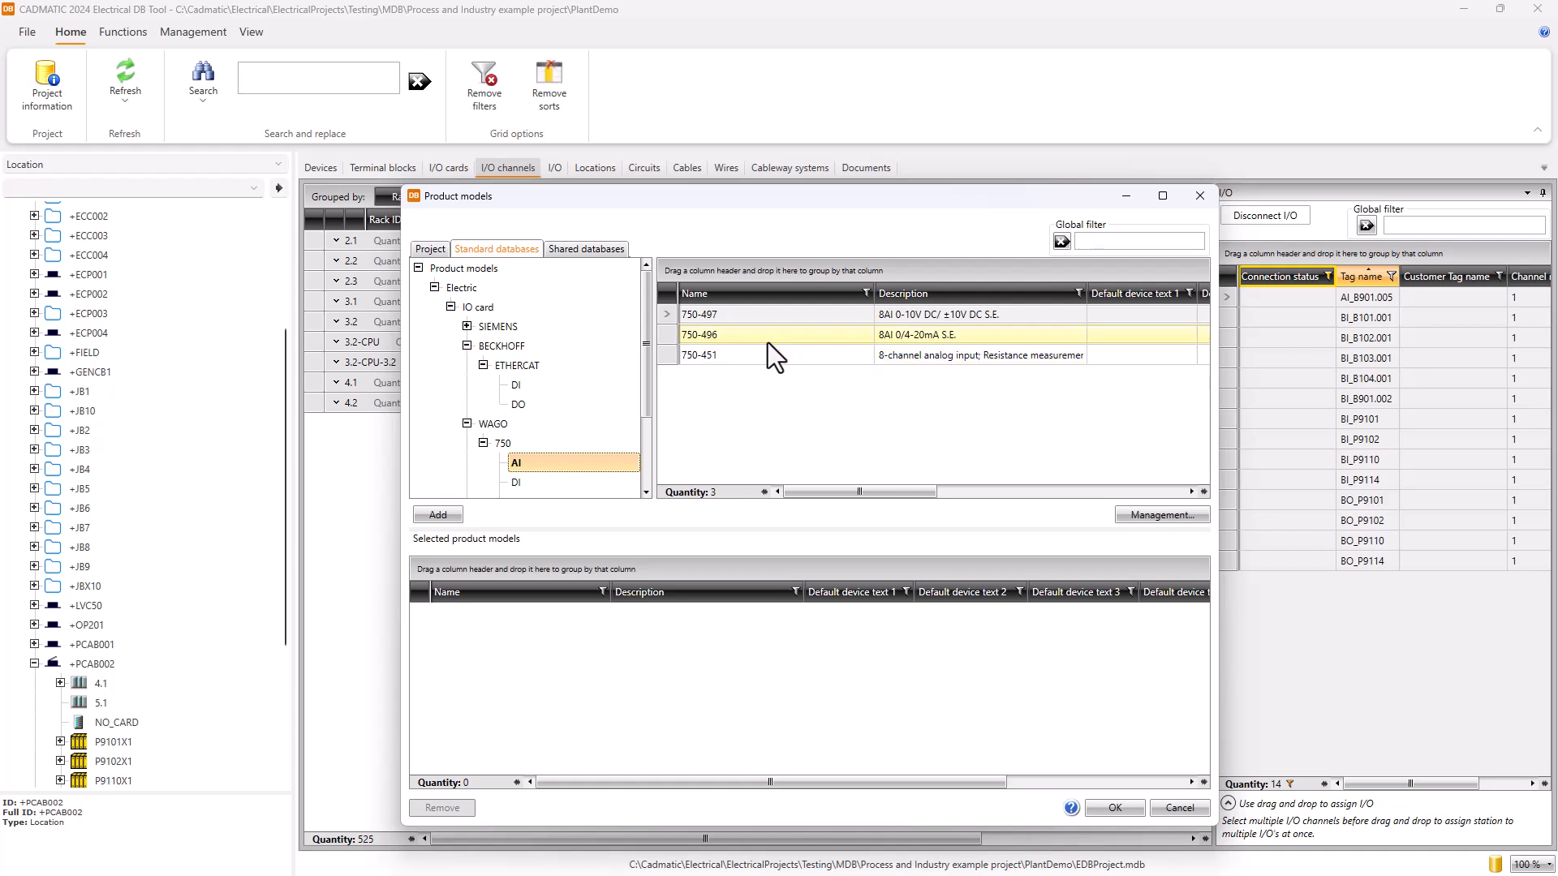
pyautogui.doubleClick(669, 336)
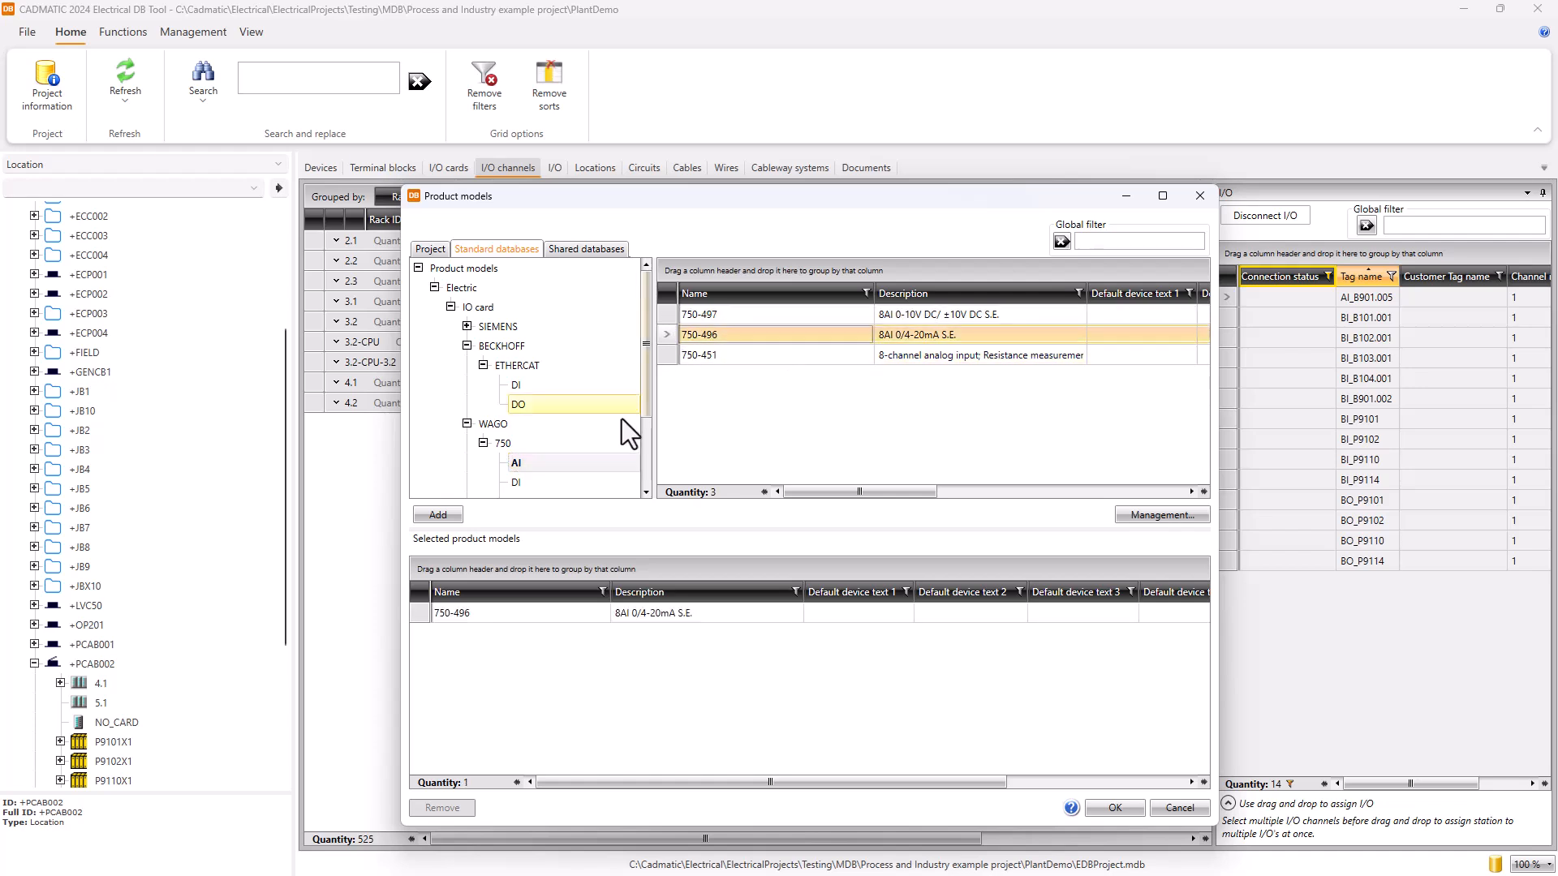
pyautogui.moveTo(645, 396); pyautogui.dragTo(644, 410)
pyautogui.click(524, 455)
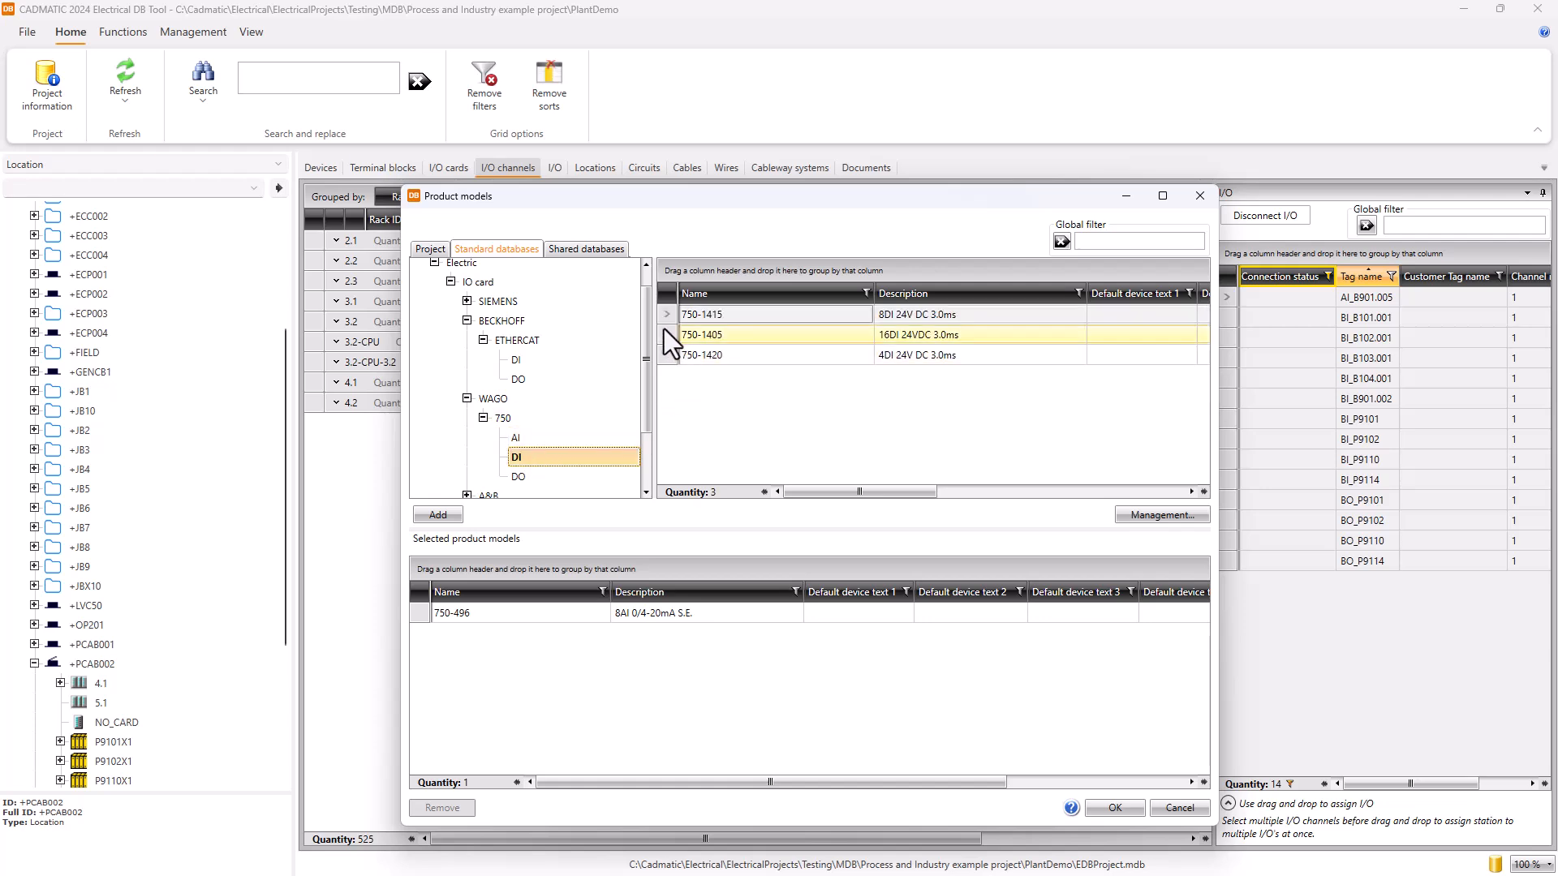
pyautogui.doubleClick(665, 314)
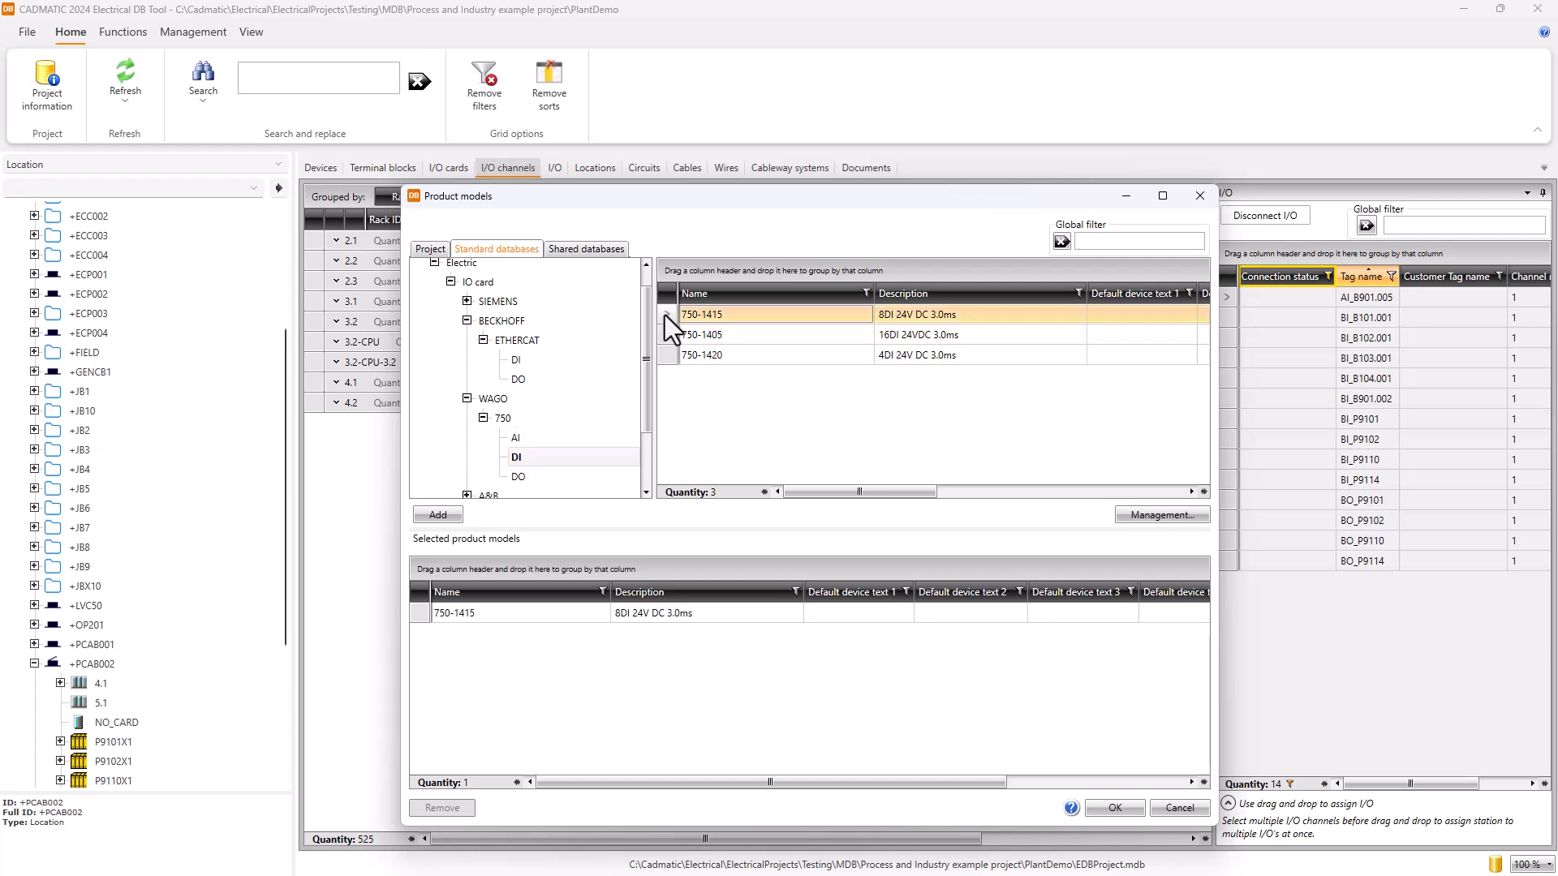
# Select the WAGO 750 digital output model 750-1515 from the standard databases as the new card's product model
pyautogui.click(517, 477)
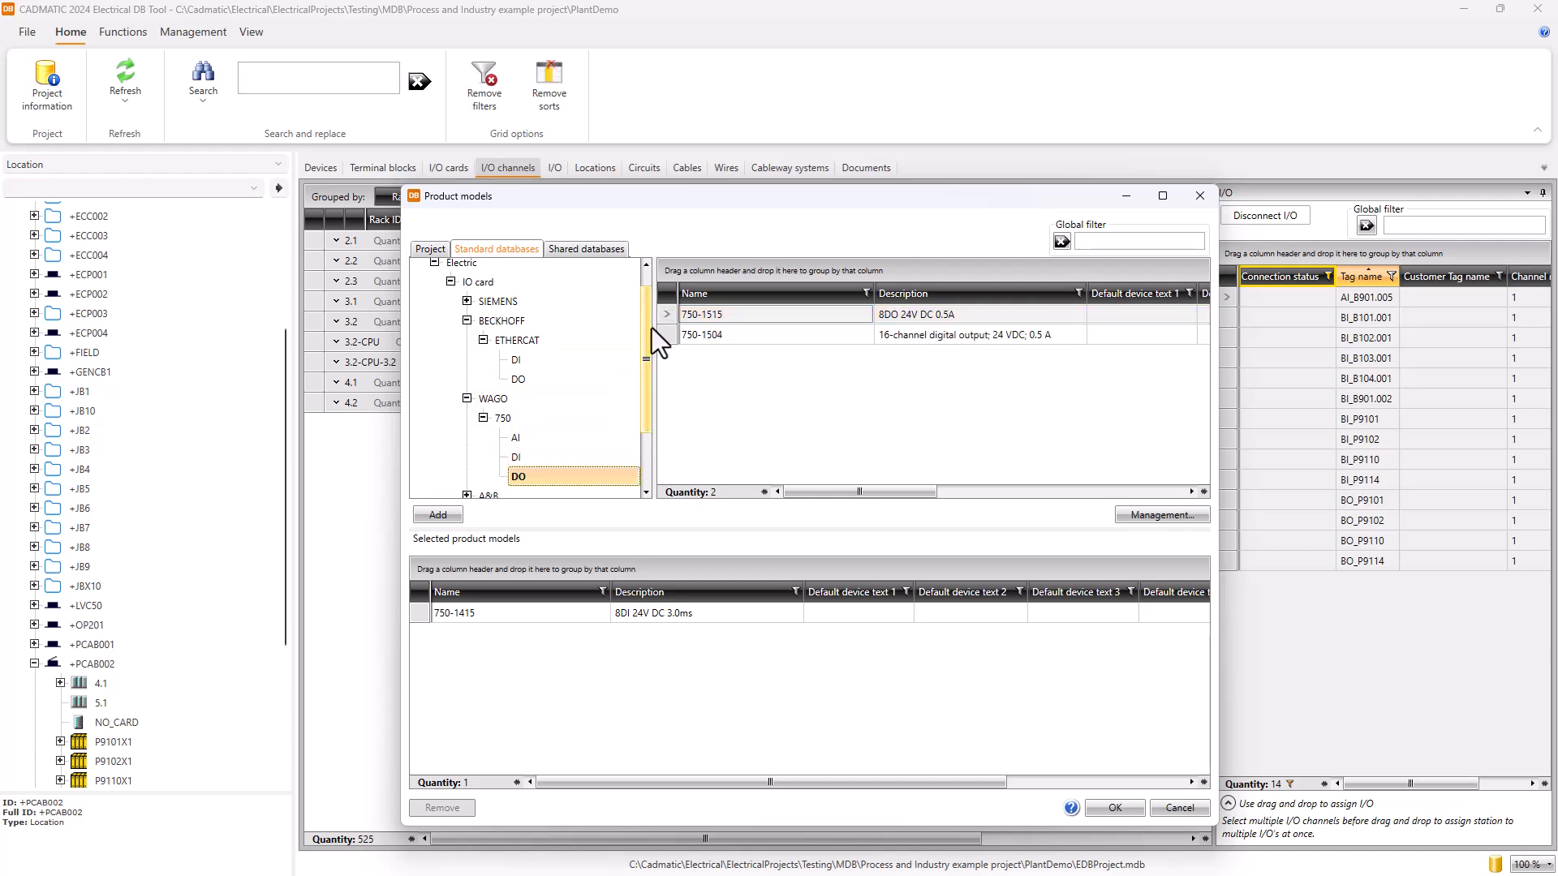
pyautogui.doubleClick(668, 315)
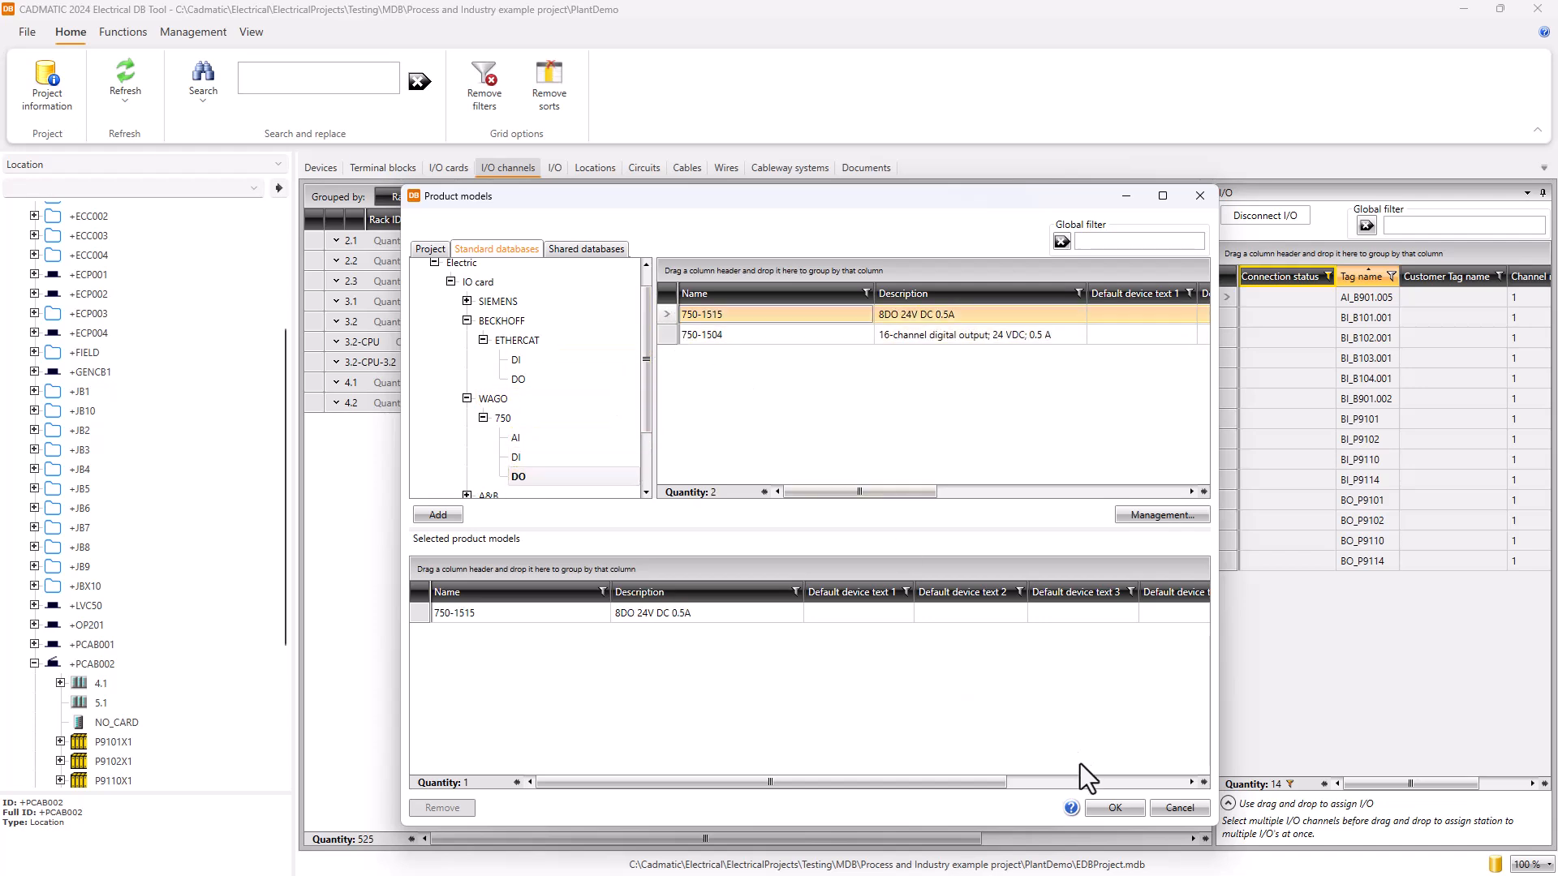
pyautogui.click(1102, 805)
# Create the card in rack 5.1 with card ID 1 and the analog input model 750-496 (8AI 0/4-20mA S.E.)
pyautogui.click(701, 419)
pyautogui.write('1')
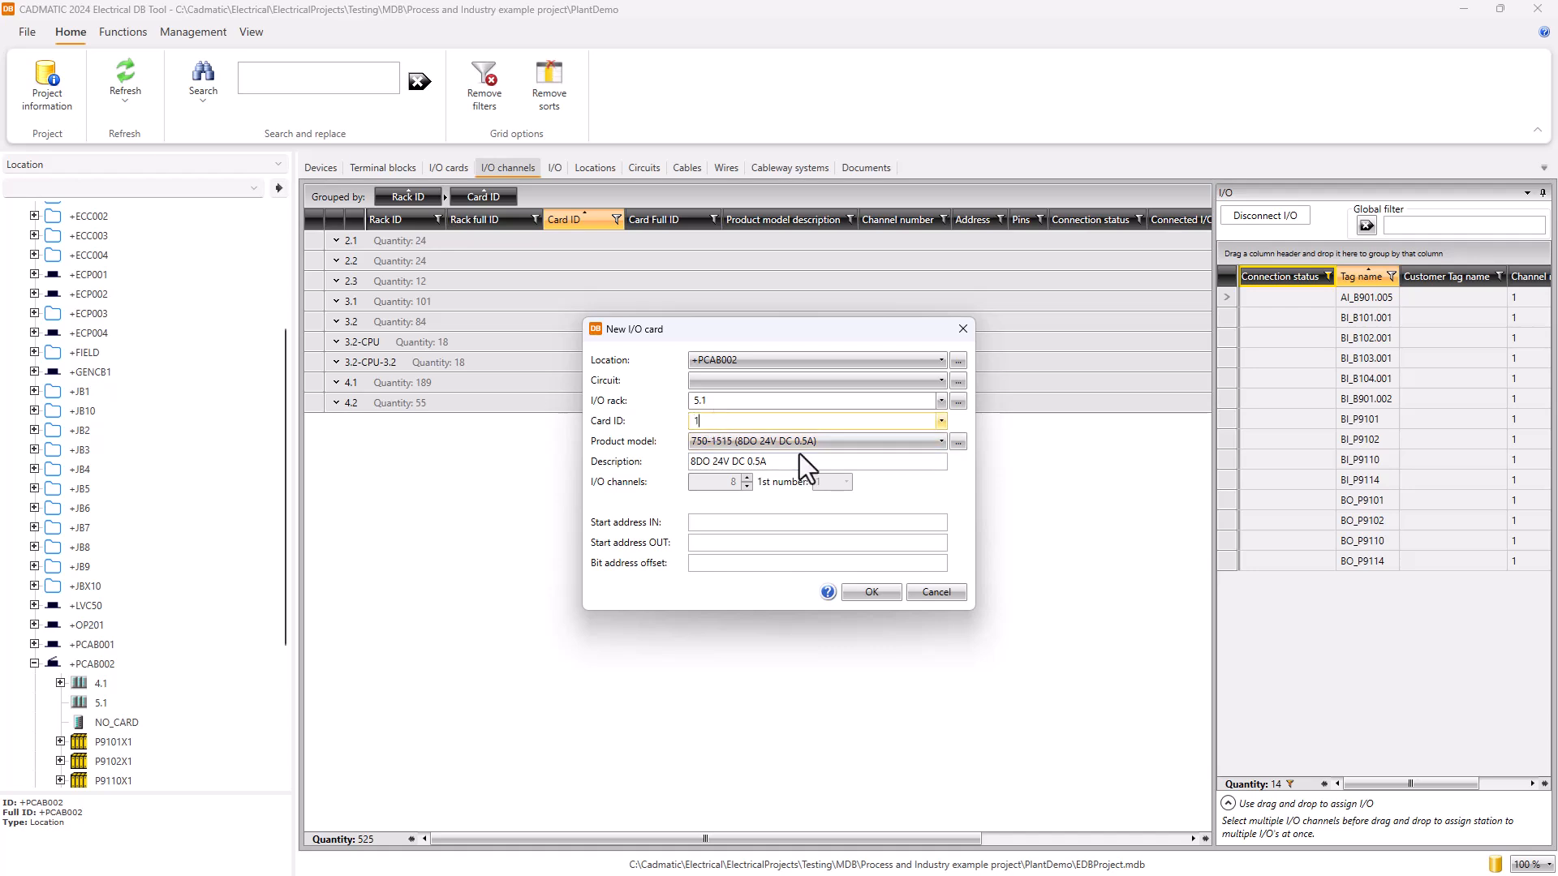
pyautogui.click(940, 441)
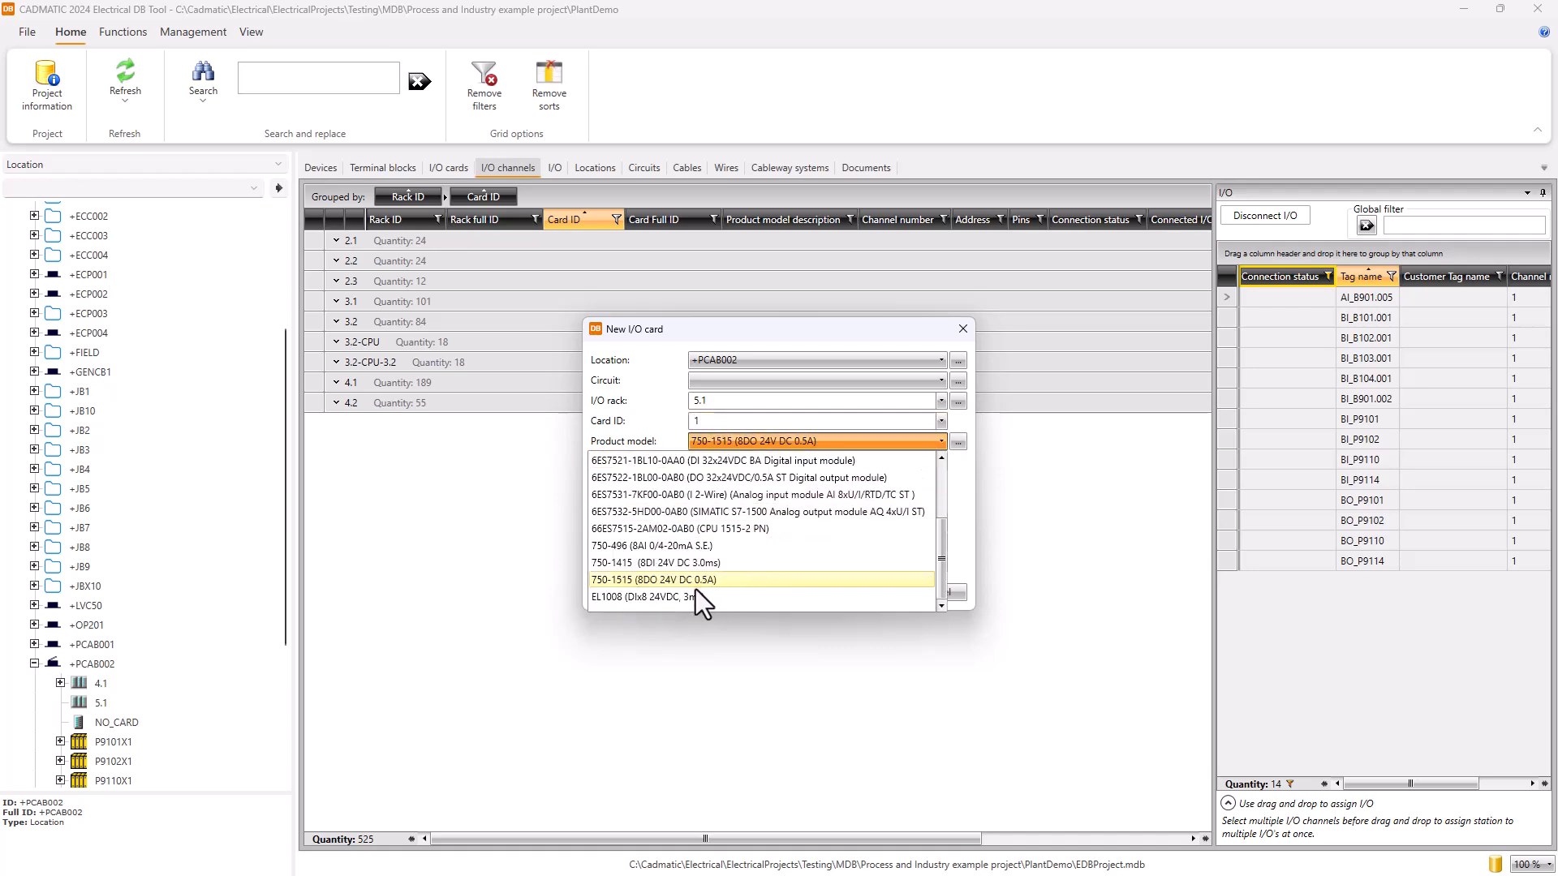
pyautogui.click(685, 547)
pyautogui.click(854, 592)
# Add I/O card 2 to rack 5.1 with the digital input model 750-1415 (8DI 24V DC 3.0ms)
pyautogui.click(61, 703)
pyautogui.click(92, 664)
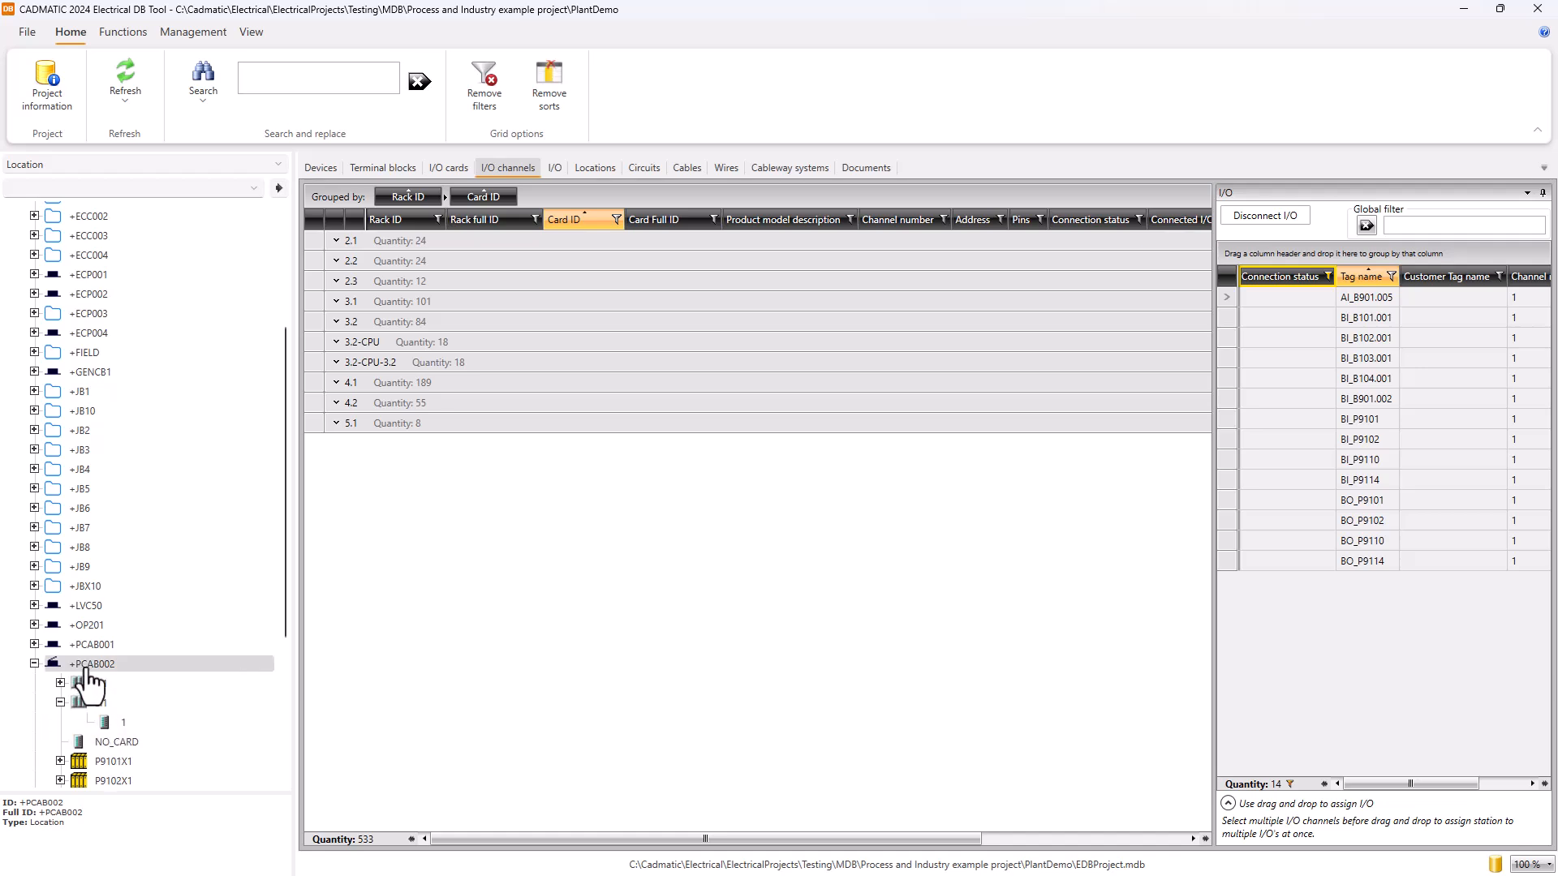
pyautogui.rightClick(91, 664)
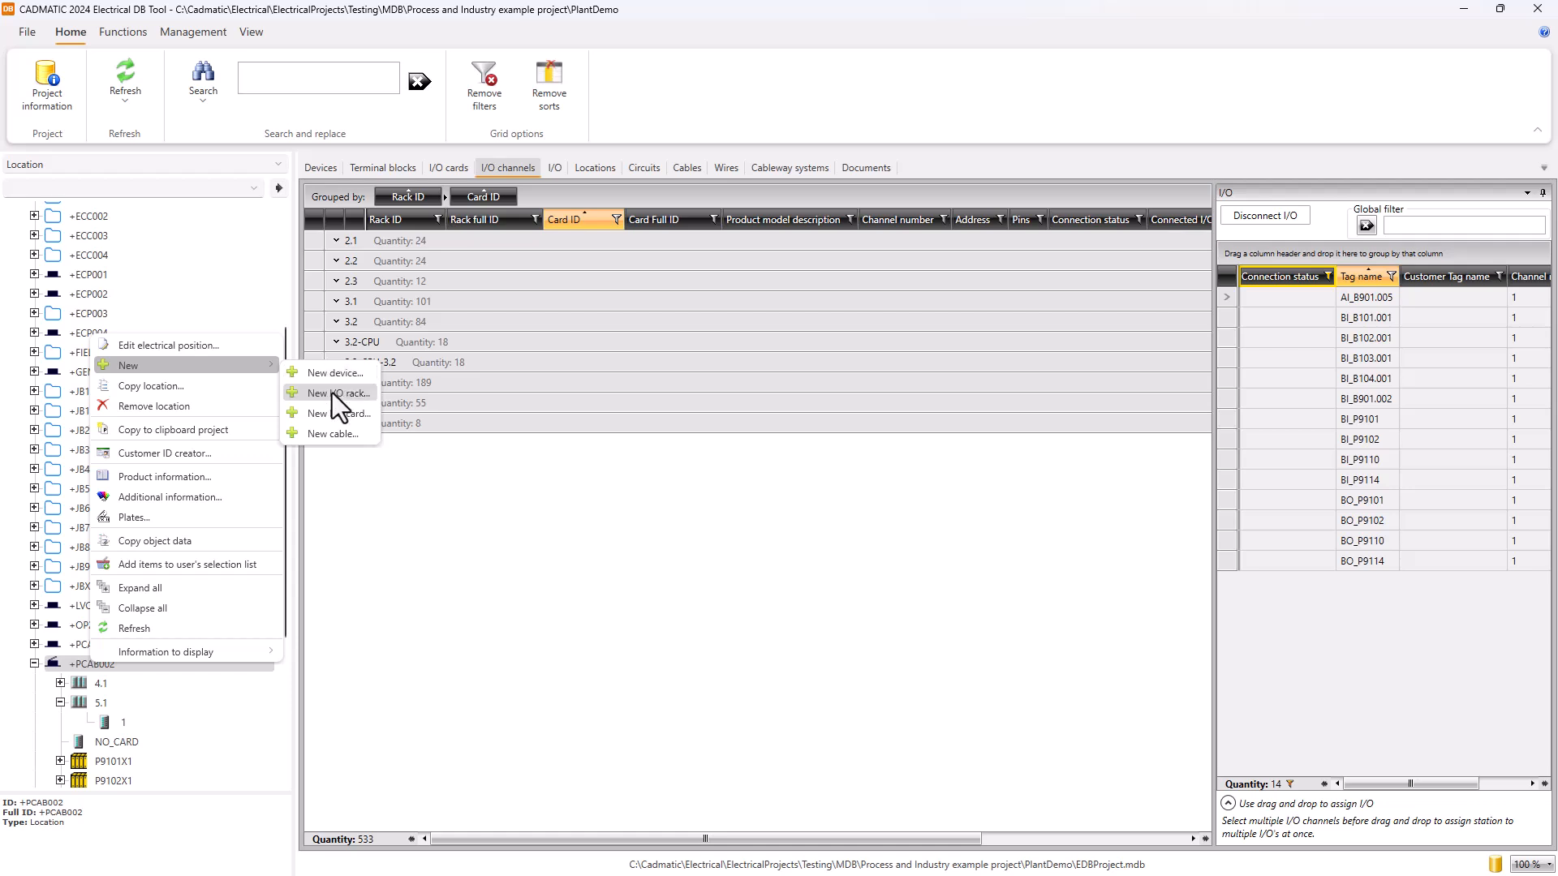
pyautogui.click(119, 701)
pyautogui.rightClick(92, 706)
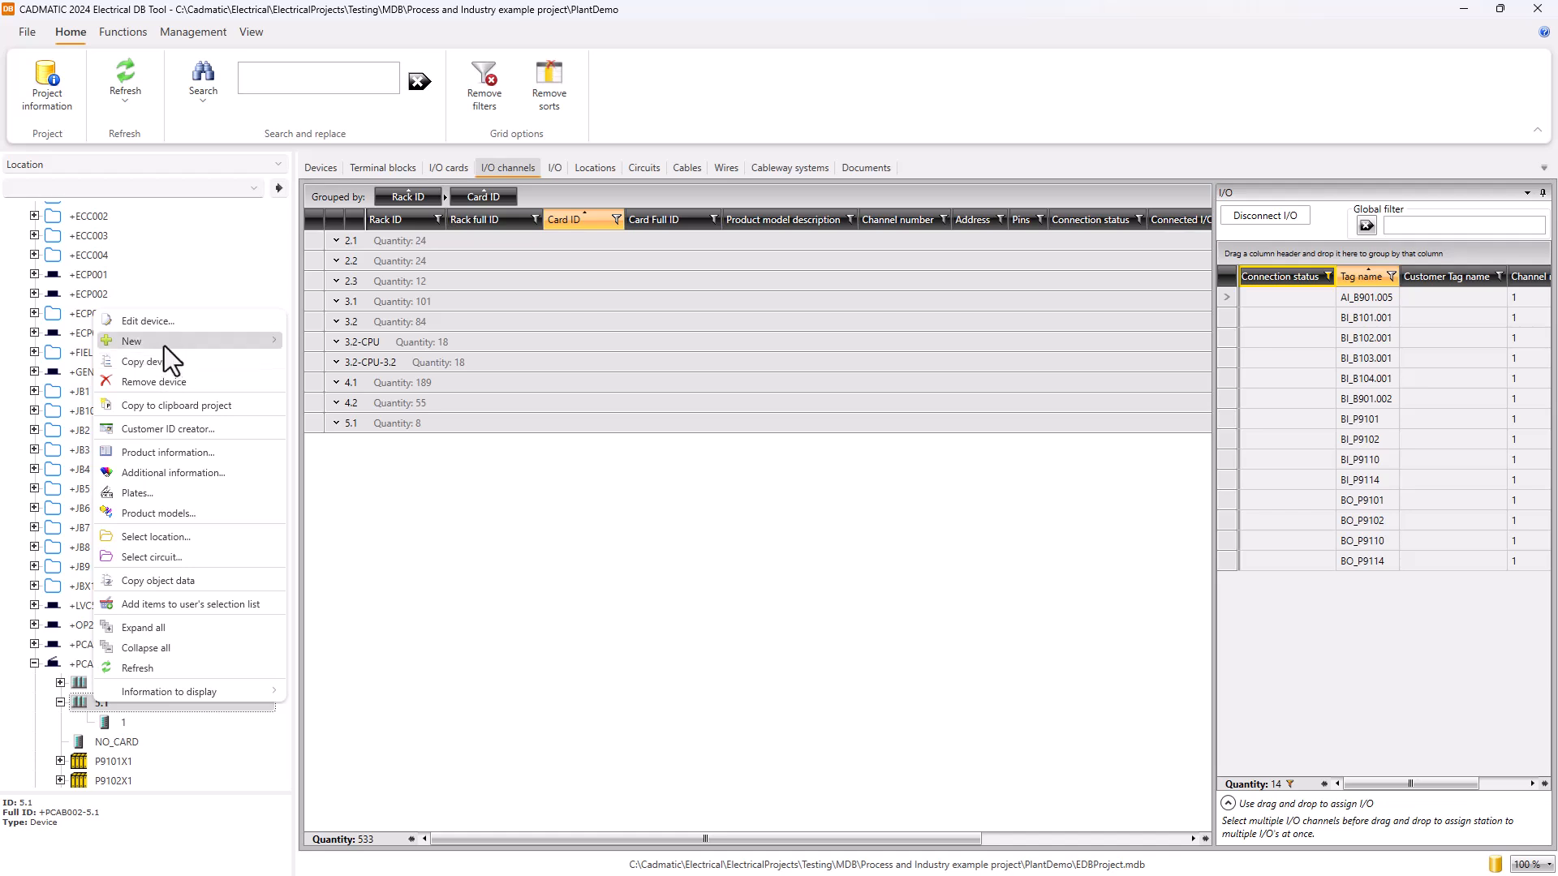
pyautogui.moveTo(164, 344)
pyautogui.click(339, 372)
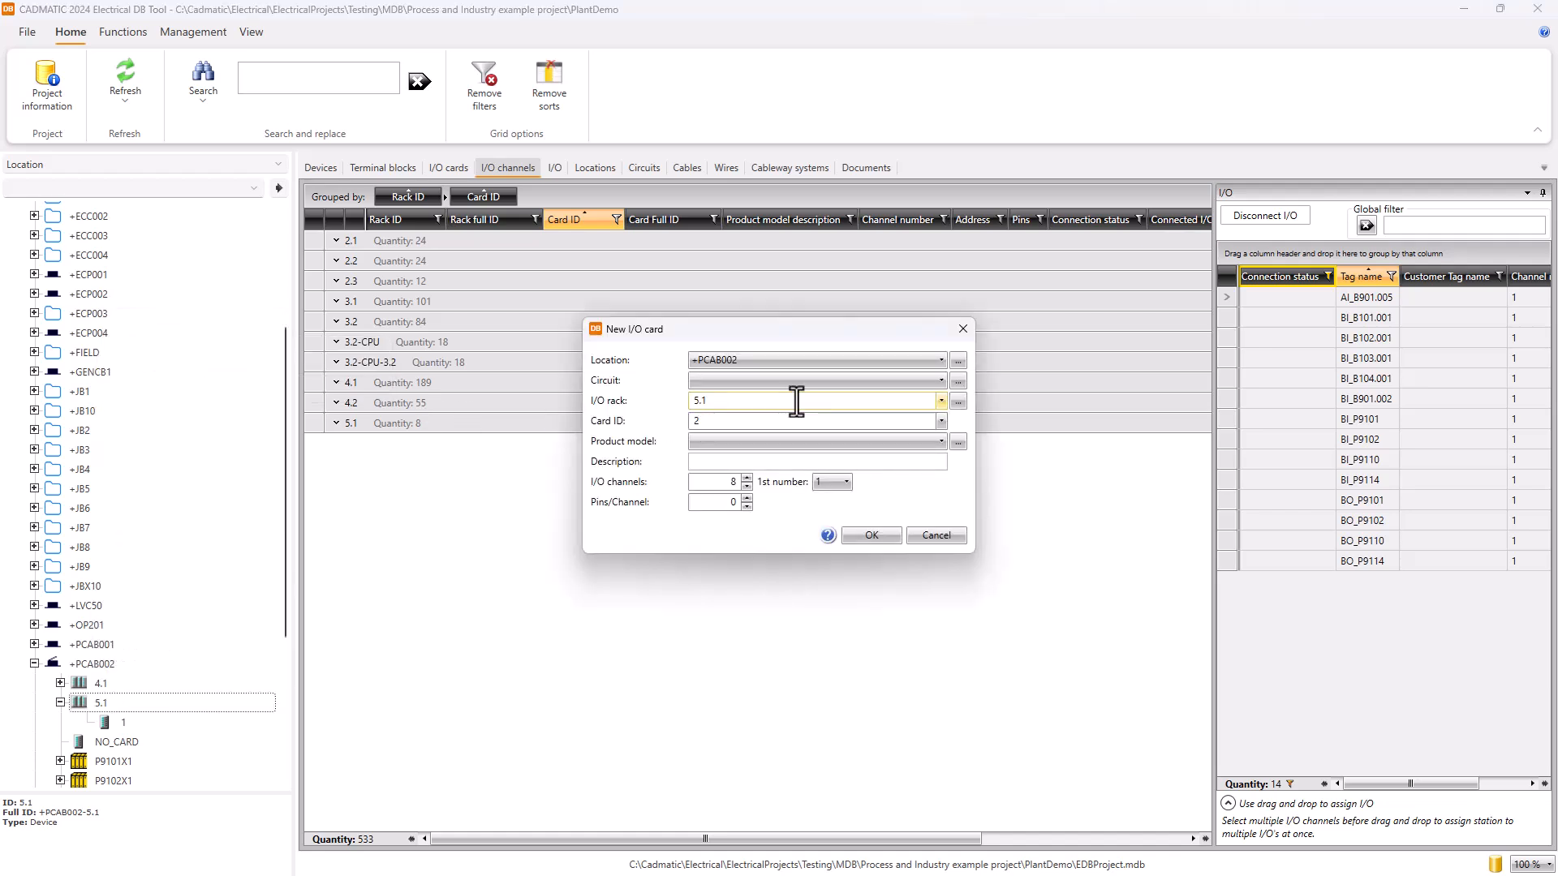
pyautogui.click(848, 443)
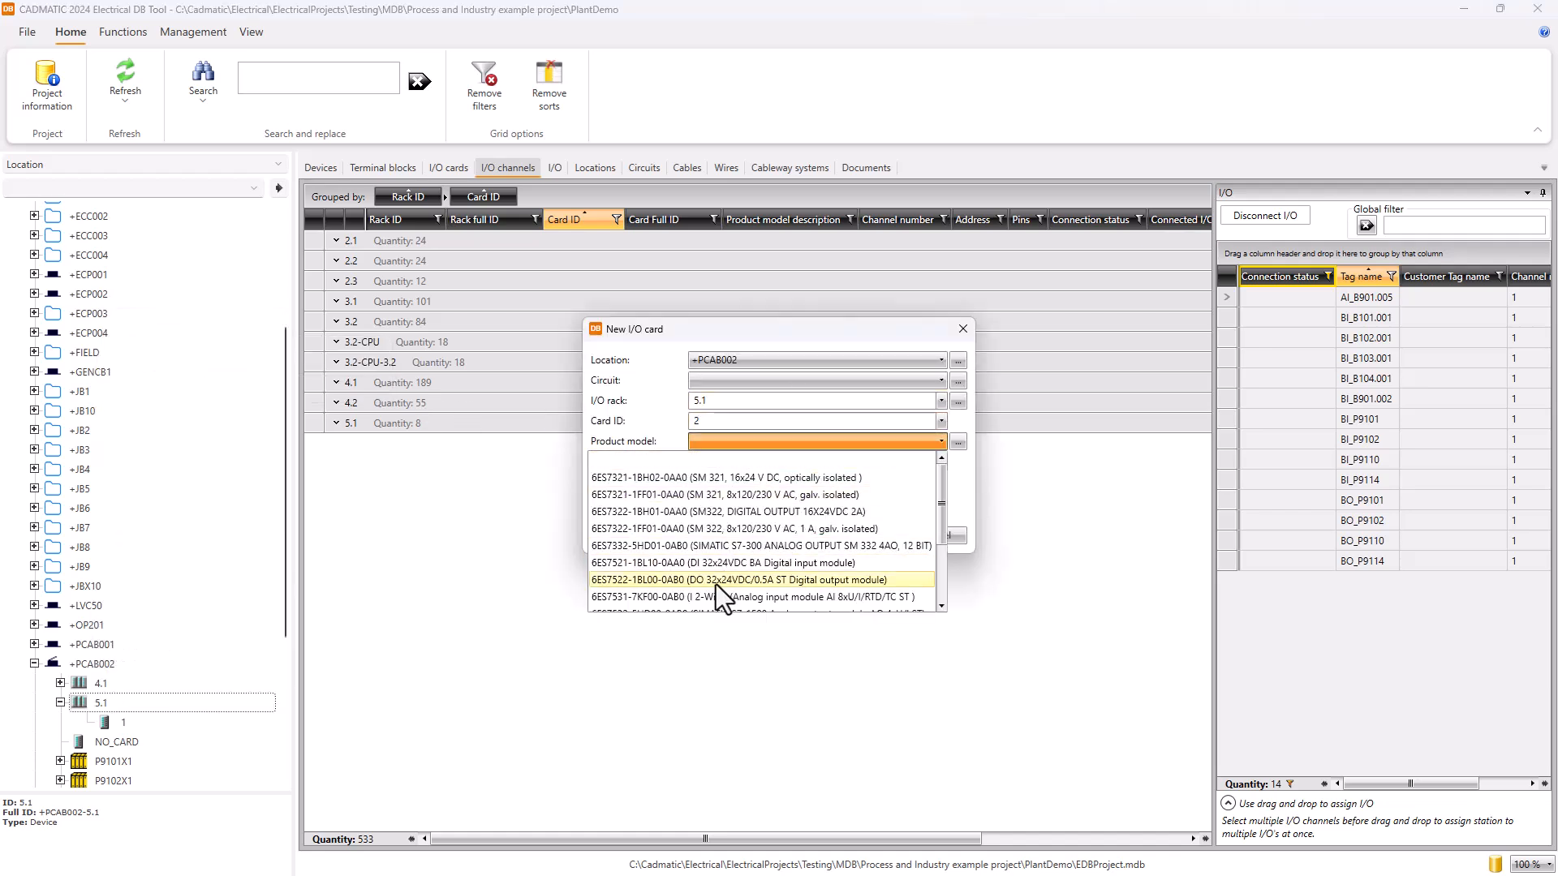
pyautogui.scroll(-3, 714, 586)
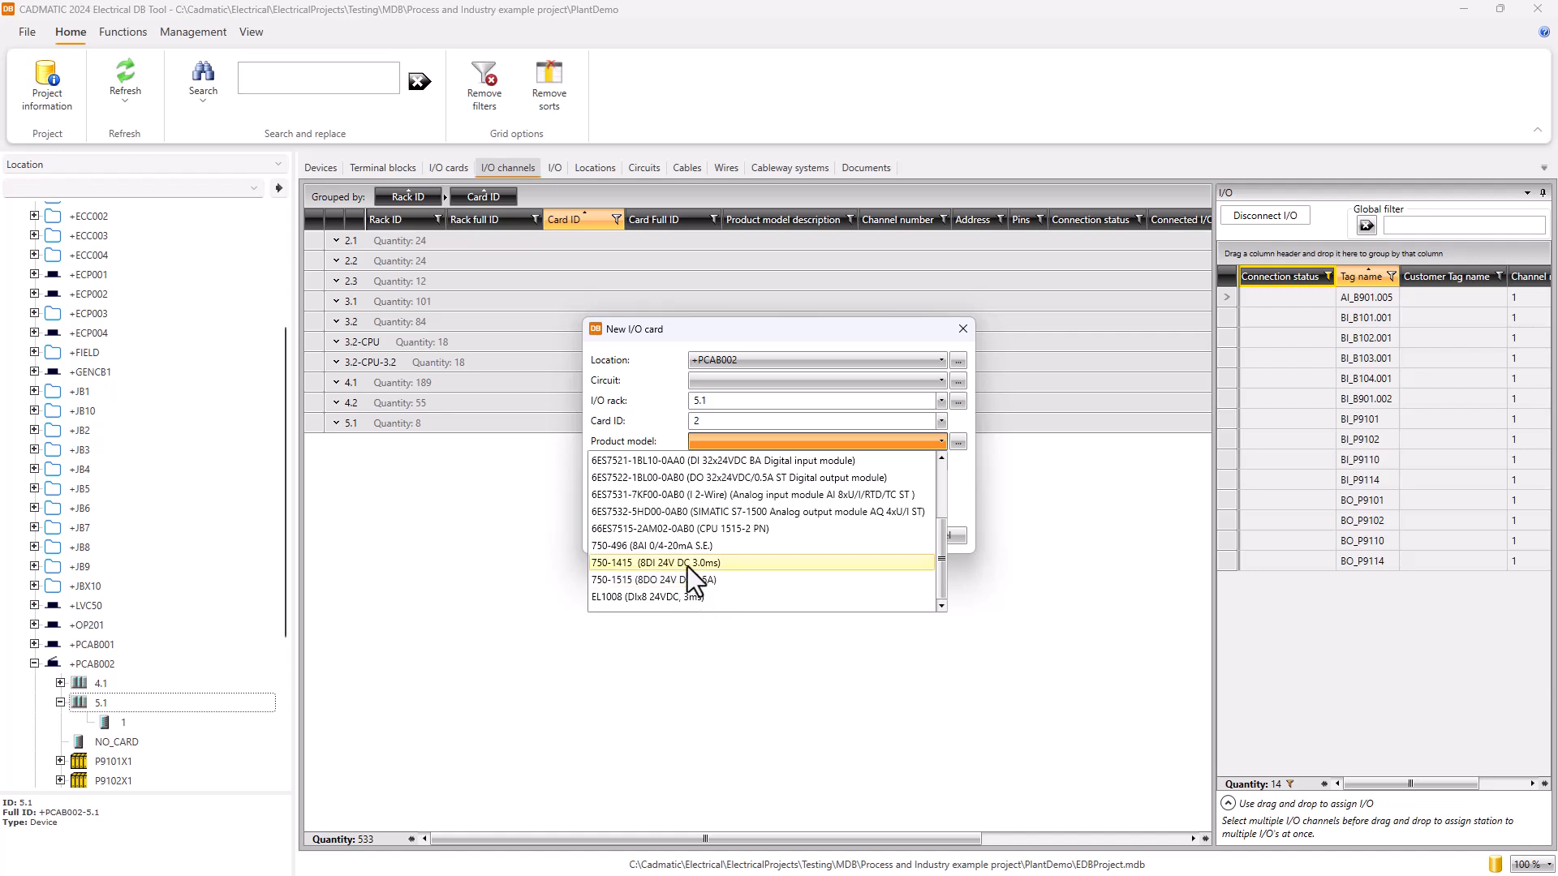
pyautogui.click(688, 564)
pyautogui.click(875, 591)
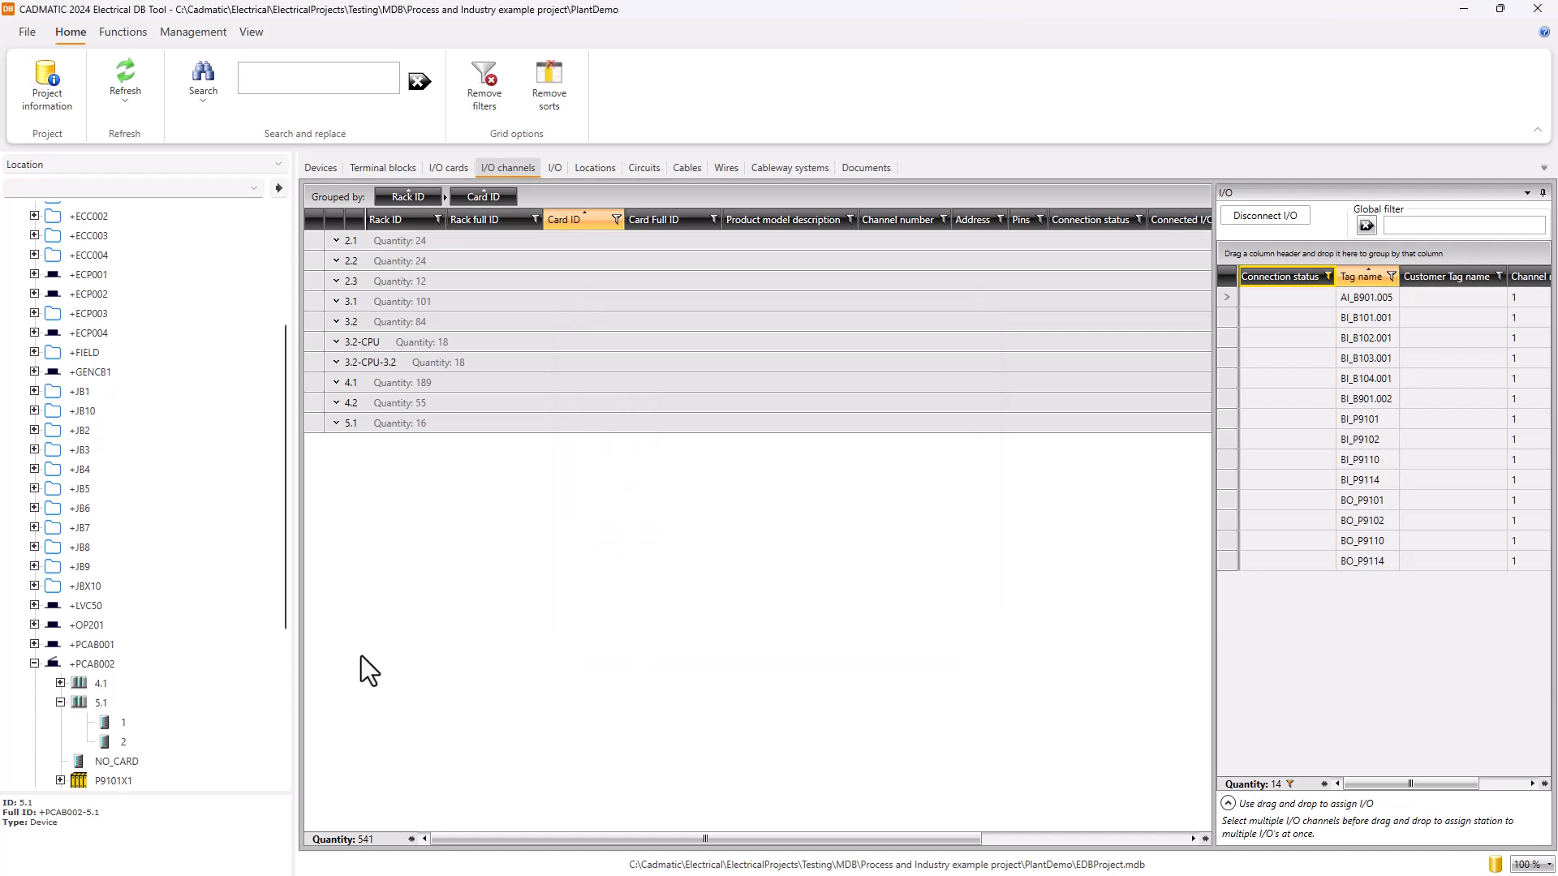
# Add I/O card 3 to rack 5.1 with the digital input model 750-1415 (8DI 24V DC 3.0ms)
pyautogui.rightClick(114, 699)
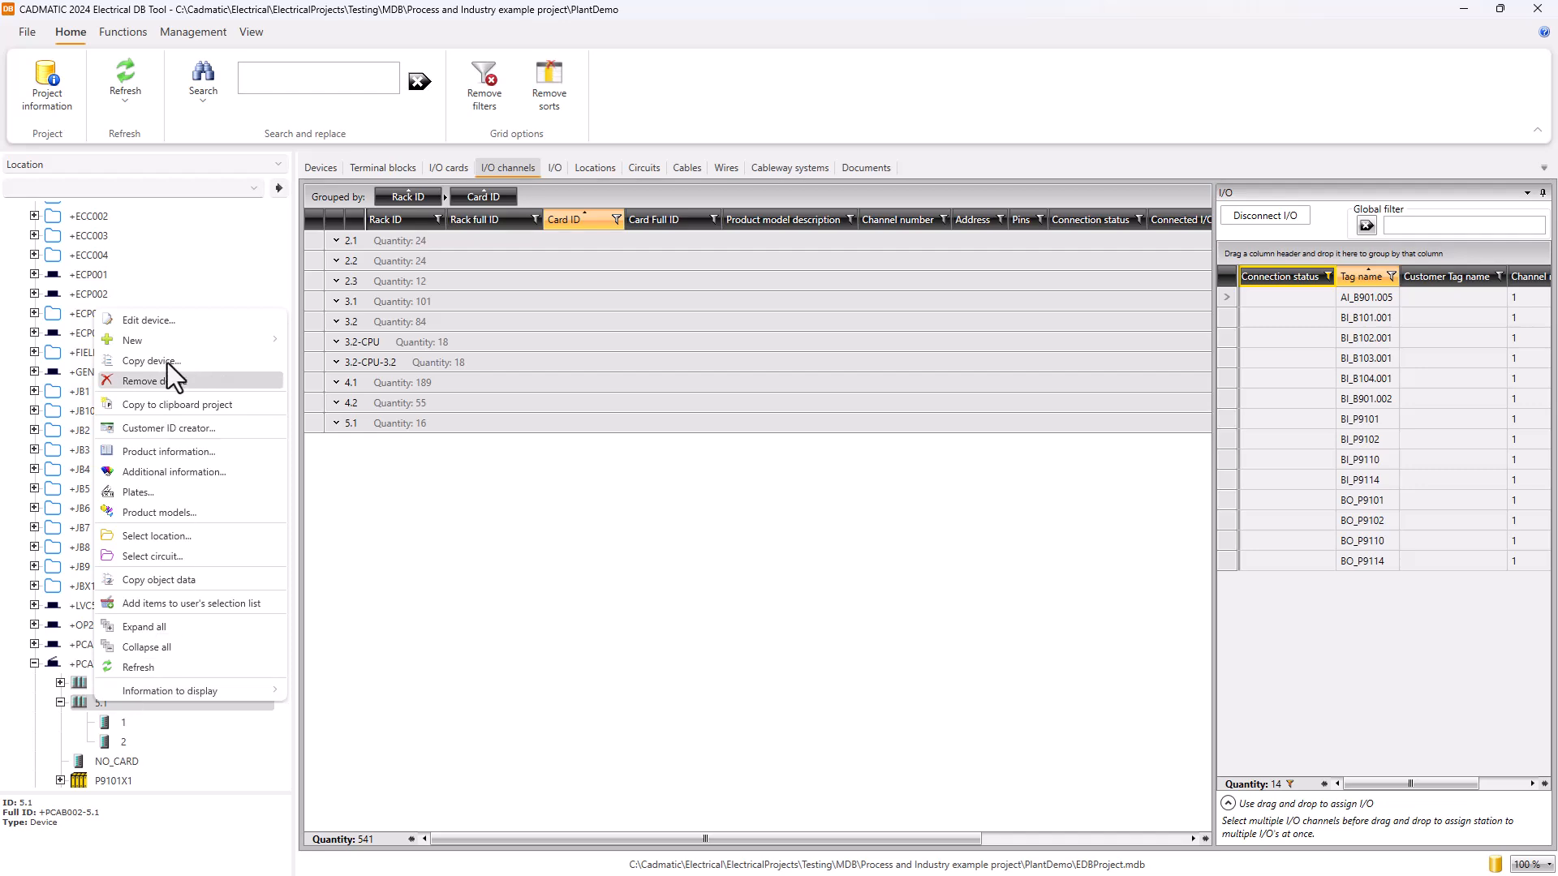
pyautogui.moveTo(167, 339)
pyautogui.click(384, 362)
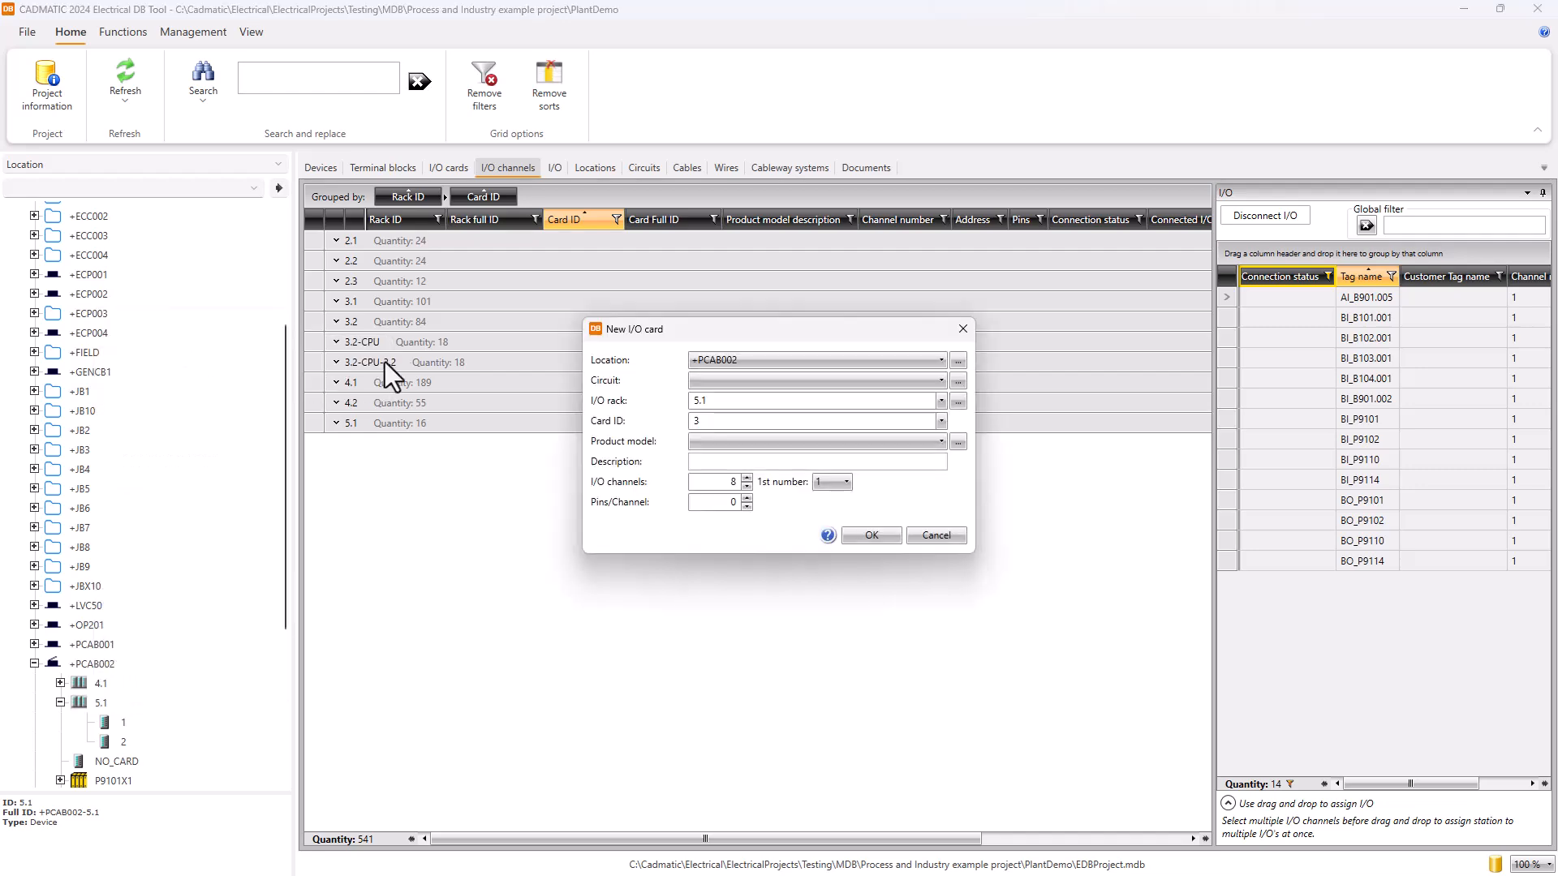
pyautogui.click(776, 442)
pyautogui.scroll(-5, 713, 547)
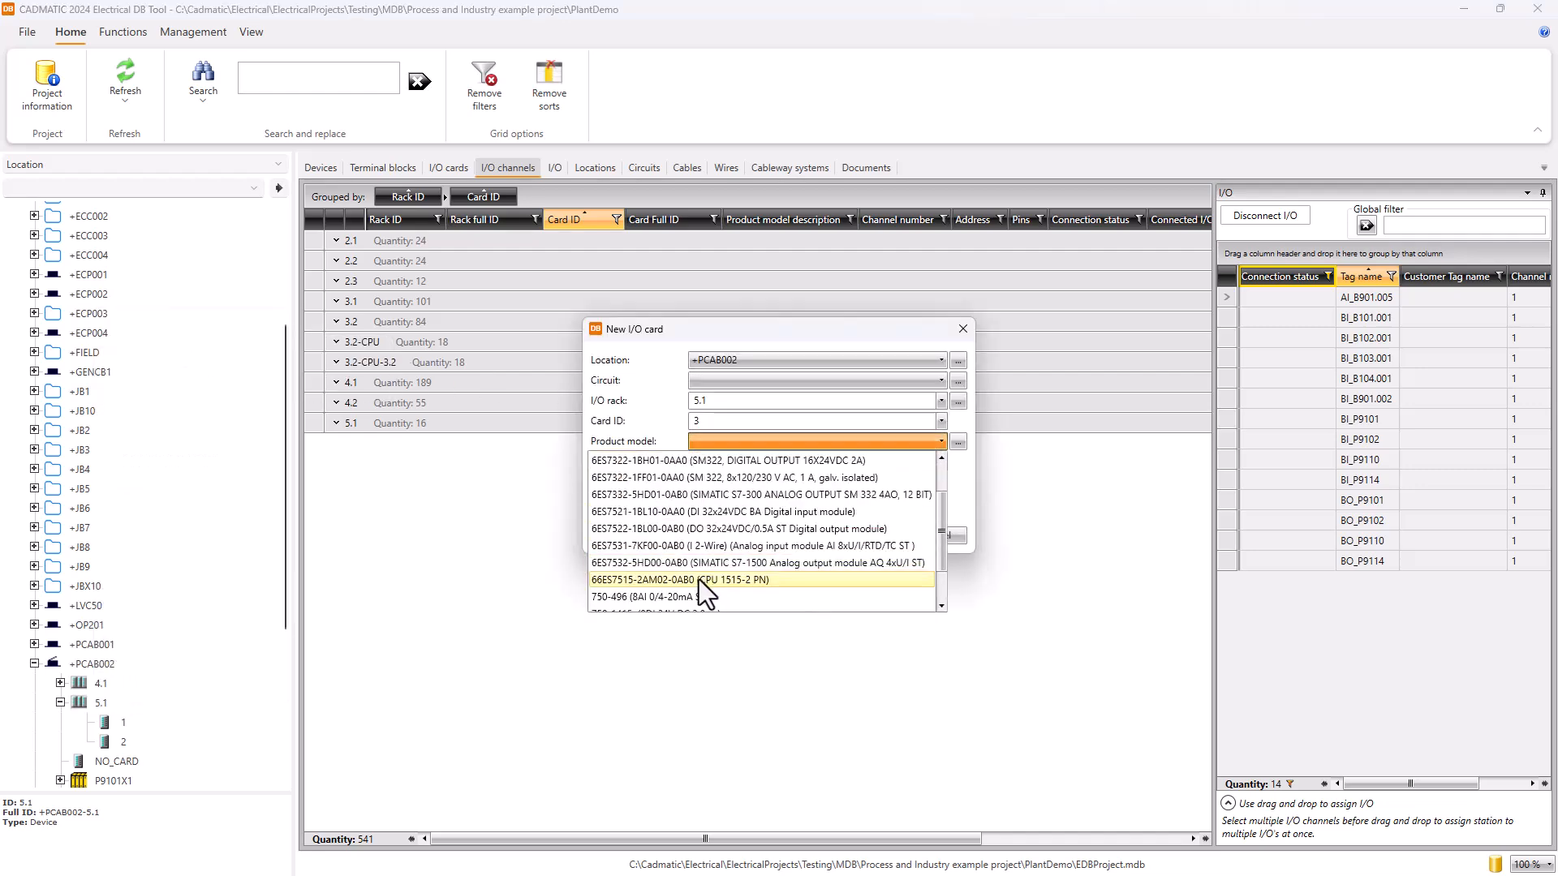
pyautogui.scroll(-1, 699, 578)
pyautogui.click(699, 568)
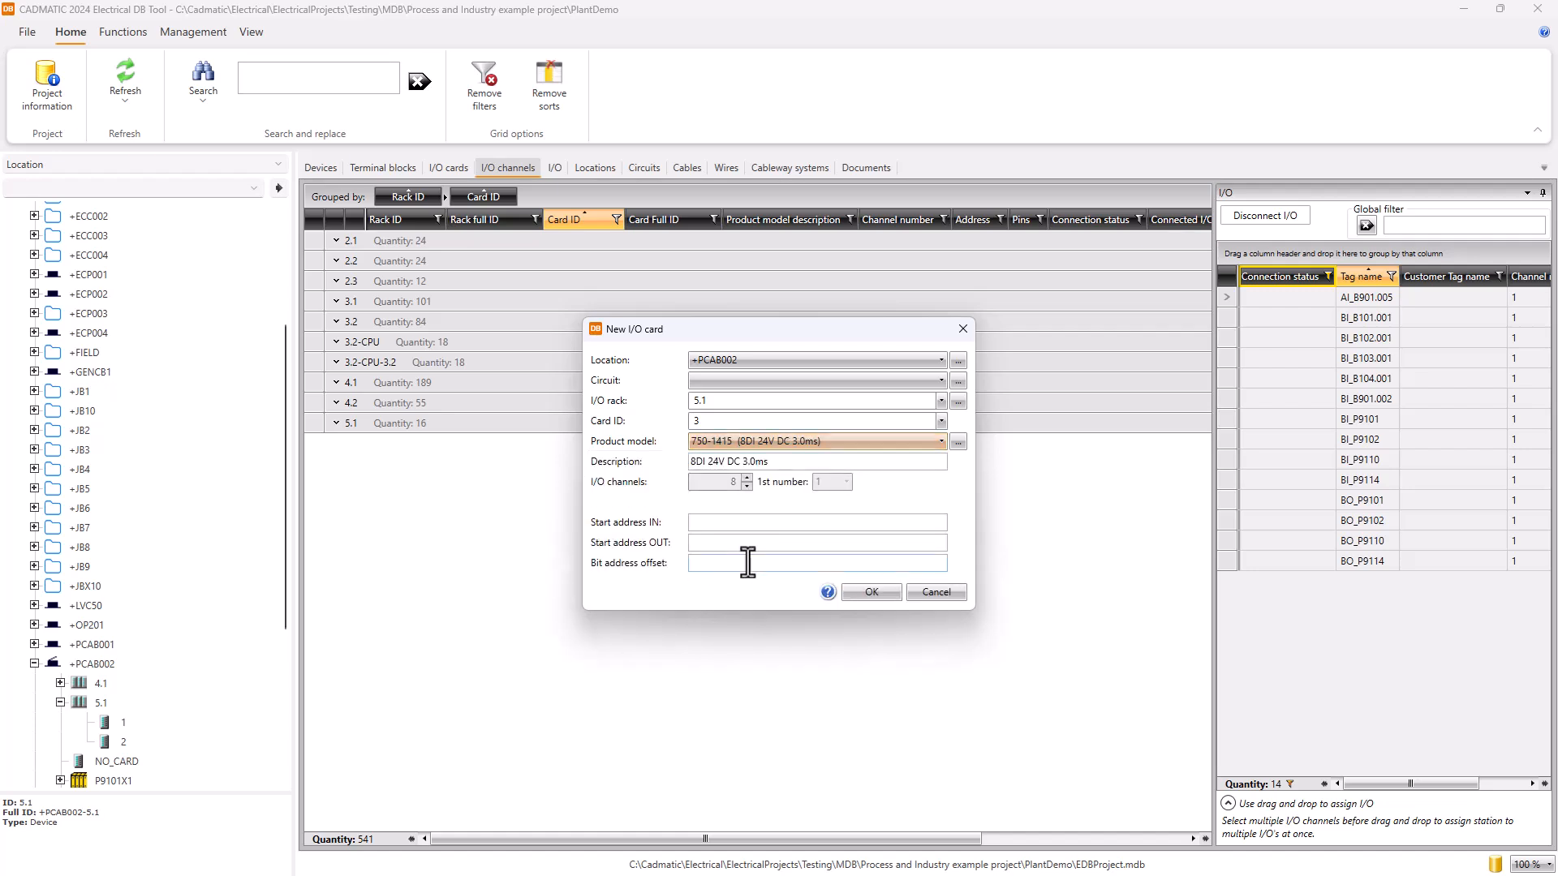
pyautogui.click(863, 594)
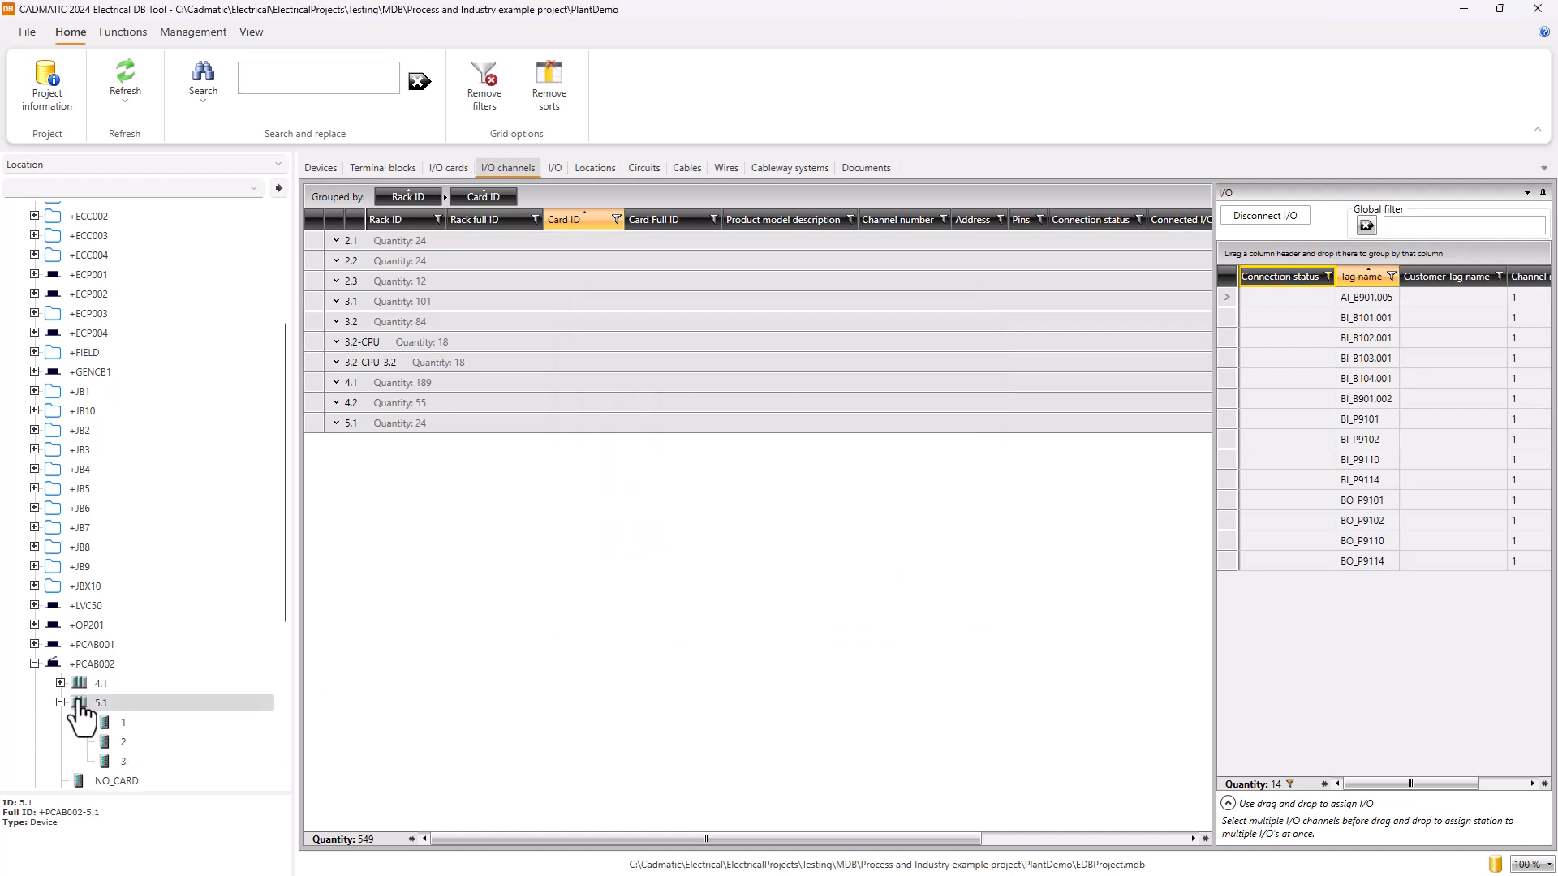
# Add I/O card 4 to rack 5.1 with the digital output model 750-1515 (8DO 24V DC 0.5A)
pyautogui.rightClick(81, 701)
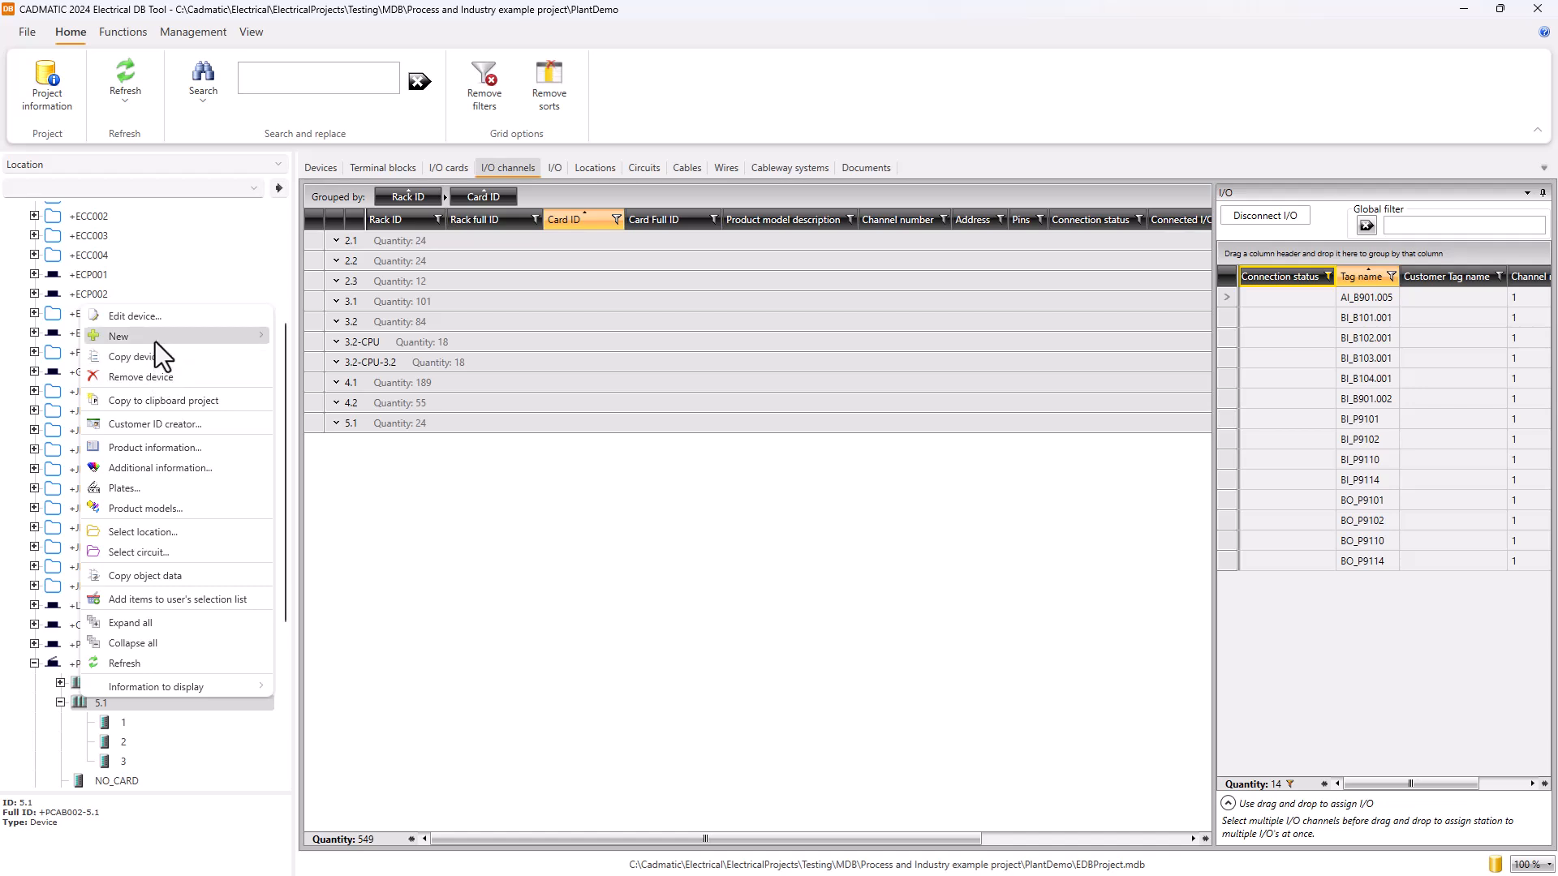
pyautogui.moveTo(241, 337)
pyautogui.click(329, 365)
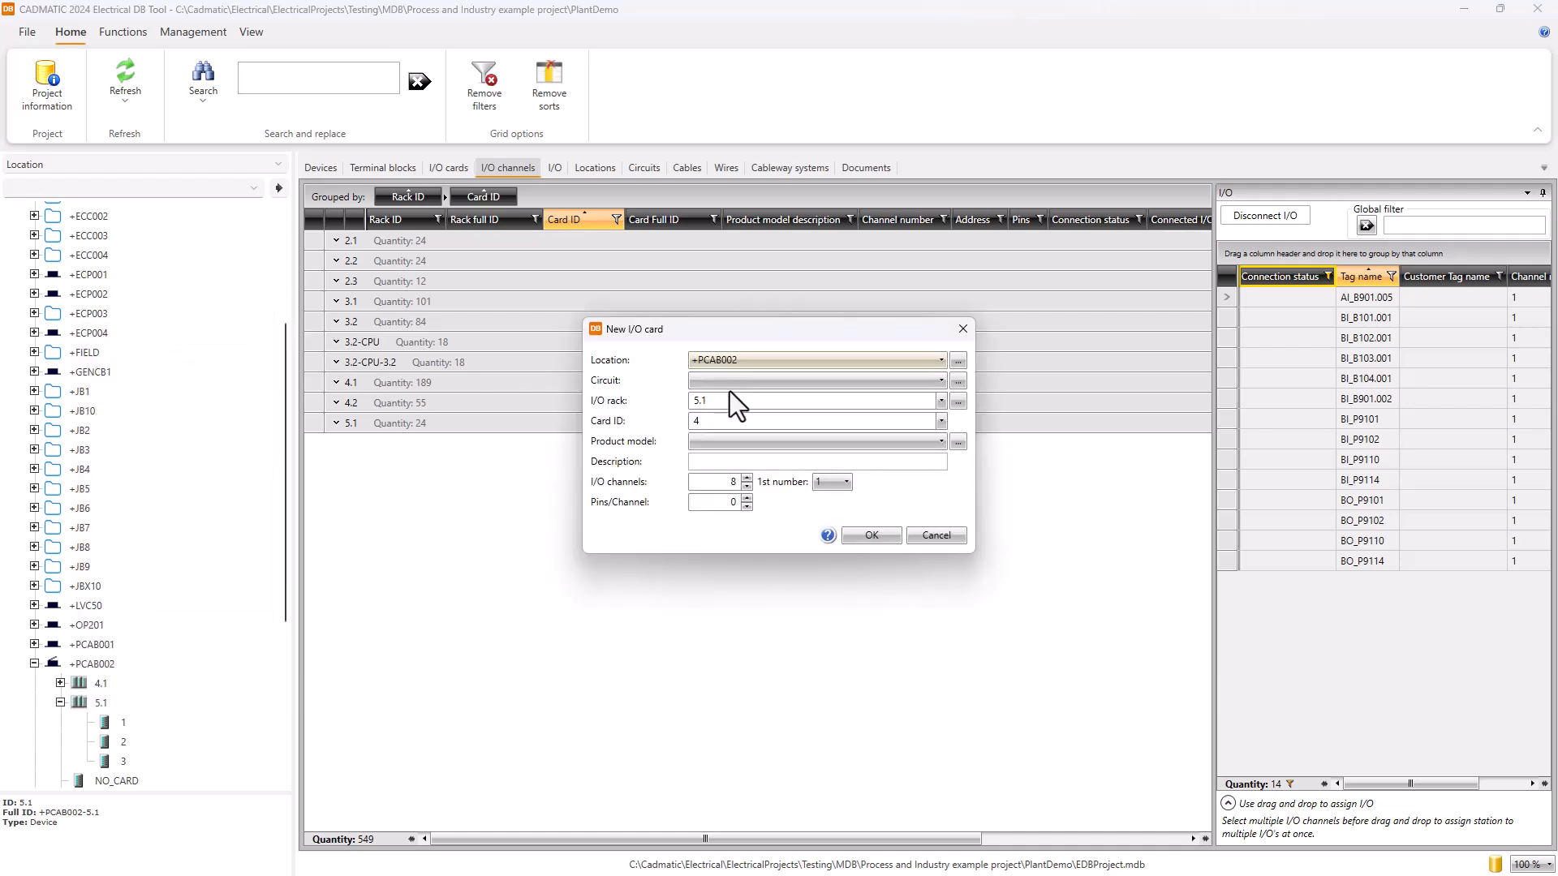
pyautogui.click(742, 443)
pyautogui.scroll(-1, 695, 550)
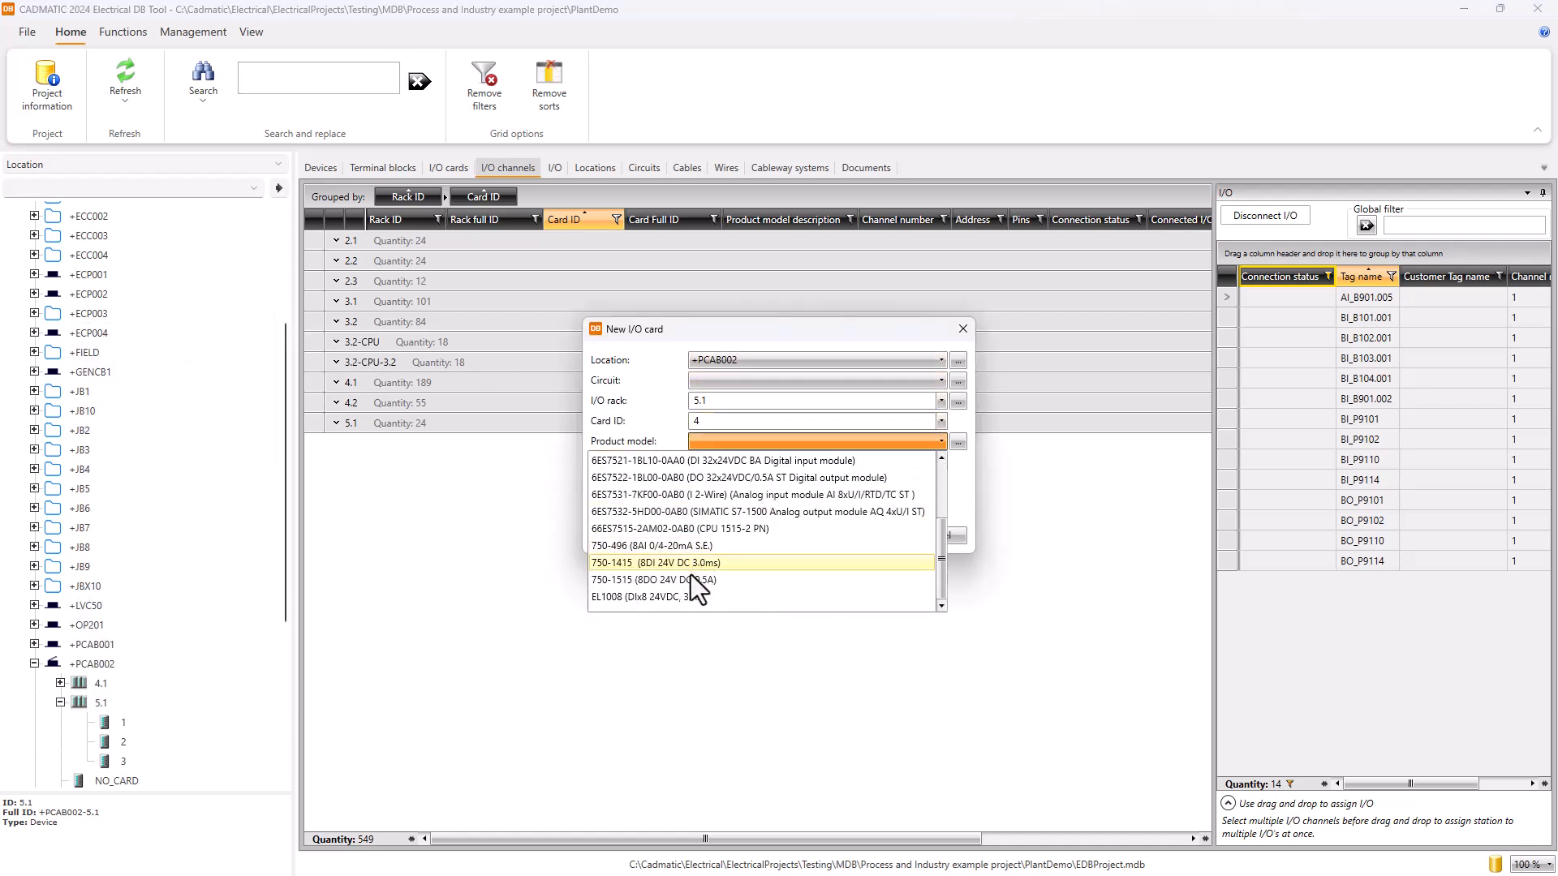
pyautogui.click(690, 580)
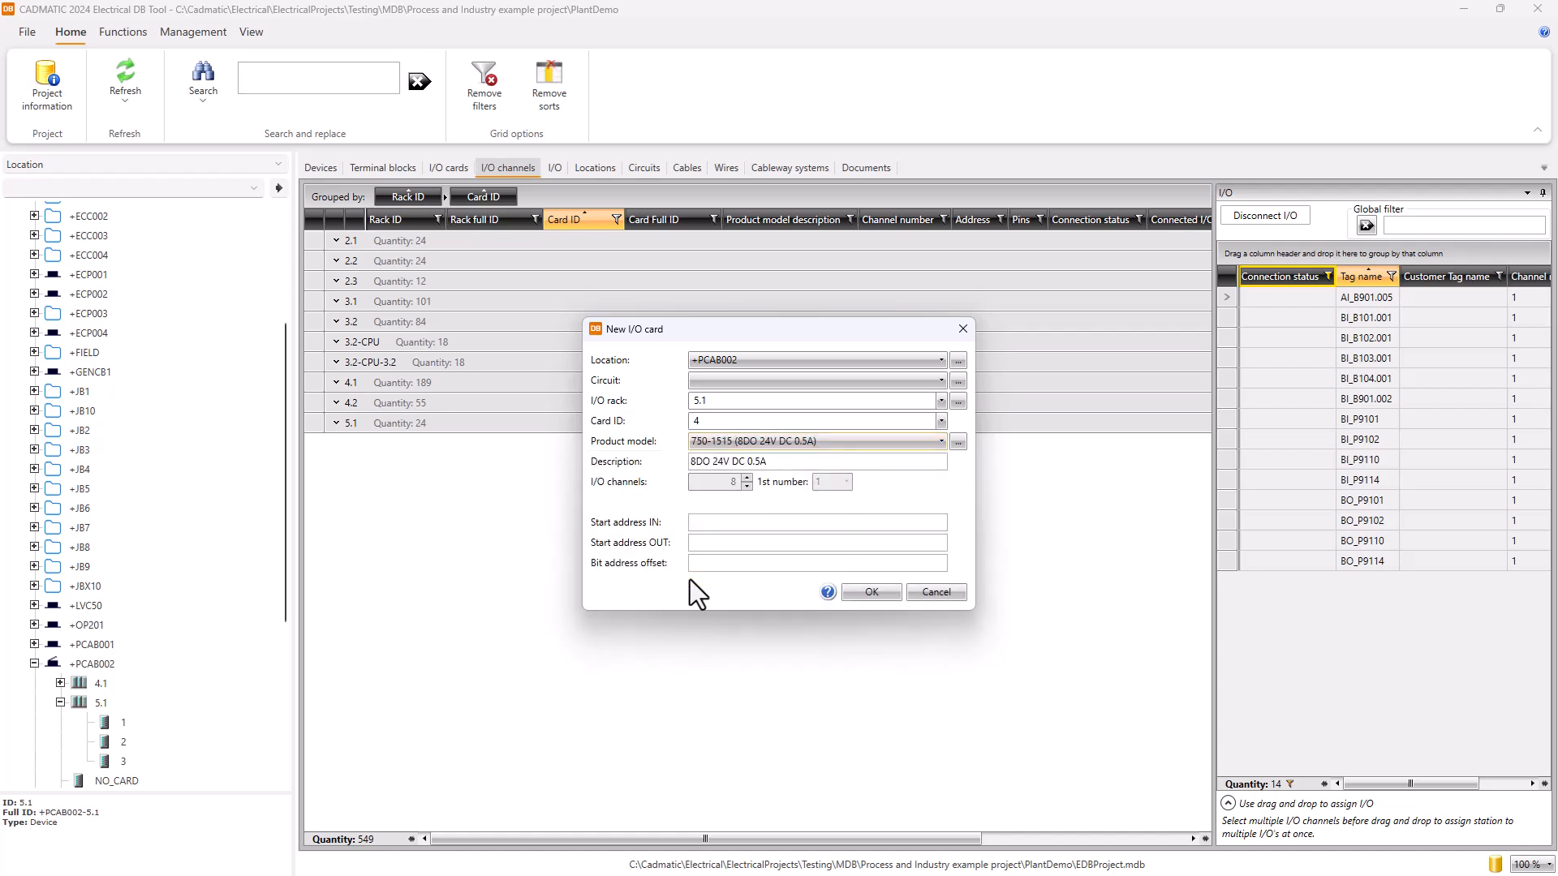
pyautogui.click(858, 595)
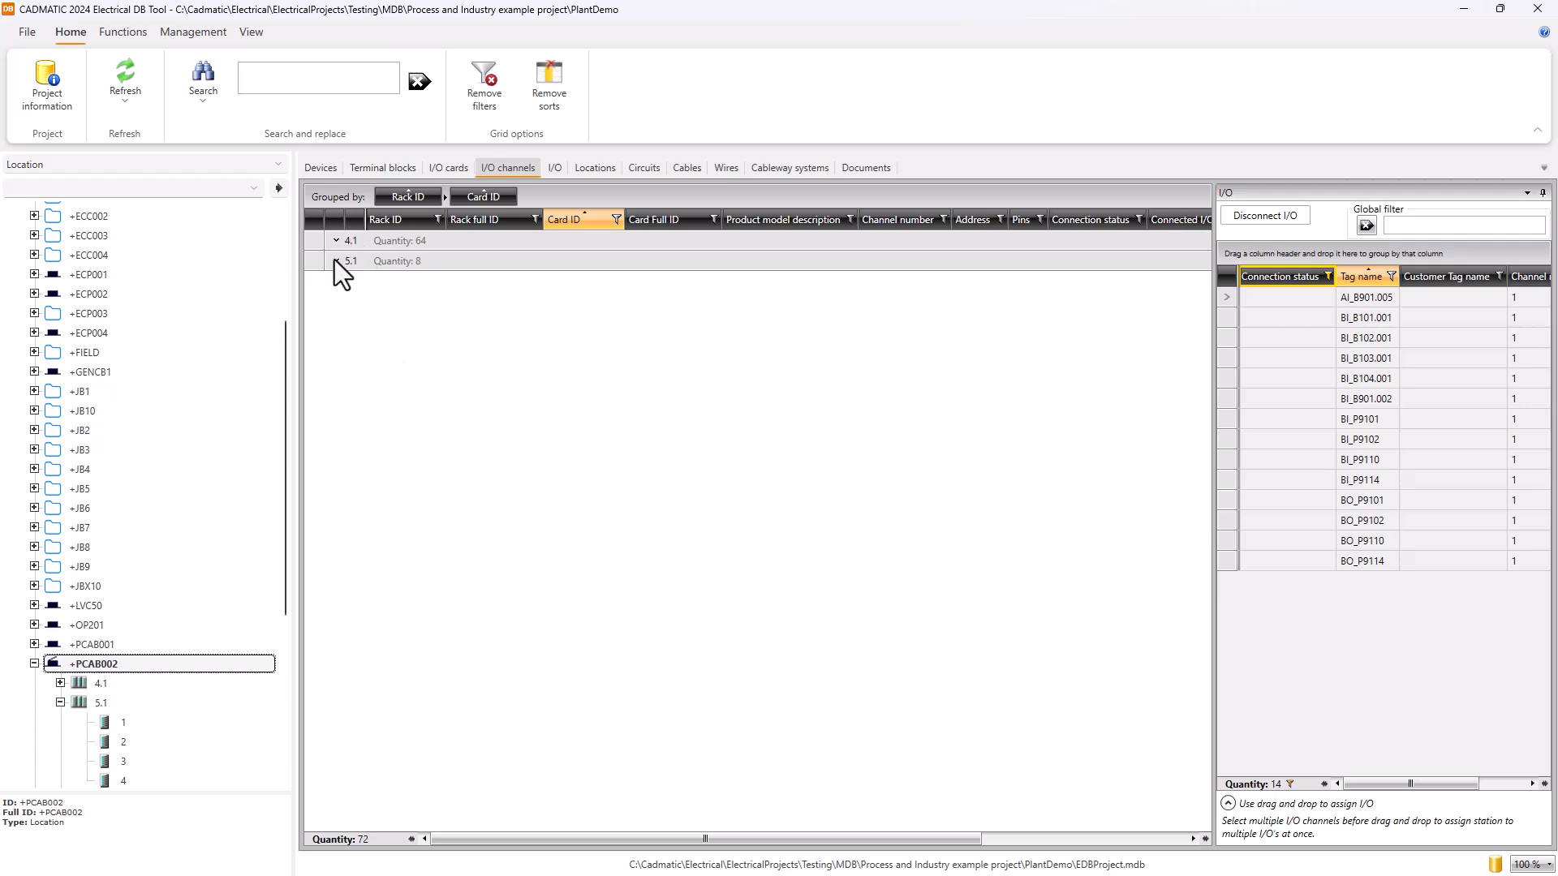
# Expand the channels of rack 5.1's cards and assign AI_B901.005 to channel 1 of card 5.1-1
pyautogui.click(336, 261)
pyautogui.click(356, 281)
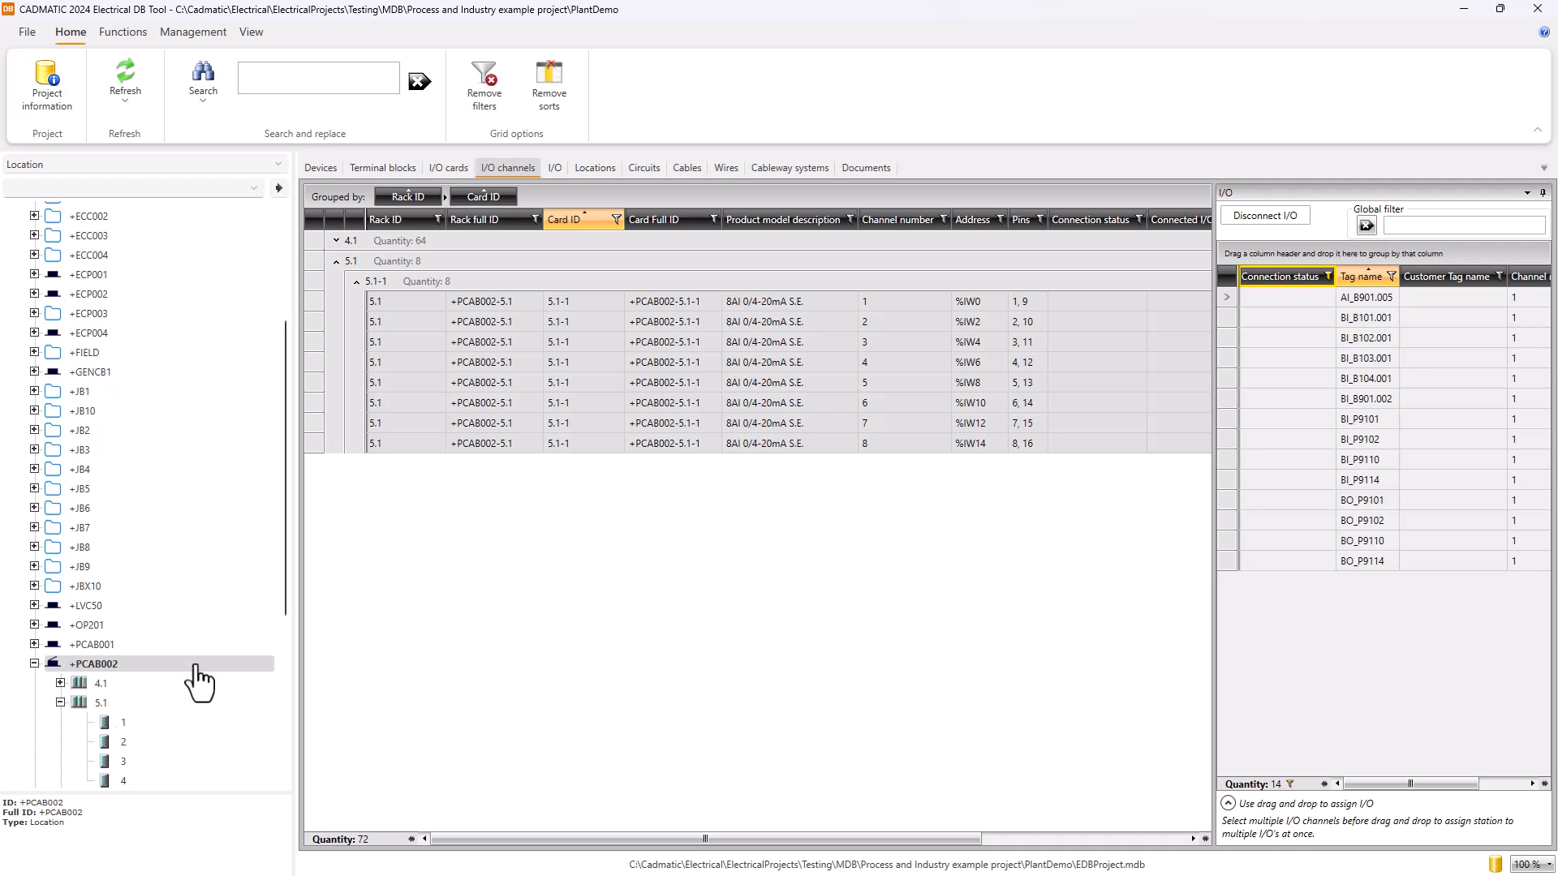
pyautogui.click(80, 704)
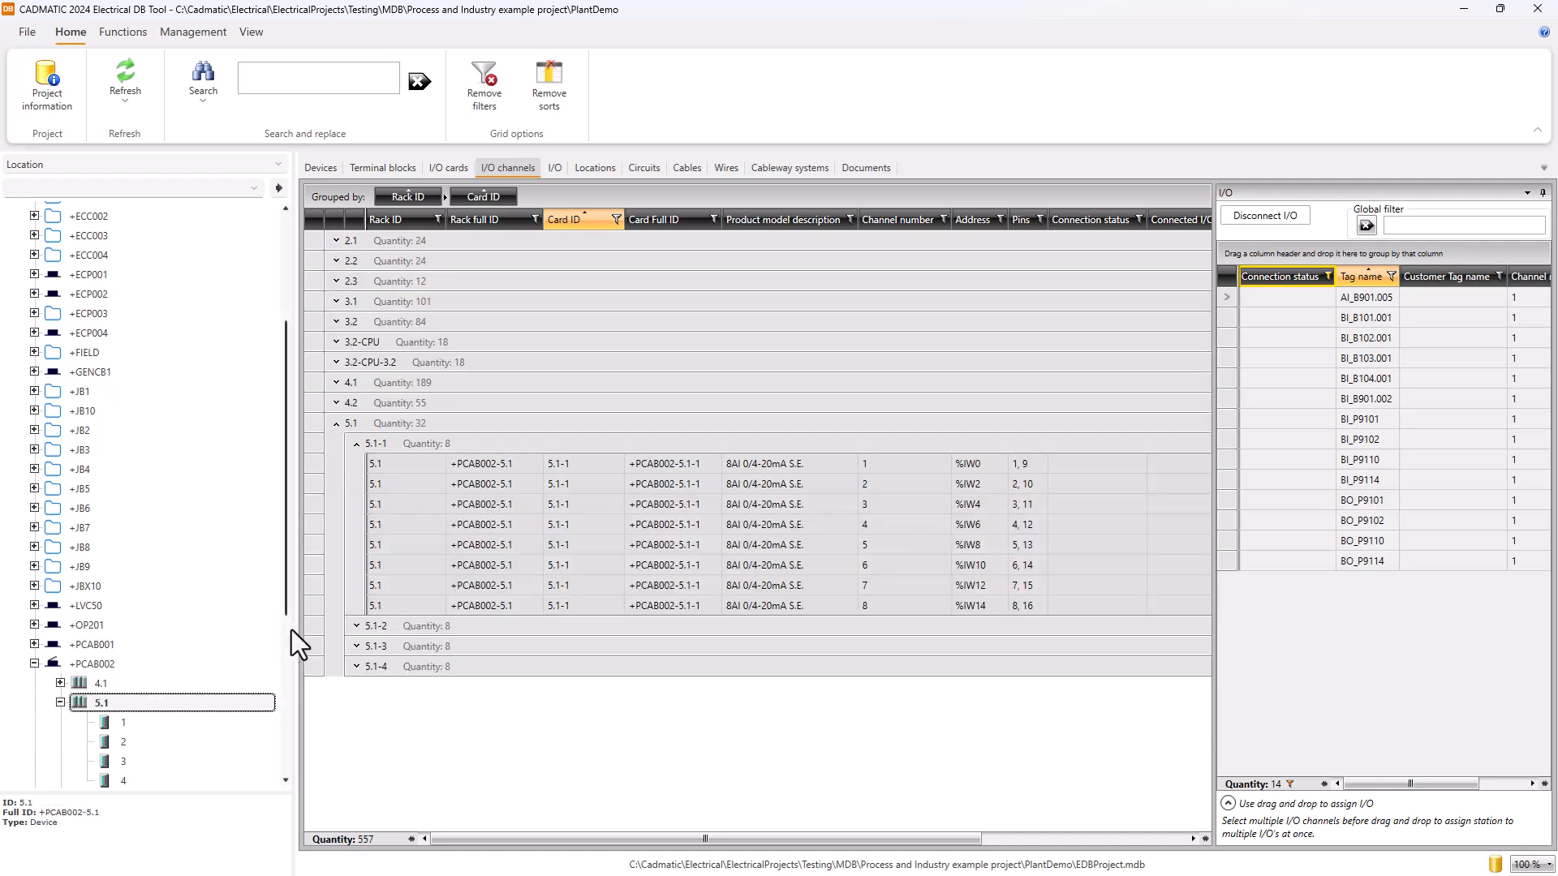
pyautogui.click(355, 628)
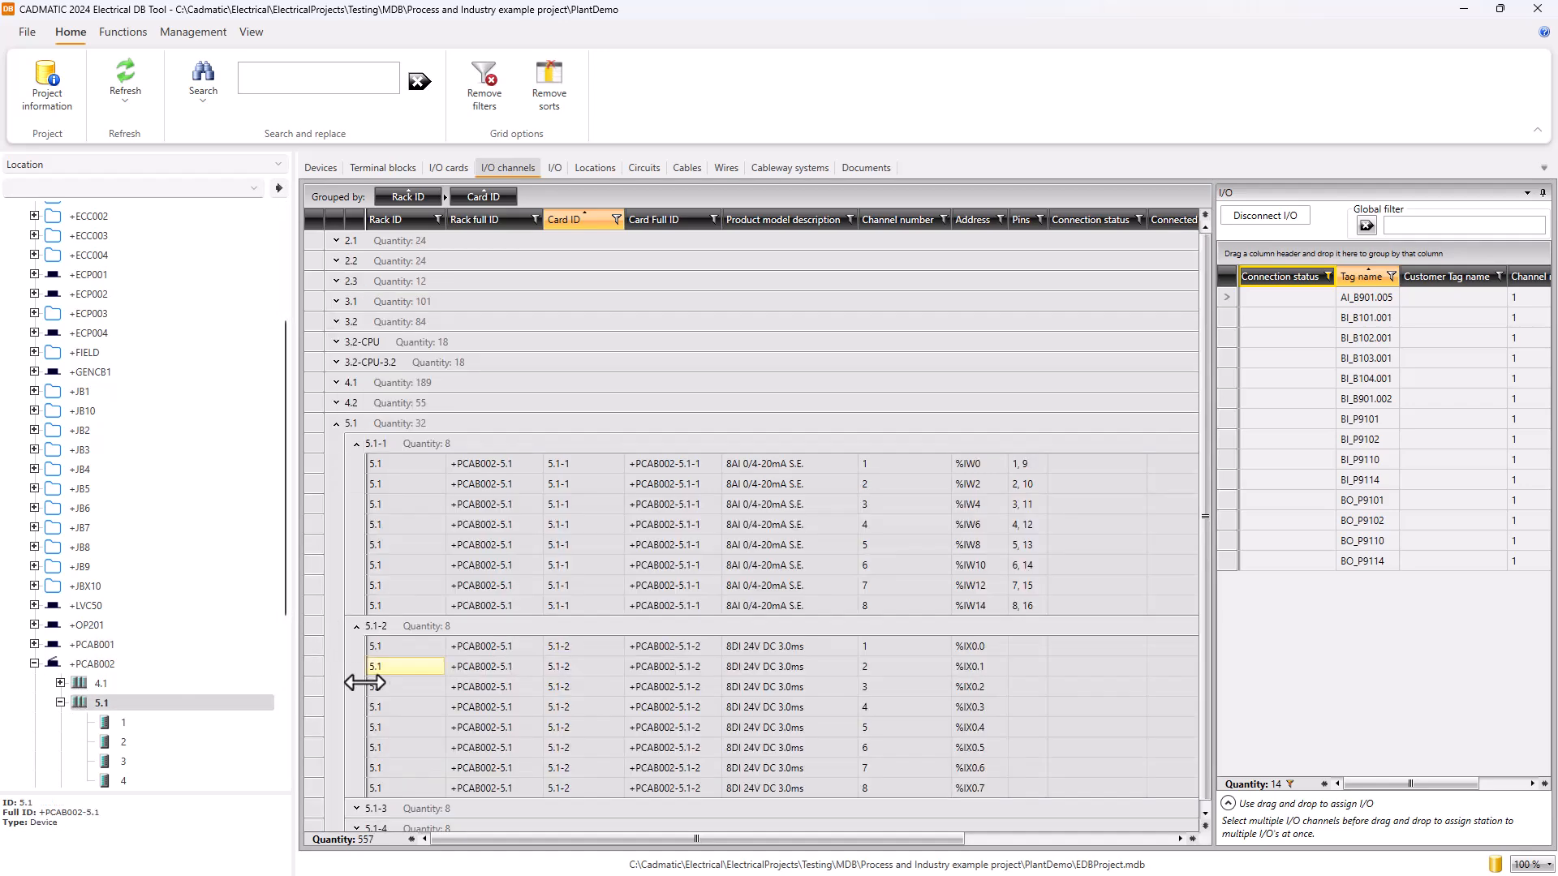
pyautogui.click(357, 801)
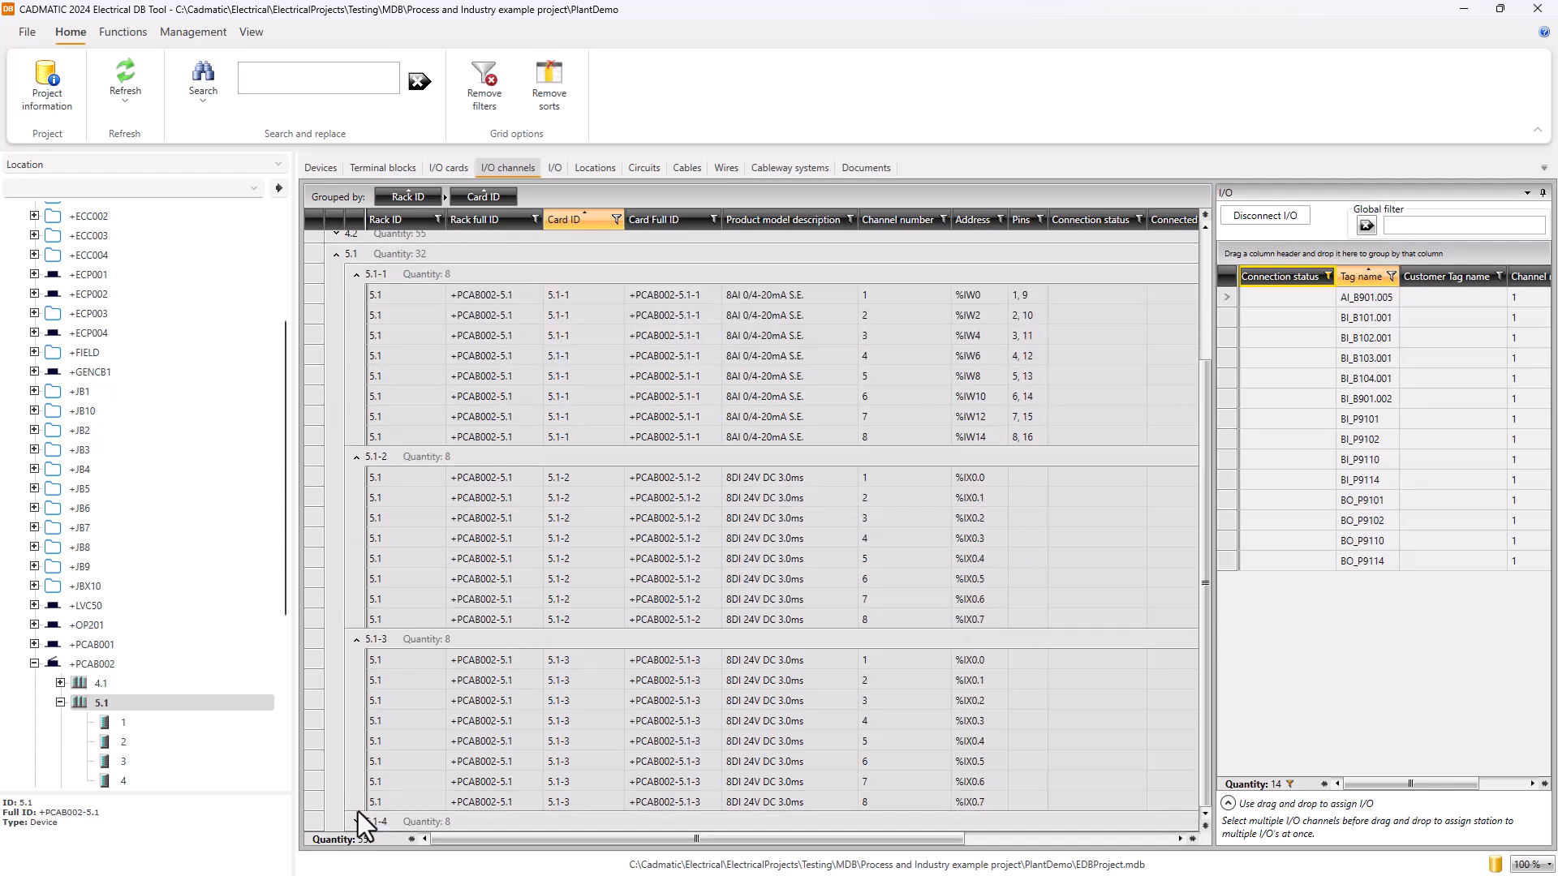
pyautogui.scroll(3, 581, 616)
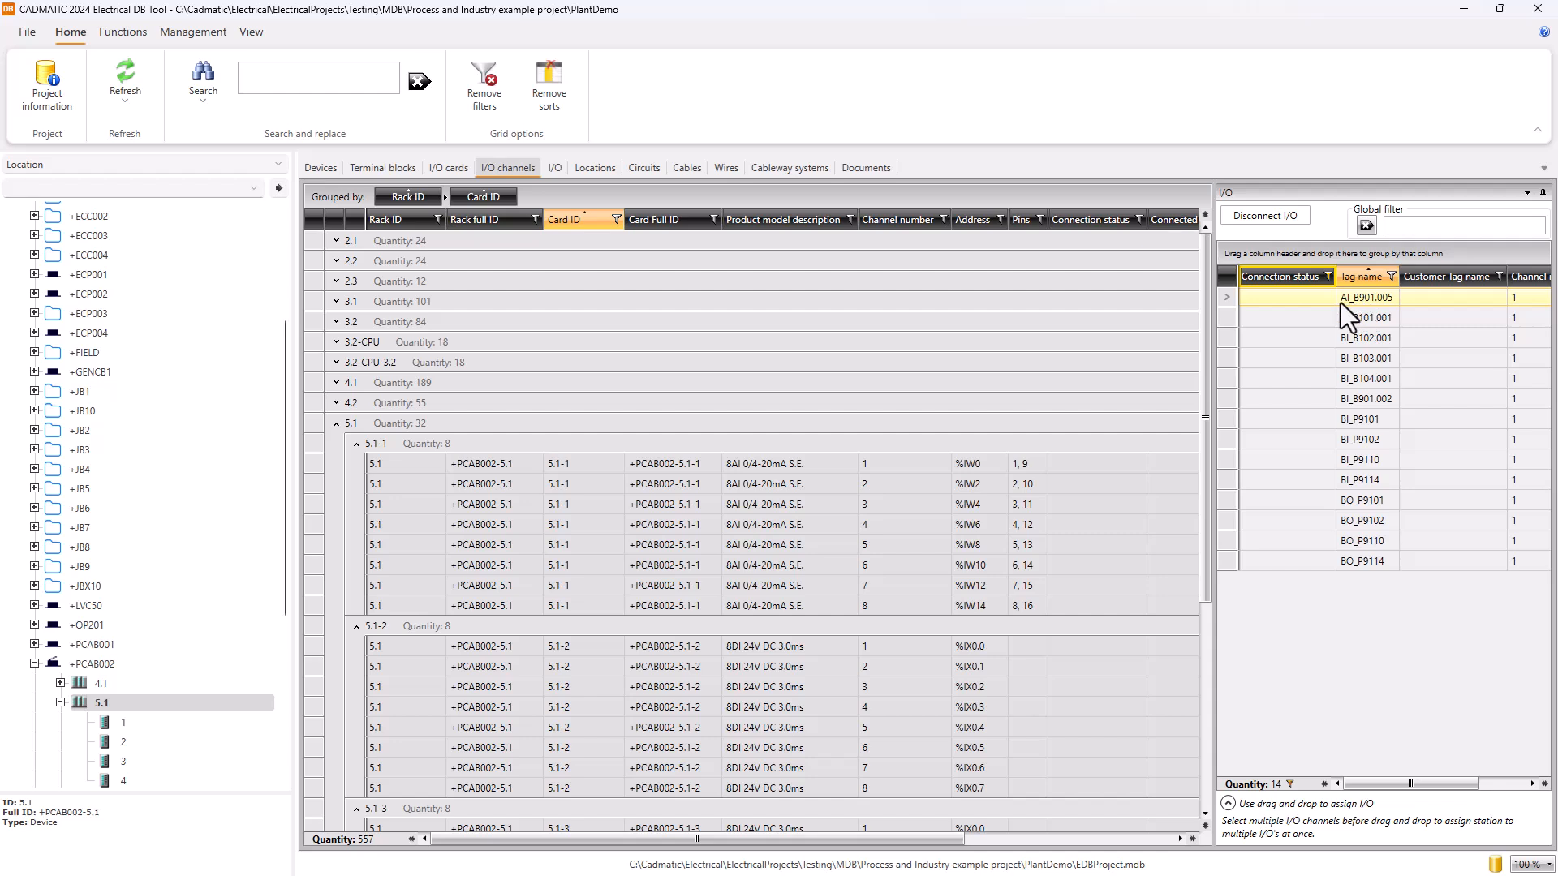
pyautogui.moveTo(1293, 299); pyautogui.dragTo(1089, 469)
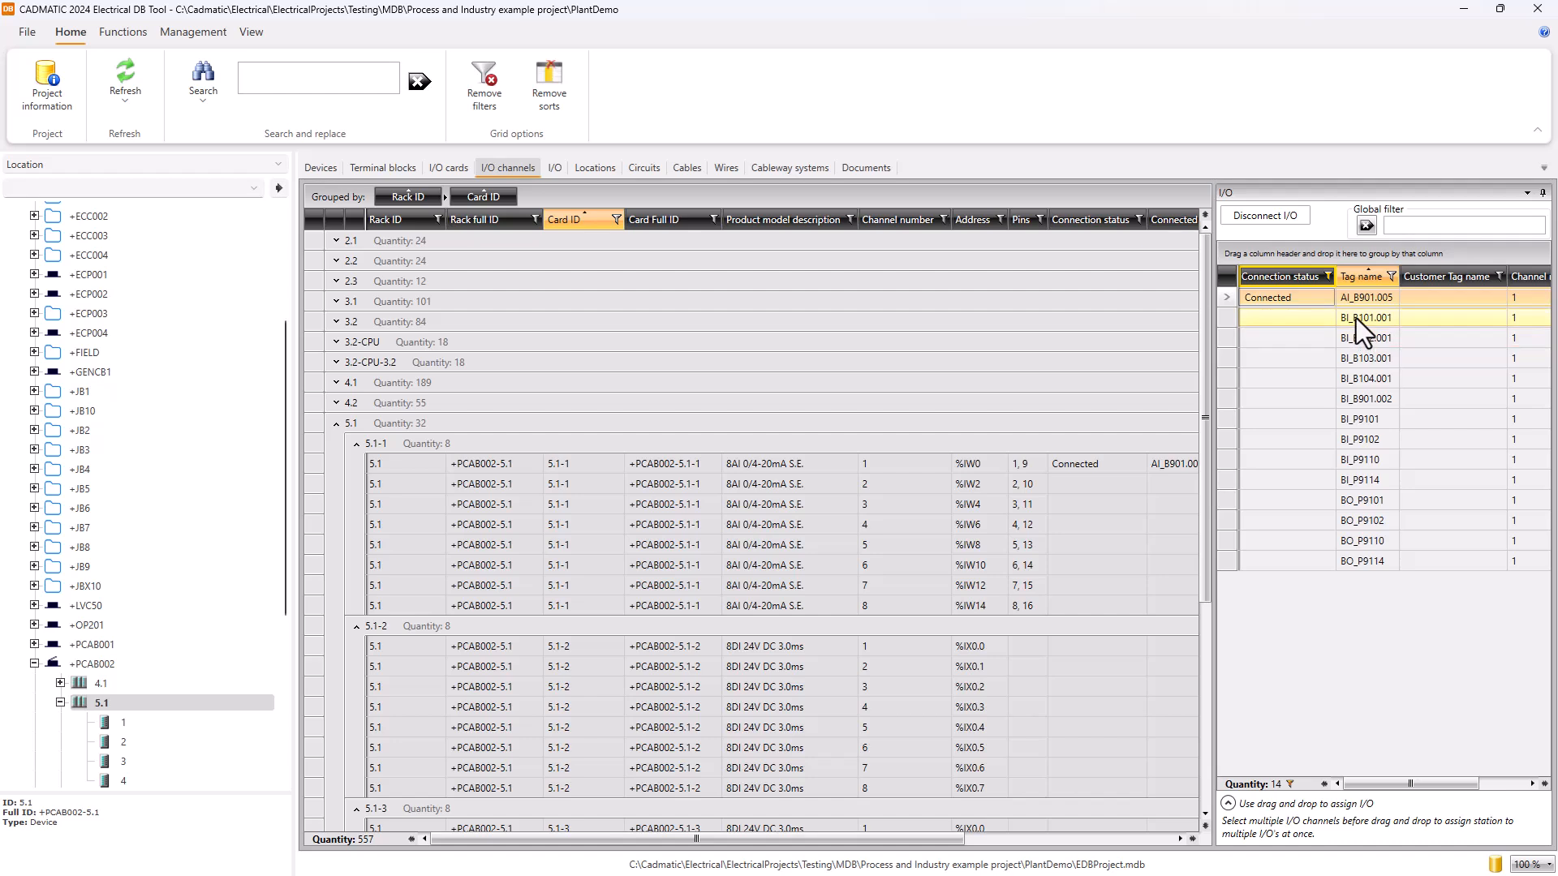
# Assign the five sensor inputs BI_B101.001 to BI_B901.002 together to card 5.1-2, starting at channel 1
pyautogui.click(1229, 320)
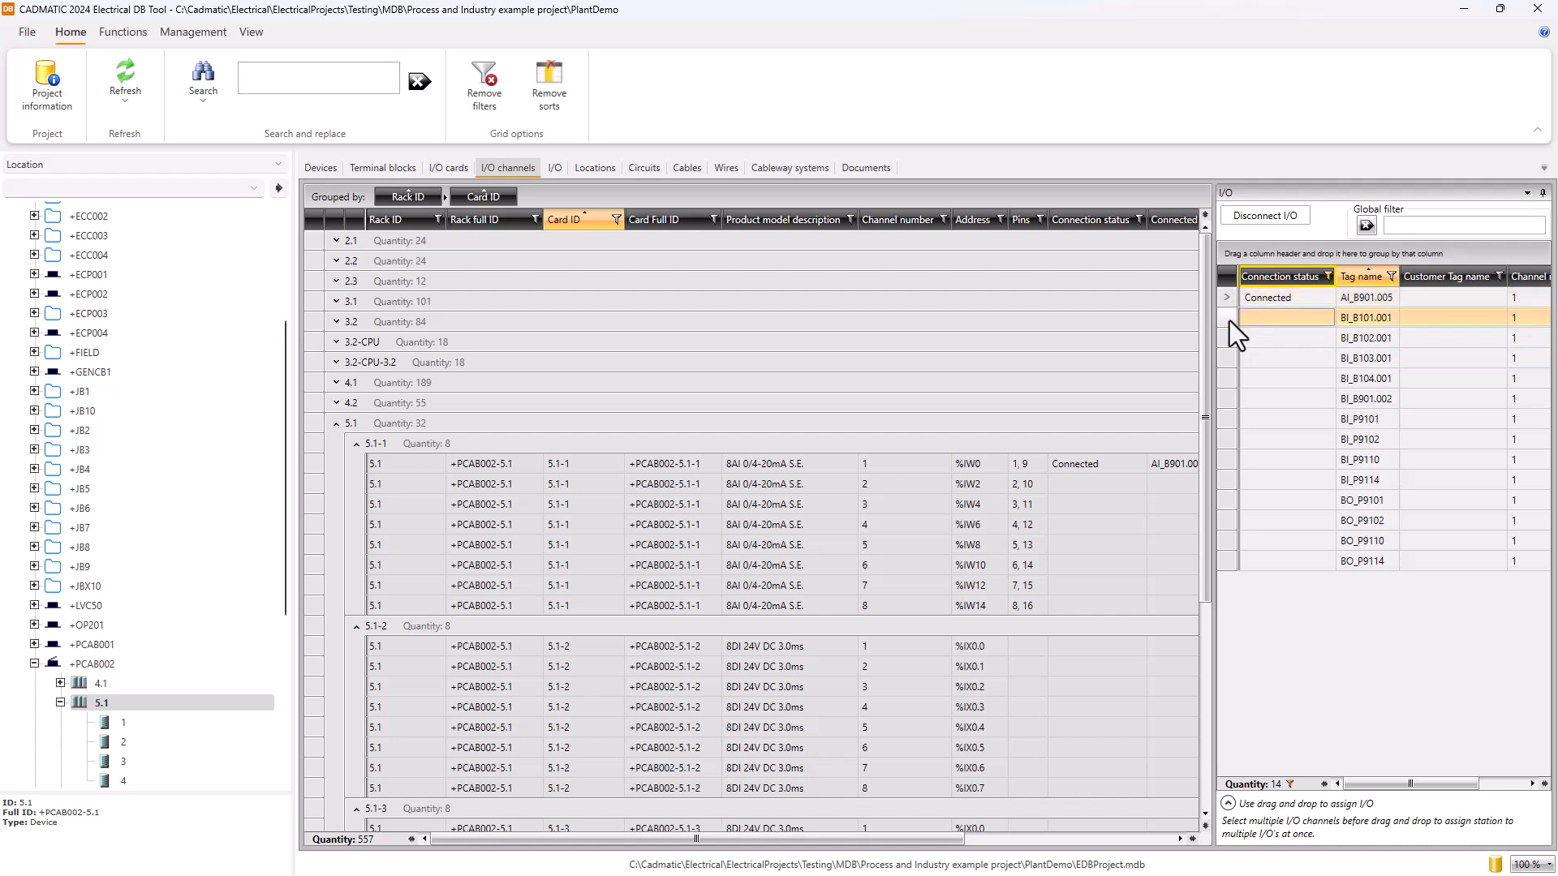
pyautogui.keyDown('shift'); pyautogui.click(1225, 401); pyautogui.keyUp('shift')
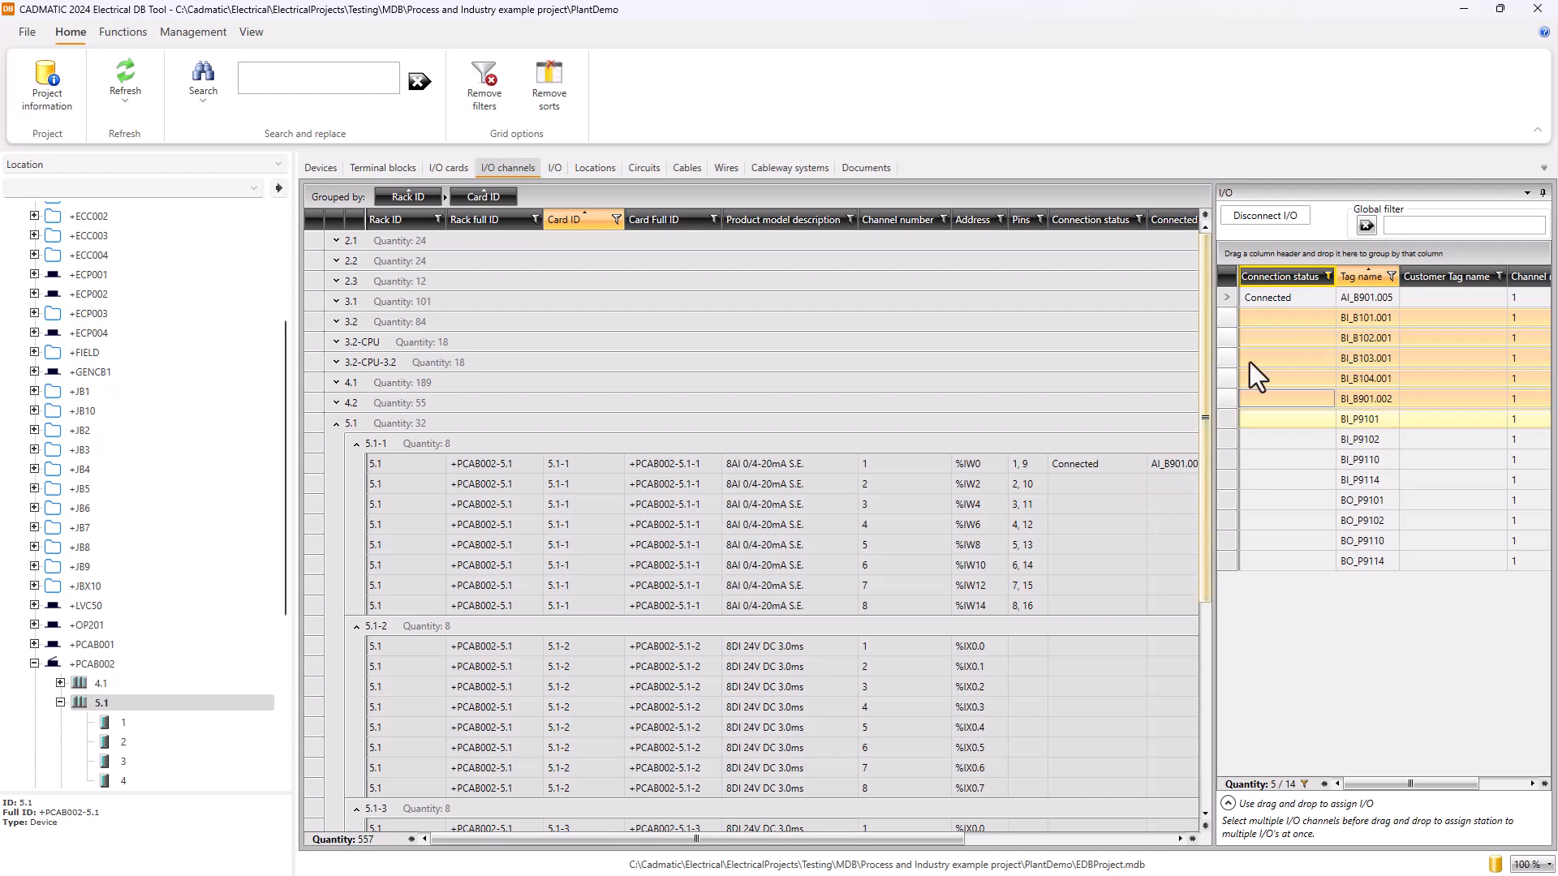
pyautogui.moveTo(1233, 320); pyautogui.dragTo(1087, 657)
pyautogui.click(800, 506)
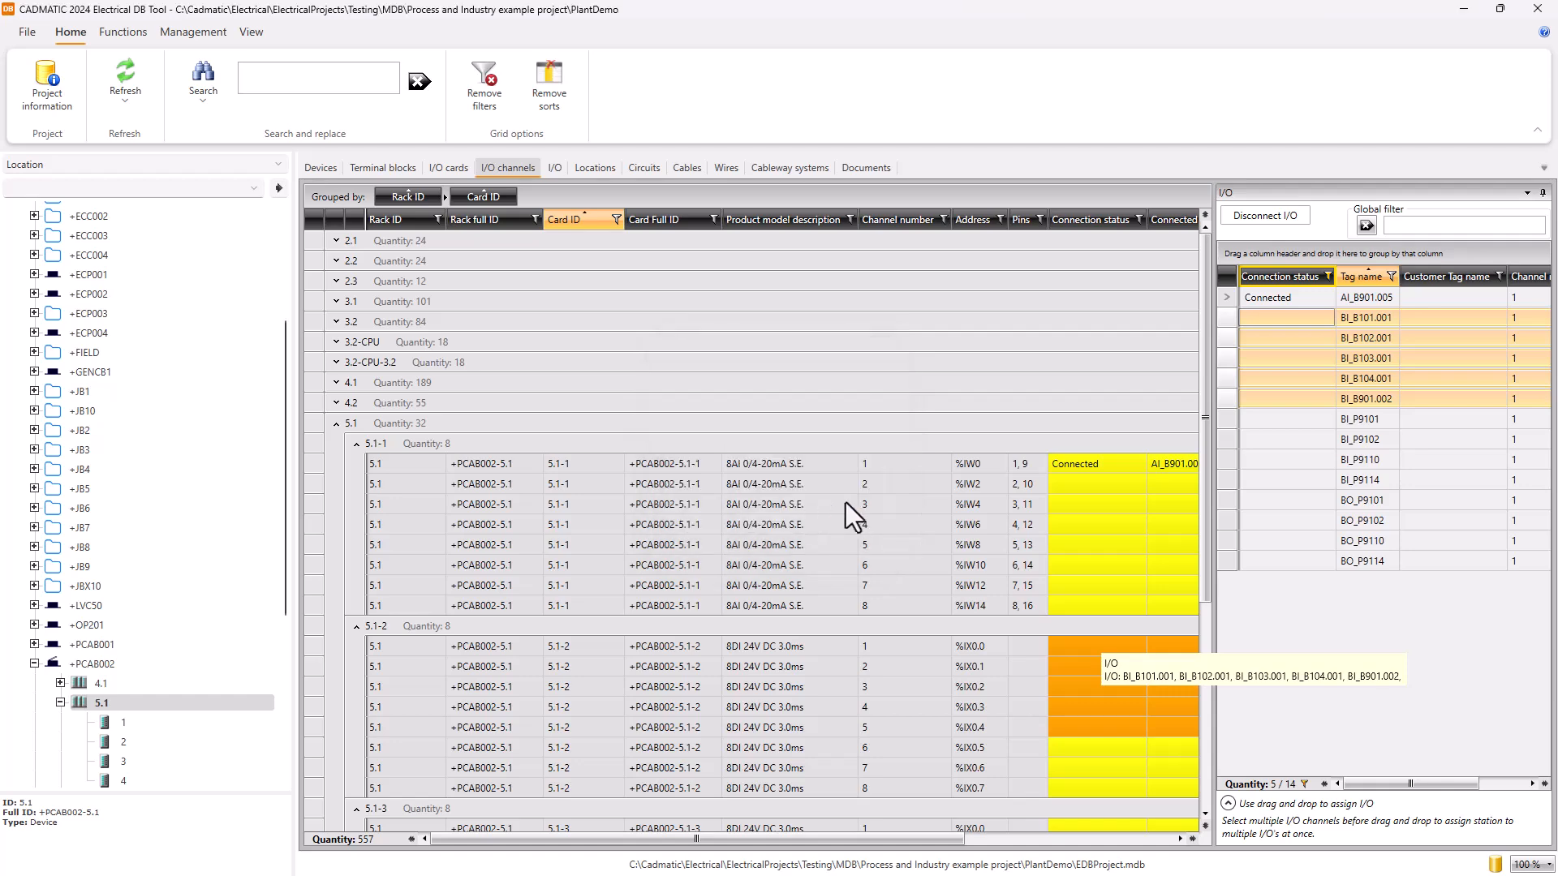
# Assign the four pump inputs BI_P9101, BI_P9102, BI_P9110 and BI_P9114 to card 5.1-3, starting at channel 1
pyautogui.scroll(-3, 855, 506)
pyautogui.scroll(-1, 855, 508)
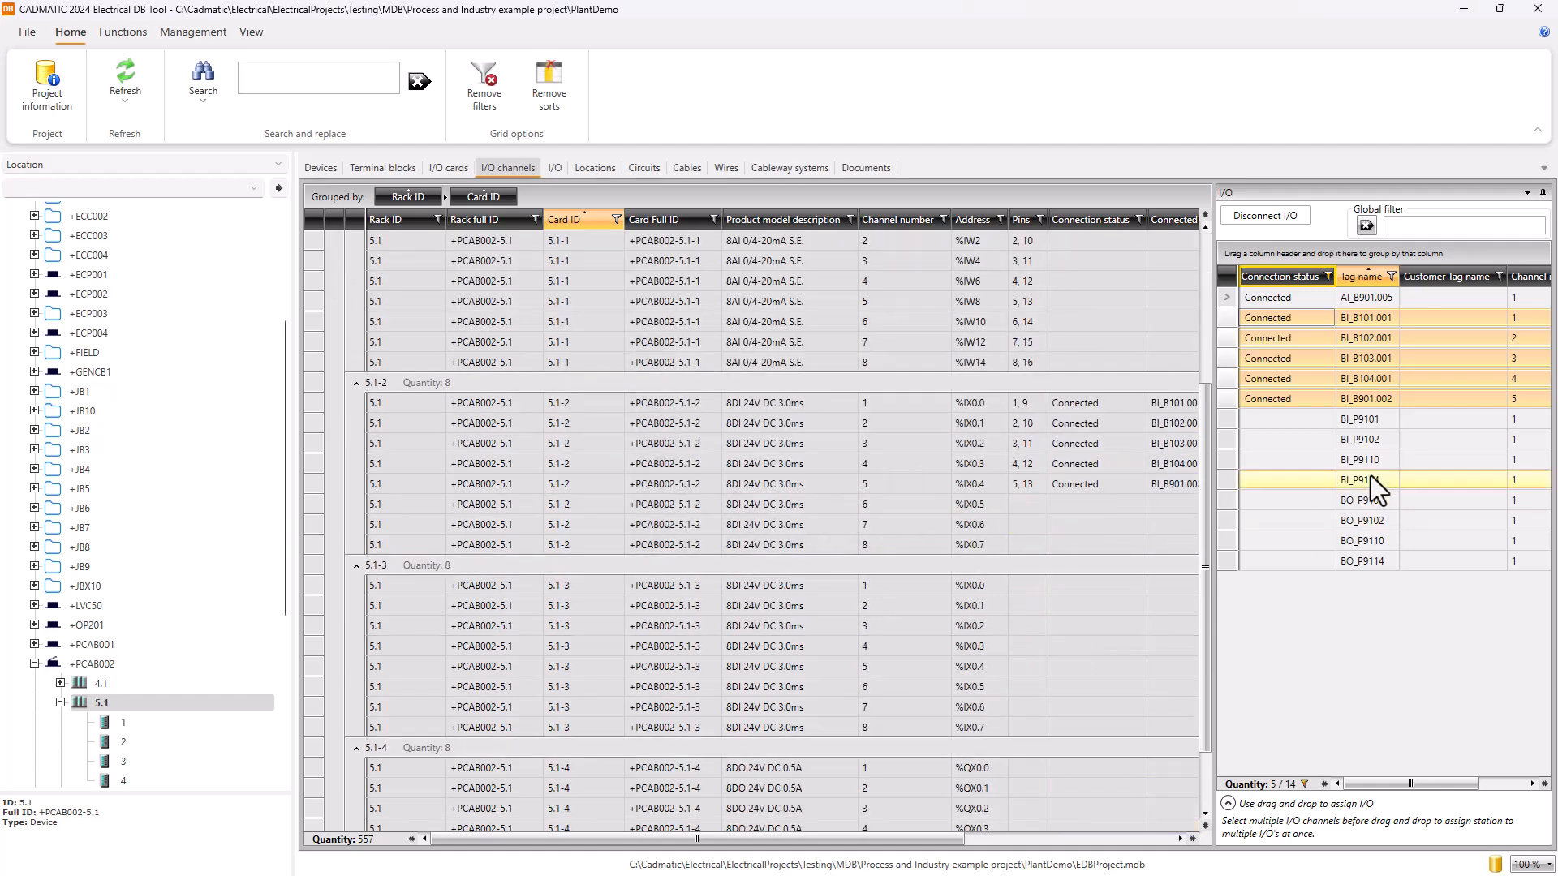
pyautogui.click(1230, 420)
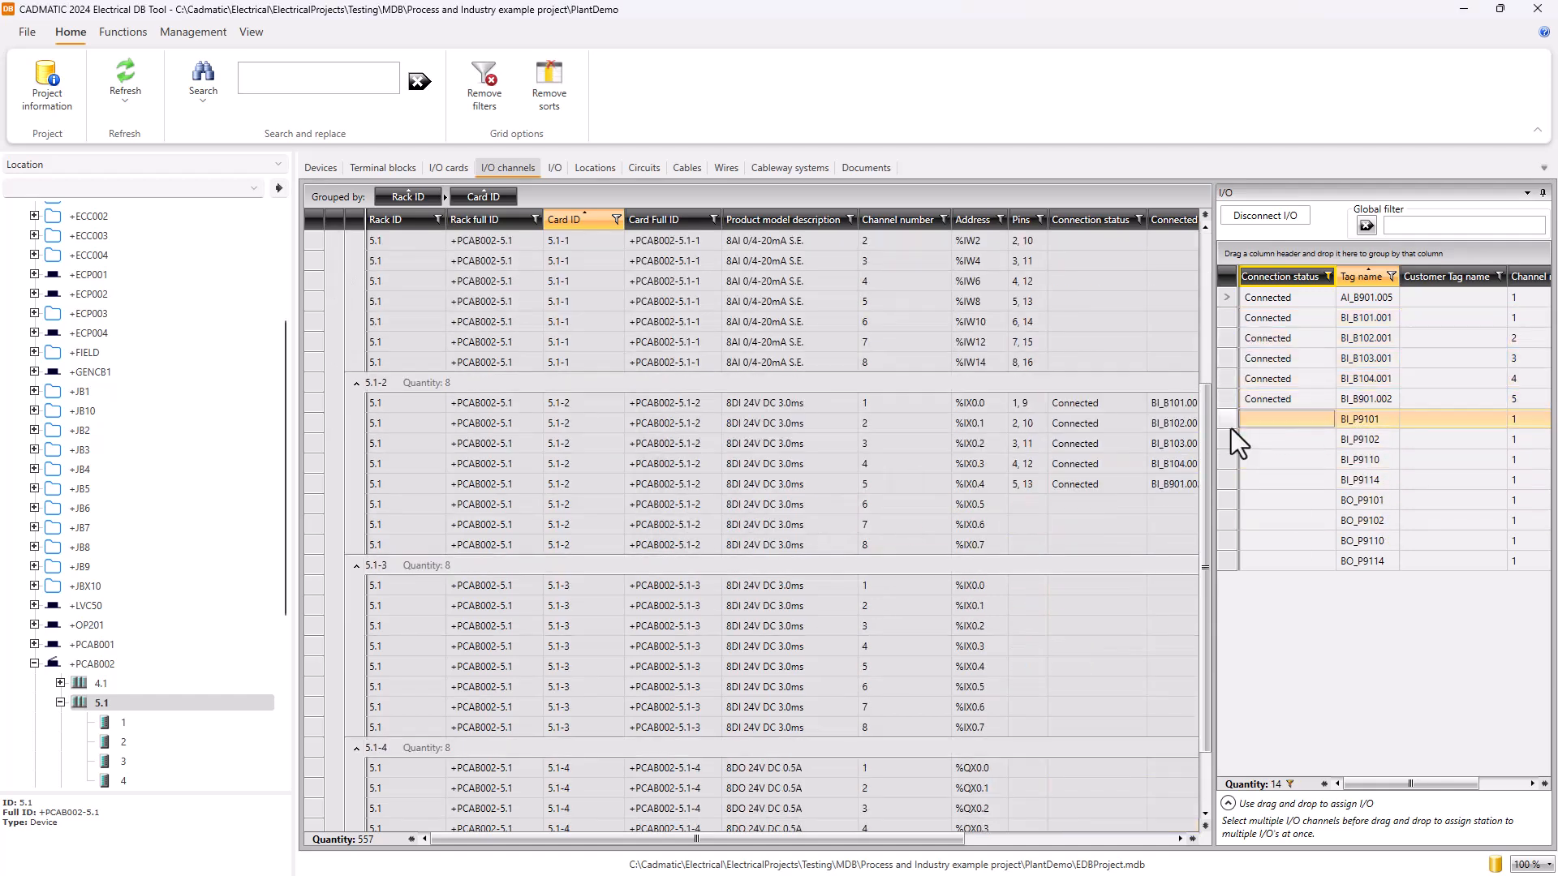
pyautogui.keyDown('shift'); pyautogui.click(1228, 482); pyautogui.keyUp('shift')
pyautogui.moveTo(1223, 421); pyautogui.dragTo(1074, 587)
pyautogui.click(797, 504)
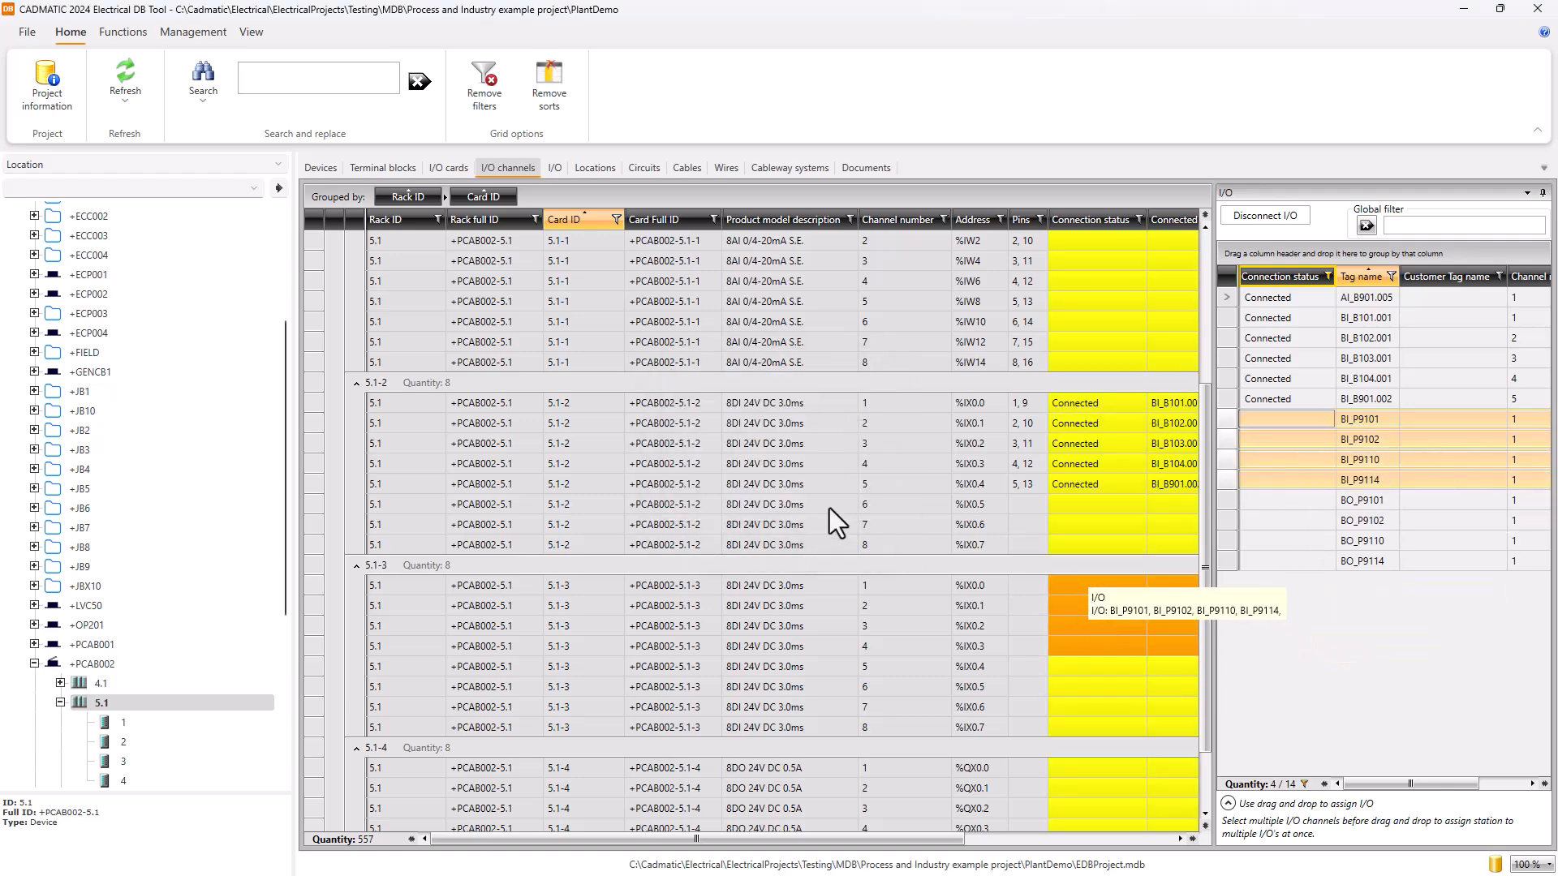
# Assign the four pump outputs BO_P9101, BO_P9102, BO_P9110 and BO_P9114 to card 5.1-4, starting at channel 1
pyautogui.click(1227, 502)
pyautogui.keyDown('shift'); pyautogui.click(1230, 562); pyautogui.keyUp('shift')
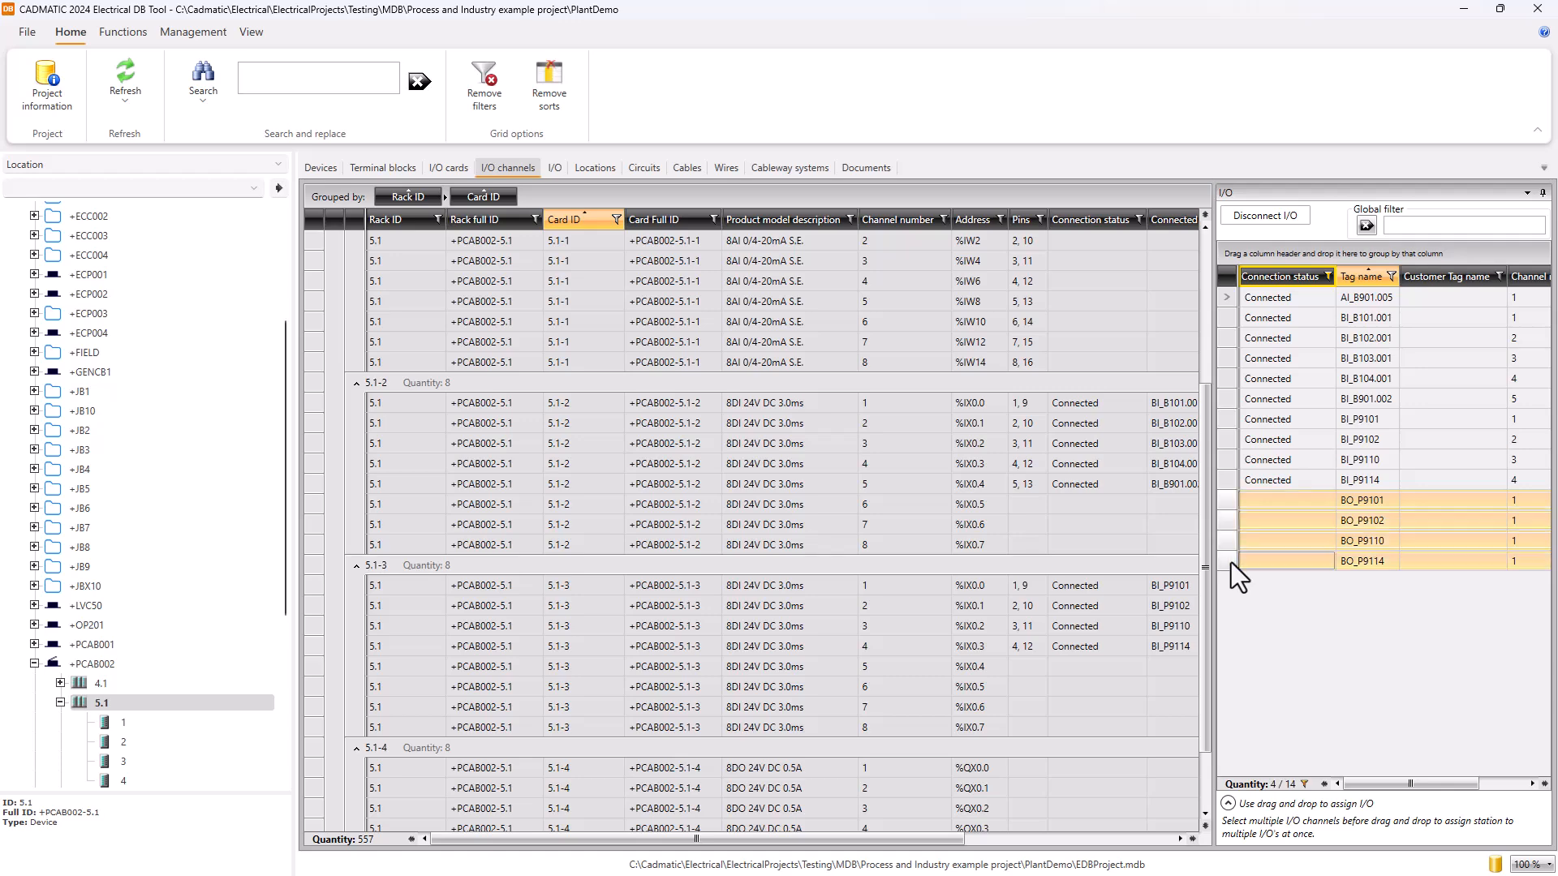
pyautogui.moveTo(1228, 511); pyautogui.dragTo(1071, 771)
pyautogui.click(783, 504)
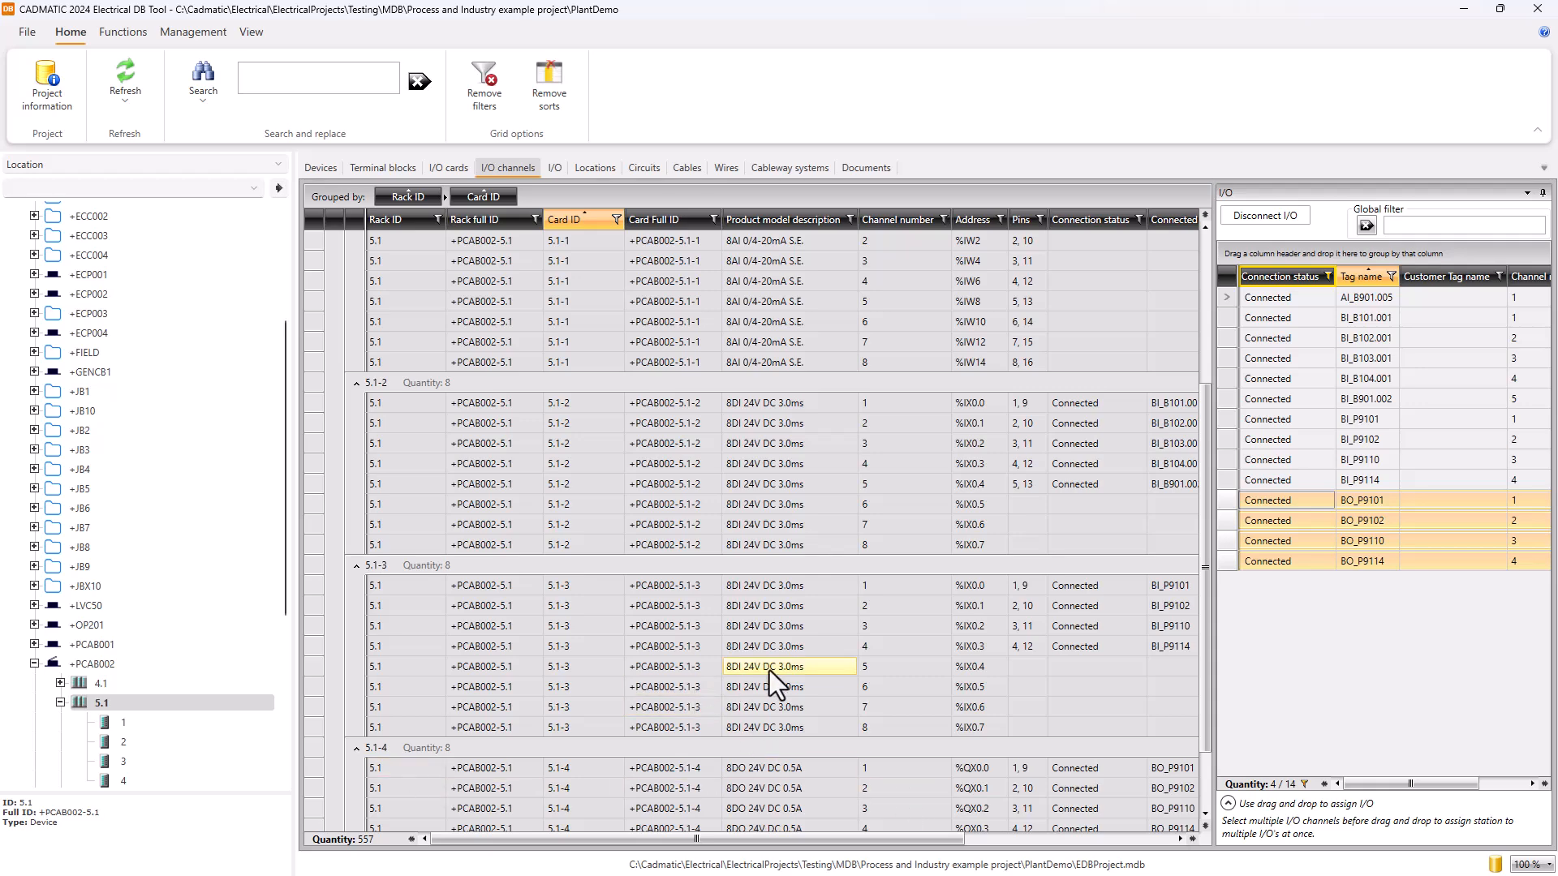
# Switch to drawing E_9501 in CADMATIC Electrical and sync the I/O changes from the database to the drawing
pyautogui.scroll(-1, 769, 670)
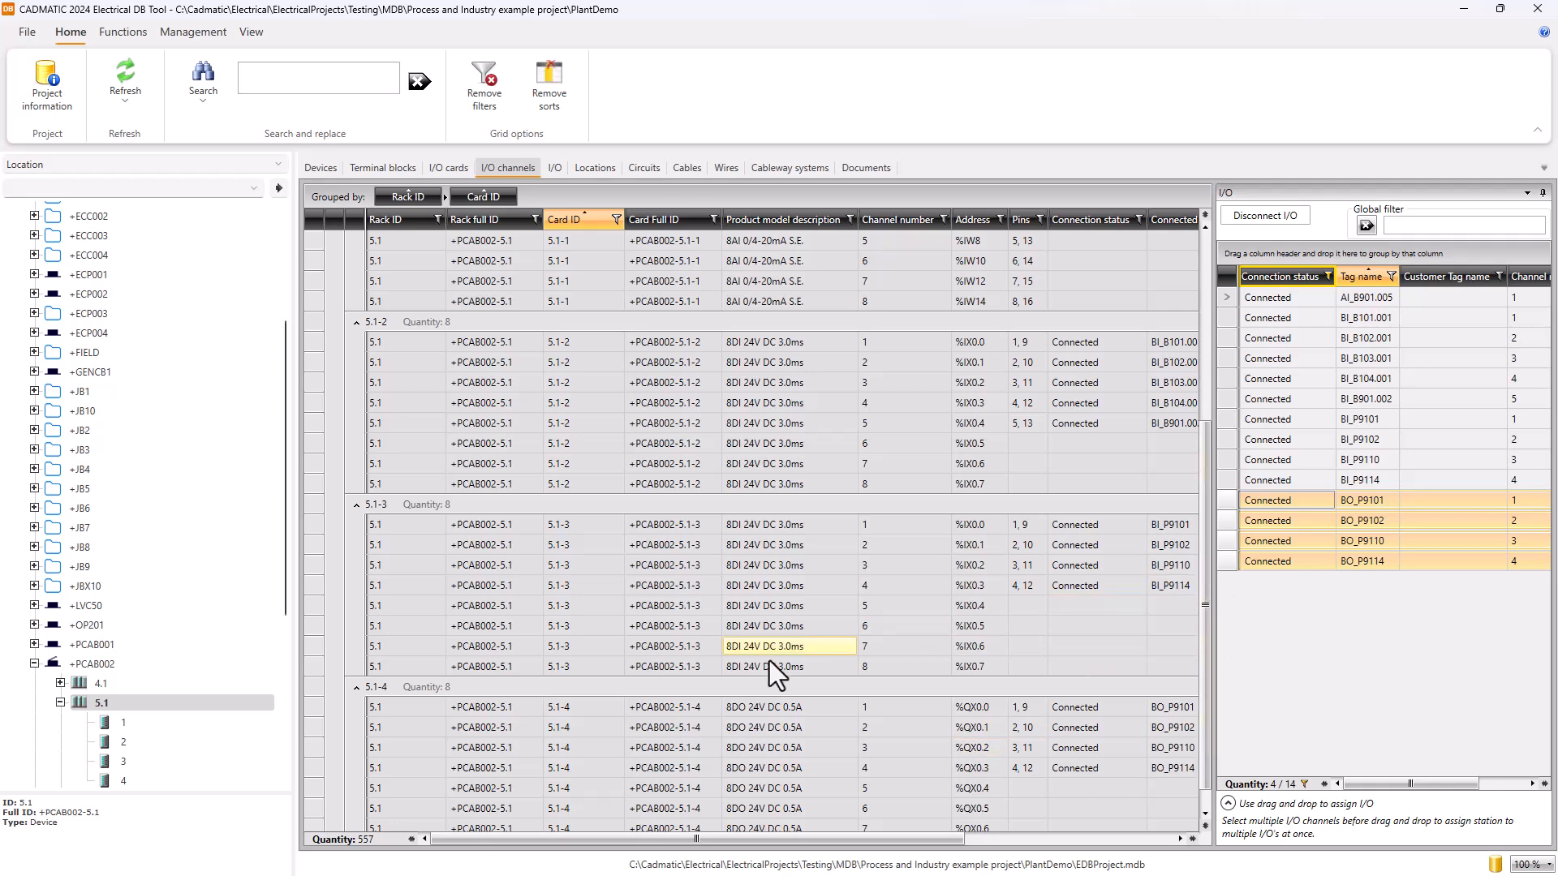
pyautogui.scroll(-1, 782, 660)
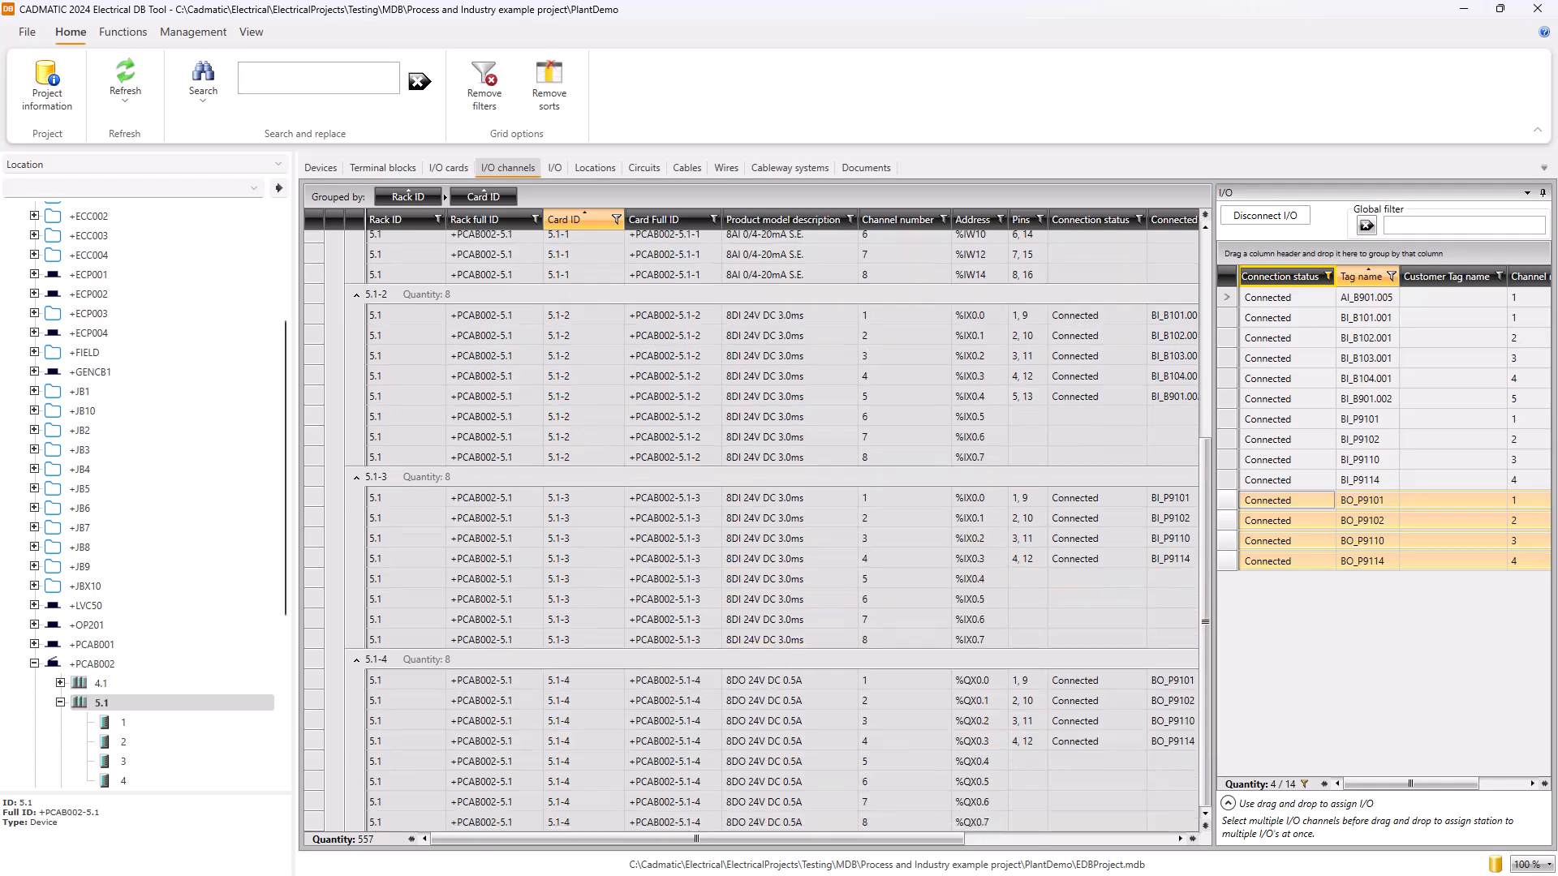
pyautogui.click(1463, 9)
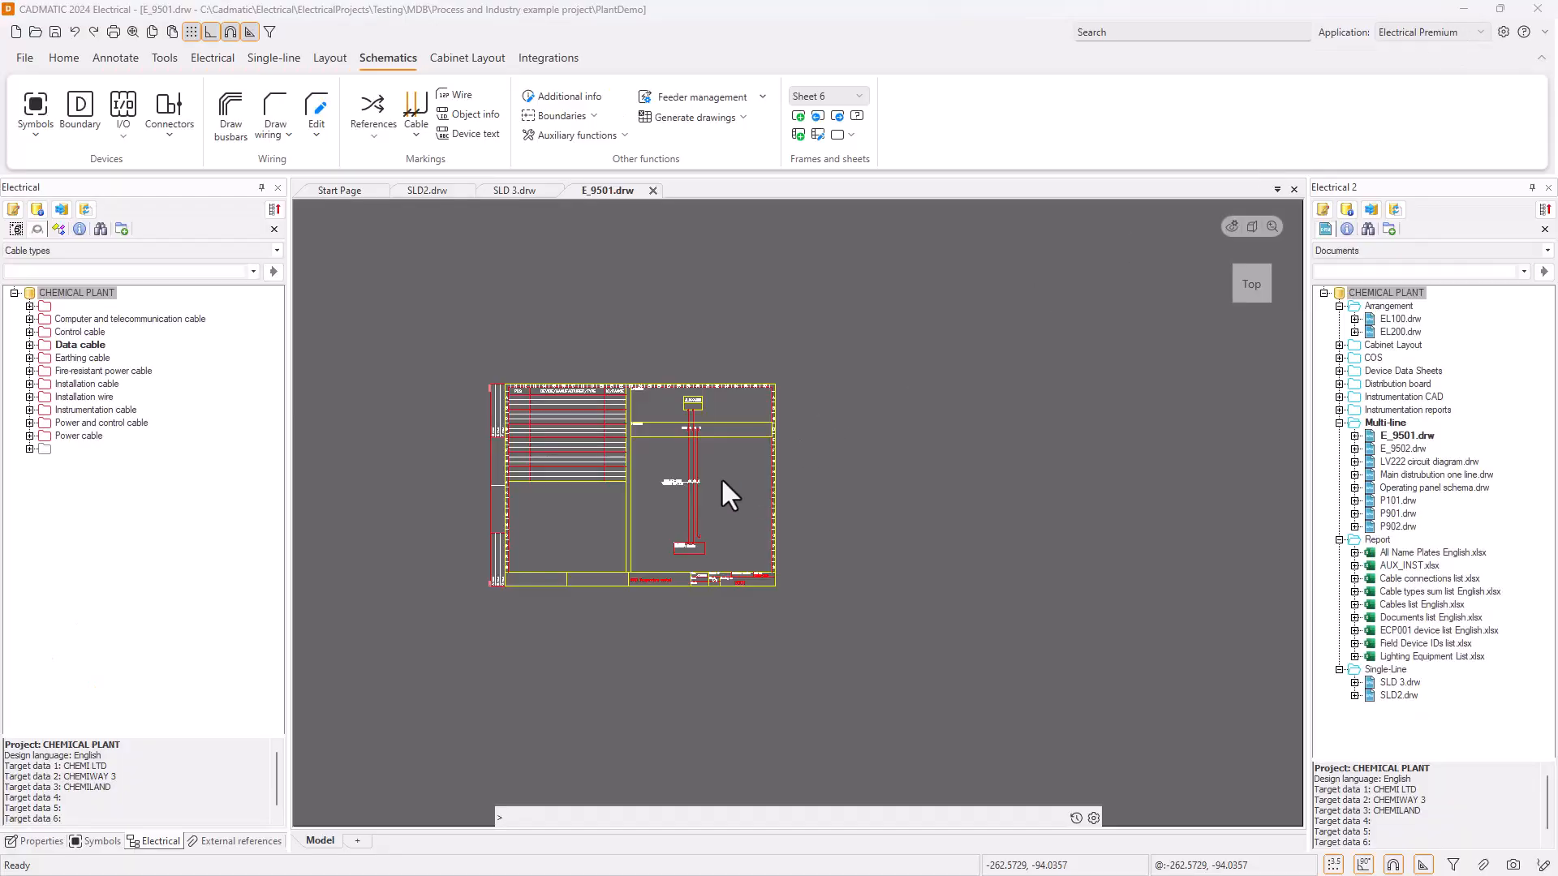
pyautogui.scroll(3, 721, 474)
pyautogui.moveTo(697, 449); pyautogui.dragTo(856, 511, button='middle')
pyautogui.scroll(2, 858, 504)
pyautogui.scroll(-1, 857, 504)
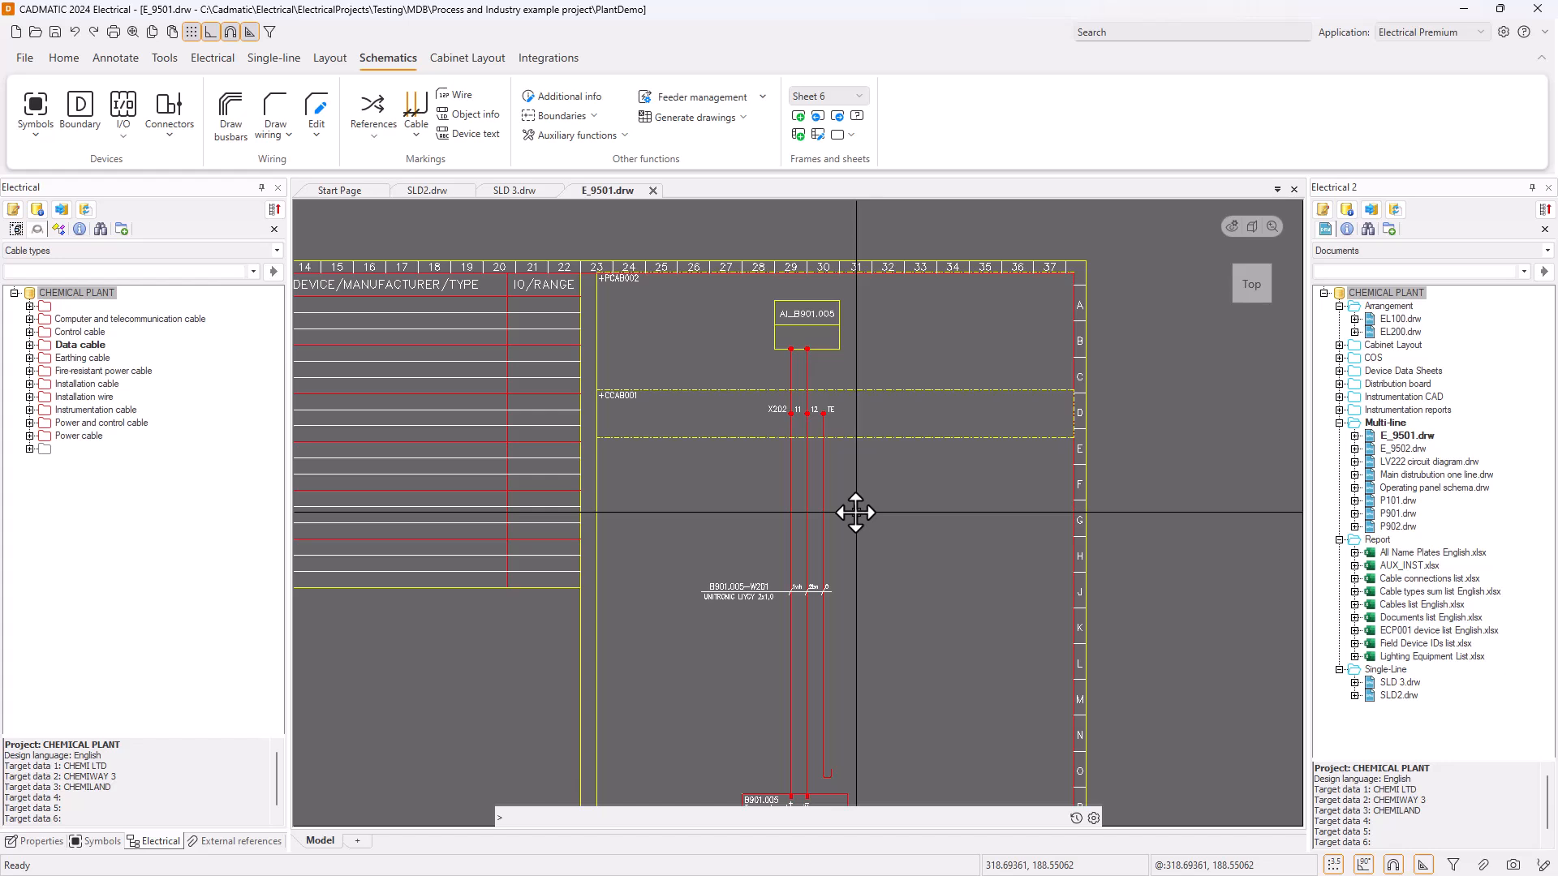
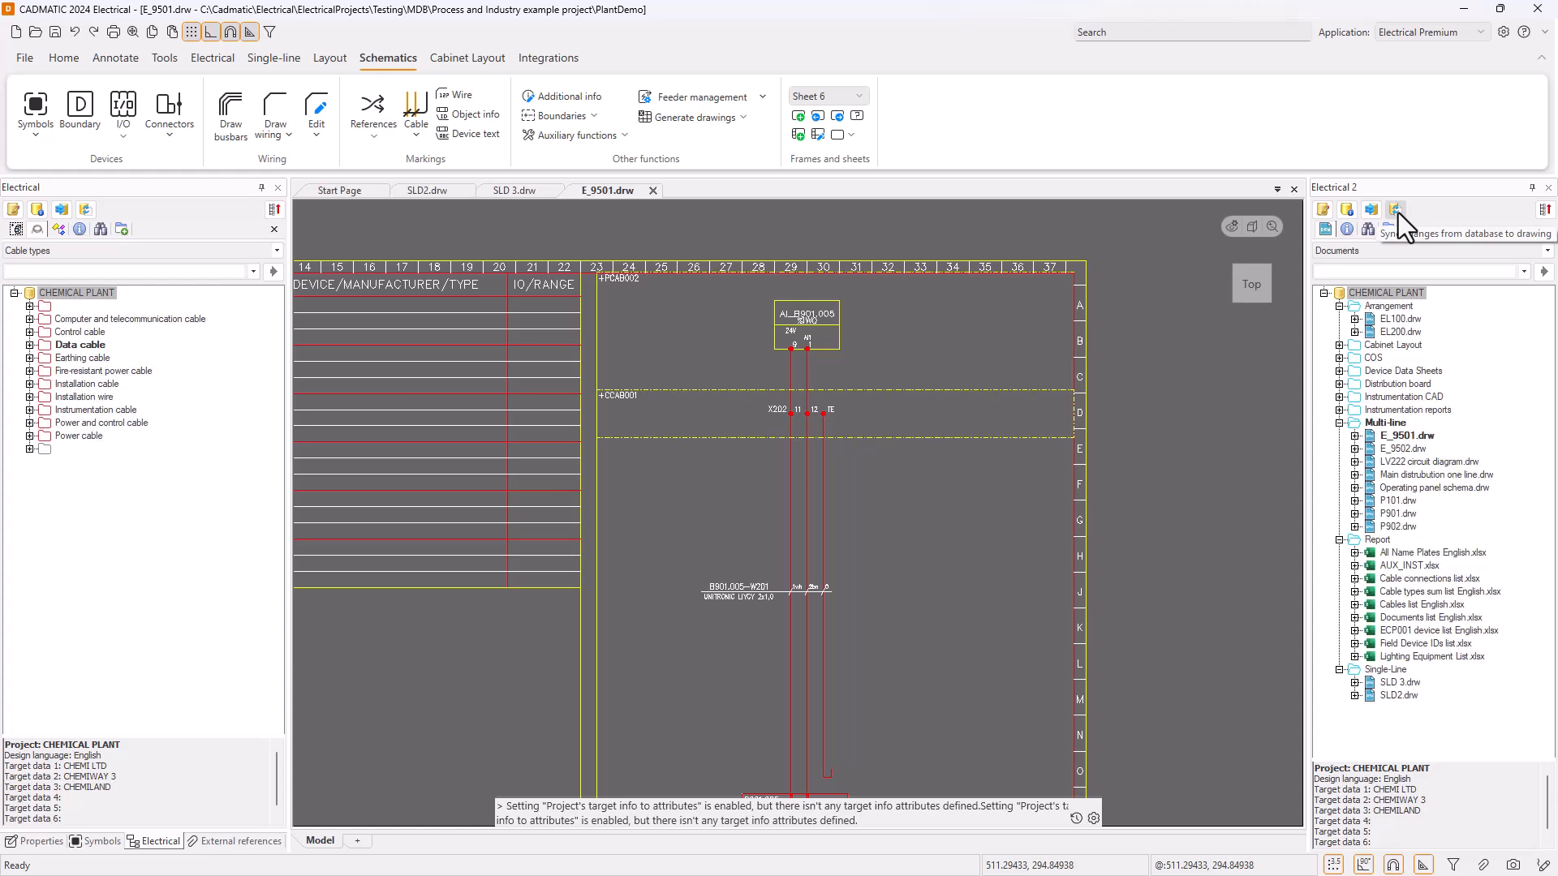
# Examine the address and pin texts of the AI_B901.005 I/O symbol on sheet 6 of E_9501
pyautogui.scroll(4, 828, 337)
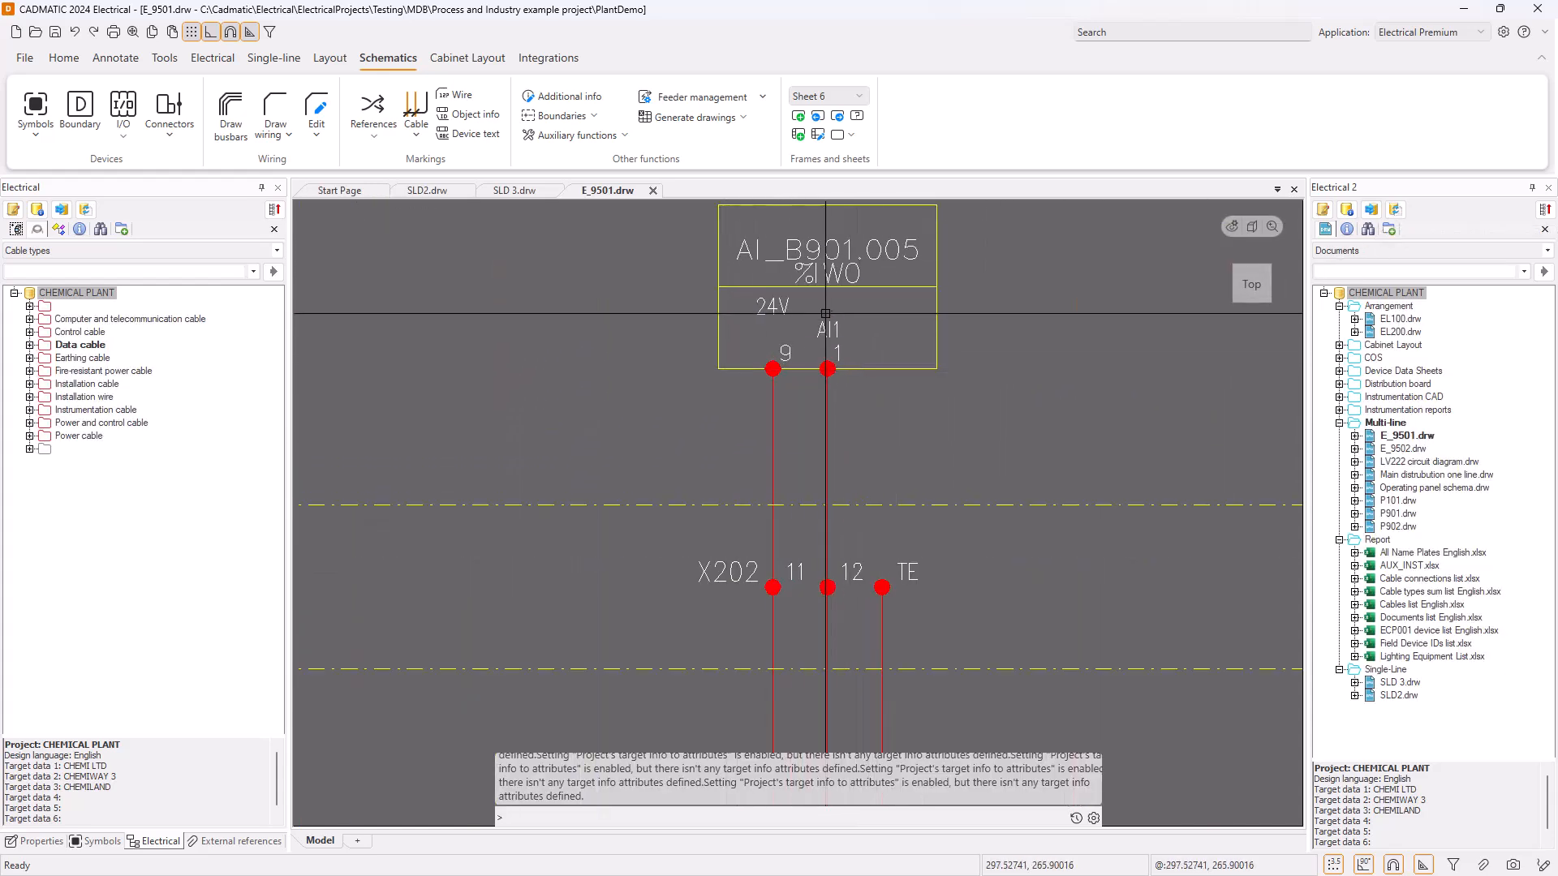
pyautogui.scroll(2, 787, 416)
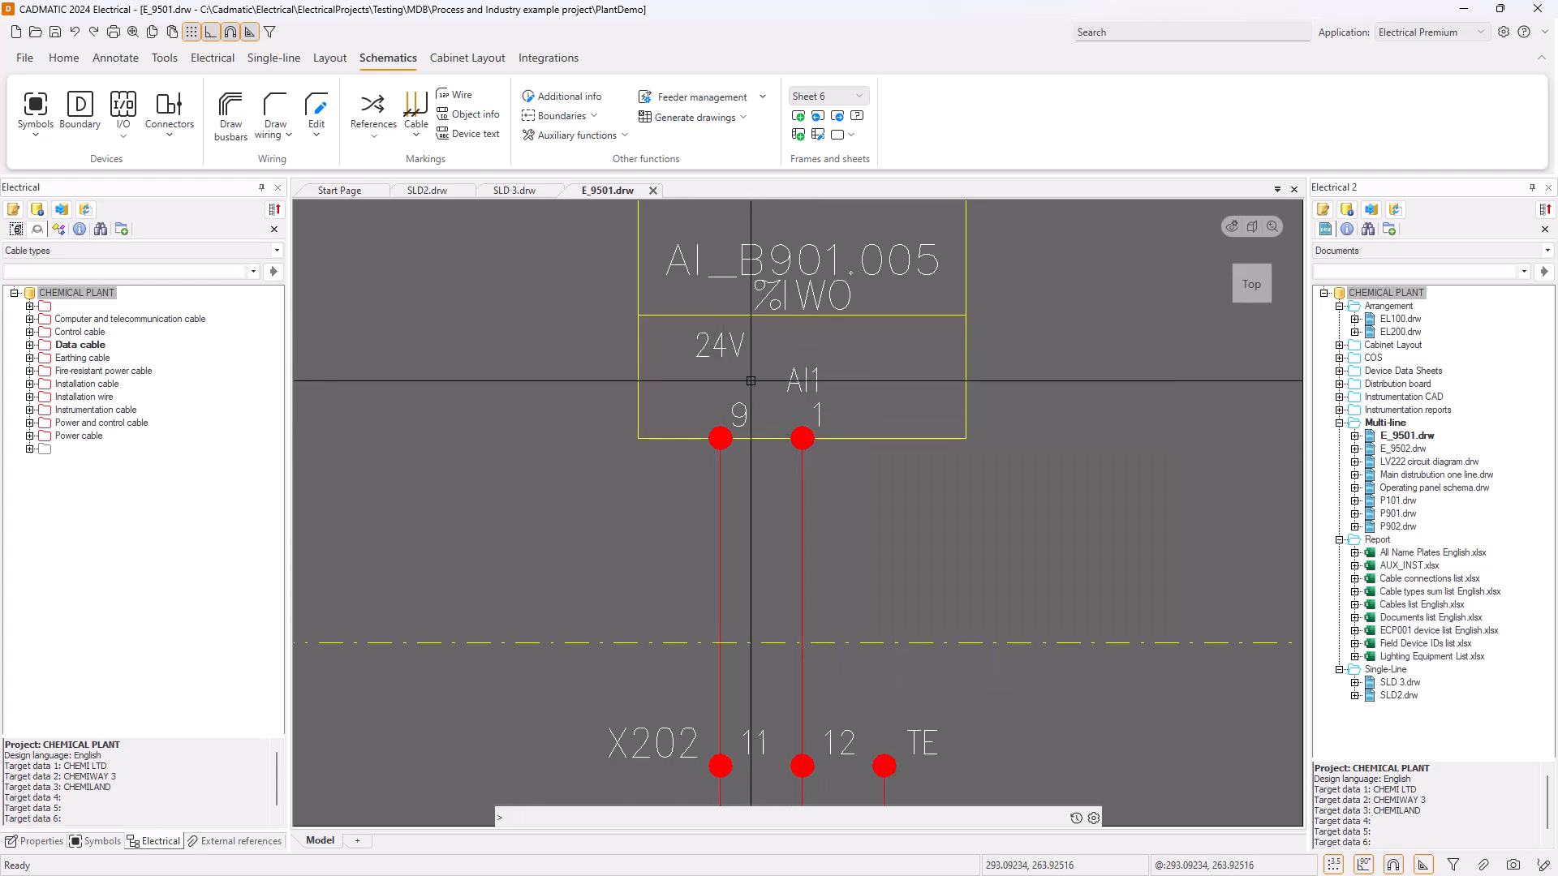
pyautogui.scroll(-2, 751, 380)
pyautogui.scroll(-2, 750, 380)
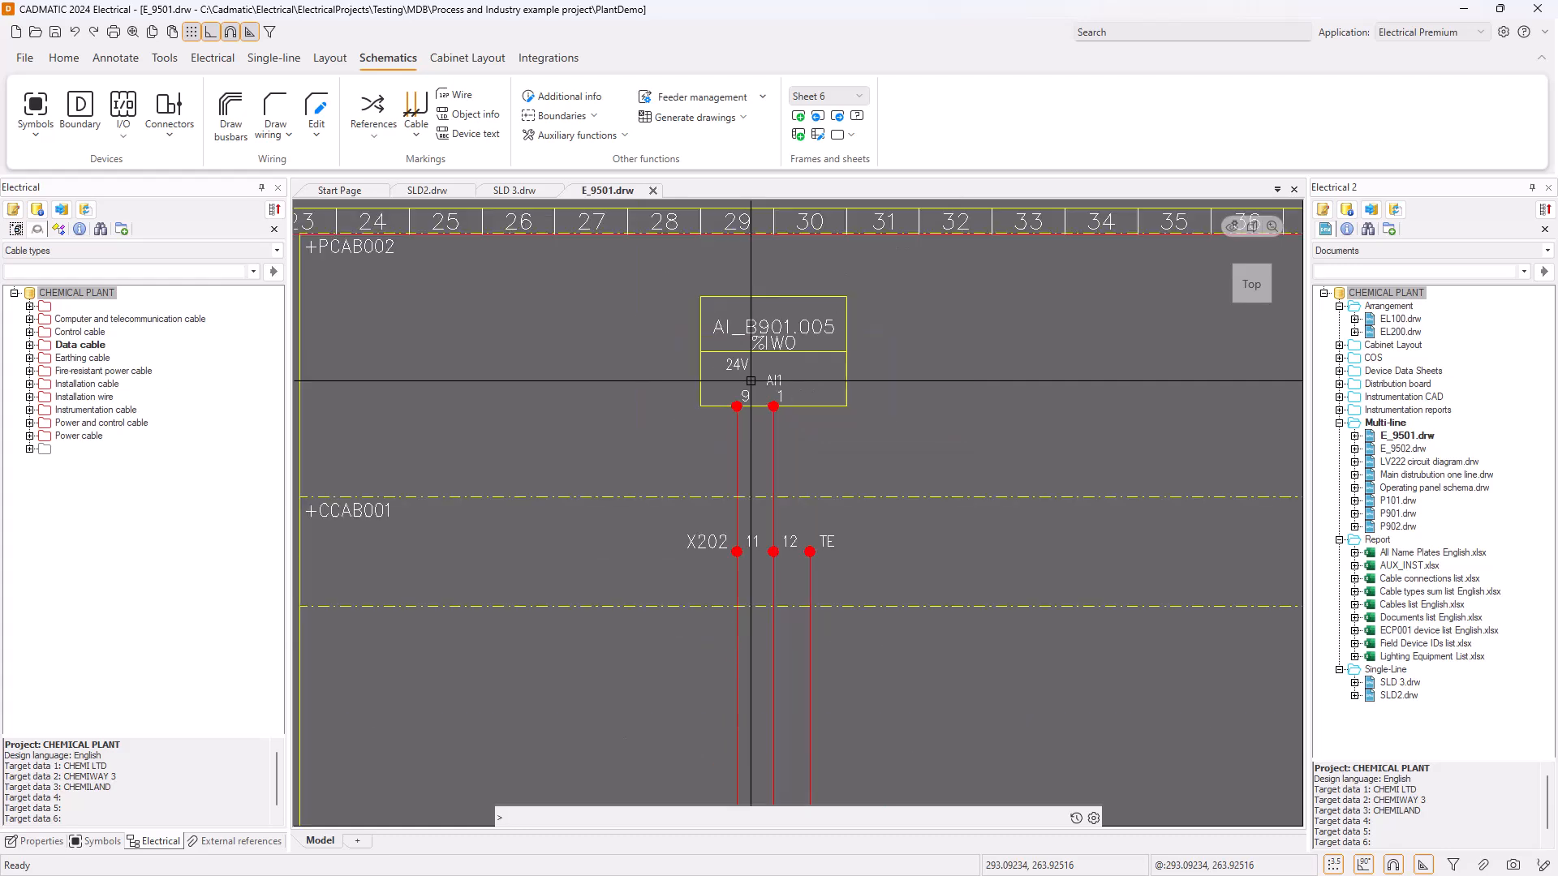
pyautogui.scroll(-2, 751, 380)
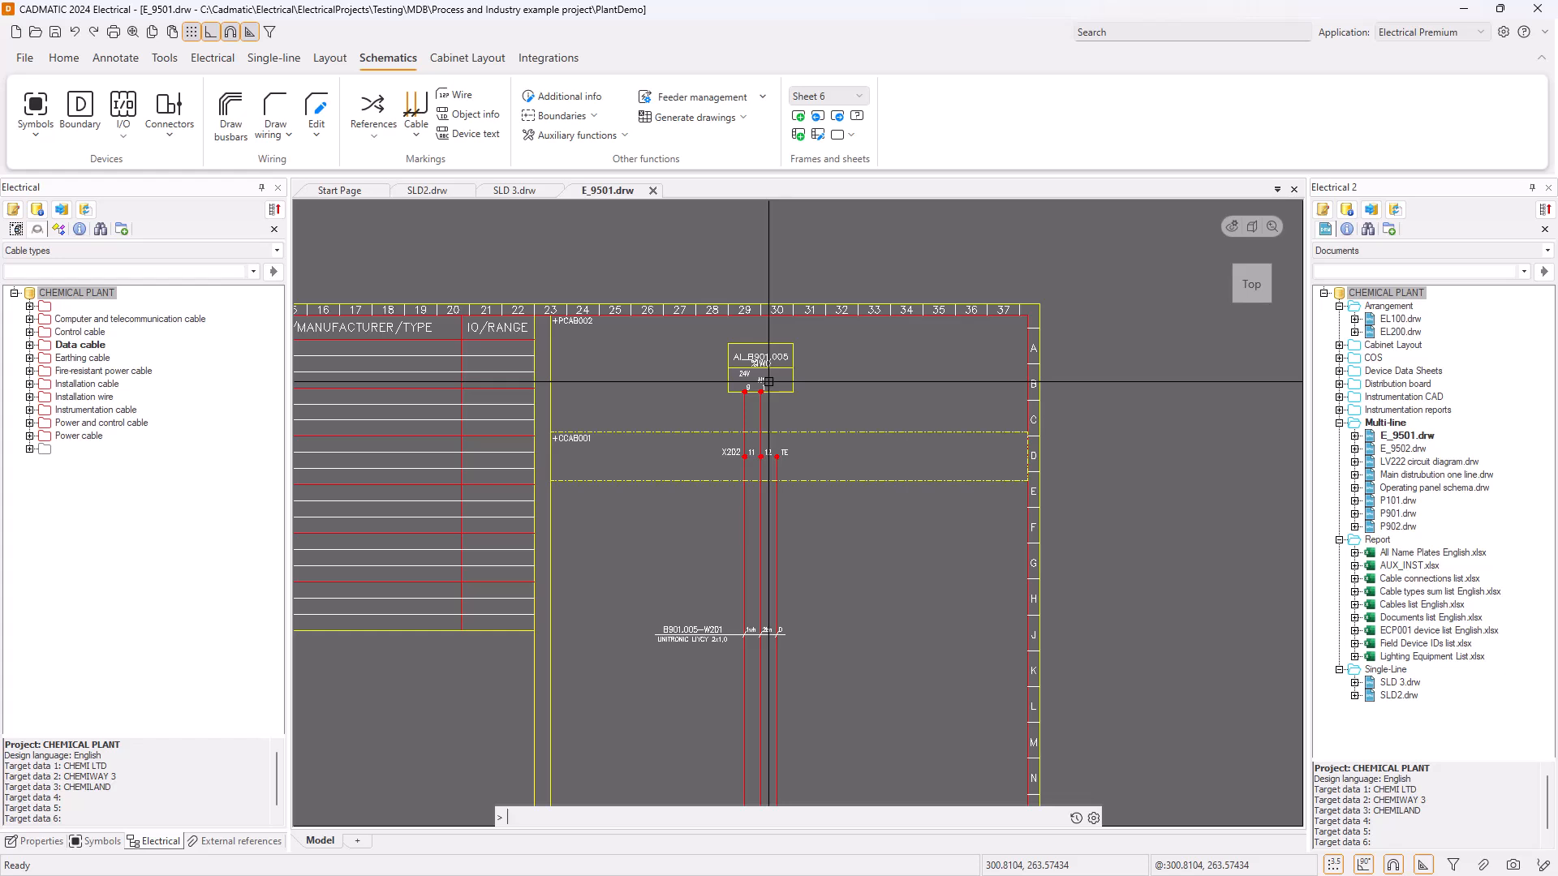
pyautogui.scroll(4, 768, 382)
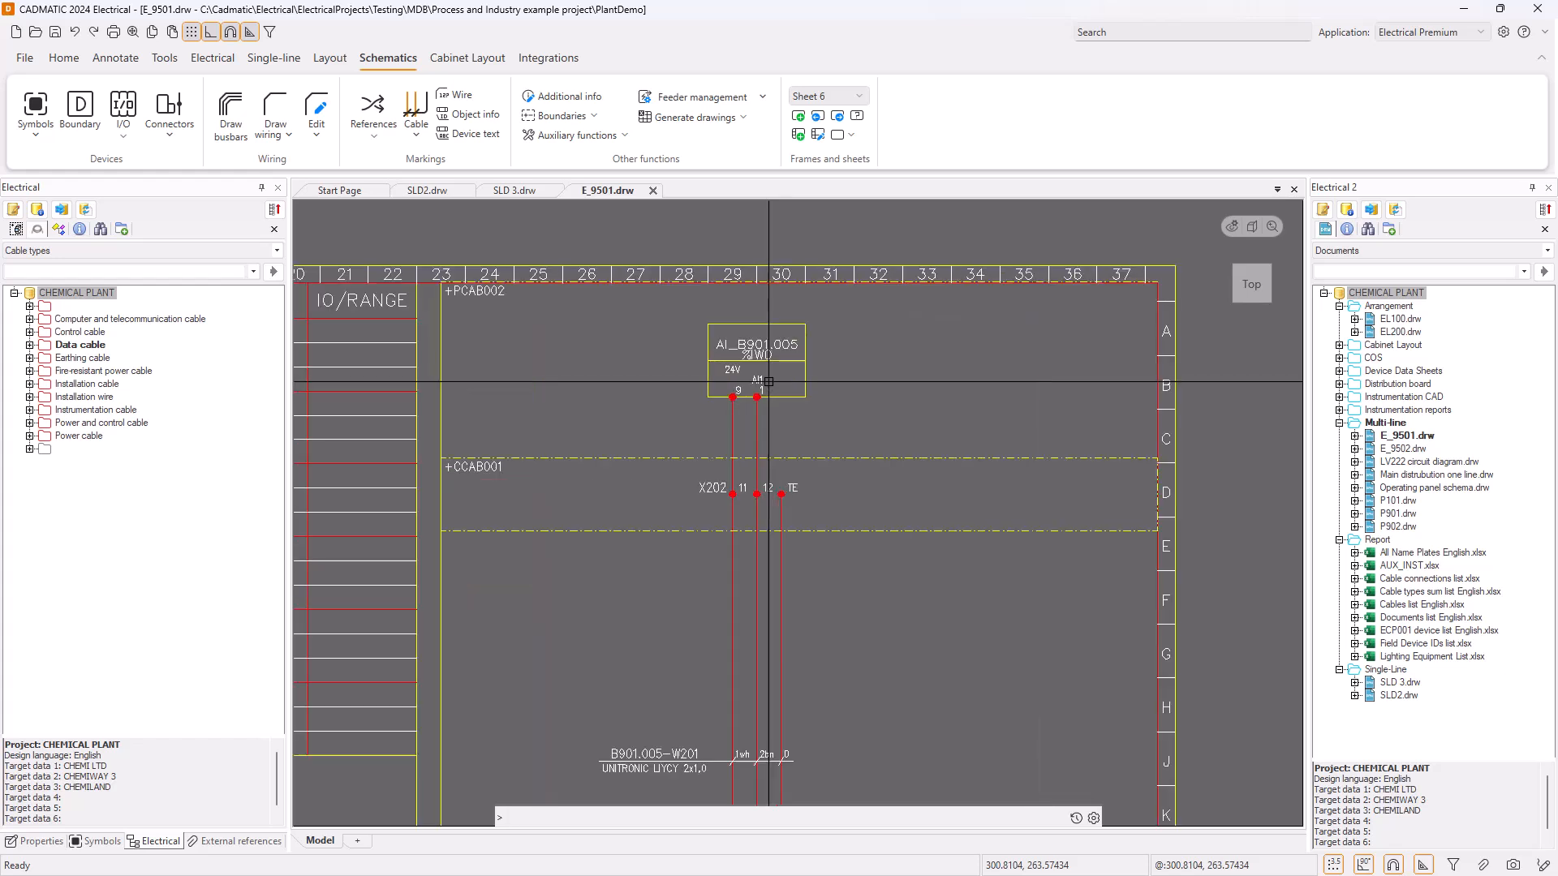
pyautogui.scroll(-10, 776, 379)
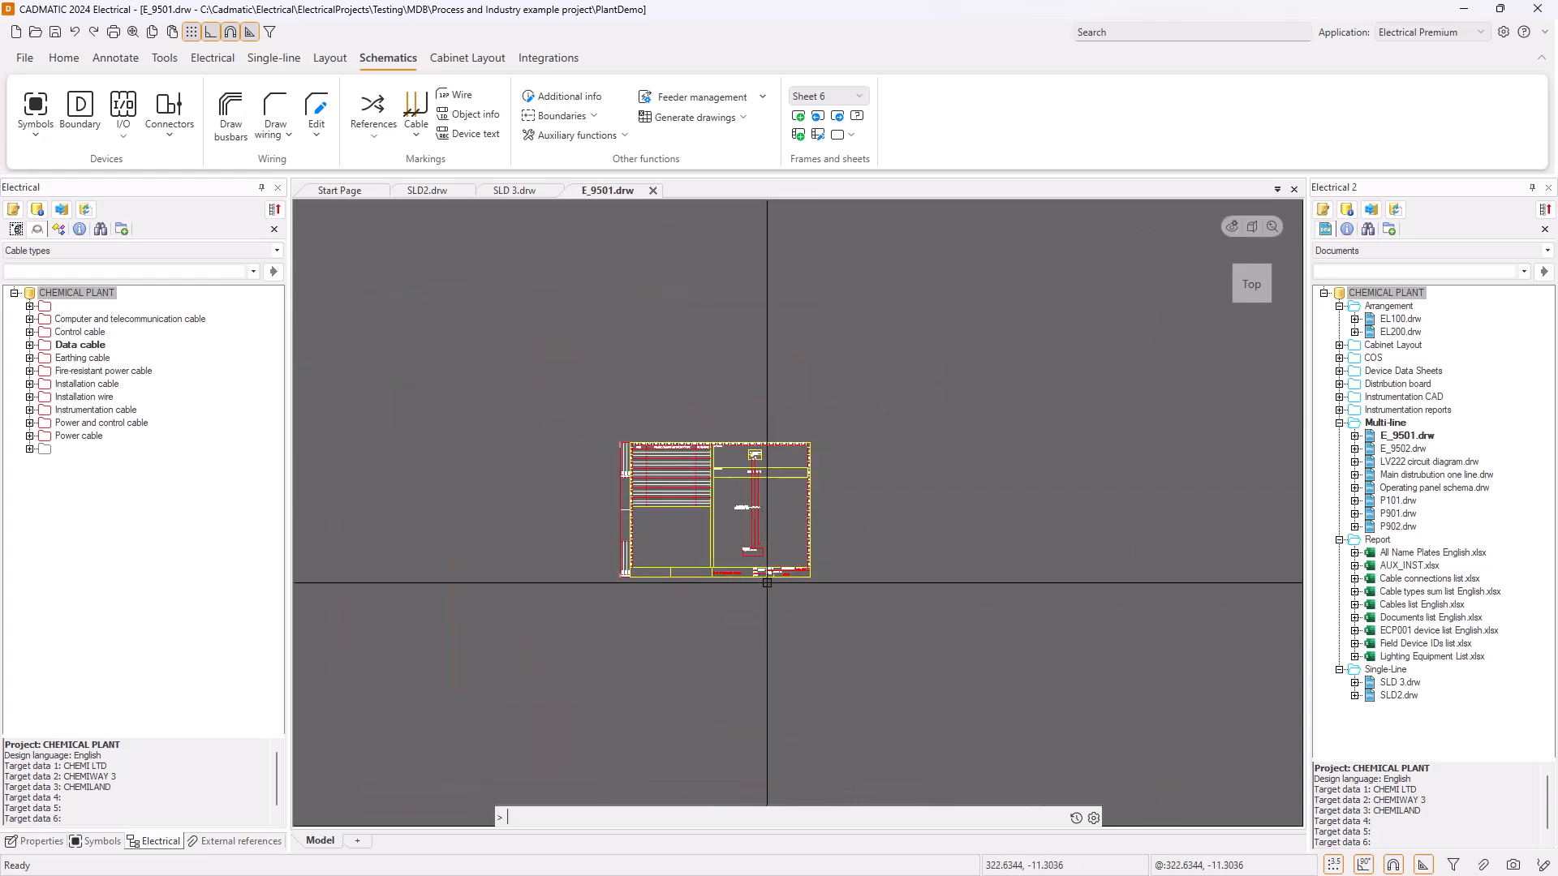
pyautogui.scroll(5, 767, 581)
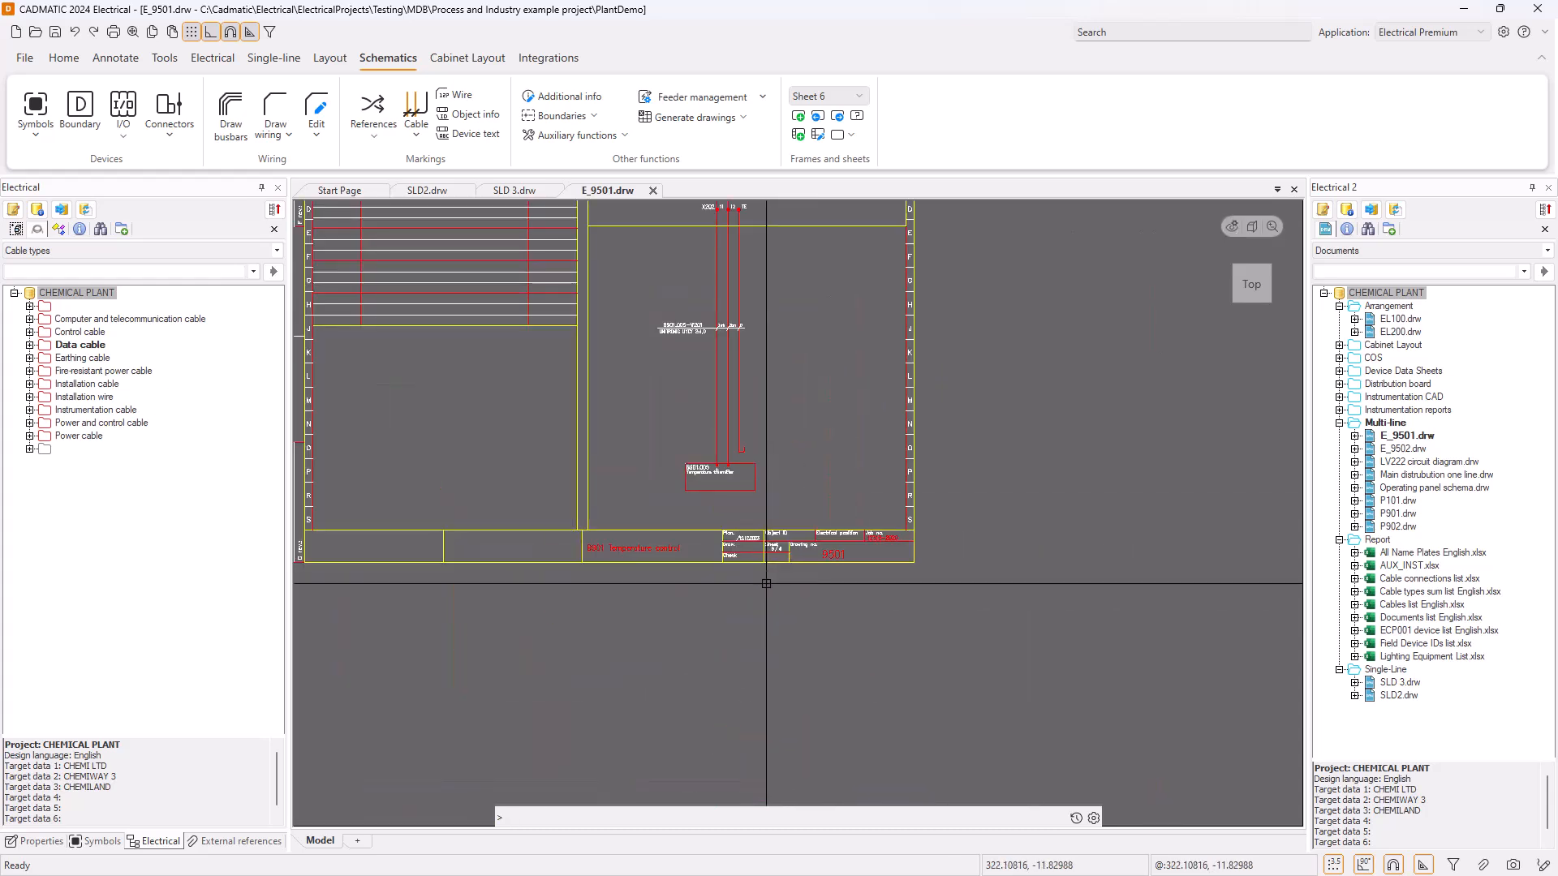
# Browse the sensor sheets of E_9501 back to sheet 1 to check their I/O symbols
pyautogui.press('pageup')
pyautogui.press('pageup')
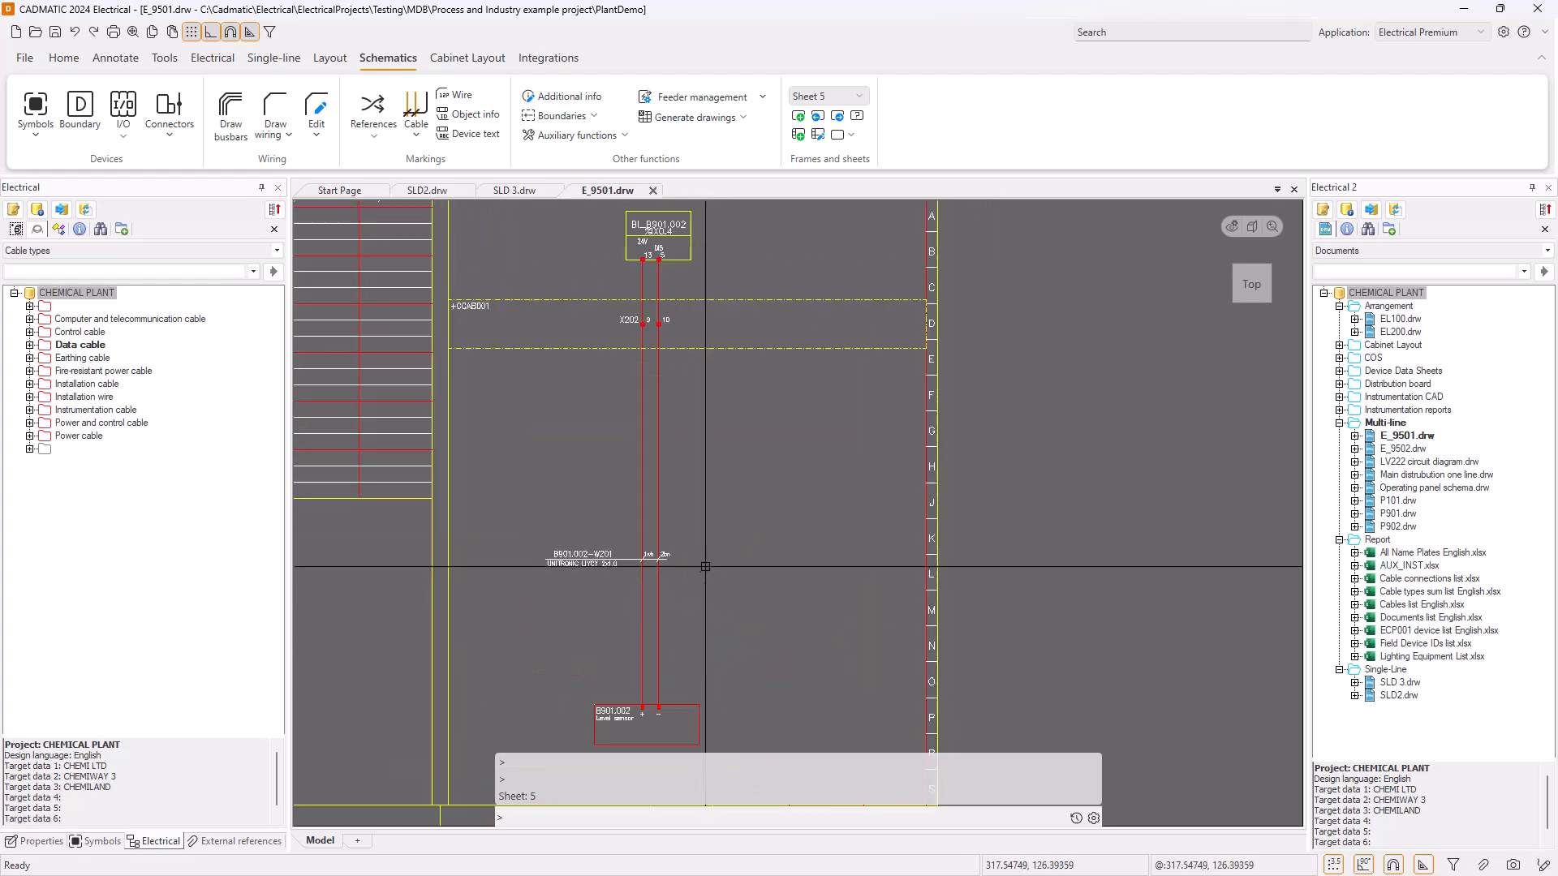
pyautogui.press('pageup')
pyautogui.press('pageup')
# Open drawing E_9502 and inspect the I/O card details of BI_P9102 in +PCAB002 on sheet 2
pyautogui.rightClick(1419, 451)
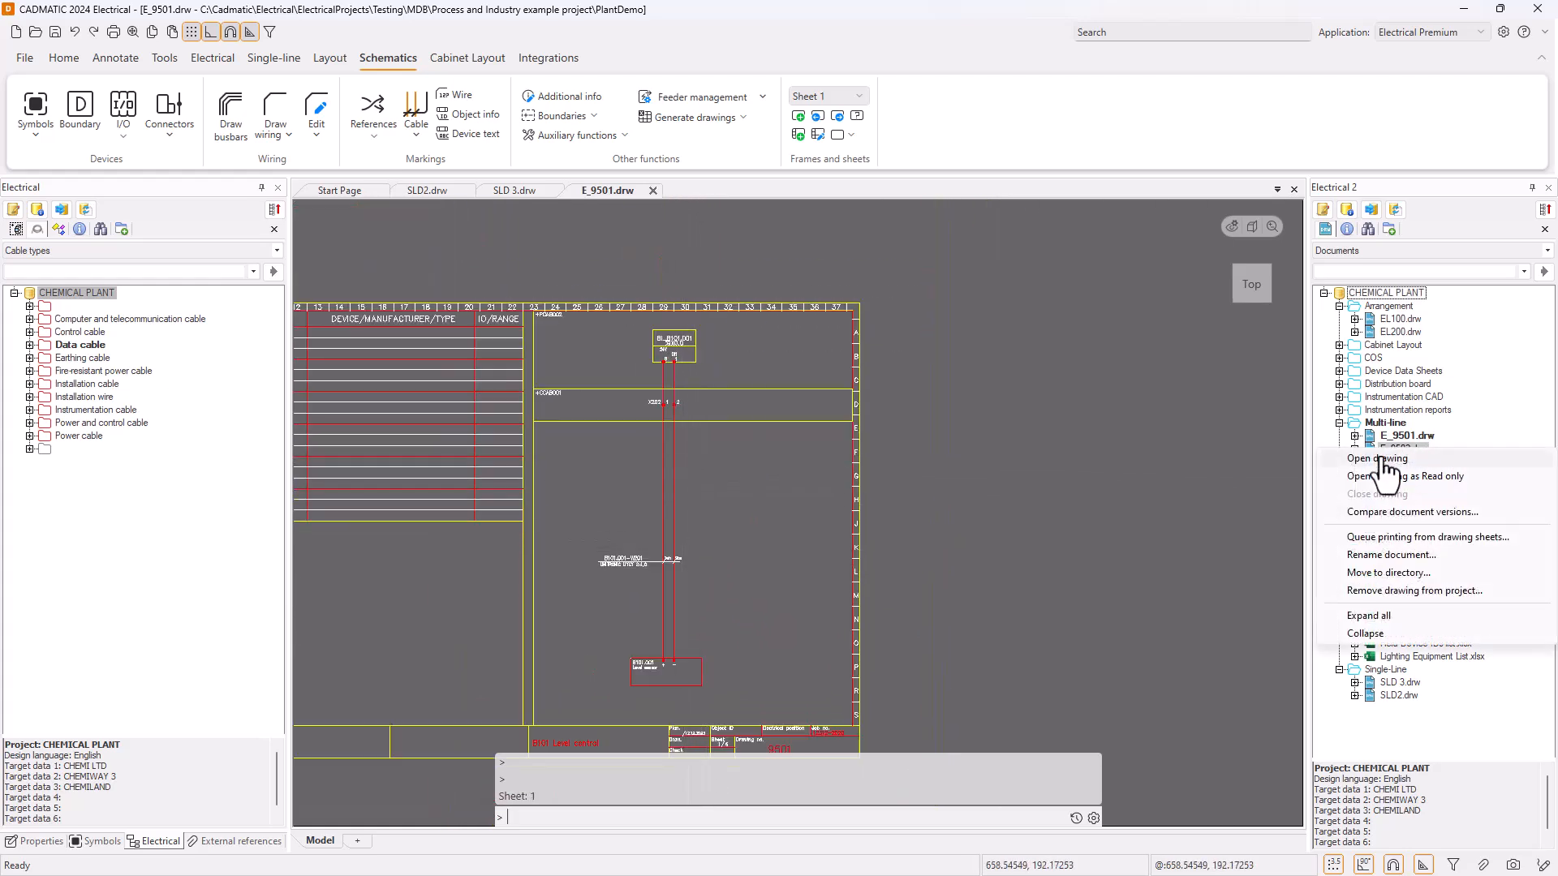
pyautogui.click(1379, 459)
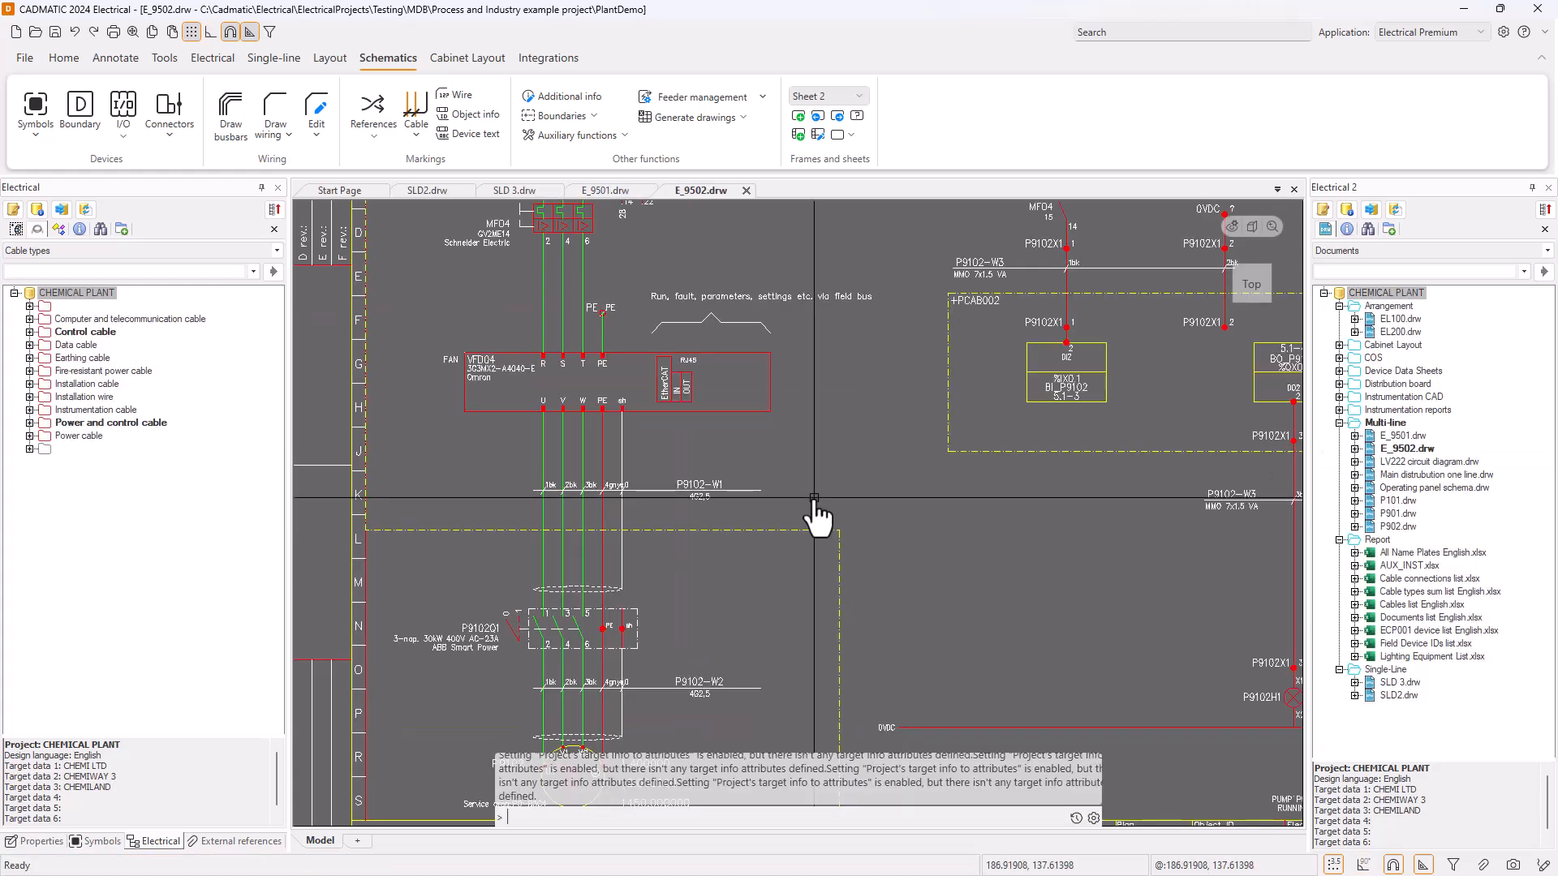
pyautogui.scroll(3, 682, 564)
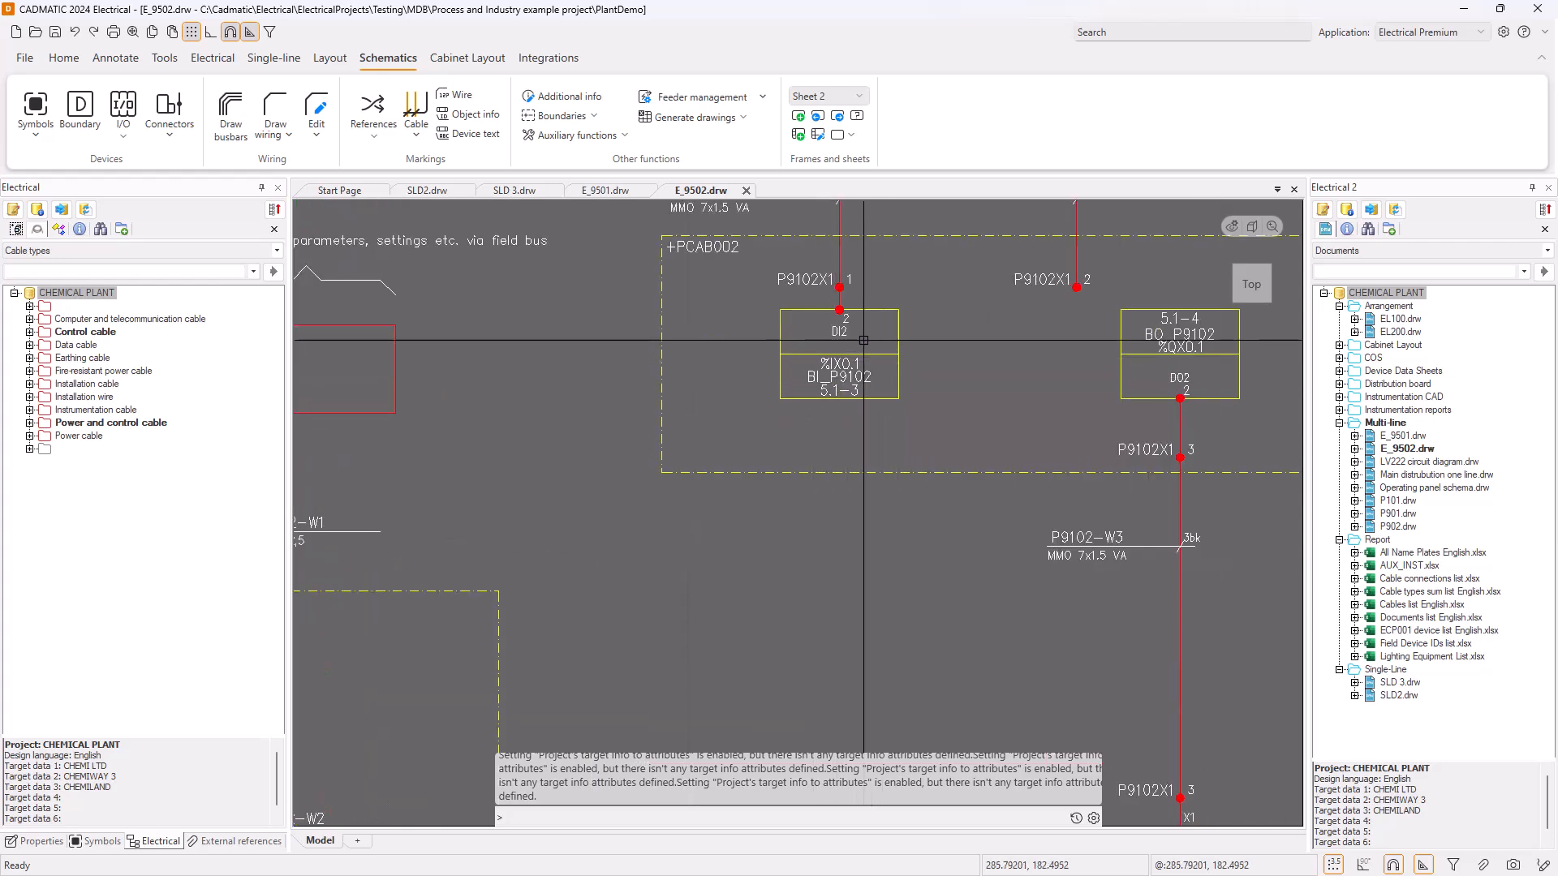
pyautogui.scroll(1, 826, 373)
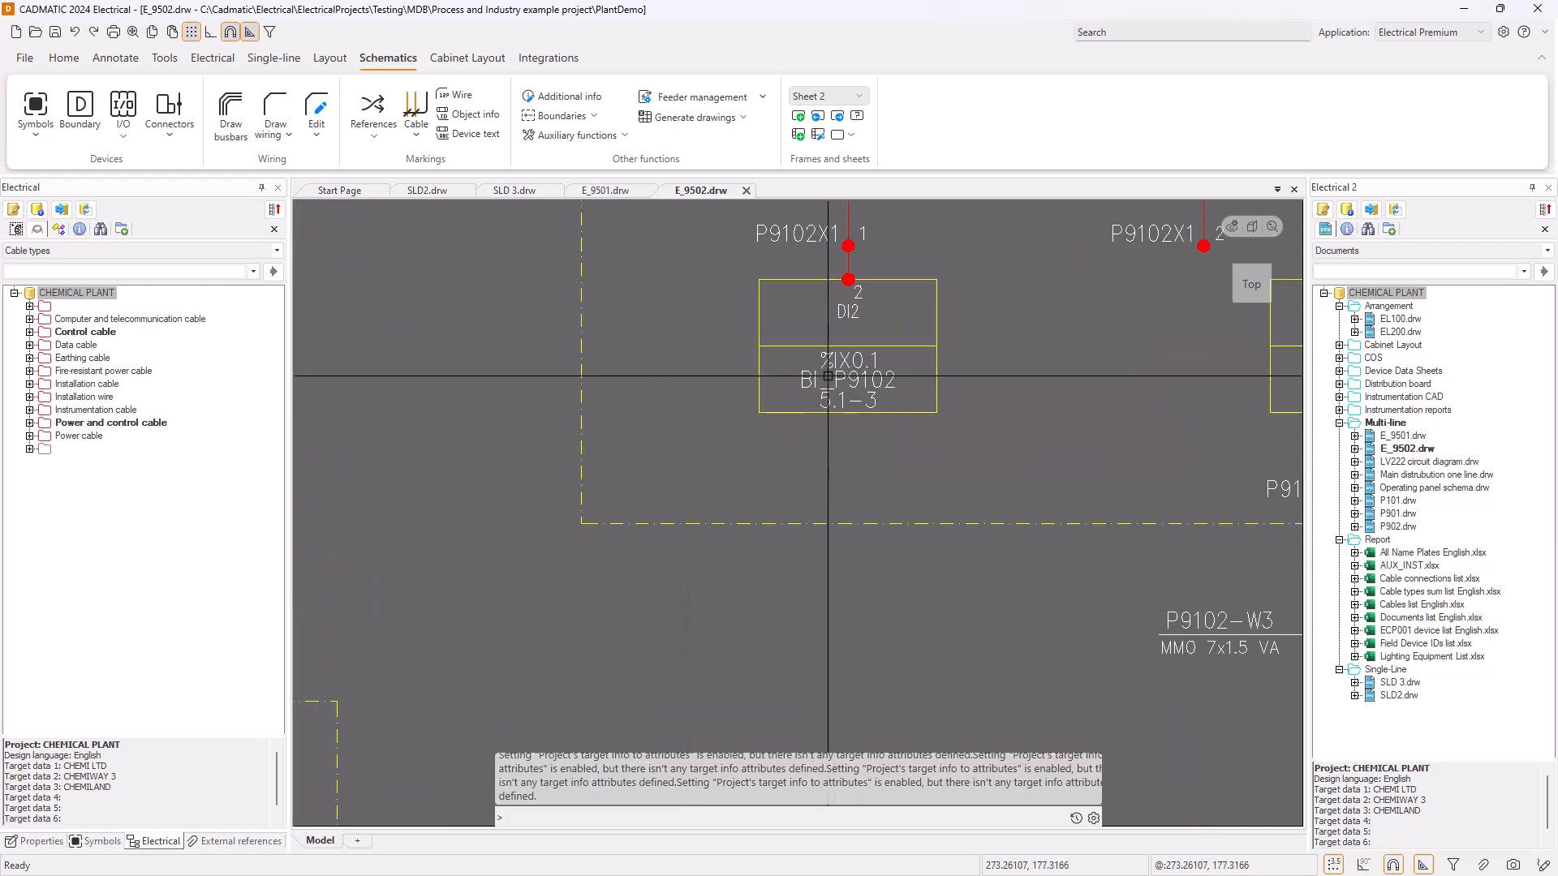
pyautogui.moveTo(828, 376); pyautogui.dragTo(669, 503, button='middle')
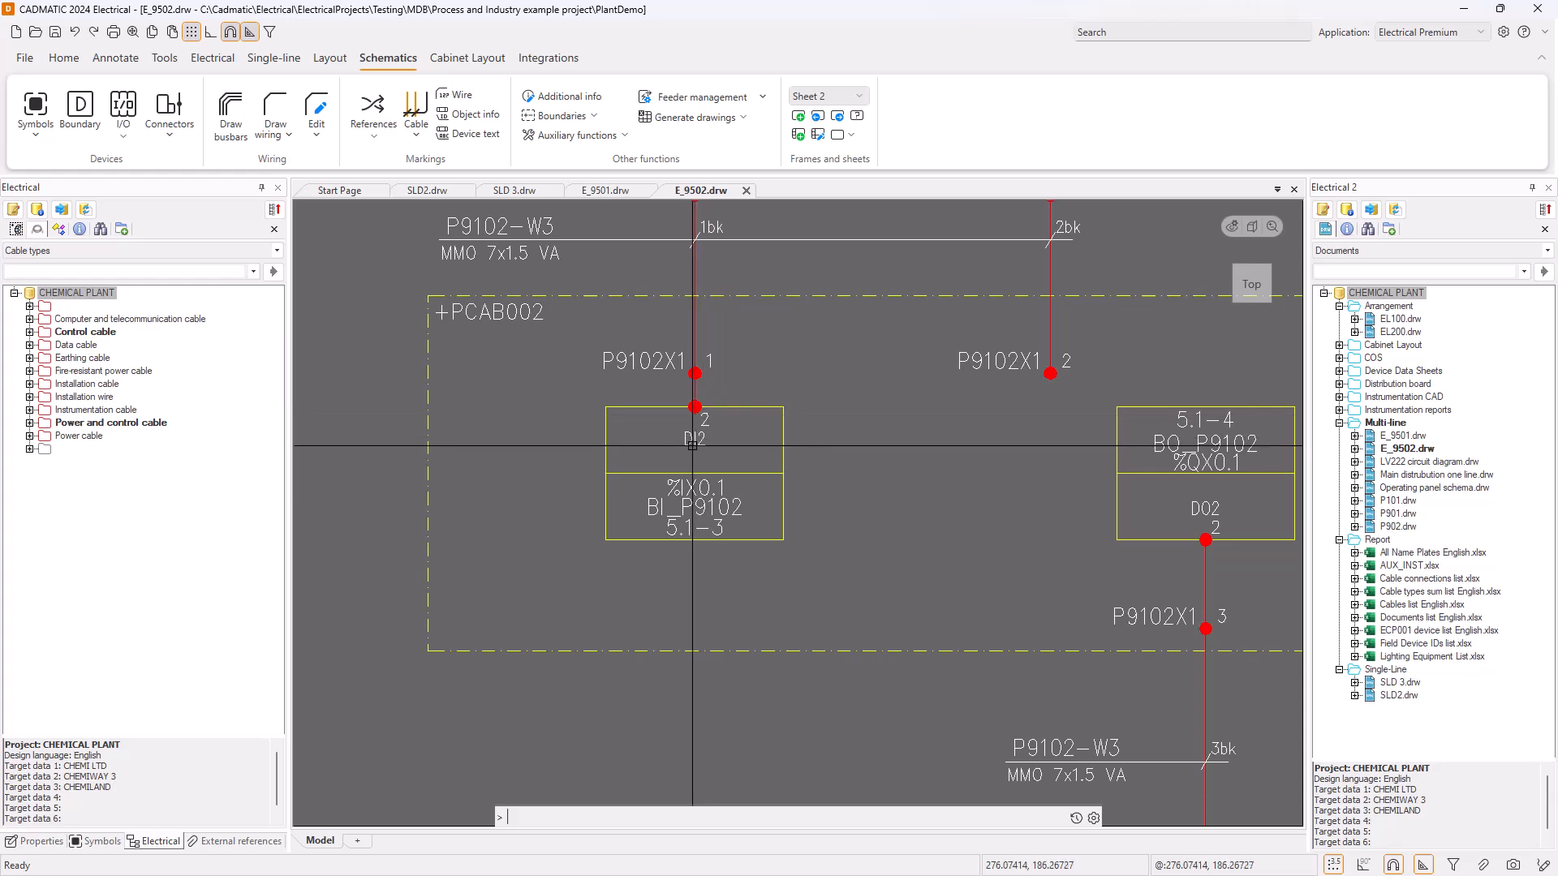
pyautogui.moveTo(692, 445)
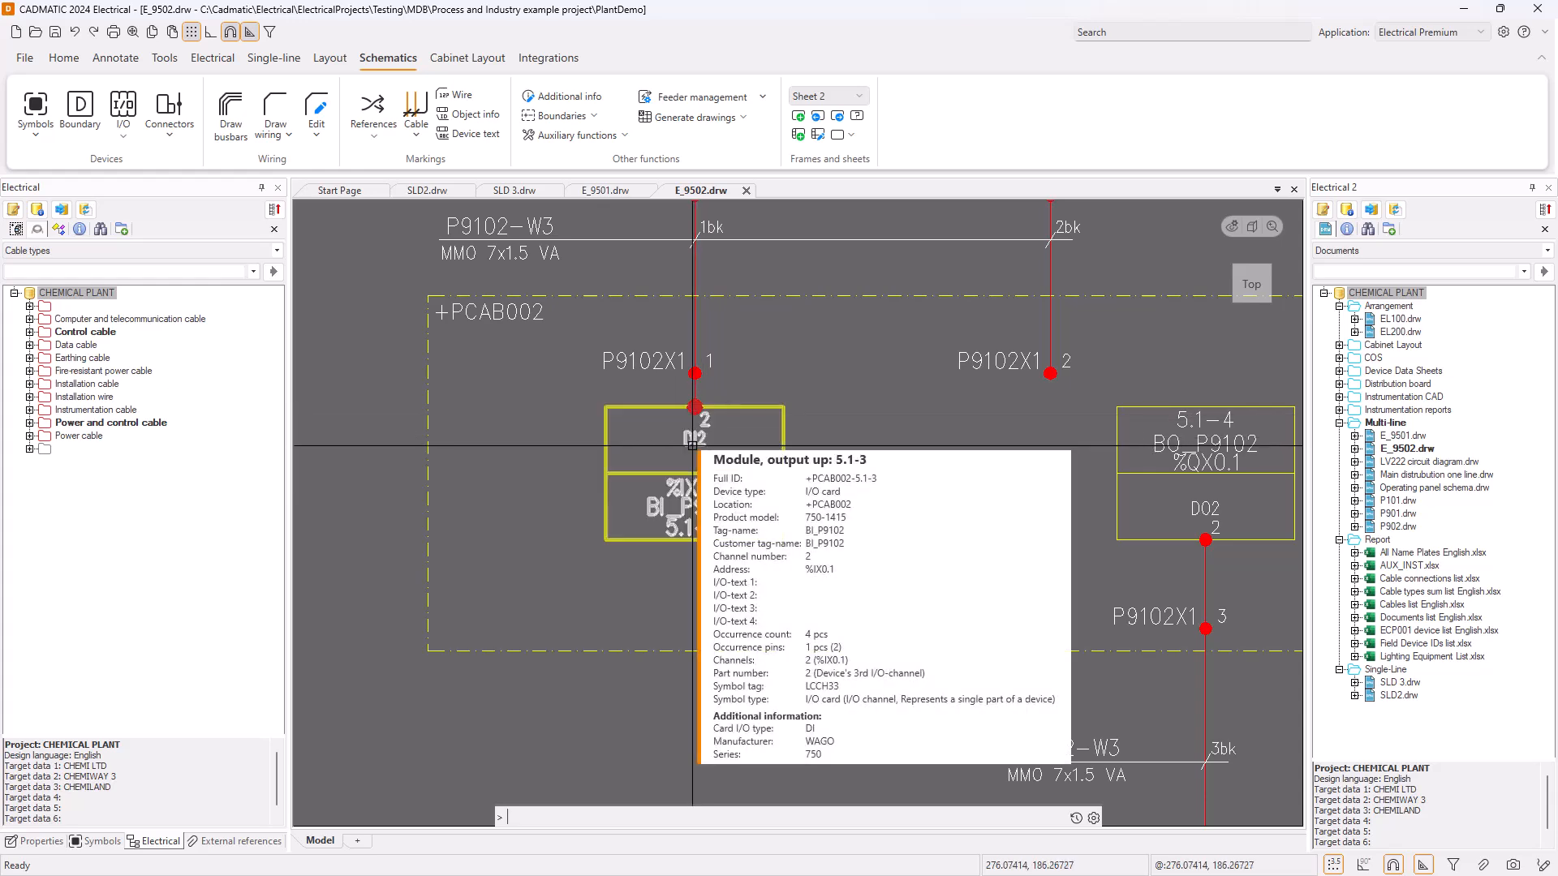
pyautogui.scroll(-5, 692, 442)
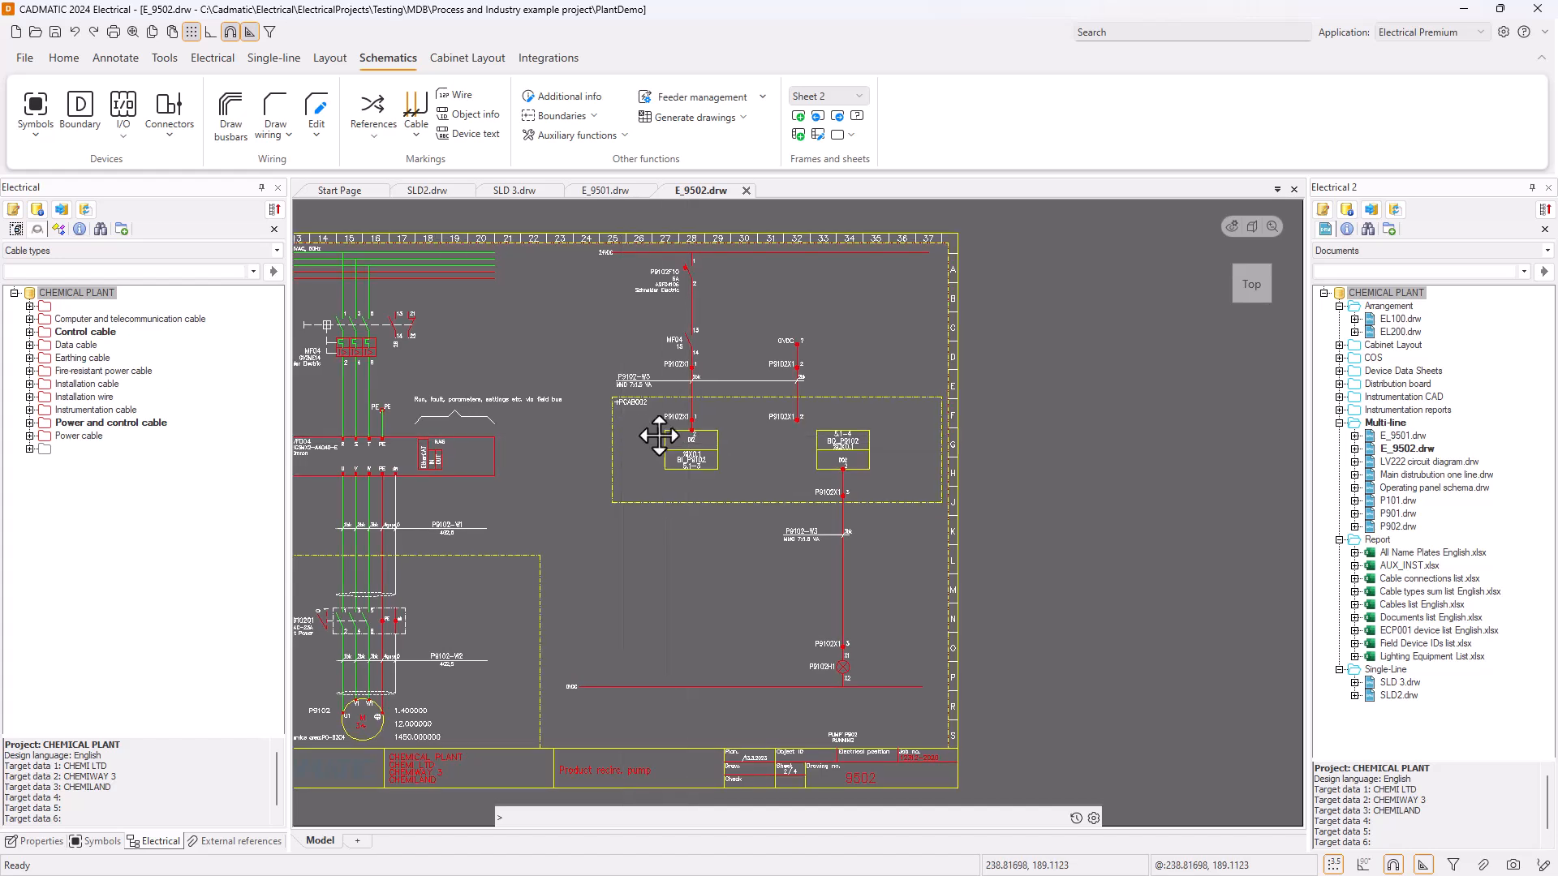
pyautogui.moveTo(641, 437); pyautogui.dragTo(704, 432, button='middle')
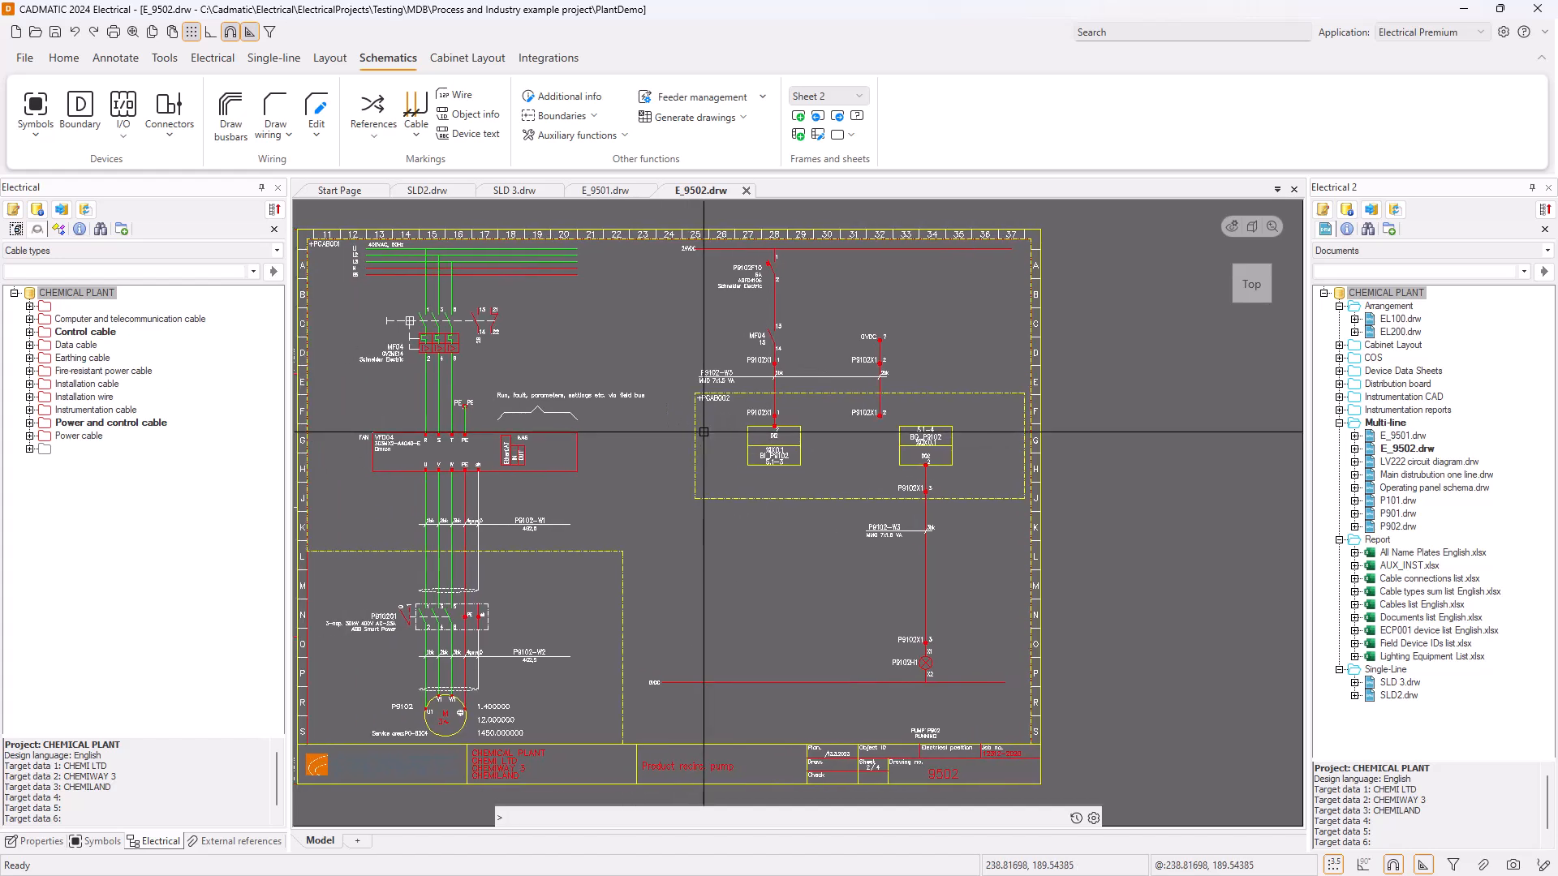
# Close drawing E_9502, saving its changes
pyautogui.click(746, 190)
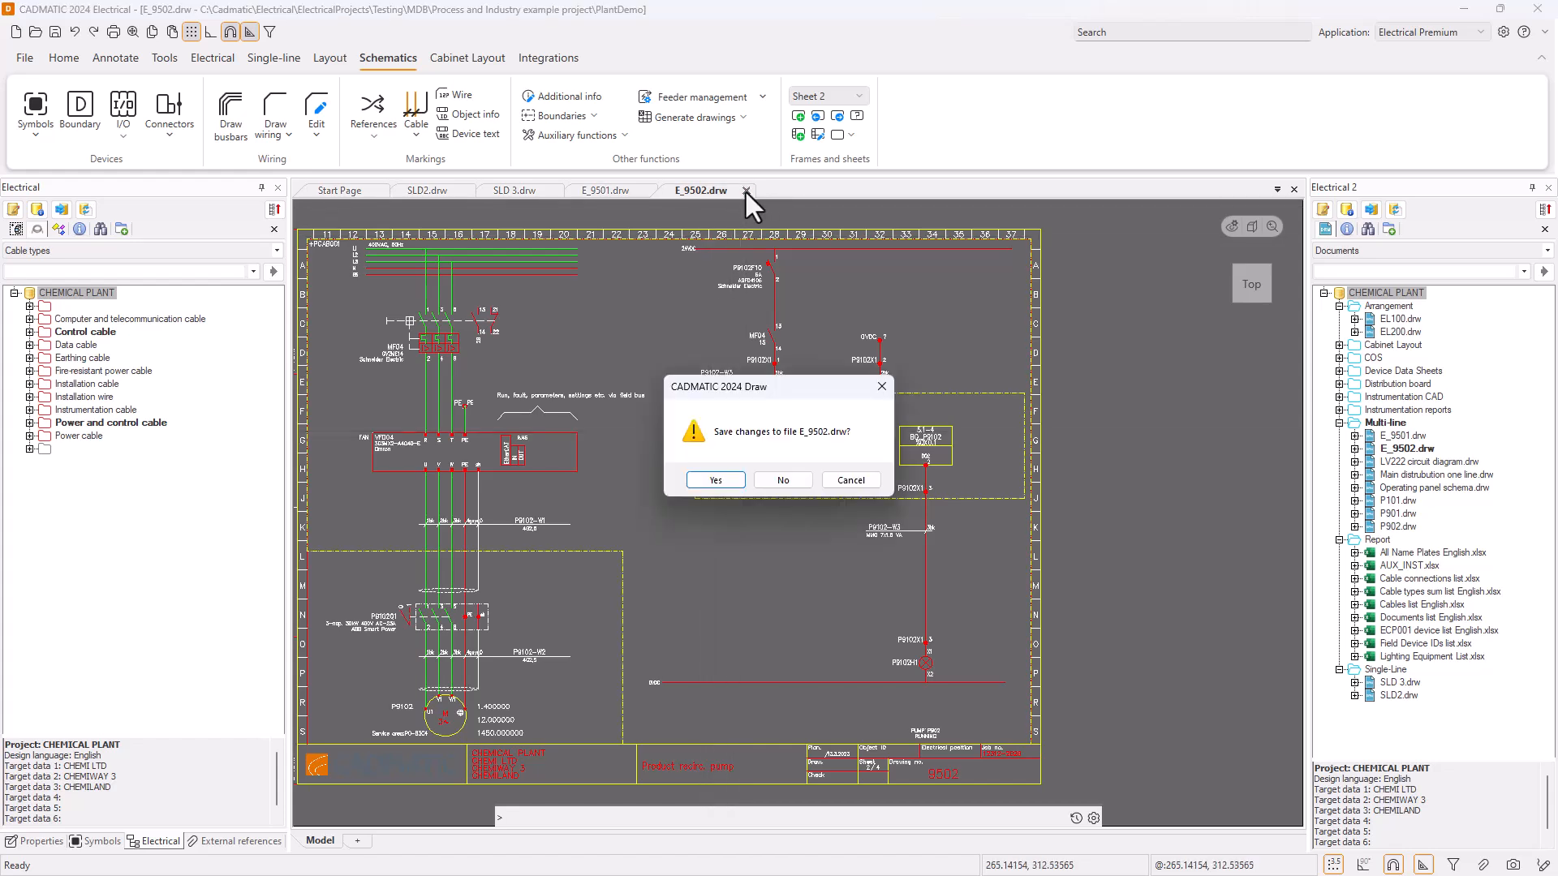
pyautogui.click(725, 481)
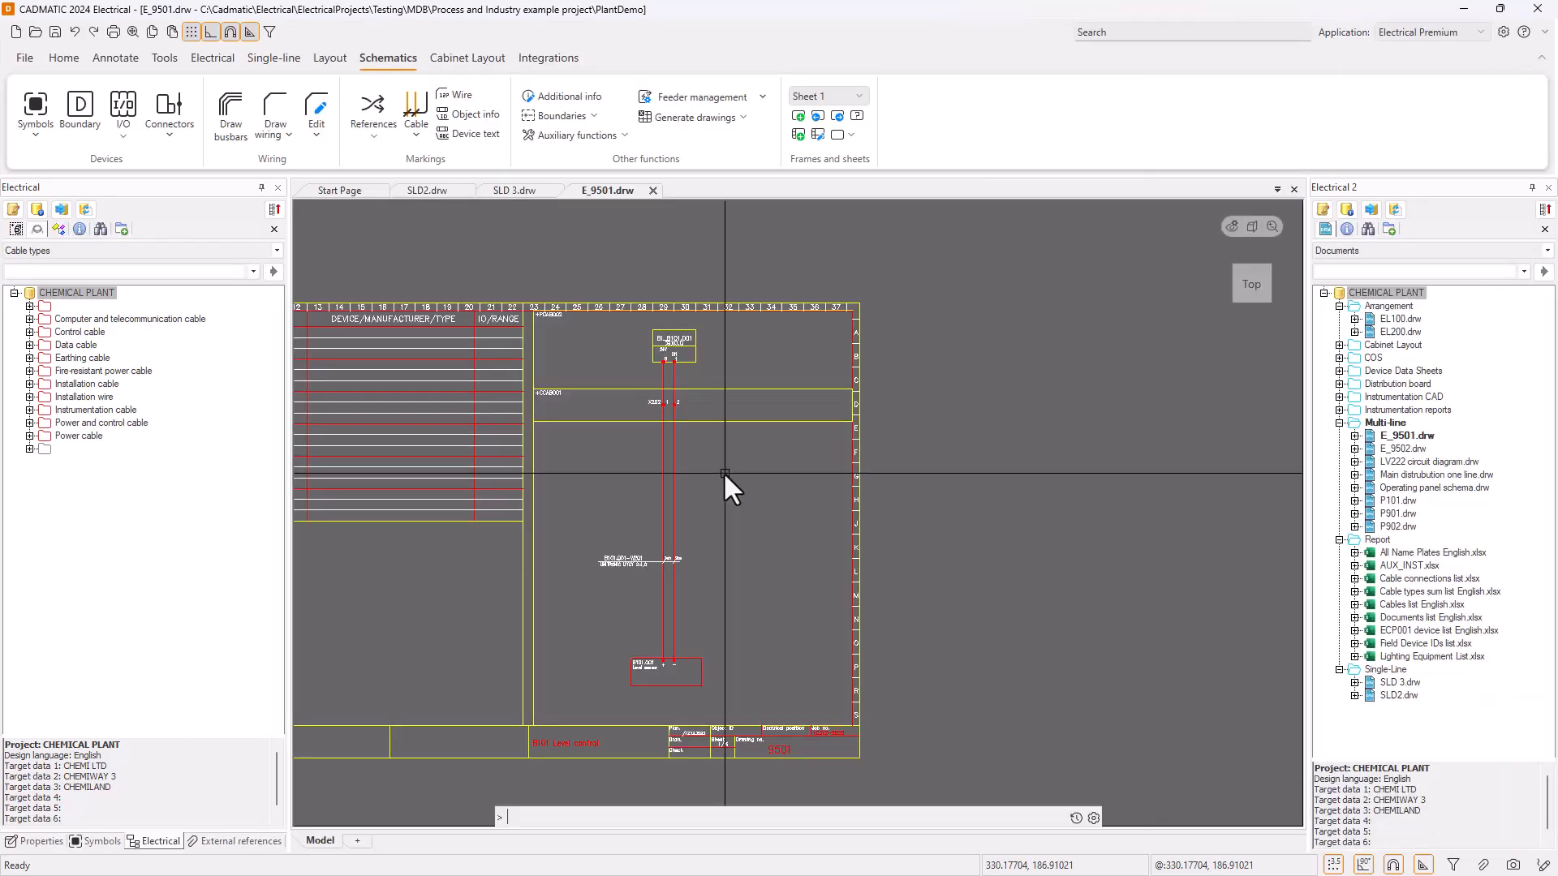
pyautogui.moveTo(707, 489); pyautogui.dragTo(761, 456, button='middle')
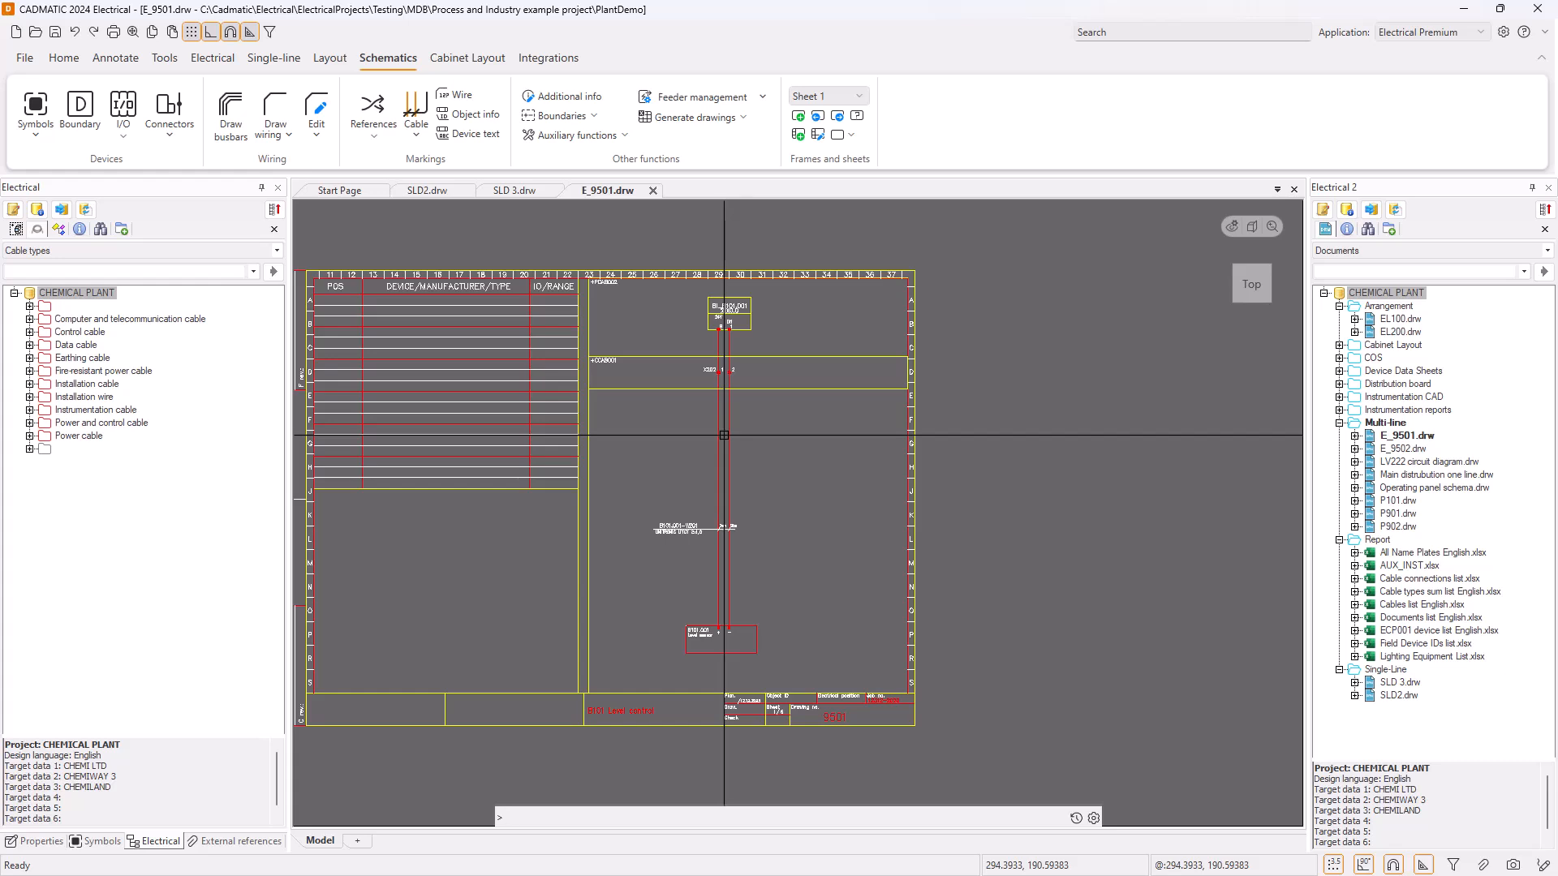
pyautogui.scroll(-2, 706, 534)
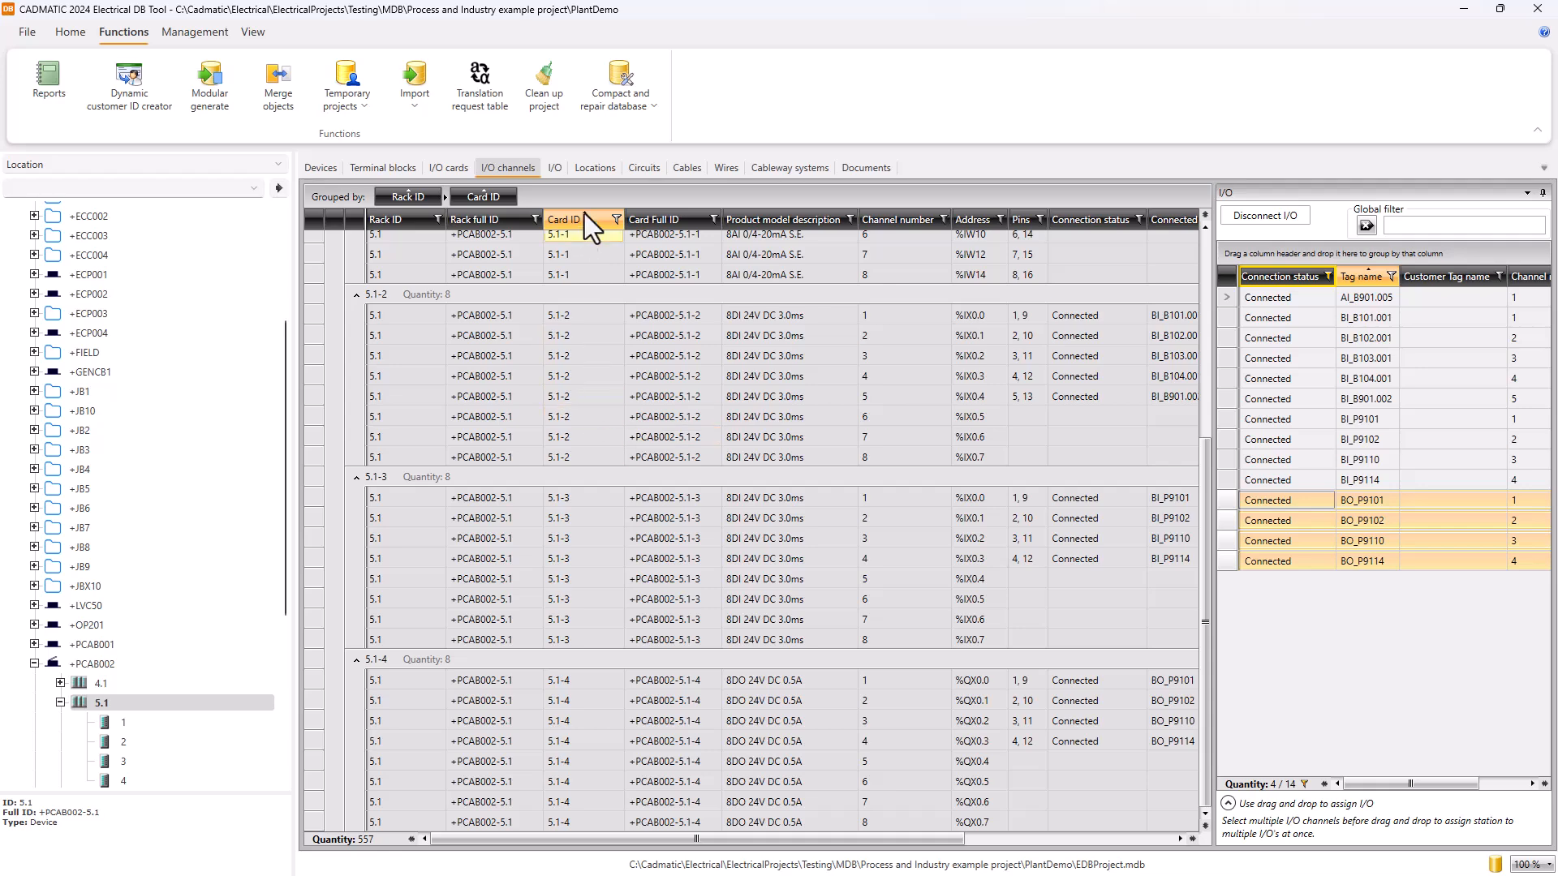
# Switch to the Electrical DB Tool and list the cables of the whole CHEMICAL PLANT project
pyautogui.click(689, 167)
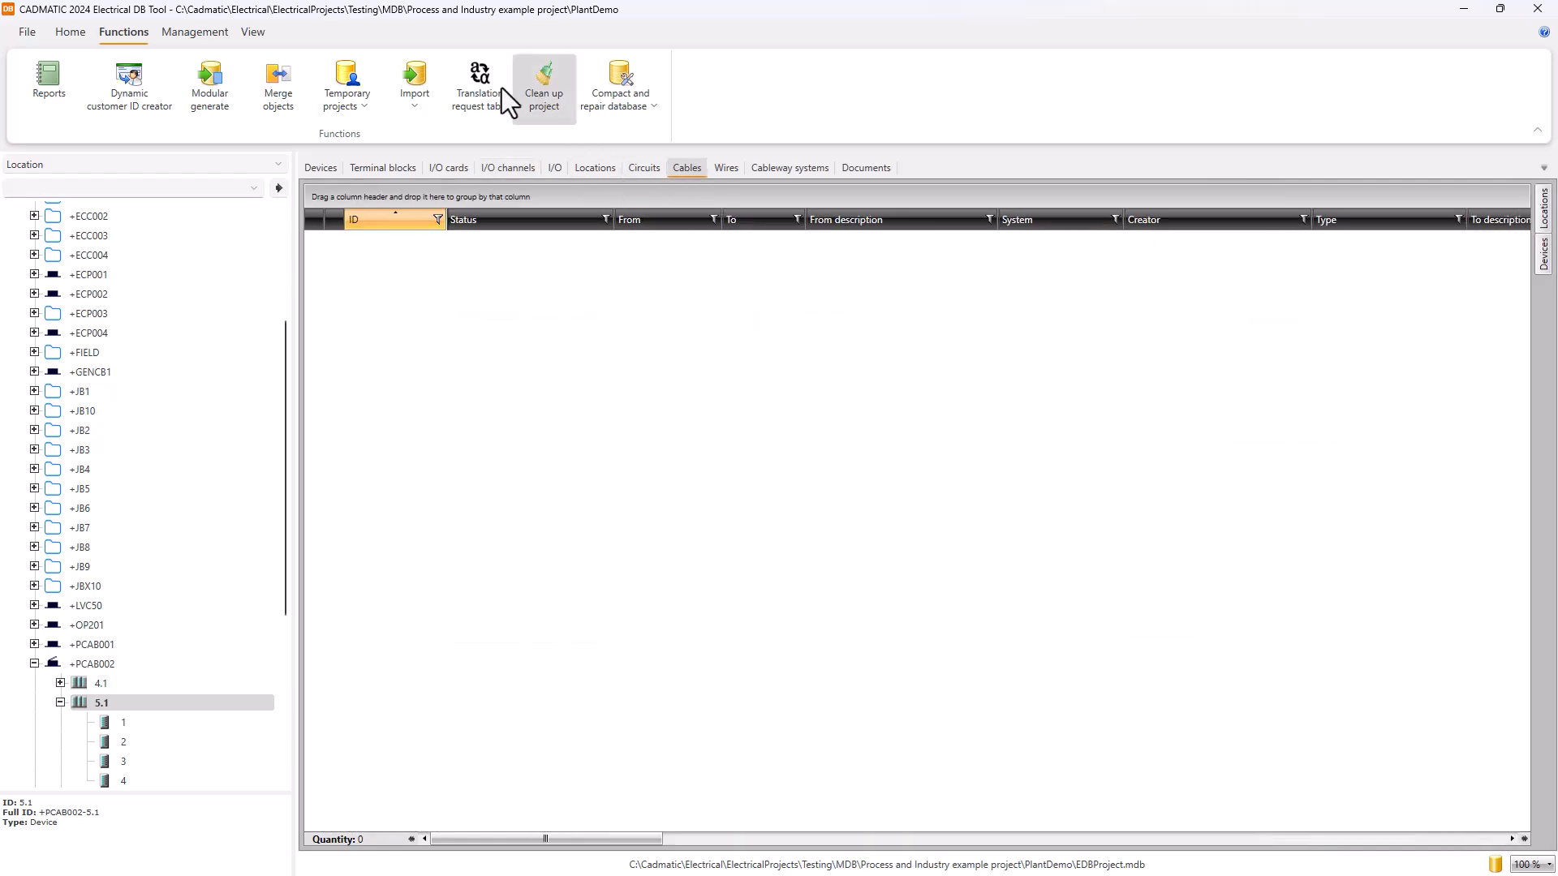
pyautogui.click(73, 34)
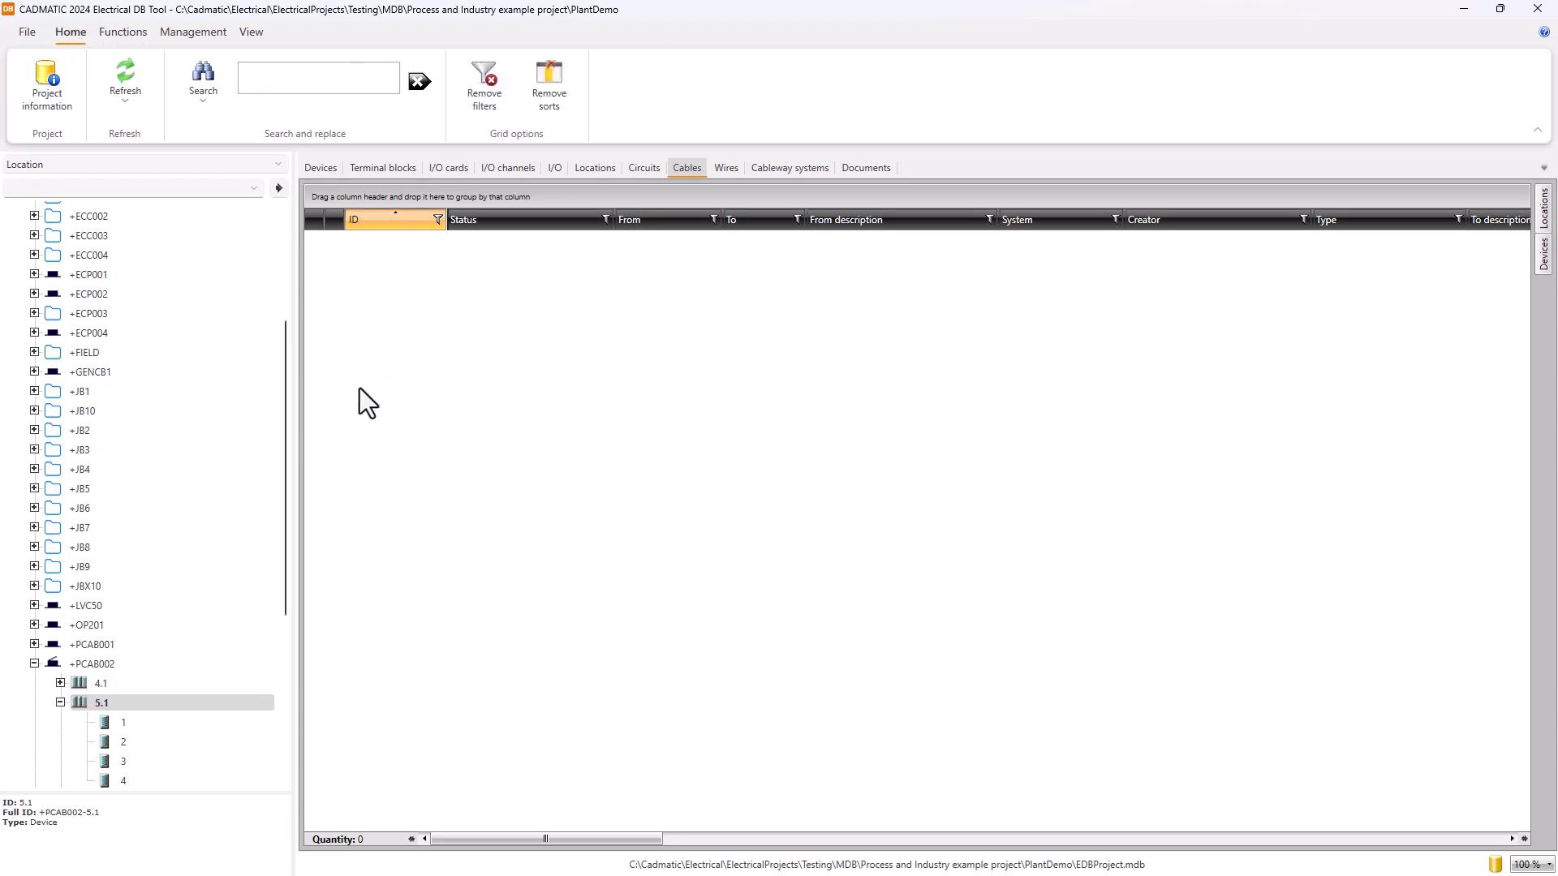
pyautogui.moveTo(289, 416); pyautogui.dragTo(290, 276)
pyautogui.click(81, 211)
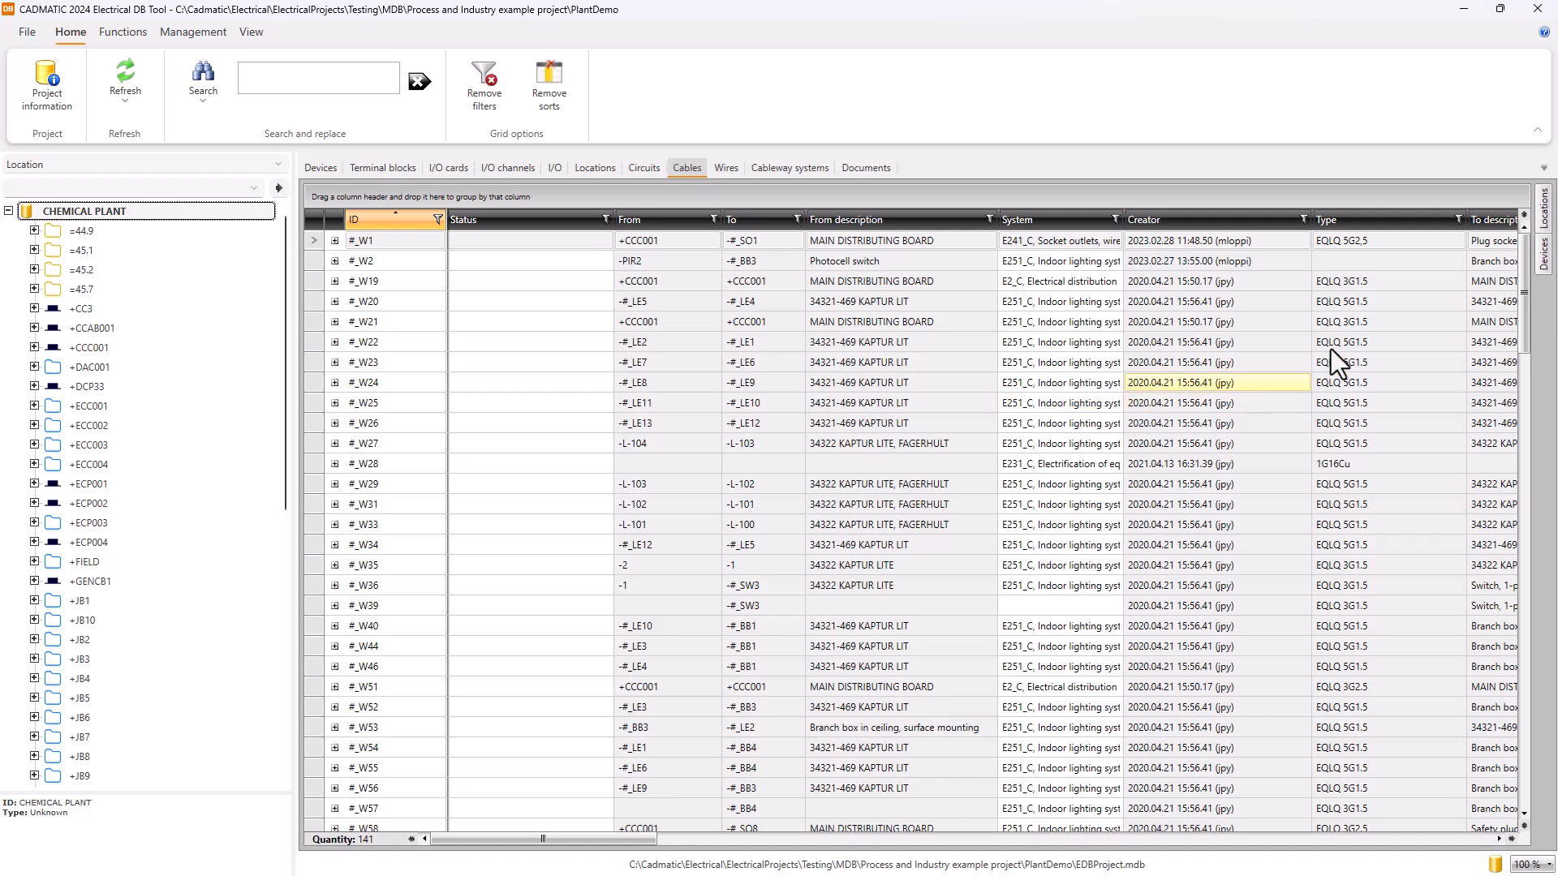
# Filter the cables by Creator to show rows with a date greater than 31/10/2024 0.00
pyautogui.click(1303, 219)
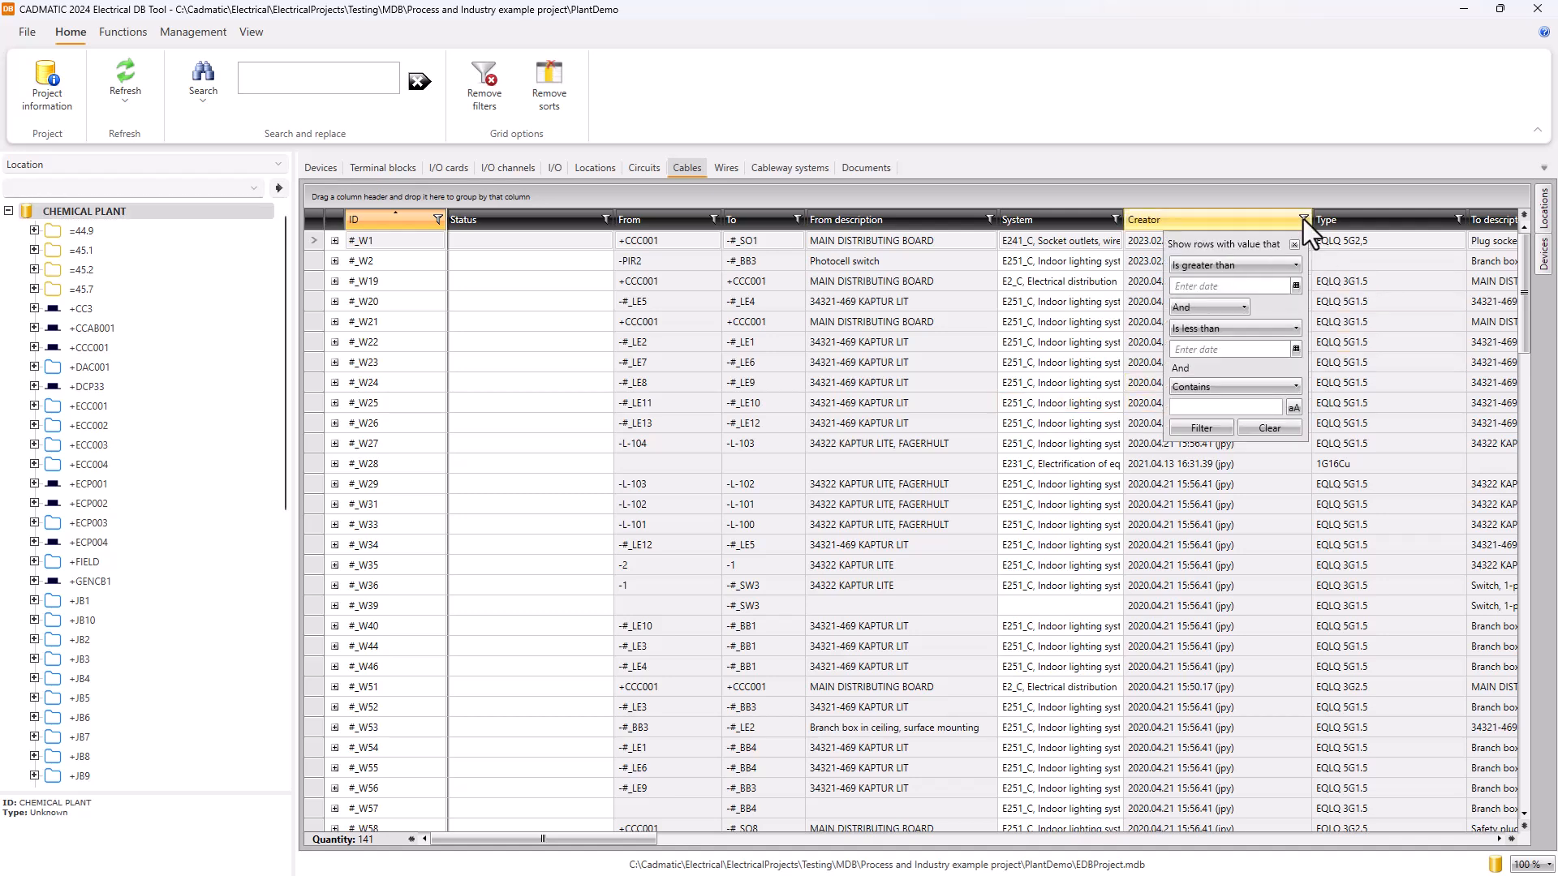
pyautogui.click(1295, 287)
pyautogui.click(1079, 417)
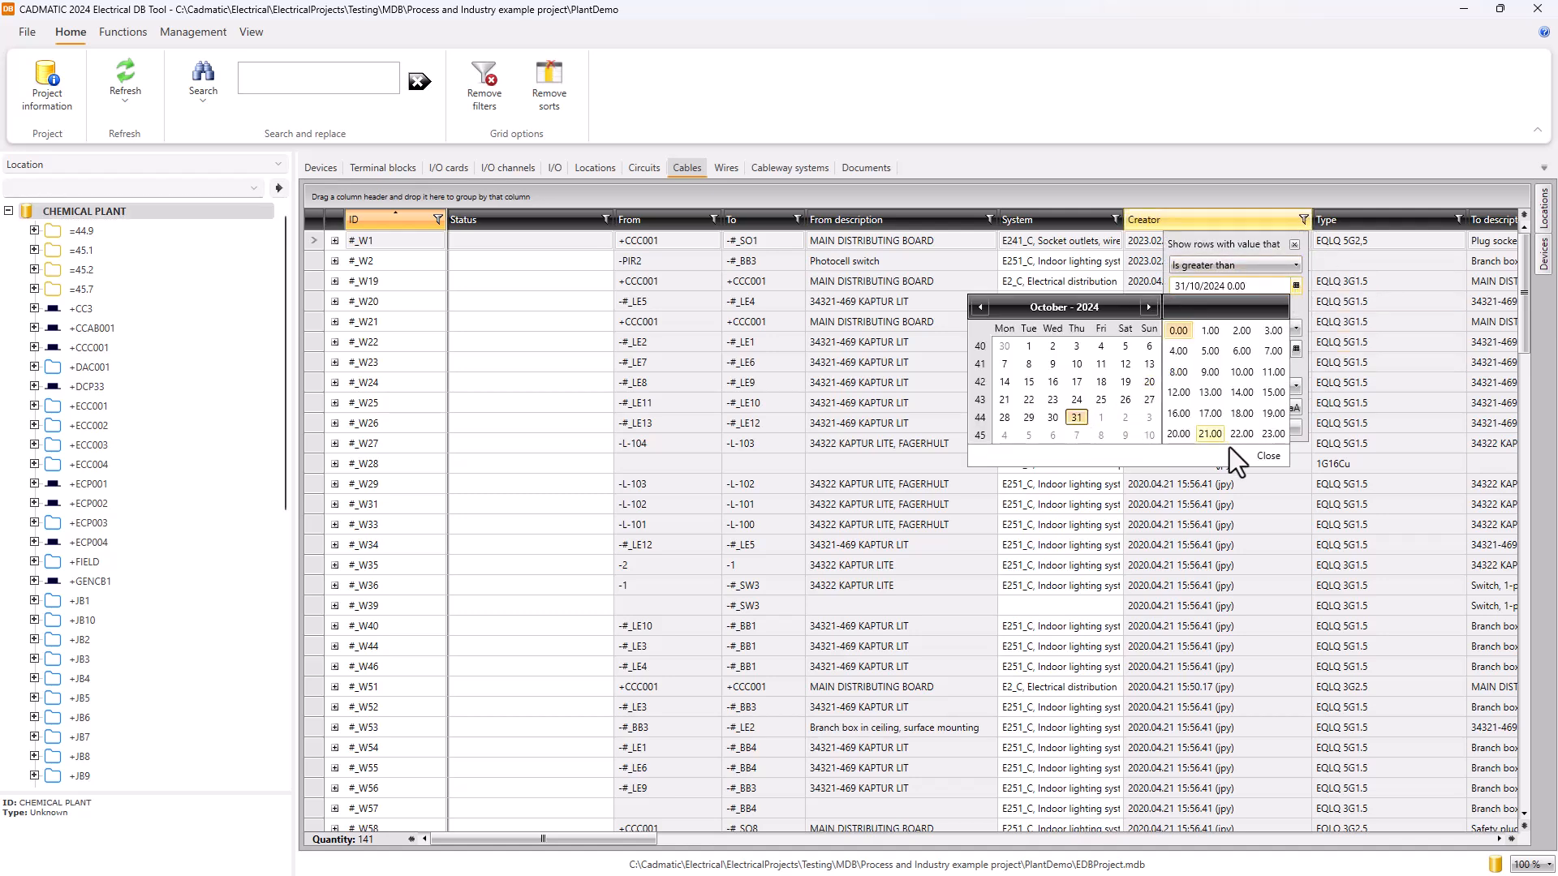
pyautogui.click(1266, 456)
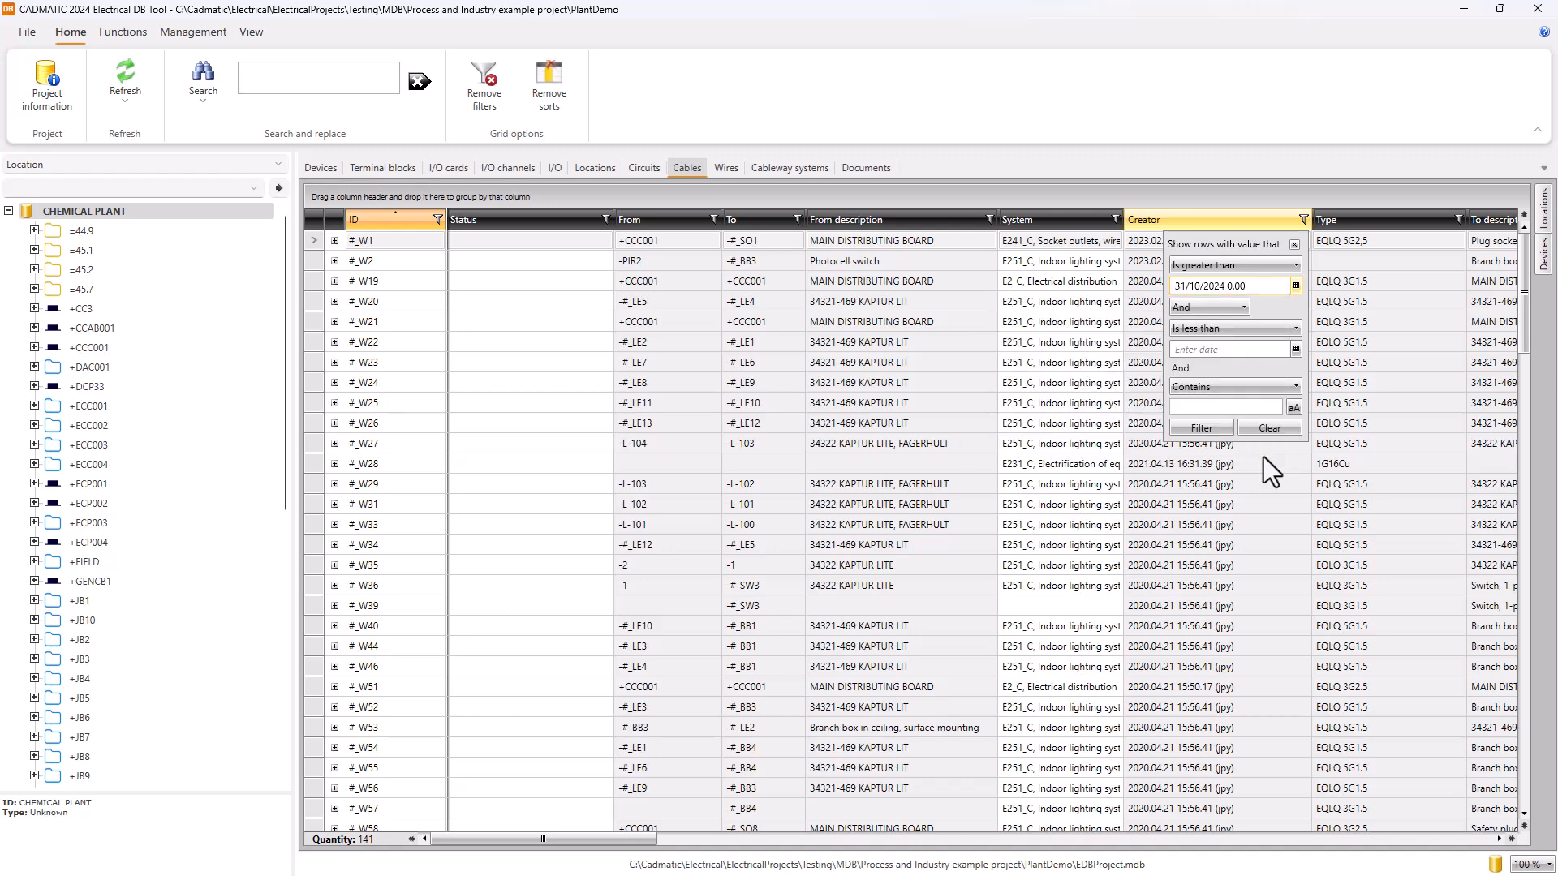
pyautogui.click(1218, 428)
pyautogui.click(1293, 244)
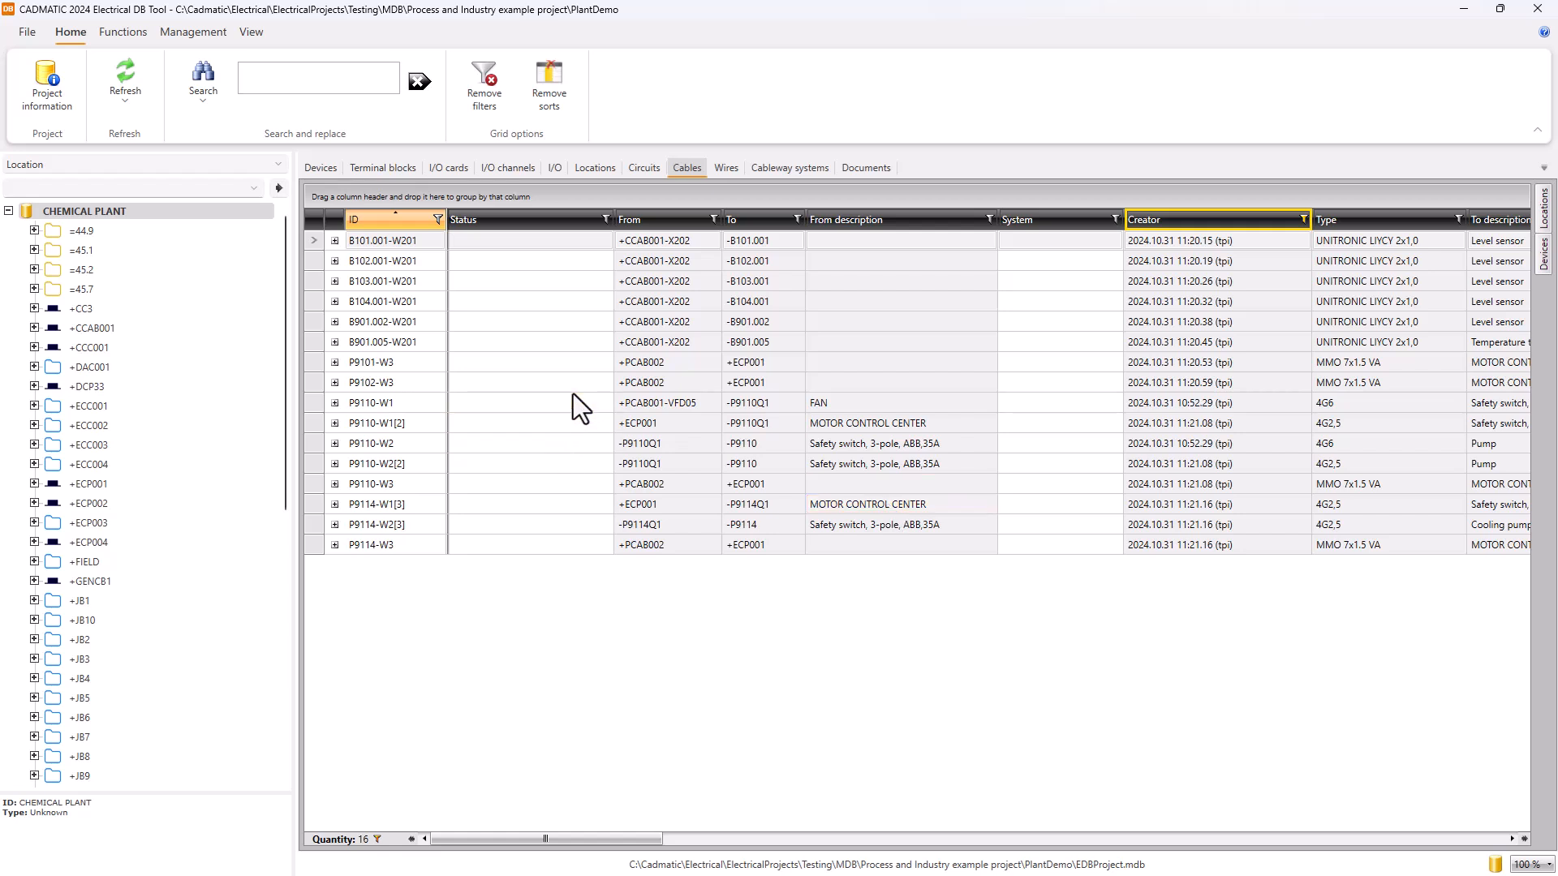
# Add the six sensor cables B101.001-W201 to B901.005-W201 to the user's selection list
pyautogui.click(314, 238)
pyautogui.keyDown('shift'); pyautogui.click(310, 341); pyautogui.keyUp('shift')
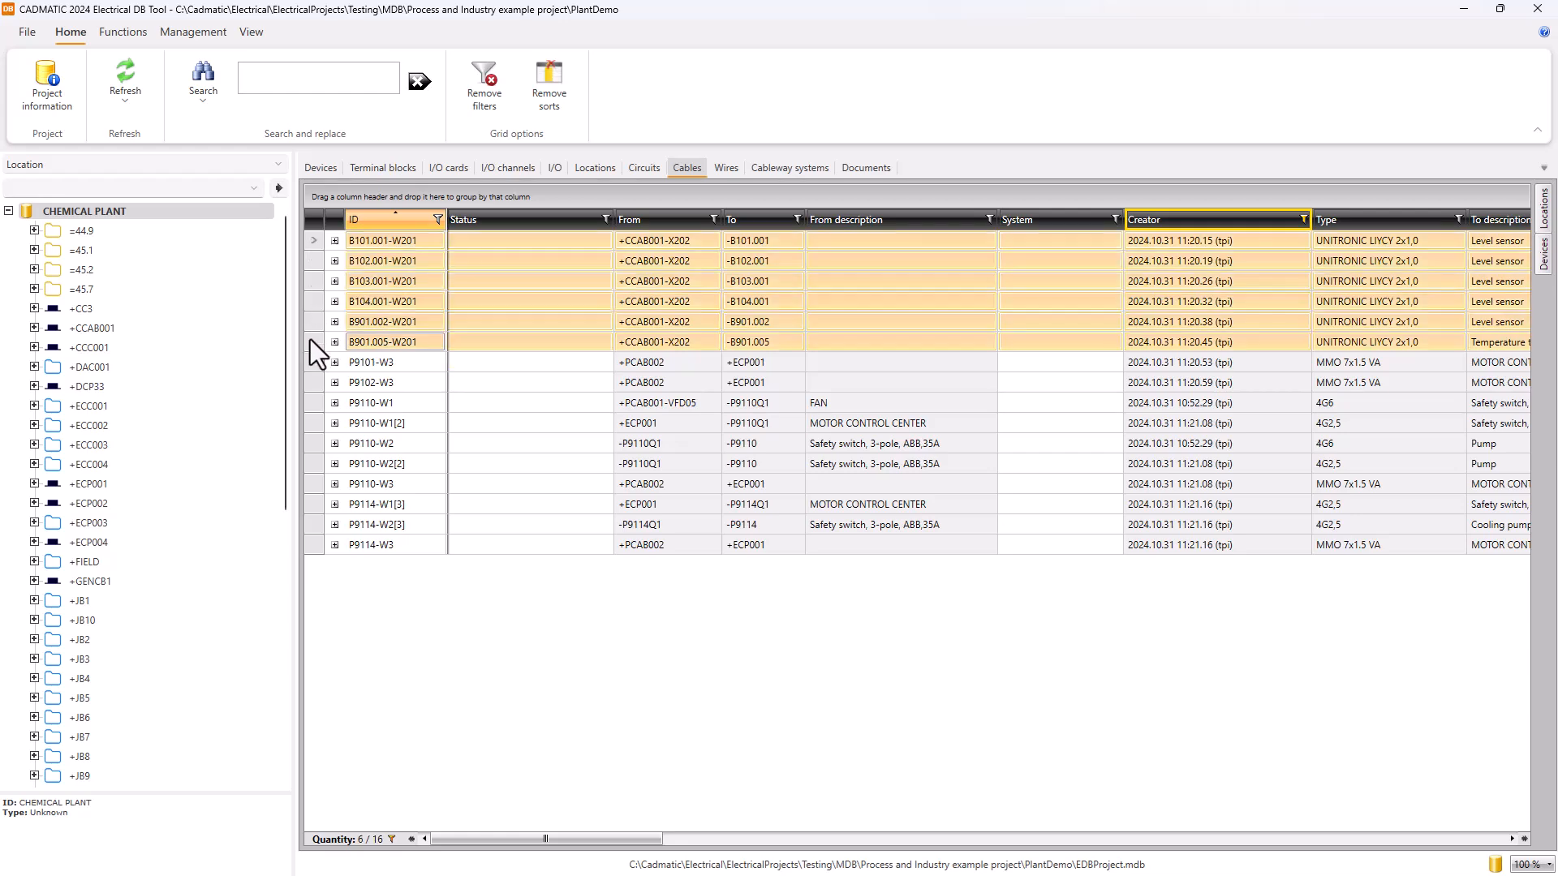
pyautogui.rightClick(309, 341)
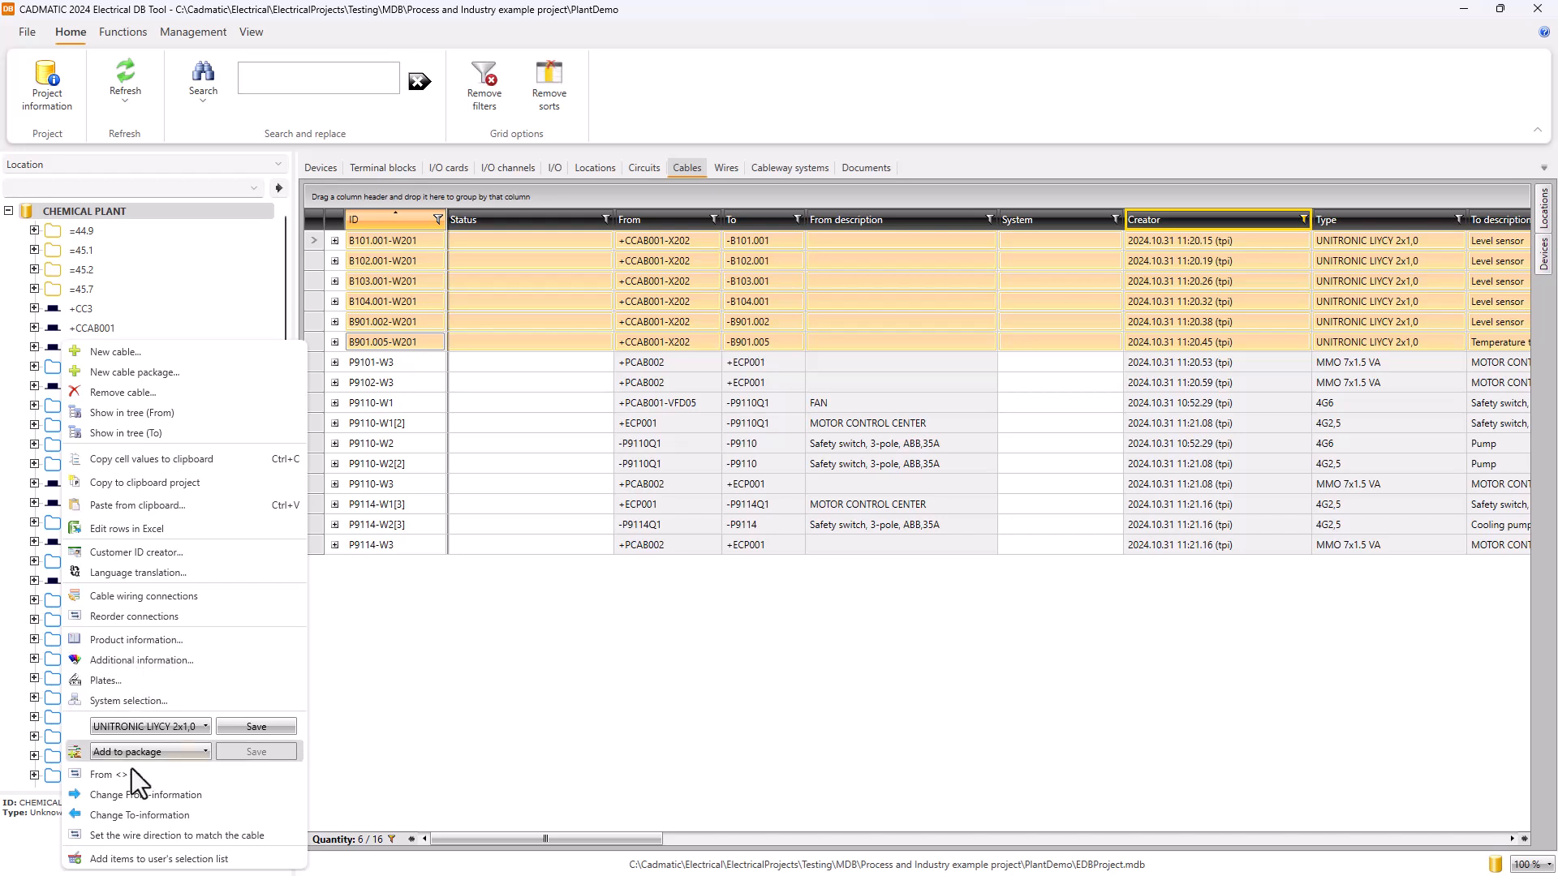
pyautogui.click(121, 859)
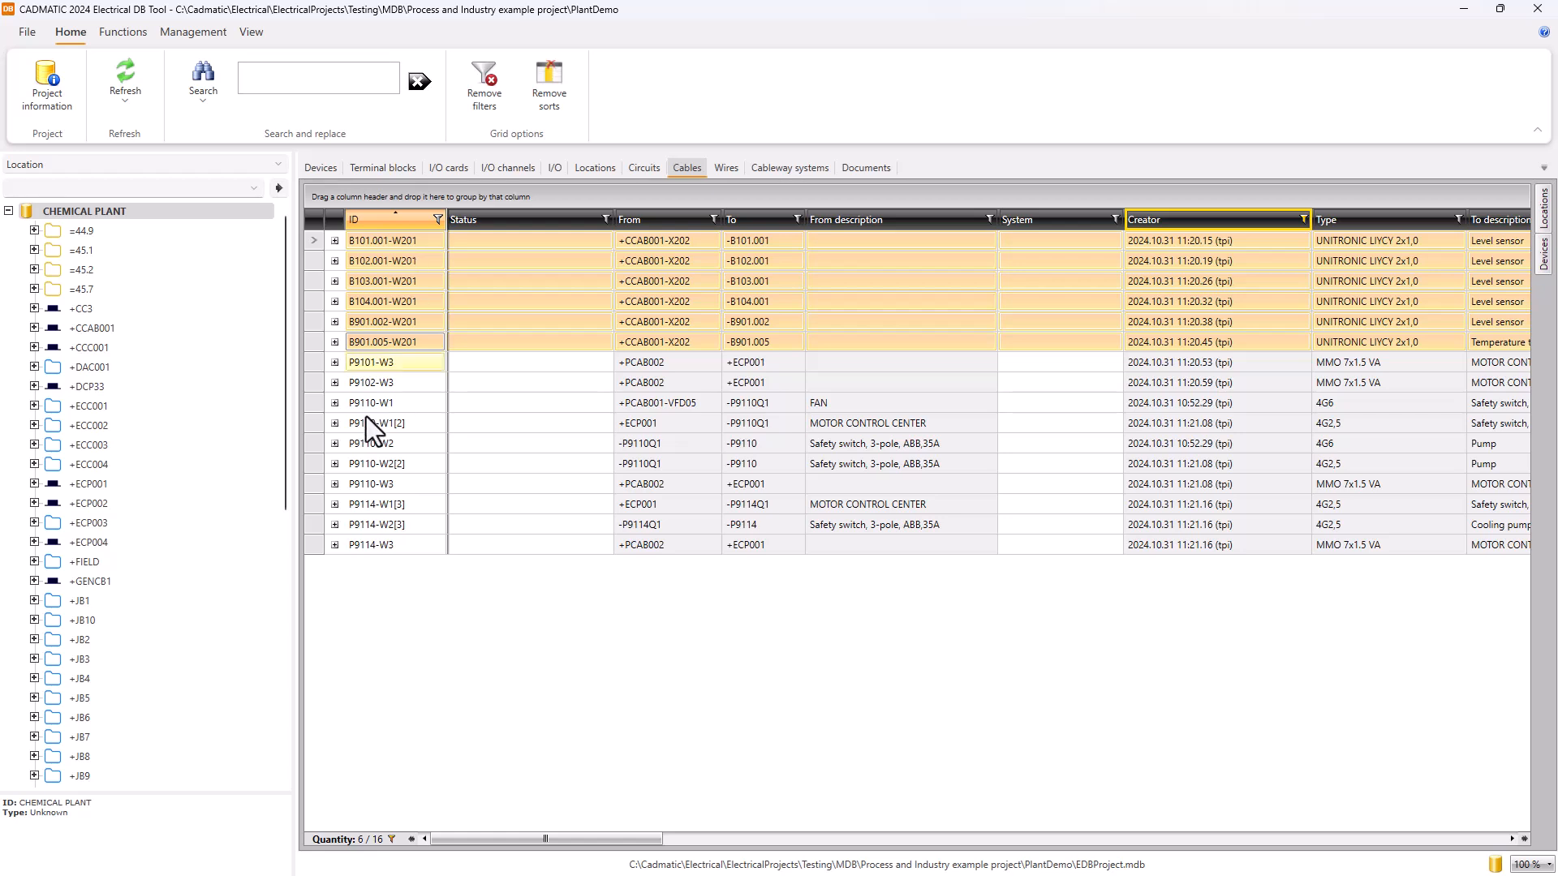
# Add the cables P9110-W1, P9110-W2 and P9110-W3 to the user's selection list and return to the E_9501 drawing
pyautogui.click(311, 403)
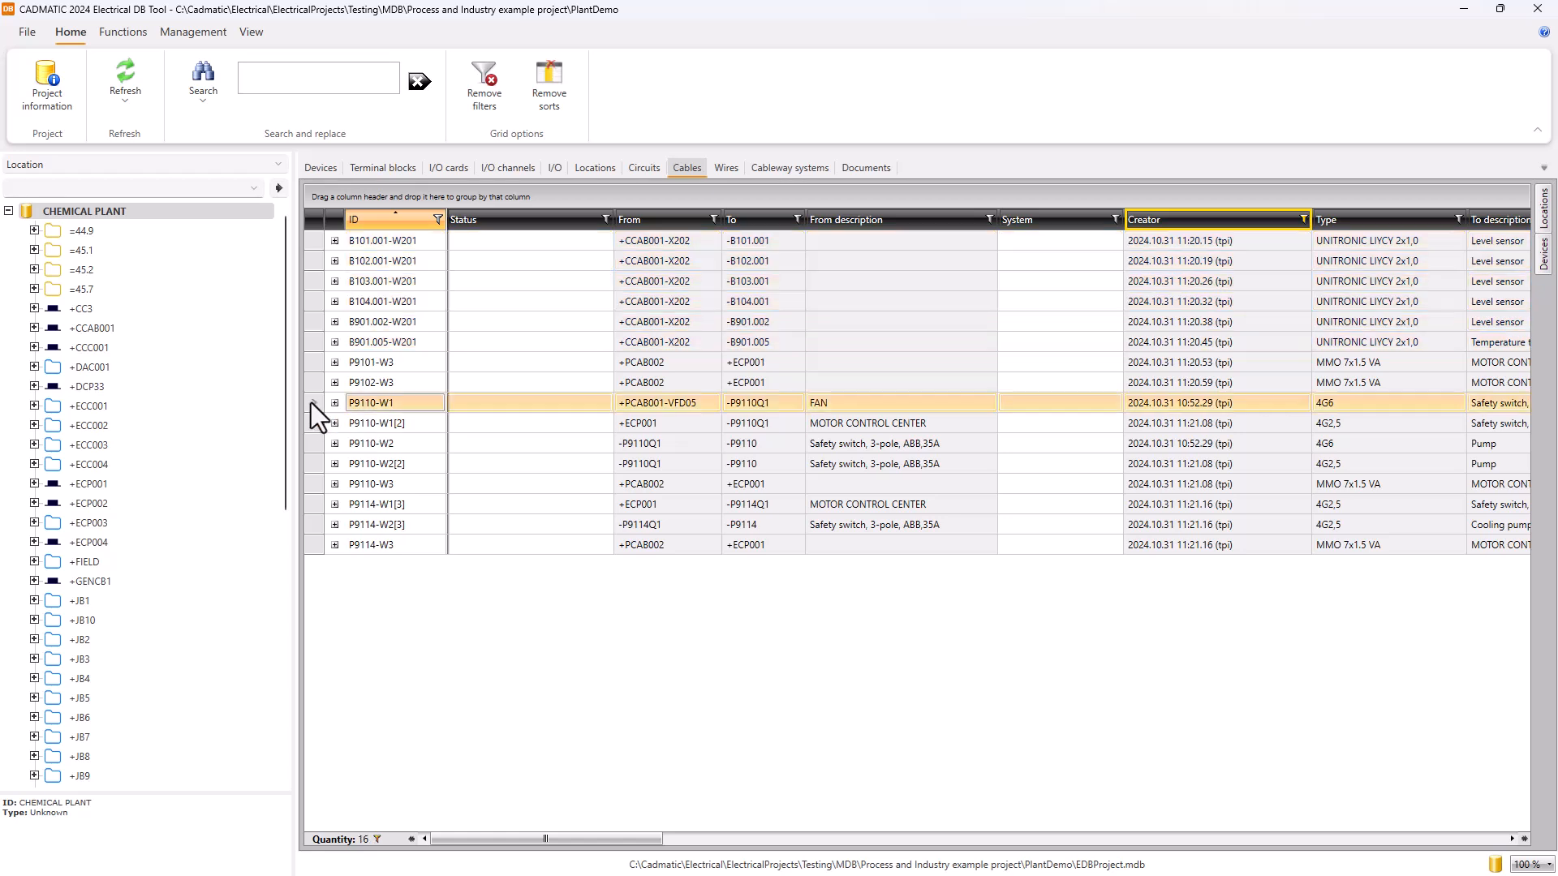
pyautogui.keyDown('ctrl'); pyautogui.click(318, 443); pyautogui.keyUp('ctrl')
pyautogui.keyDown('ctrl'); pyautogui.click(315, 483); pyautogui.keyUp('ctrl')
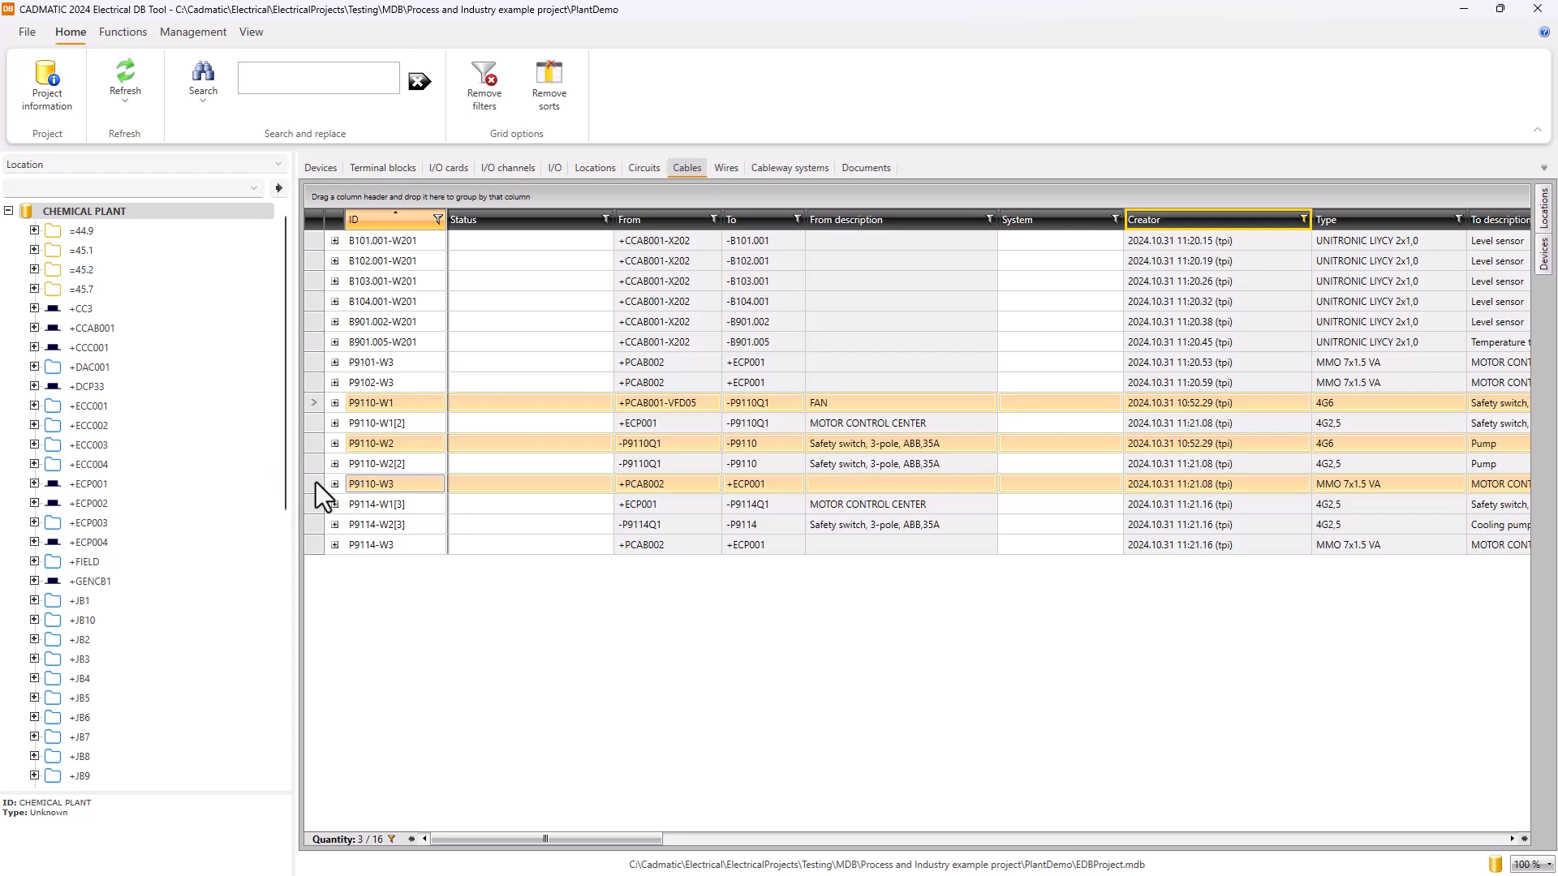
pyautogui.rightClick(315, 482)
pyautogui.click(185, 469)
pyautogui.click(1463, 10)
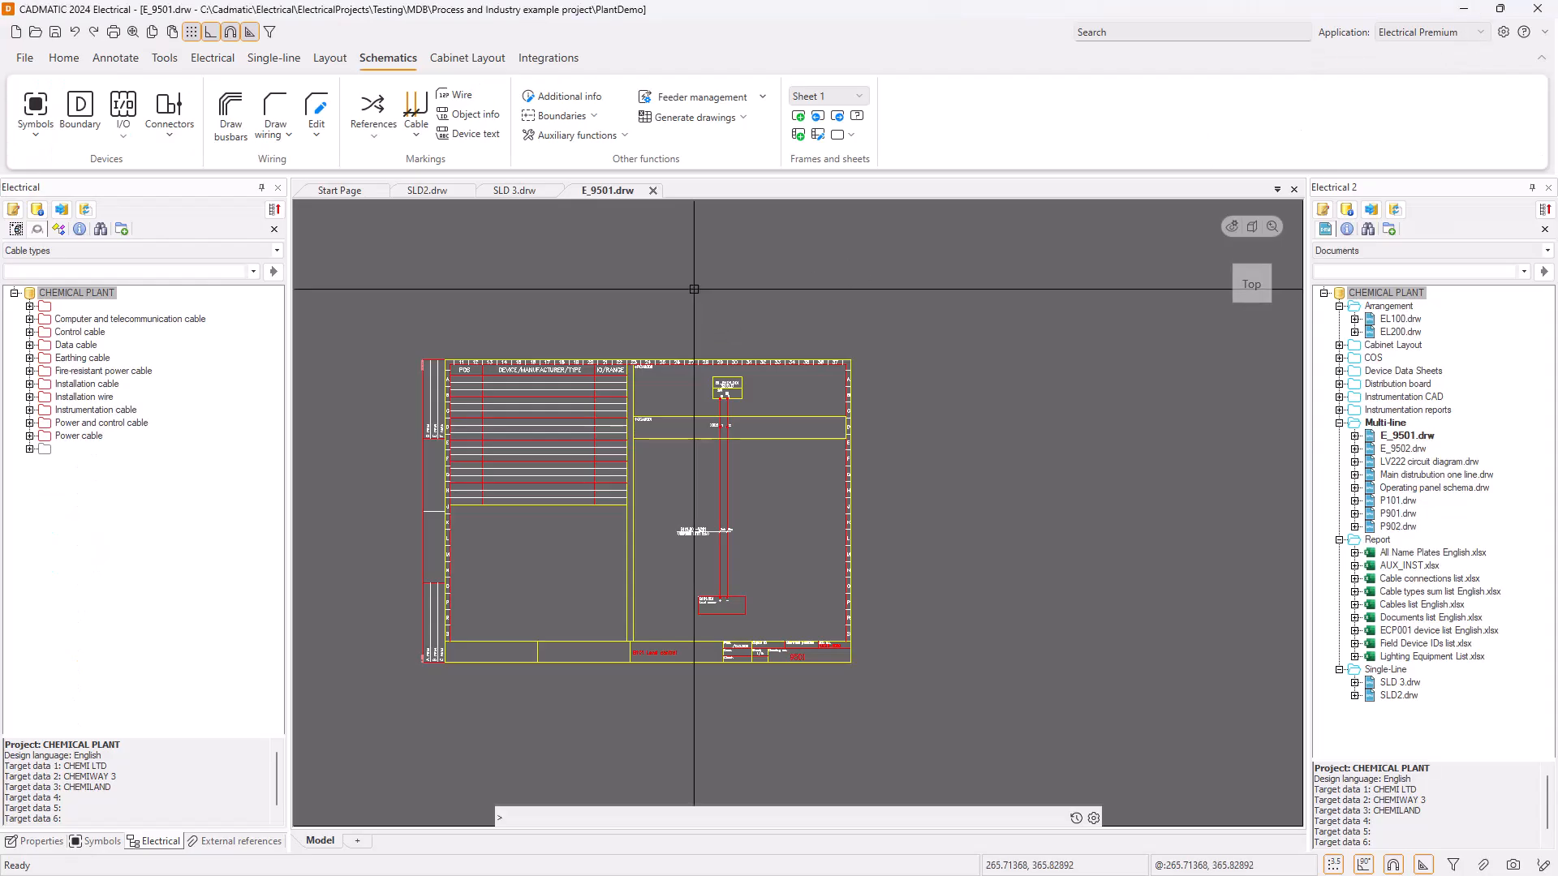
# Export the cables in the user's selection list through the cable synchronization
pyautogui.scroll(-3, 688, 308)
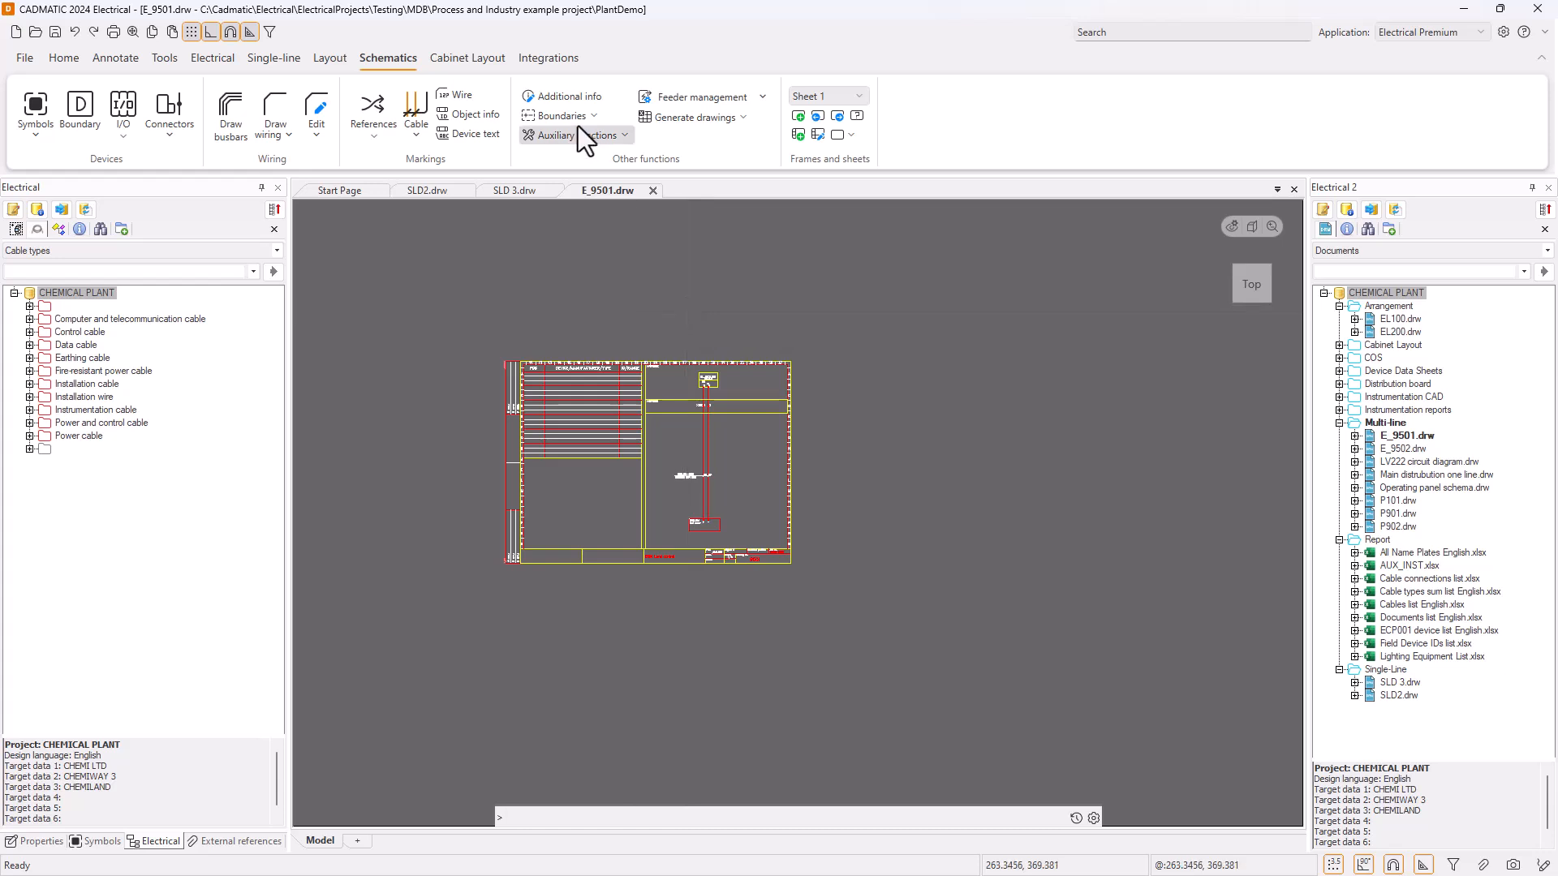
pyautogui.click(560, 59)
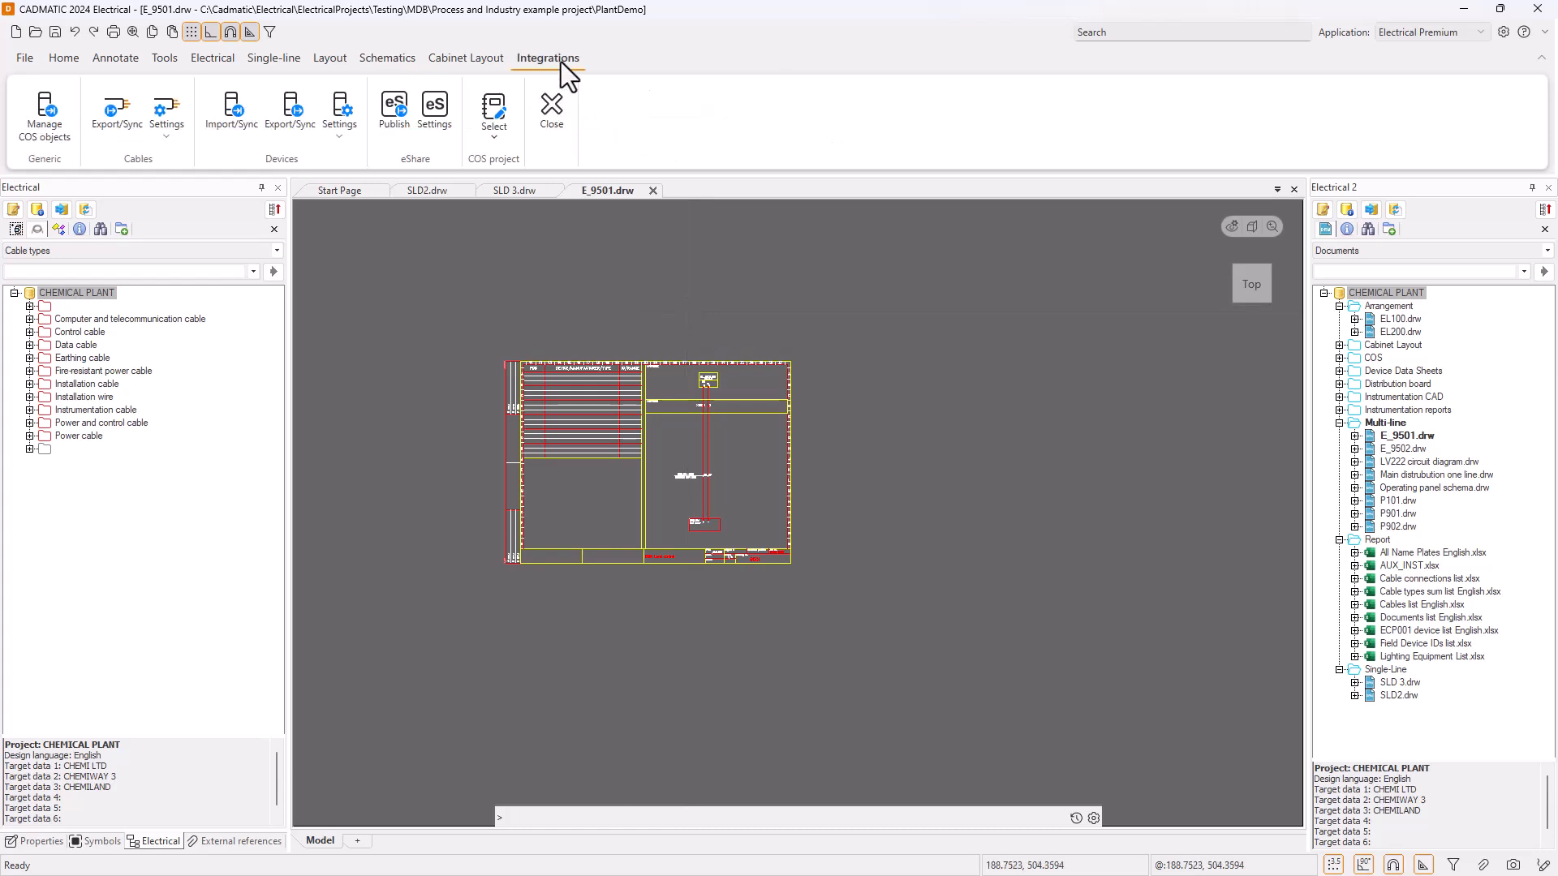
pyautogui.click(116, 113)
pyautogui.click(671, 376)
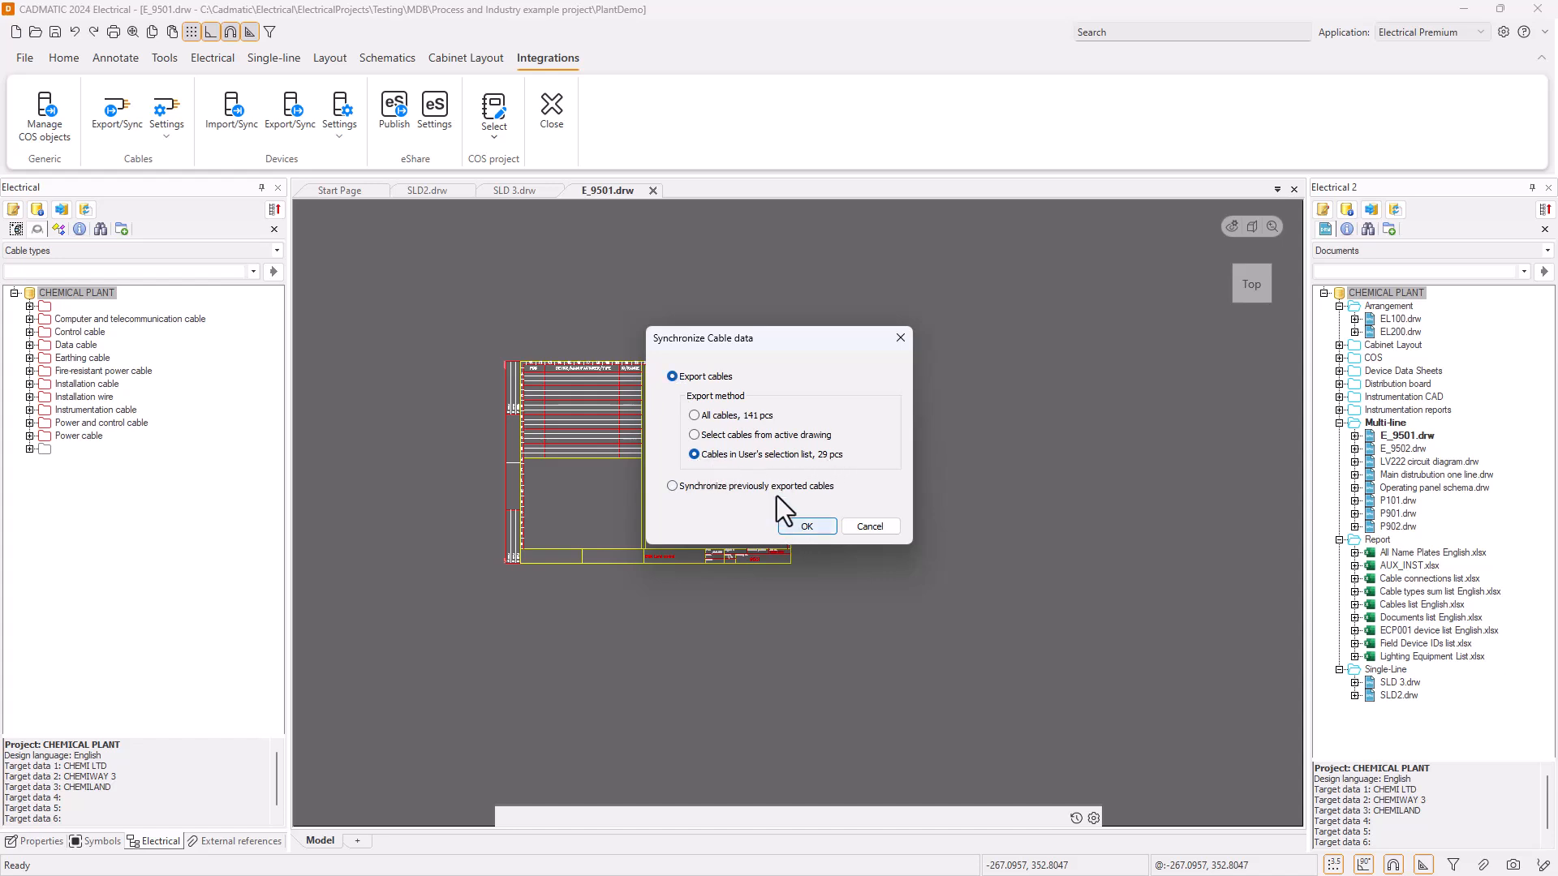
pyautogui.click(803, 528)
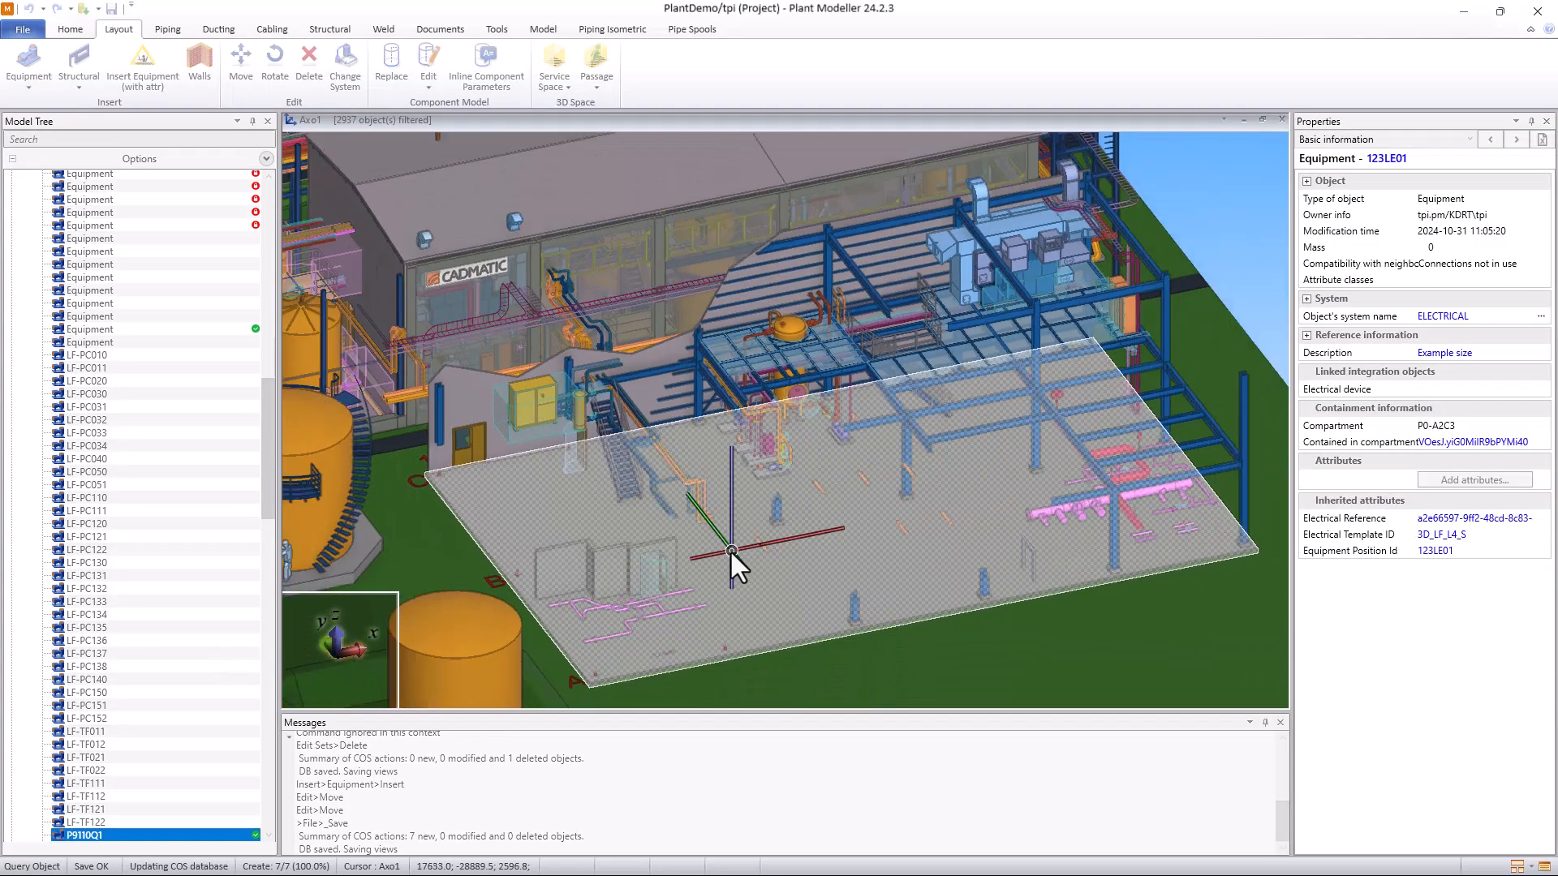
# Switch to Plant Modeller, load the cable updates in the Cable Manager and list the not created diagram cables
pyautogui.press('Escape')
pyautogui.scroll(1, 750, 548)
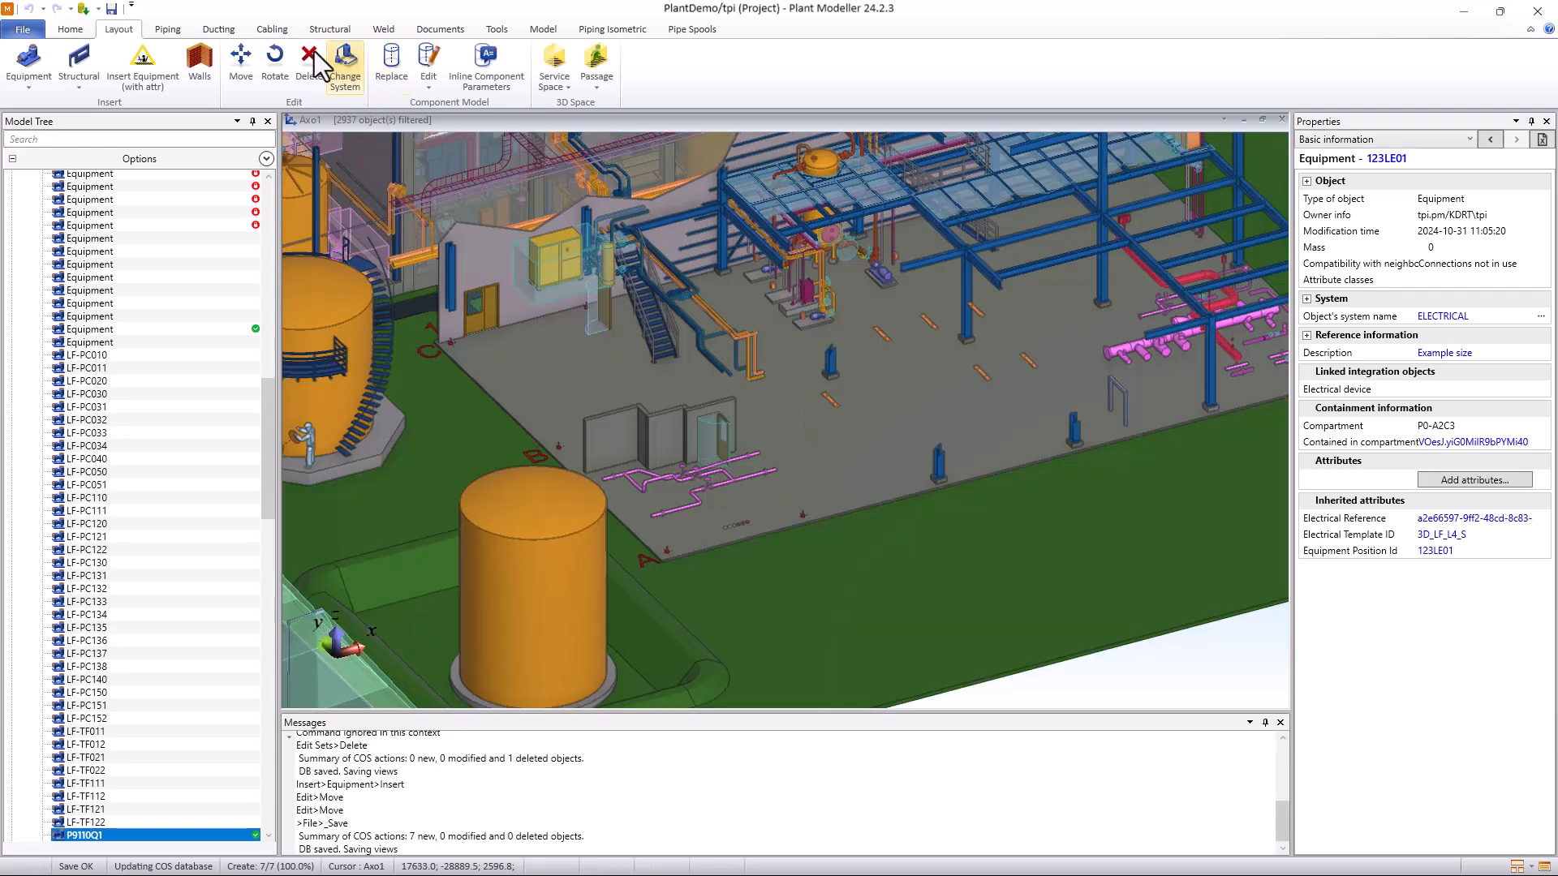
pyautogui.click(272, 28)
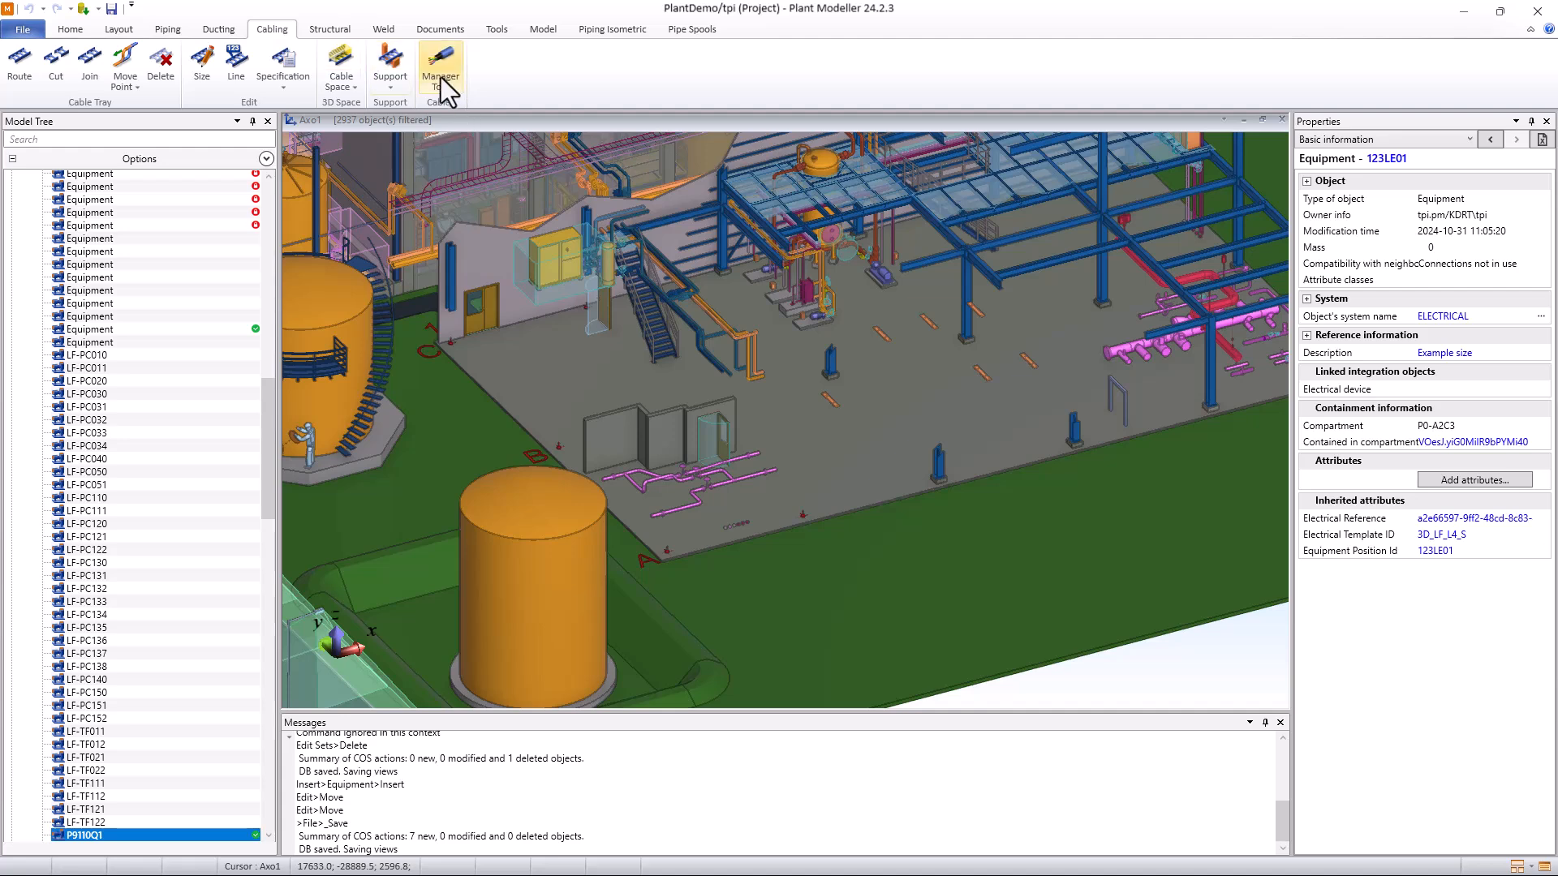
pyautogui.click(439, 75)
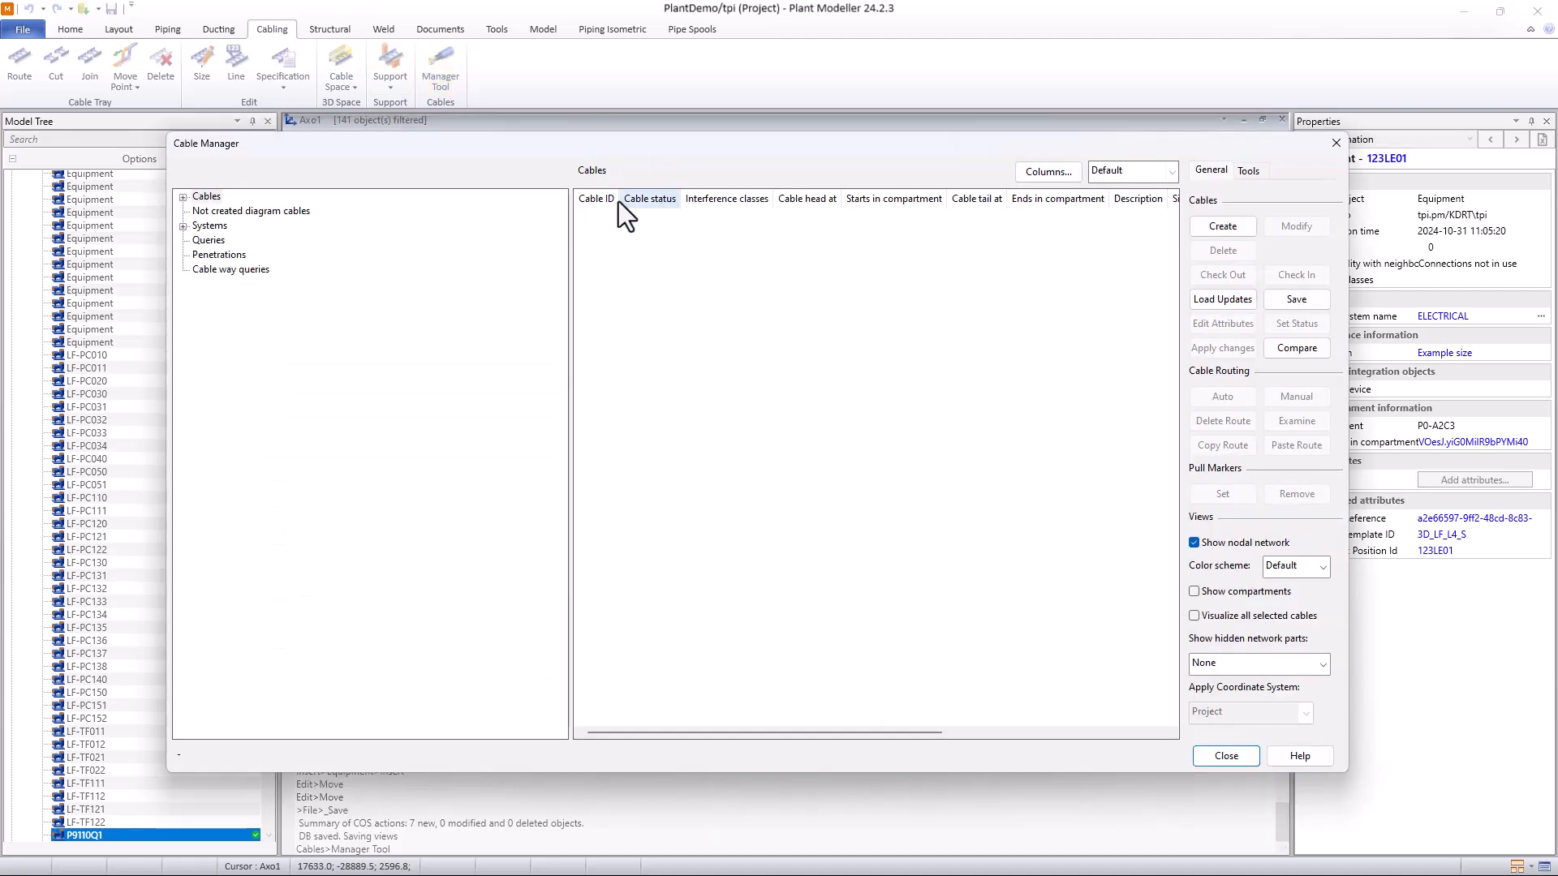
pyautogui.click(1226, 302)
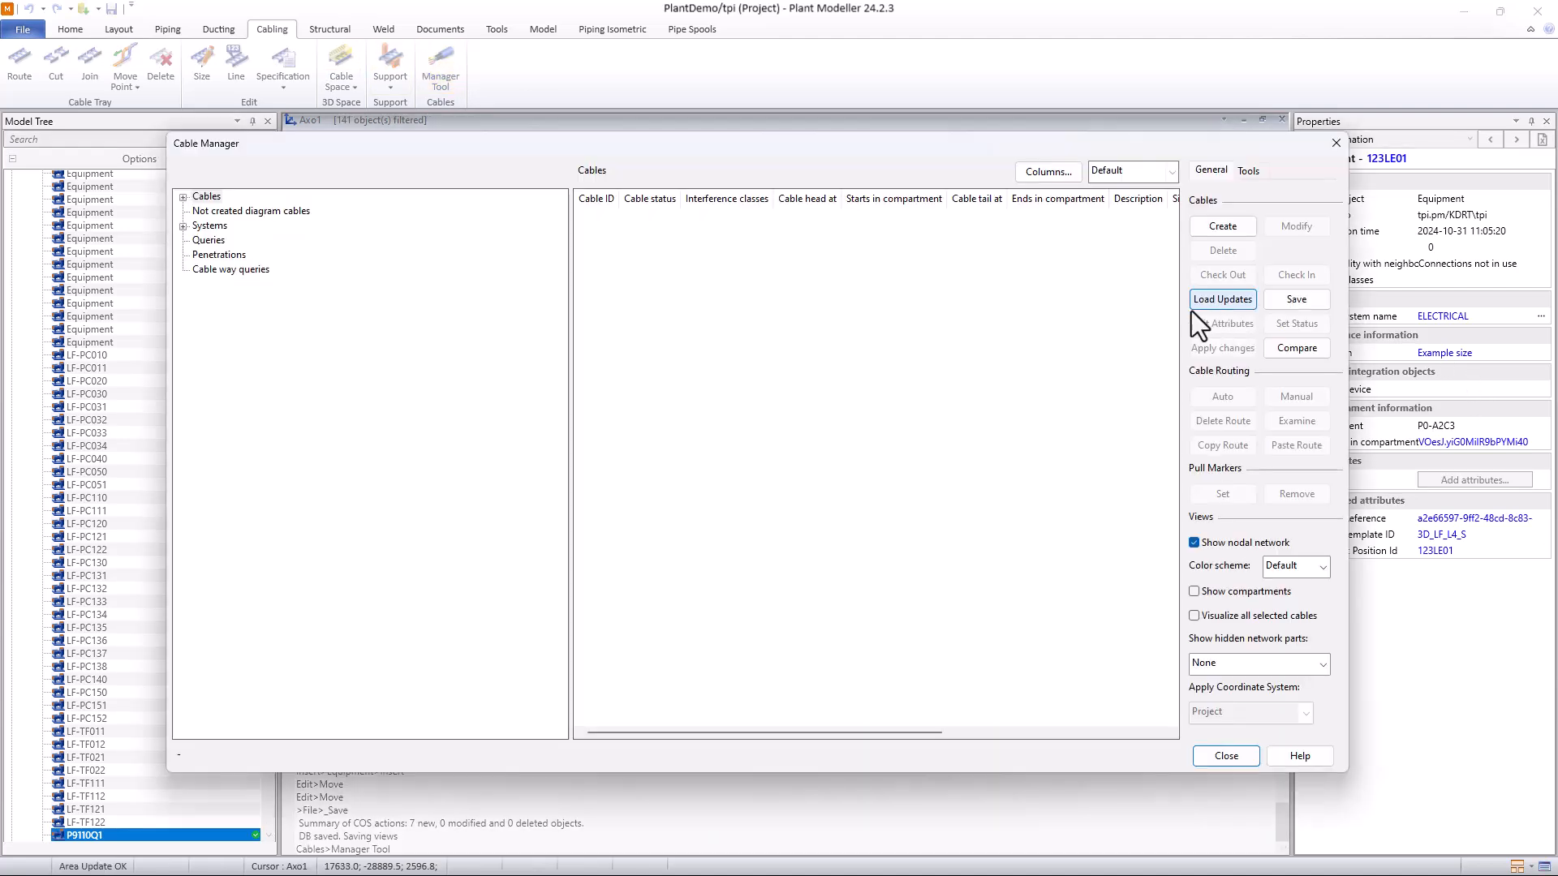
pyautogui.click(214, 211)
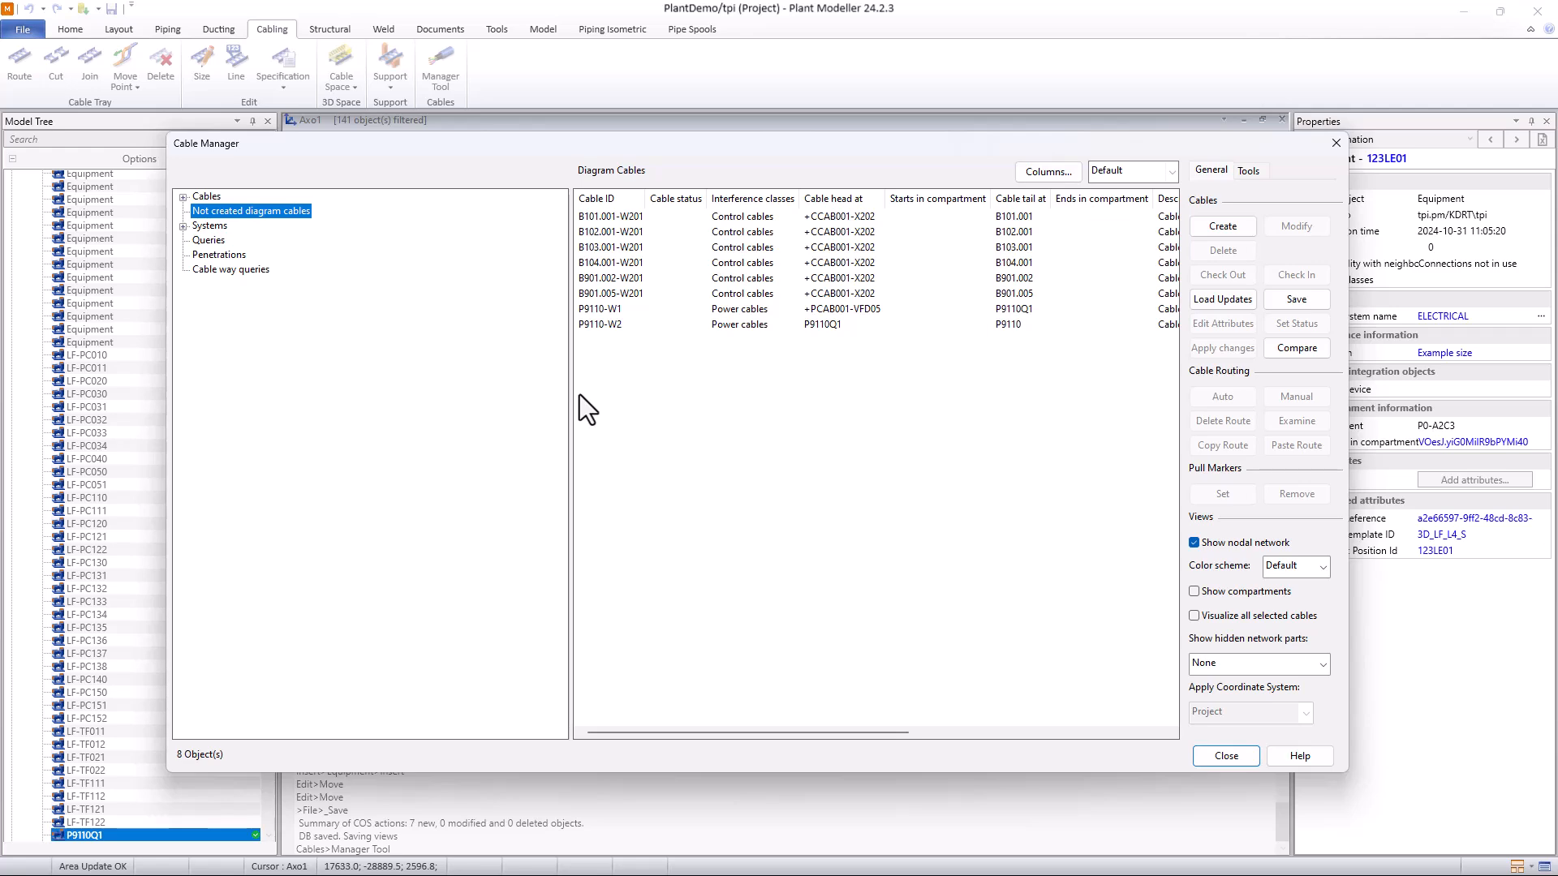
# Examine the end devices of the diagram cables from B101.001-W201 to P9110-W2 one by one in the 3D views
pyautogui.moveTo(585, 144); pyautogui.dragTo(748, 198)
pyautogui.moveTo(331, 186); pyautogui.dragTo(431, 185)
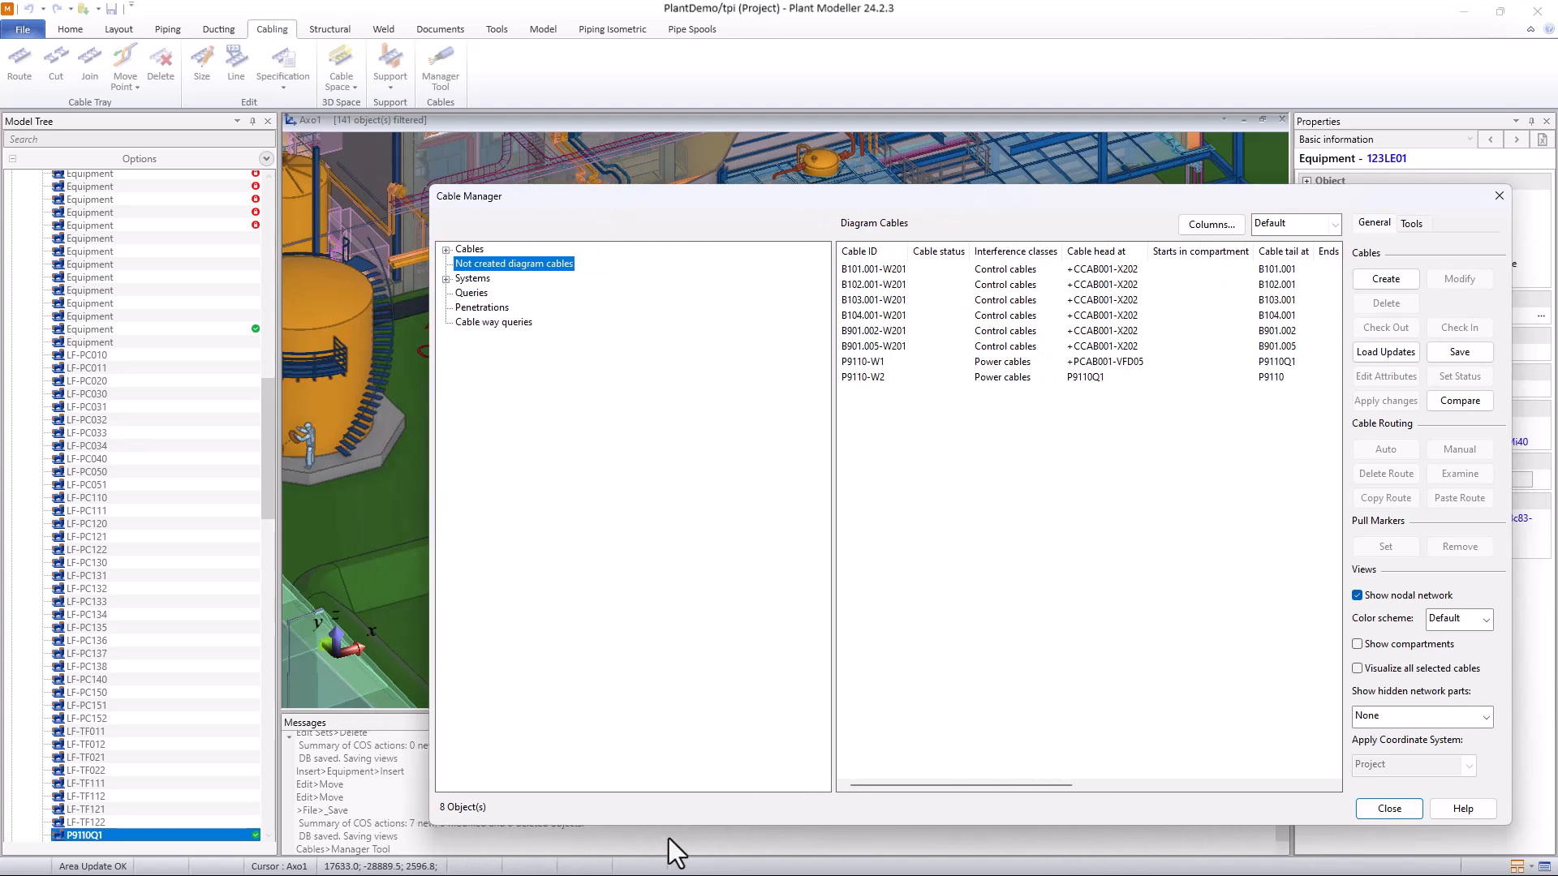
pyautogui.moveTo(707, 199); pyautogui.dragTo(744, 244)
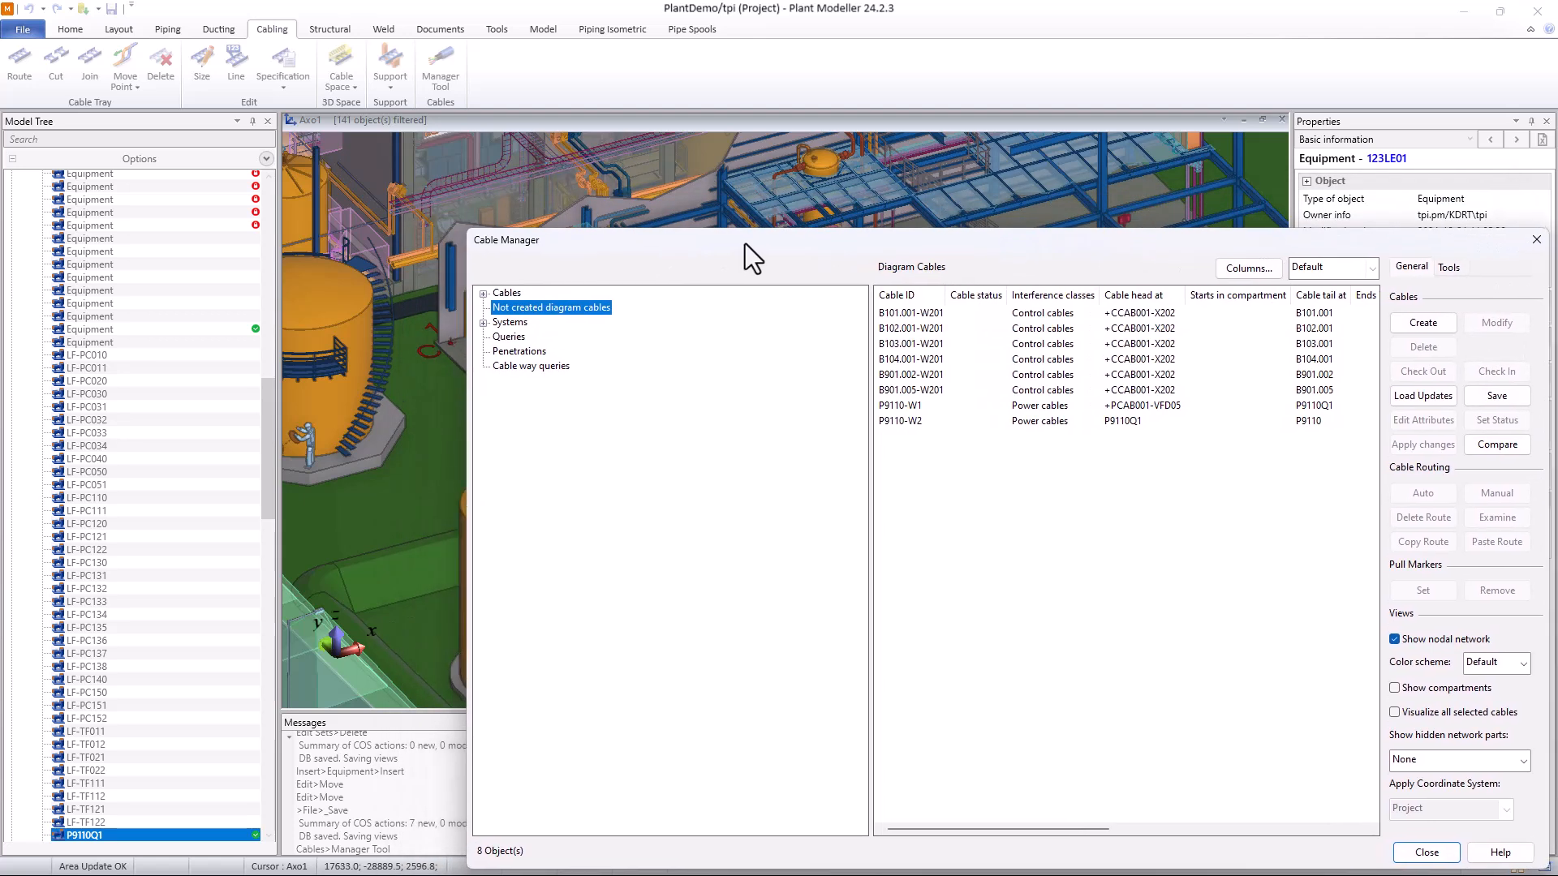
pyautogui.click(903, 315)
pyautogui.moveTo(904, 242); pyautogui.dragTo(1079, 168)
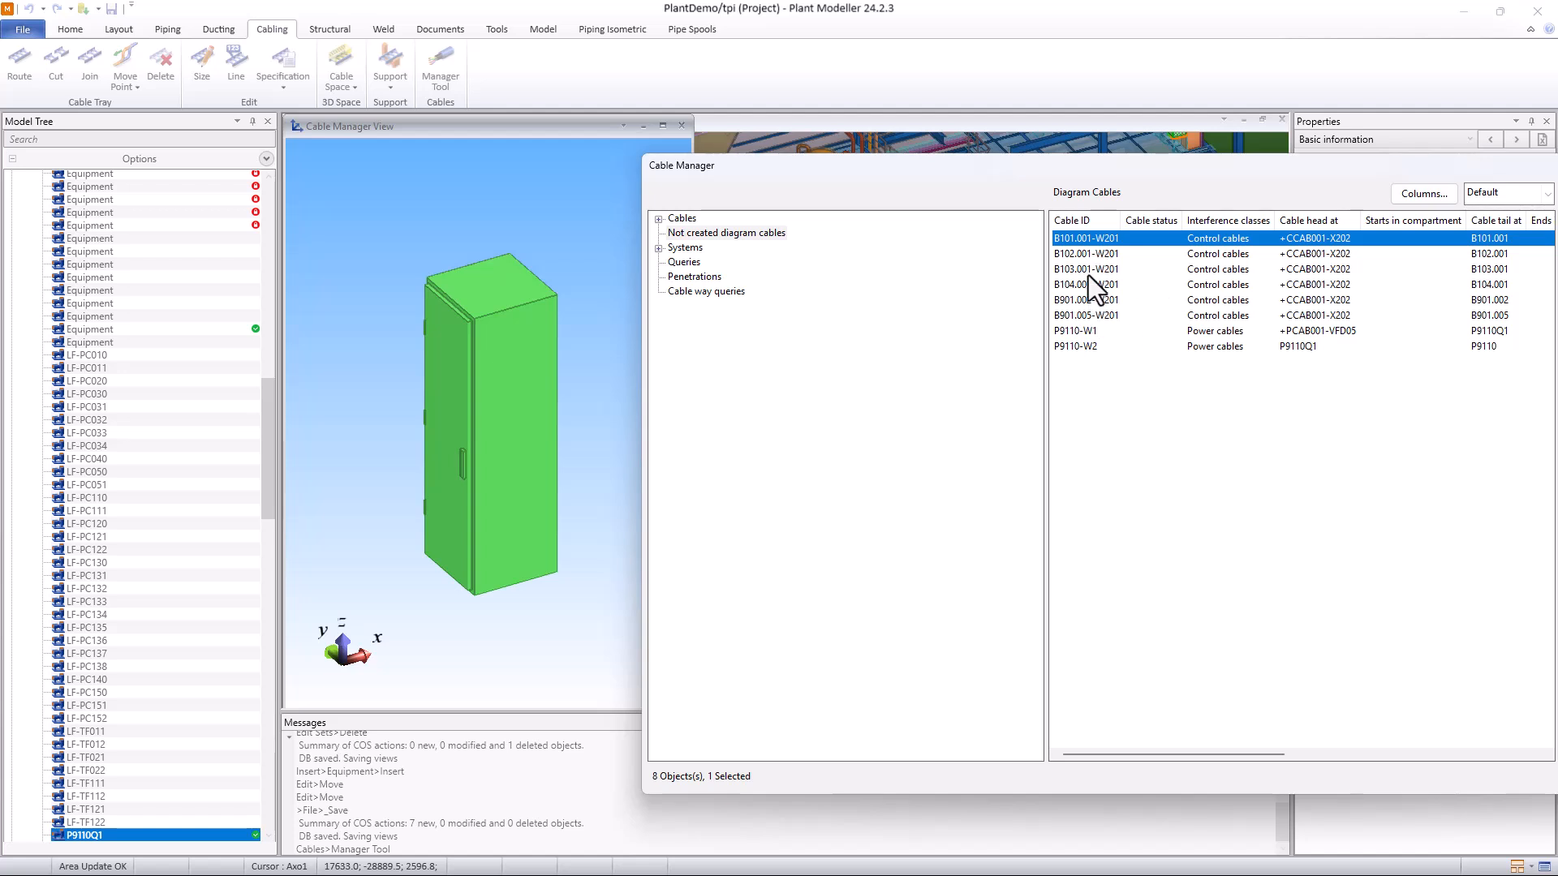
pyautogui.click(1093, 253)
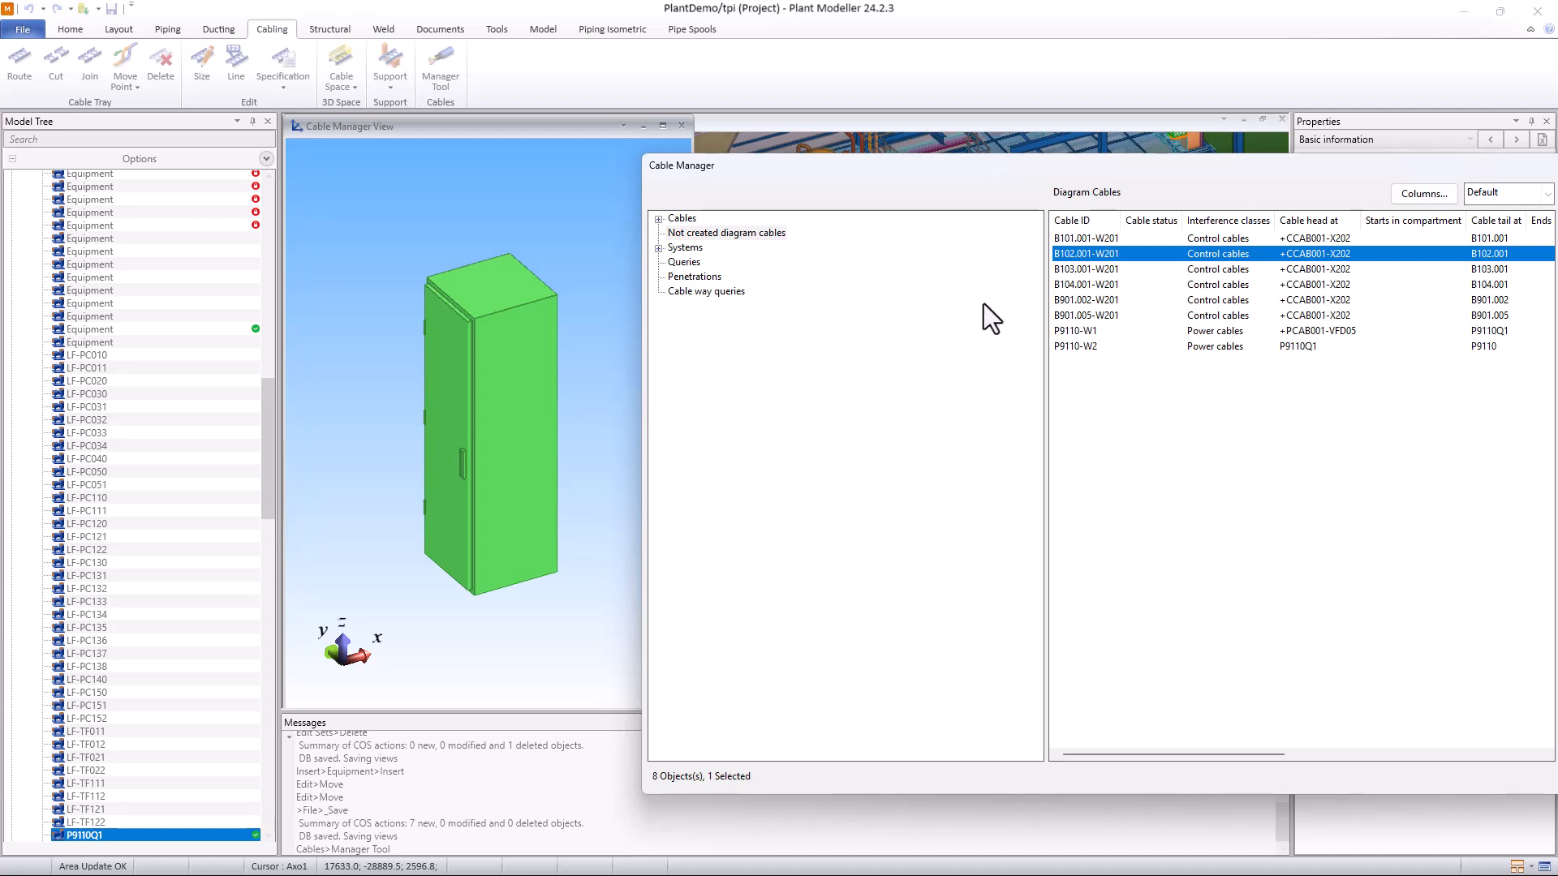
pyautogui.click(1087, 275)
pyautogui.click(1083, 285)
pyautogui.click(1083, 298)
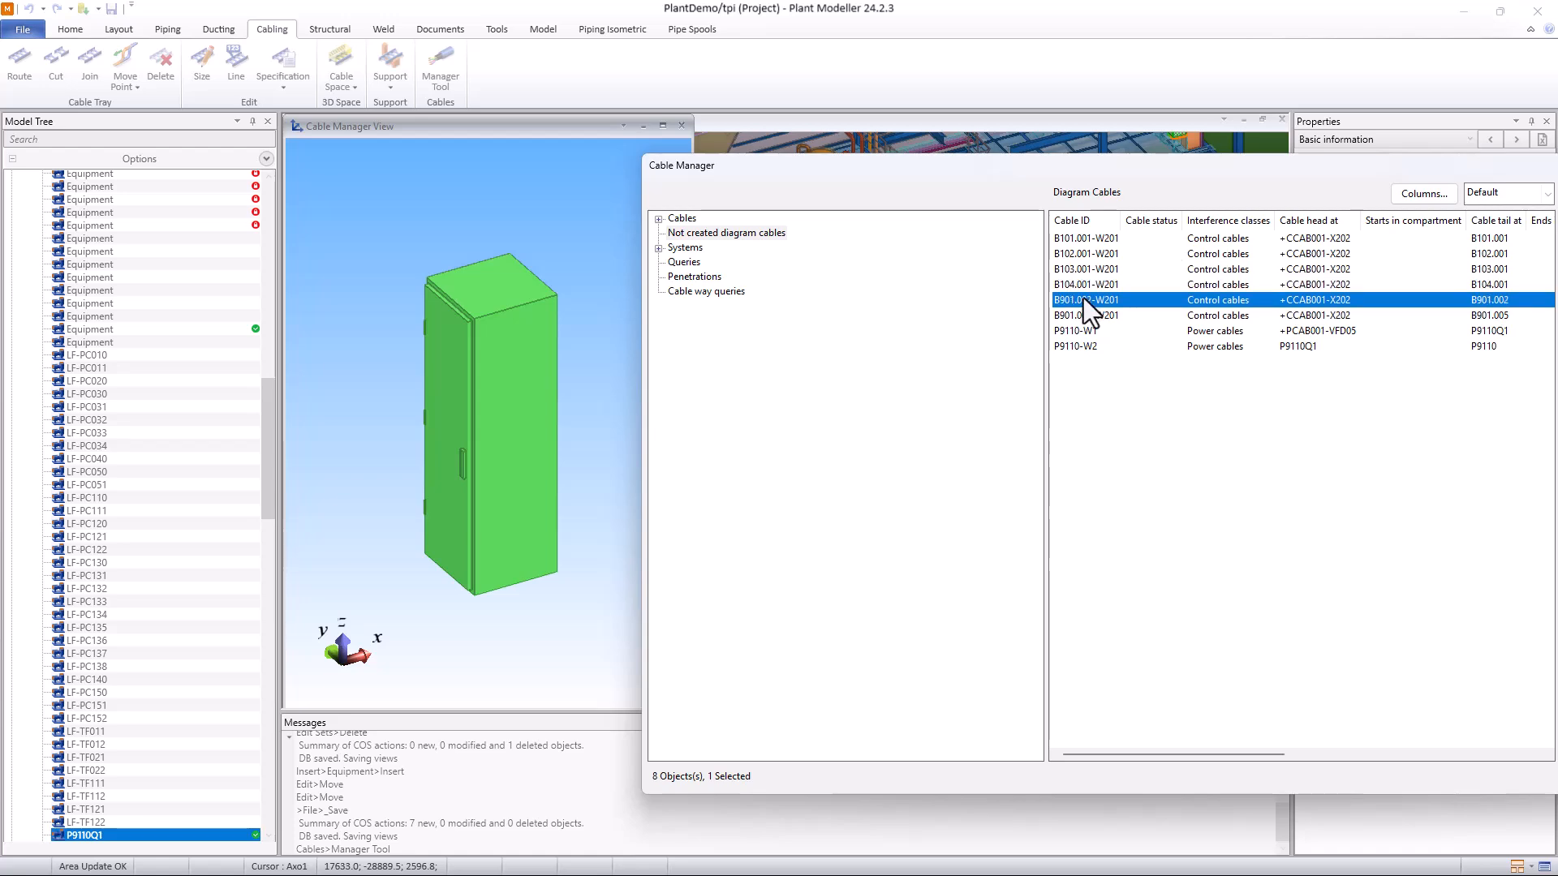
pyautogui.click(1079, 313)
pyautogui.moveTo(776, 163); pyautogui.dragTo(832, 294)
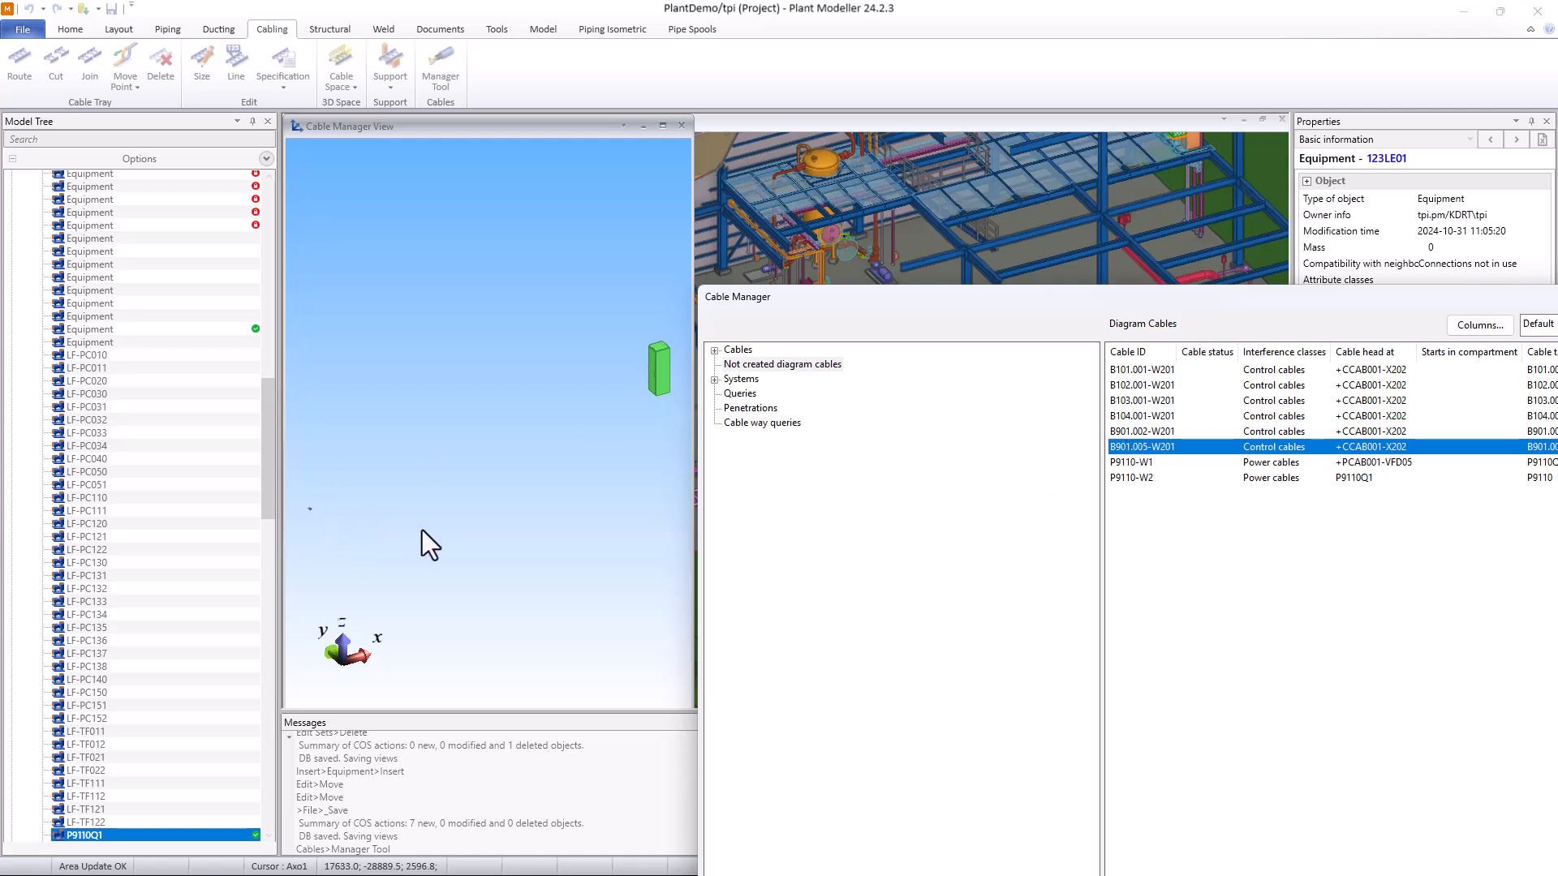
pyautogui.moveTo(884, 297); pyautogui.dragTo(822, 422)
pyautogui.click(1033, 364)
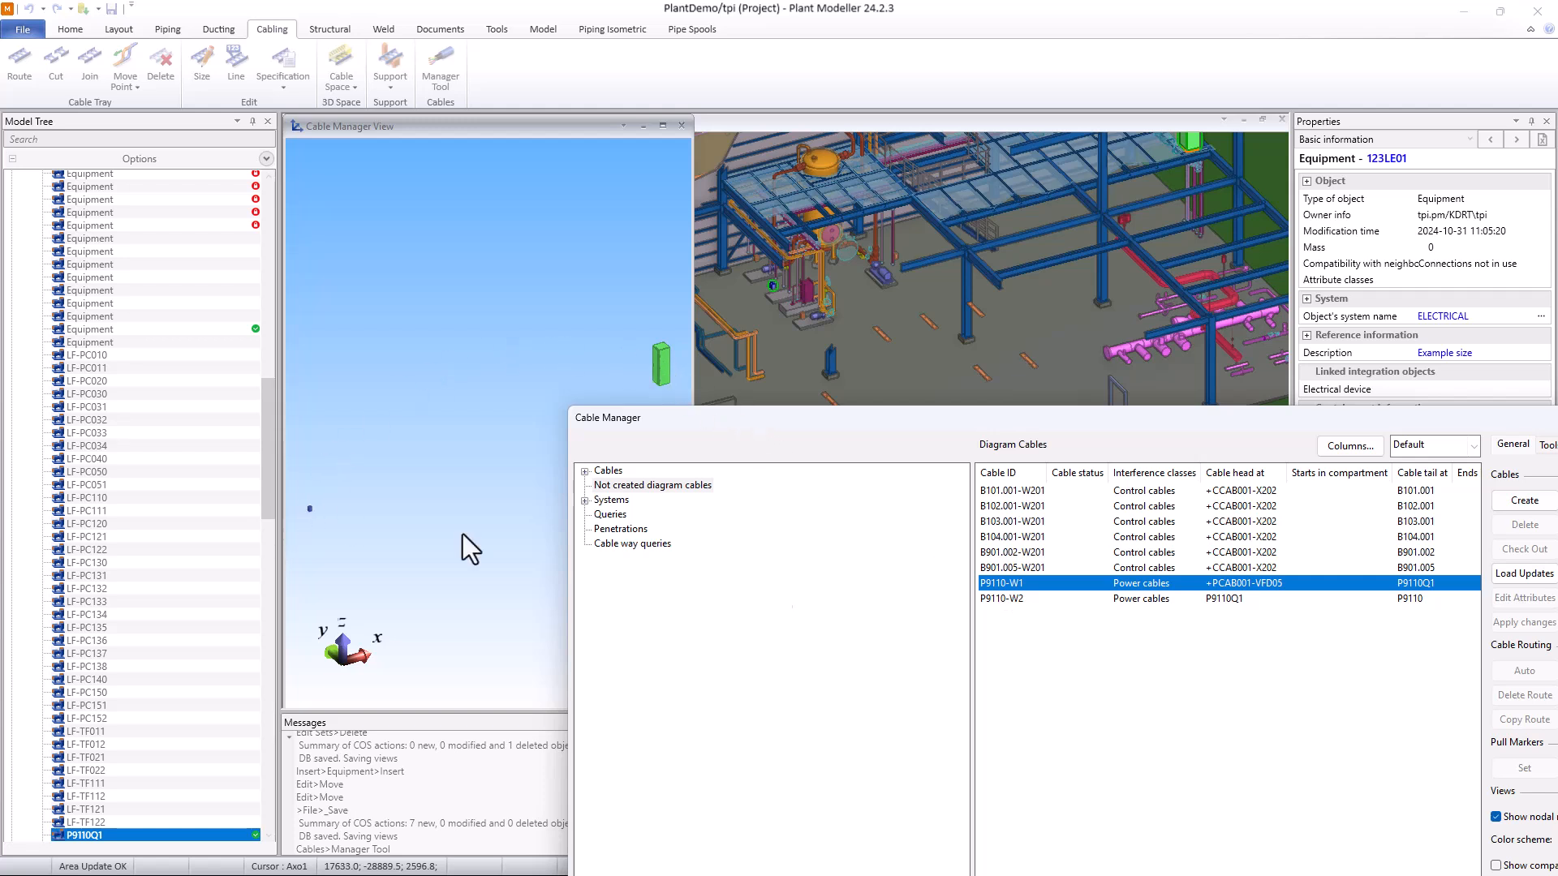
pyautogui.click(1013, 600)
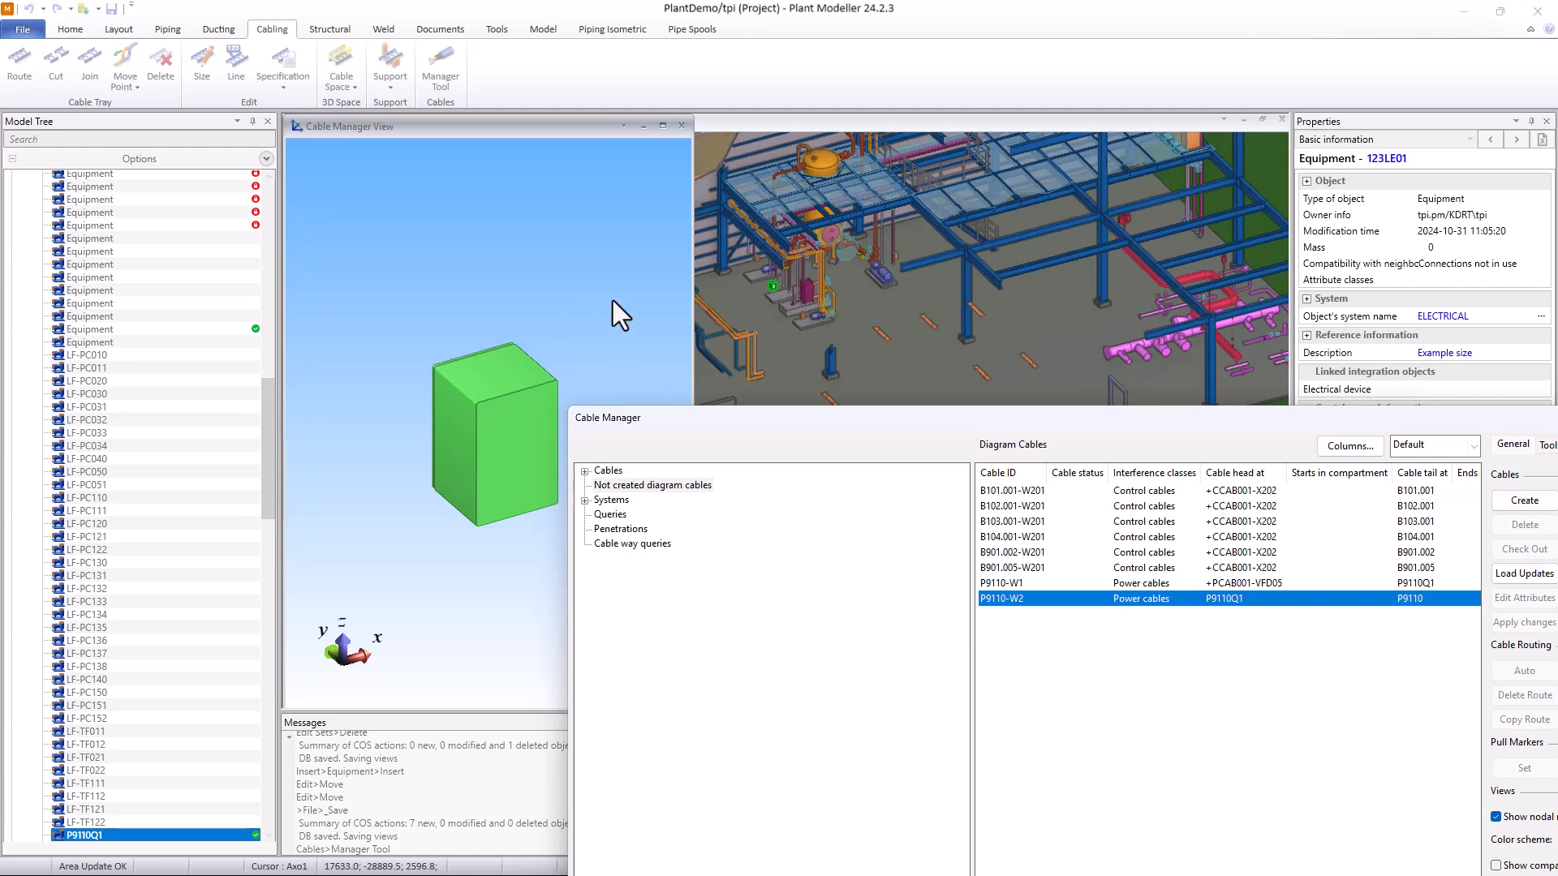
# Create model cables from the diagram cables B901.005-W201 and P9110-W1
pyautogui.click(1049, 568)
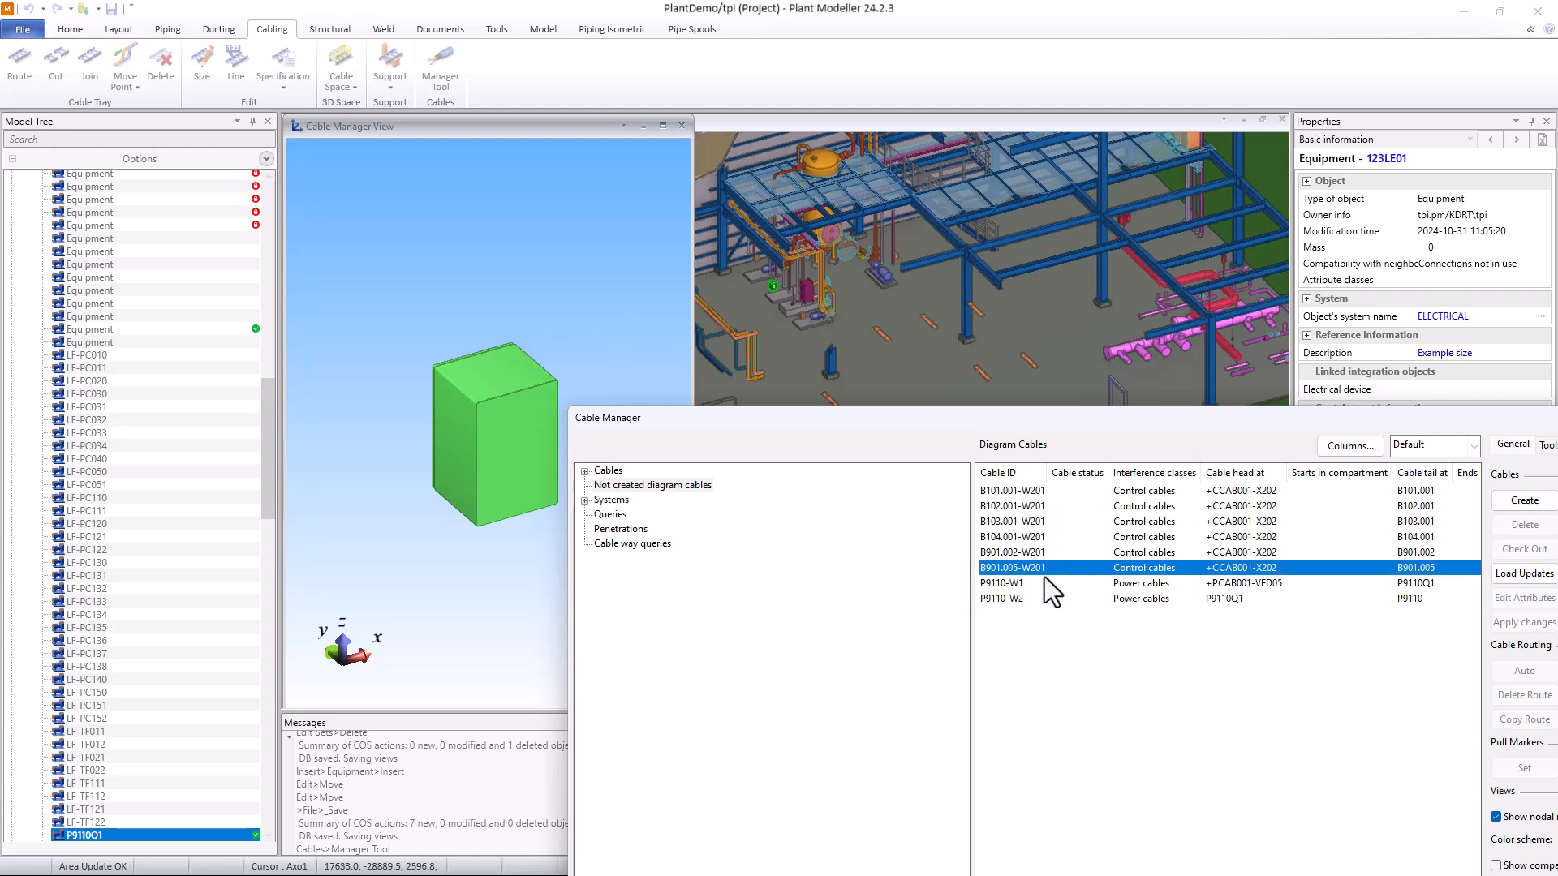
pyautogui.keyDown('shift'); pyautogui.click(1025, 583); pyautogui.keyUp('shift')
pyautogui.moveTo(1040, 435); pyautogui.dragTo(833, 253)
pyautogui.click(1365, 343)
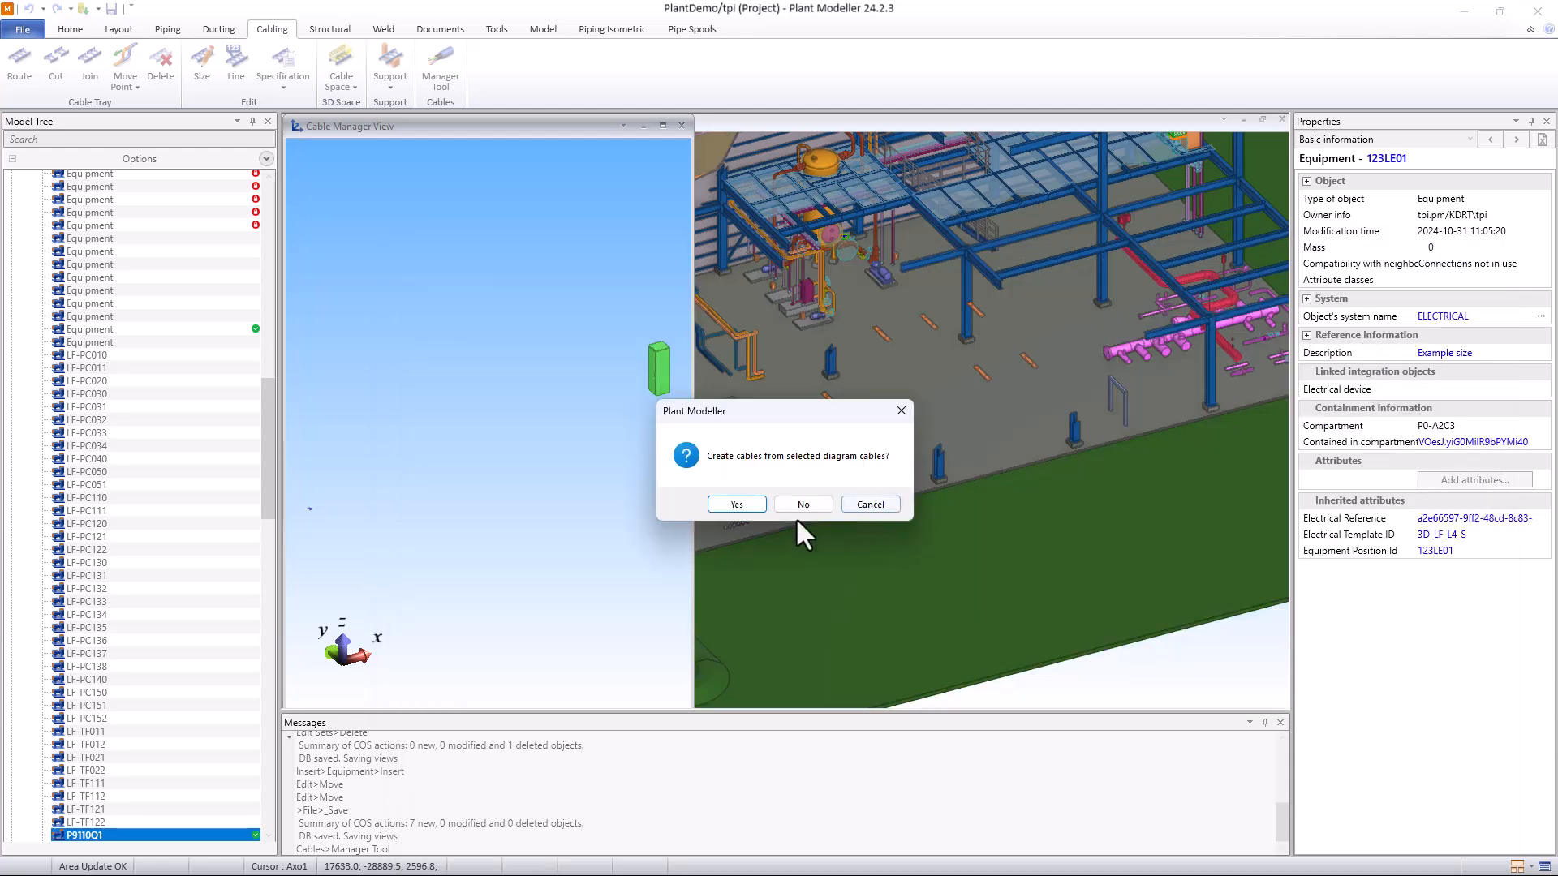
pyautogui.click(728, 508)
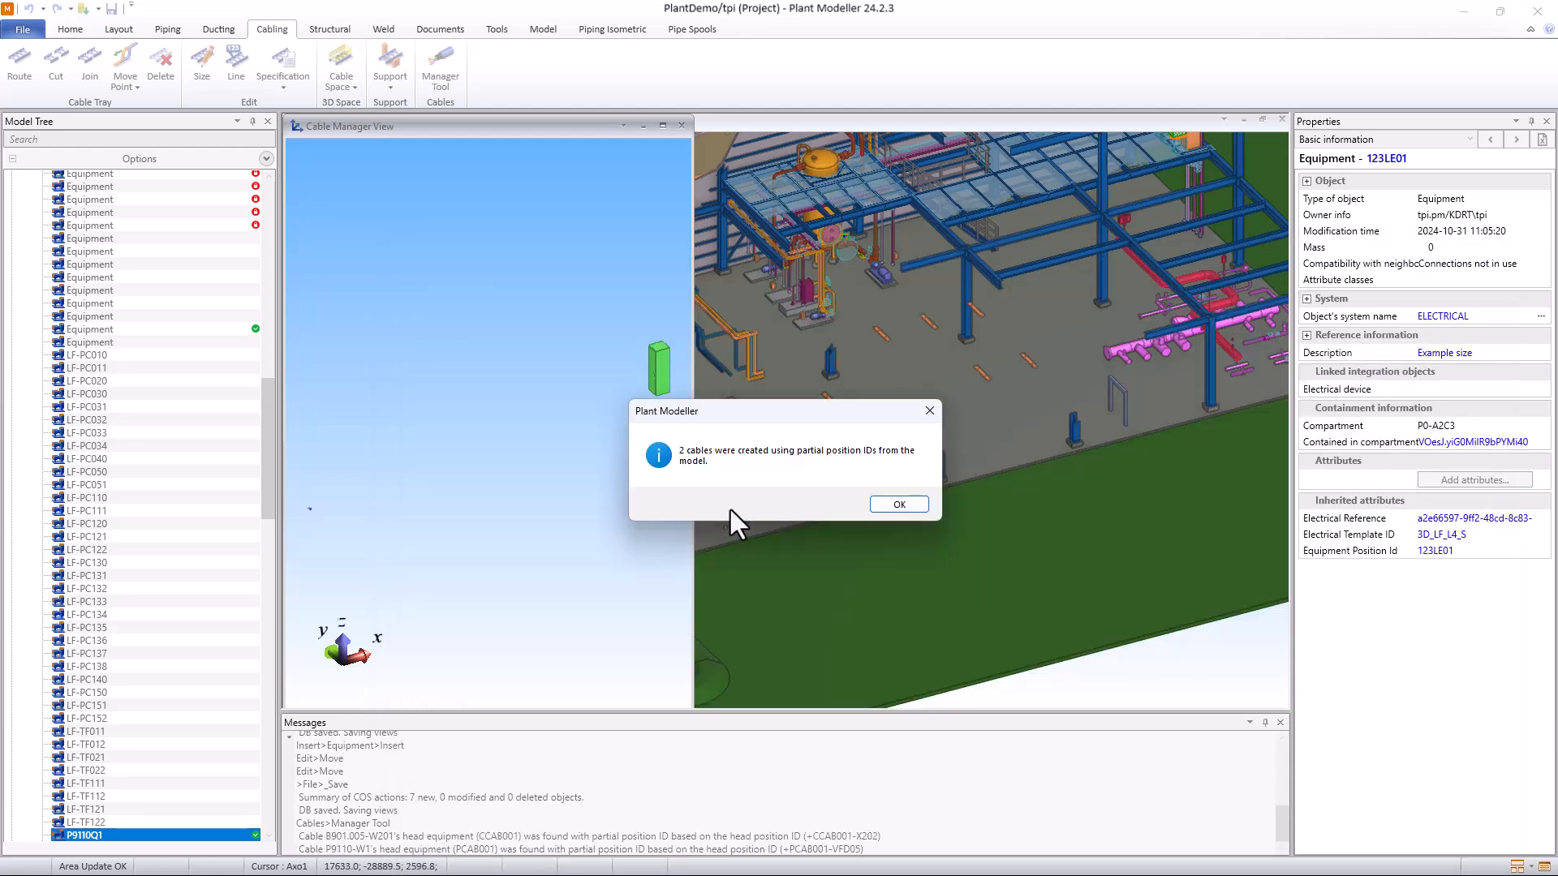
pyautogui.click(878, 502)
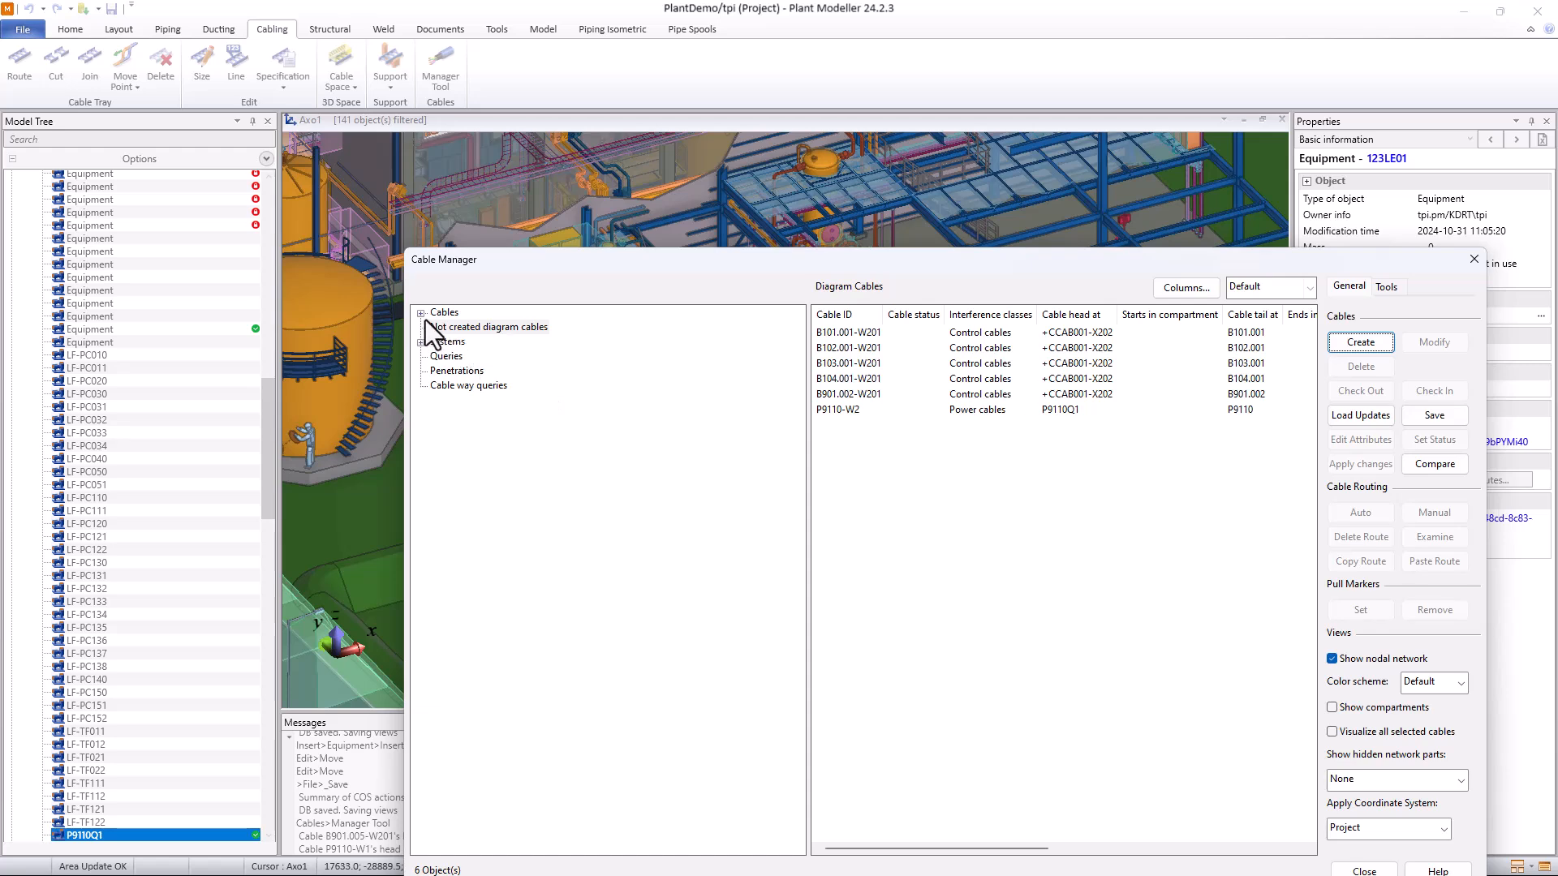
# Route the not routed cables B901.005-W201 and P9110-W1 automatically
pyautogui.click(420, 312)
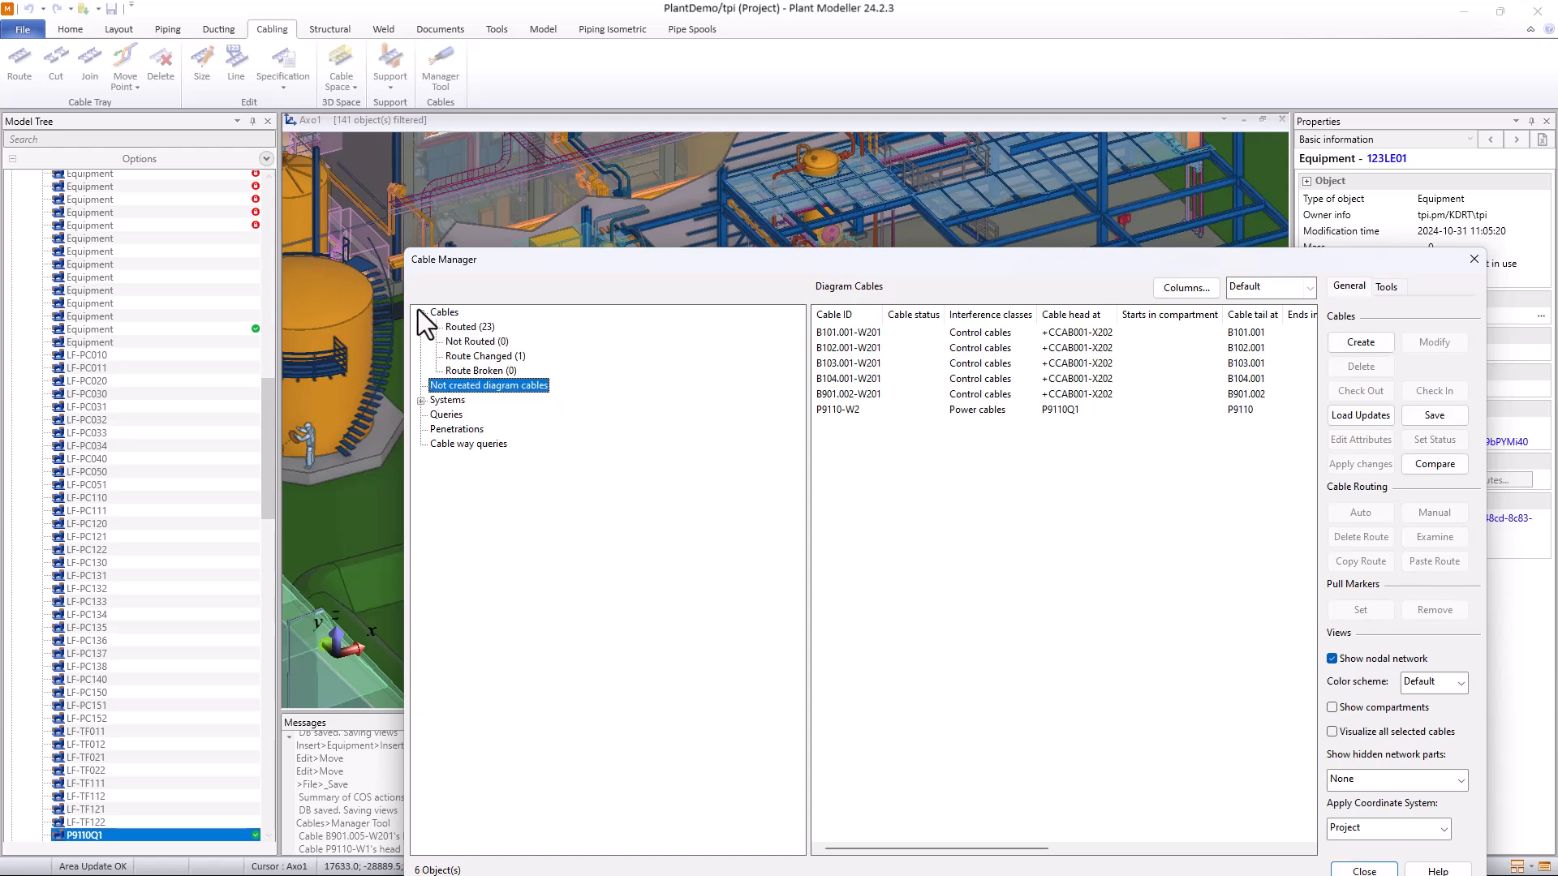
pyautogui.click(474, 341)
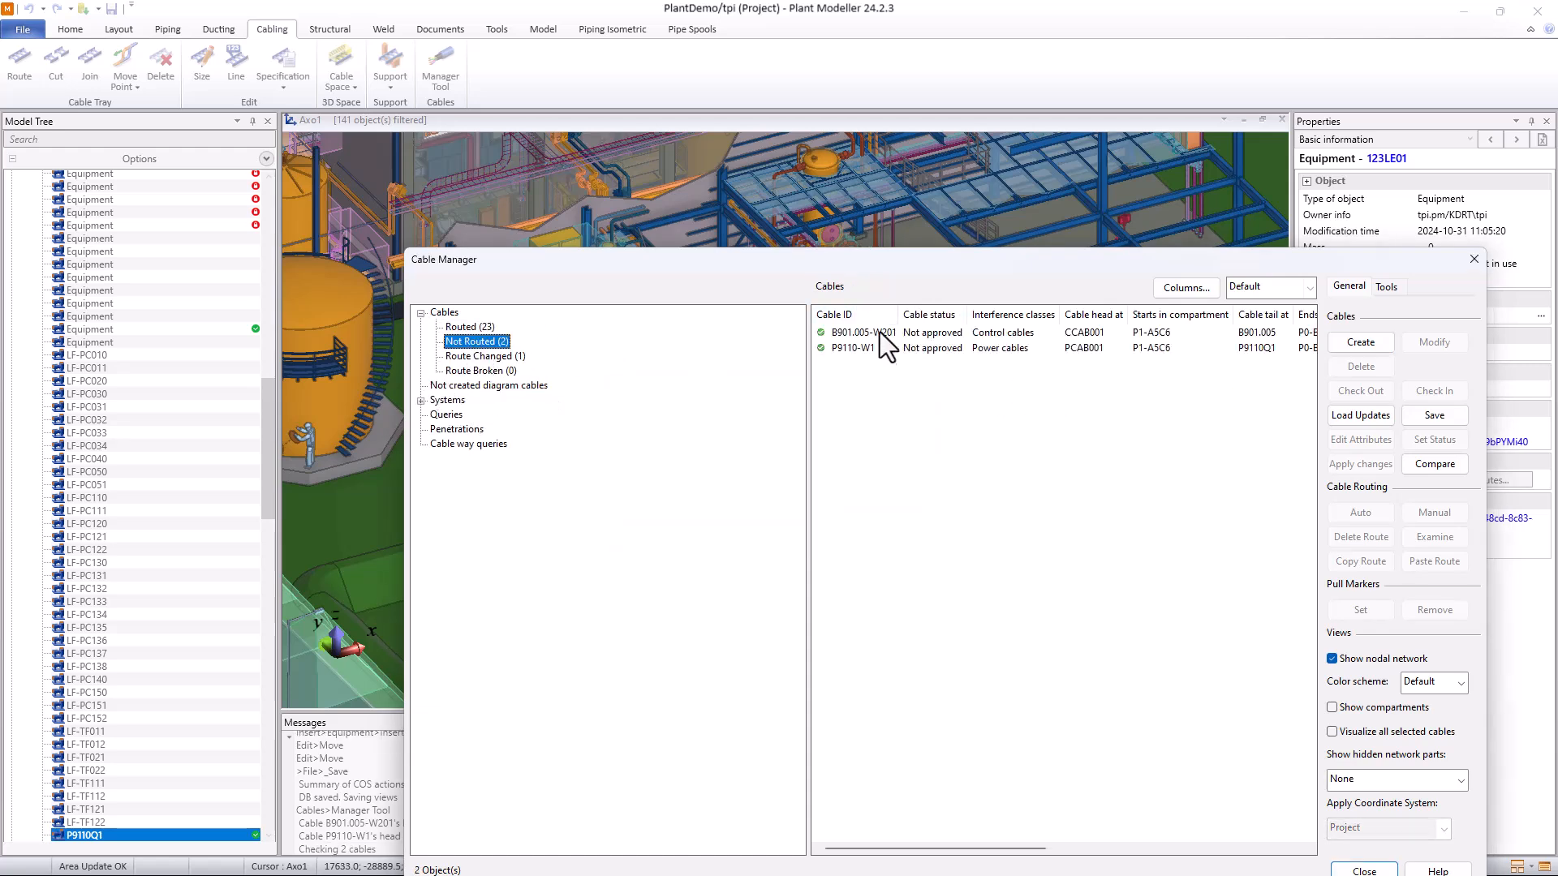
pyautogui.click(862, 334)
pyautogui.keyDown('shift'); pyautogui.click(854, 348); pyautogui.keyUp('shift')
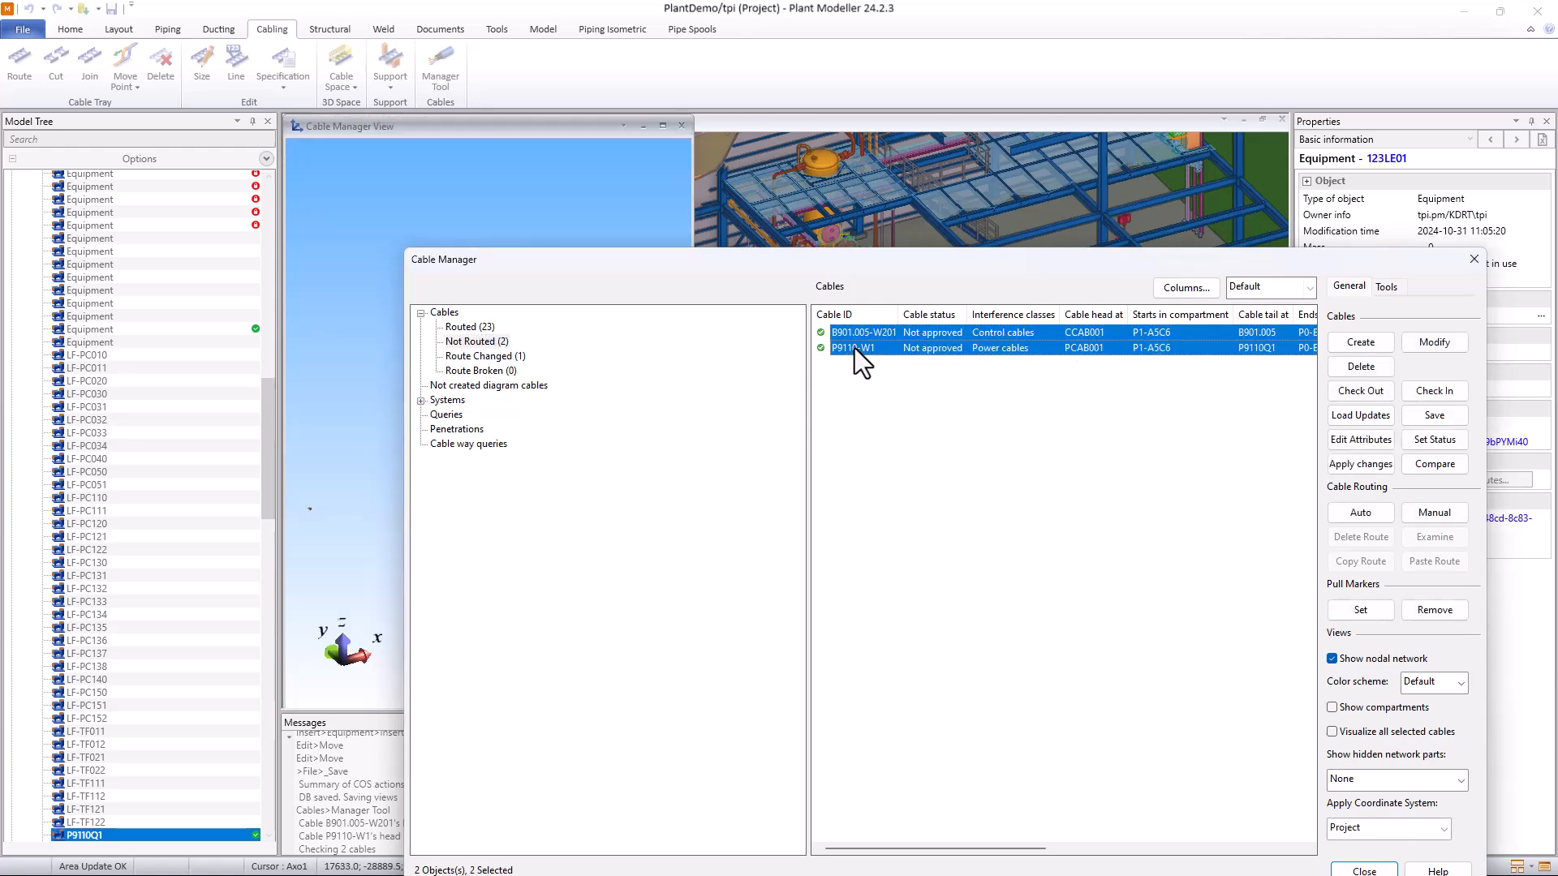
pyautogui.click(1352, 513)
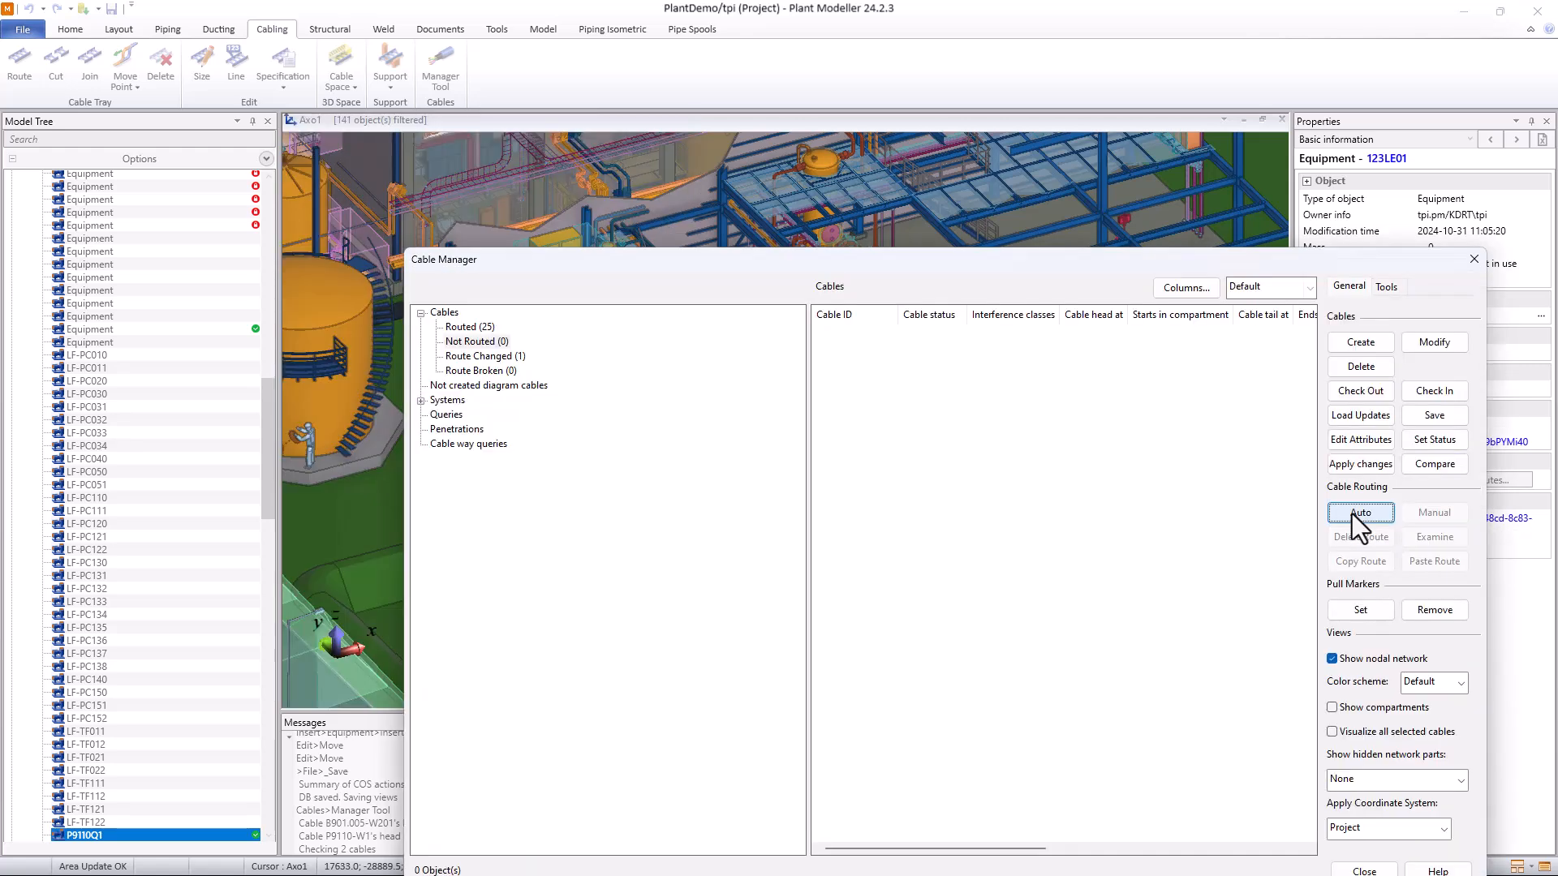
# Display the route of the routed cable B901.005-W201 in the cable view
pyautogui.click(469, 327)
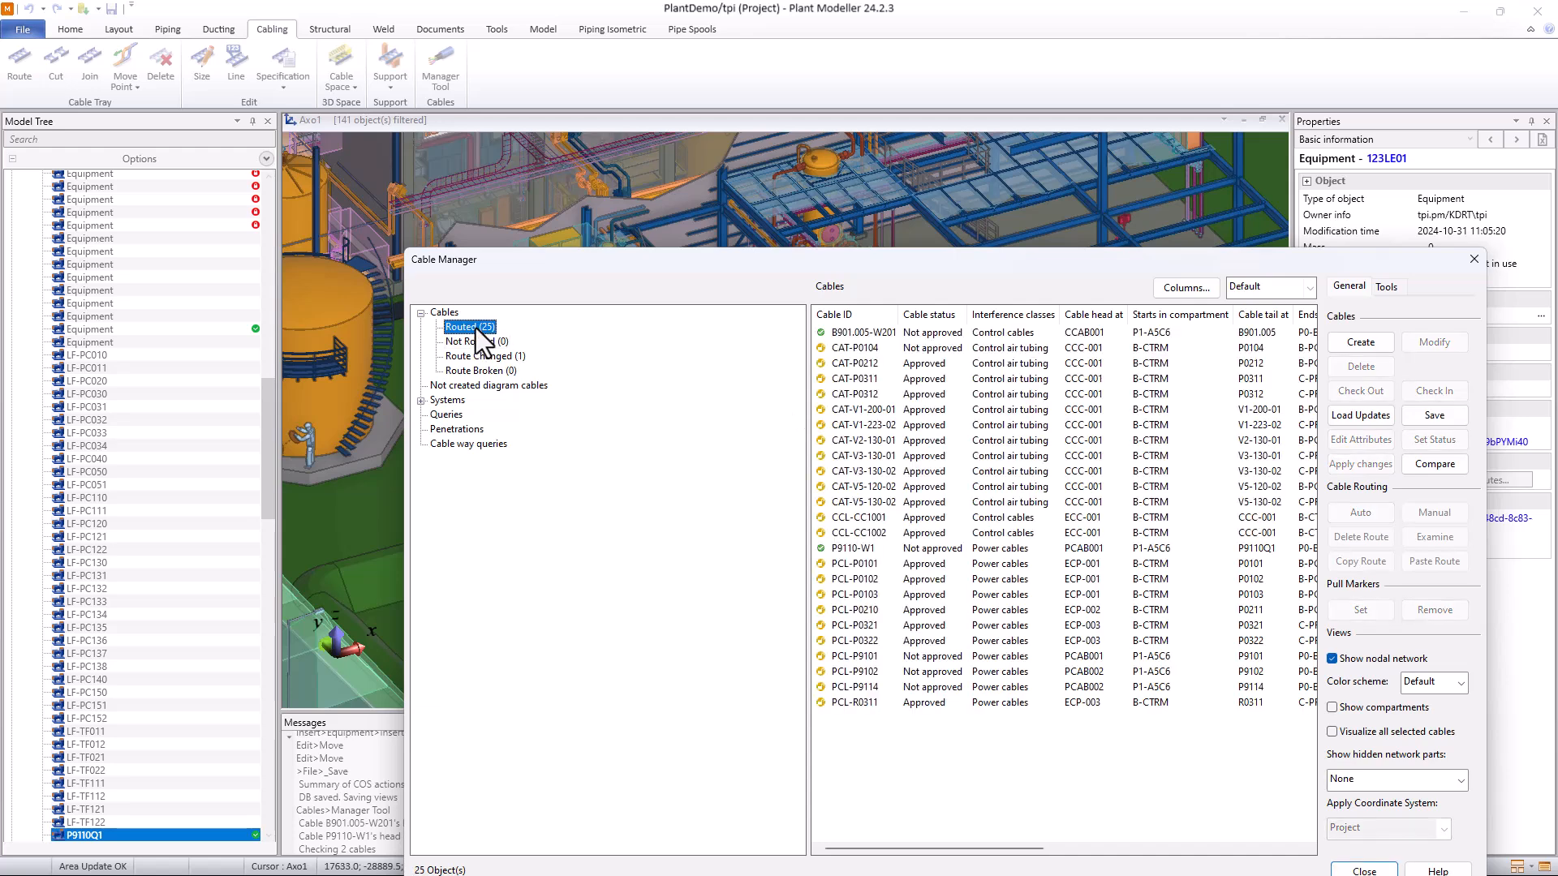
pyautogui.click(843, 333)
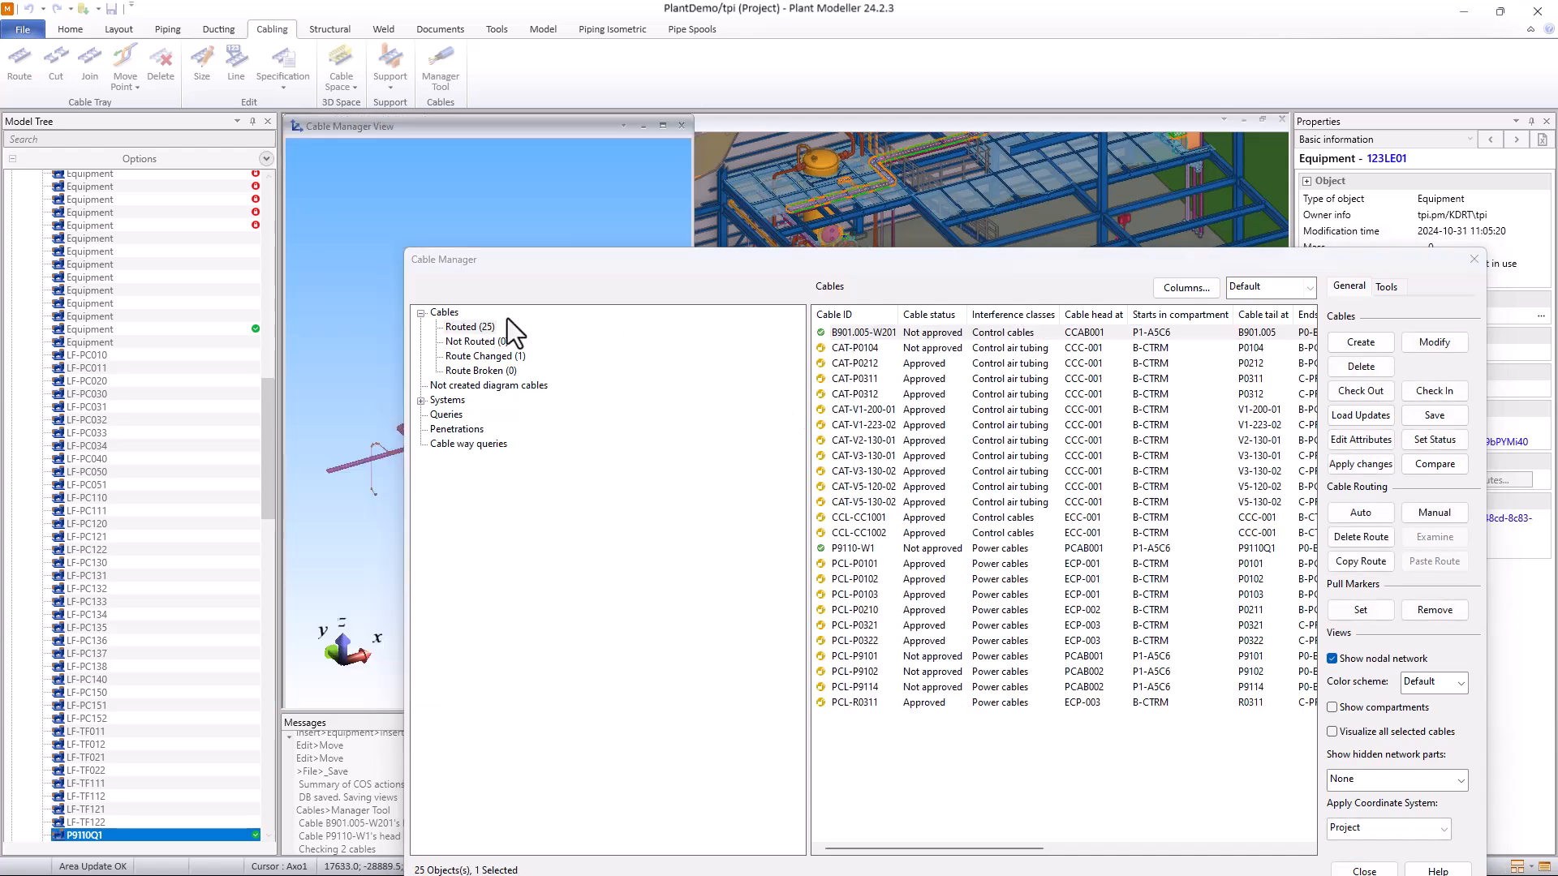
pyautogui.moveTo(577, 262); pyautogui.dragTo(888, 246)
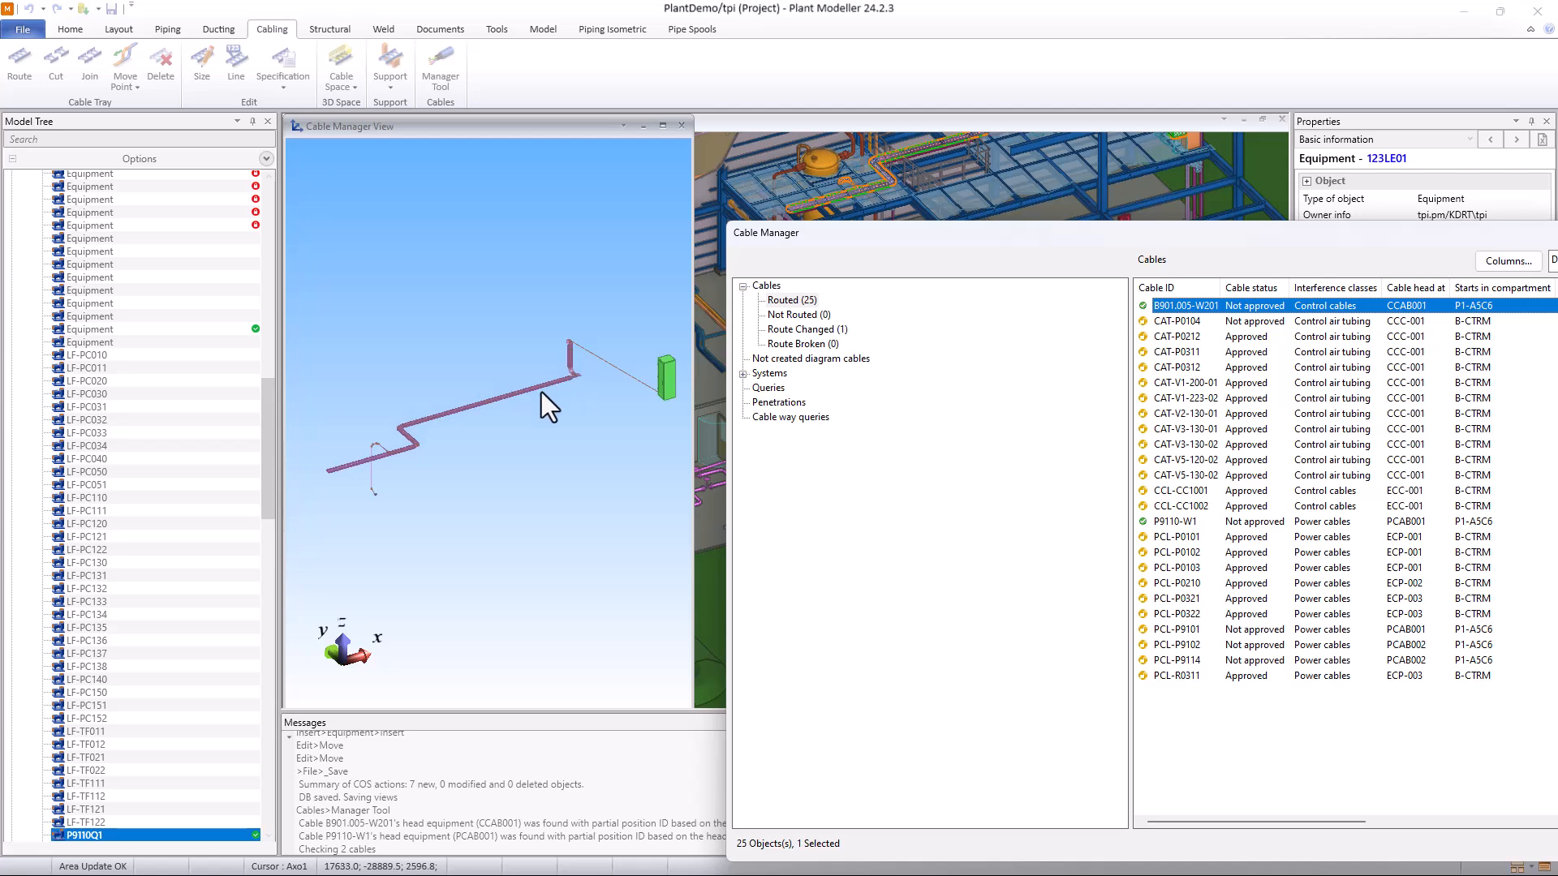
pyautogui.moveTo(925, 236); pyautogui.dragTo(765, 556)
# Inspect cable B901.005-W201's route in the main plant model, from close up at the sensor to the whole run
pyautogui.press('Escape')
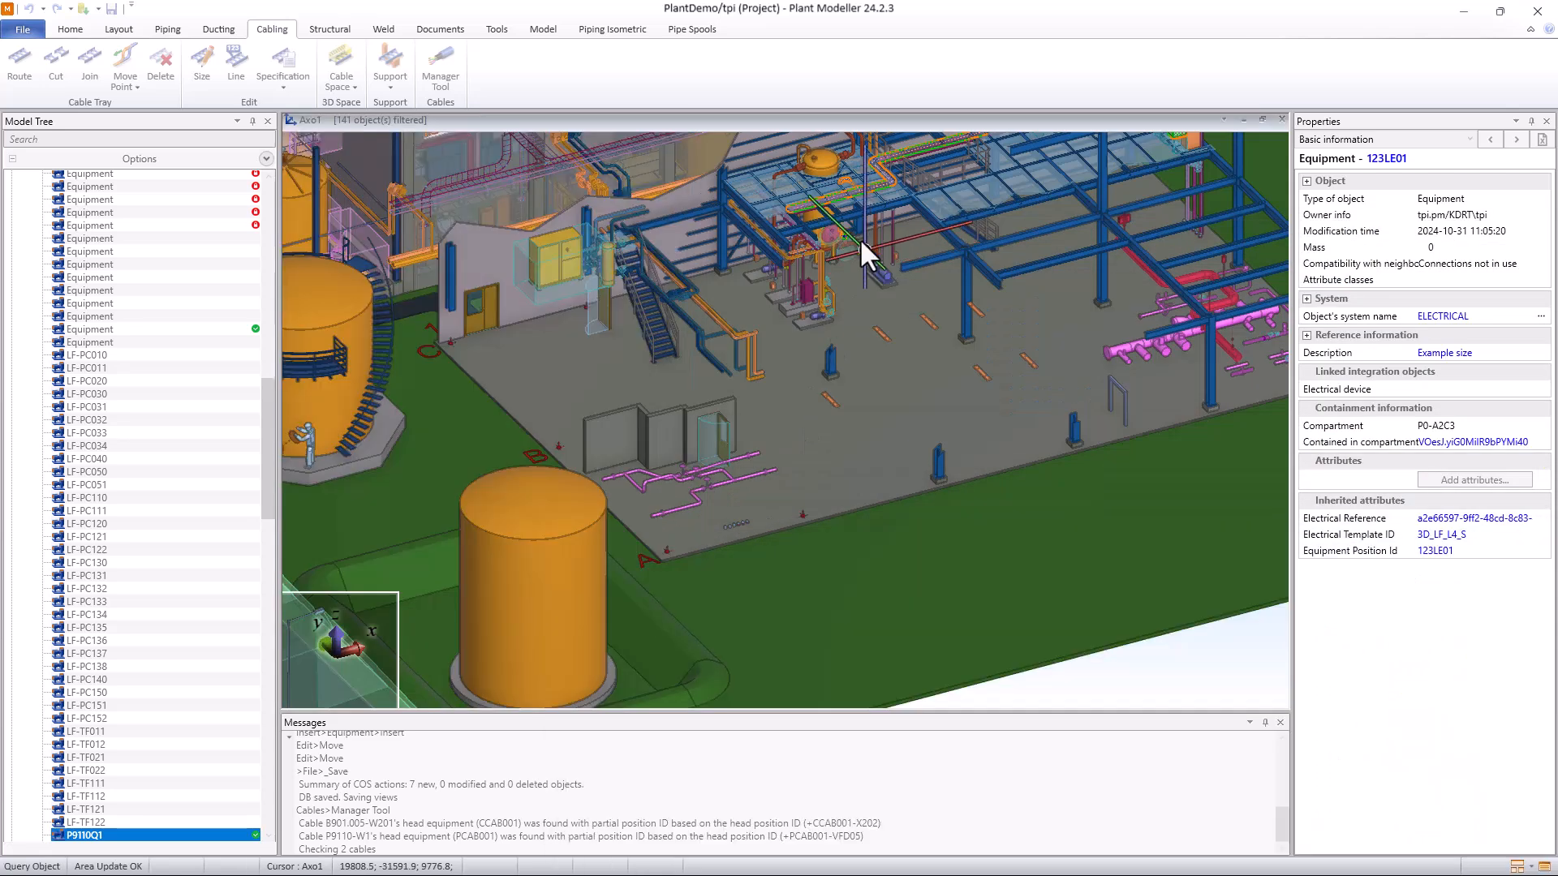
pyautogui.scroll(9, 860, 236)
pyautogui.press('q')
pyautogui.scroll(5, 748, 237)
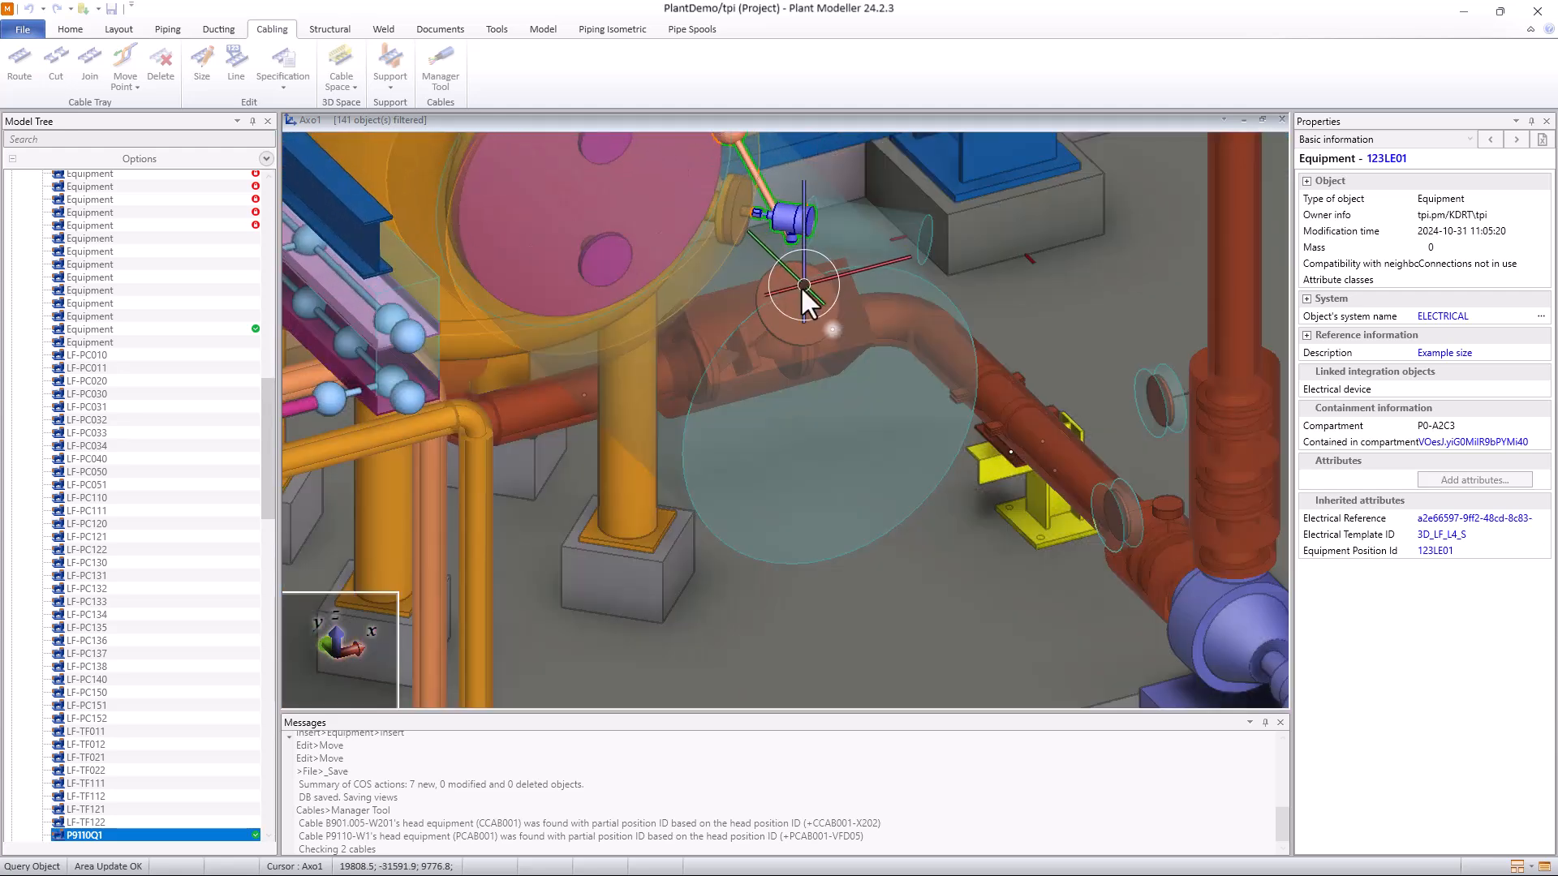
pyautogui.moveTo(802, 287)
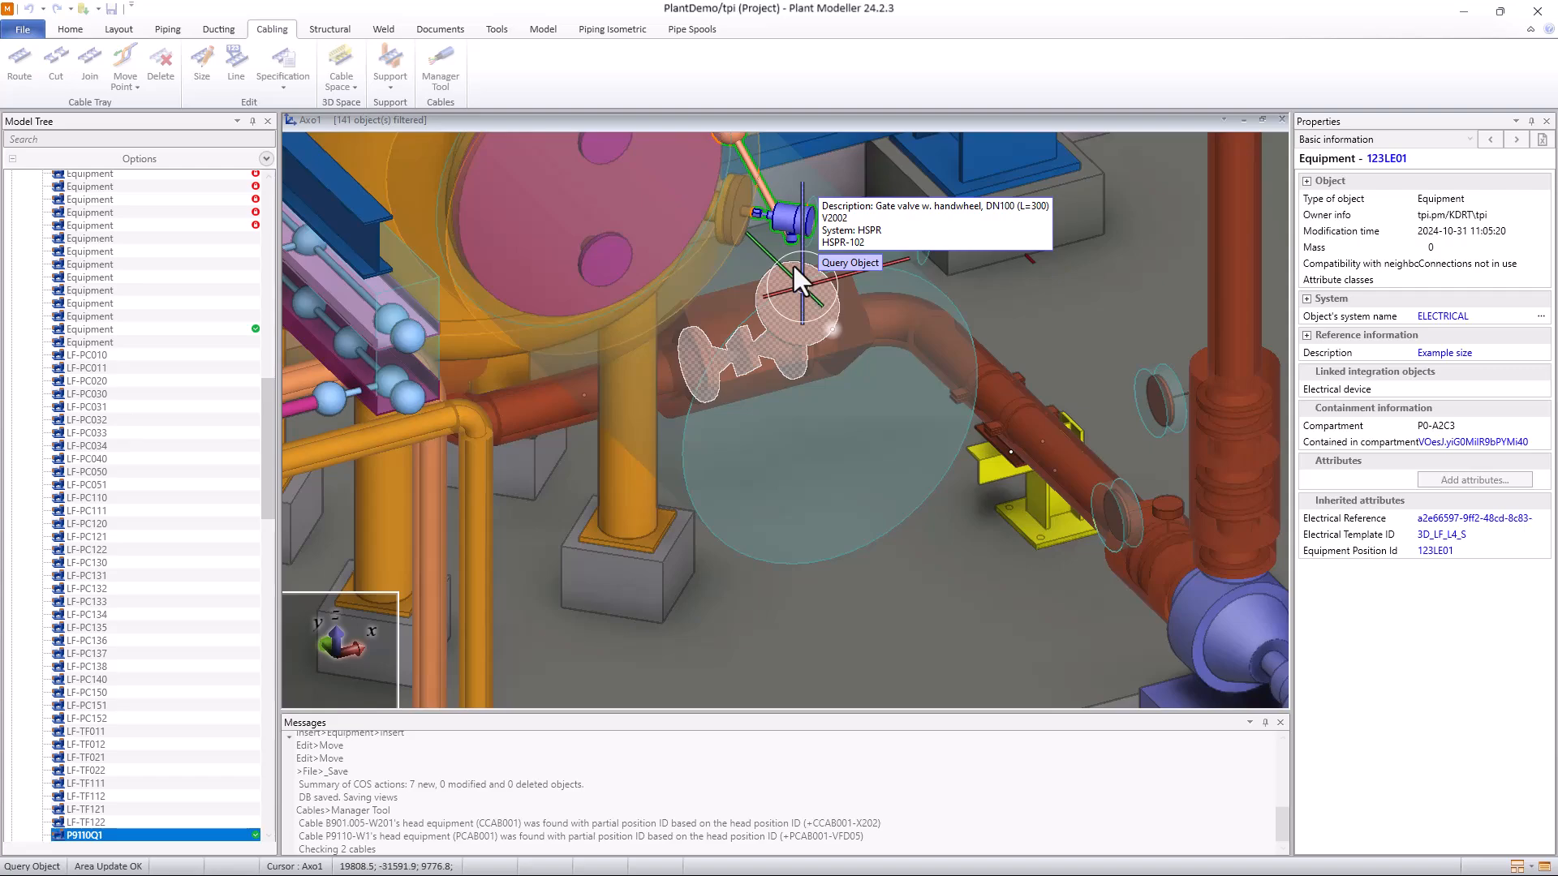
pyautogui.scroll(-8, 792, 265)
pyautogui.scroll(-2, 776, 271)
pyautogui.moveTo(812, 232); pyautogui.dragTo(846, 280, button='middle')
pyautogui.scroll(-8, 845, 280)
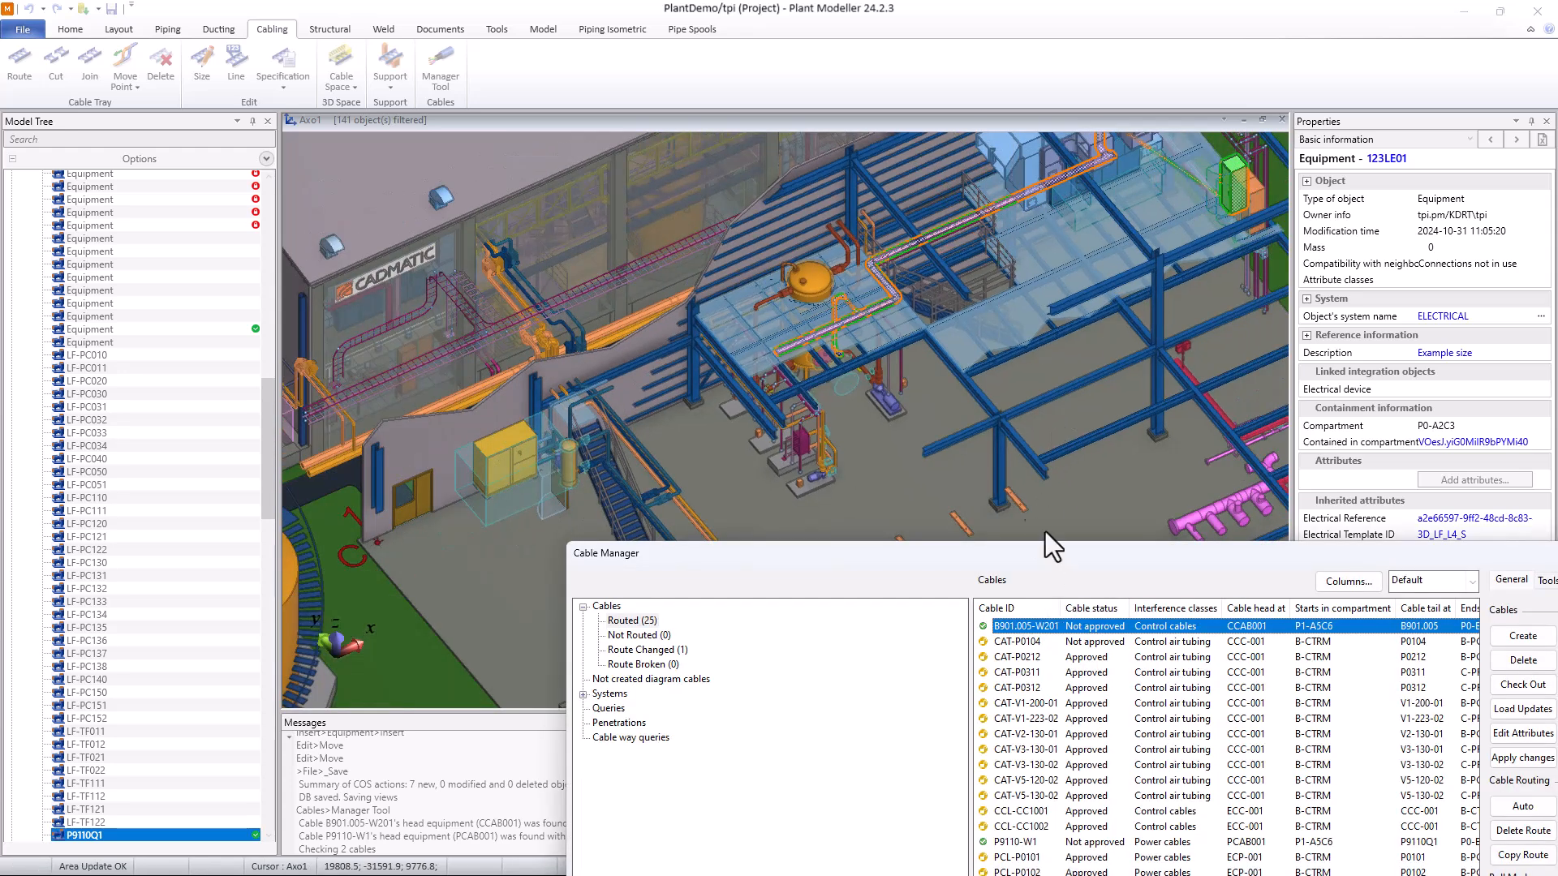
# Inspect the route of the routed power cable P9110-W1 in the plant model
pyautogui.moveTo(1048, 549); pyautogui.dragTo(933, 250)
pyautogui.click(913, 541)
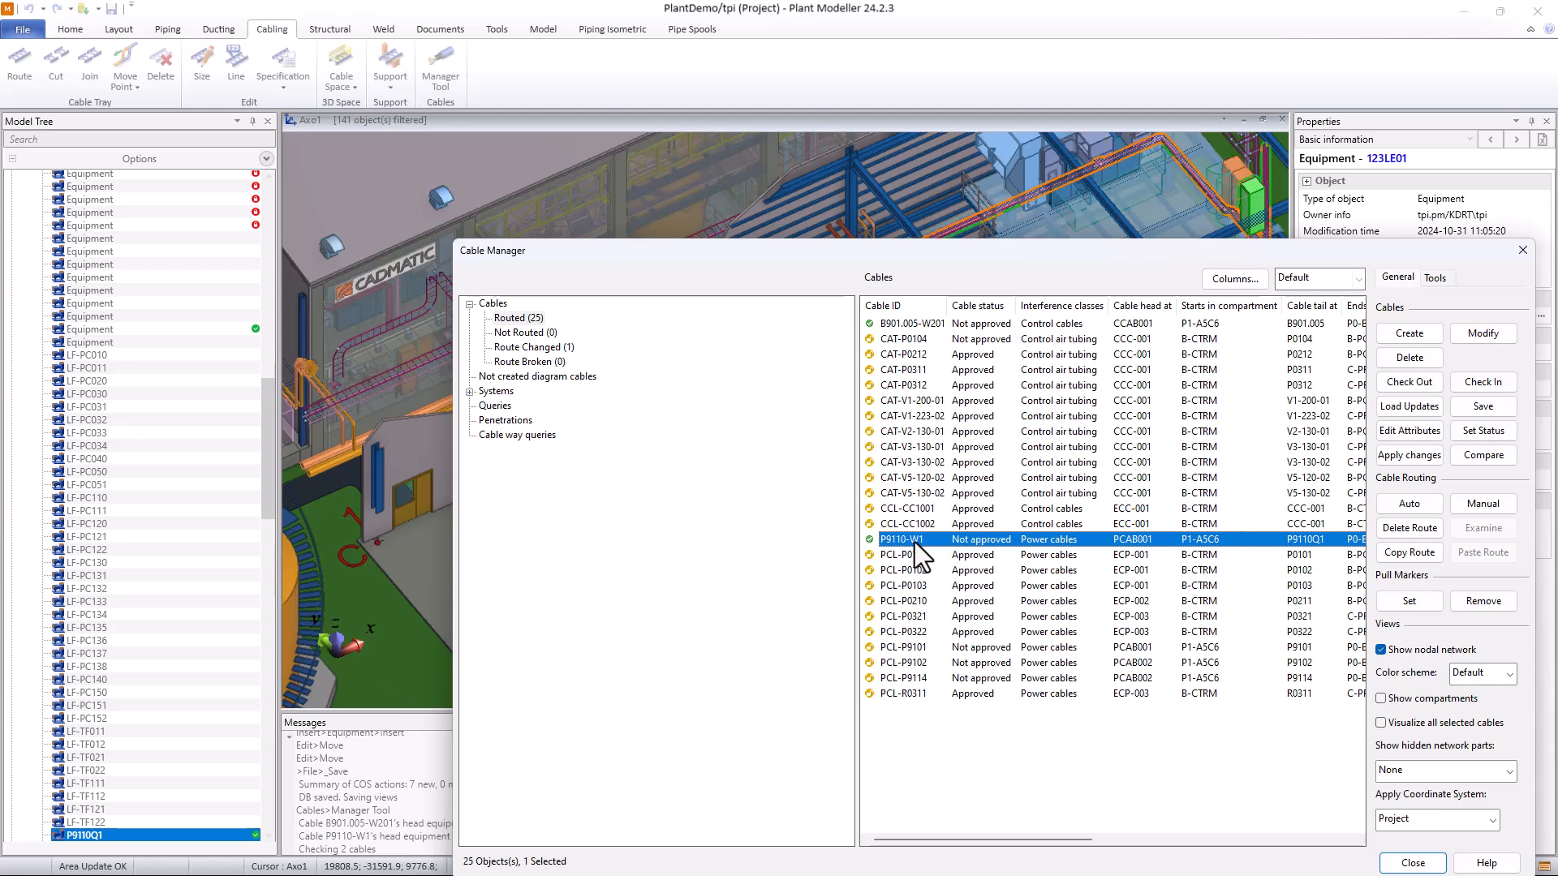
pyautogui.moveTo(869, 251); pyautogui.dragTo(796, 528)
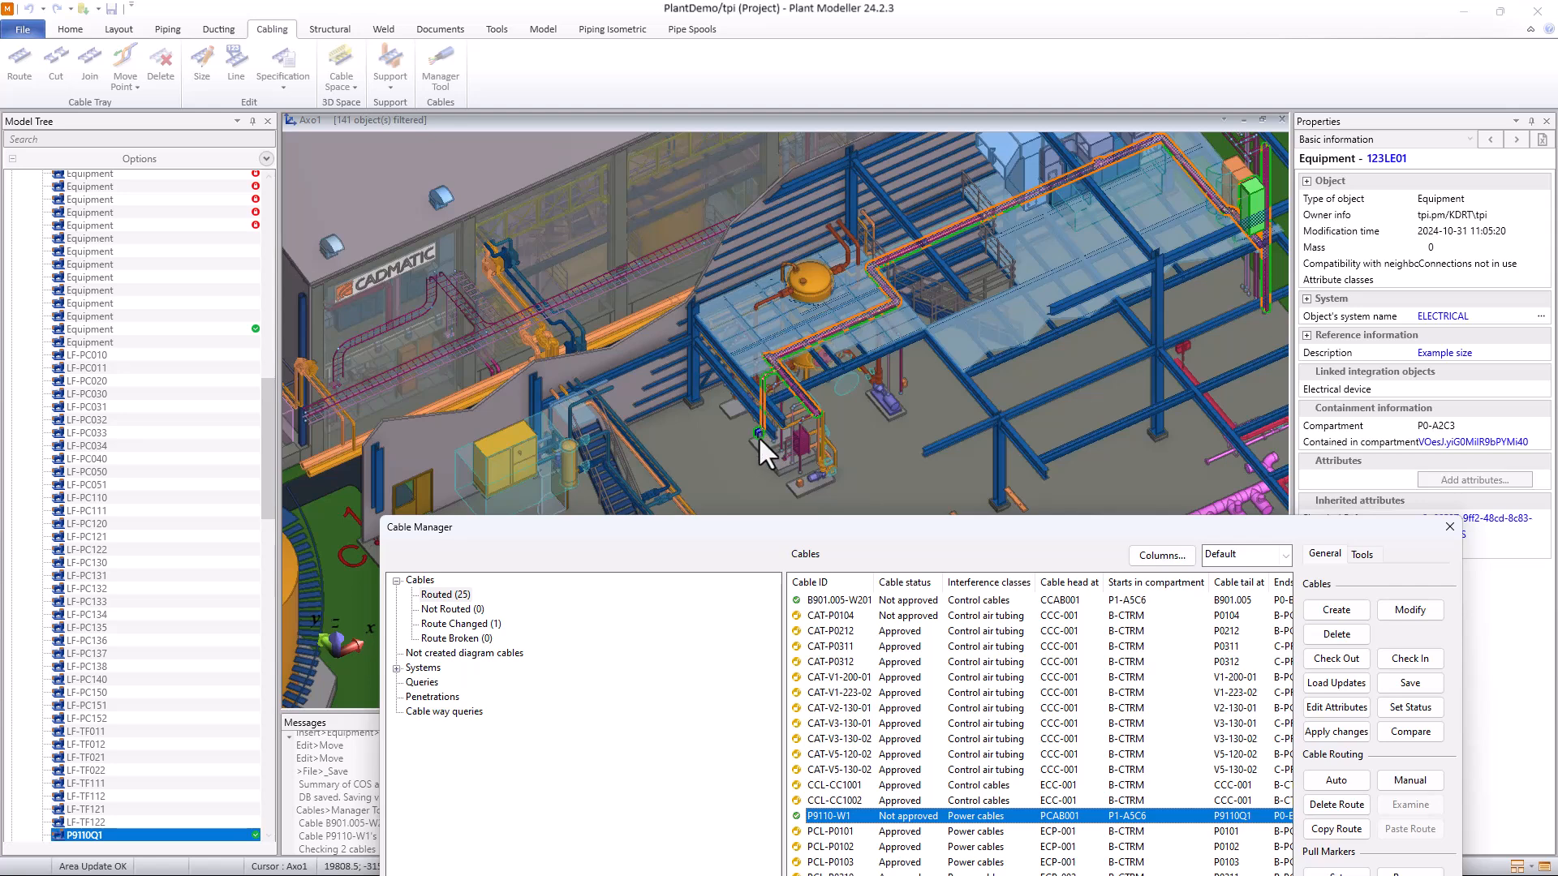
pyautogui.moveTo(765, 524); pyautogui.dragTo(699, 452)
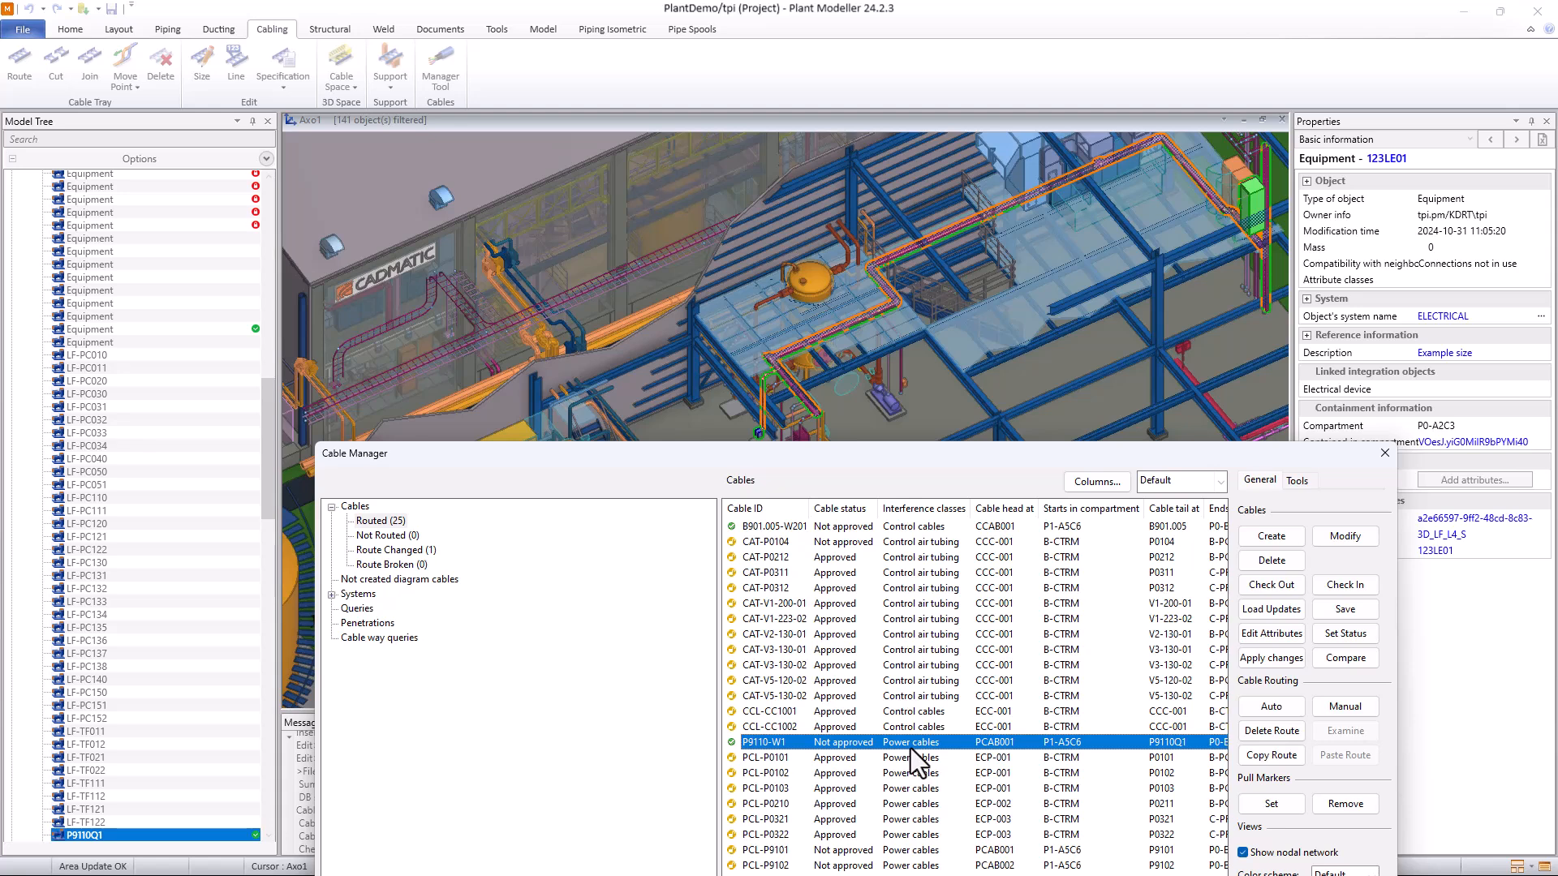
pyautogui.moveTo(810, 454); pyautogui.dragTo(747, 306)
pyautogui.moveTo(764, 388); pyautogui.dragTo(792, 407)
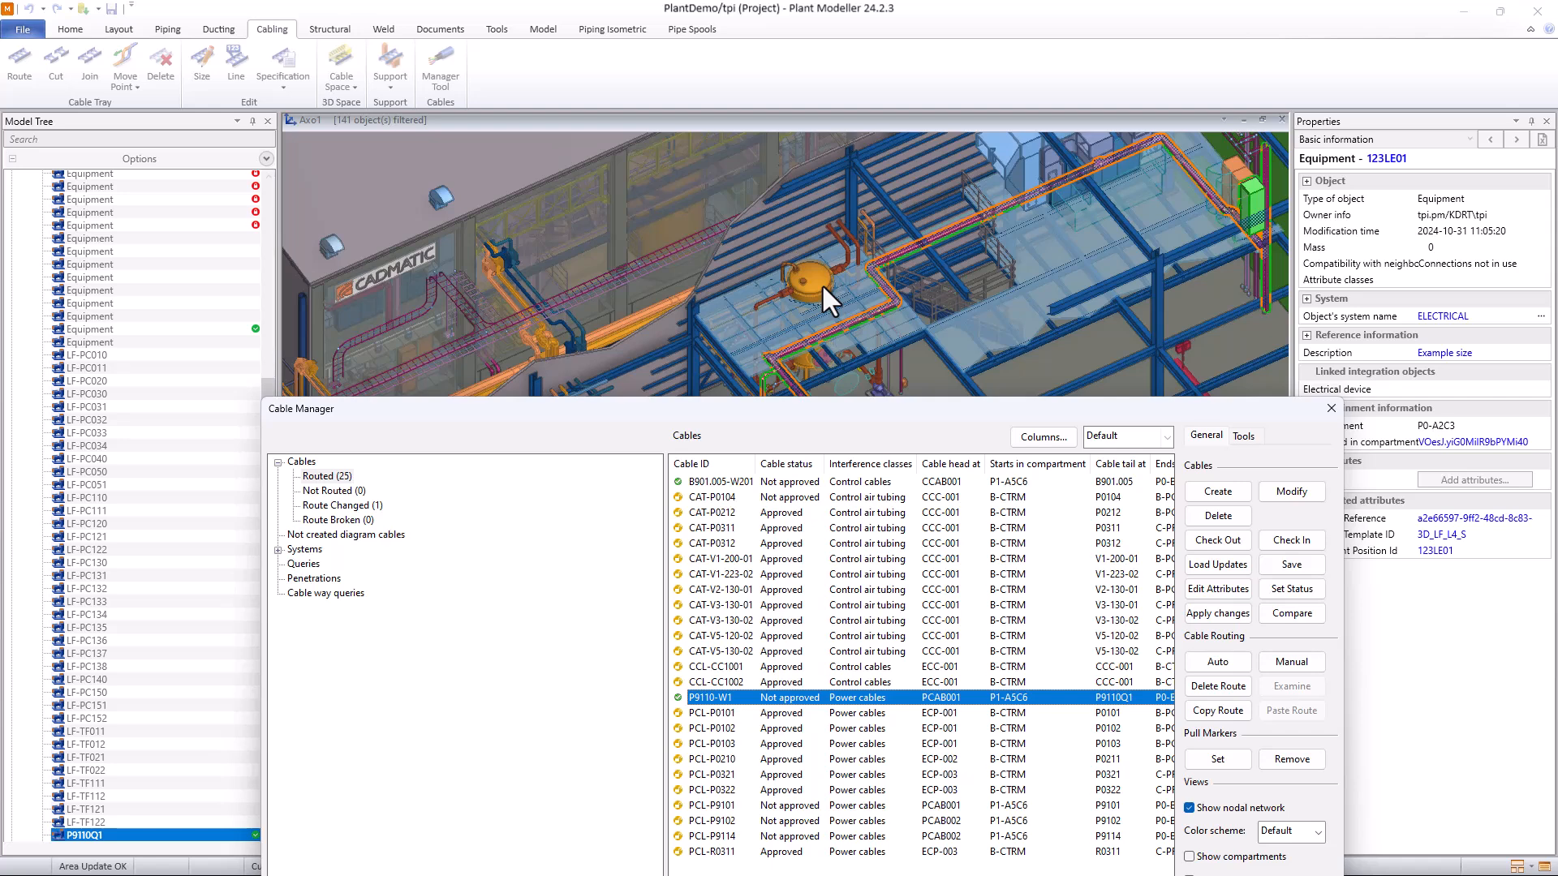
pyautogui.moveTo(734, 403); pyautogui.dragTo(732, 179)
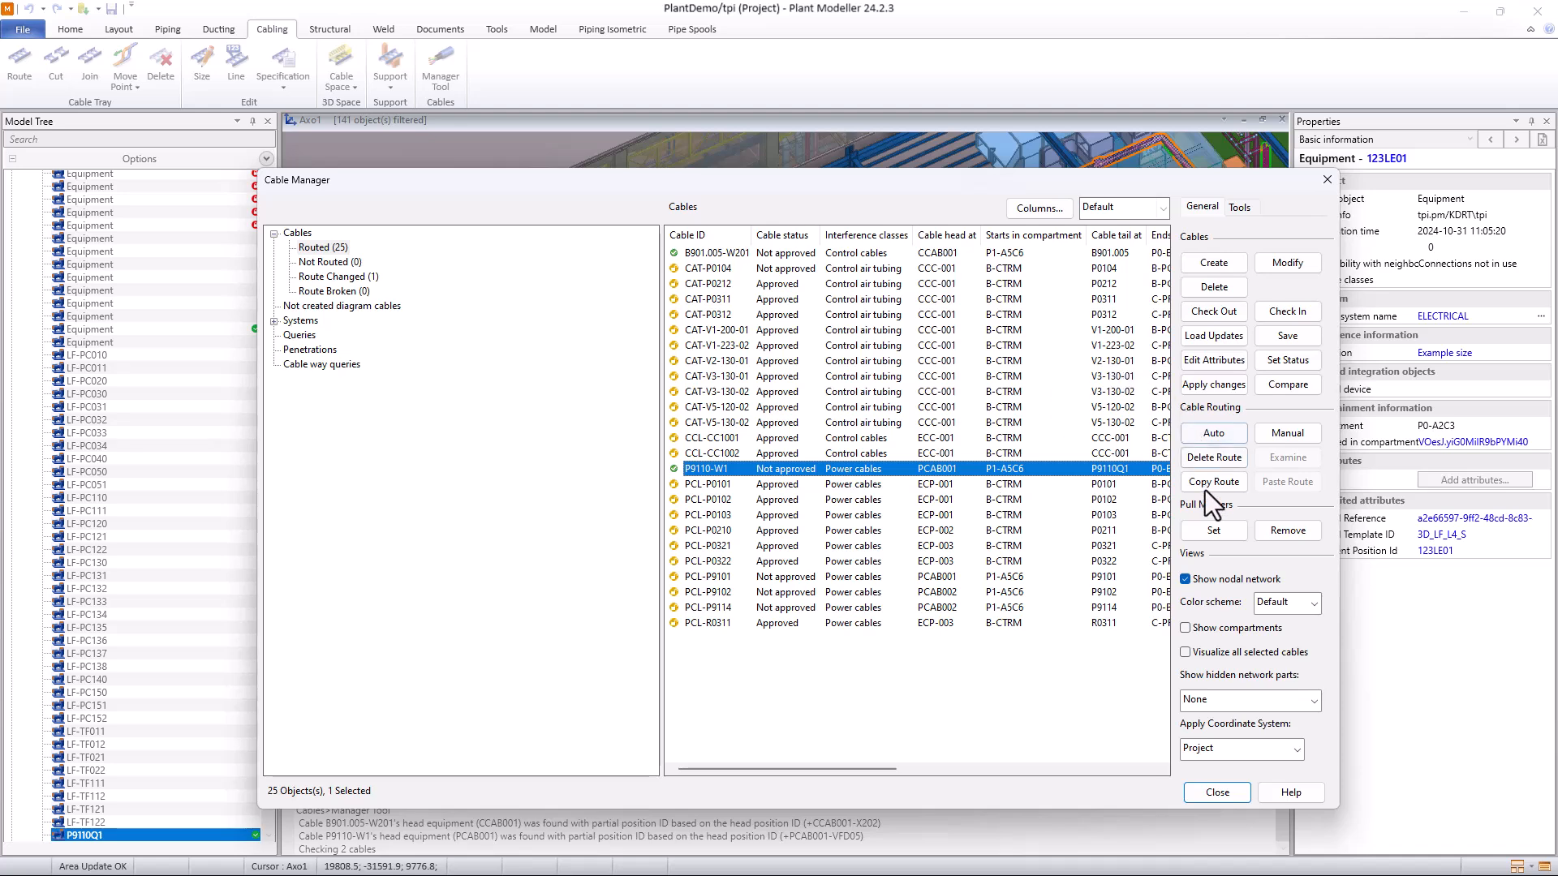
# Save the cable changes with the COS database update enabled, and close the Cable Manager
pyautogui.click(1281, 336)
pyautogui.click(727, 405)
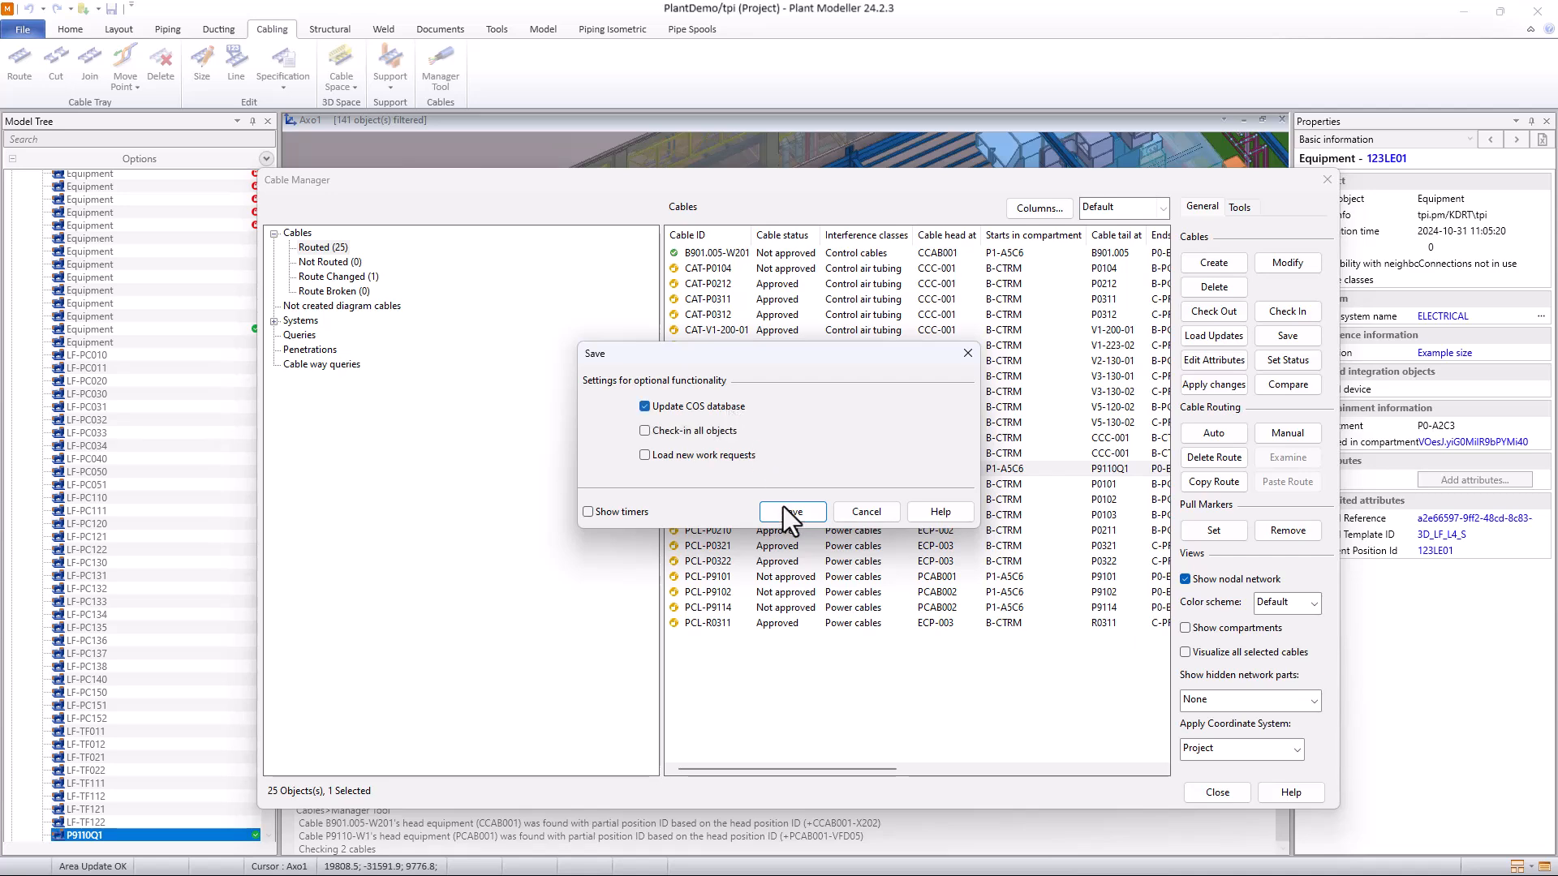
pyautogui.click(783, 508)
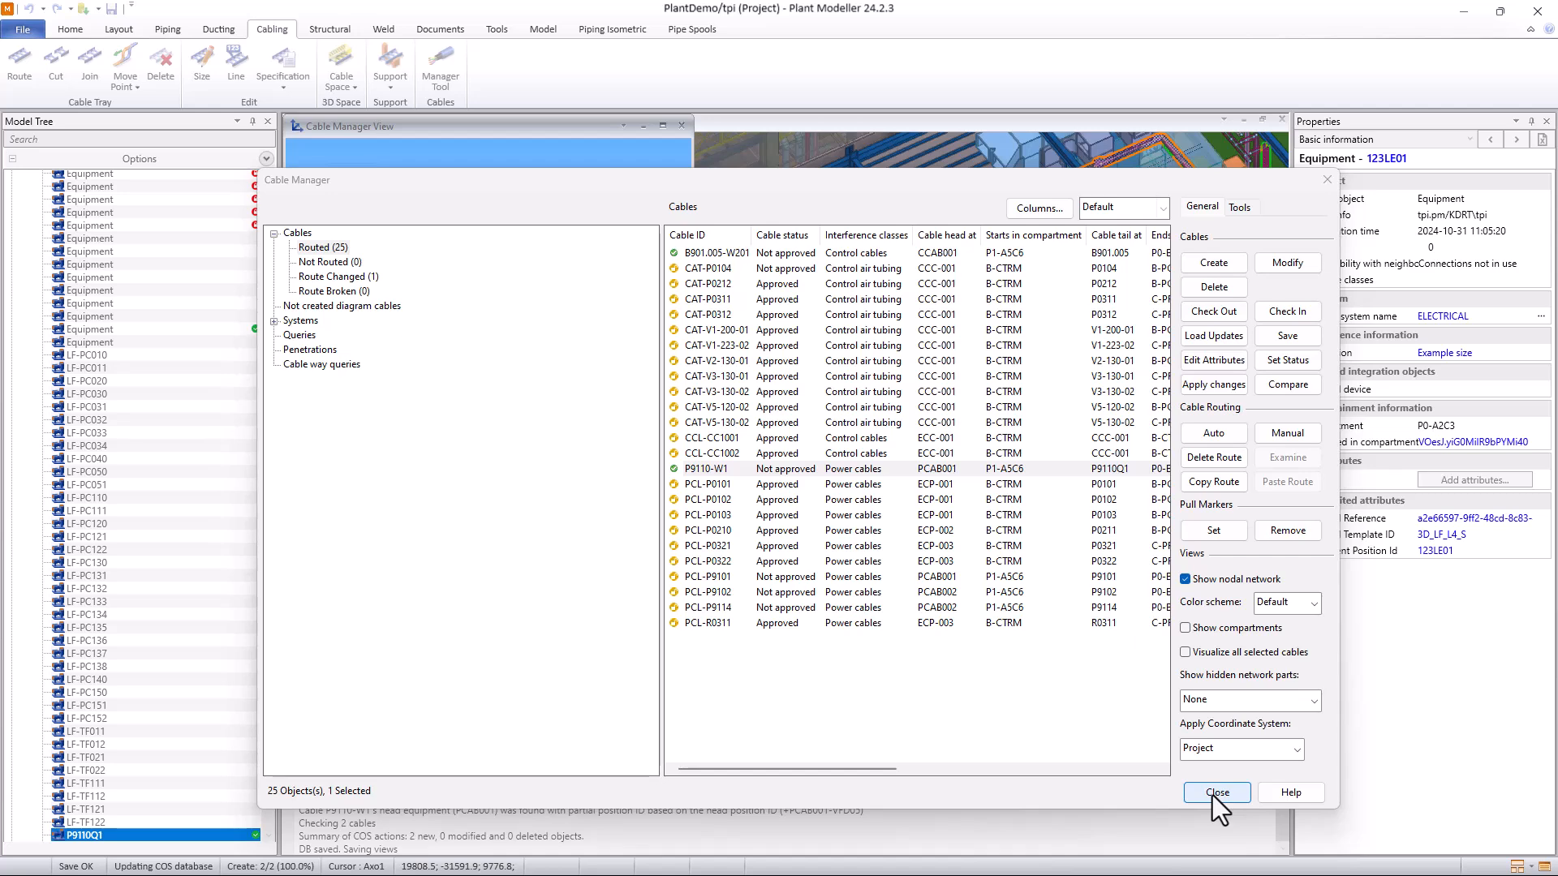
pyautogui.click(1217, 793)
pyautogui.click(797, 509)
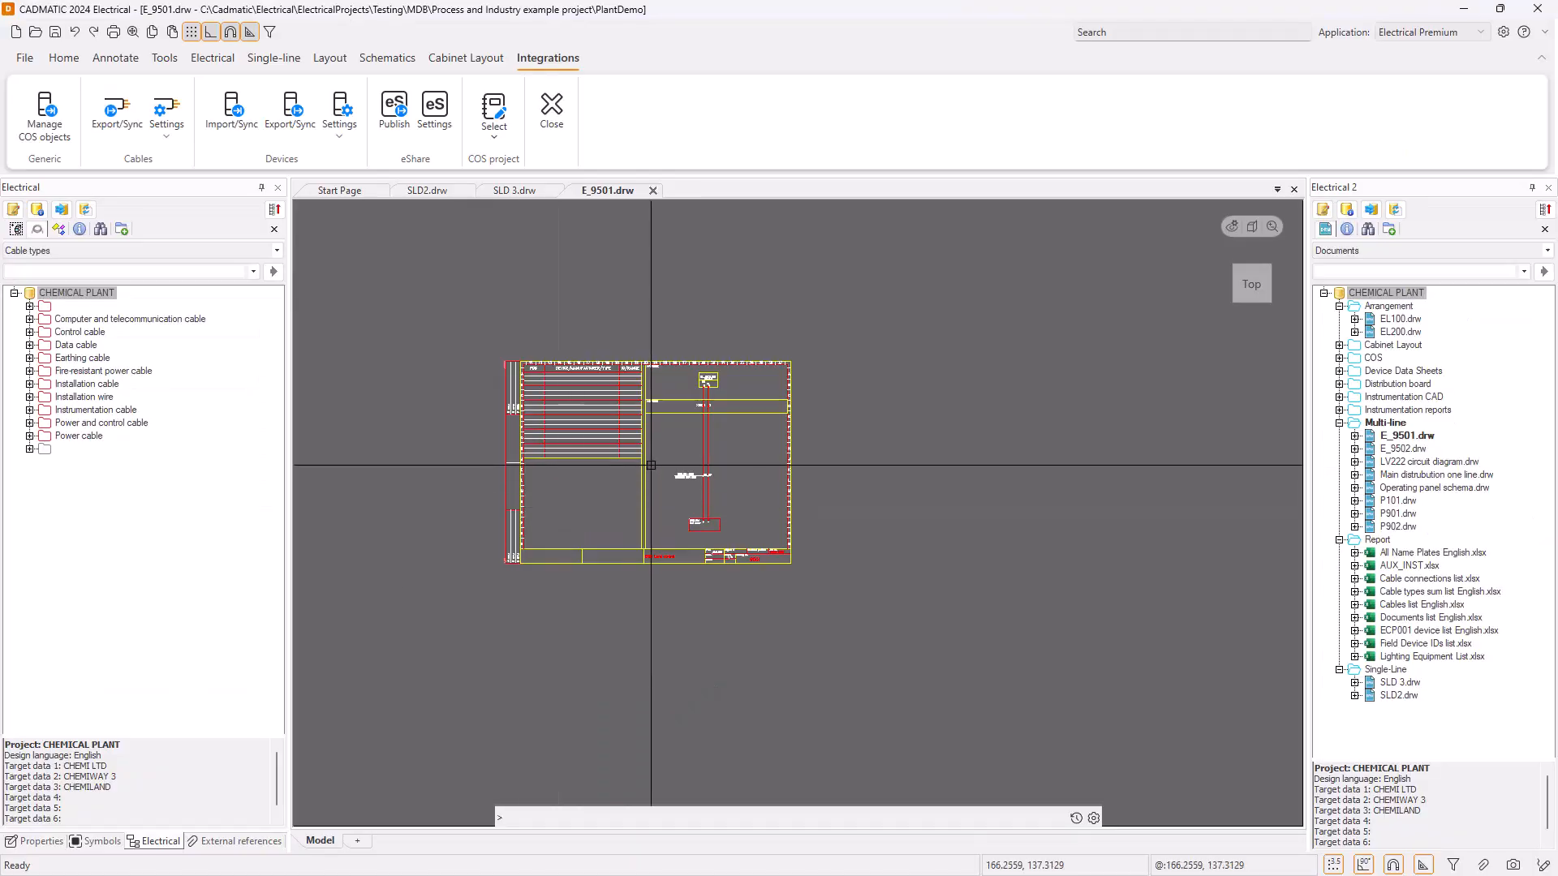
# Switch to CADMATIC Electrical and synchronize the previously exported cables
pyautogui.scroll(4, 665, 484)
pyautogui.scroll(-5, 665, 483)
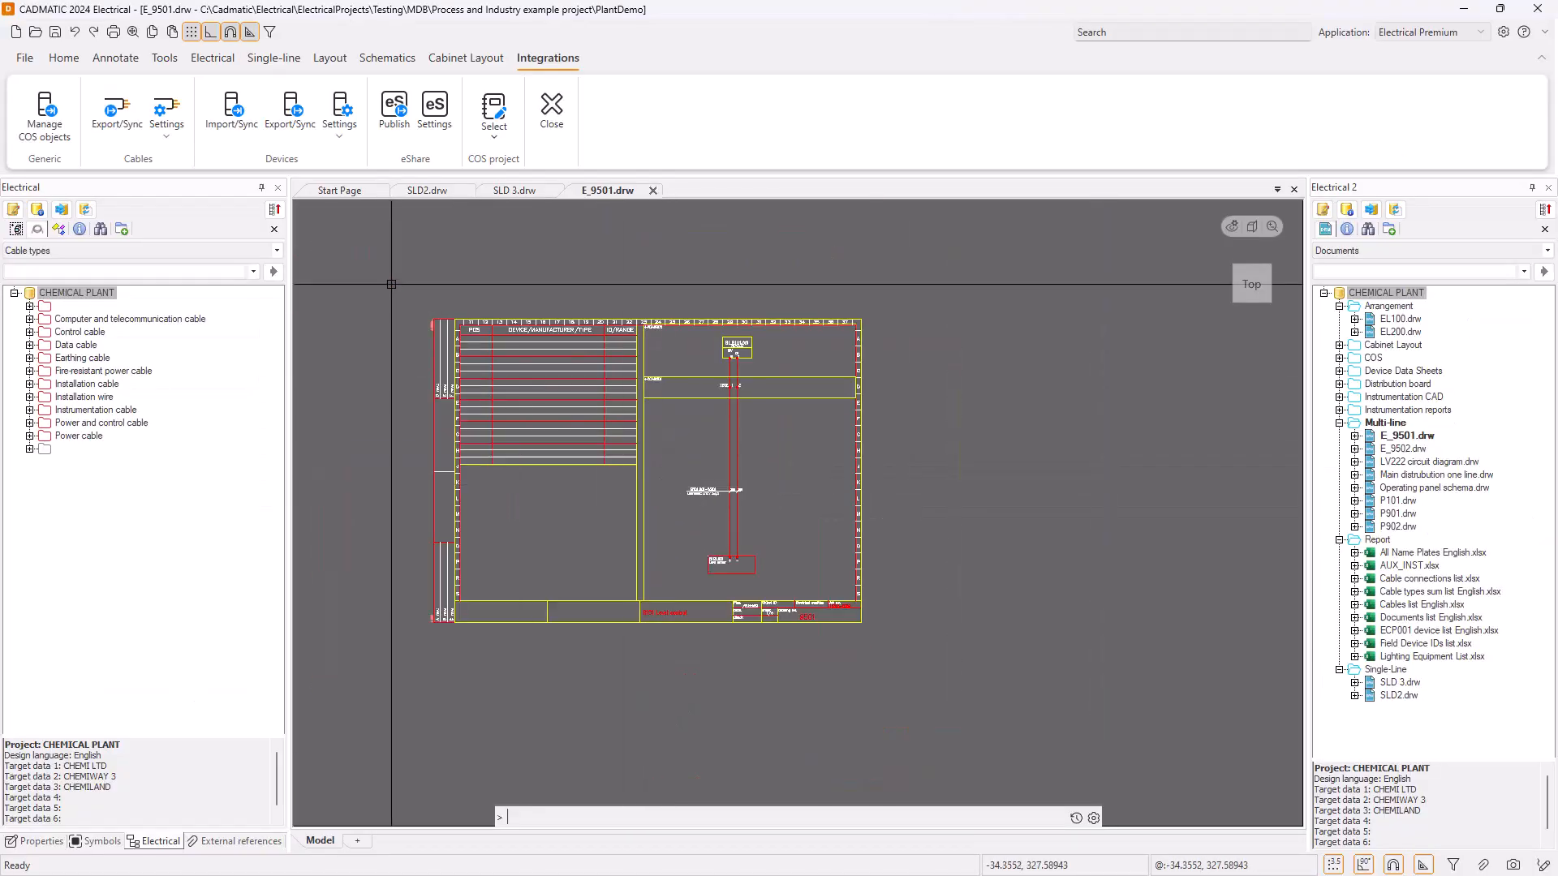
pyautogui.click(119, 120)
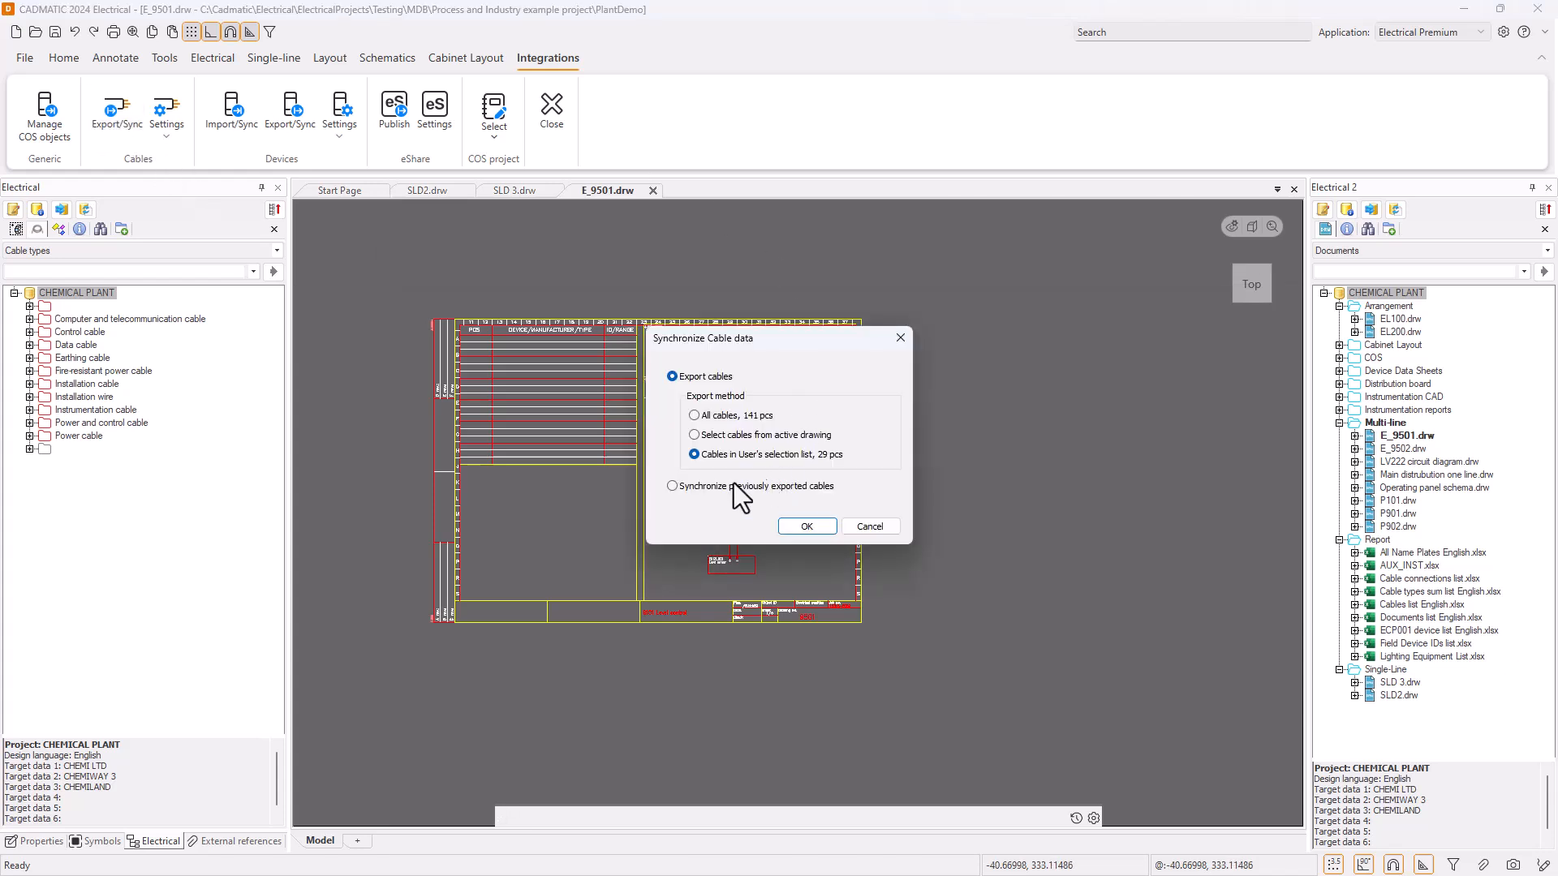
pyautogui.click(672, 485)
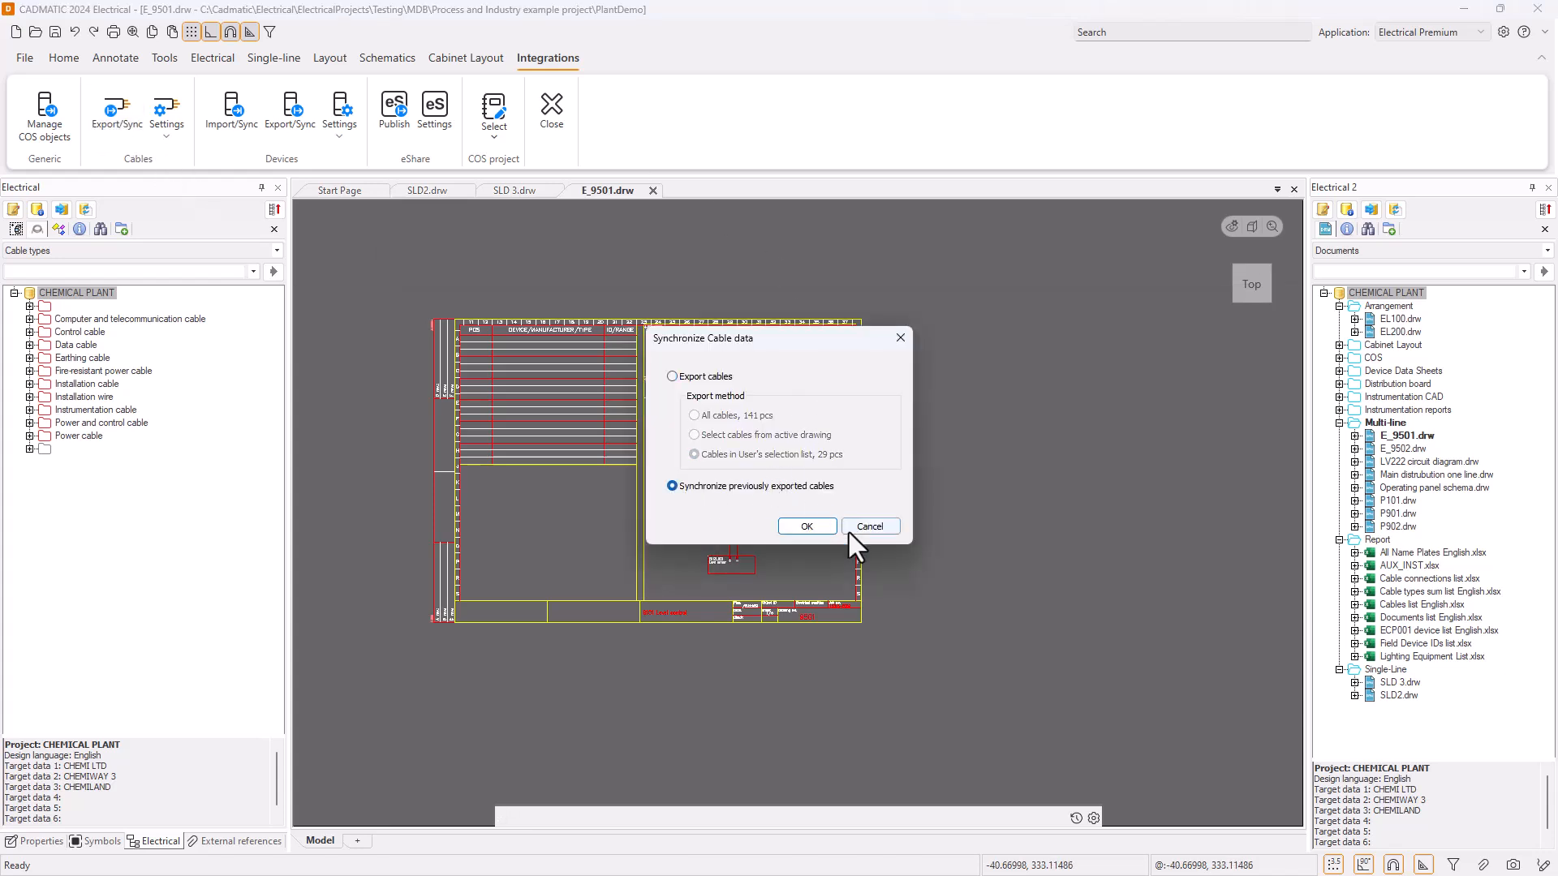
pyautogui.click(807, 525)
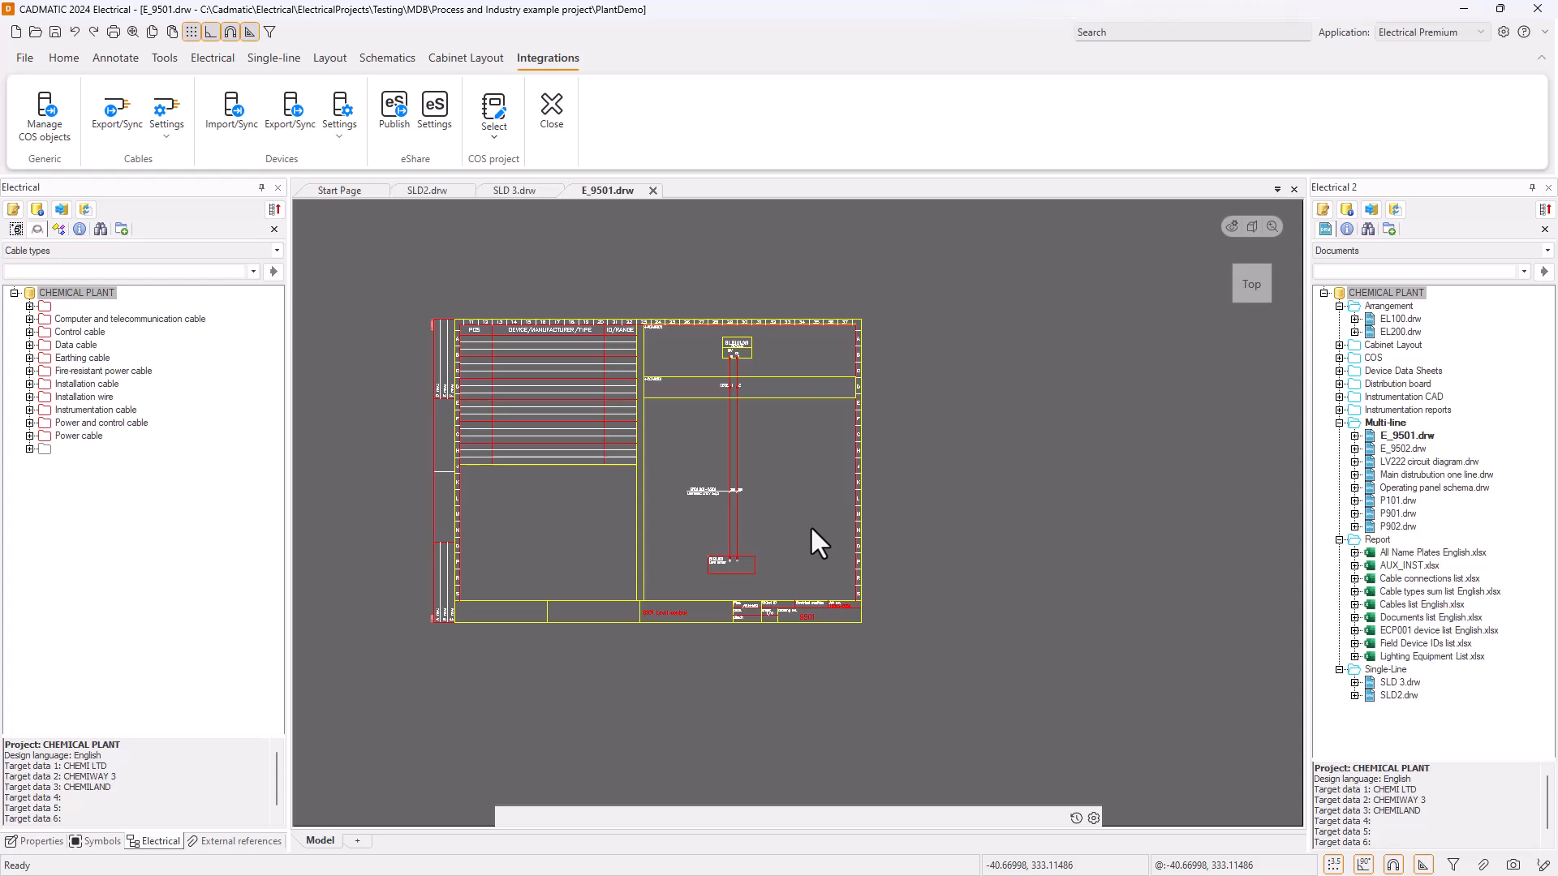
# Check the length of cable B101.001-W201 in its properties and close them without changes
pyautogui.scroll(9, 708, 492)
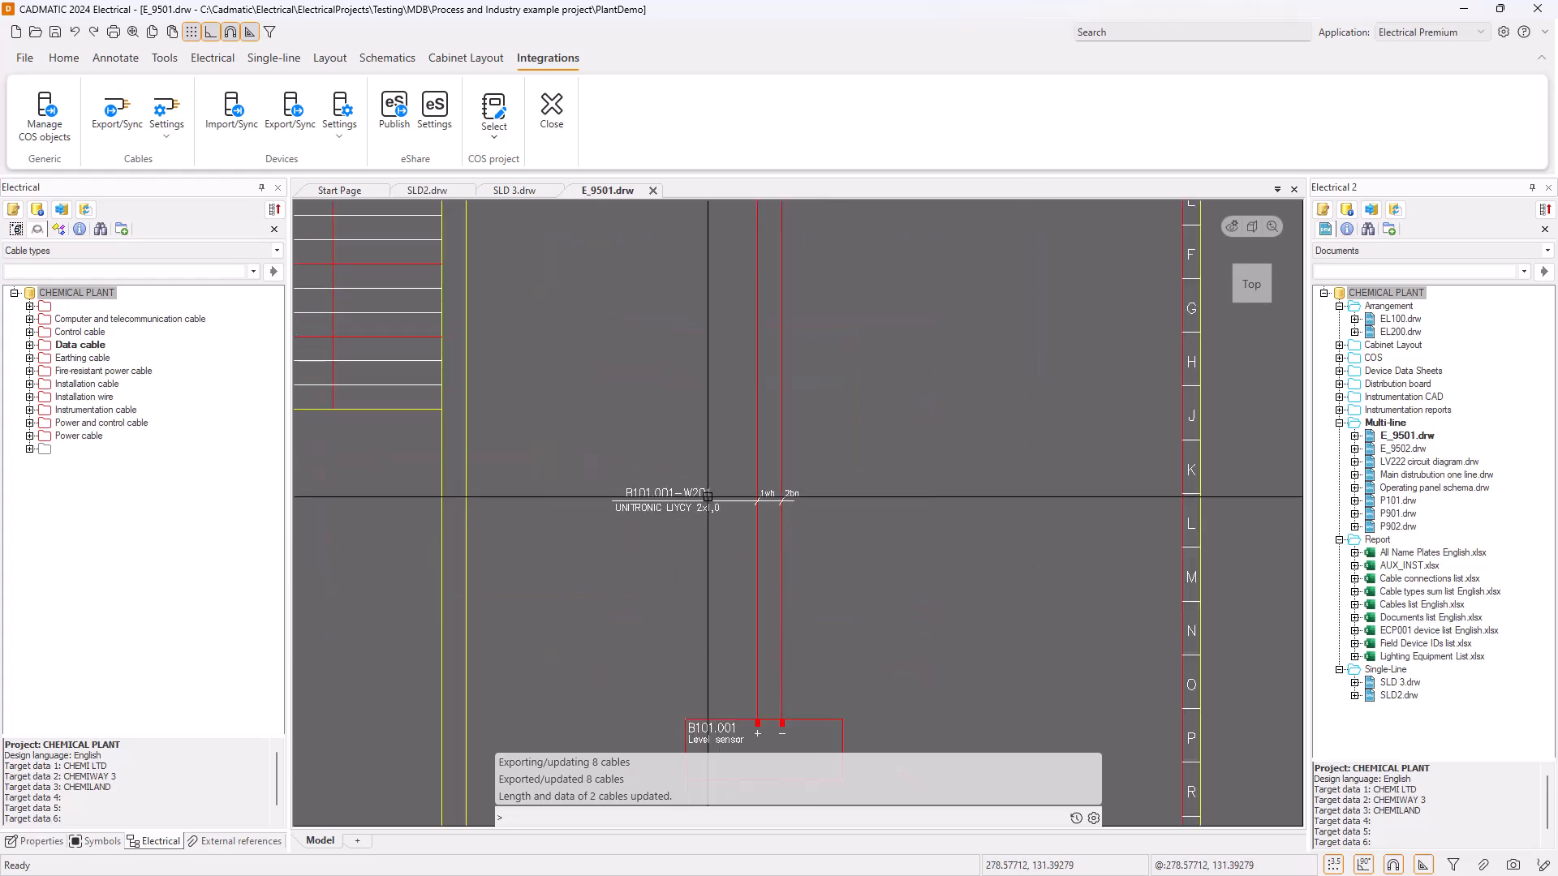
pyautogui.doubleClick(693, 503)
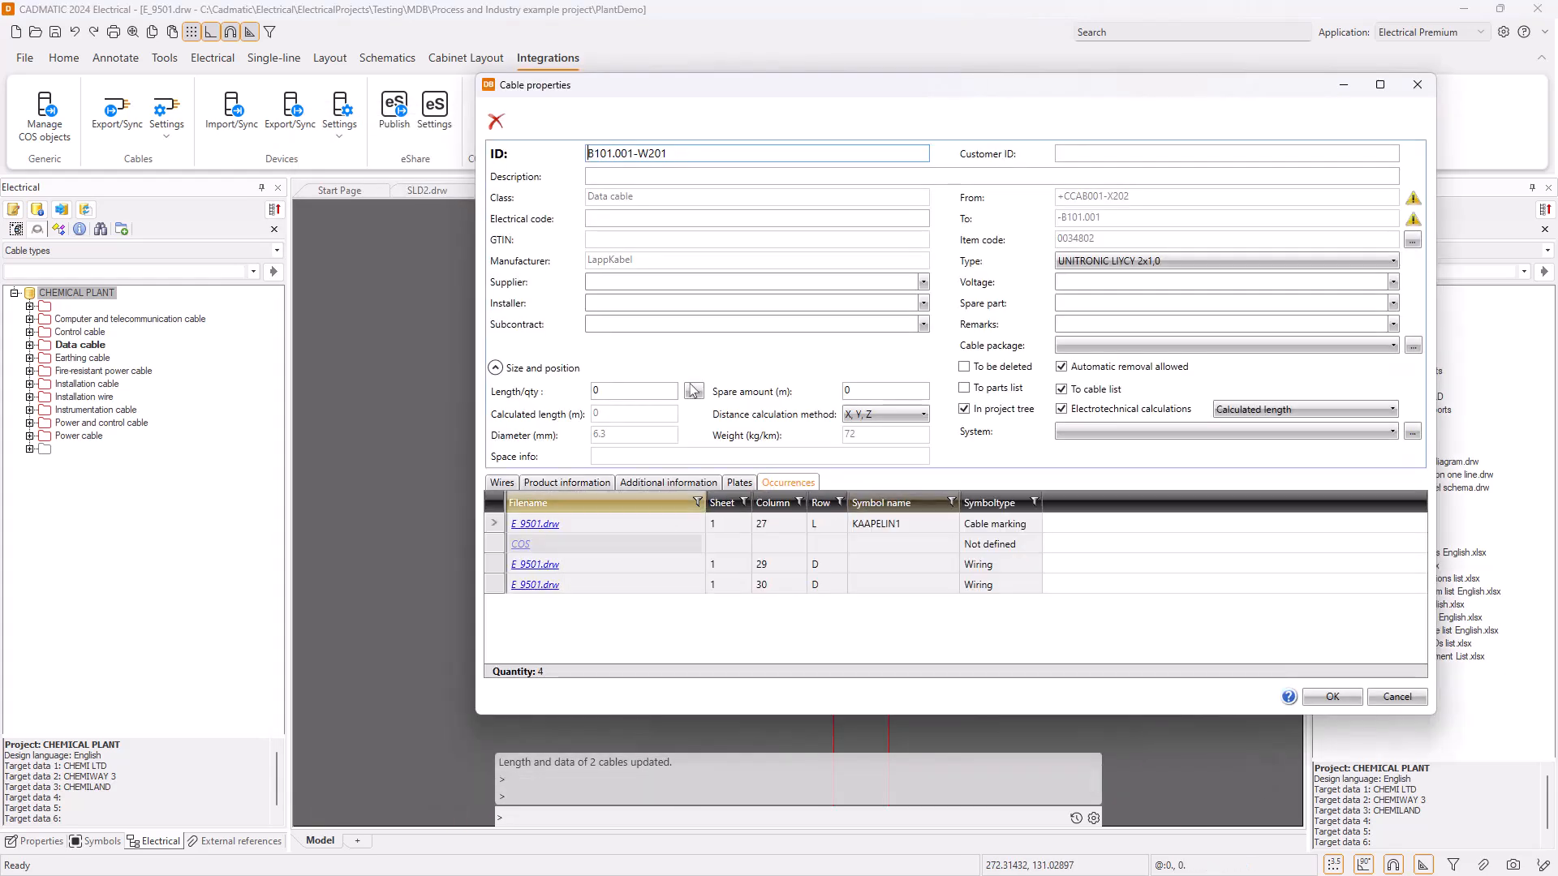
pyautogui.click(1397, 697)
# Go to sheet 6 of E_9501.drw and check the synchronized length of cable B901.005-W201 in its properties
pyautogui.scroll(-8, 759, 526)
pyautogui.press('pagedown')
pyautogui.press('pagedown')
pyautogui.press('pagedown')
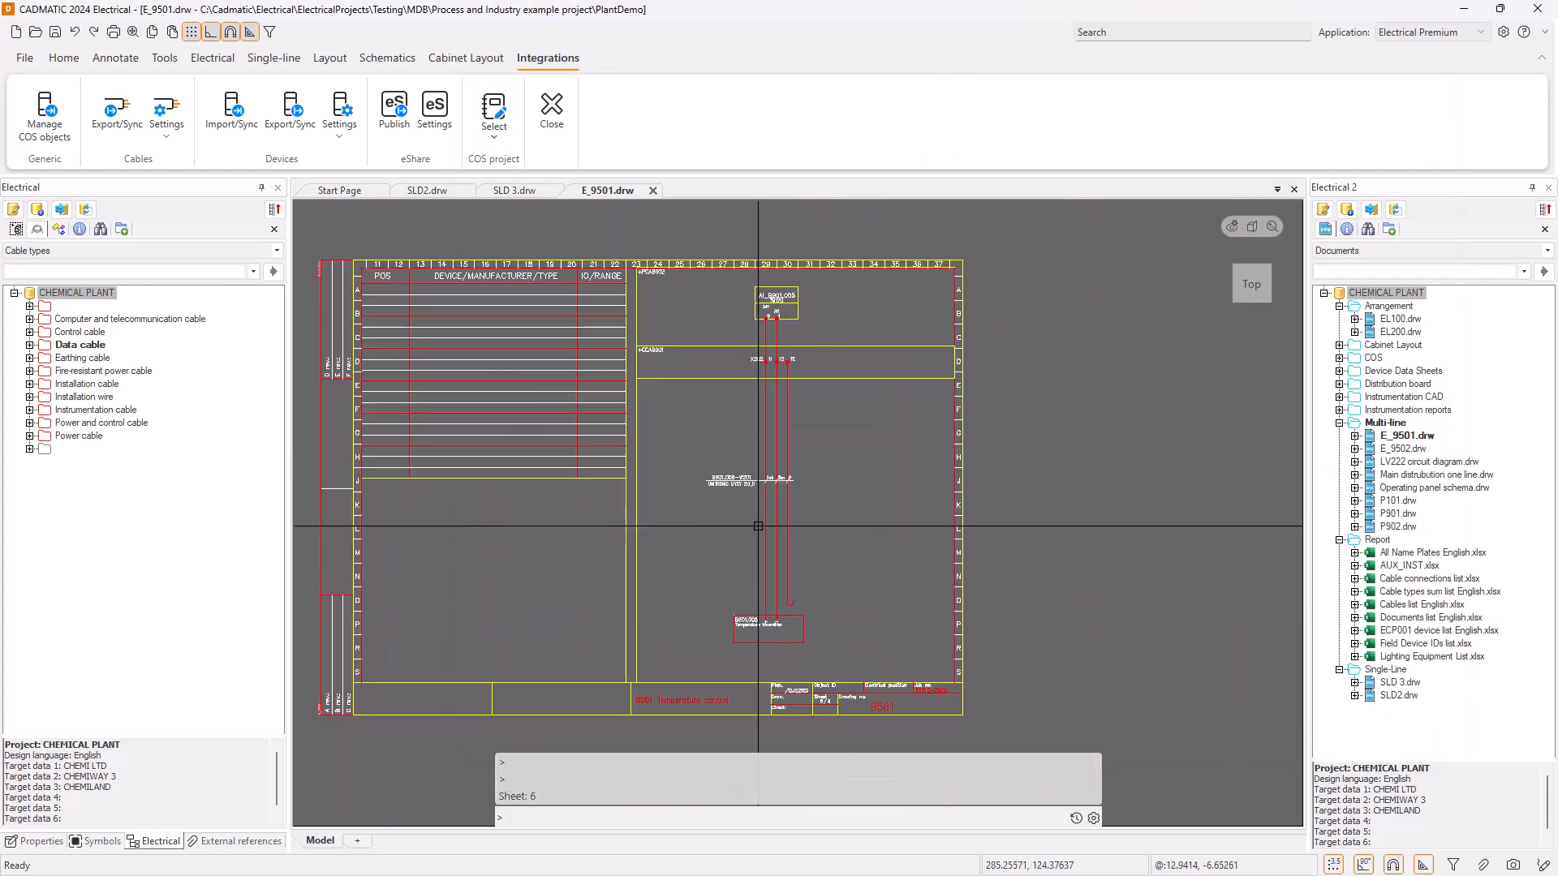
pyautogui.scroll(5, 730, 476)
pyautogui.doubleClick(730, 476)
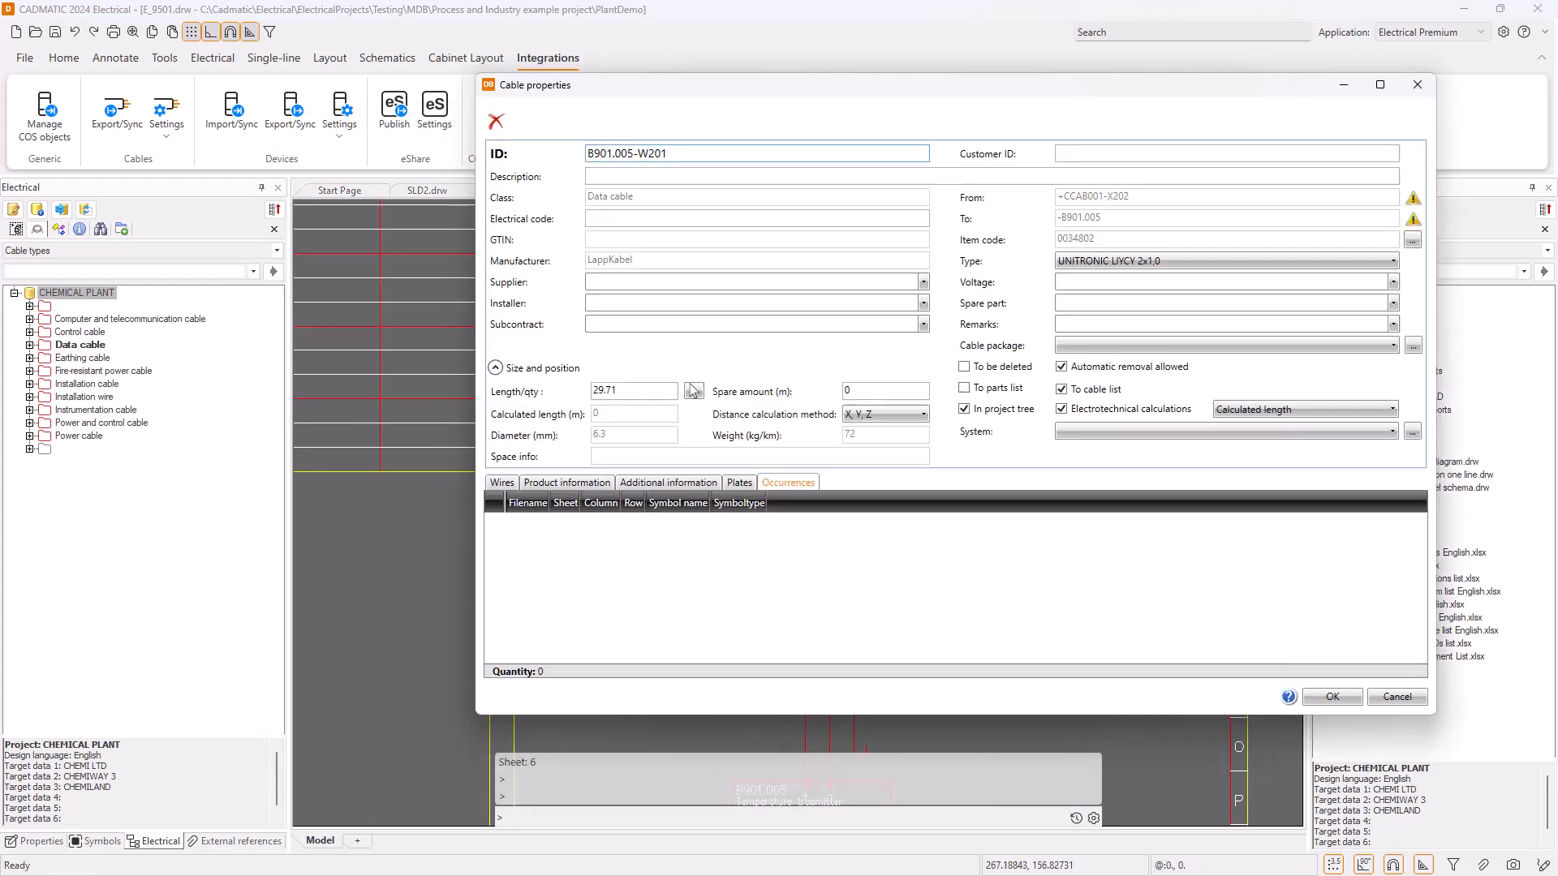
pyautogui.click(606, 391)
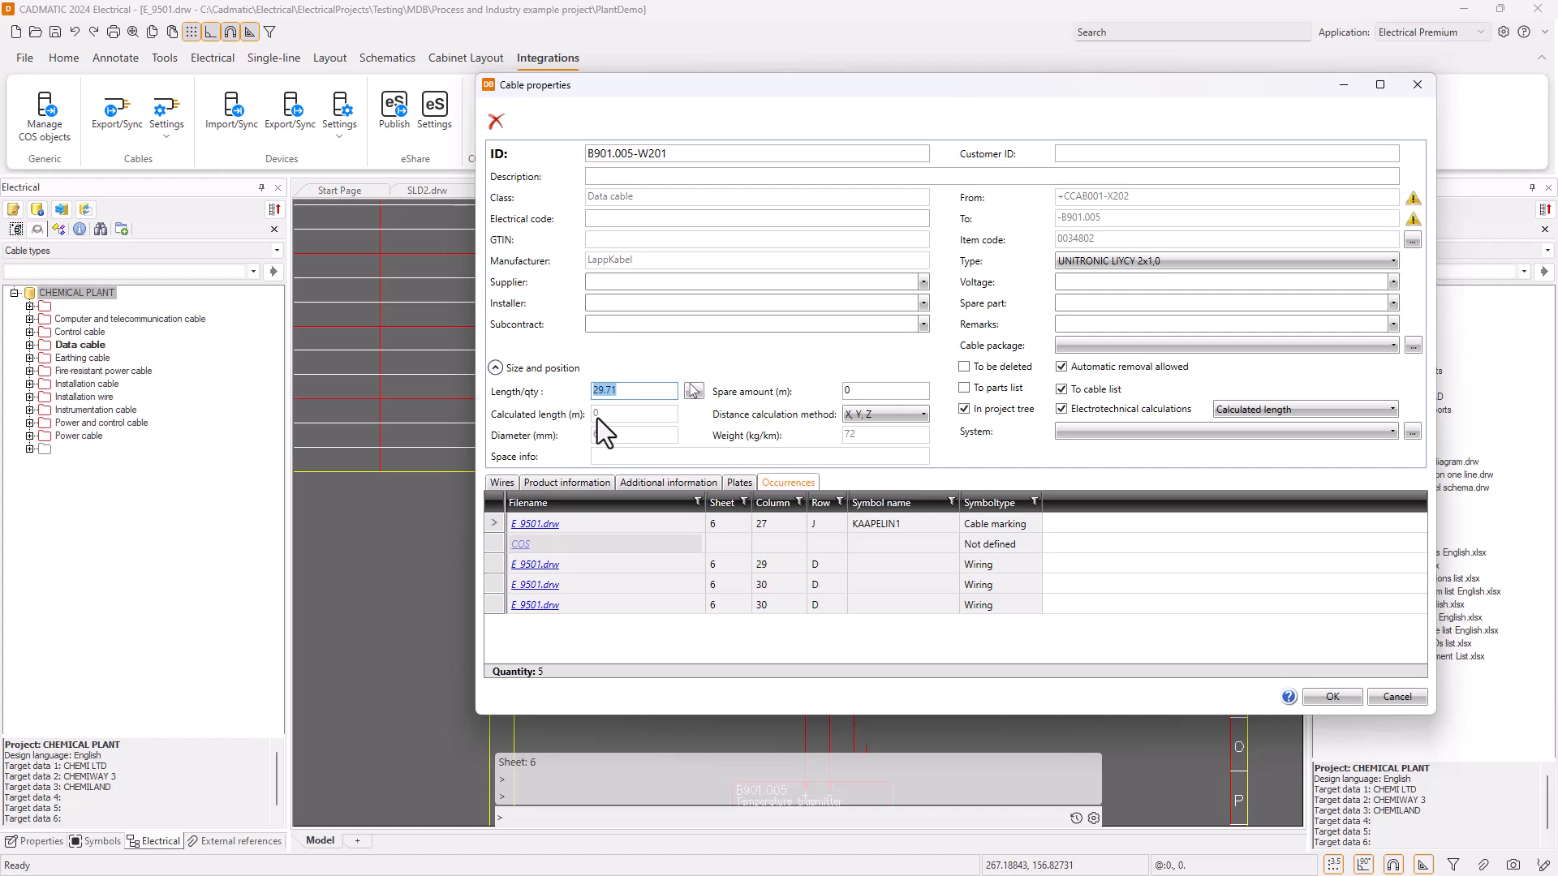
pyautogui.click(1393, 697)
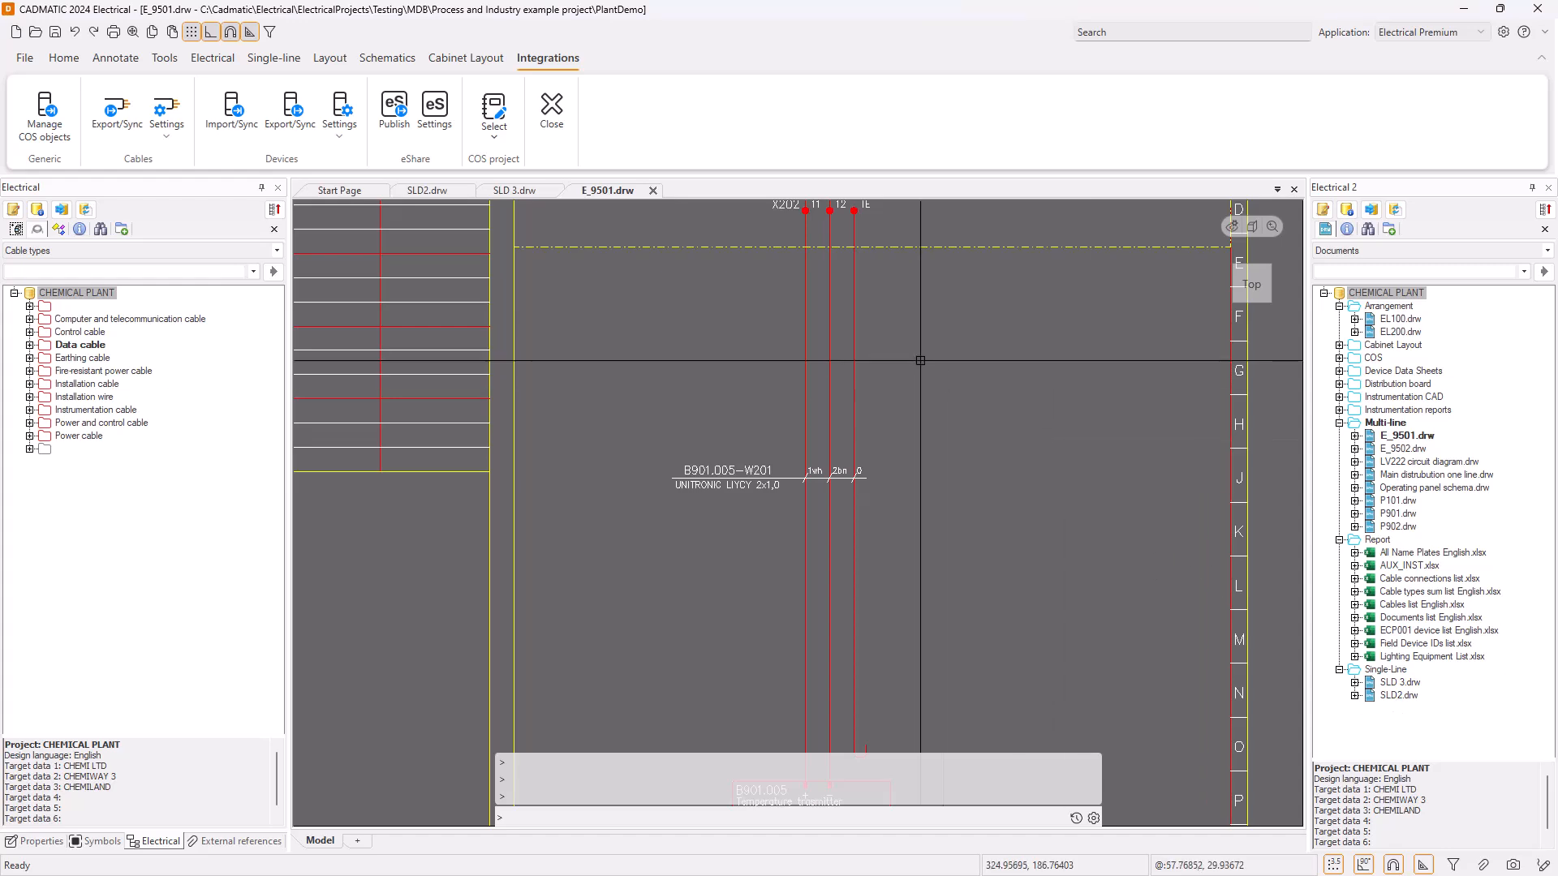
# Check the synchronized length of cable P9110-W1 in its properties on the SLD 3.drw diagram
pyautogui.click(516, 190)
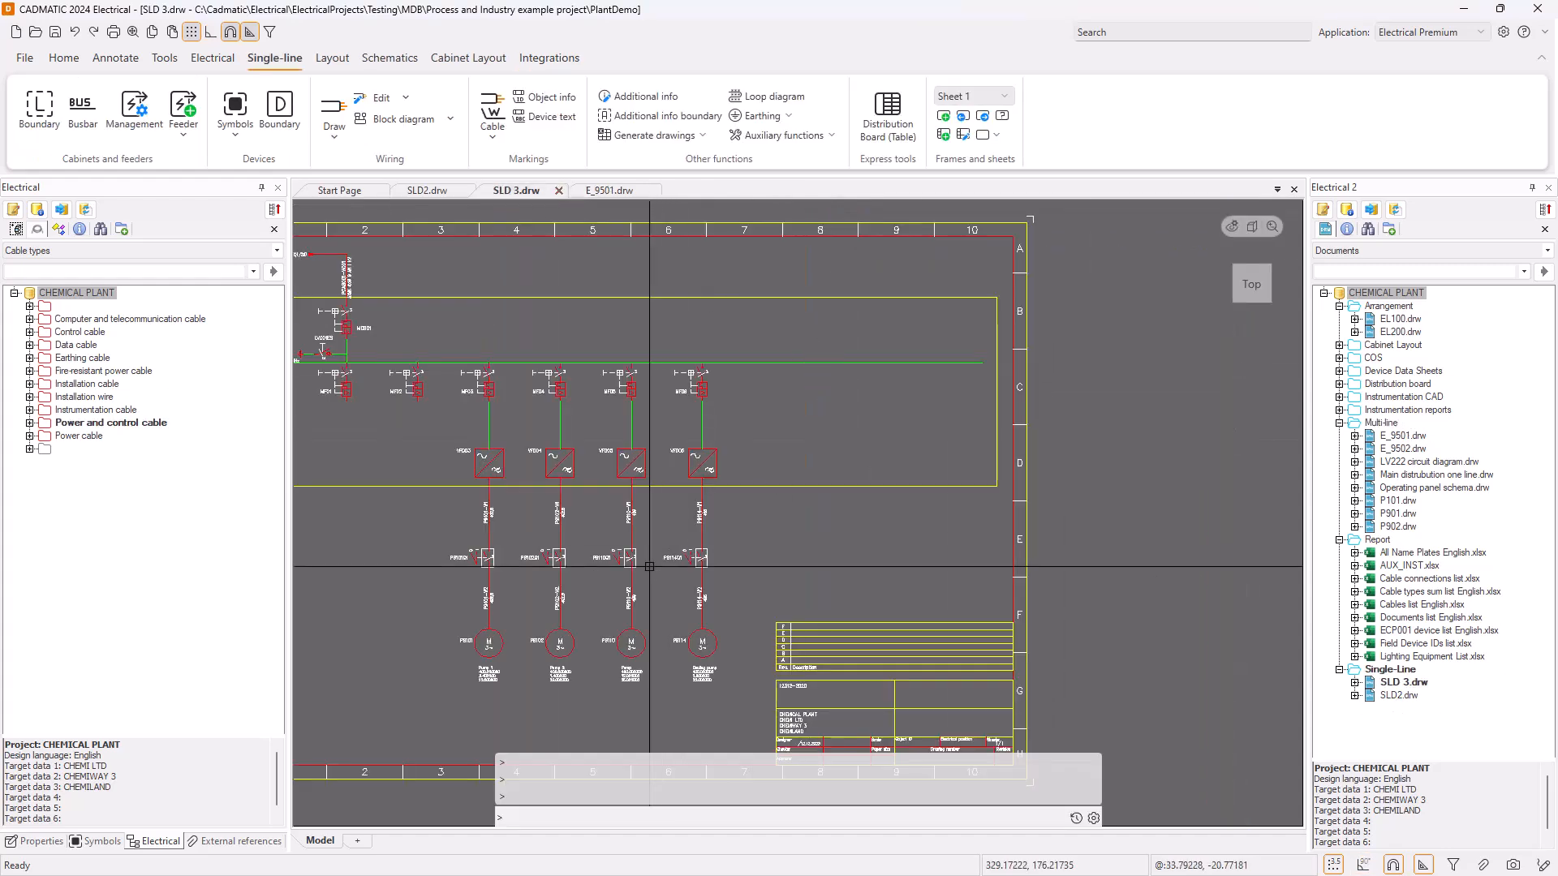
pyautogui.scroll(4, 597, 647)
pyautogui.moveTo(598, 647); pyautogui.dragTo(543, 683, button='middle')
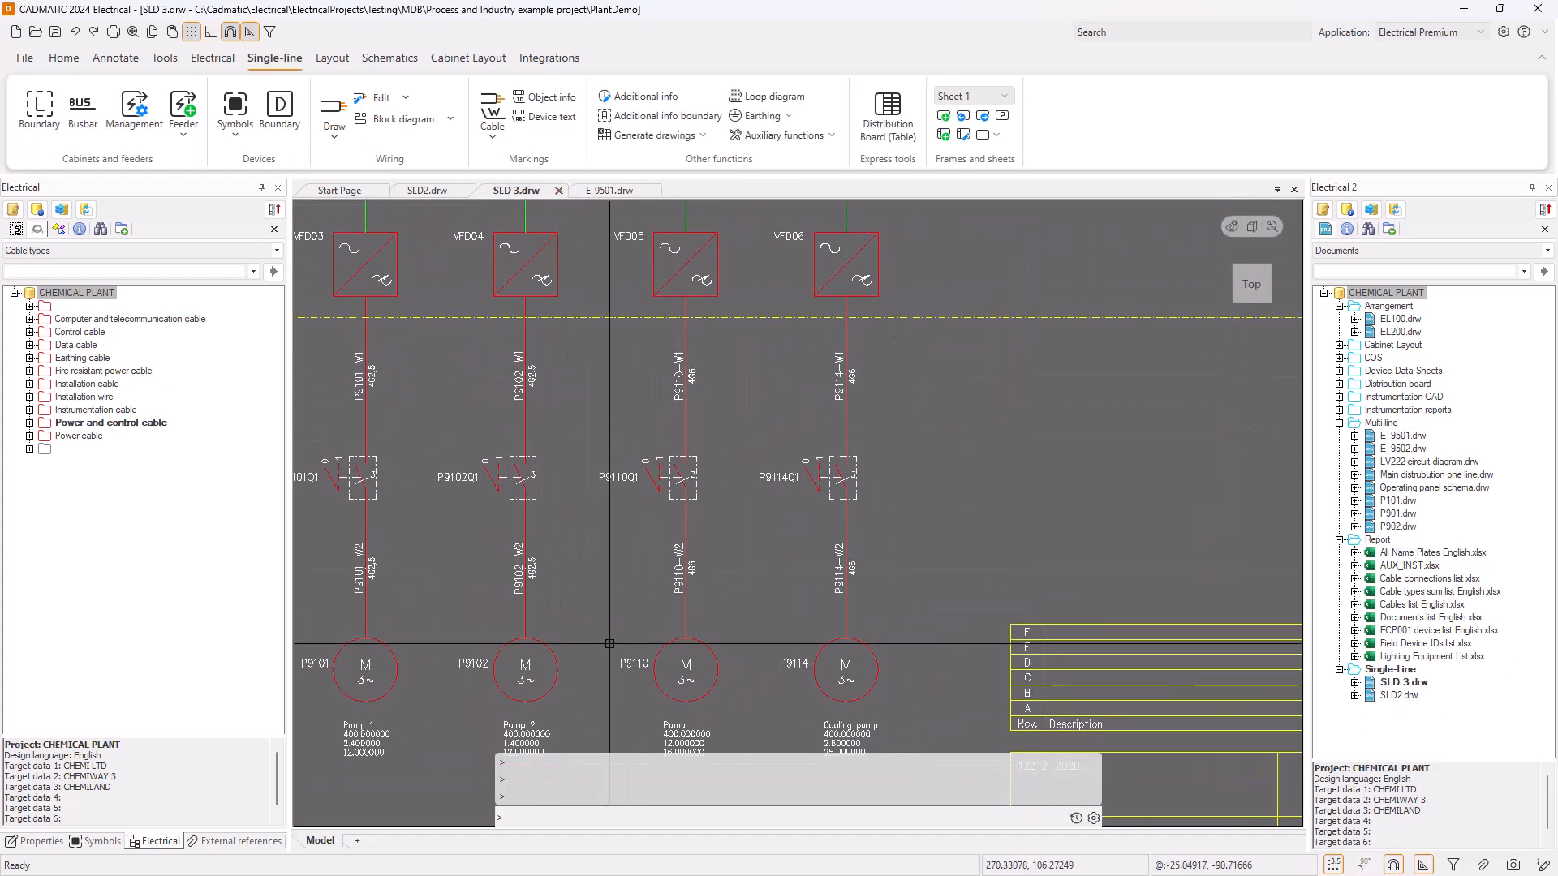
pyautogui.doubleClick(681, 377)
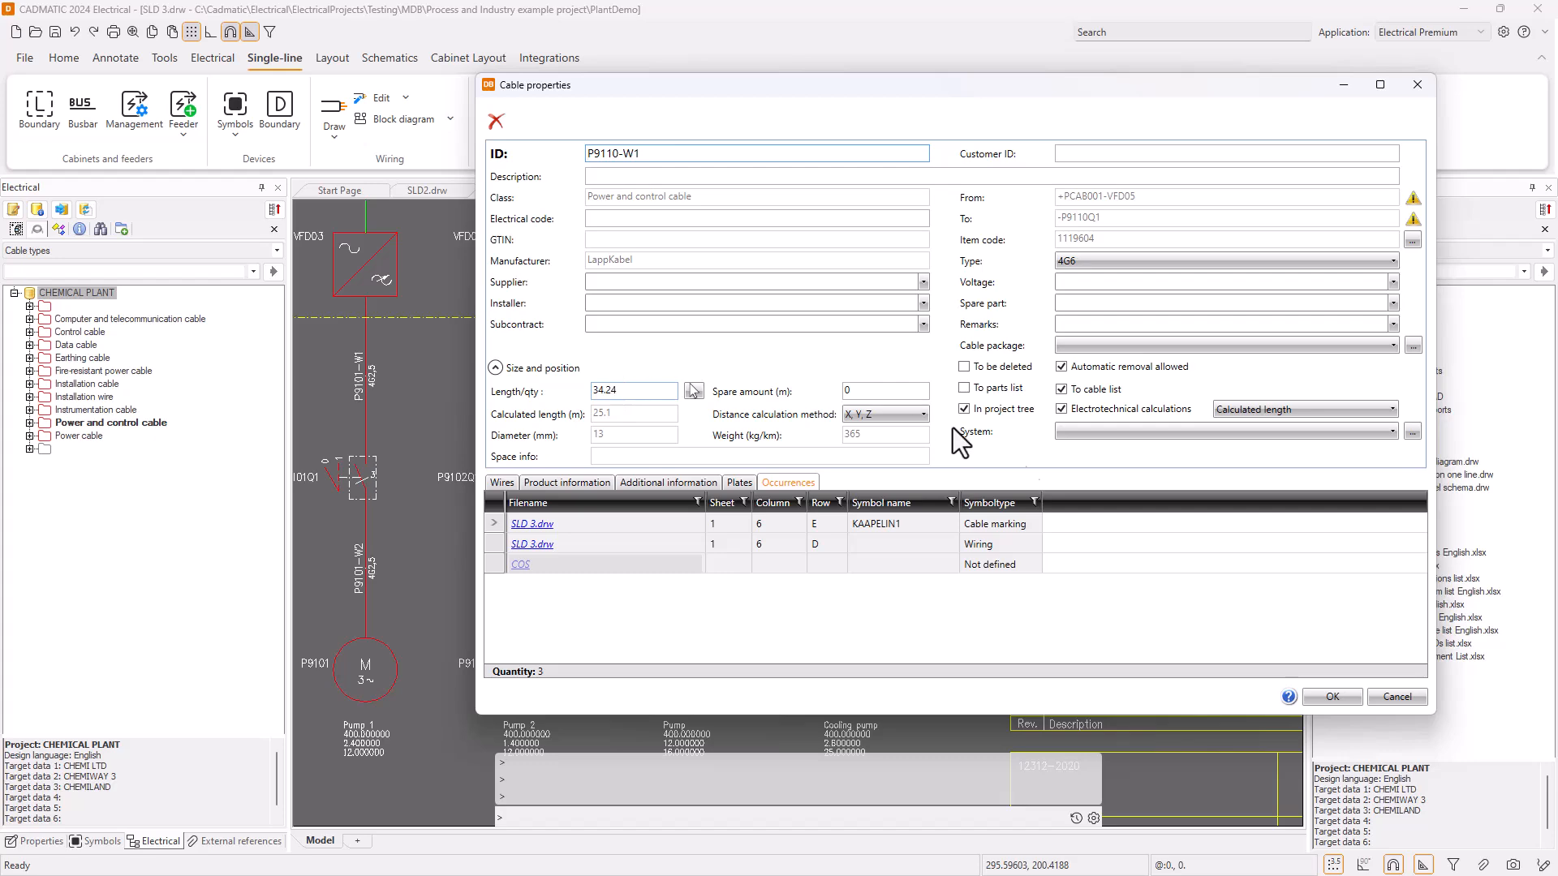
pyautogui.click(1396, 696)
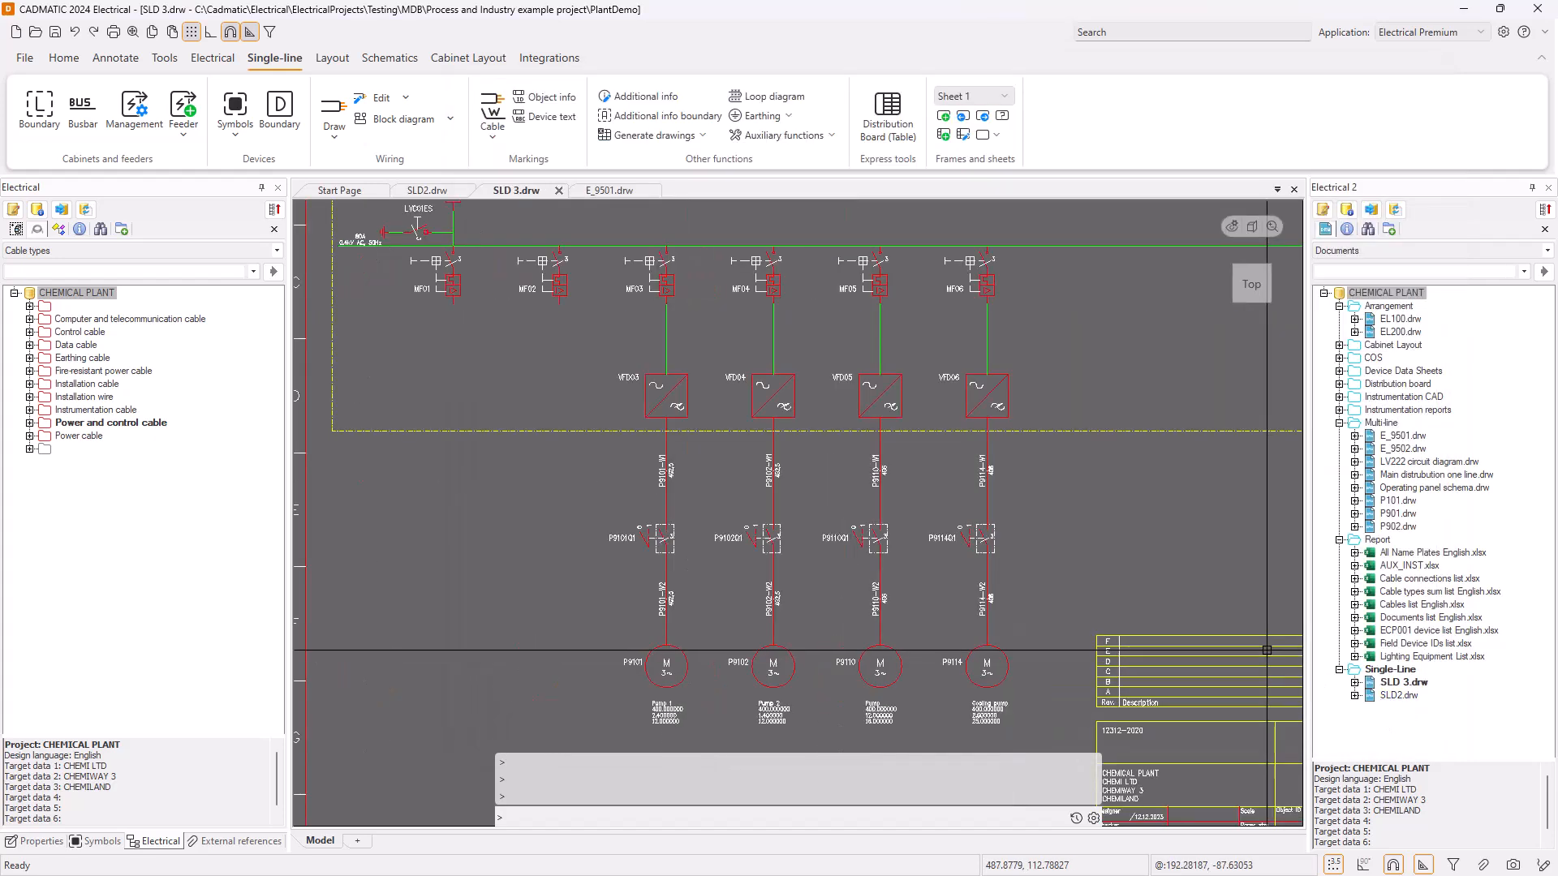
# Update the report Cables list English.xlsx and open it in Excel
pyautogui.rightClick(1397, 607)
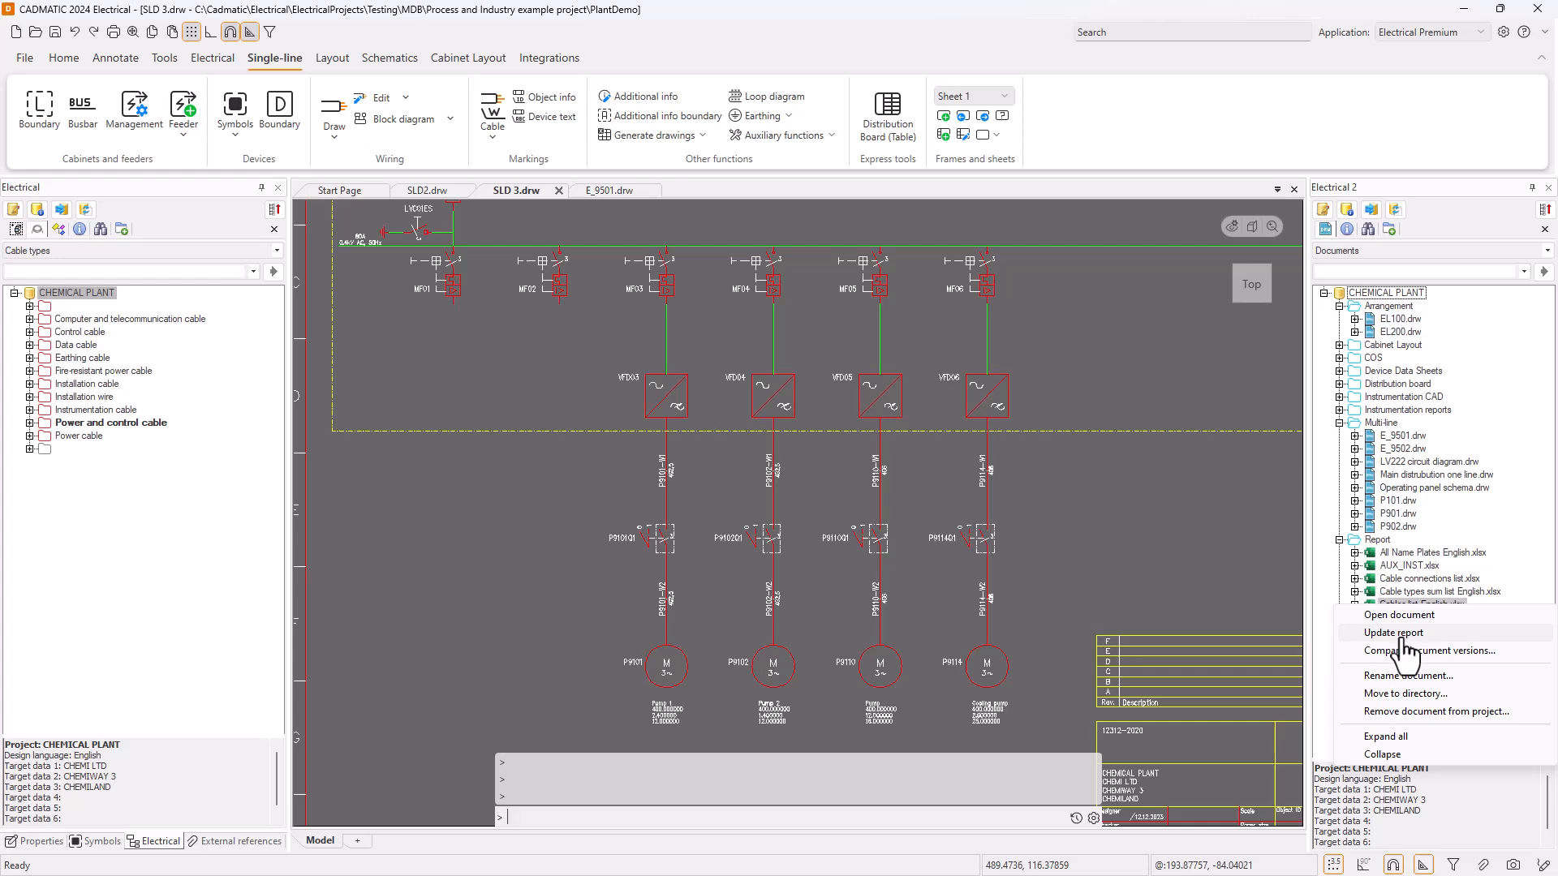
pyautogui.click(1399, 634)
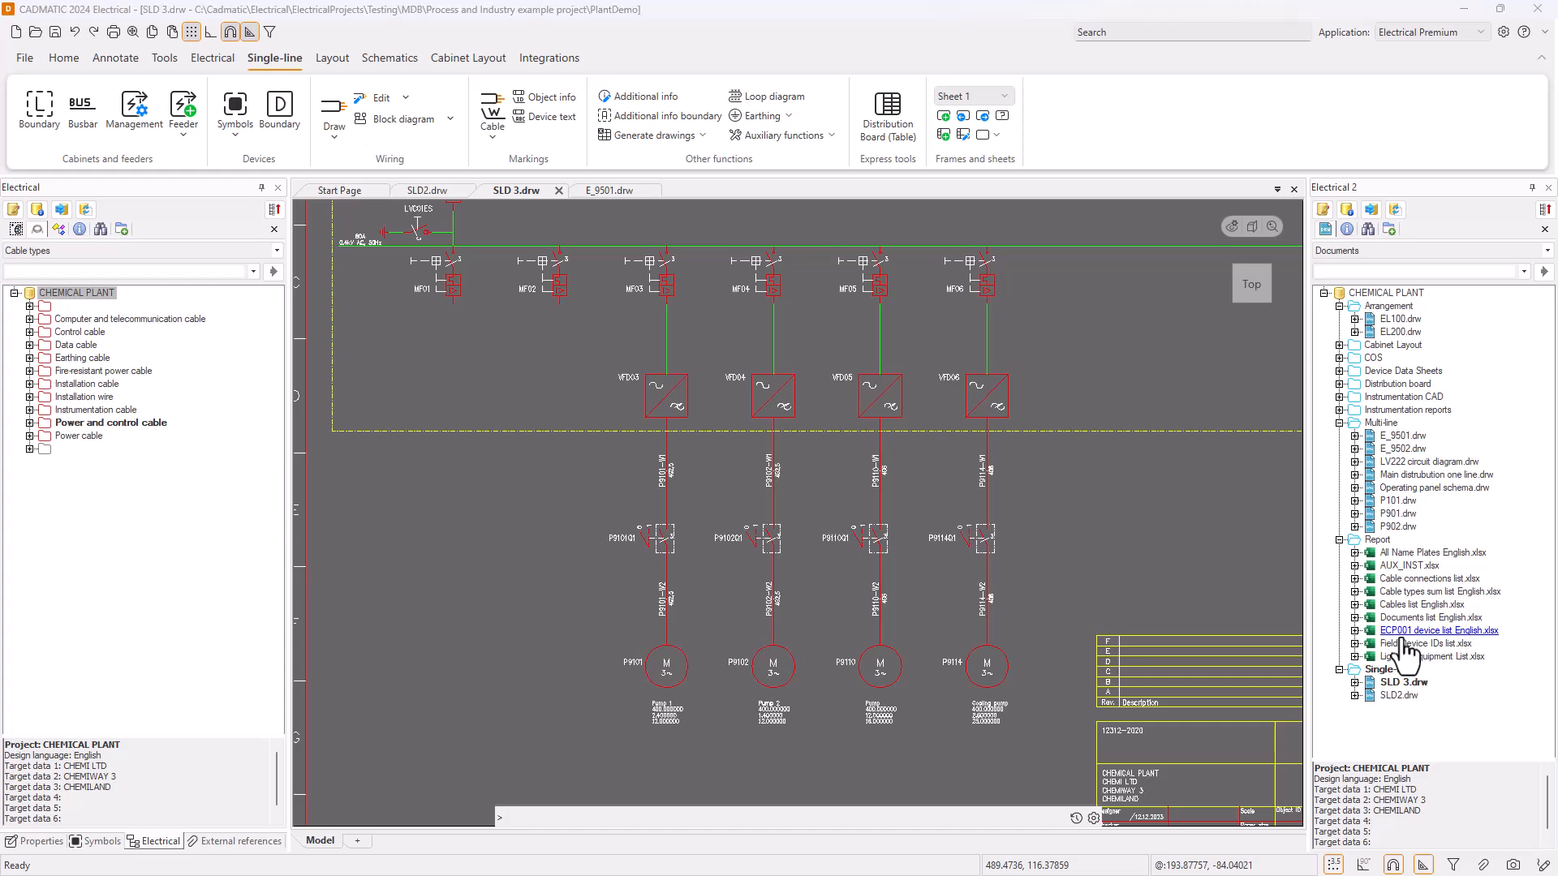
pyautogui.doubleClick(1401, 634)
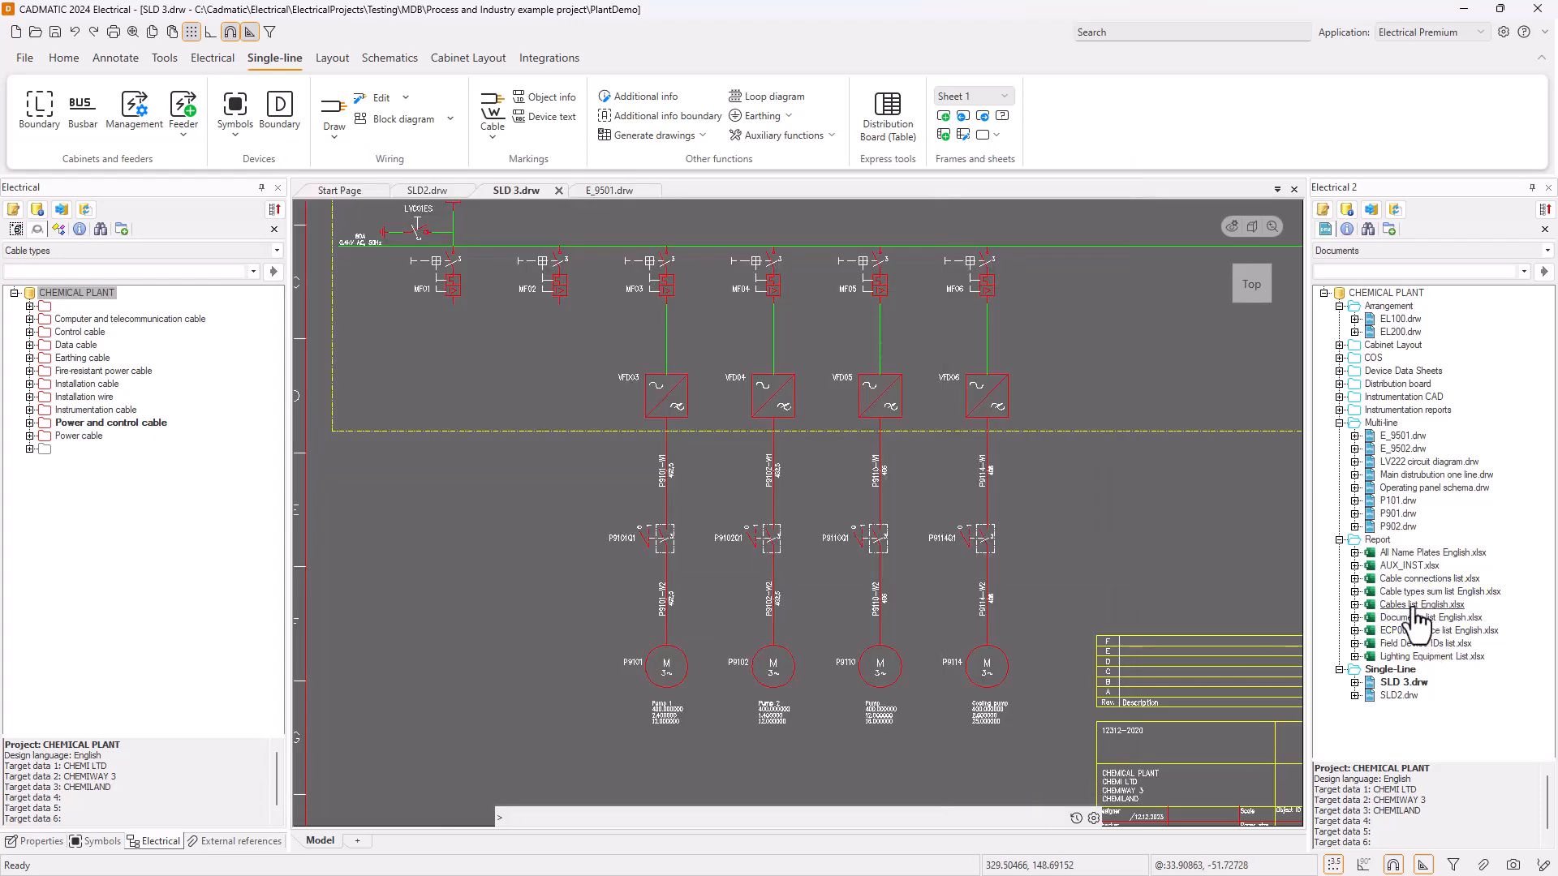
pyautogui.rightClick(1412, 619)
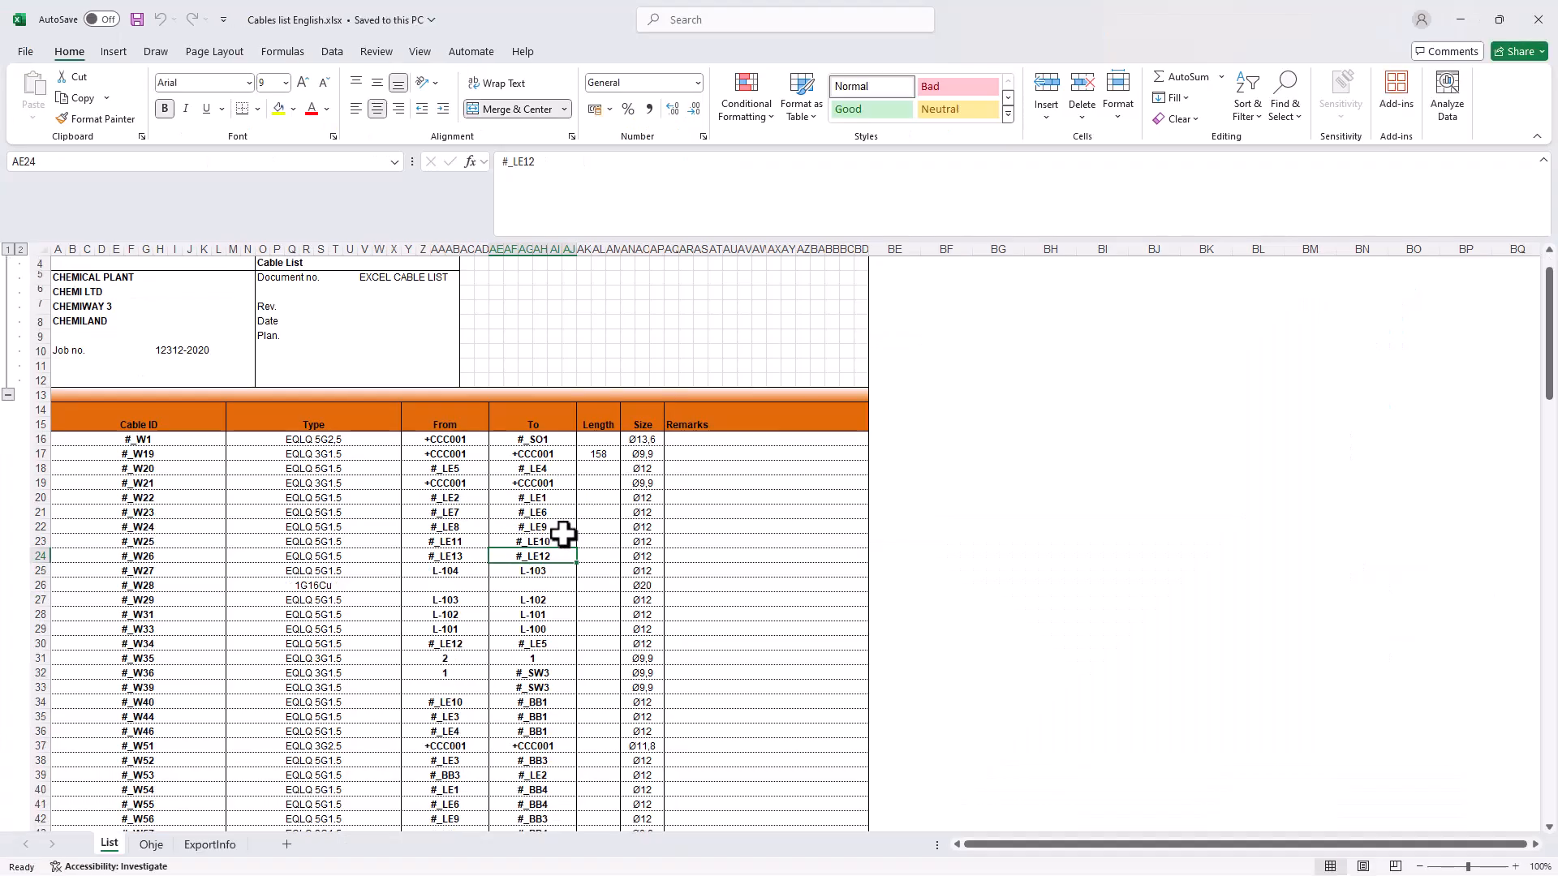
# Examine the entries of cables P9110-W1 and B901.005-W201 in the cable list, and close the workbook
pyautogui.scroll(-20, 559, 533)
pyautogui.scroll(-14, 563, 532)
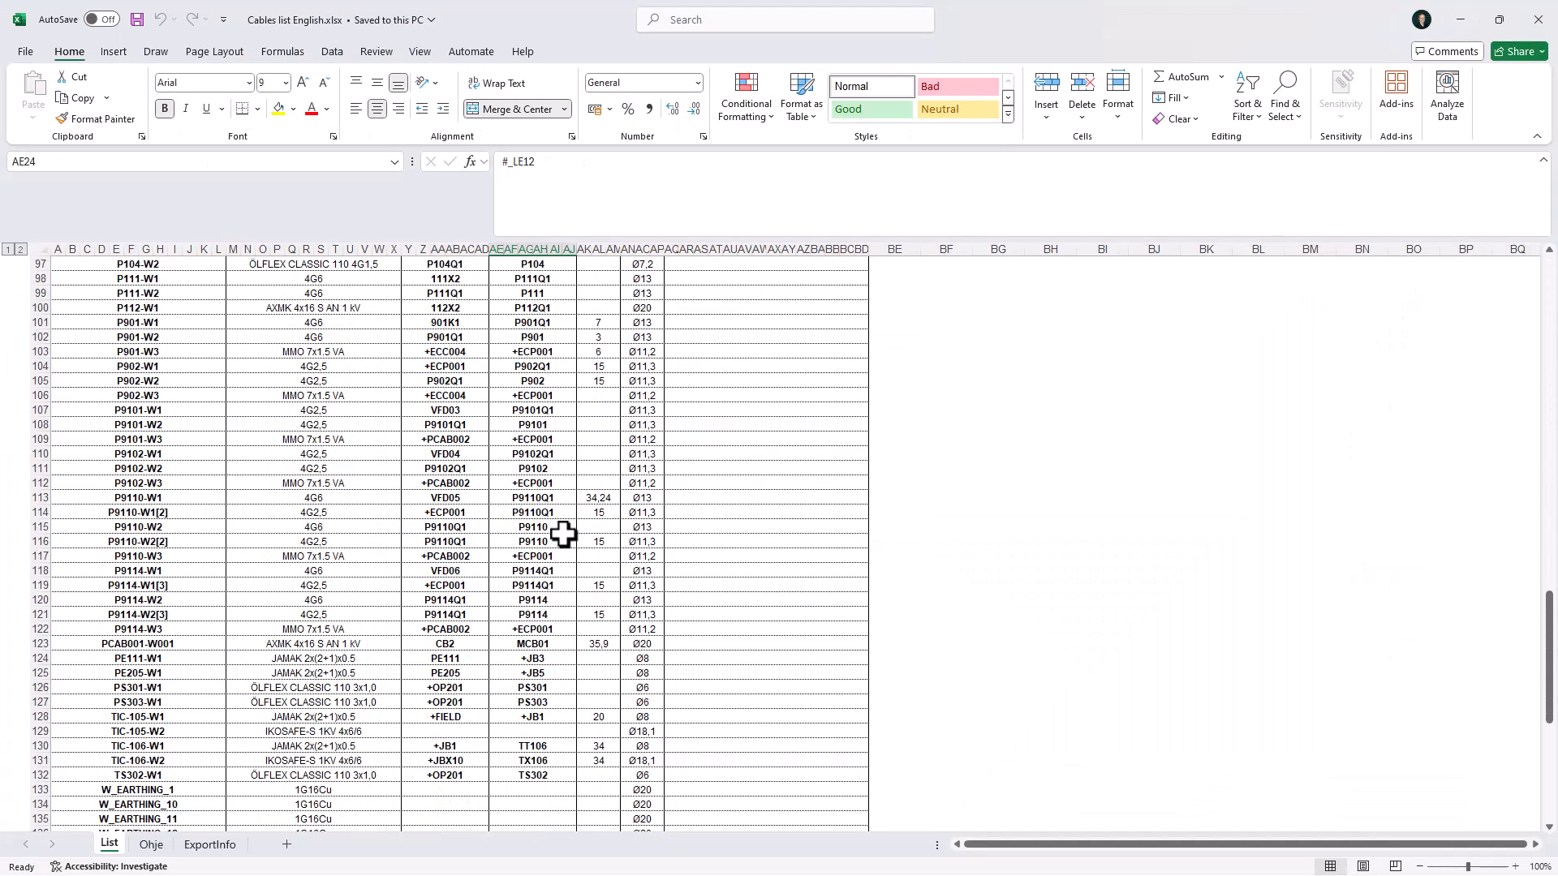
pyautogui.scroll(4, 563, 533)
pyautogui.scroll(2, 563, 533)
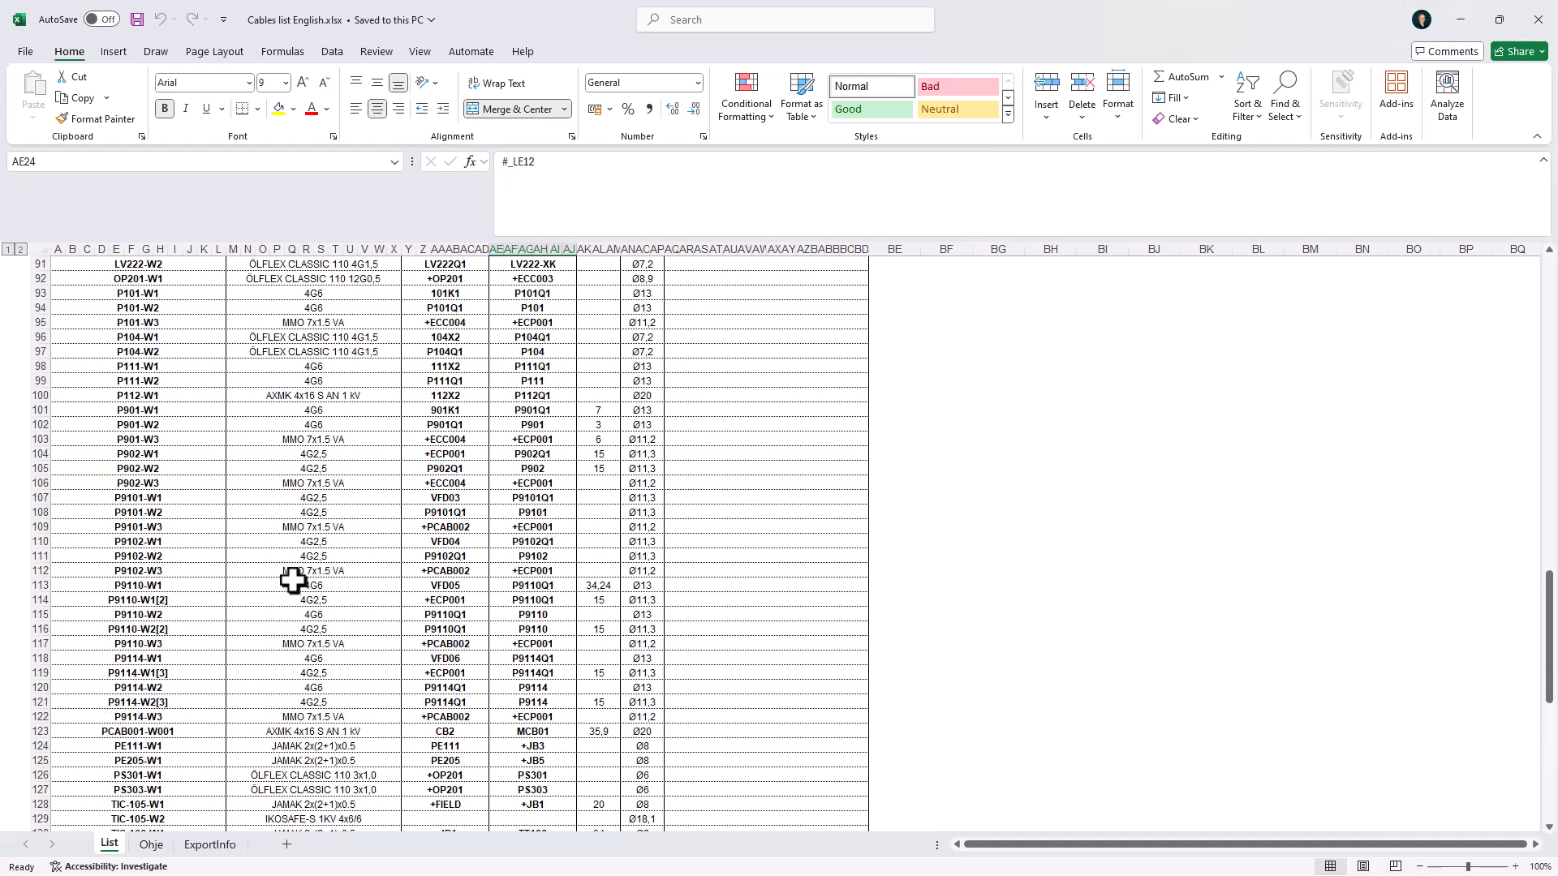
pyautogui.scroll(2, 307, 577)
pyautogui.scroll(-7, 309, 576)
pyautogui.scroll(-12, 309, 577)
pyautogui.scroll(20, 309, 577)
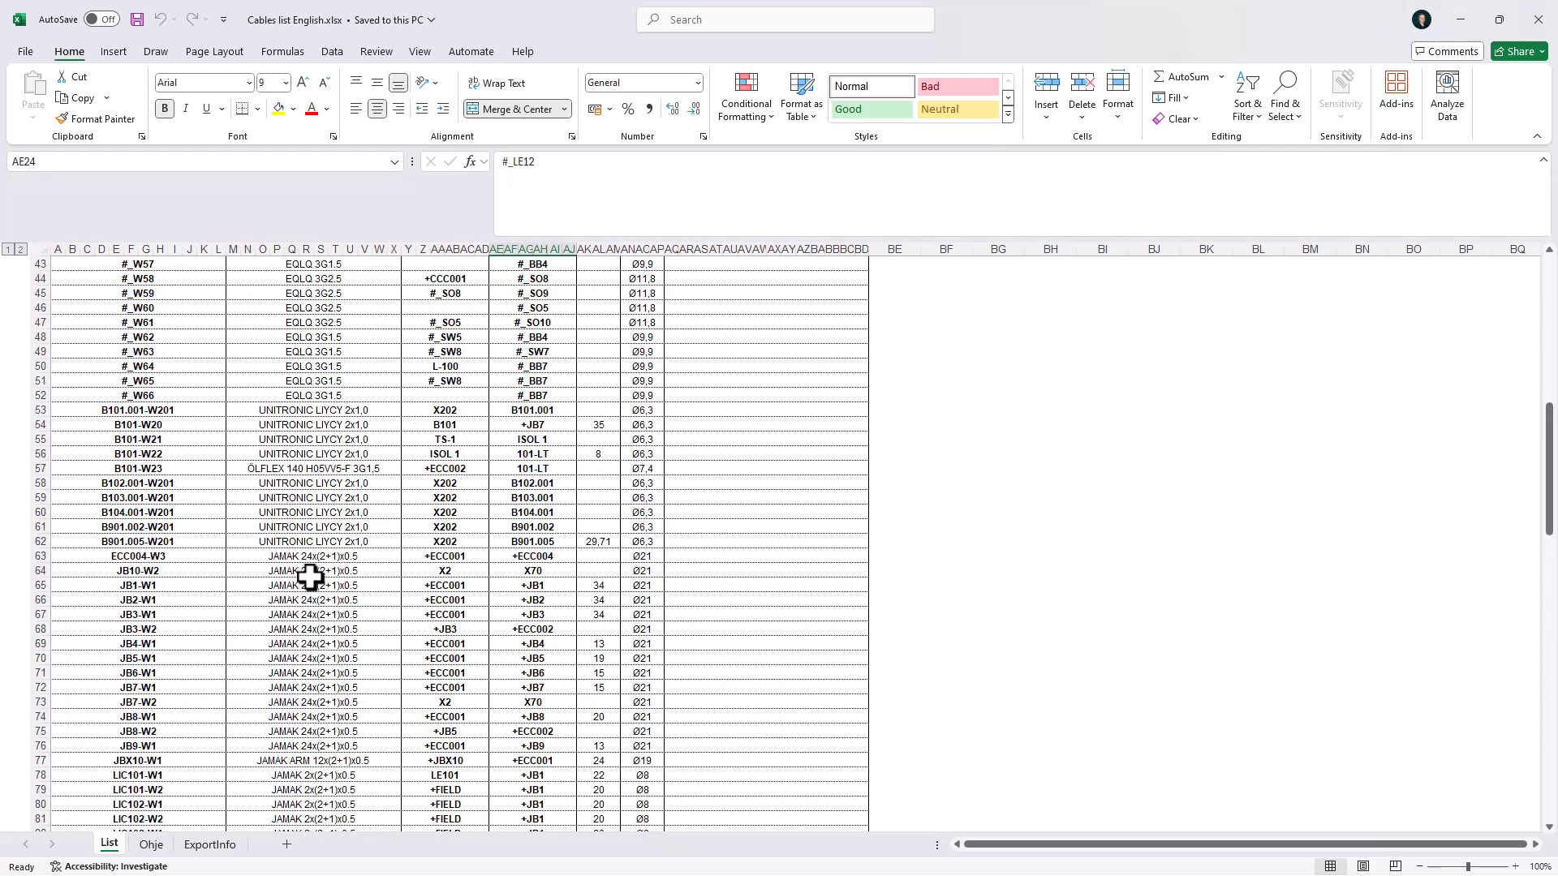
pyautogui.click(610, 542)
pyautogui.moveTo(720, 545); pyautogui.dragTo(104, 549)
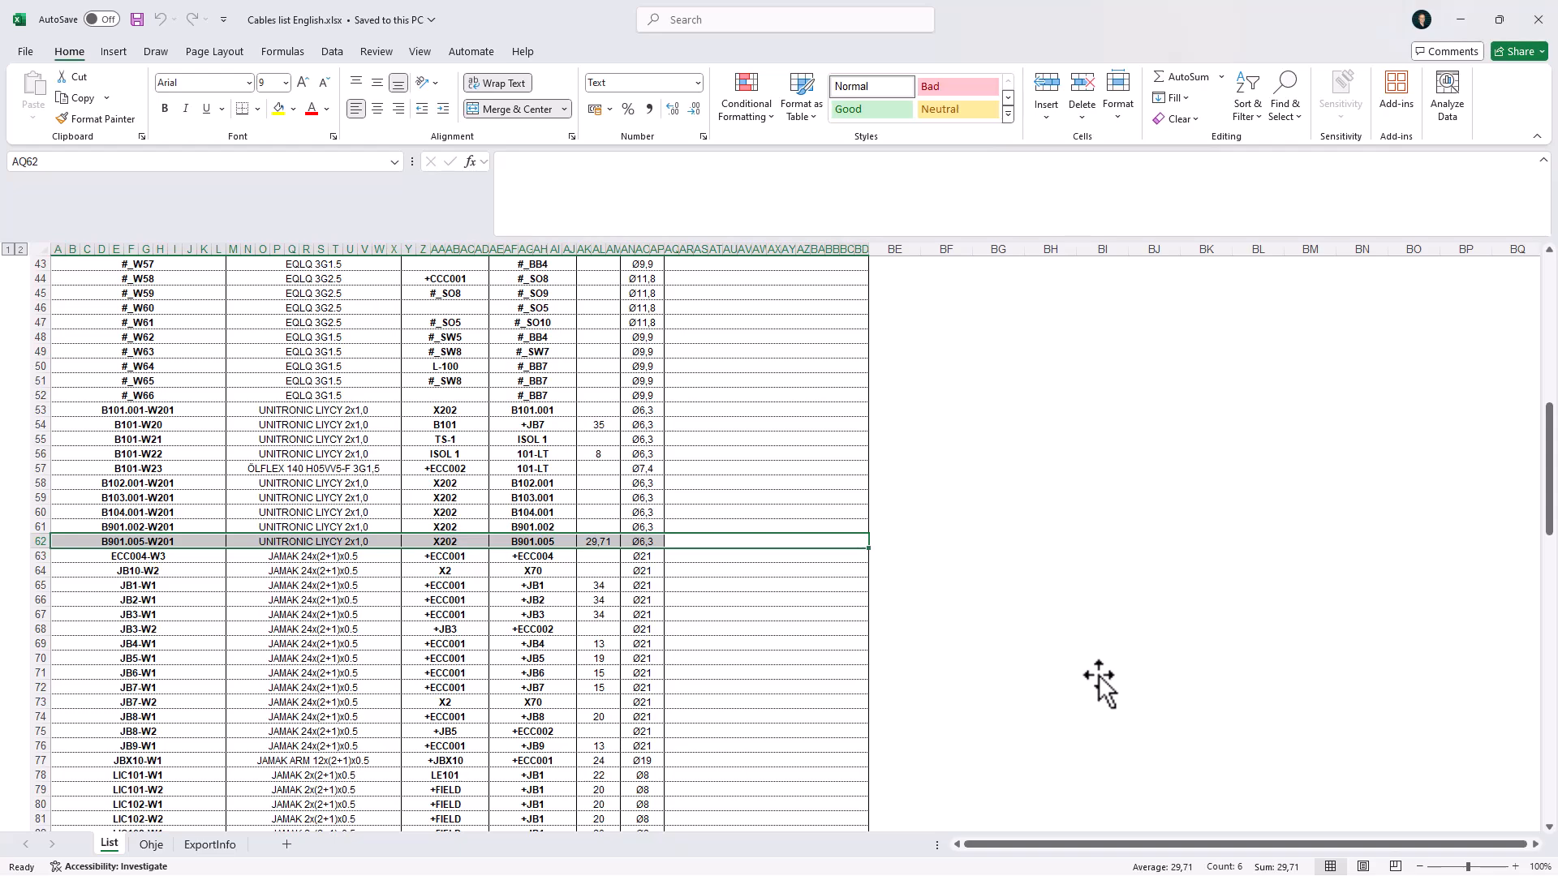
pyautogui.click(1537, 21)
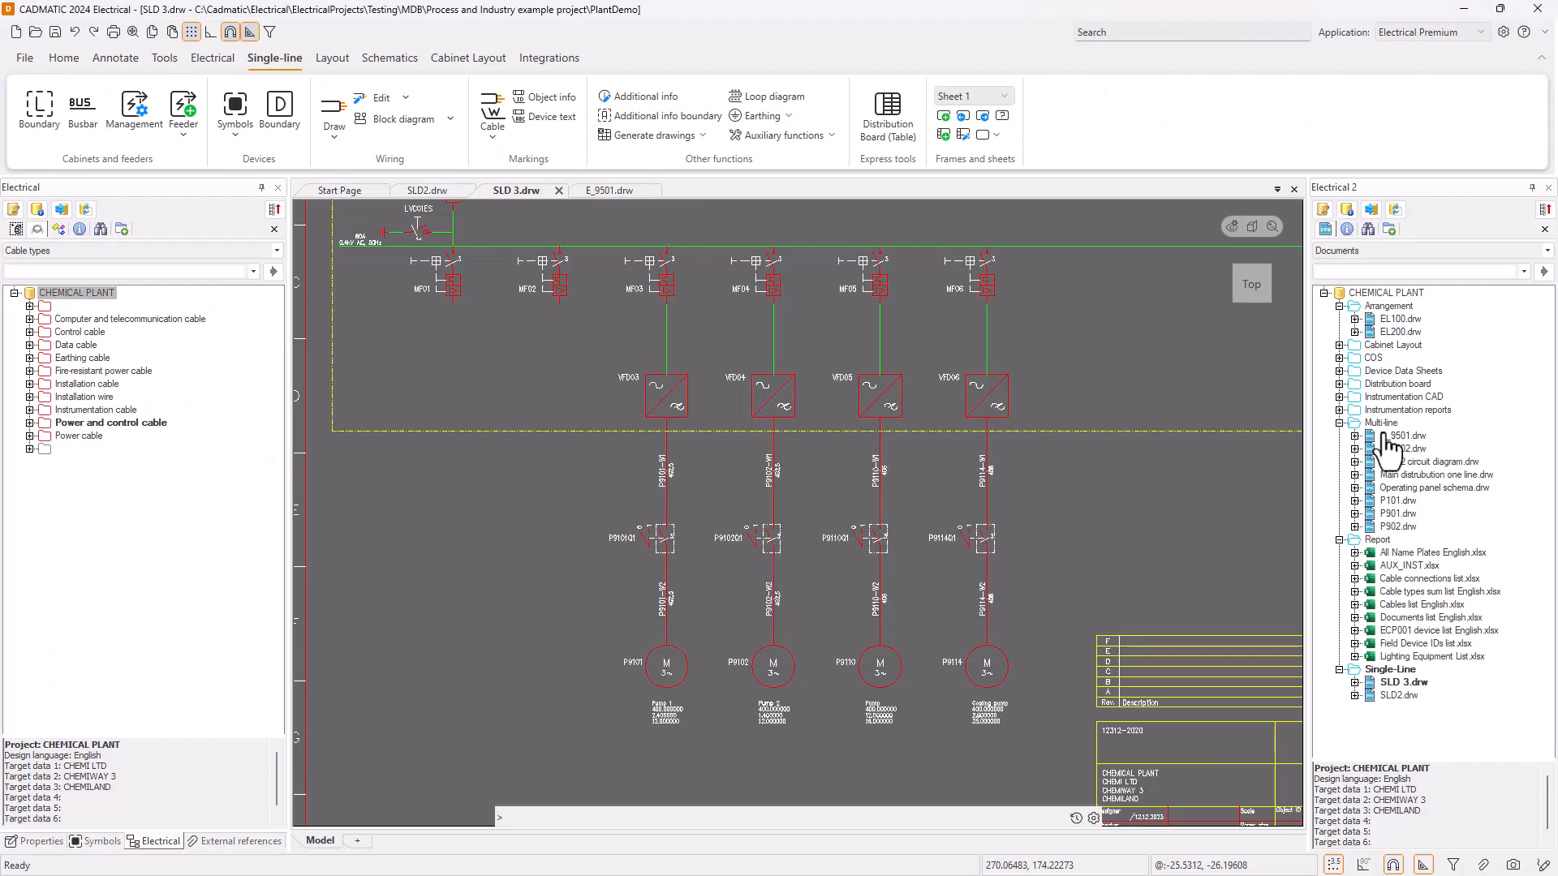
# Update the report Cable connections list.xlsx and open it in Excel
pyautogui.rightClick(1414, 578)
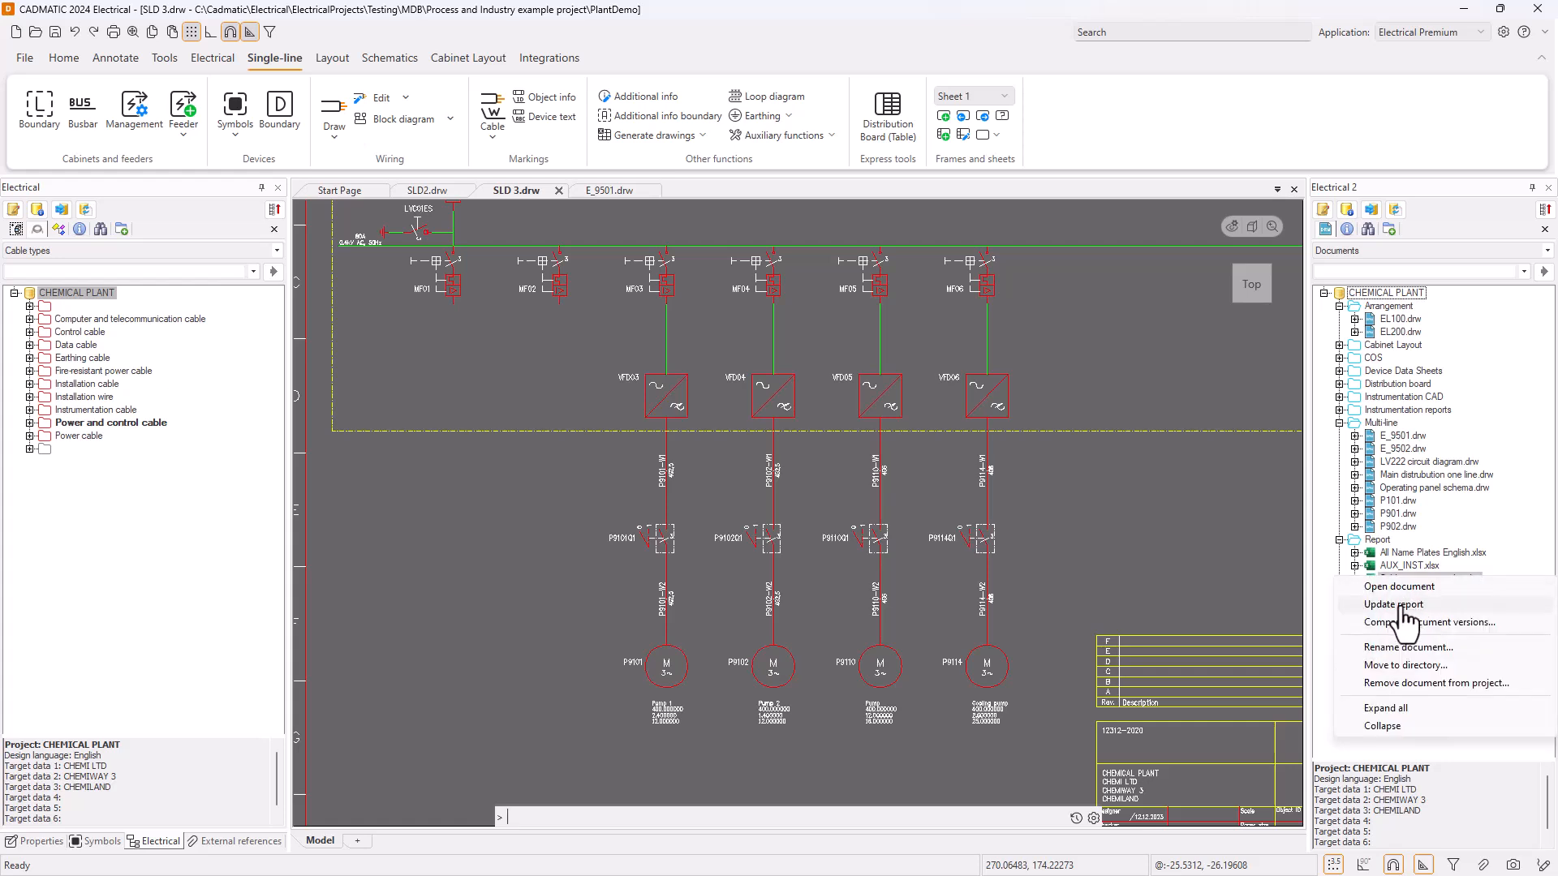
pyautogui.click(1401, 607)
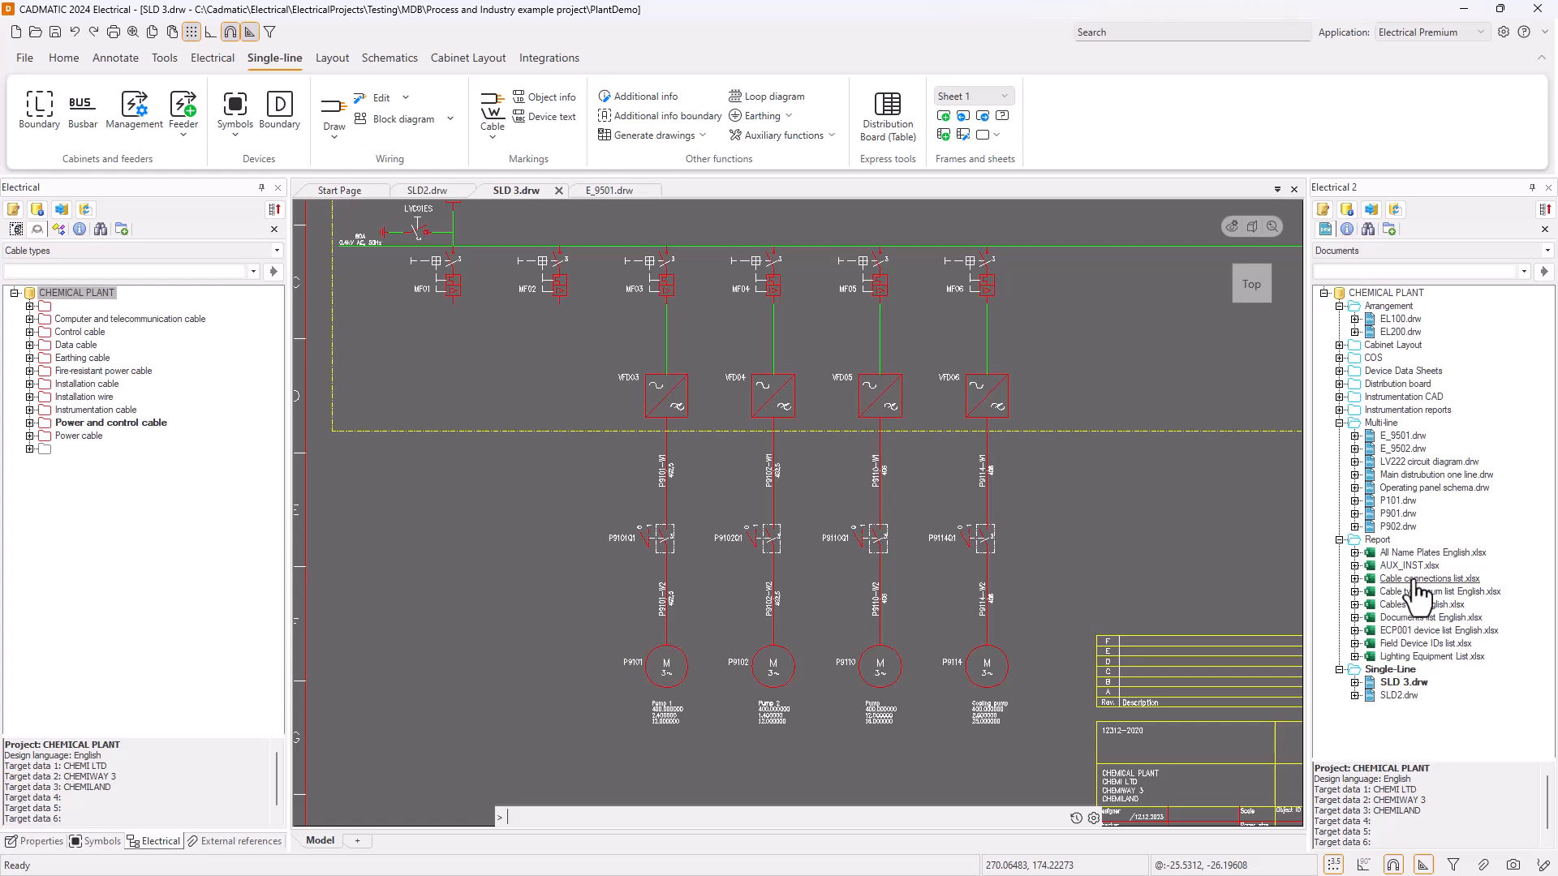
pyautogui.rightClick(1417, 580)
pyautogui.click(1411, 587)
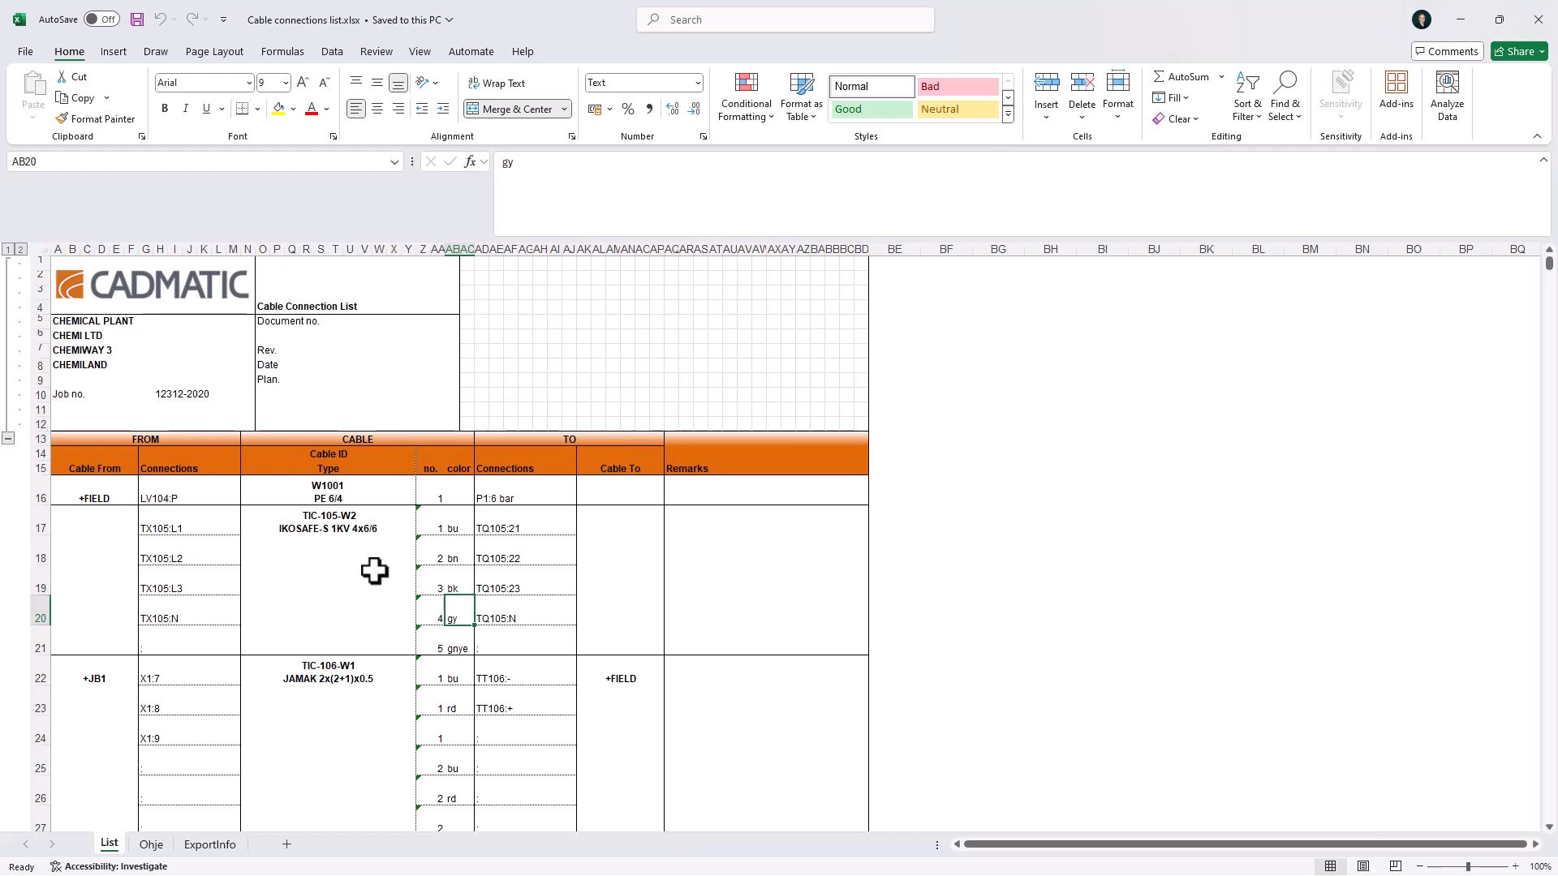
pyautogui.scroll(-2, 374, 572)
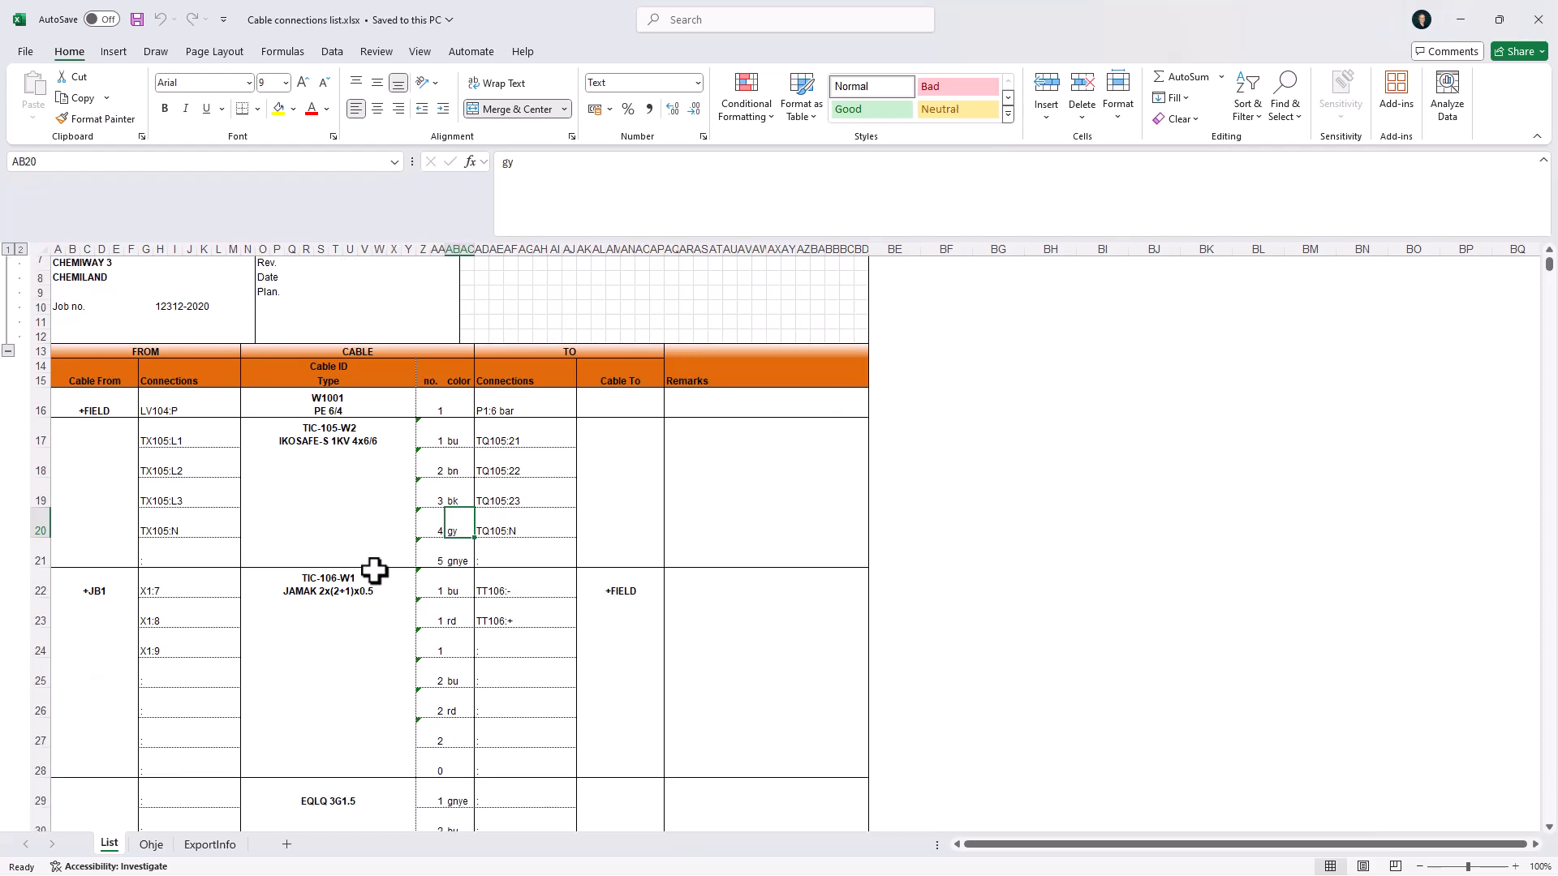
# Examine the cable connection list for each cable's type, core numbers and colors, and its from and to connections
pyautogui.scroll(2, 585, 447)
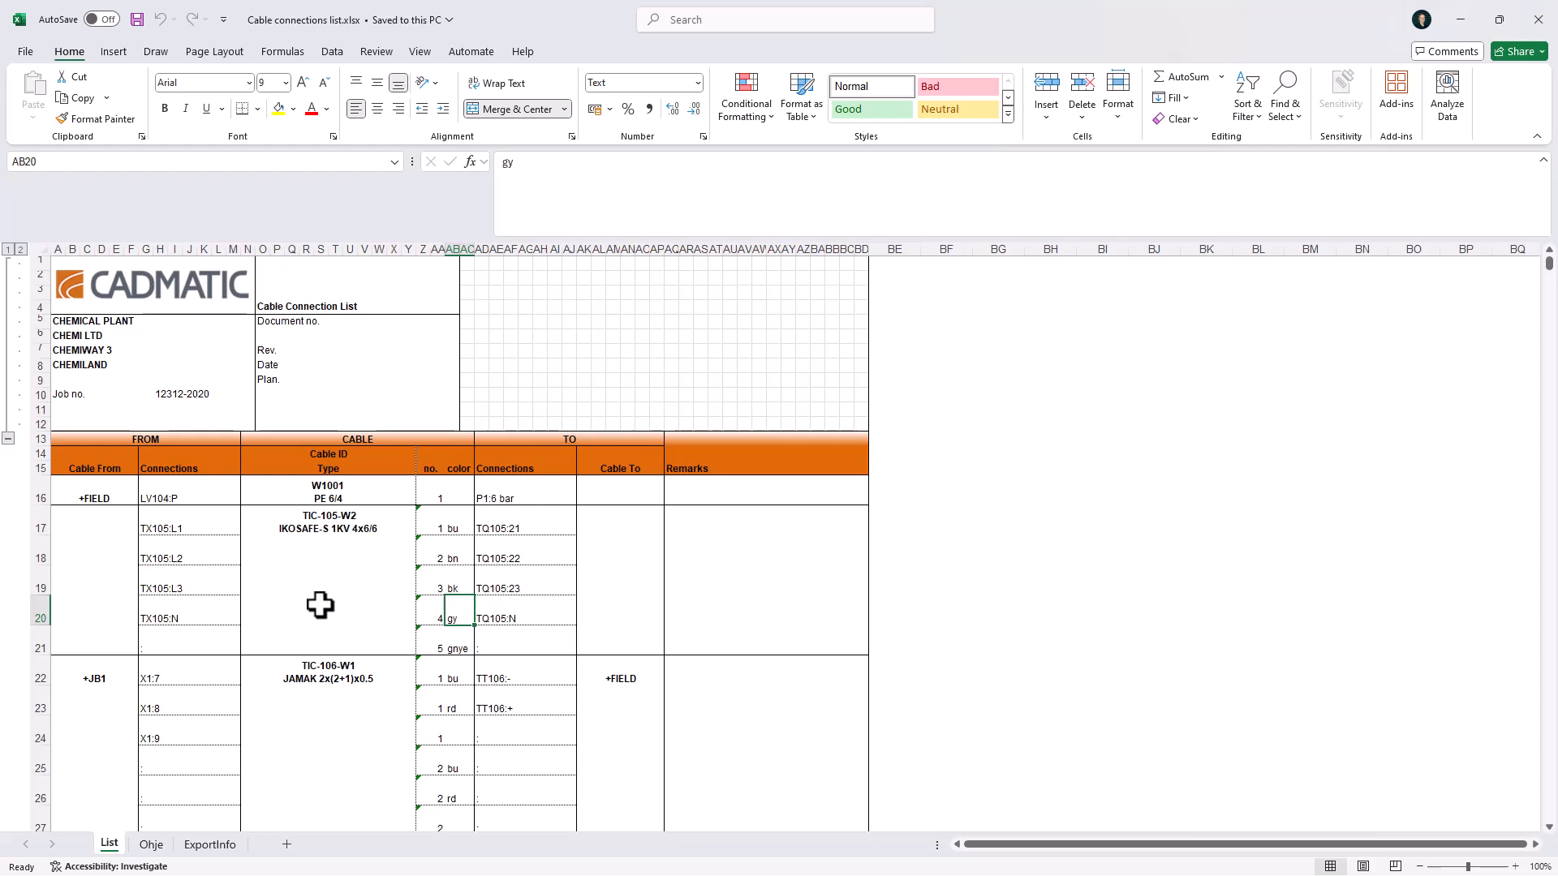
pyautogui.scroll(-3, 321, 604)
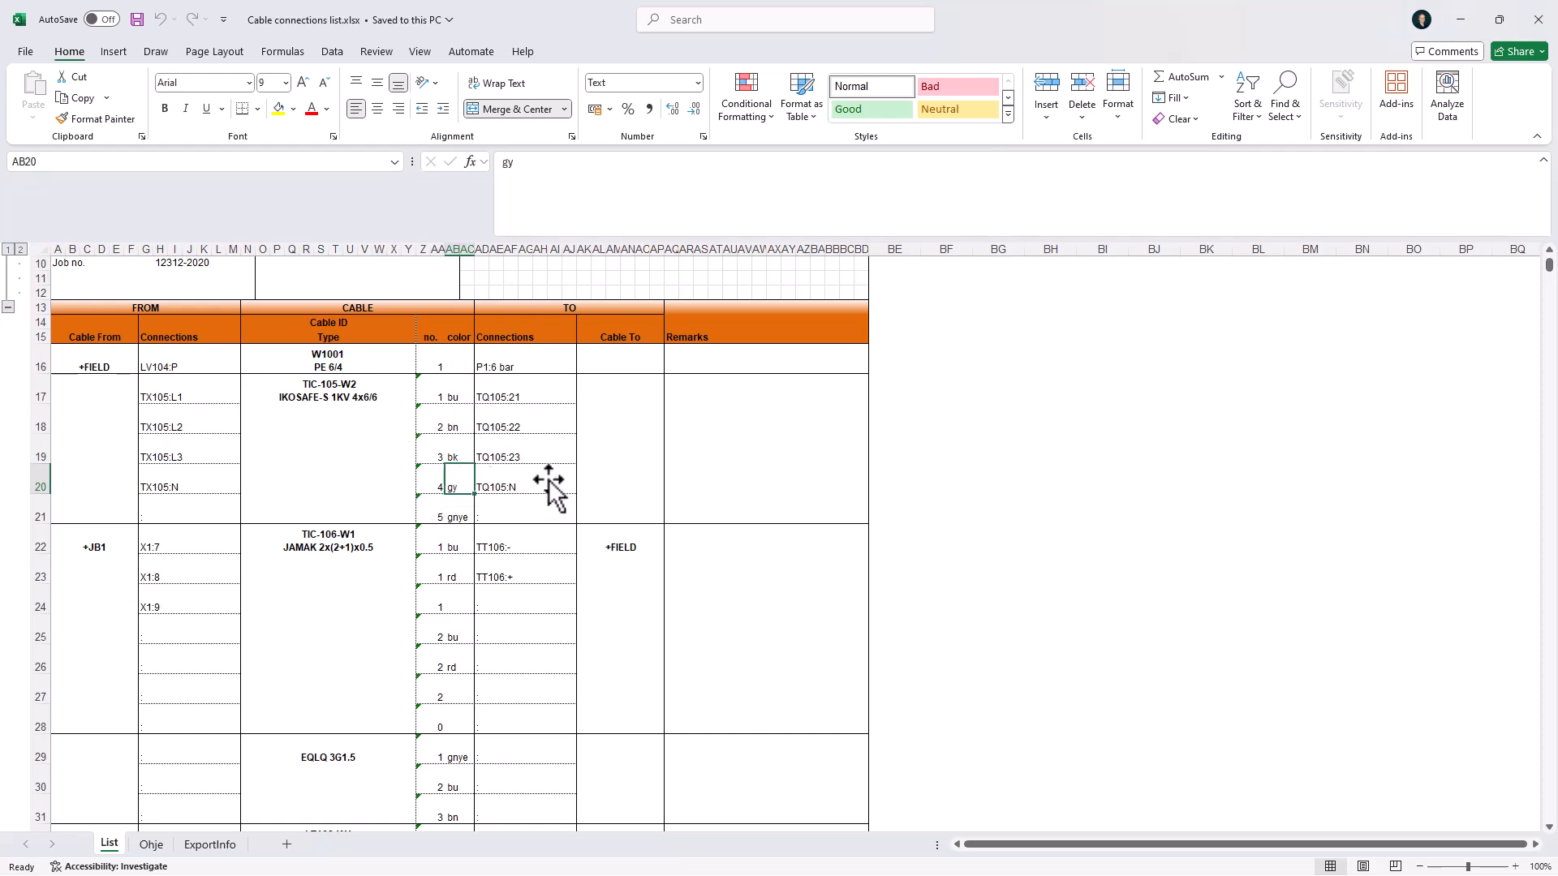
pyautogui.scroll(-10, 549, 487)
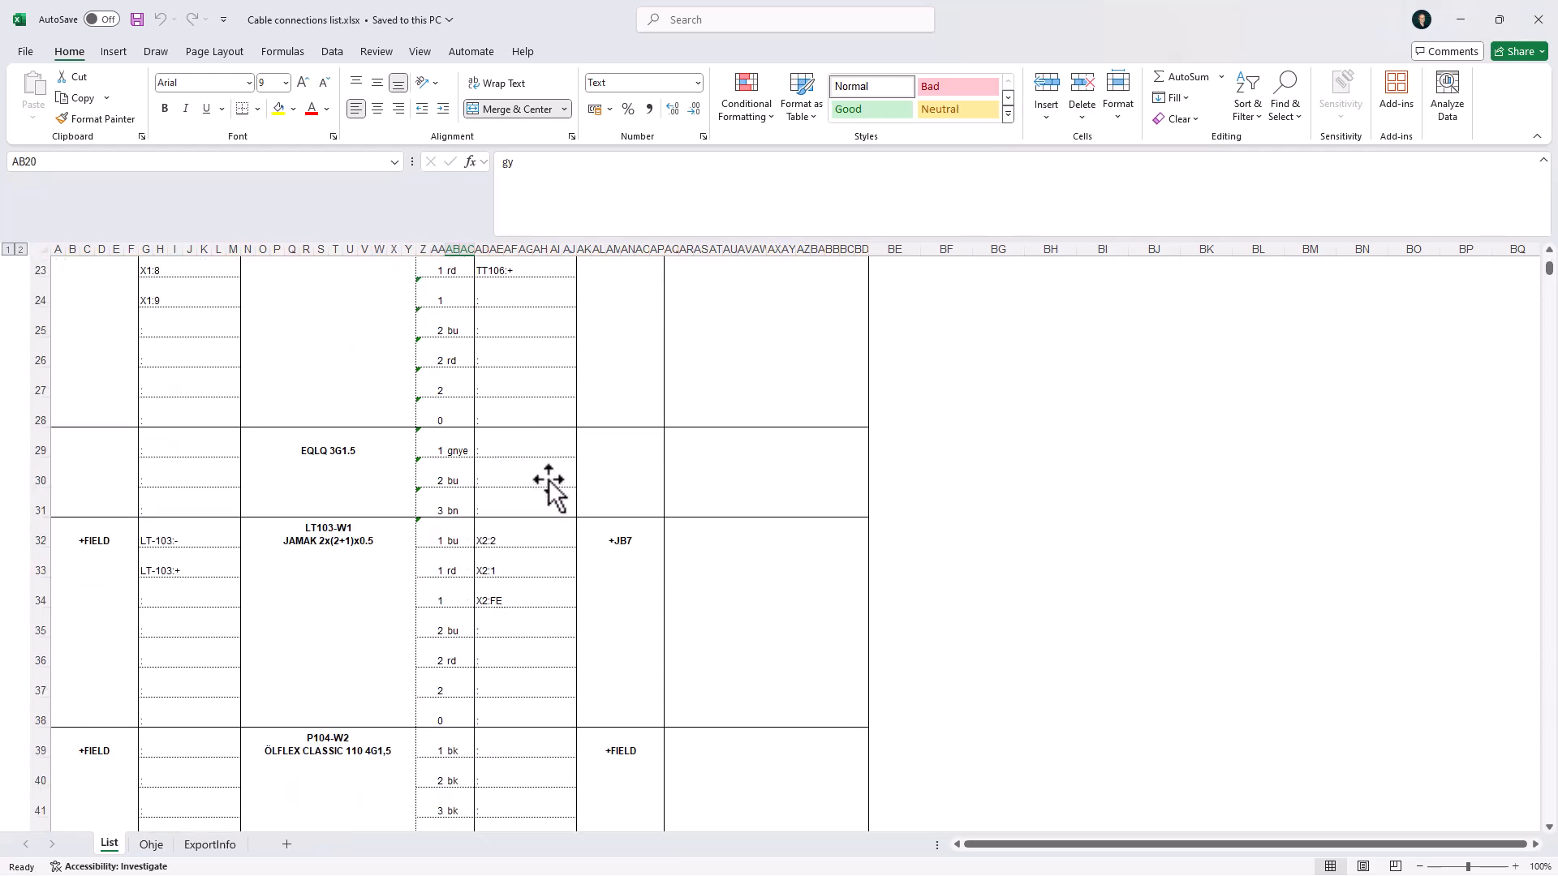
pyautogui.scroll(-11, 548, 479)
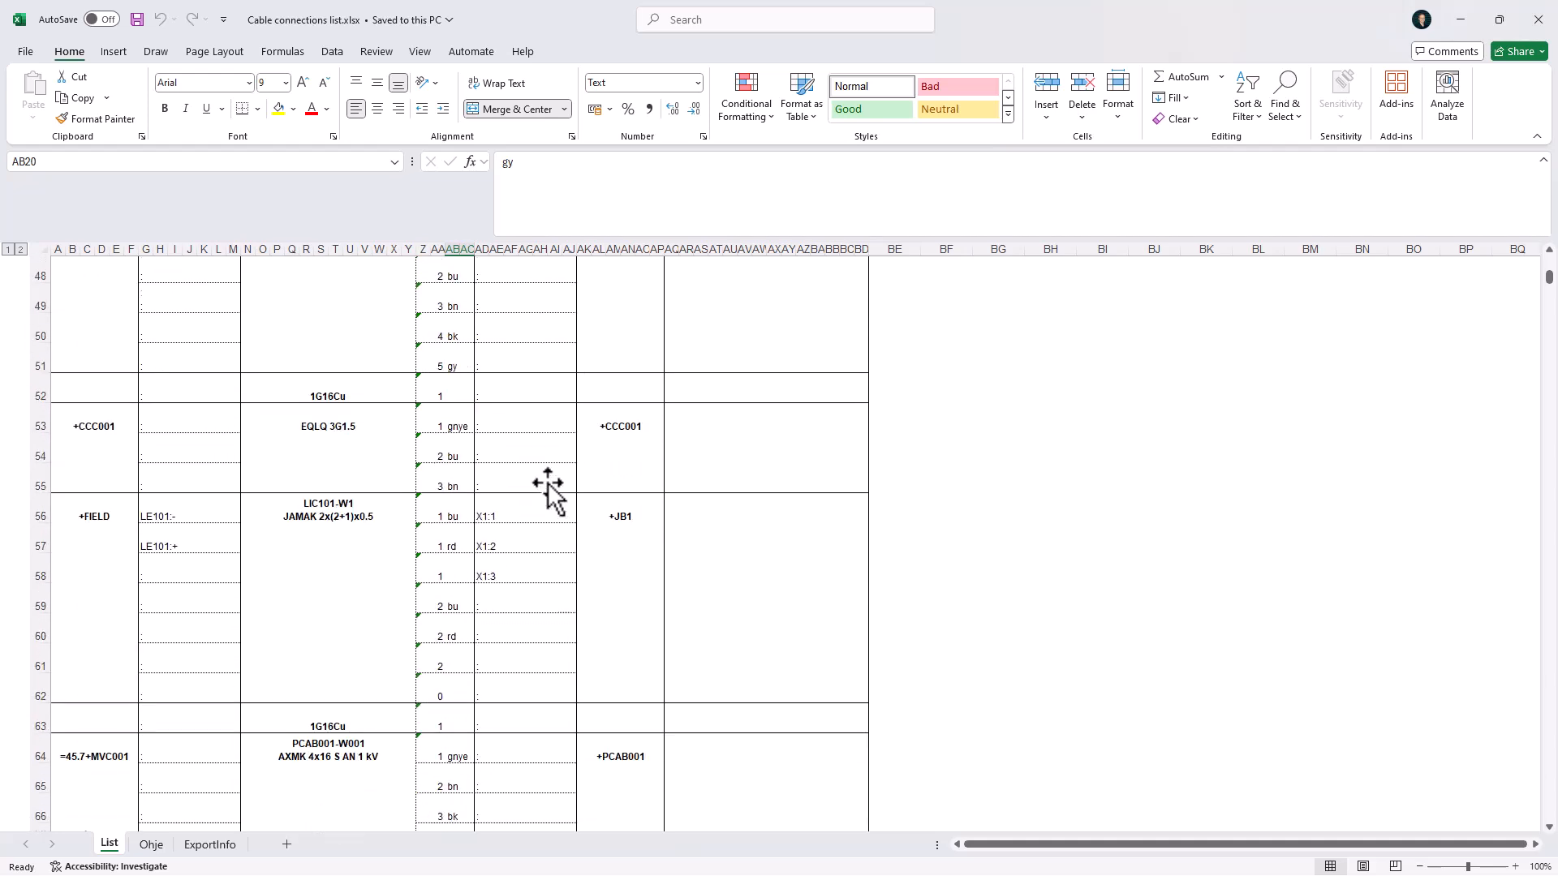
pyautogui.scroll(-11, 543, 496)
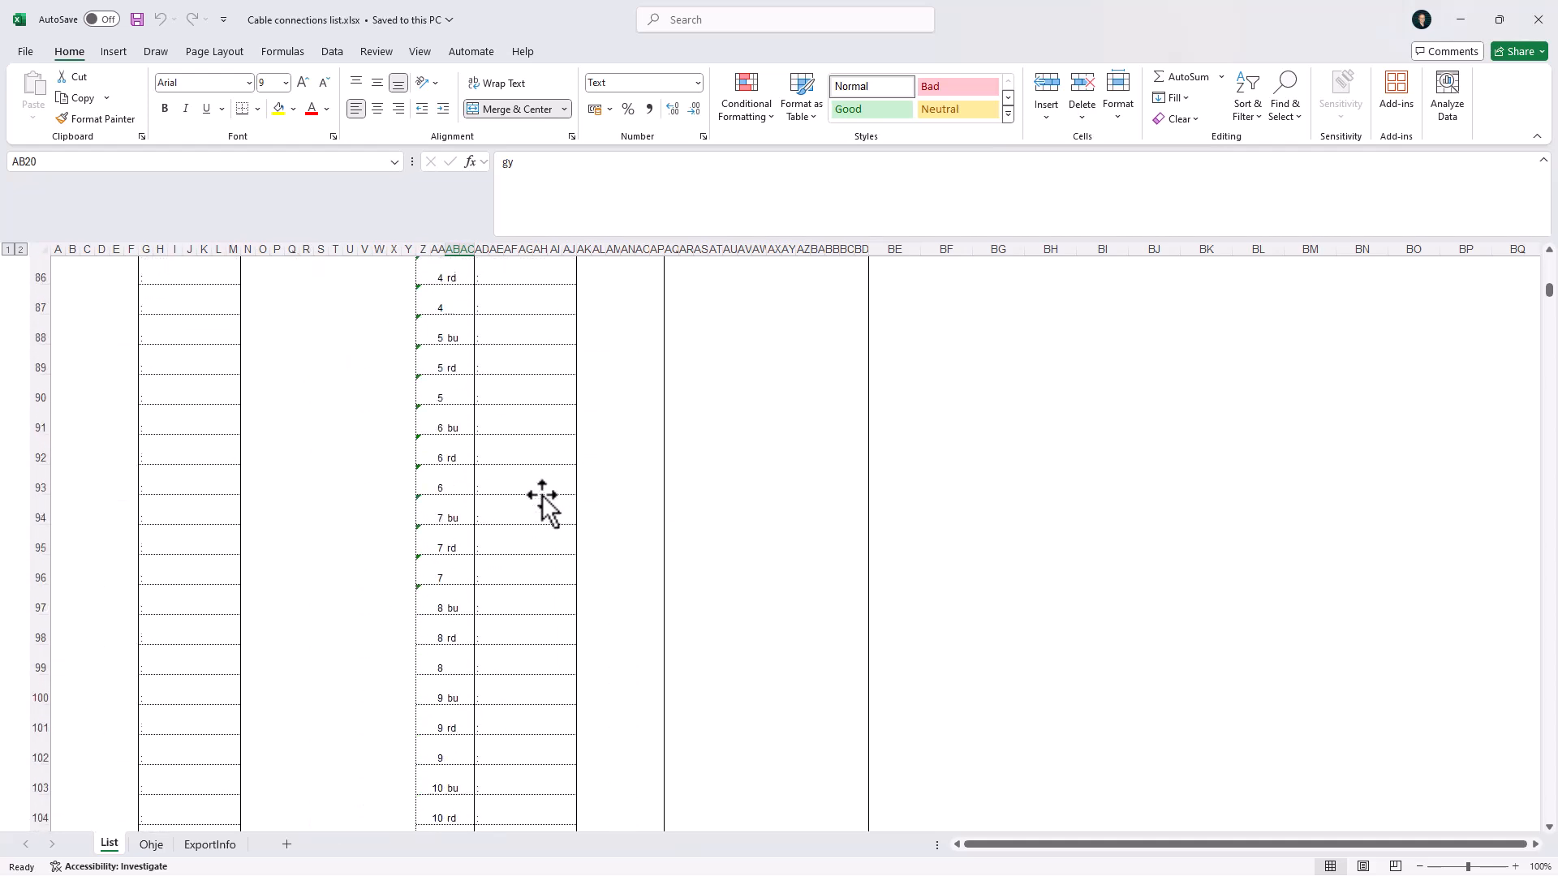
pyautogui.scroll(-9, 543, 497)
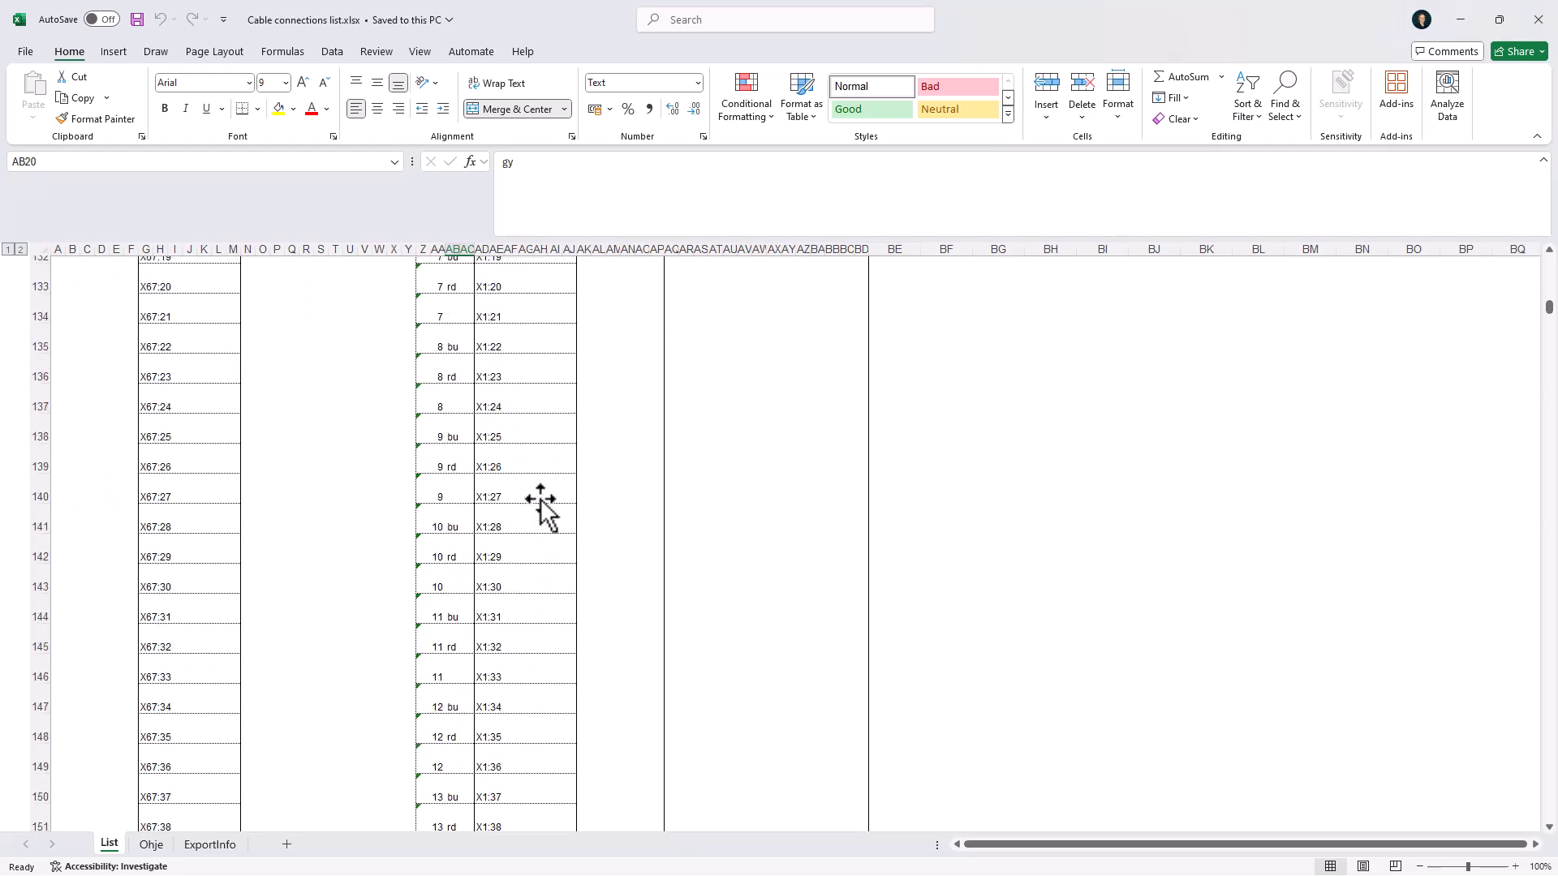
pyautogui.scroll(-16, 542, 504)
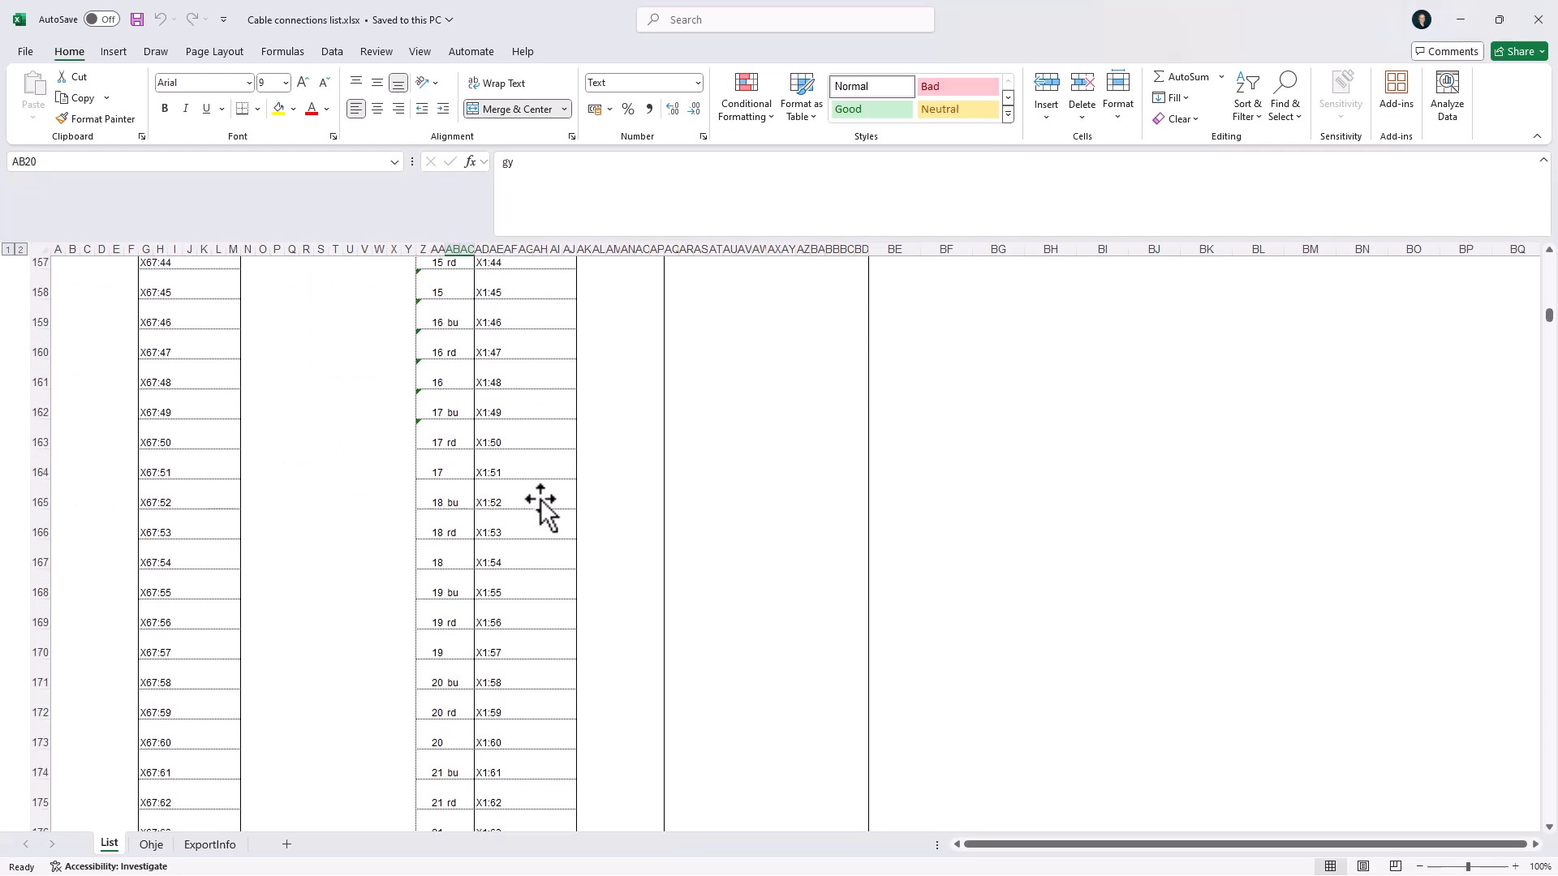
pyautogui.scroll(-2, 541, 509)
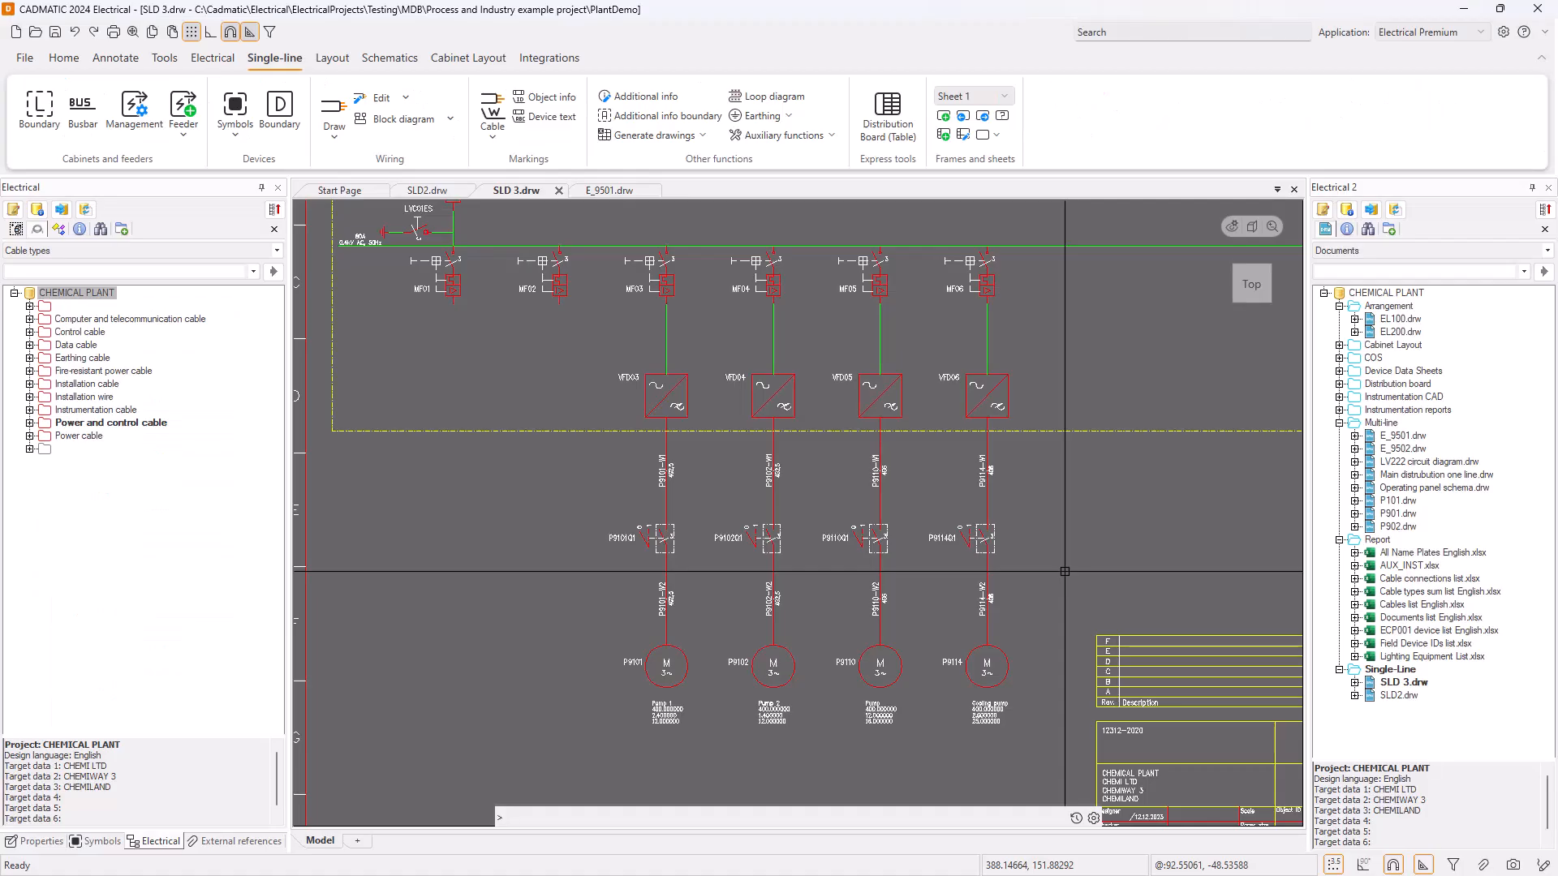